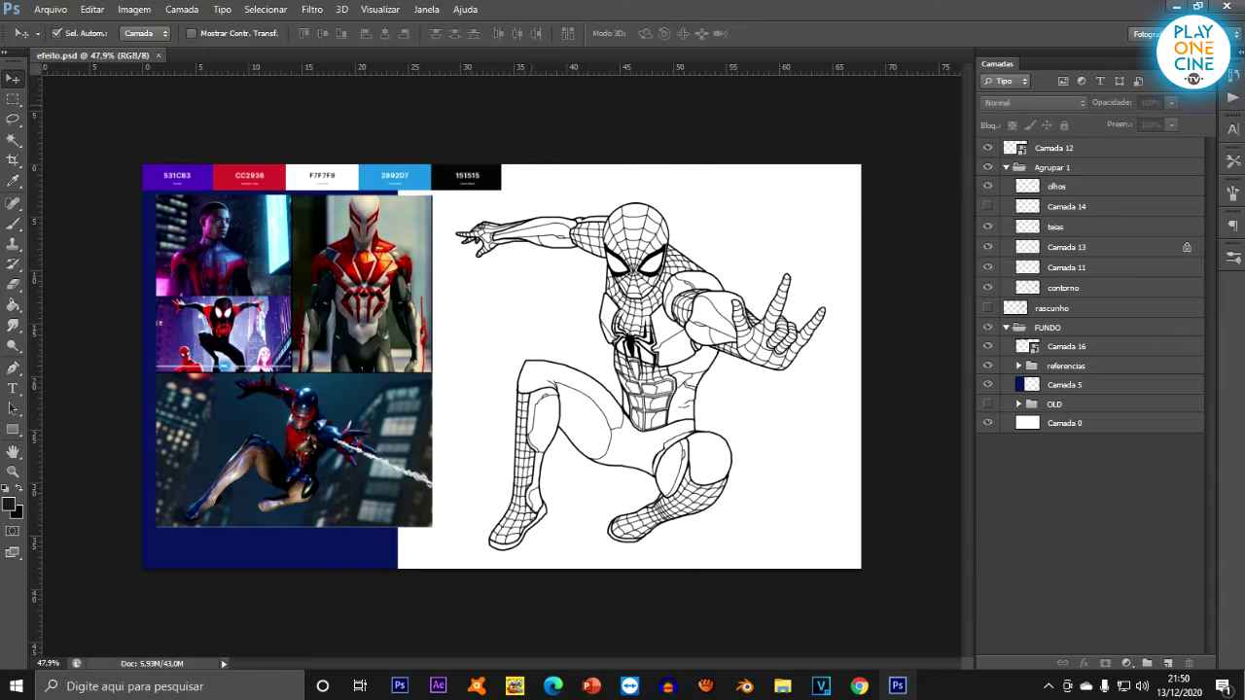
Examine the colour palette, the Spider-Man reference images and the line art up close and as a whole.
scroll(245, 240, up, 3)
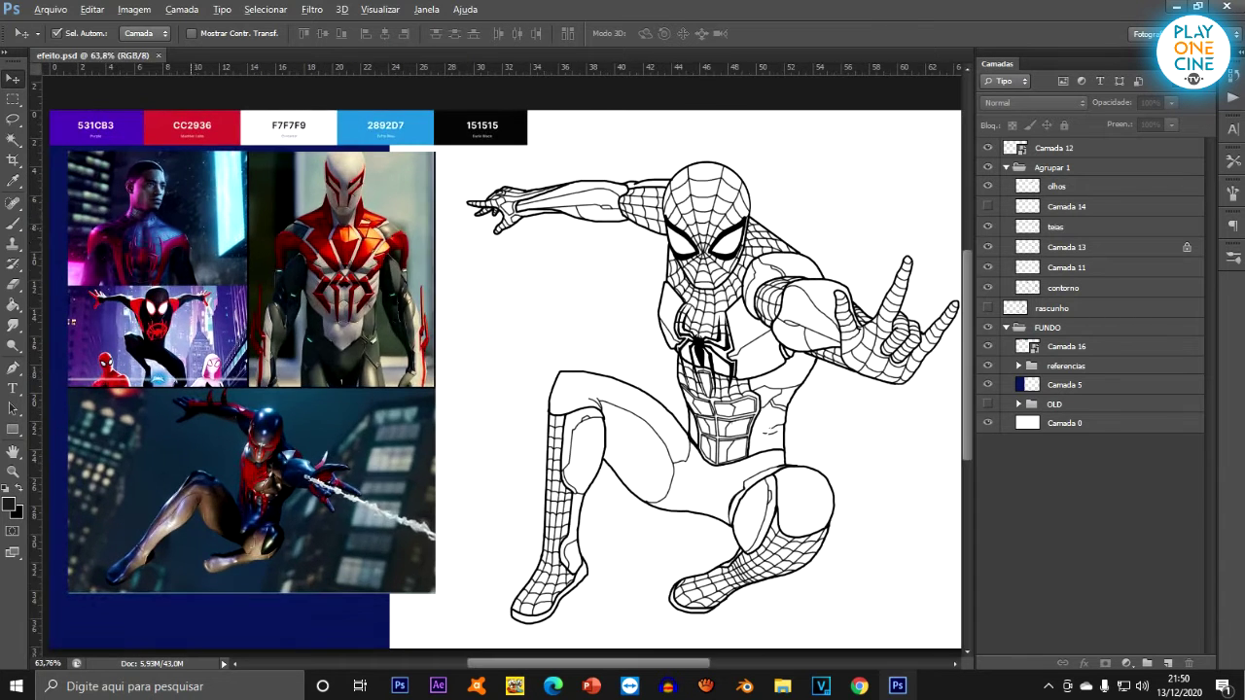
scroll(310, 274, up, 1)
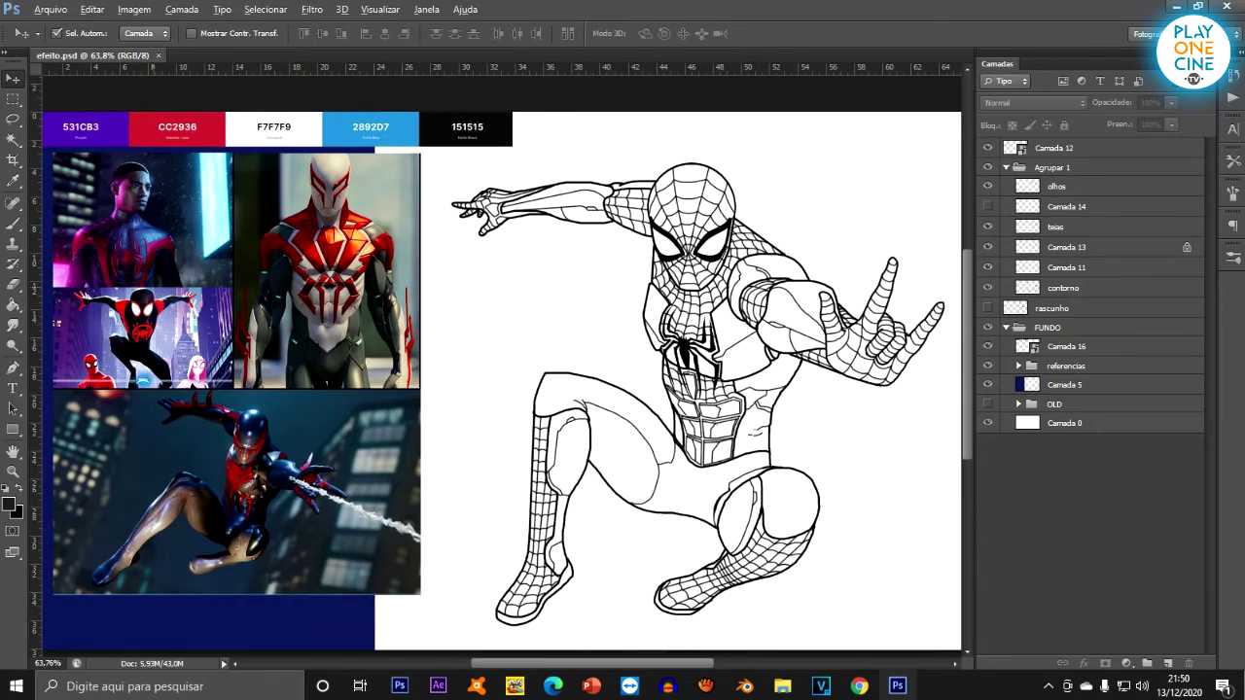
scroll(243, 195, up, 5)
scroll(243, 194, down, 3)
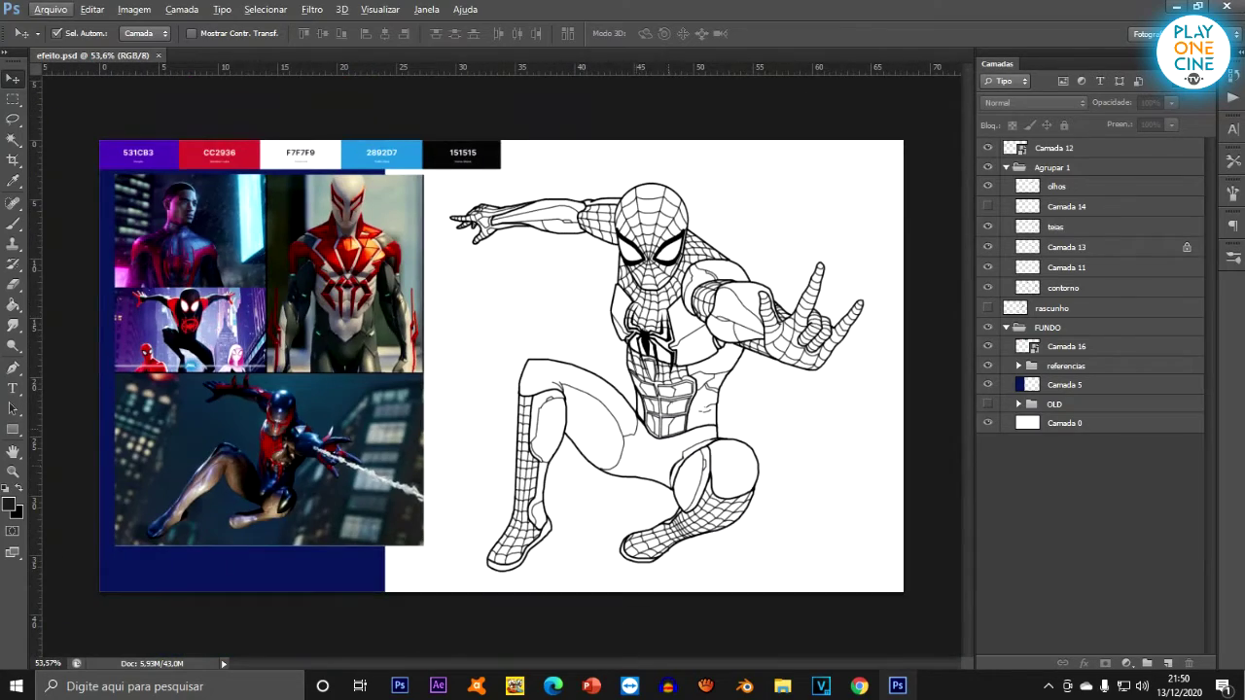
scroll(256, 244, up, 7)
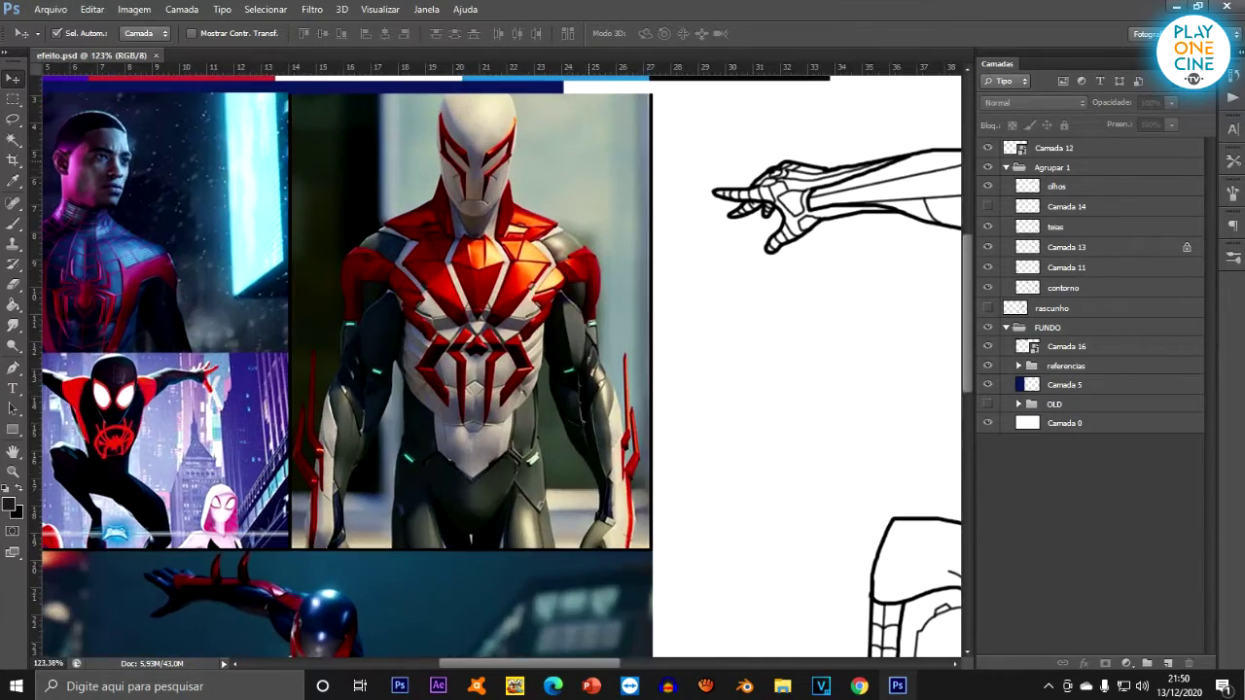
scroll(553, 197, down, 4)
scroll(451, 195, down, 1)
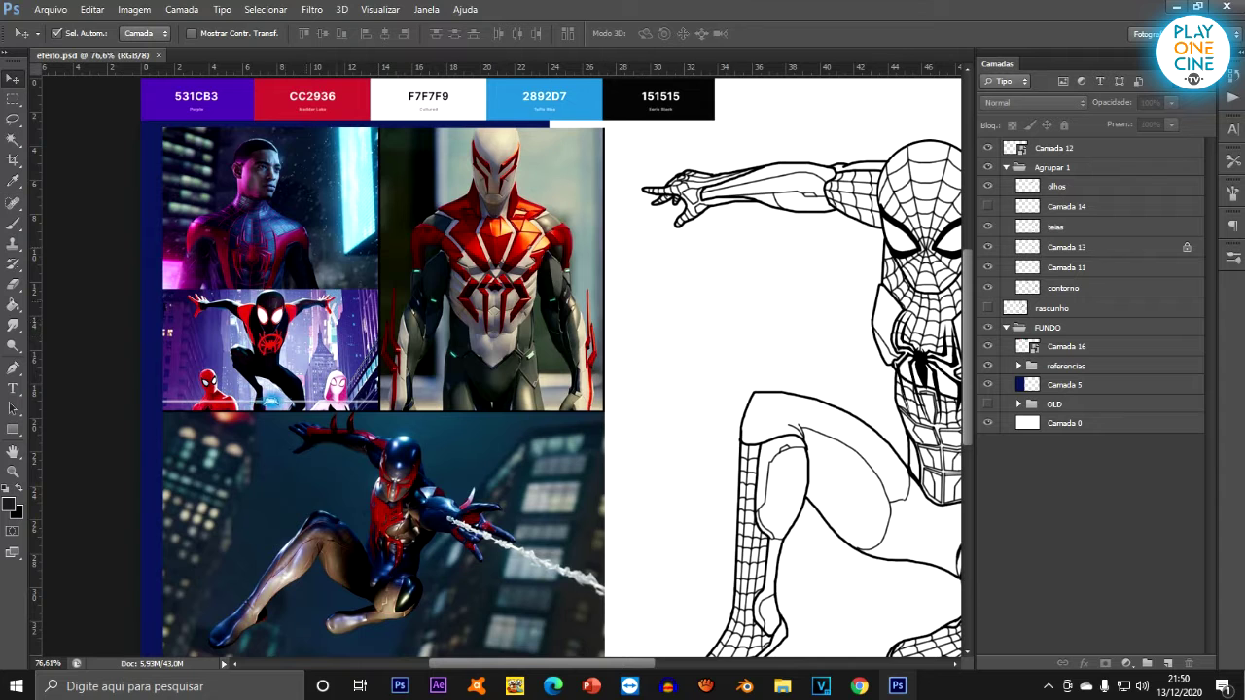
scroll(301, 274, up, 1)
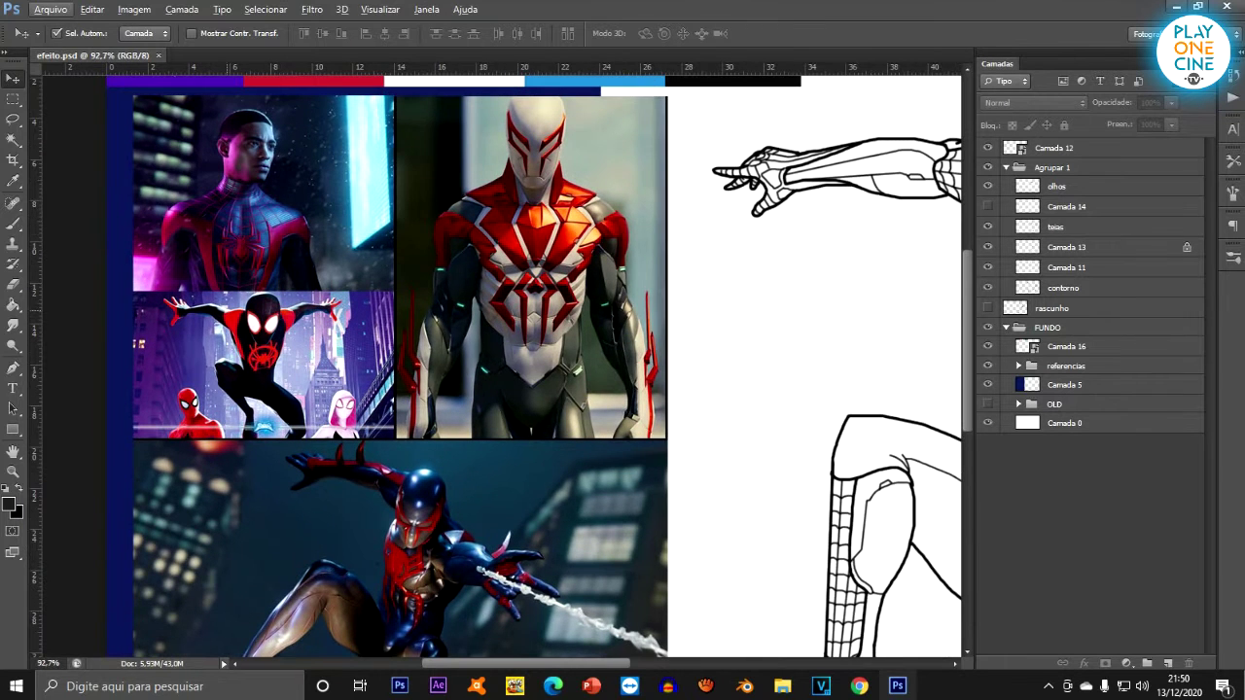
scroll(233, 310, down, 2)
scroll(288, 310, up, 2)
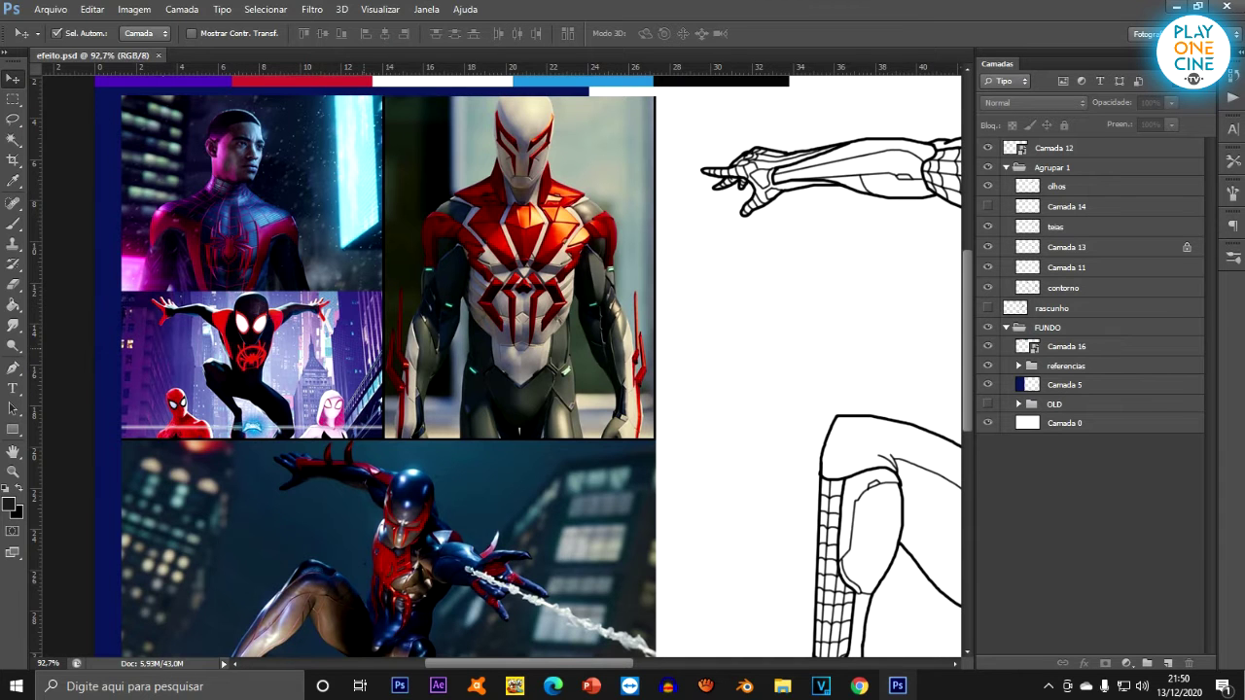
scroll(530, 365, down, 2)
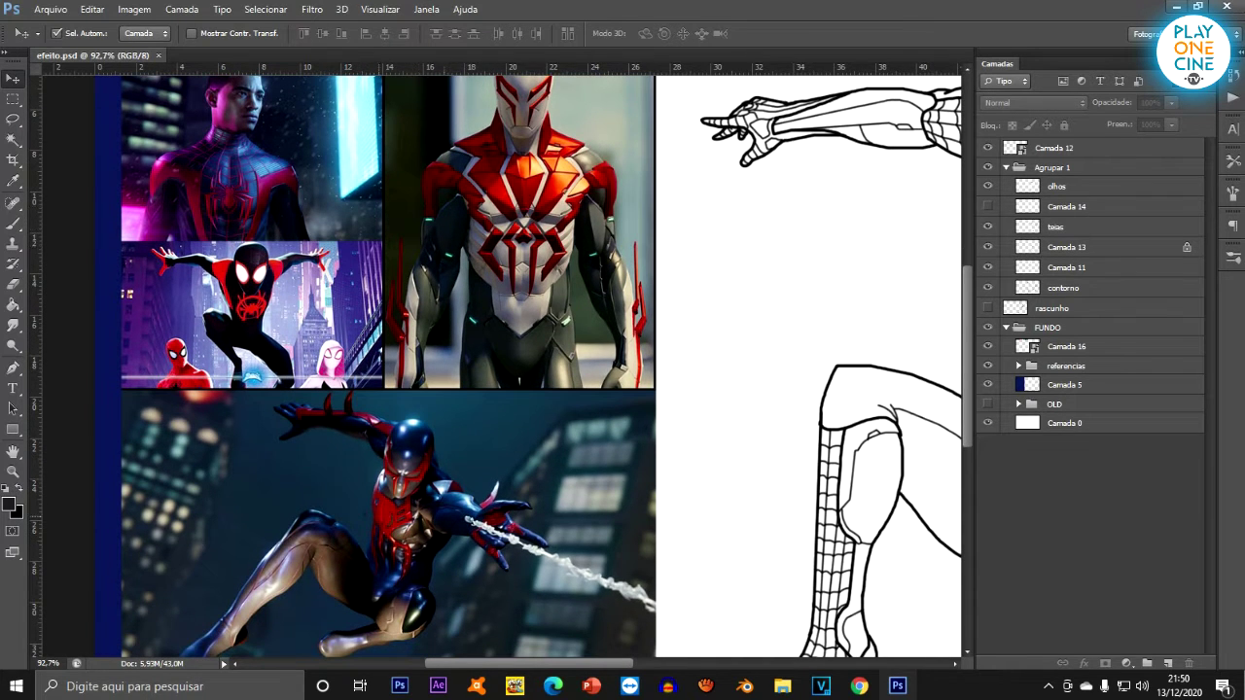
scroll(530, 365, up, 2)
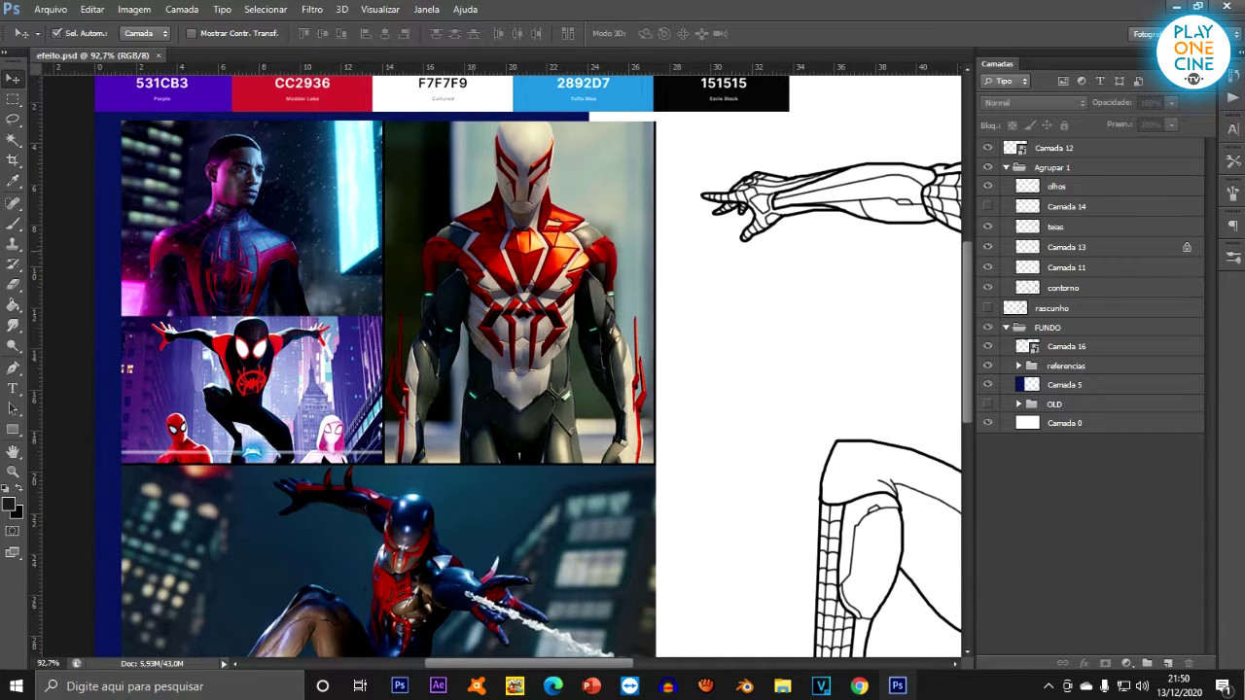
scroll(530, 365, up, 1)
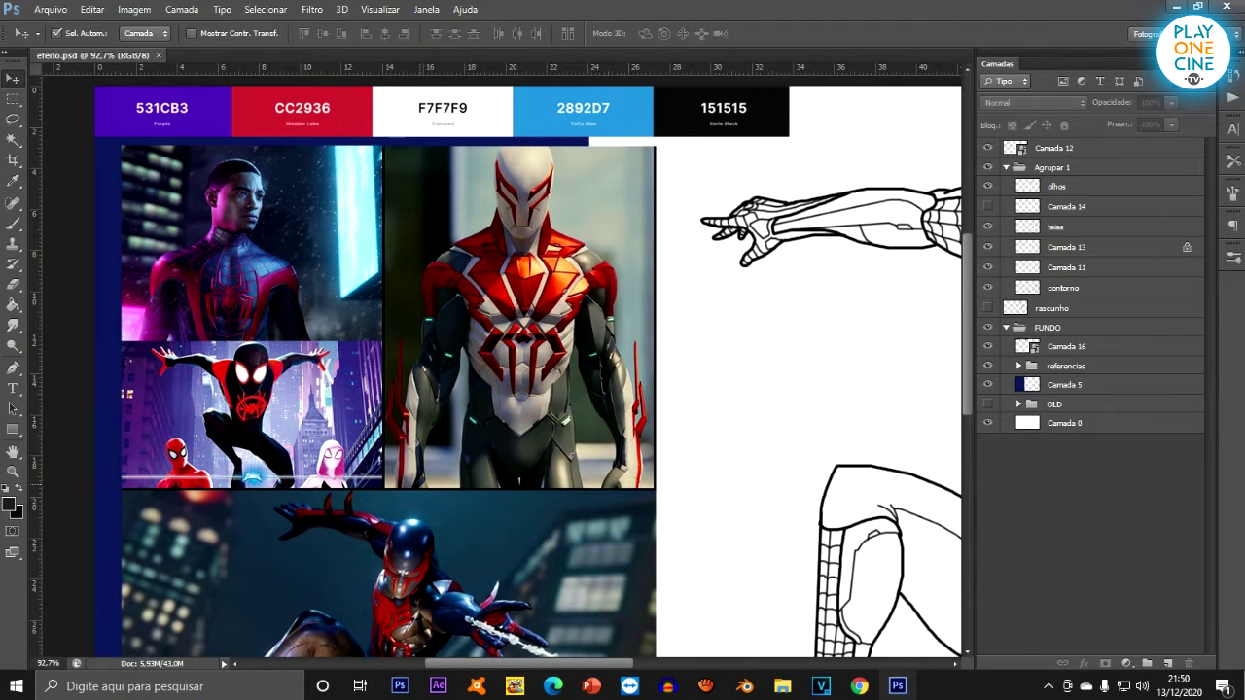
key(ctrl+0)
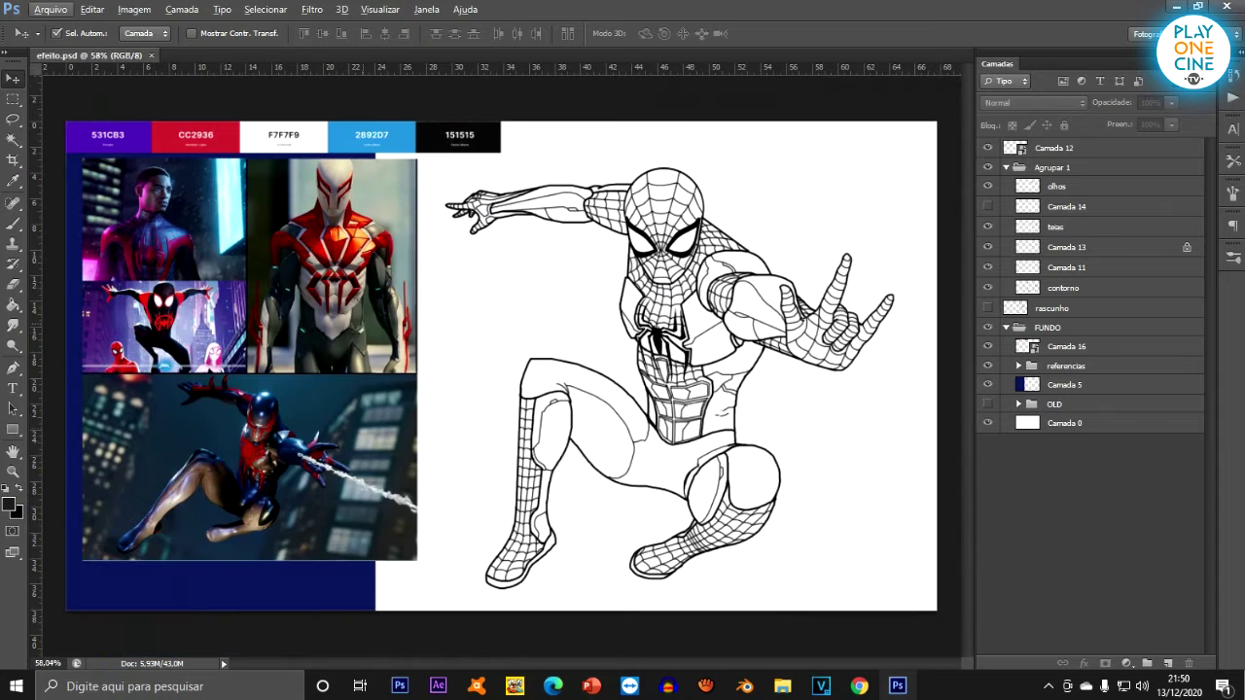
Switch to Chrome and search Google for "coloors" in the empty new tab.
mouse_move(859, 685)
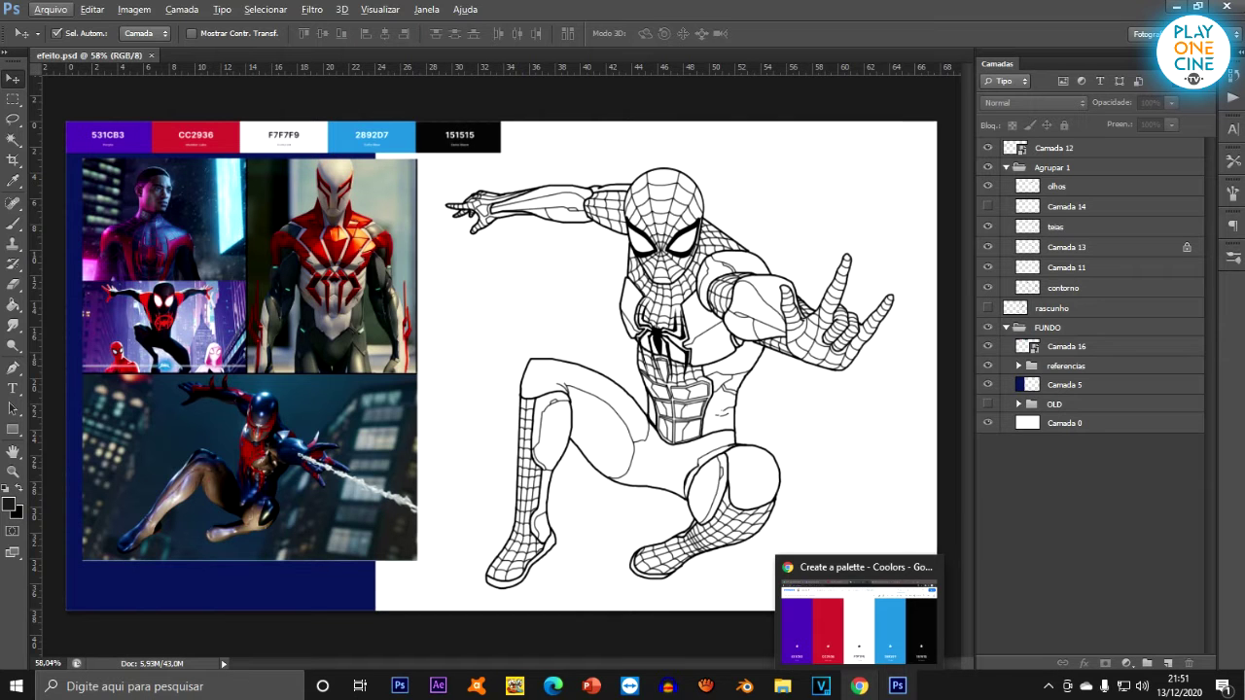
click(859, 686)
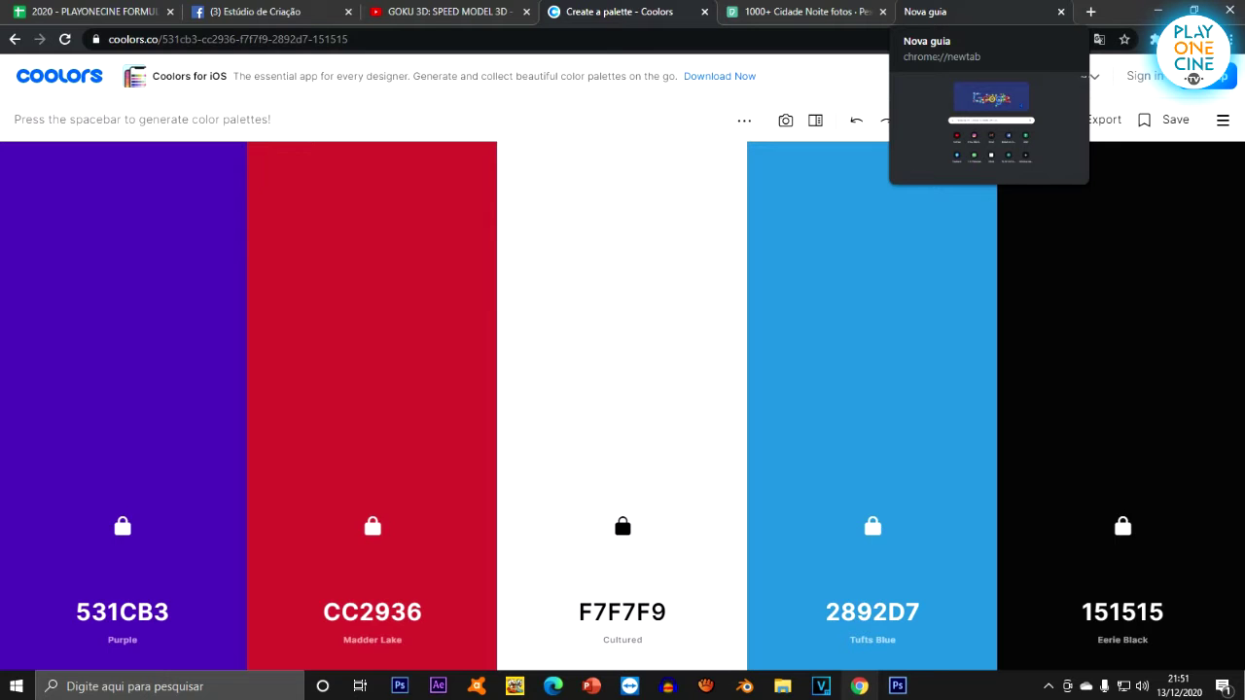
click(980, 12)
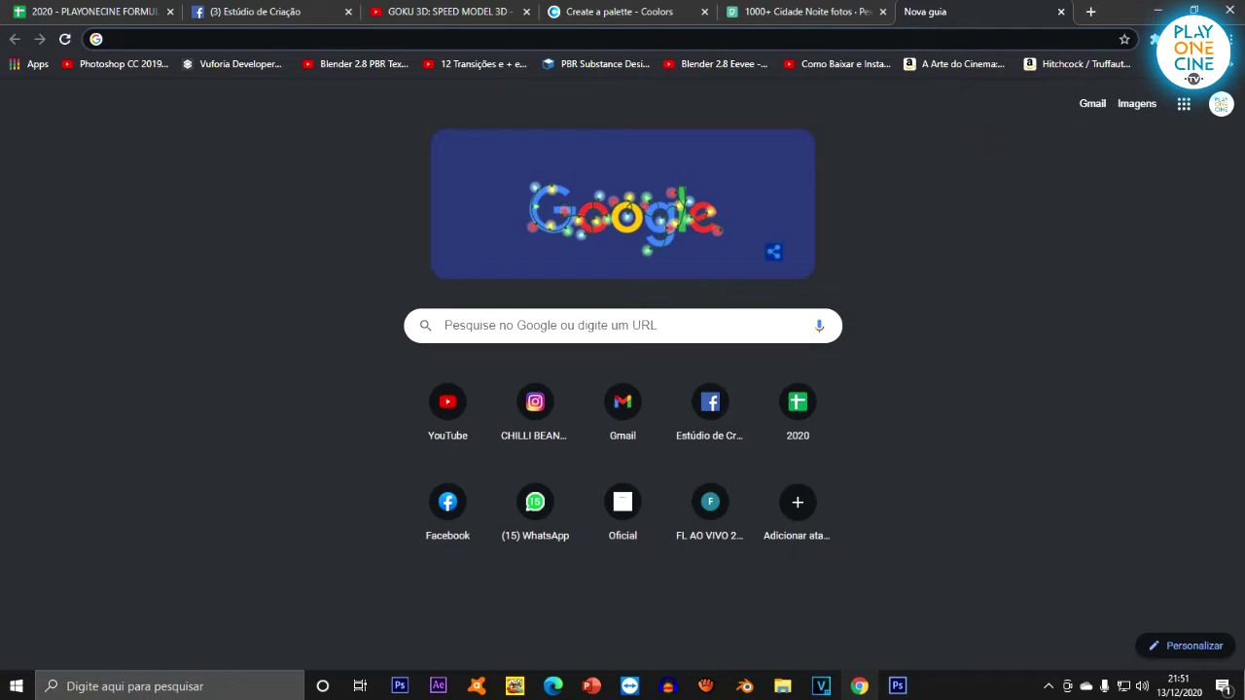
click(622, 325)
text(coll)
key(BackSpace)
text(oors)
key(Return)
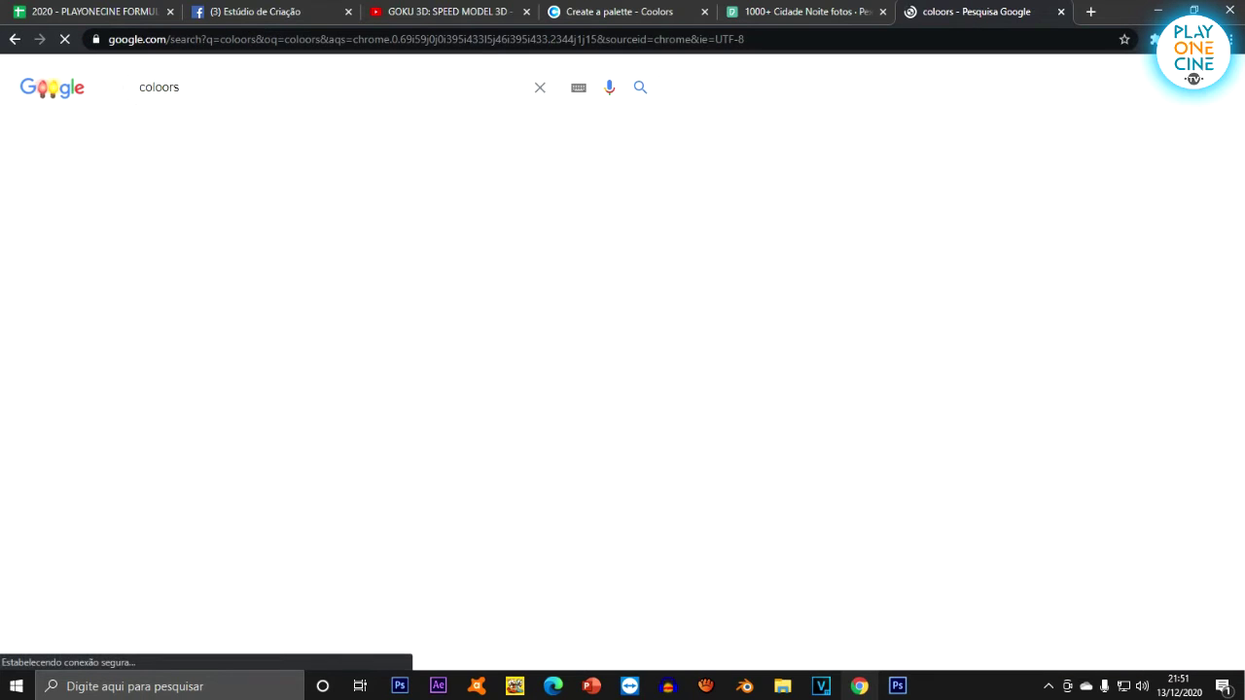
Open the Coolors site, start its palette generator and dismiss the iOS app advertisement.
click(311, 246)
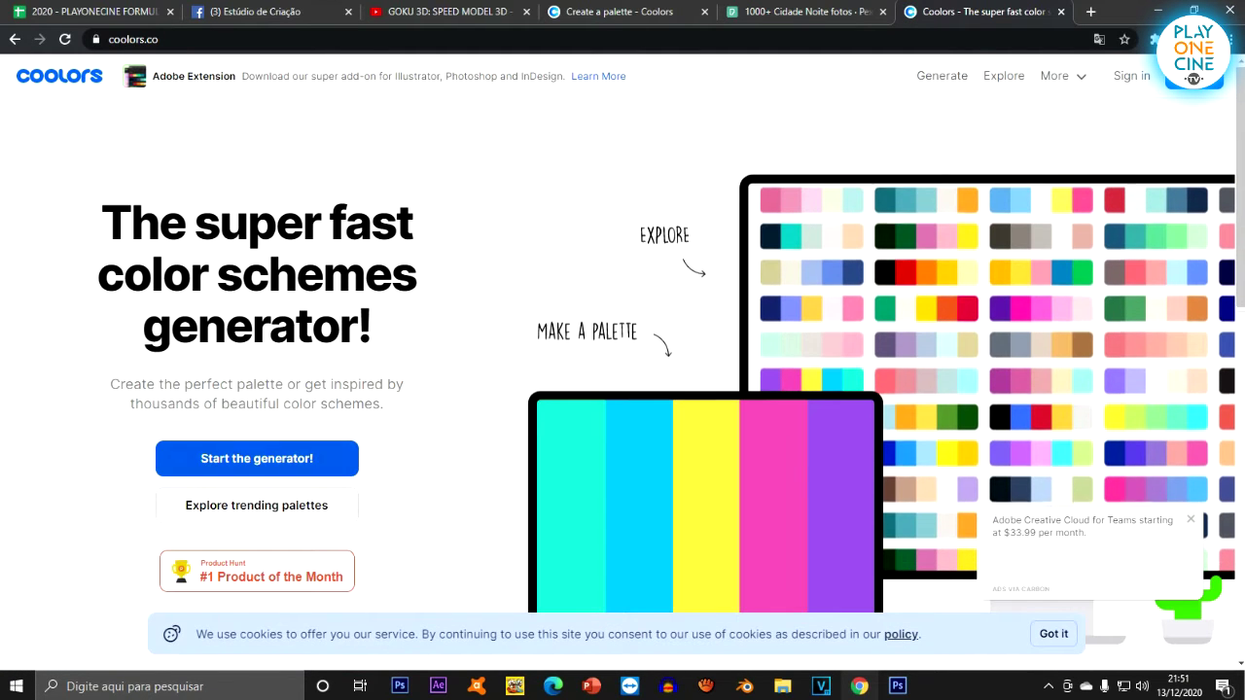
click(257, 458)
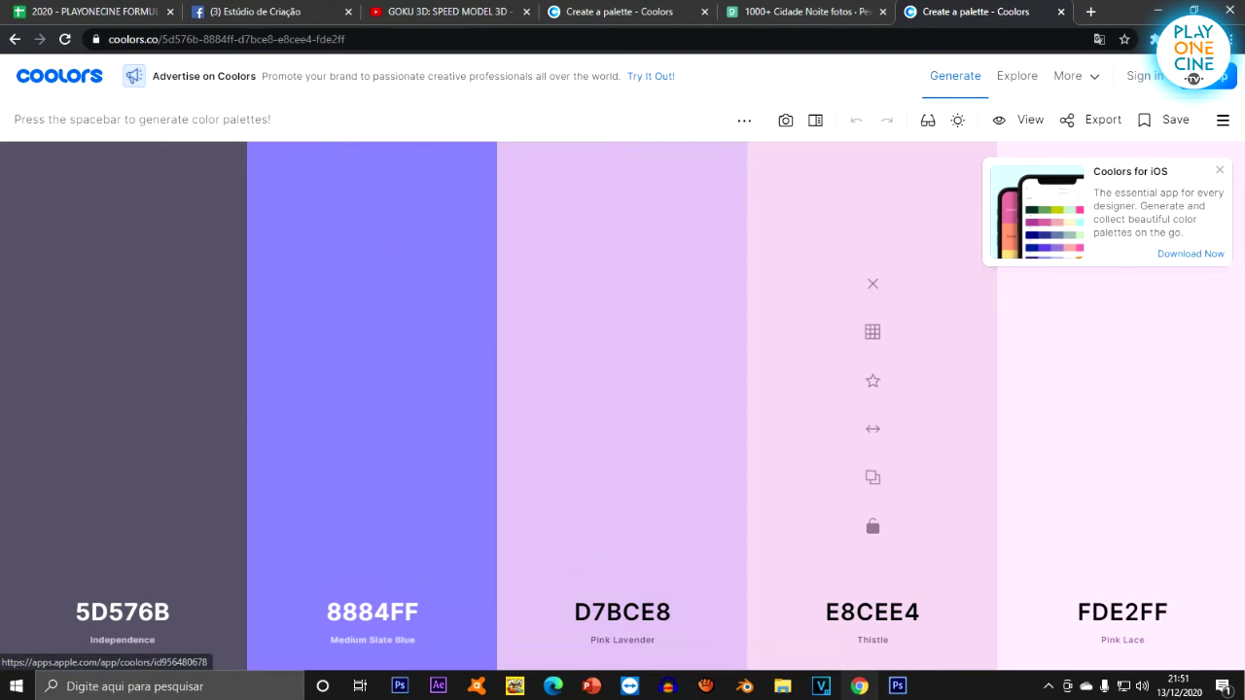
click(1219, 170)
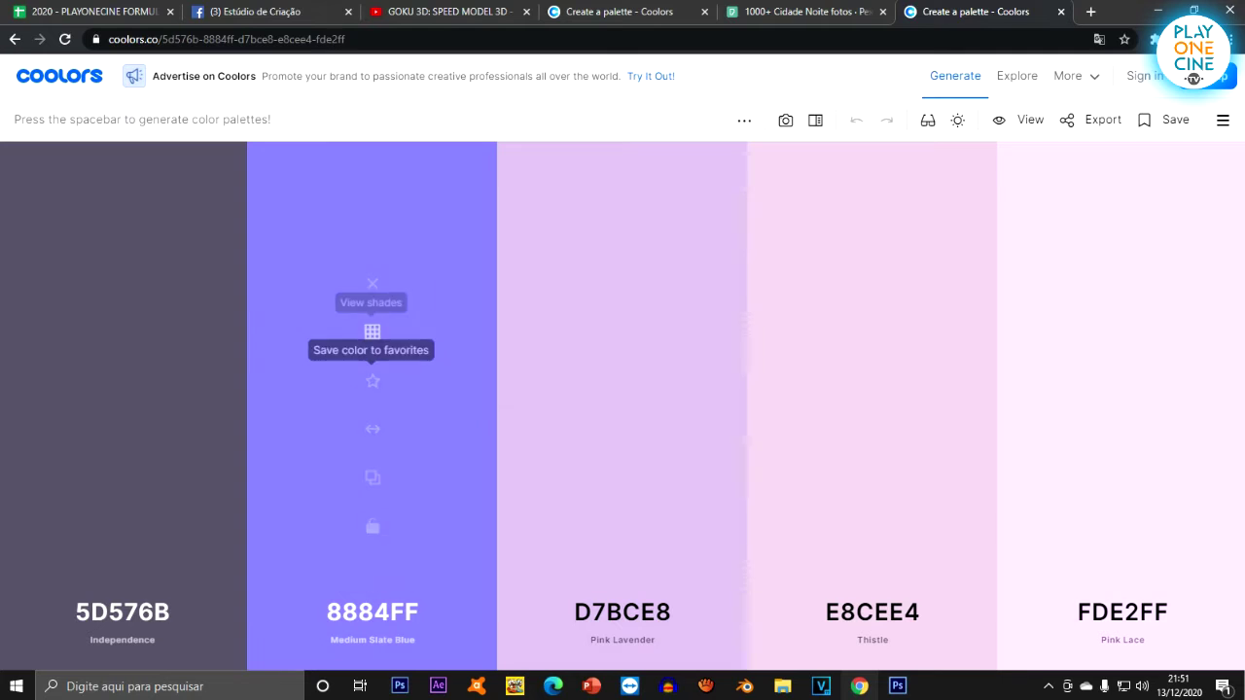
Remove the 8884FF colour, add a new colour between 5D576B and D7BCE8, and lock it.
click(373, 283)
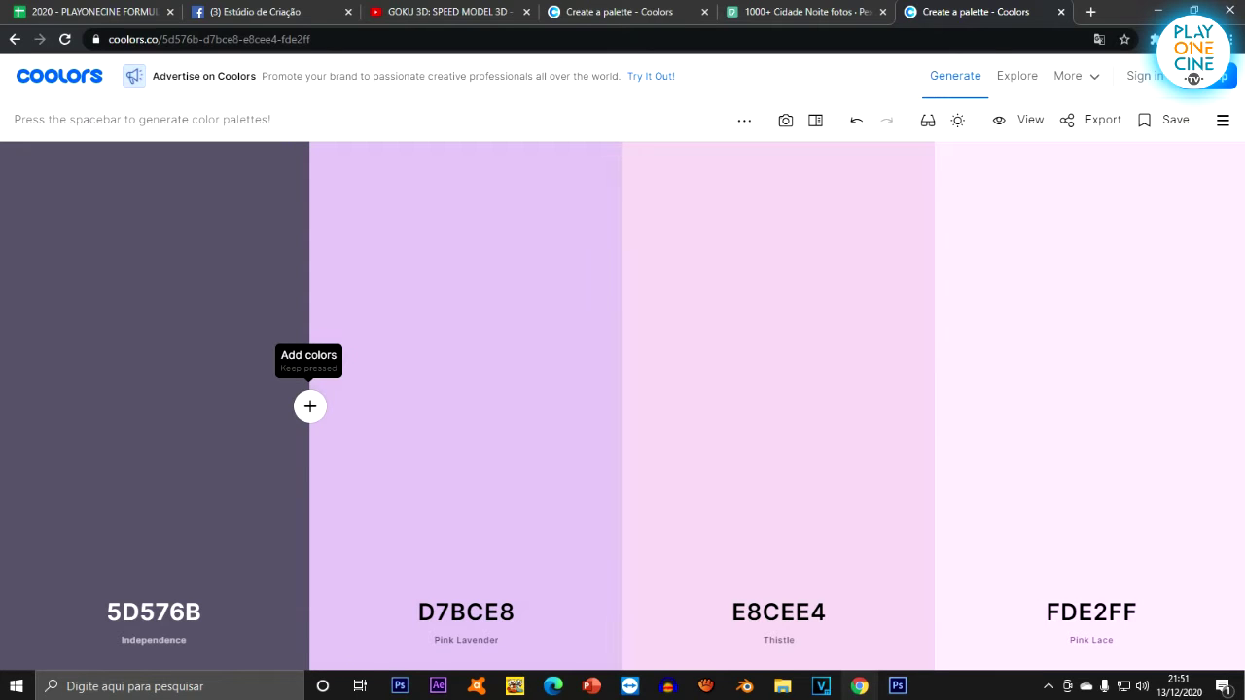
click(309, 405)
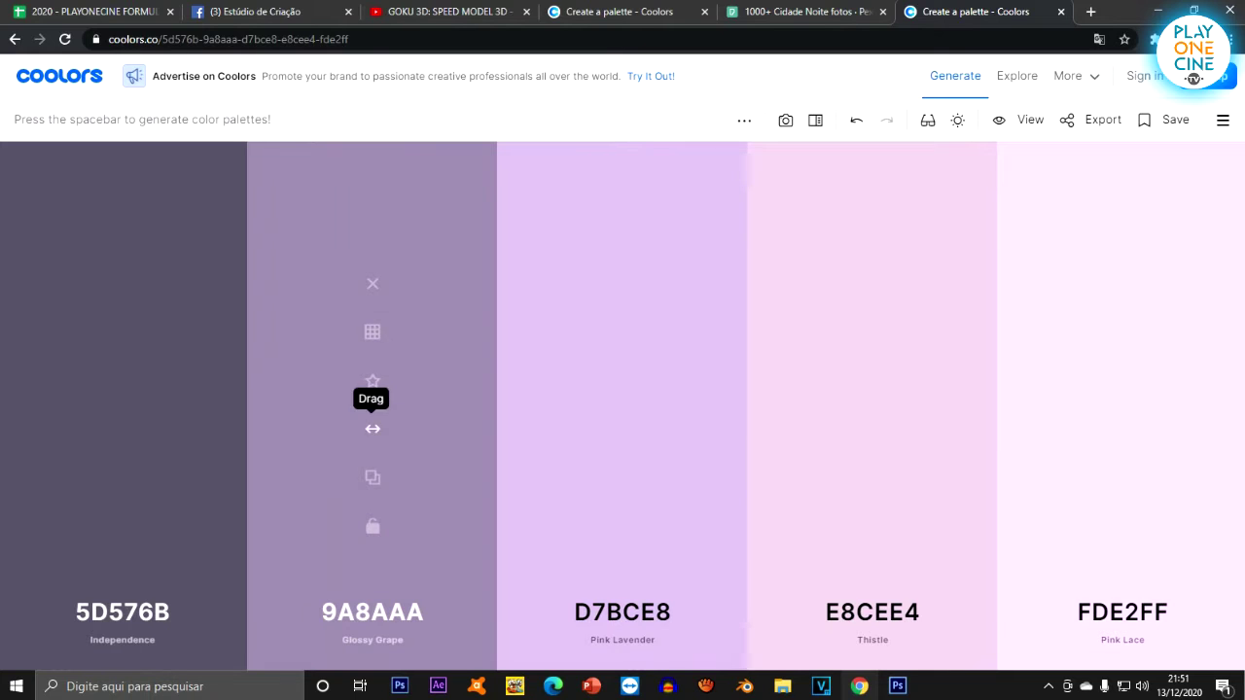
click(372, 526)
Generate several new random palettes around the locked 9A8AAA colour.
key(space)
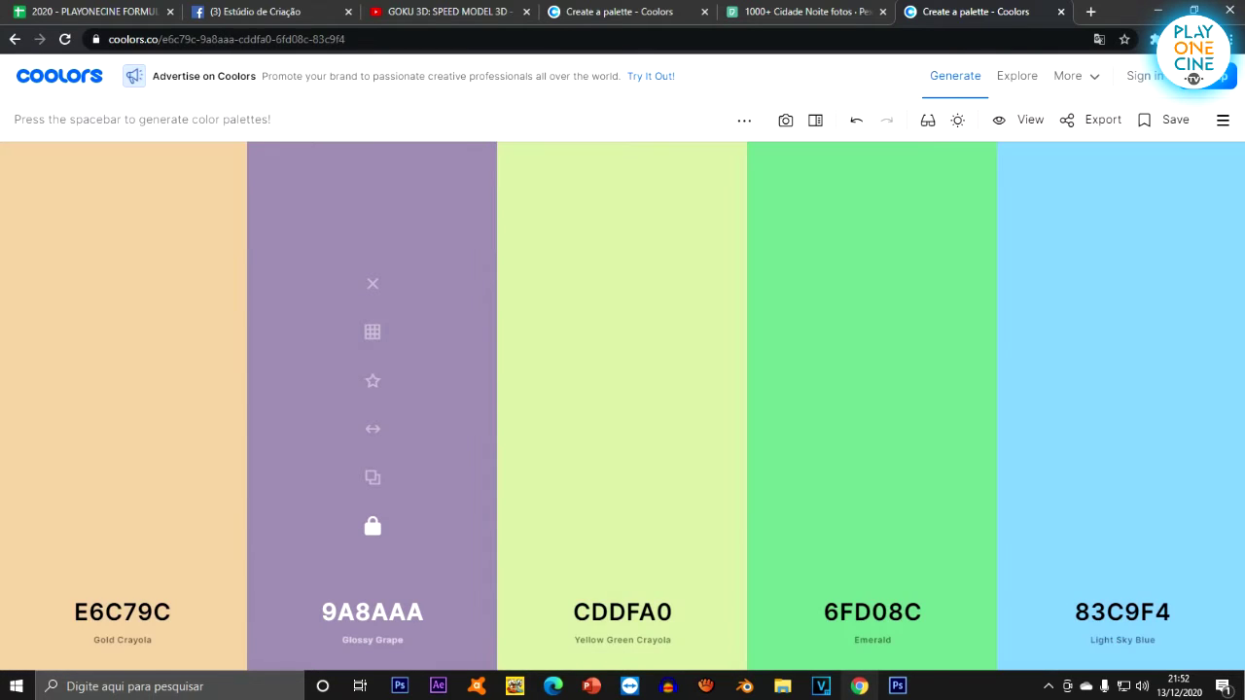
key(space)
key(space)
key(space)
key(space)
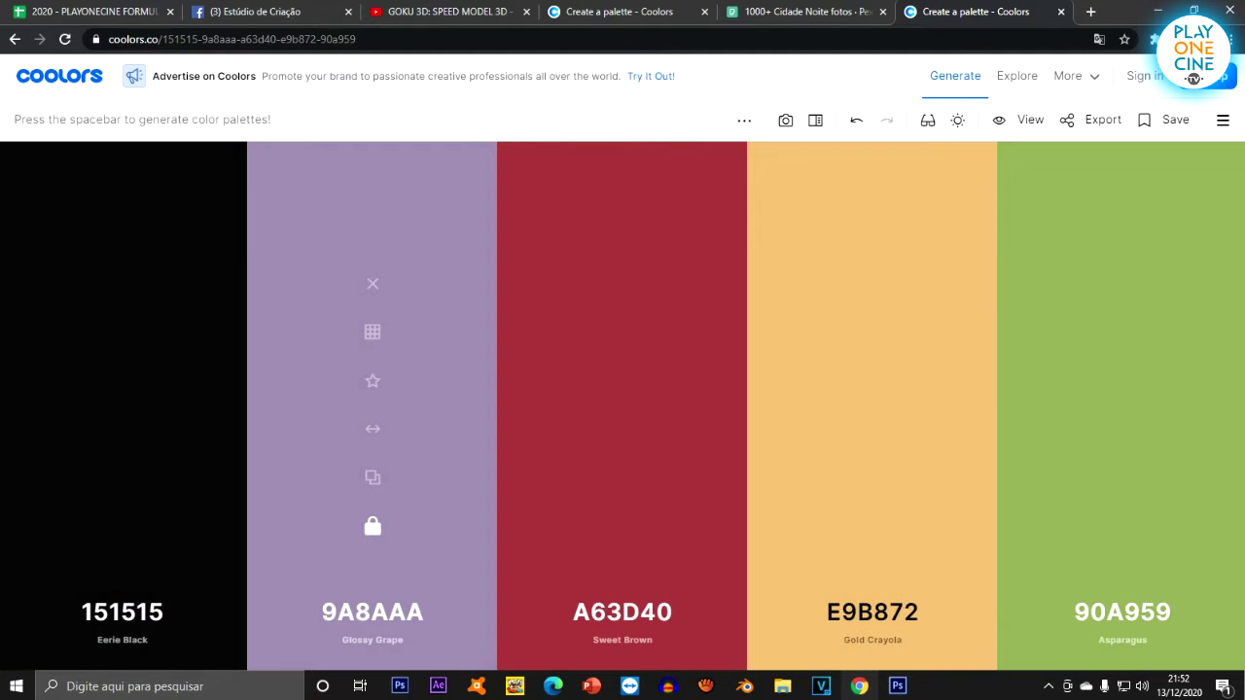
key(space)
Lock the 44FFD1 and 961D4E colours and generate several new palettes for the unlocked colours.
click(622, 525)
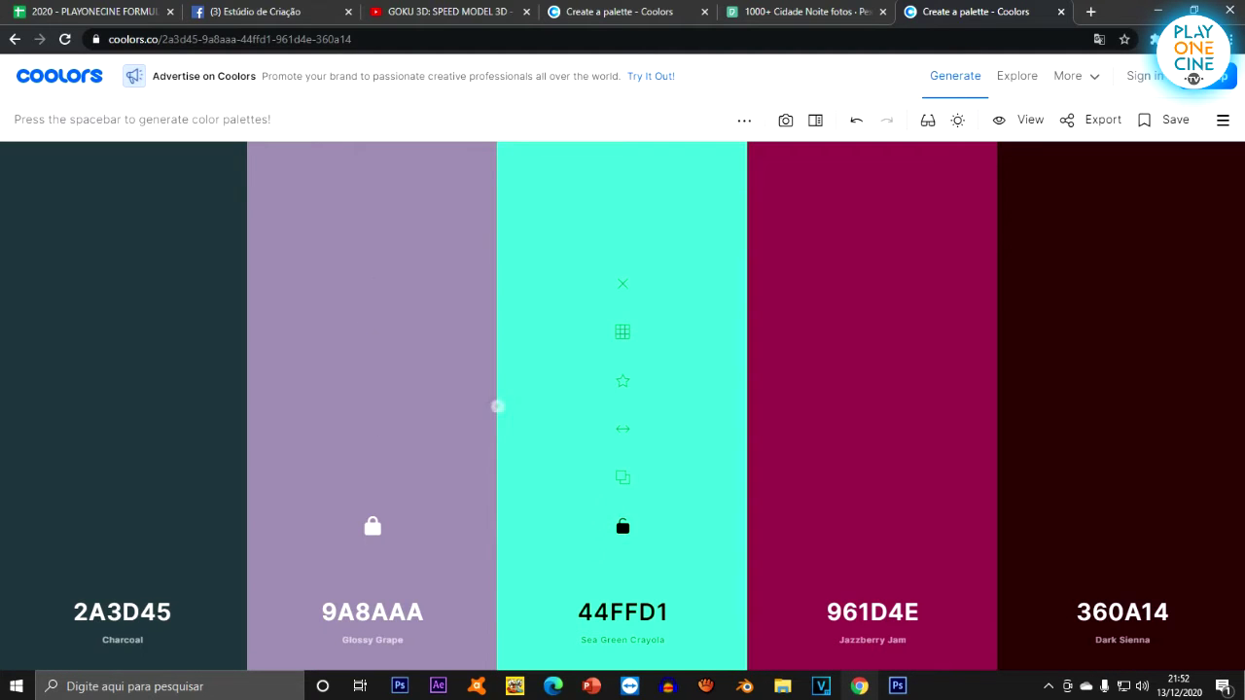
click(872, 526)
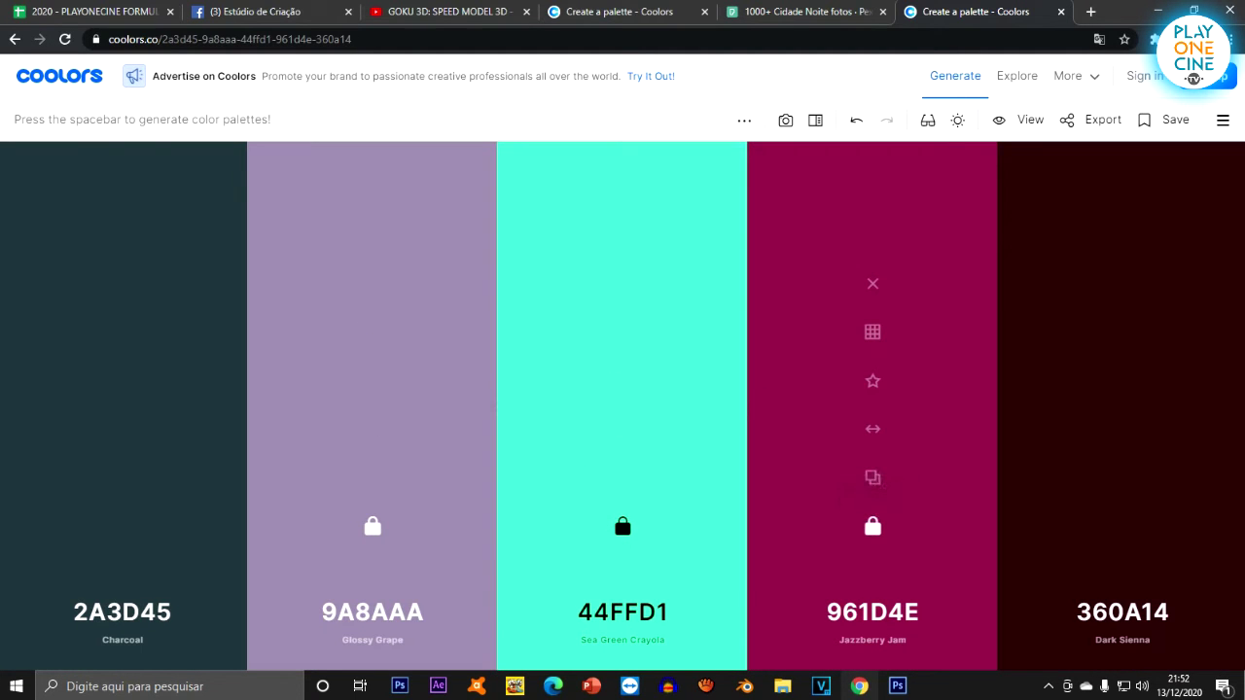
key(space)
key(space)
key(space)
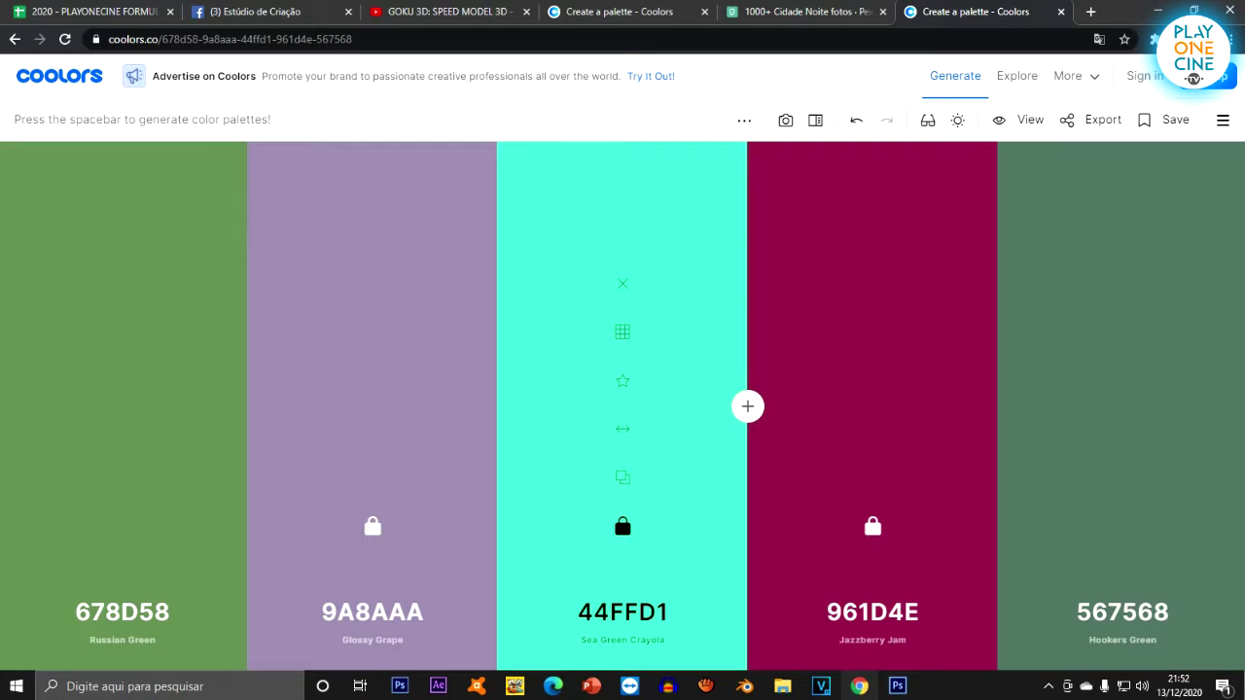
key(space)
key(space)
key(space)
key(space)
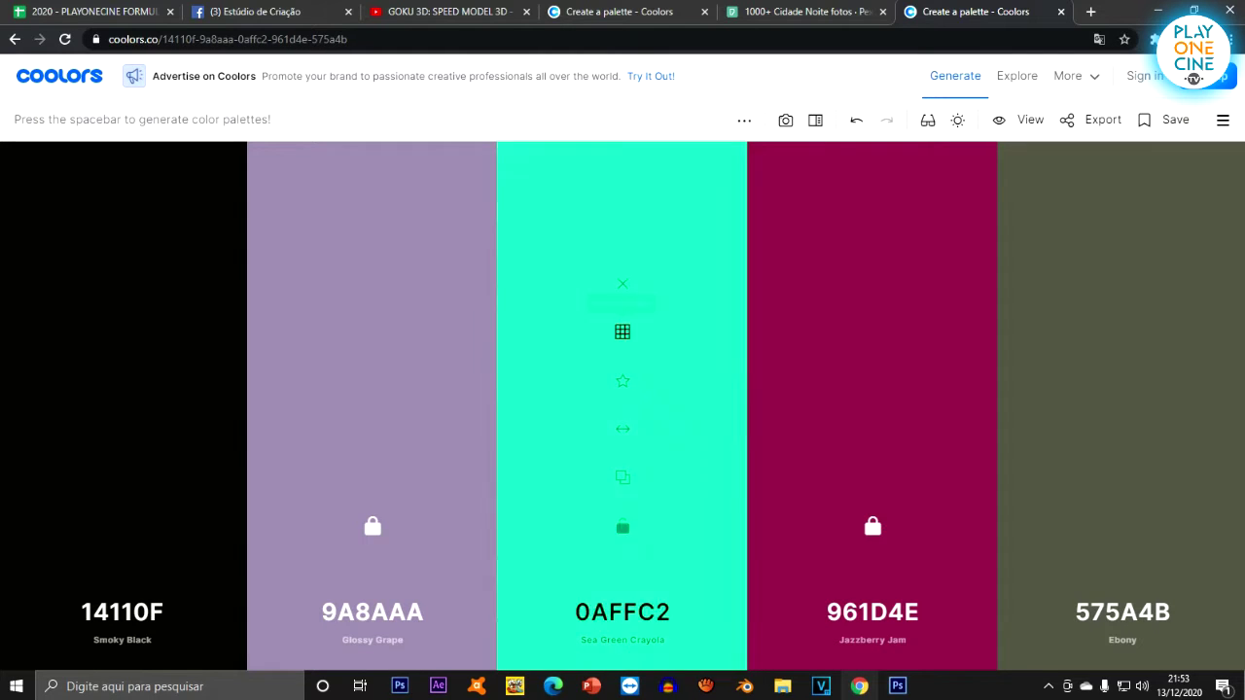
Change the middle colour 0AFFC2 to its slightly darker shade 00F5B8.
click(622, 331)
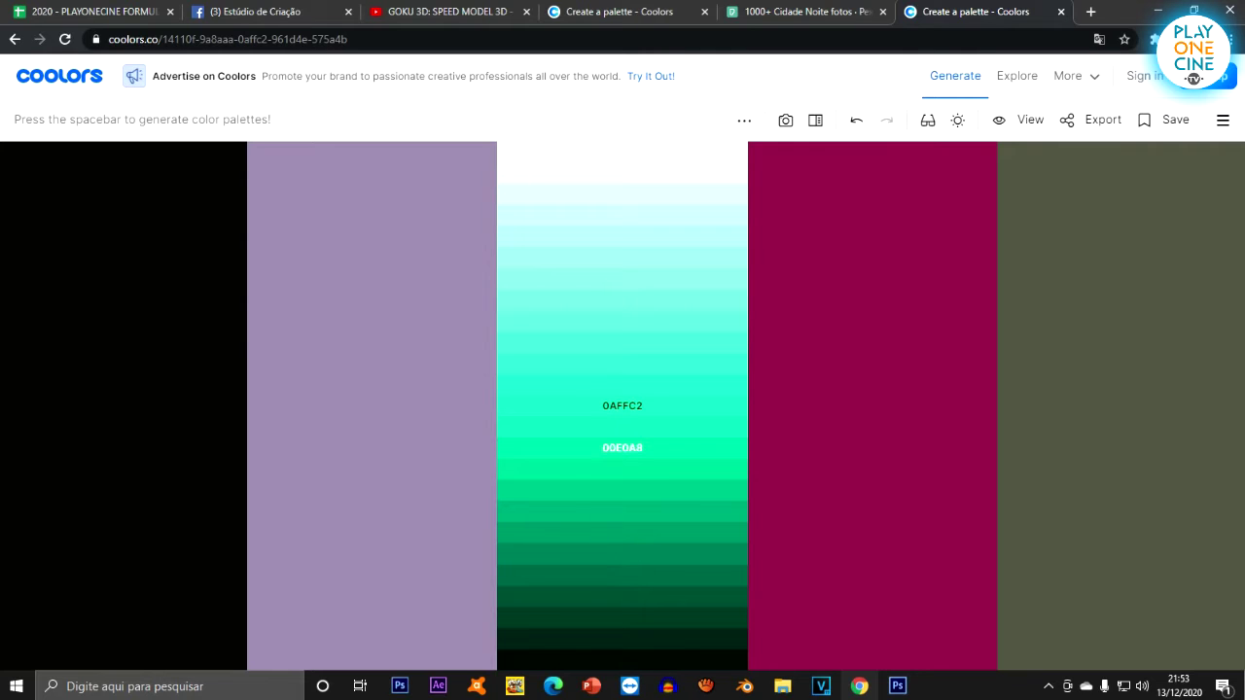
click(622, 426)
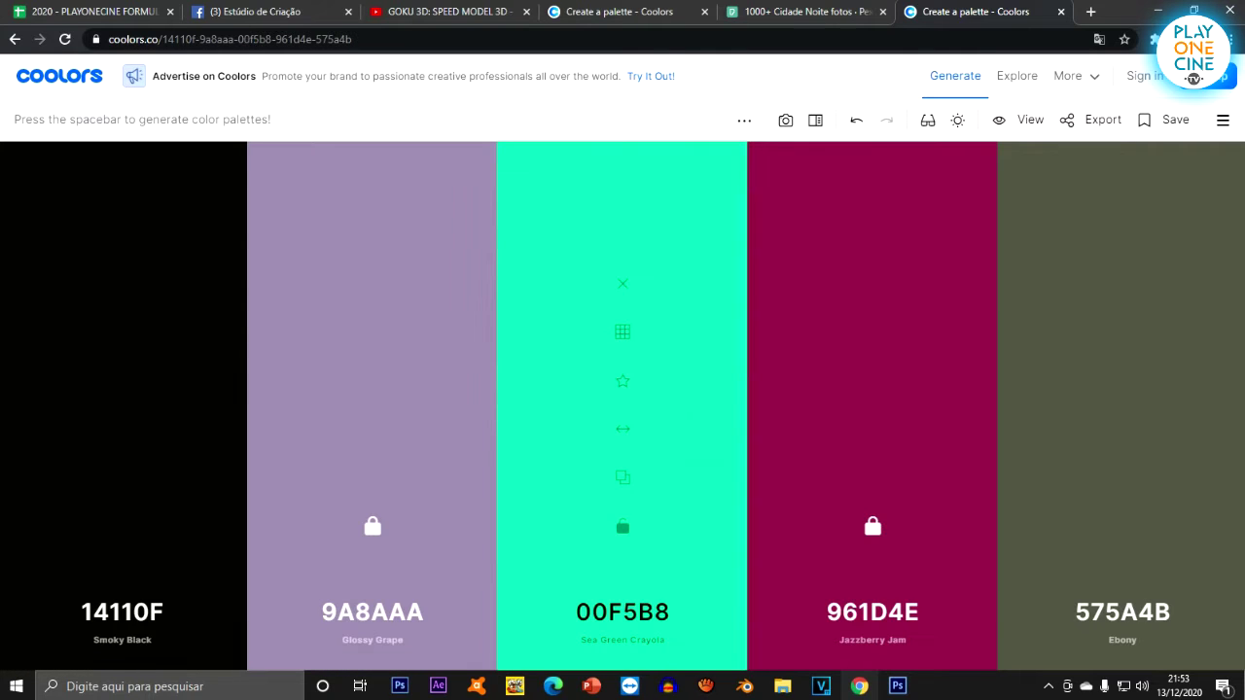
Adjust the middle colour's RGB values to red 96, green 51 and blue 129.
click(622, 612)
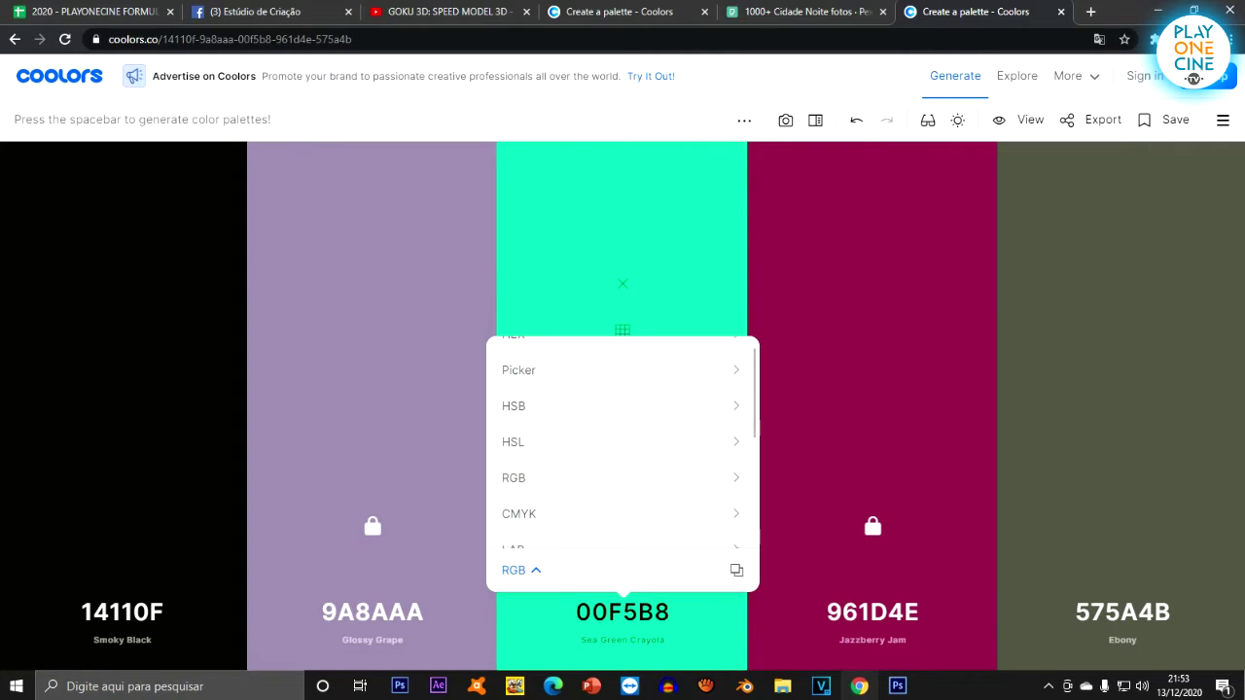
scroll(519, 514, up, 1)
click(516, 499)
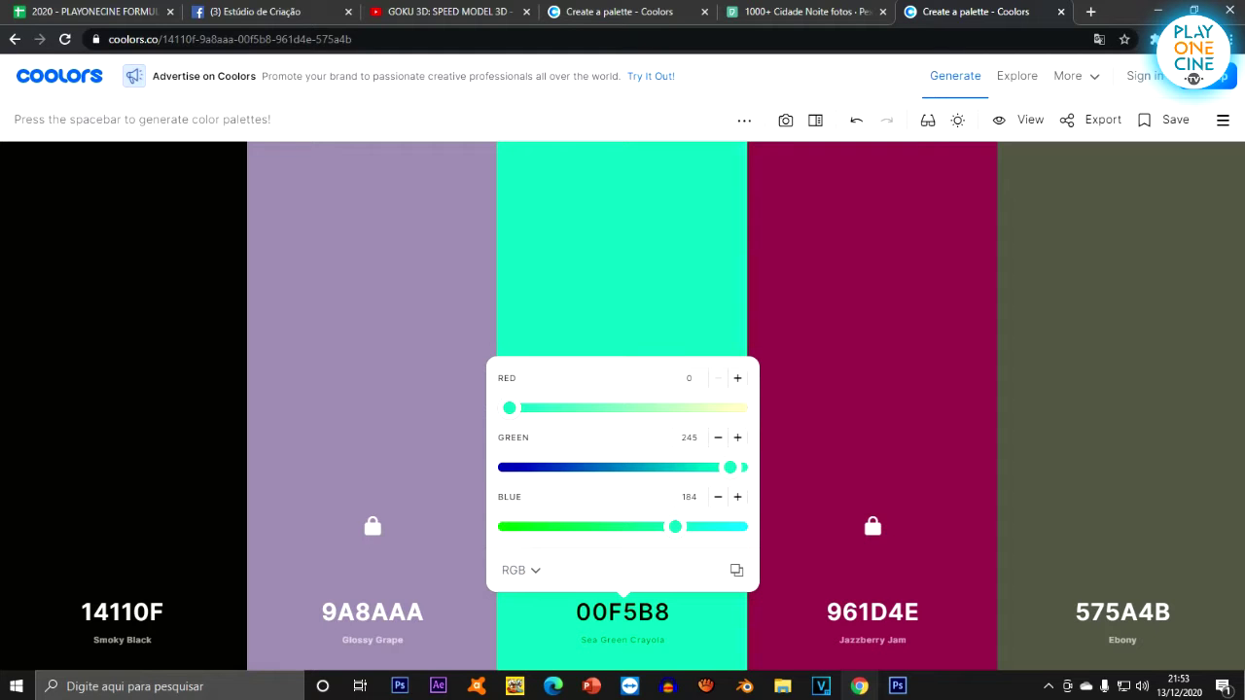
drag(729, 467, 620, 467)
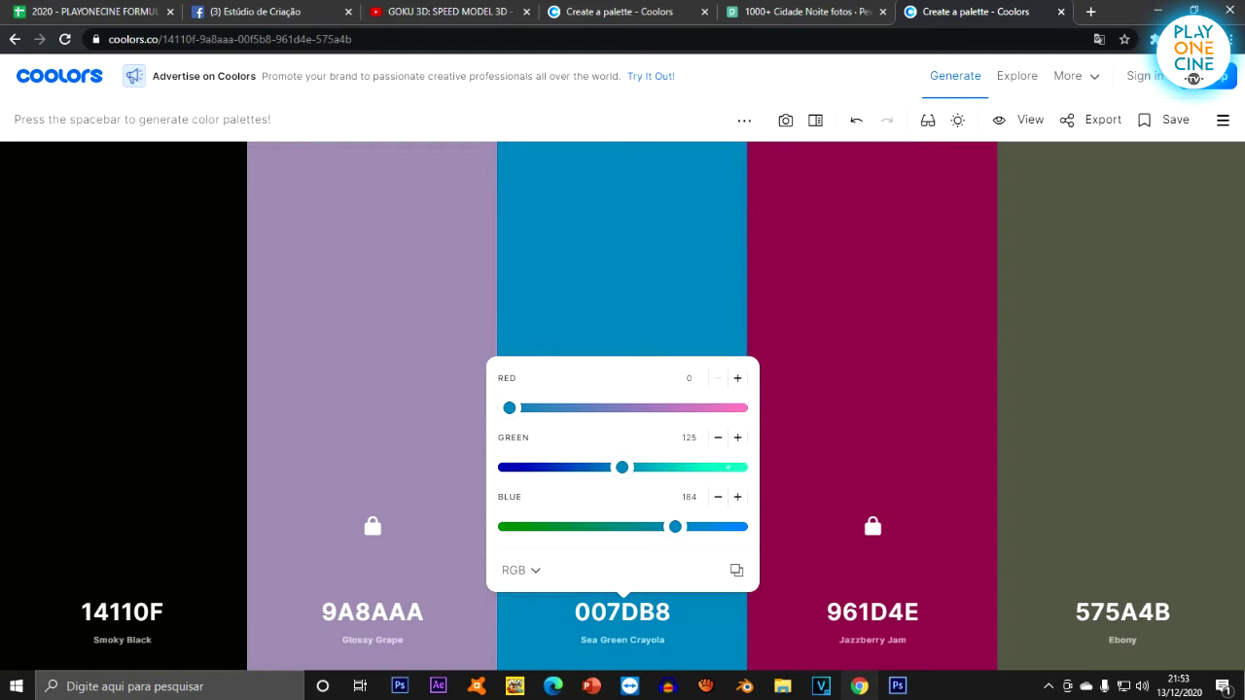
drag(508, 407, 595, 407)
drag(621, 466, 555, 467)
drag(675, 526, 626, 526)
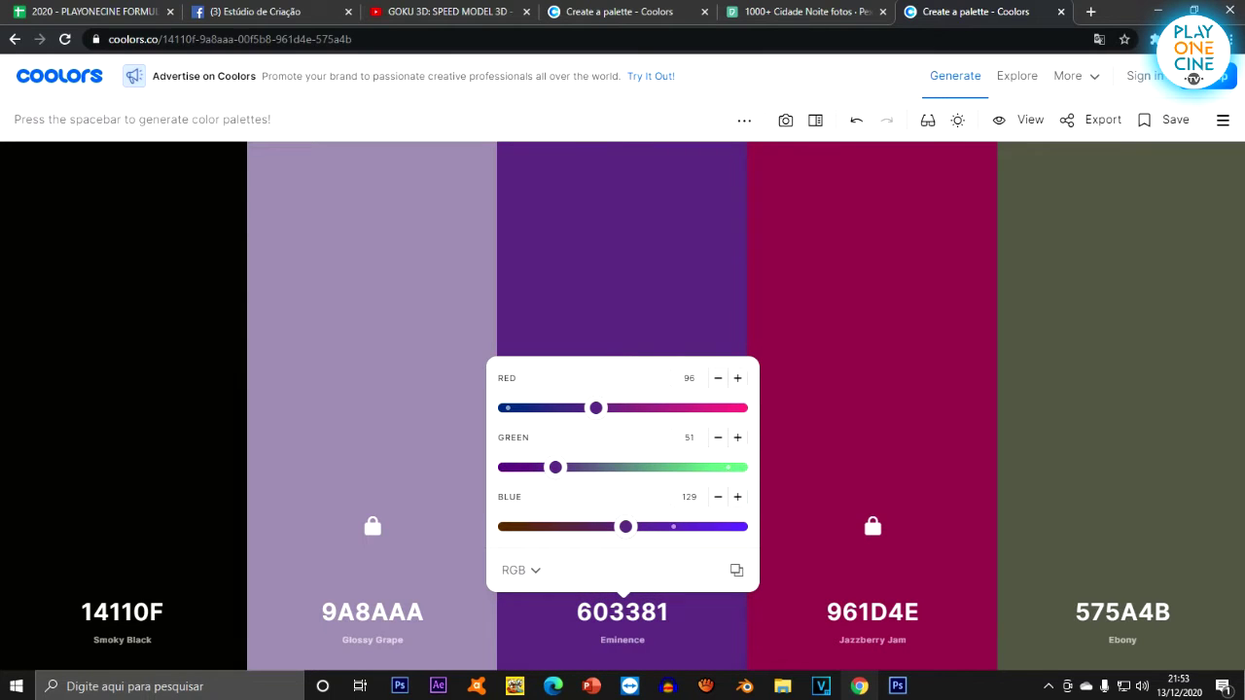
Show the middle colour's HEX code for editing, close the colour editor and lock that colour.
click(520, 570)
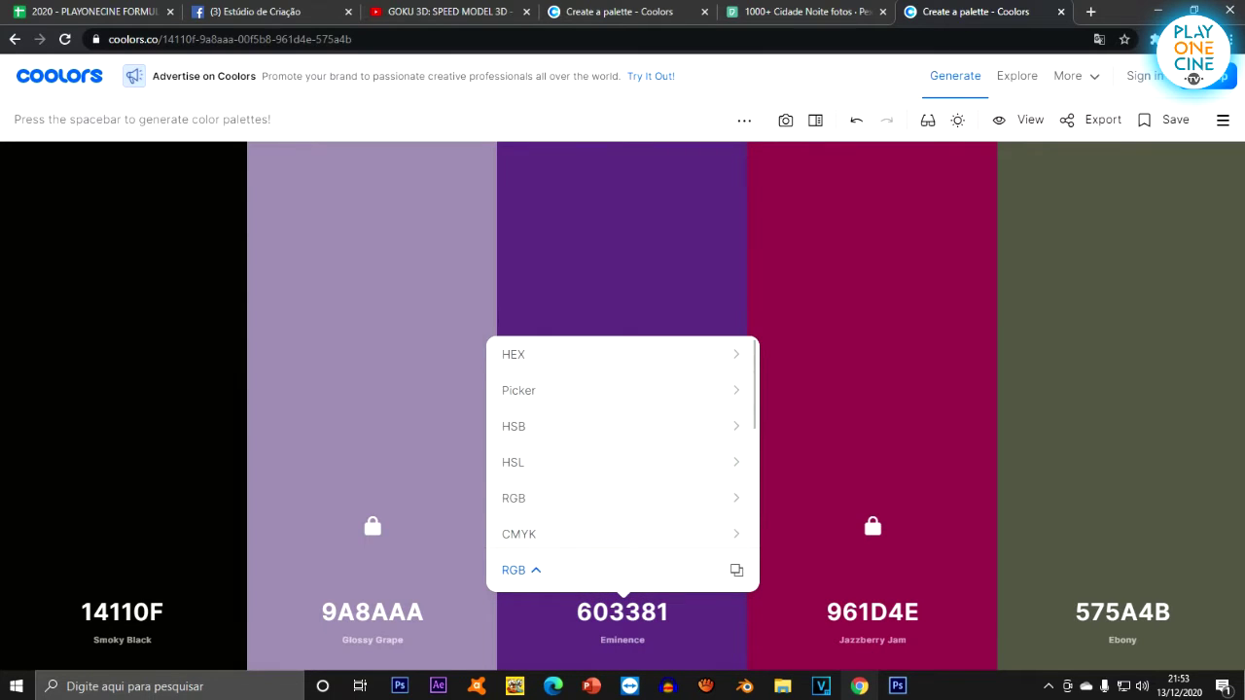
click(513, 354)
drag(570, 519, 517, 519)
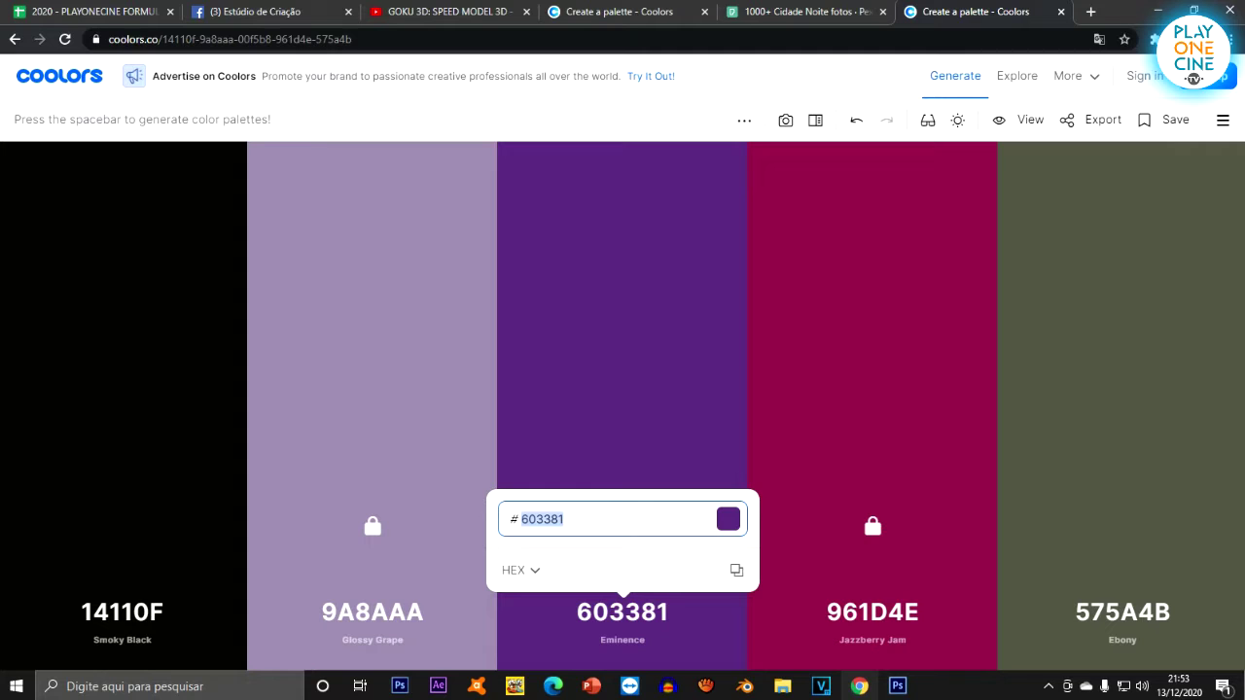
click(729, 408)
click(623, 525)
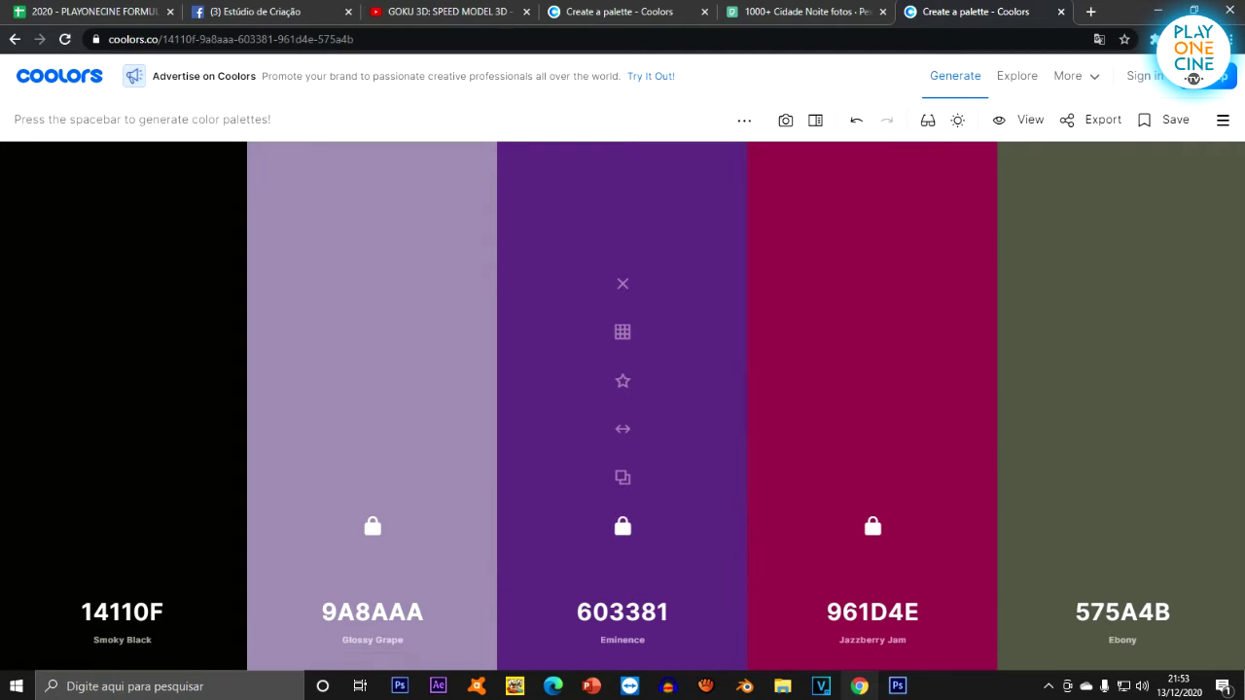
Generate several more palettes for the two outer unlocked colours while keeping 9A8AAA, 603381 and 961D4E locked.
key(space)
key(space)
key(space)
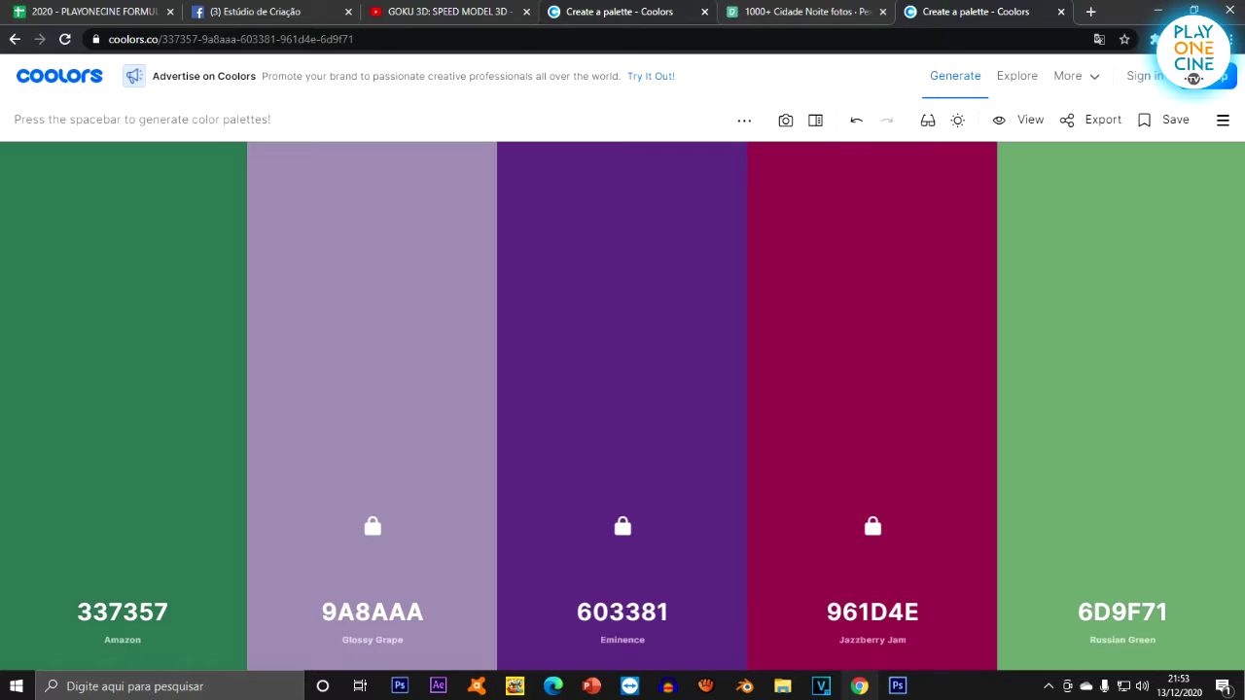
Review the locked 531CB3, CC2936, F7F7F9, 2892D7 and 151515 palette, then switch to Photoshop and examine the Spider-Man line drawing.
click(613, 12)
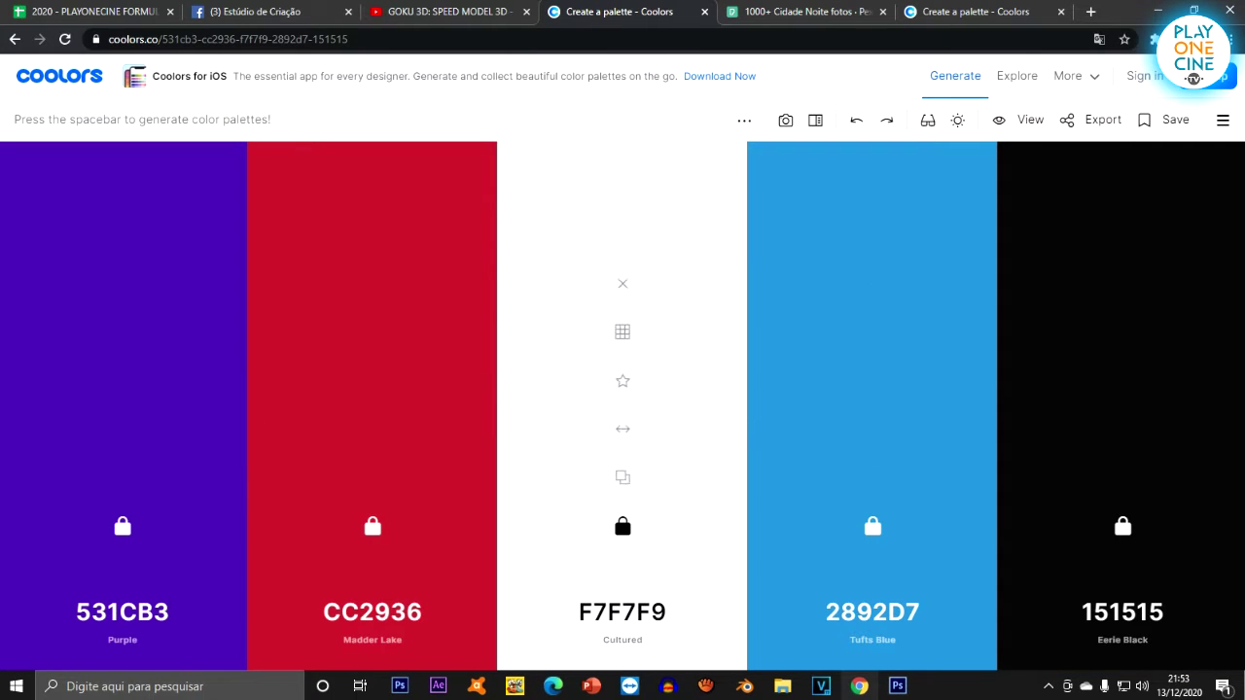
click(897, 685)
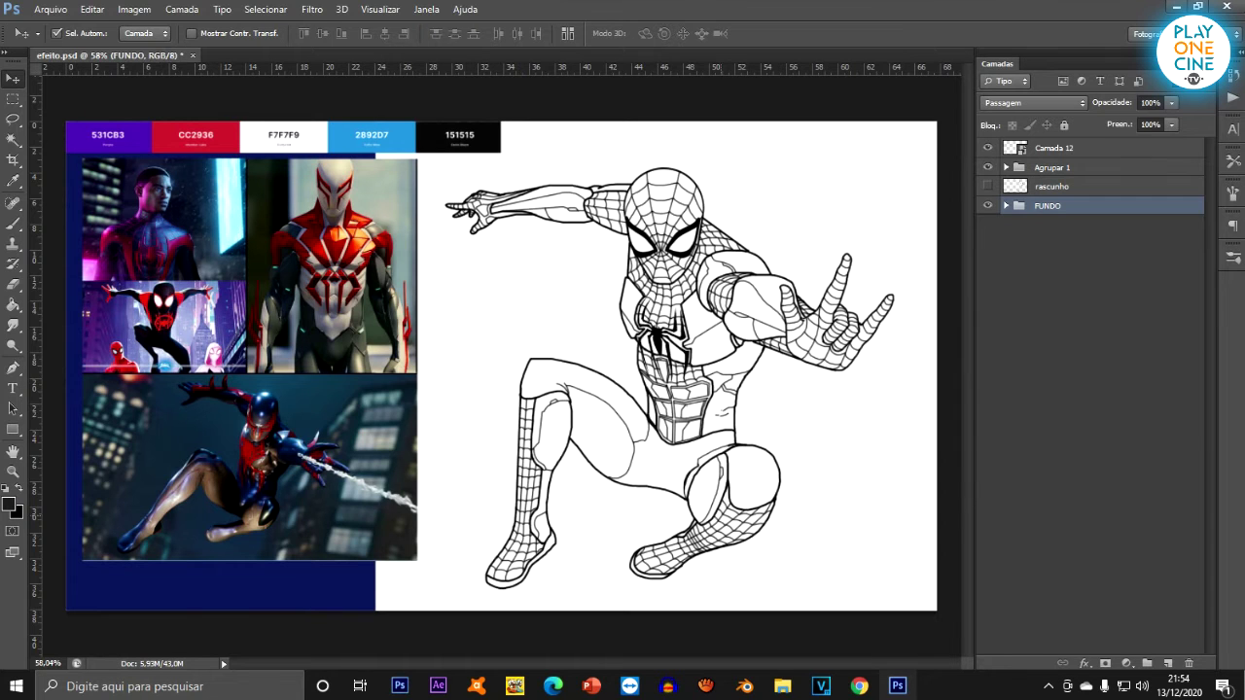
scroll(707, 521, up, 5)
scroll(584, 554, down, 3)
scroll(667, 579, down, 3)
scroll(667, 579, up, 1)
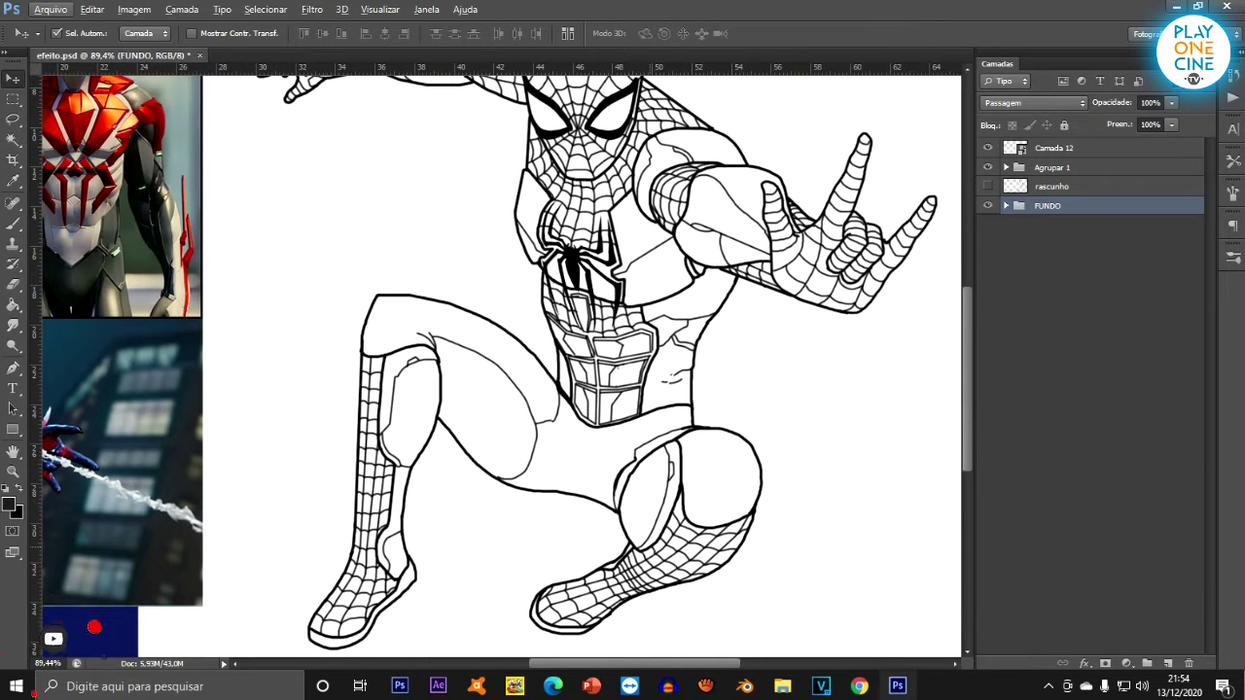
Add a new layer directly above the FUNDO group and delete the rascunho layer.
key(l)
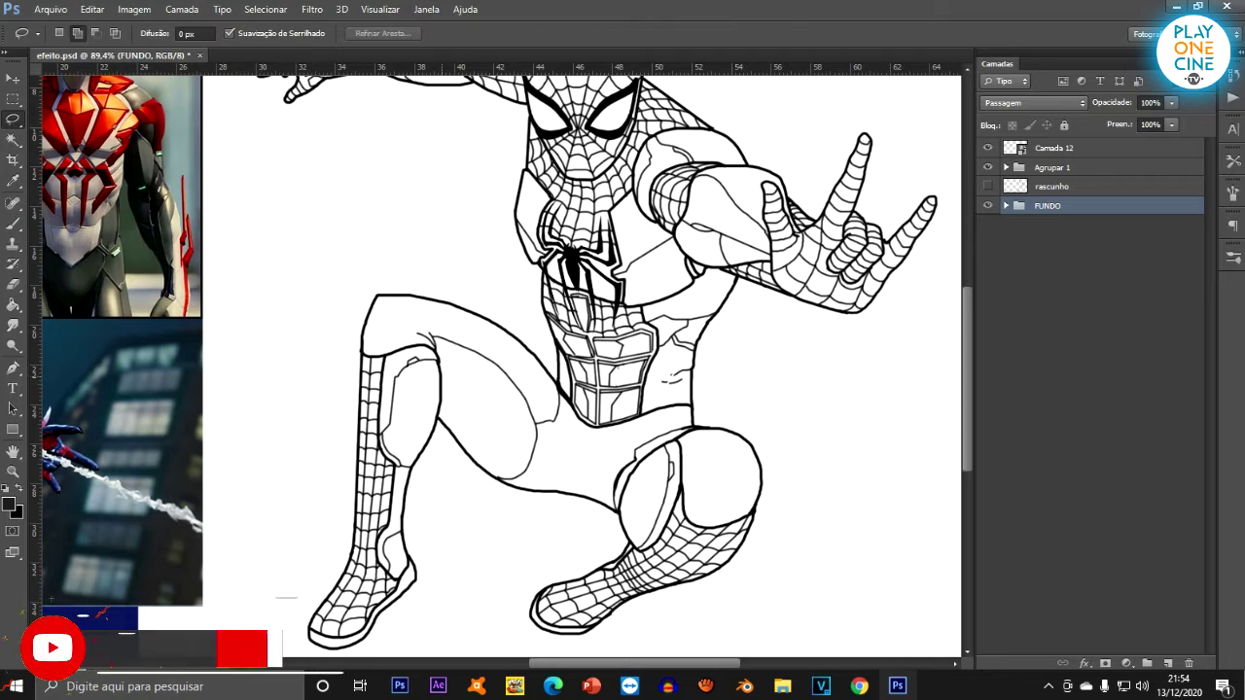
scroll(286, 611, down, 1)
scroll(286, 610, up, 1)
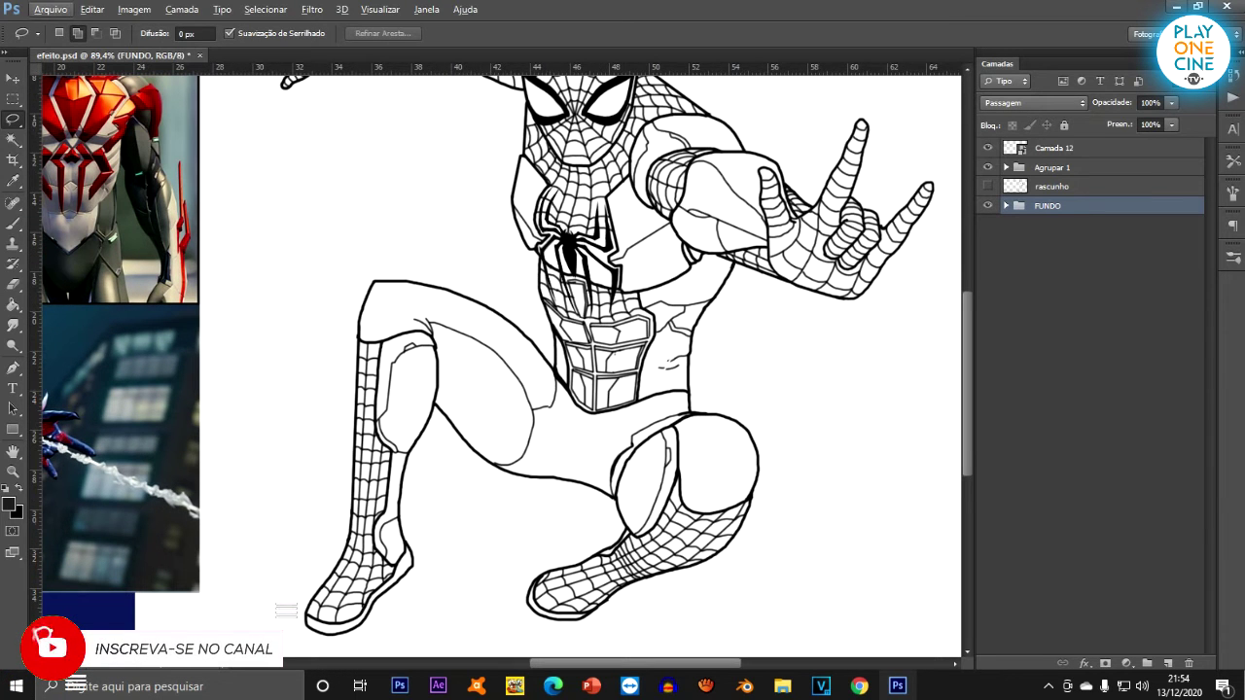
key(ctrl+shift+alt+n)
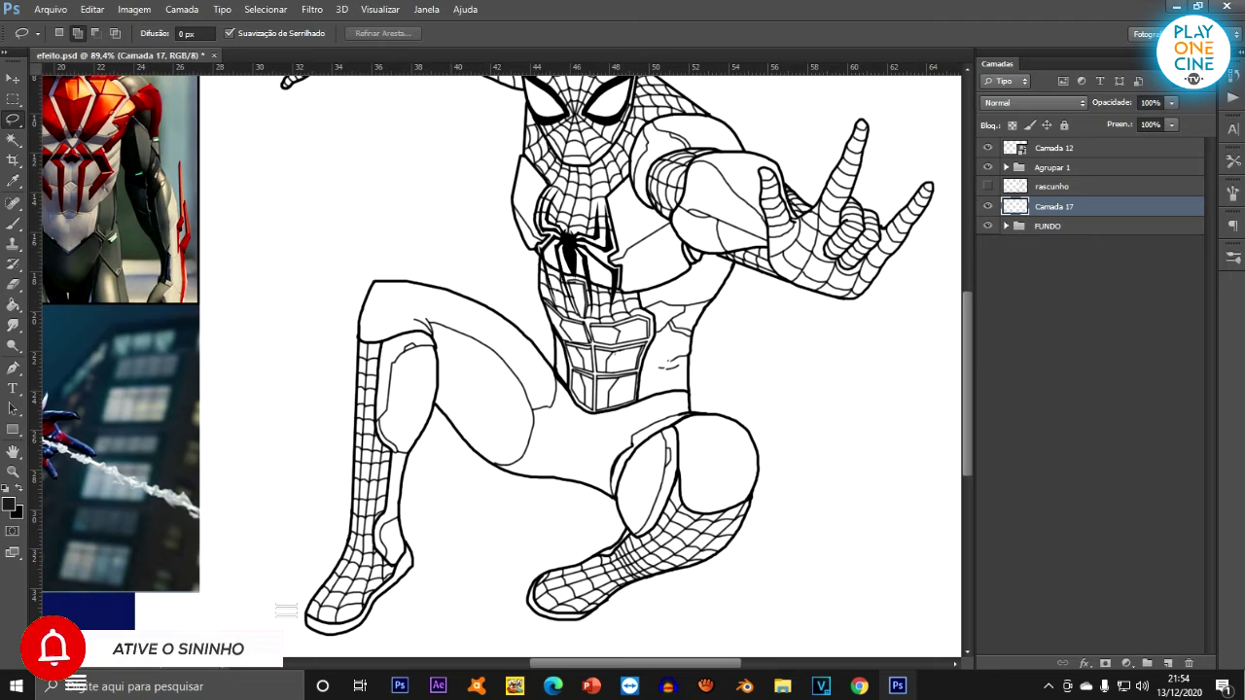
mouse_move(1052, 206)
mouse_down()
mouse_move(1052, 222)
mouse_move(1052, 208)
mouse_up()
key(Delete)
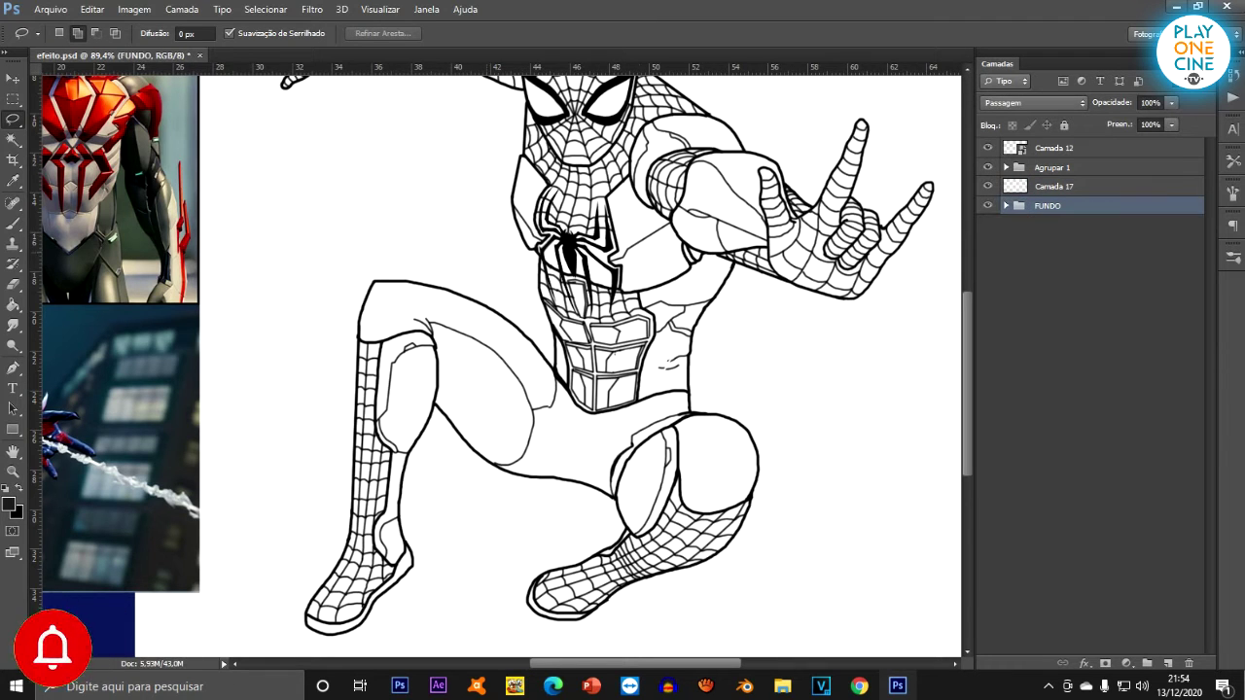
Examine the line-art layers inside the Agrupar 1 group by toggling their visibility, including teias and contorno, and collapse the group.
click(1052, 167)
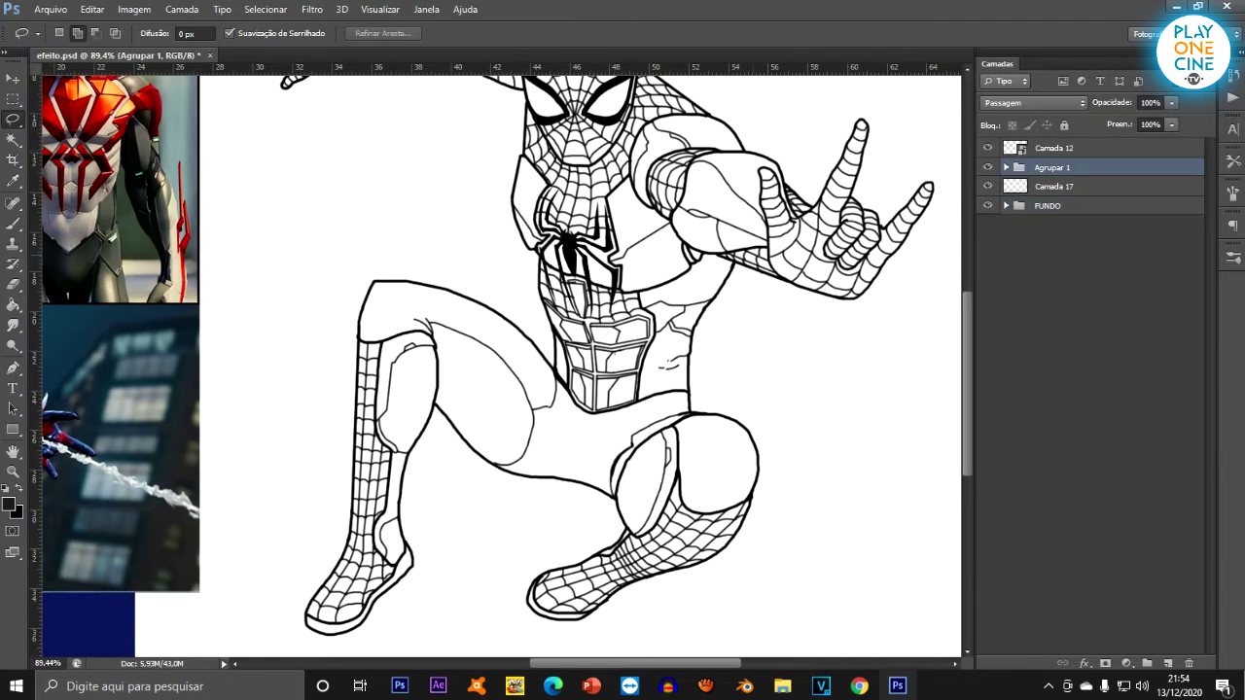
scroll(702, 202, down, 2)
click(1006, 167)
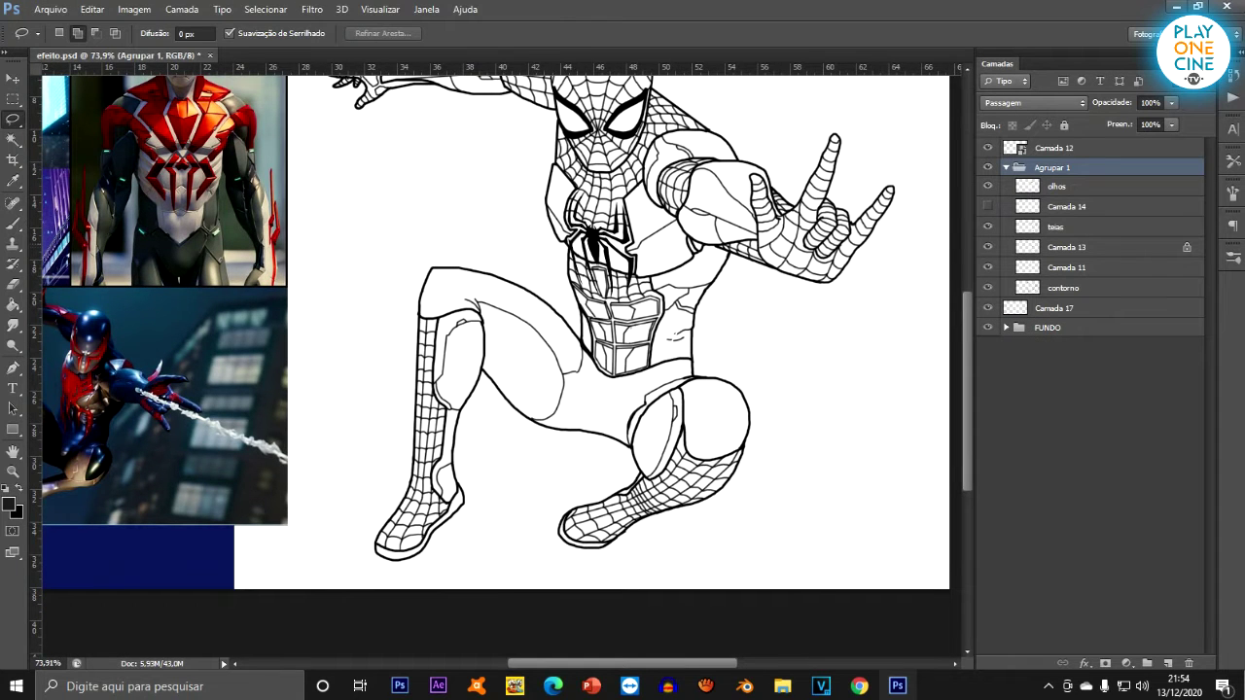
click(987, 226)
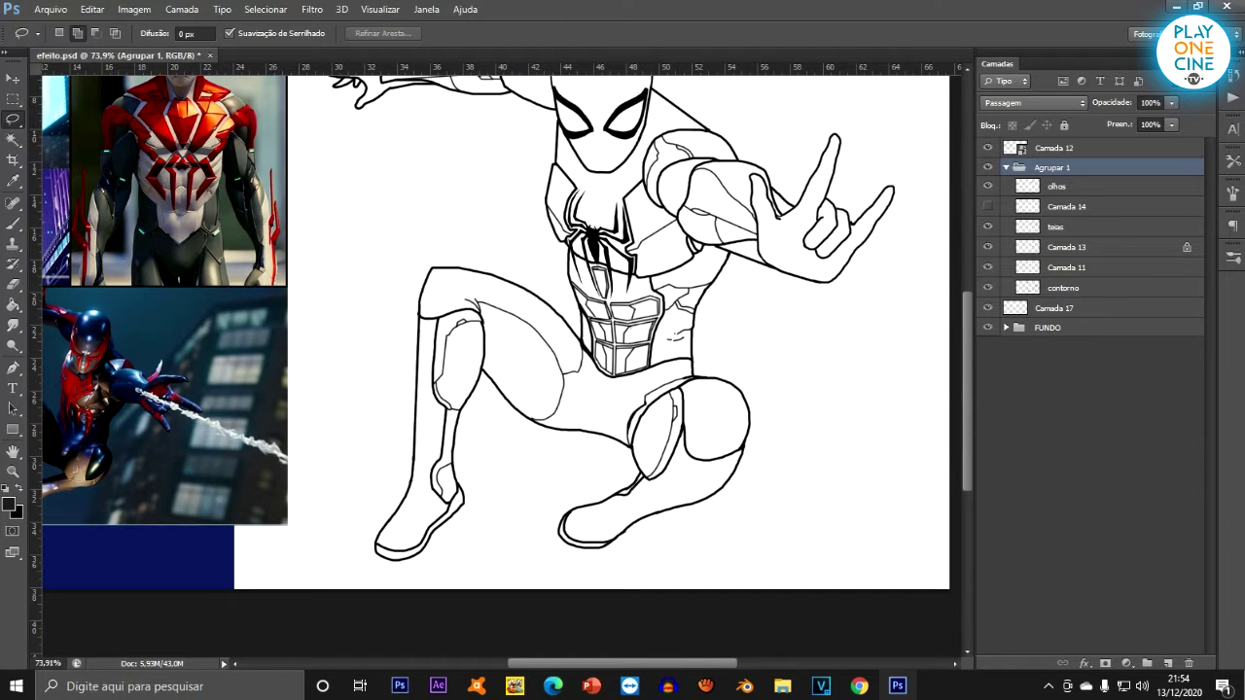
click(987, 247)
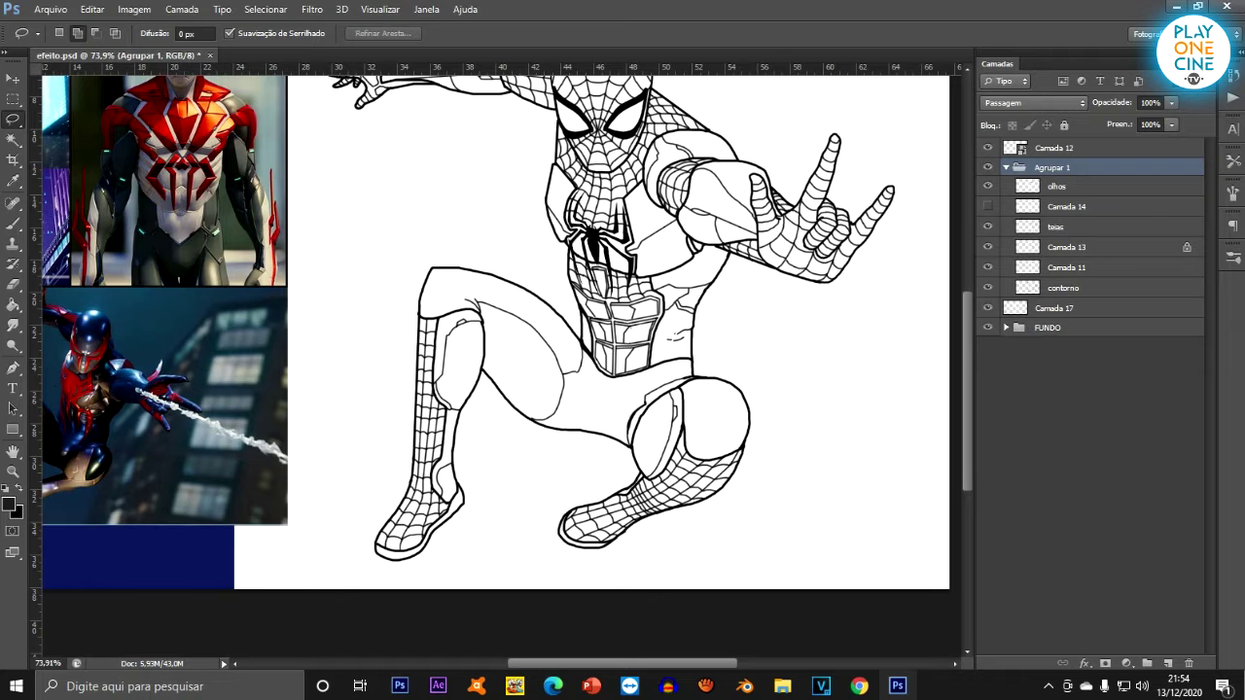
click(987, 267)
click(987, 286)
click(987, 287)
click(987, 287)
click(1005, 168)
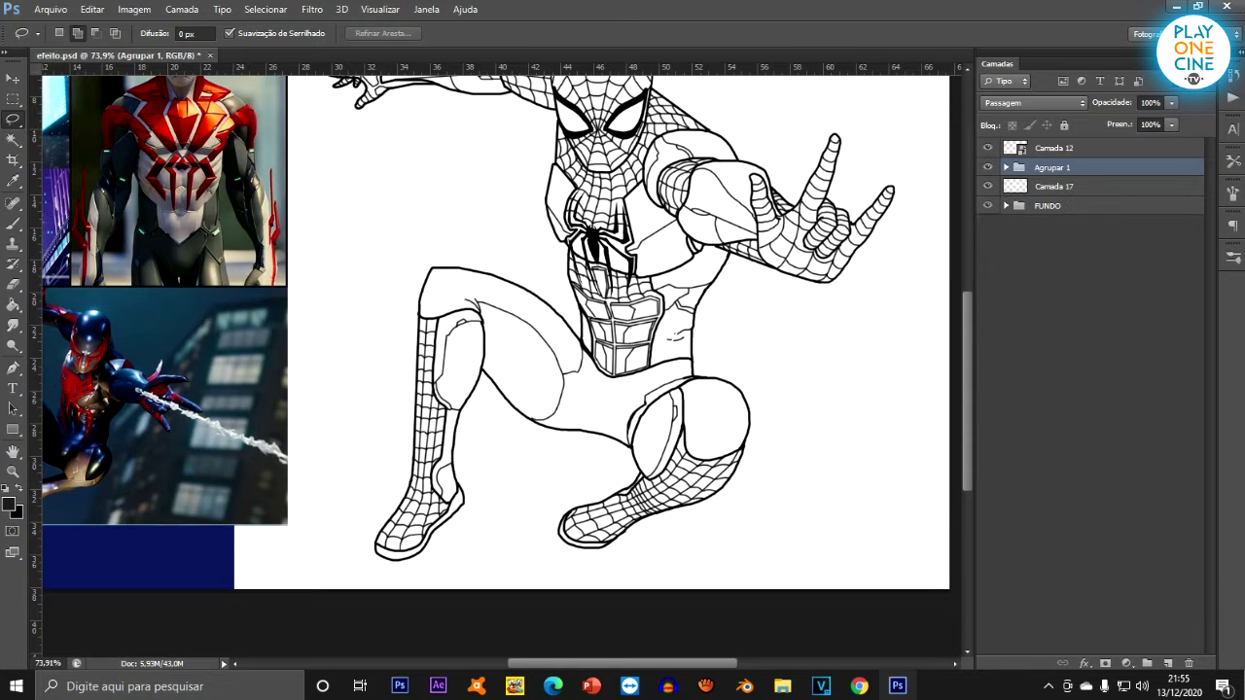
Rename the new layer below the Agrupar 1 group as cor.
click(1054, 186)
double_click(1053, 185)
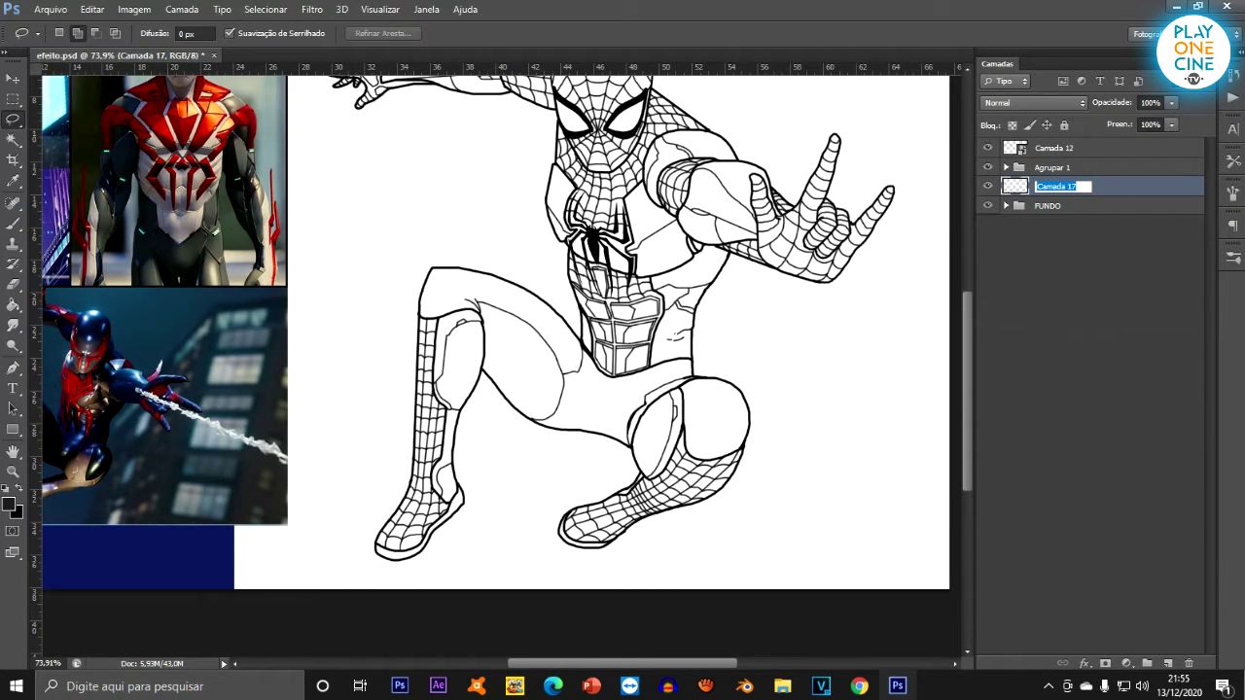
text(cor)
key(Return)
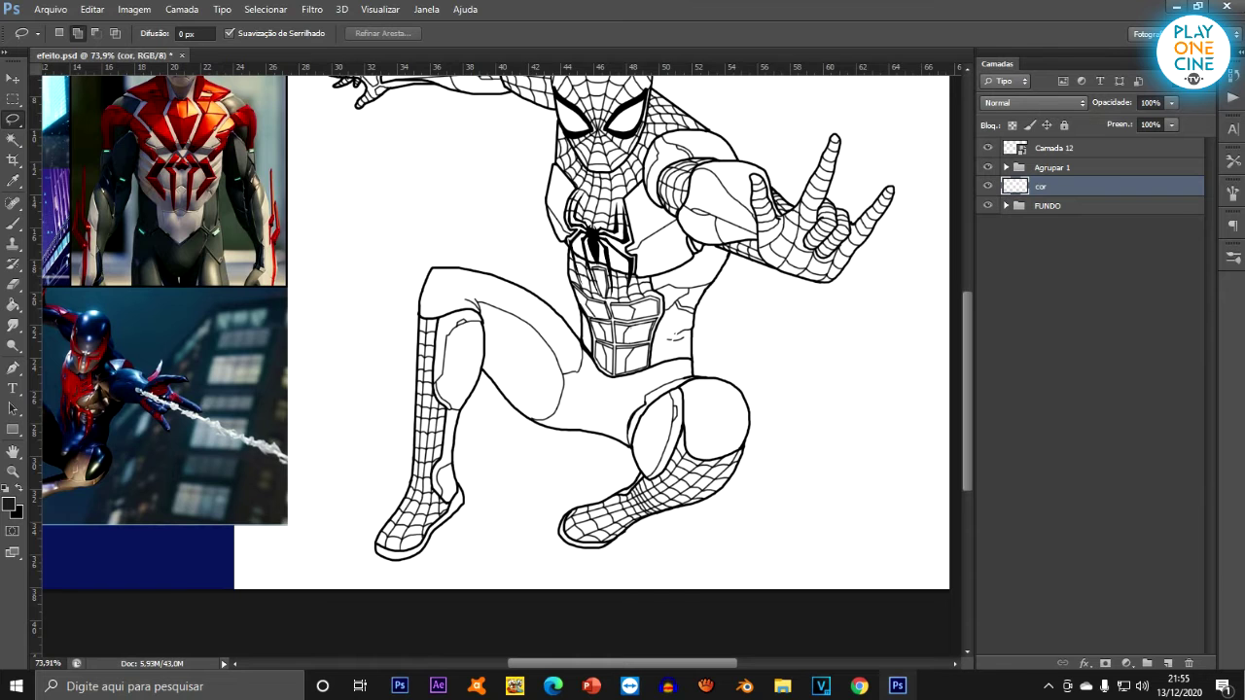
Select the web-patterned strip of the upright shin and its boot with the freehand Lasso, building the selection from adjoining pieces.
scroll(385, 332, up, 8)
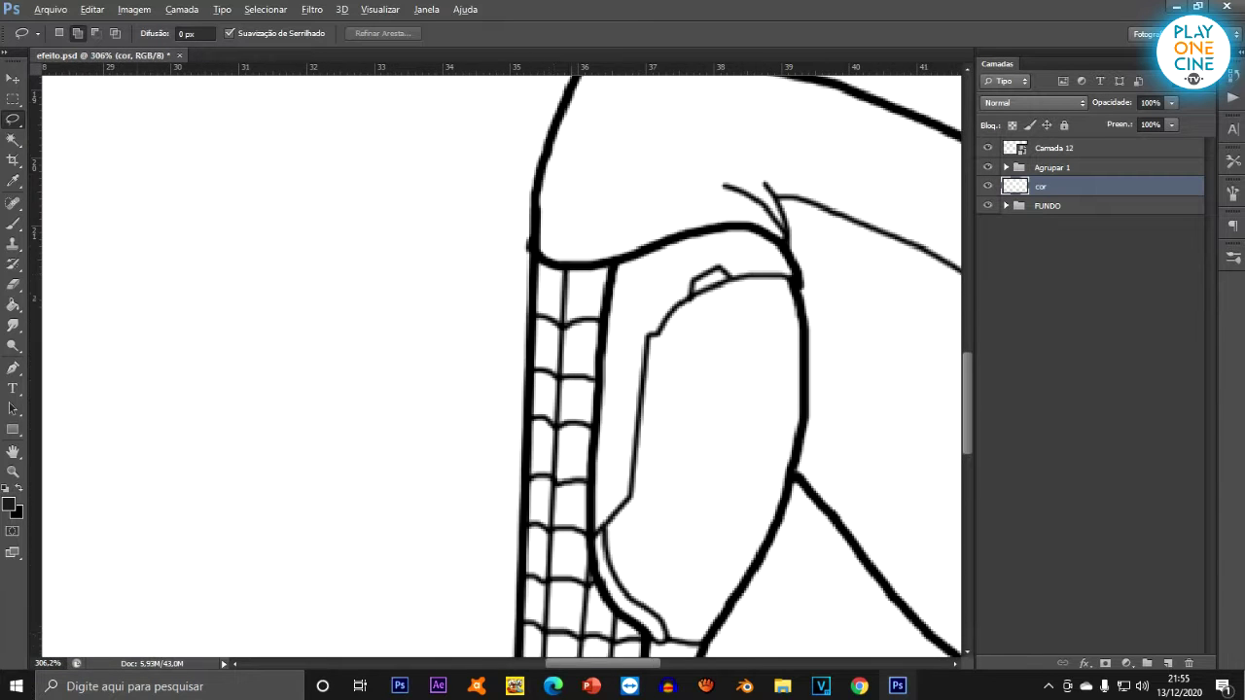
scroll(541, 255, down, 5)
scroll(544, 265, up, 4)
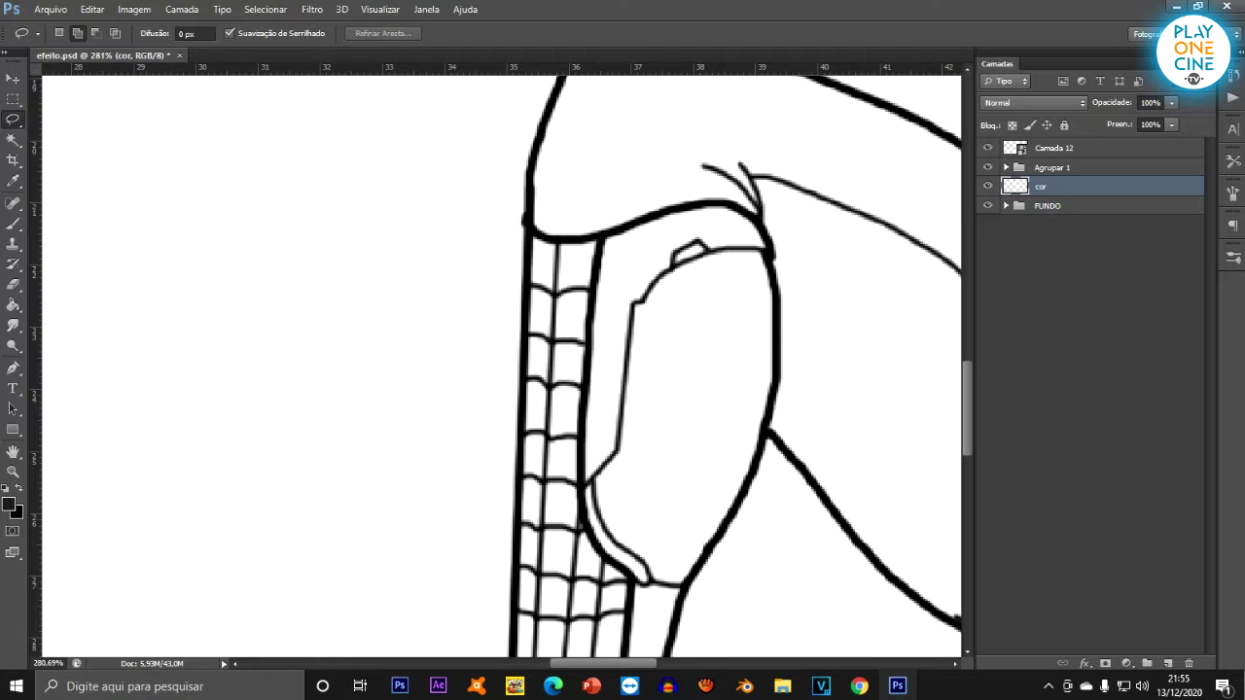
click(13, 119)
click(61, 116)
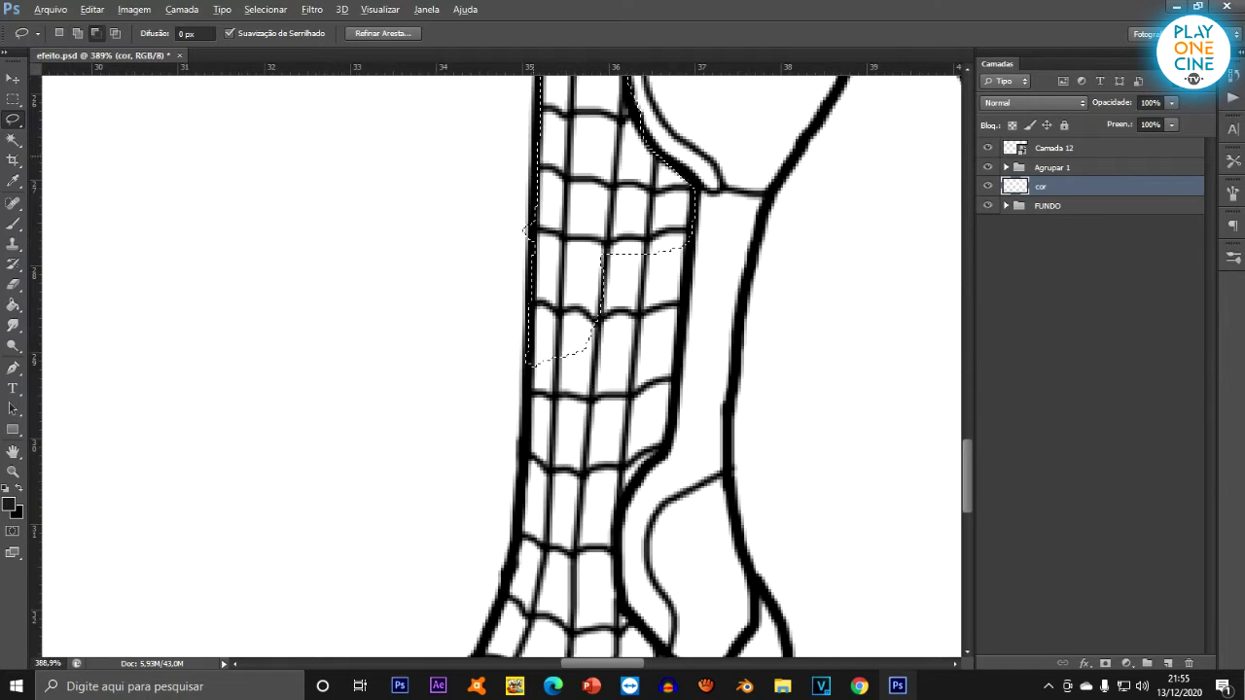
key(alt)
key(alt)
mouse_move(537, 161)
mouse_down()
mouse_move(518, 264)
mouse_move(536, 164)
mouse_up()
scroll(620, 161, down, 5)
scroll(626, 170, up, 1)
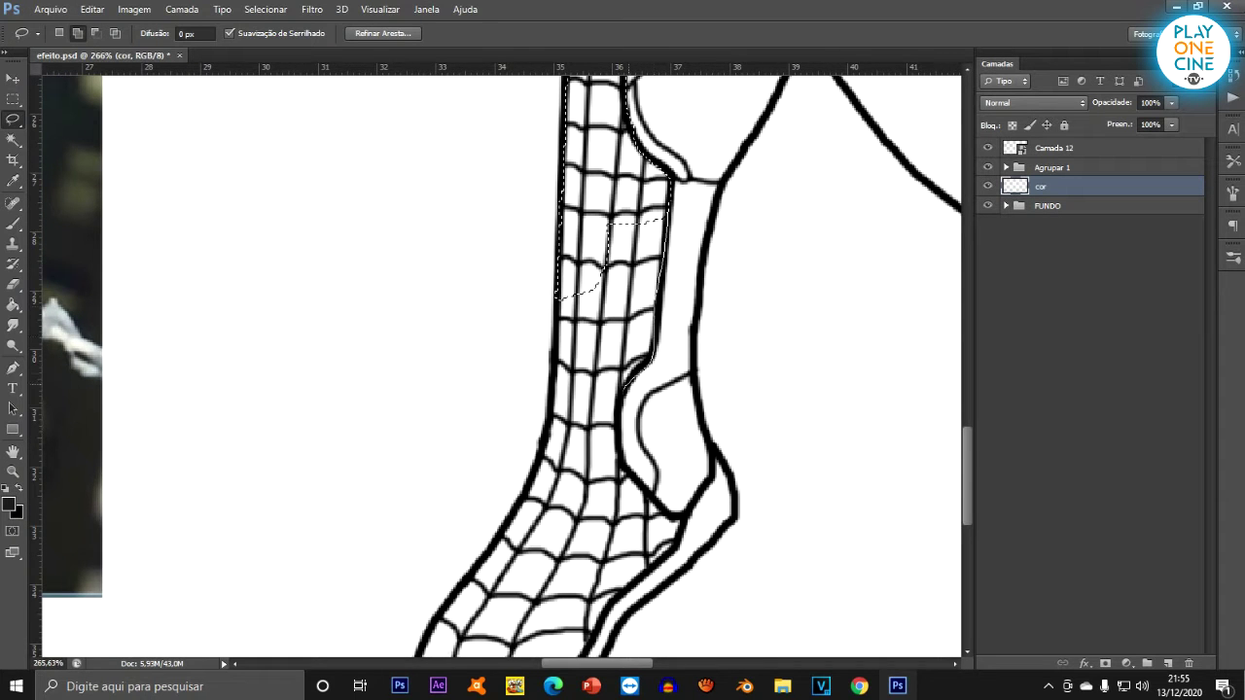
mouse_move(618, 425)
mouse_down()
mouse_move(562, 362)
mouse_move(583, 215)
mouse_move(619, 169)
mouse_move(662, 205)
mouse_move(610, 314)
mouse_move(605, 291)
mouse_up()
scroll(607, 170, down, 10)
scroll(588, 209, up, 6)
scroll(594, 146, up, 5)
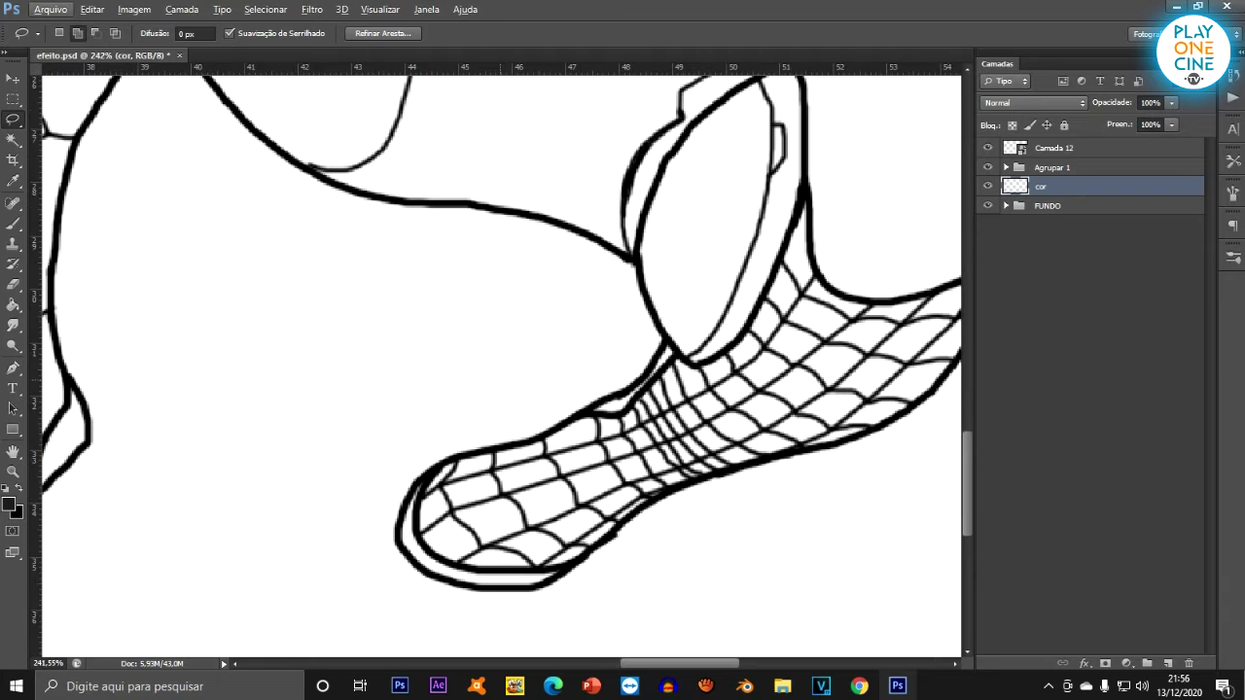
Try adding freehand areas to the selection in the blank space between the legs and subtracting from them, and undo these trials.
scroll(758, 408, down, 5)
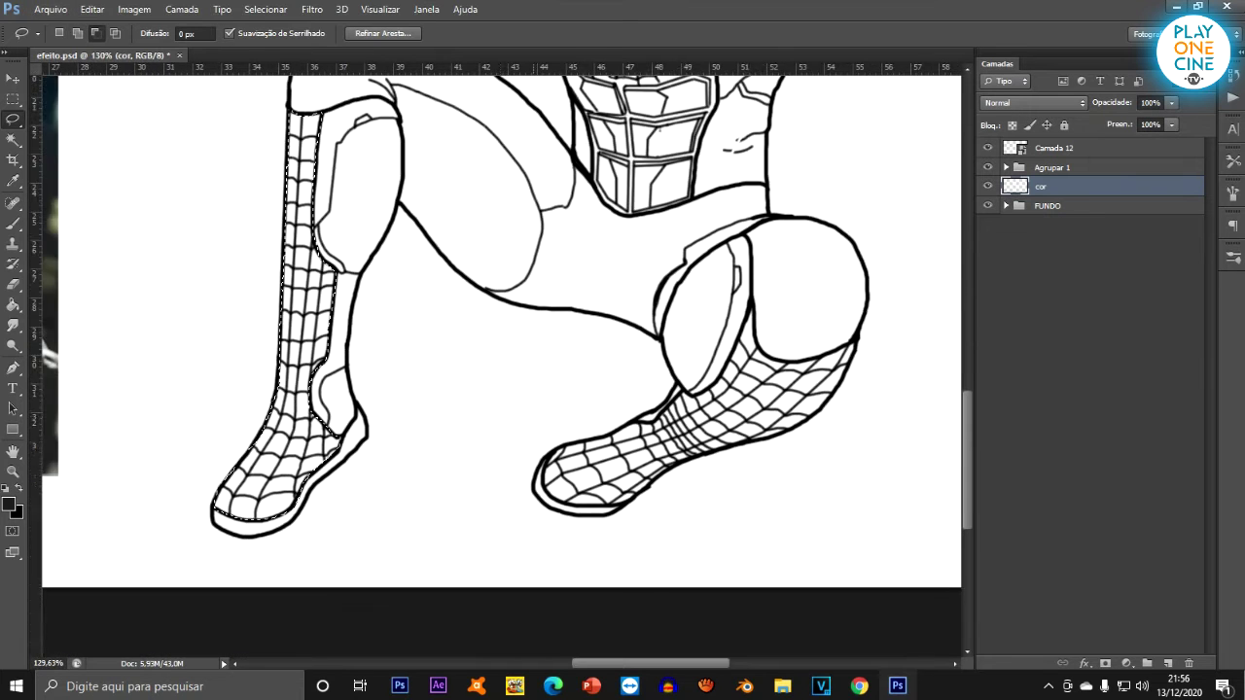
scroll(491, 370, up, 2)
key(shift)
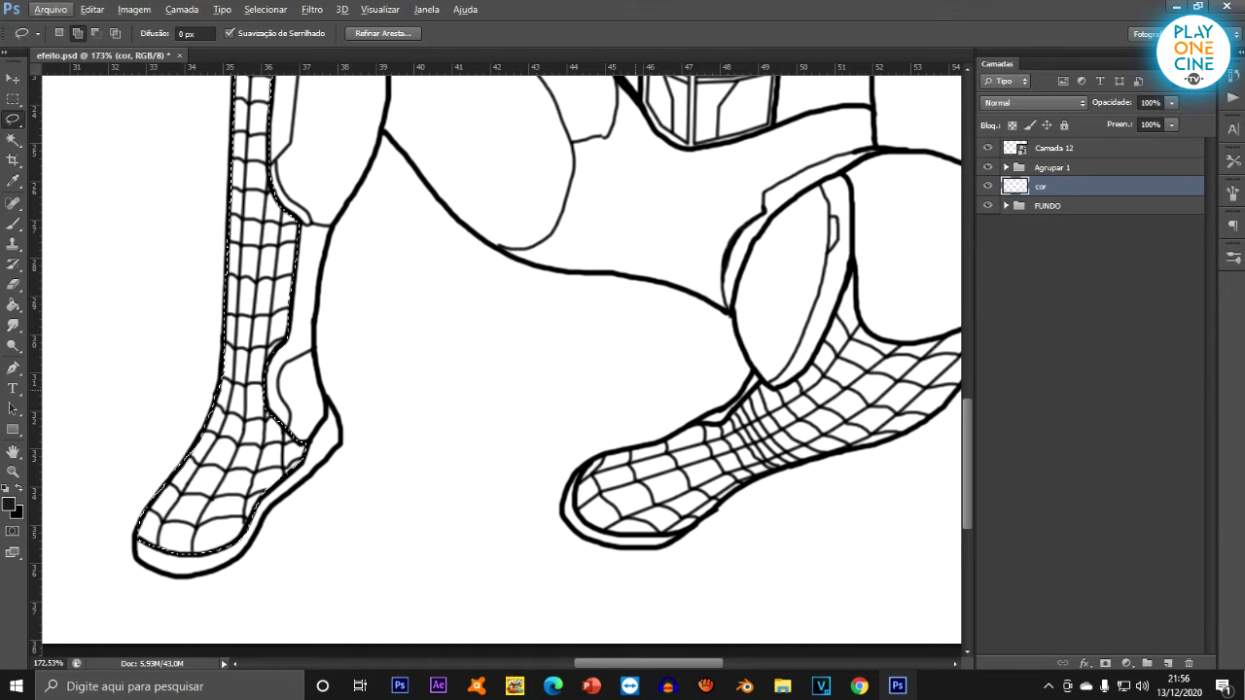
mouse_move(622, 399)
mouse_down()
mouse_move(607, 373)
mouse_move(581, 358)
mouse_up()
key(ctrl+z)
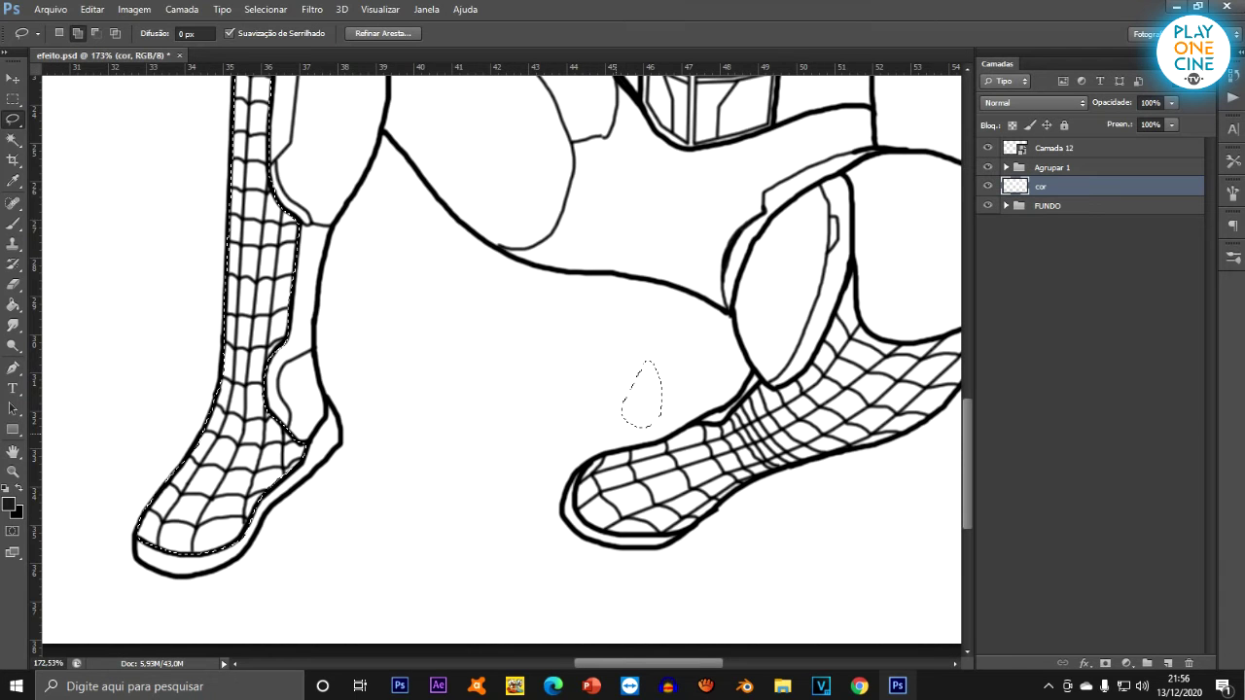
key(alt)
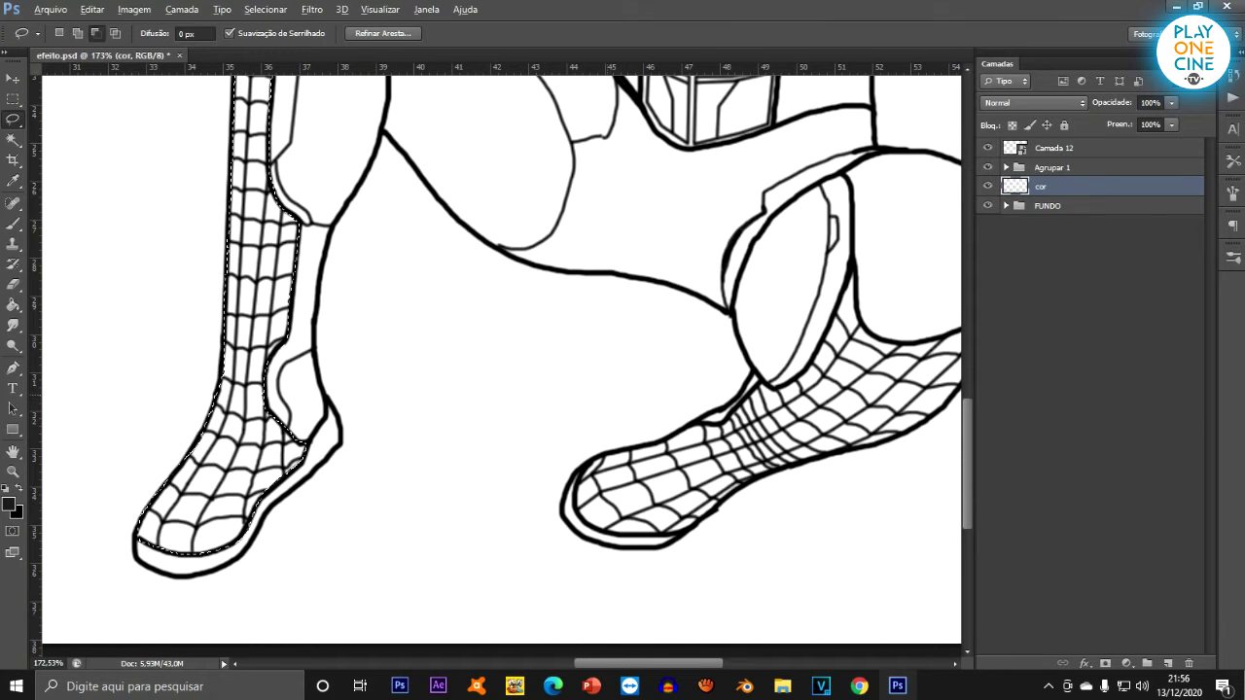
scroll(422, 383, up, 2)
mouse_move(422, 385)
mouse_down()
mouse_move(355, 449)
mouse_move(348, 437)
mouse_up()
mouse_move(477, 381)
mouse_down()
mouse_move(525, 350)
mouse_move(584, 379)
mouse_move(470, 406)
mouse_move(570, 394)
mouse_move(469, 472)
mouse_up()
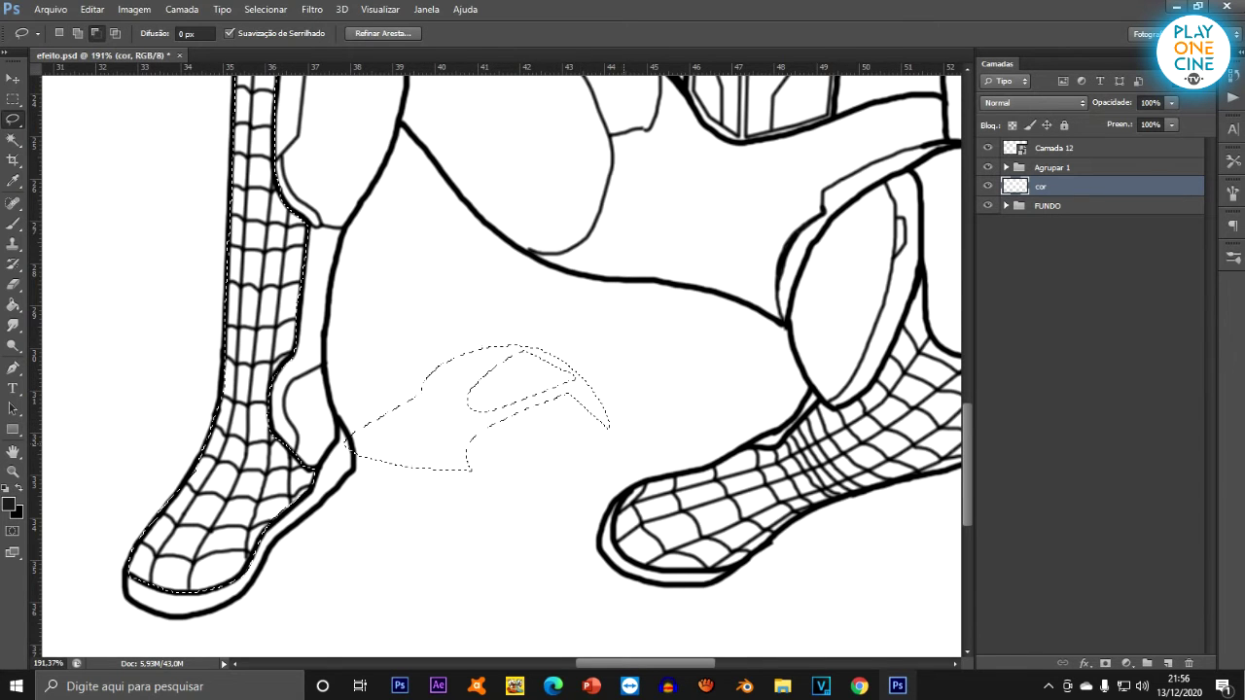
key(ctrl+alt+z)
key(ctrl+alt+z)
key(ctrl+alt+z)
Add the web-patterned front part of the folded leg's boot to the selection with the freehand Lasso.
scroll(291, 448, down, 4)
scroll(641, 511, up, 10)
scroll(440, 574, up, 1)
drag(486, 388, 381, 409)
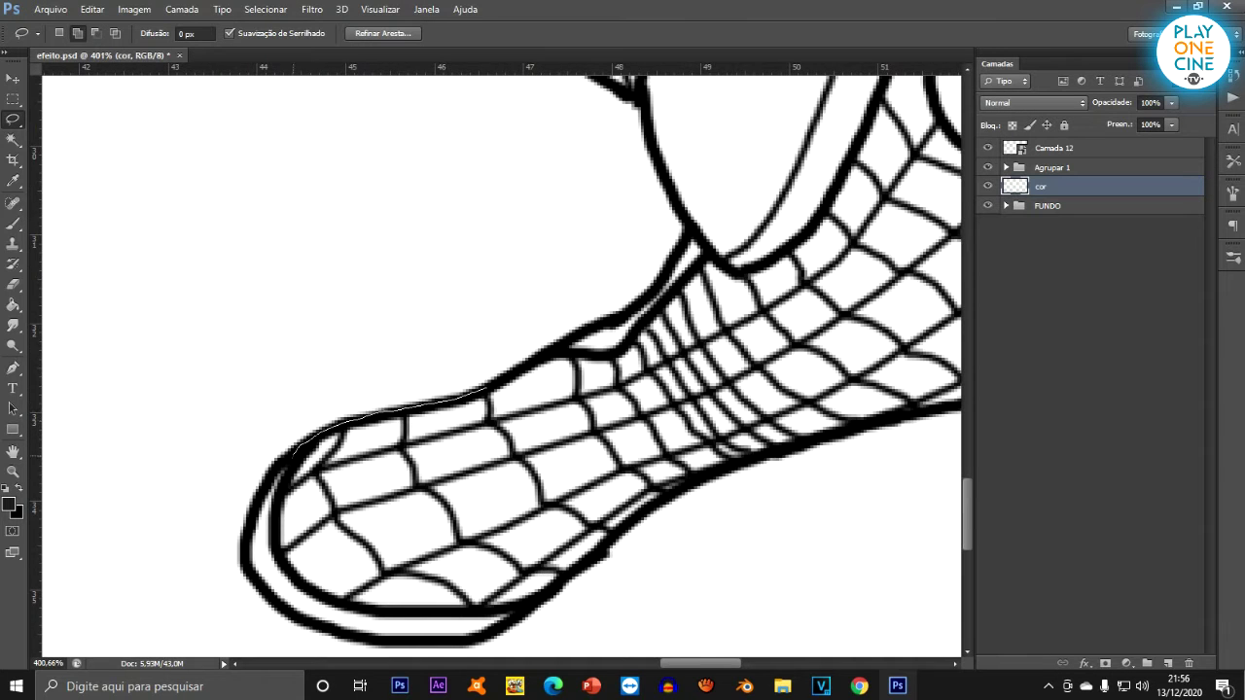
drag(371, 608, 449, 611)
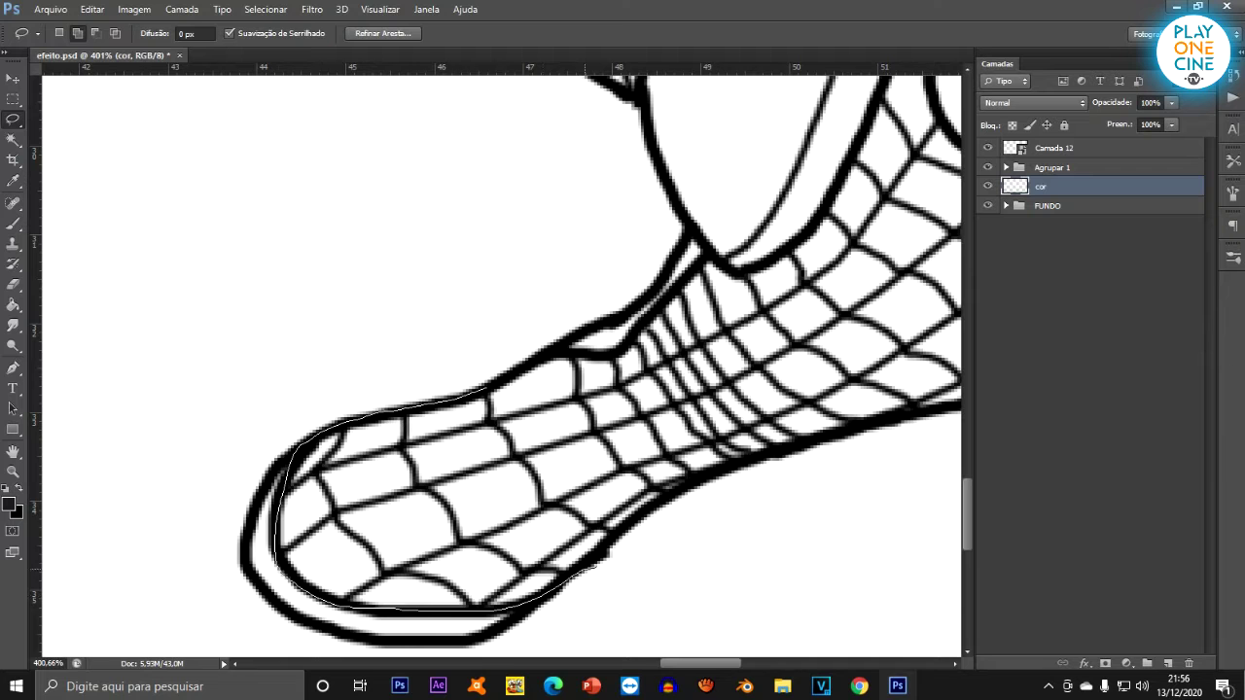
mouse_move(724, 465)
mouse_down()
mouse_move(680, 405)
mouse_move(607, 355)
mouse_up()
drag(513, 358, 486, 388)
mouse_move(617, 515)
mouse_down()
mouse_move(574, 590)
mouse_move(583, 574)
mouse_up()
scroll(412, 453, down, 5)
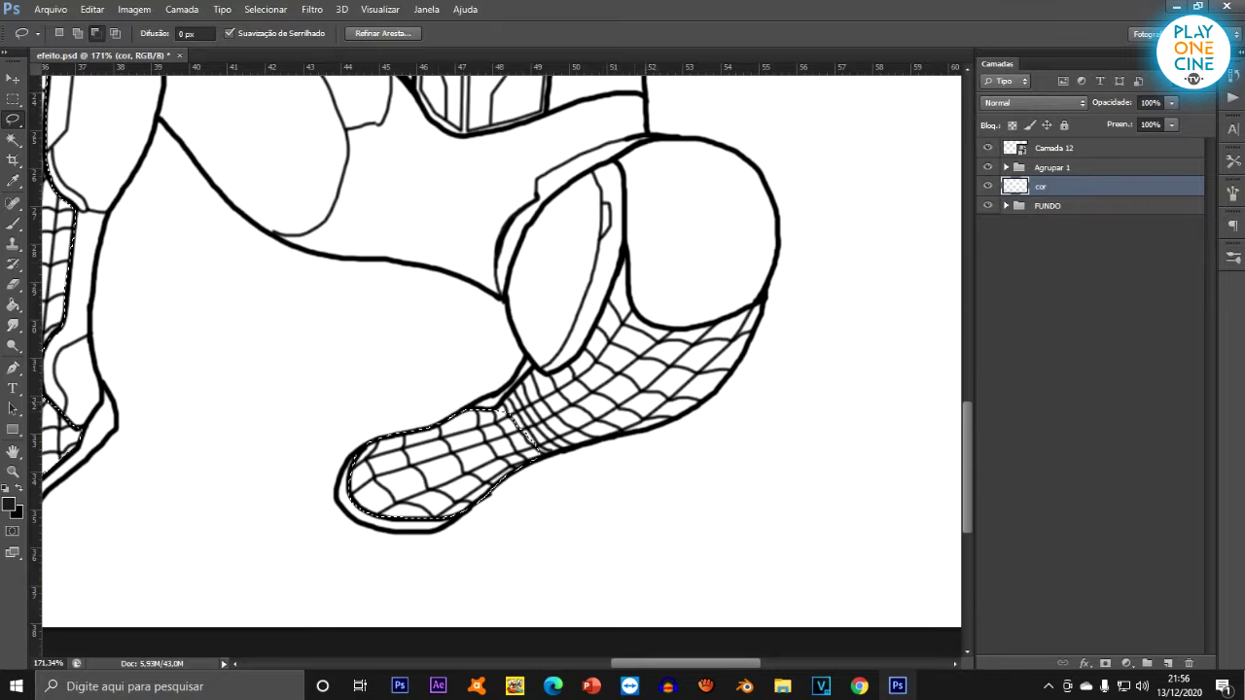
scroll(700, 379, up, 5)
key(shift)
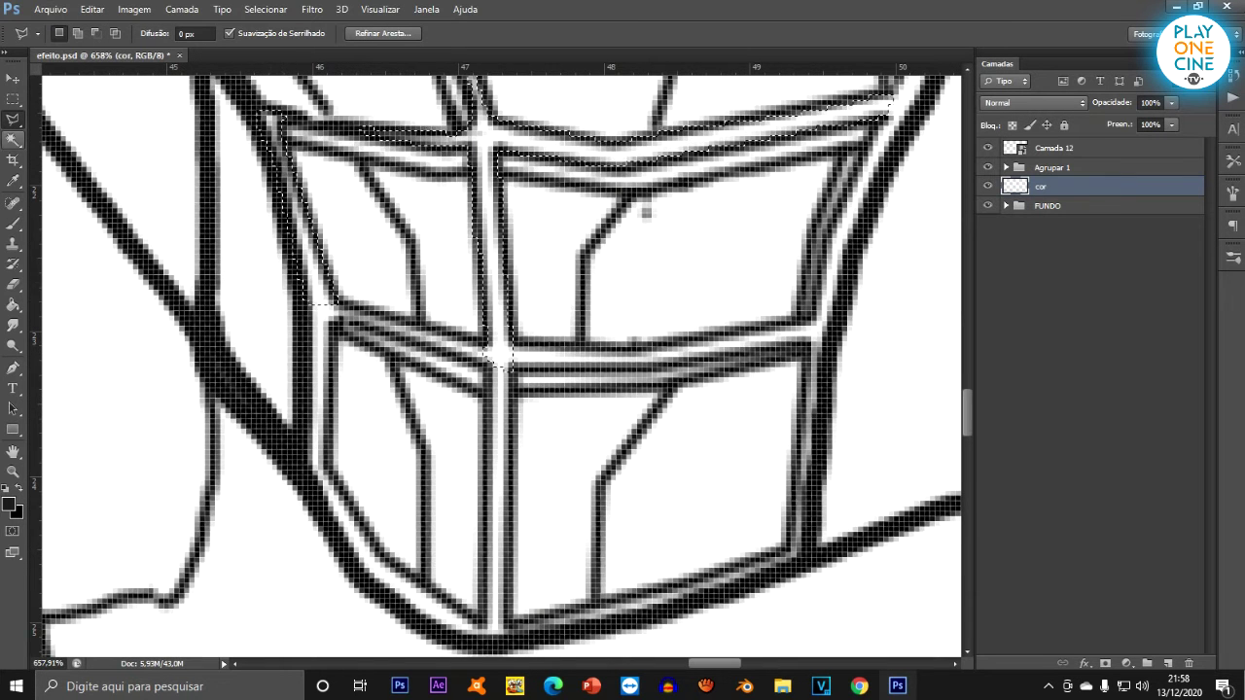
Add the narrow strips between and around the lower abdominal panels to the selection with the Polygonal Lasso.
click(12, 119)
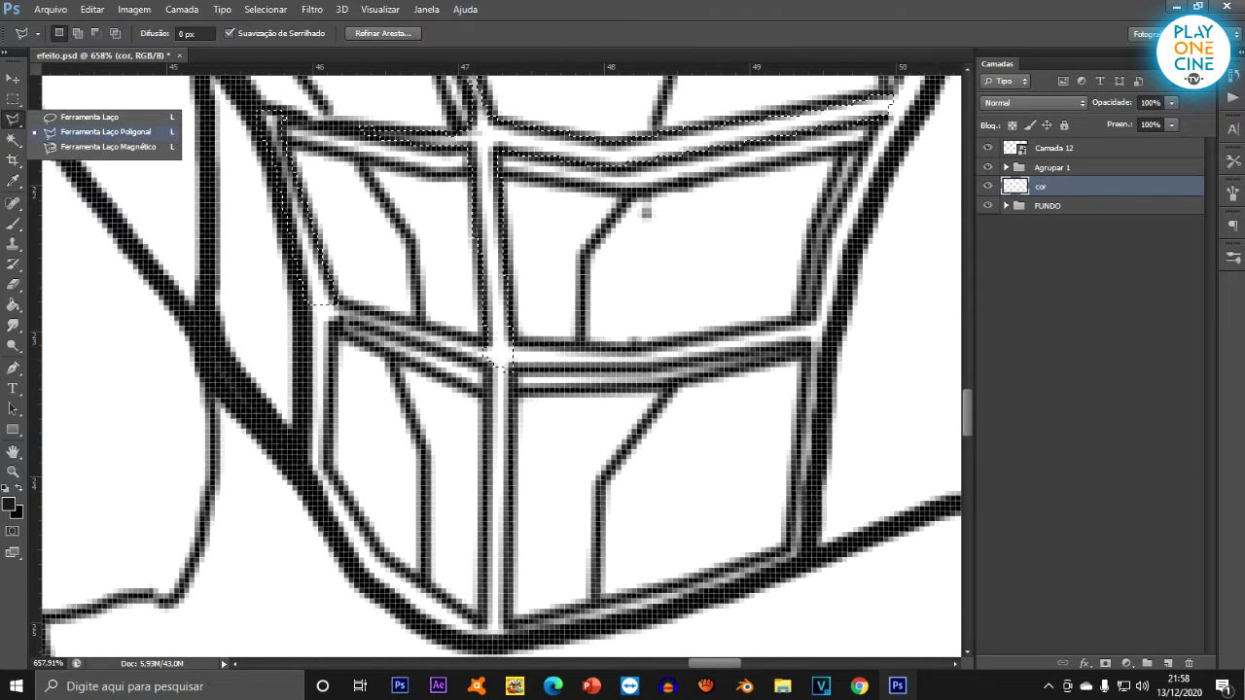
click(106, 132)
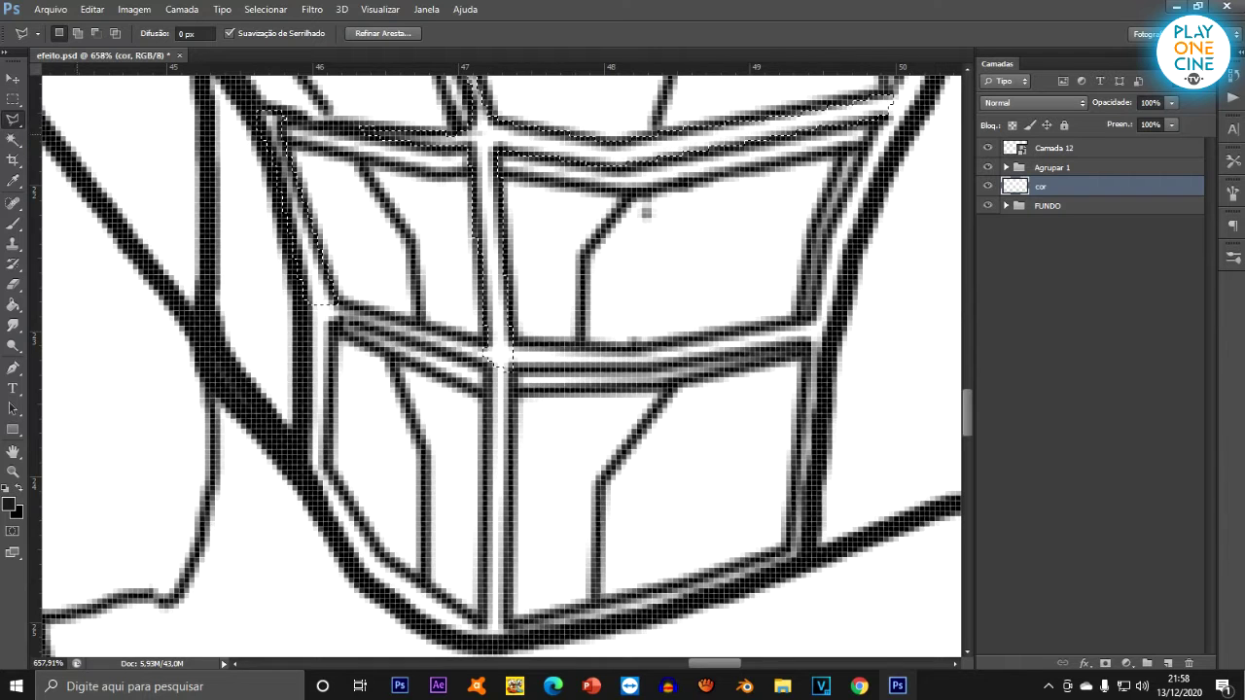
shift+click(335, 301)
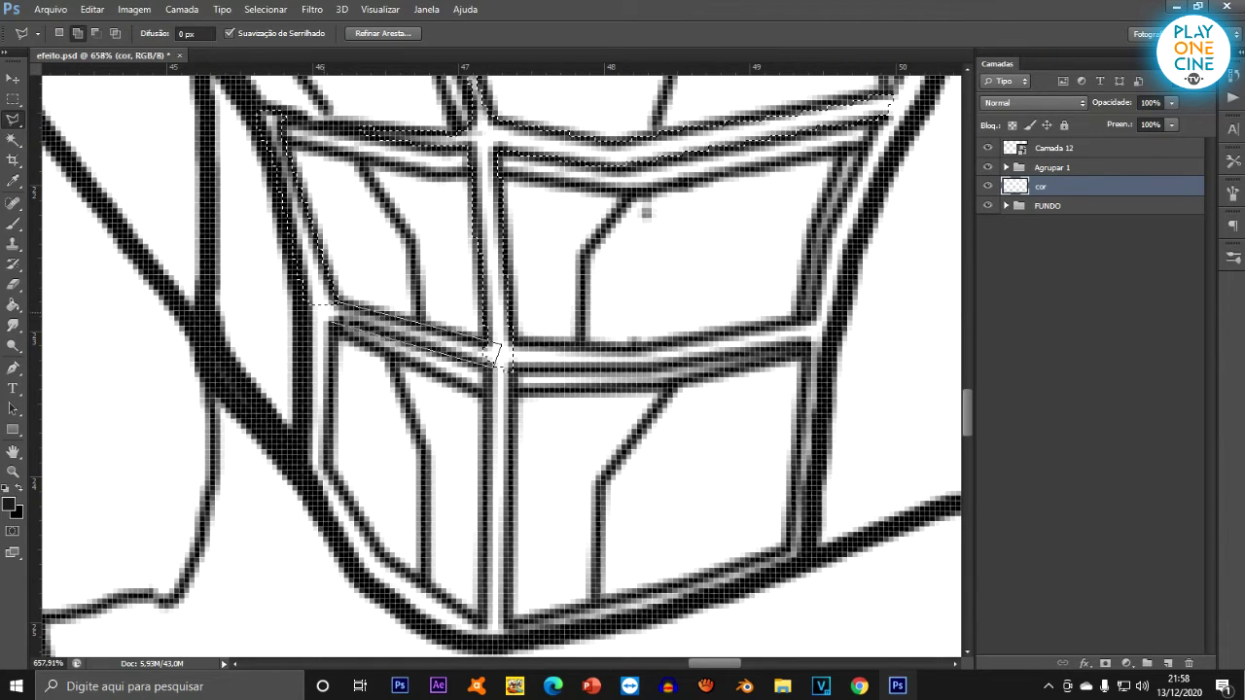
click(331, 306)
shift+click(338, 322)
click(330, 471)
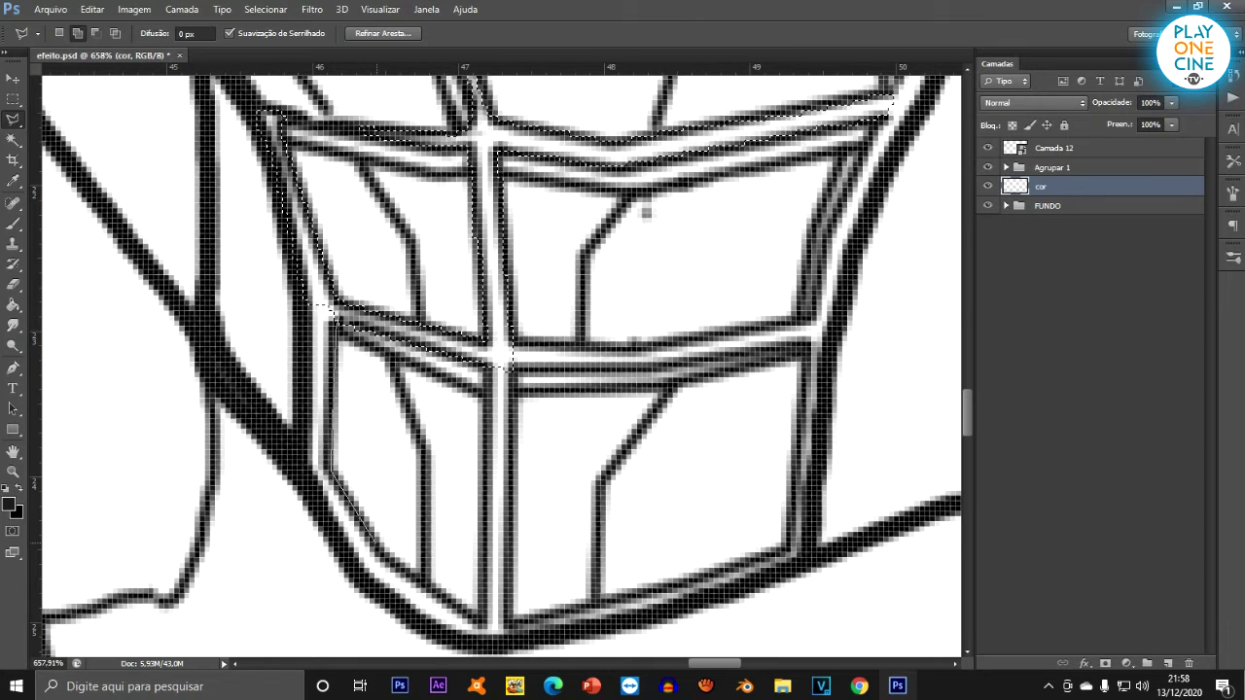
click(479, 608)
click(485, 352)
click(513, 347)
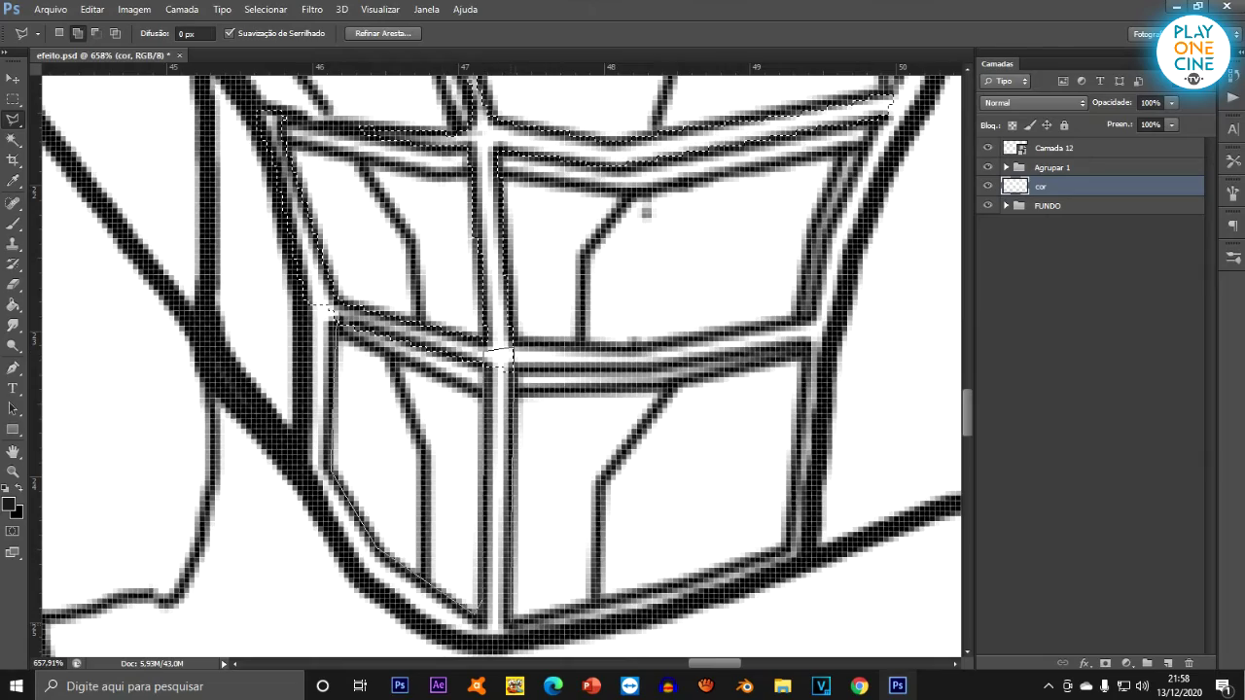
click(511, 622)
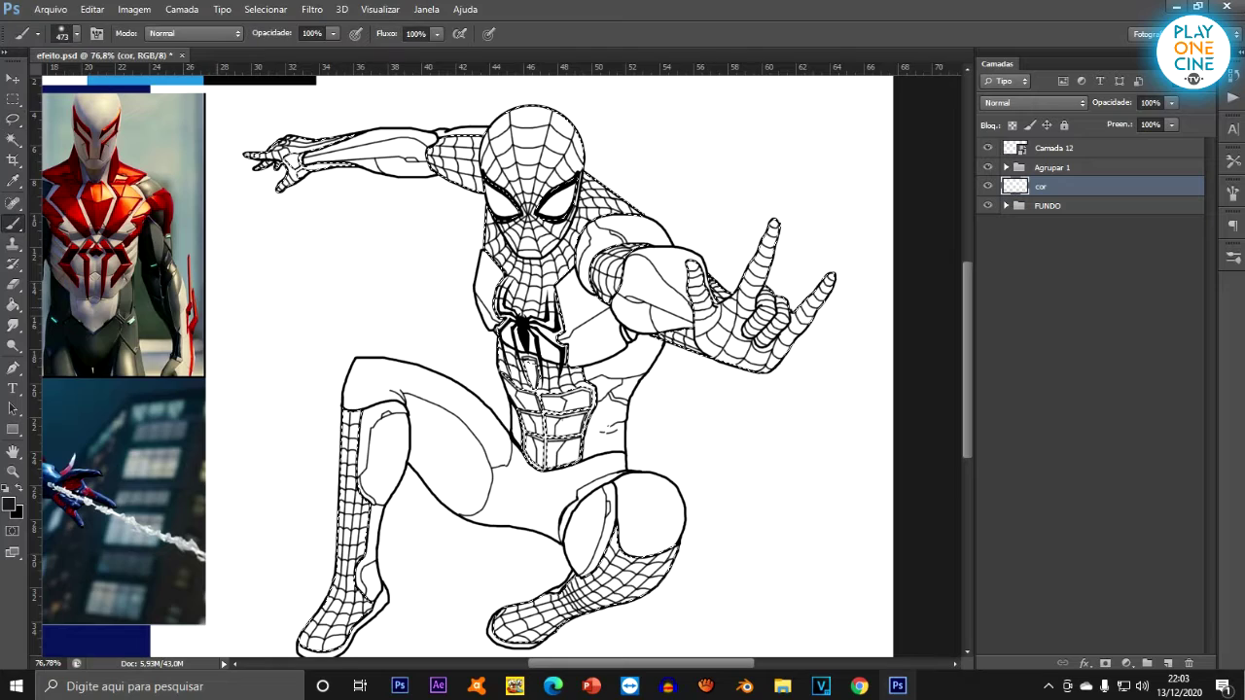
Paint all selected web-patterned suit areas near-black on the cor layer with a 257 px Hard Round brush, and clear the selection.
scroll(569, 471, down, 2)
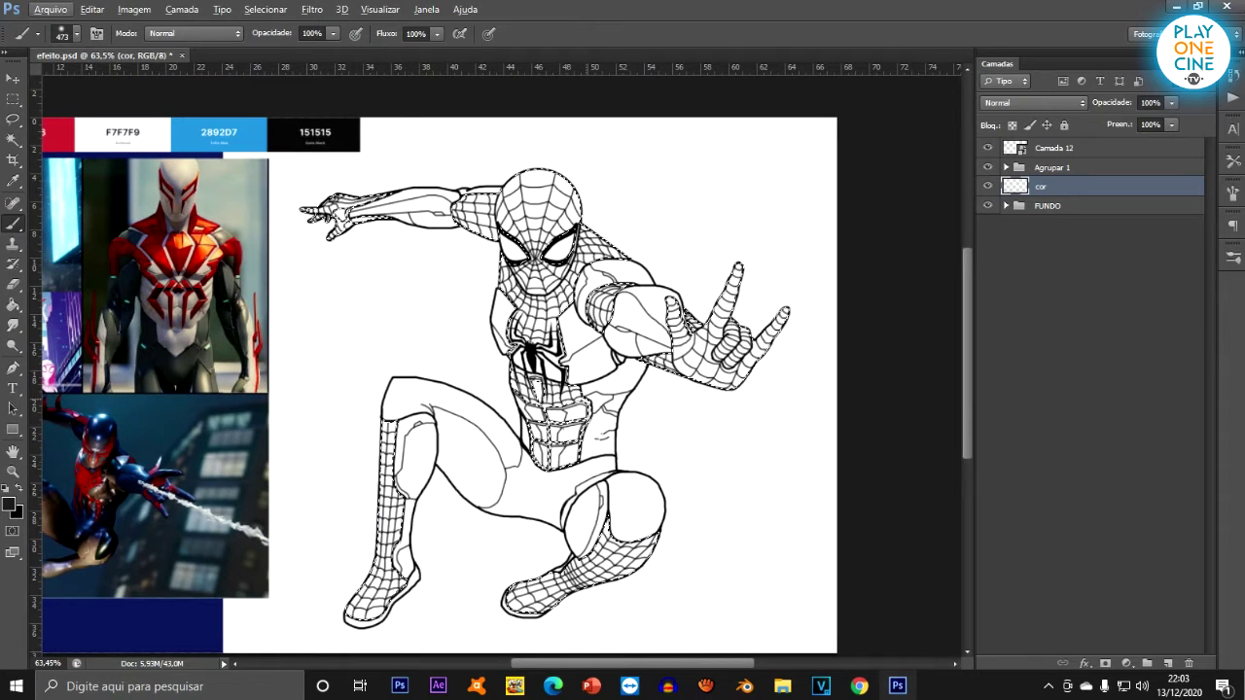
scroll(502, 365, down, 1)
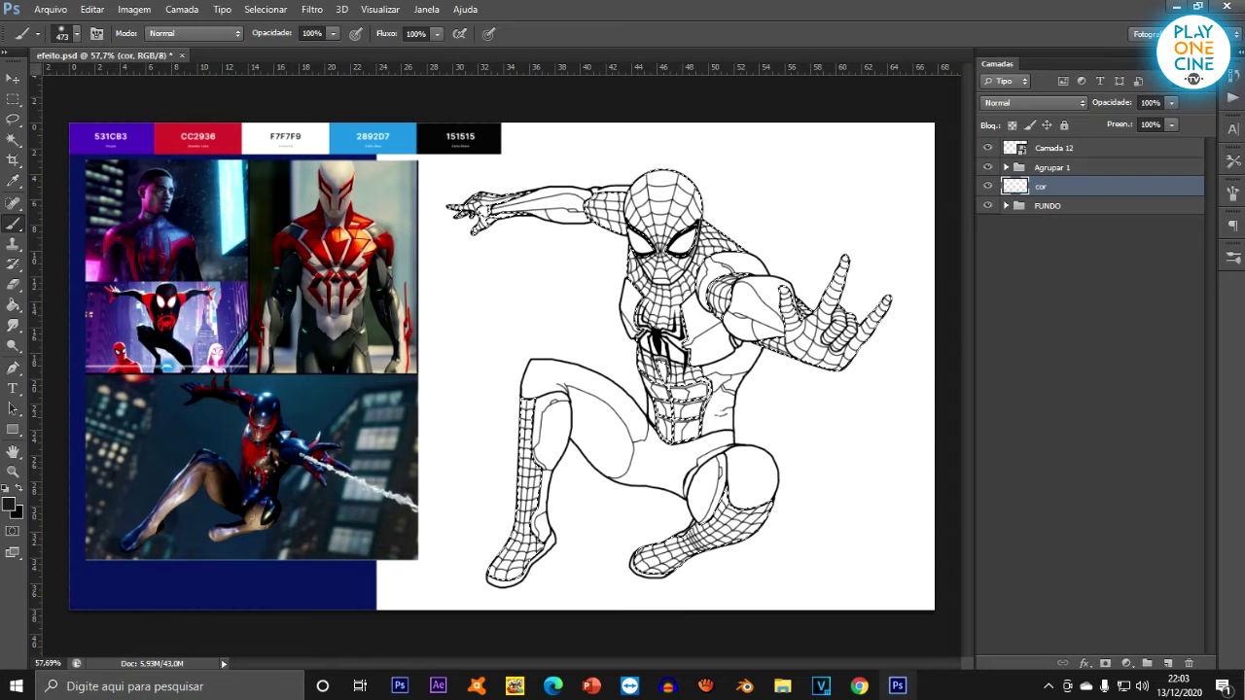
click(76, 33)
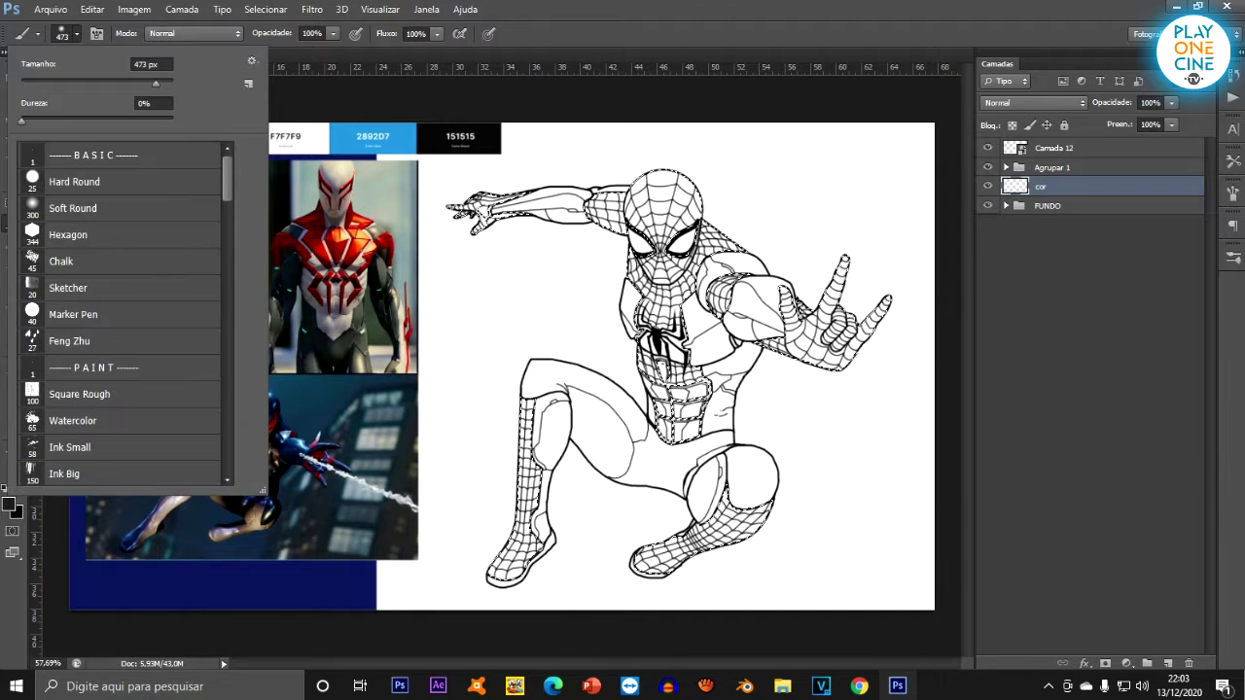
click(85, 181)
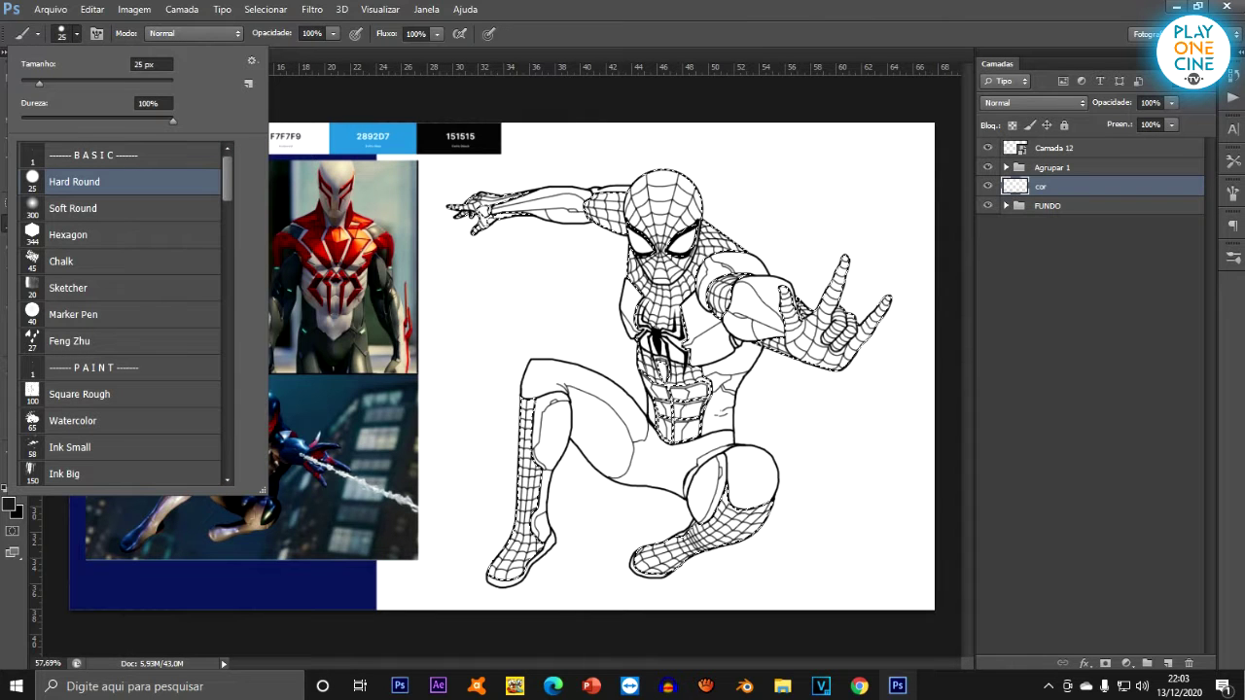
drag(39, 83, 121, 83)
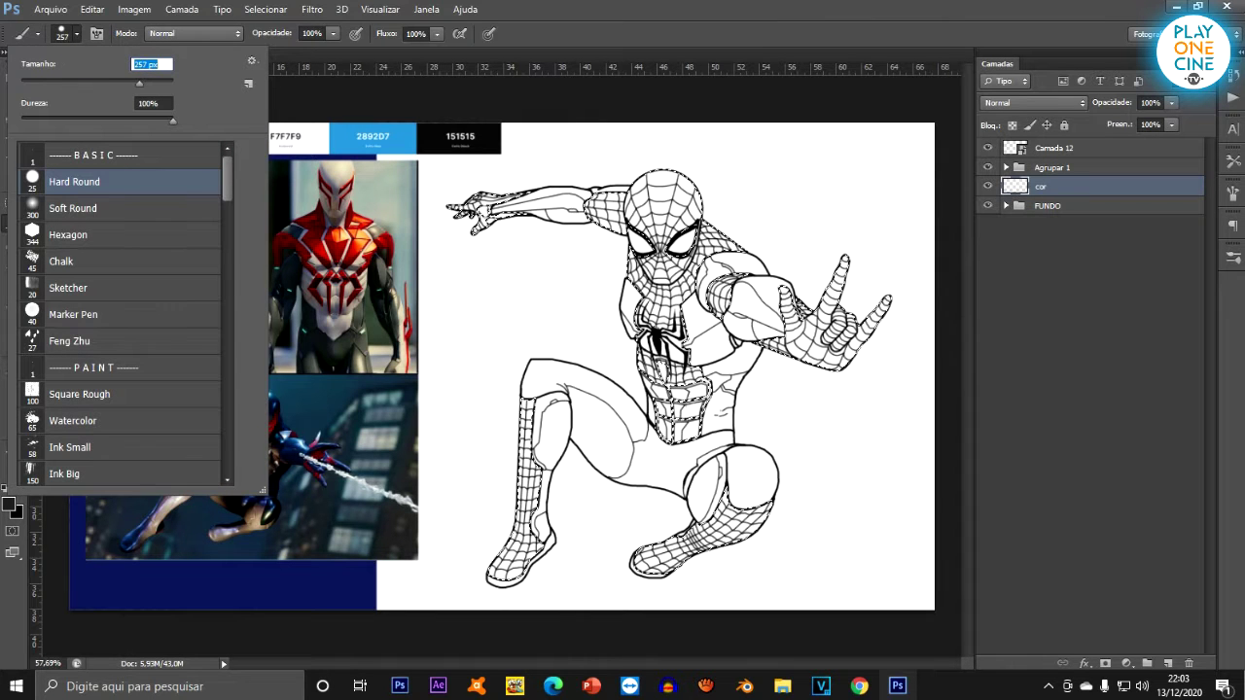
click(657, 179)
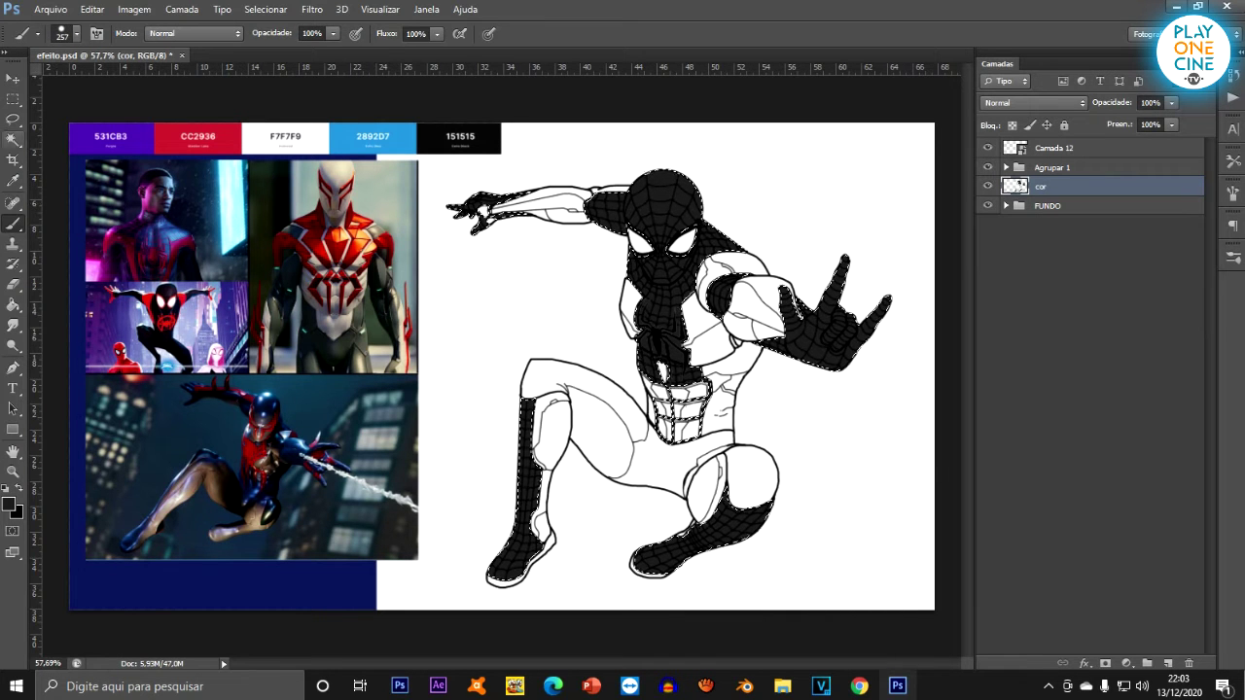
click(12, 118)
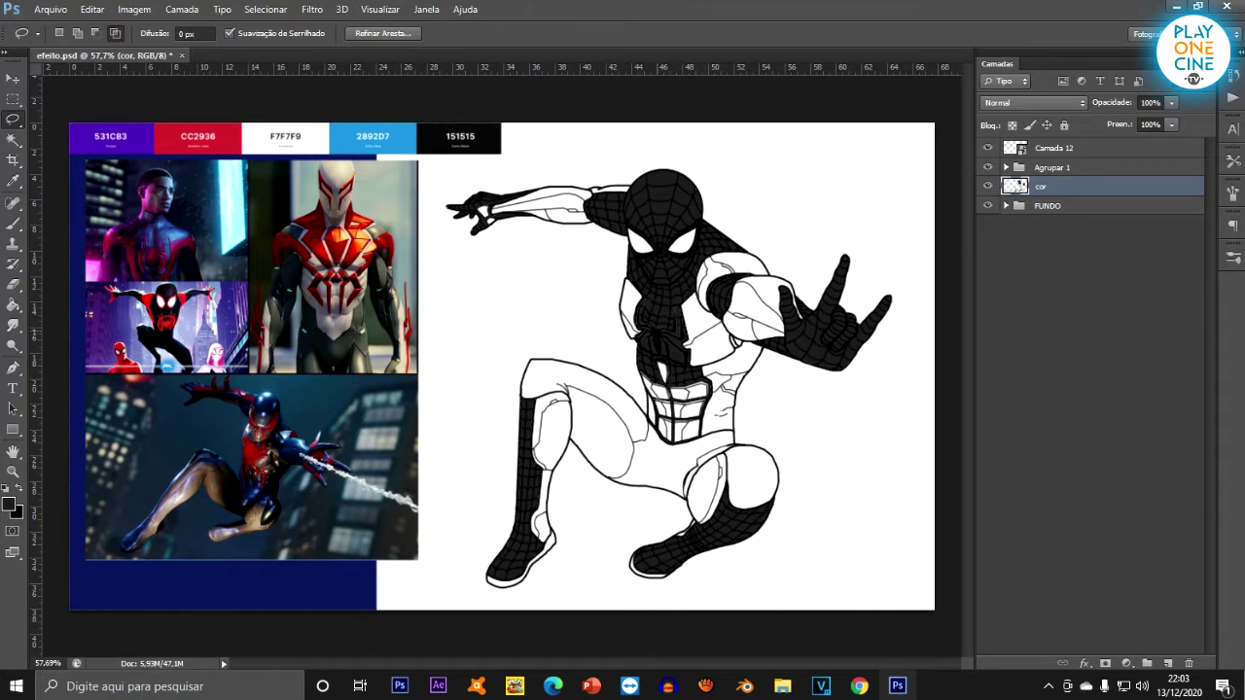
key(ctrl+d)
Examine the near-black fill on the torso, arms and legs, comparing the whole figure with the reference images.
scroll(680, 239, up, 4)
scroll(574, 251, down, 3)
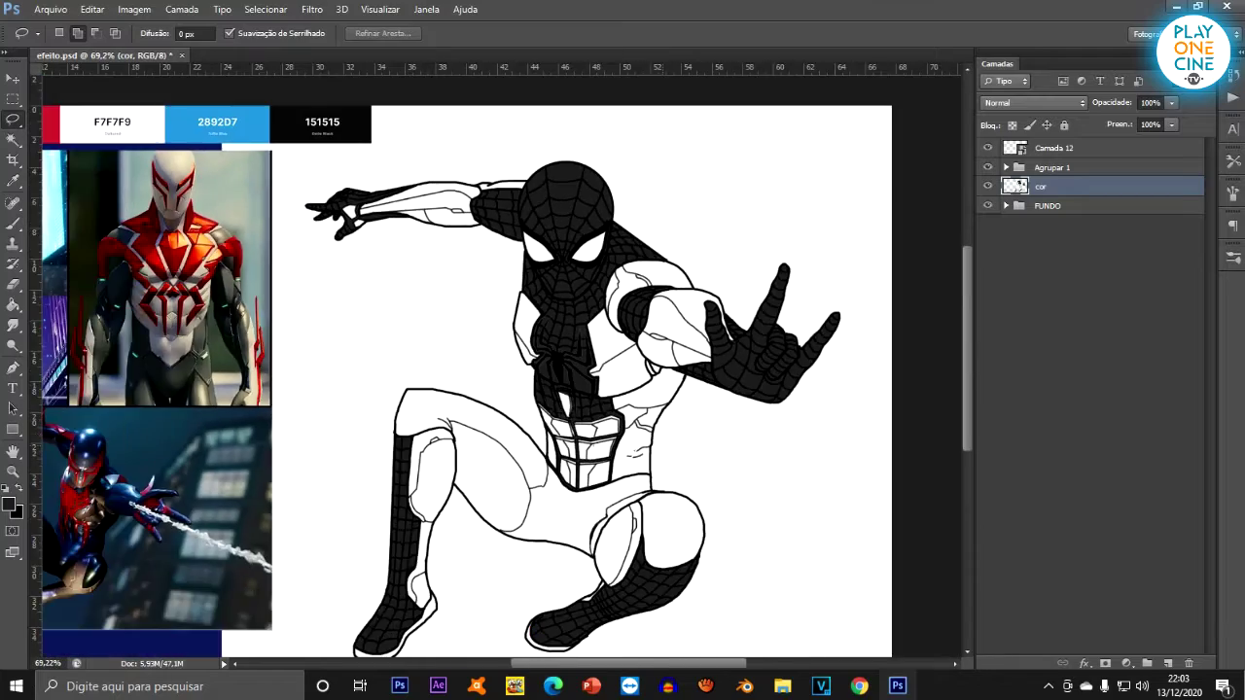
scroll(620, 491, up, 5)
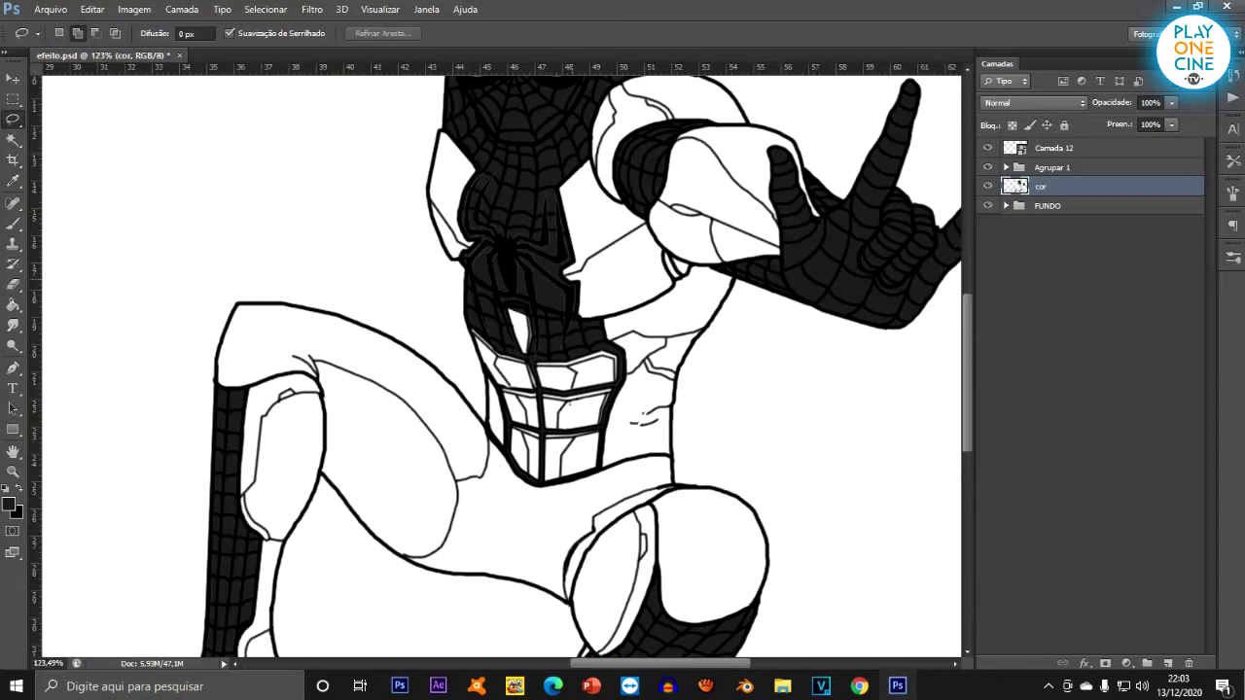
scroll(591, 277, down, 2)
scroll(648, 277, down, 4)
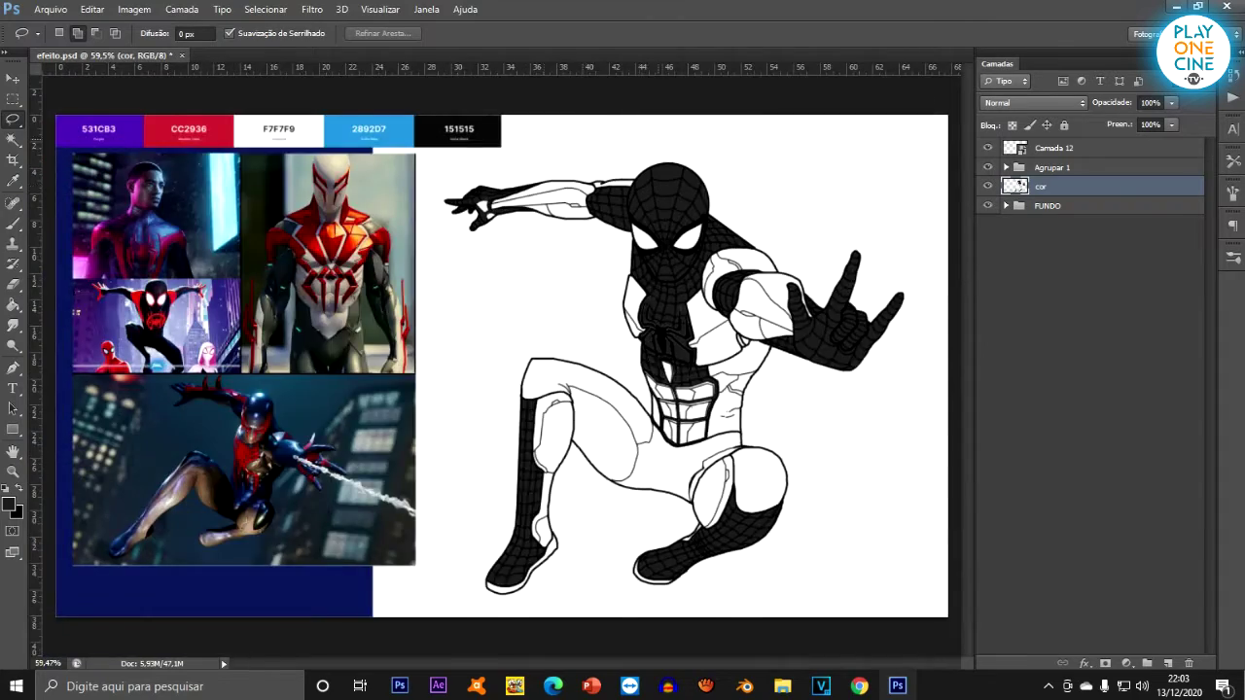
scroll(746, 250, up, 7)
scroll(506, 291, up, 1)
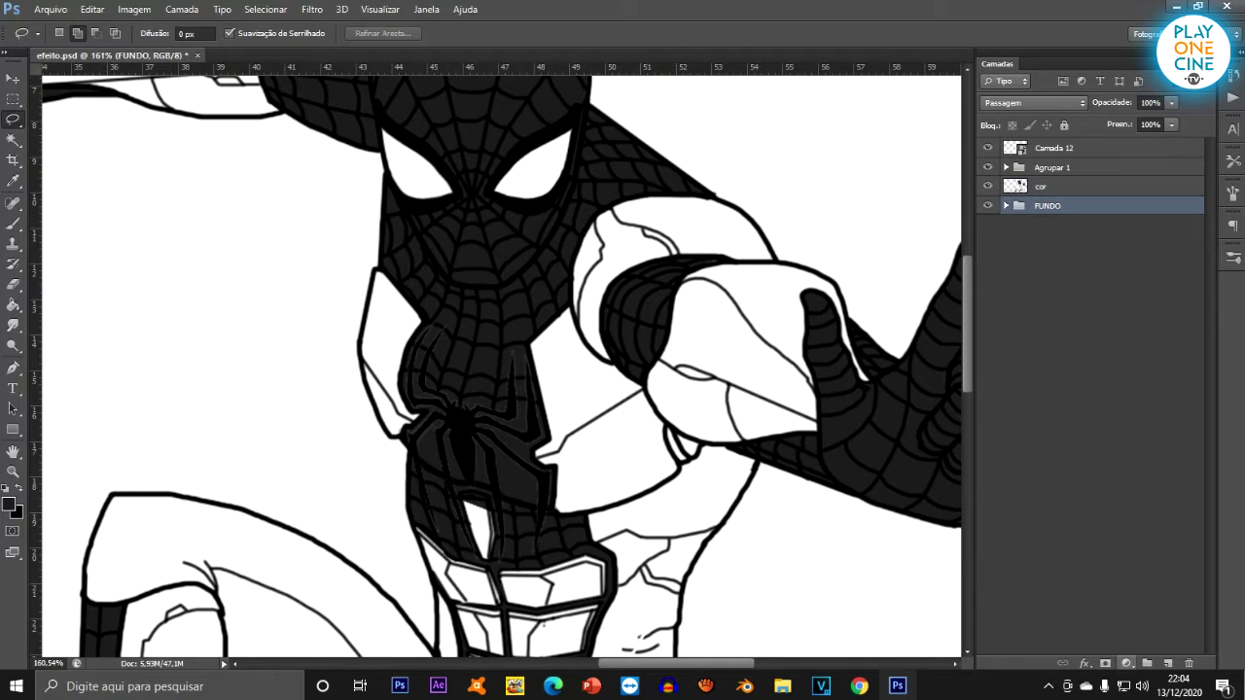
Add a new layer between the cor layer and the FUNDO group, and select the smooth chest panels and front shoulder with the freehand Lasso.
ctrl+click(1167, 663)
scroll(627, 442, up, 4)
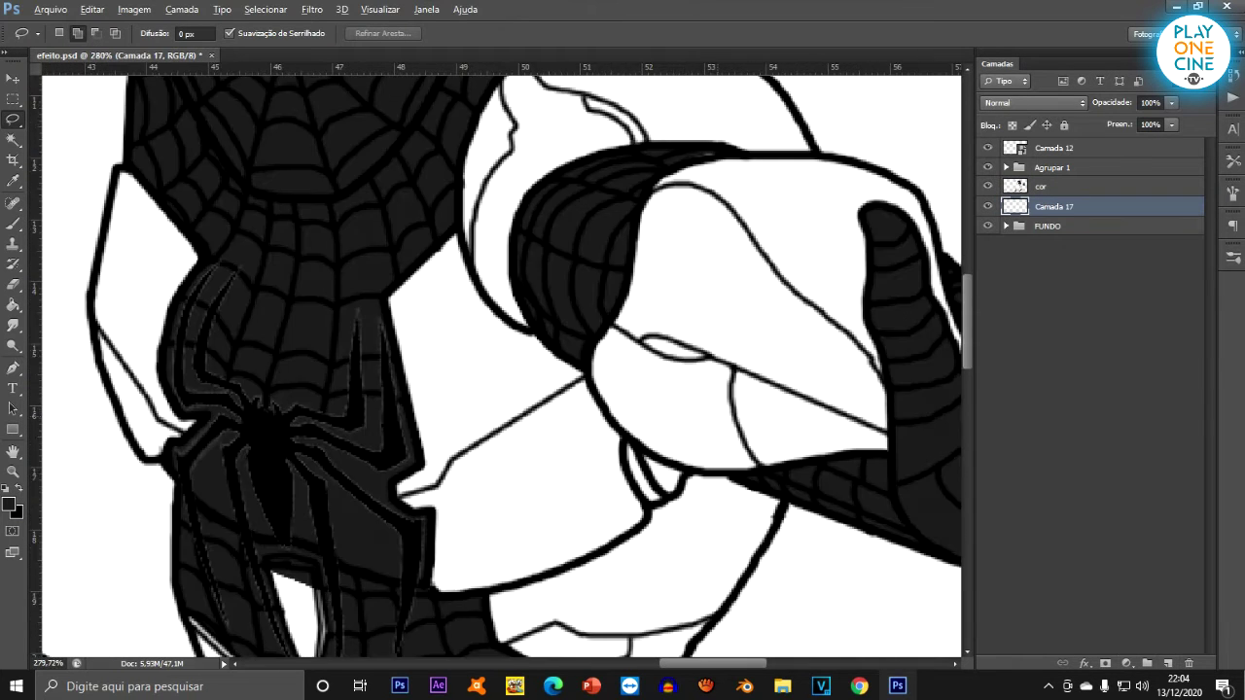
scroll(627, 443, down, 1)
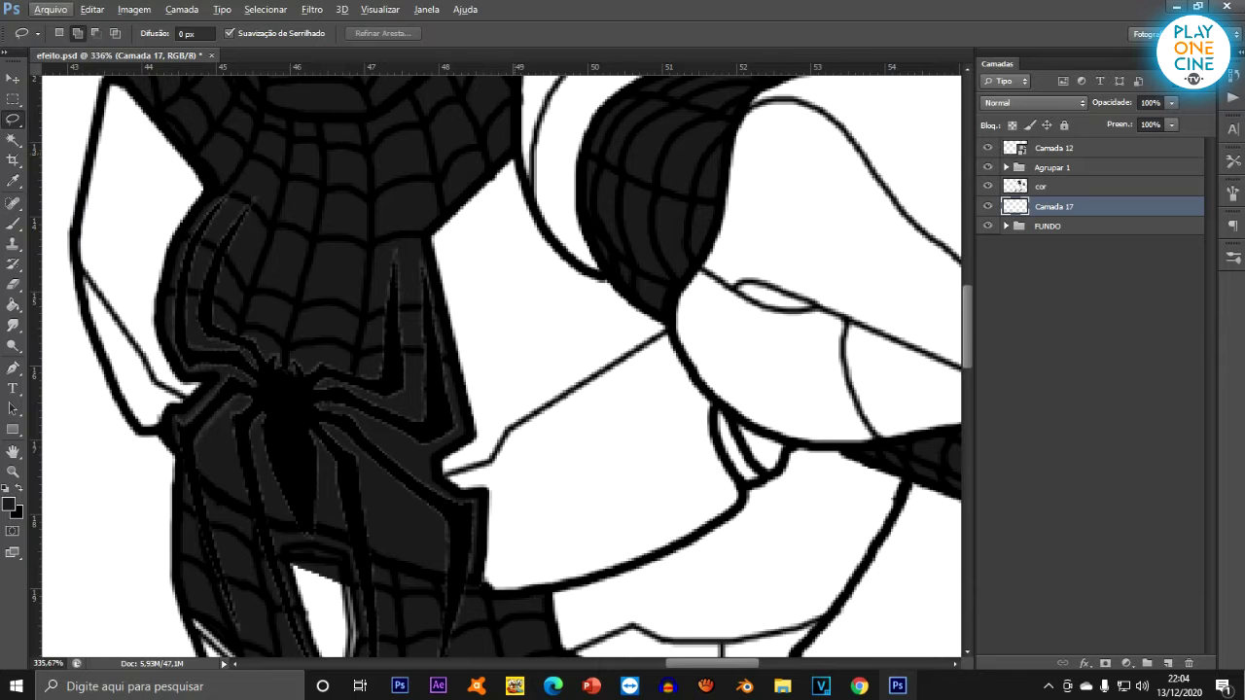
drag(547, 235, 580, 265)
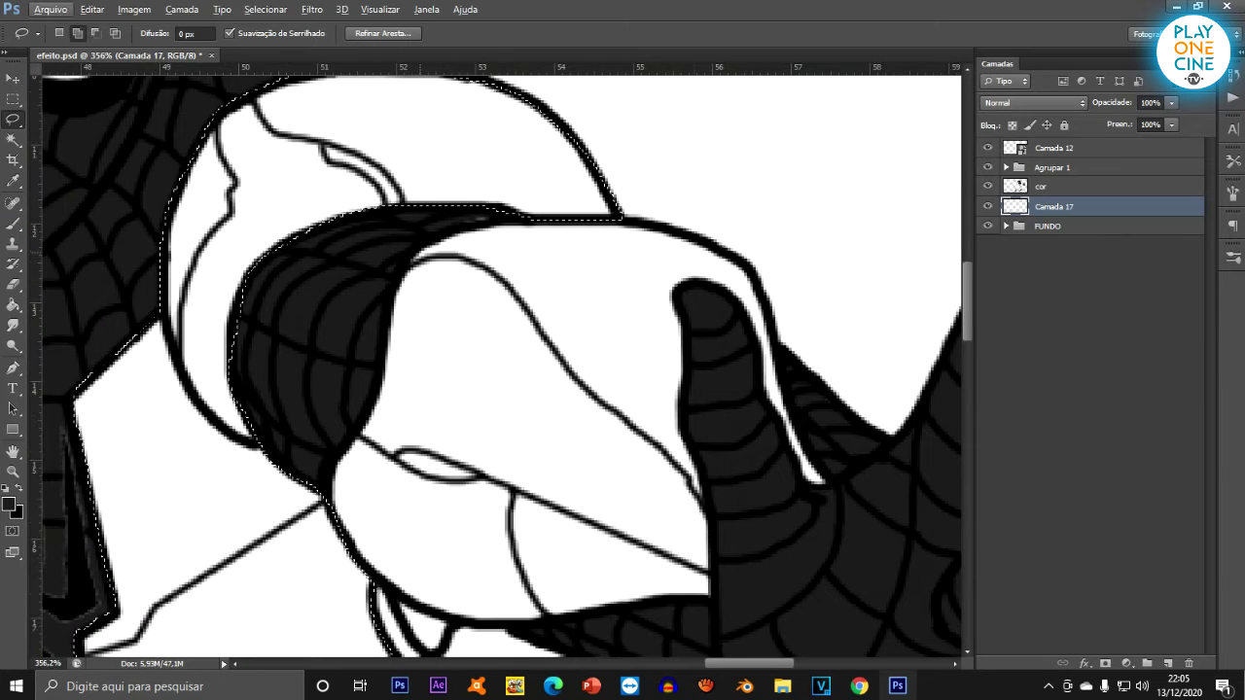
Add the smooth forearm panel of the forward-reaching arm, up to the thumb's edge, to the selection with the freehand Lasso.
drag(385, 323, 371, 399)
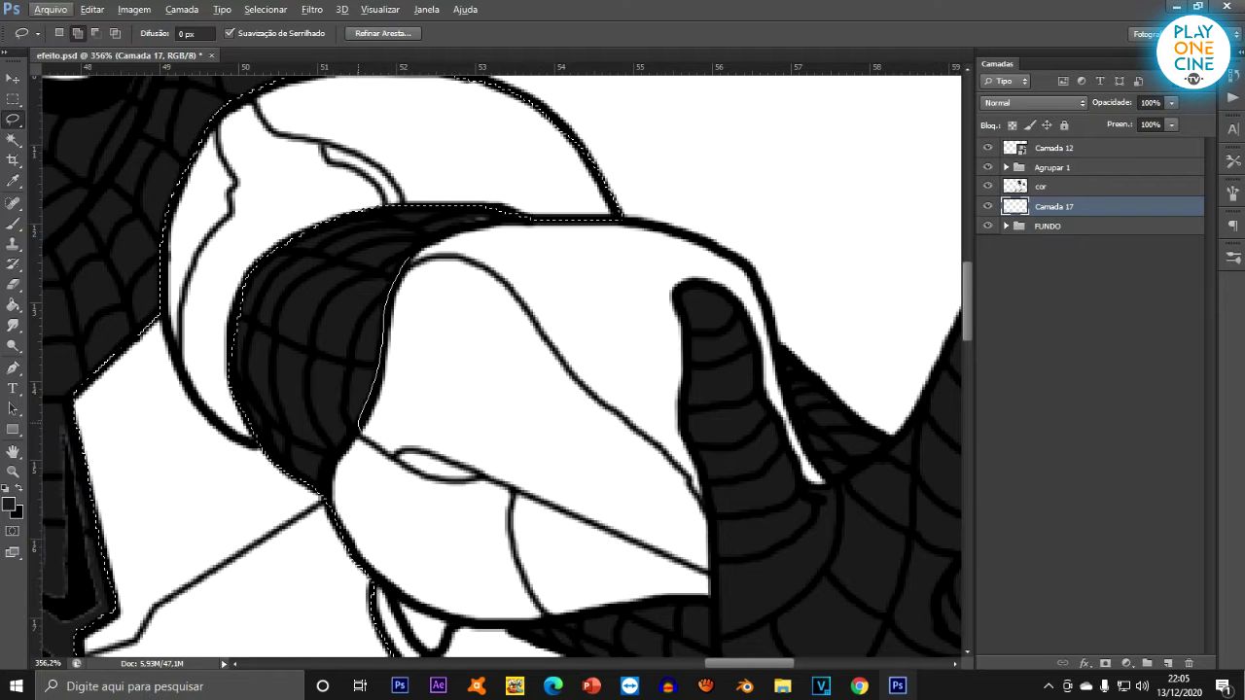
mouse_move(327, 498)
mouse_down()
mouse_move(355, 558)
mouse_move(426, 601)
mouse_up()
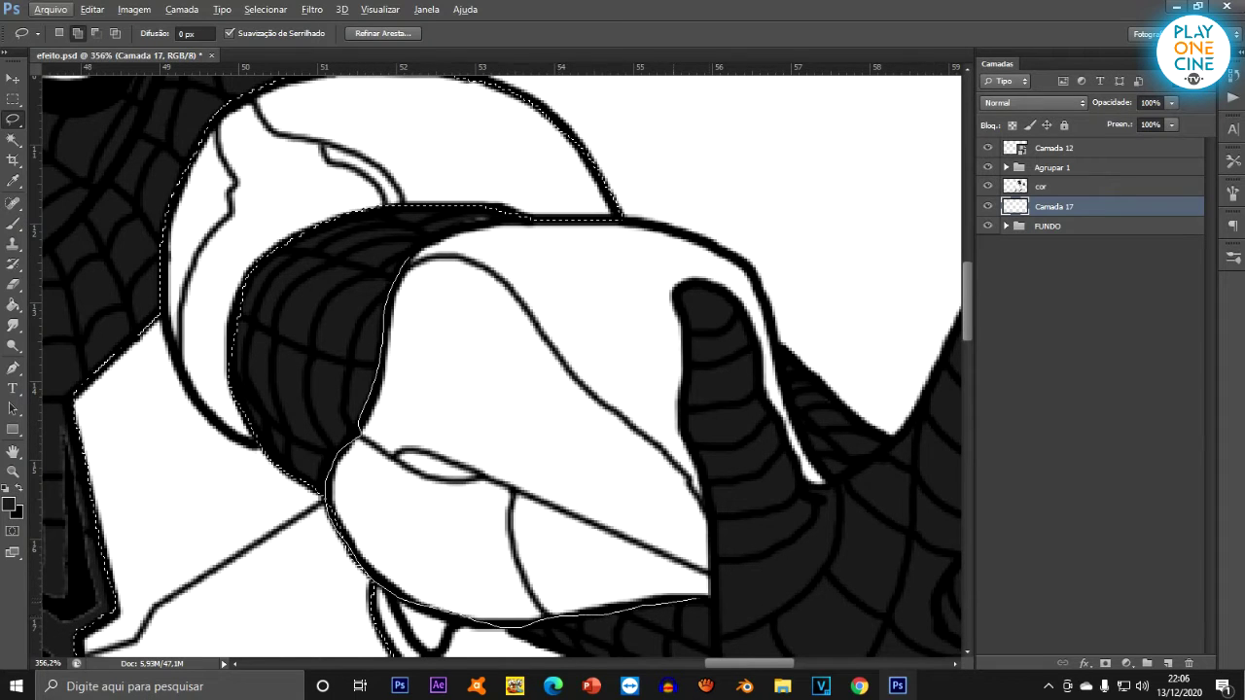
drag(716, 509, 694, 438)
drag(688, 383, 683, 314)
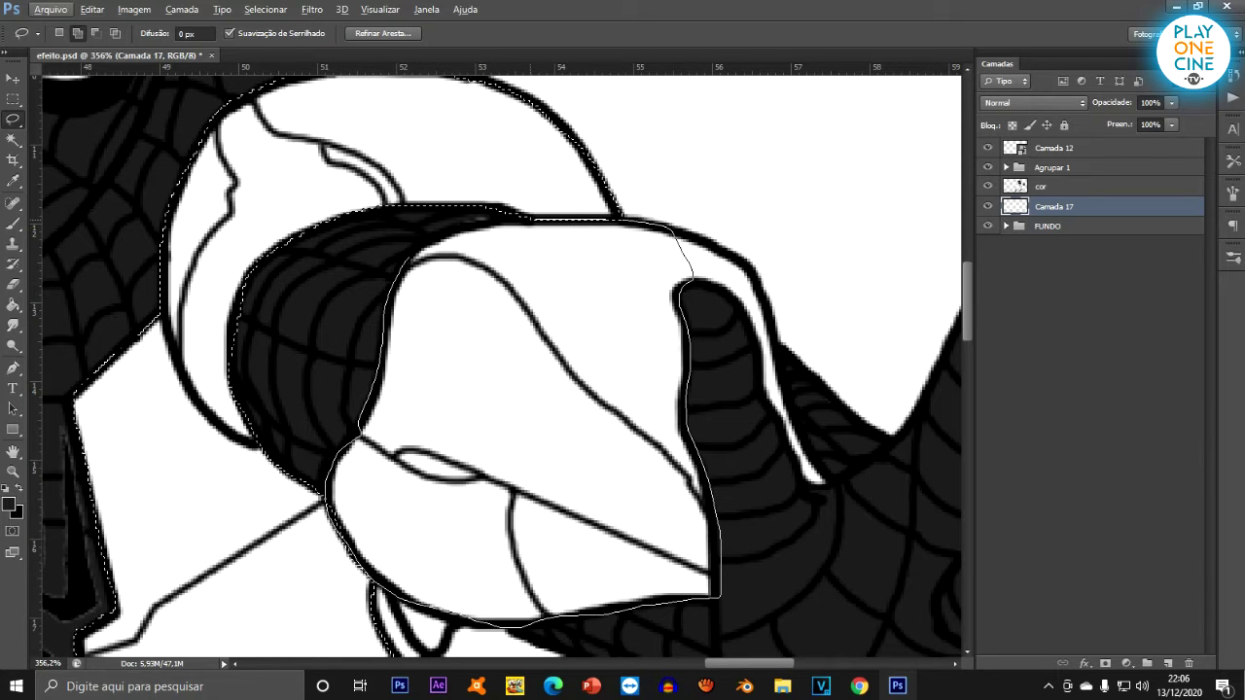
drag(476, 227, 535, 251)
scroll(525, 230, down, 4)
scroll(574, 229, up, 6)
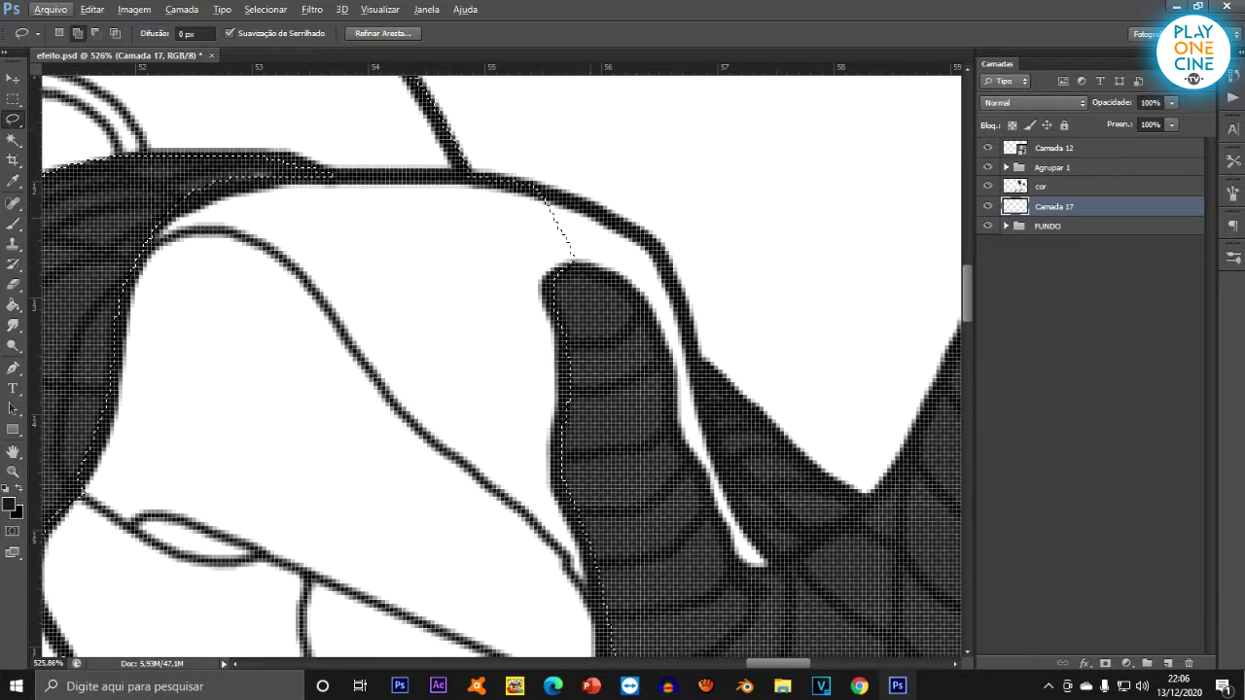
Extend the selection with the narrow smooth strip running behind the thumb of the forward-reaching hand.
mouse_move(525, 184)
mouse_down()
mouse_move(612, 211)
mouse_move(666, 263)
mouse_move(722, 474)
mouse_move(771, 570)
mouse_move(747, 570)
mouse_move(706, 497)
mouse_up()
mouse_move(677, 450)
mouse_down()
mouse_move(662, 343)
mouse_move(635, 300)
mouse_up()
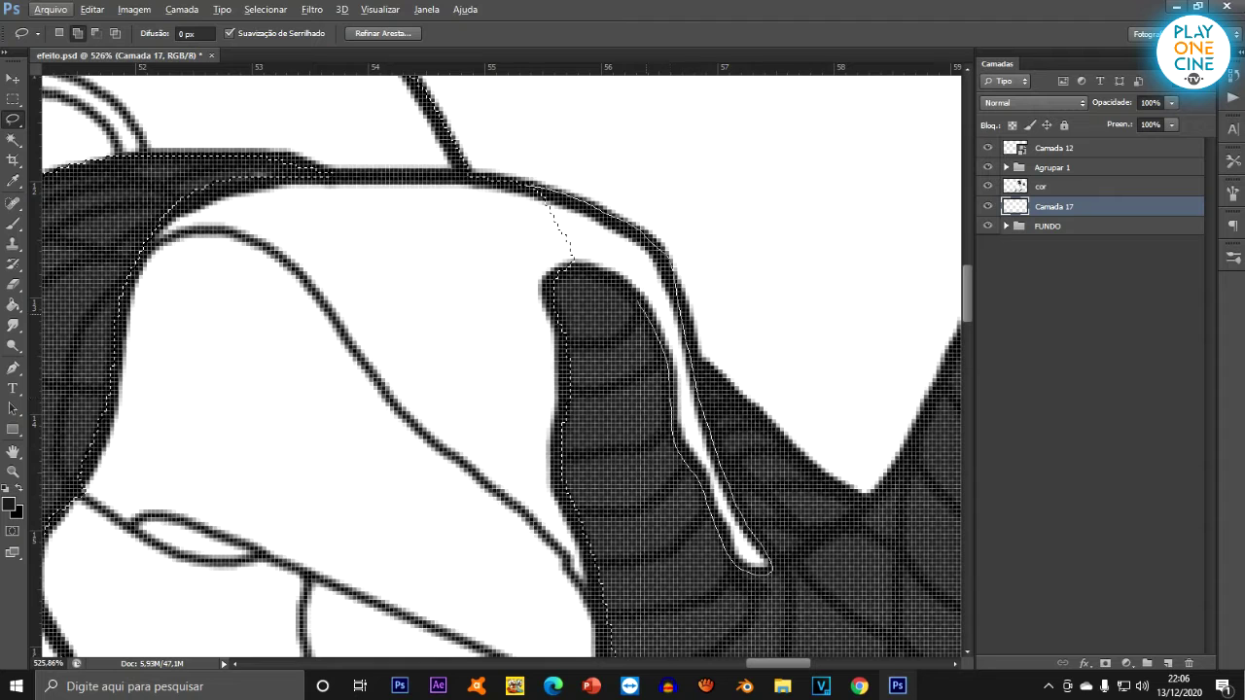
drag(573, 266, 523, 265)
scroll(691, 369, down, 10)
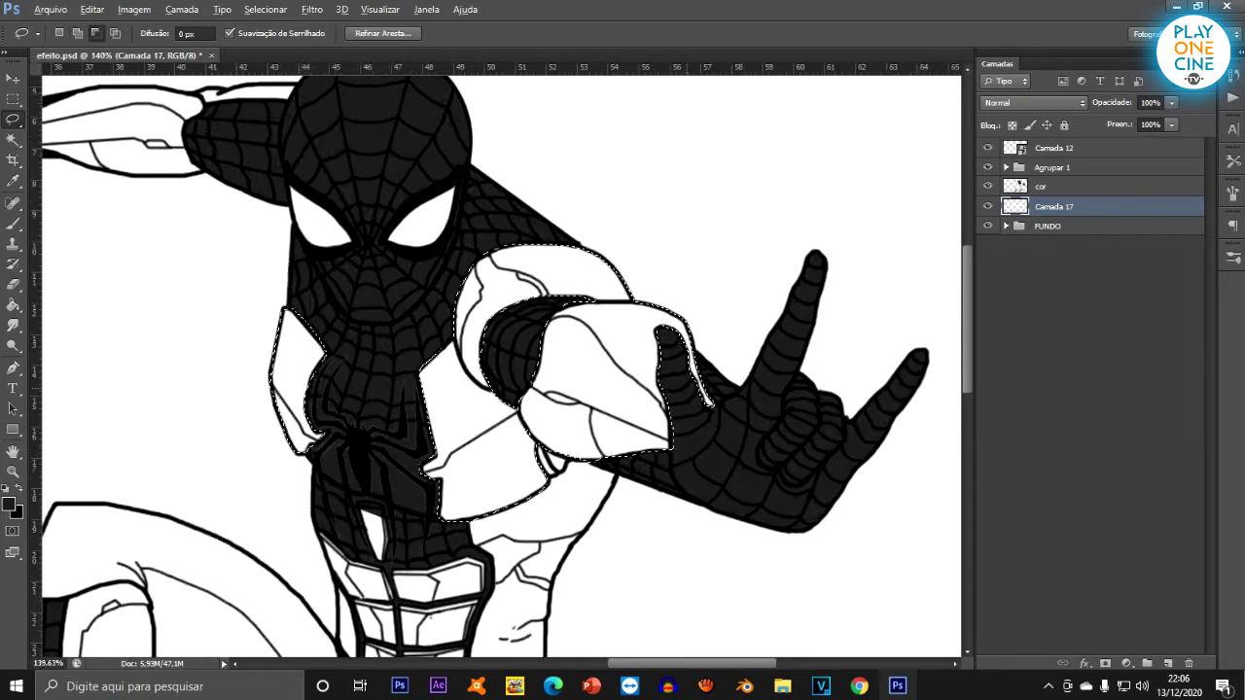
Add the smooth forearm panel of the outstretched arm to the selection in adjoining freehand pieces, from the wrist to the web-patterned upper arm.
scroll(285, 231, up, 10)
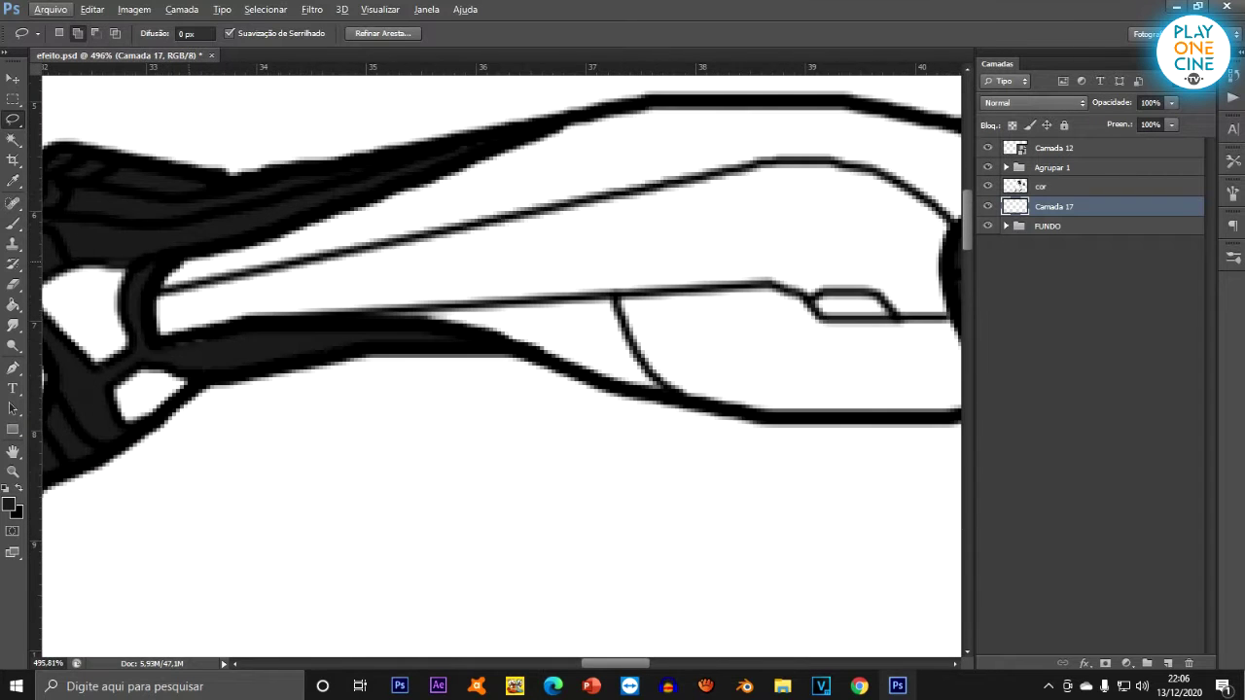
mouse_move(159, 279)
mouse_down()
mouse_move(152, 336)
mouse_move(377, 324)
mouse_move(727, 401)
mouse_move(651, 152)
mouse_move(568, 124)
mouse_move(169, 261)
mouse_up()
scroll(168, 284, down, 4)
scroll(560, 177, up, 3)
mouse_move(368, 191)
mouse_down()
mouse_move(469, 171)
mouse_move(708, 200)
mouse_up()
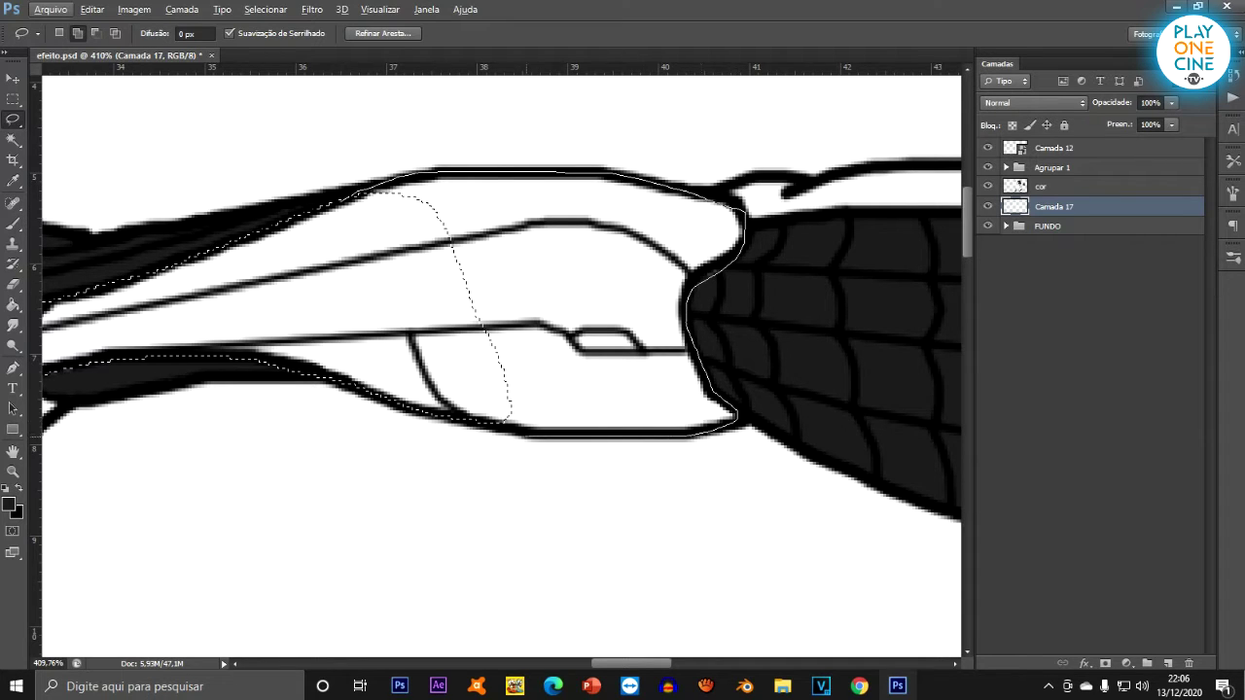
drag(421, 391, 411, 377)
scroll(593, 175, up, 4)
drag(684, 202, 745, 214)
drag(744, 338, 747, 341)
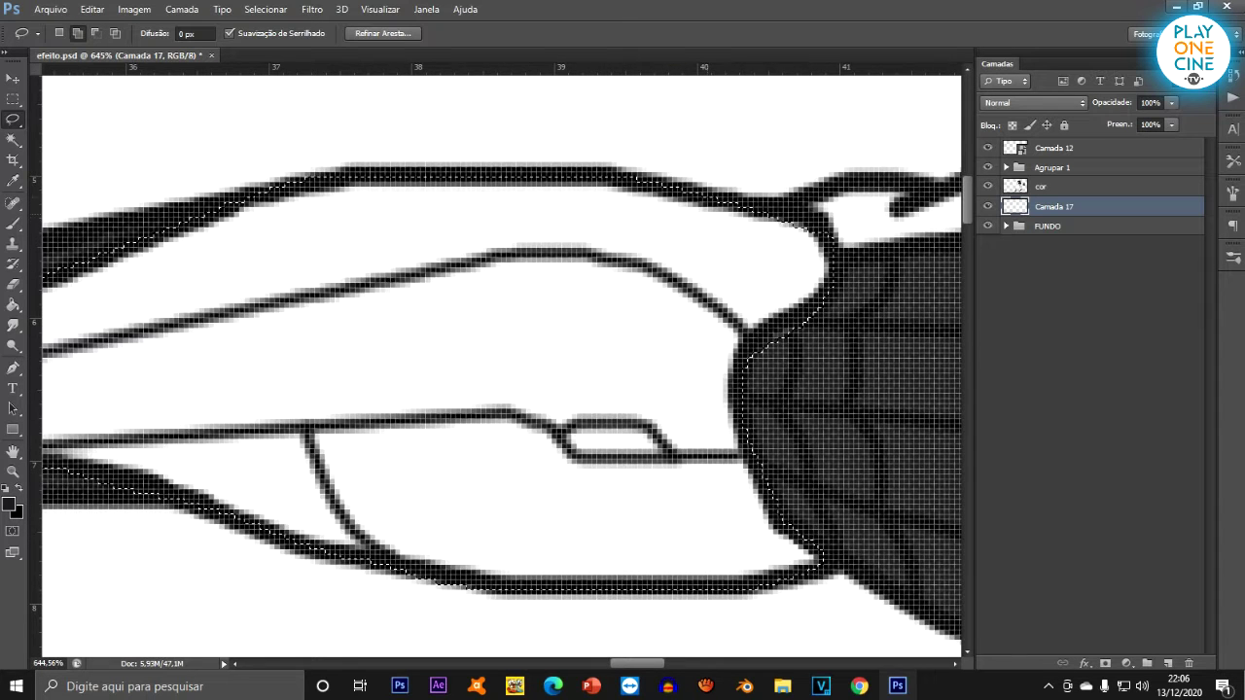
drag(823, 227, 826, 237)
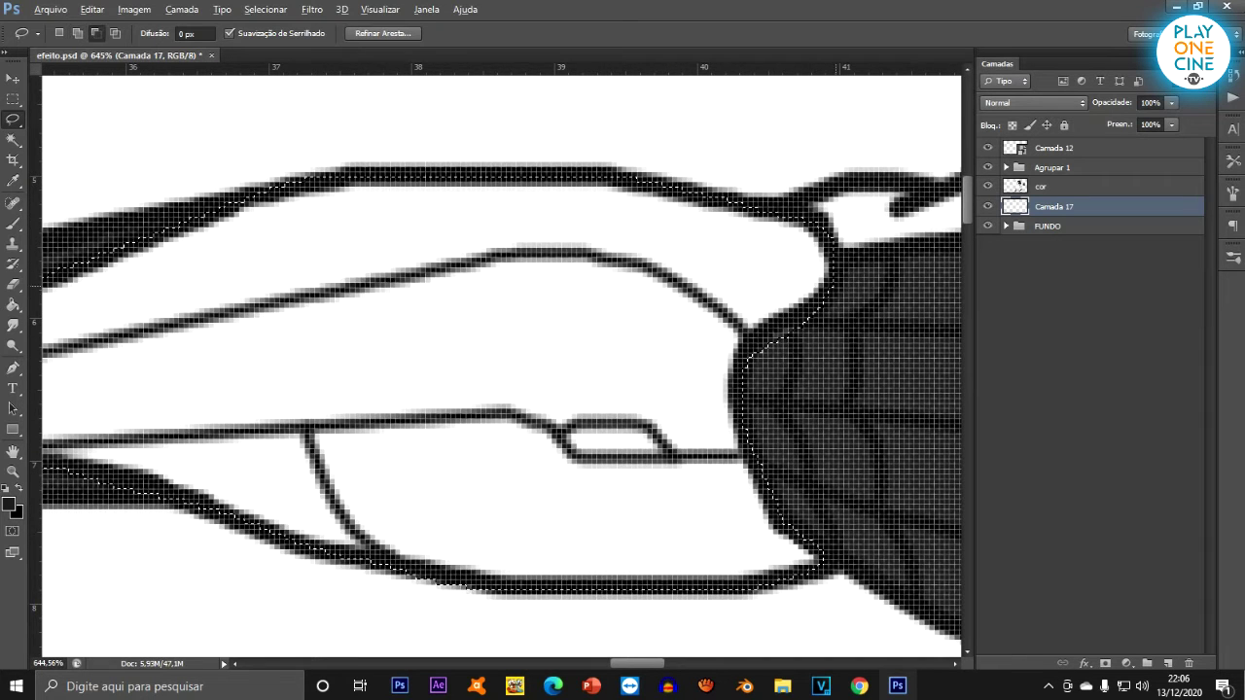
scroll(501, 364, down, 10)
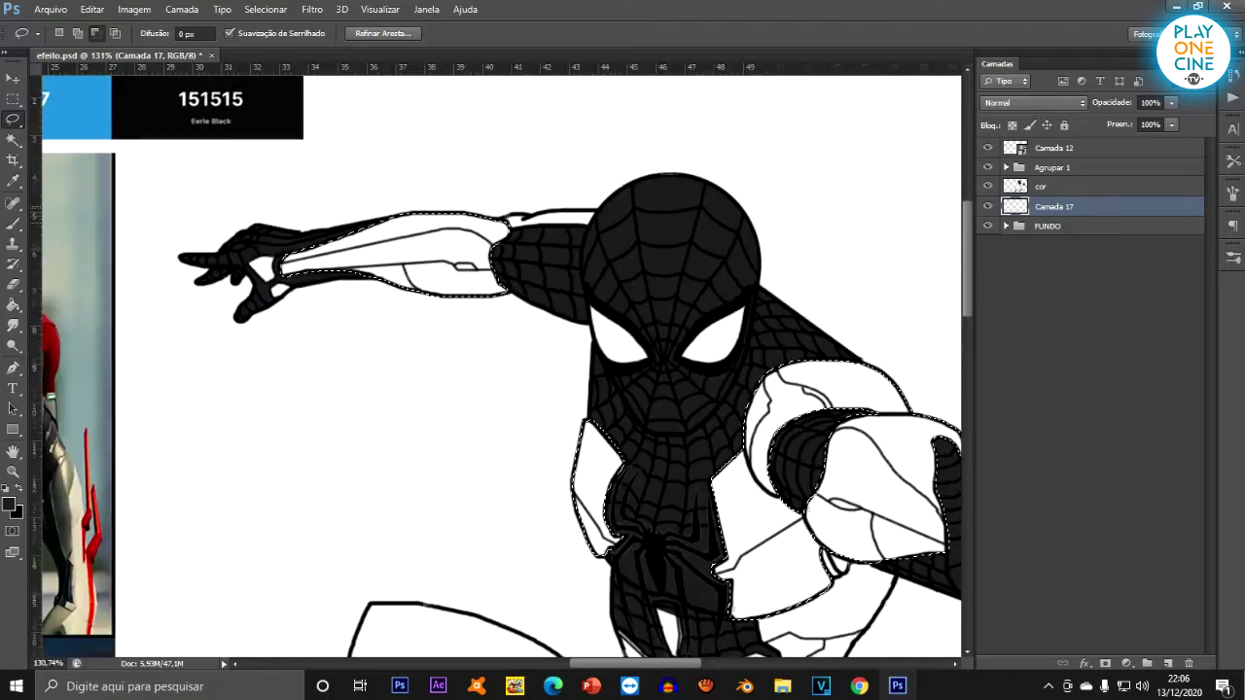
scroll(800, 340, up, 10)
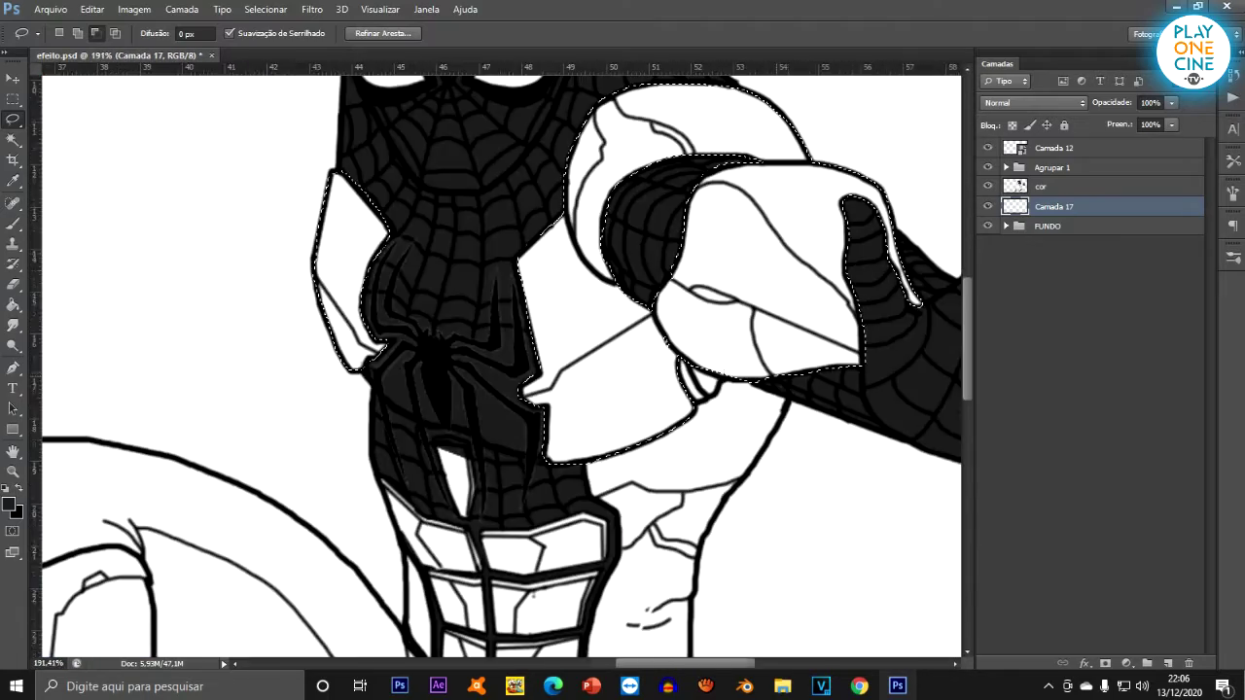
scroll(674, 402, down, 8)
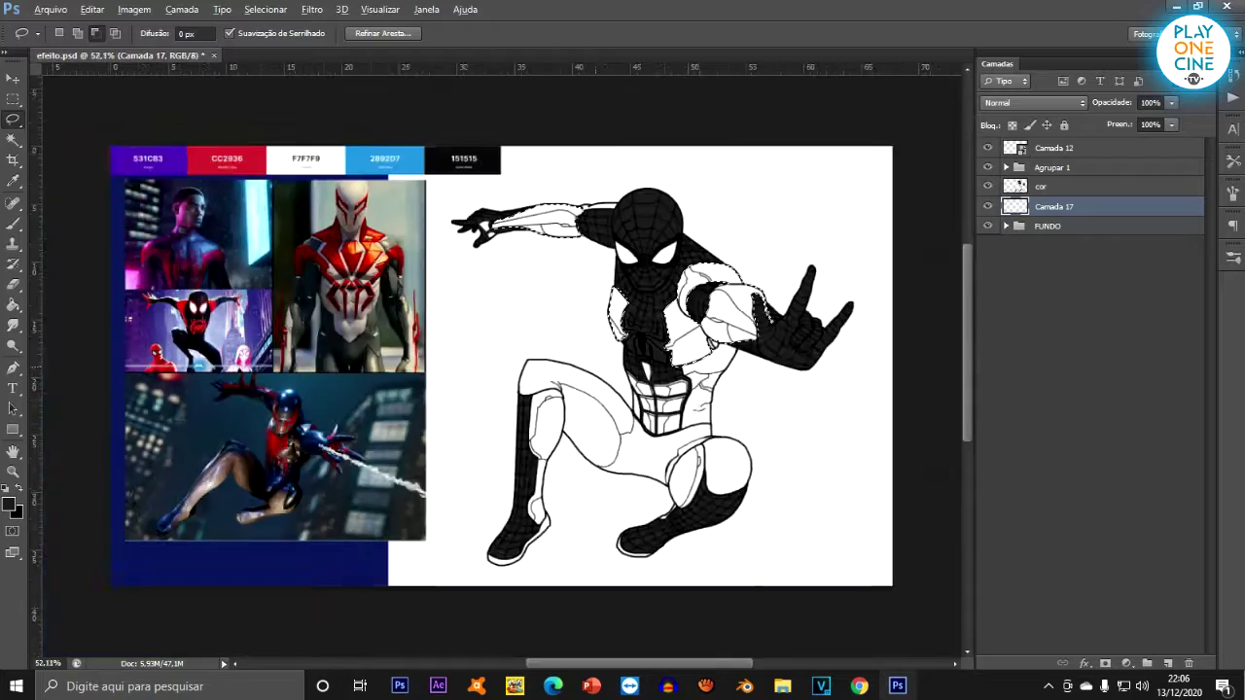
scroll(838, 432, up, 3)
key(shift)
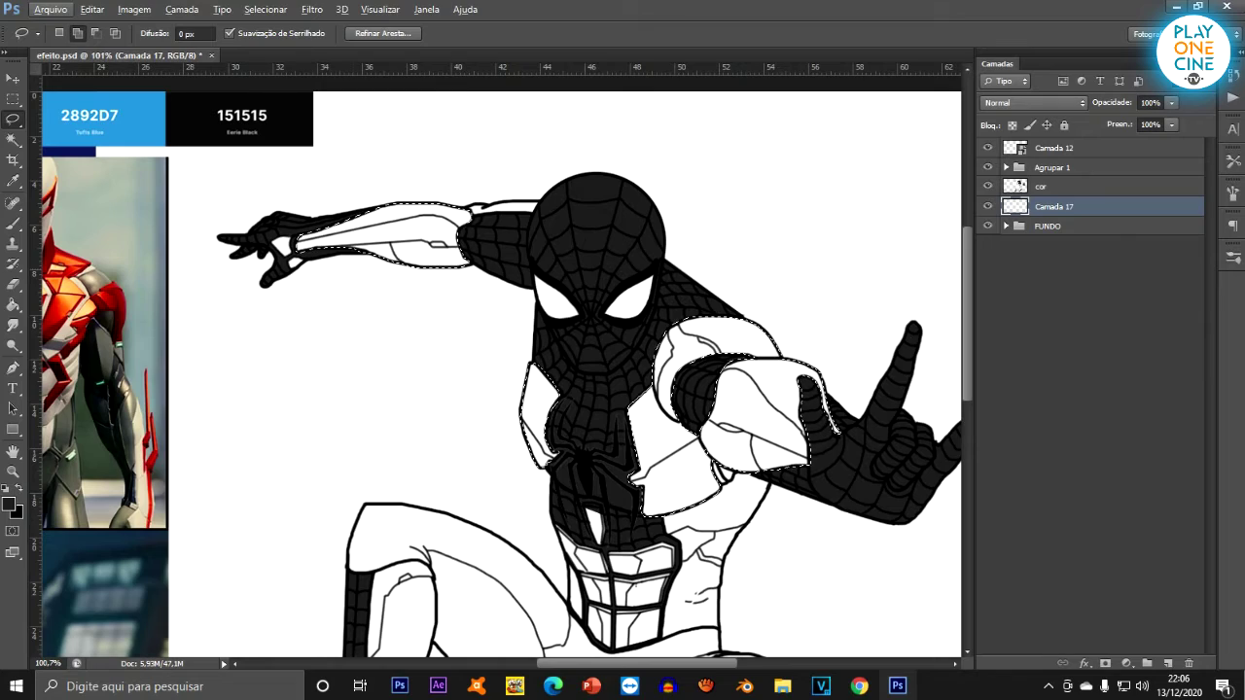
Paint the selected forearm, shoulder and chest panels with the palette red CC2936 on the new layer, and clear the selection.
key(b)
scroll(683, 222, down, 3)
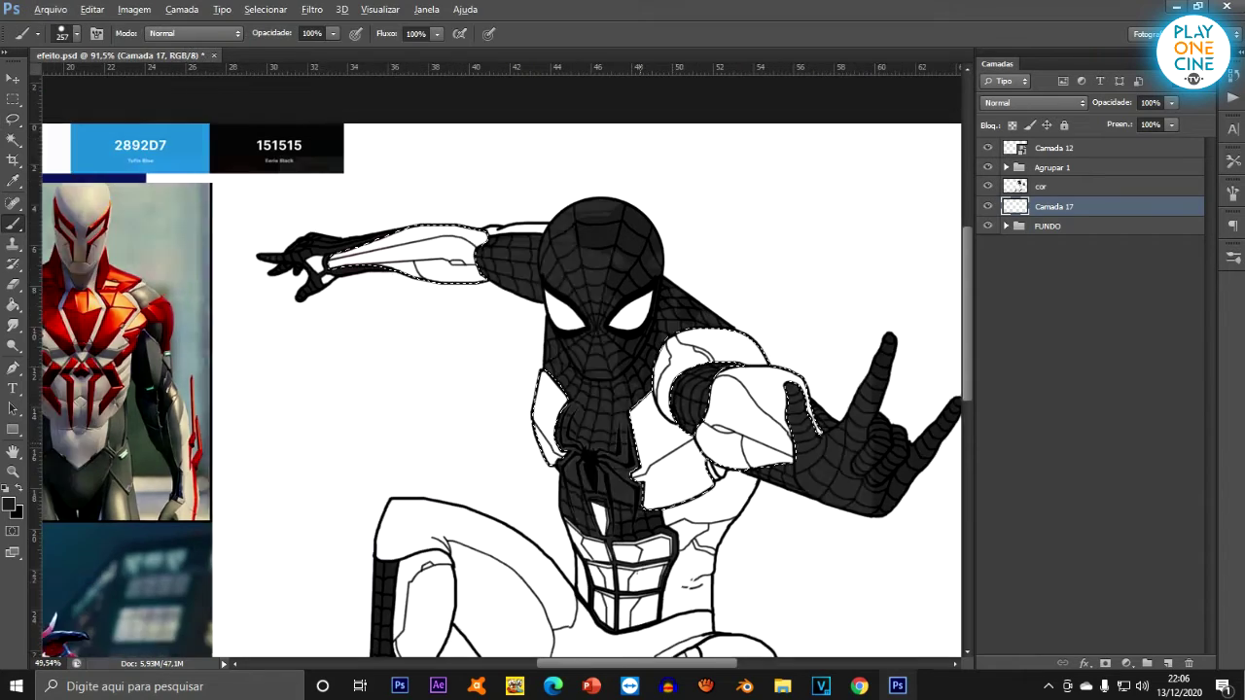
scroll(649, 216, up, 7)
scroll(729, 238, down, 4)
scroll(684, 222, up, 2)
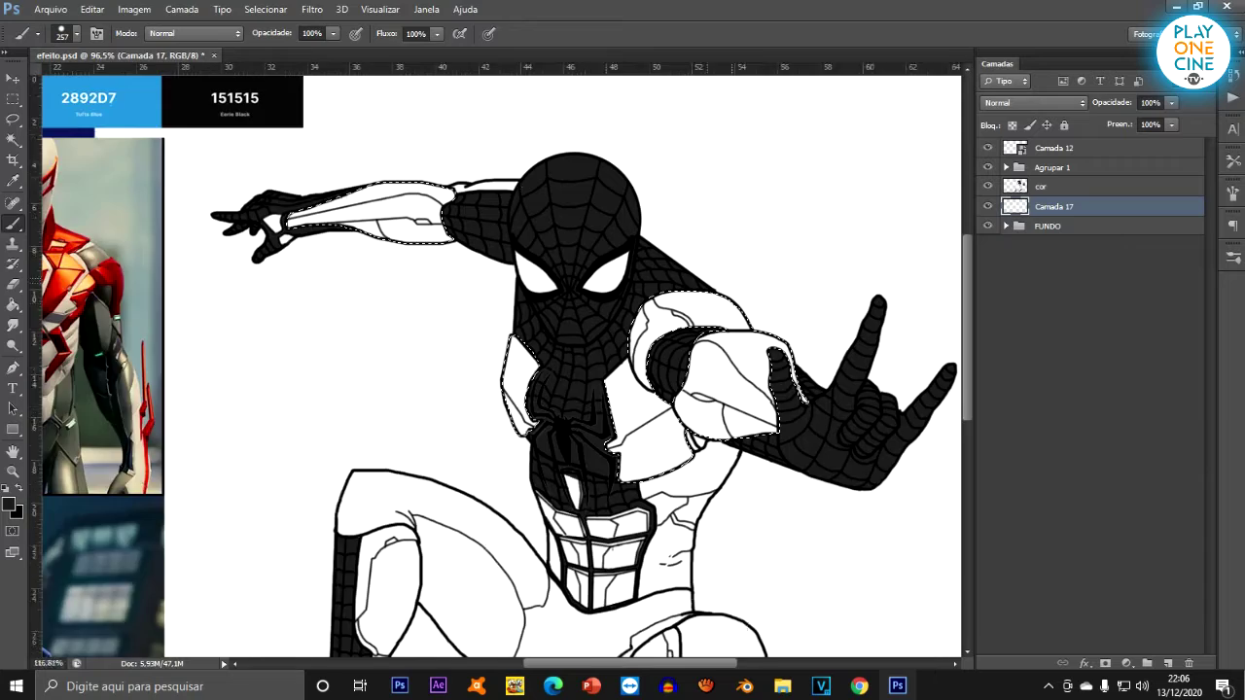
scroll(684, 222, down, 2)
scroll(684, 222, down, 2)
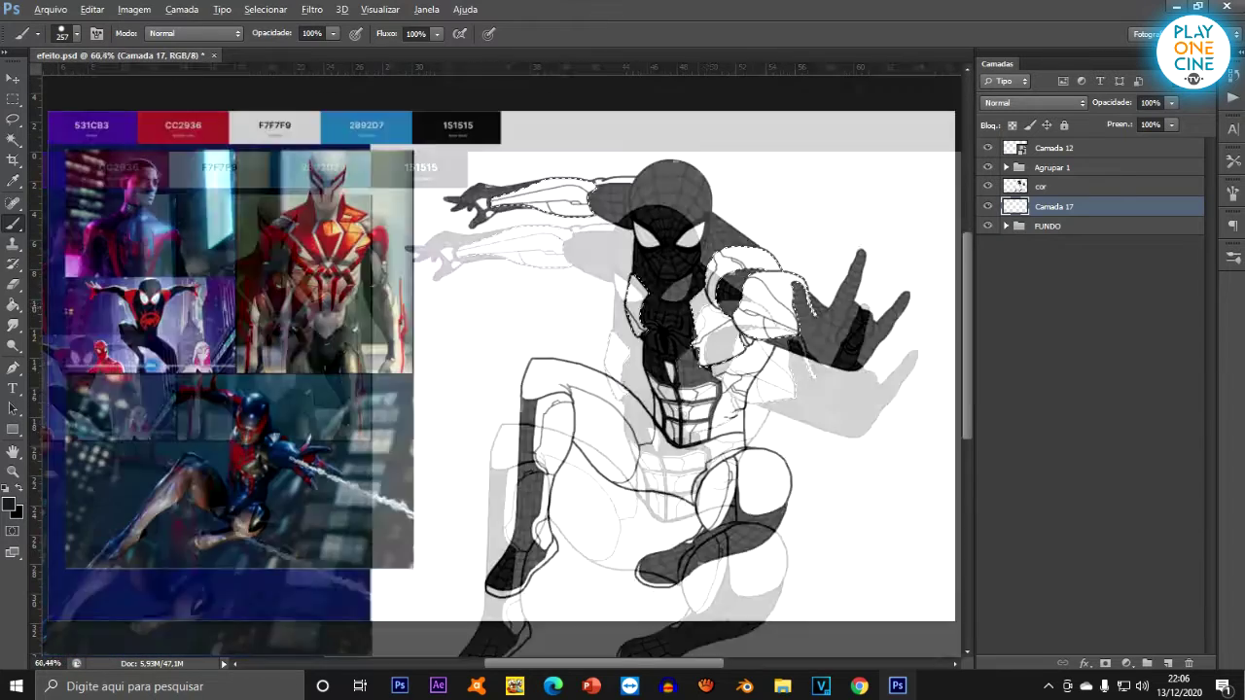
scroll(683, 221, up, 2)
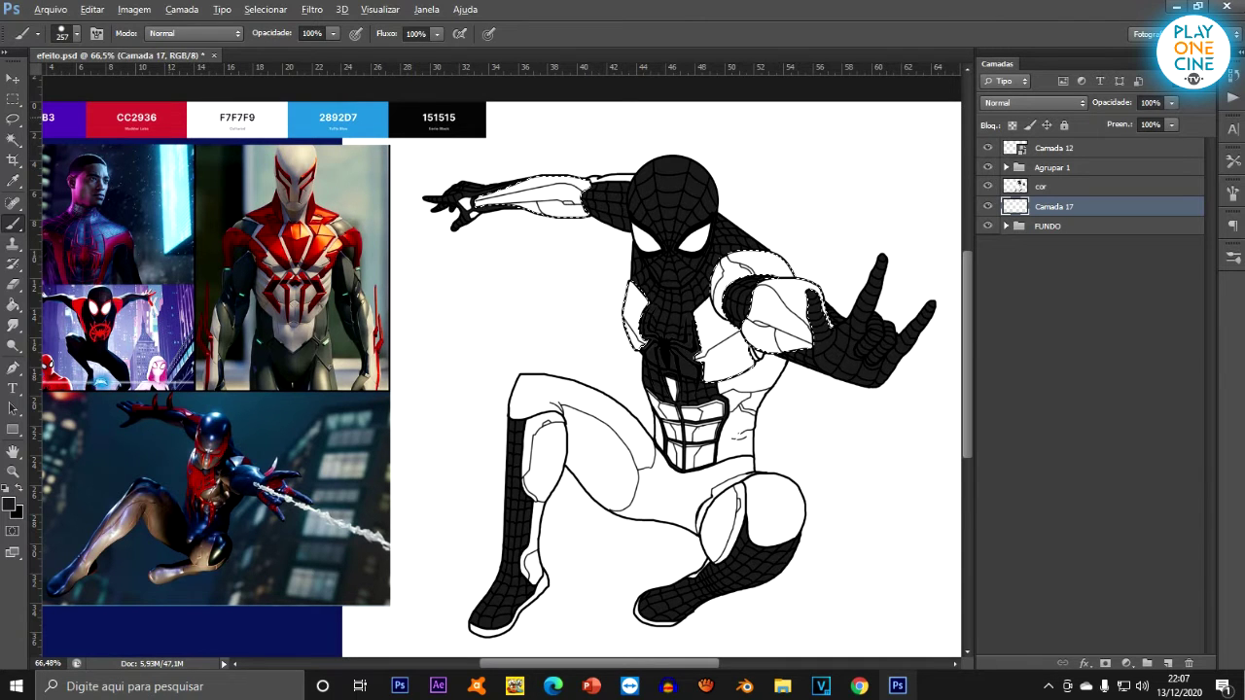
scroll(816, 198, up, 6)
mouse_move(700, 341)
mouse_down()
mouse_move(662, 447)
mouse_move(486, 419)
mouse_move(374, 199)
mouse_move(321, 199)
mouse_up()
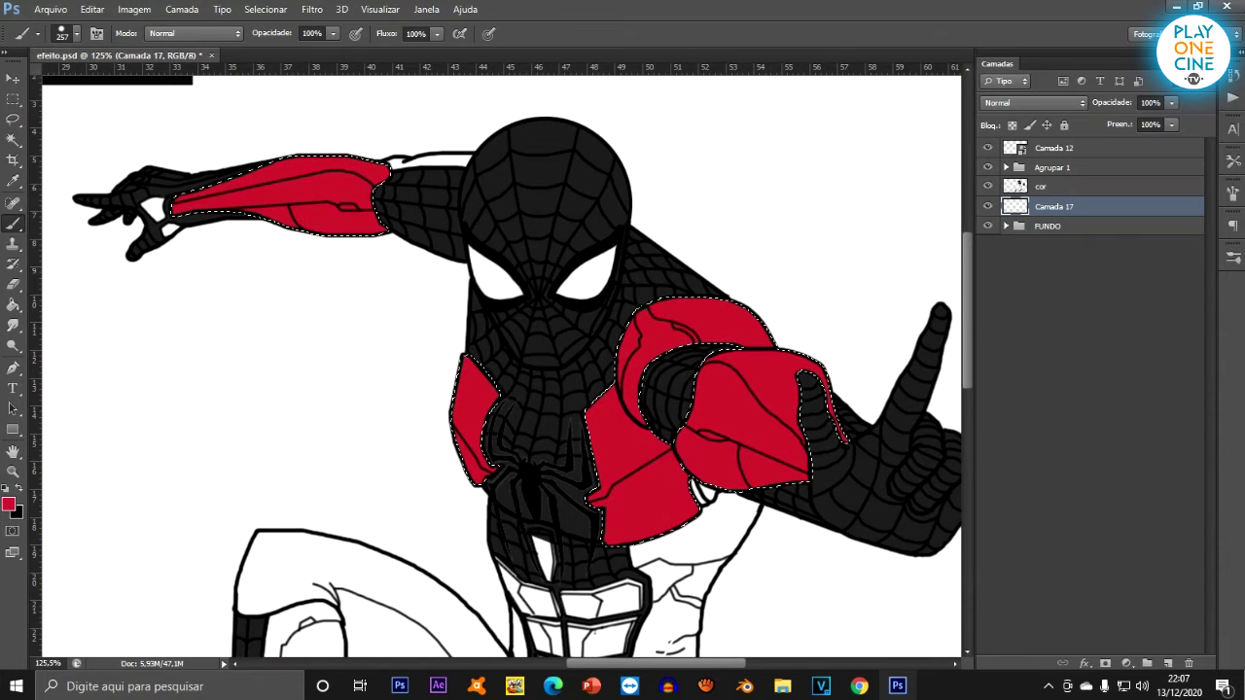
scroll(418, 233, down, 9)
key(m)
key(ctrl+d)
Lasso the dark-covered upper end of the narrow panel below the spider emblem, erase it from the cor layer, and clear the selection.
scroll(680, 394, up, 6)
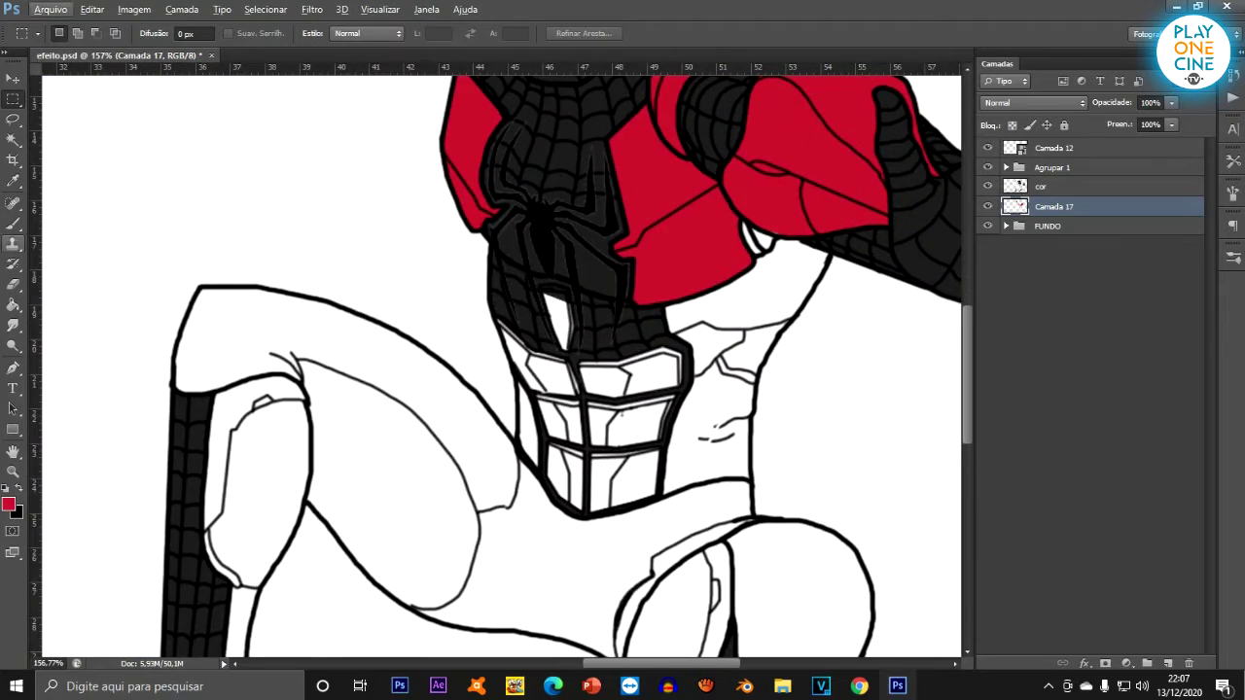
click(13, 119)
scroll(559, 286, up, 8)
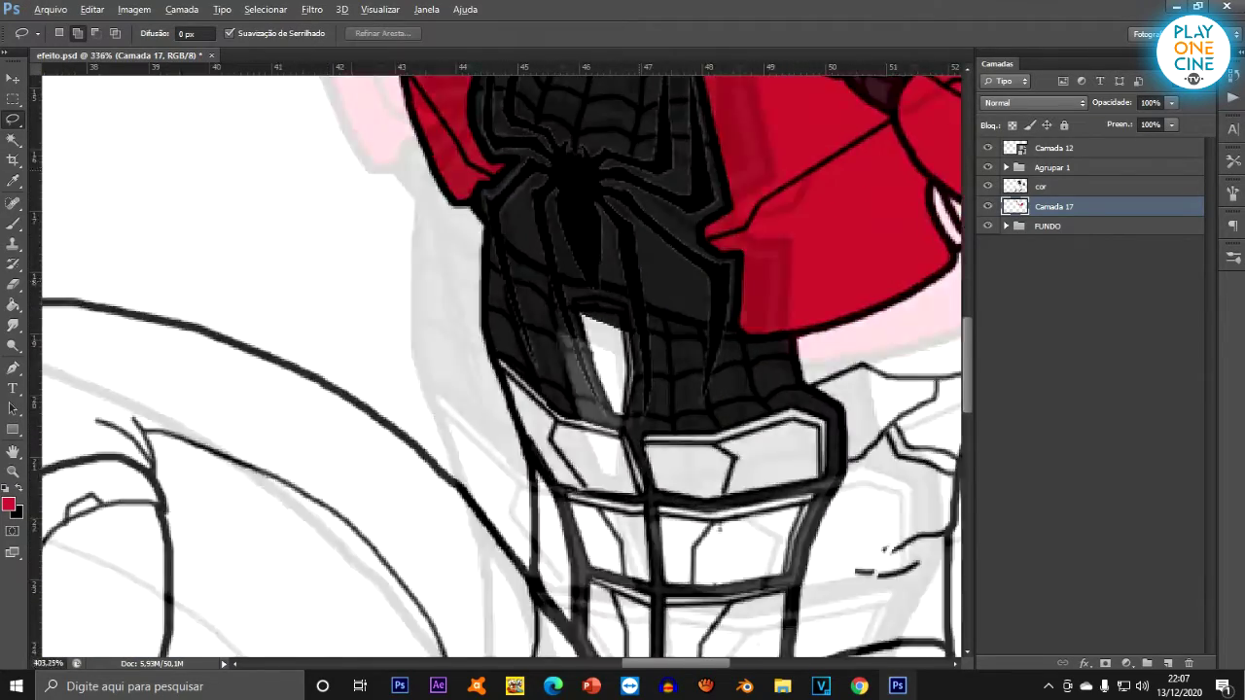
scroll(457, 359, down, 4)
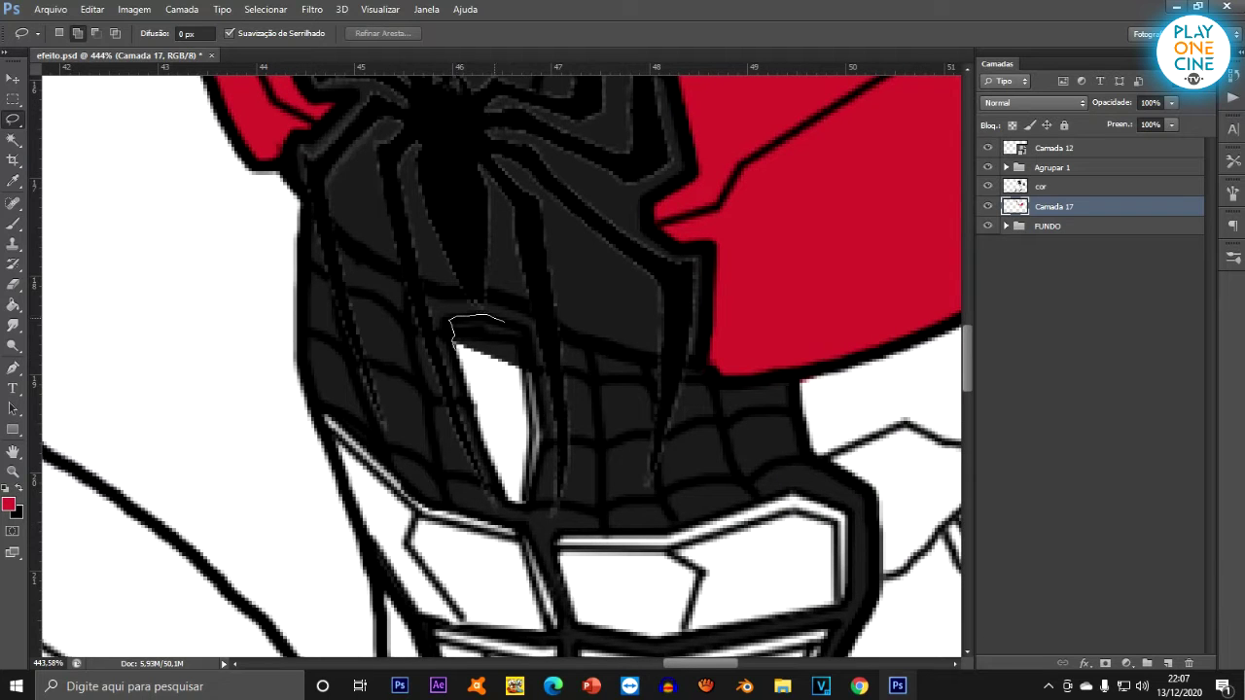
drag(496, 396, 457, 352)
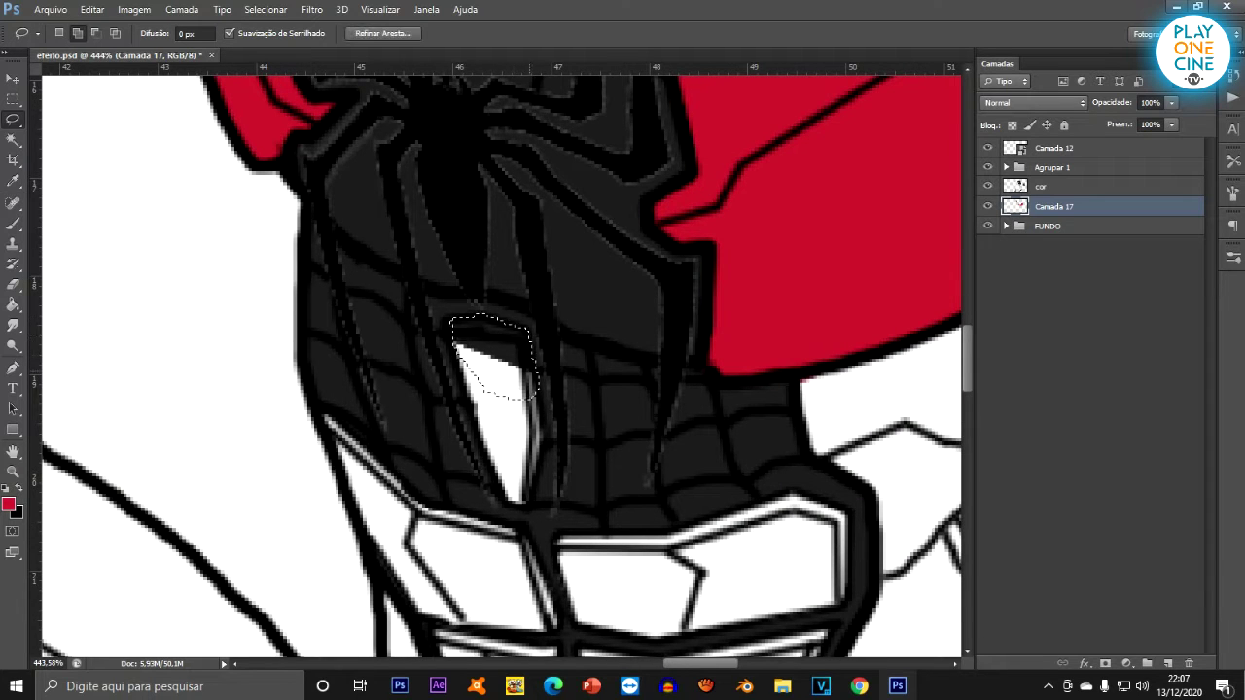
ctrl+click(589, 325)
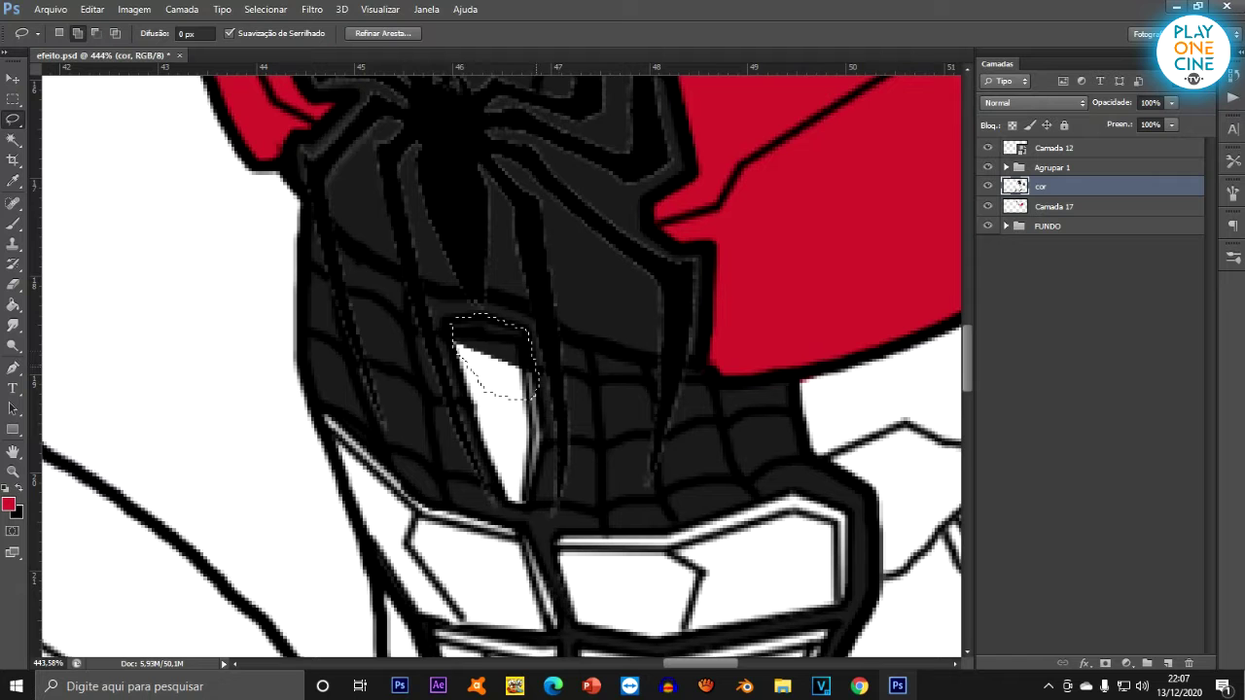
key(Delete)
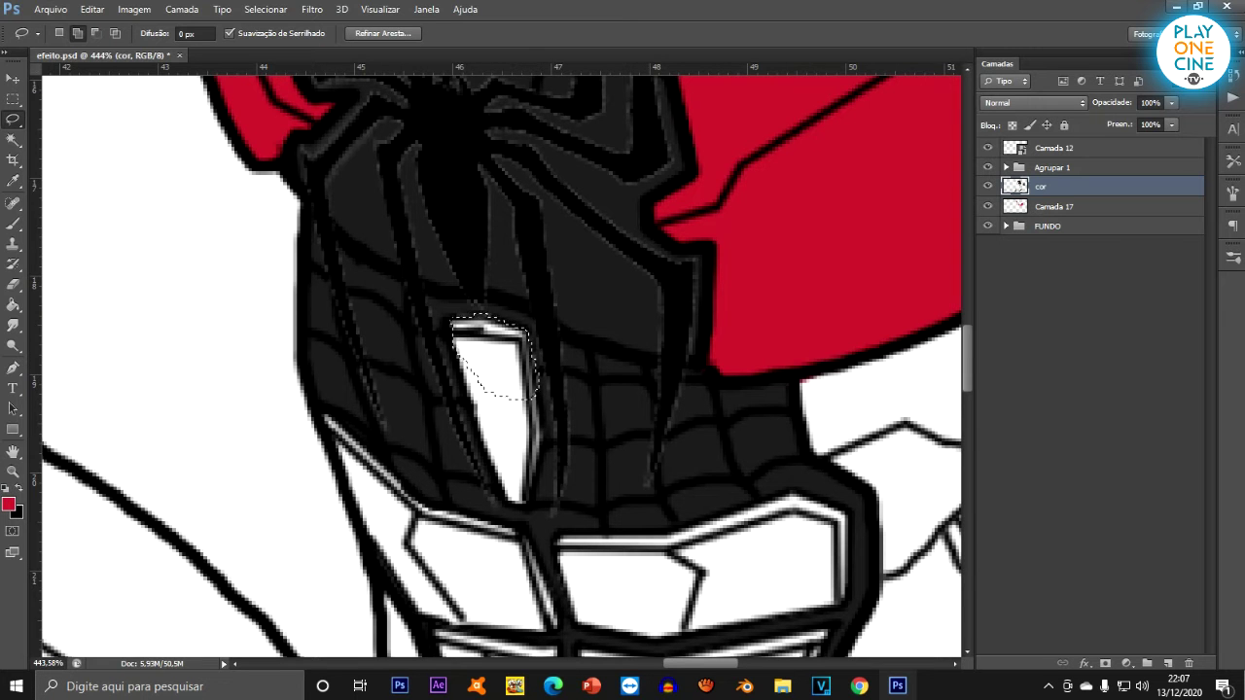
key(ctrl+d)
scroll(571, 250, down, 3)
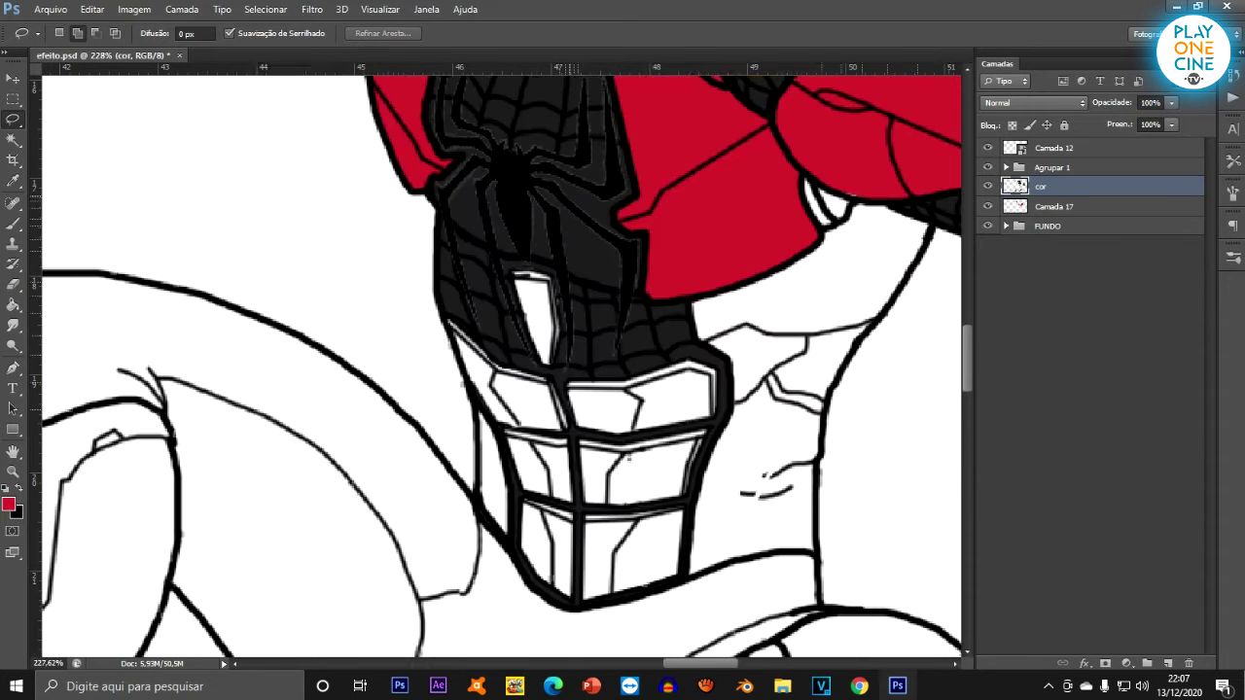
Outline the upper-right abdominal panel with the Polygonal Lasso, following its inner edge around to the starting corner.
scroll(625, 339, down, 4)
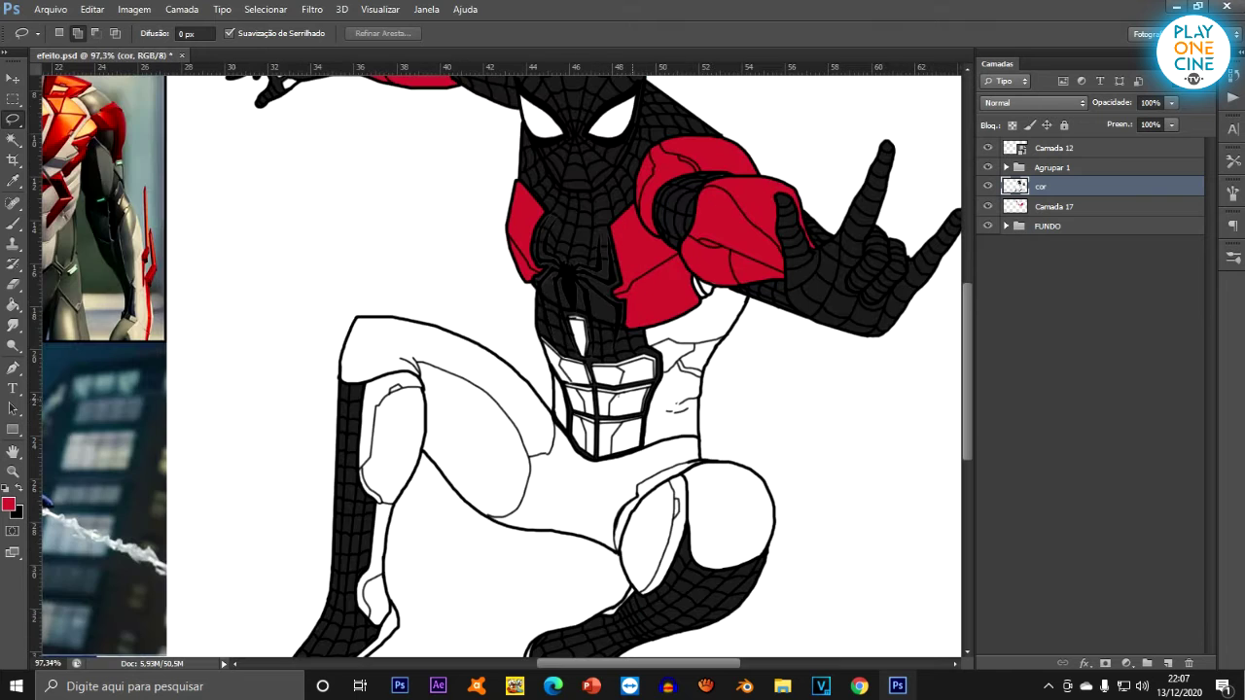
scroll(623, 408, up, 5)
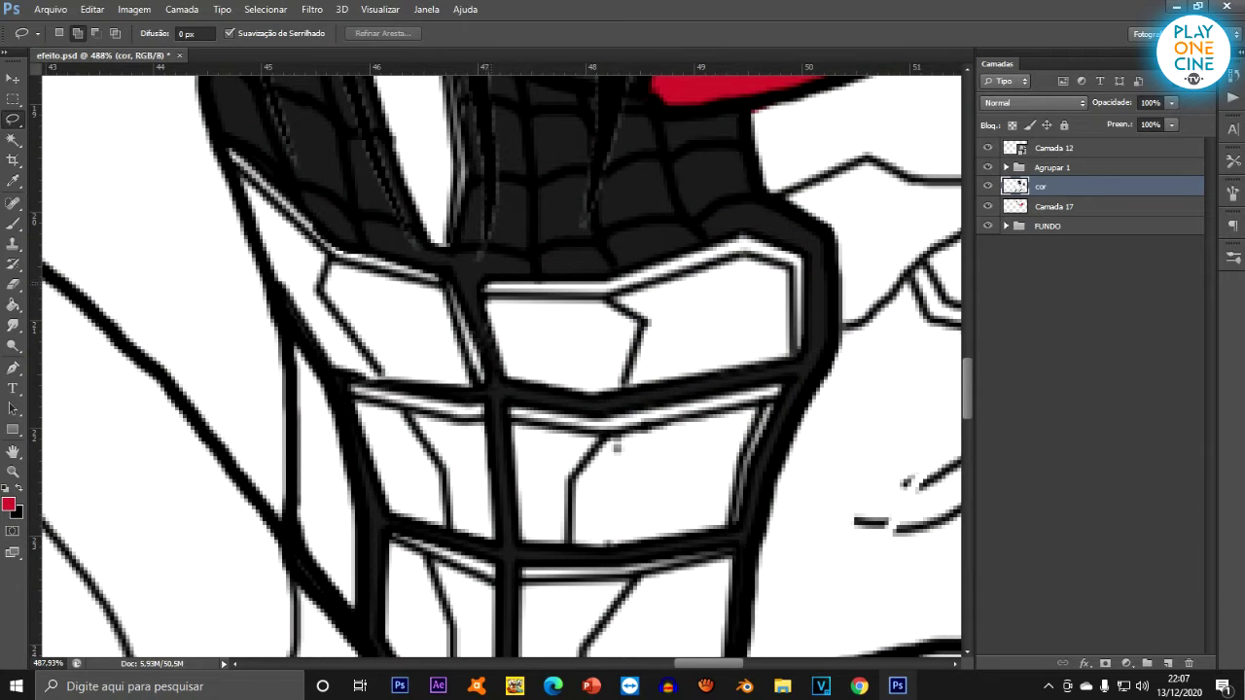
drag(528, 383, 530, 384)
key(ctrl+d)
right_click(13, 119)
click(105, 131)
click(506, 379)
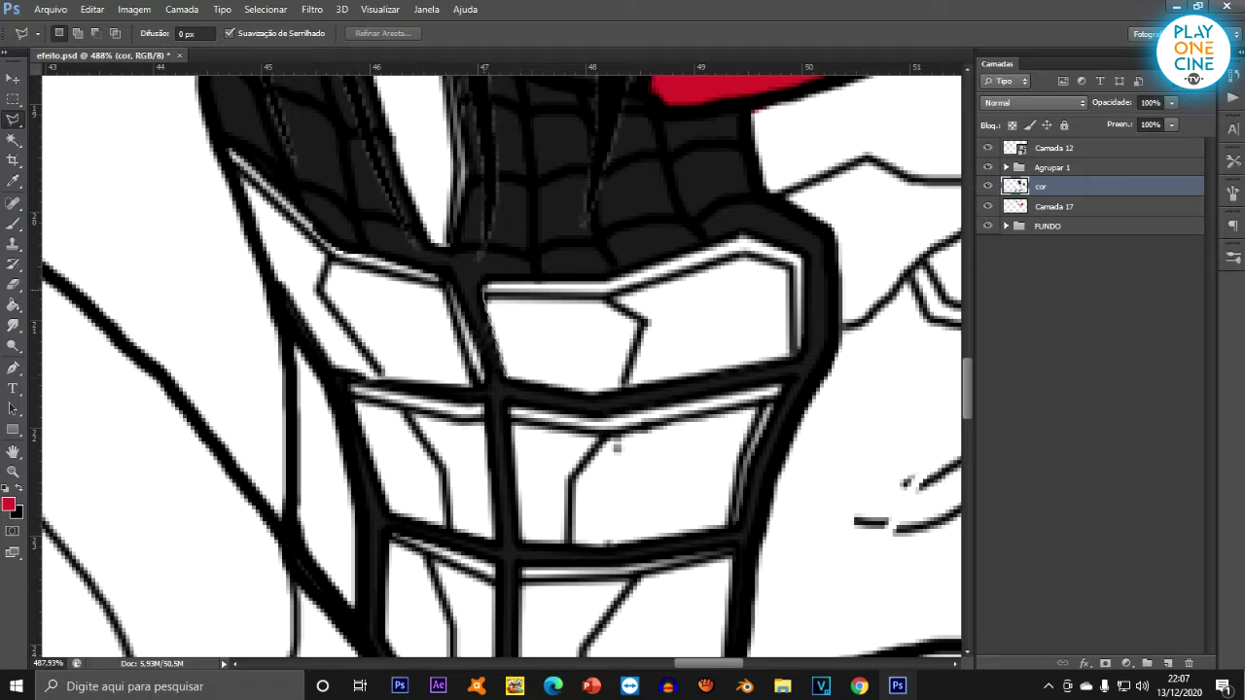
click(622, 276)
click(741, 231)
click(800, 261)
click(808, 278)
click(798, 356)
click(506, 378)
Add the remaining abdominal panels and the narrow panel below the spider emblem to the selection with the Polygonal Lasso.
scroll(690, 303, down, 5)
scroll(613, 447, up, 4)
click(562, 320)
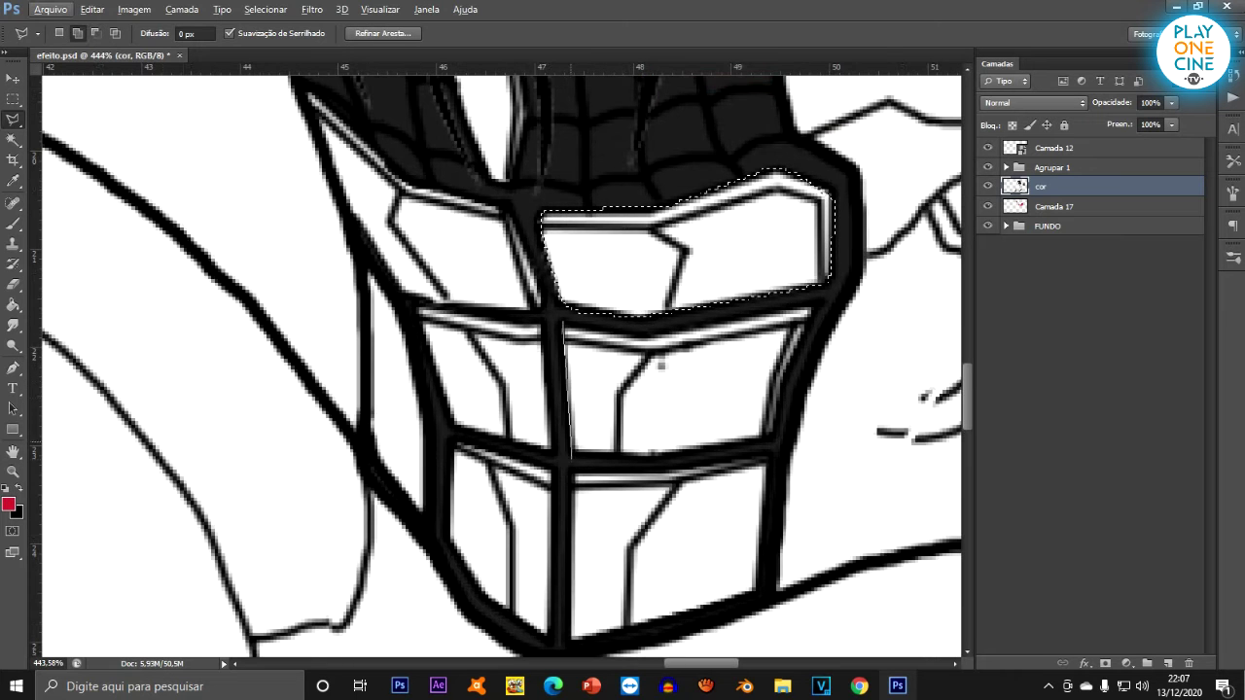
click(569, 453)
click(661, 457)
click(773, 434)
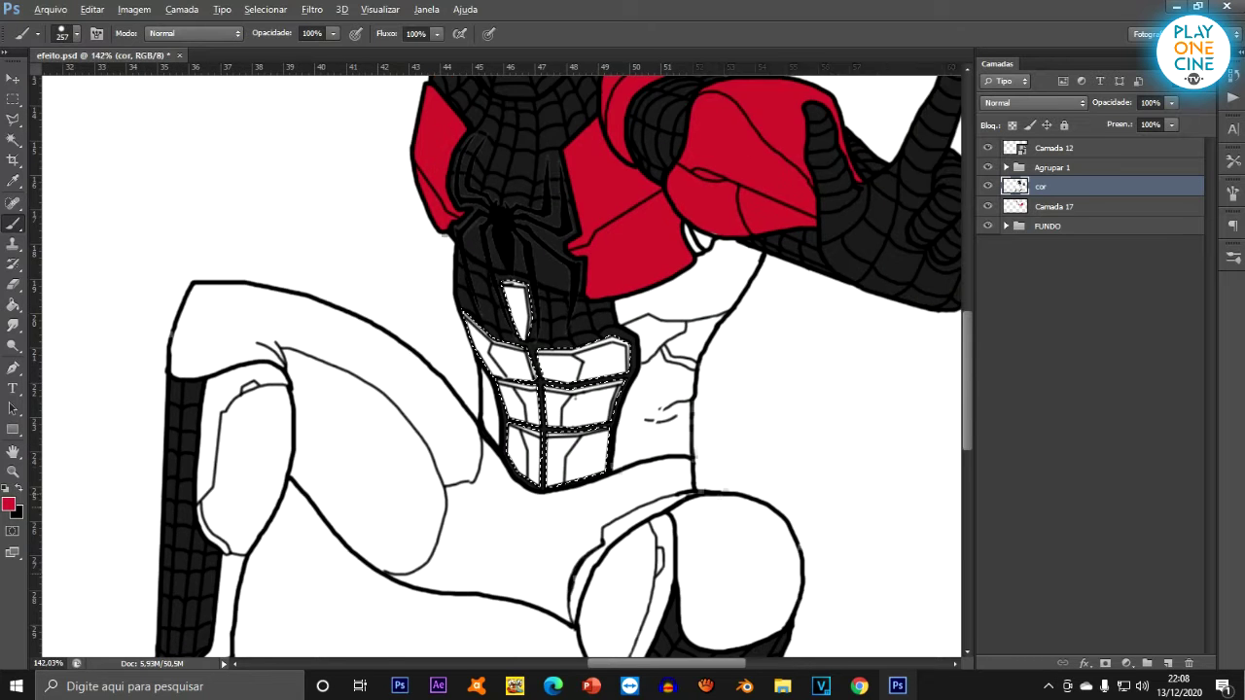
scroll(418, 544, down, 2)
scroll(517, 249, up, 3)
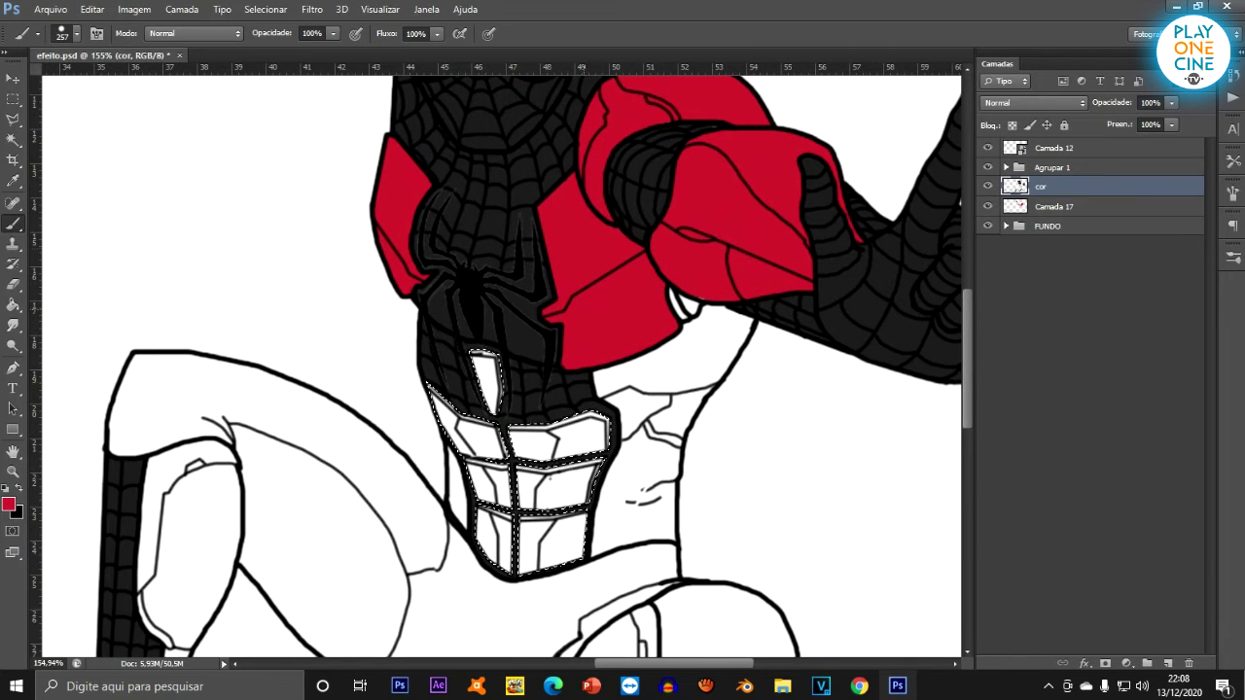
Rename the layer holding the red paint as vermelho.
double_click(1055, 206)
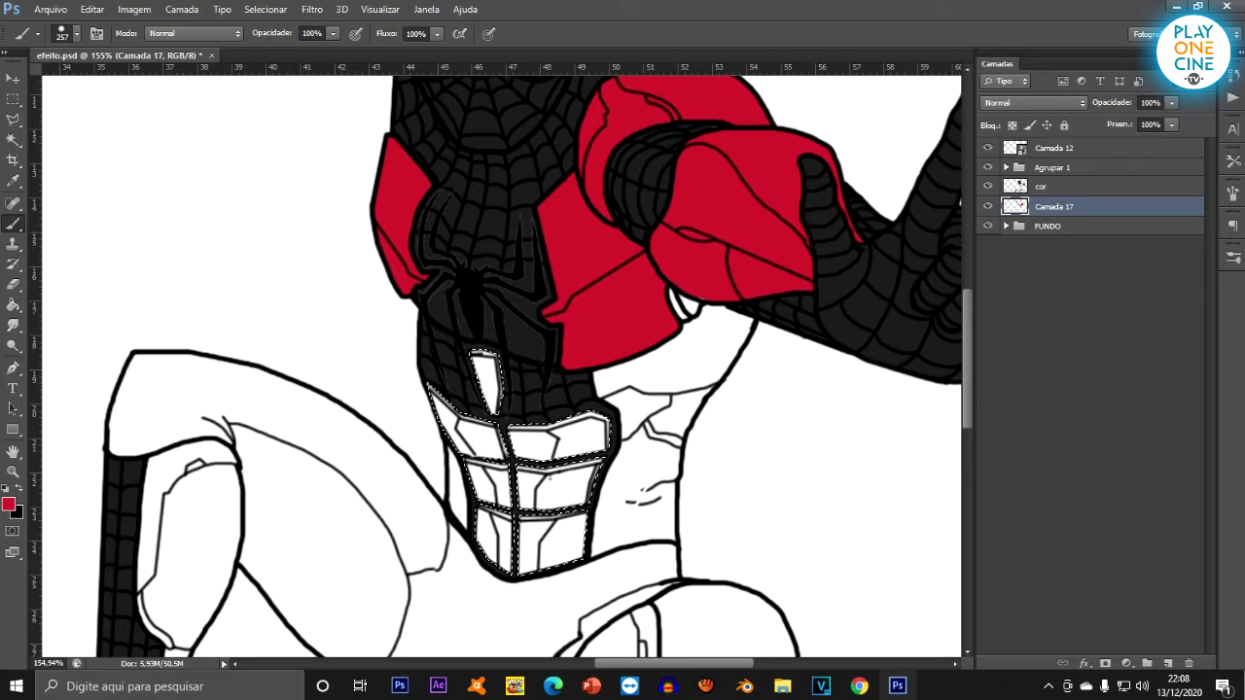
text(vermelho)
key(Return)
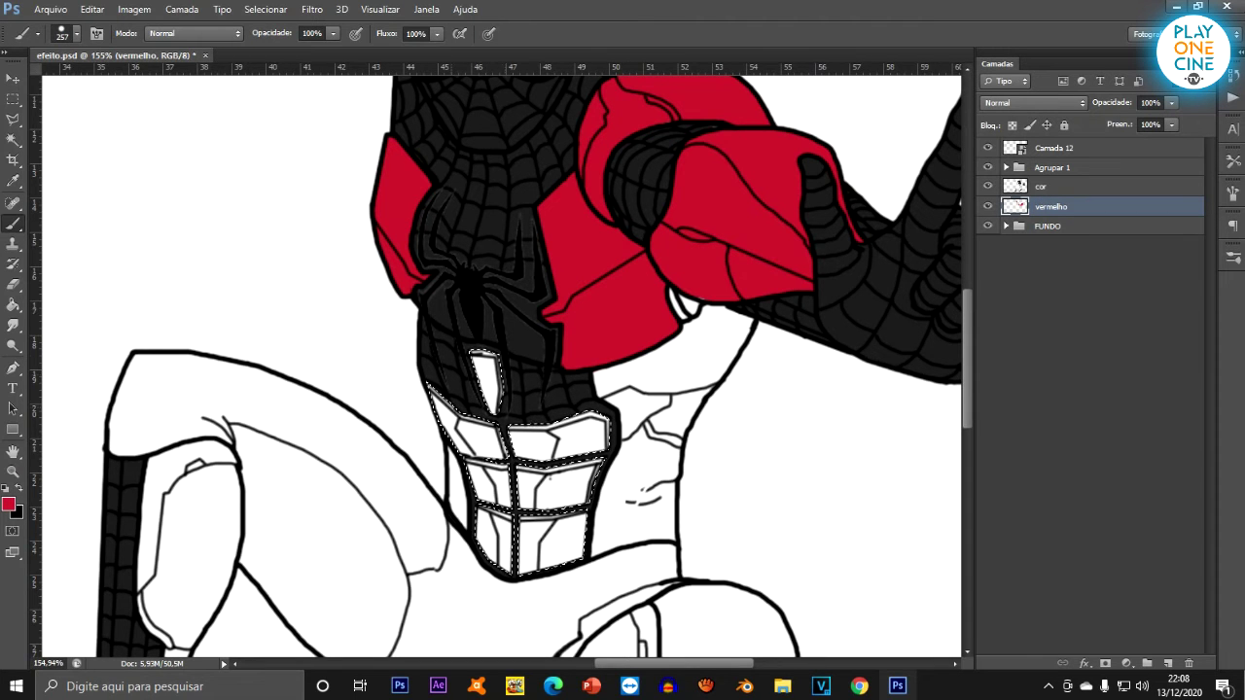
Fill the selected abdominal panels with the palette red CC2936 on the vermelho layer, and clear the selection.
key(alt+BackSpace)
key(m)
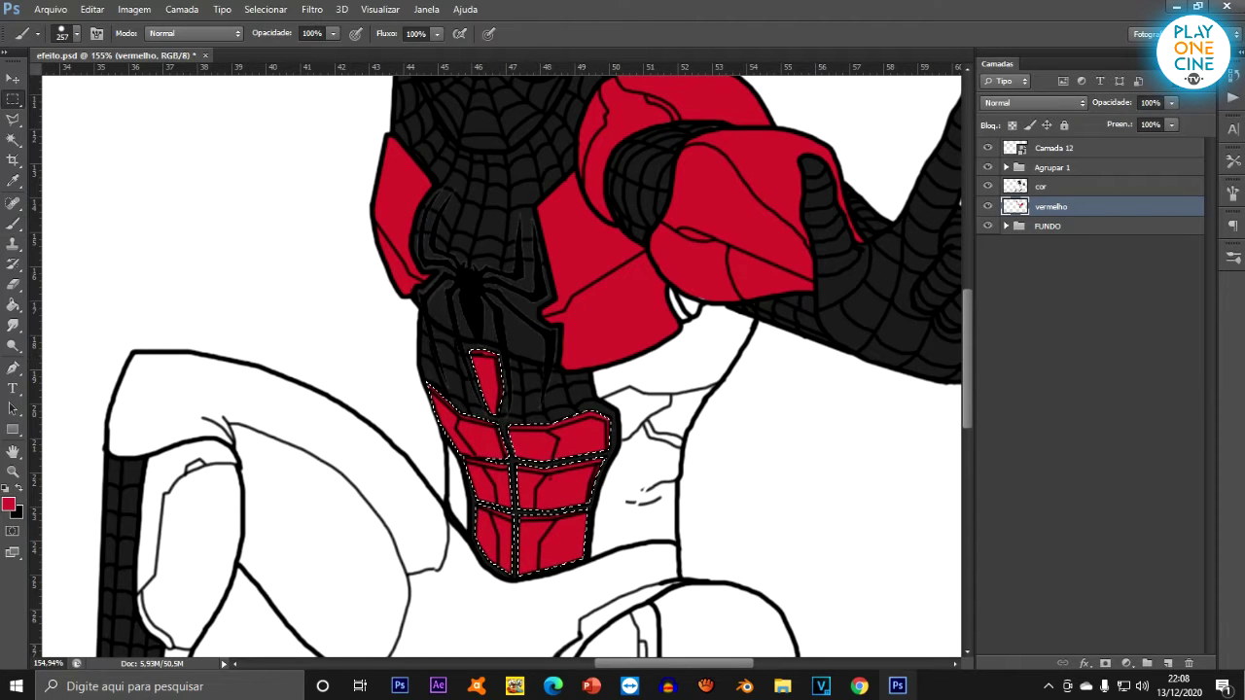
key(ctrl+d)
Select the two small white areas between the thumb and wrist of the outstretched hand with the freehand Lasso.
scroll(553, 542, down, 9)
scroll(612, 545, up, 4)
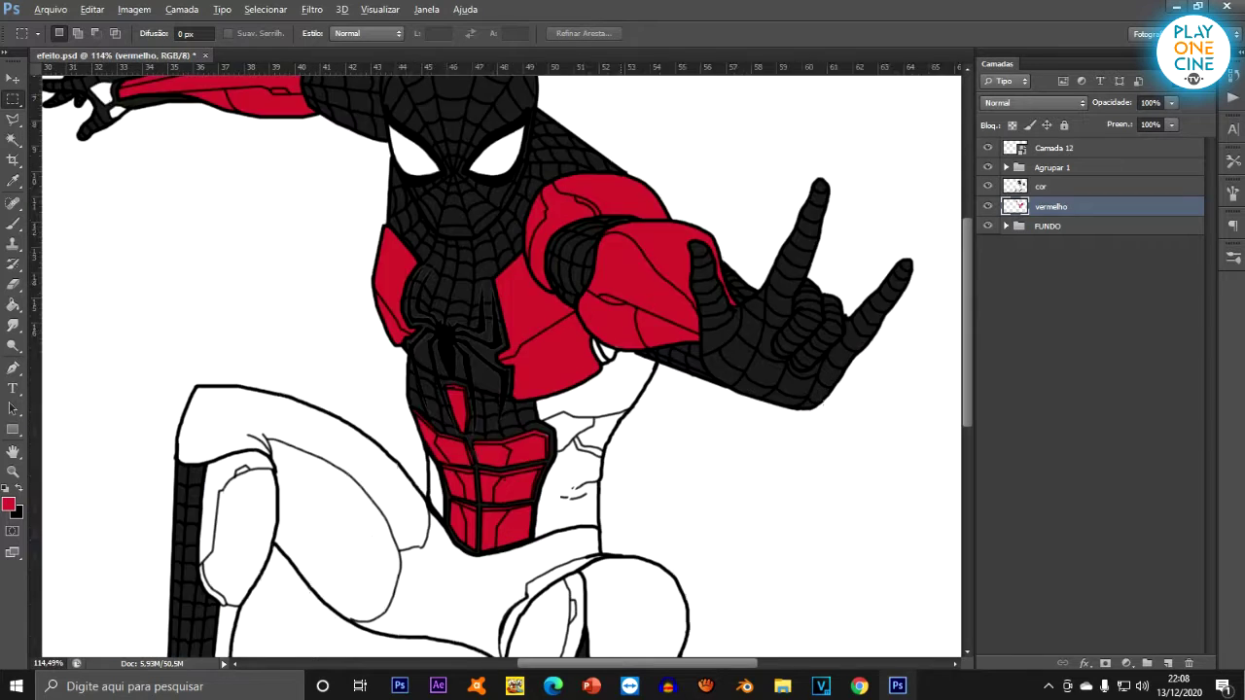
scroll(593, 437, down, 4)
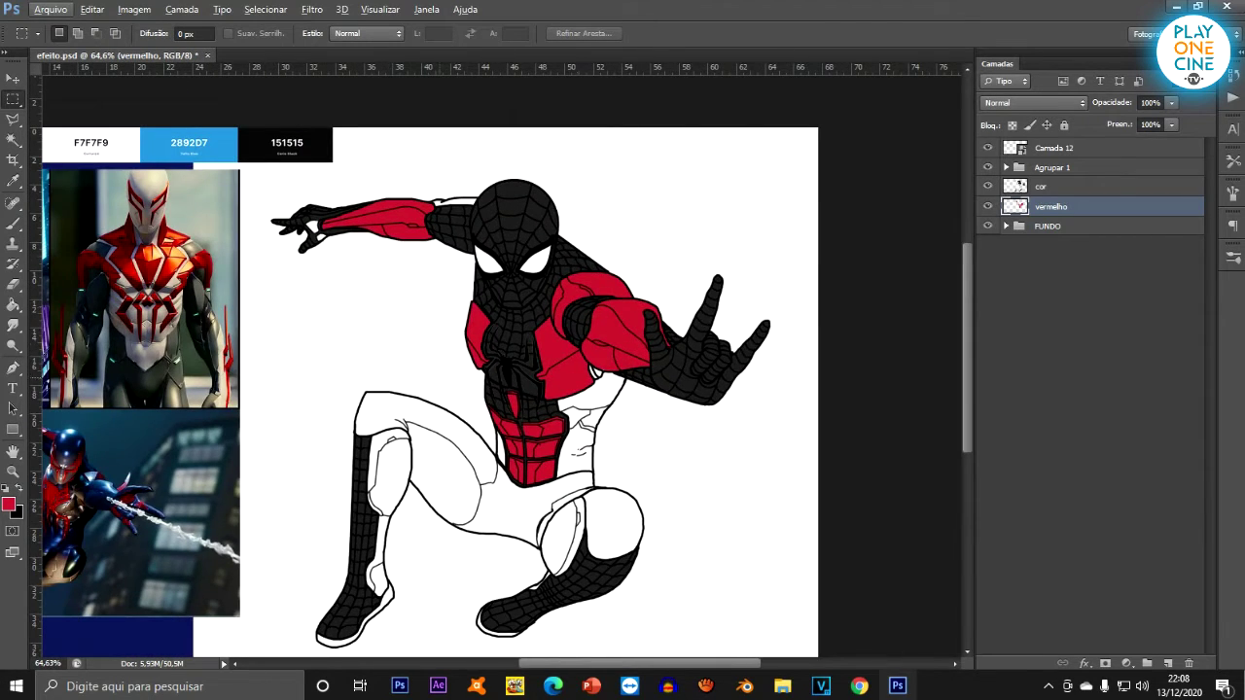
scroll(573, 379, down, 4)
scroll(551, 340, up, 4)
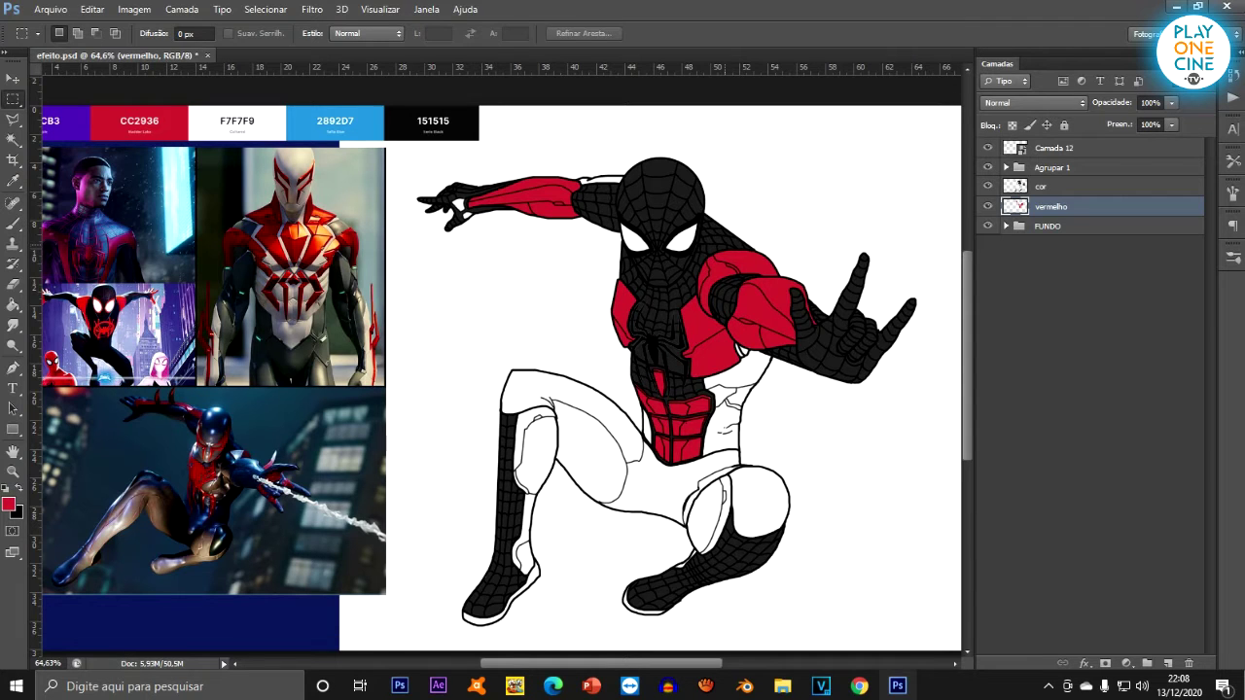
key(l)
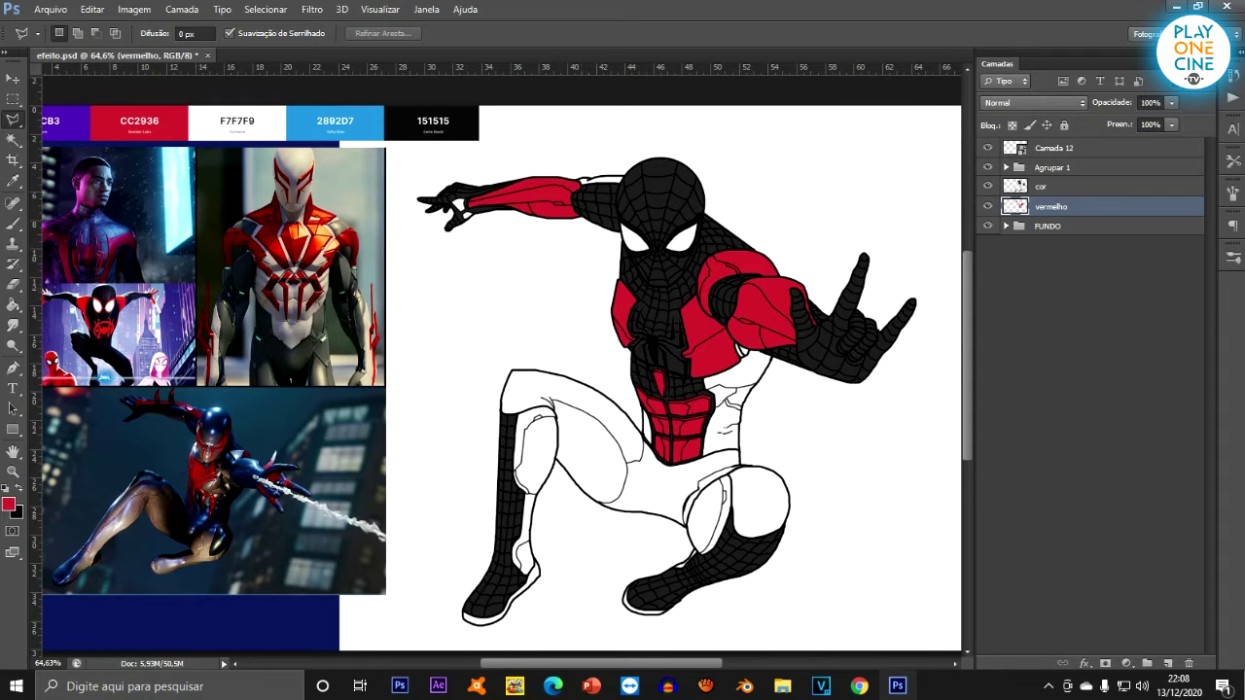
right_click(12, 118)
click(89, 116)
scroll(476, 201, up, 20)
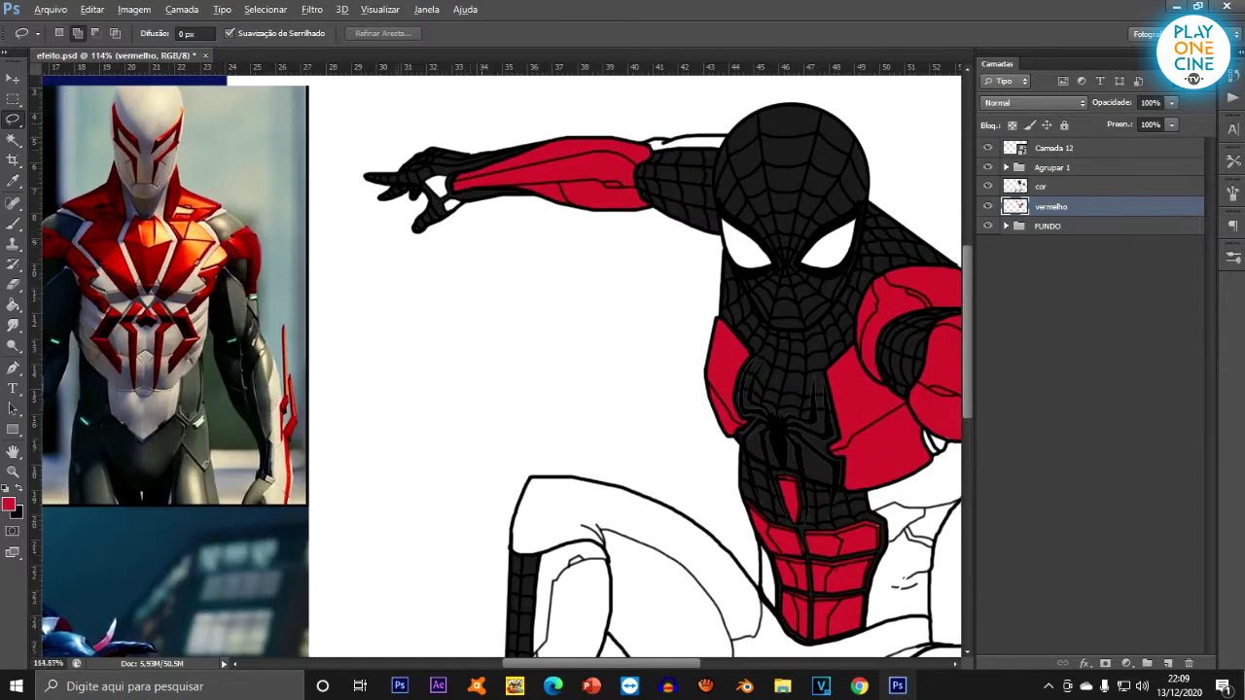
scroll(492, 268, up, 3)
drag(404, 287, 464, 365)
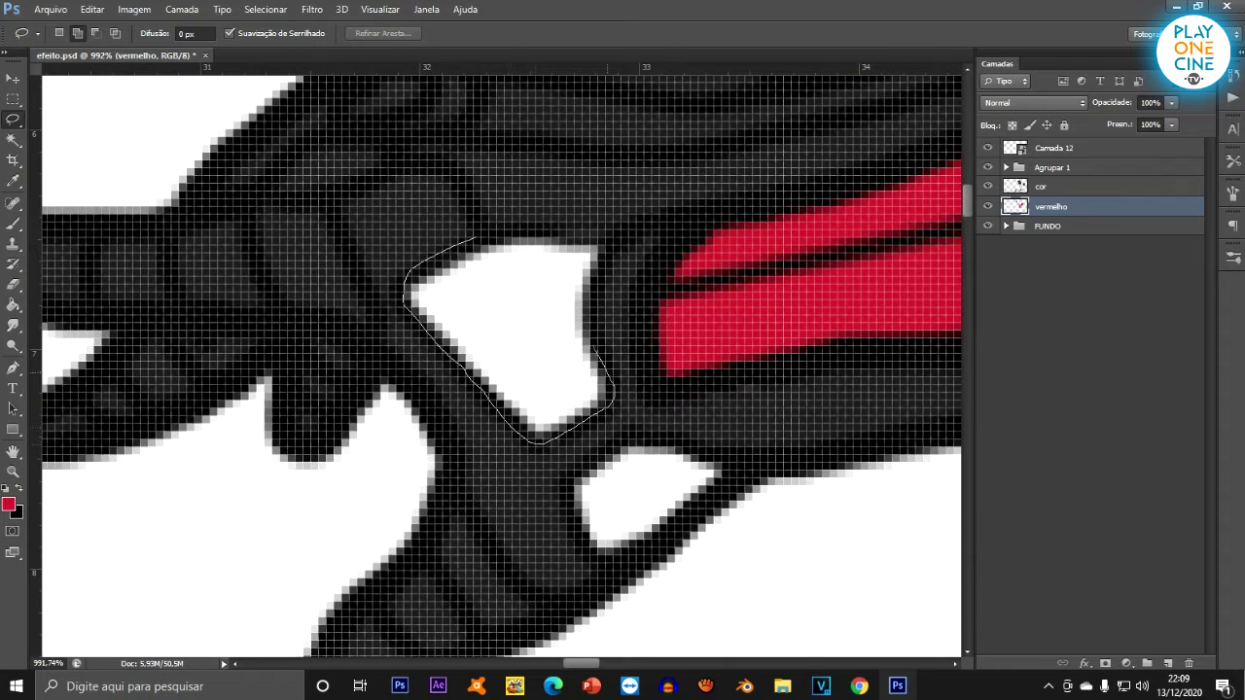
drag(408, 276, 405, 284)
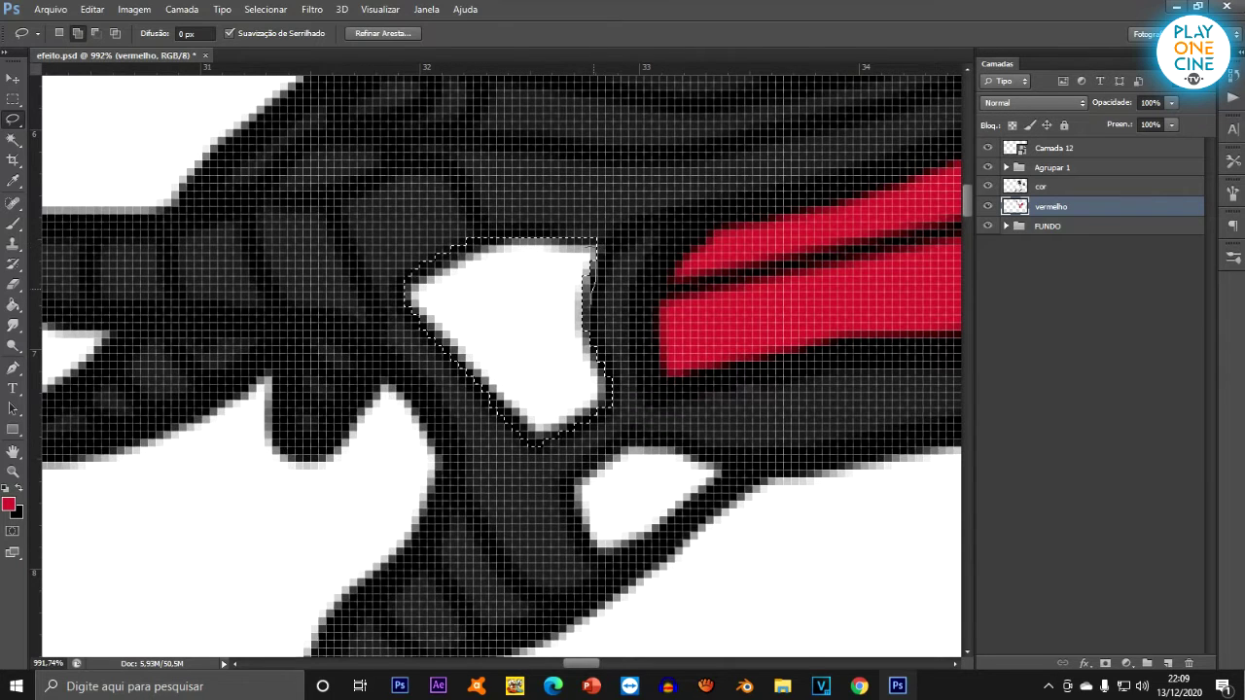
mouse_move(622, 440)
mouse_down()
mouse_move(566, 476)
mouse_move(595, 562)
mouse_up()
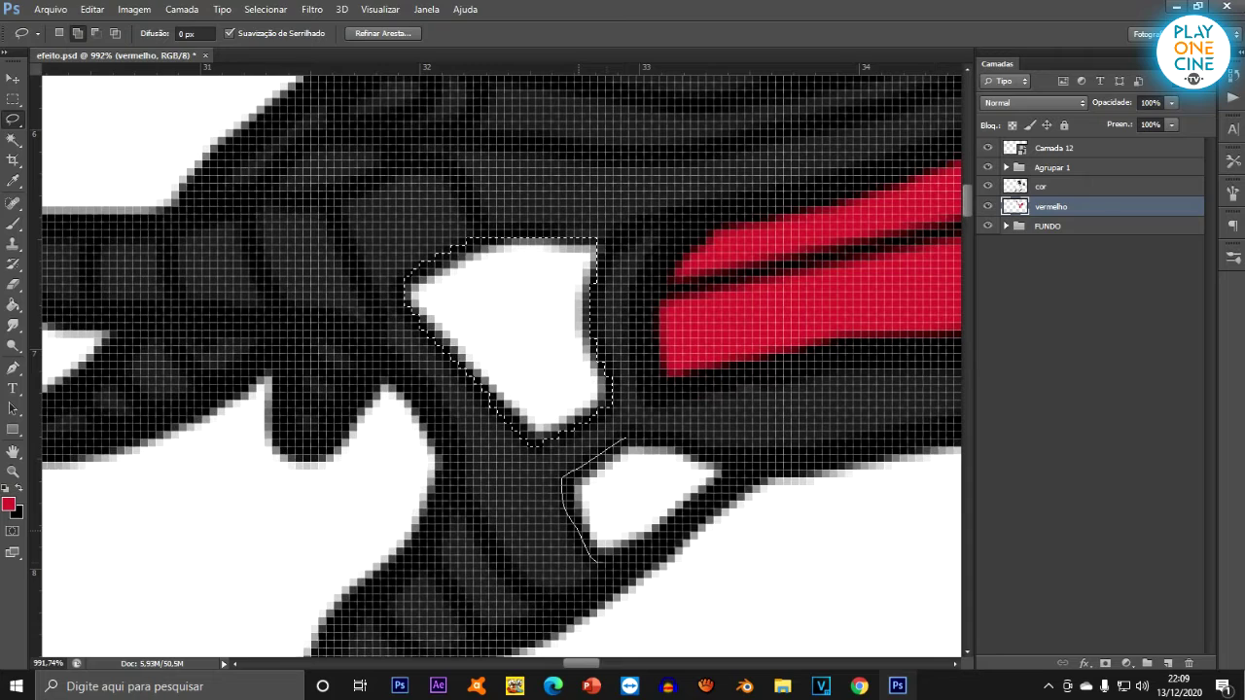
drag(725, 465, 721, 462)
scroll(346, 274, down, 6)
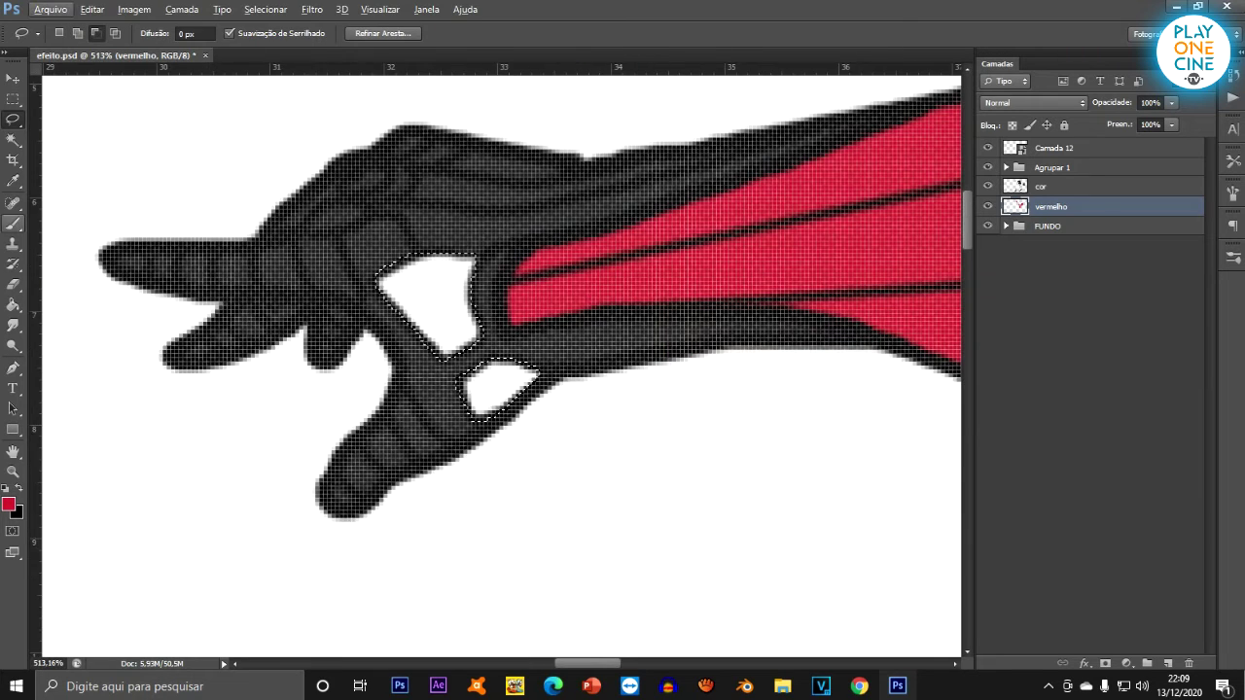
Paint the two selected areas of the outstretched hand with the palette red on the vermelho layer.
click(13, 223)
click(424, 300)
scroll(361, 269, down, 20)
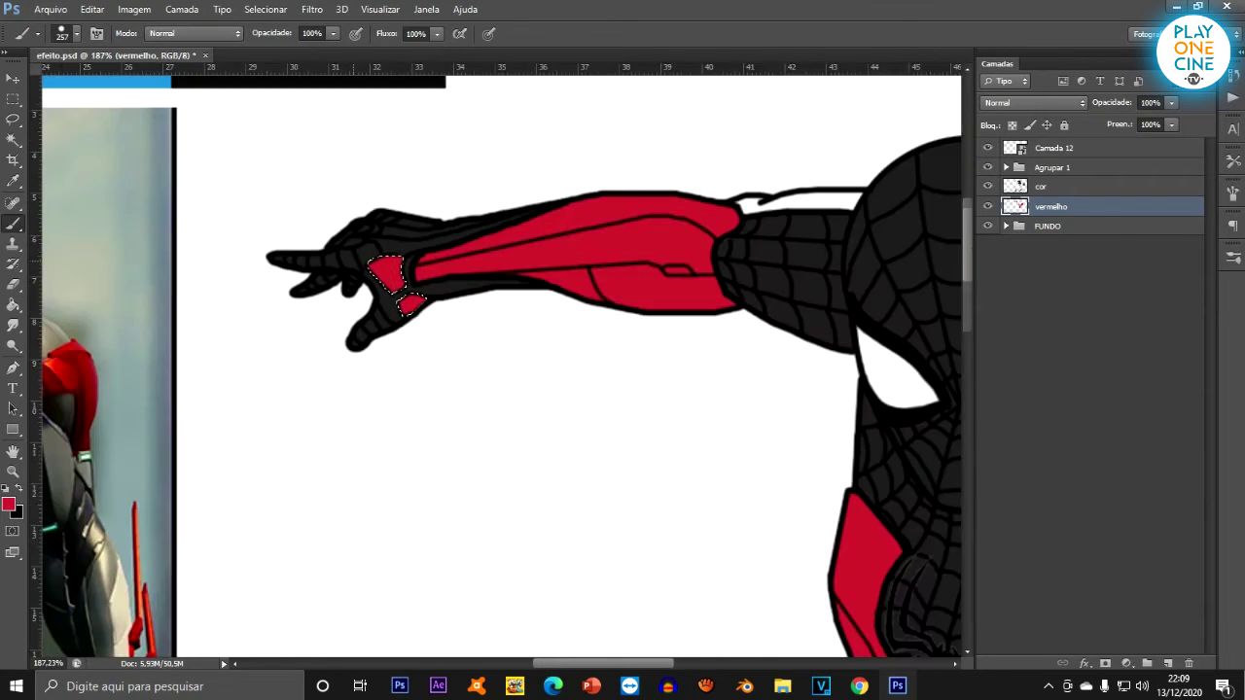
Try to outline the white lower-leg panel of the raised leg with the freehand Lasso, and clear the selection.
scroll(650, 627, up, 5)
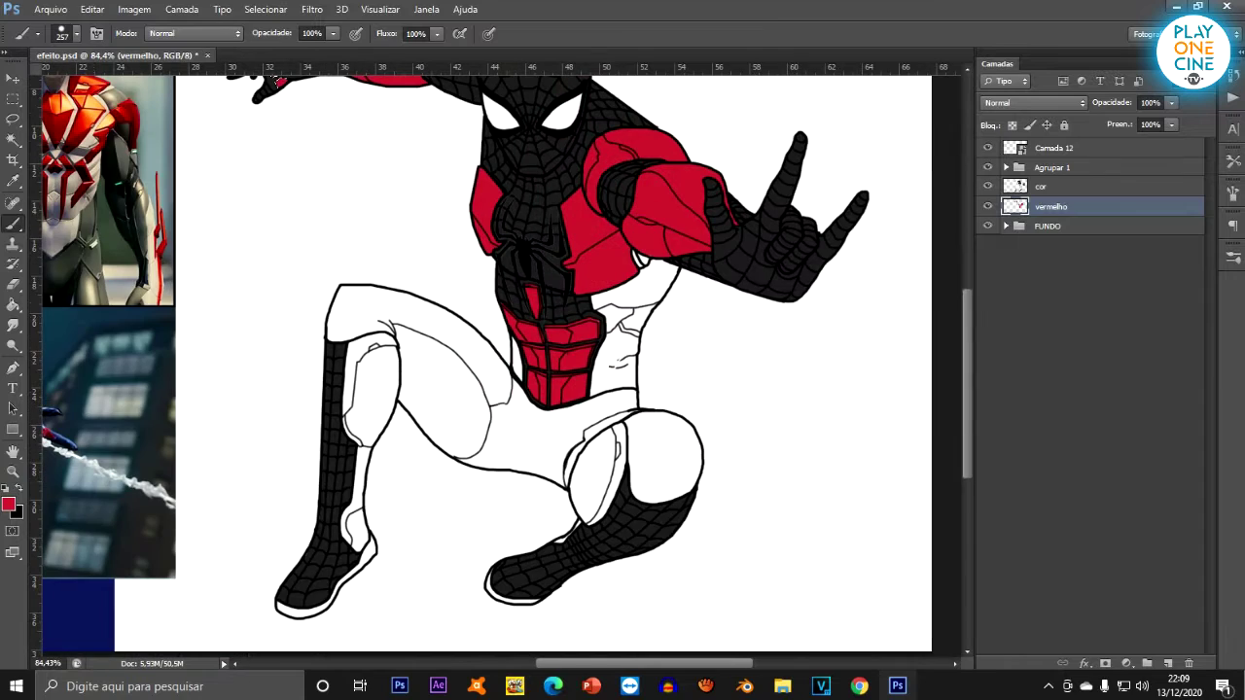
key(l)
scroll(484, 212, down, 2)
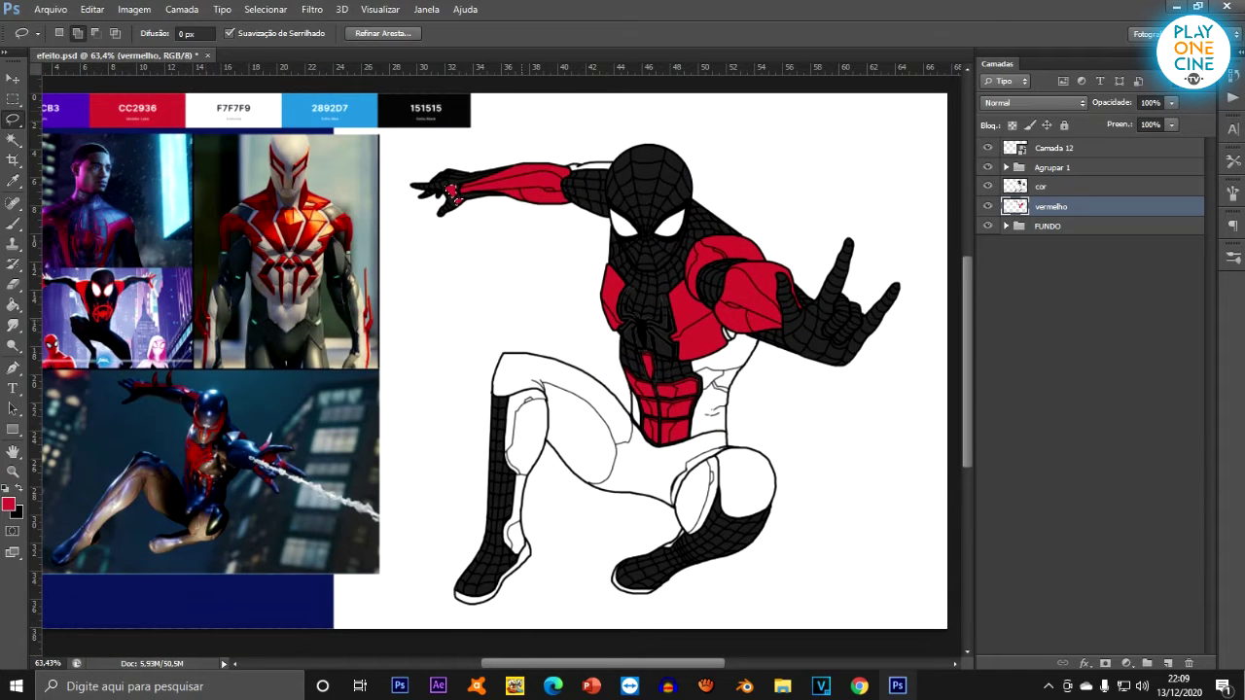
scroll(714, 425, up, 2)
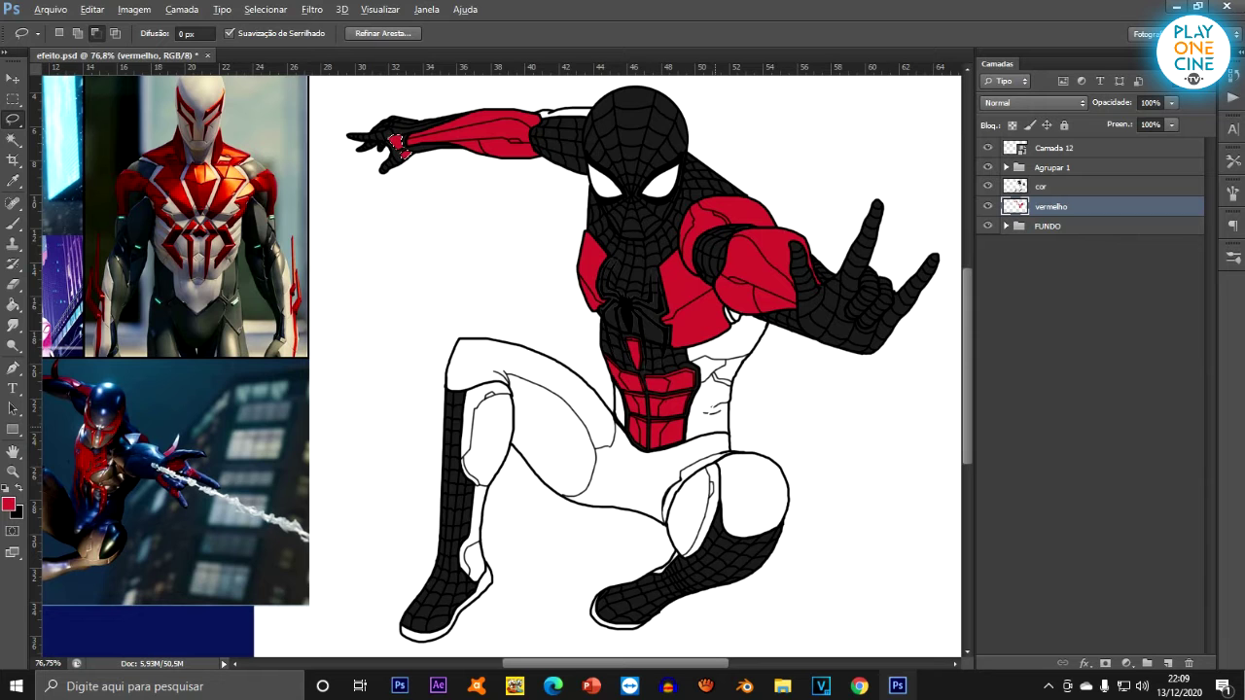
scroll(709, 447, down, 1)
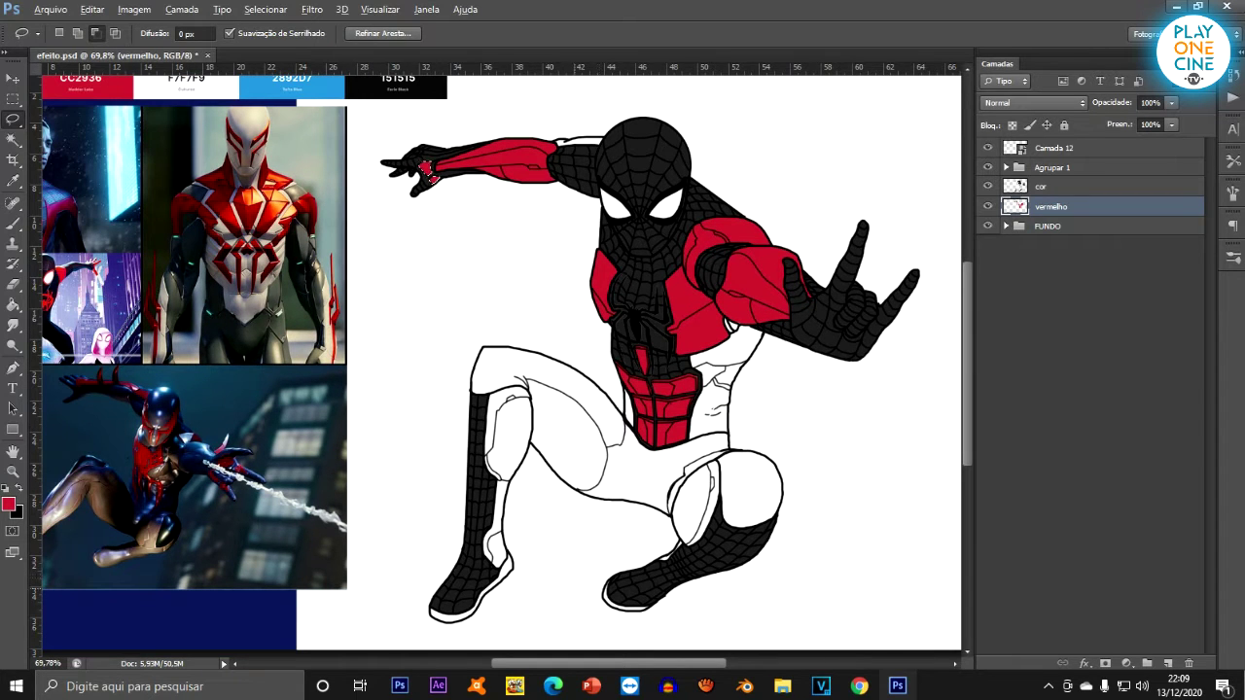
scroll(540, 391, up, 8)
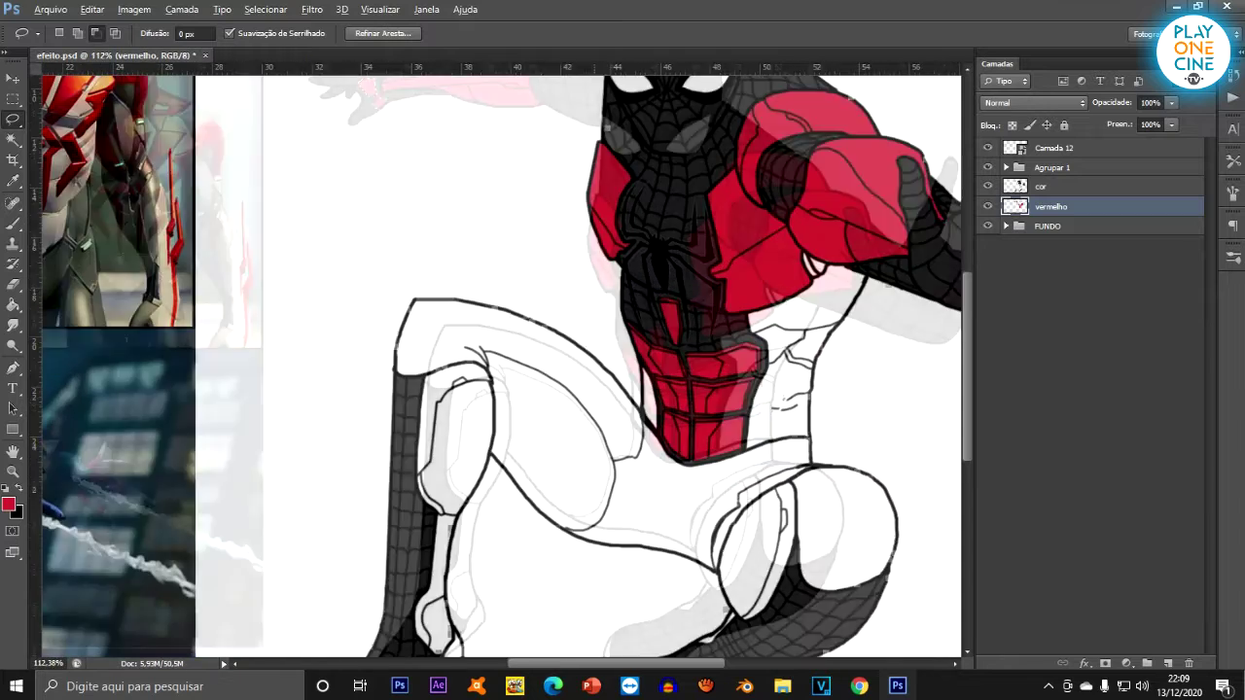
scroll(292, 277, down, 3)
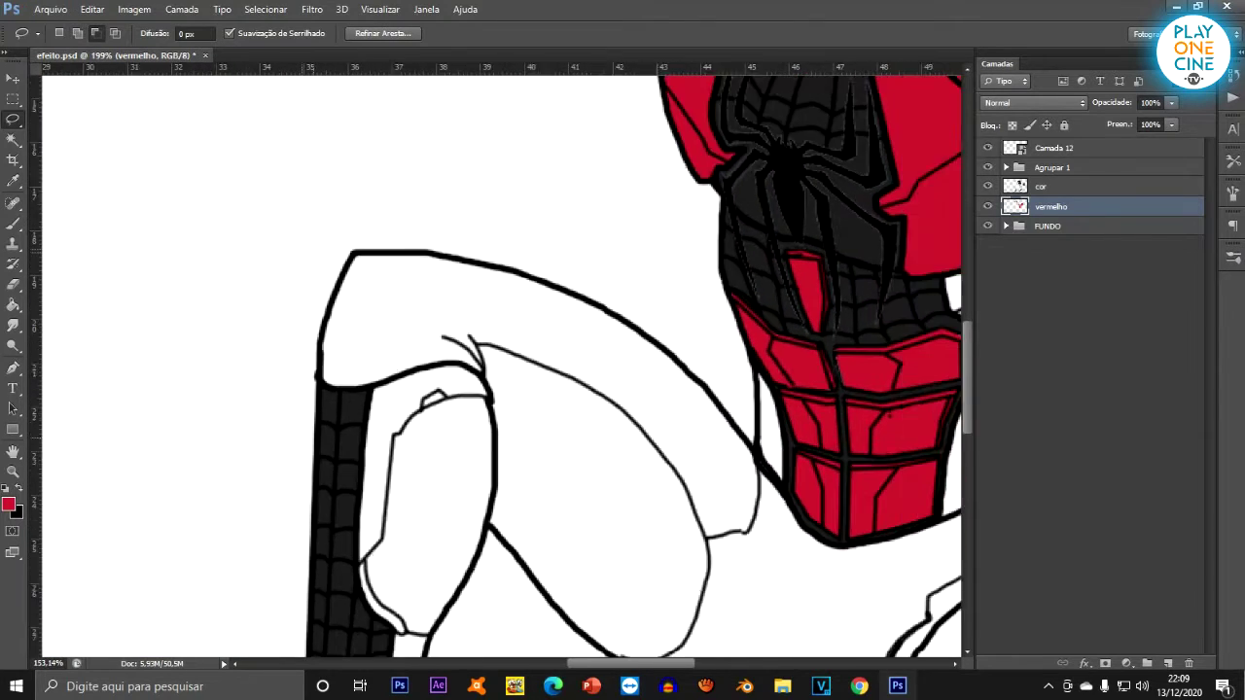
scroll(433, 428, up, 2)
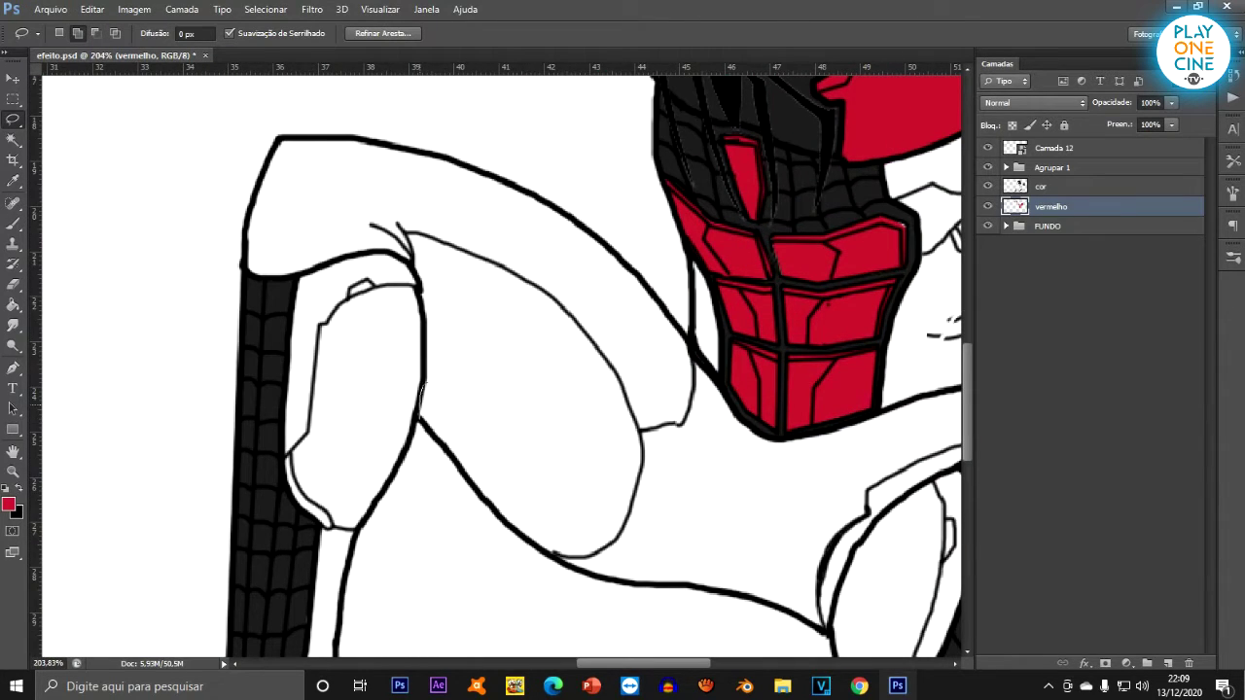
drag(442, 336, 657, 419)
key(ctrl+d)
Outline the white calf panel of the raised leg, from below the knee to its lower tip, with the Polygonal Lasso.
scroll(443, 259, down, 4)
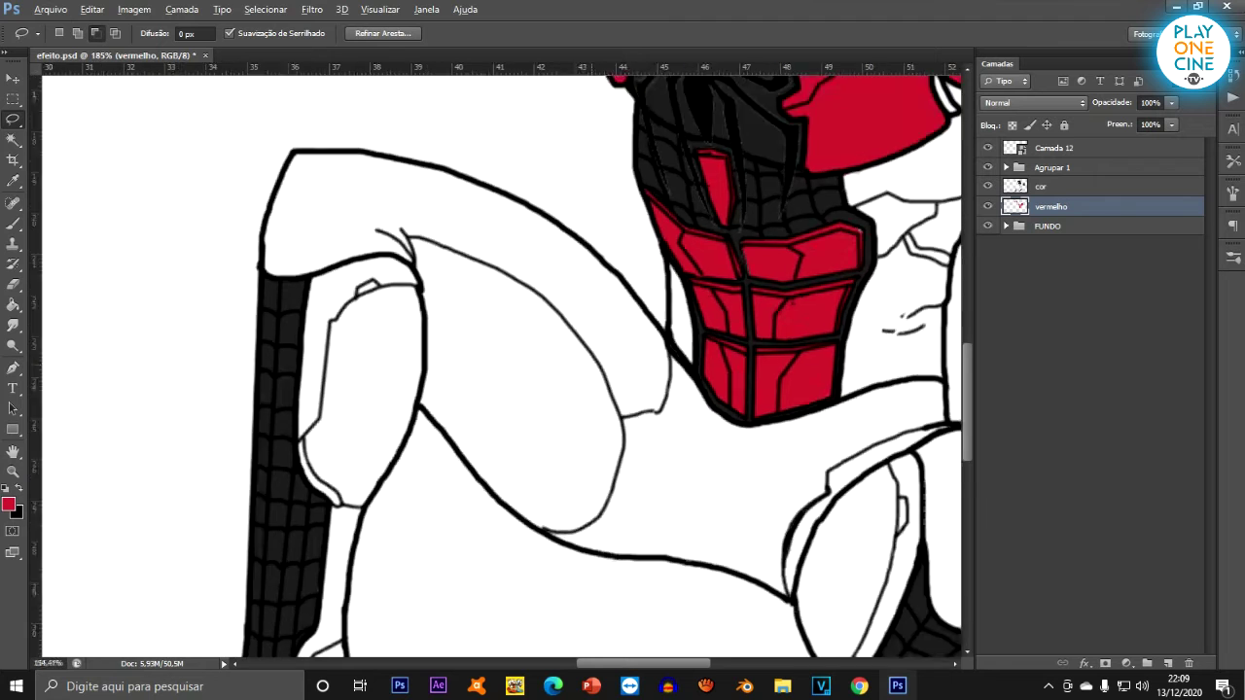
scroll(375, 320, up, 5)
right_click(13, 117)
click(105, 132)
click(322, 186)
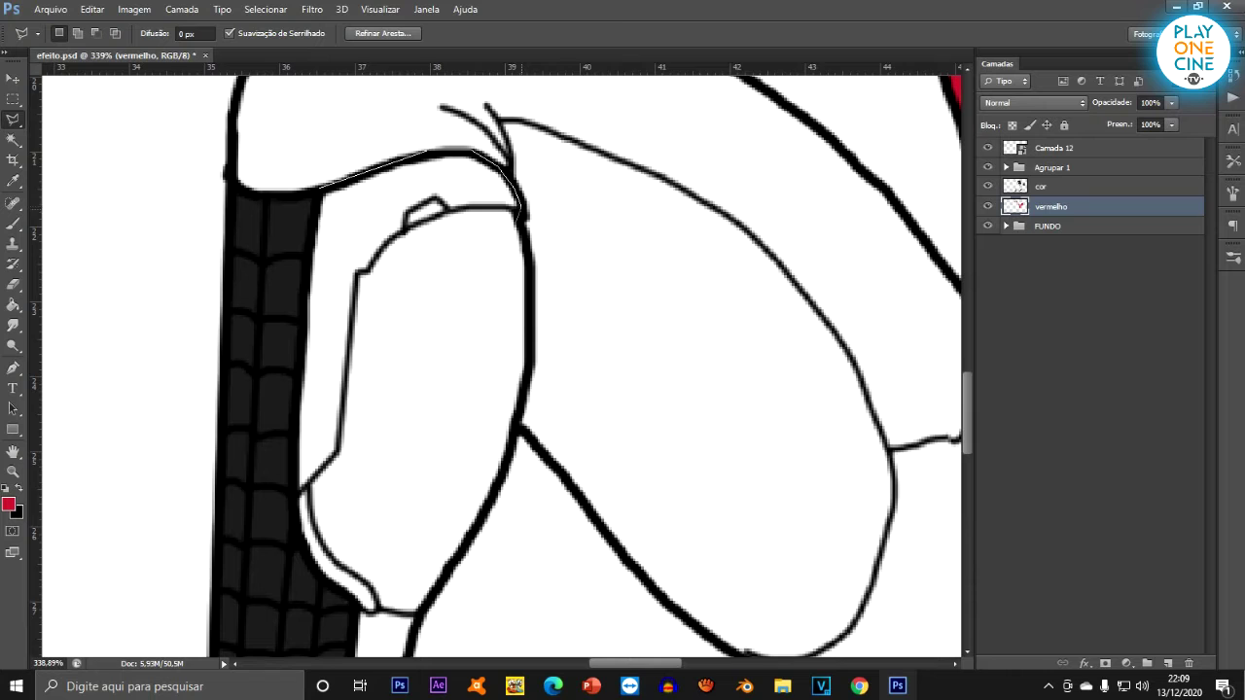
click(523, 403)
click(486, 515)
click(418, 616)
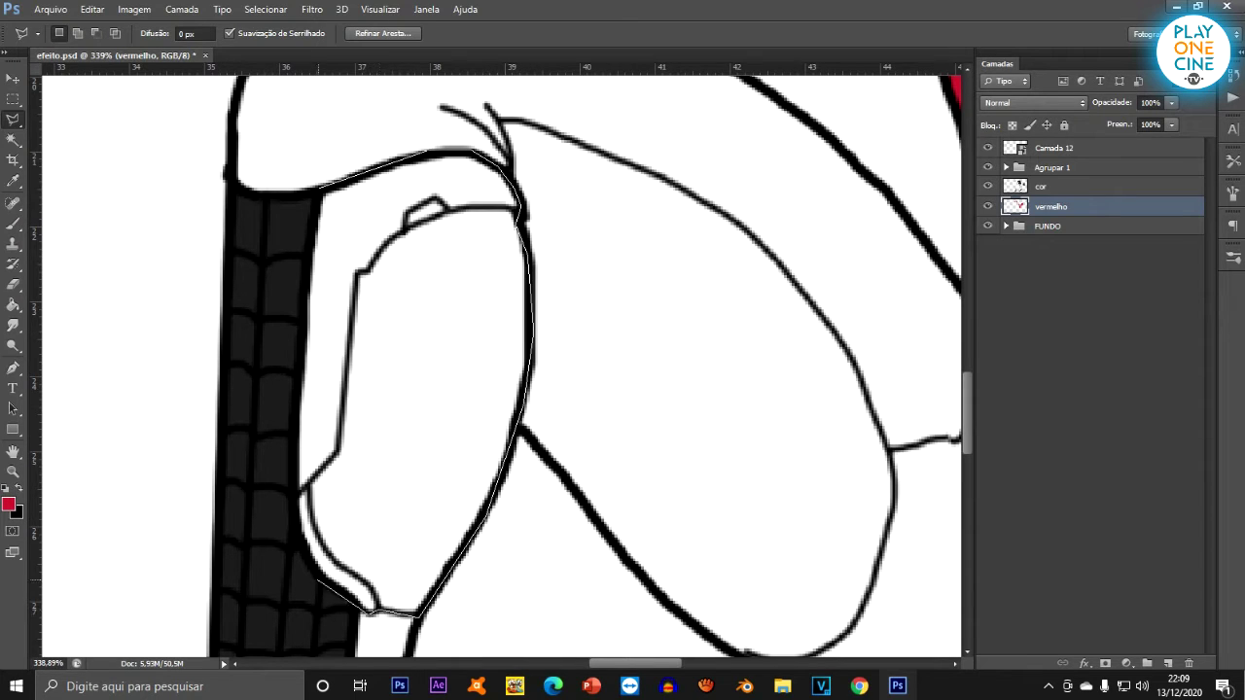
click(297, 524)
click(298, 406)
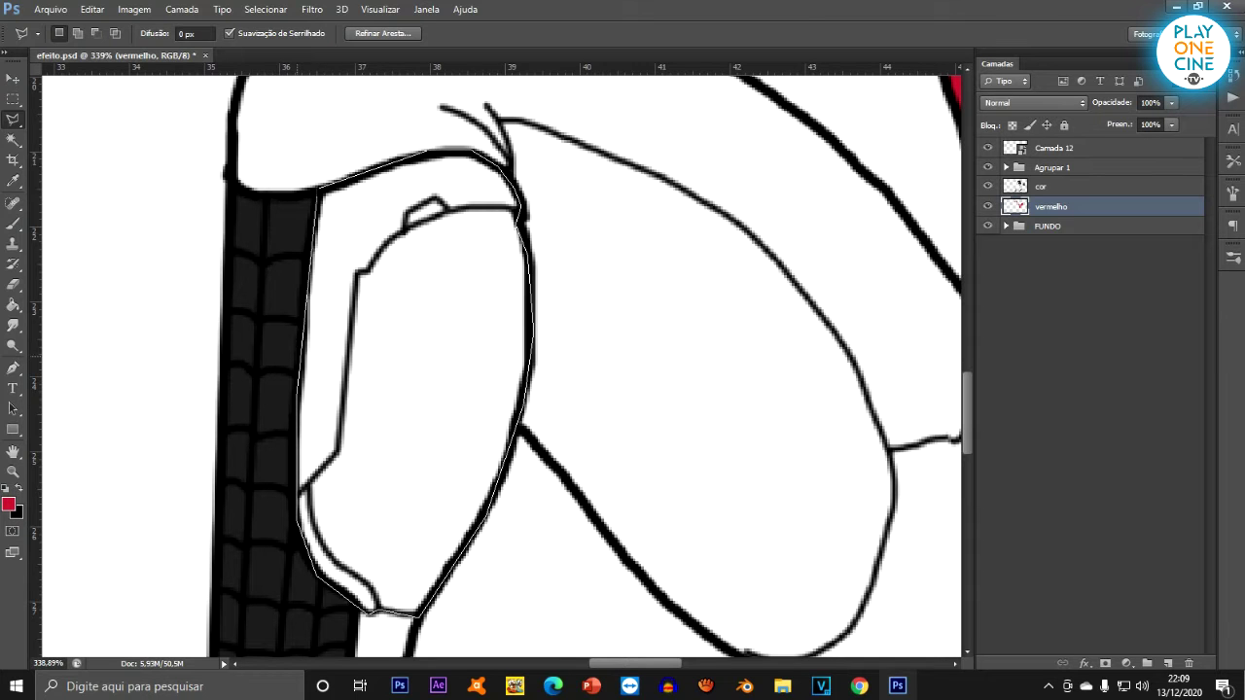
click(316, 194)
Add the white pointed panel beside the knee of the crouching leg to the selection with the Polygonal Lasso.
scroll(351, 184, down, 8)
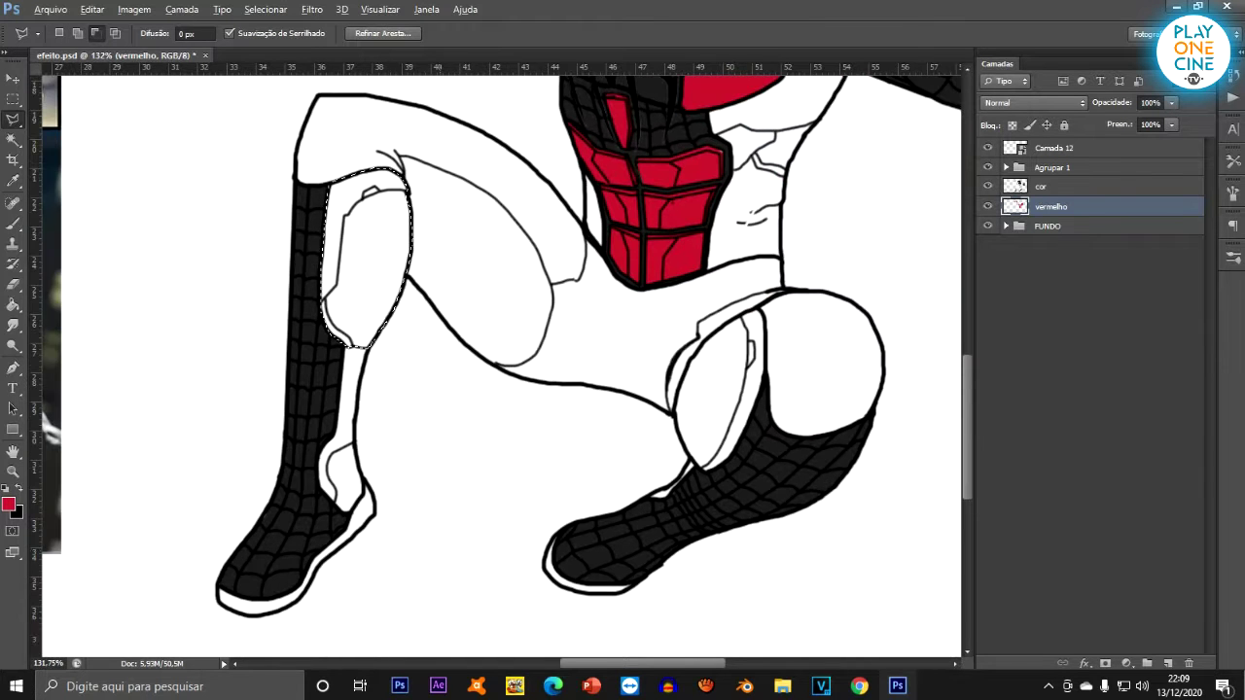
scroll(646, 503, up, 3)
scroll(809, 333, up, 3)
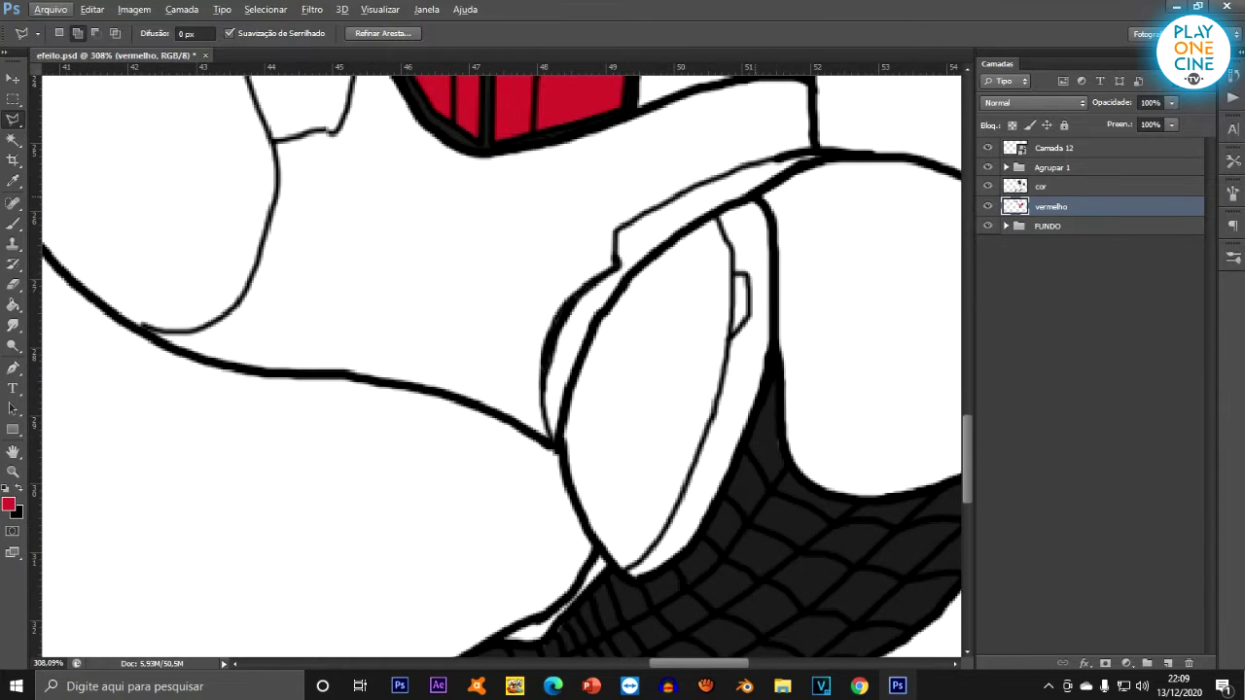
click(772, 272)
click(773, 365)
click(724, 483)
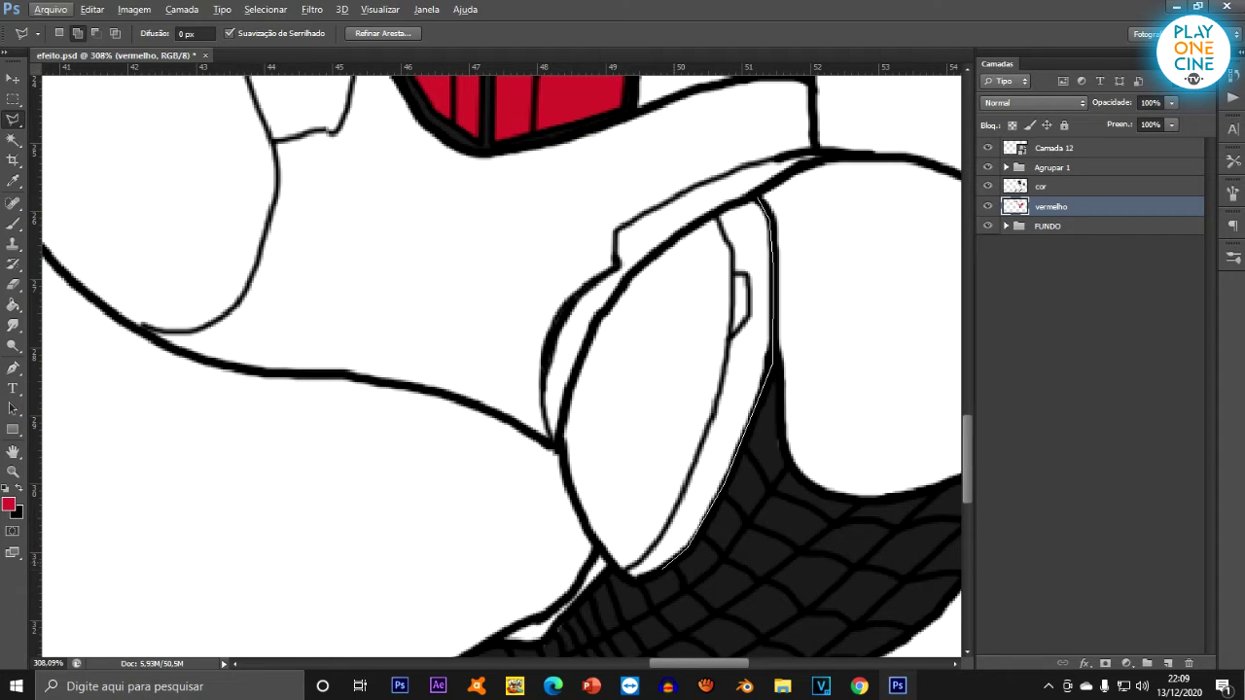
click(590, 547)
click(569, 504)
click(572, 384)
click(601, 310)
click(642, 261)
click(721, 210)
Add the white sole strip around the toe of the crouching leg's foot to the selection.
scroll(722, 210, down, 5)
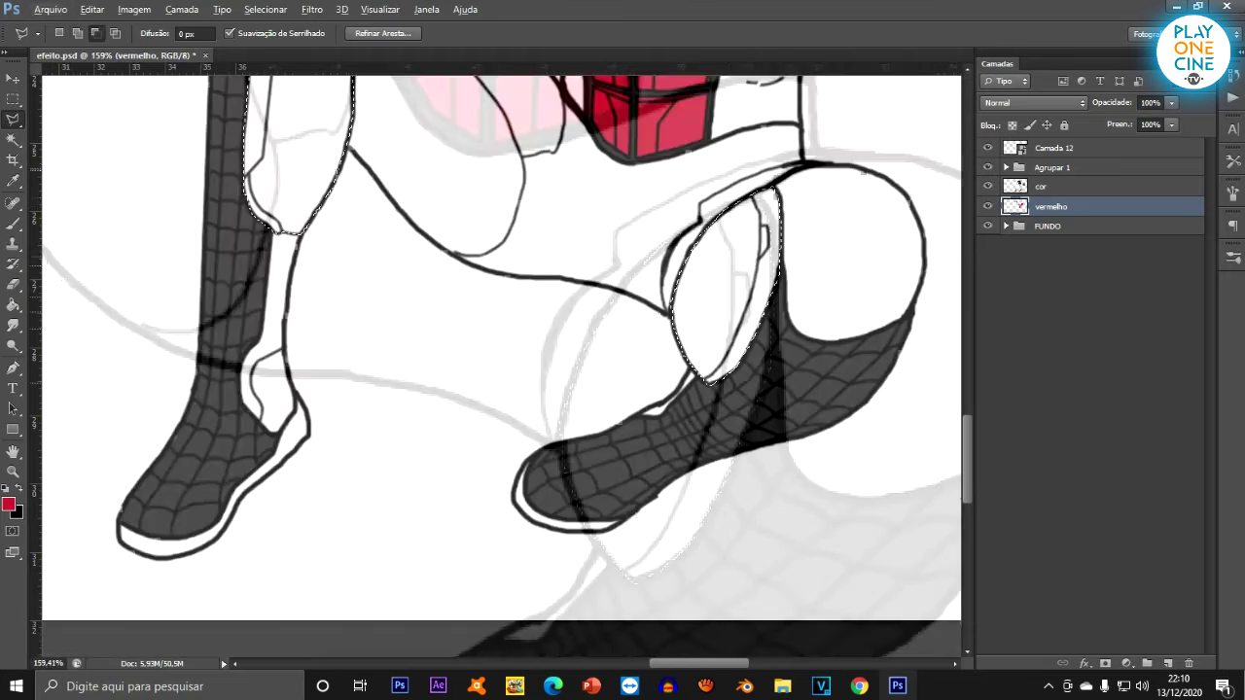
scroll(689, 358, up, 4)
scroll(557, 386, up, 2)
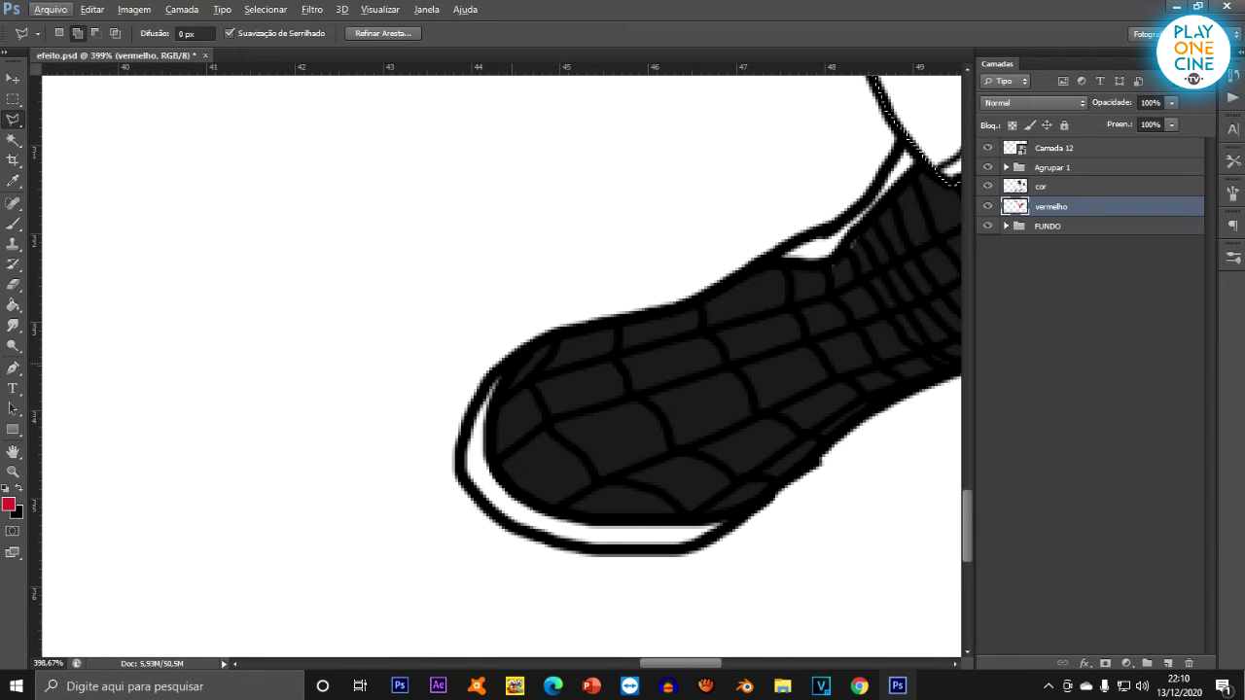
click(488, 421)
click(556, 508)
click(619, 523)
click(741, 513)
click(703, 544)
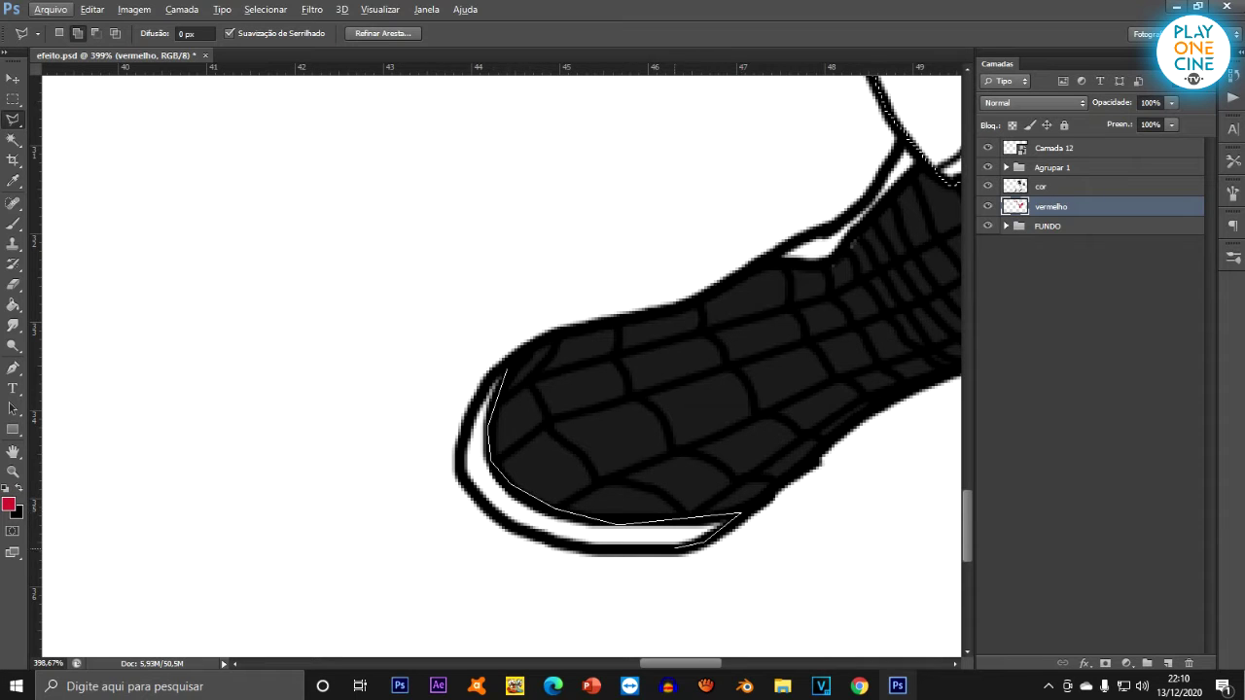
click(566, 546)
click(459, 476)
click(460, 444)
click(506, 370)
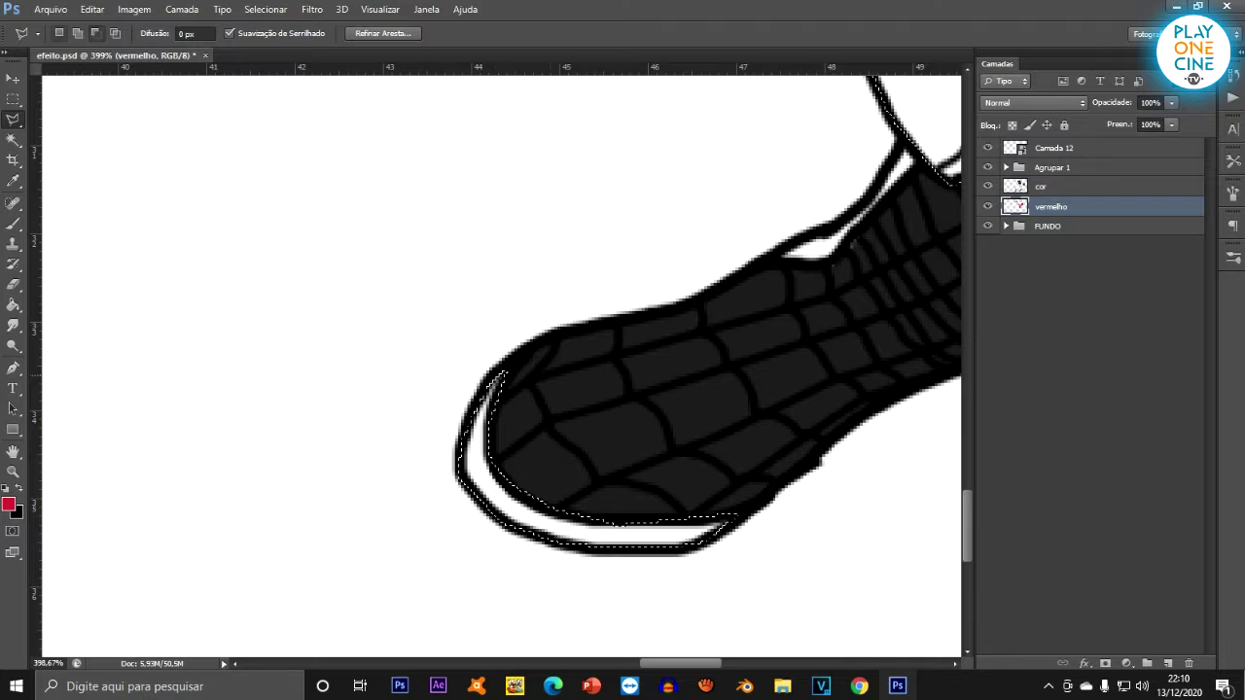
Add the white sole strip of the raised leg's foot, from toe to heel, to the selection.
scroll(955, 367, down, 5)
scroll(387, 277, up, 4)
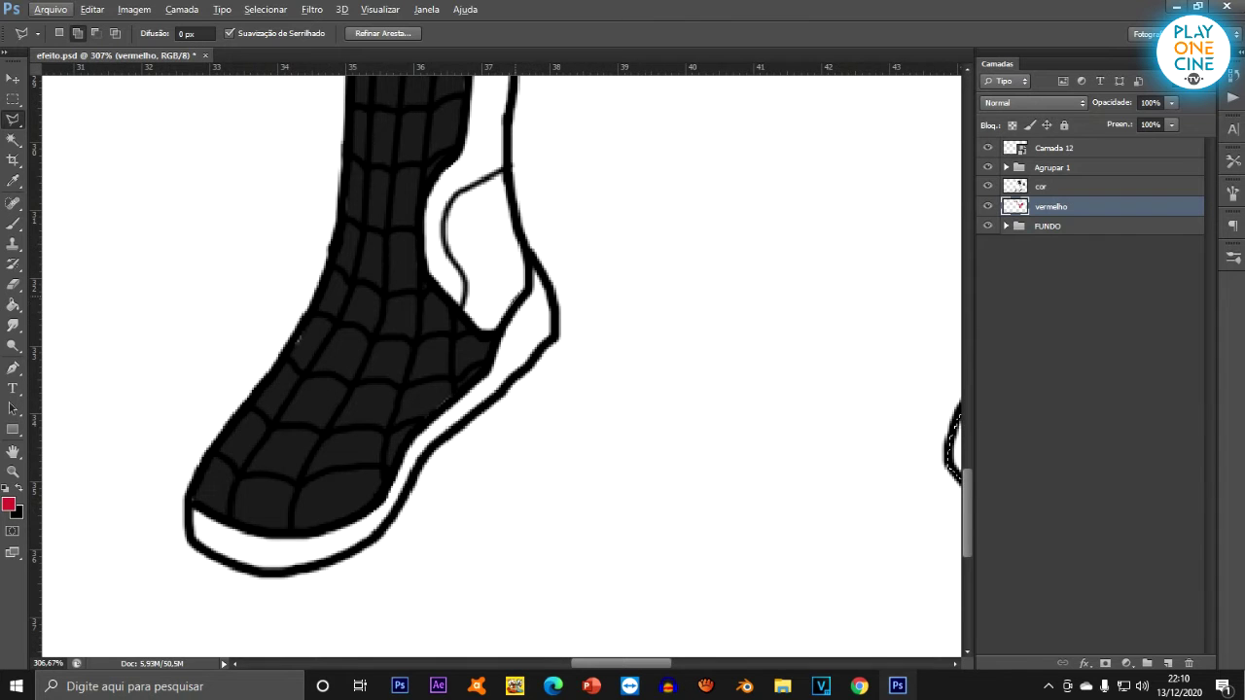
click(484, 373)
click(373, 504)
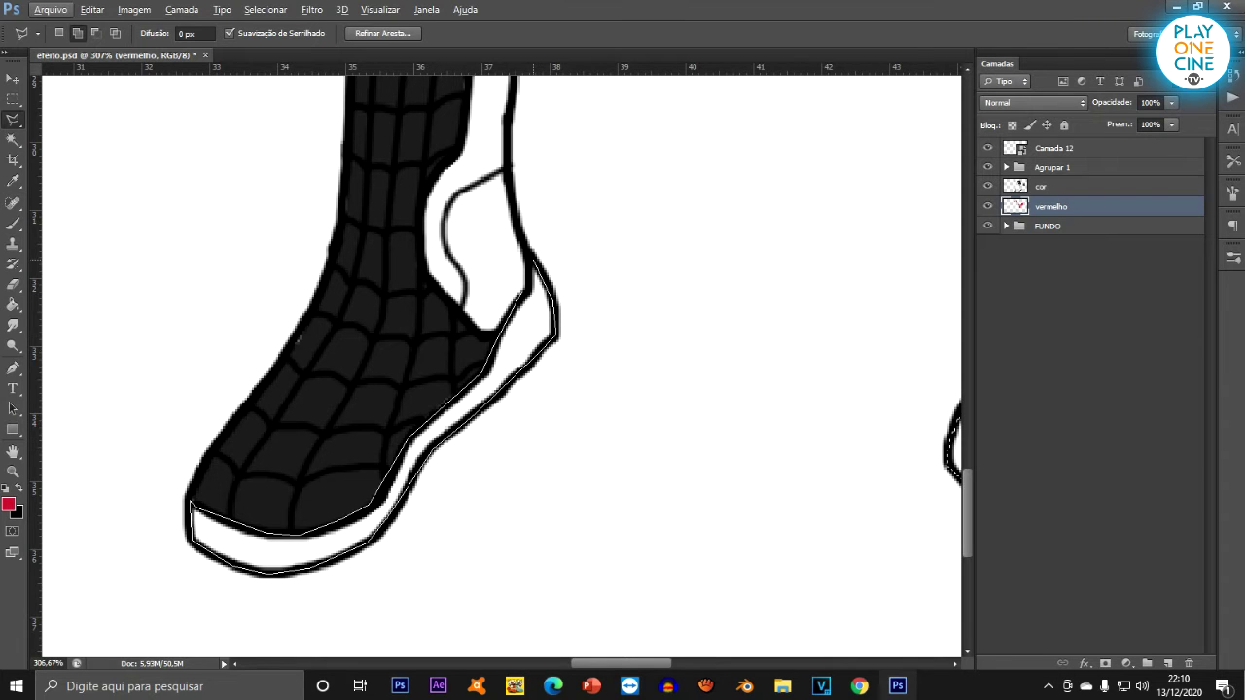
scroll(386, 392, down, 1)
scroll(413, 398, up, 5)
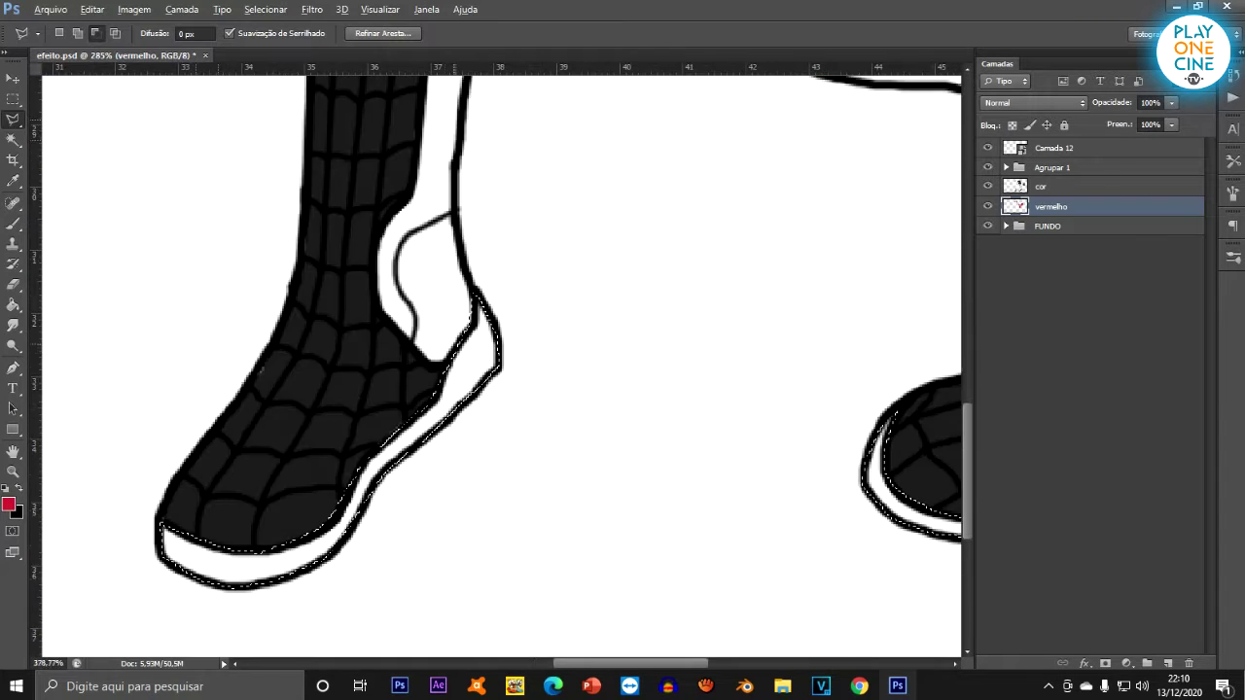
click(497, 190)
double_click(442, 202)
Paint the selected leg panels and foot soles with the palette red on the vermelho layer, and clear the selection.
scroll(374, 379, down, 7)
scroll(283, 338, up, 2)
key(b)
mouse_move(681, 379)
mouse_down()
mouse_move(506, 487)
mouse_move(379, 292)
mouse_move(282, 515)
mouse_up()
scroll(741, 591, down, 3)
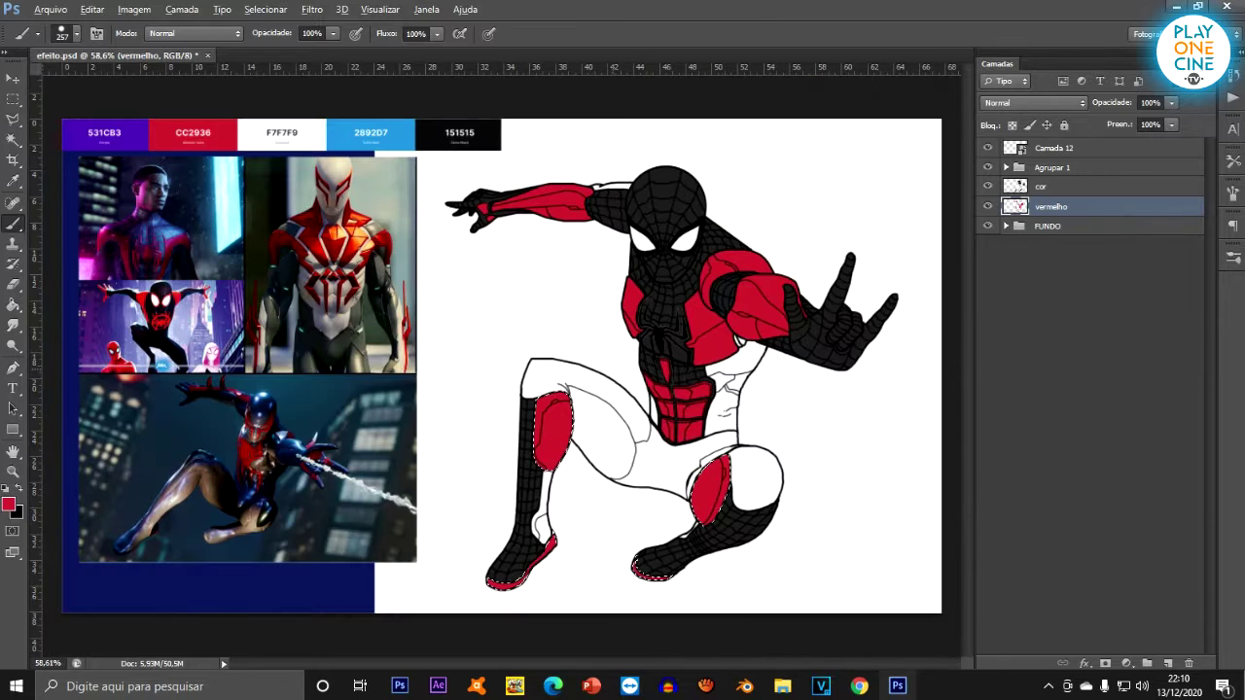
key(m)
key(ctrl+d)
Switch from the Polygonal Lasso to the freehand Lasso.
scroll(836, 483, up, 3)
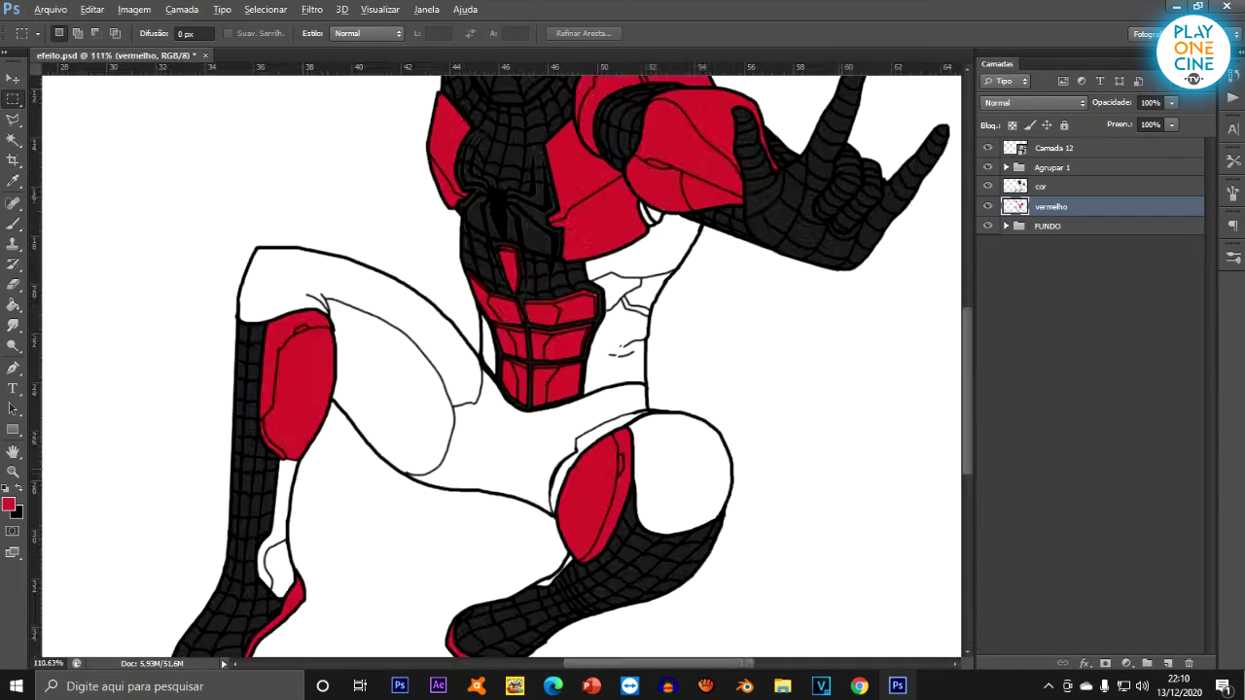
scroll(545, 467, down, 2)
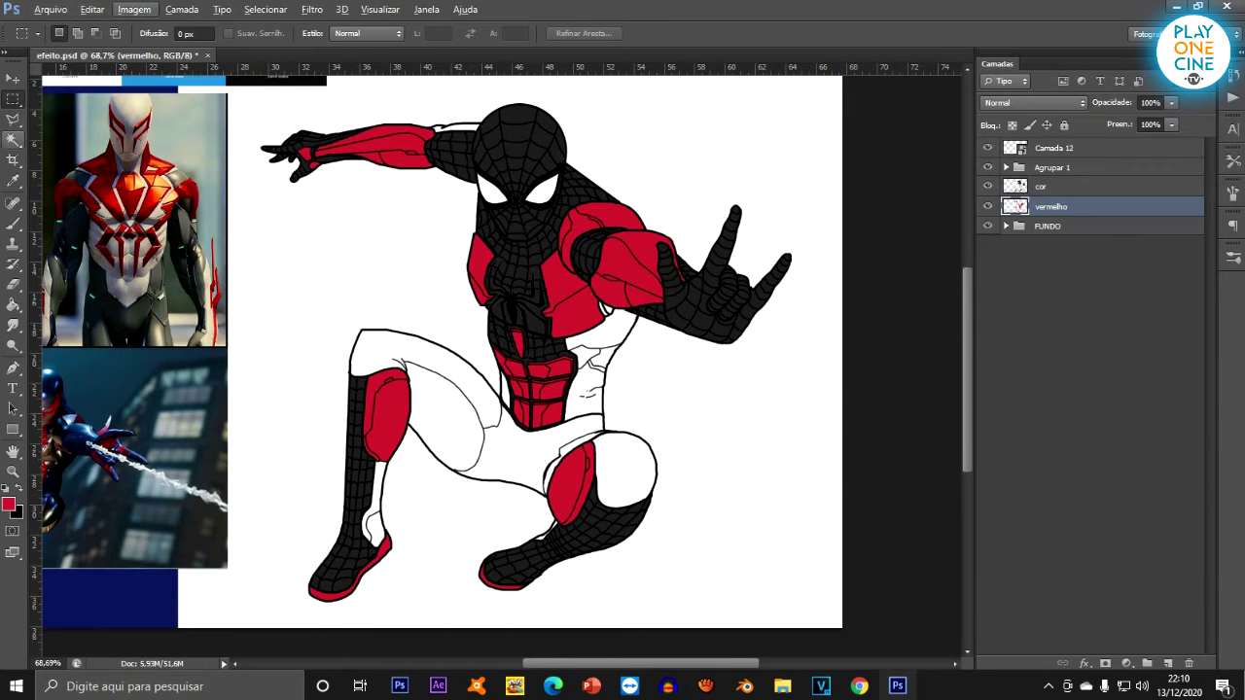
click(12, 117)
right_click(12, 118)
click(77, 117)
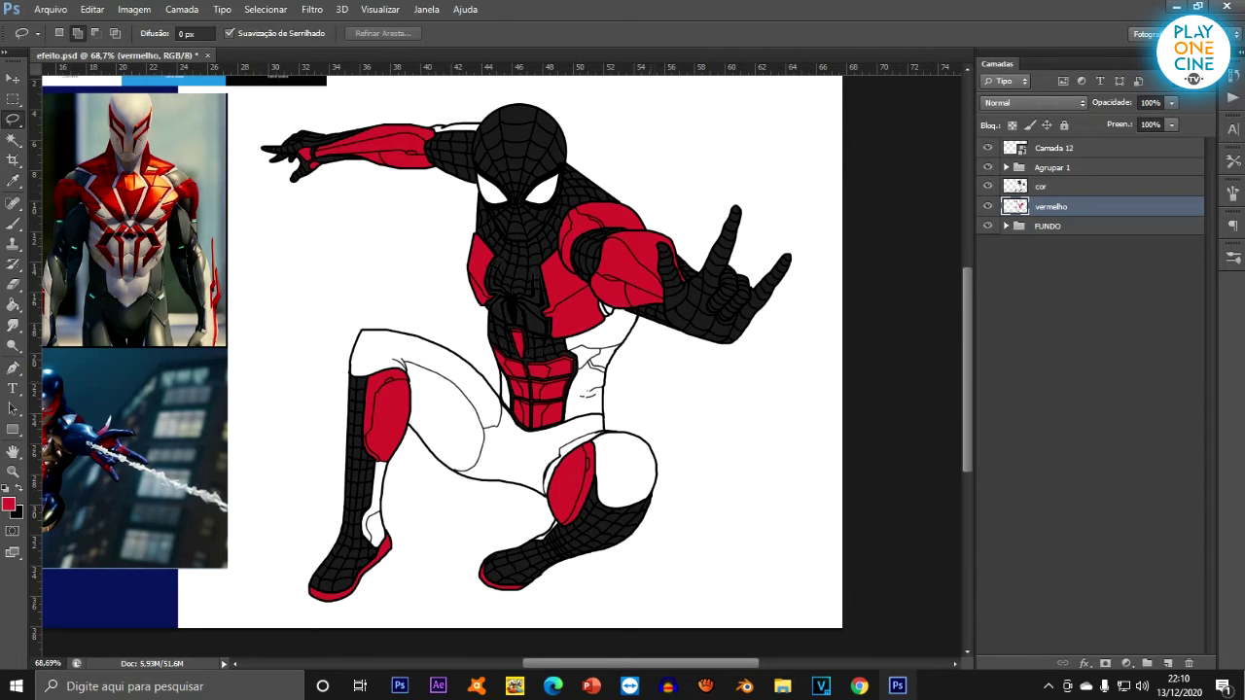
Examine the remaining white areas of the torso and legs and compare them with the reference images.
scroll(514, 431, down, 1)
scroll(513, 424, up, 6)
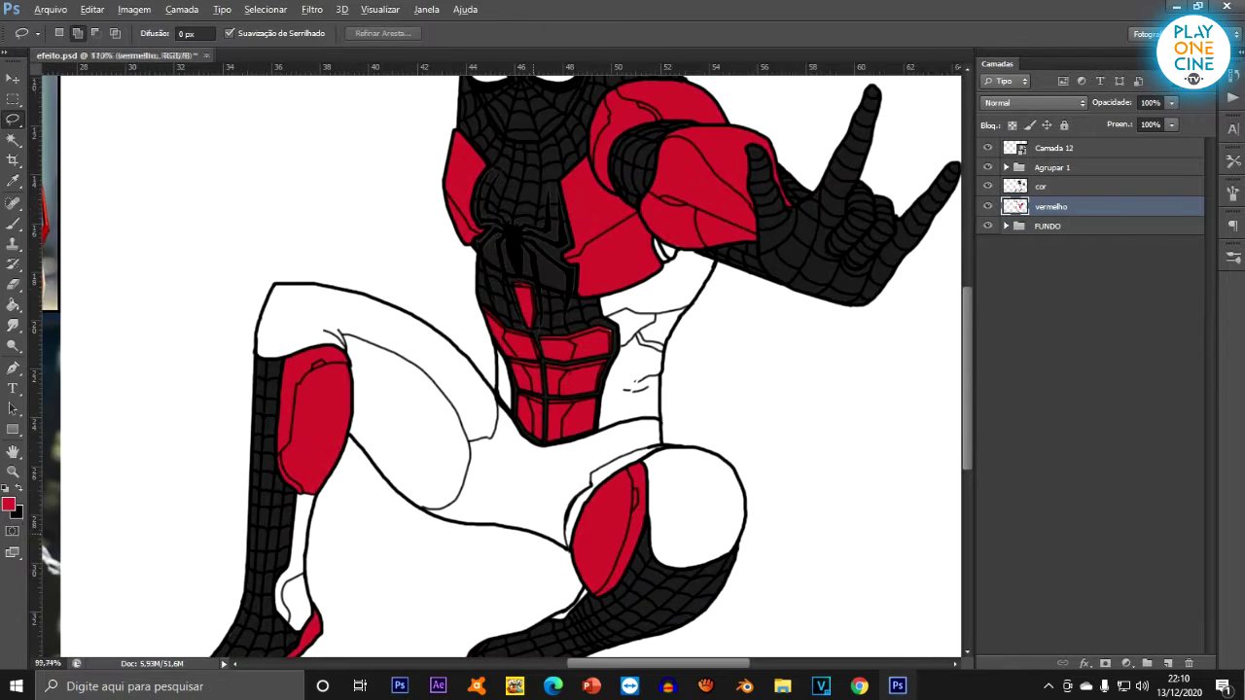
scroll(534, 535, down, 4)
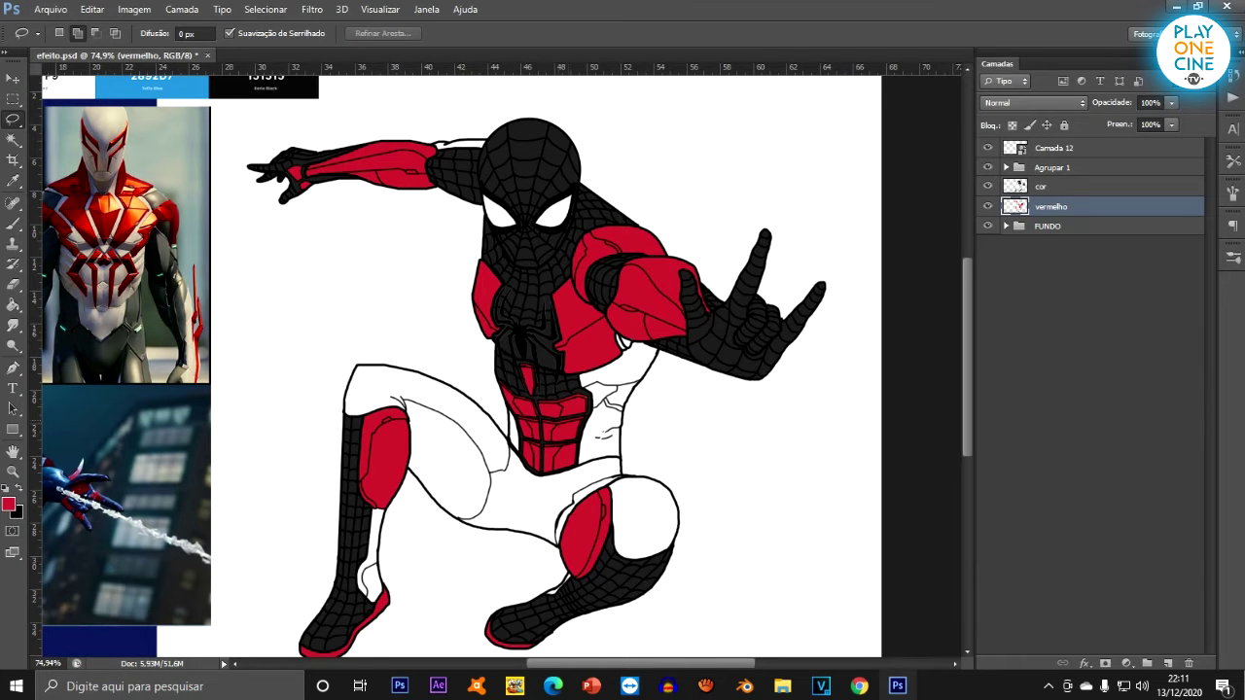
scroll(515, 117, up, 3)
scroll(516, 214, down, 3)
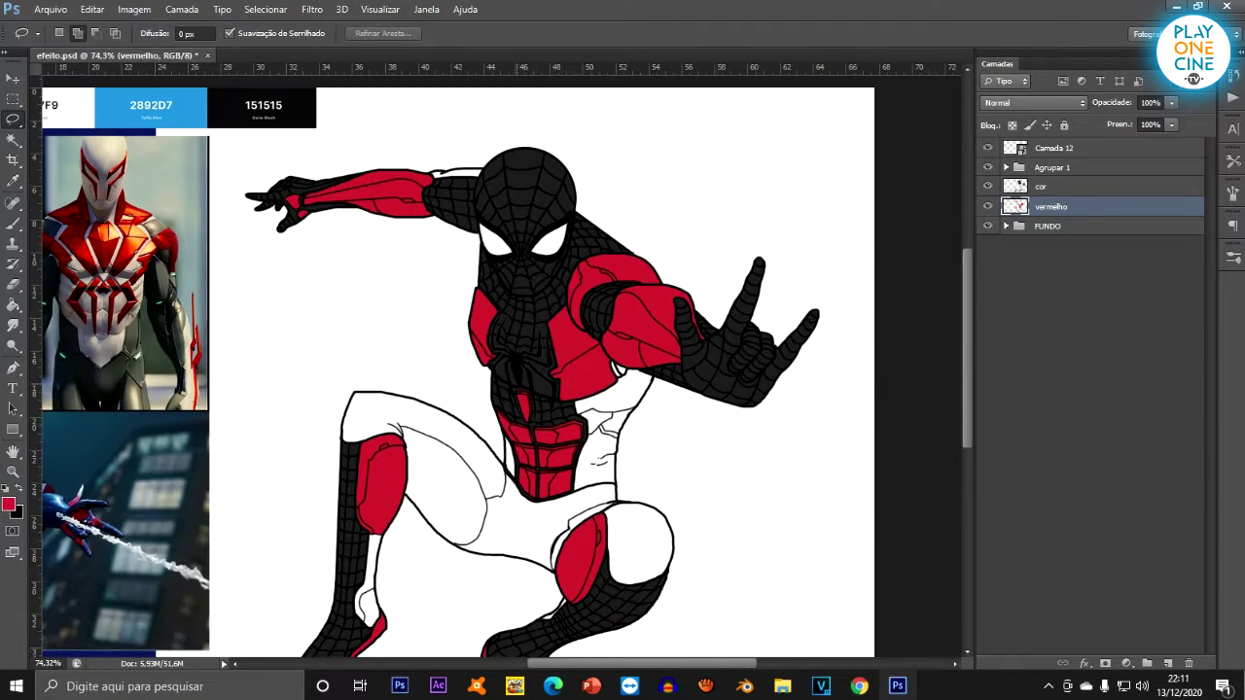
scroll(554, 594, up, 4)
scroll(632, 399, down, 4)
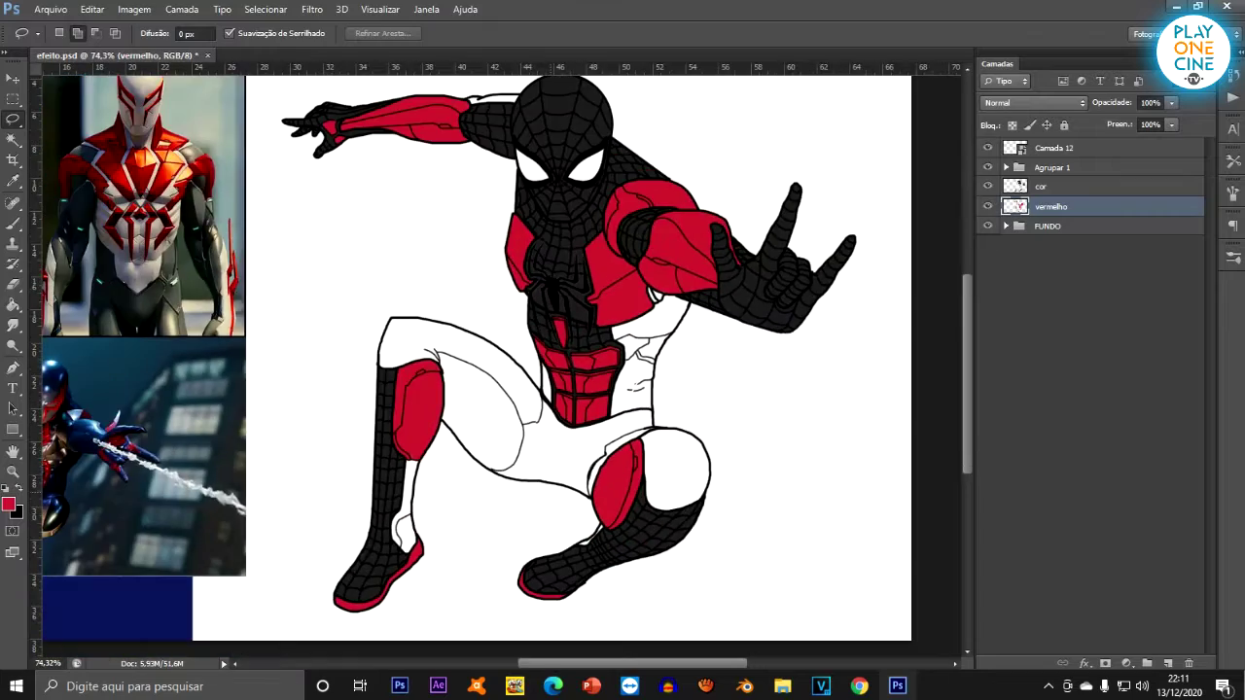
scroll(491, 535, up, 3)
scroll(370, 573, down, 2)
scroll(369, 574, up, 2)
scroll(370, 573, down, 2)
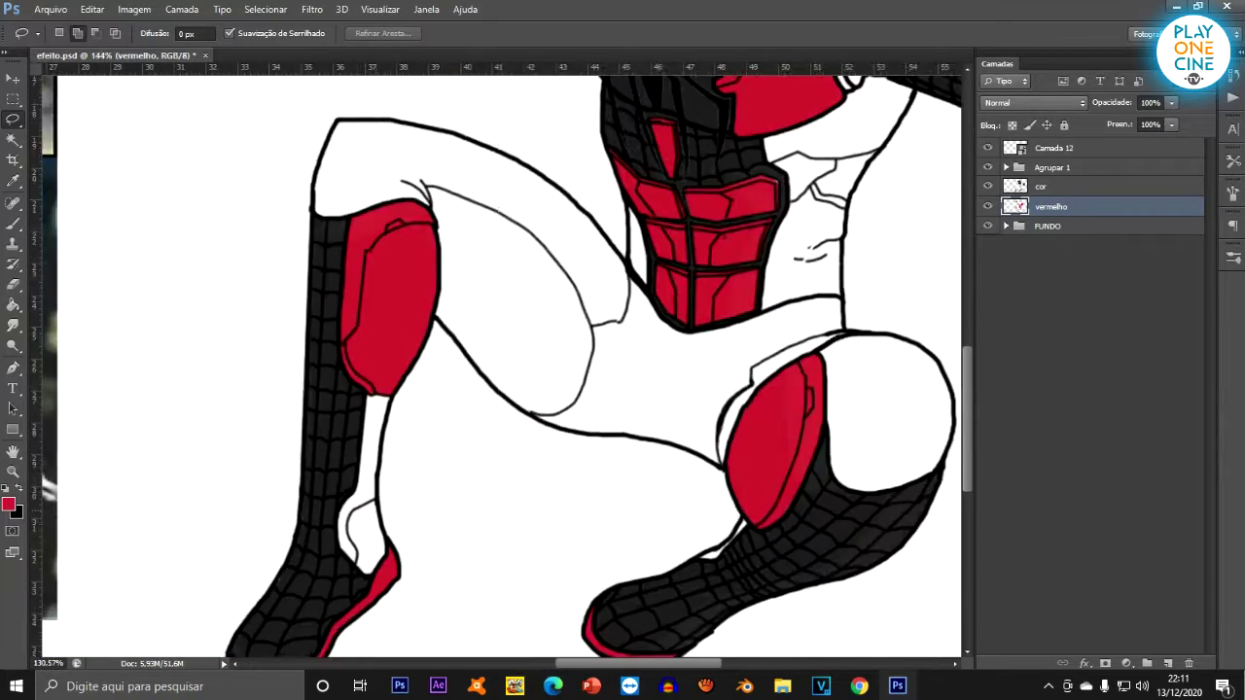
scroll(540, 394, down, 2)
scroll(630, 323, up, 2)
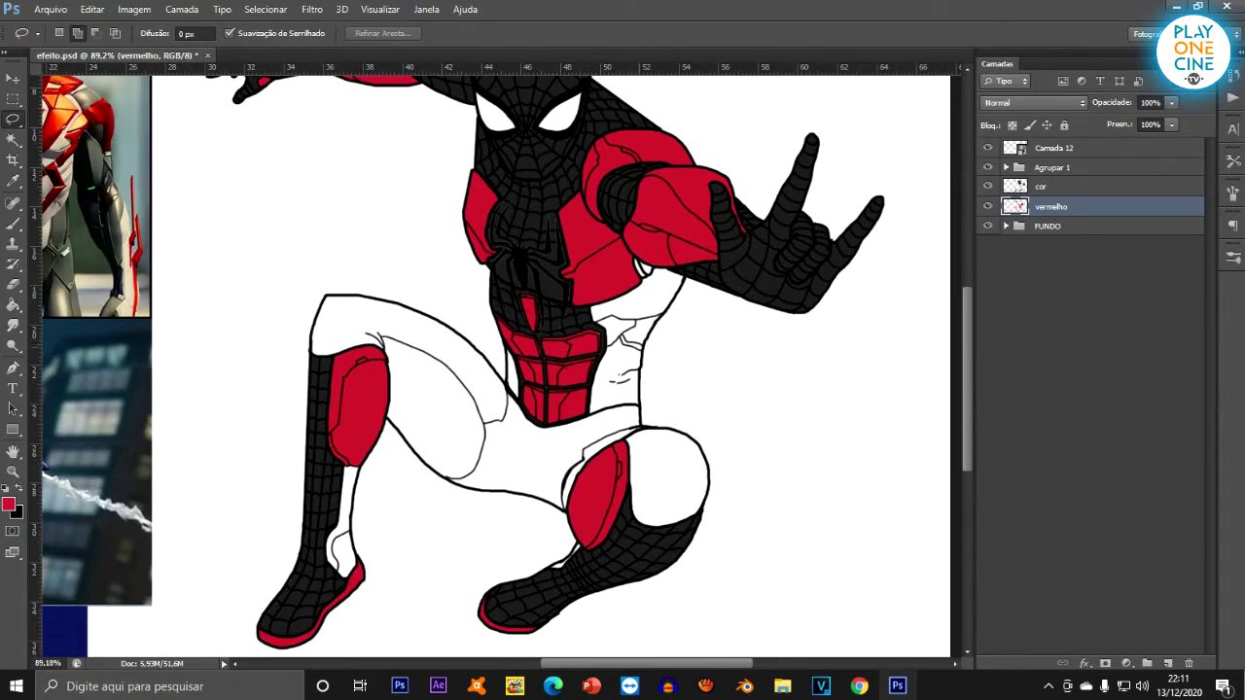
Create a new empty layer directly above the FUNDO group.
click(1089, 262)
click(1089, 225)
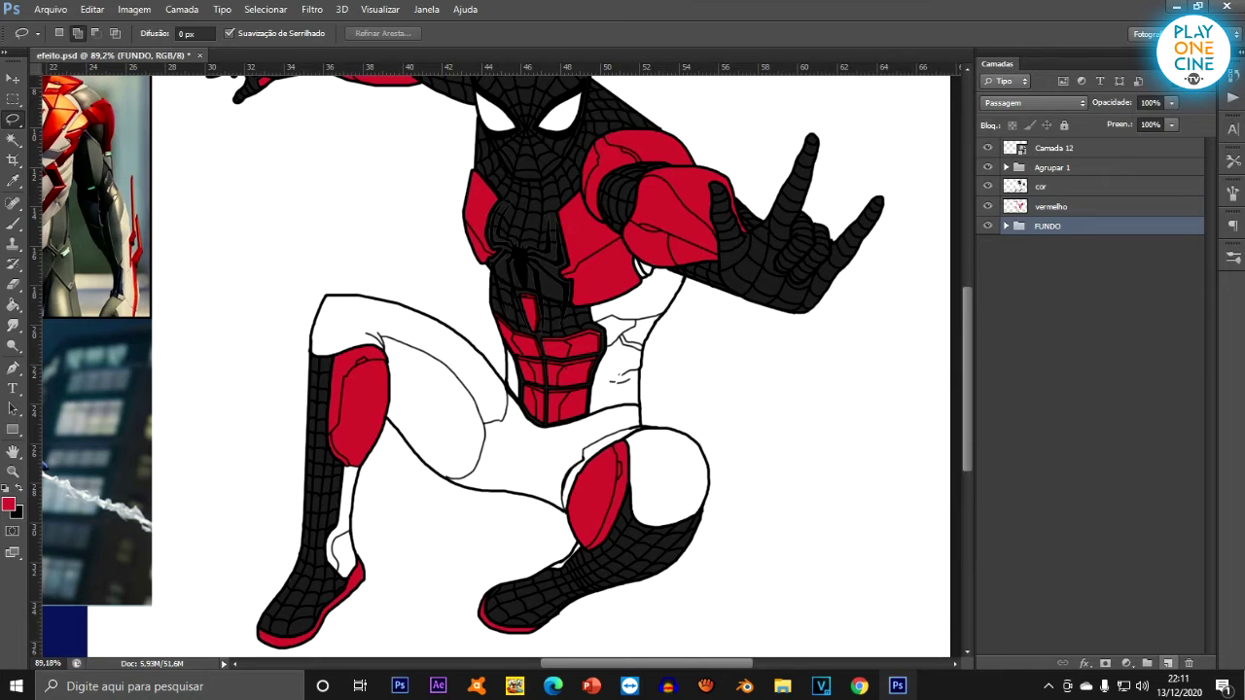
click(1167, 662)
Outline the upper white side of the torso, between the red chest and the abdominal panels, with the freehand Lasso.
scroll(641, 300, up, 10)
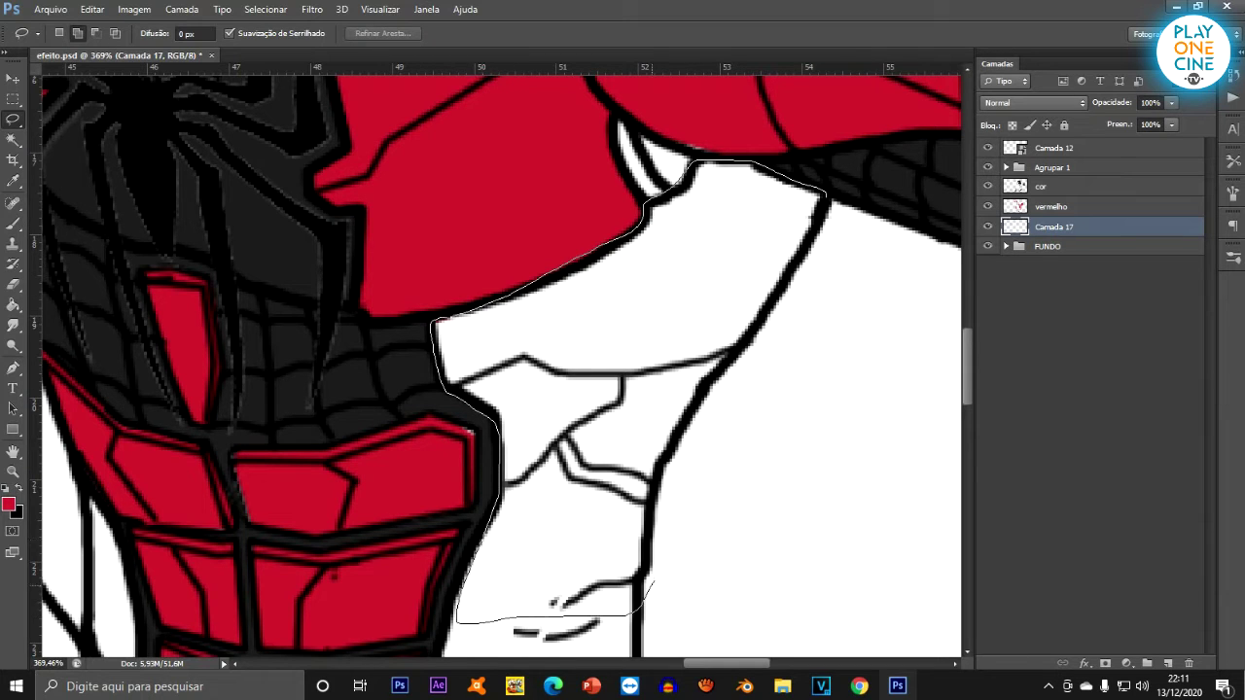
drag(751, 330, 779, 288)
scroll(804, 270, down, 4)
Extend the selection down the white side of the torso past the waistline to the top of the crouching leg.
scroll(804, 270, up, 4)
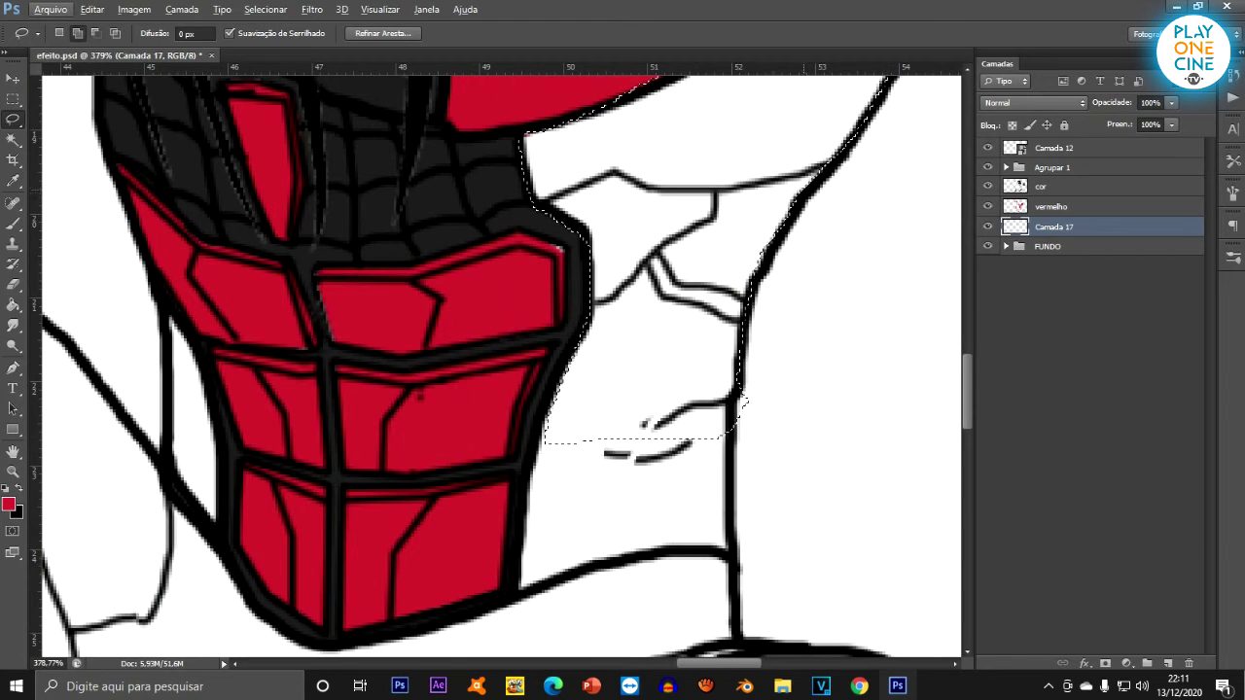
drag(739, 293, 749, 291)
scroll(778, 261, down, 4)
scroll(758, 318, up, 5)
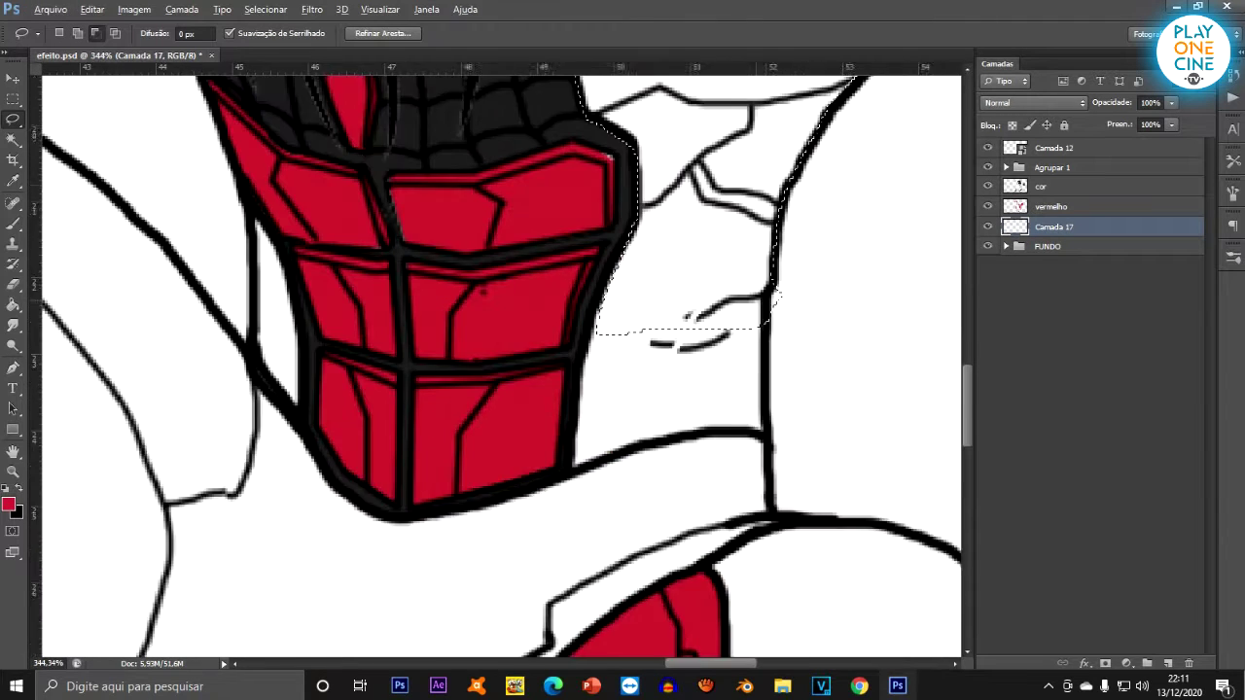
drag(828, 330, 799, 283)
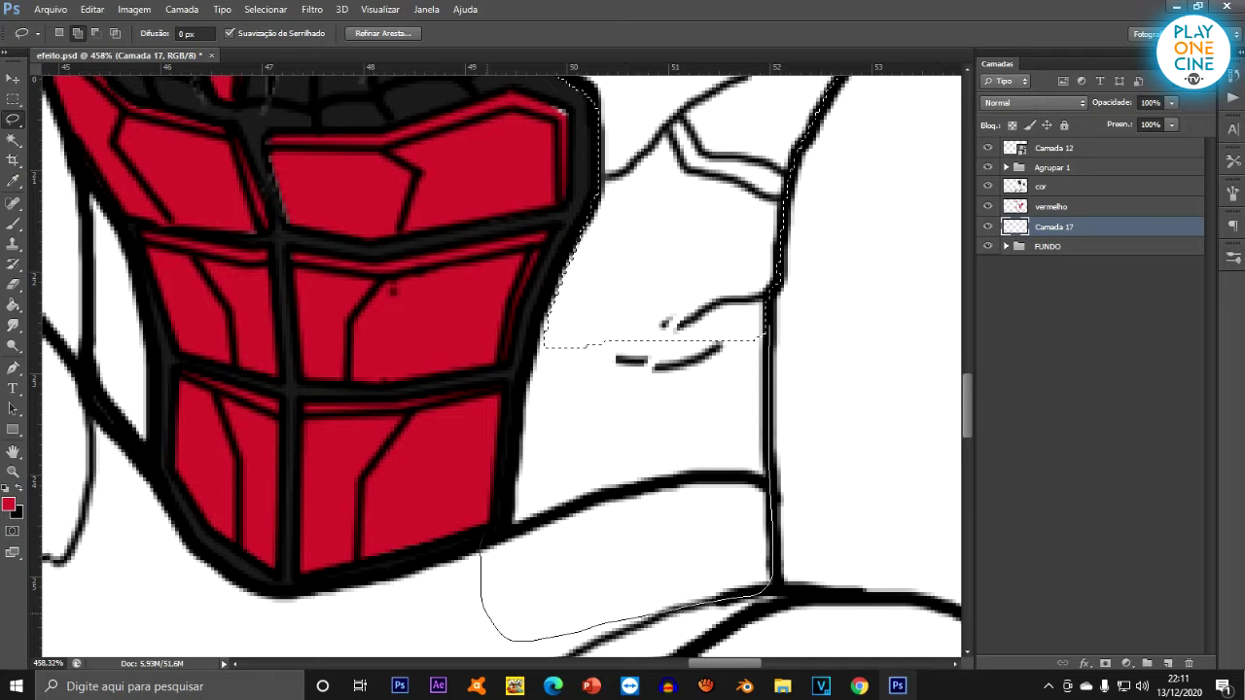
drag(538, 337, 568, 257)
scroll(757, 175, down, 4)
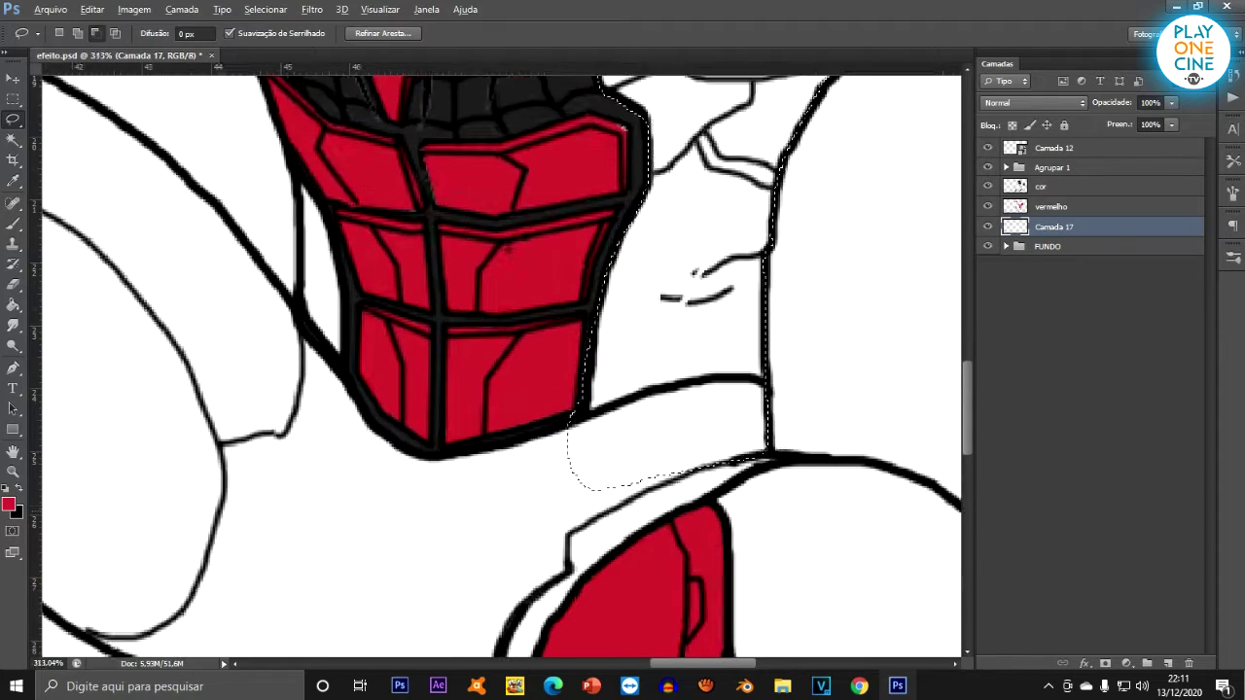
scroll(481, 494, up, 4)
drag(625, 321, 626, 353)
drag(551, 412, 550, 413)
scroll(688, 265, down, 6)
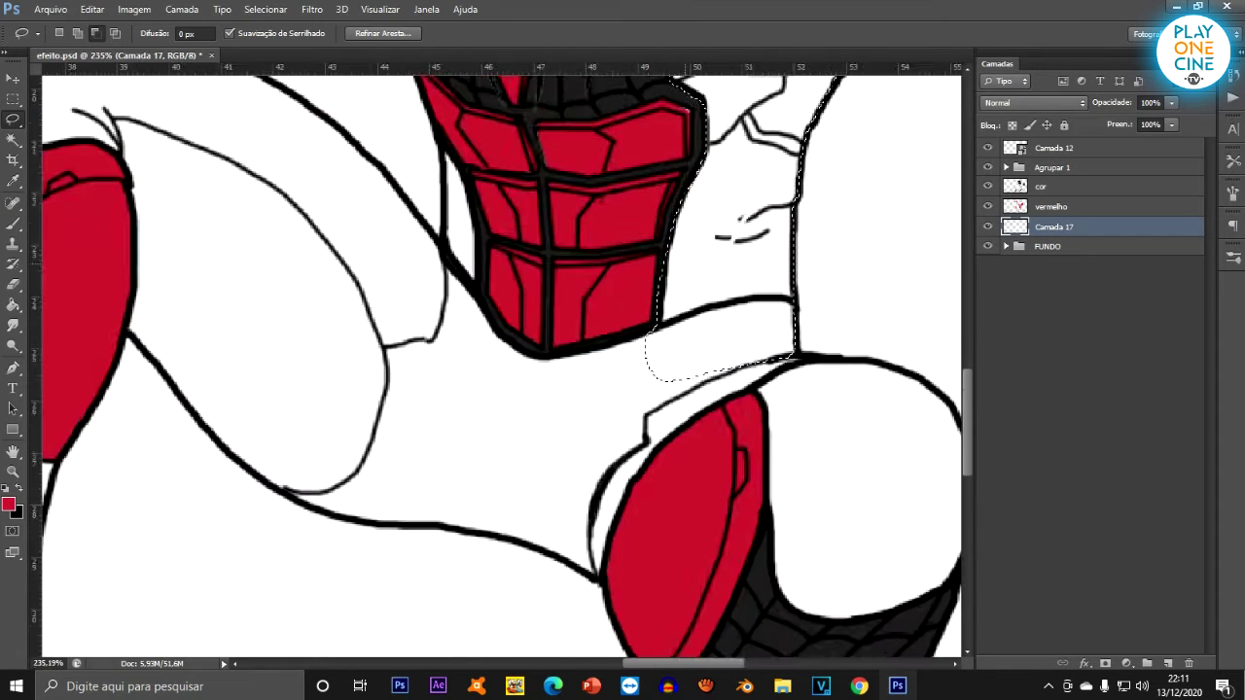
Add the small white gap under the armpit and the narrow white strip on the abdomen's opposite side to the selection.
scroll(555, 326, up, 5)
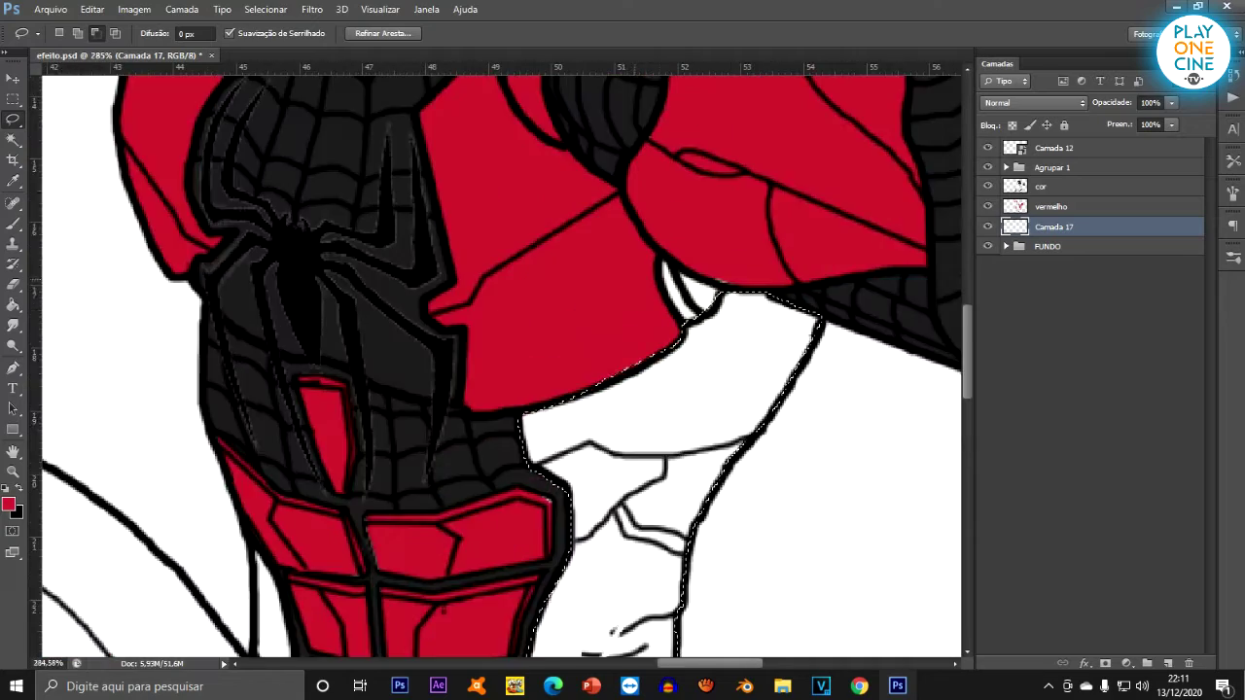
drag(775, 291, 741, 284)
scroll(724, 224, down, 6)
scroll(506, 491, up, 3)
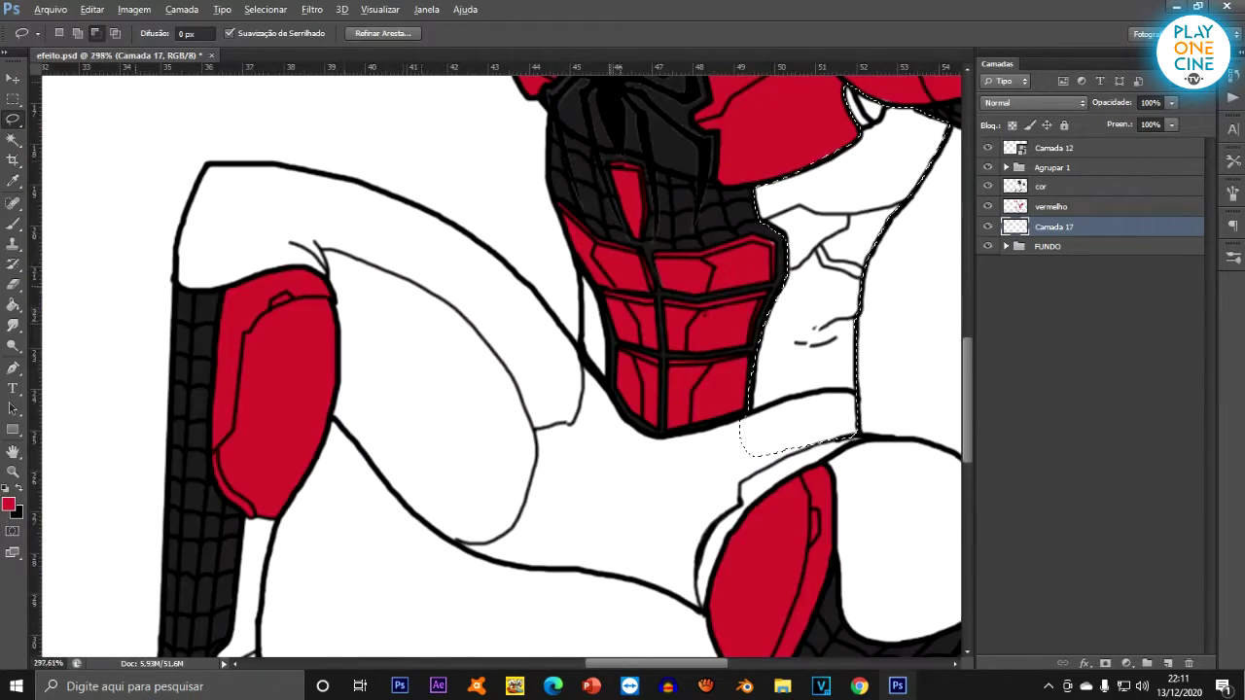
scroll(610, 304, up, 2)
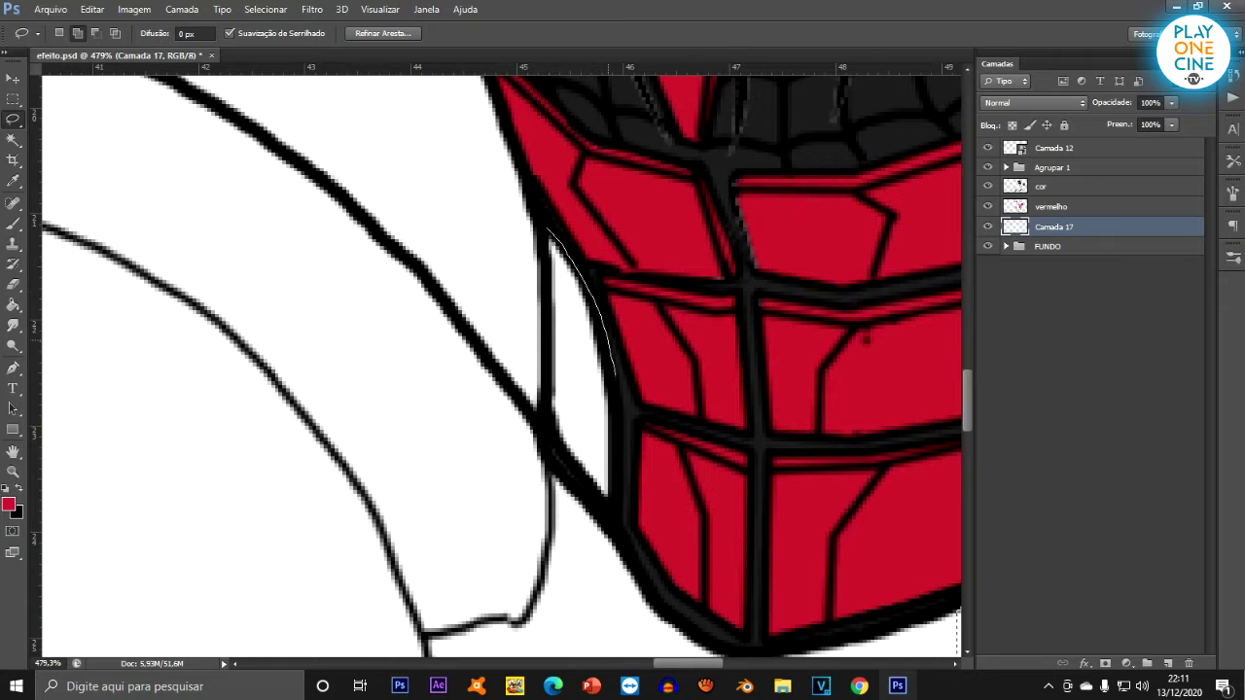
drag(544, 312, 548, 232)
scroll(590, 199, down, 5)
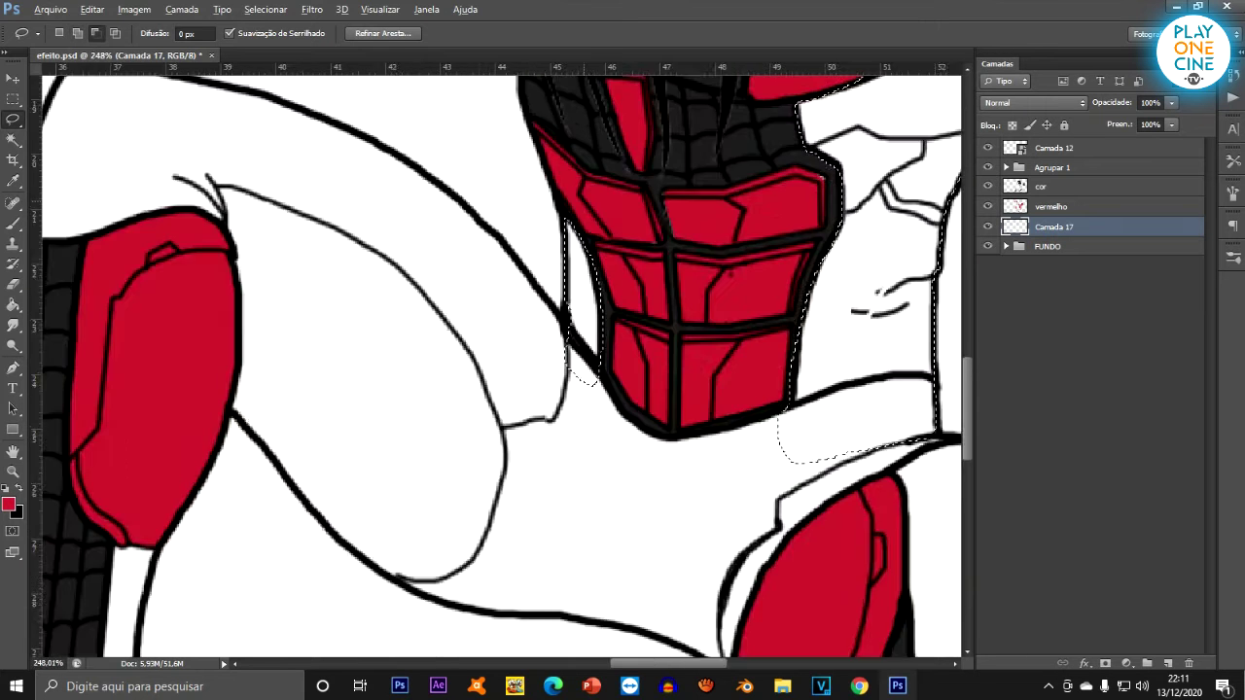
Extend the Lasso selection over the hips and inner part of the raised thigh, and add the white knee of the crouching leg.
scroll(584, 306, up, 1)
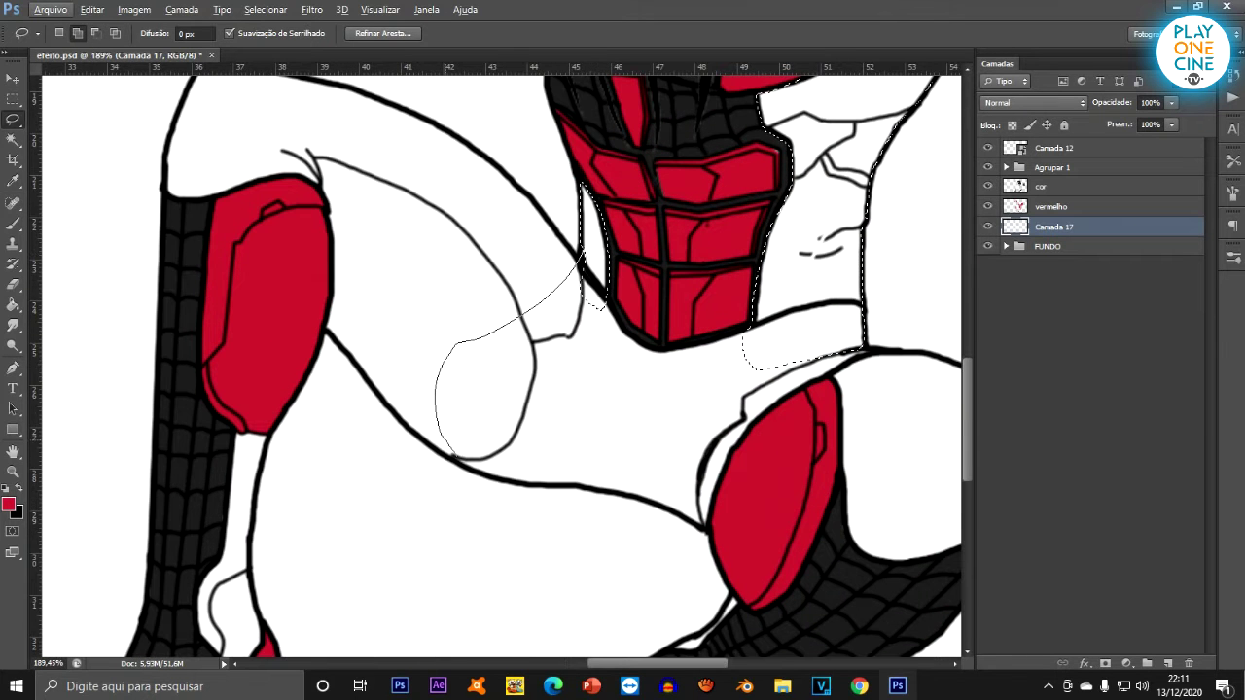
drag(454, 455, 485, 474)
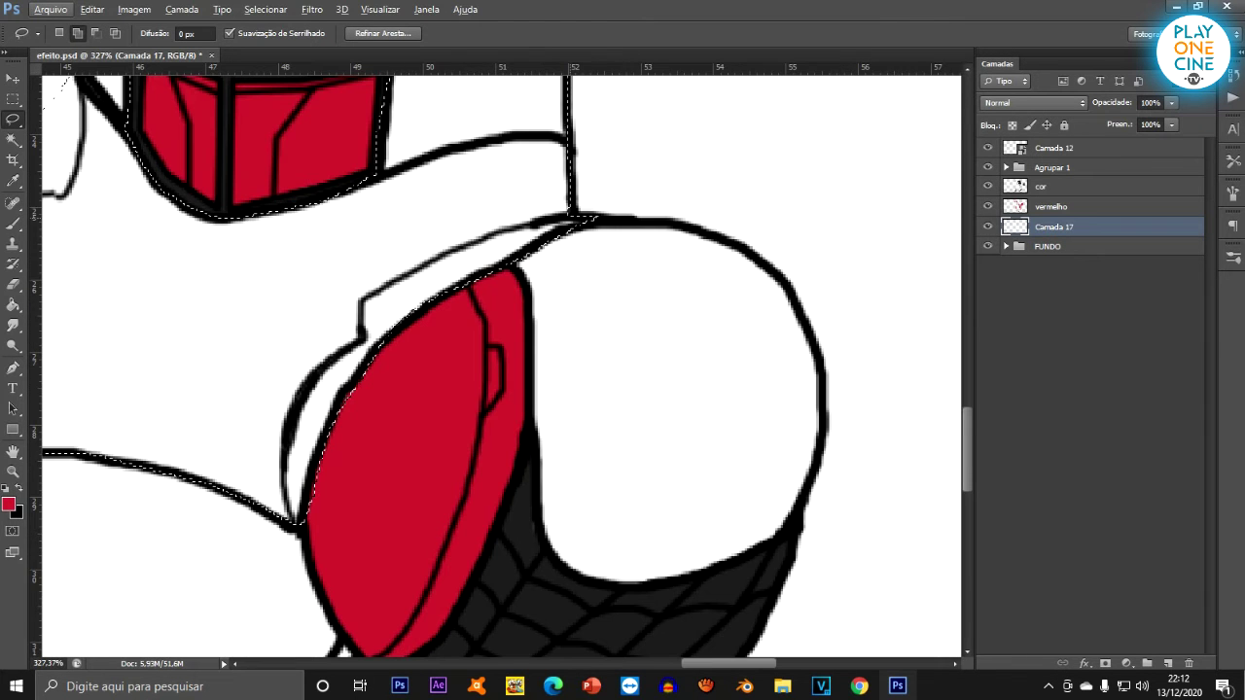
drag(571, 219, 661, 222)
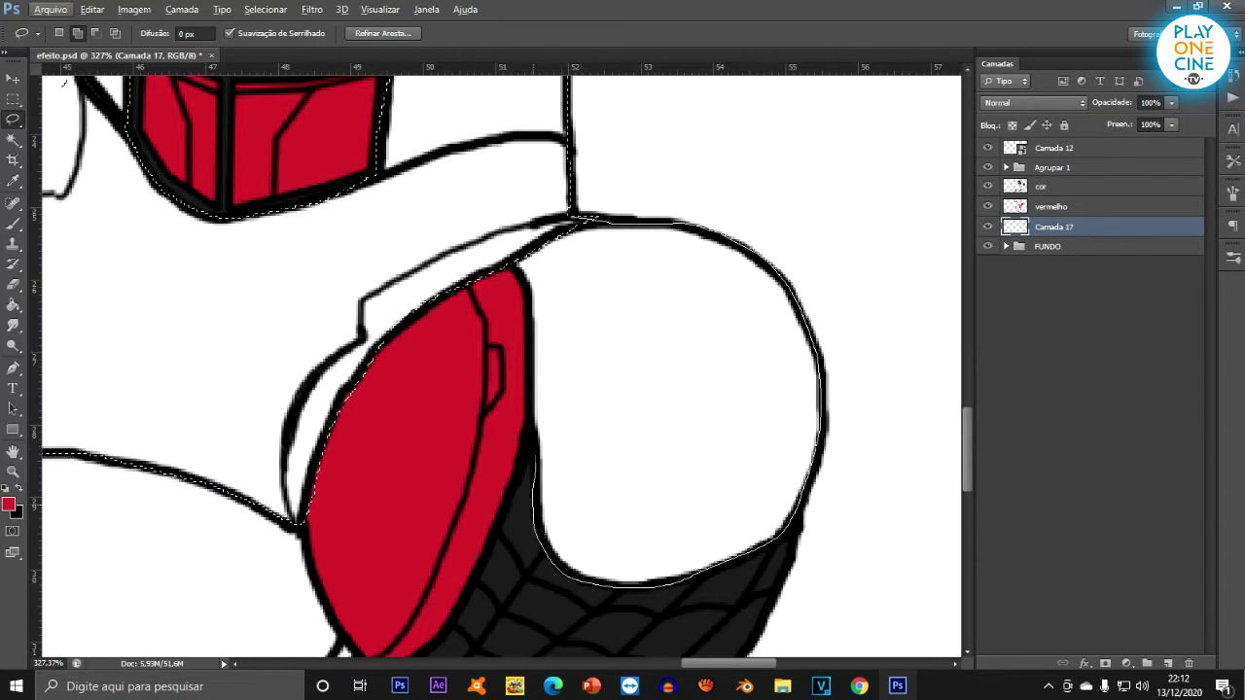
key(ctrl+minus)
key(ctrl+minus)
key(ctrl+minus)
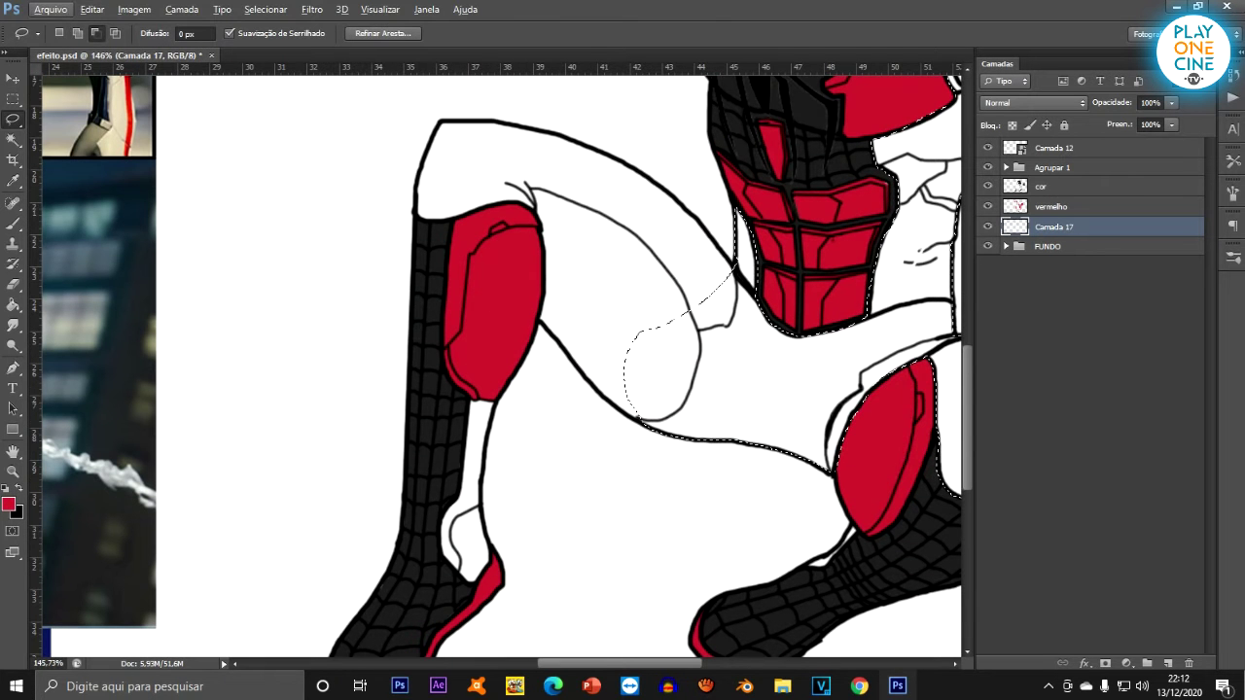
Switch to the Quick Selection tool for selecting the rest of the raised thigh.
click(12, 139)
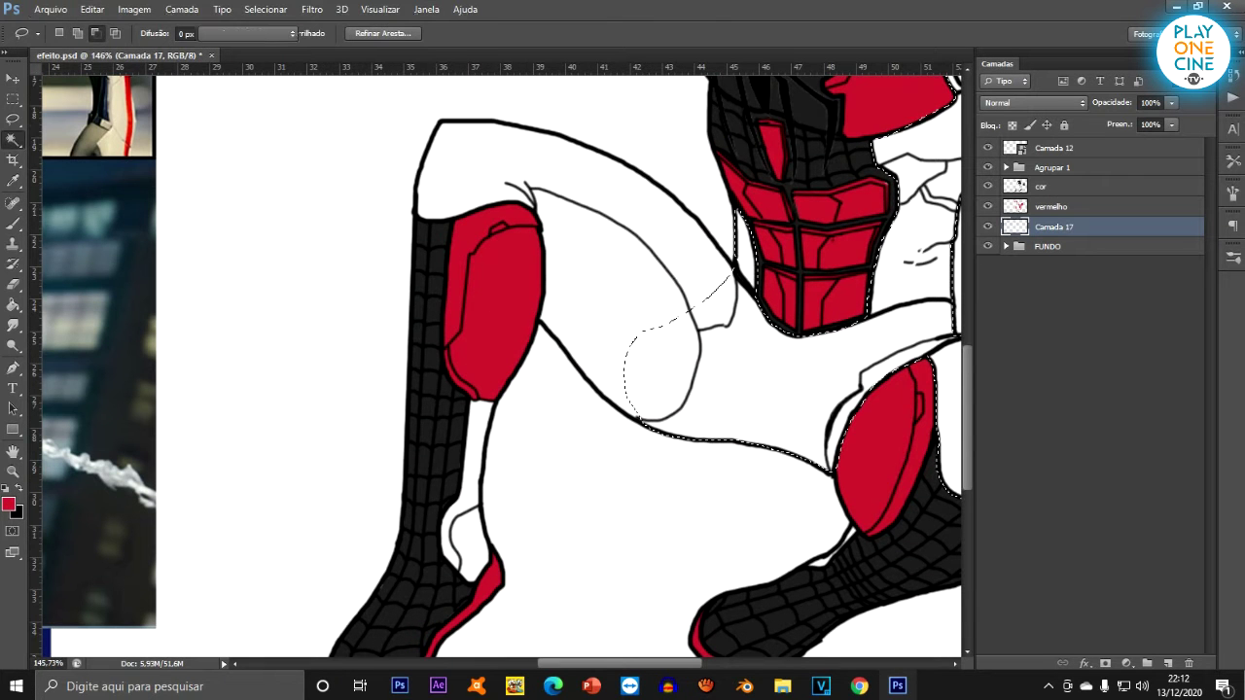
click(107, 137)
click(13, 139)
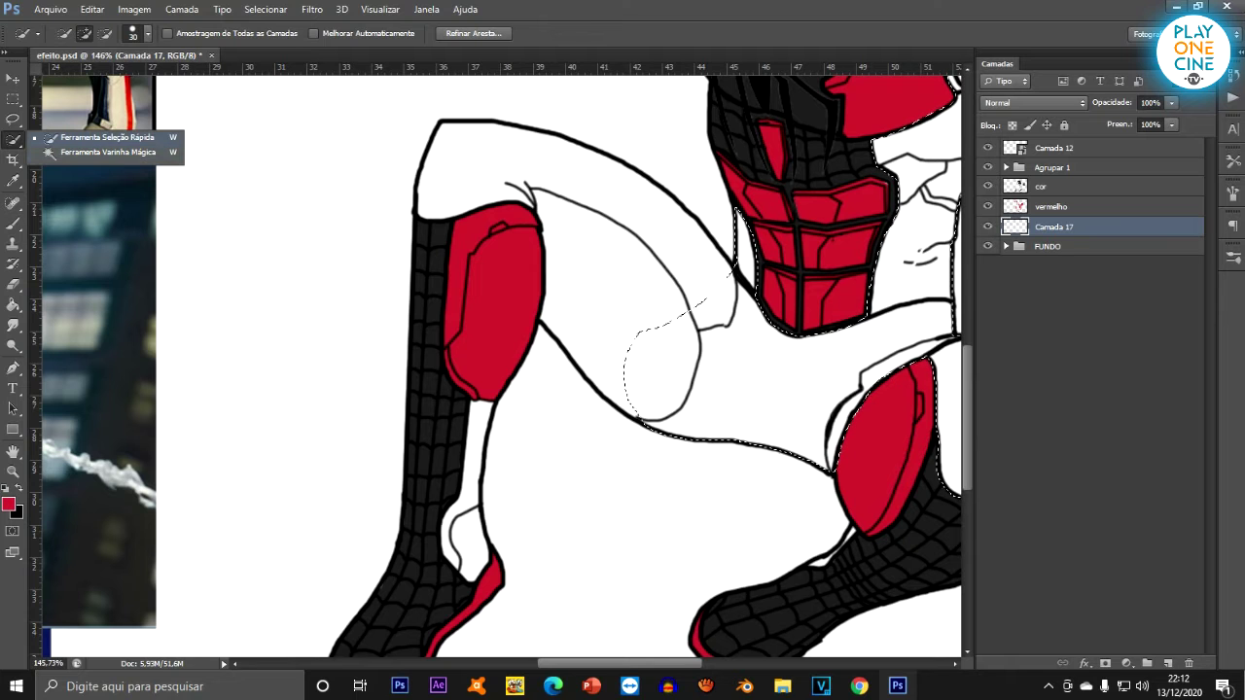
click(107, 138)
scroll(617, 226, up, 5)
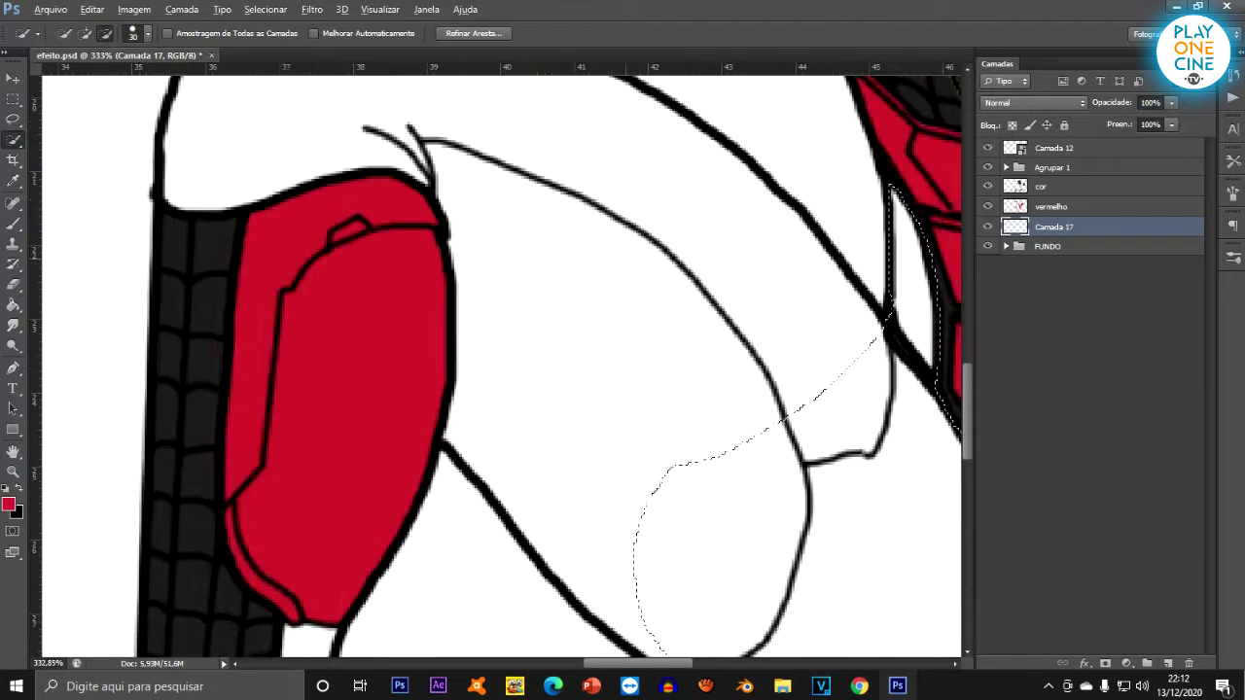
scroll(438, 204, down, 2)
Find the outline layer inside the Agrupar 1 group by toggling layer visibility, and make contorno active.
click(1005, 167)
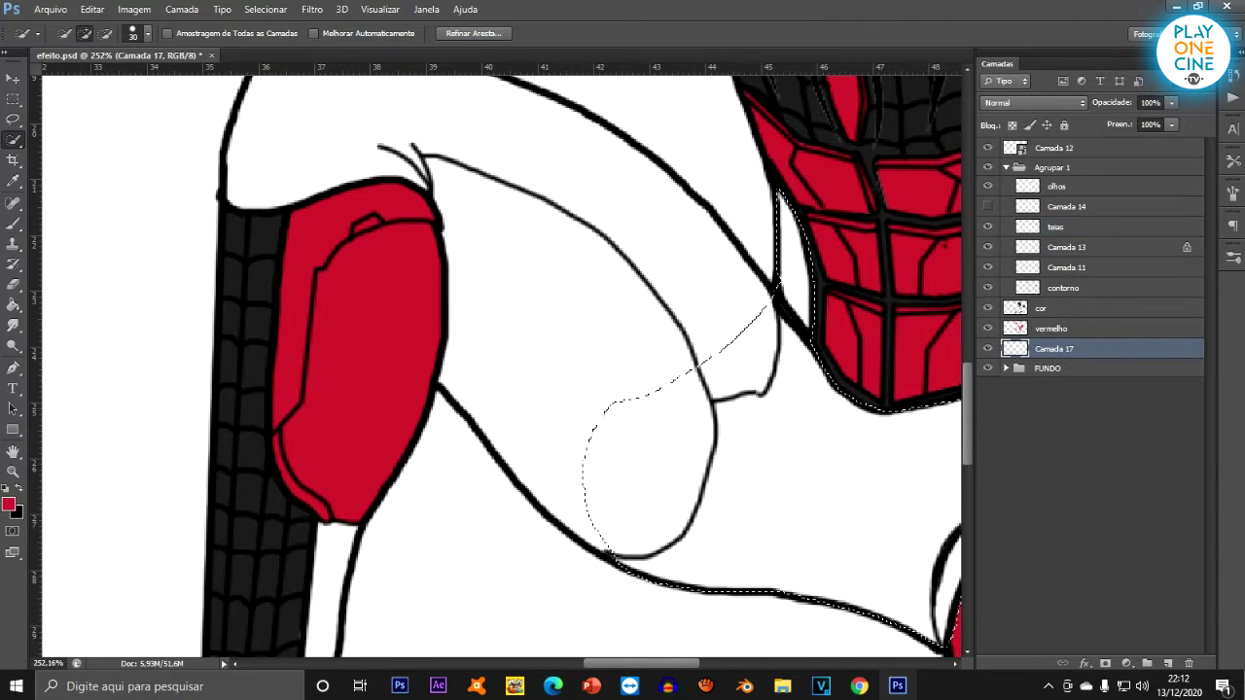
click(987, 247)
click(987, 247)
click(987, 247)
click(987, 288)
click(986, 288)
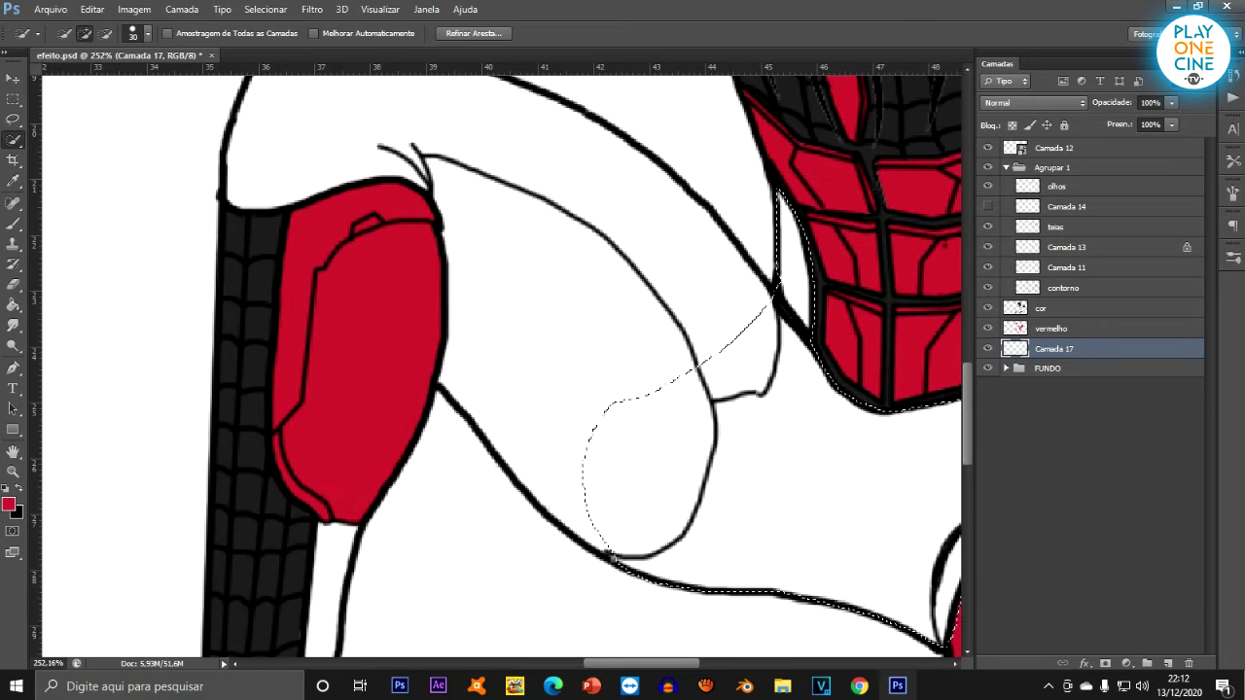
click(1062, 288)
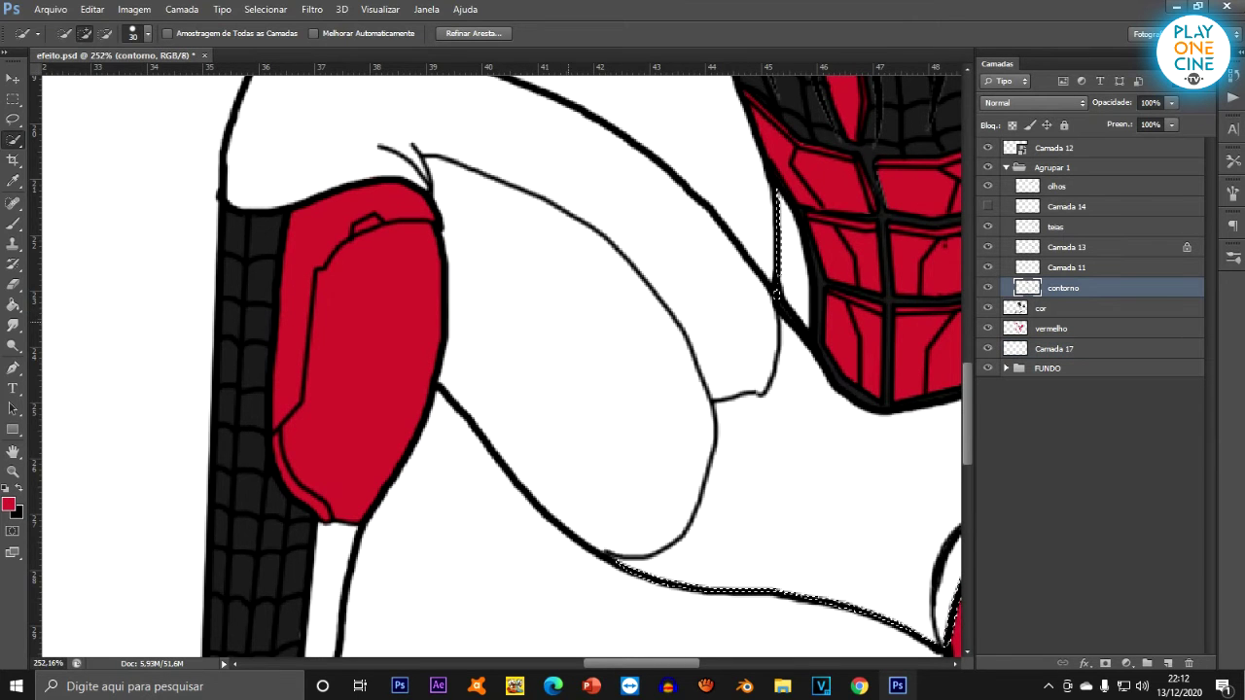
Try to add the white area of the raised thigh to the selection with Quick Selection on the contorno layer.
scroll(557, 311, down, 6)
scroll(541, 307, down, 2)
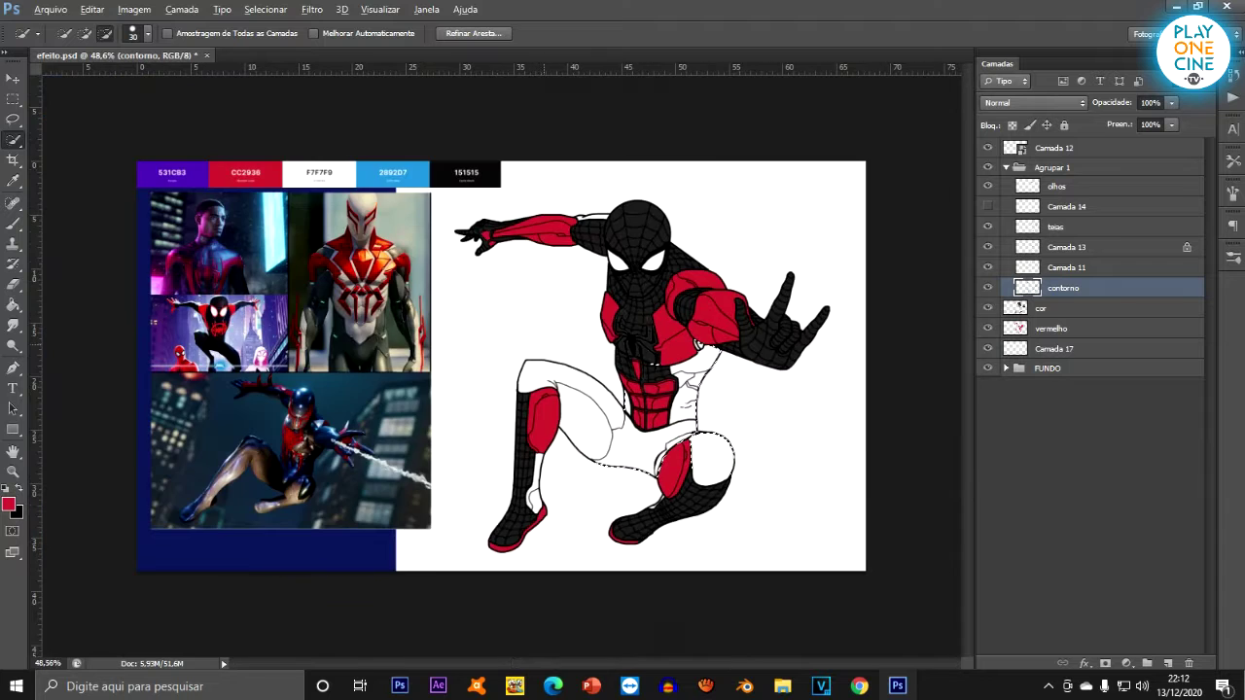
scroll(541, 307, up, 5)
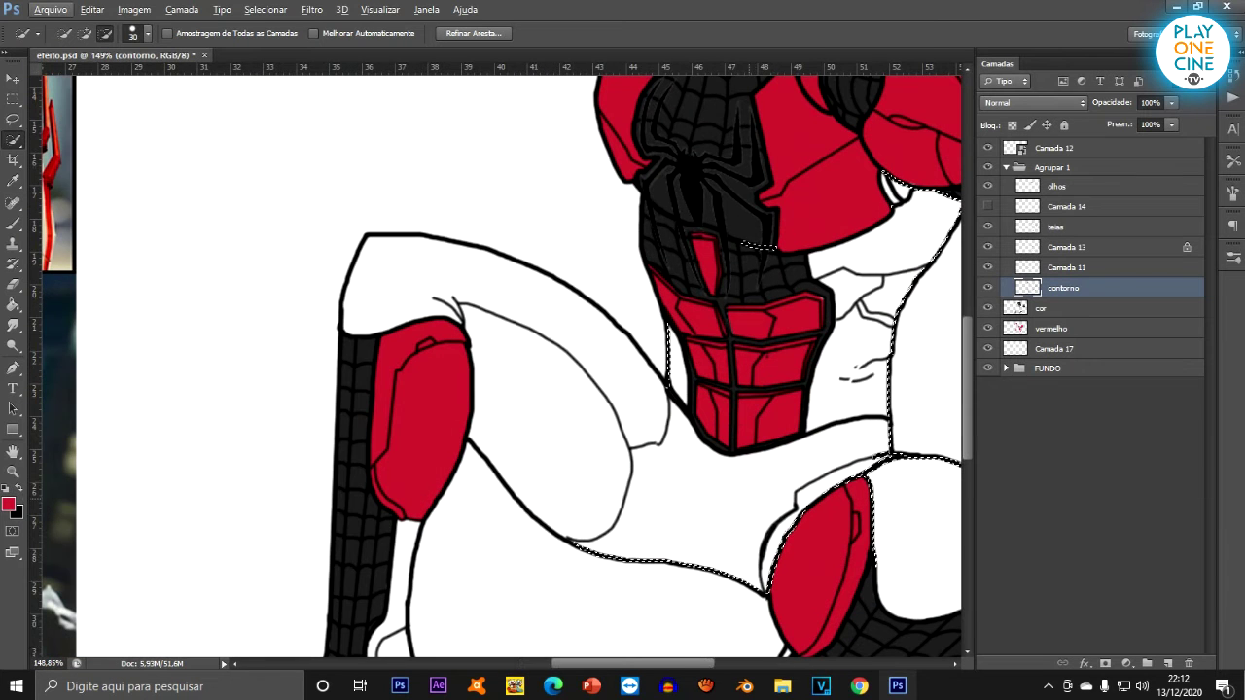
alt+click(593, 486)
click(521, 376)
alt+click(524, 377)
scroll(525, 377, down, 1)
scroll(540, 292, down, 1)
click(570, 447)
scroll(571, 447, up, 8)
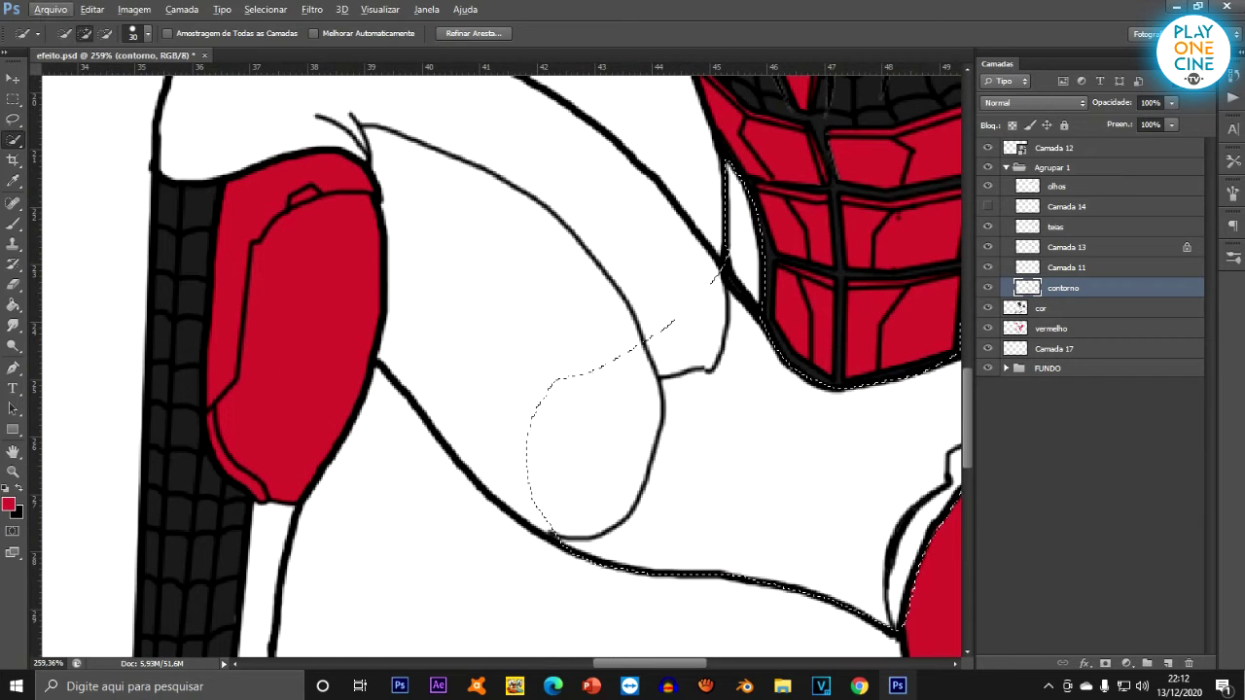
Try Quick Selection once more on the middle of the raised thigh and undo the resulting selection.
right_click(13, 139)
scroll(533, 415, down, 7)
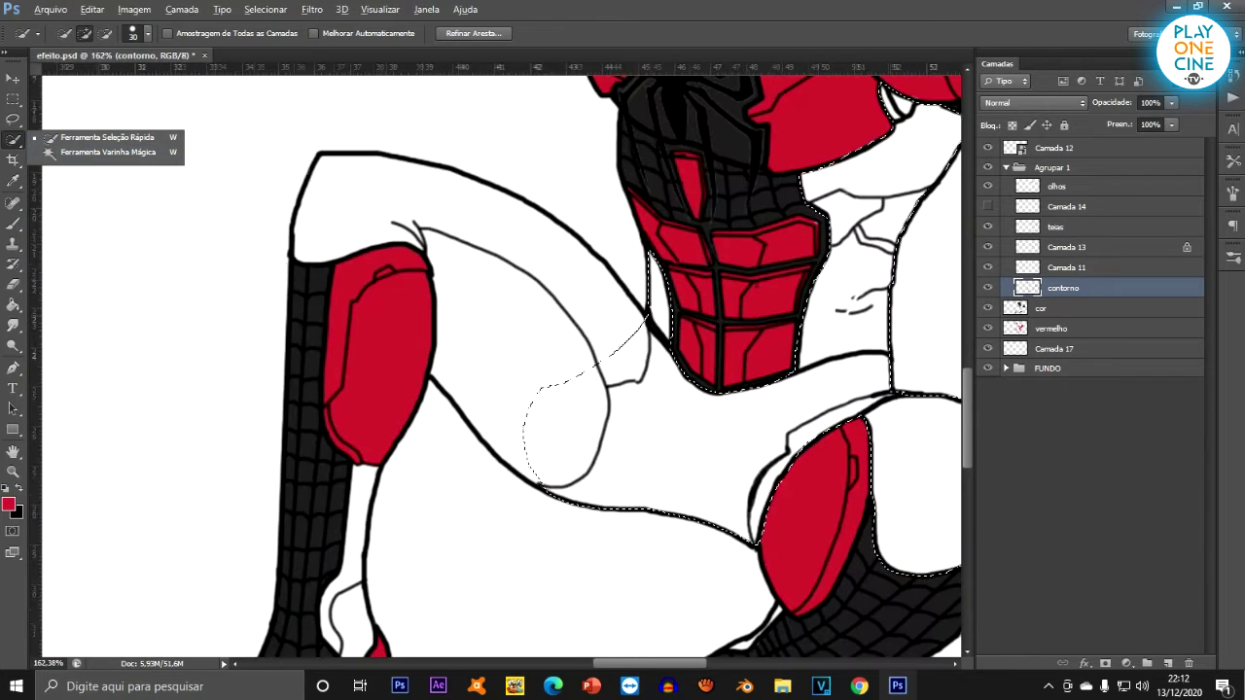
scroll(533, 415, up, 2)
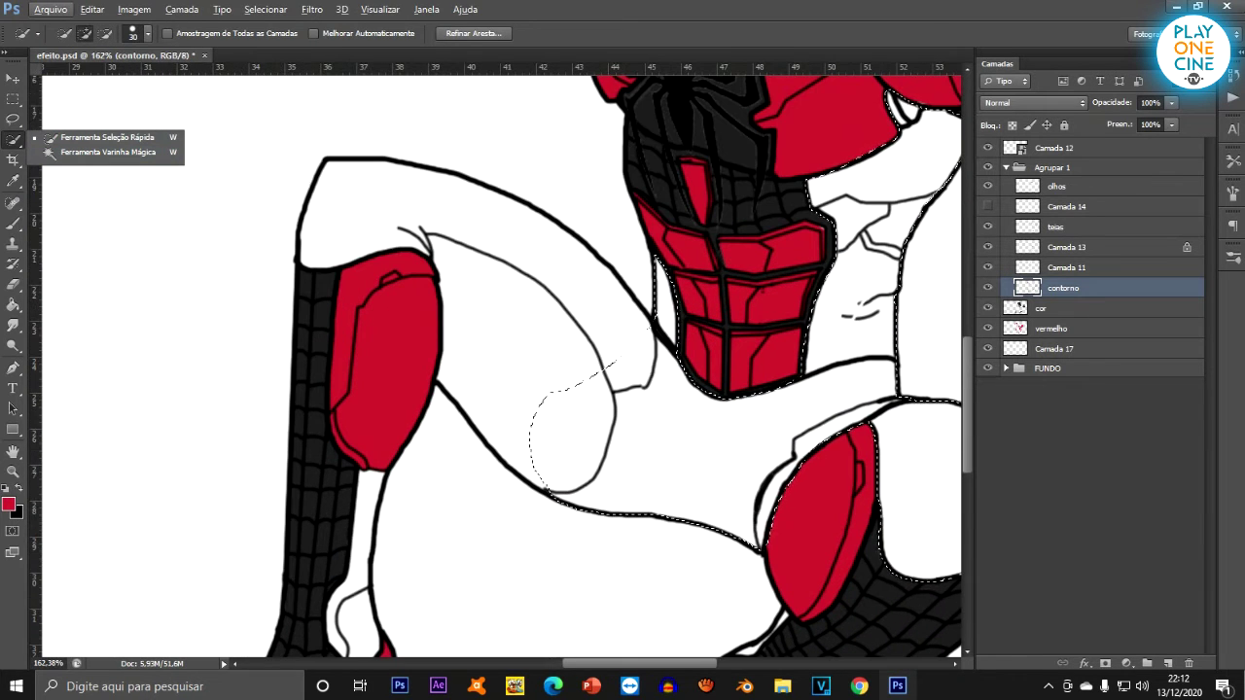
click(545, 365)
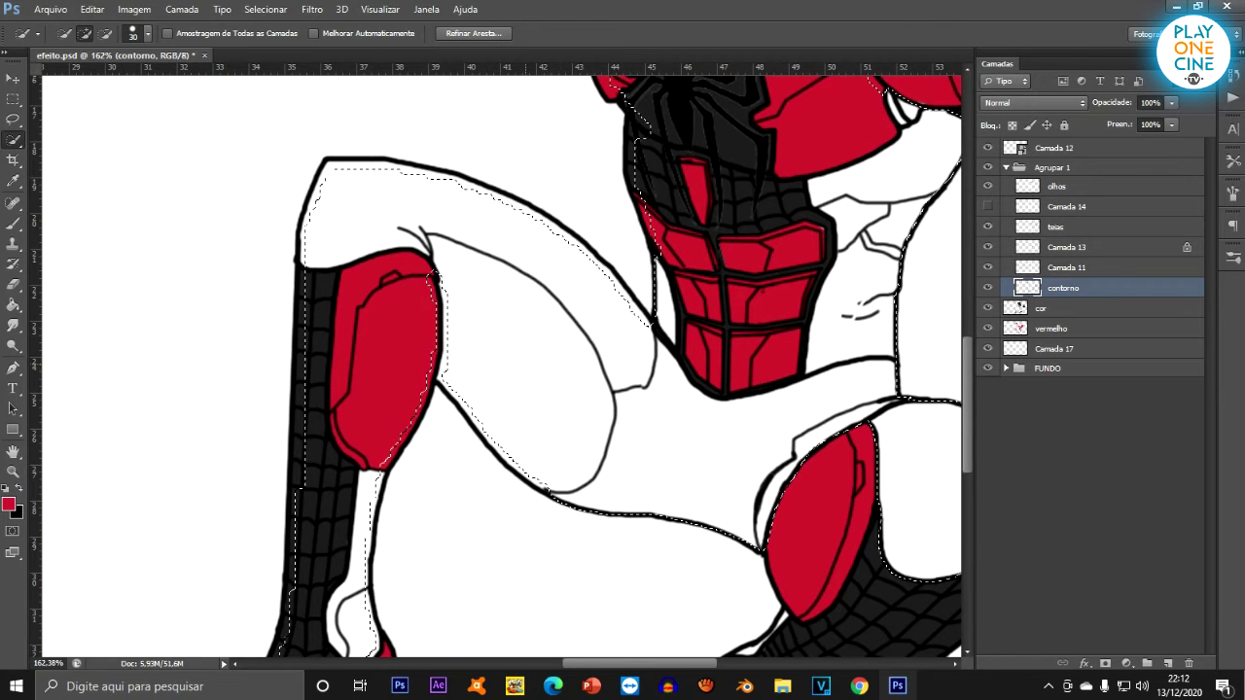
key(ctrl+z)
key(ctrl+z)
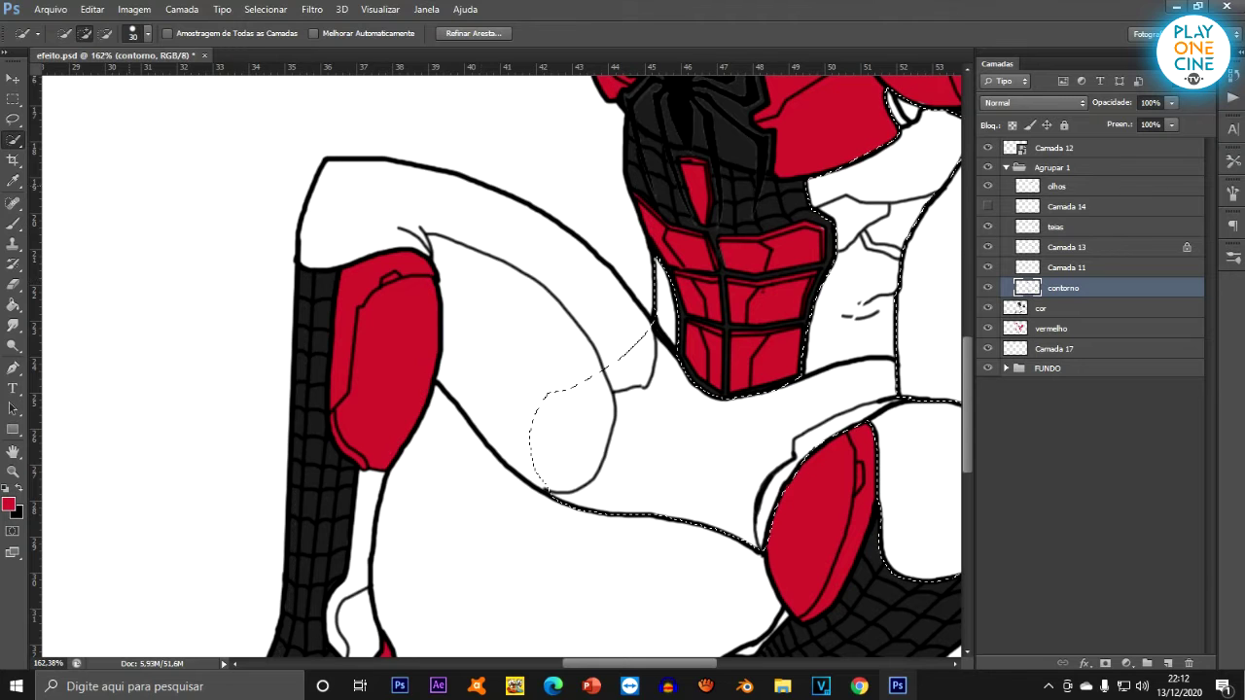
Try adding the raised thigh to the selection with the Magic Wand on the contorno layer, and undo it.
right_click(12, 140)
click(107, 153)
shift+click(505, 340)
key(ctrl+0)
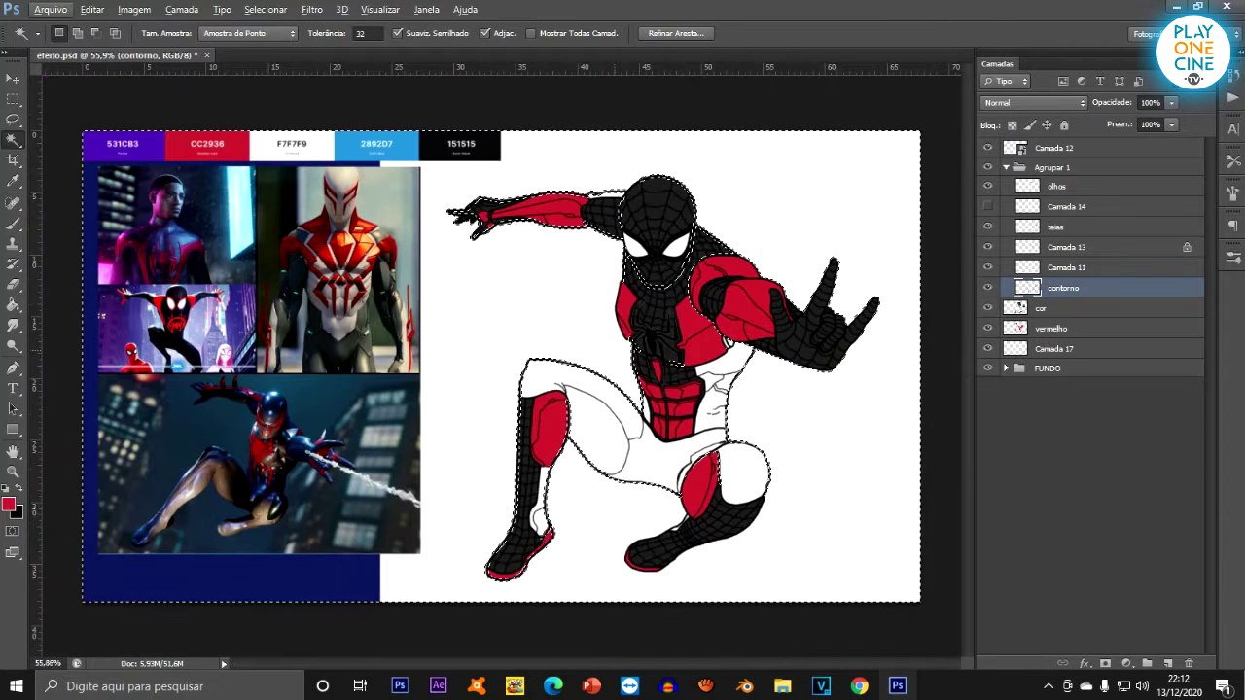
scroll(608, 423, up, 5)
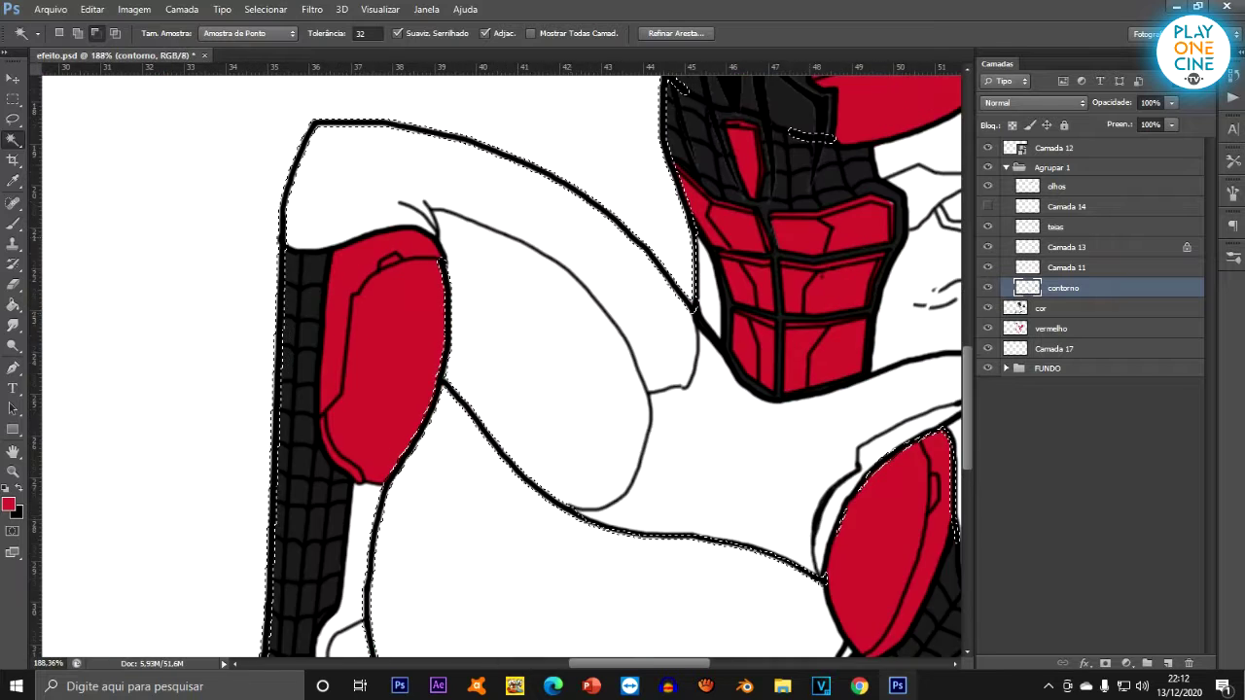
key(ctrl+z)
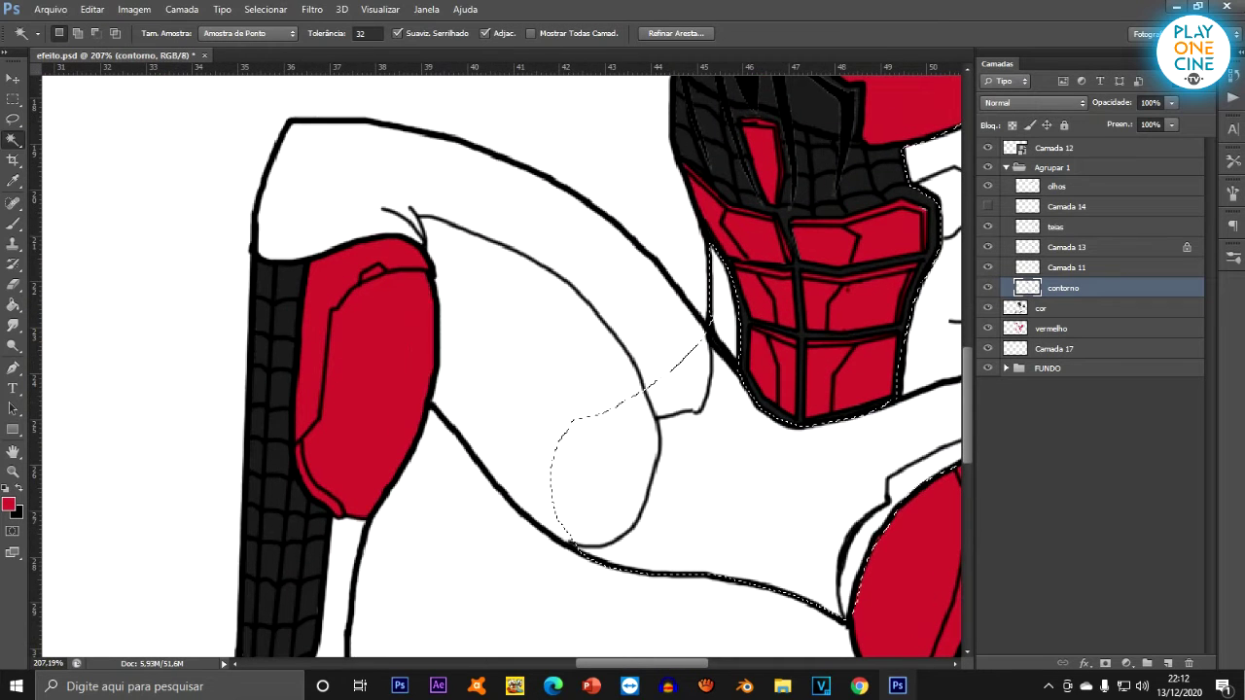
Make the cor layer active with the Agrupar 1 group collapsed, and return to the freehand Lasso.
click(1006, 168)
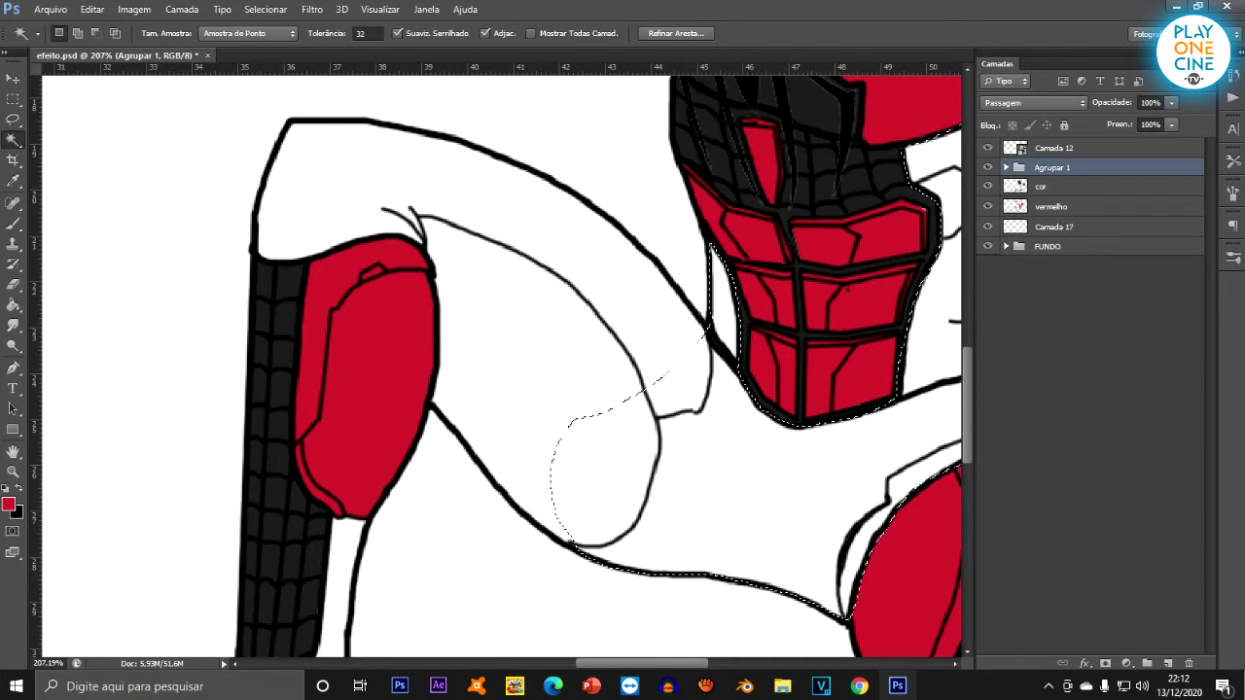
click(1055, 187)
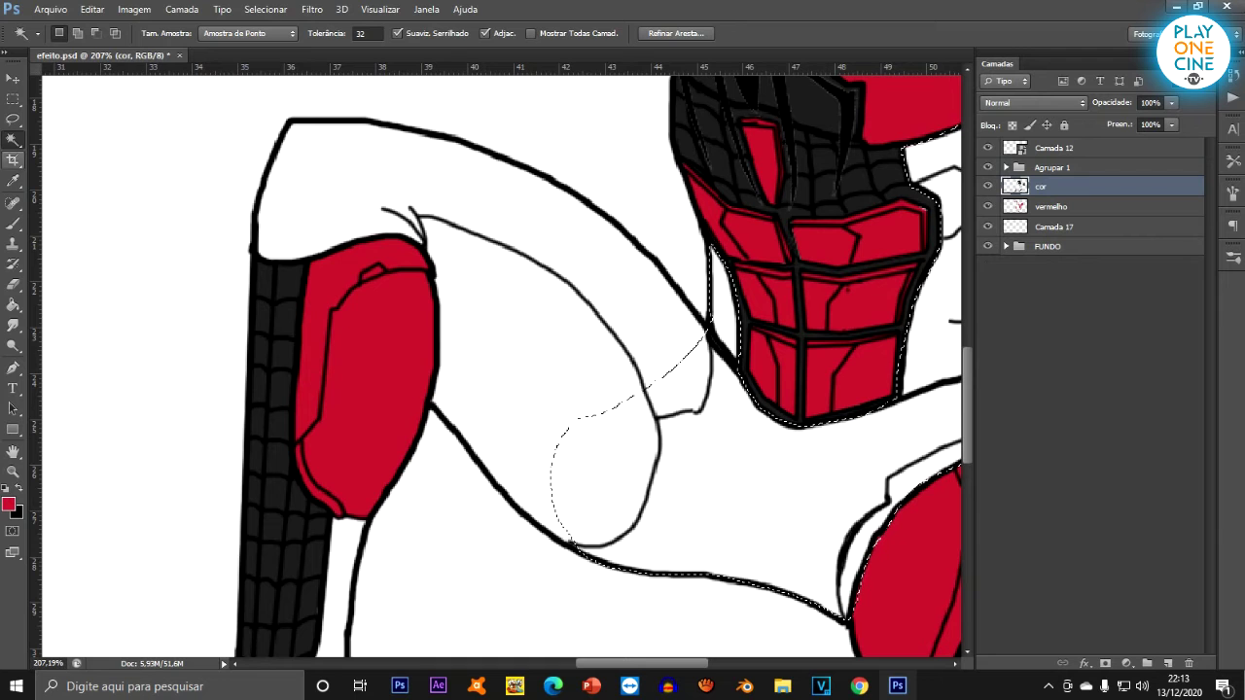
click(13, 119)
Add the underside of the raised thigh, from the red shin panel to the hip, to the selection with the Lasso.
alt+scroll(532, 491, up, 5)
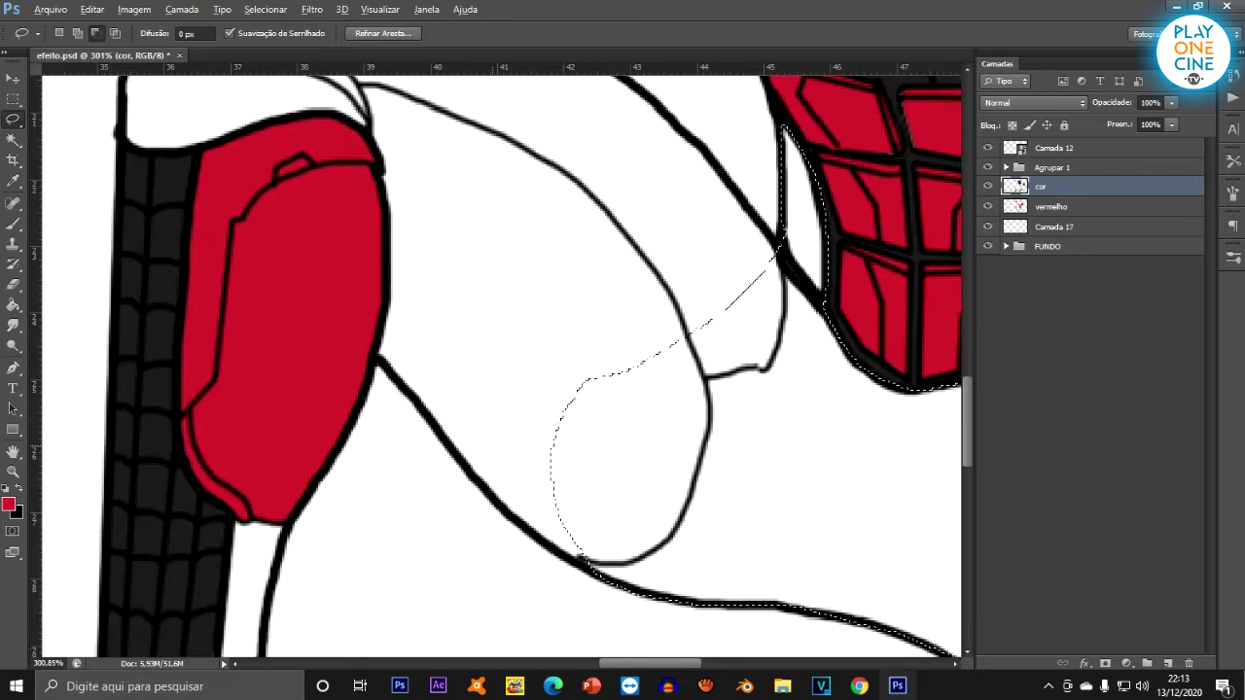
drag(365, 353, 376, 327)
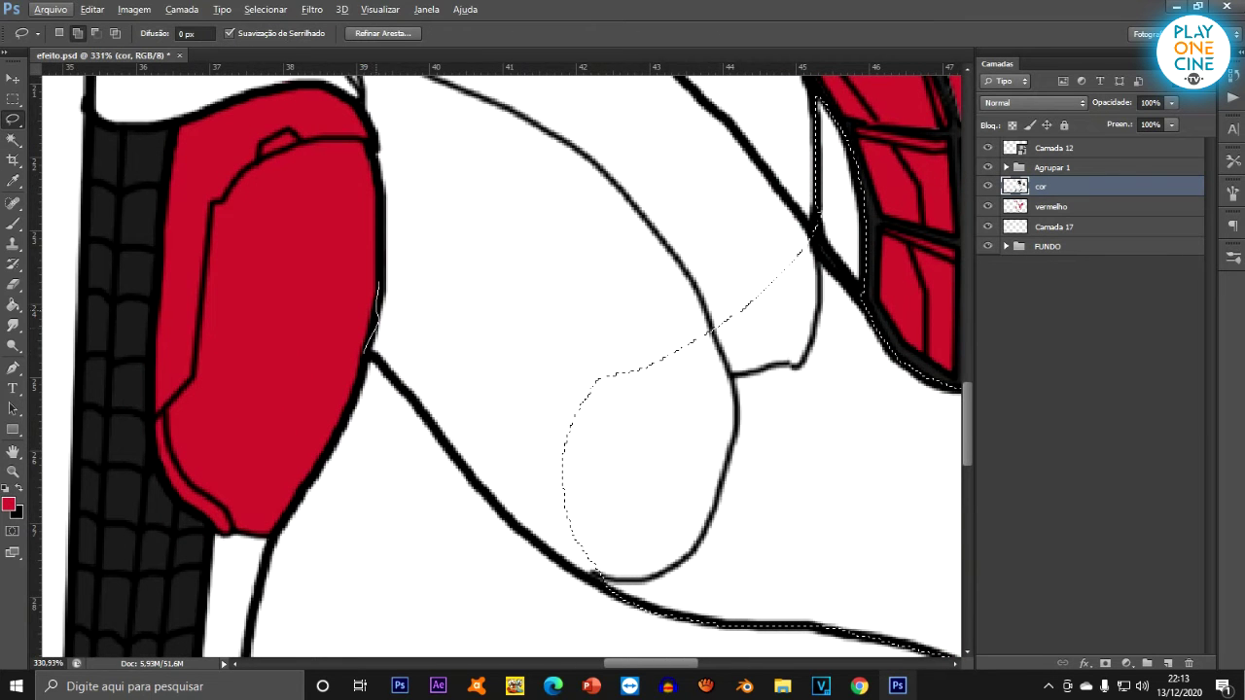
drag(380, 148, 782, 550)
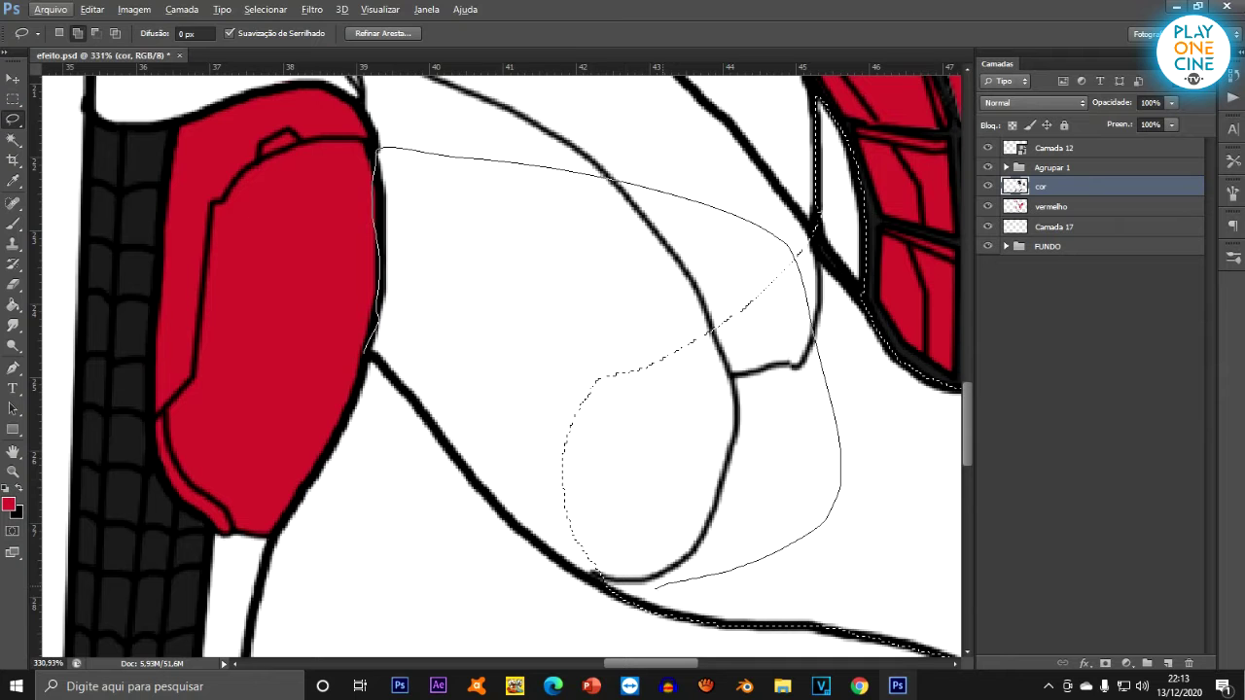
mouse_move(484, 494)
mouse_down()
mouse_move(397, 381)
mouse_move(520, 632)
mouse_move(282, 311)
mouse_up()
alt+scroll(397, 372, up, 7)
scroll(452, 406, down, 7)
scroll(545, 543, up, 3)
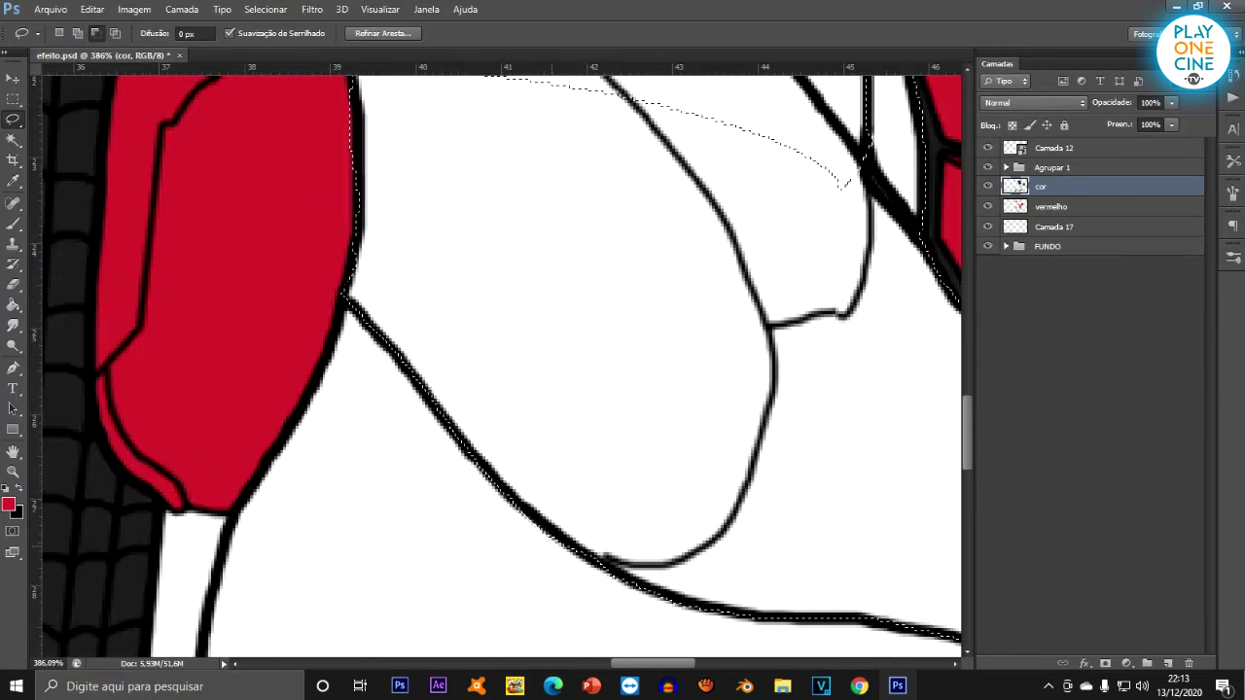
scroll(550, 613, down, 4)
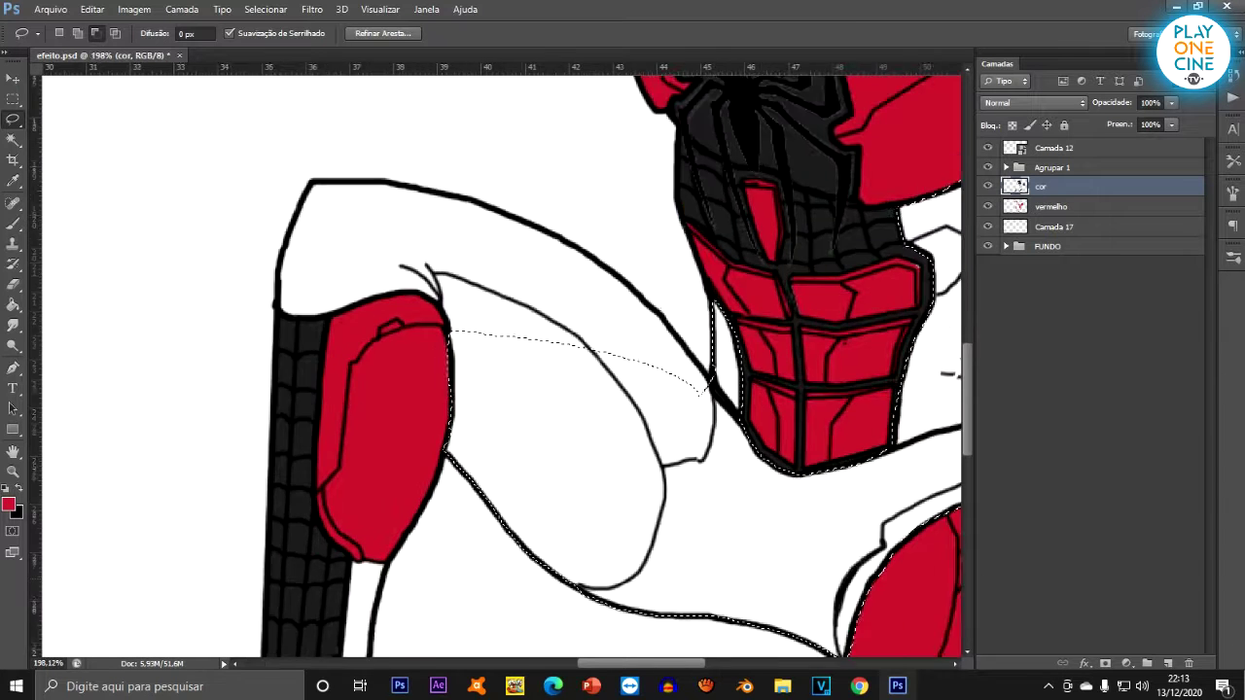
Add the raised knee and the remaining white parts of the thigh, lower legs and outstretched arm to the selection.
scroll(377, 186, up, 3)
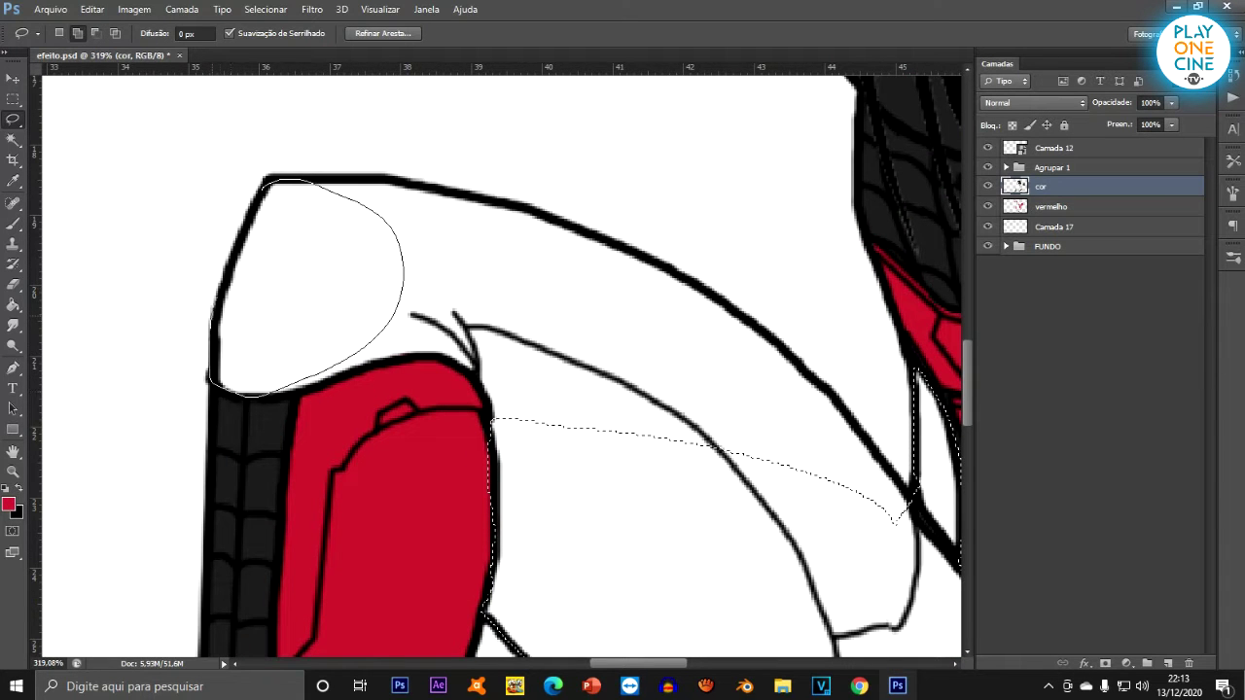
drag(209, 382, 209, 377)
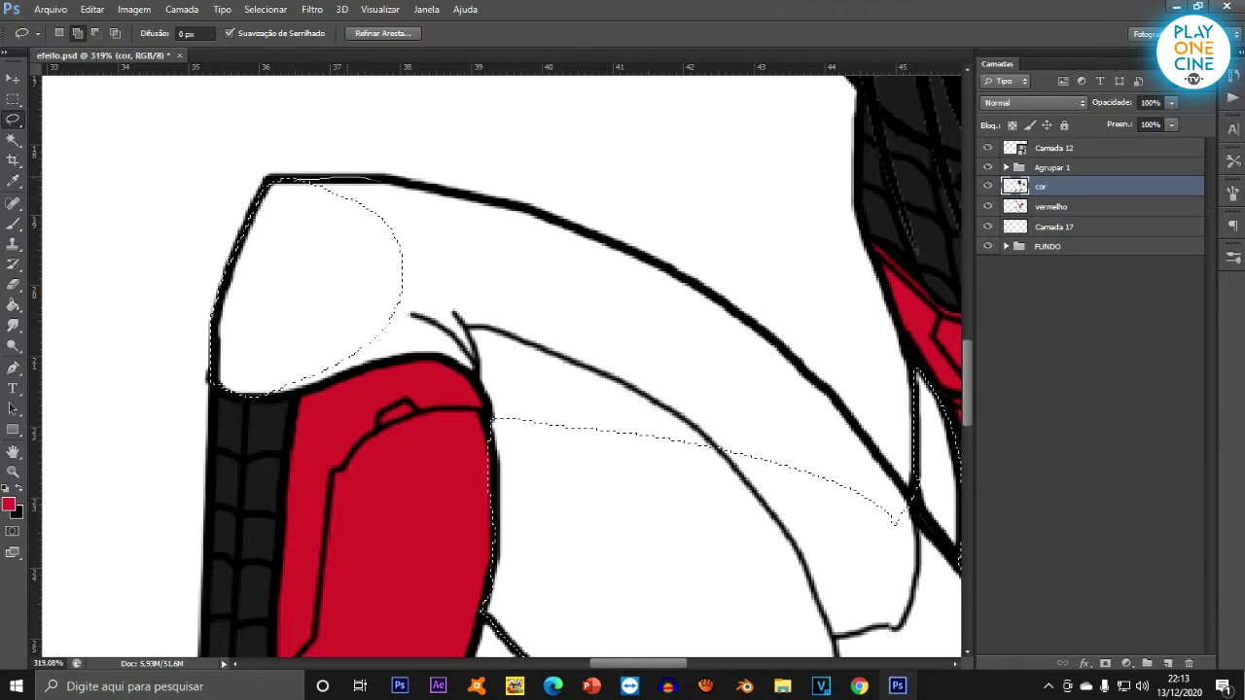
scroll(530, 436, down, 8)
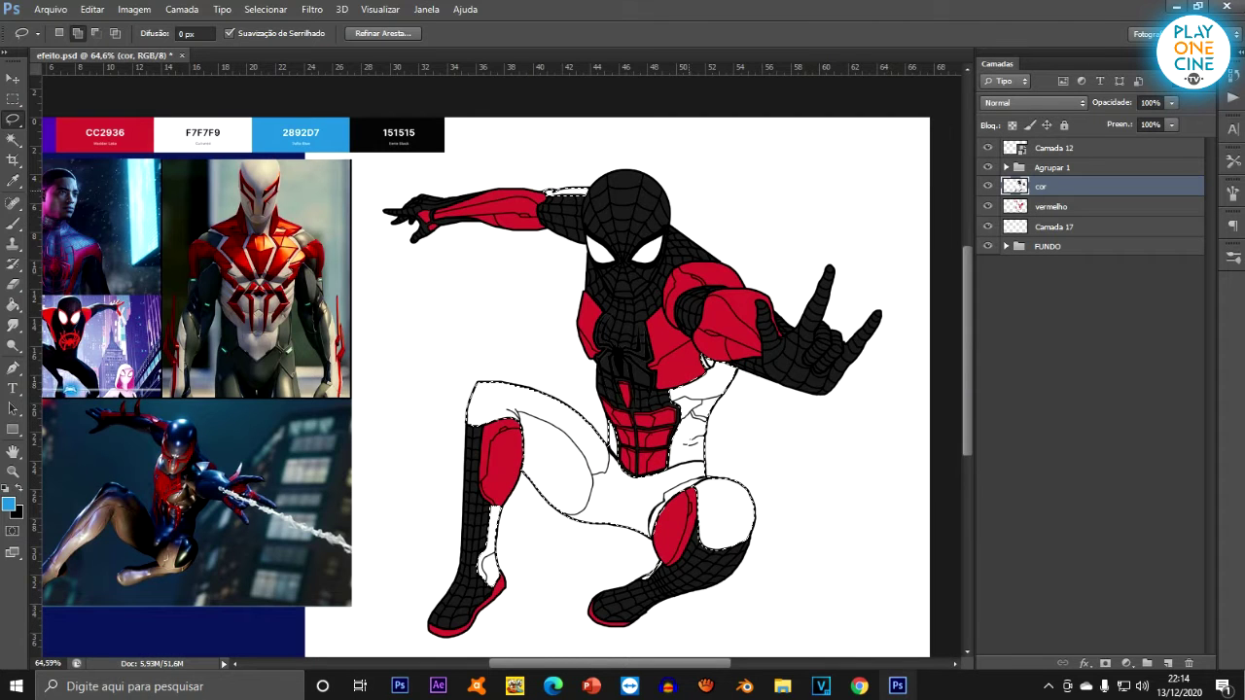
Sample the blue 2892D7 palette swatch and paint all the selected suit areas with the Brush on the cor layer.
click(13, 223)
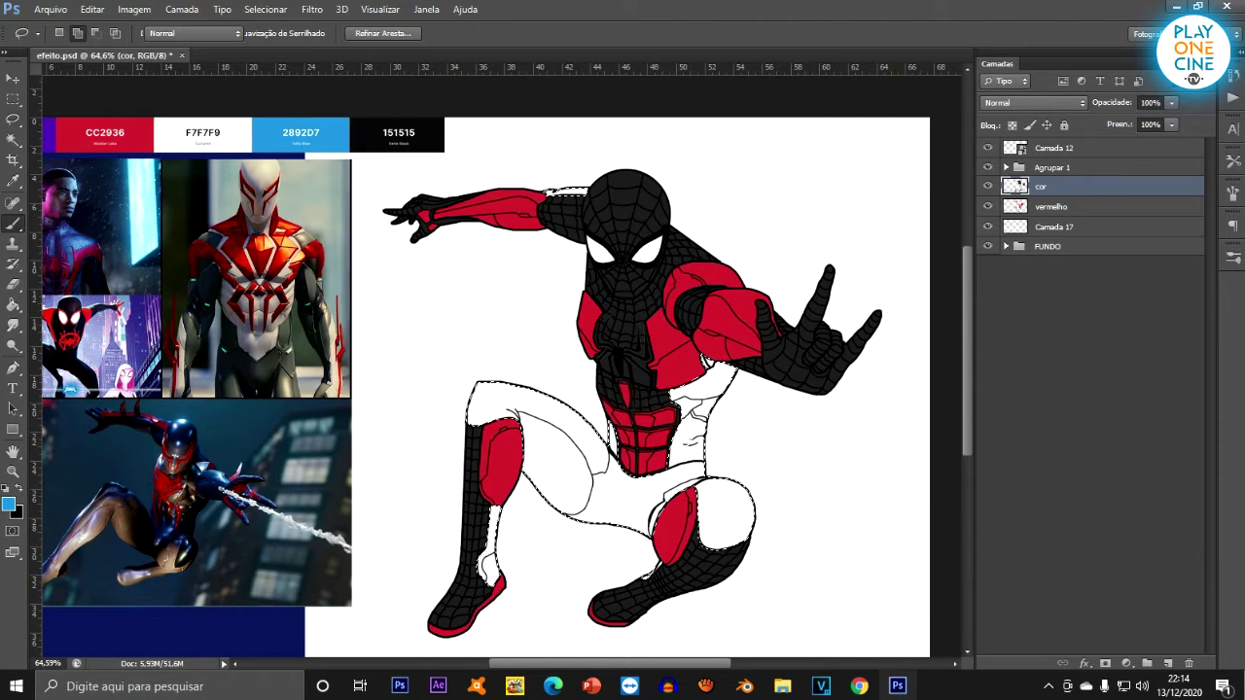
key(alt)
alt+click(344, 128)
mouse_move(571, 165)
mouse_down()
mouse_move(576, 194)
mouse_move(502, 478)
mouse_move(667, 470)
mouse_move(690, 525)
mouse_move(505, 554)
mouse_up()
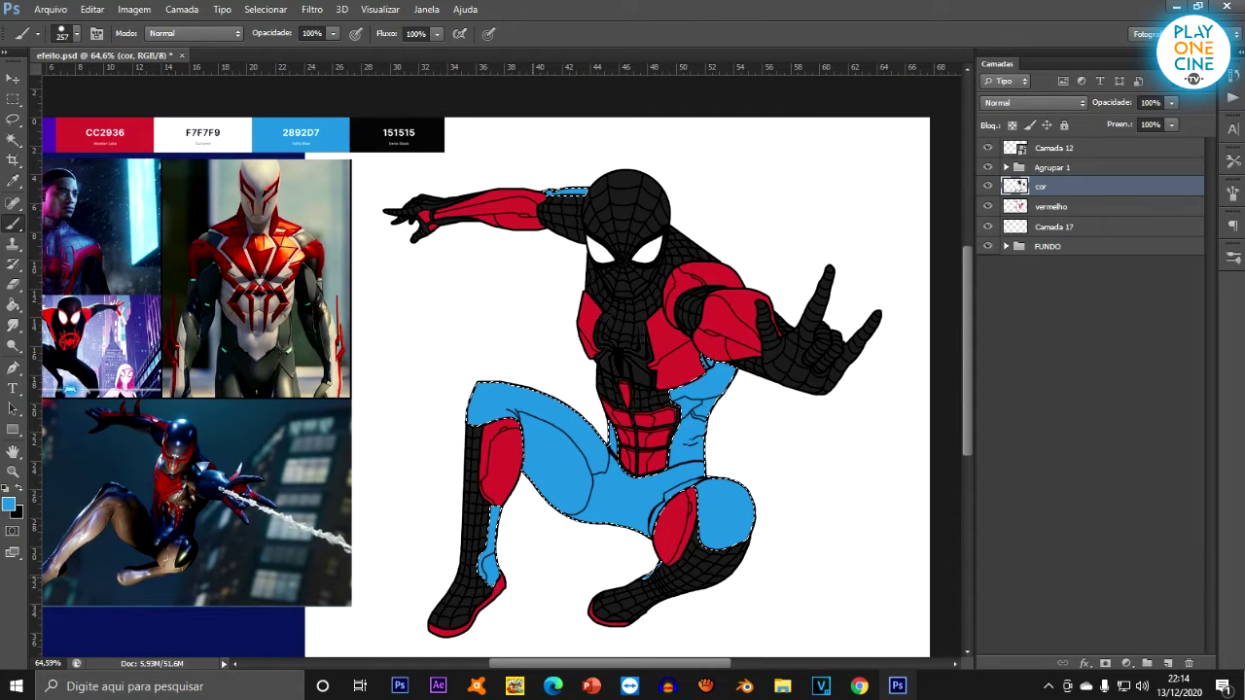
Clear the selection around the blue suit areas and check the whole coloured figure.
click(12, 99)
key(ctrl+d)
scroll(500, 366, down, 6)
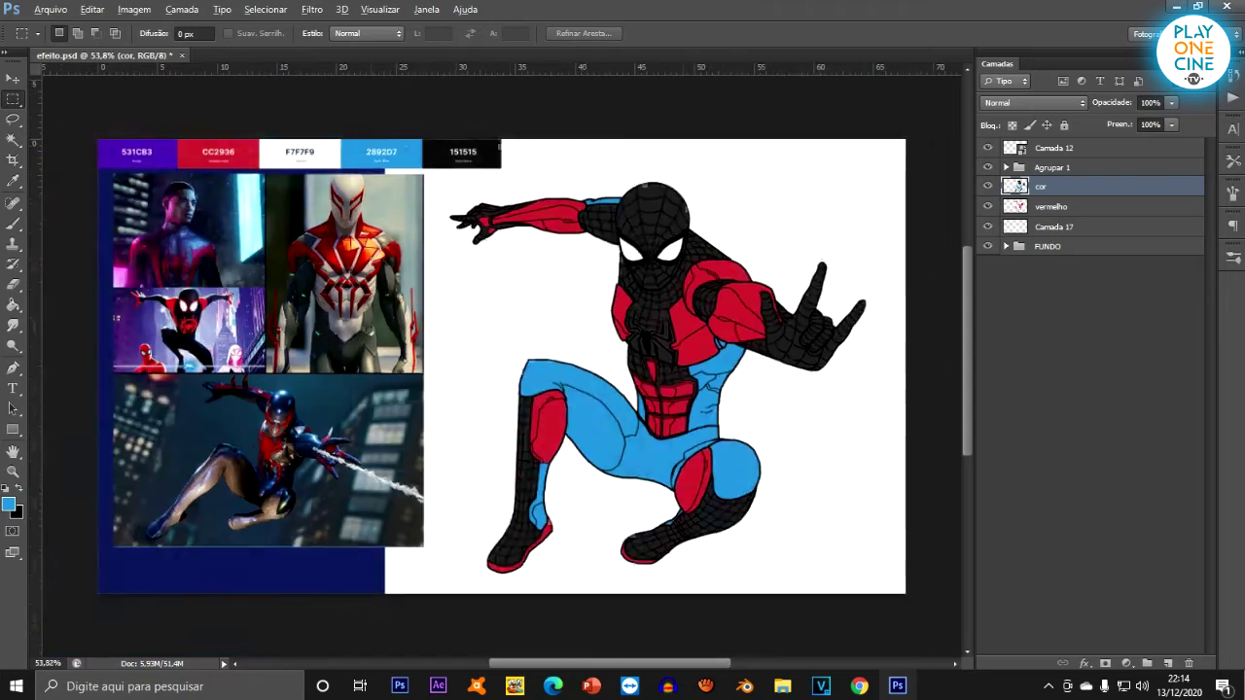
scroll(513, 360, up, 6)
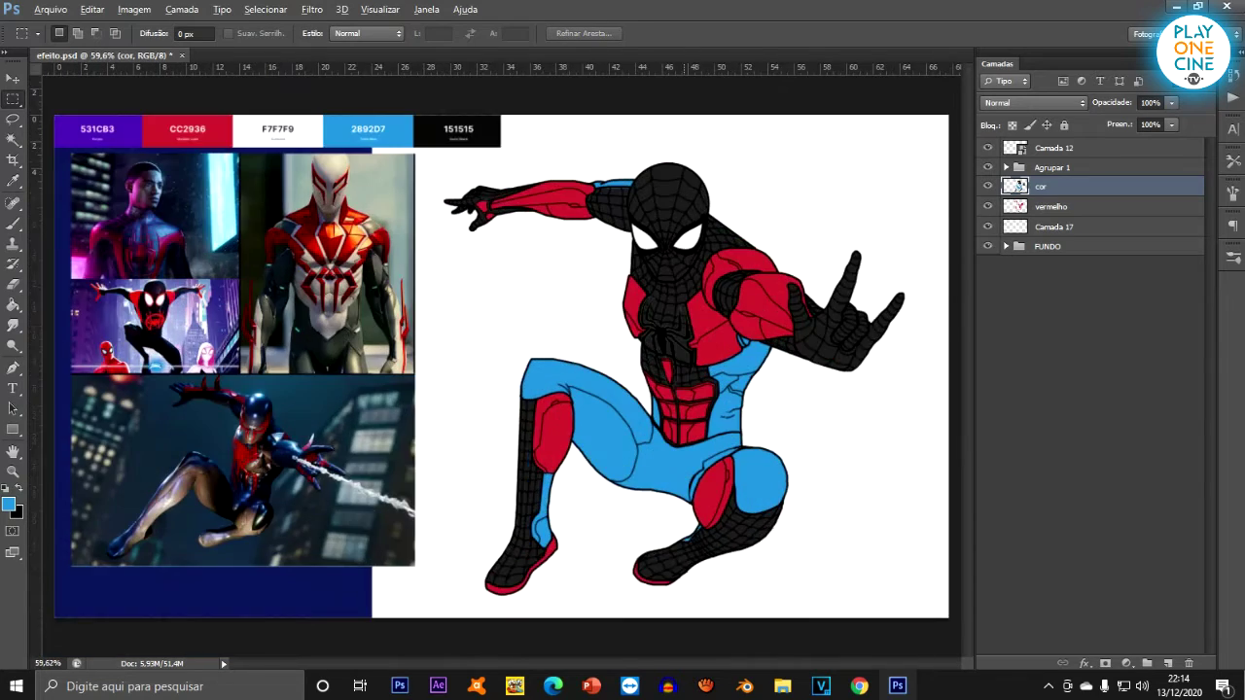
scroll(513, 360, down, 1)
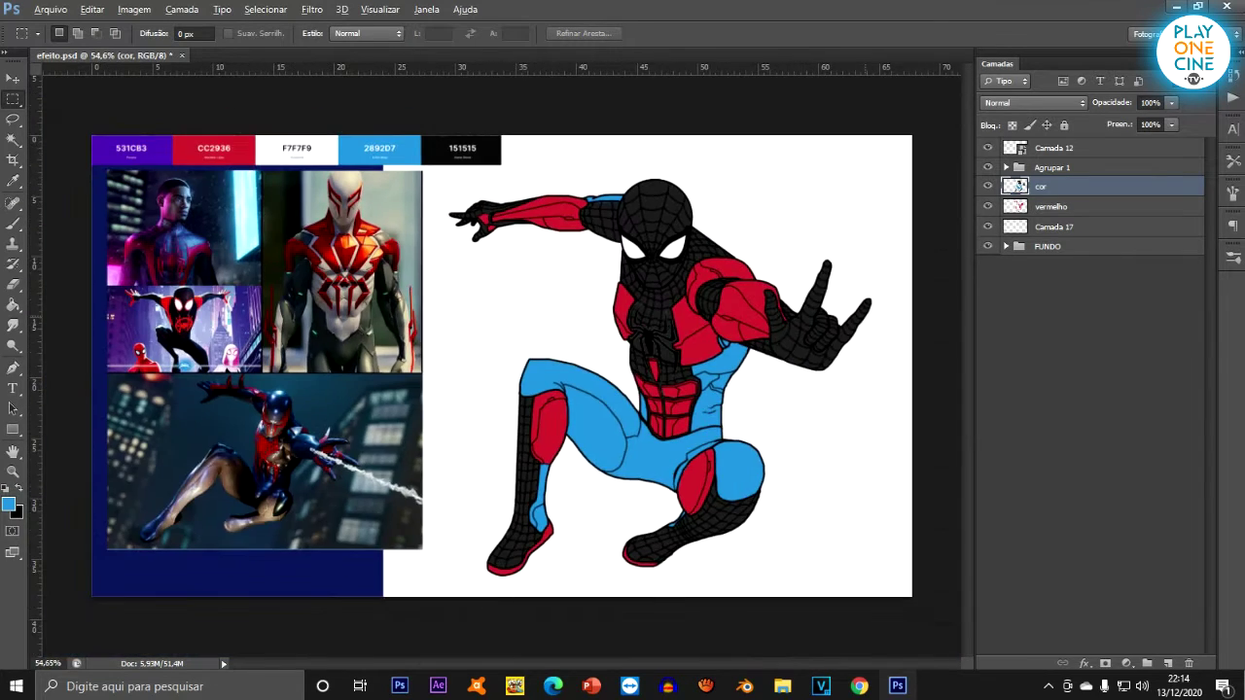
Undo the deselection and the blue painting on the cor layer so the suit areas are selected again.
scroll(513, 360, up, 1)
scroll(513, 360, up, 1)
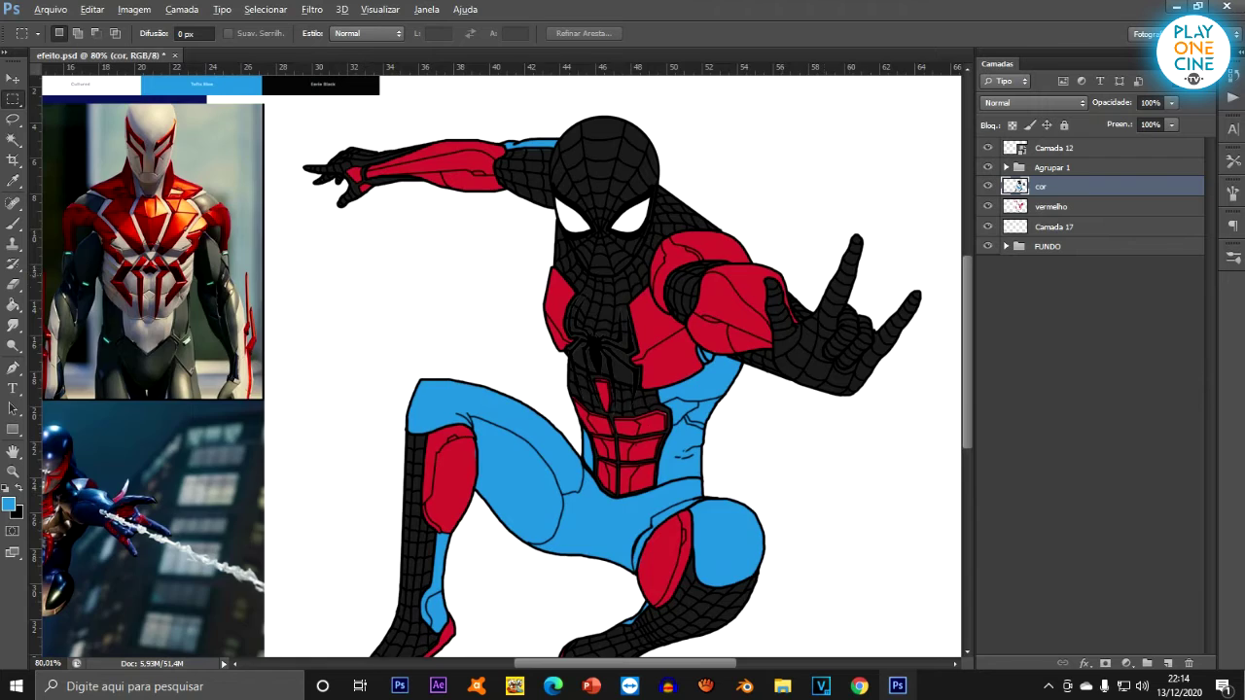
scroll(513, 359, down, 3)
scroll(514, 360, down, 1)
scroll(513, 360, up, 2)
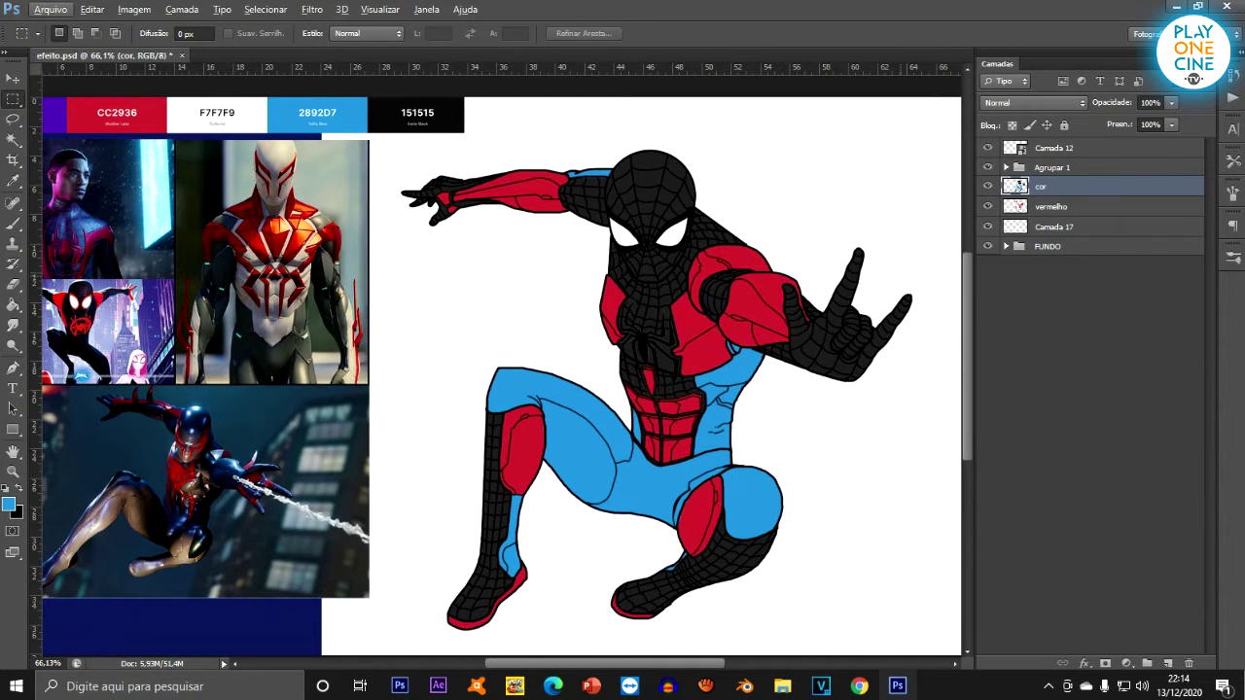
key(ctrl+alt+z)
key(ctrl+alt+z)
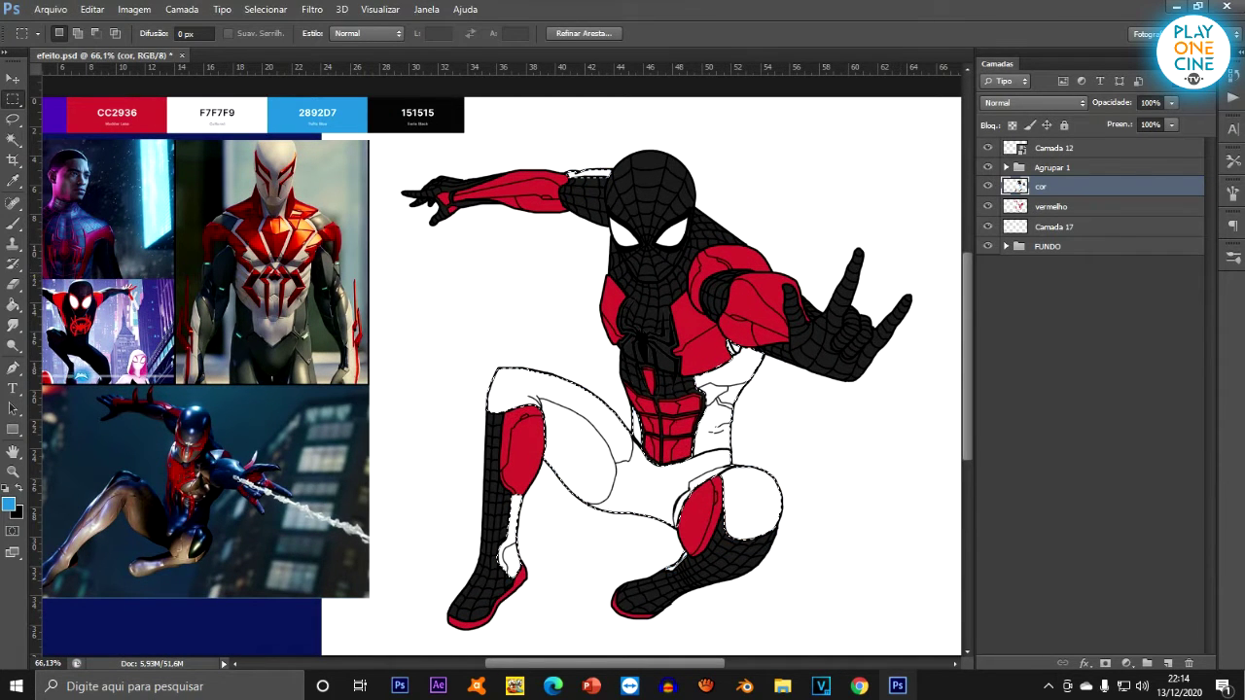
Rename the empty layer Camada 17 below vermelho as azul.
click(1053, 227)
click(987, 227)
click(987, 226)
double_click(1054, 226)
text(azul)
key(Return)
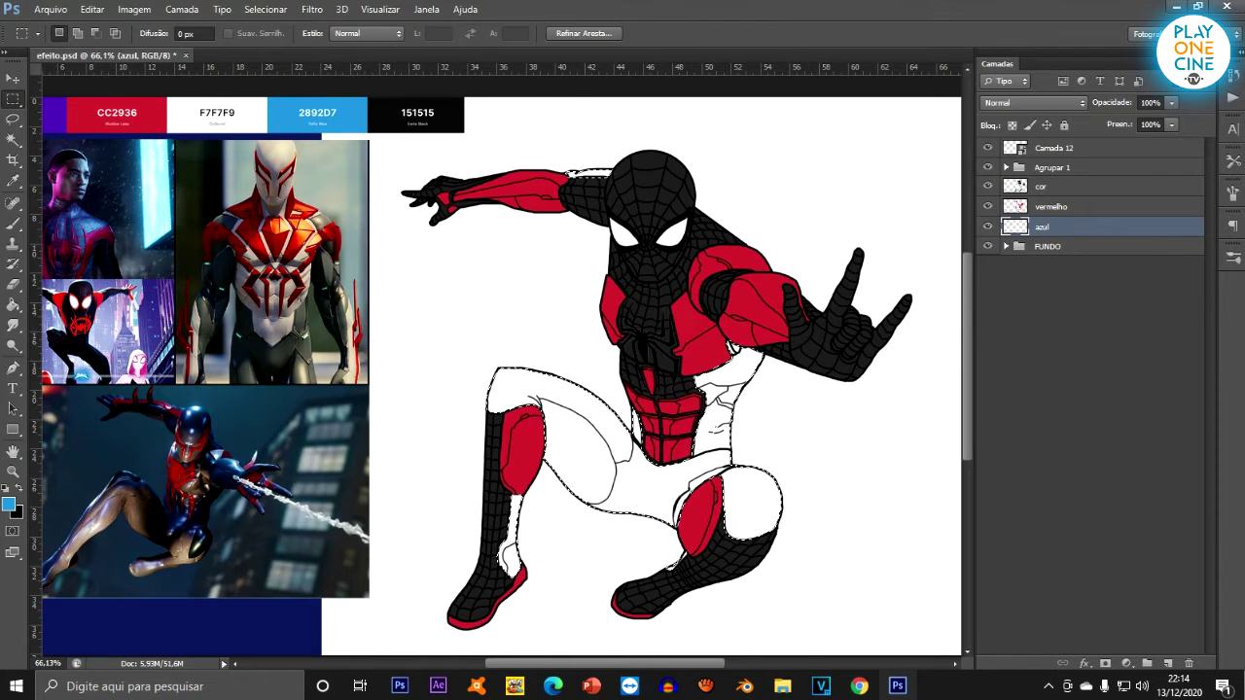
Paint all the selected suit areas blue with the Brush on the azul layer and clear the selection.
click(13, 222)
mouse_move(560, 199)
mouse_down()
mouse_move(485, 361)
mouse_move(714, 443)
mouse_up()
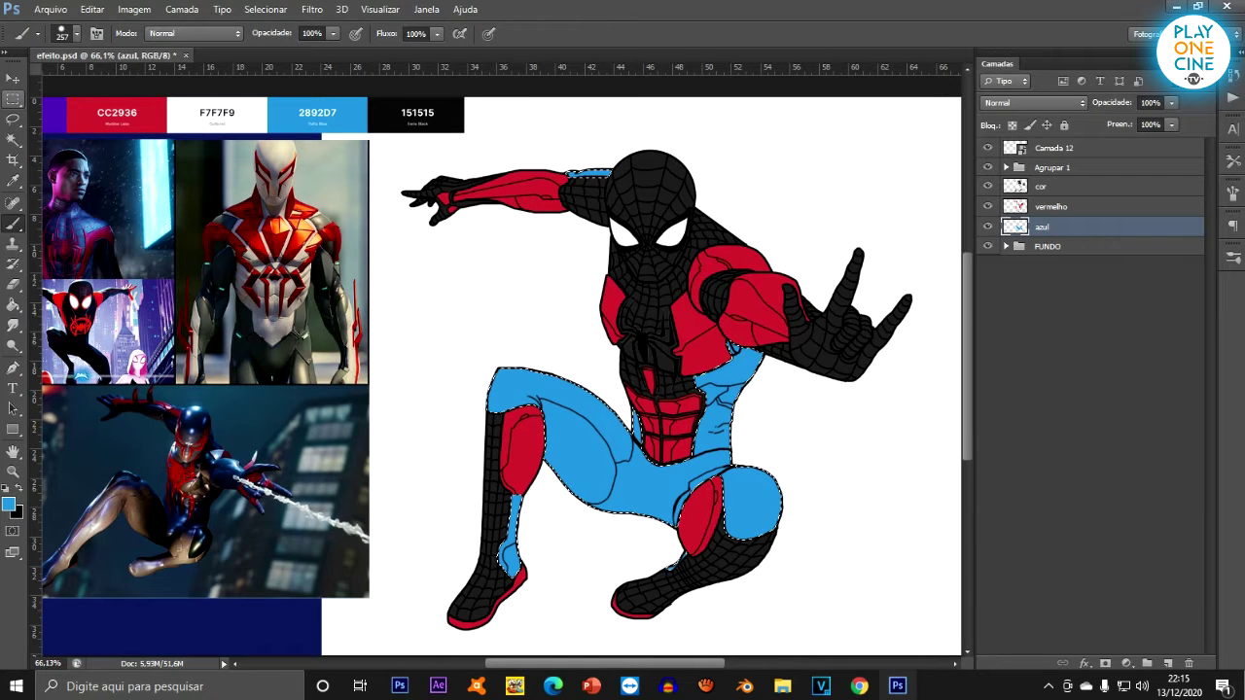
key(m)
key(ctrl+d)
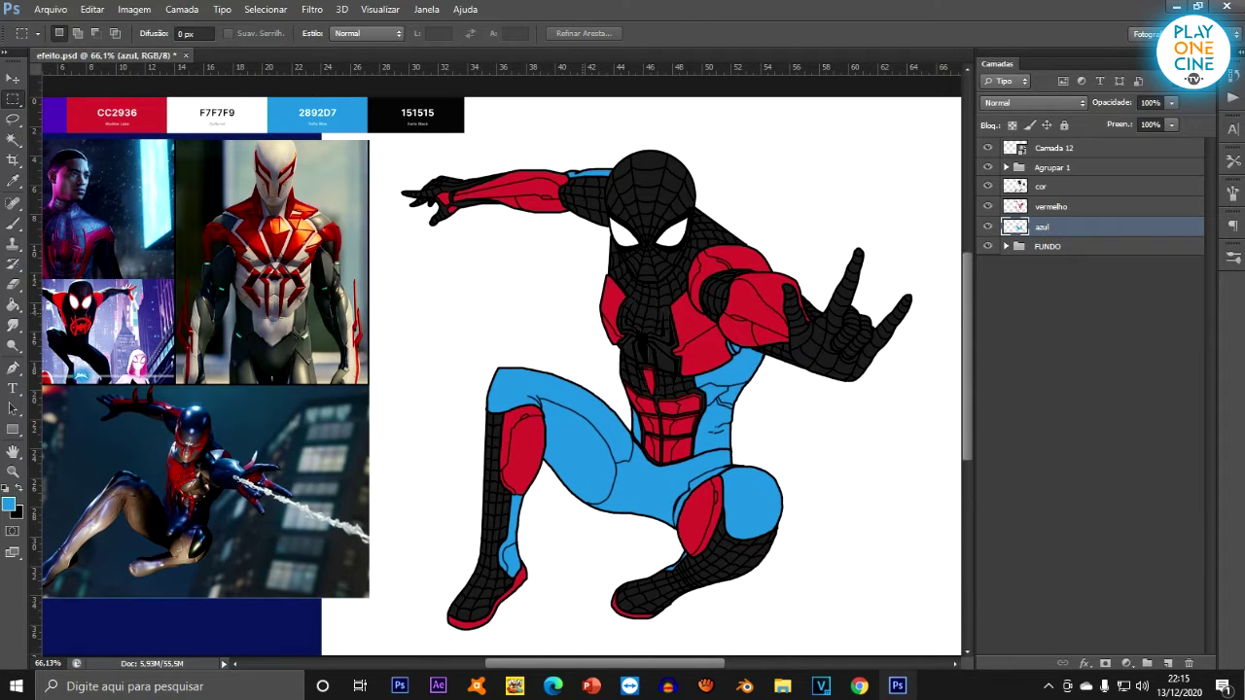
Colorize the azul layer with Hue/Saturation, setting saturation to 100, lightness to -48 and hue to 209.
key(ctrl+u)
drag(948, 337, 964, 337)
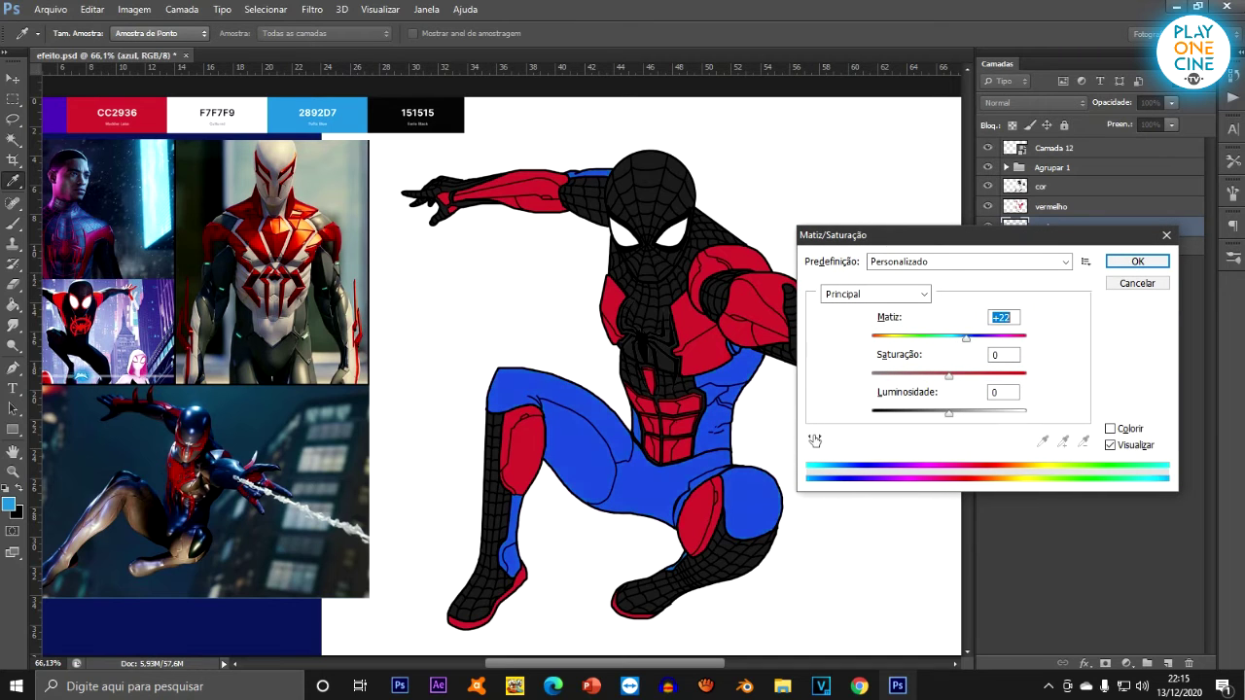
click(1109, 428)
drag(910, 375, 1026, 375)
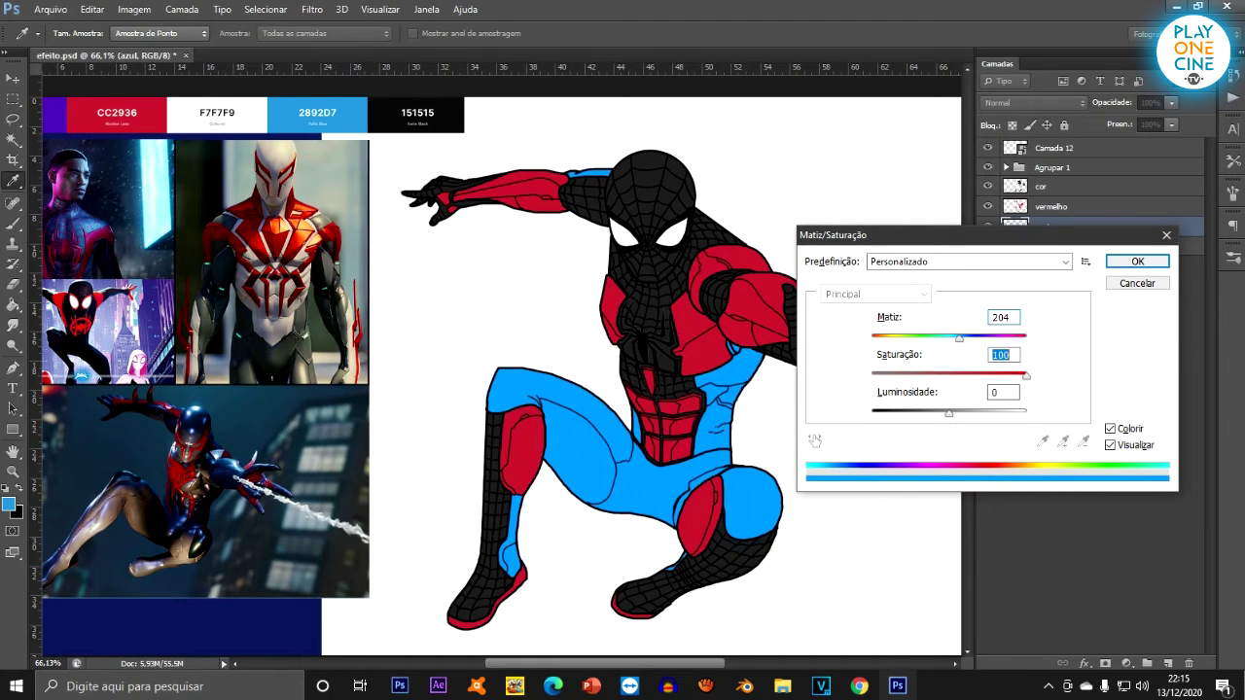
drag(922, 413, 912, 413)
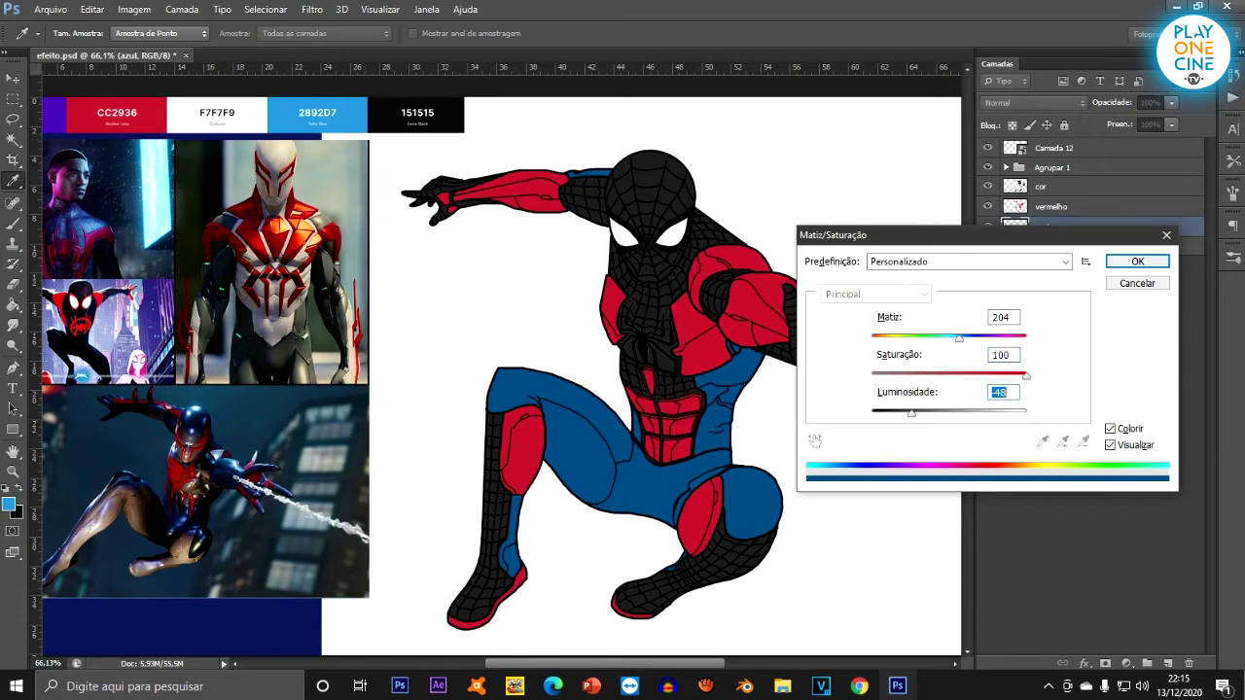
mouse_move(959, 339)
mouse_down()
mouse_move(948, 338)
mouse_move(961, 338)
mouse_up()
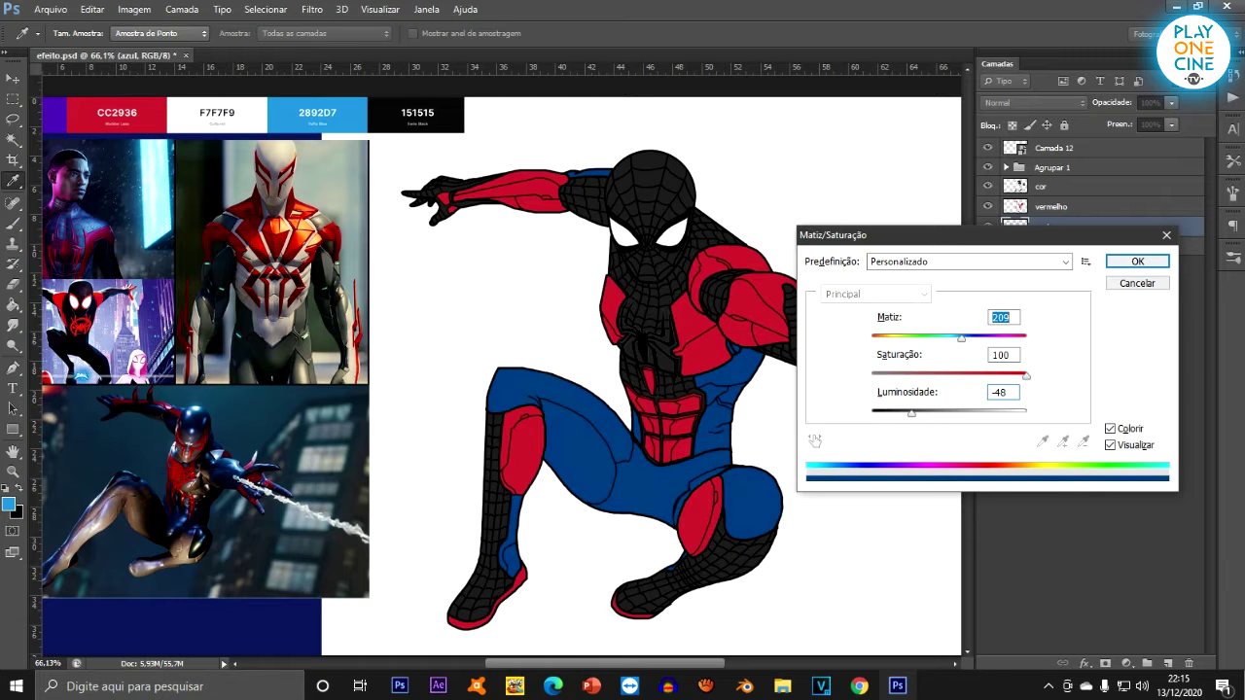
Lower the hue and lightness of the azul layer slightly further and apply the Hue/Saturation adjustment.
key(Down)
key(Down)
key(Down)
key(Down)
key(Tab)
key(Tab)
key(Down)
key(Down)
key(Down)
key(Down)
key(Down)
key(Down)
key(Return)
key(m)
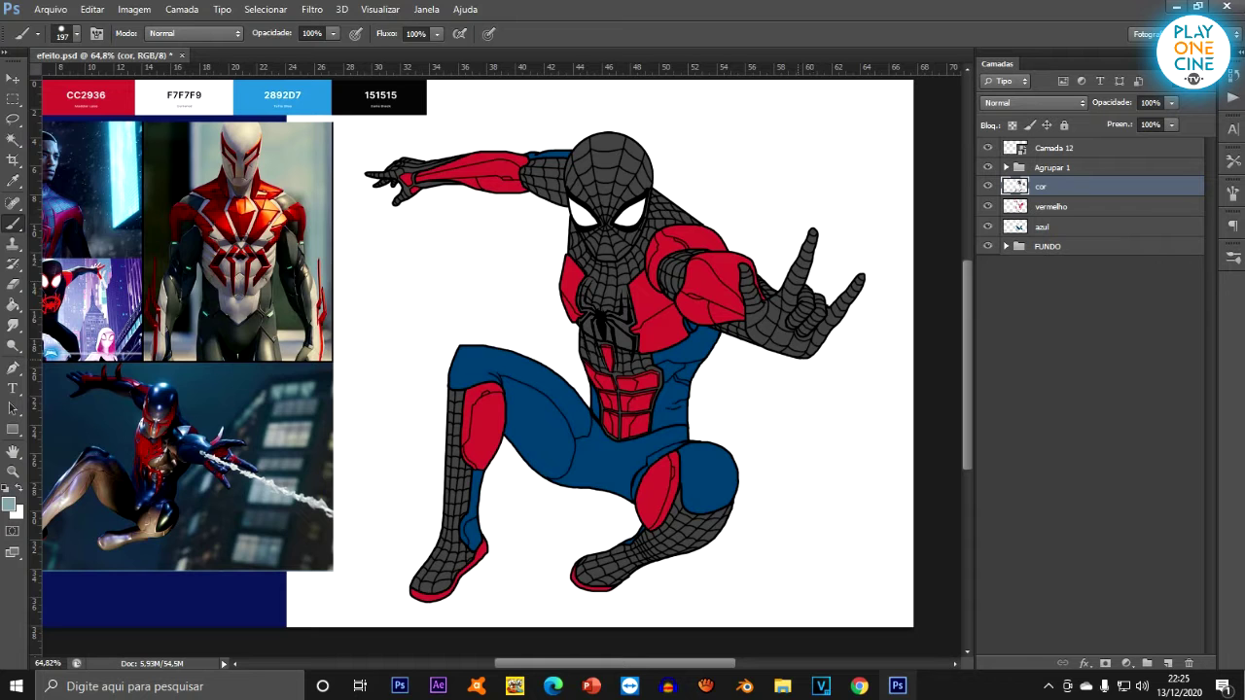
Load the combined shapes of the azul, vermelho and cor layers as a selection and add a new layer above cor.
scroll(704, 470, up, 1)
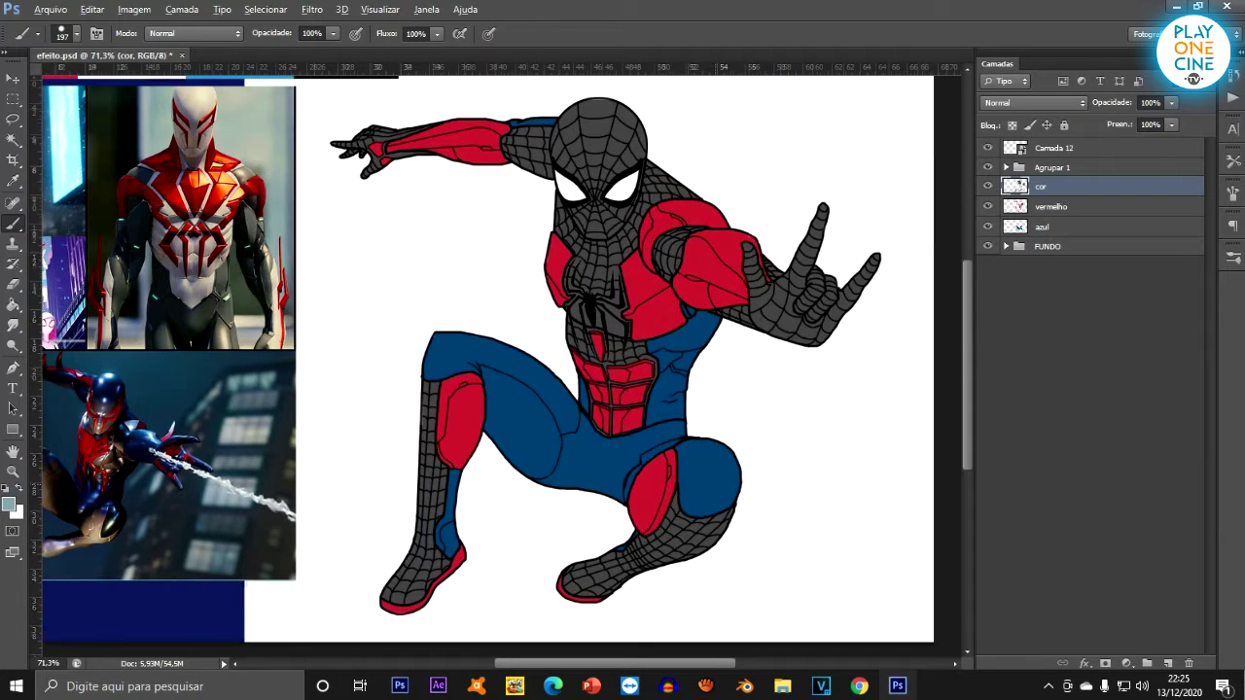
scroll(616, 369, up, 1)
scroll(617, 369, down, 1)
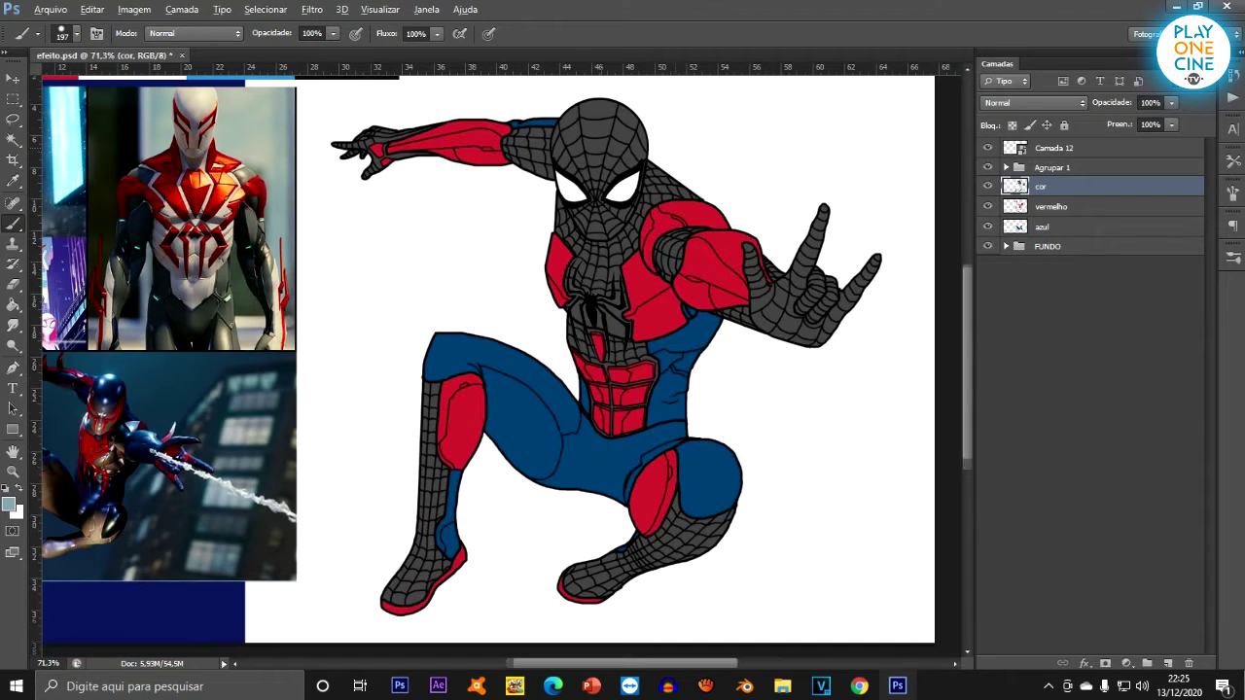
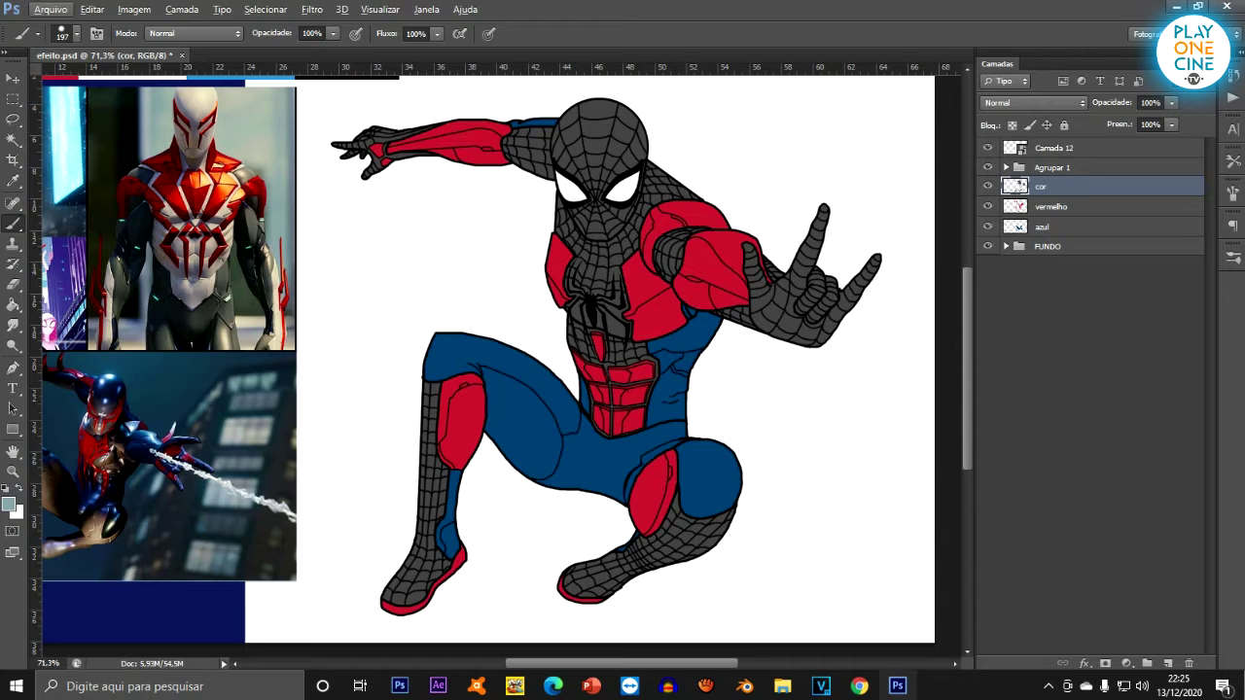
ctrl+click(1014, 227)
ctrl+shift+click(1014, 206)
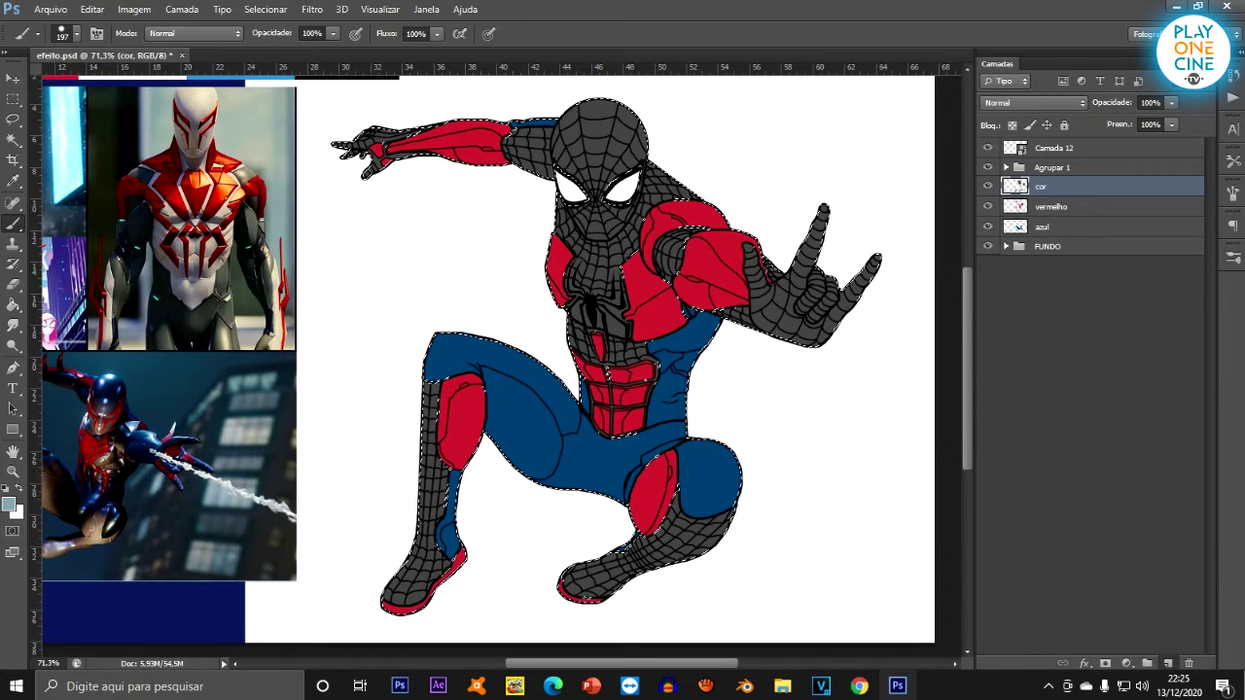
click(1168, 663)
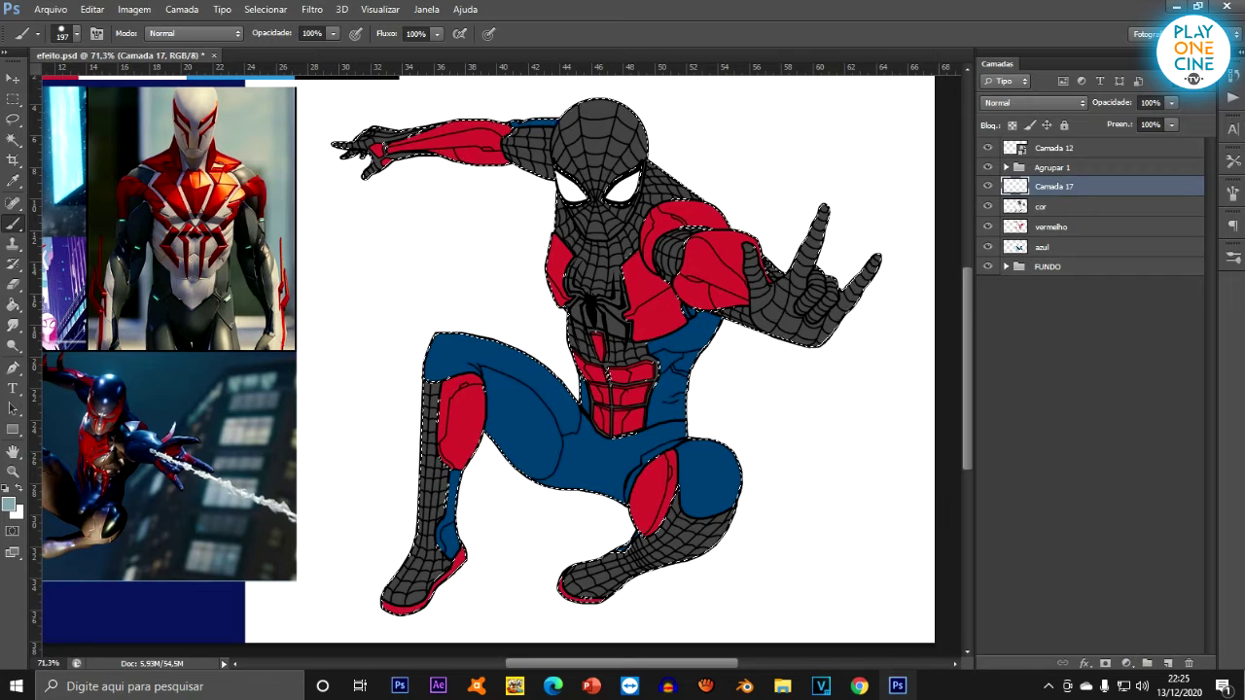
Keep the grey-blue 829ea6 as foreground colour and paint the whole selected figure with the Brush on the new layer.
key(i)
click(8, 503)
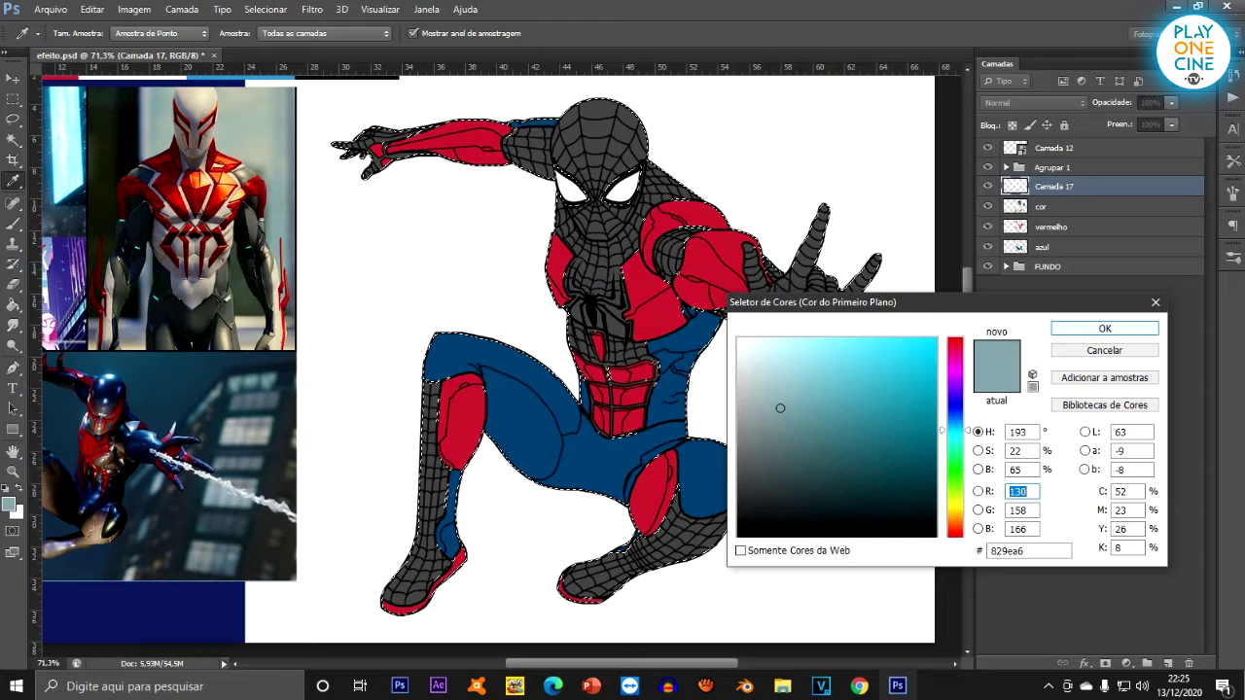
key(b)
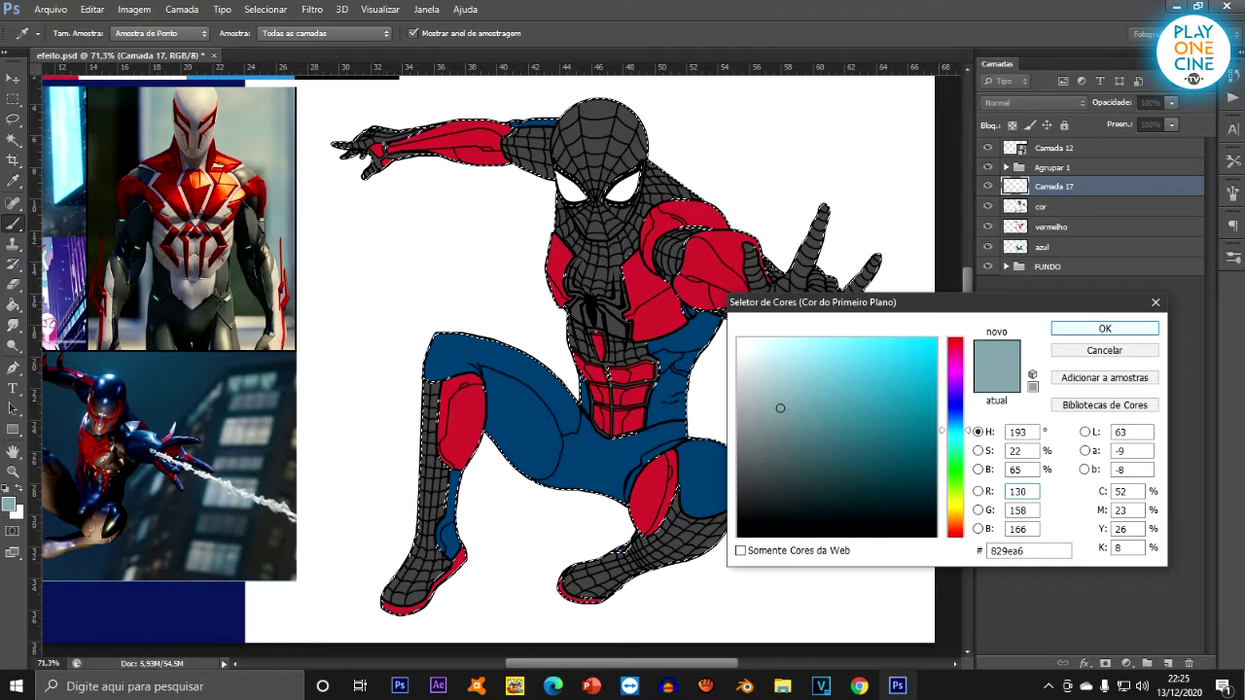
key(Return)
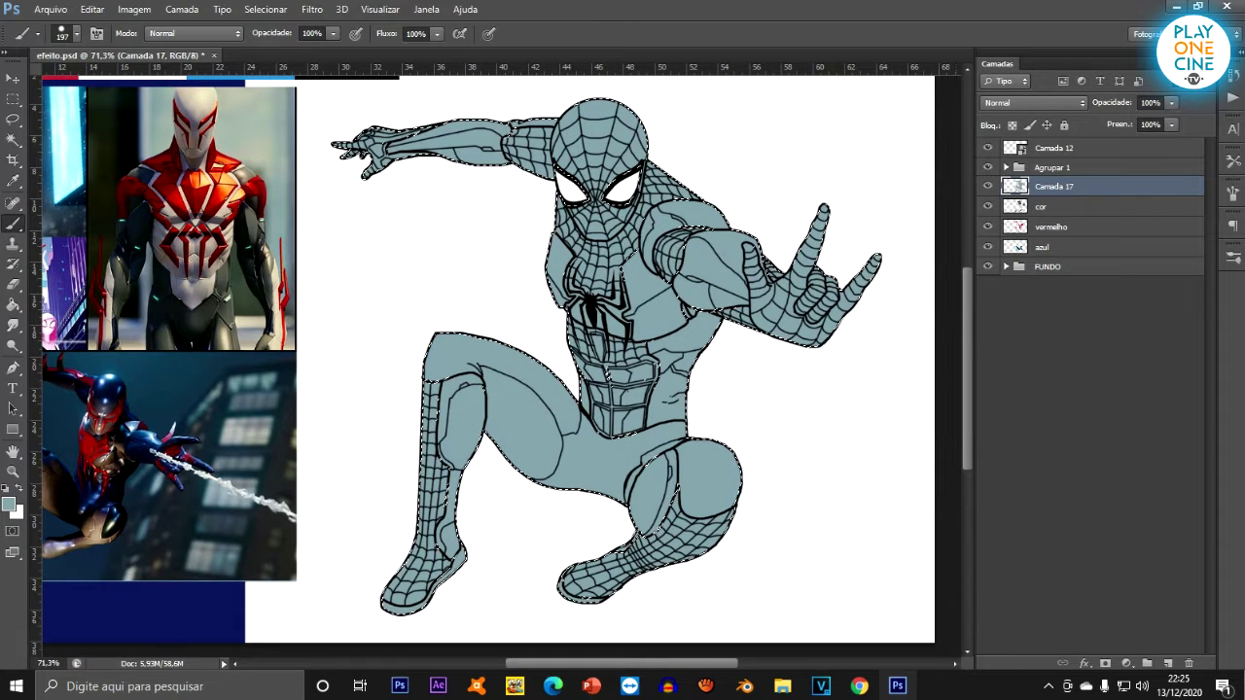
Set the grey-blue layer's blend mode to Multiplicação and add a layer mask from the figure selection.
click(1033, 102)
click(1012, 168)
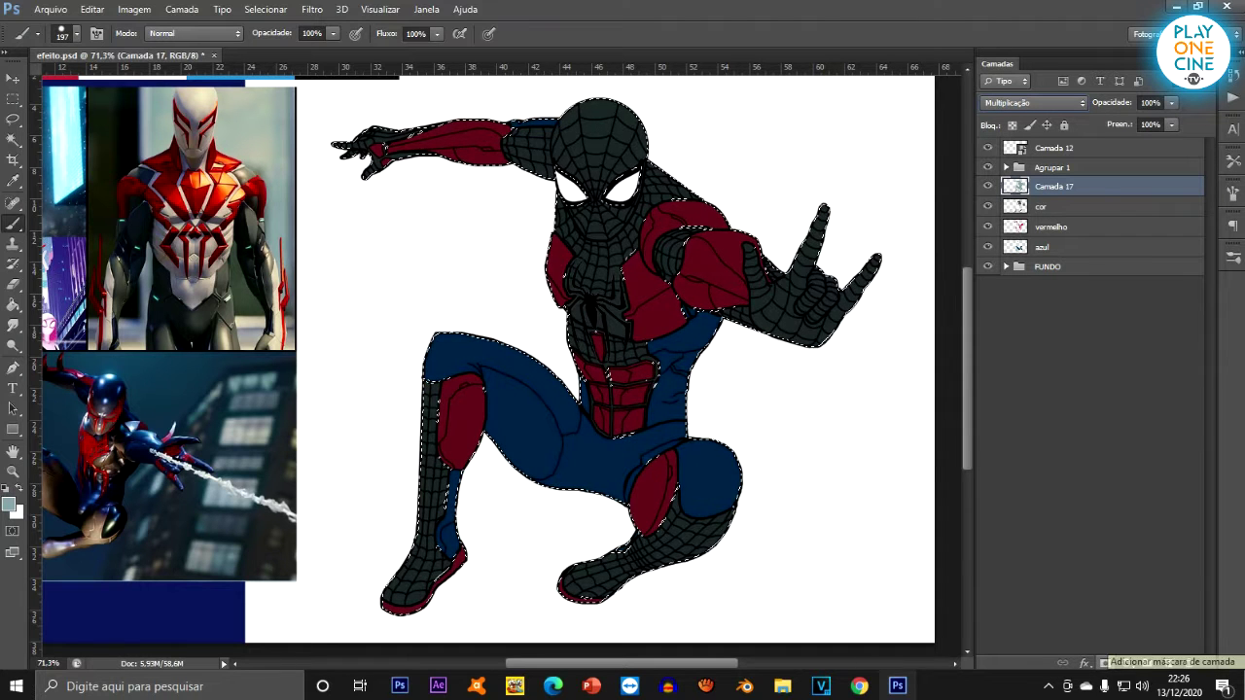
click(1104, 663)
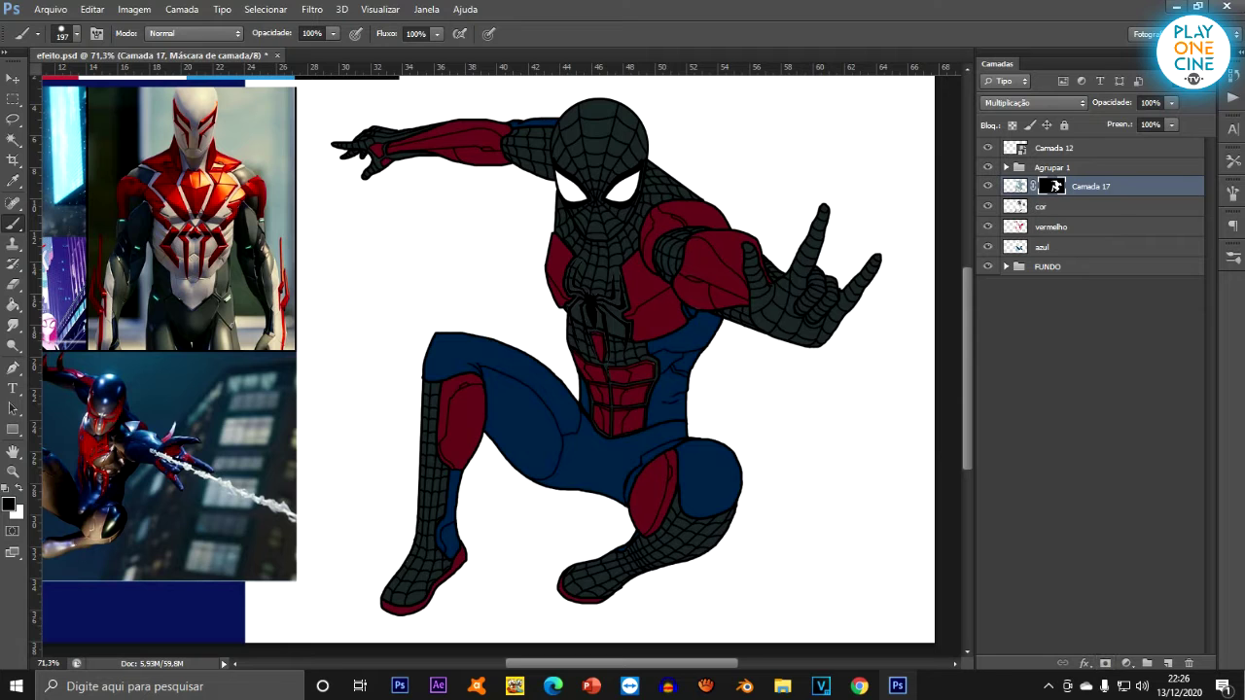
Try to reveal light on the face, torso and raised thigh by painting black on the mask with a 96 px hard brush.
click(76, 33)
click(93, 83)
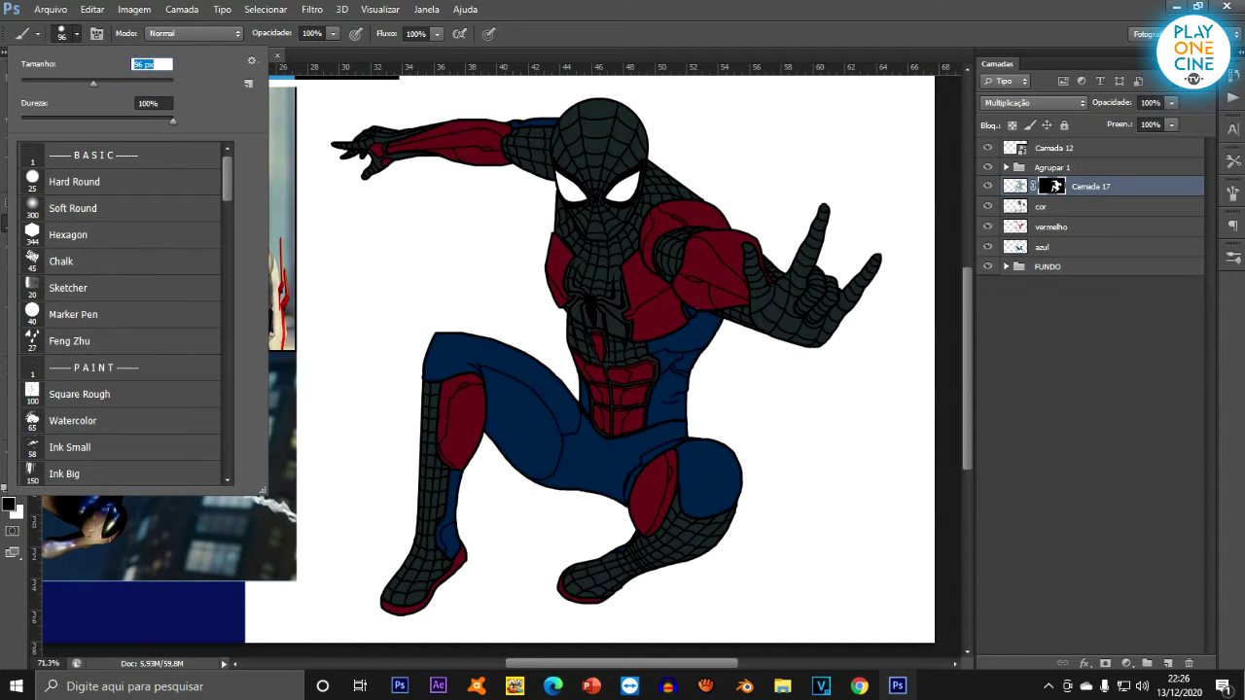
key(Return)
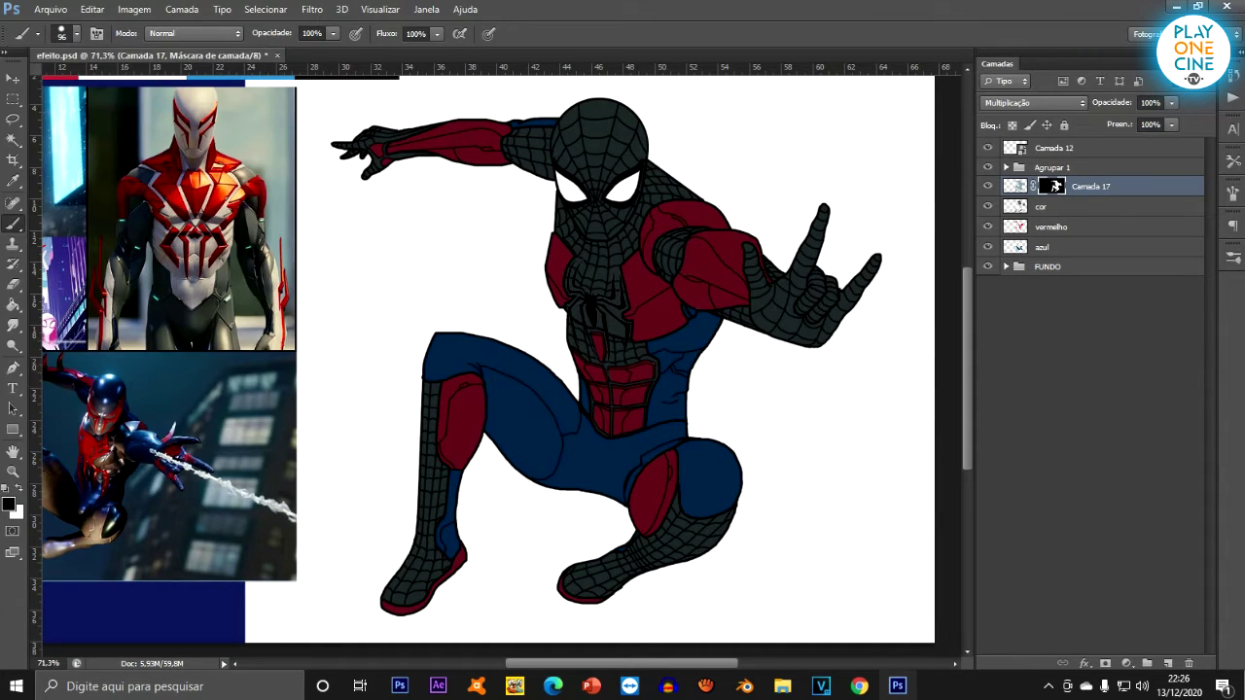
mouse_move(611, 243)
mouse_down()
mouse_move(622, 330)
mouse_move(583, 413)
mouse_move(496, 360)
mouse_move(433, 360)
mouse_up()
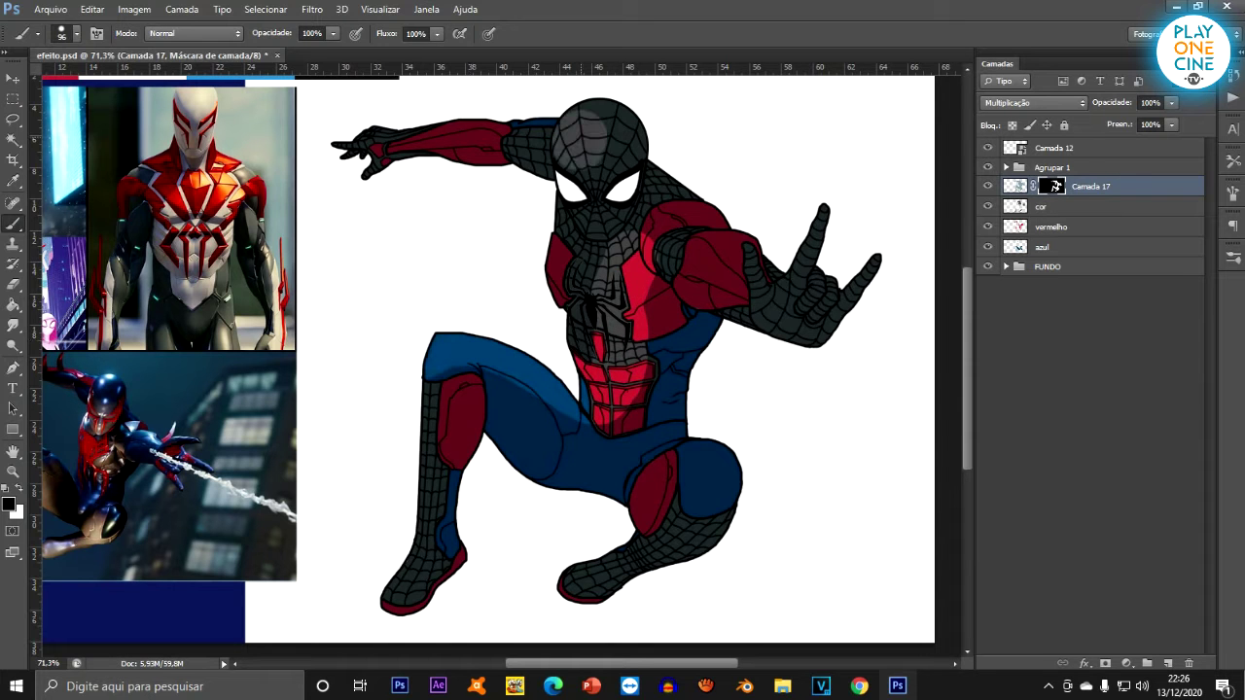
scroll(666, 415, down, 3)
scroll(628, 335, up, 3)
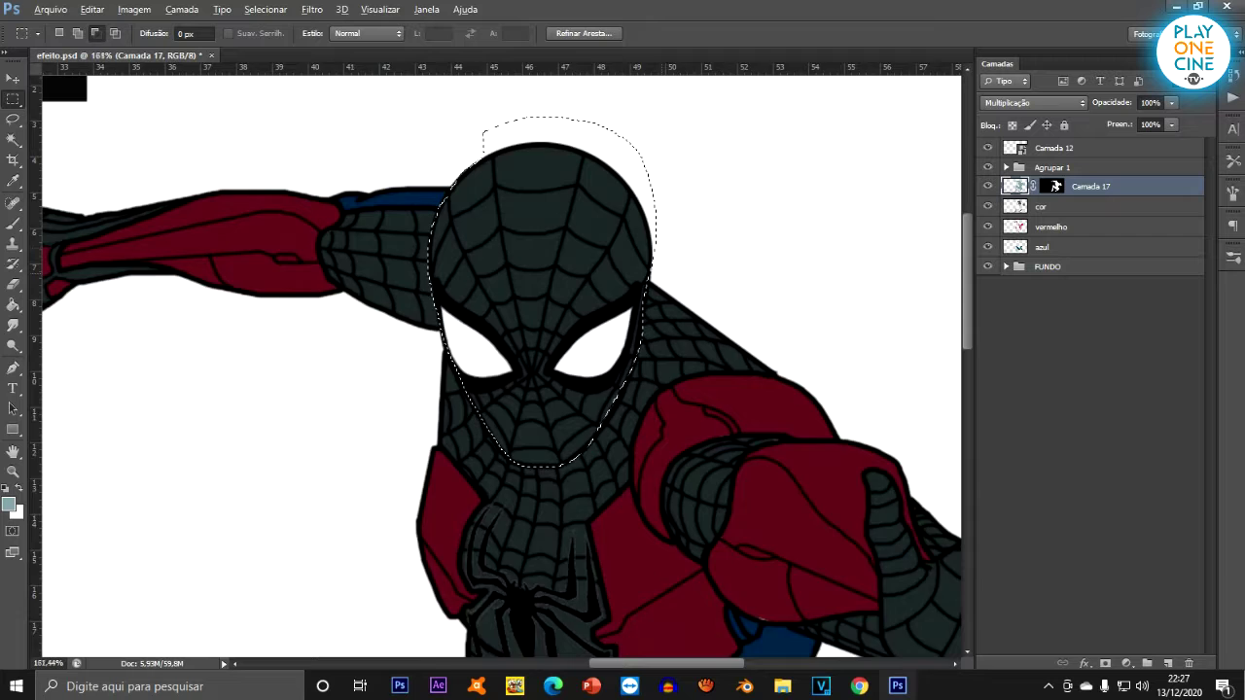
Lighten the selected head by painting black on the Camada 17 mask with a 300 px Soft Round brush at 0% hardness.
scroll(671, 282, up, 3)
scroll(608, 223, down, 4)
key(b)
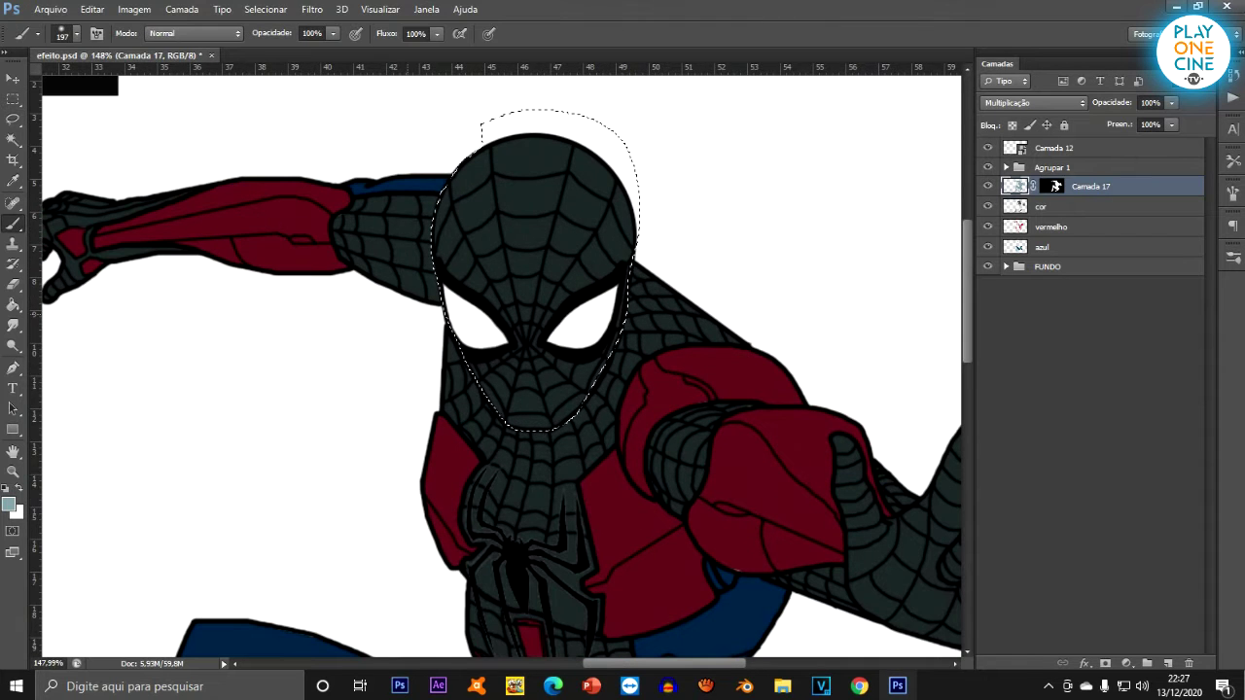
click(77, 34)
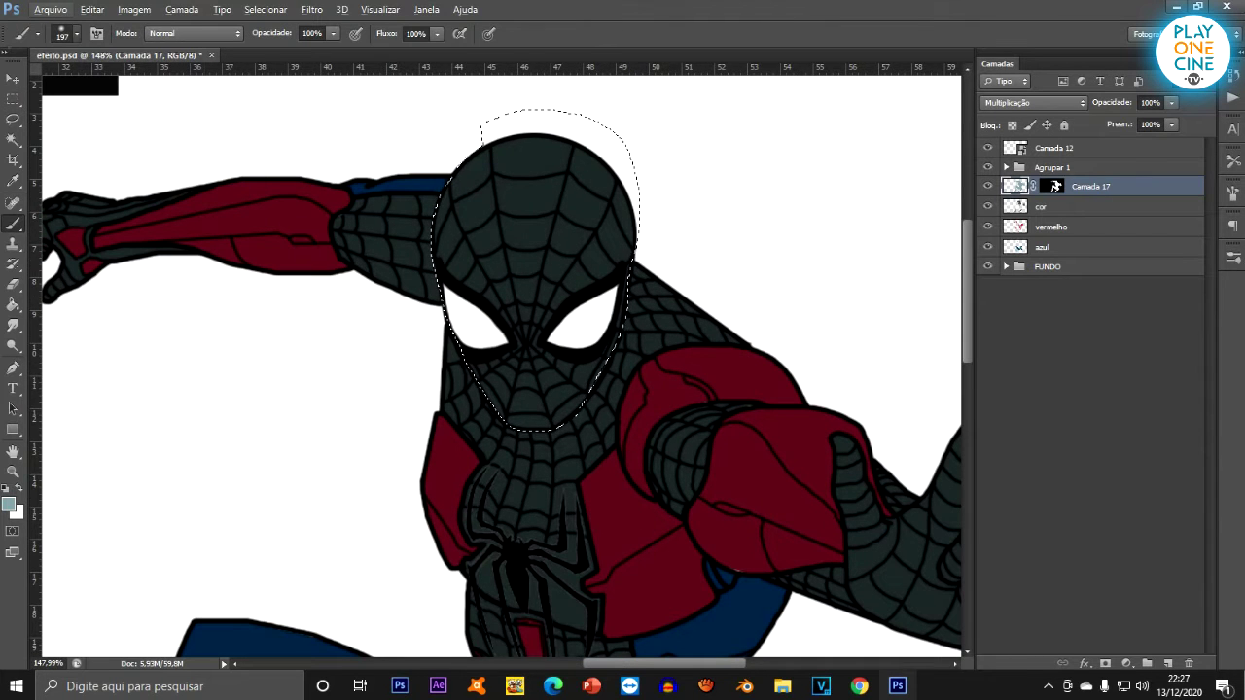
click(73, 208)
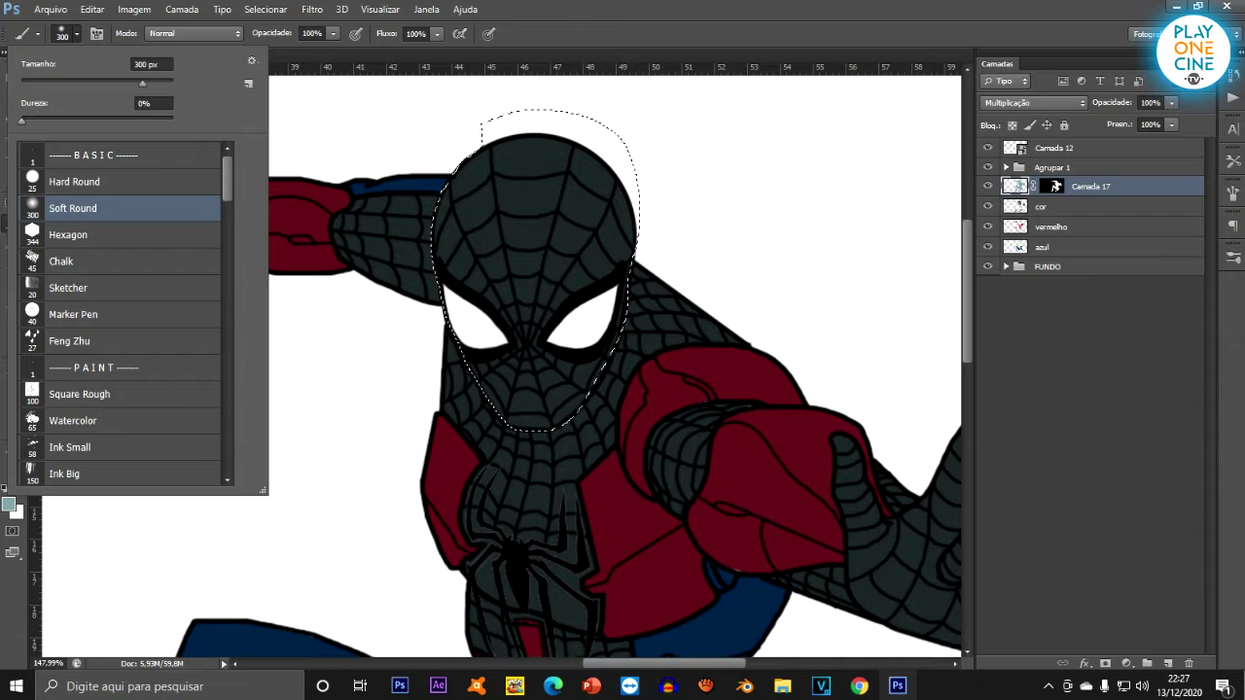
drag(38, 121, 4, 121)
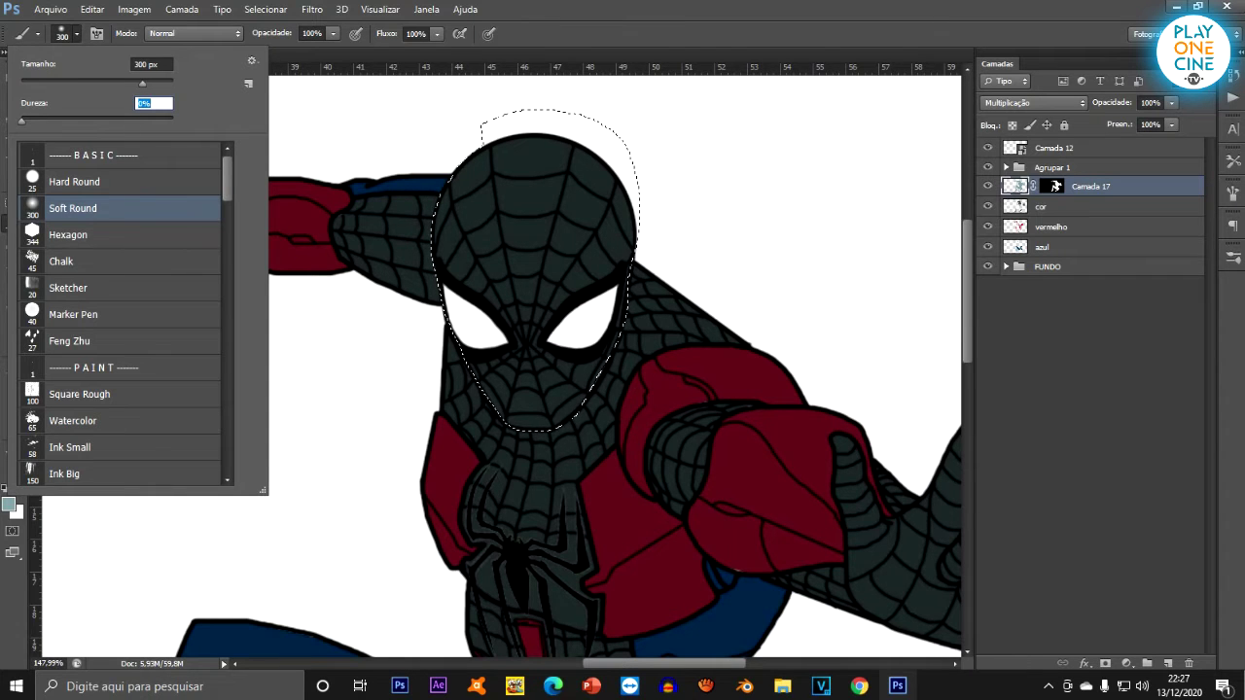
key(Return)
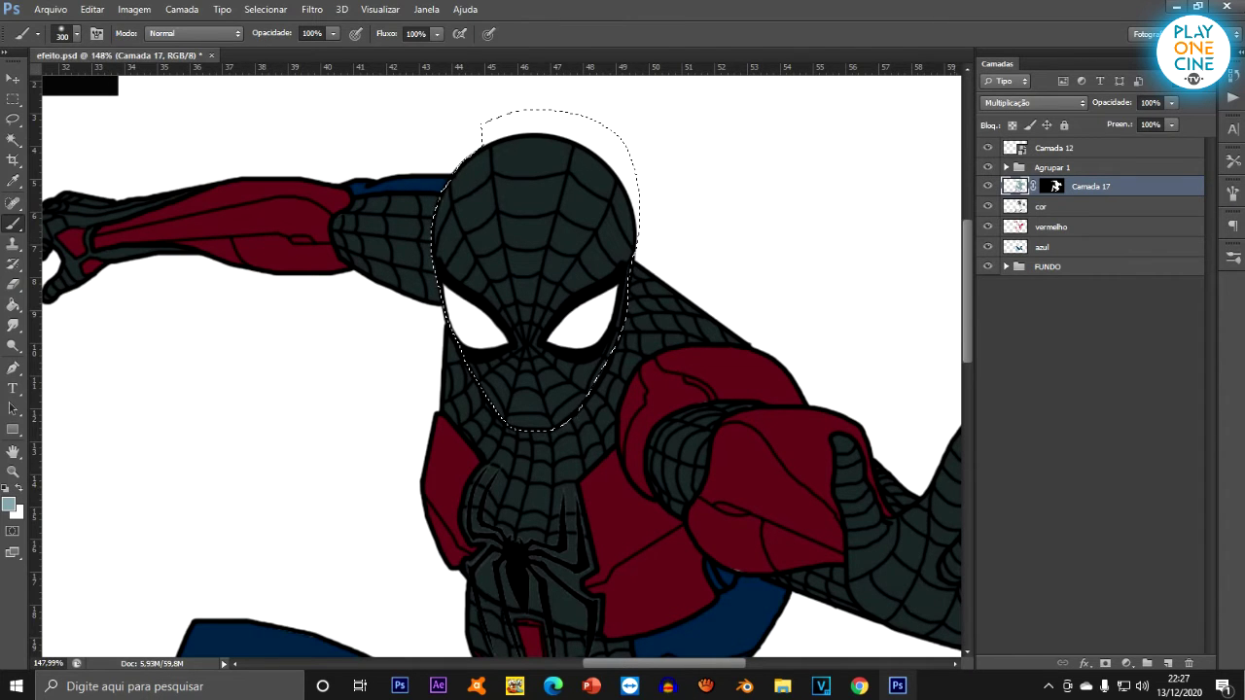
click(1053, 185)
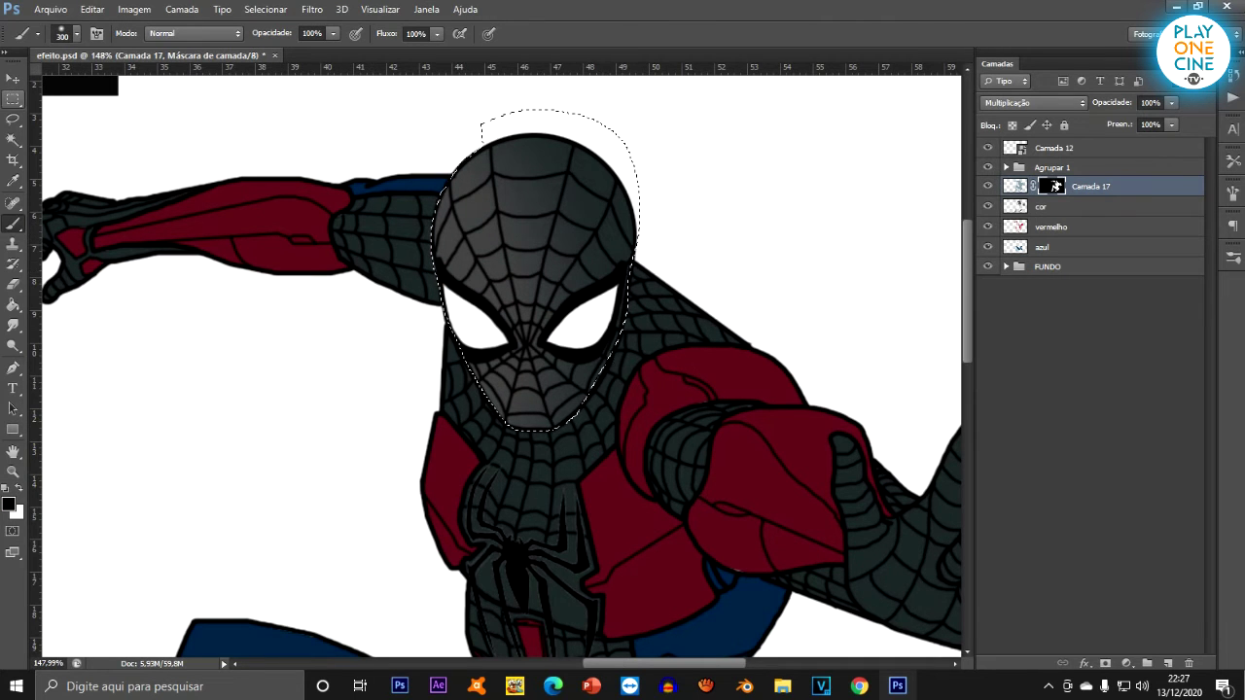
Clear the selection around the head and check the shading on the whole figure.
click(12, 99)
click(495, 238)
scroll(495, 238, down, 6)
scroll(488, 358, up, 4)
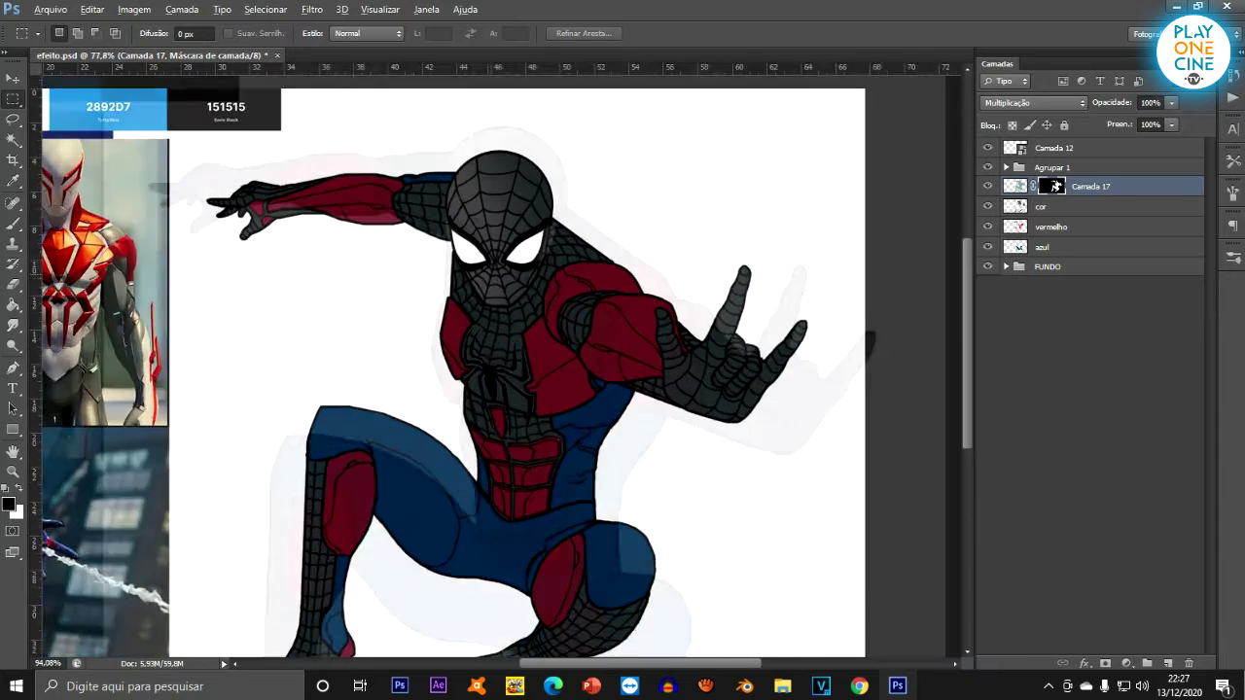
scroll(643, 169, down, 3)
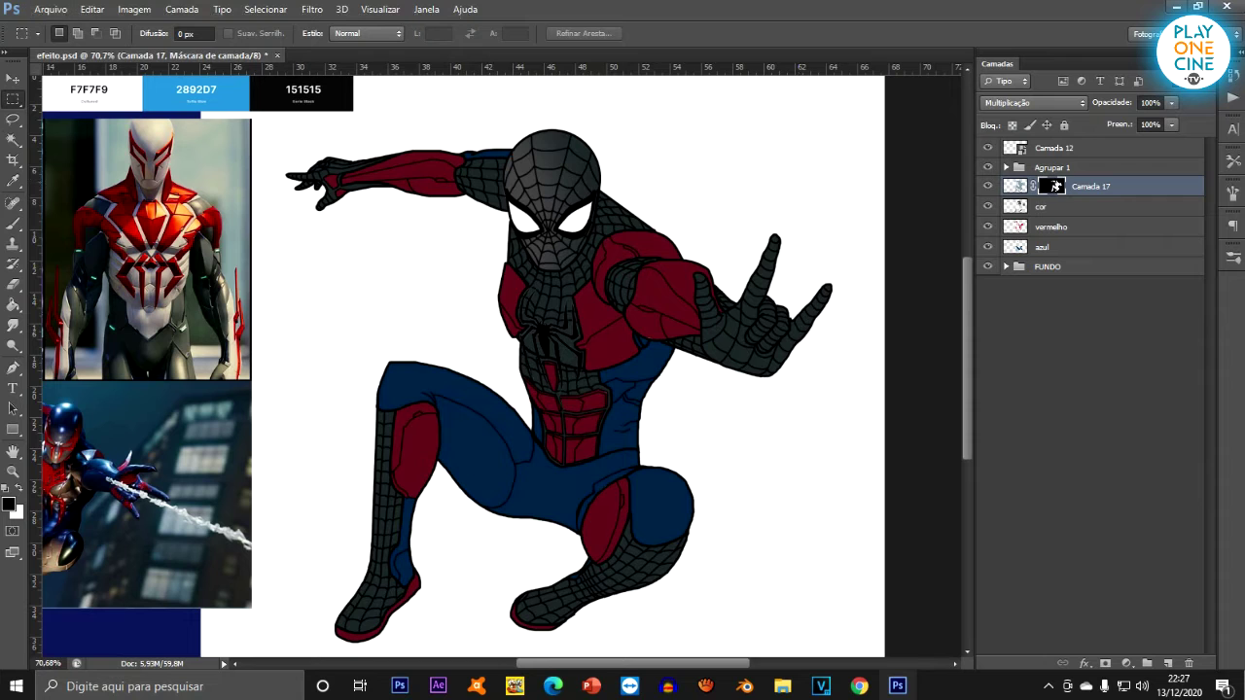
Darken the Camada 17 layer's colour with a Hue/Saturation adjustment, setting Luminosidade to -26.
click(1014, 186)
key(ctrl+u)
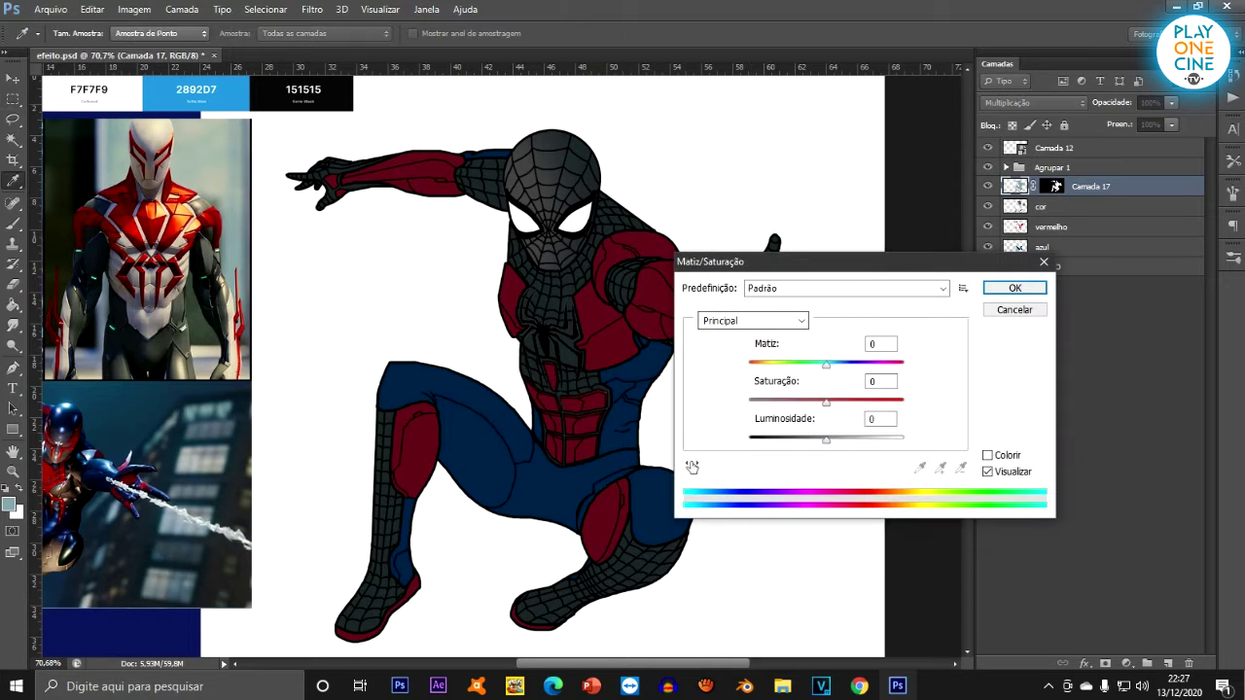
key(Up)
key(Up)
key(Up)
key(Up)
key(Up)
key(Up)
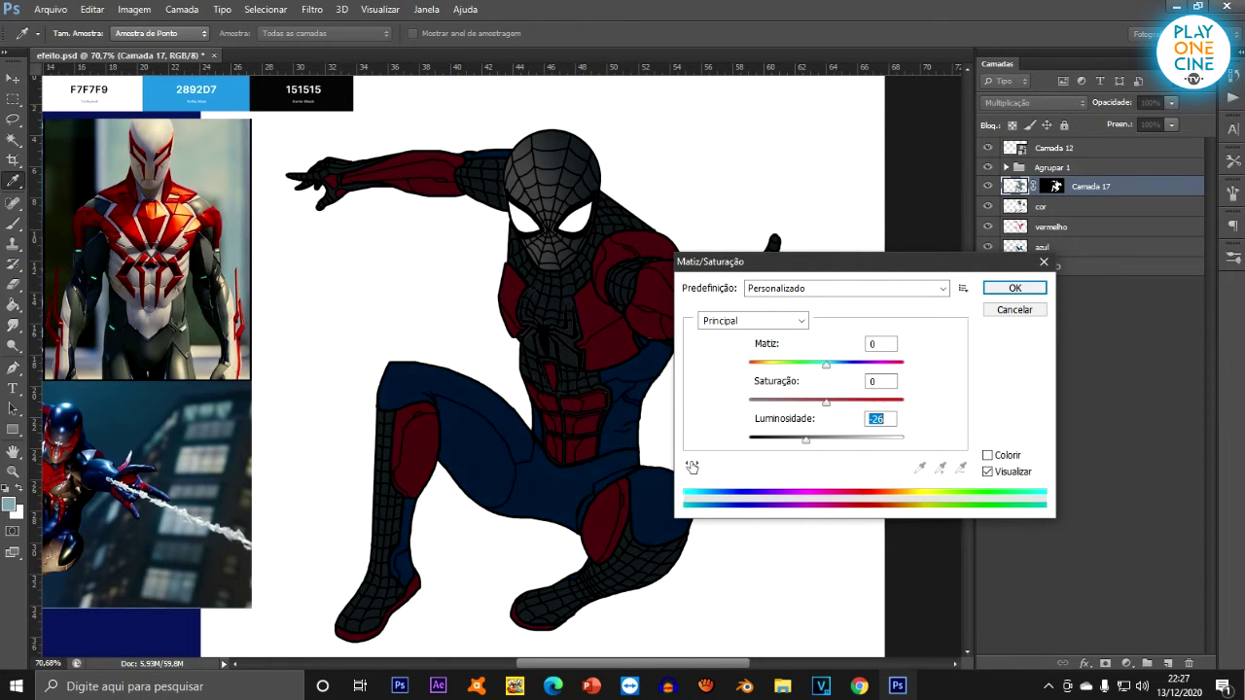
key(Return)
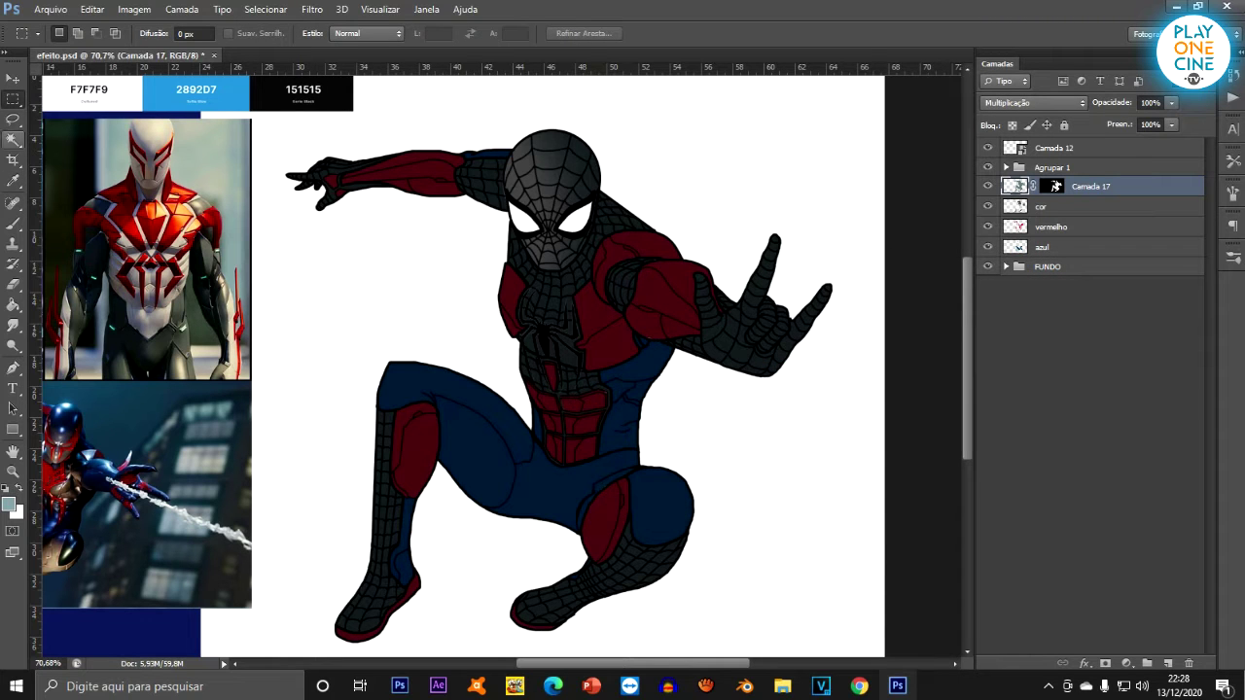
Outline the webbed neck and upper chest area below the face with the Lasso tool.
click(13, 119)
scroll(558, 258, up, 8)
scroll(505, 321, up, 4)
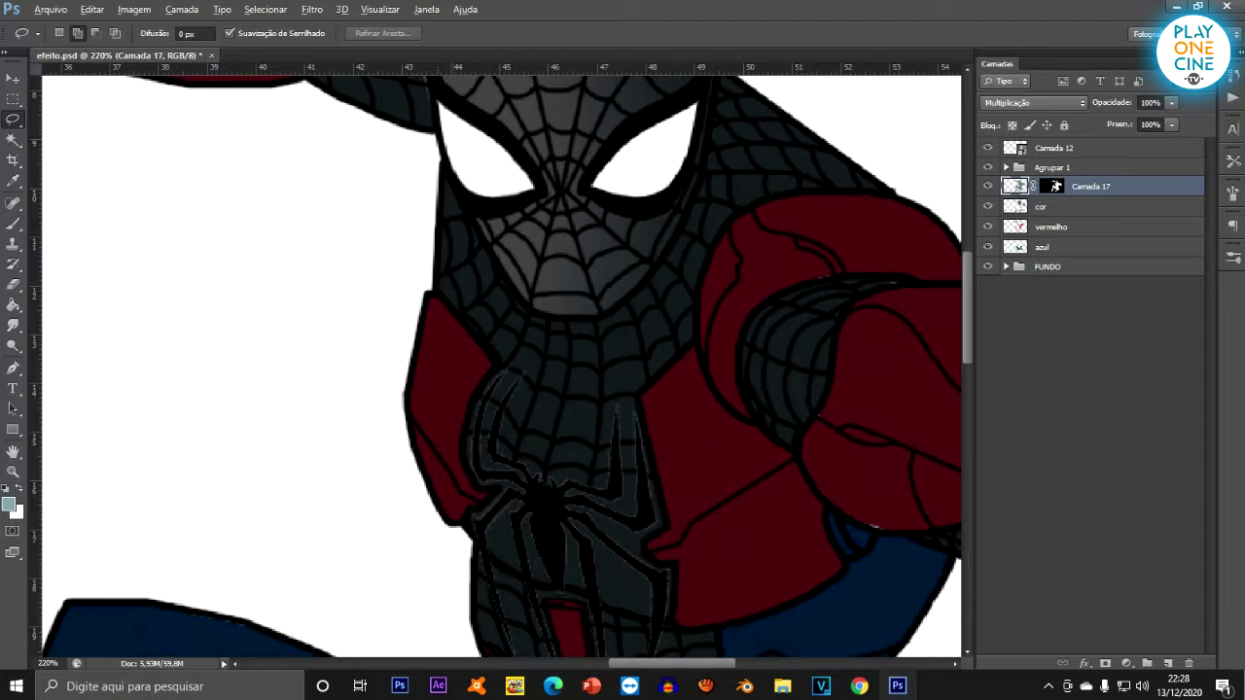
mouse_move(426, 125)
mouse_down()
mouse_move(531, 279)
mouse_move(605, 282)
mouse_move(665, 241)
mouse_up()
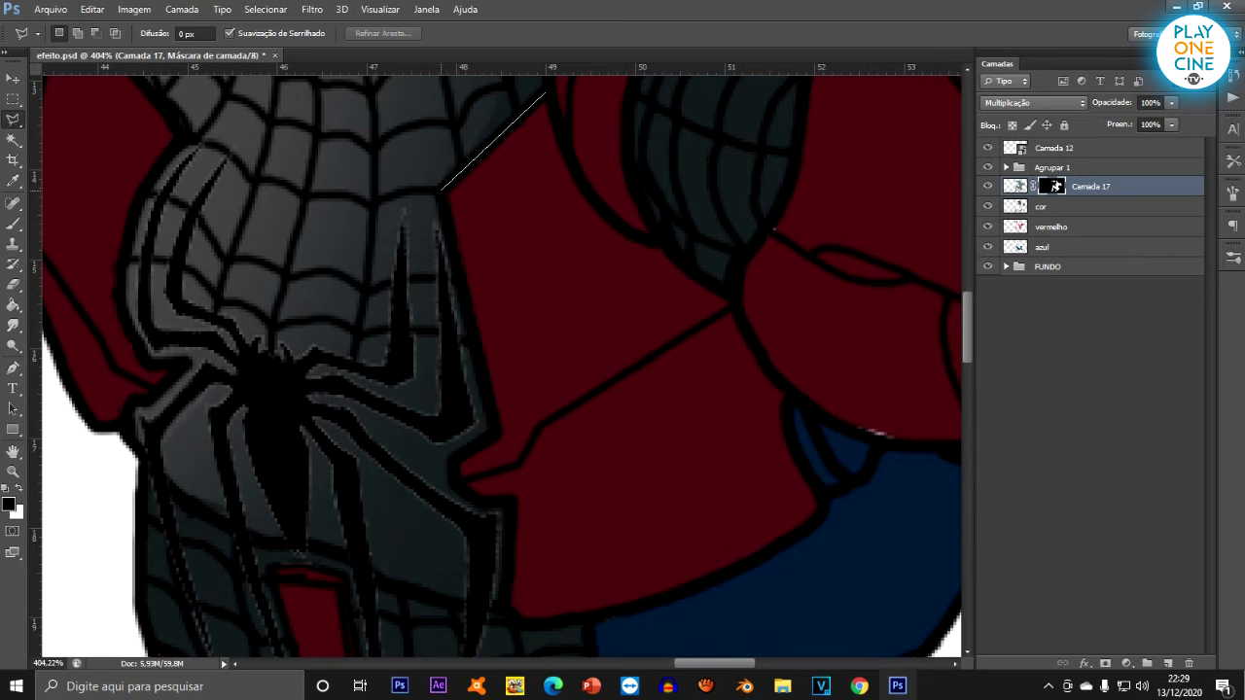
Select the larger red chest panel between the spider emblem and the raised arm with the Polygonal Lasso.
click(442, 191)
click(492, 434)
click(456, 458)
click(484, 501)
click(506, 503)
click(507, 601)
click(516, 623)
click(572, 614)
click(670, 593)
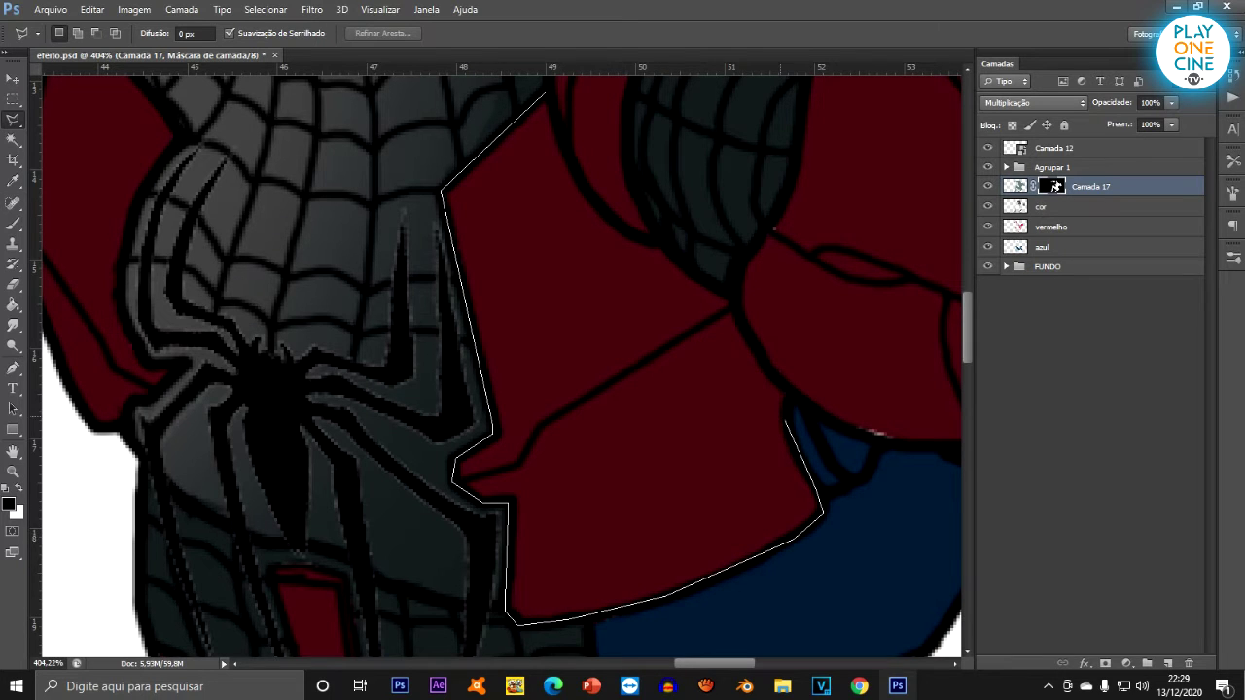
click(795, 399)
click(734, 309)
click(652, 240)
click(587, 190)
click(542, 94)
Lighten the selected chest panel from its inner upper corner by painting black on the Camada 17 mask with the 300 px soft brush.
key(b)
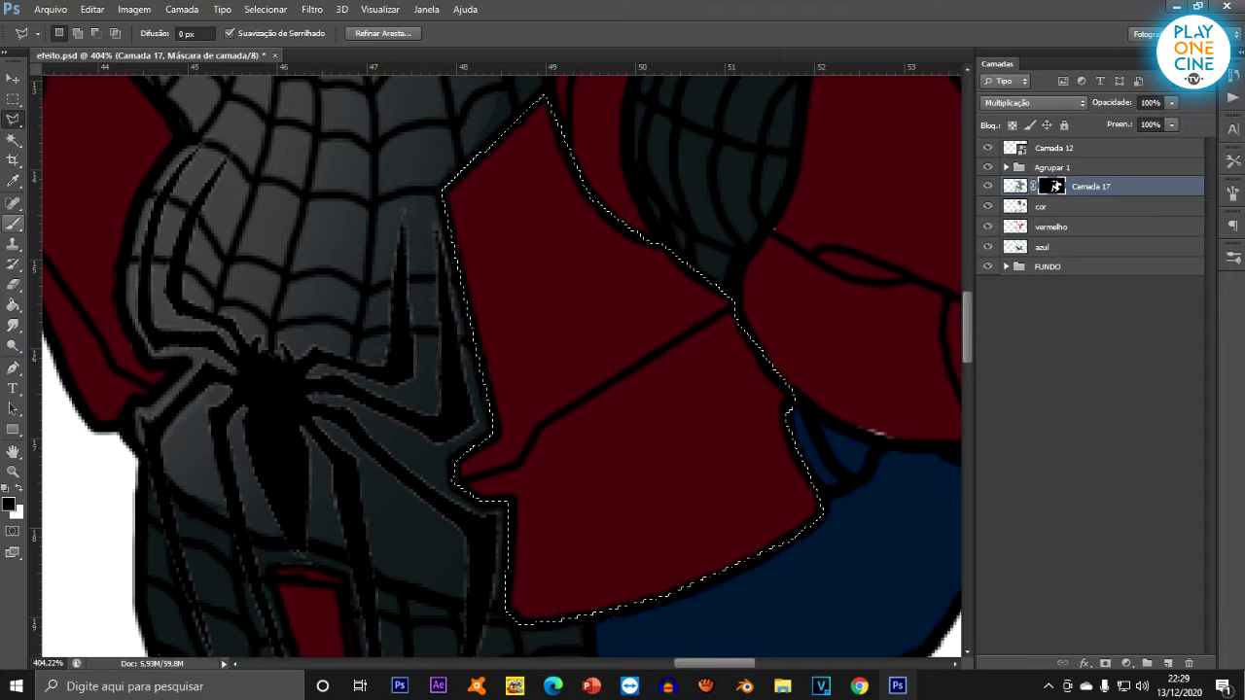
scroll(739, 535, down, 2)
click(410, 272)
click(412, 291)
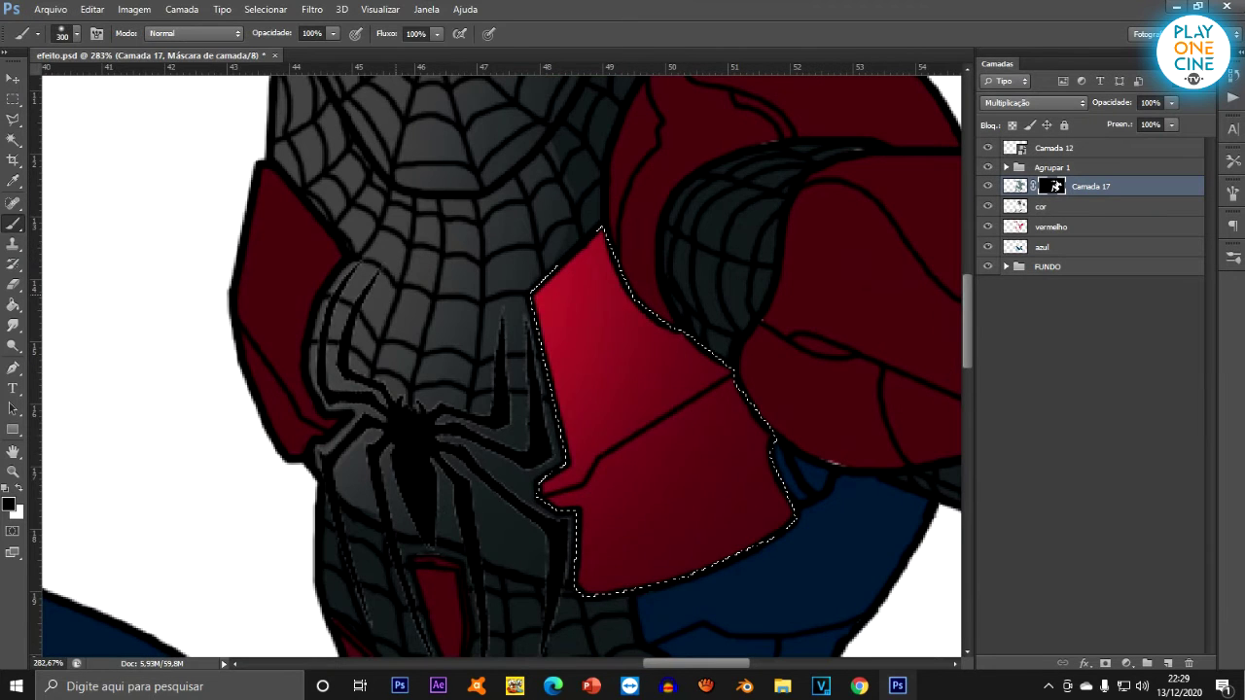
Outline the smaller red chest panel on the other side of the spider emblem and lighten it with black on the mask.
scroll(453, 447, down, 4)
scroll(453, 447, up, 3)
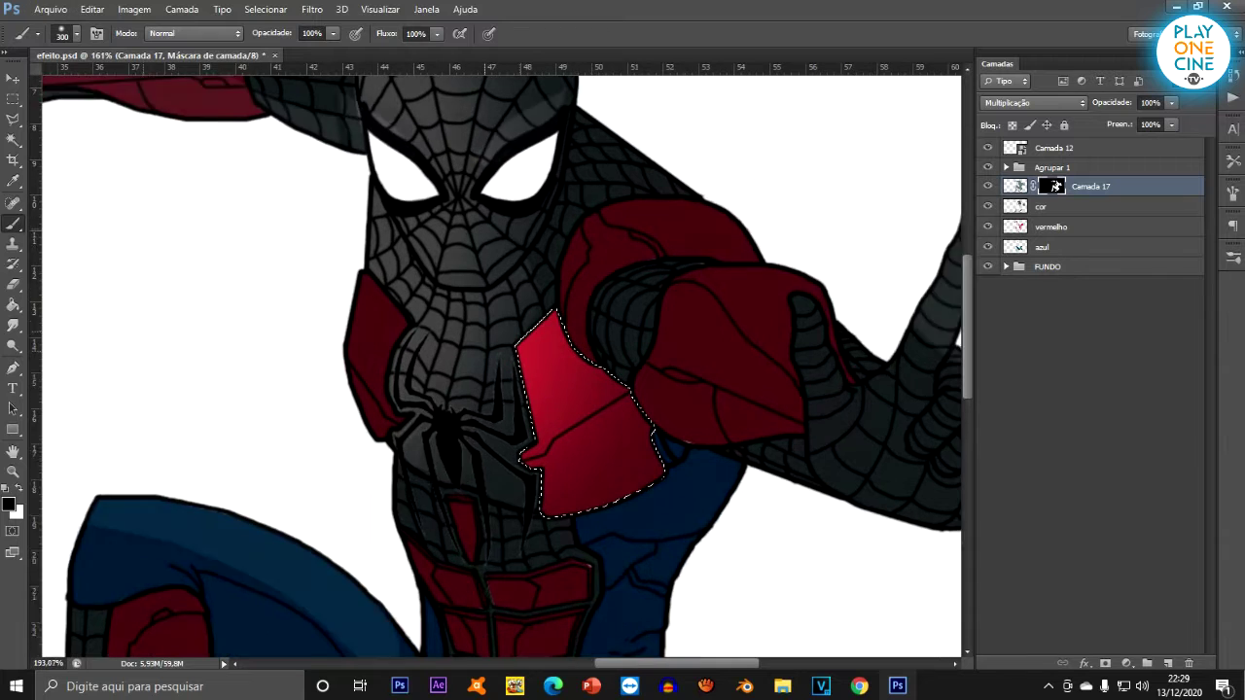
key(l)
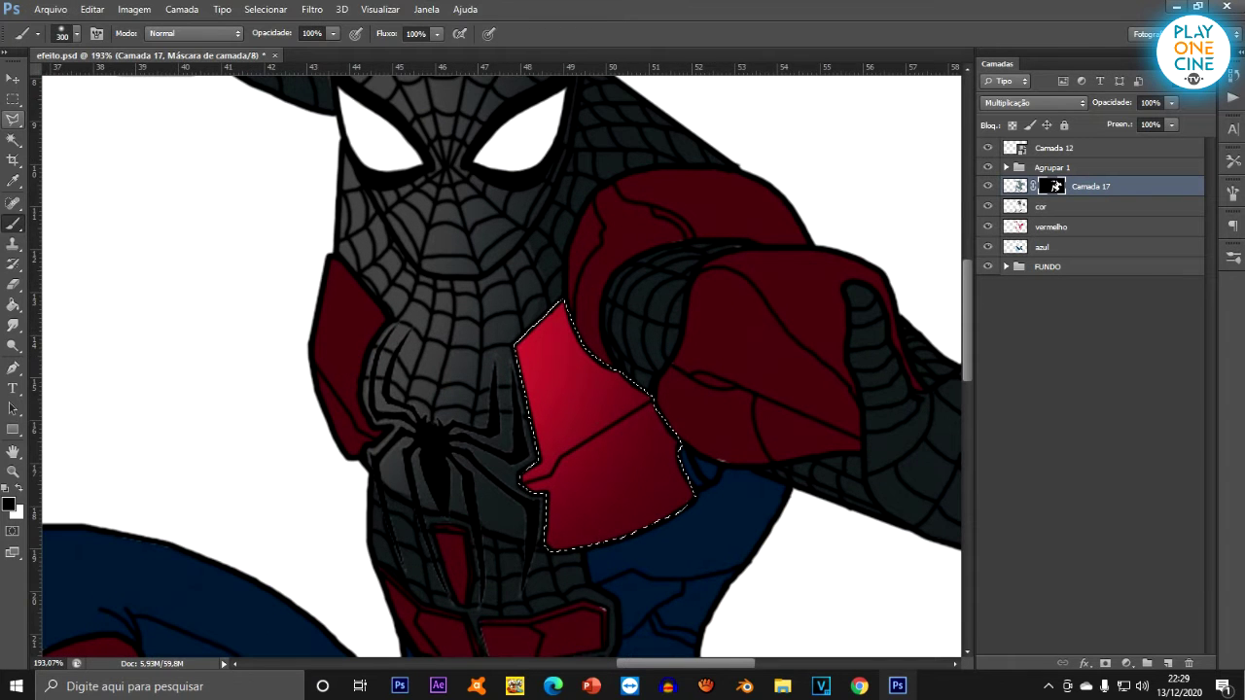
scroll(355, 360, up, 3)
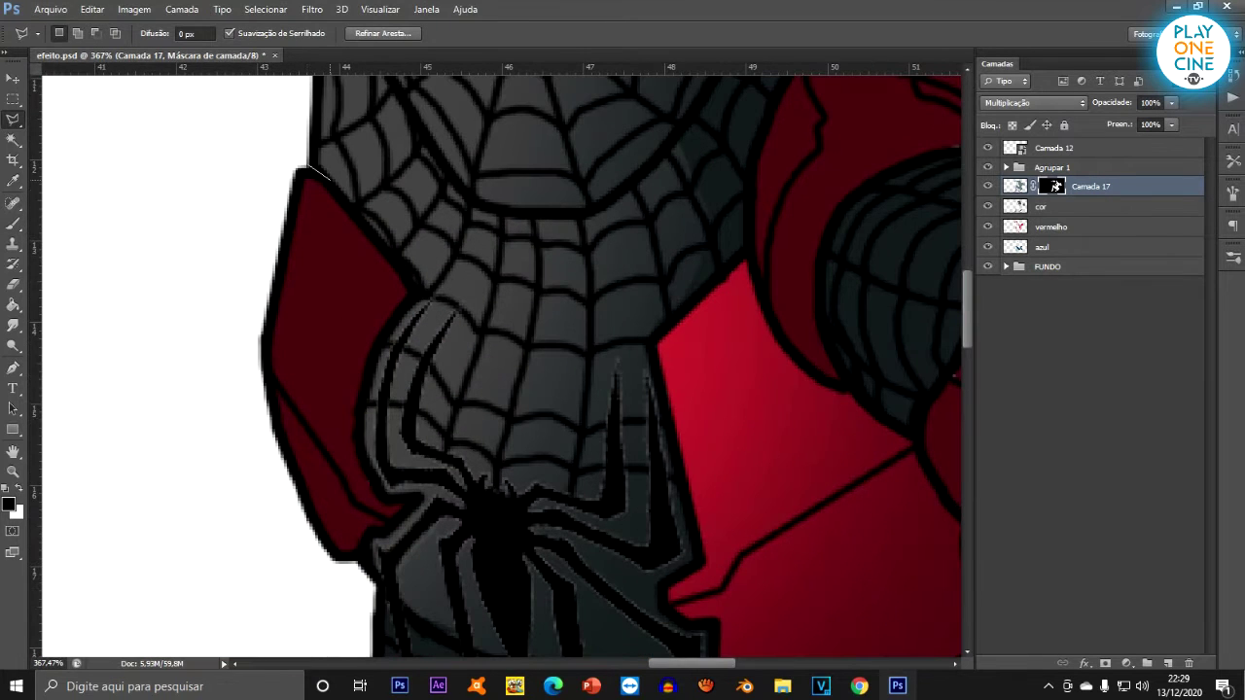
mouse_move(410, 289)
mouse_down()
mouse_move(355, 418)
mouse_move(382, 491)
mouse_move(409, 502)
mouse_move(337, 561)
mouse_move(249, 360)
mouse_move(268, 316)
mouse_move(272, 209)
mouse_up()
double_click(274, 196)
click(12, 224)
click(282, 179)
scroll(309, 173, down, 3)
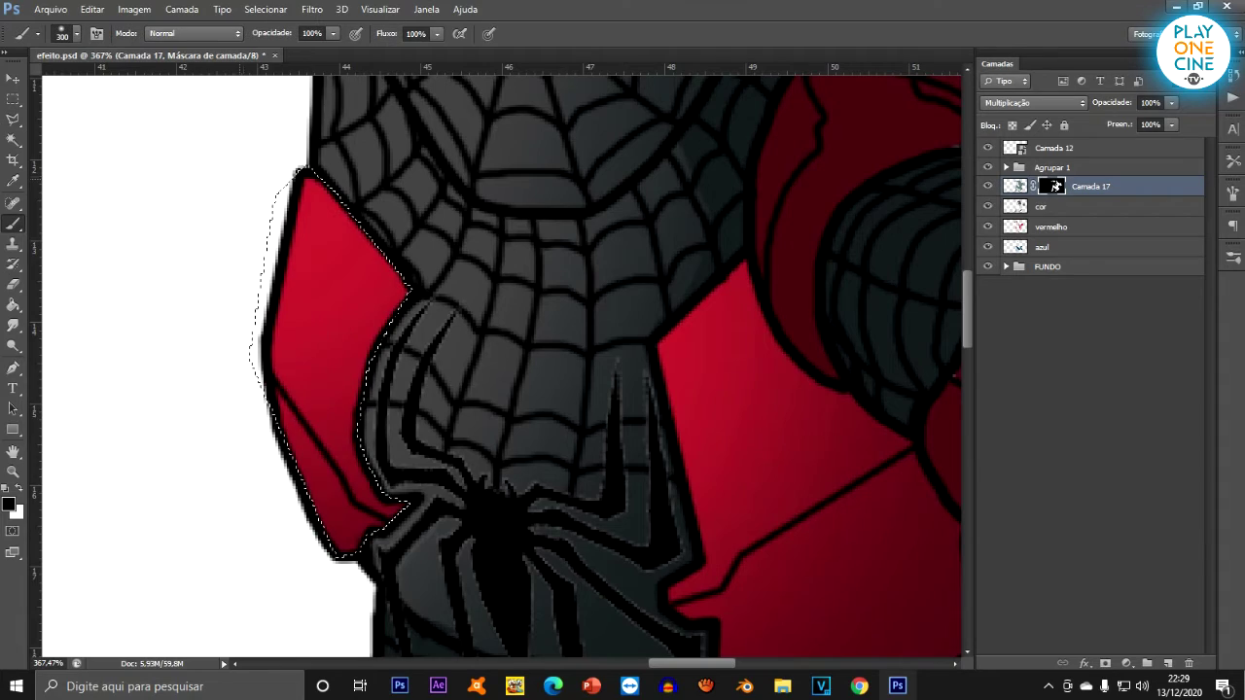
key(l)
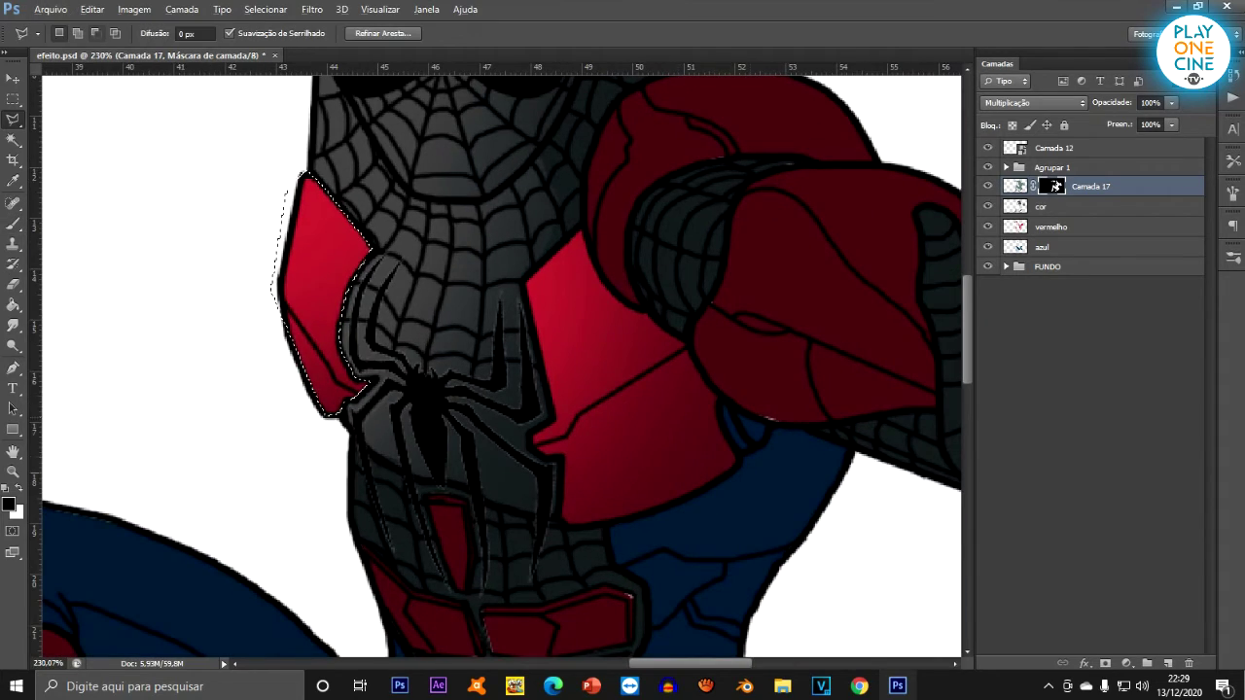
scroll(671, 426, up, 4)
scroll(677, 389, down, 1)
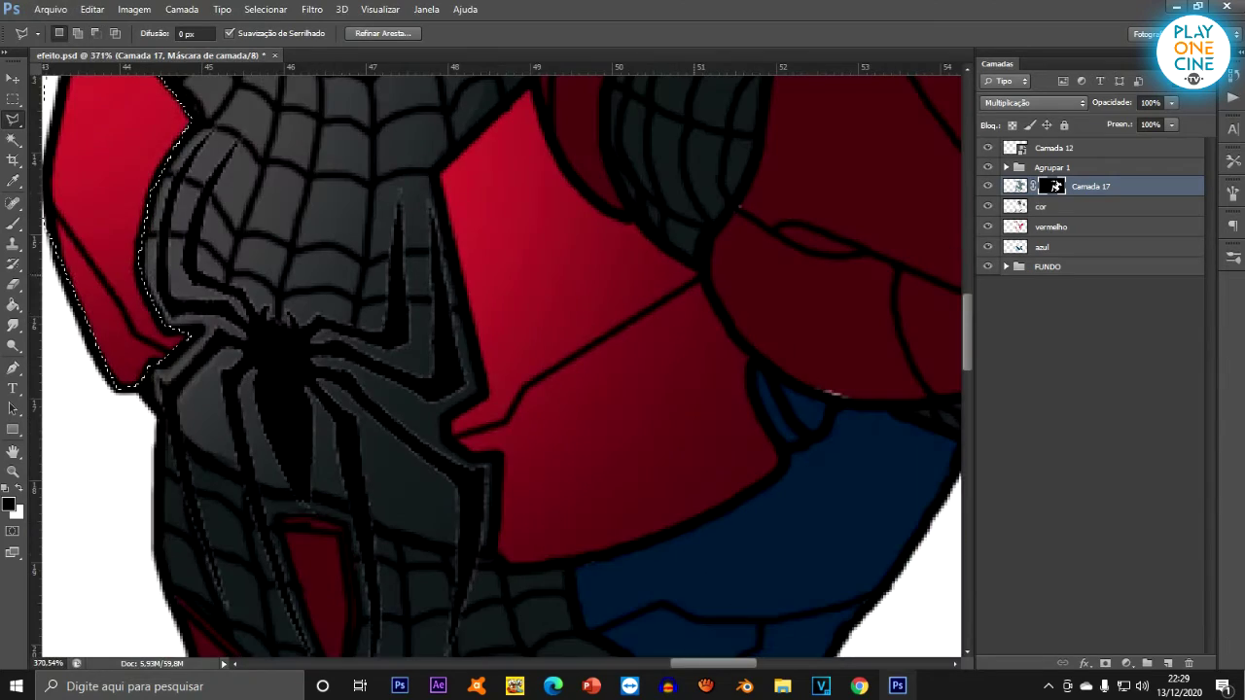
click(695, 270)
click(678, 291)
click(715, 450)
click(786, 347)
click(695, 270)
key(ctrl+d)
Select a thin strip along the underside of the larger chest panel's diagonal seam with the Polygonal Lasso.
click(702, 276)
click(525, 387)
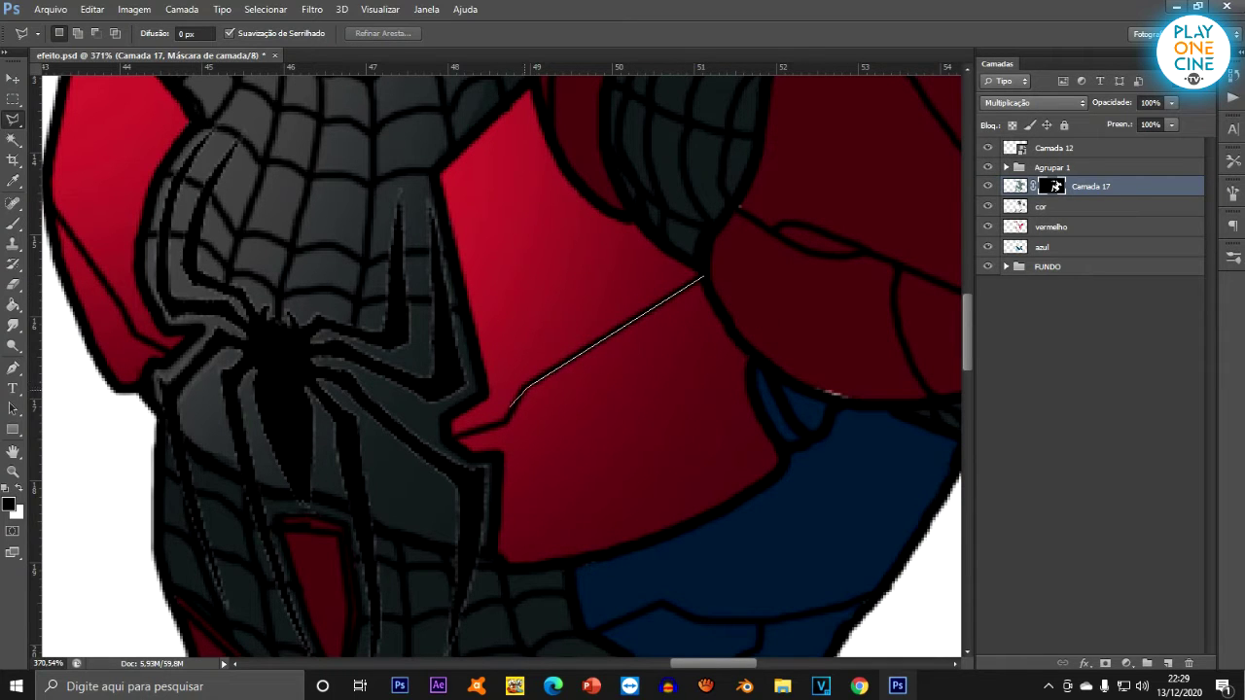
click(509, 420)
click(438, 441)
click(459, 449)
click(522, 420)
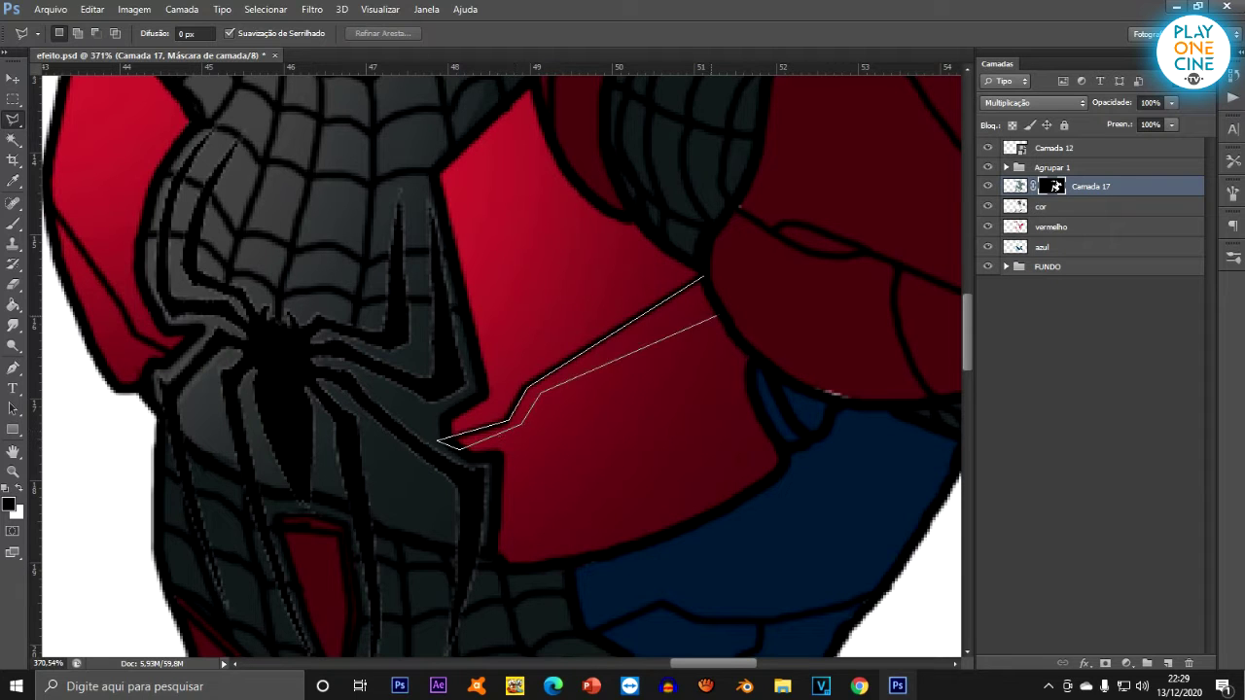
click(702, 278)
Paint a highlight in the strip below the seam with the 300 px brush on the mask and clear the selection.
click(13, 223)
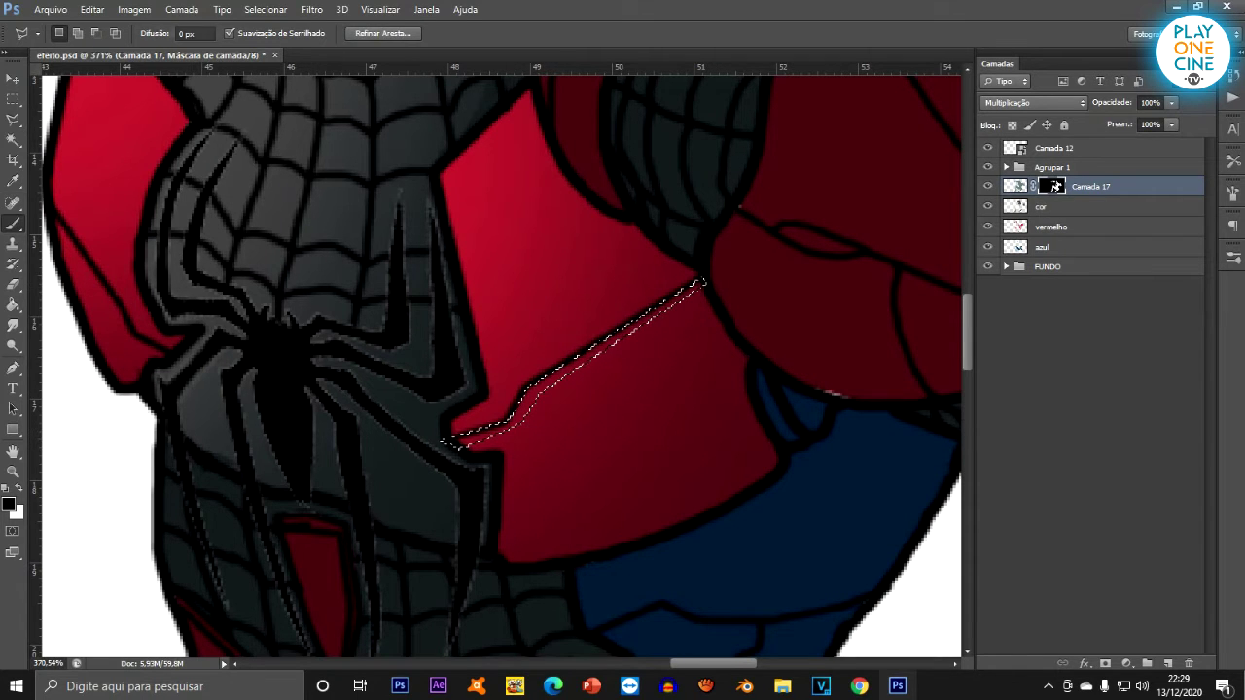
click(574, 364)
key(m)
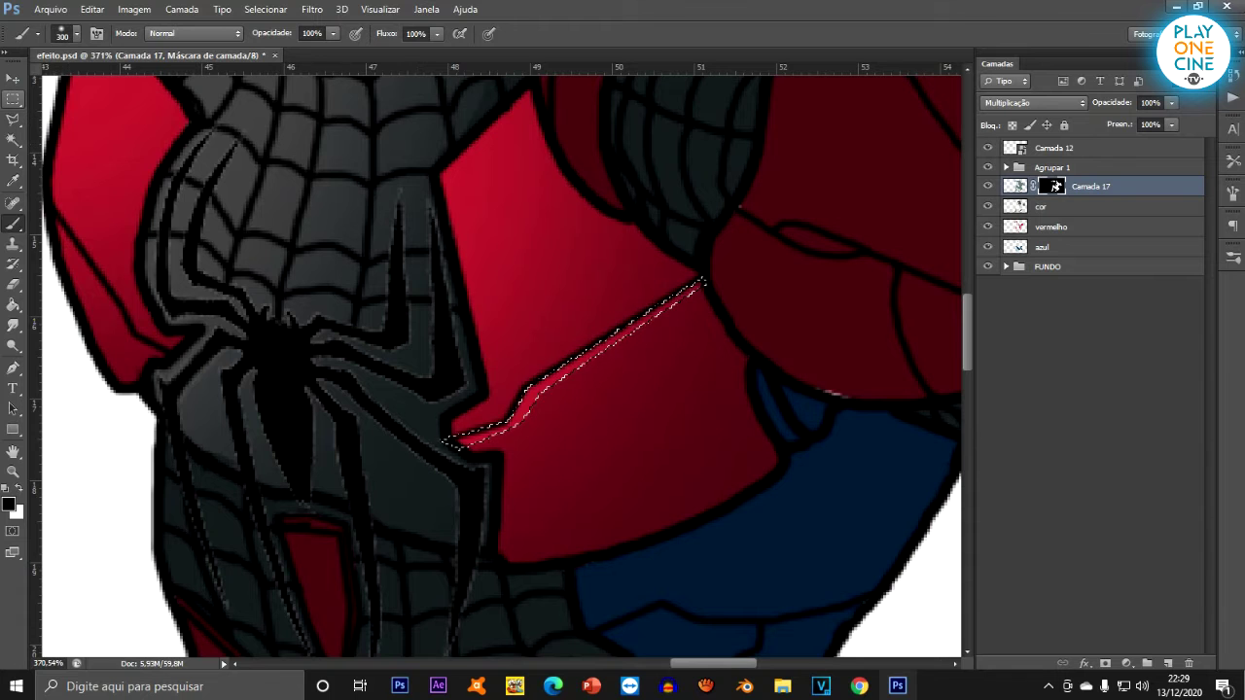
key(ctrl+d)
scroll(634, 411, down, 5)
scroll(714, 380, down, 3)
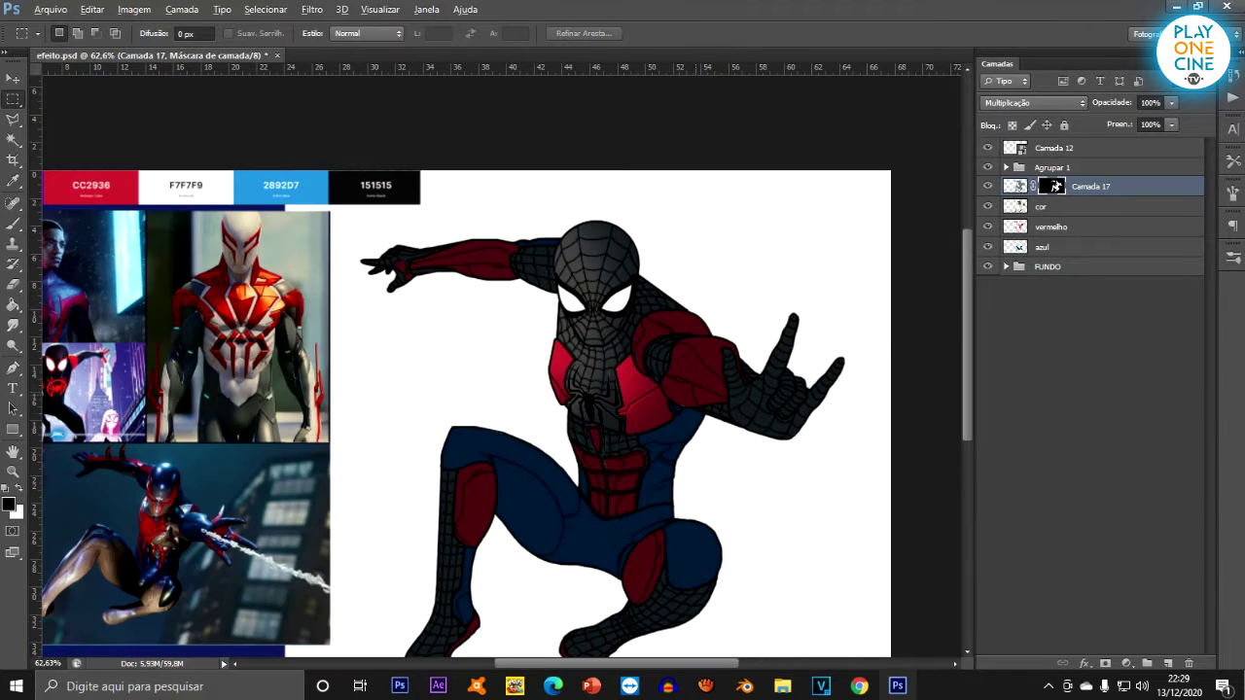
Select a thin strip along the underside of the smaller chest panel's seam line with the Polygonal Lasso.
scroll(652, 436, up, 8)
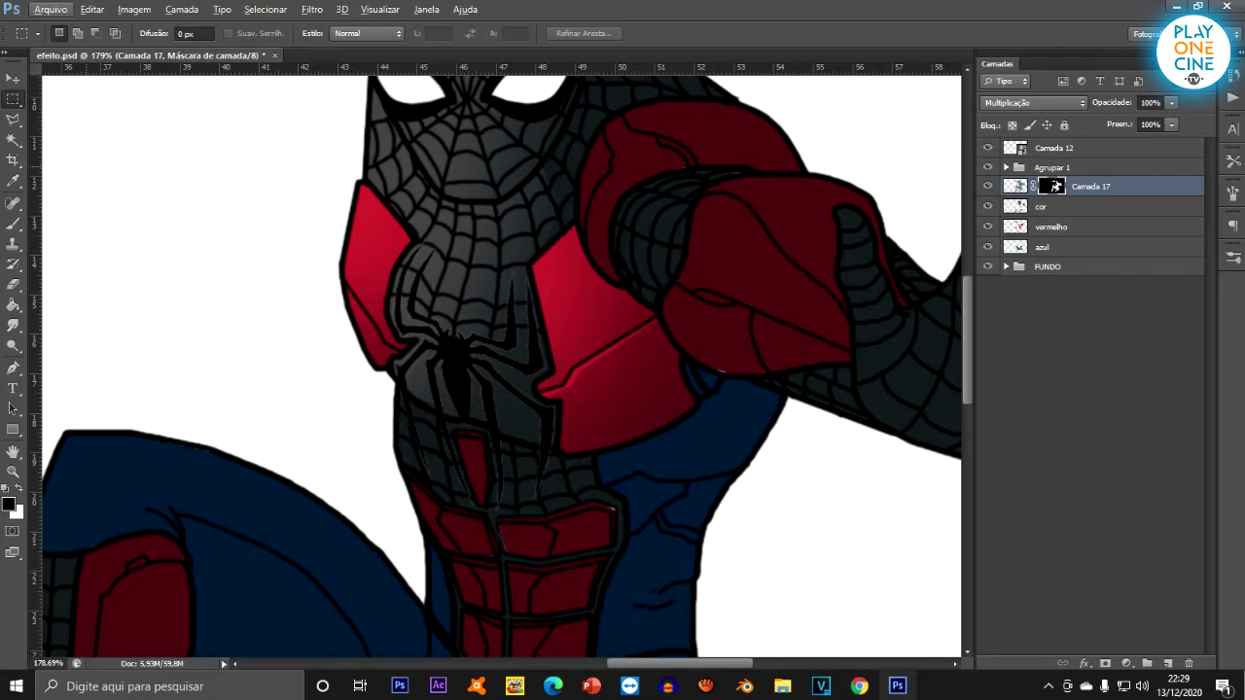
click(12, 118)
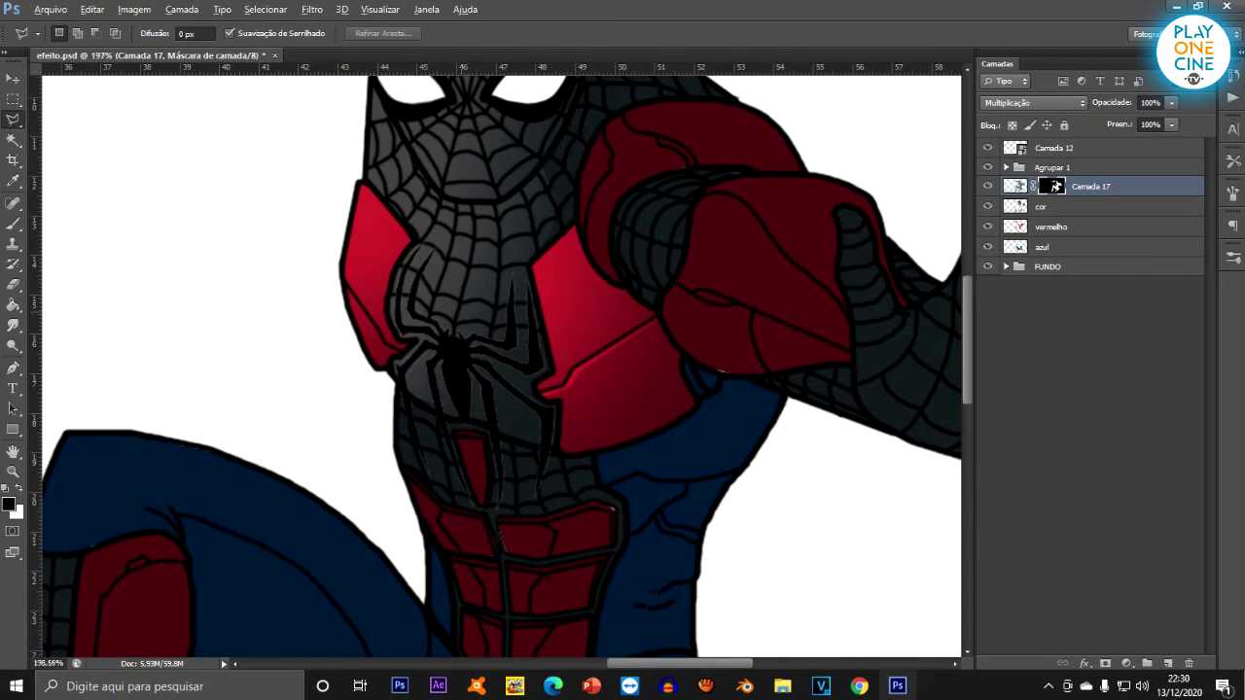
scroll(446, 323, up, 7)
scroll(369, 333, down, 5)
scroll(263, 330, up, 3)
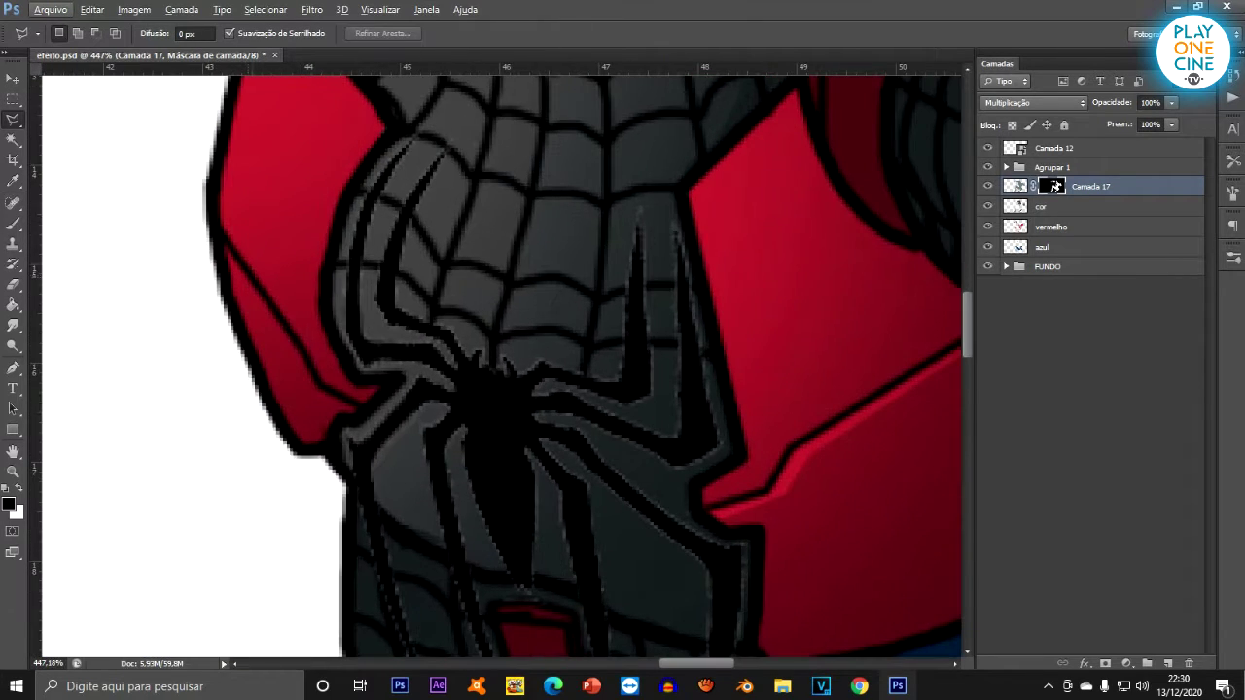
click(221, 230)
click(318, 381)
click(352, 412)
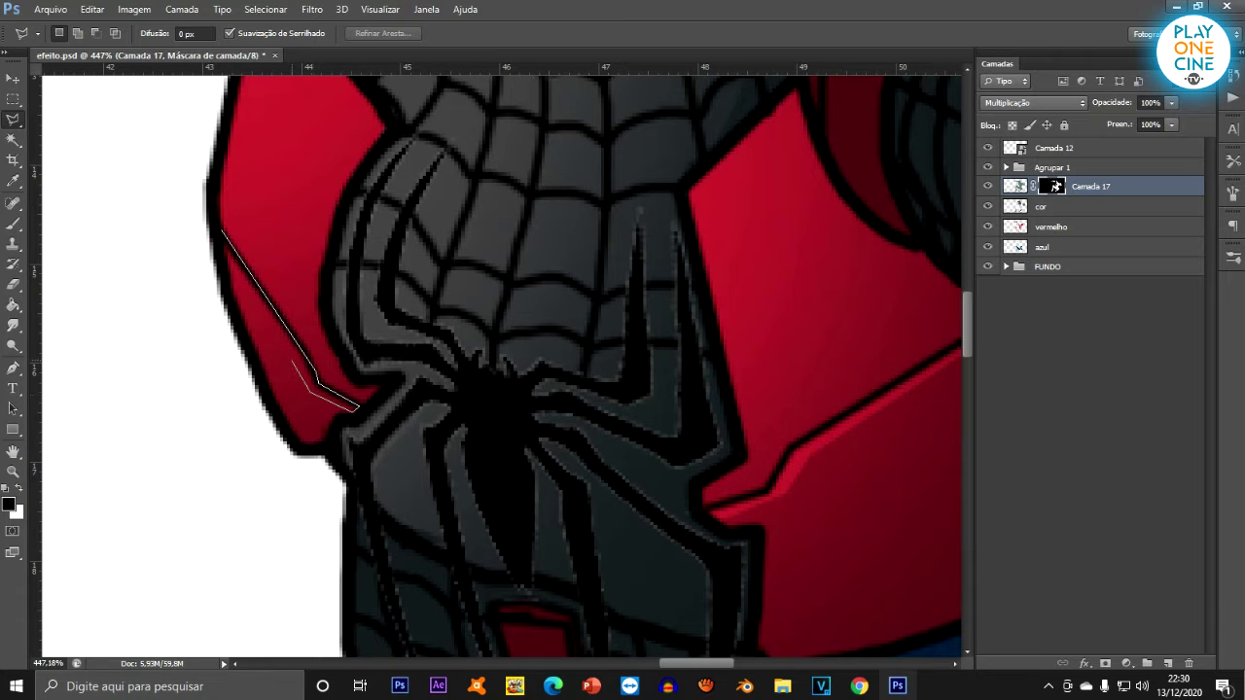
double_click(222, 247)
Lighten the strip on the smaller chest panel by painting black on the mask and clear the selection.
scroll(410, 326, down, 4)
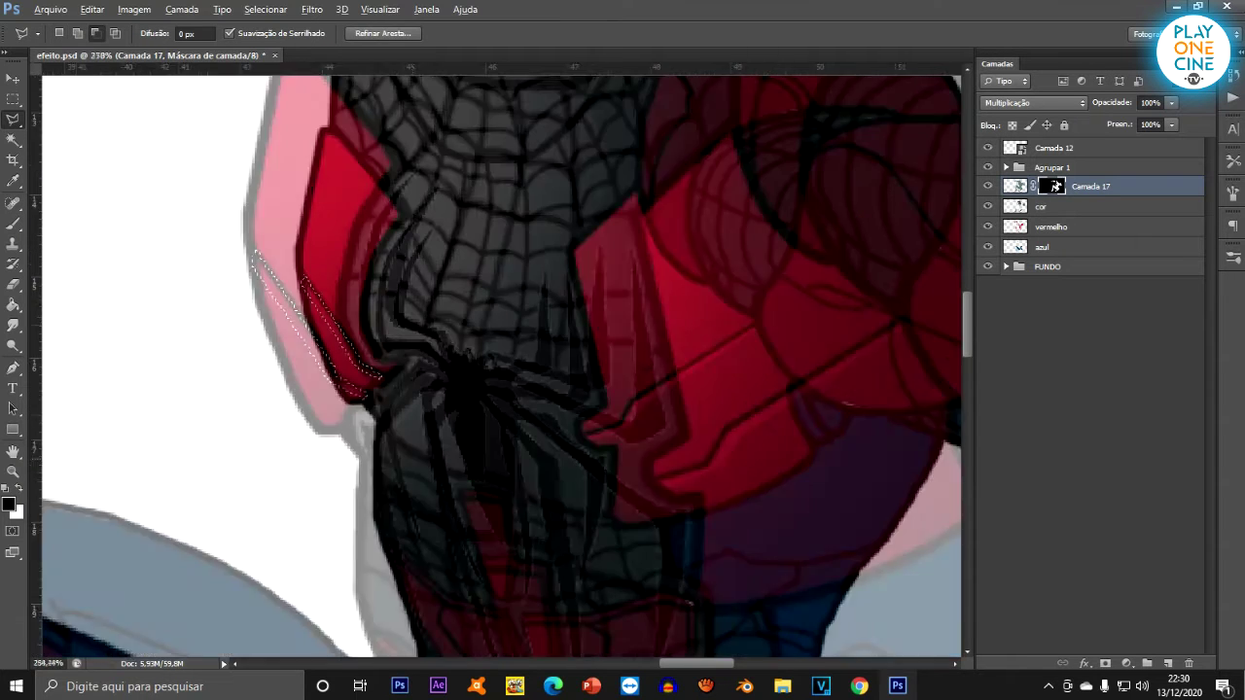
click(13, 223)
scroll(502, 365, down, 8)
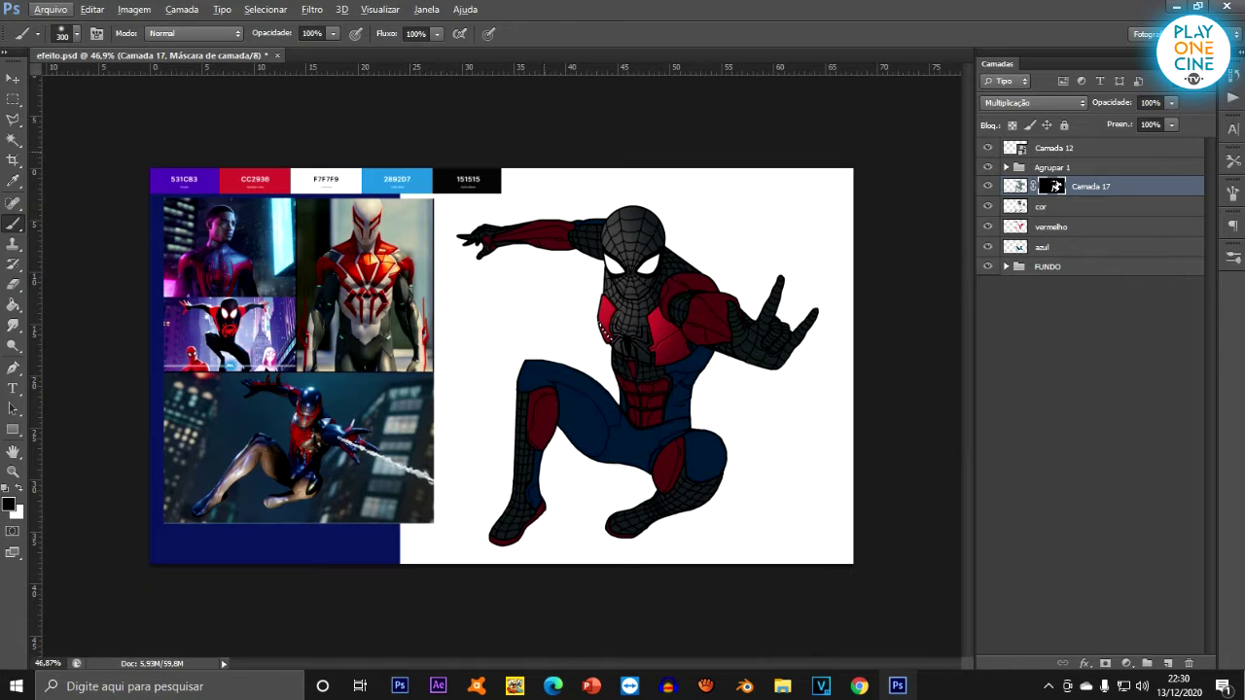
scroll(608, 311, up, 5)
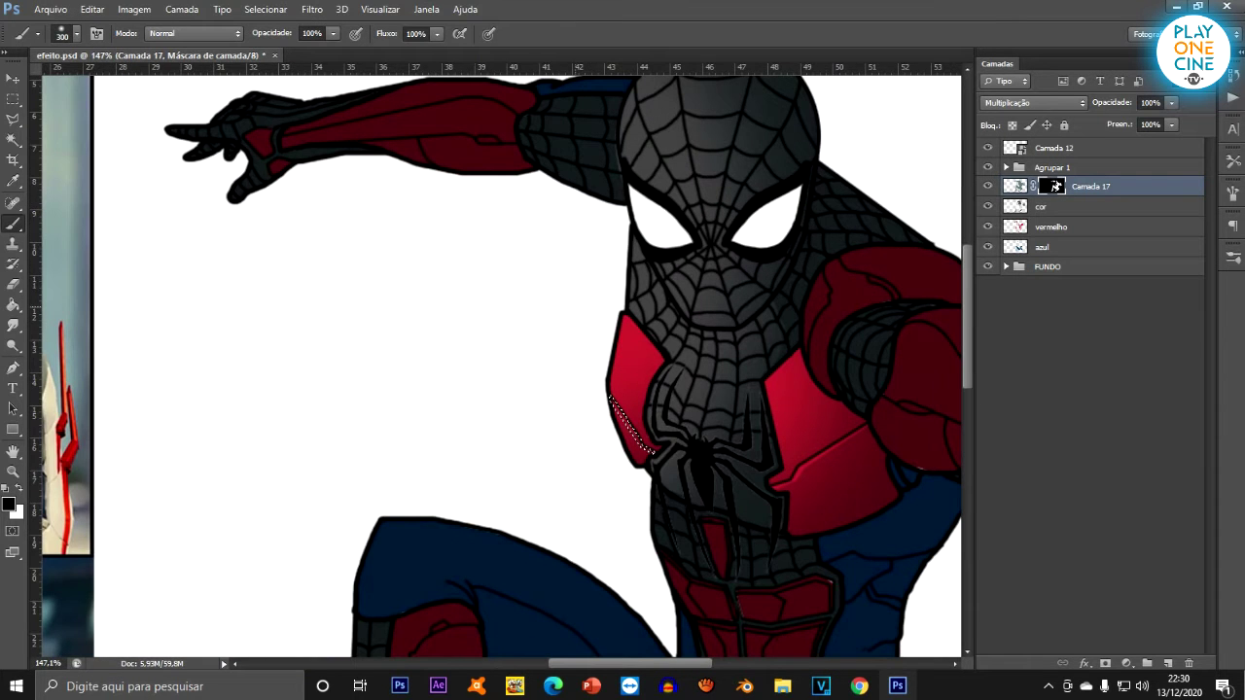
scroll(410, 257, down, 3)
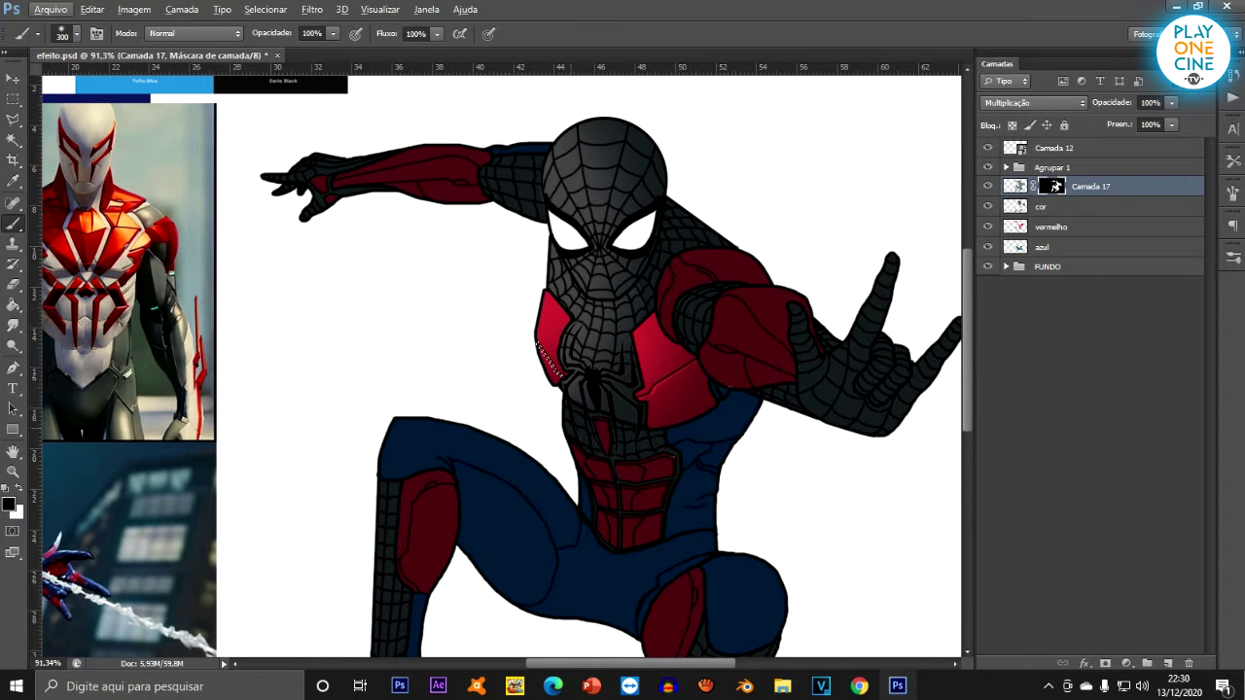
key(m)
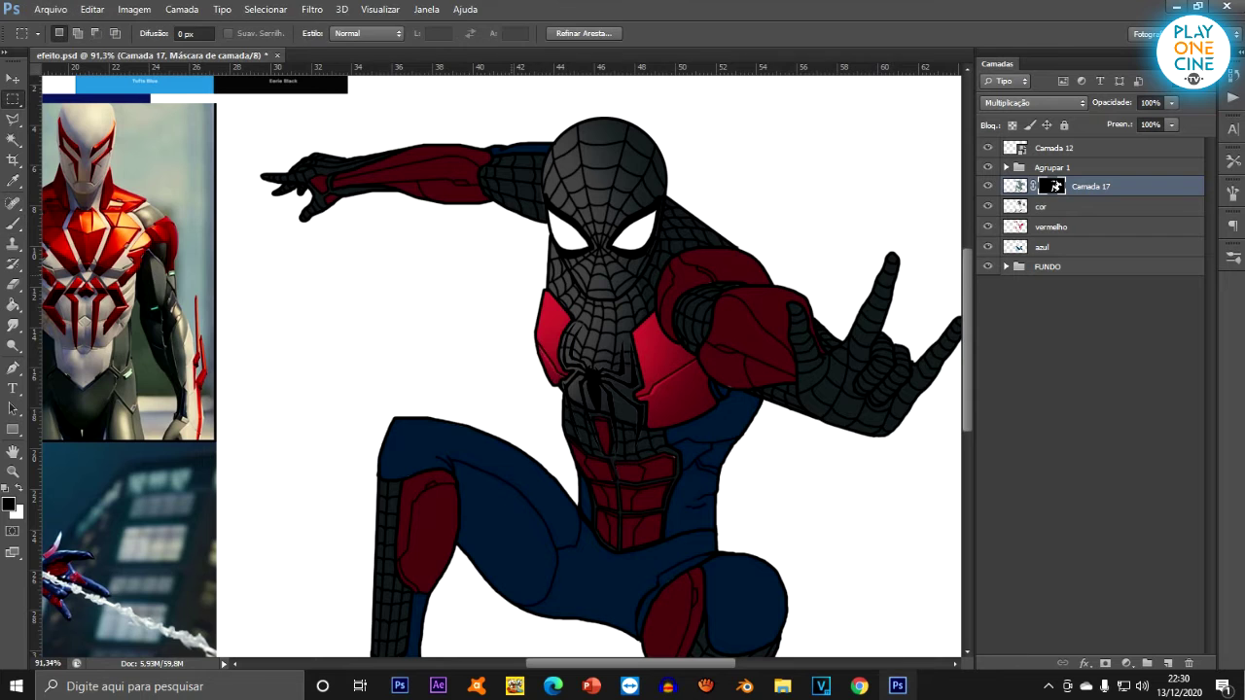
Try to select a thin strip along the upper side of the larger chest panel's seam, and clear that selection.
scroll(352, 287, down, 1)
scroll(603, 364, up, 3)
scroll(603, 364, up, 4)
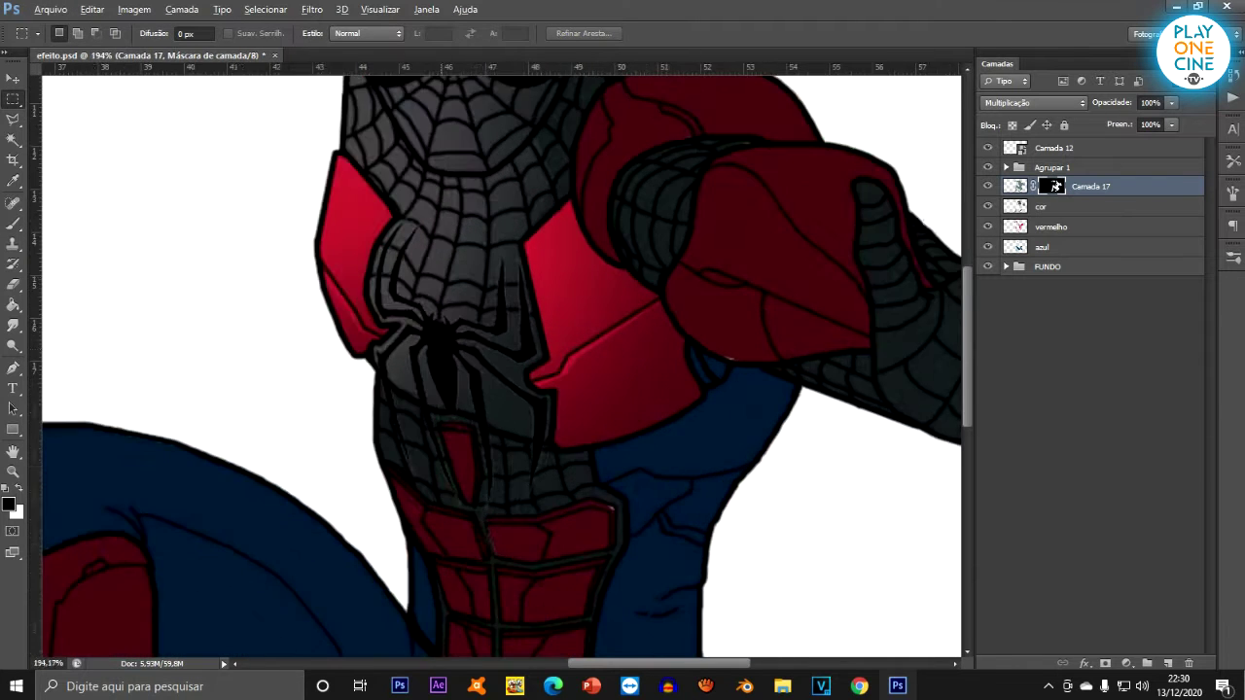
key(alt)
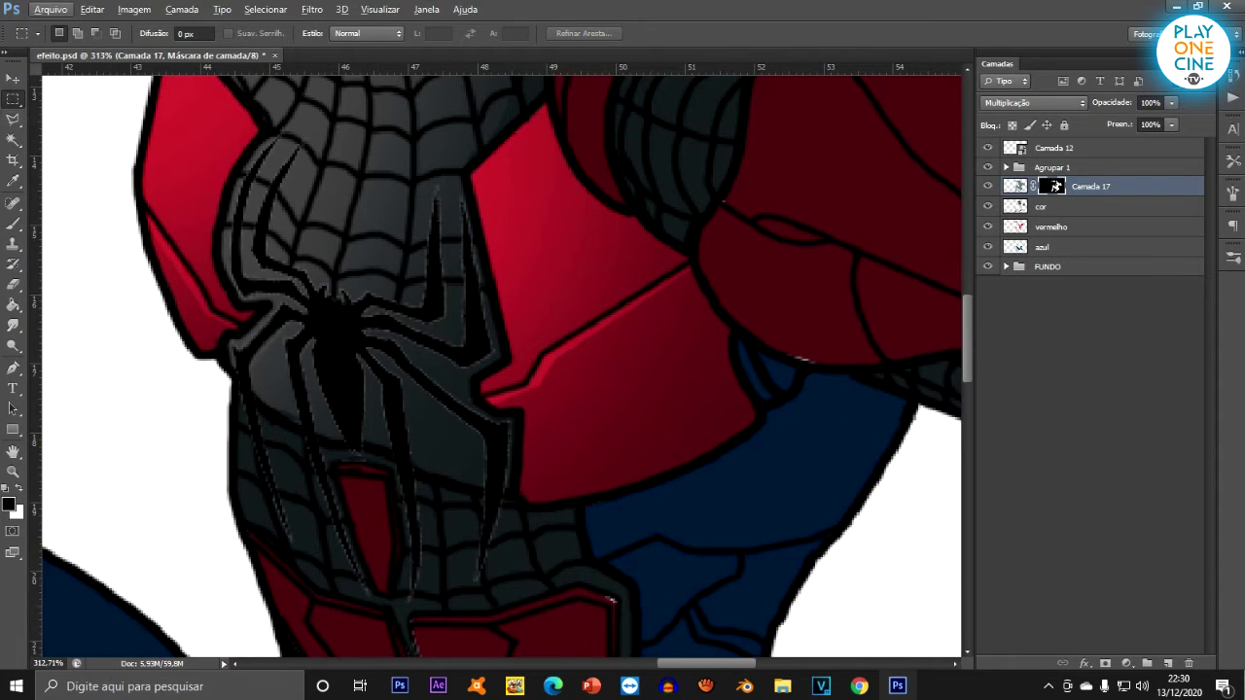
key(l)
scroll(599, 274, up, 1)
click(714, 260)
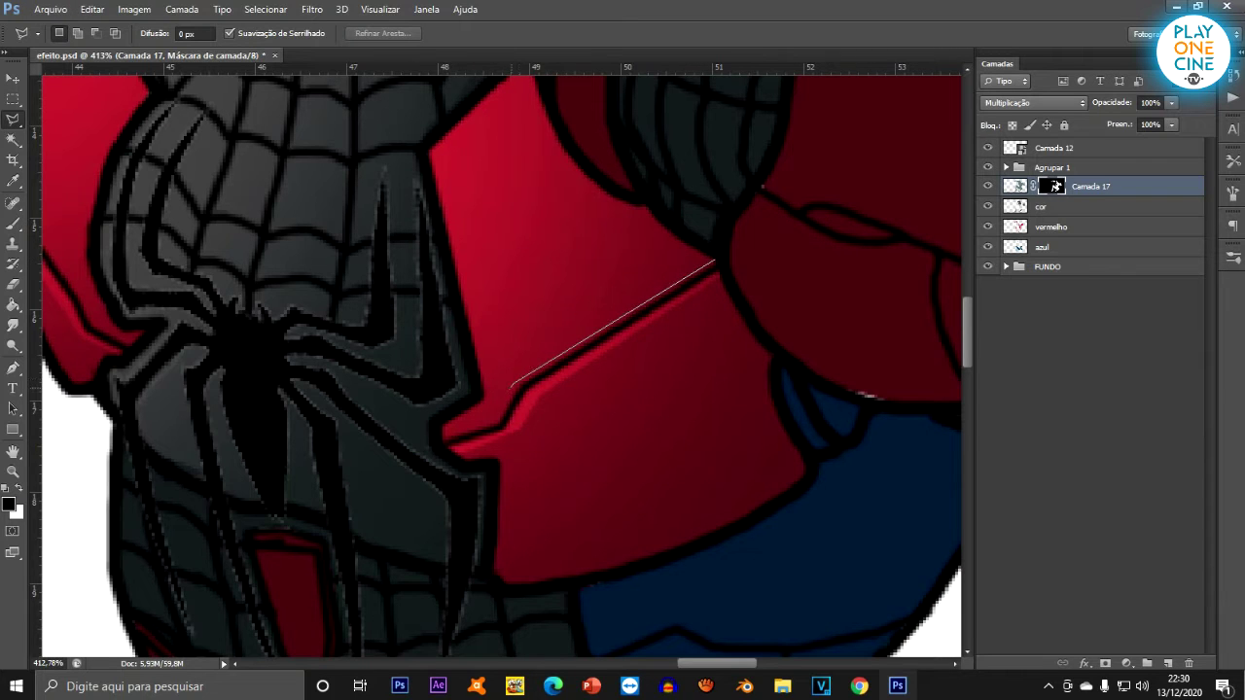
click(499, 416)
click(504, 425)
click(530, 380)
click(714, 260)
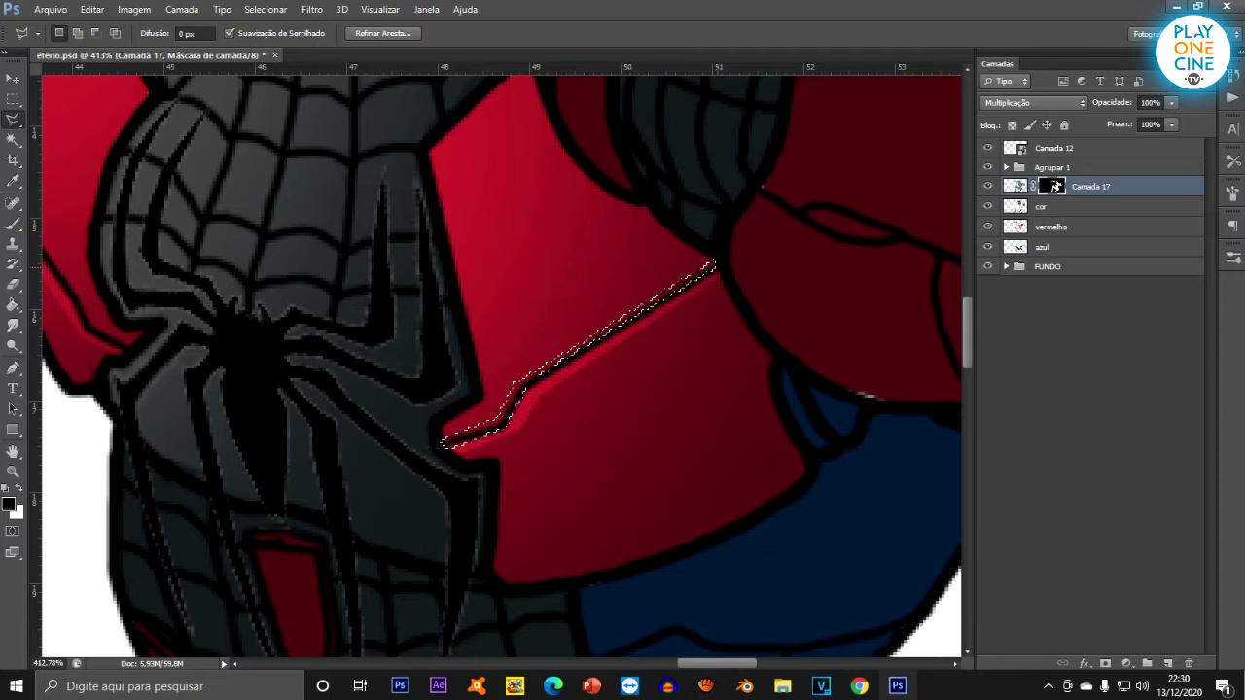
key(ctrl+d)
scroll(639, 351, down, 10)
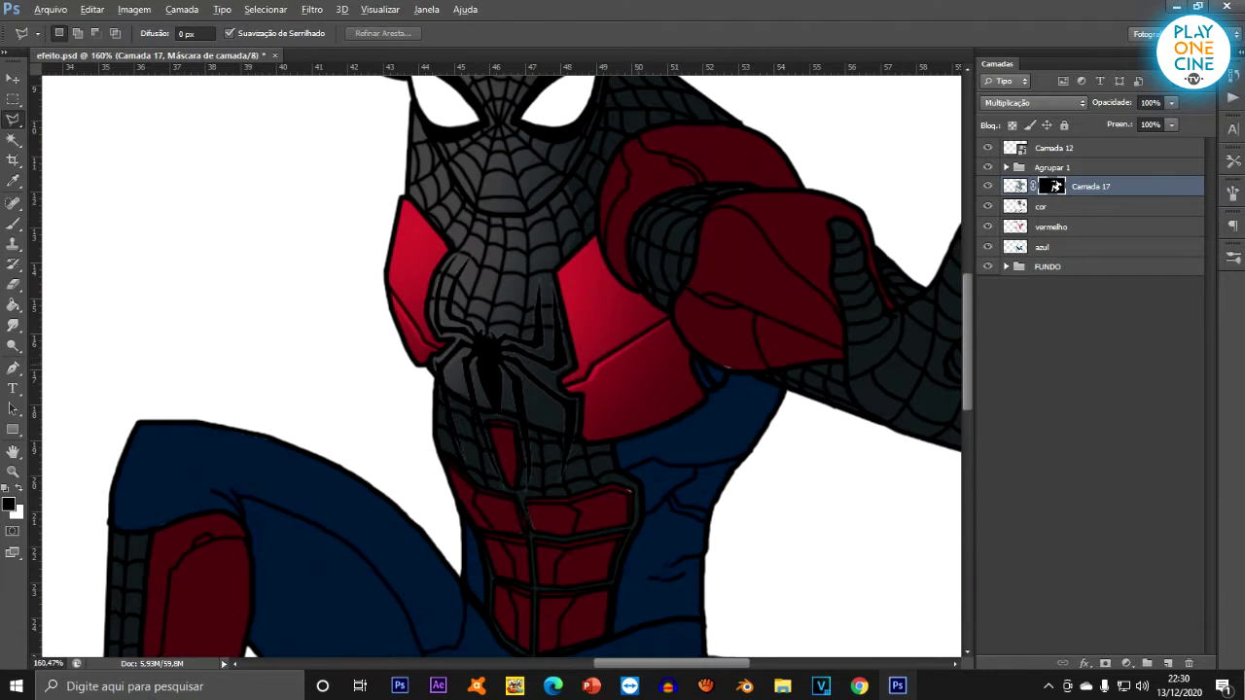
scroll(613, 268, down, 3)
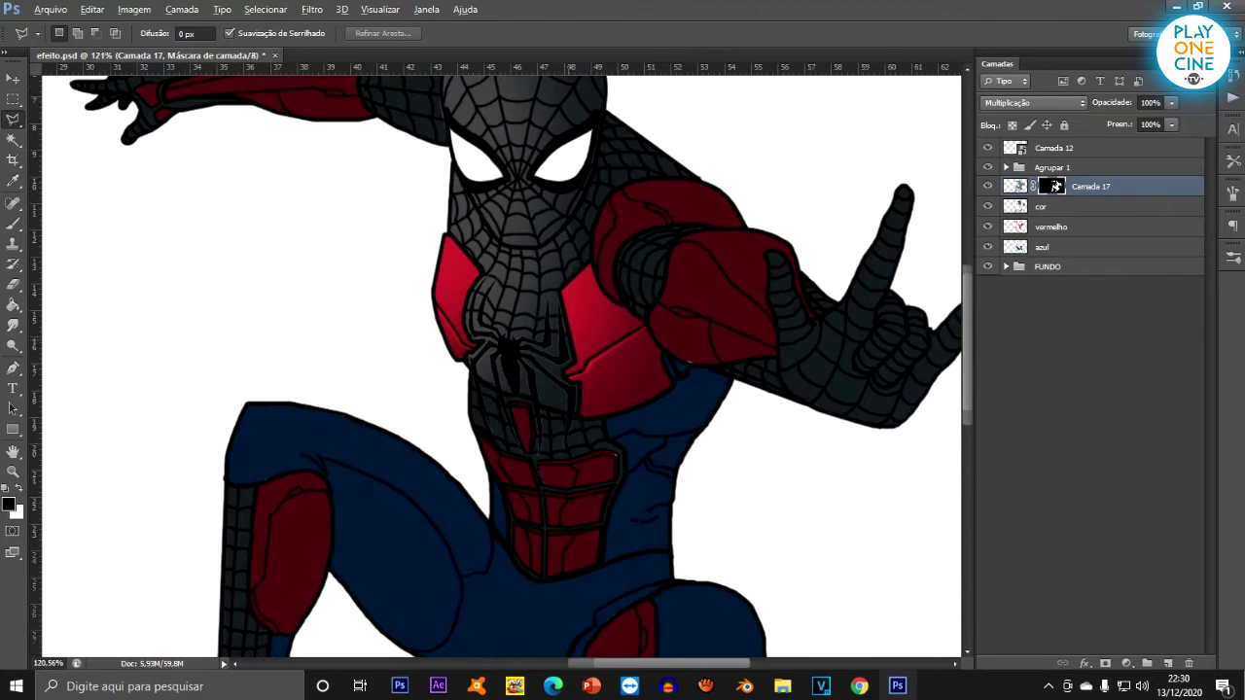
scroll(613, 267, up, 6)
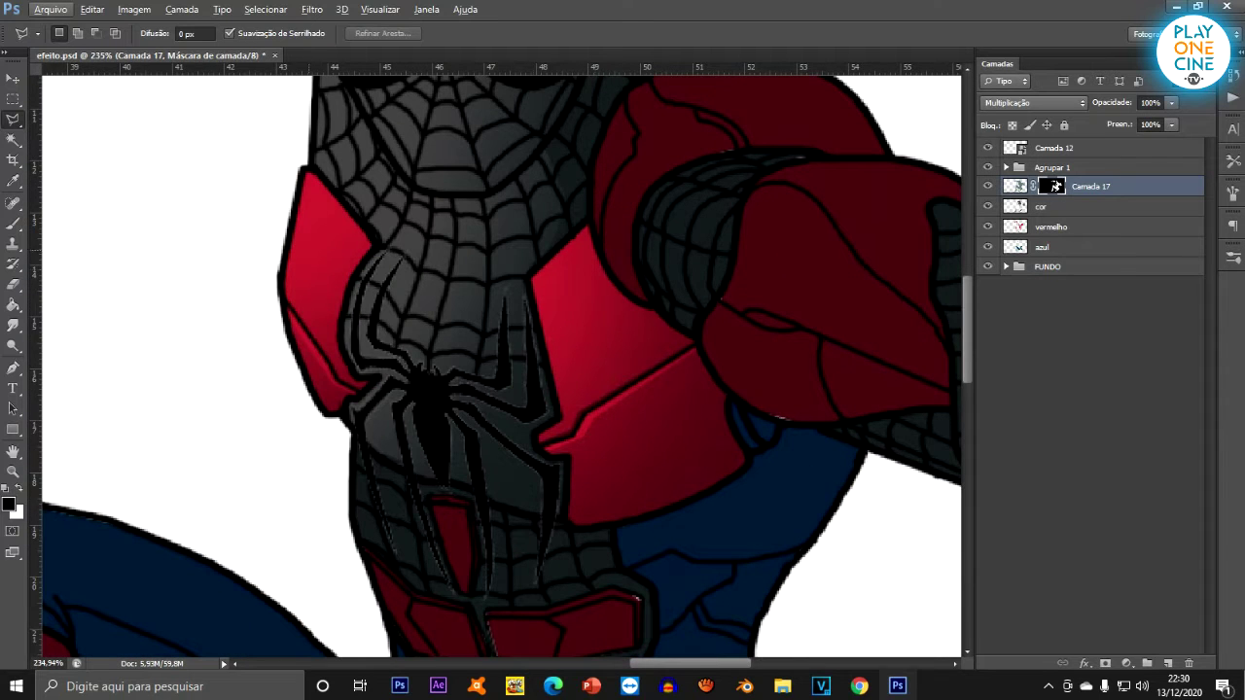
Select the narrow central panel and the smaller upper abdominal panel on the cor layer with the freehand Lasso.
right_click(13, 118)
click(78, 118)
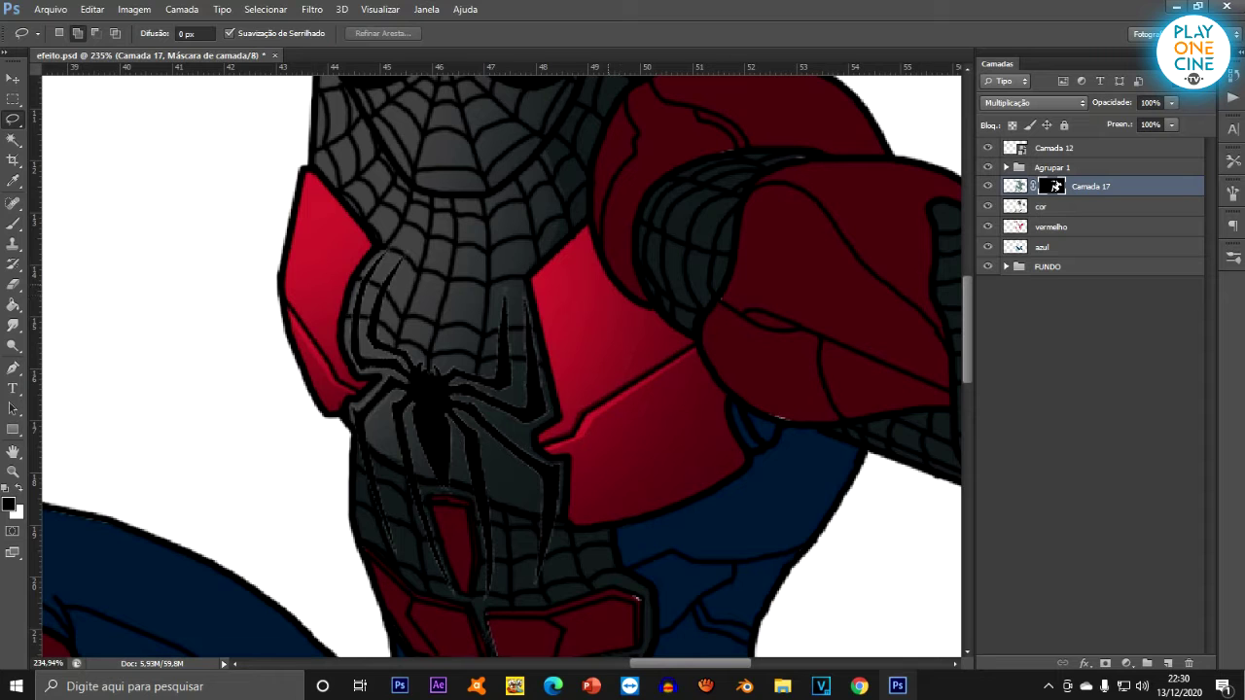
drag(651, 326, 716, 385)
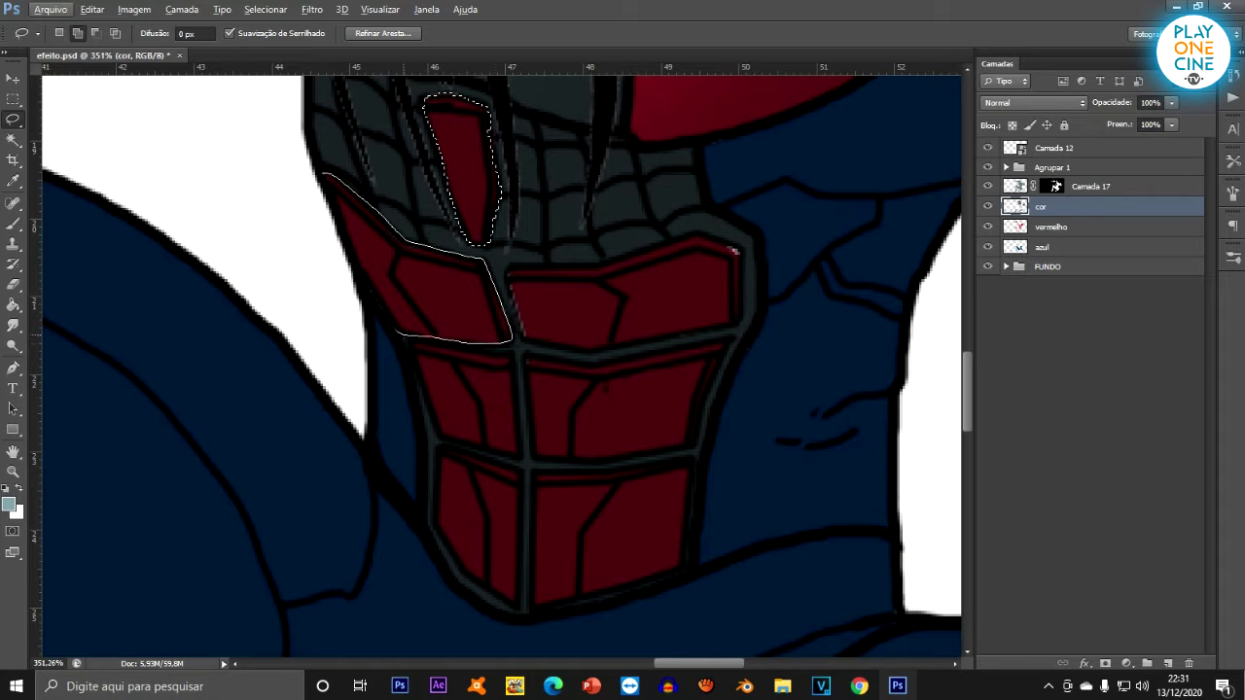
drag(335, 226, 324, 175)
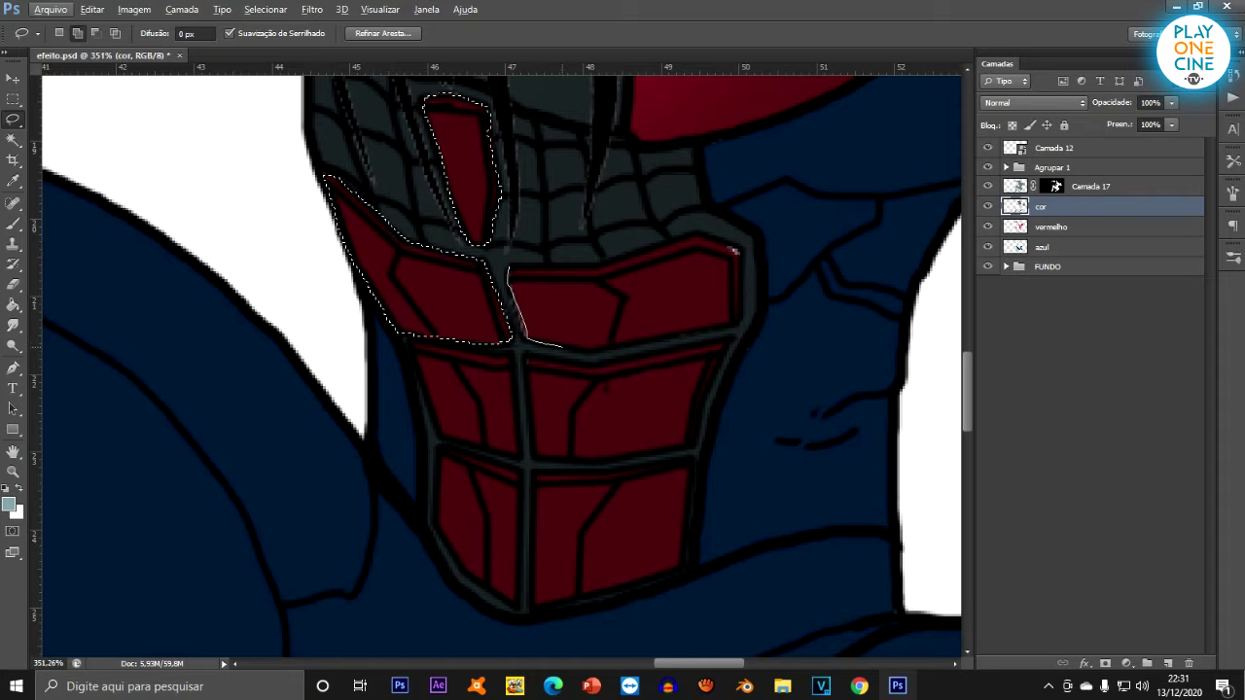
Add the larger upper abdominal panel to the selection with the Lasso and trim the excess along its upper edge.
drag(736, 322, 744, 284)
drag(687, 233, 536, 266)
scroll(679, 249, up, 3)
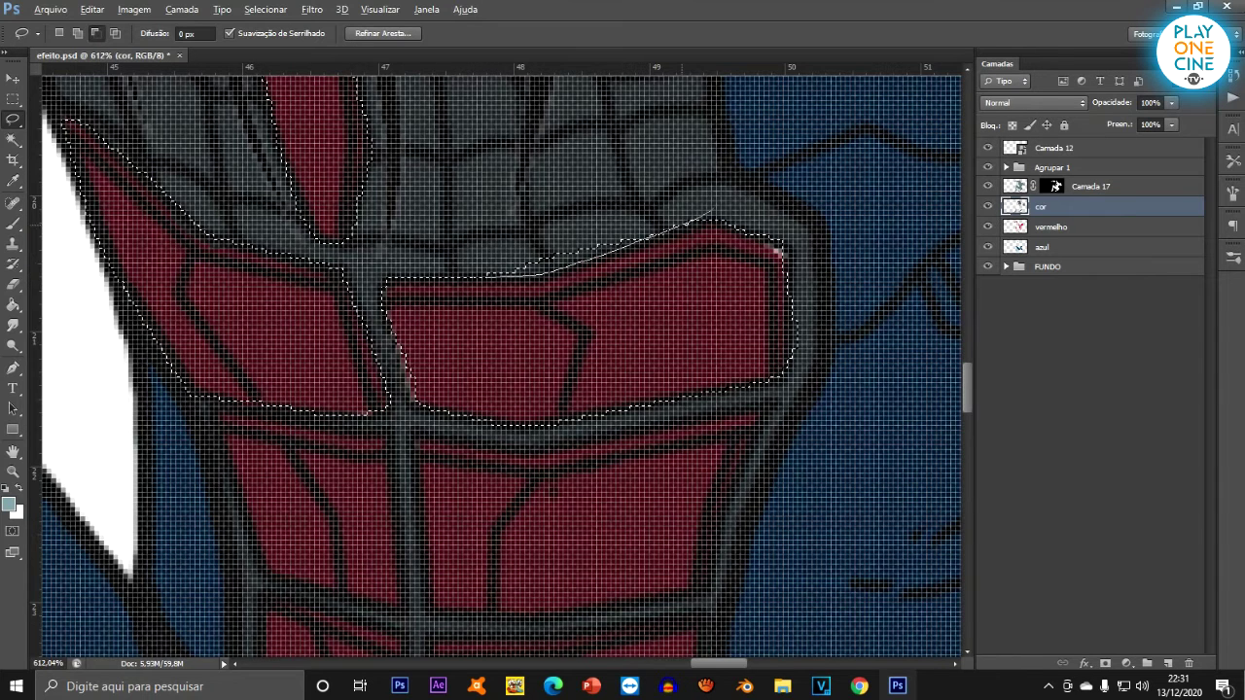
scroll(777, 251, down, 2)
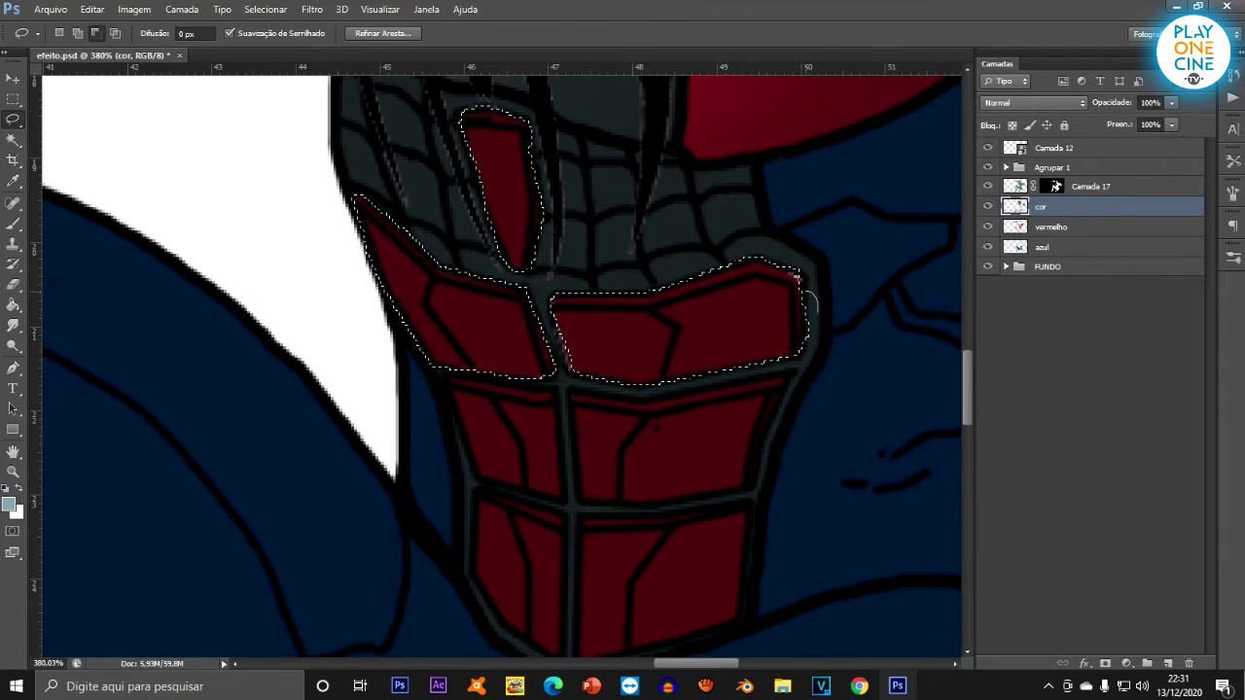
scroll(804, 291, down, 1)
scroll(721, 350, up, 1)
Add the larger middle abdominal panel to the selection with the Polygonal Lasso.
right_click(13, 119)
click(77, 130)
scroll(695, 365, up, 1)
shift+click(615, 337)
click(700, 345)
click(880, 314)
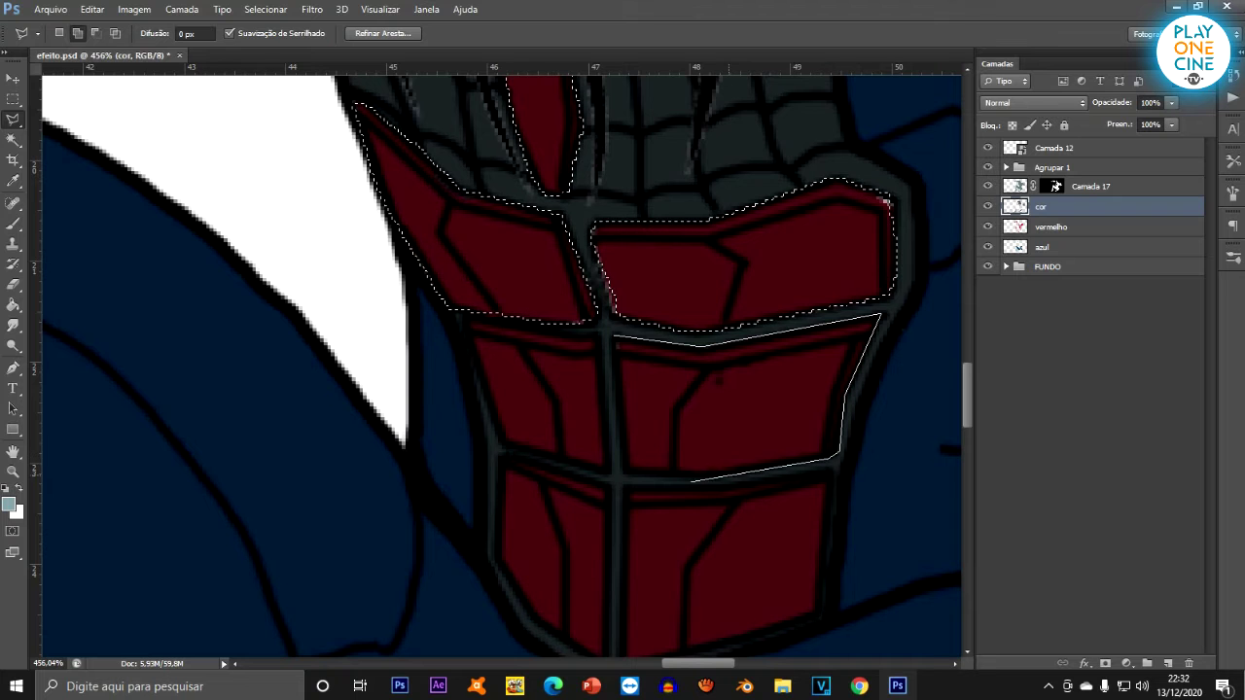
click(614, 336)
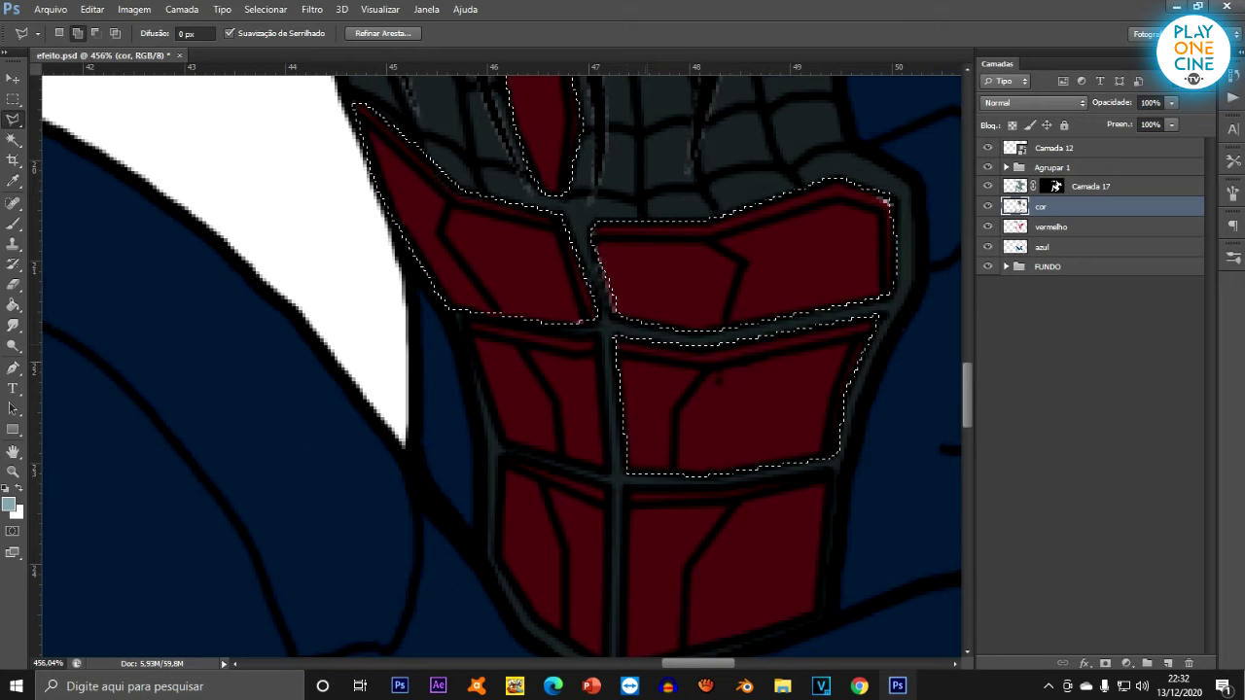
Add the larger lower abdominal panel to the selection by outlining its four edges with the Polygonal Lasso.
scroll(616, 340, down, 1)
scroll(630, 449, up, 1)
click(623, 451)
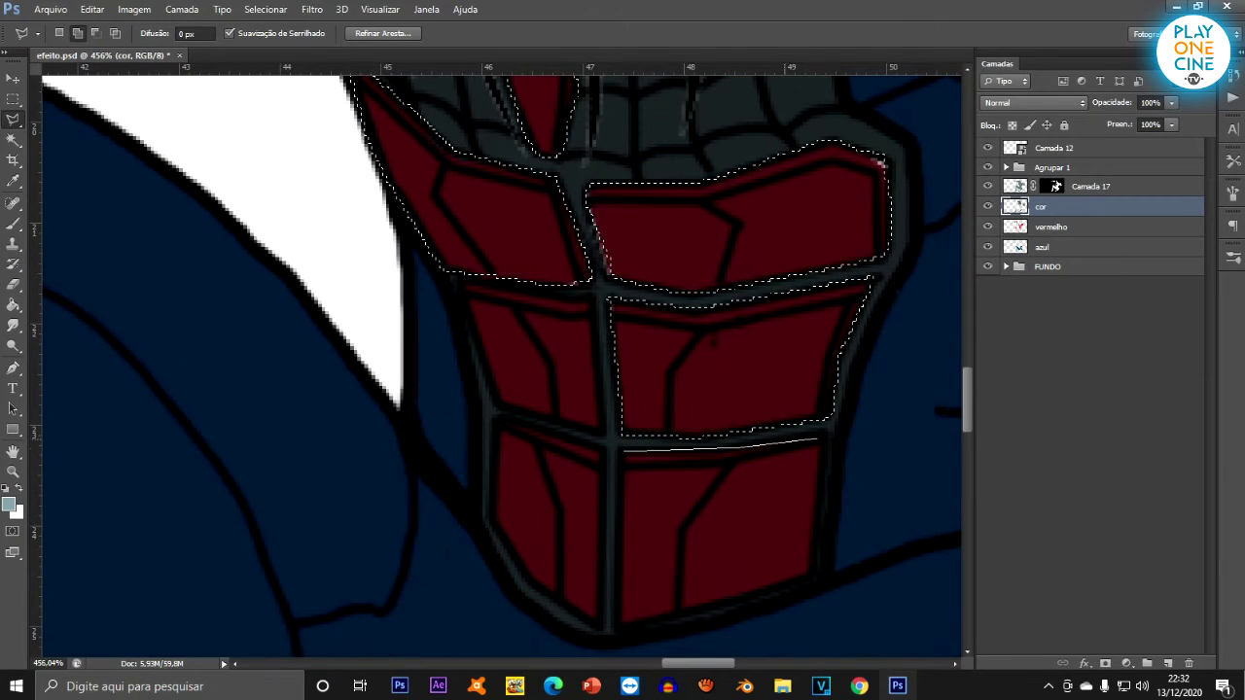
click(822, 434)
click(809, 574)
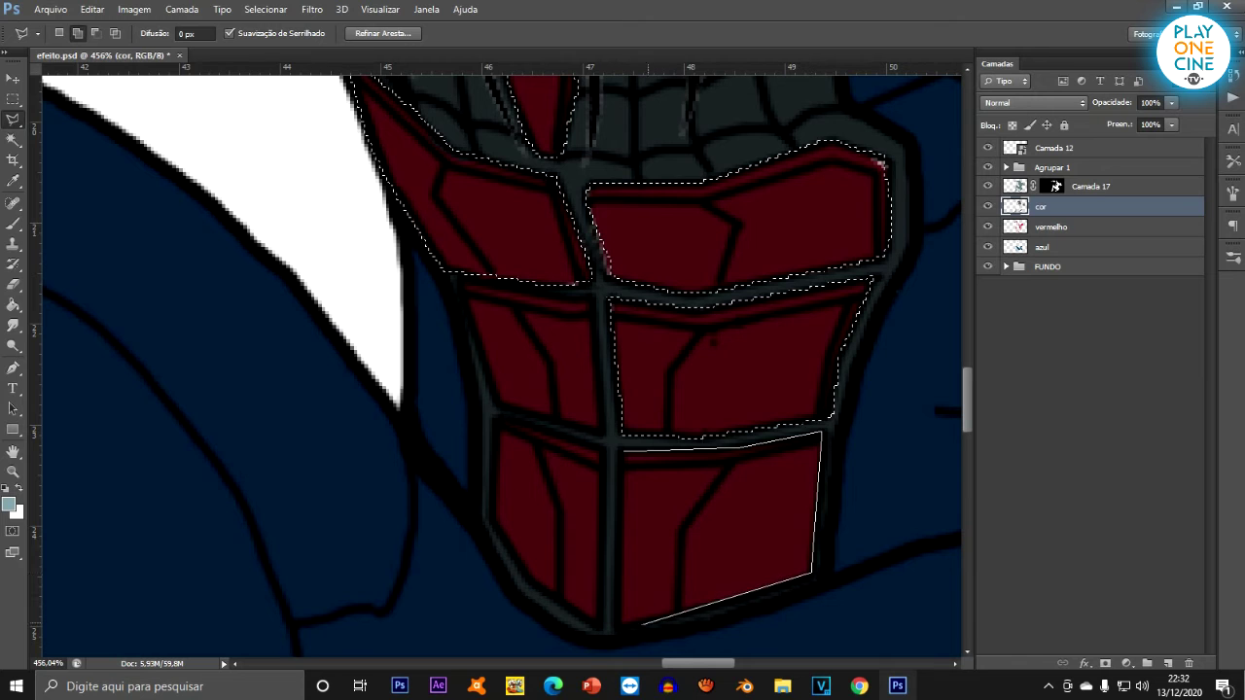
click(619, 627)
click(623, 451)
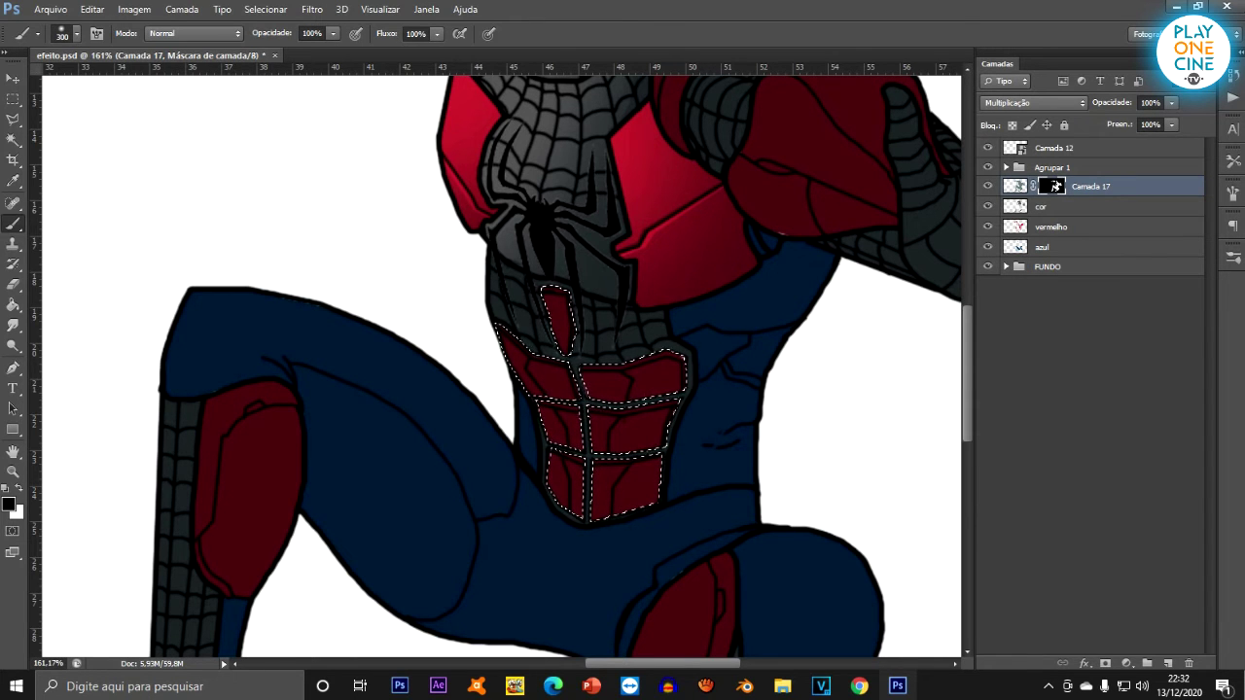
Rename the masked Multiply layer Camada 17 as luz.
double_click(1091, 186)
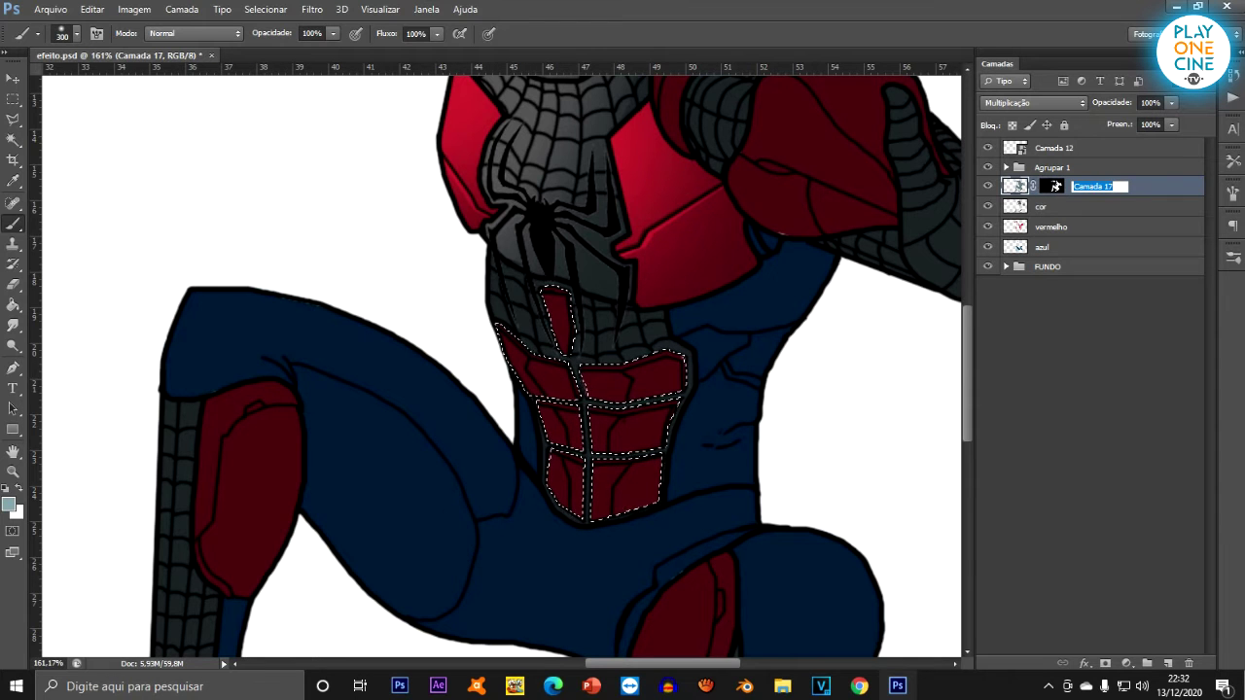
text(V)
text(uz)
key(Return)
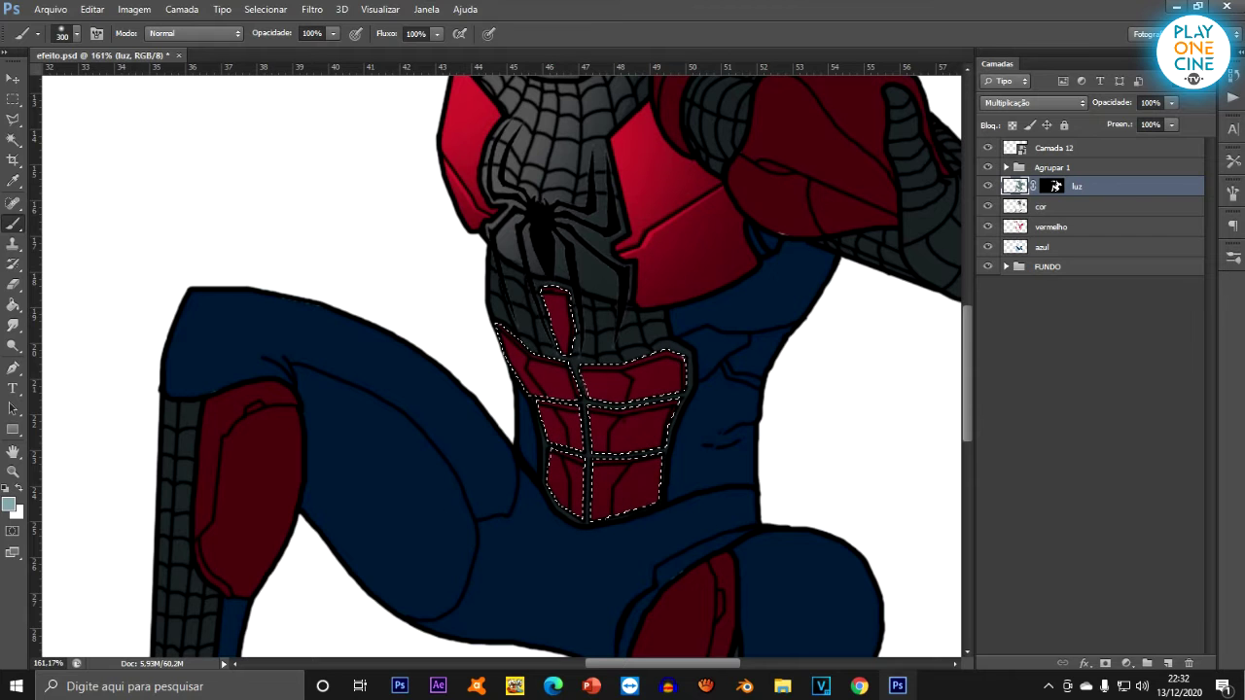
Lighten the selected abdominal panels by painting black on the luz layer's mask with the 300 px brush, and clear the selection.
click(1053, 185)
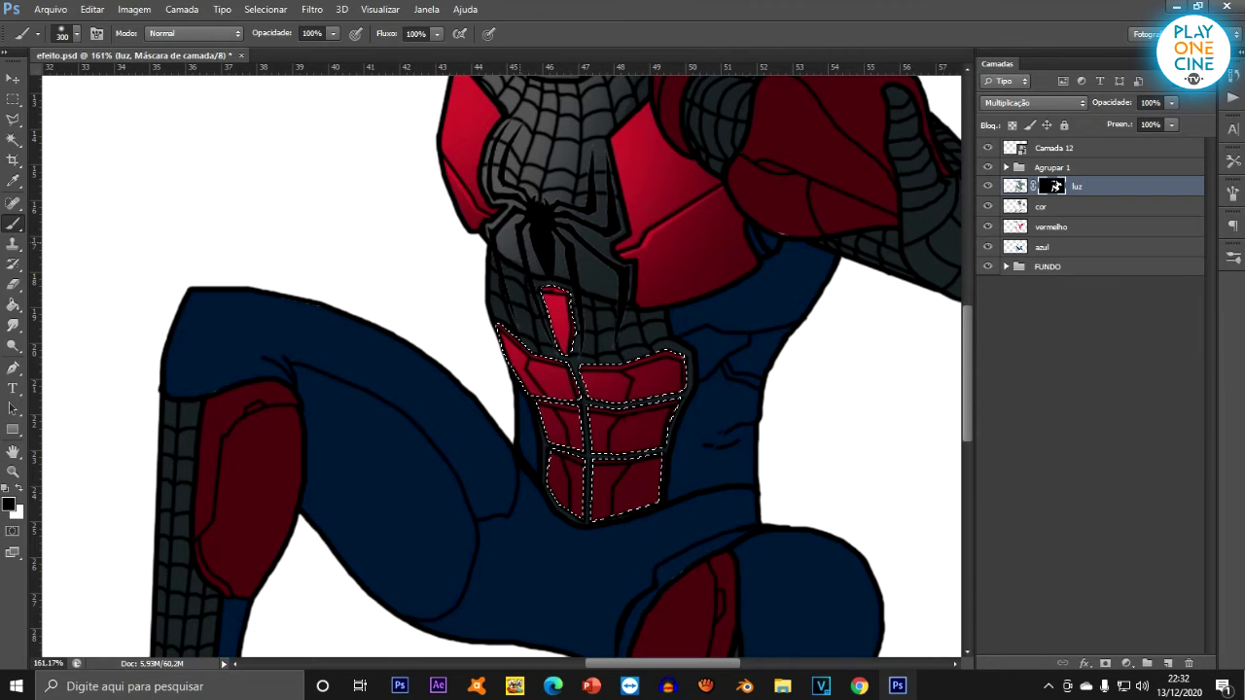
scroll(603, 389, down, 12)
scroll(603, 389, up, 11)
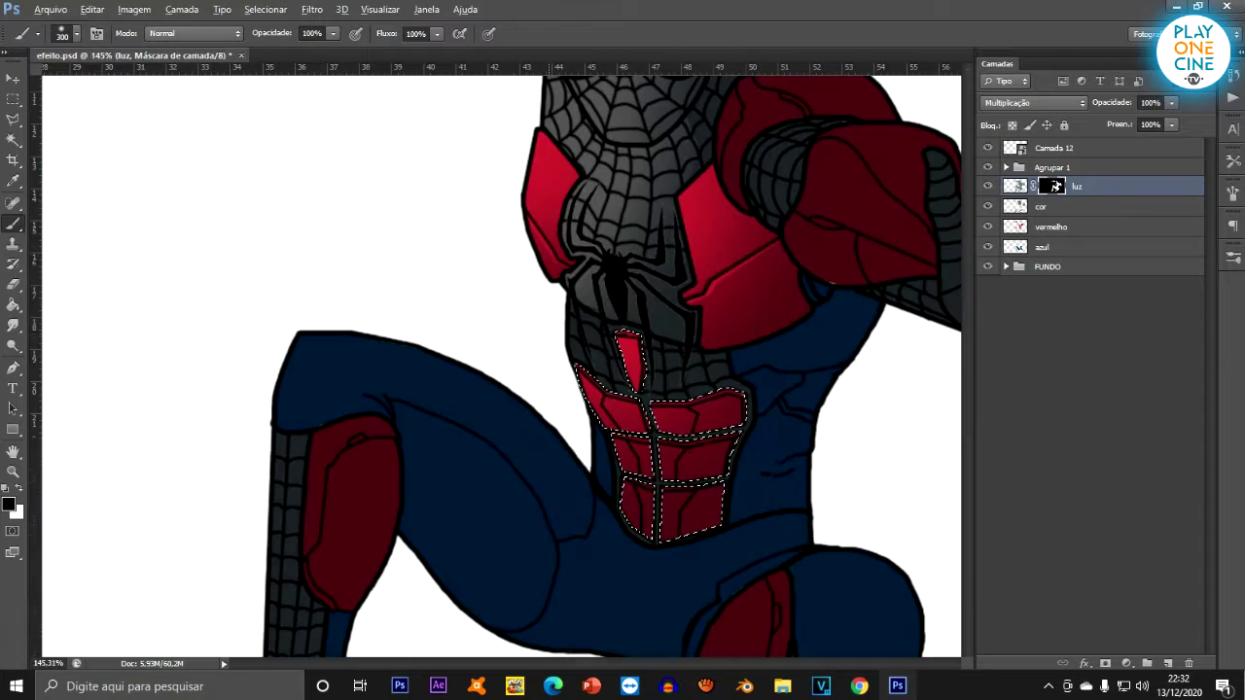
scroll(536, 269, down, 4)
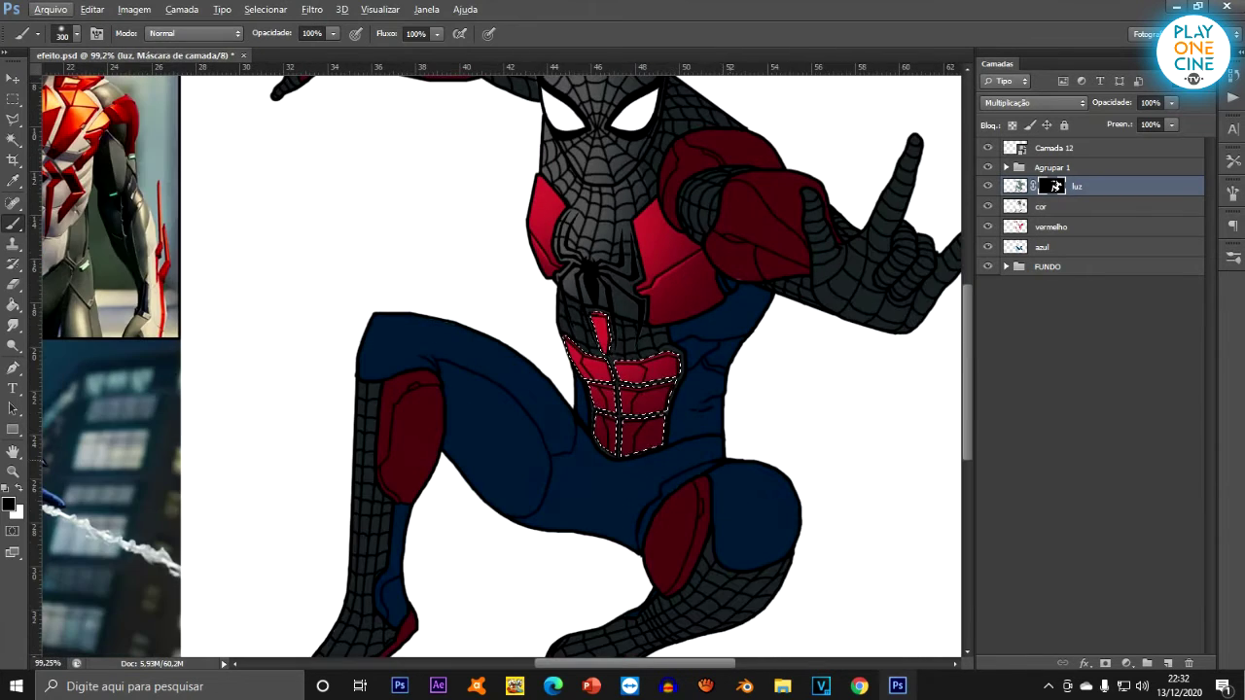
alt+scroll(700, 418, up, 3)
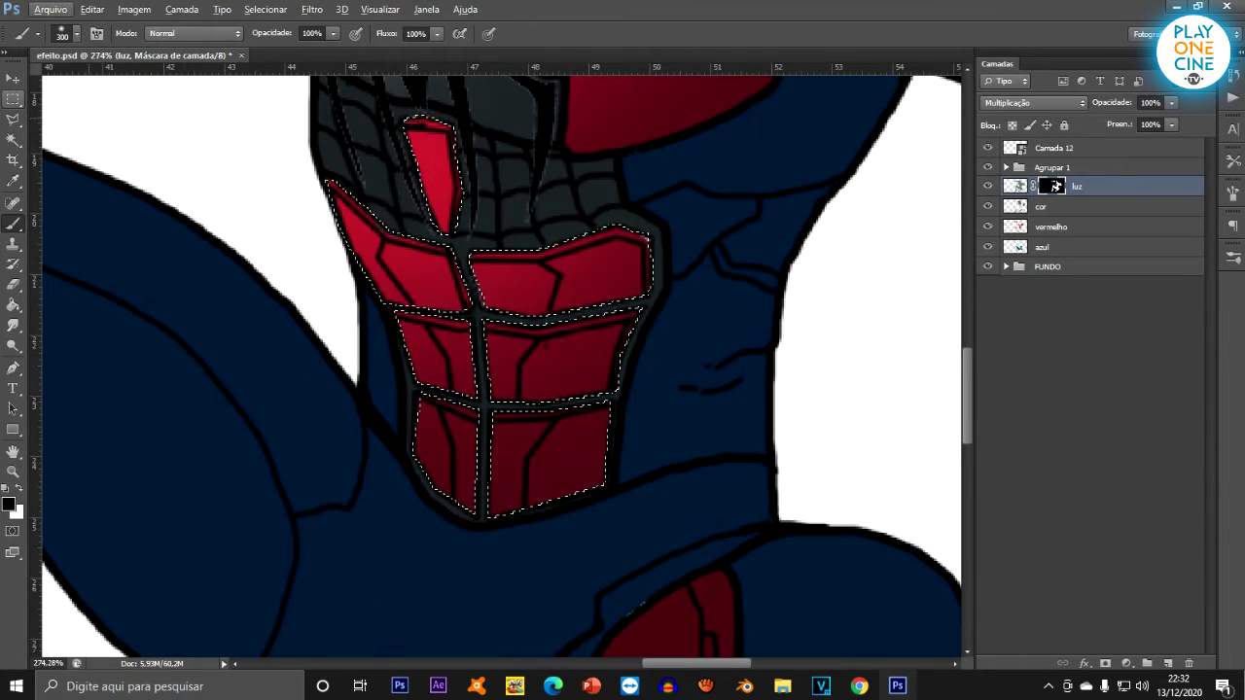
click(12, 119)
alt+scroll(552, 251, up, 3)
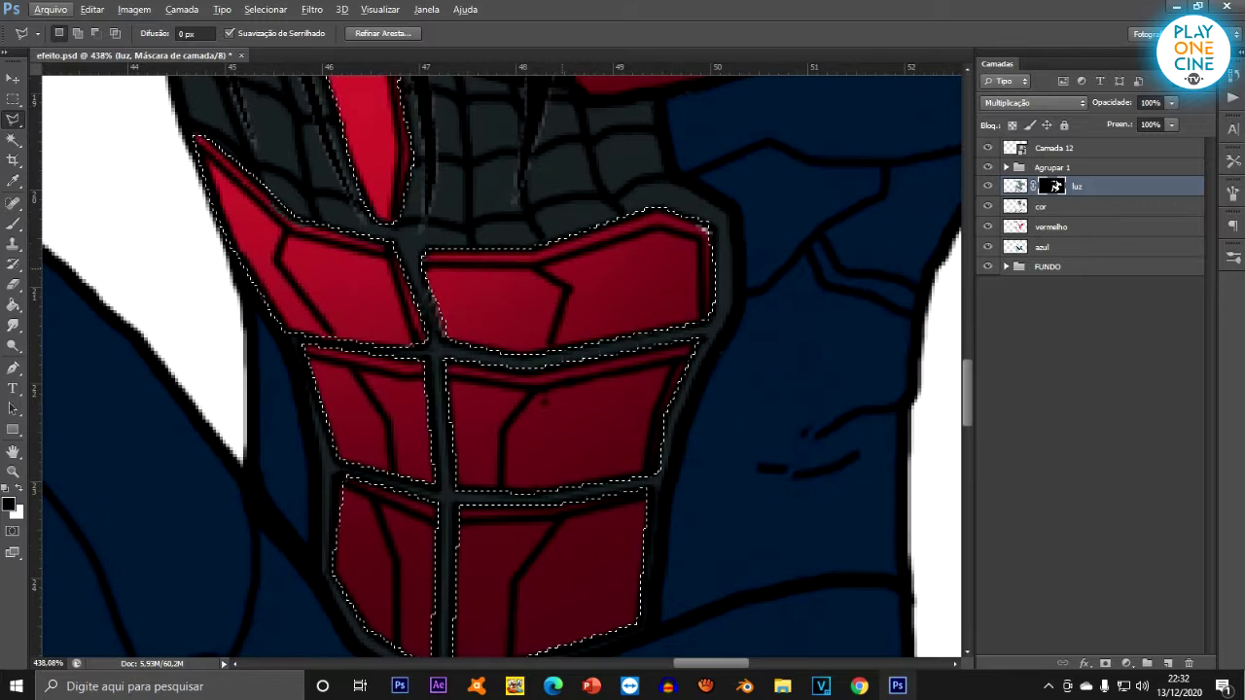
key(ctrl+d)
Select thin strips along the upper edges of both middle abdominal panels with the Polygonal Lasso, trimming the larger strip's upper side.
alt+scroll(545, 370, down, 2)
alt+scroll(545, 369, up, 1)
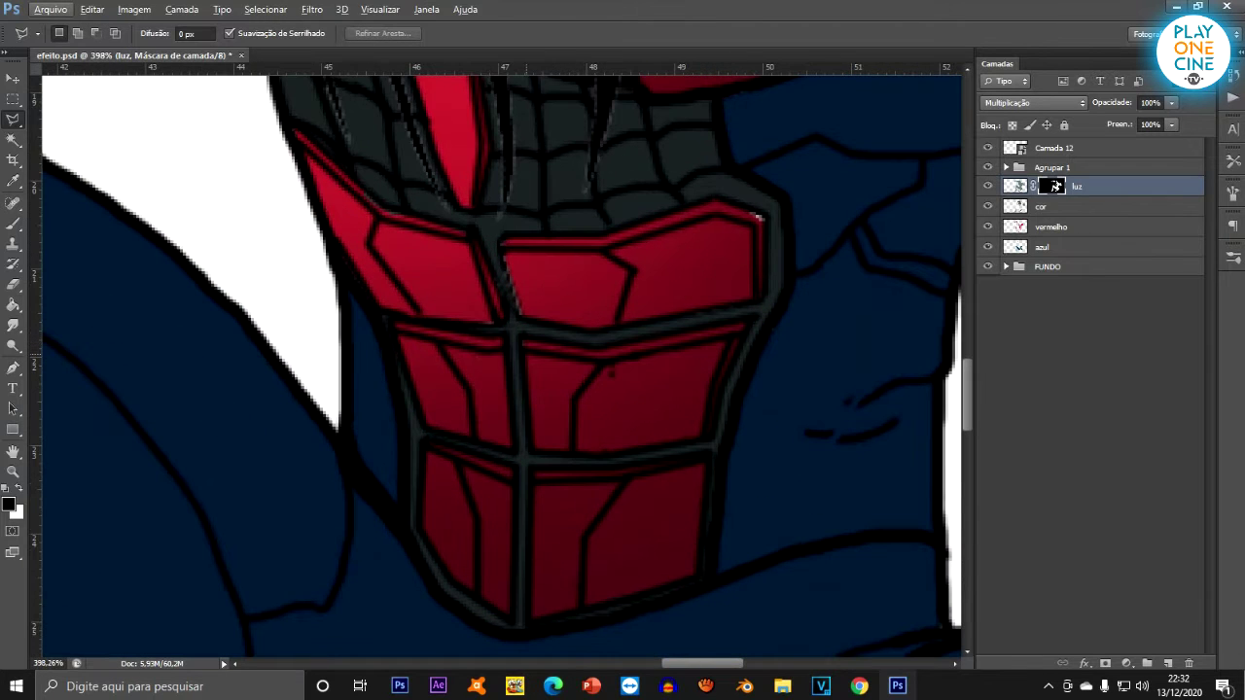
click(524, 345)
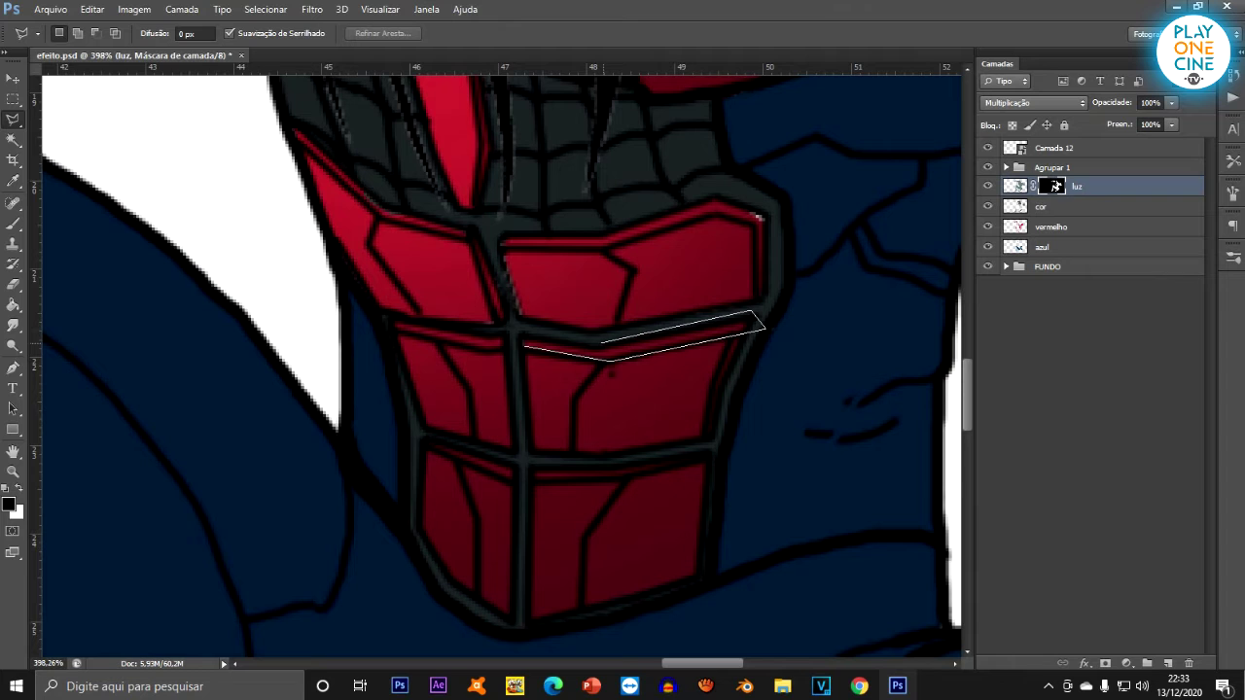
key(alt+BackSpace)
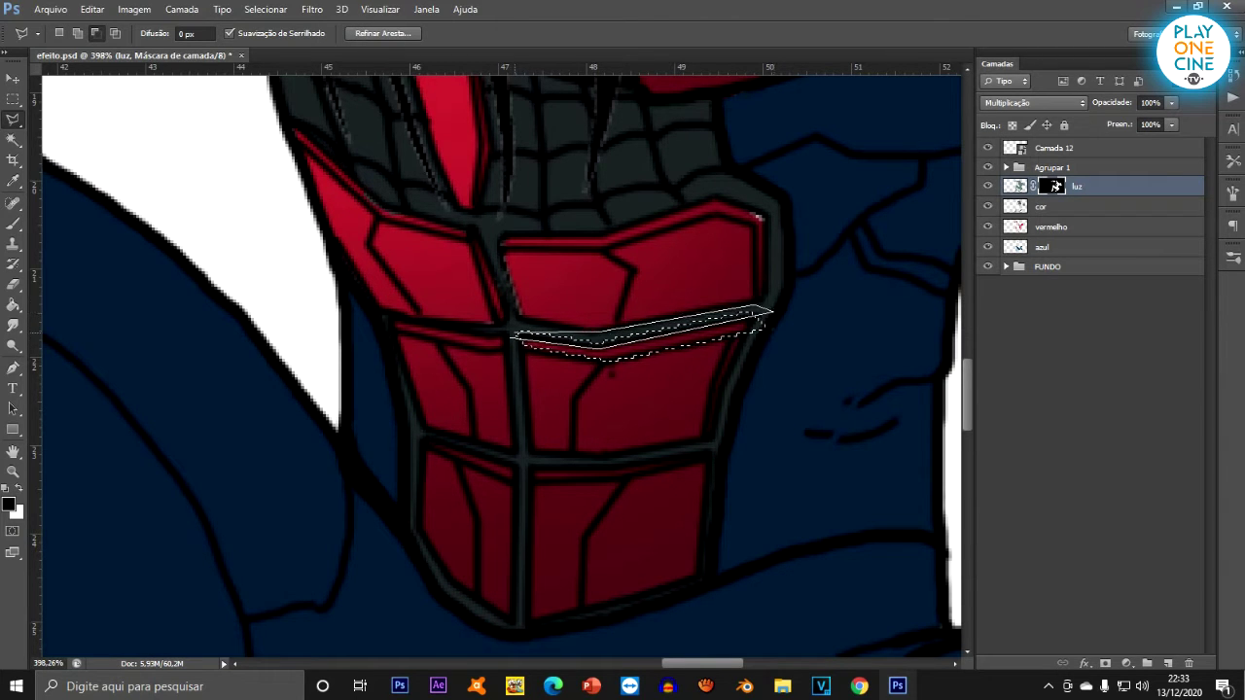
click(508, 326)
click(467, 347)
click(396, 323)
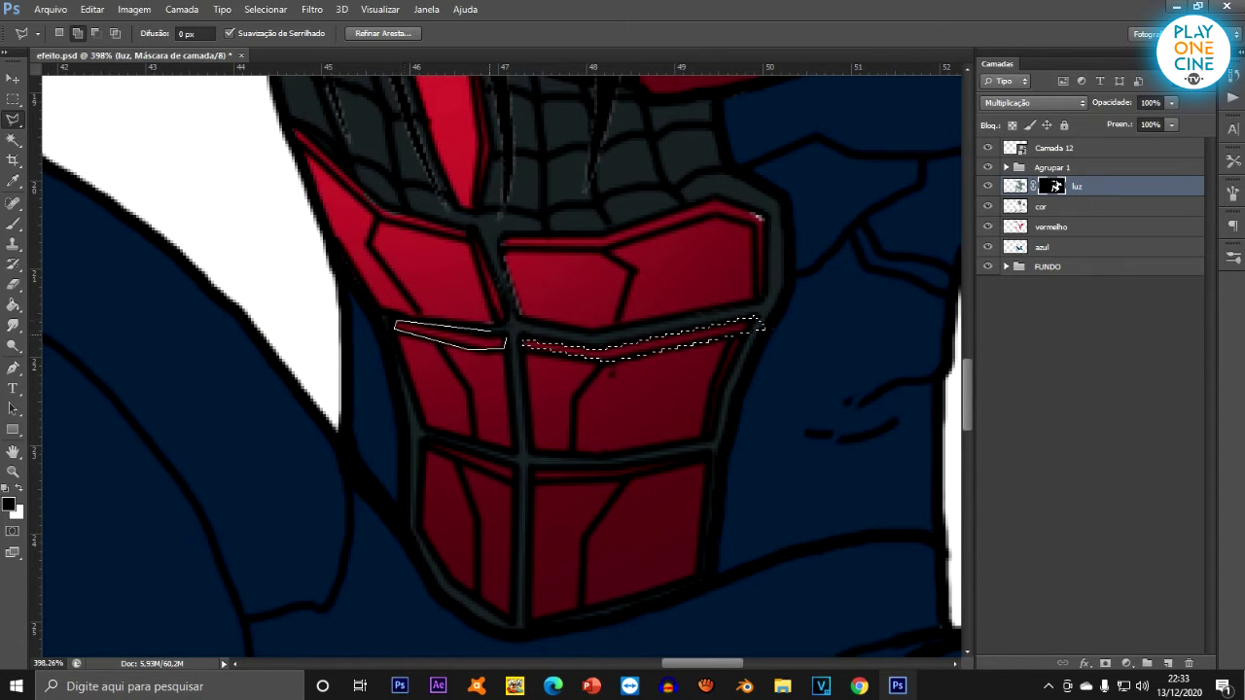
Add thin strips along the upper edges of both lower abdominal panels to the selection with the Polygonal Lasso.
click(425, 437)
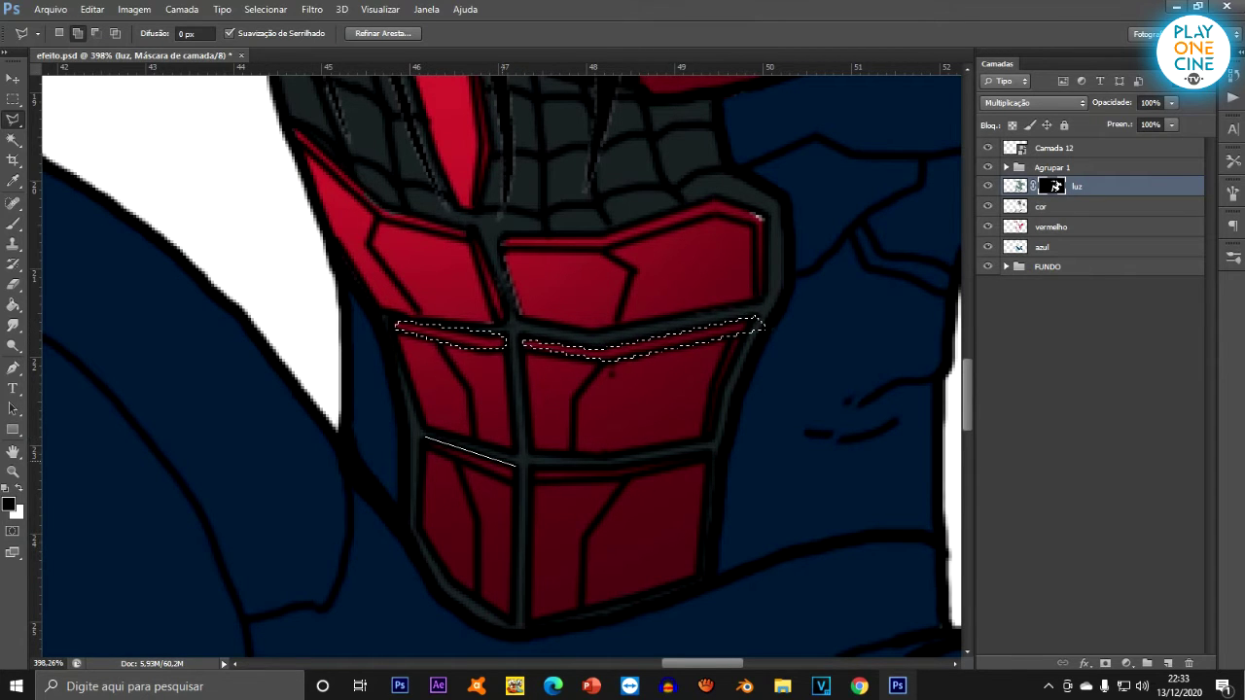
click(514, 467)
click(514, 478)
click(421, 439)
click(528, 469)
click(528, 480)
click(634, 479)
click(704, 458)
click(697, 452)
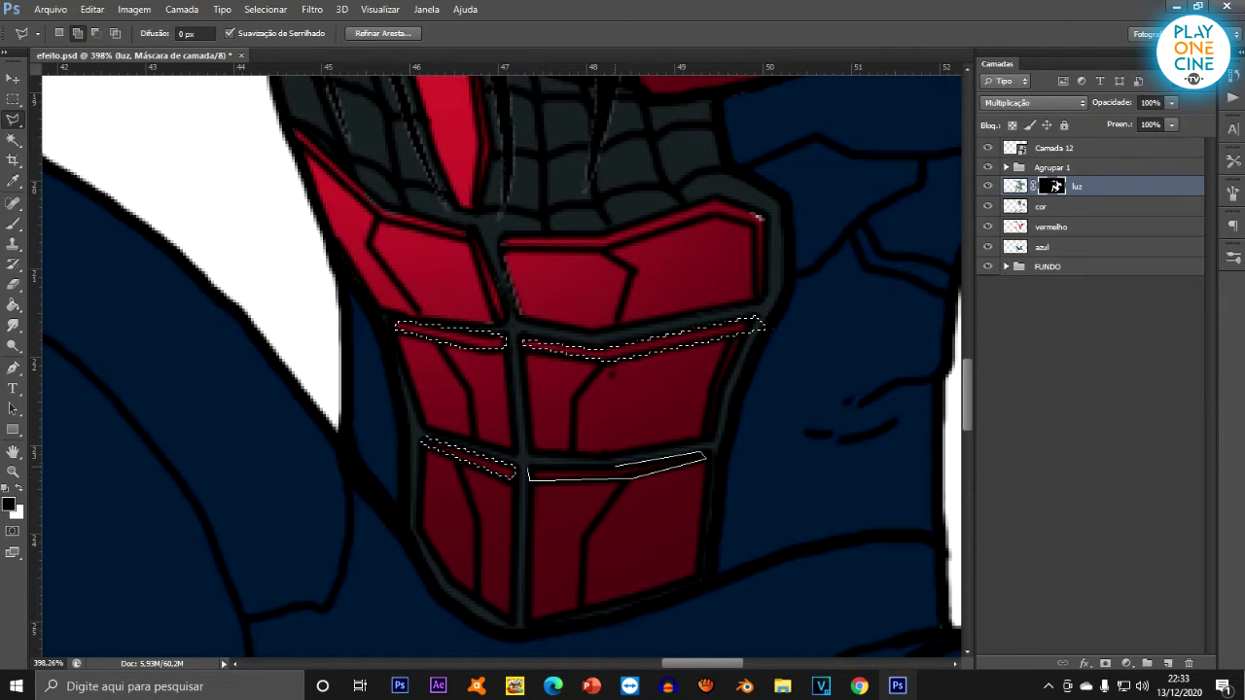
click(528, 469)
Lighten the four selected abdominal strips by painting black on the mask with the 300 px brush and clear the selection.
scroll(592, 475, down, 3)
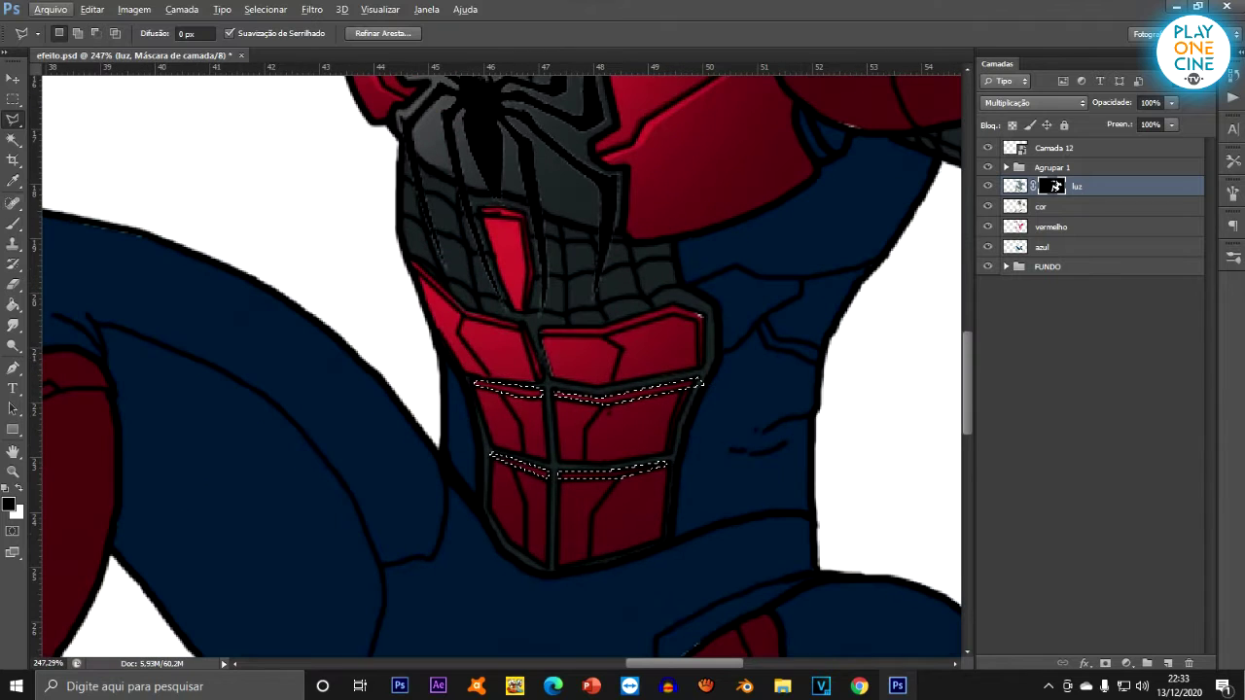
click(12, 224)
click(588, 428)
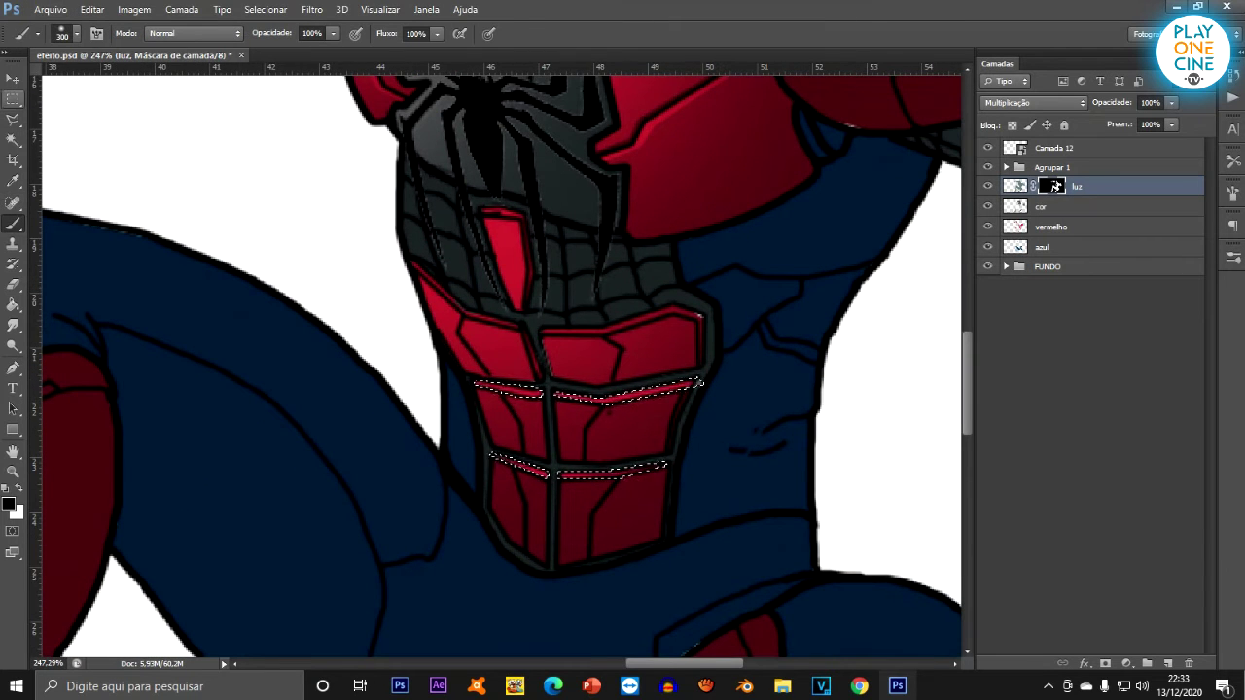
click(13, 99)
scroll(583, 437, down, 6)
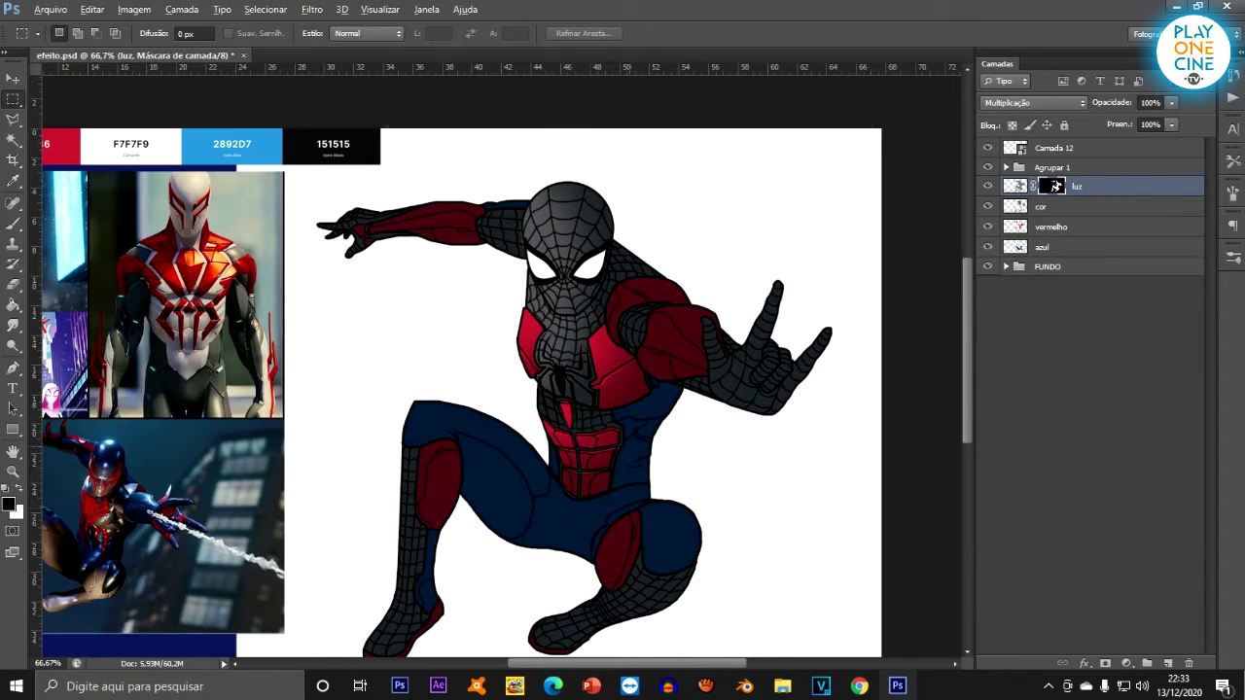
scroll(621, 541, up, 5)
scroll(622, 541, down, 3)
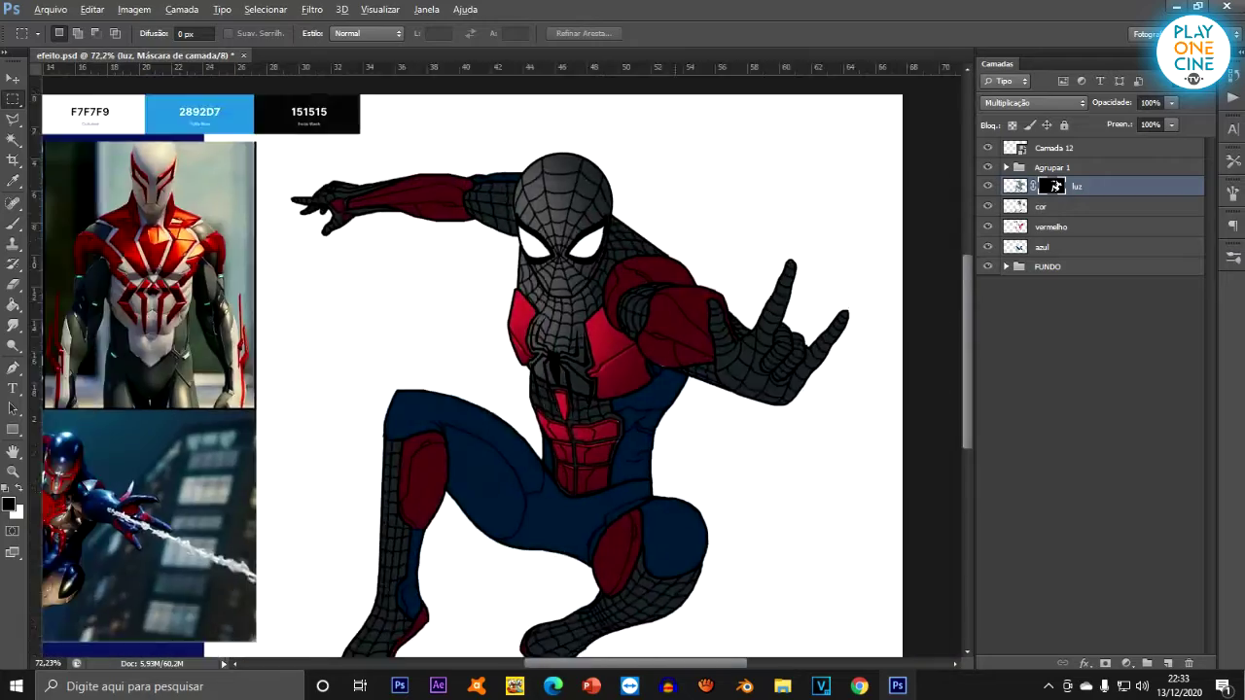
scroll(564, 466, down, 2)
scroll(564, 466, up, 6)
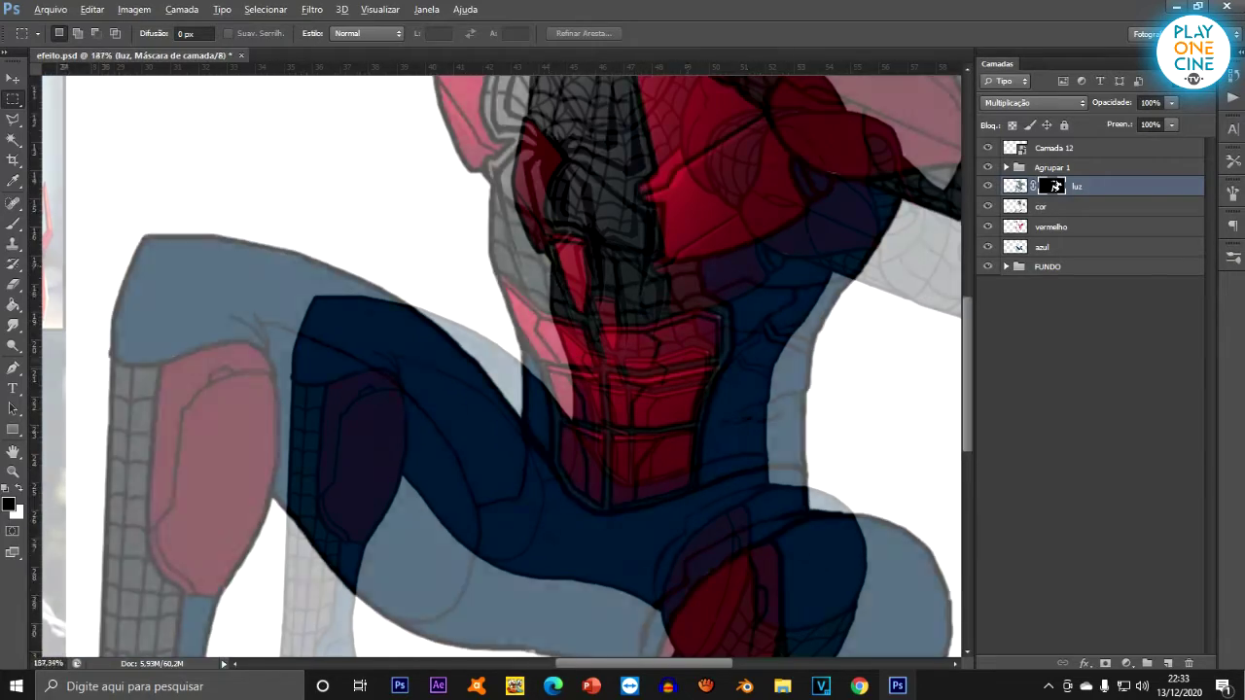
Select thin strips beside the inner seam lines of the six red abdomen panels with the Polygonal Lasso.
scroll(621, 408, up, 5)
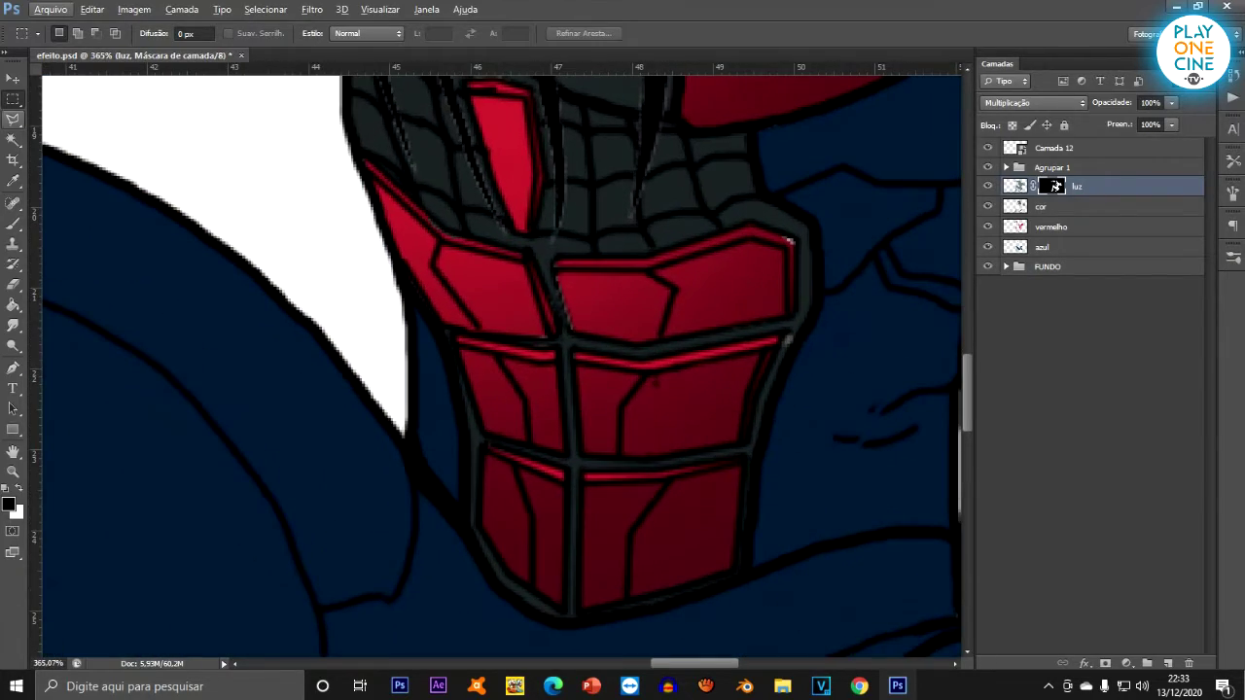
key(l)
scroll(581, 344, up, 3)
scroll(671, 258, down, 3)
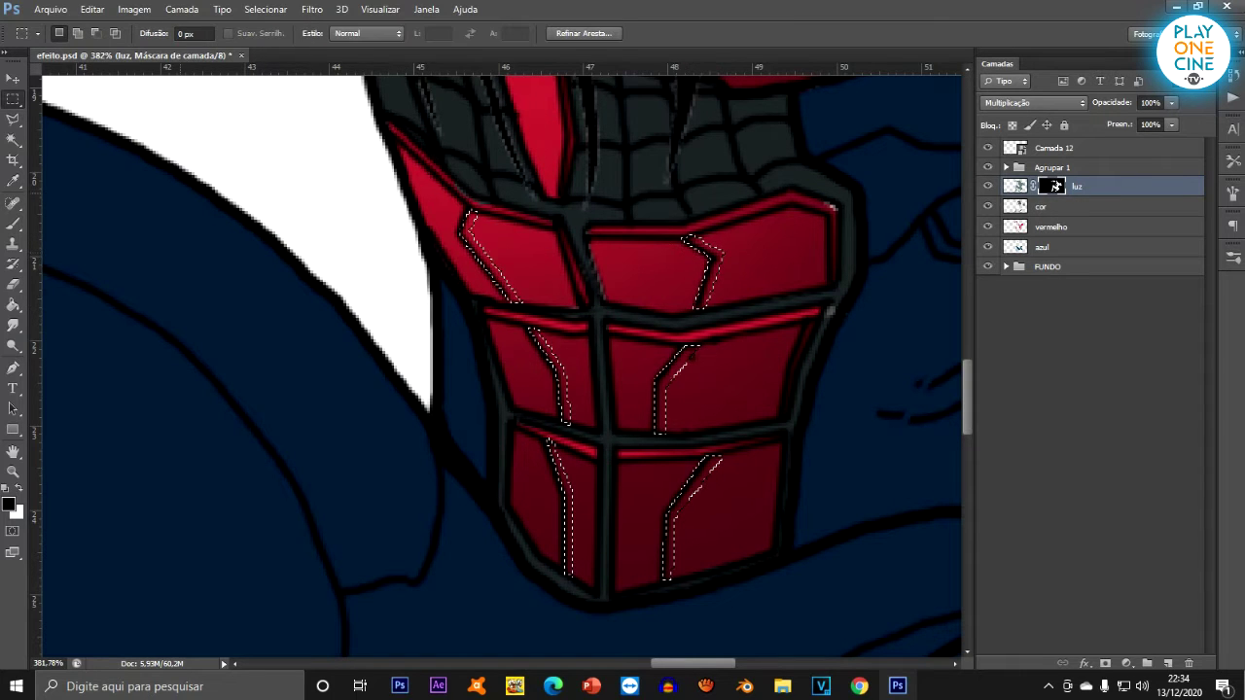
Paint black on the luz layer mask inside the abdomen strips to reveal bright red highlights, and clear the selection.
key(b)
click(691, 356)
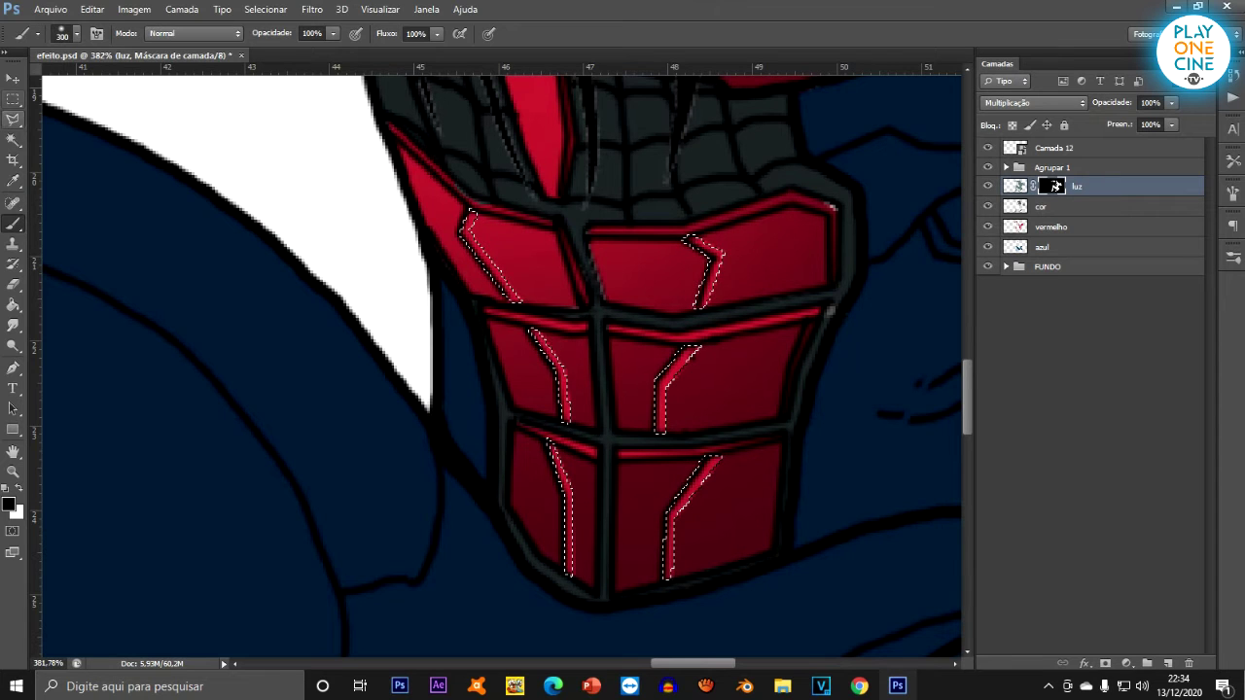
click(13, 119)
click(13, 99)
click(530, 362)
scroll(530, 362, down, 3)
scroll(746, 410, down, 16)
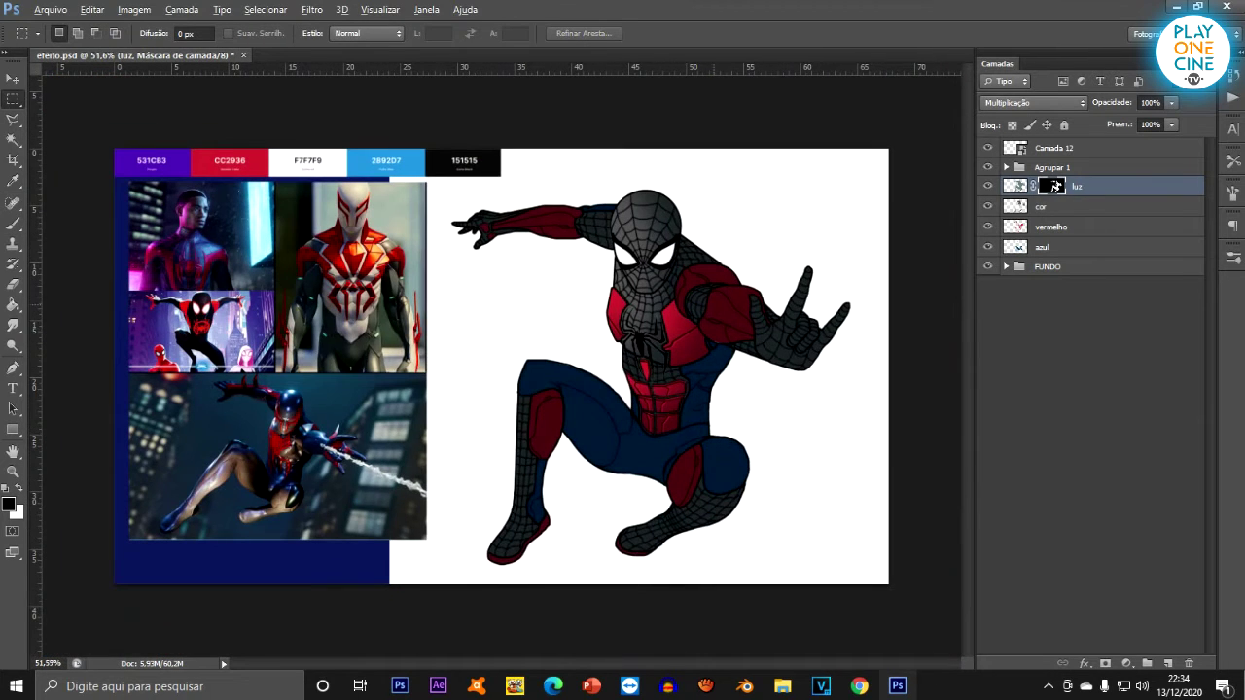
Duplicate the black chest spider's layer, Camada 12, rename the copy "aranha logo" and hide the original layer.
scroll(684, 321, up, 5)
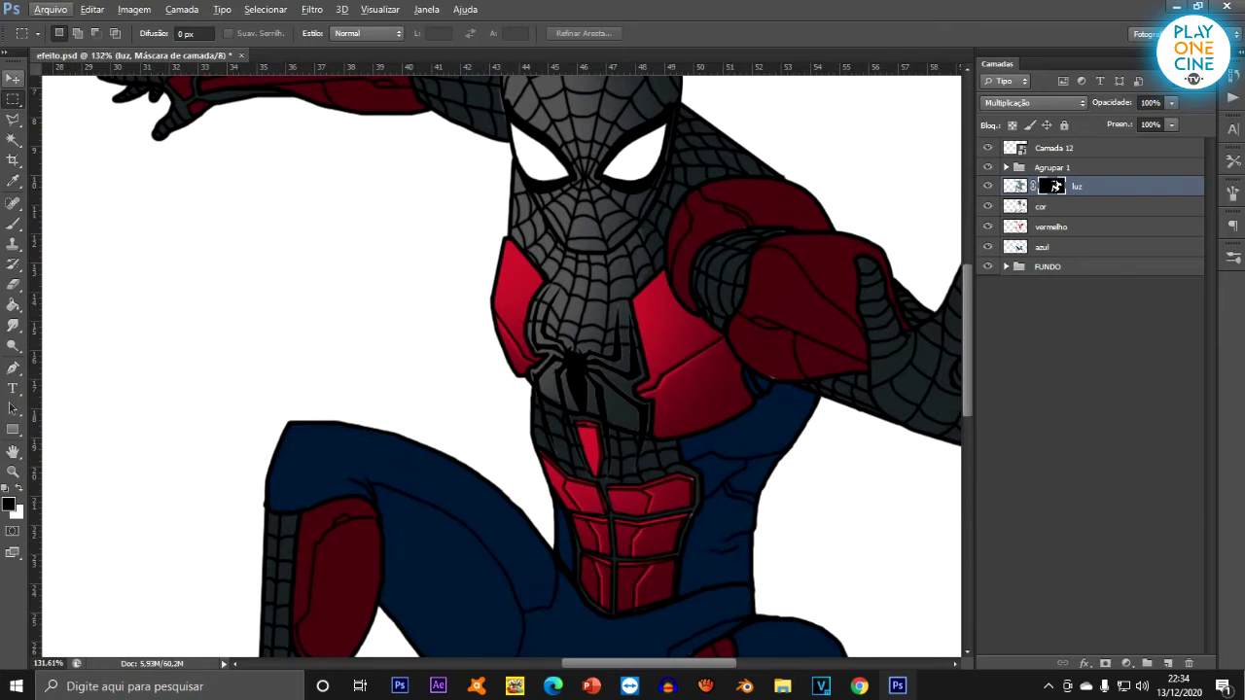
click(12, 79)
scroll(460, 231, down, 6)
scroll(534, 294, up, 13)
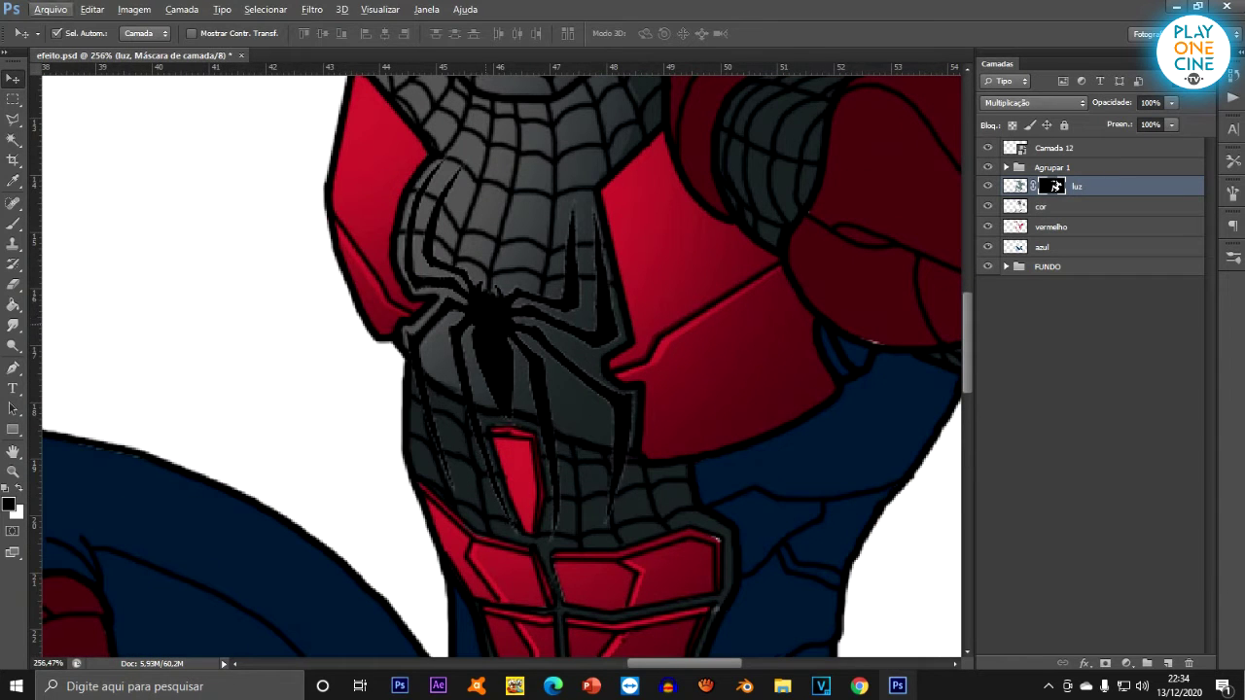
click(492, 323)
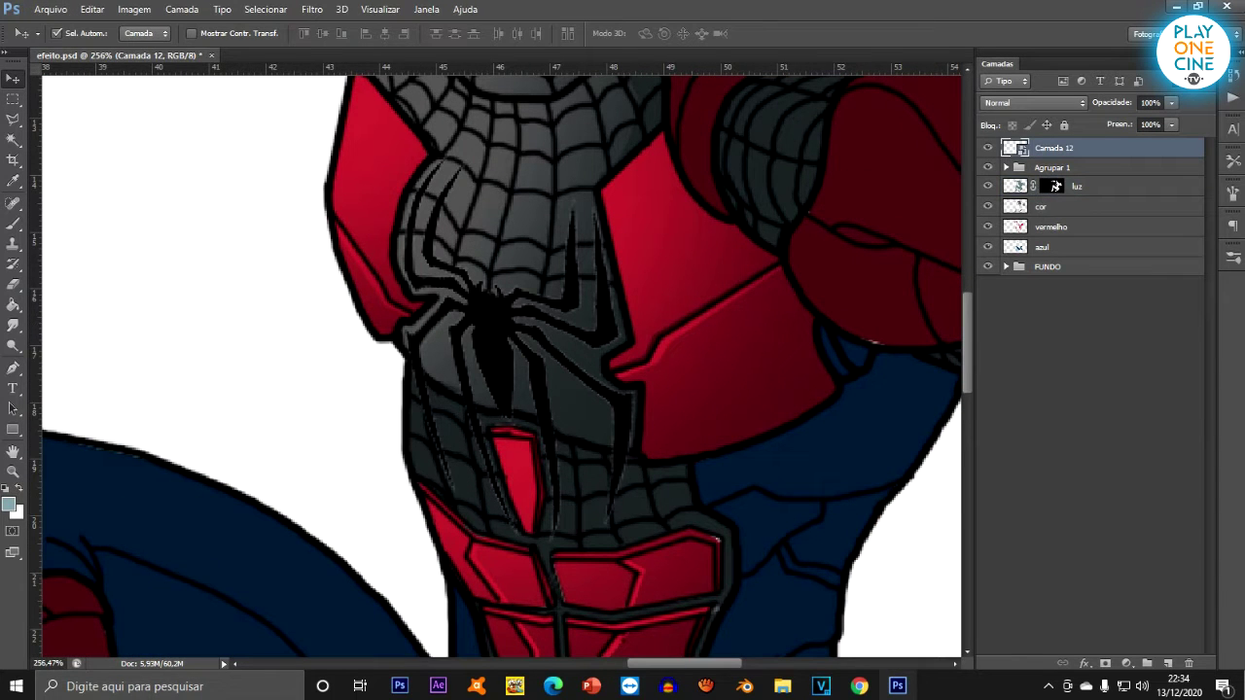
key(ctrl+j)
double_click(1063, 148)
text(aranha logo)
key(Return)
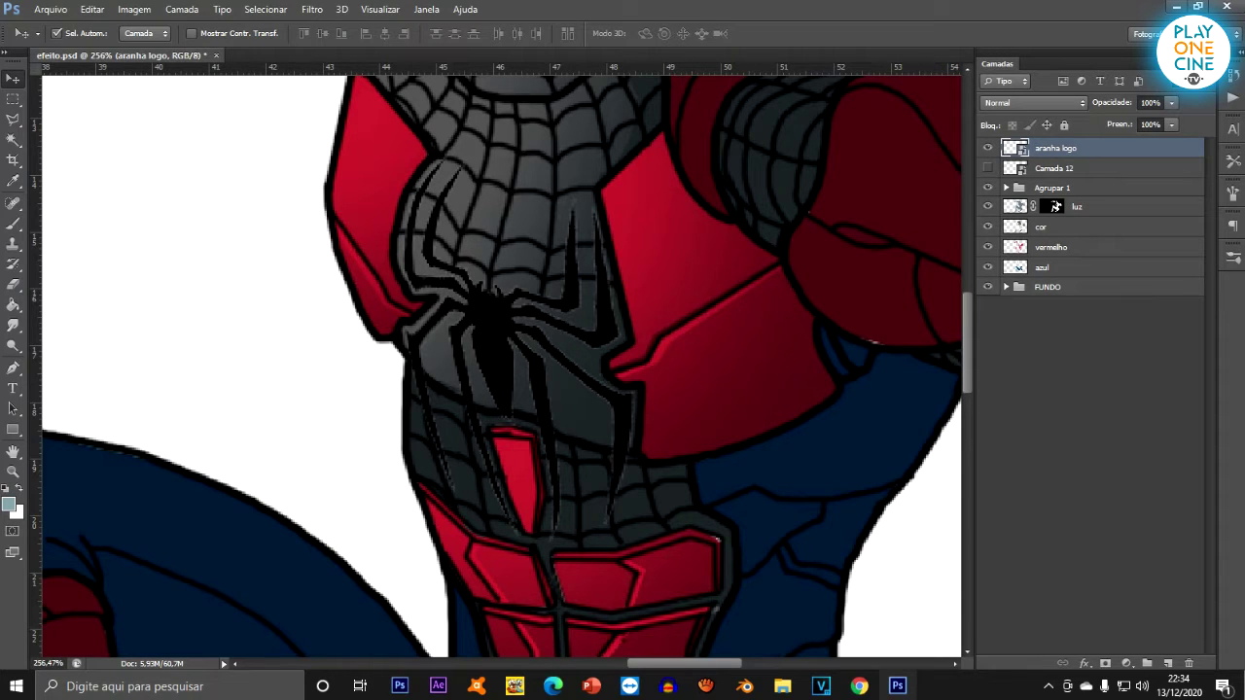
Rasterize the aranha logo layer and turn the spider white by raising its lightness with Hue/Saturation.
right_click(1056, 148)
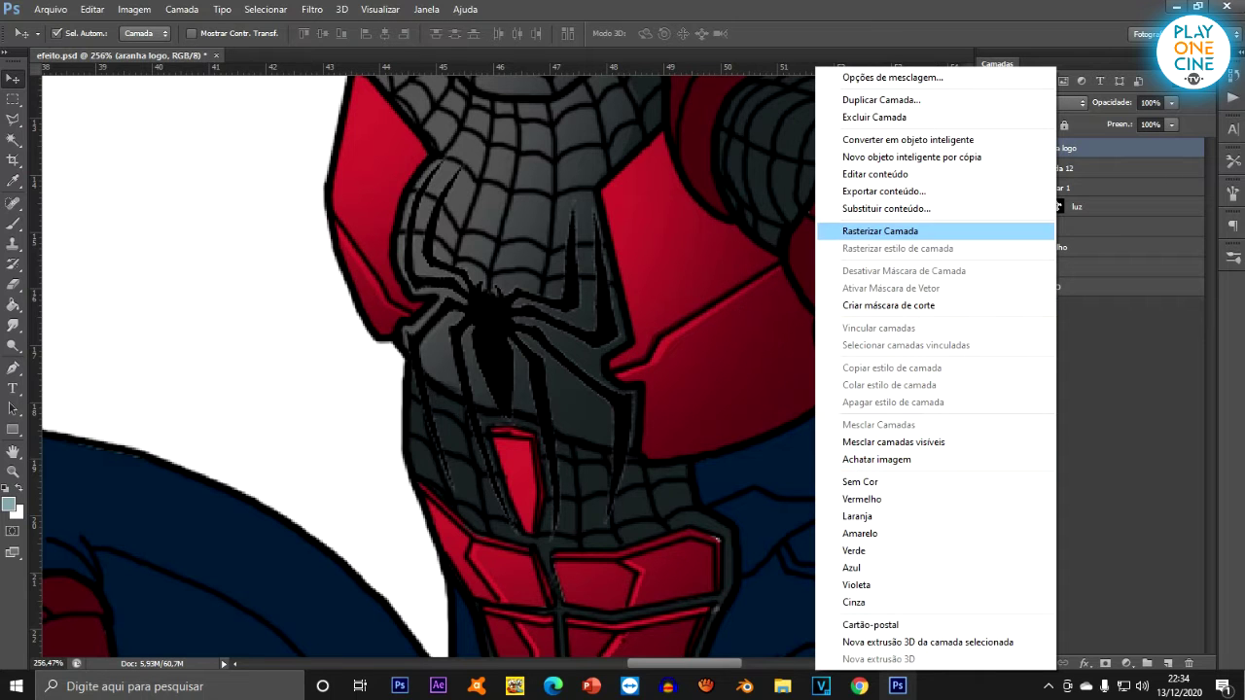
click(880, 230)
key(ctrl+u)
drag(825, 439, 903, 439)
click(1014, 288)
scroll(632, 343, down, 6)
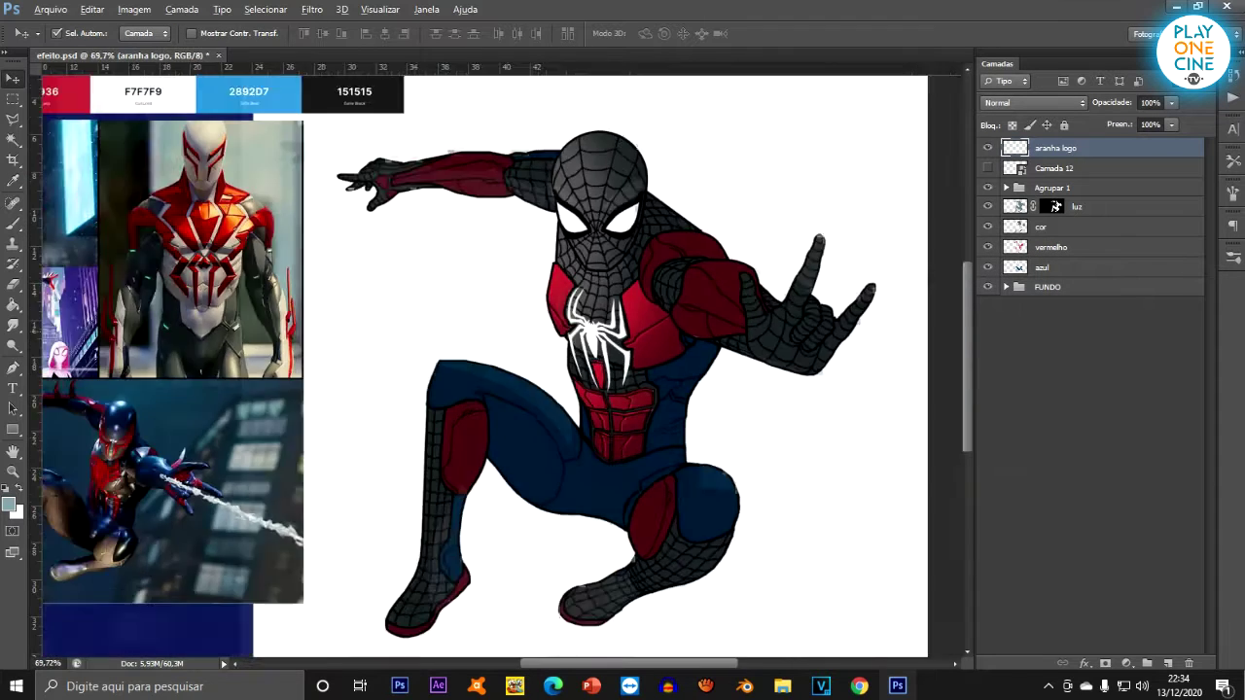
scroll(632, 330, down, 1)
scroll(632, 302, up, 4)
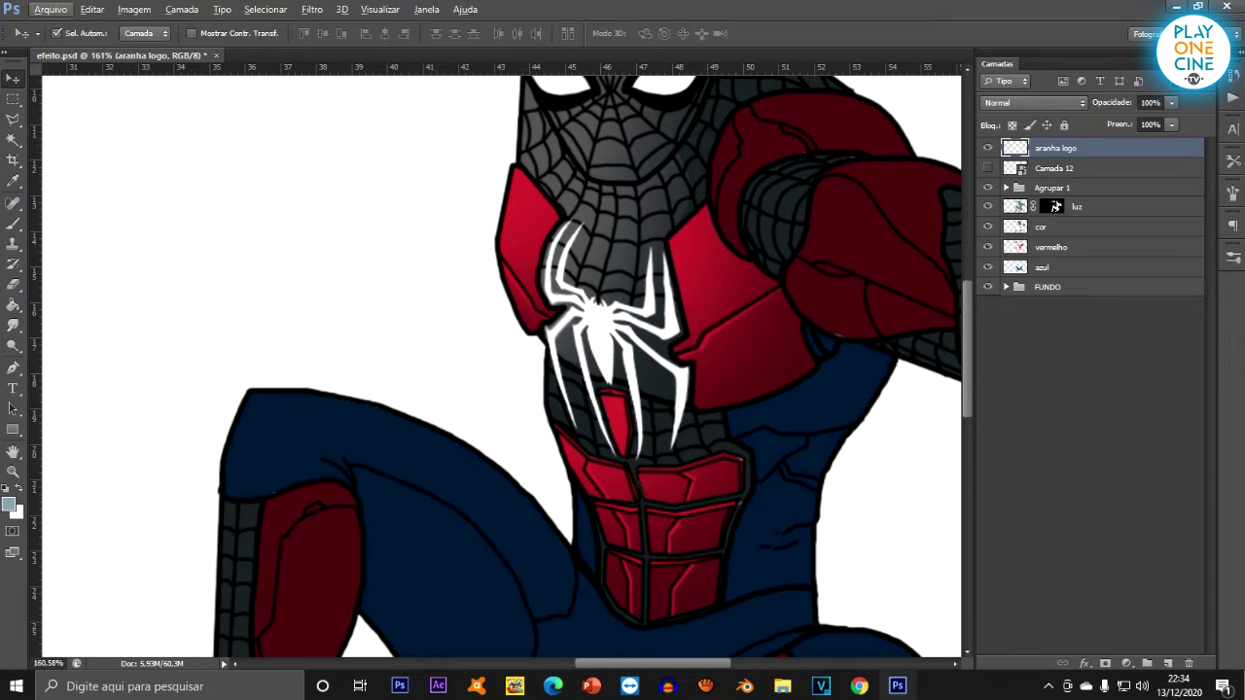
Add an Outer Glow effect to the aranha logo layer and enlarge the glow's size.
click(1085, 663)
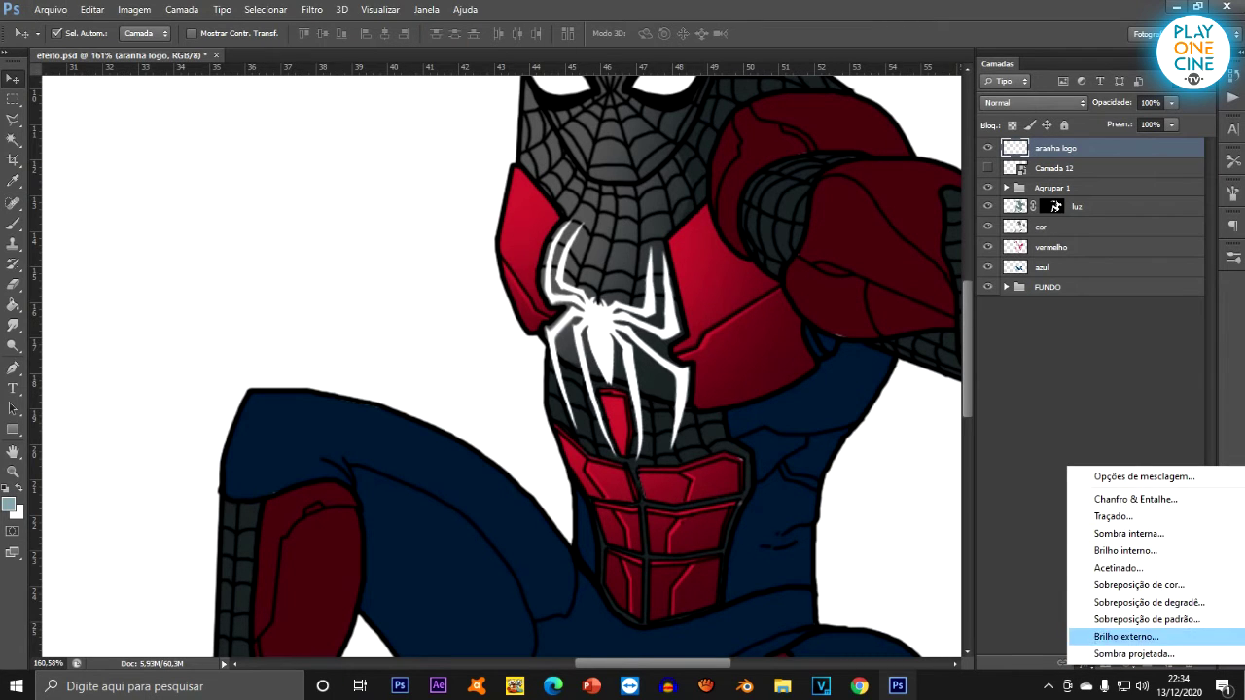
click(1126, 636)
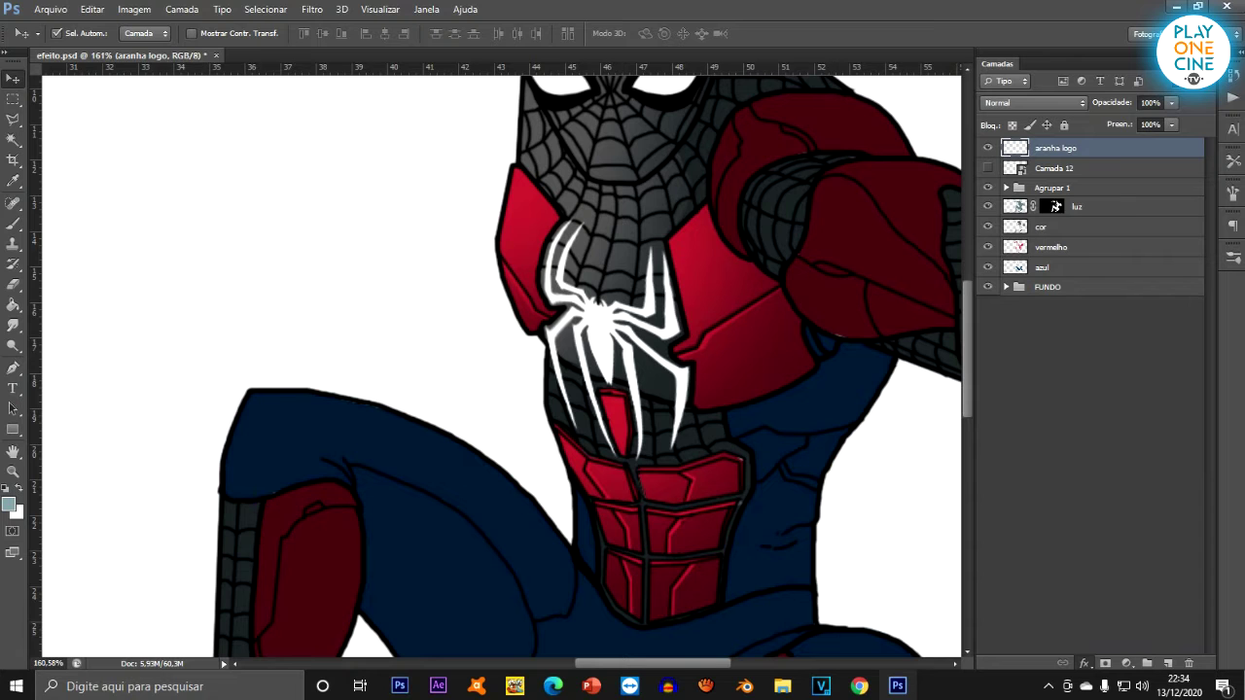
drag(778, 189, 1004, 196)
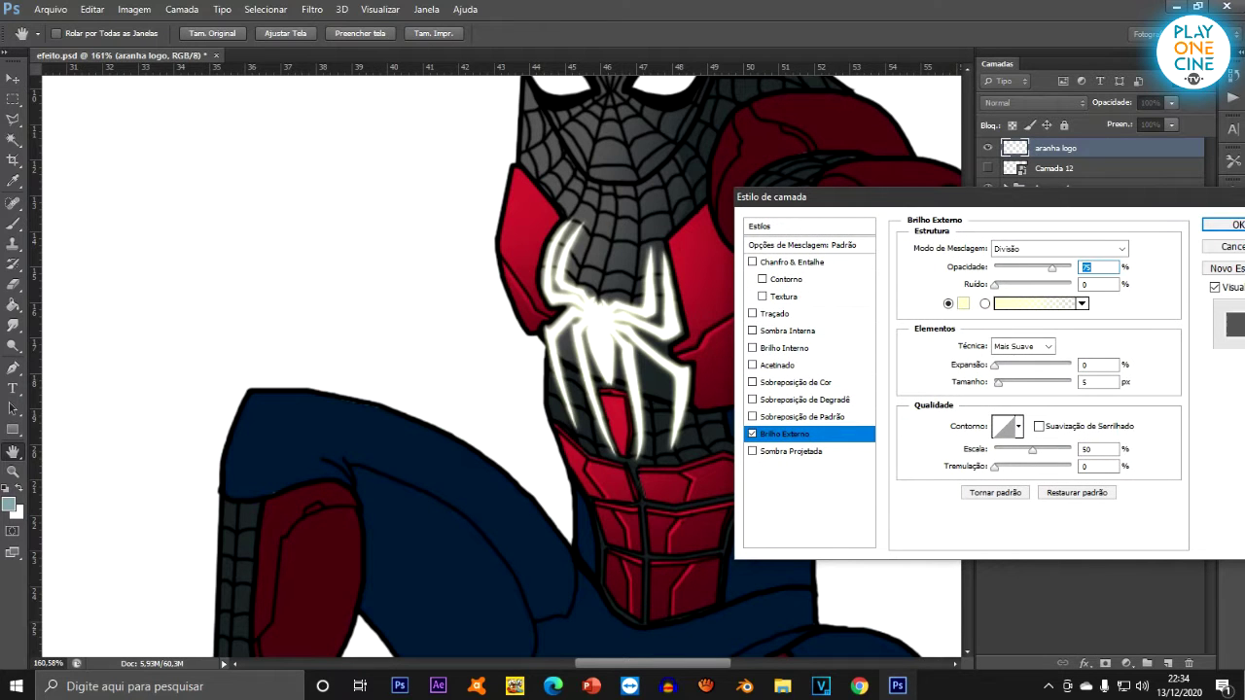
drag(998, 382, 1012, 382)
Set the spider's outer glow colour to orange f47622 and apply the layer style.
click(963, 303)
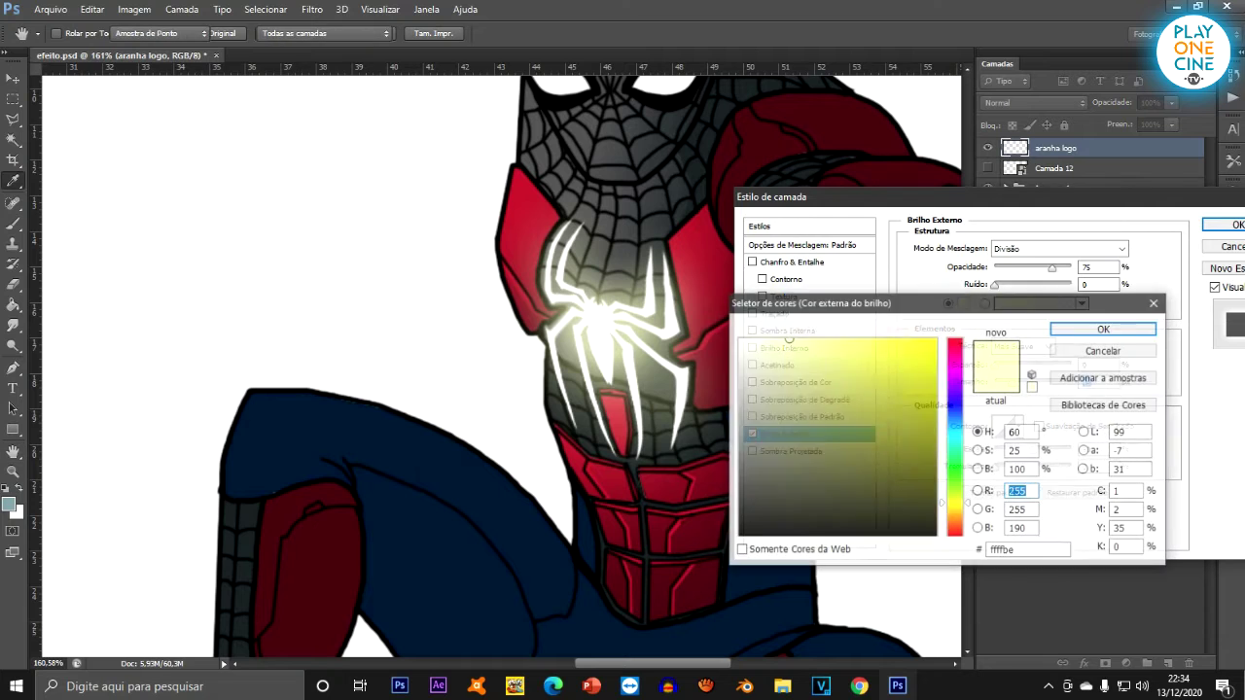
click(955, 535)
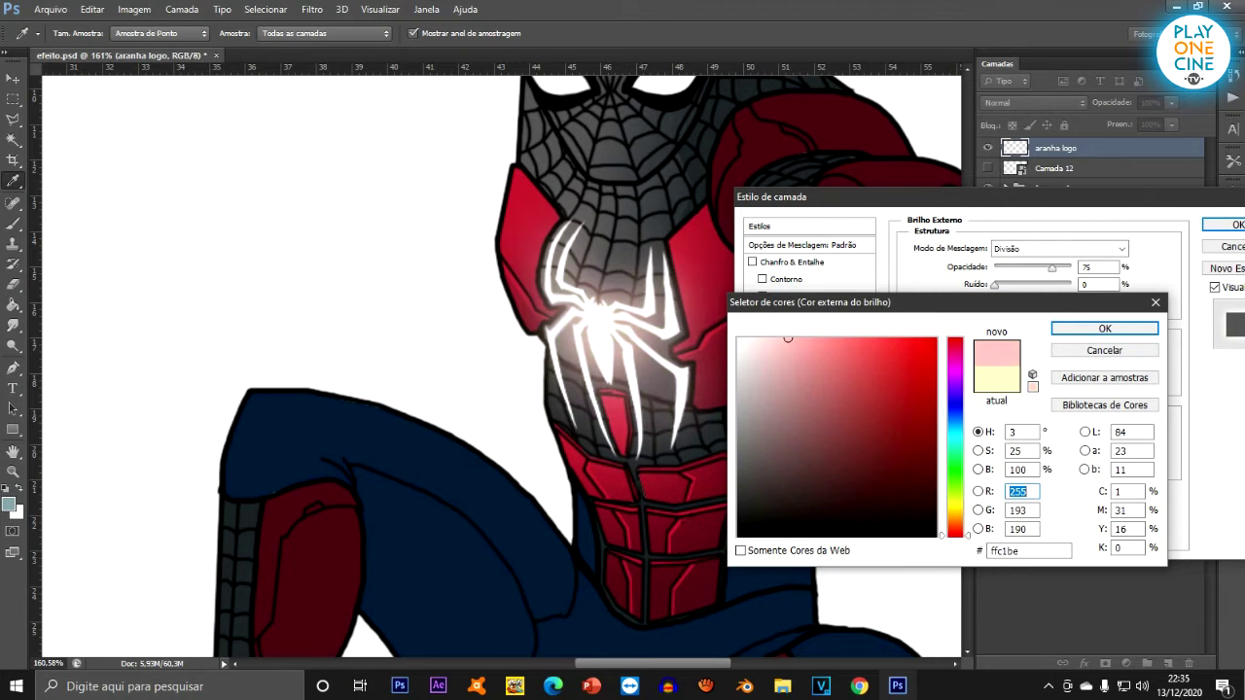
click(935, 340)
mouse_move(935, 339)
mouse_down()
mouse_move(896, 338)
mouse_move(908, 346)
mouse_up()
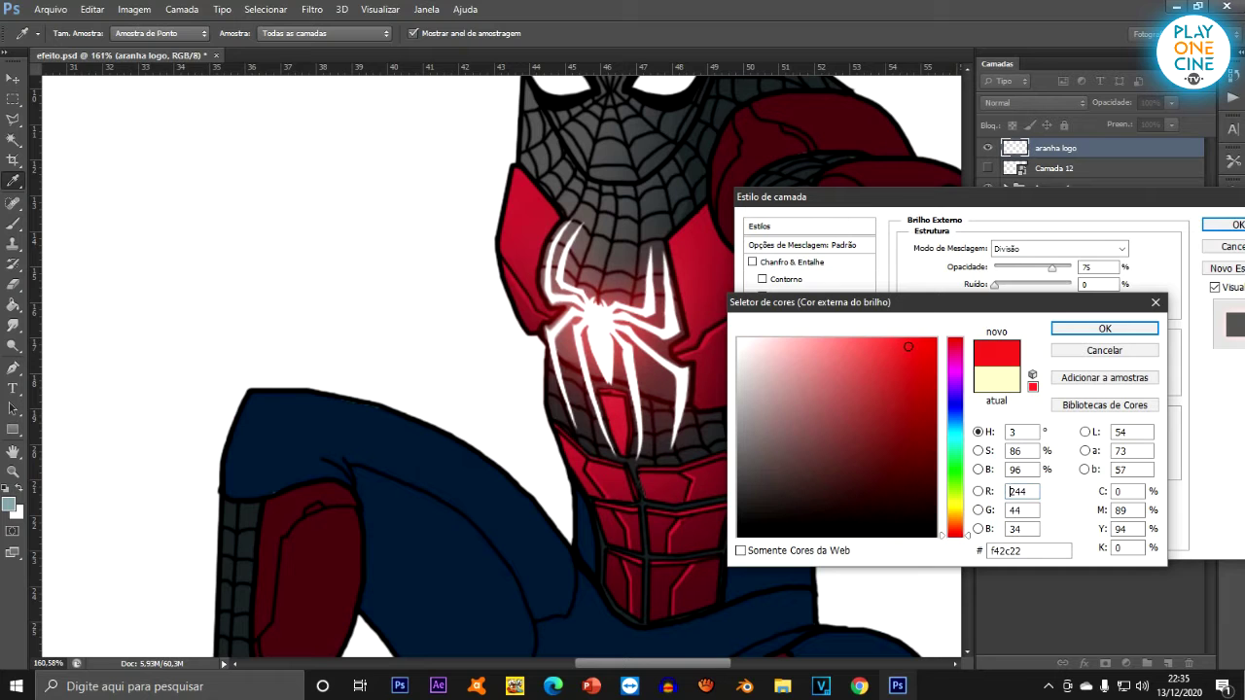
click(955, 522)
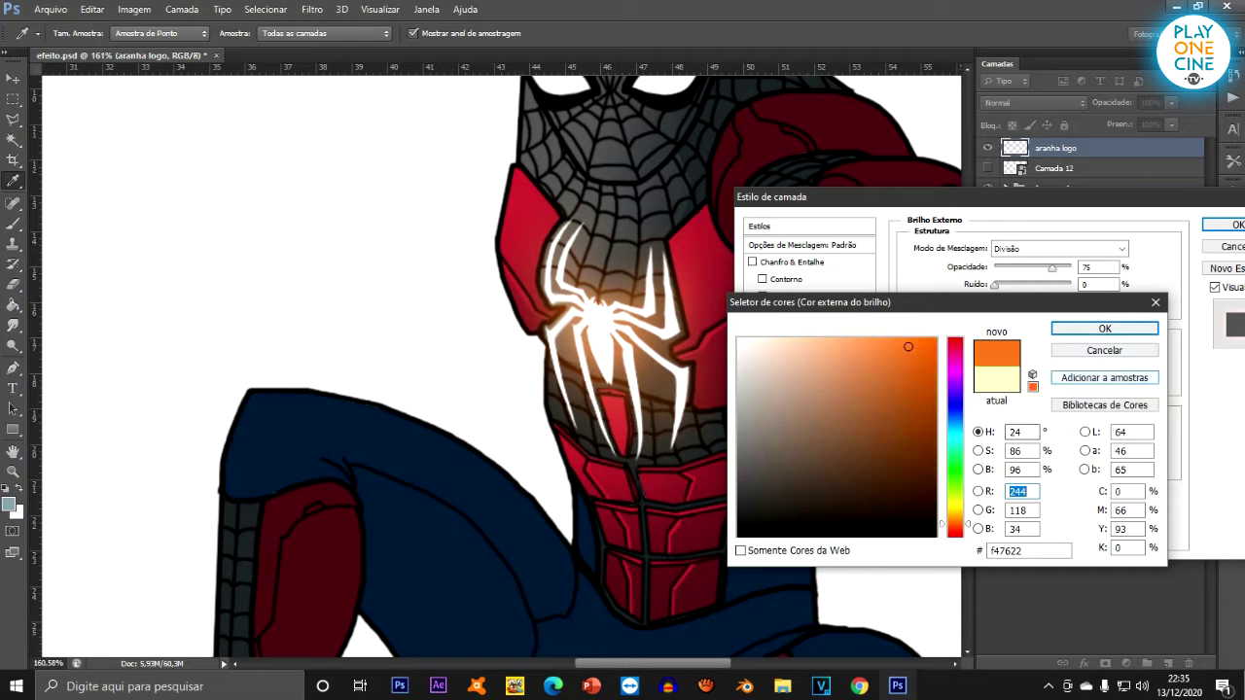
click(1103, 329)
key(Return)
Examine the glowing chest spider up close and against the whole figure.
scroll(594, 316, down, 10)
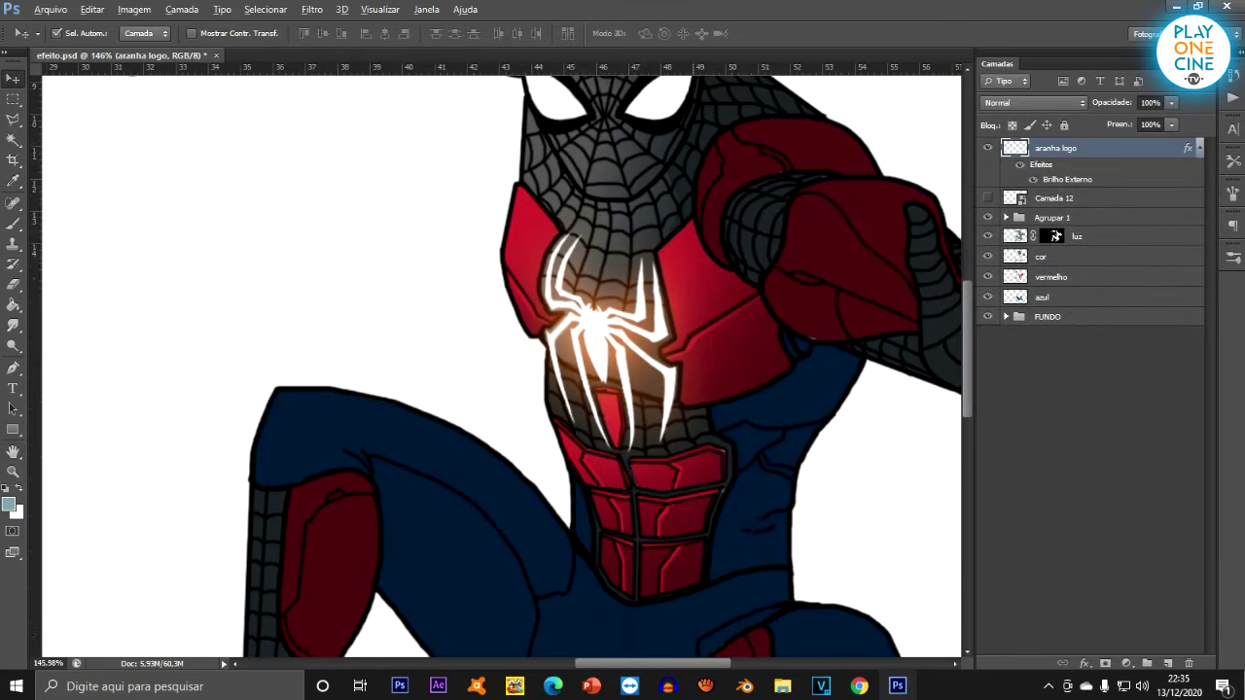
scroll(593, 316, up, 4)
scroll(781, 344, up, 4)
scroll(781, 345, down, 2)
scroll(781, 344, up, 2)
scroll(496, 360, down, 1)
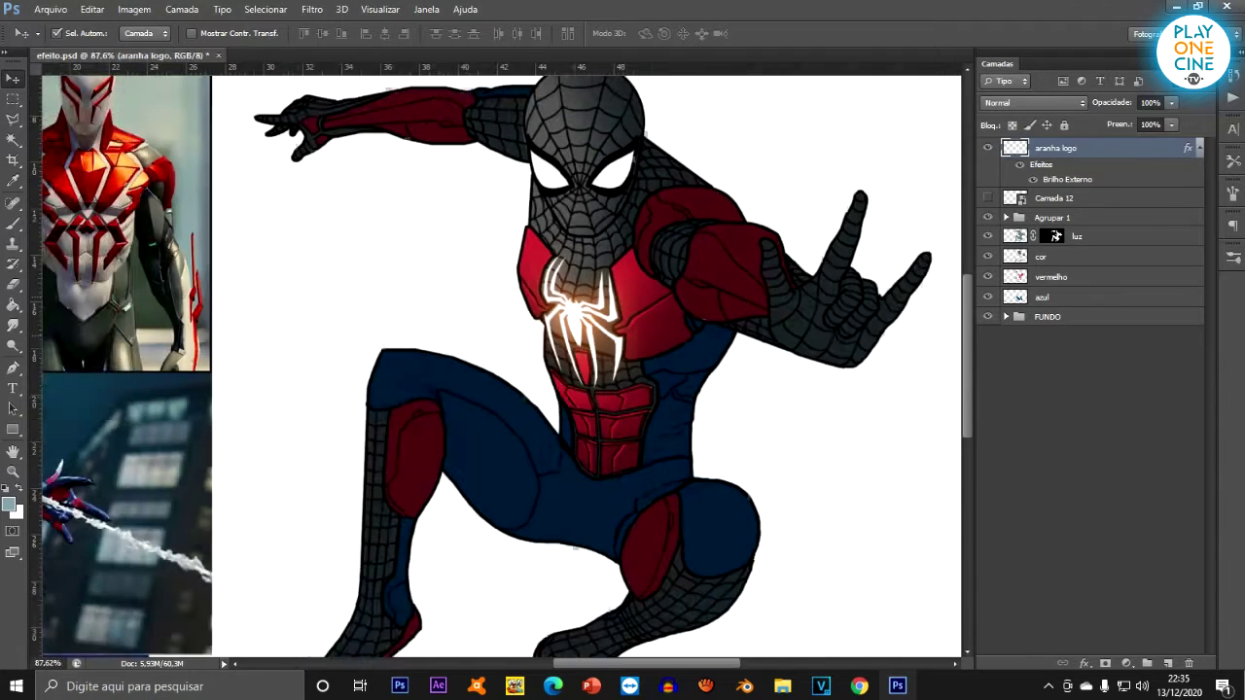
scroll(496, 360, up, 3)
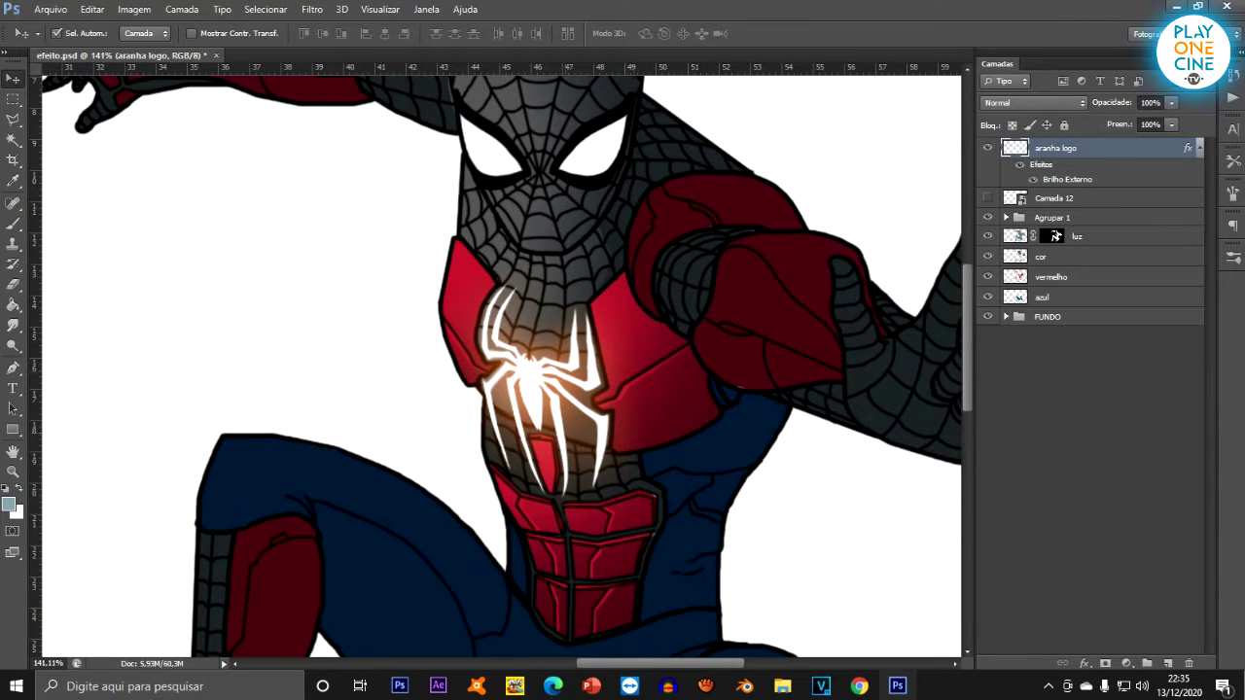
scroll(622, 360, down, 2)
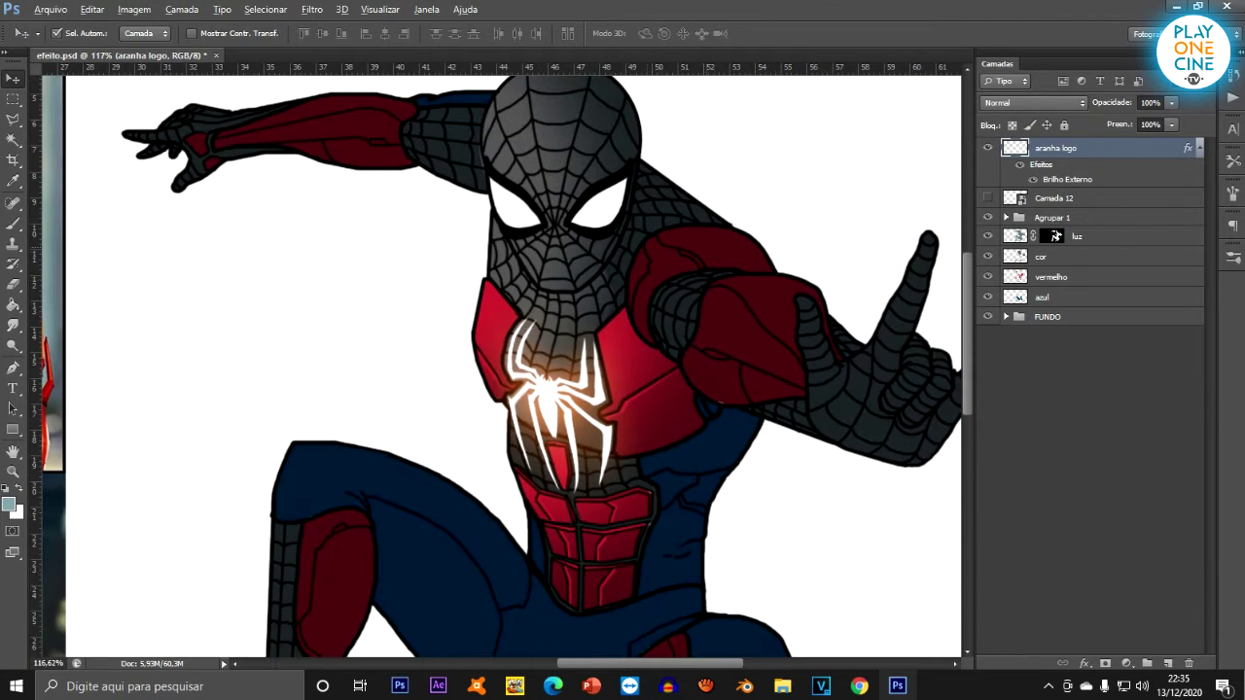
Brush black at 300 px on the luz mask inside the raised arm's selection to light the arm and palm, and deselect.
key(alt)
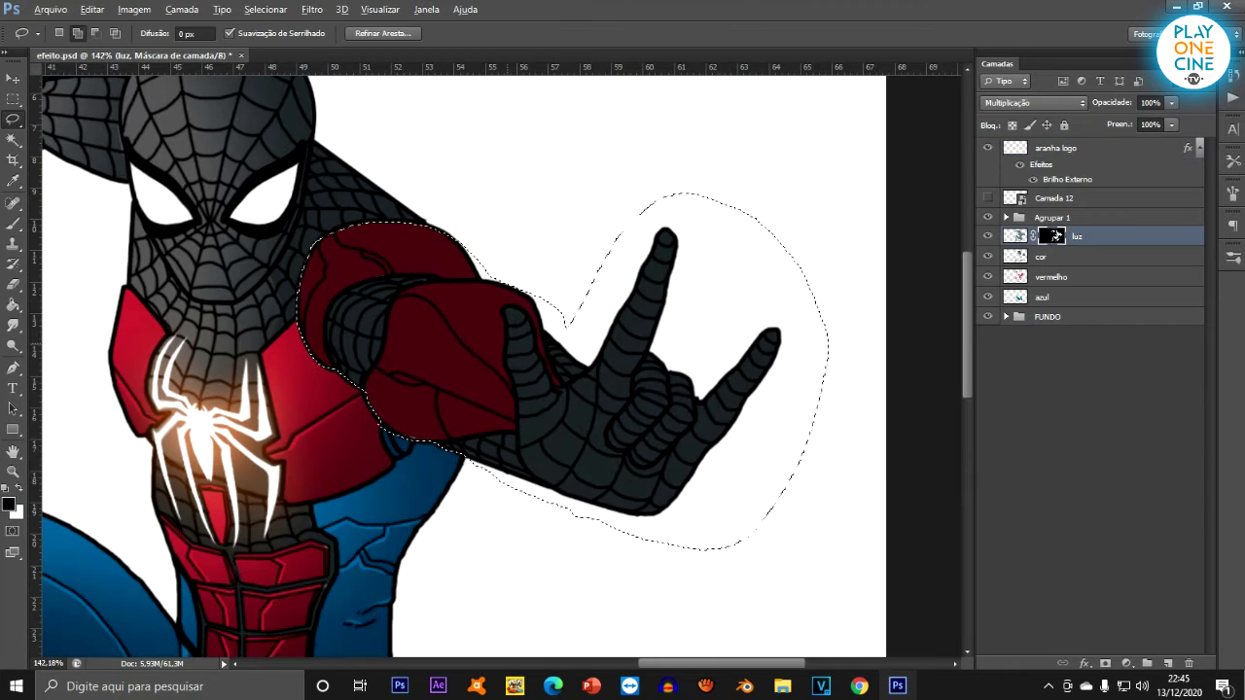
scroll(525, 545, up, 2)
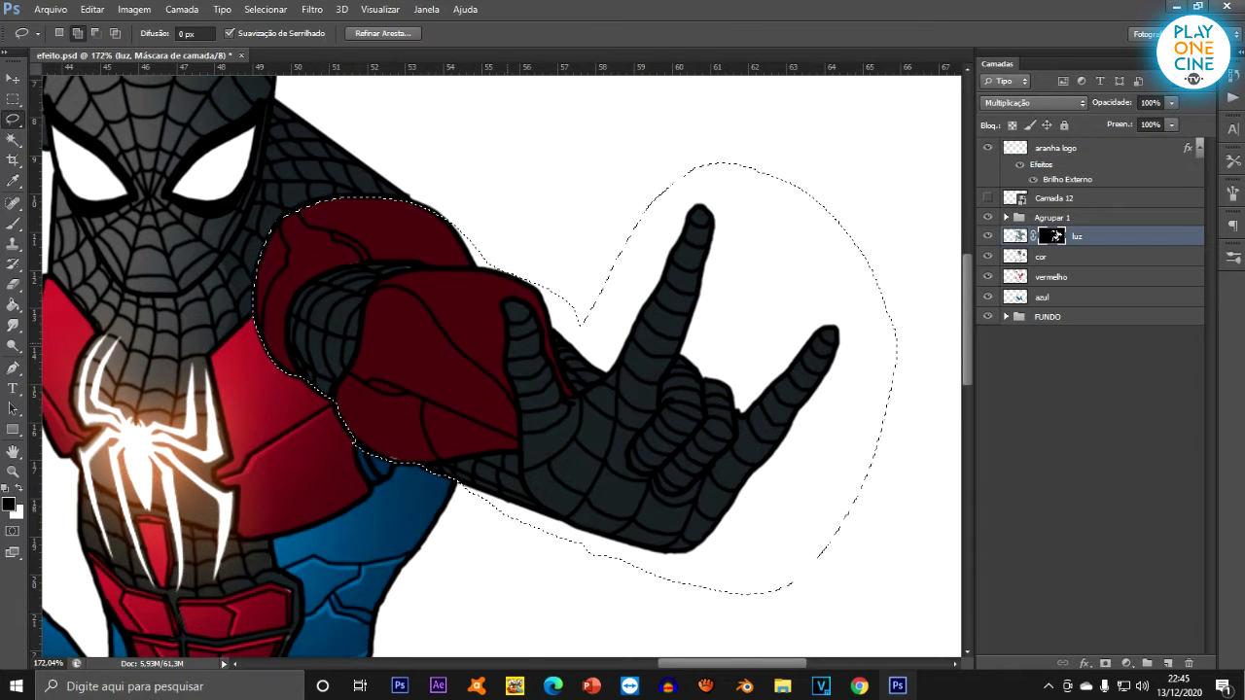
key(b)
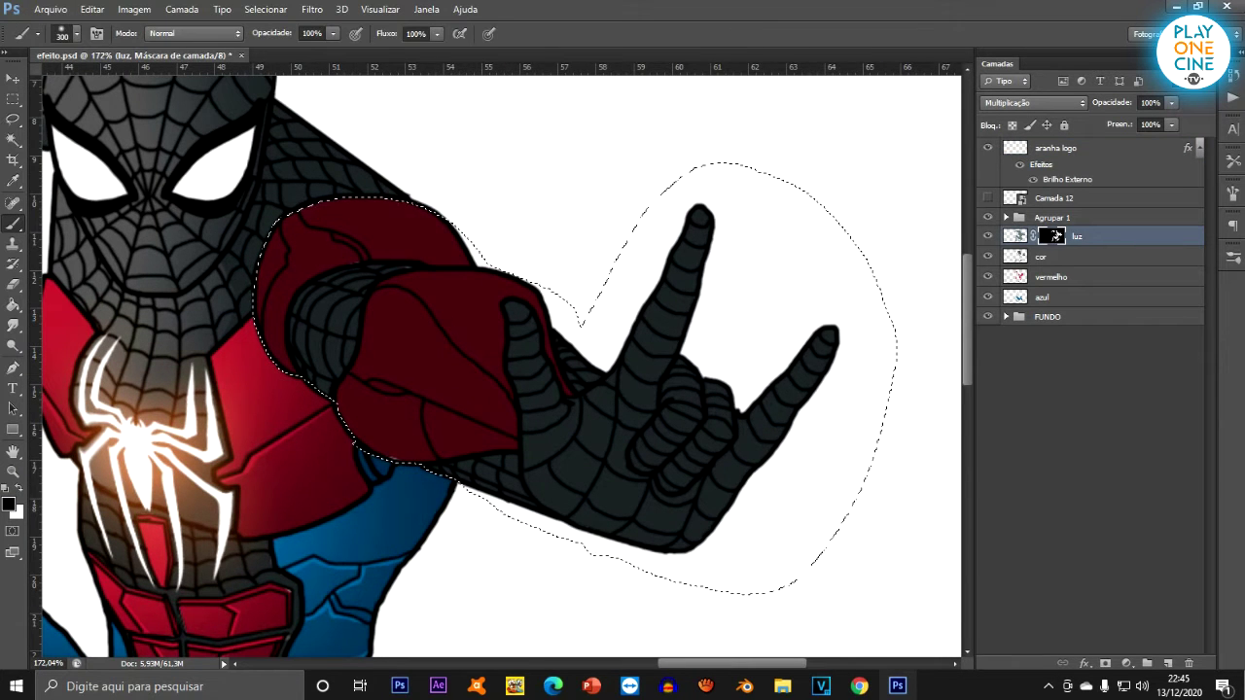
scroll(488, 391, down, 2)
scroll(408, 395, up, 2)
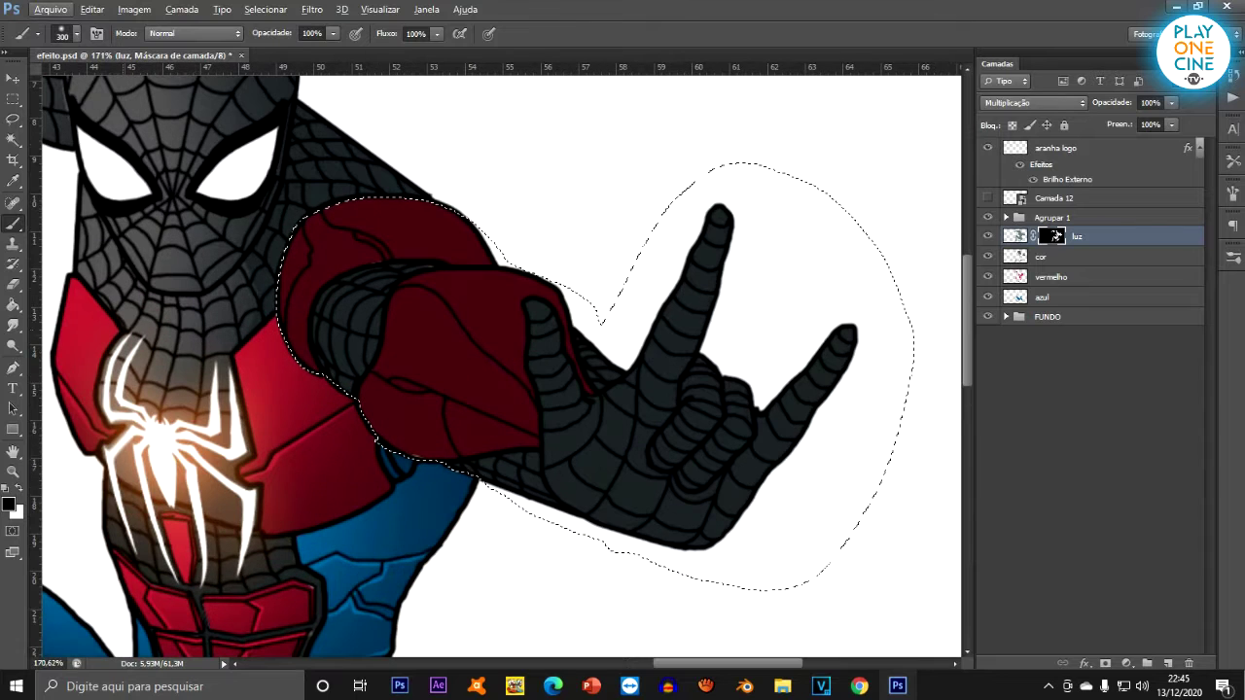
mouse_move(255, 321)
mouse_down()
mouse_move(409, 442)
mouse_move(564, 525)
mouse_move(632, 496)
mouse_move(675, 515)
mouse_up()
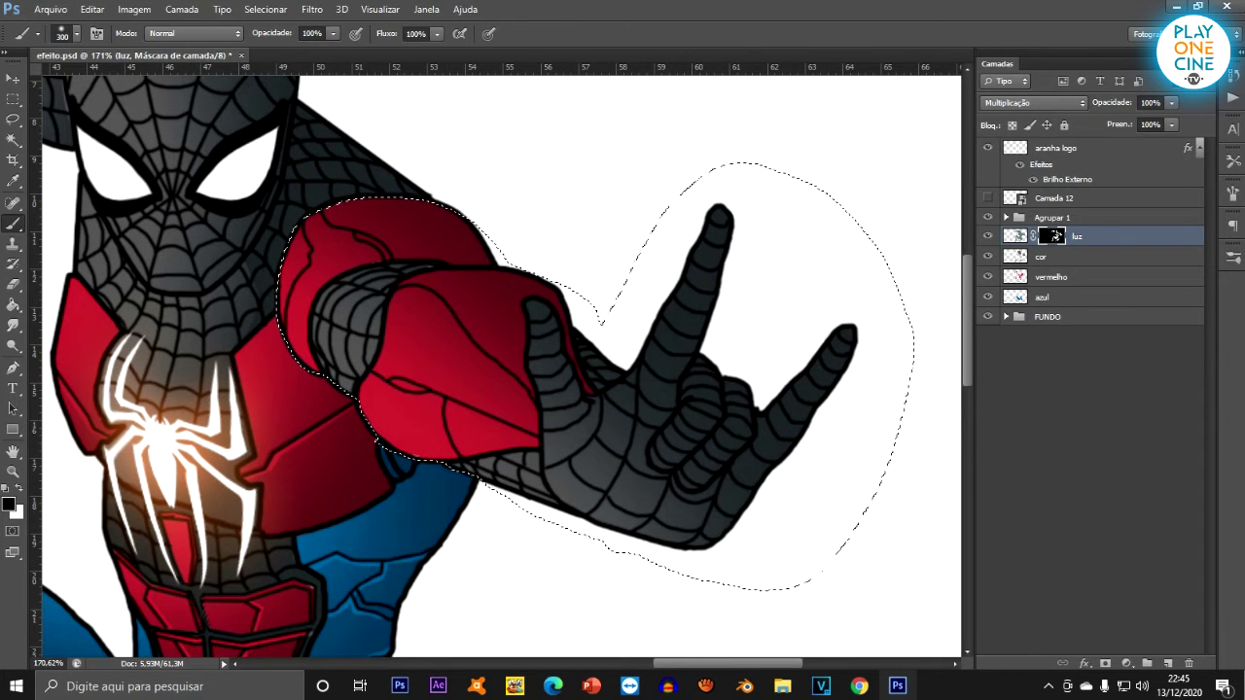
key(l)
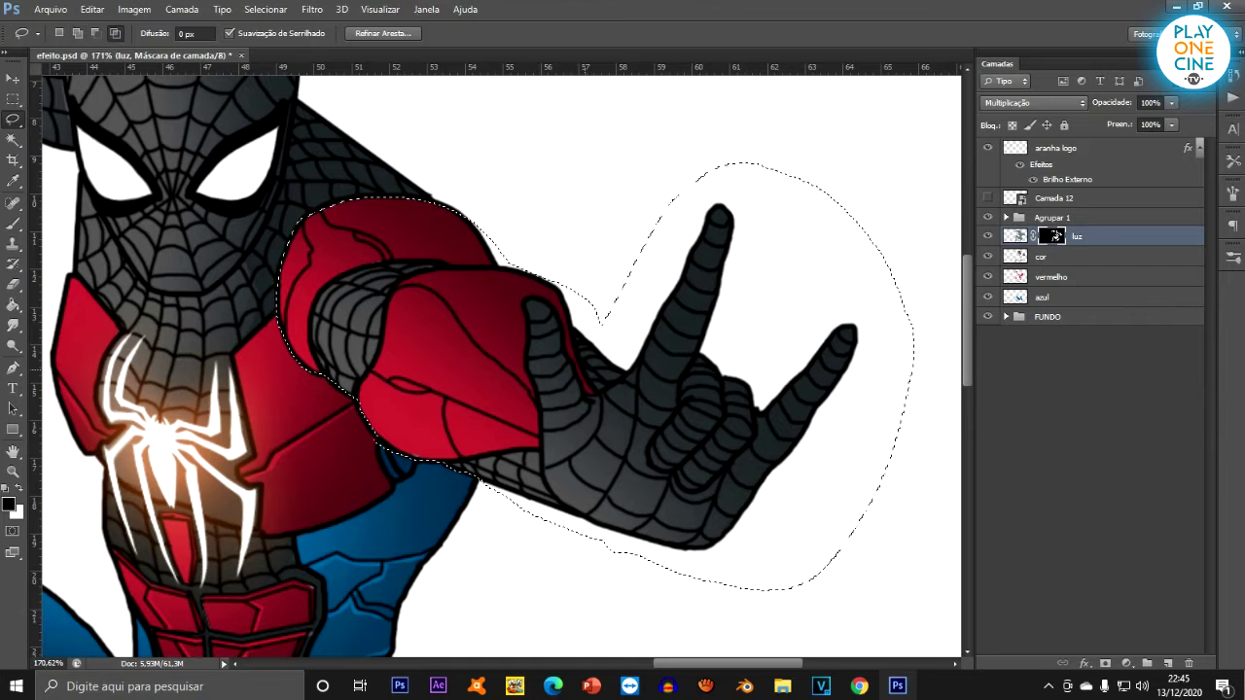
key(ctrl+d)
Outline the thumb and the adjoining part of the palm with a freehand Lasso selection.
scroll(610, 377, up, 7)
scroll(609, 377, down, 2)
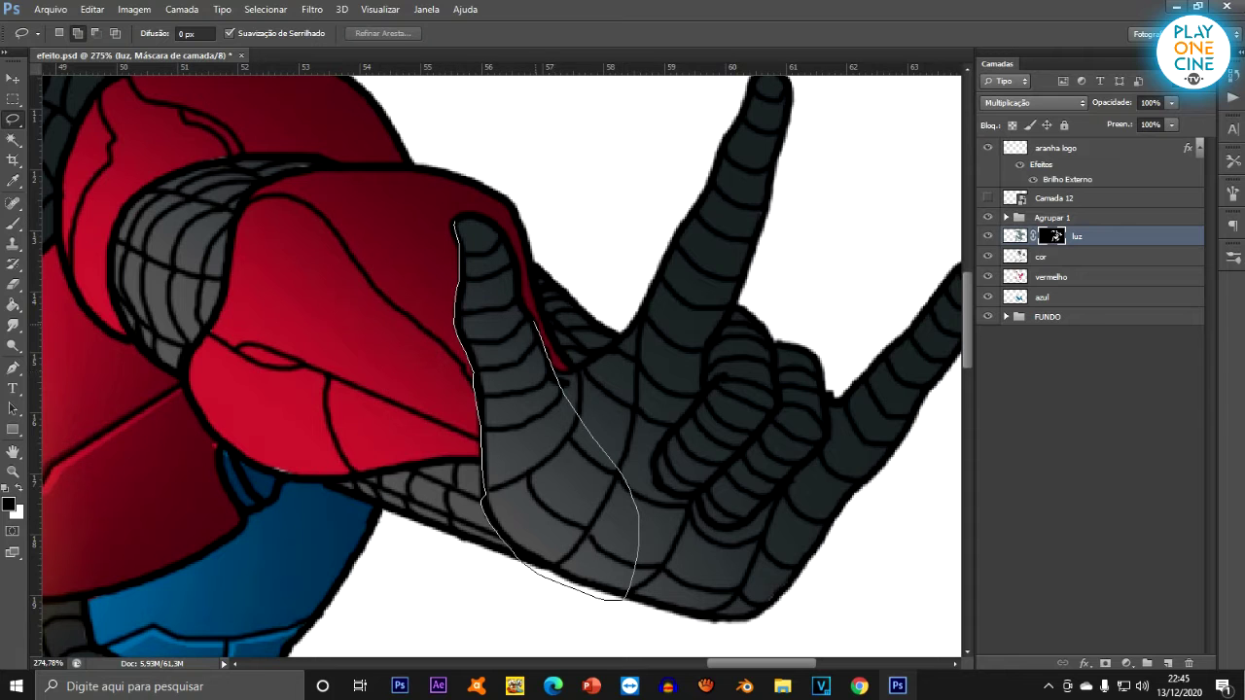
drag(467, 219, 457, 224)
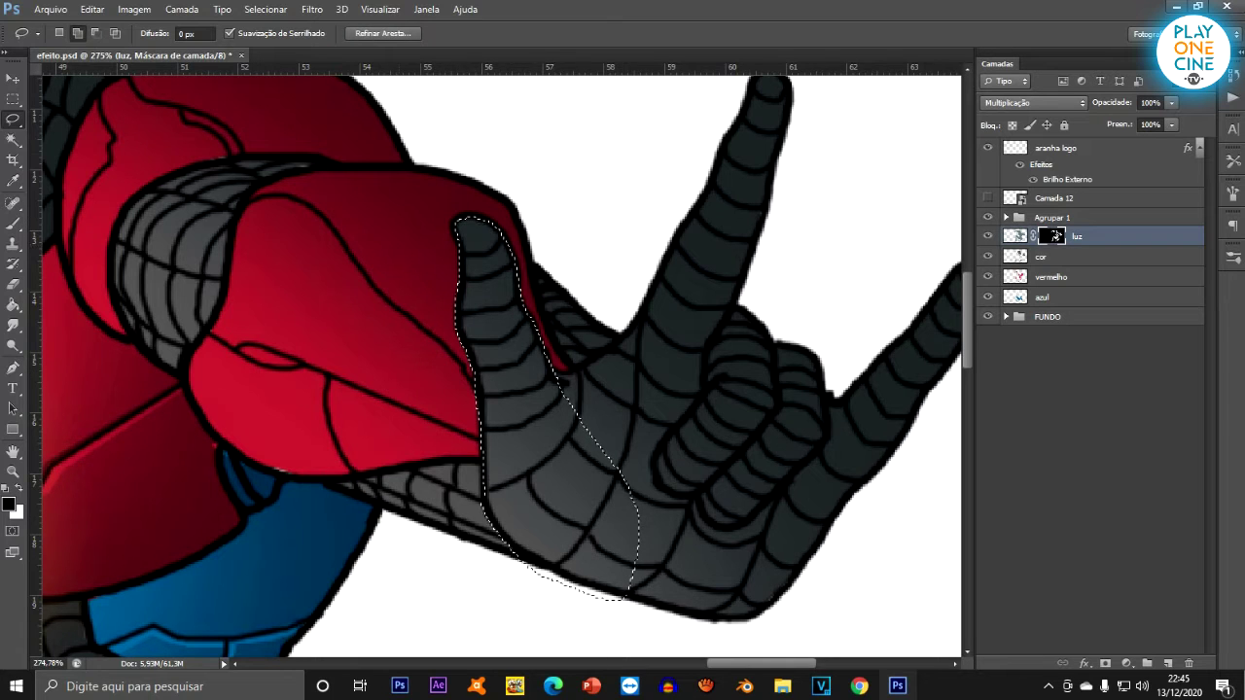
Set the brush size to 85 px, paint light along the selected thumb on the luz mask, and deselect.
key(b)
click(76, 33)
drag(143, 83, 116, 82)
text(85)
key(Return)
key(Return)
drag(428, 282, 452, 408)
scroll(292, 350, down, 5)
scroll(505, 292, up, 6)
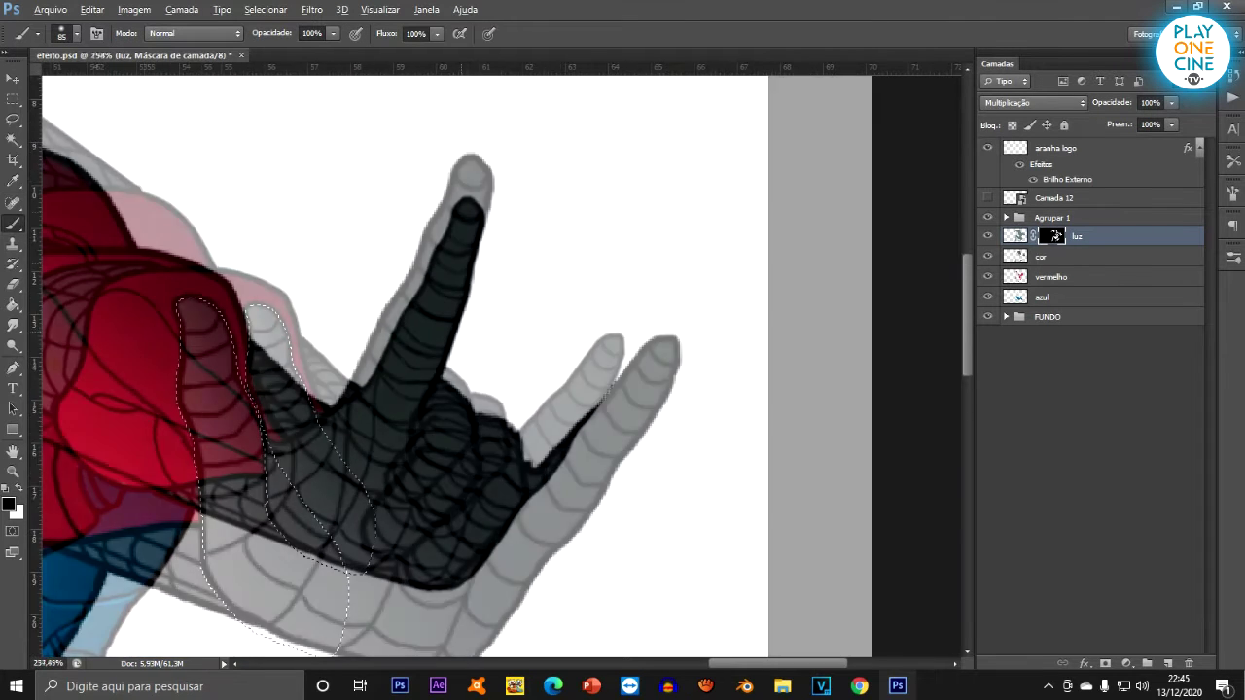
key(l)
key(ctrl+d)
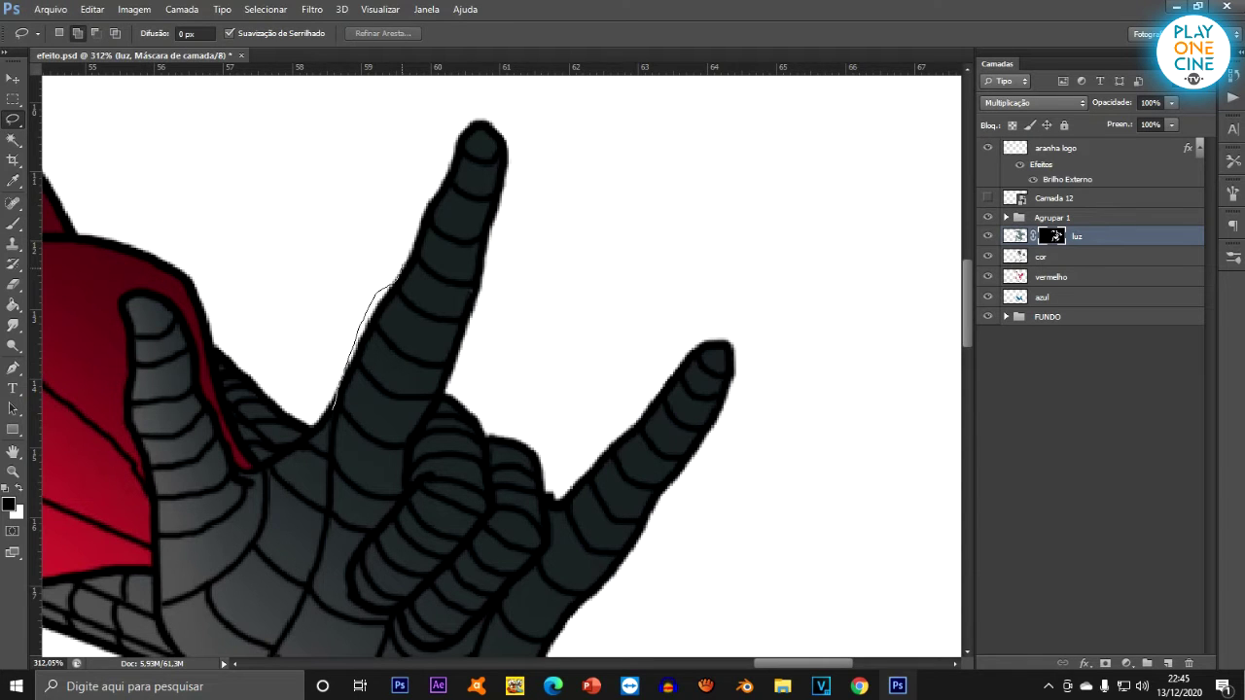
Lasso the raised index finger and brush black along its outer side on the luz mask to lighten it.
mouse_move(506, 87)
mouse_down()
mouse_move(578, 275)
mouse_move(518, 387)
mouse_up()
drag(449, 105, 491, 87)
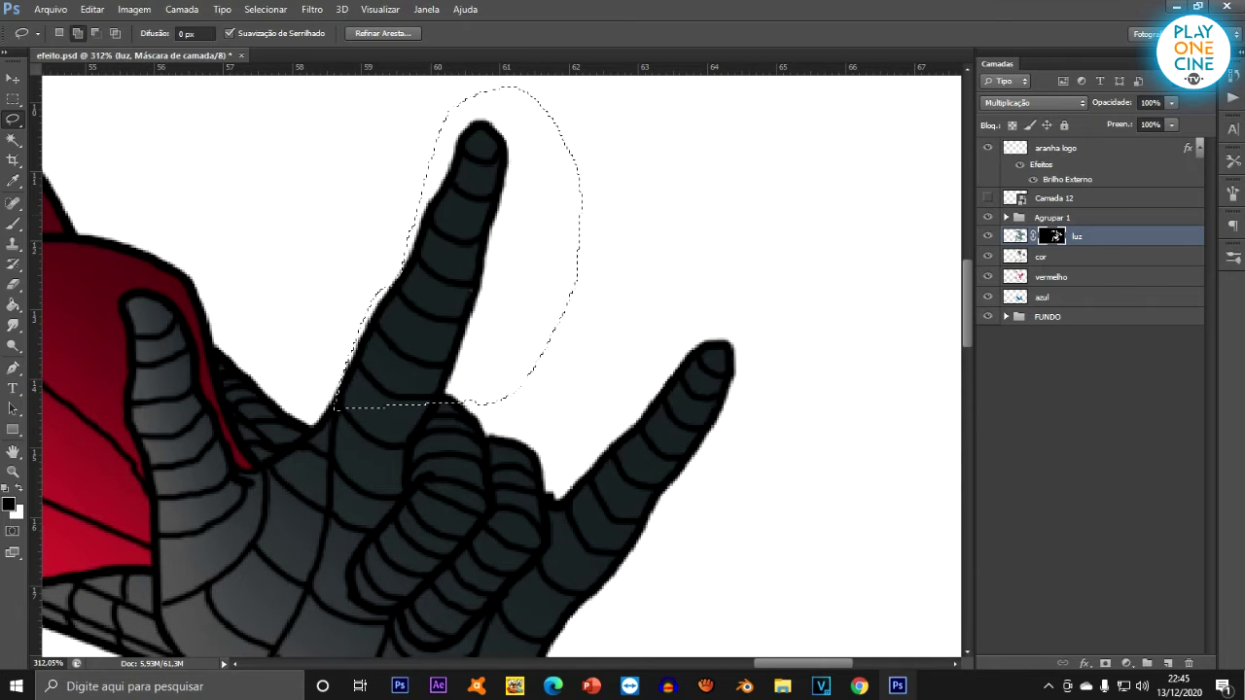
key(b)
scroll(715, 303, down, 2)
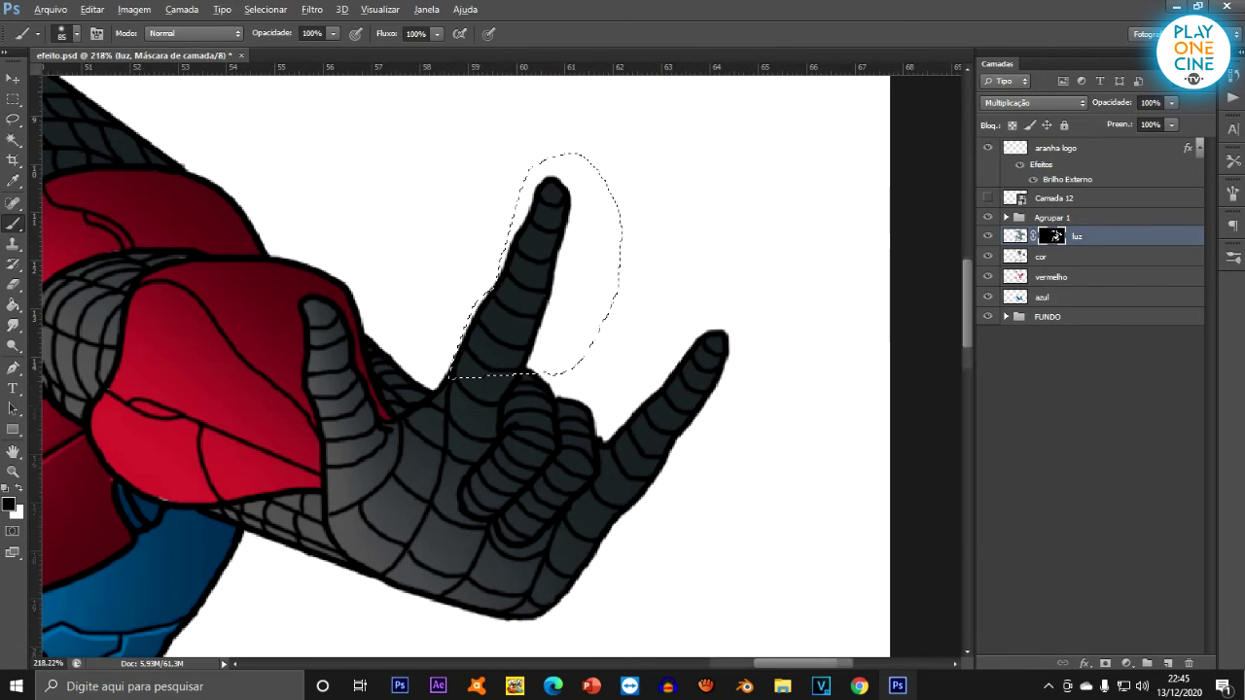
click(494, 314)
drag(494, 330, 477, 367)
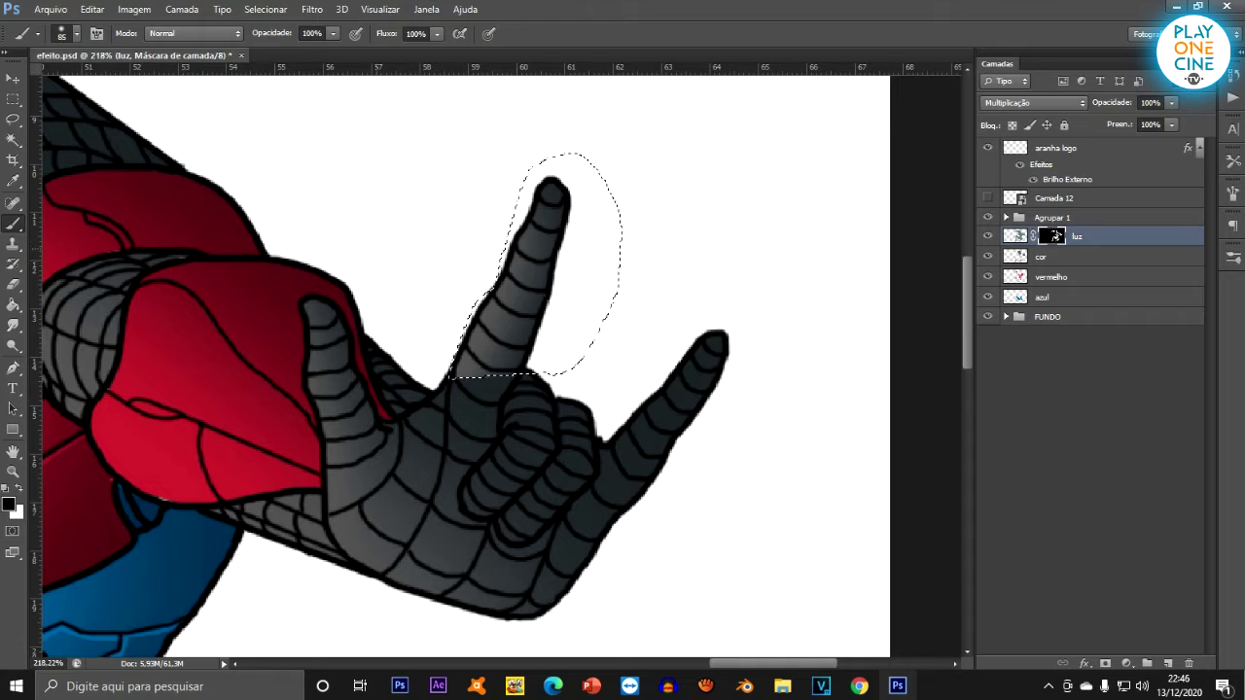
Undo the light strokes painted on the raised index finger.
key(ctrl+z)
key(ctrl+z)
key(l)
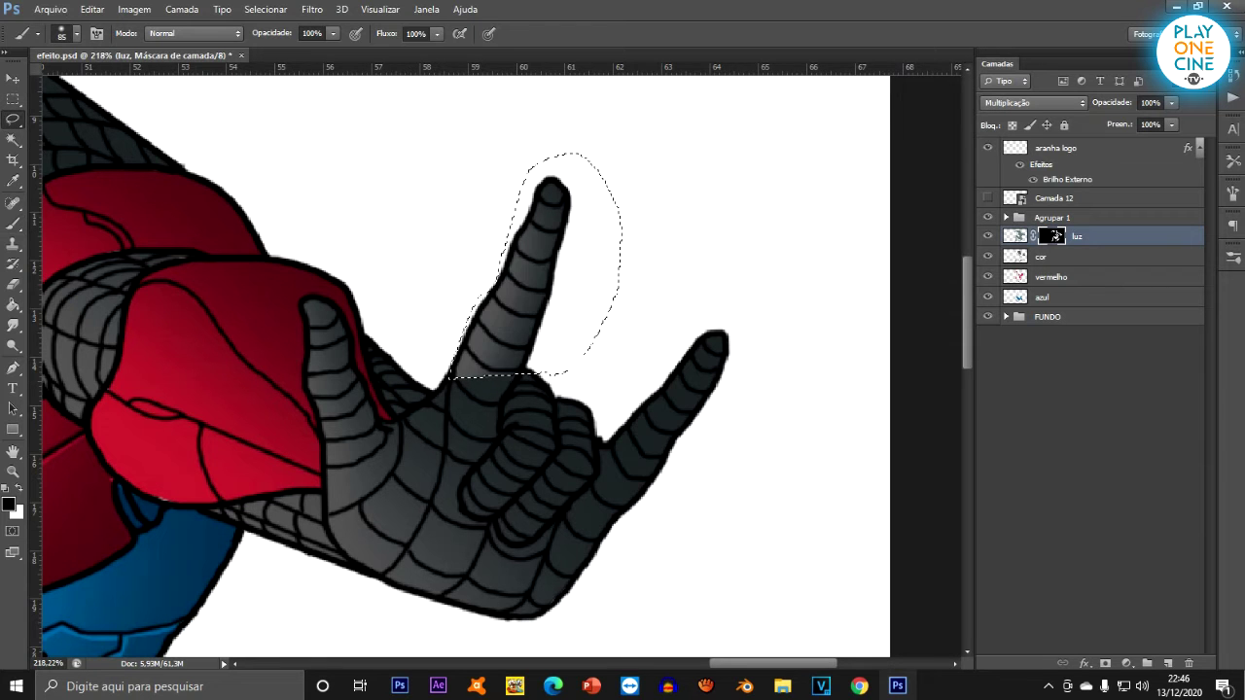
key(ctrl+z)
Extend the index finger's lasso selection down over its base and brush black along the finger on the luz mask to lighten it.
scroll(502, 376, up, 2)
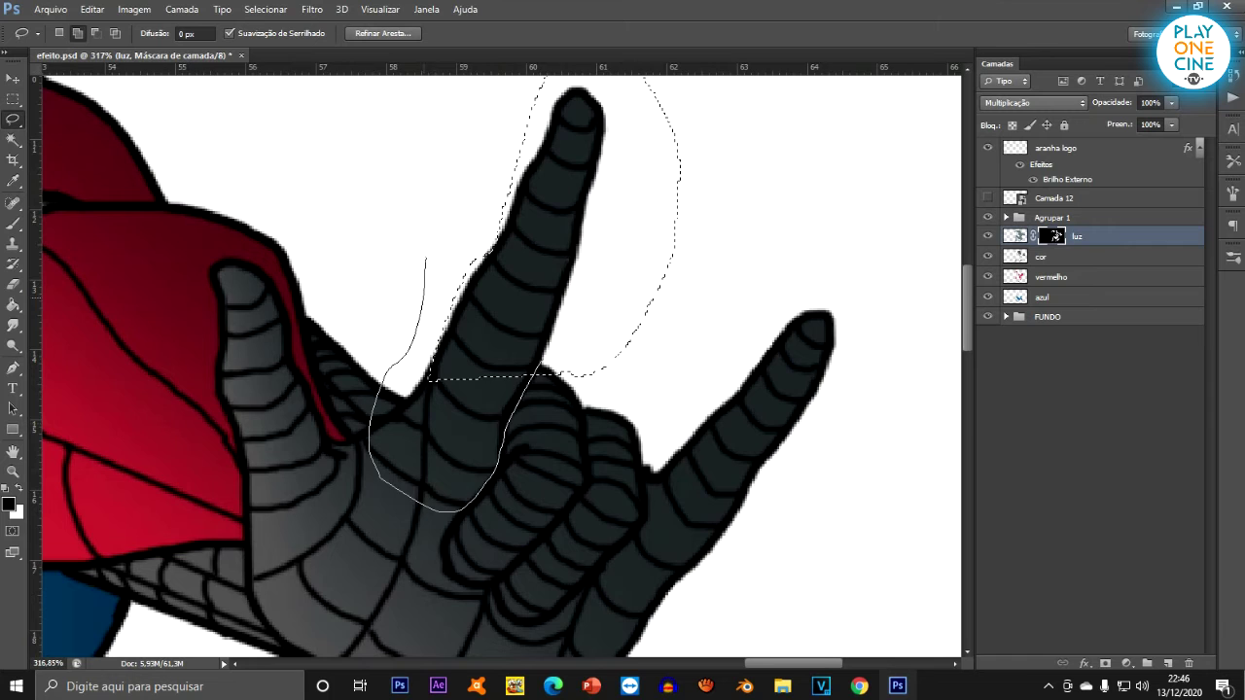
drag(425, 257, 425, 243)
scroll(894, 535, down, 2)
drag(436, 445, 459, 449)
key(b)
mouse_move(630, 183)
mouse_down()
mouse_move(583, 304)
mouse_move(491, 437)
mouse_up()
scroll(502, 366, down, 3)
scroll(502, 366, up, 2)
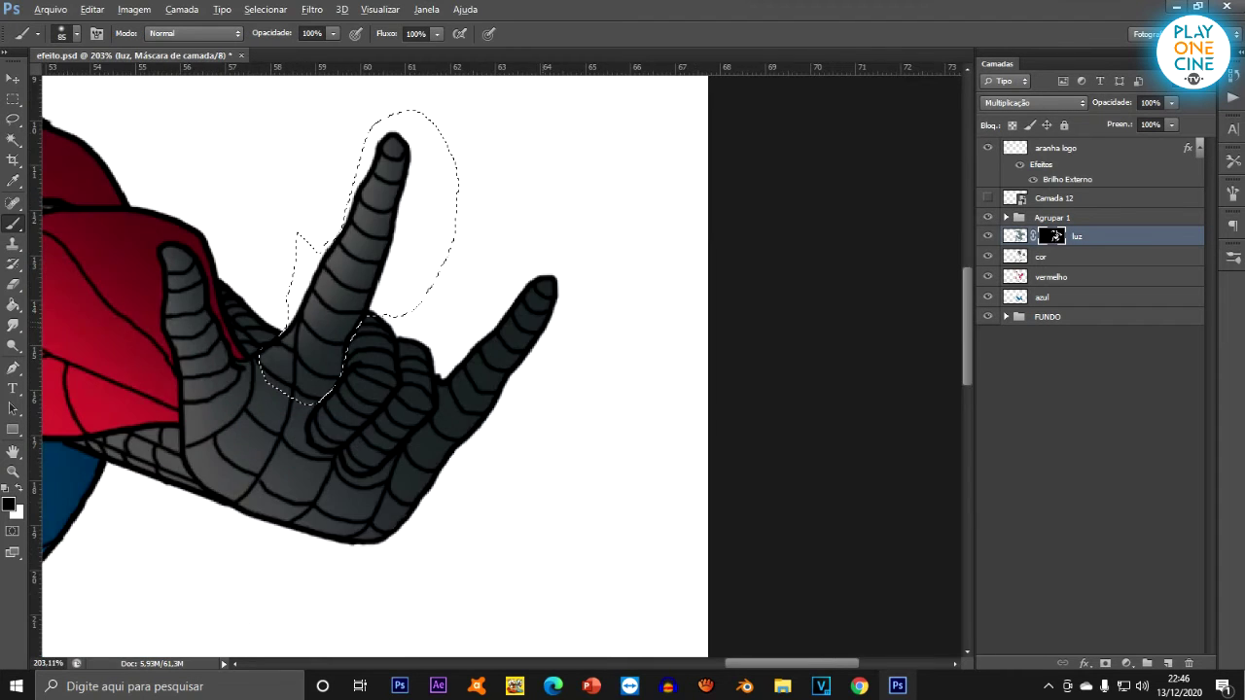
Replace the selection with a freehand lasso outline around the folded middle finger.
scroll(384, 402, up, 4)
key(l)
click(307, 332)
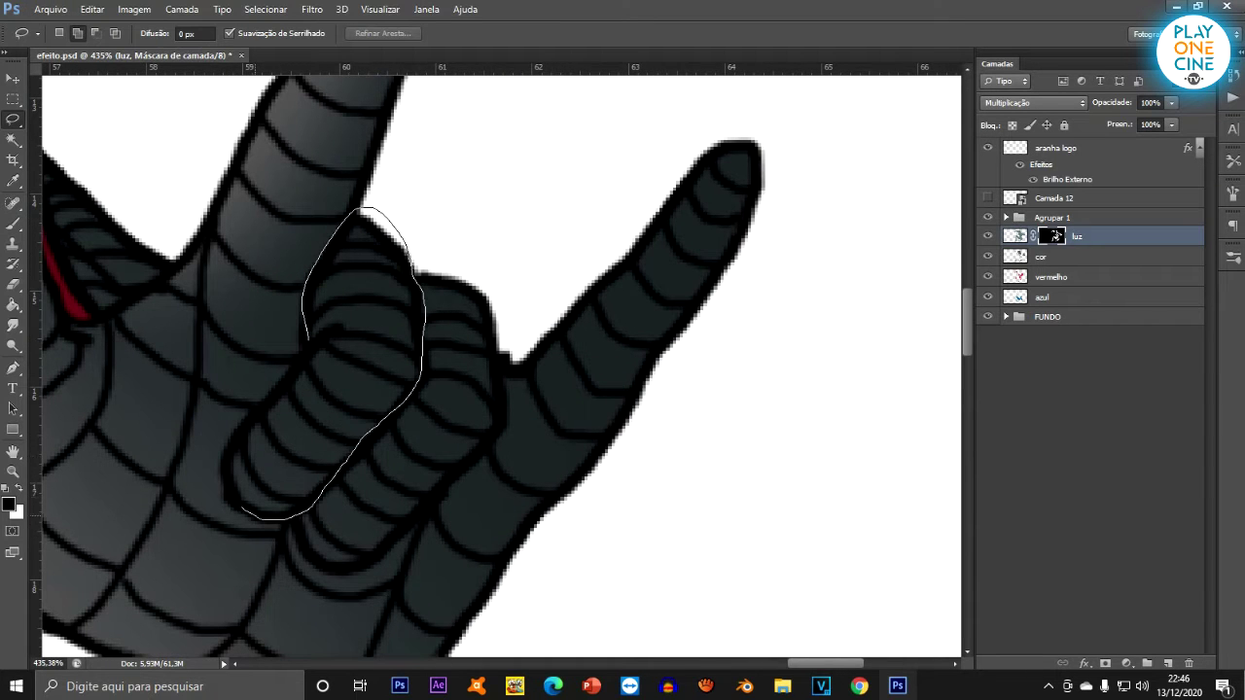
drag(230, 445, 307, 337)
Brush black over the lower segment of the folded middle finger on the luz mask to lighten it, and deselect.
click(12, 223)
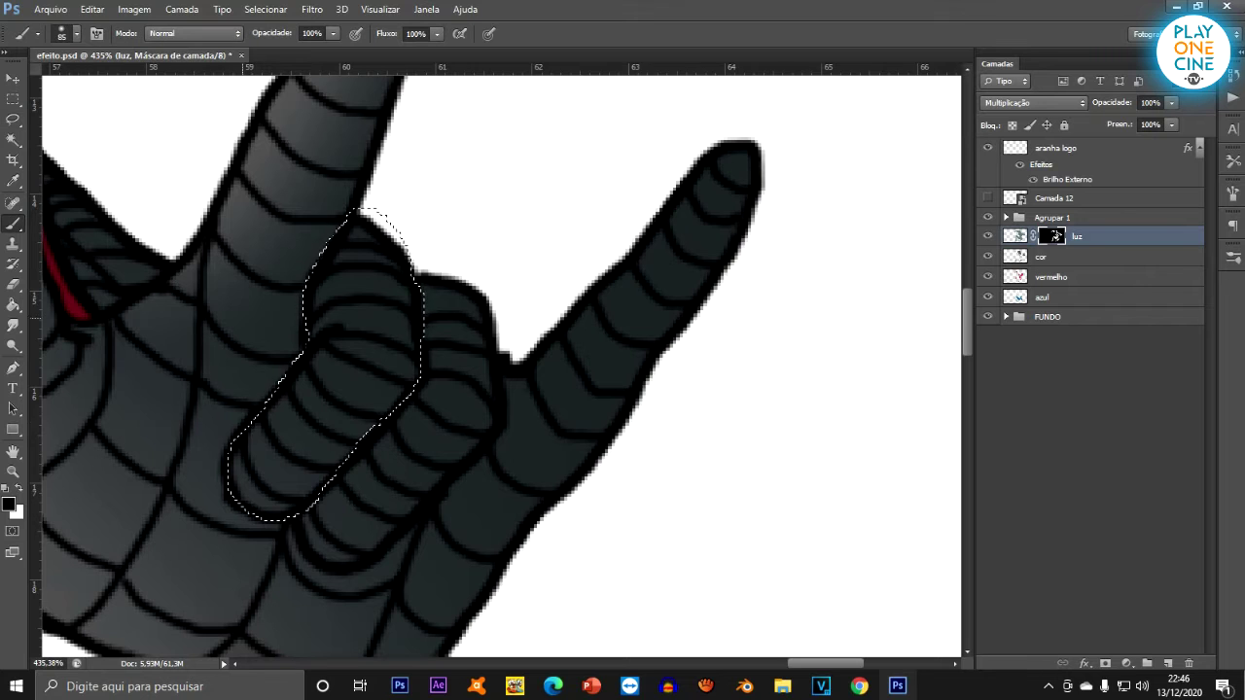
click(268, 255)
key(ctrl+z)
drag(309, 360, 282, 413)
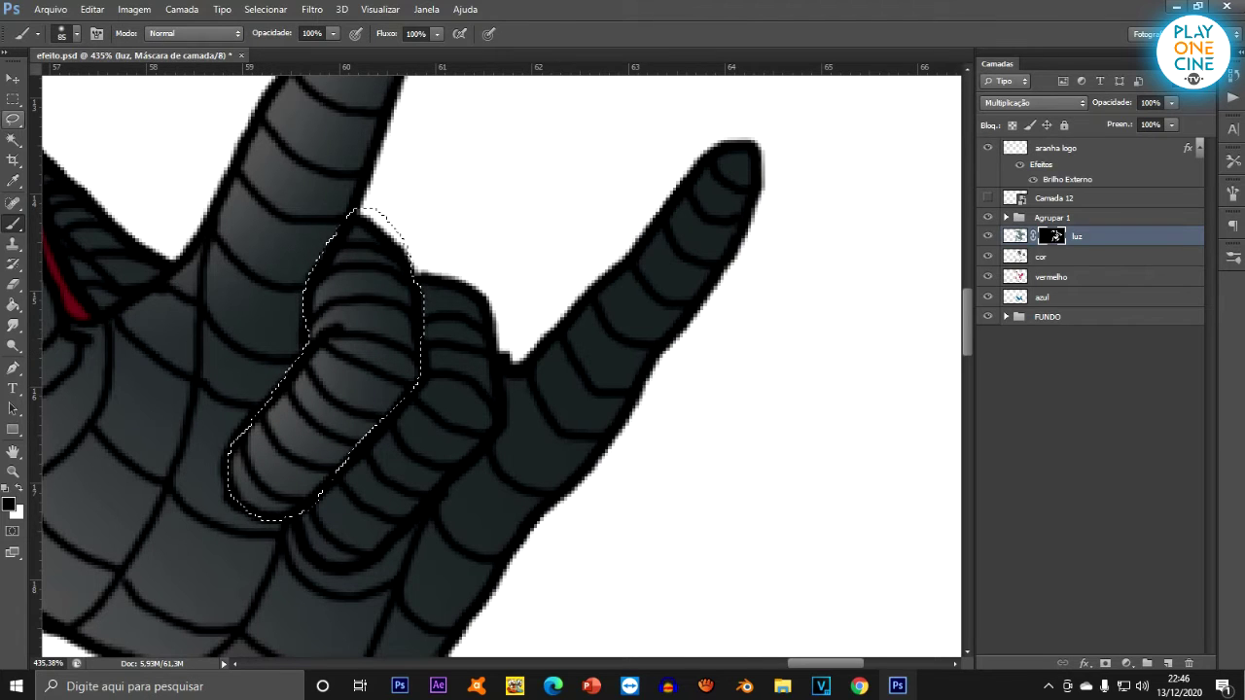
key(l)
key(ctrl+d)
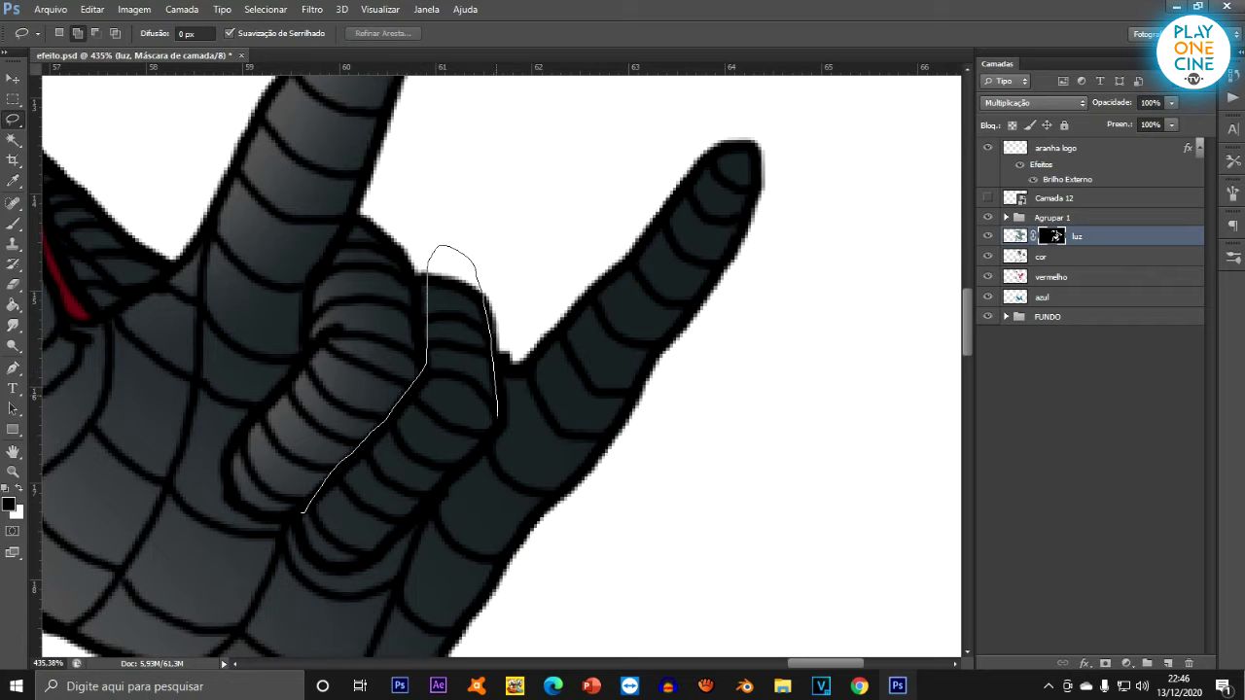
Lasso the folded ring finger and refine the selection edges along its outline.
drag(302, 536, 301, 515)
scroll(428, 467, down, 1)
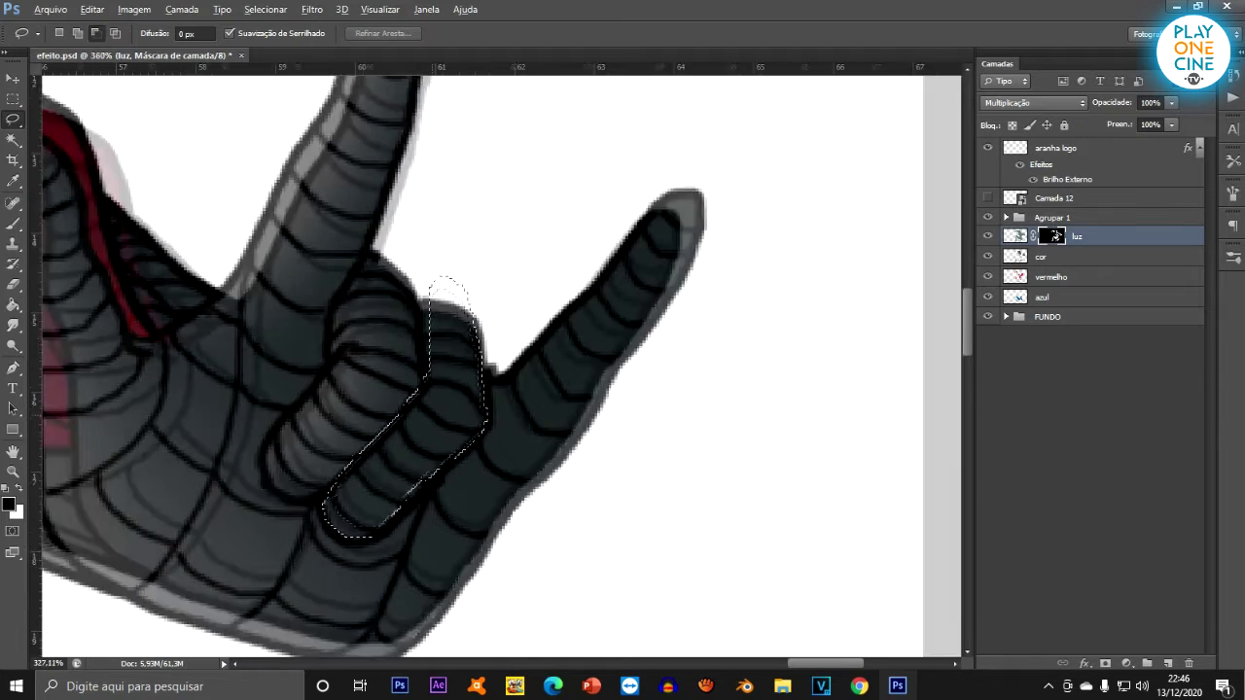
scroll(393, 569, up, 3)
mouse_move(445, 440)
mouse_down()
mouse_move(356, 405)
mouse_move(365, 409)
mouse_up()
scroll(402, 389, down, 3)
scroll(403, 231, up, 2)
drag(472, 171, 435, 191)
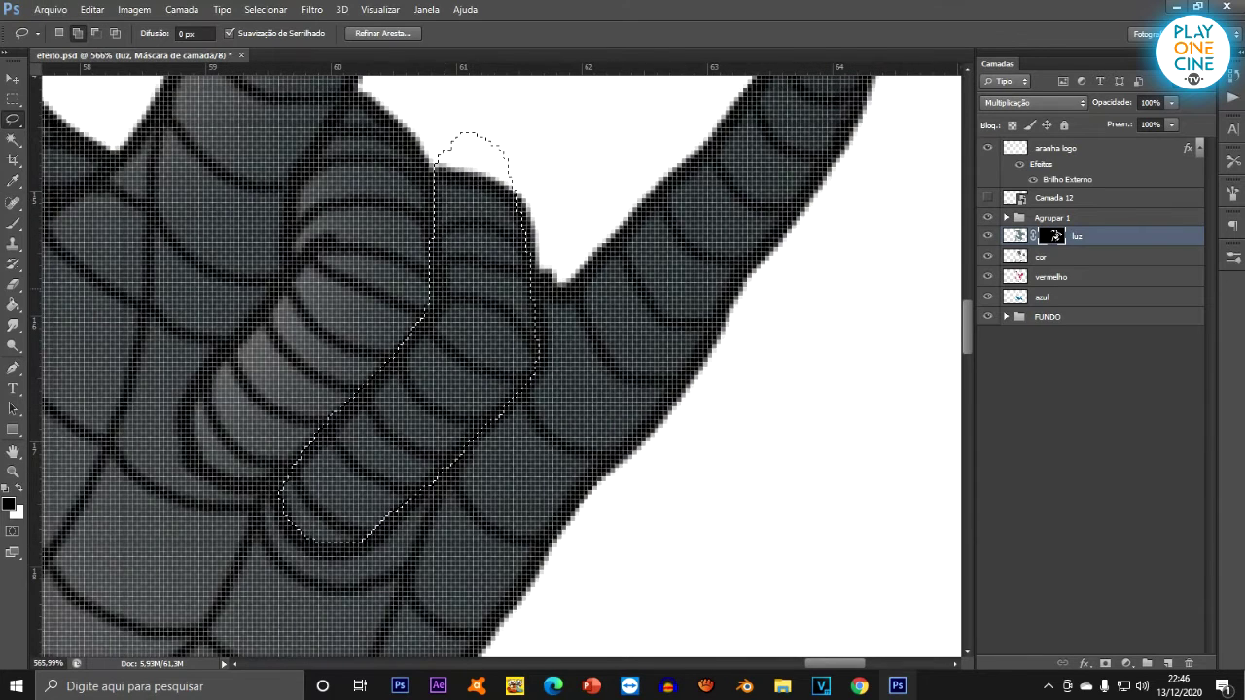
Brush black along the selected ring finger on the luz mask to light it, and deselect.
scroll(467, 260, down, 5)
key(b)
drag(466, 319, 385, 400)
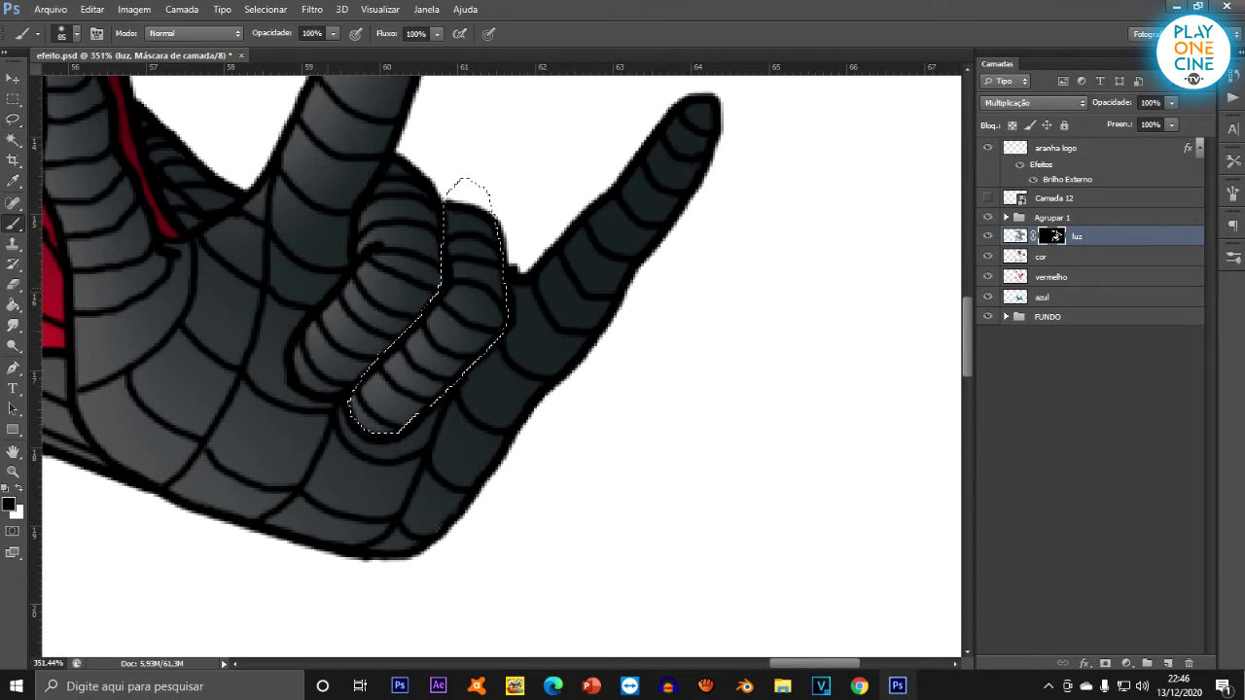
click(13, 99)
click(13, 118)
key(ctrl+d)
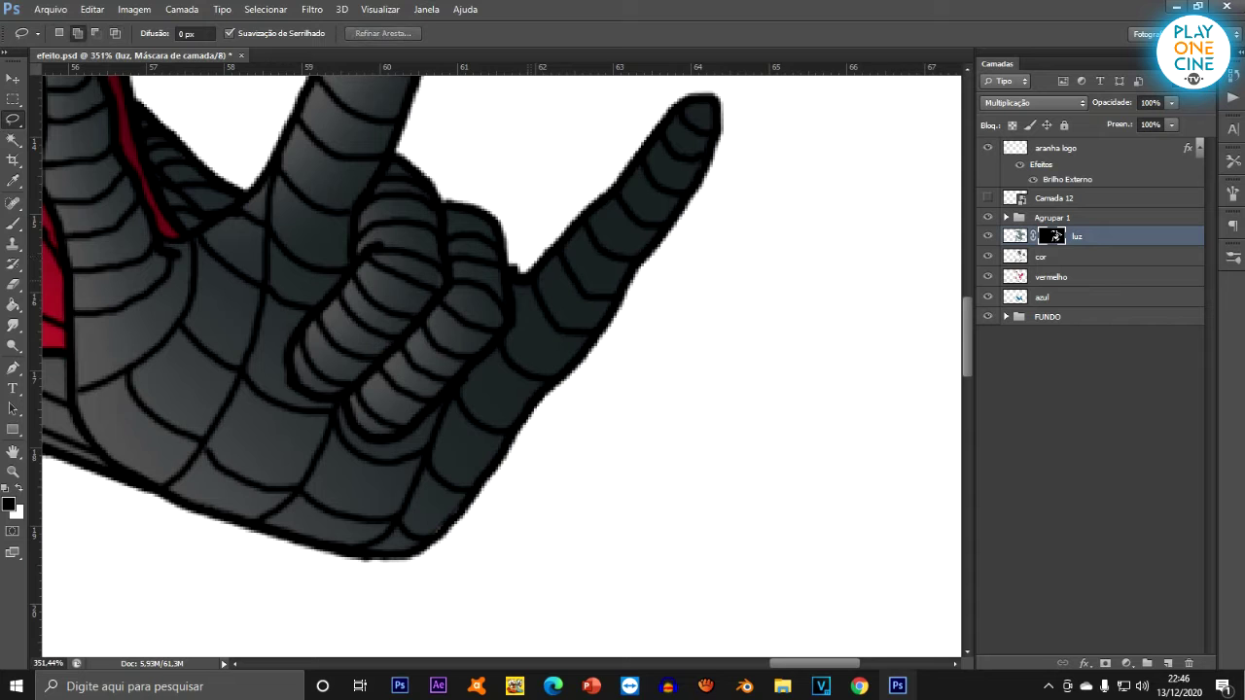
Lasso the raised little finger, brush light along it on the luz mask, and deselect.
mouse_move(523, 200)
mouse_down()
mouse_move(681, 458)
mouse_move(486, 384)
mouse_up()
key(b)
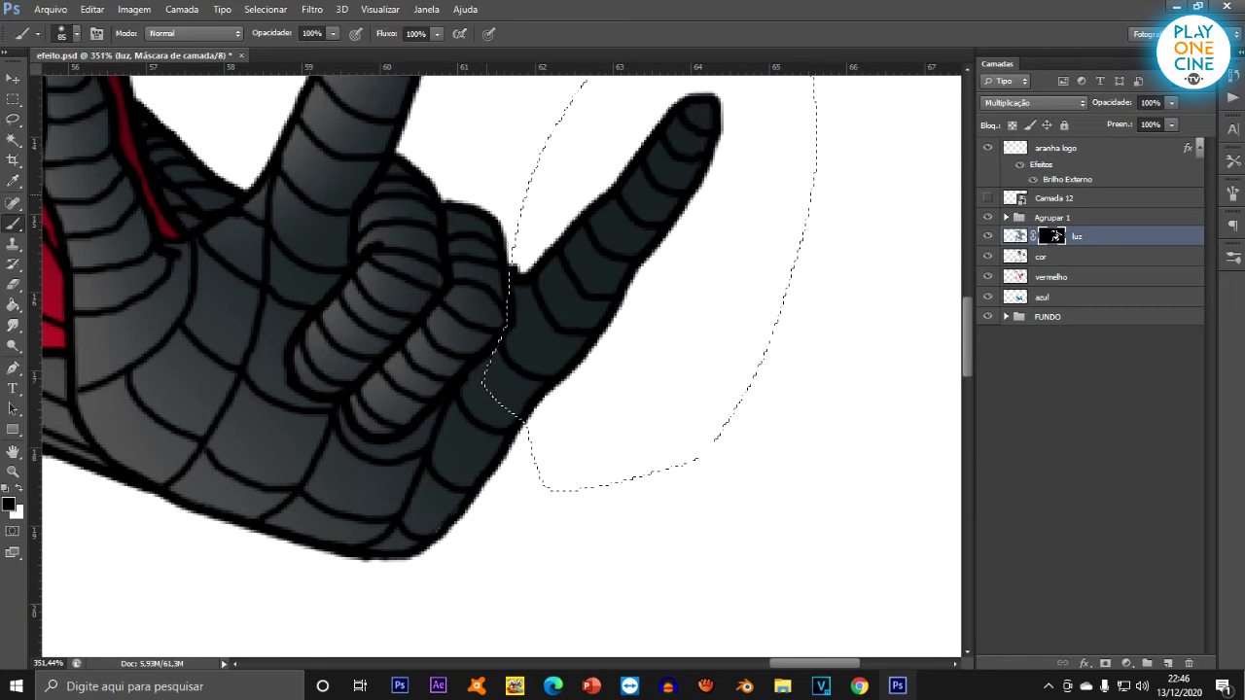
scroll(600, 427, down, 5)
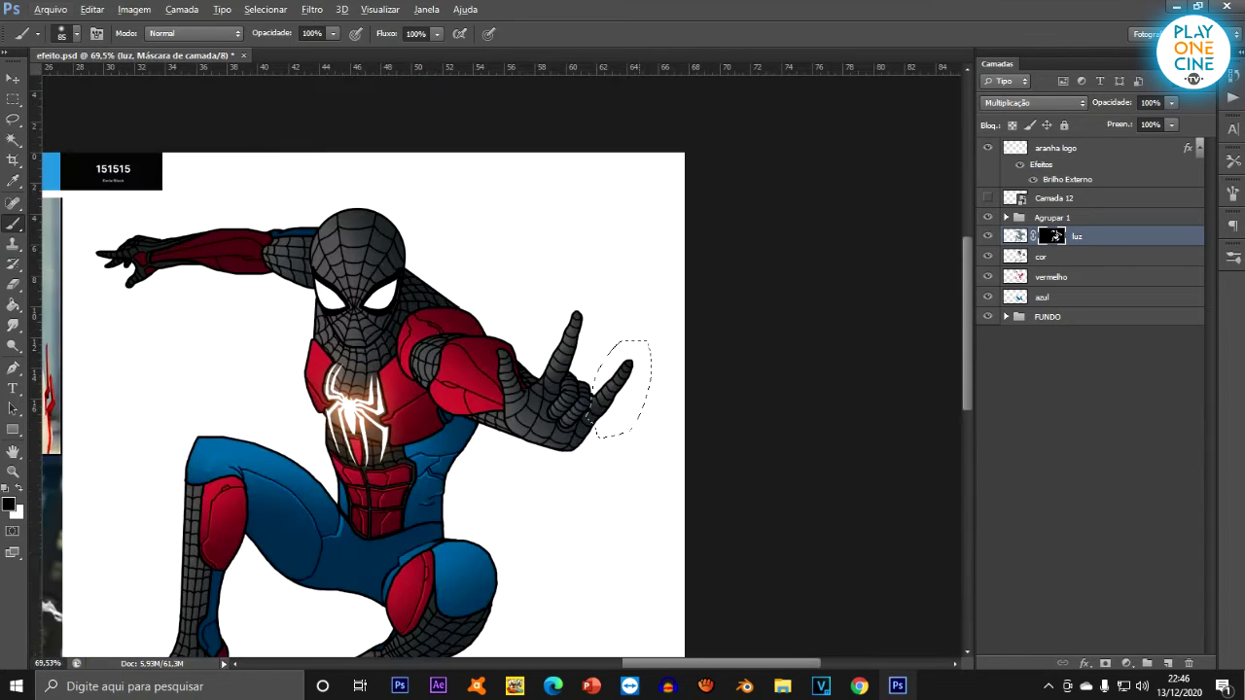
key(m)
key(ctrl+d)
Outline the outstretched arm's hand and red forearm with a freehand Lasso selection.
scroll(560, 292, down, 3)
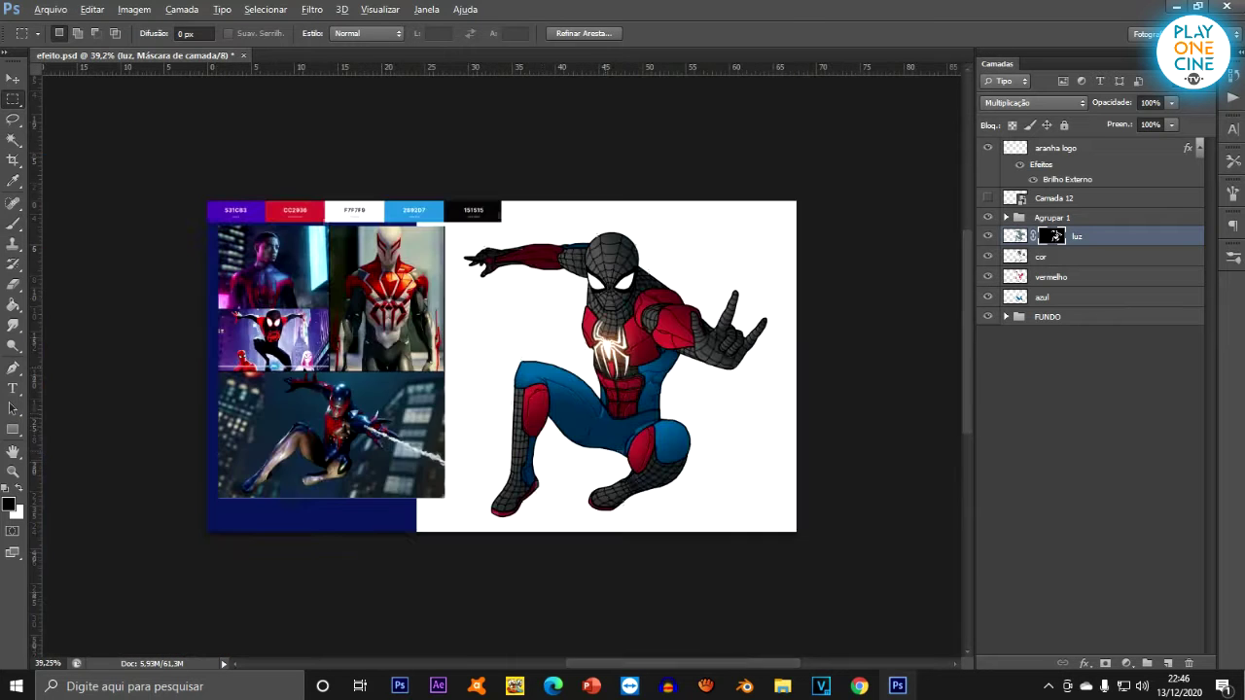
scroll(560, 282, up, 3)
scroll(523, 198, up, 4)
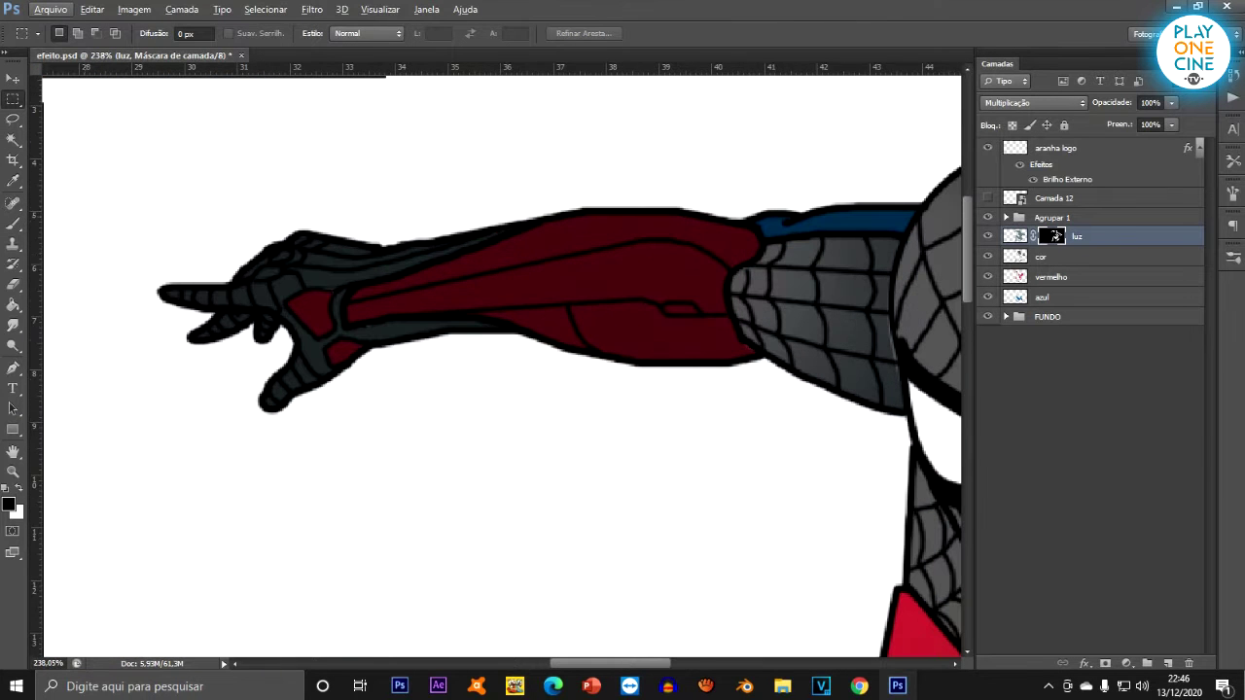
key(l)
scroll(501, 321, up, 1)
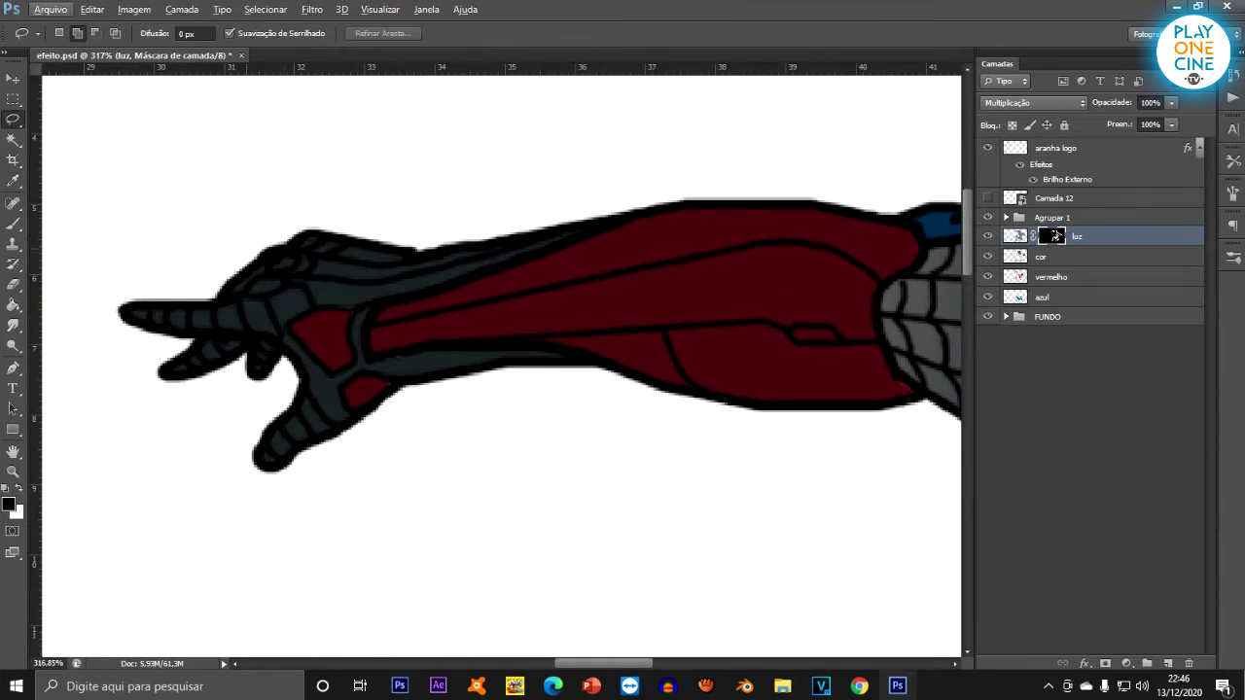
mouse_move(328, 197)
mouse_down()
mouse_move(236, 509)
mouse_move(802, 431)
mouse_up()
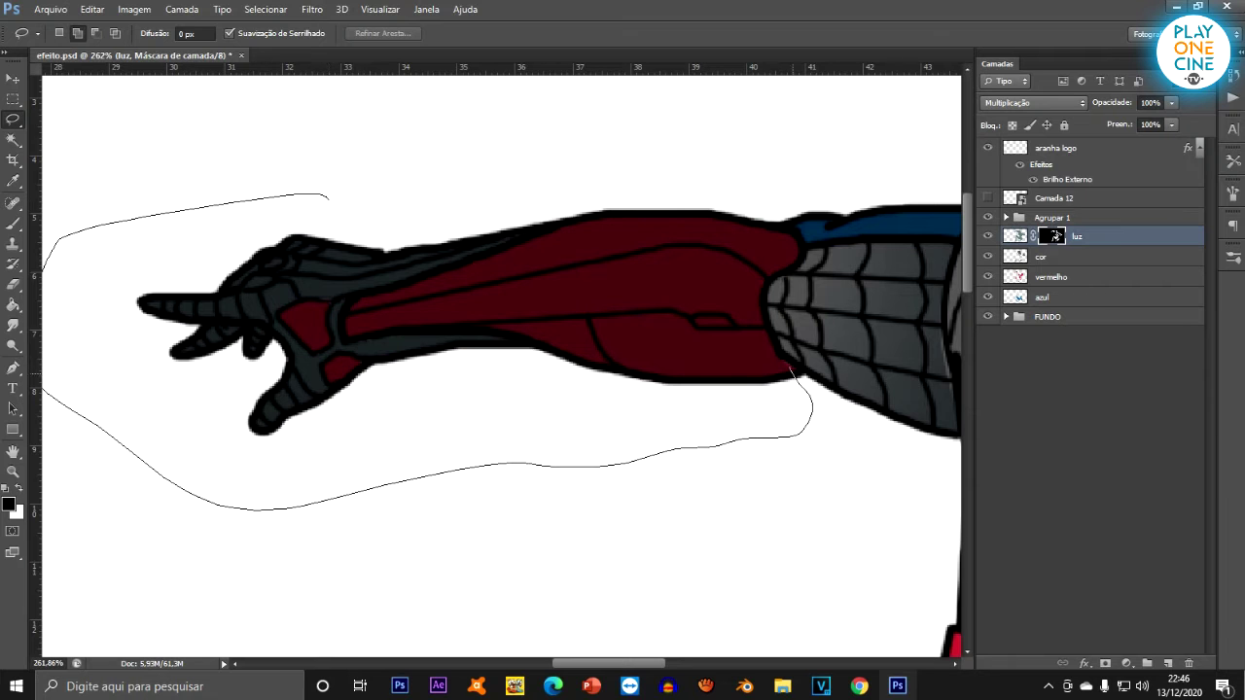
mouse_move(802, 256)
mouse_down()
mouse_move(511, 186)
mouse_move(330, 198)
mouse_up()
scroll(331, 199, down, 4)
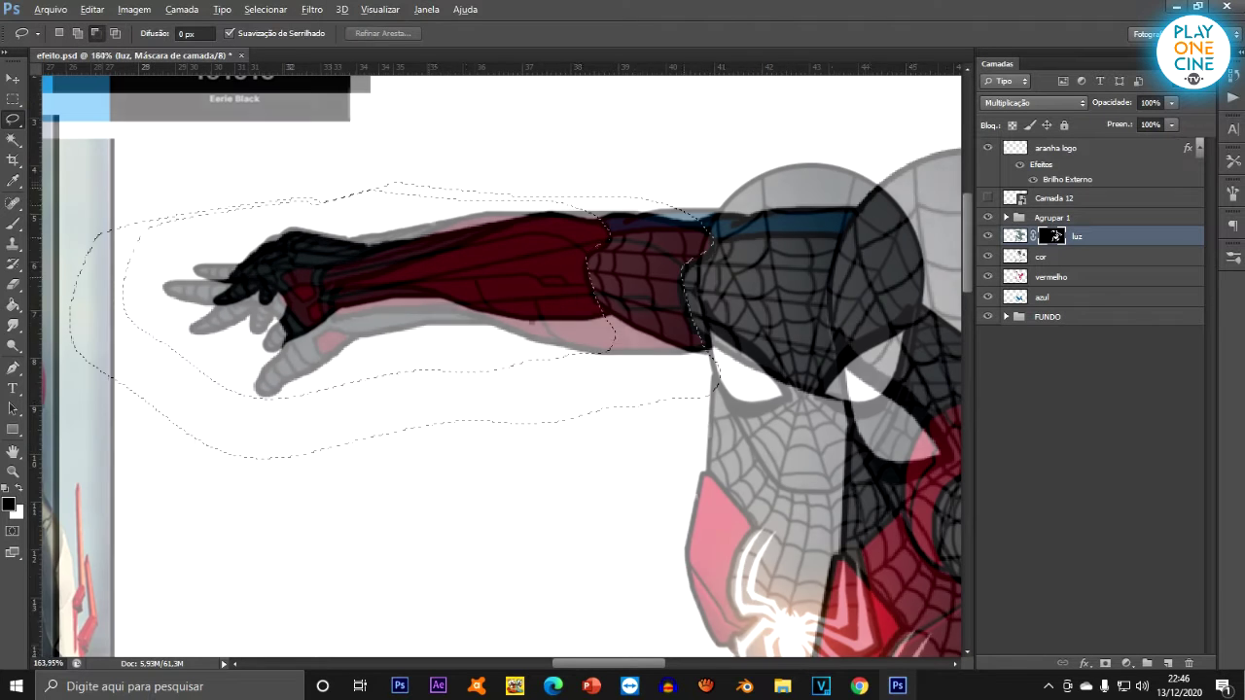
Refine the forearm selection's edge where the red panel meets the webbed upper arm.
scroll(574, 292, up, 3)
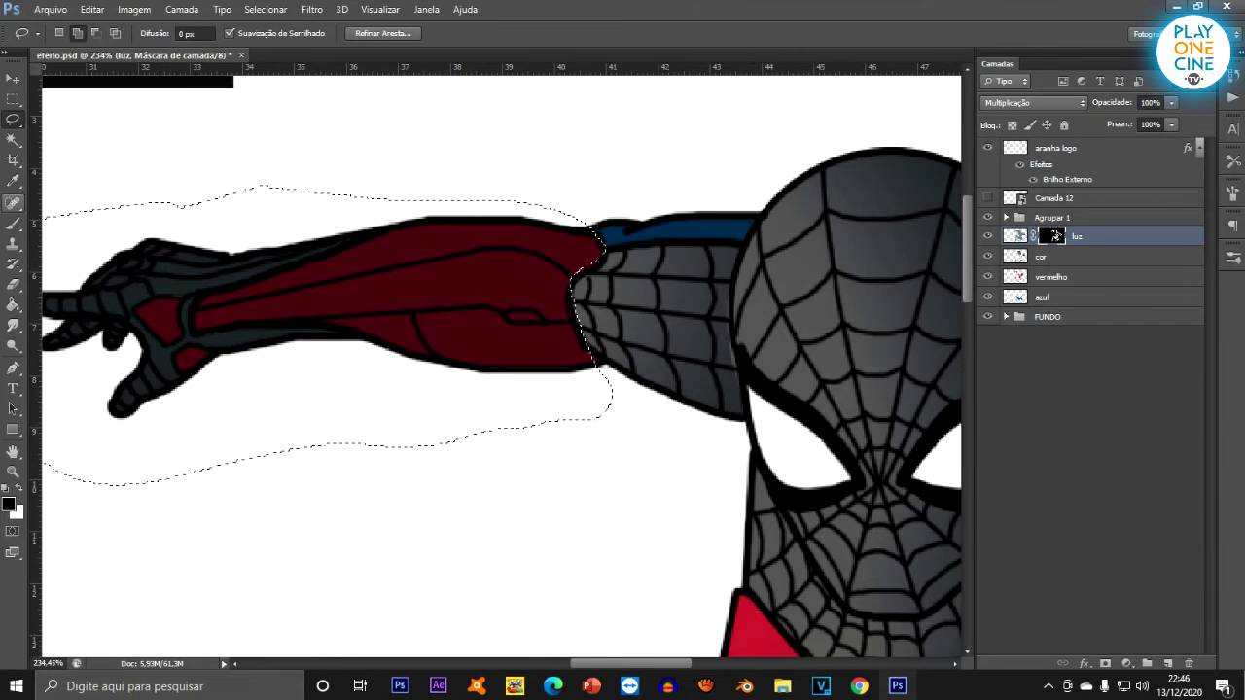
scroll(670, 265, up, 3)
drag(498, 303, 544, 271)
scroll(611, 277, down, 3)
mouse_move(559, 359)
mouse_down()
mouse_move(542, 409)
mouse_move(564, 389)
mouse_up()
scroll(609, 372, down, 3)
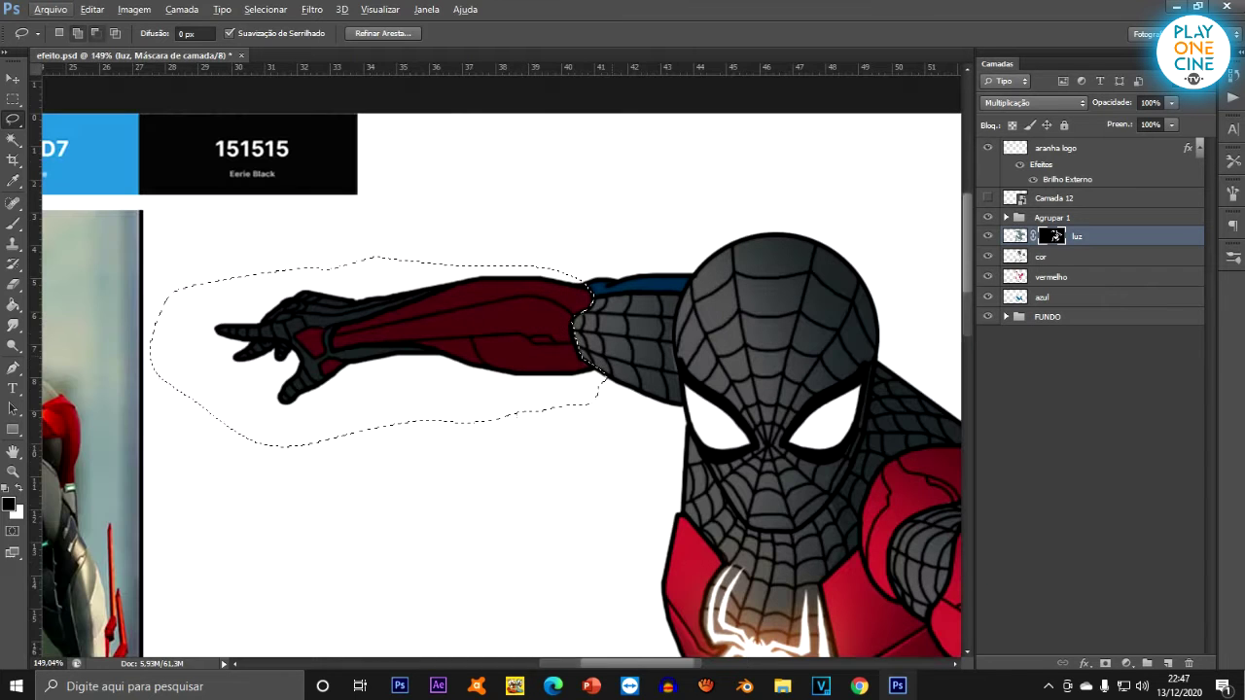
Set the brush size to 277 px and brush black across the selected forearm and hand on the luz mask to light them.
click(12, 223)
drag(340, 277, 515, 255)
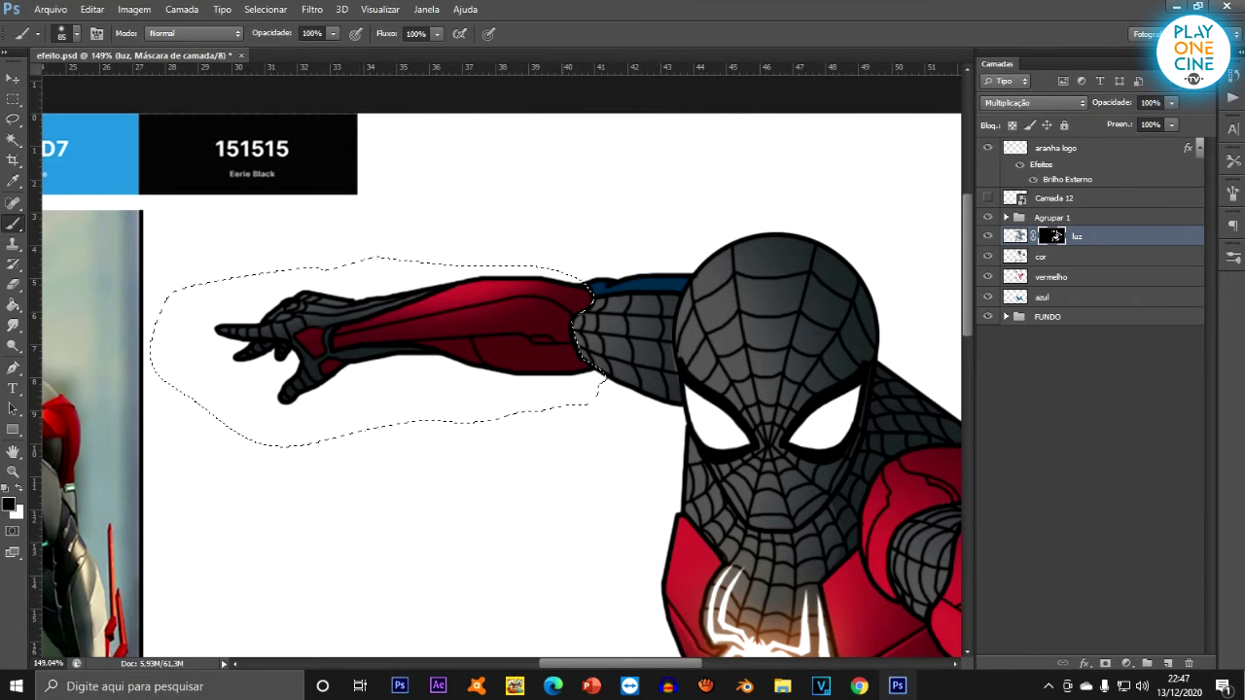
key(ctrl+z)
click(76, 34)
drag(85, 83, 141, 82)
drag(545, 321, 286, 335)
scroll(502, 365, down, 3)
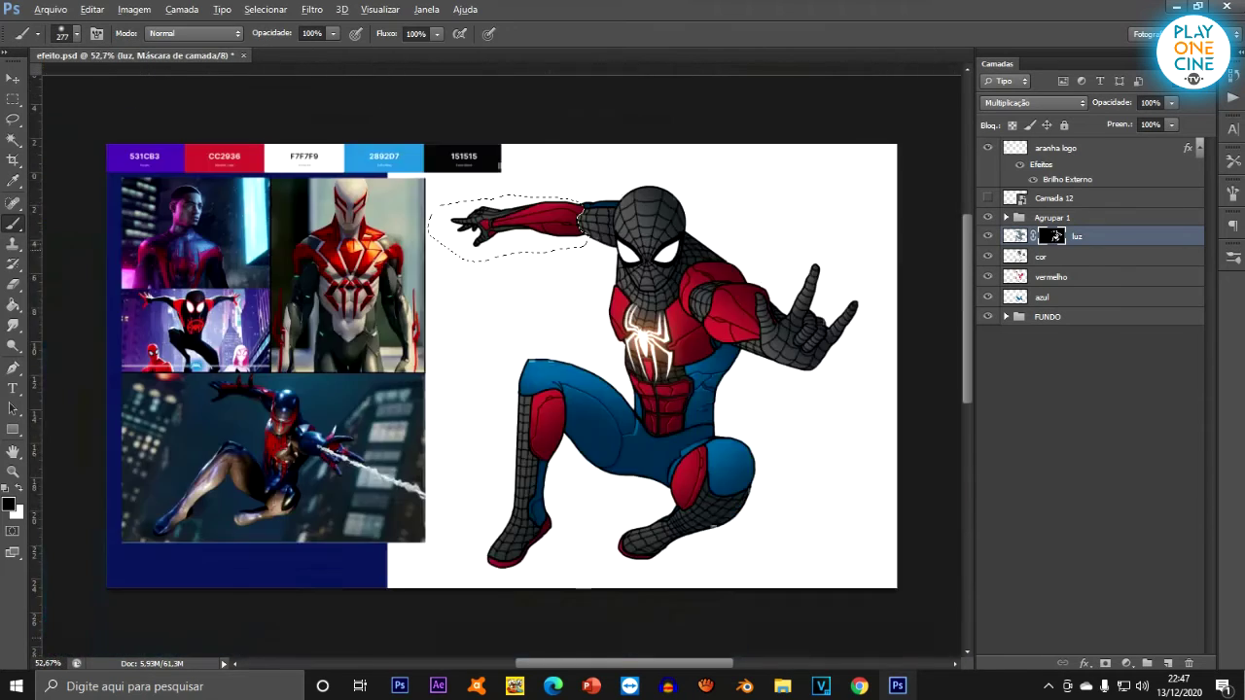
scroll(541, 199, down, 1)
scroll(541, 199, up, 15)
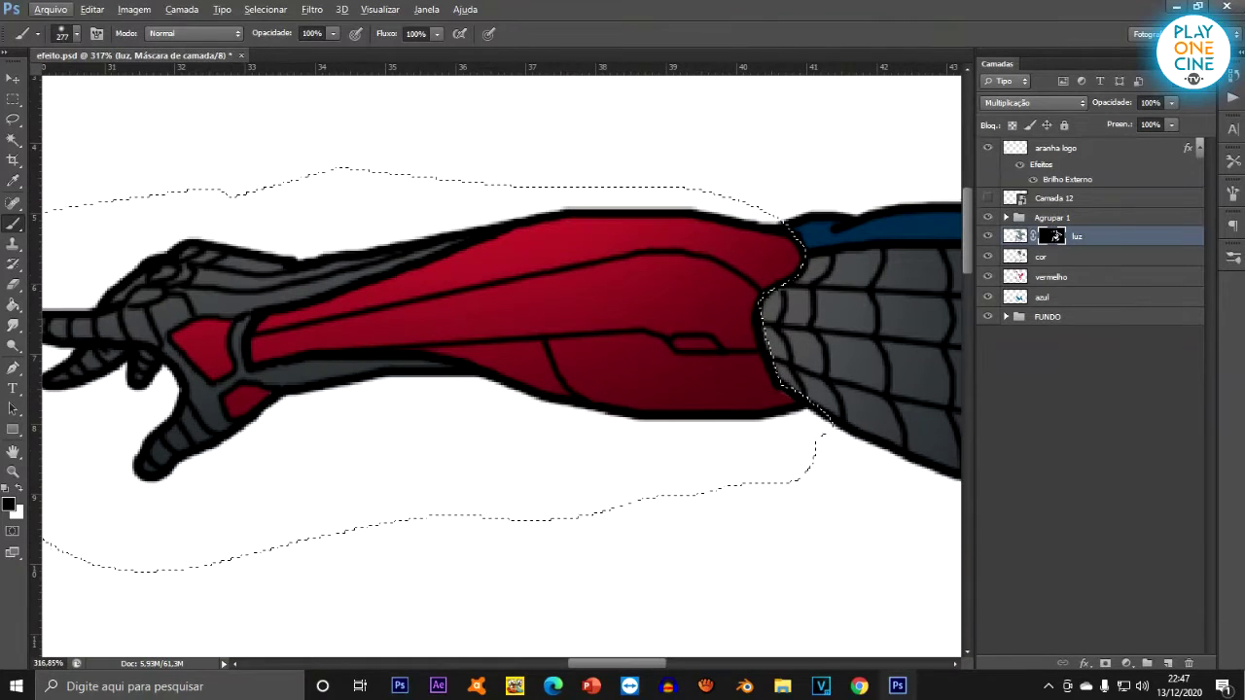
Deselect the forearm and lasso thin strips along the upper edges of the two red patches on the outstretched hand.
click(13, 119)
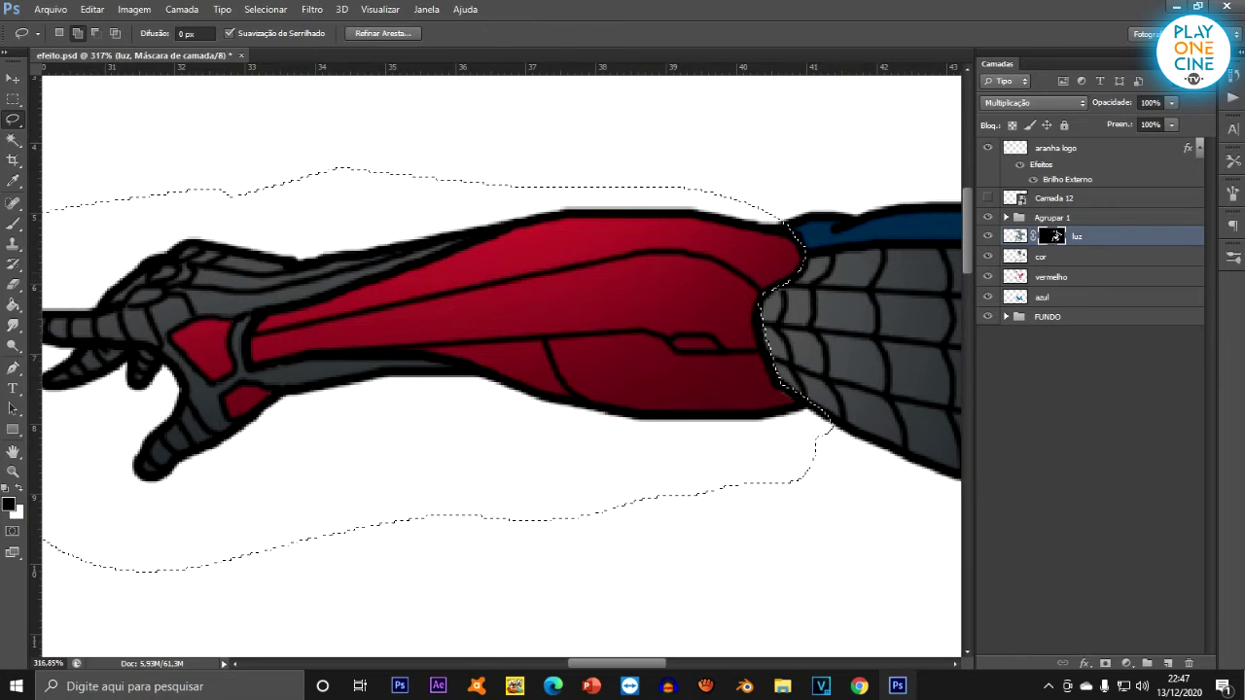
scroll(166, 334, up, 7)
key(ctrl+d)
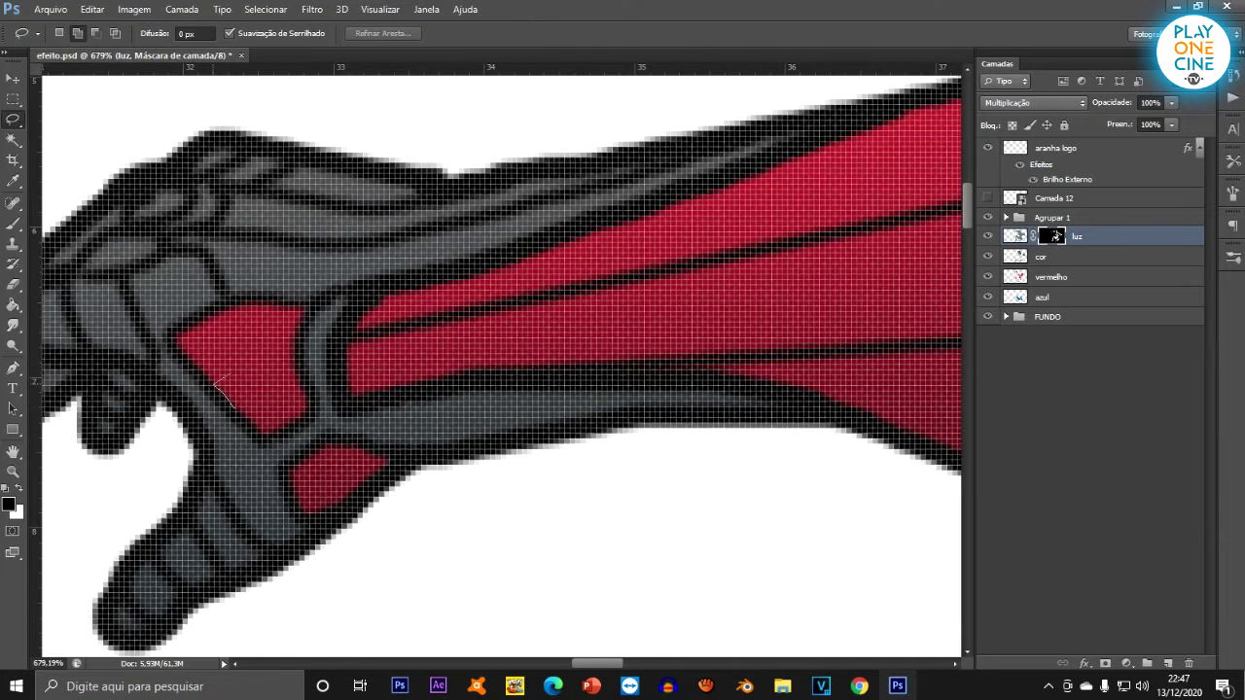
click(604, 272)
scroll(449, 328, down, 2)
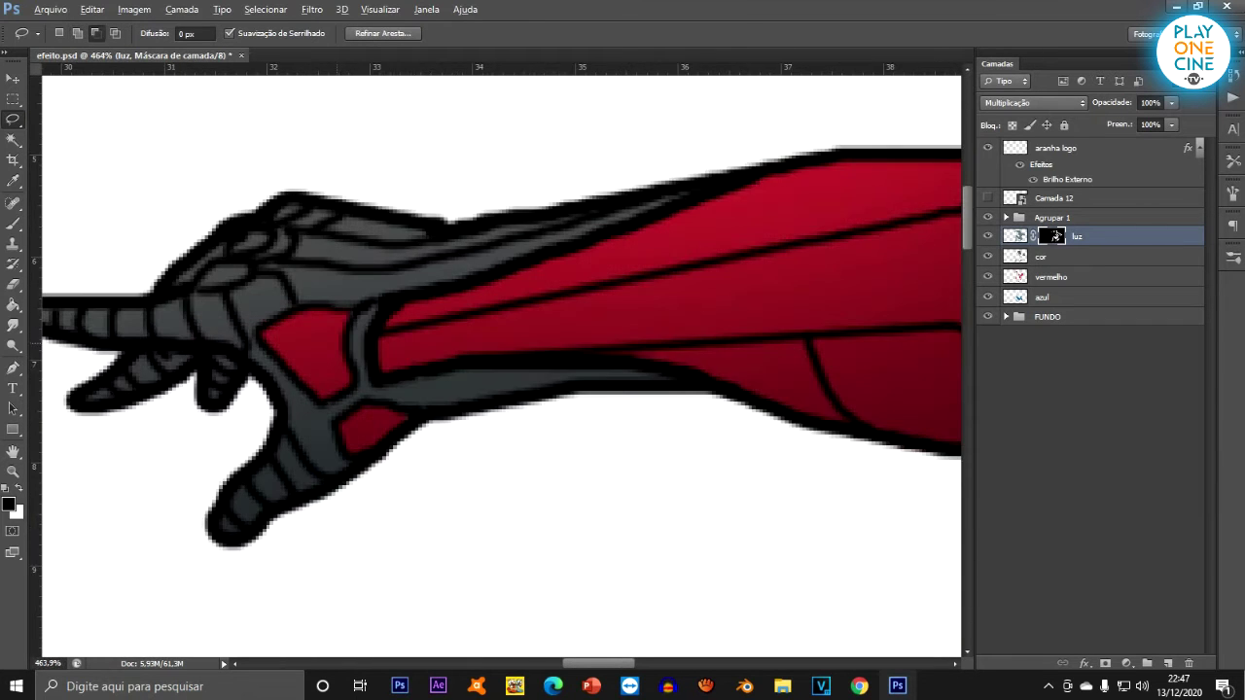
scroll(344, 348, down, 2)
drag(293, 347, 305, 370)
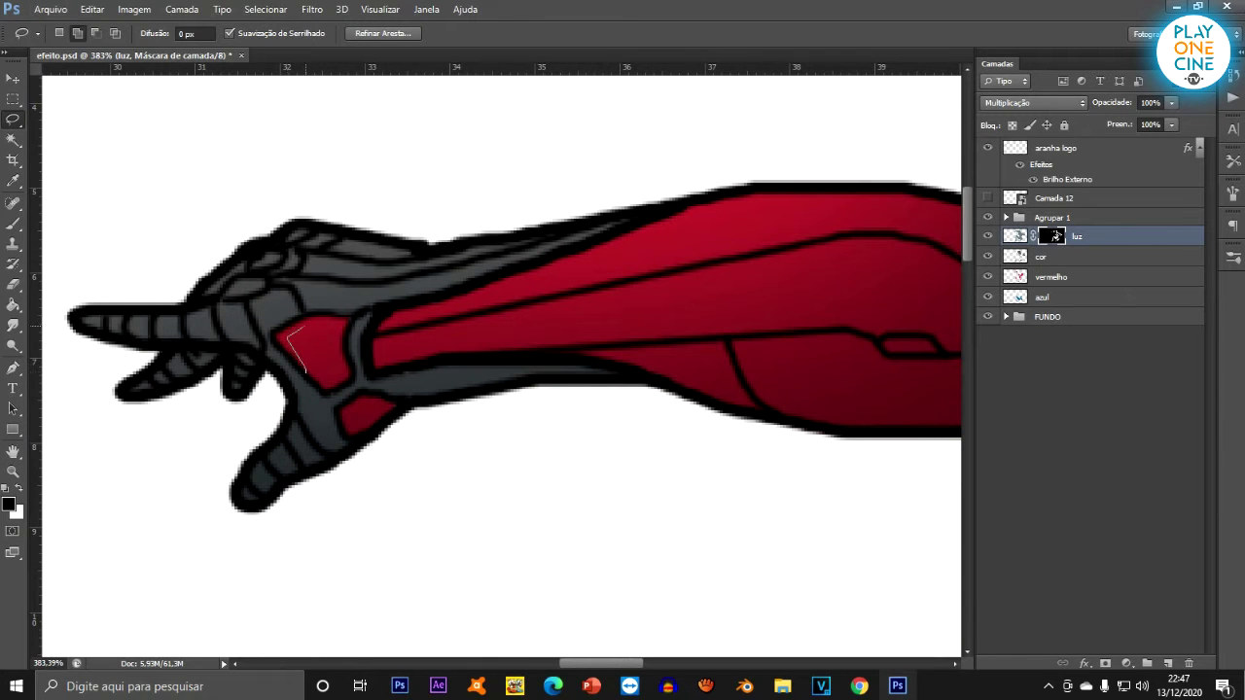
drag(272, 336, 305, 370)
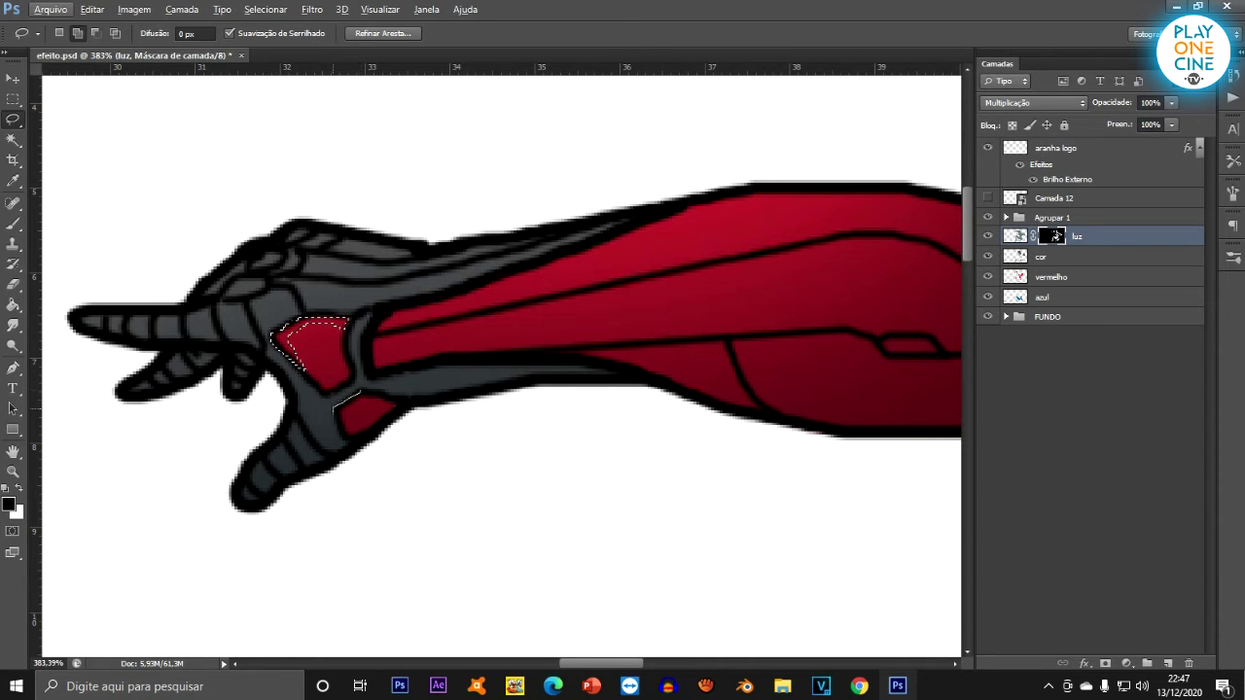
drag(371, 399, 364, 392)
Brush light into the selected strips on the hand's red patches on the luz mask.
key(b)
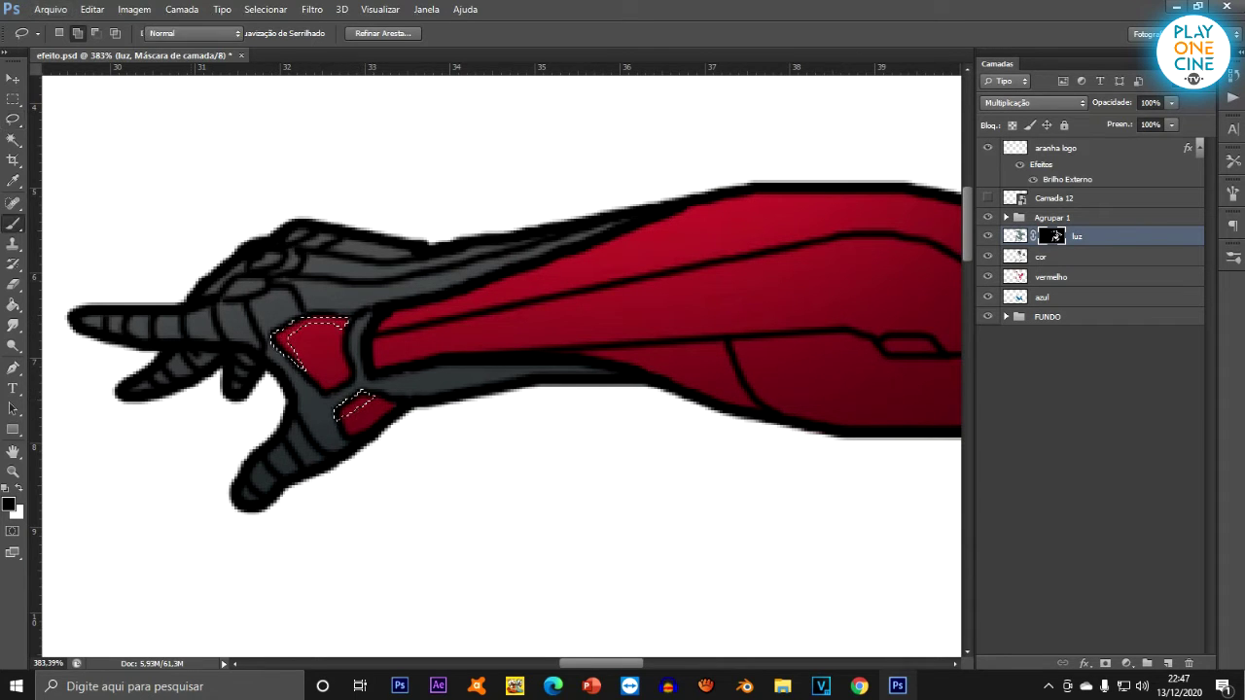
scroll(185, 248, down, 7)
scroll(500, 251, up, 5)
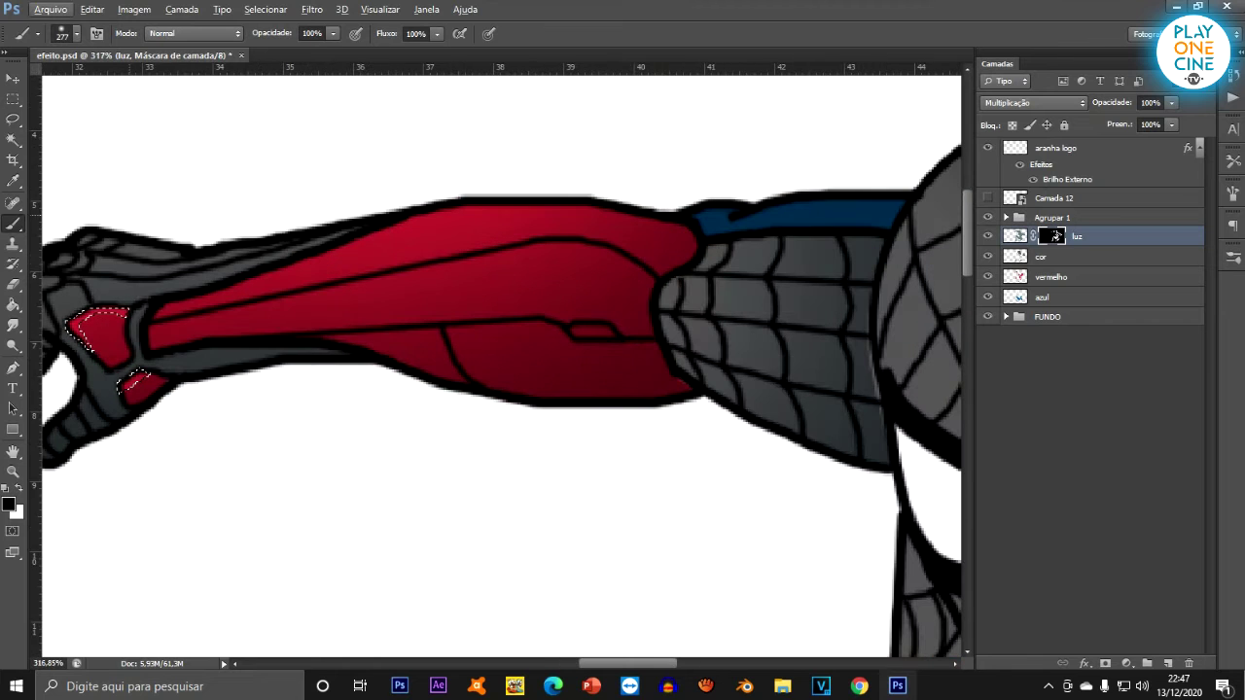
Select thin strips beneath the red forearm's panel lines with the Polygonal Lasso, brush highlights into them on the luz mask, and deselect.
click(13, 119)
click(102, 131)
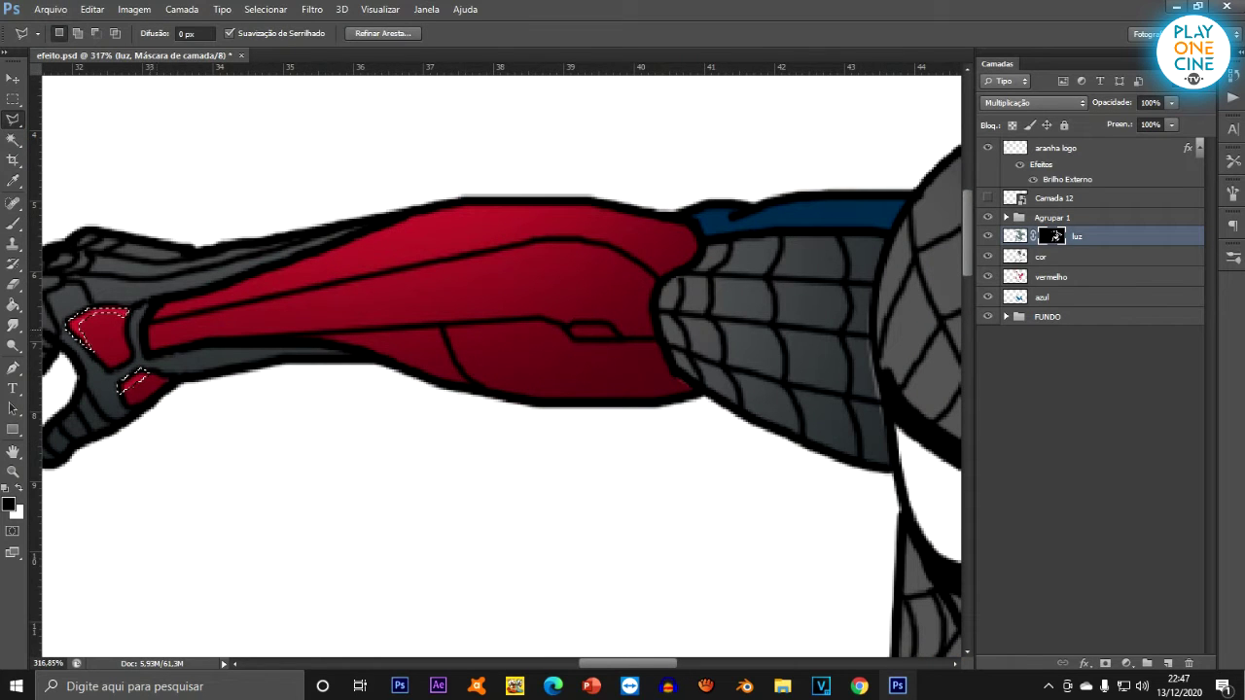
click(147, 329)
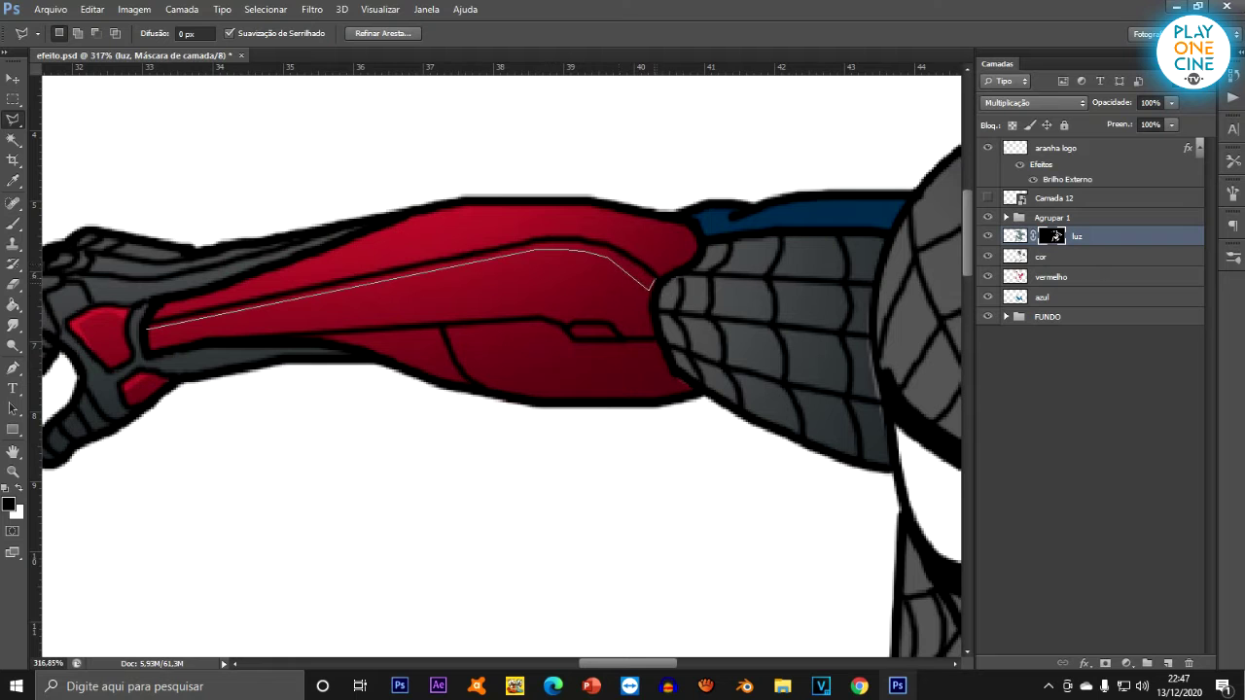
click(512, 246)
double_click(147, 323)
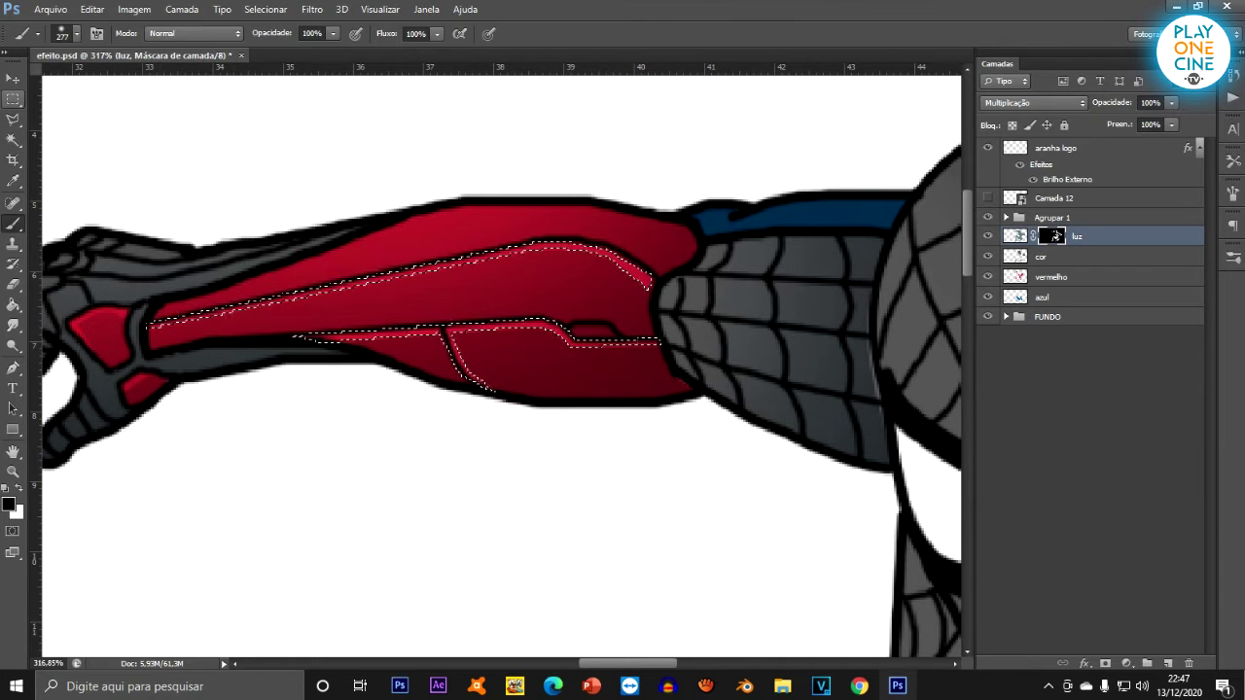
key(m)
key(ctrl+d)
Add a new layer named sombra above the azul layer and clip it to azul.
scroll(501, 366, down, 10)
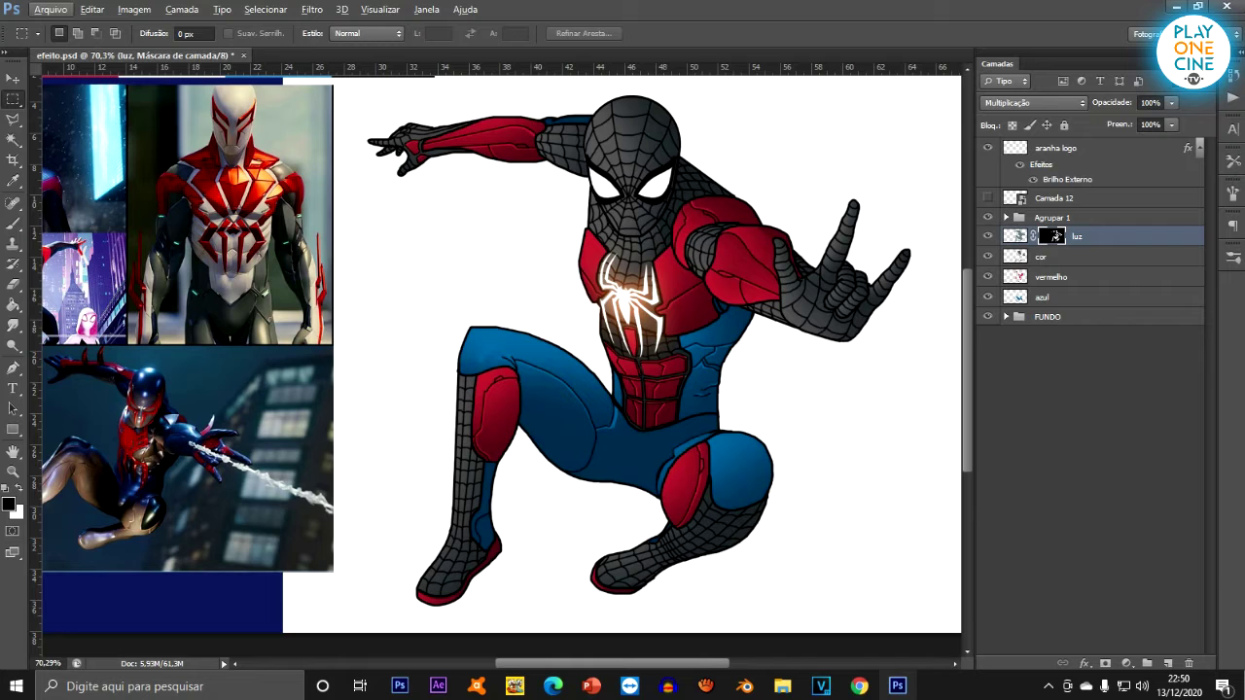
click(1089, 296)
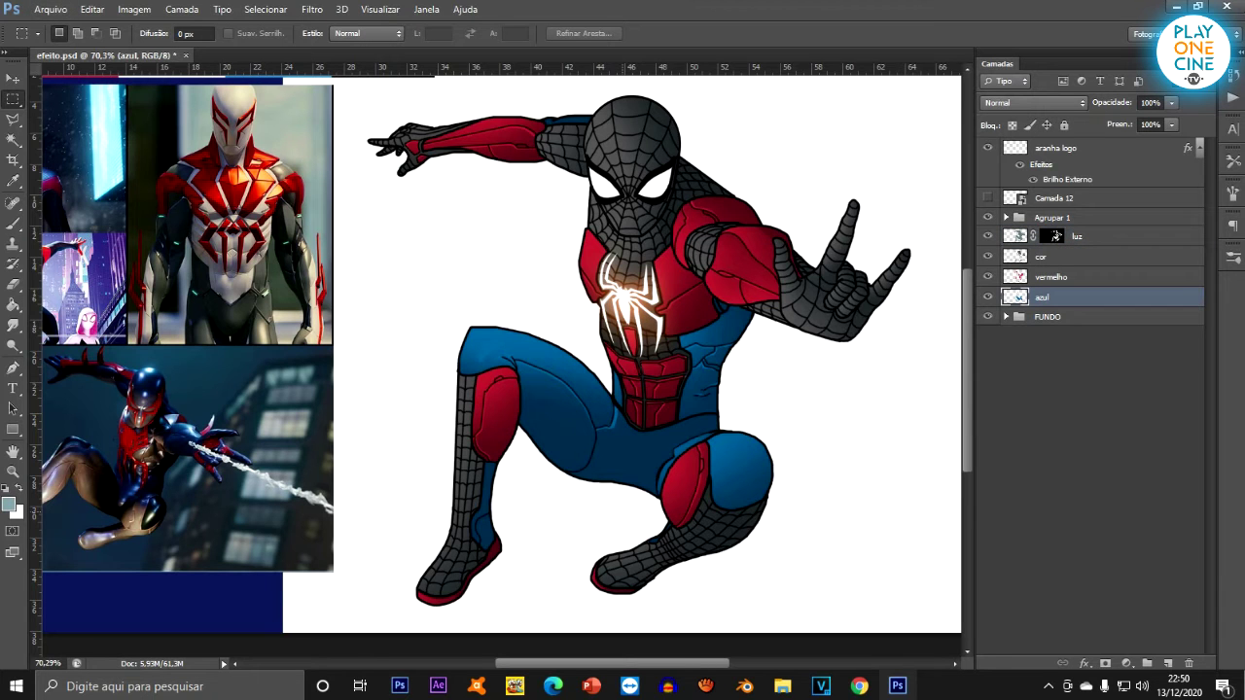
scroll(626, 478, up, 2)
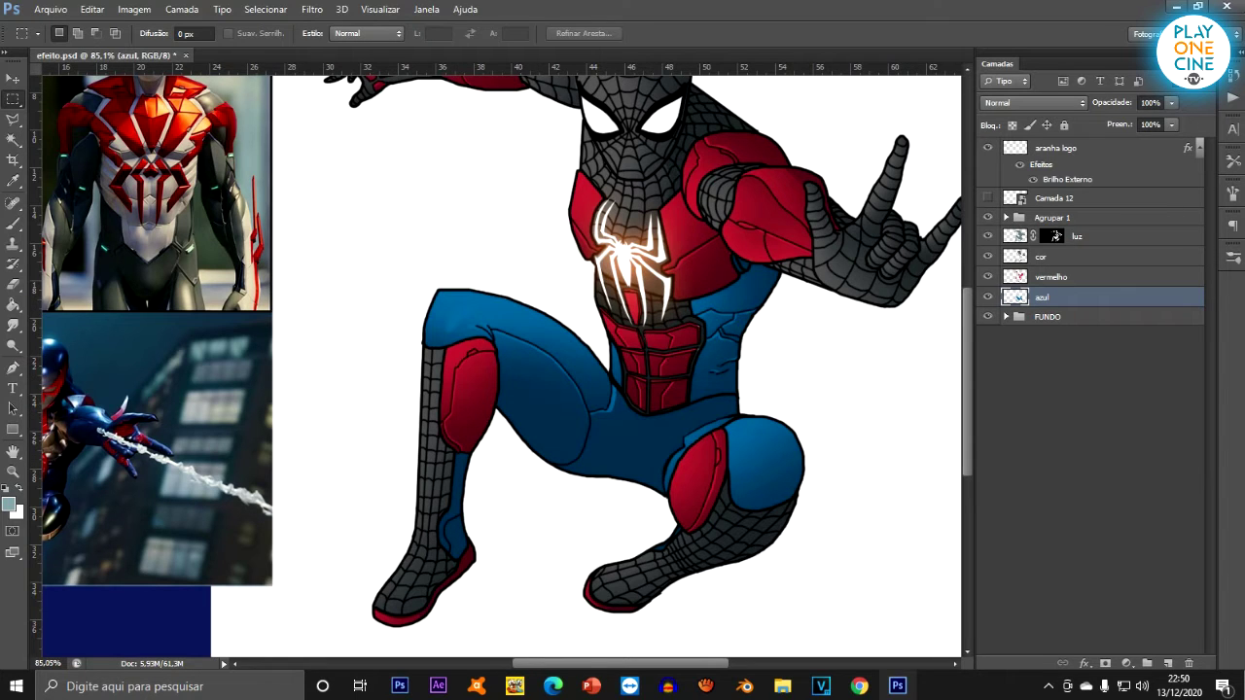
click(1168, 663)
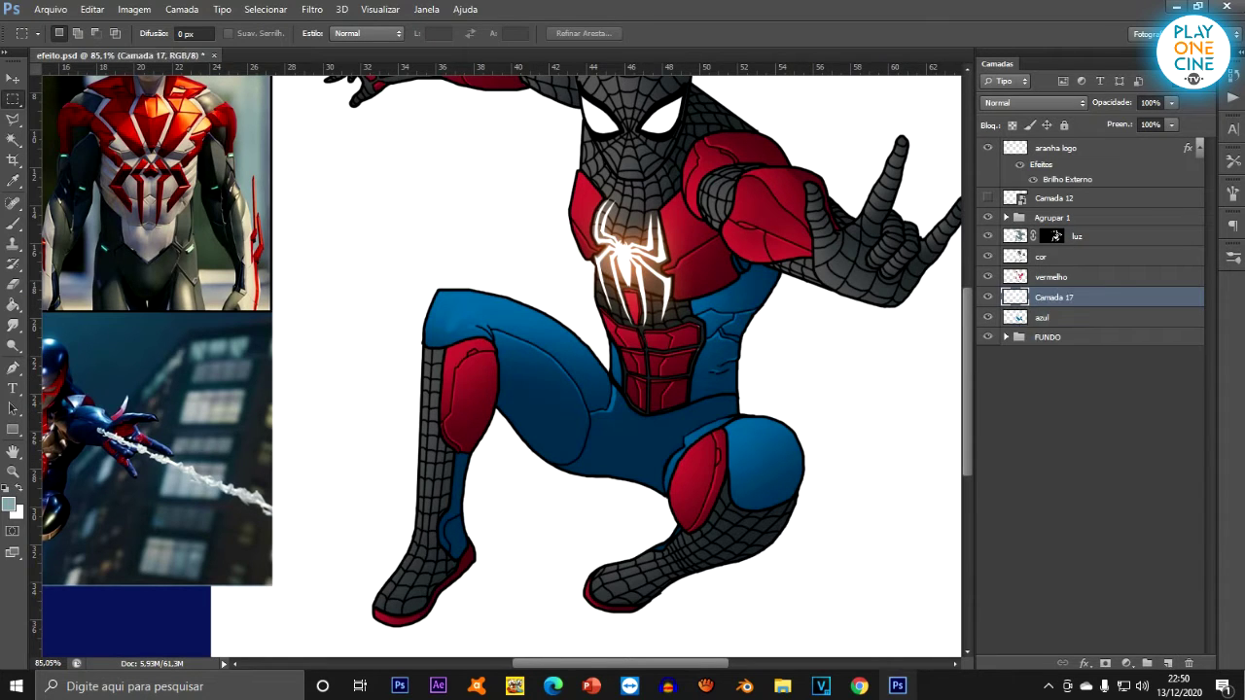
double_click(1055, 297)
text(sombra)
key(Return)
key(ctrl+alt+g)
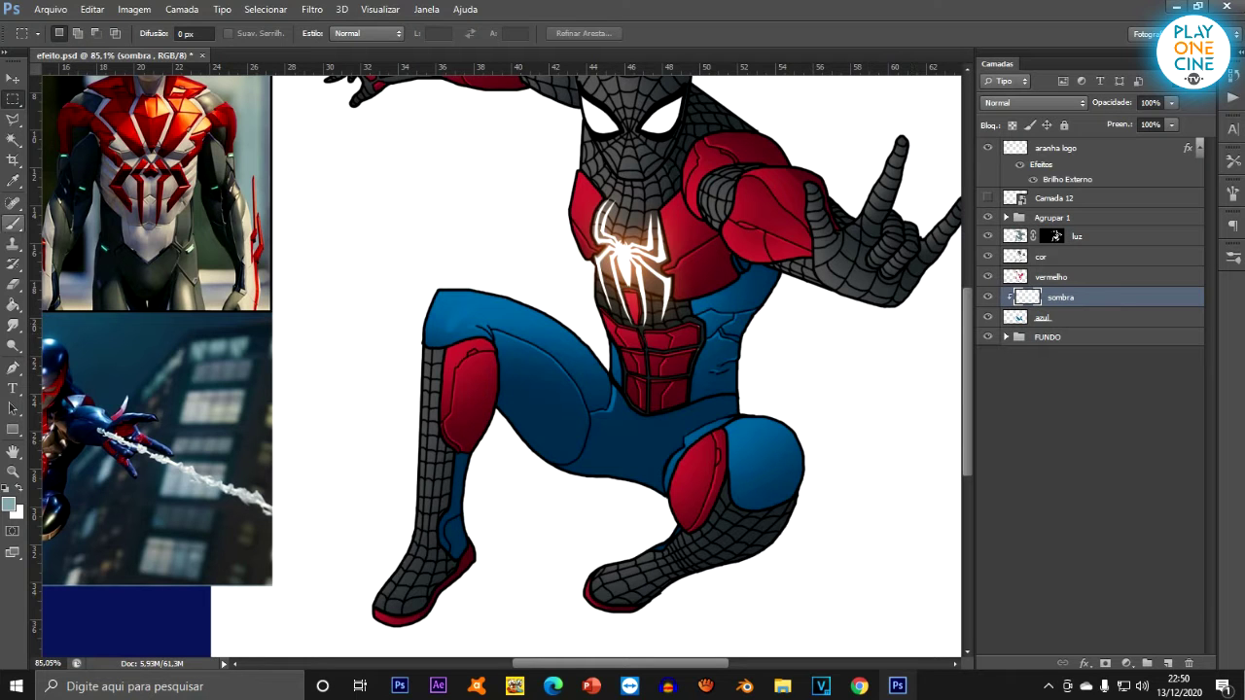
click(13, 223)
scroll(644, 464, up, 8)
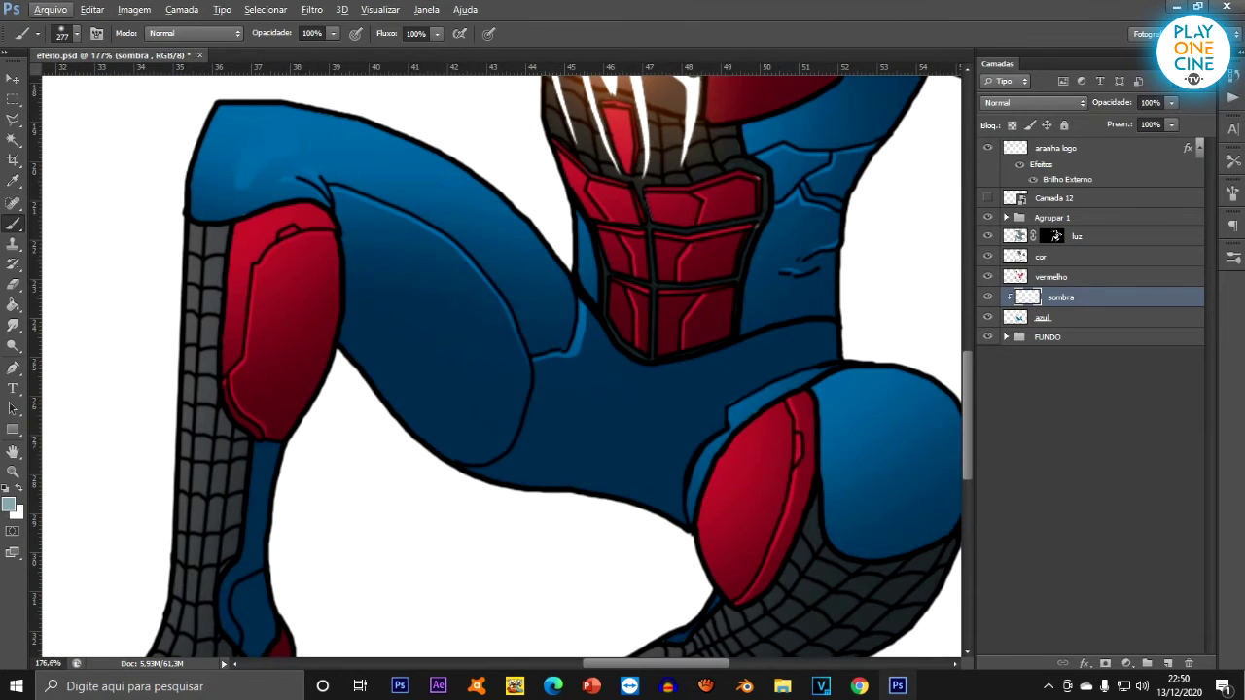
scroll(303, 466, down, 3)
click(483, 559)
key(ctrl+z)
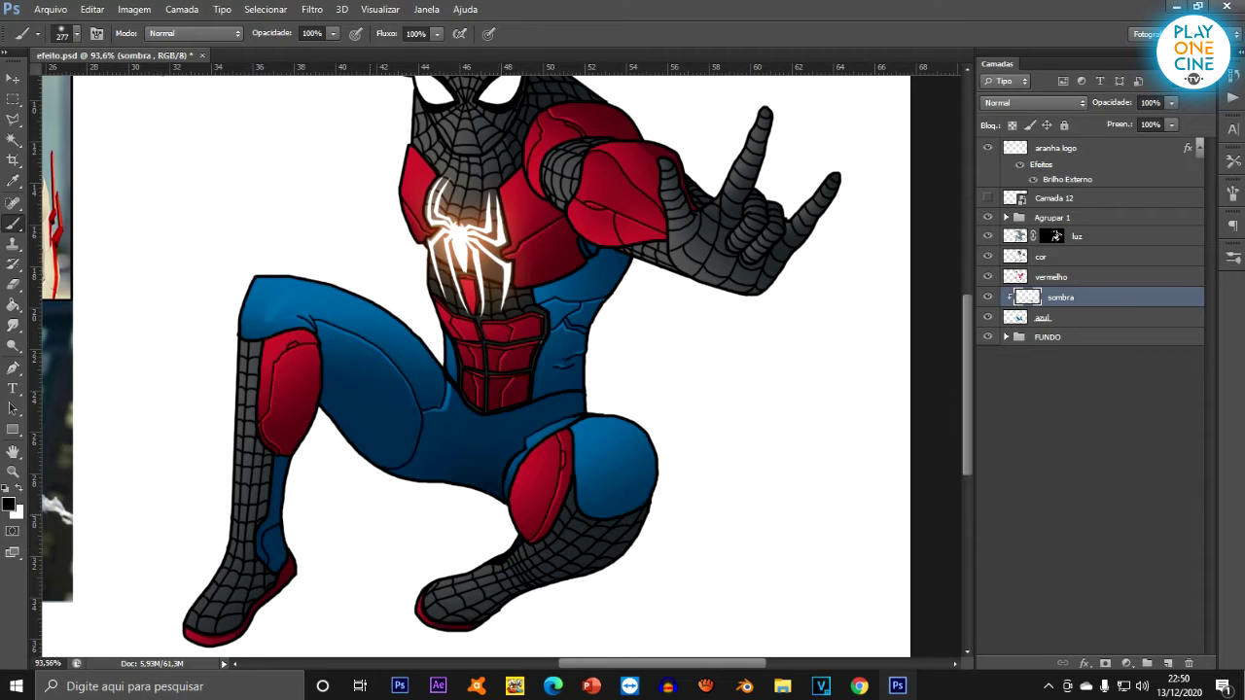
click(370, 516)
key(ctrl+alt+z)
key(ctrl+alt+z)
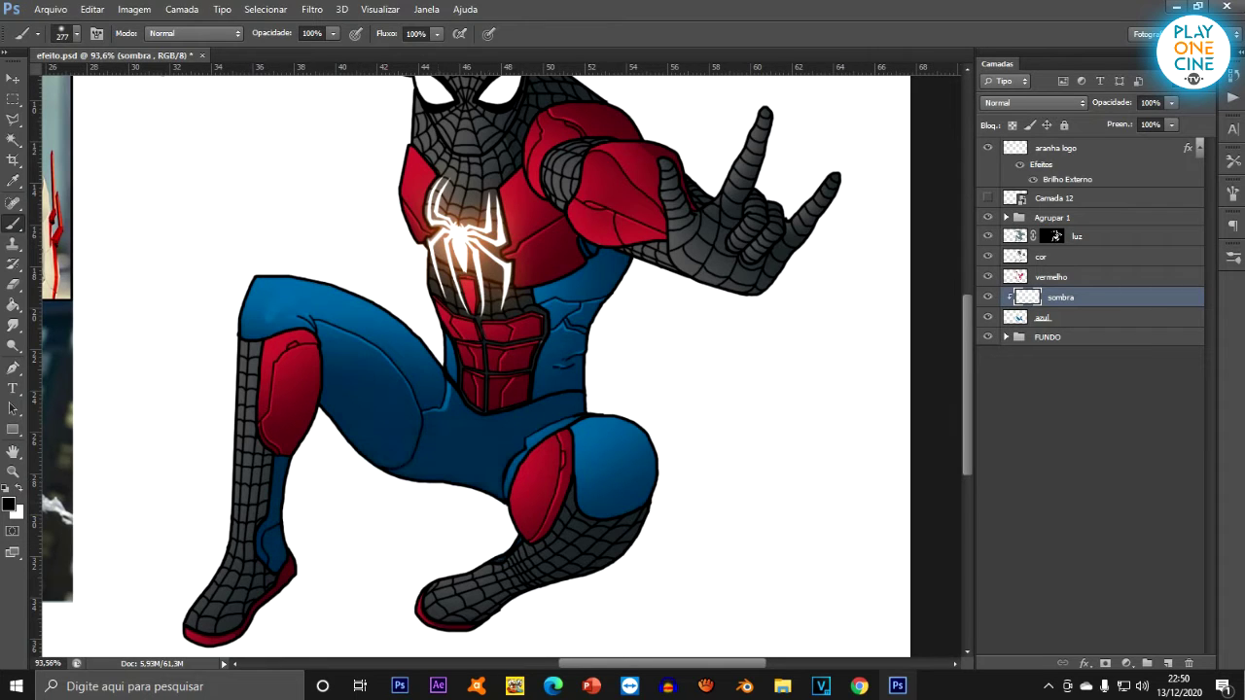
Lasso the blue hip and inner thigh area, following the edge of the bent knee and including the underside of the raised thigh.
right_click(14, 120)
click(82, 118)
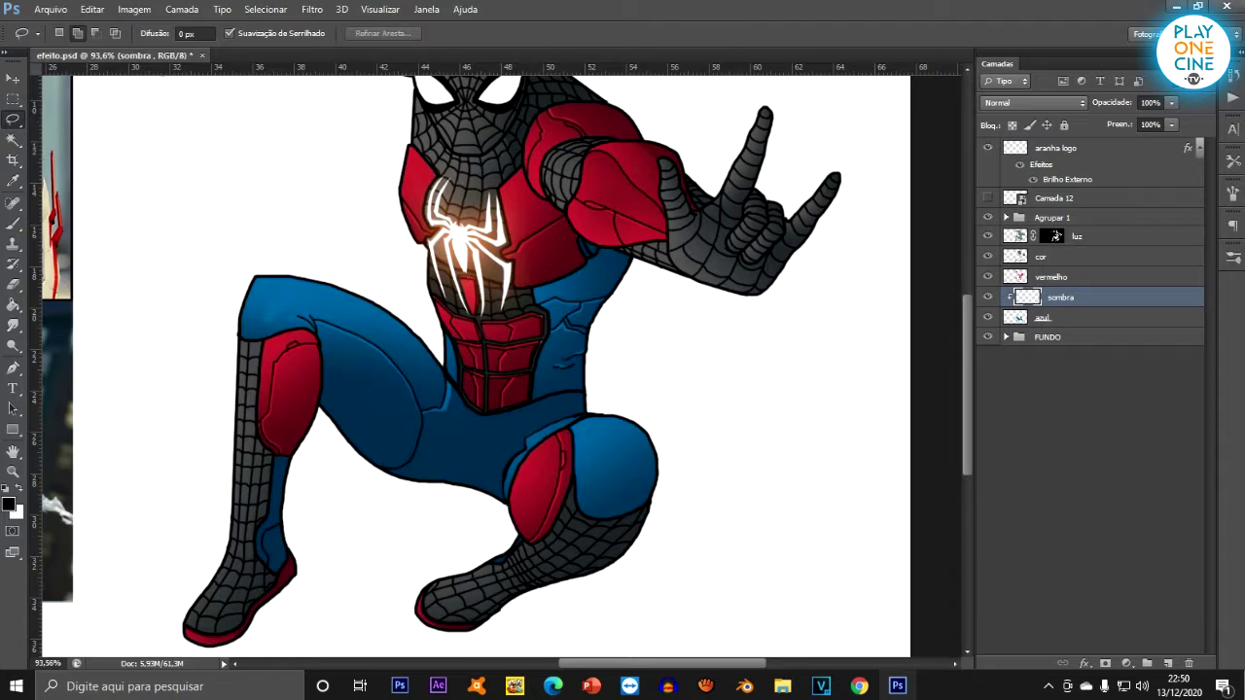
scroll(493, 407, up, 5)
scroll(681, 399, down, 2)
scroll(552, 483, up, 1)
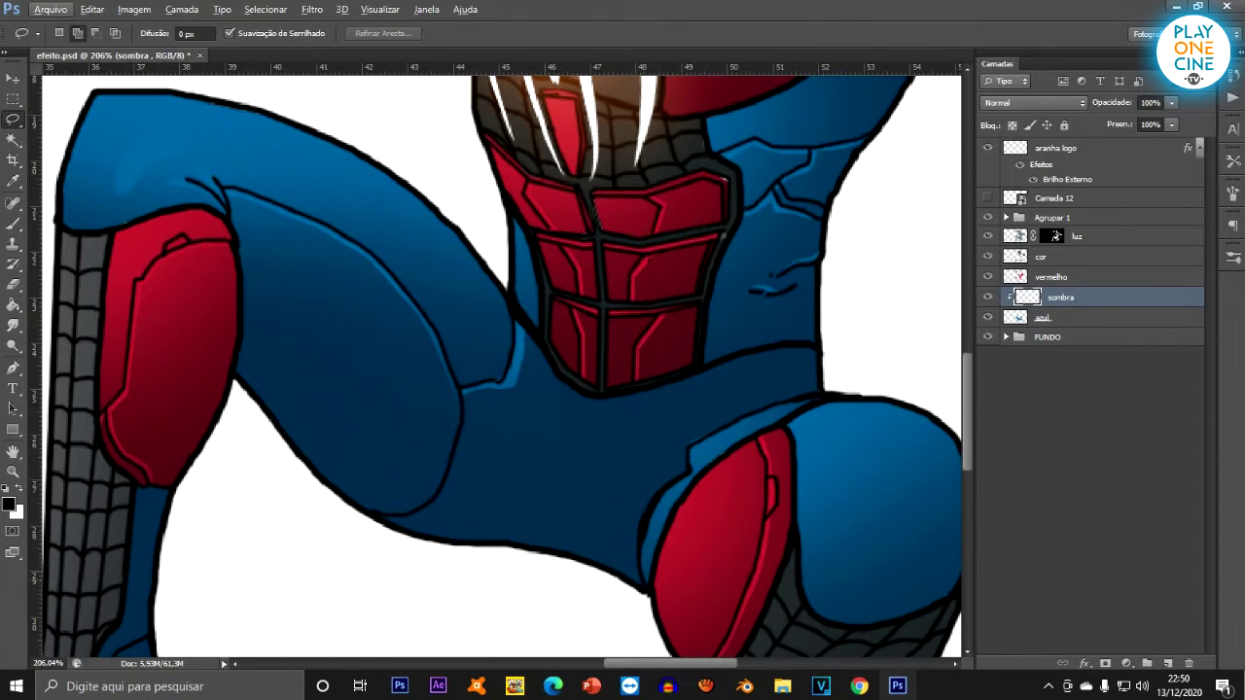
drag(646, 593, 641, 523)
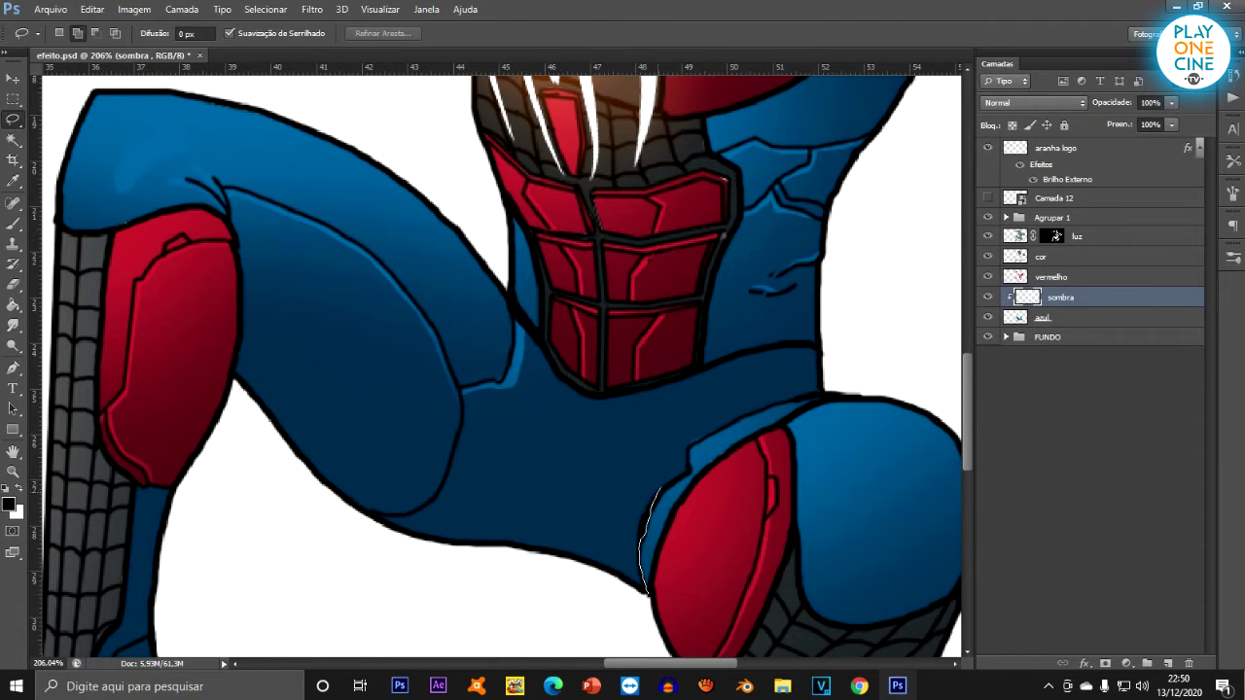
mouse_move(691, 455)
mouse_down()
mouse_move(715, 434)
mouse_move(826, 395)
mouse_move(834, 347)
mouse_move(728, 342)
mouse_move(342, 183)
mouse_move(220, 197)
mouse_move(107, 348)
mouse_move(213, 455)
mouse_move(398, 581)
mouse_move(647, 591)
mouse_up()
scroll(695, 516, up, 3)
scroll(601, 368, down, 1)
mouse_move(633, 349)
mouse_down()
mouse_move(631, 447)
mouse_move(689, 319)
mouse_up()
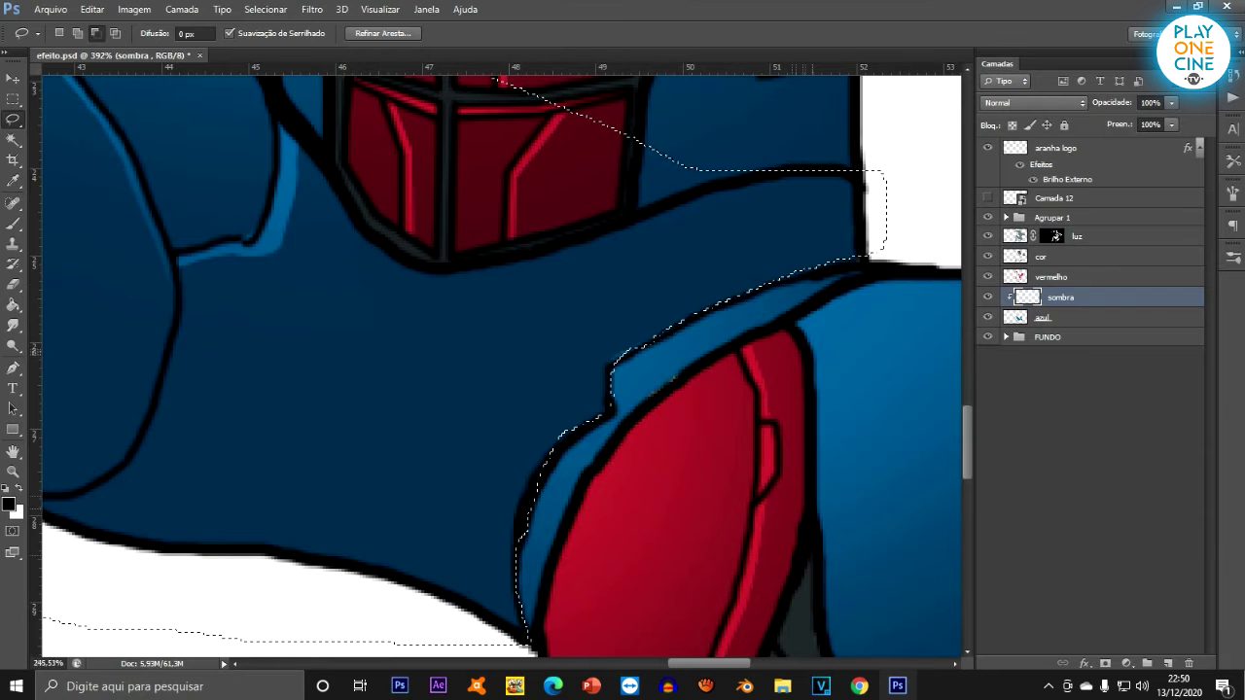
scroll(765, 364, down, 4)
mouse_move(309, 217)
mouse_down()
mouse_move(245, 340)
mouse_move(299, 430)
mouse_move(368, 342)
mouse_move(302, 221)
mouse_up()
mouse_move(215, 365)
mouse_down()
mouse_move(266, 348)
mouse_move(251, 438)
mouse_move(248, 416)
mouse_up()
Brush soft black shadow along the underside of the selected thigh and hips on the sombra layer, and deselect.
key(b)
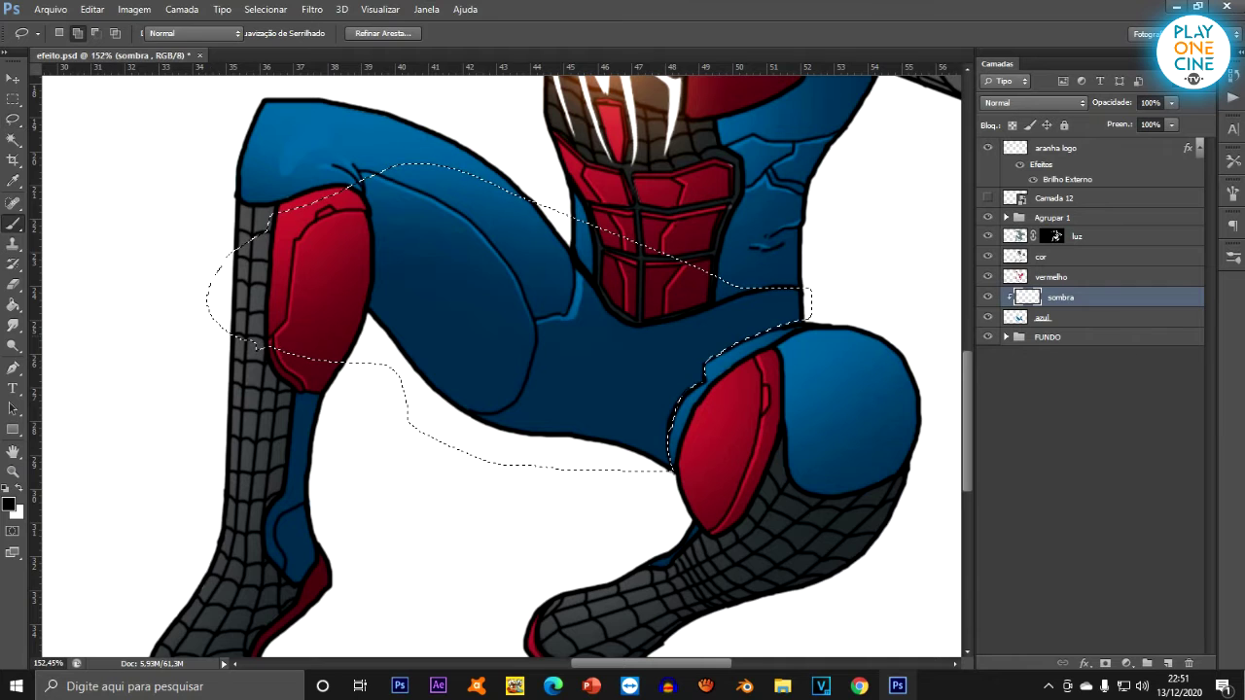
drag(340, 399, 544, 495)
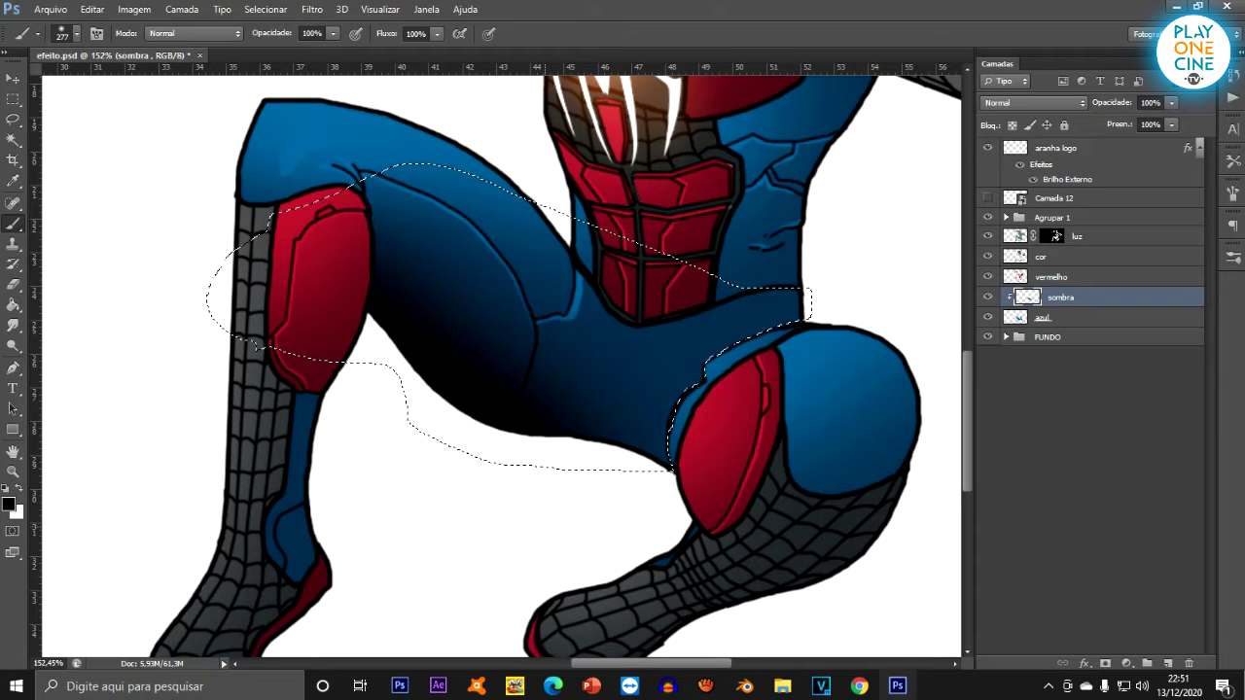
key(ctrl+z)
mouse_move(370, 418)
mouse_down()
mouse_move(467, 467)
mouse_move(622, 505)
mouse_move(496, 486)
mouse_move(350, 418)
mouse_up()
key(ctrl+z)
scroll(554, 529, down, 3)
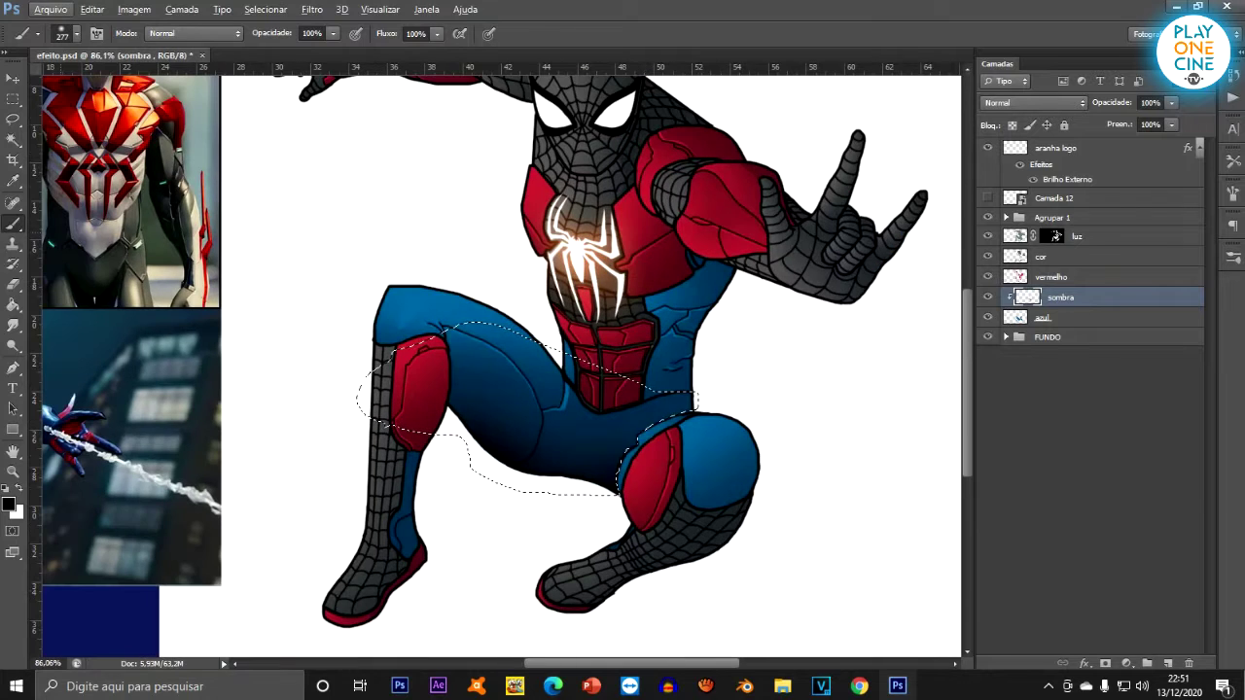
key(ctrl+d)
Brush black shadow onto the blue side of the torso beneath the outstretched arm on the sombra layer.
scroll(729, 253, up, 3)
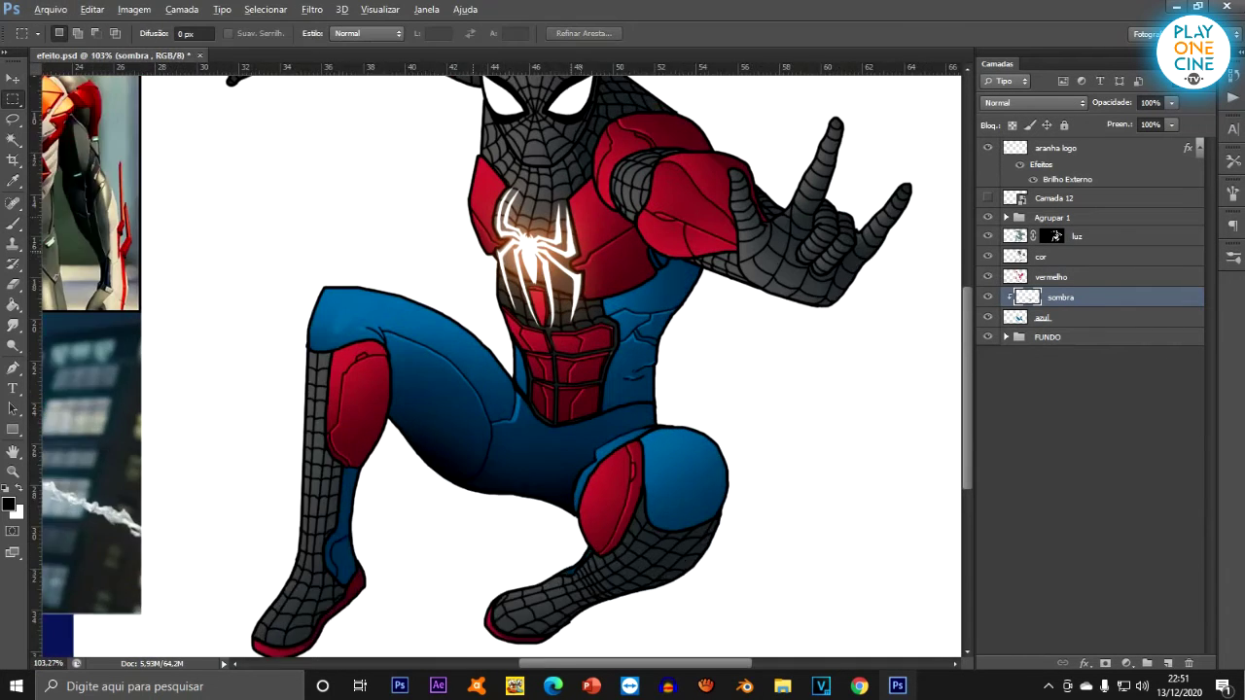
click(13, 243)
key(b)
click(743, 275)
click(749, 263)
scroll(632, 384, down, 5)
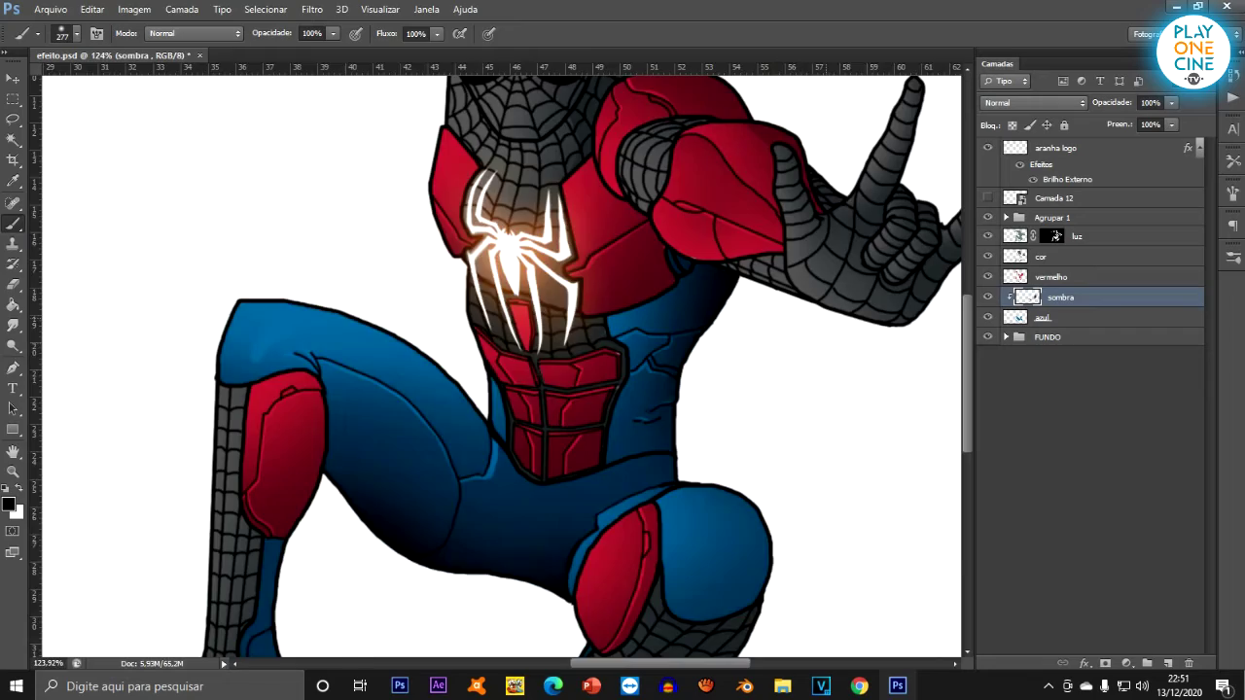
scroll(533, 342, up, 4)
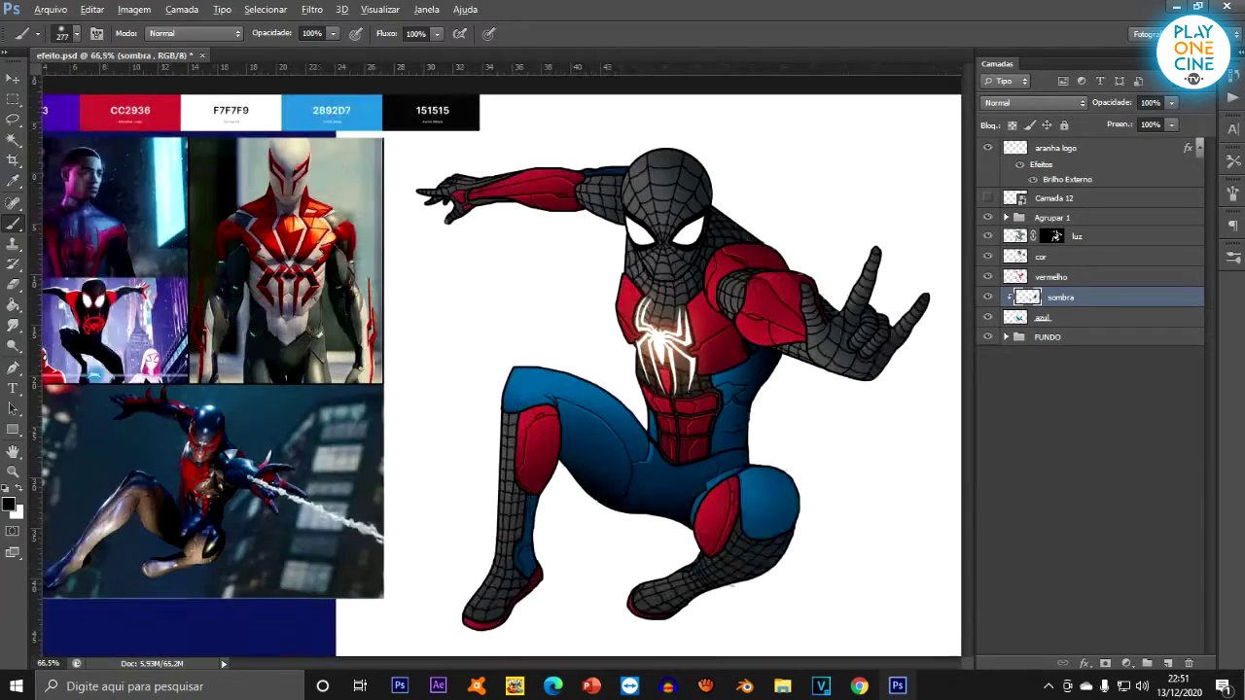
scroll(533, 342, down, 1)
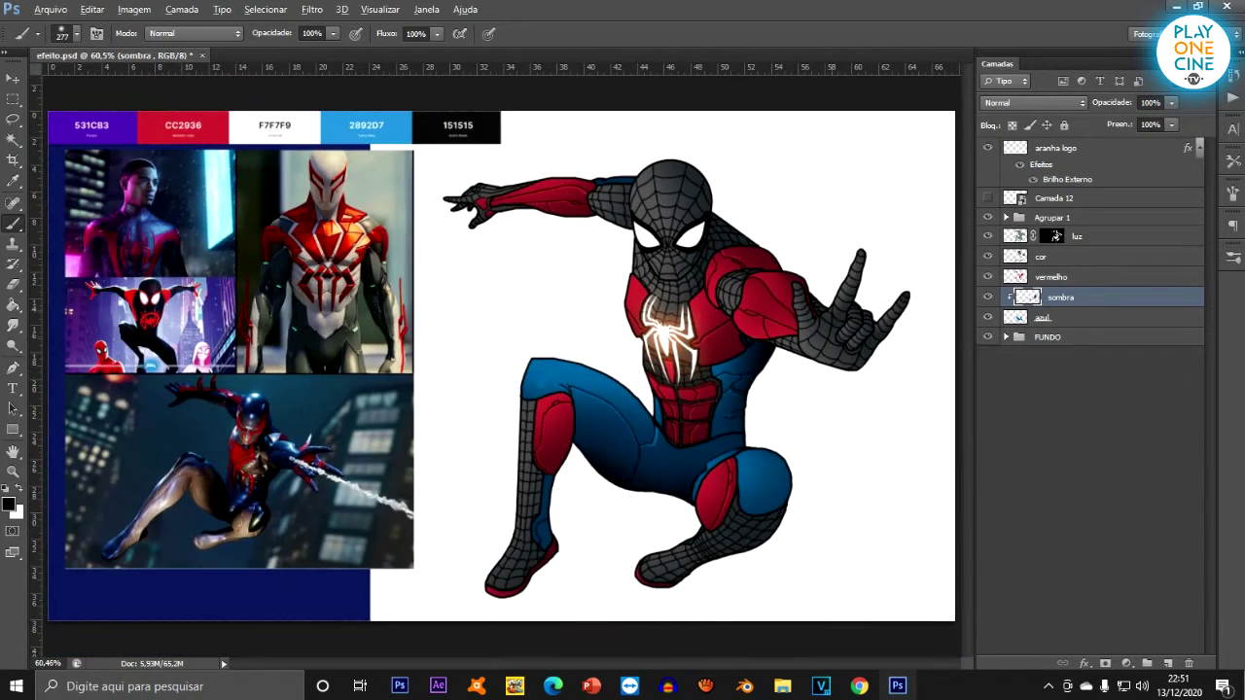
Pick the mask's white eye on the canvas to find the olhos layer, and toggle its visibility off and on.
scroll(707, 212, up, 5)
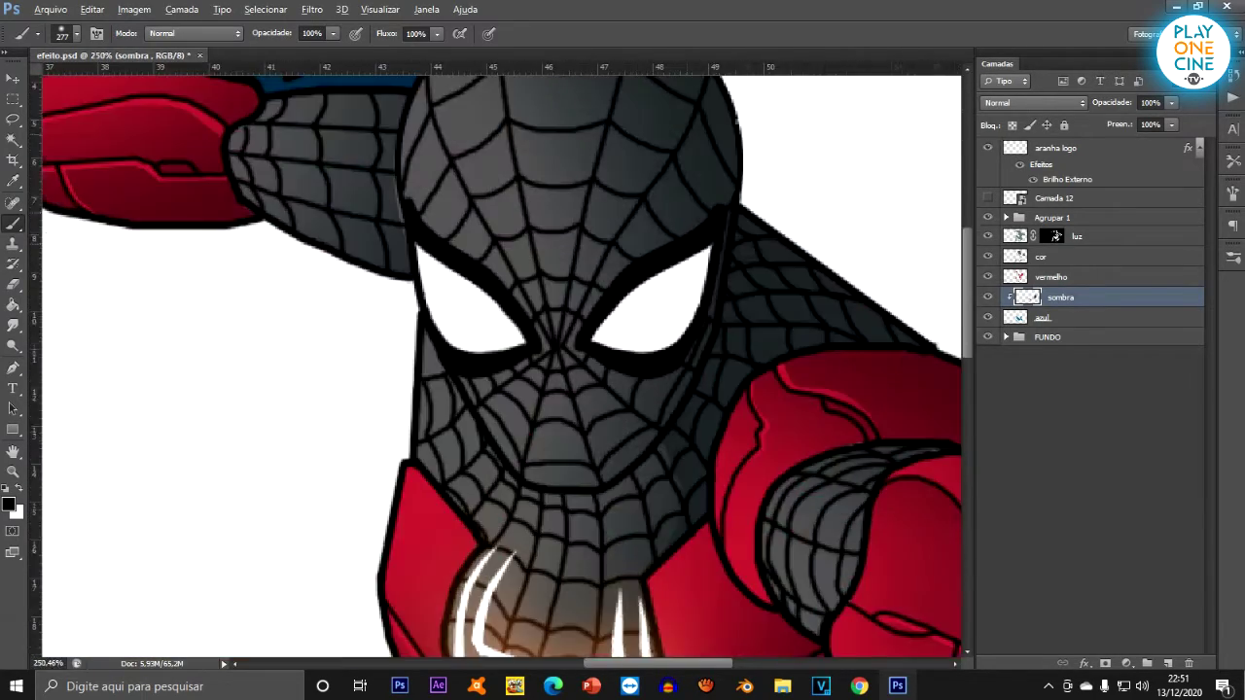
click(13, 78)
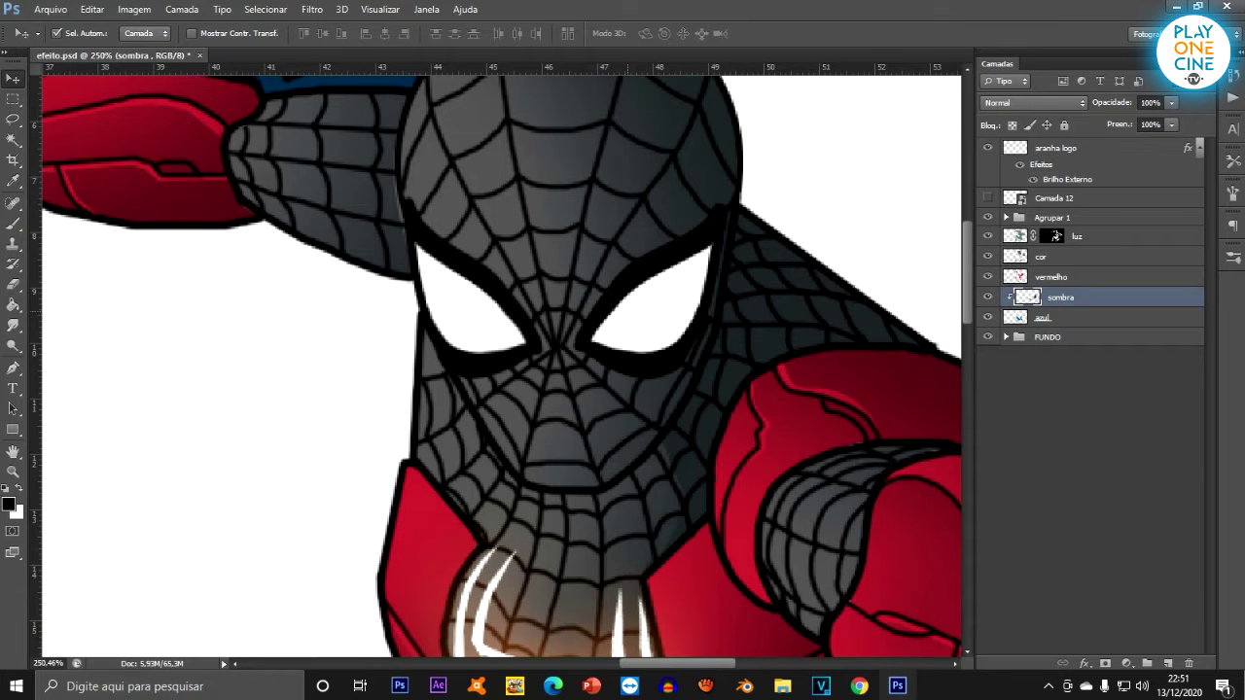
click(671, 299)
click(987, 235)
click(987, 235)
scroll(311, 288, down, 4)
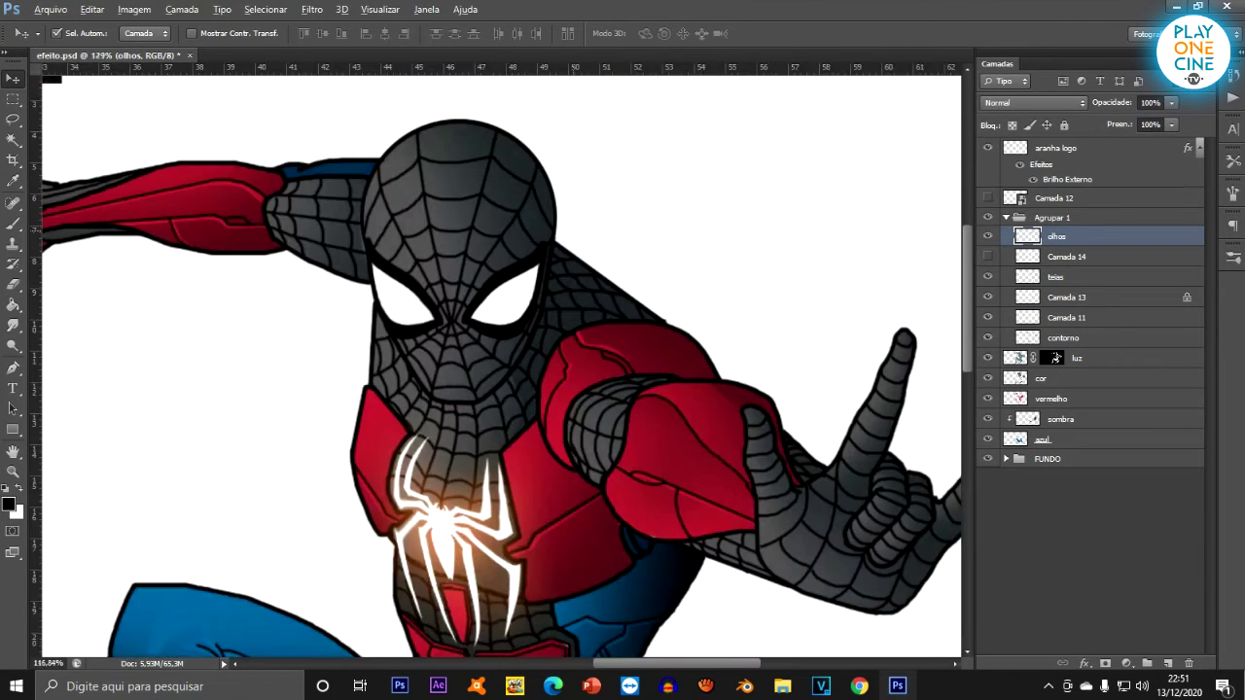
scroll(588, 238, down, 3)
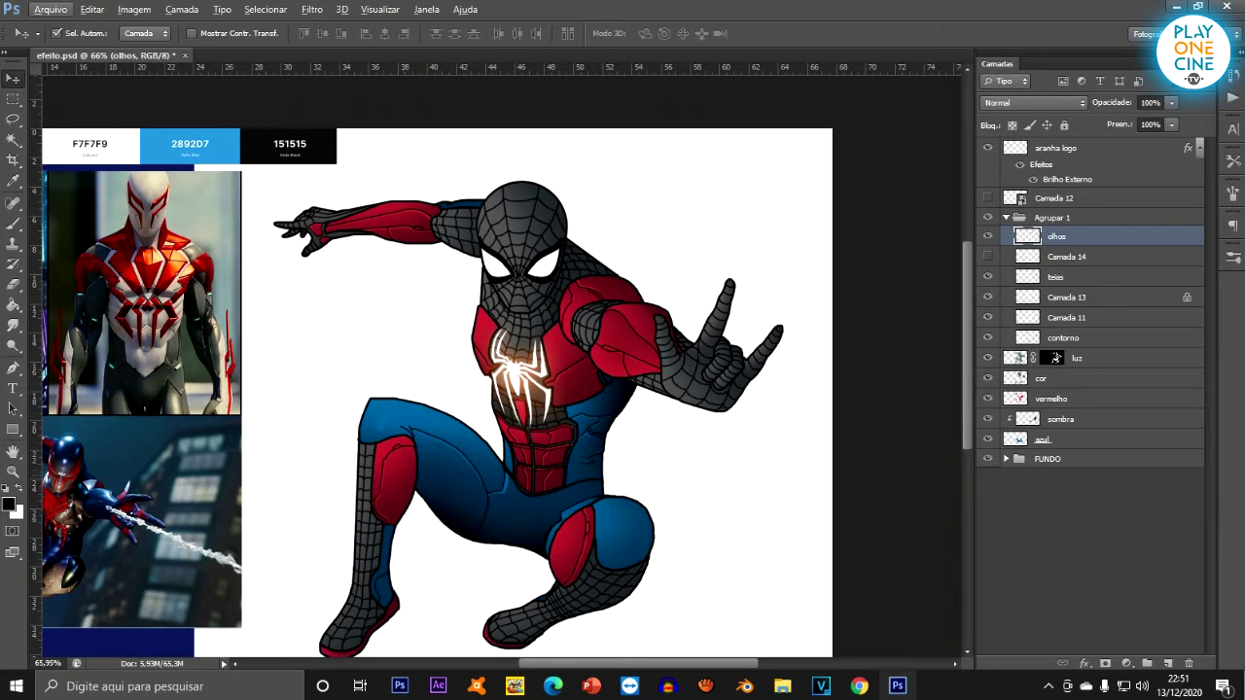
scroll(559, 583, down, 1)
scroll(559, 583, up, 3)
Add a new layer above the cor layer and clip it to cor.
click(829, 504)
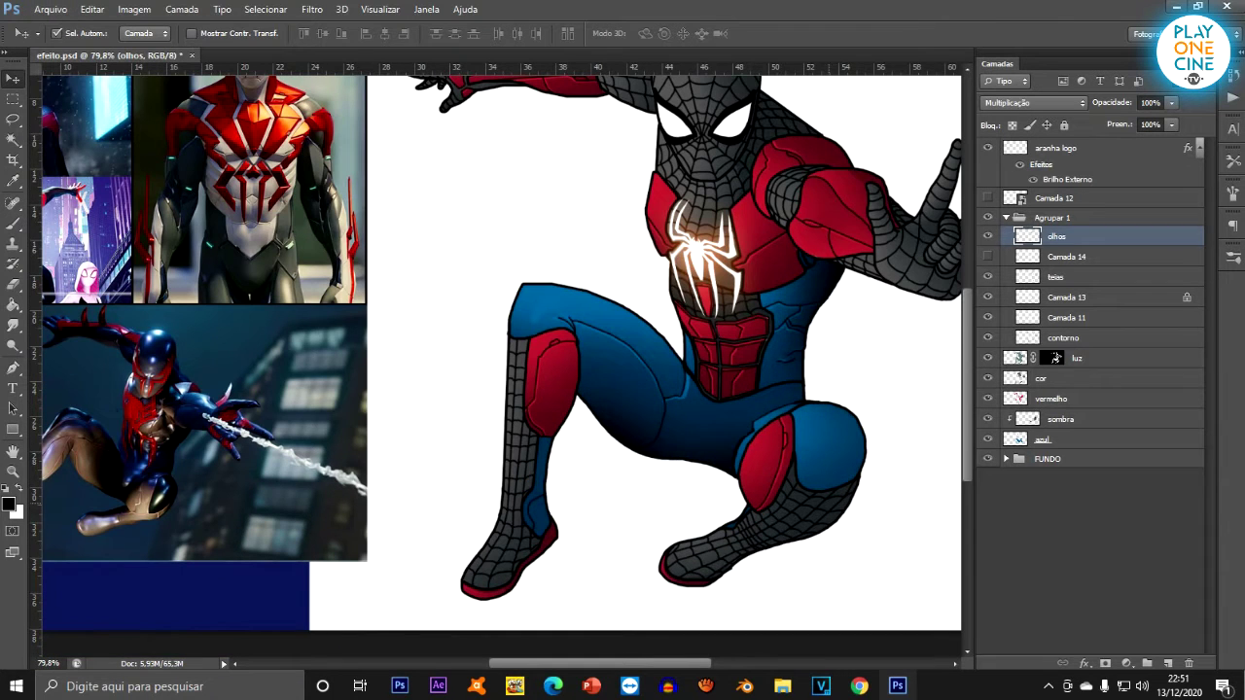
click(1108, 378)
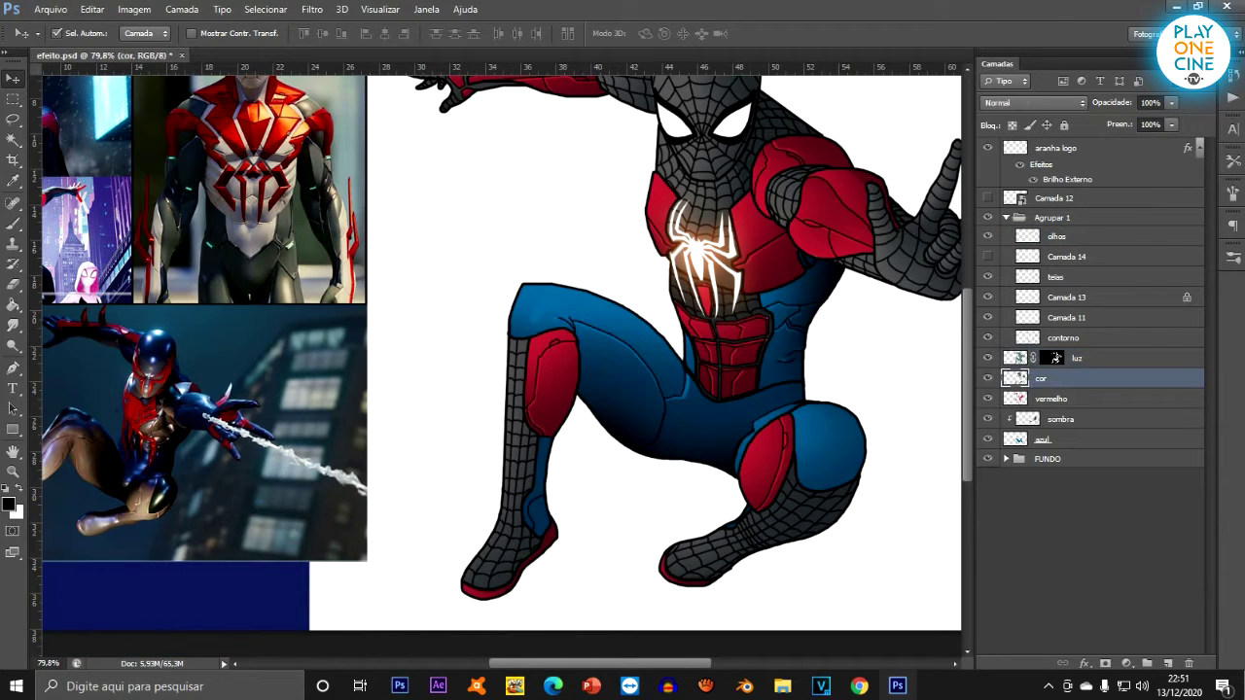
click(1167, 663)
key(ctrl+alt+g)
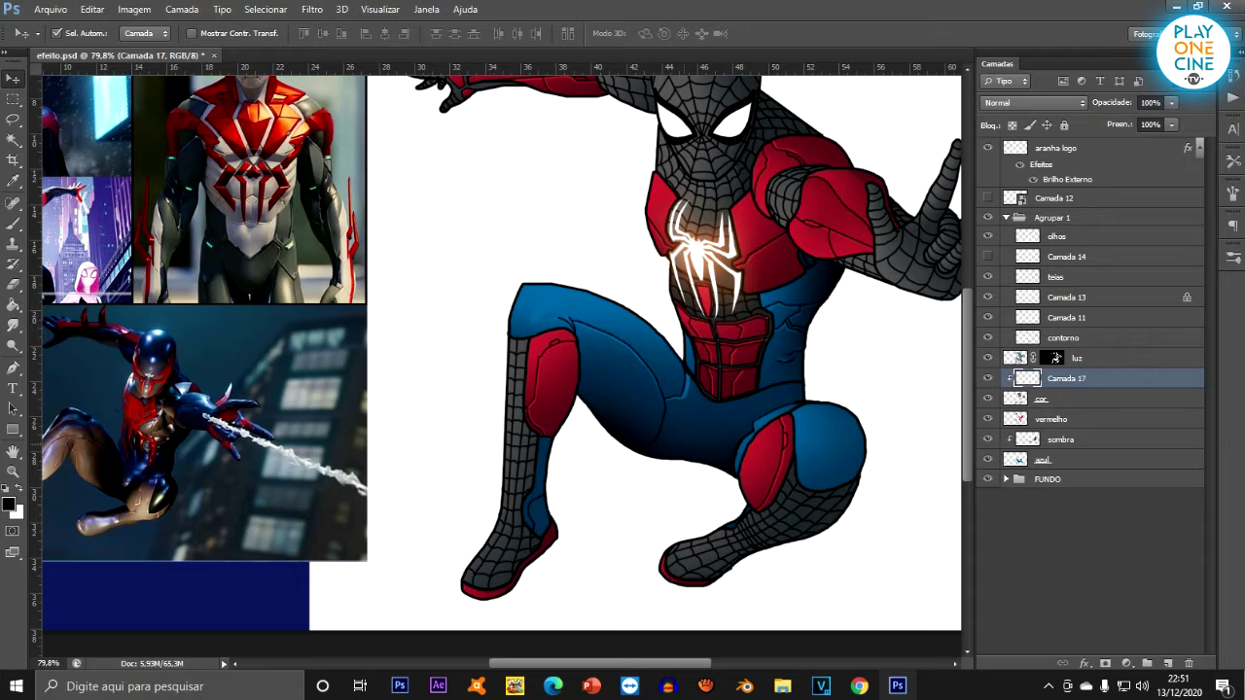
Brush black shadow along the outer edge of the bent leg's webbed calf on the new clipped layer.
key(b)
scroll(902, 576, up, 7)
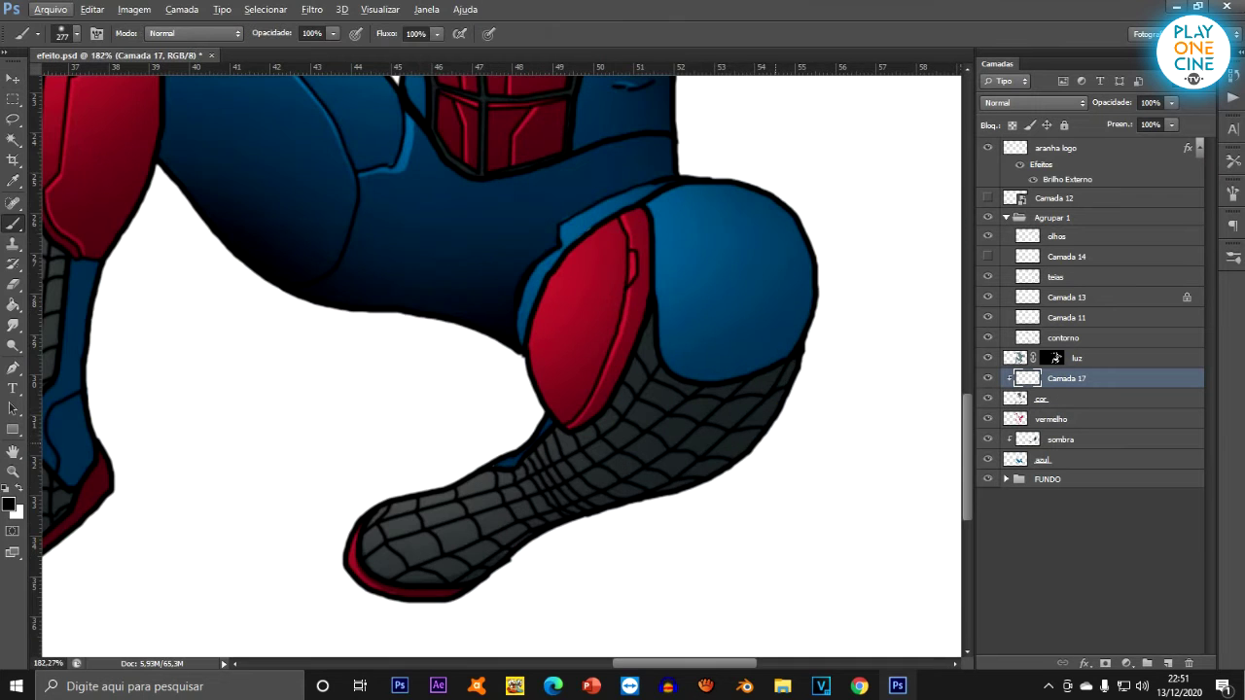
mouse_move(846, 418)
mouse_down()
mouse_move(807, 486)
mouse_move(754, 535)
mouse_up()
scroll(886, 528, down, 5)
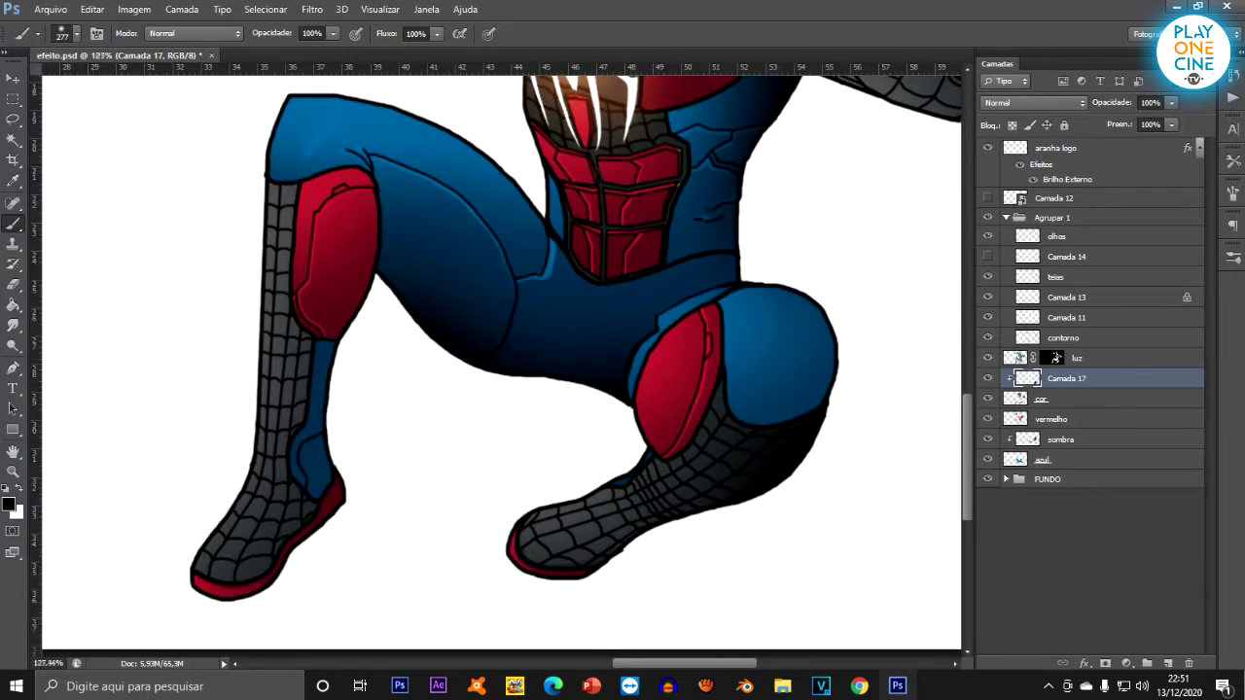
scroll(683, 569, down, 3)
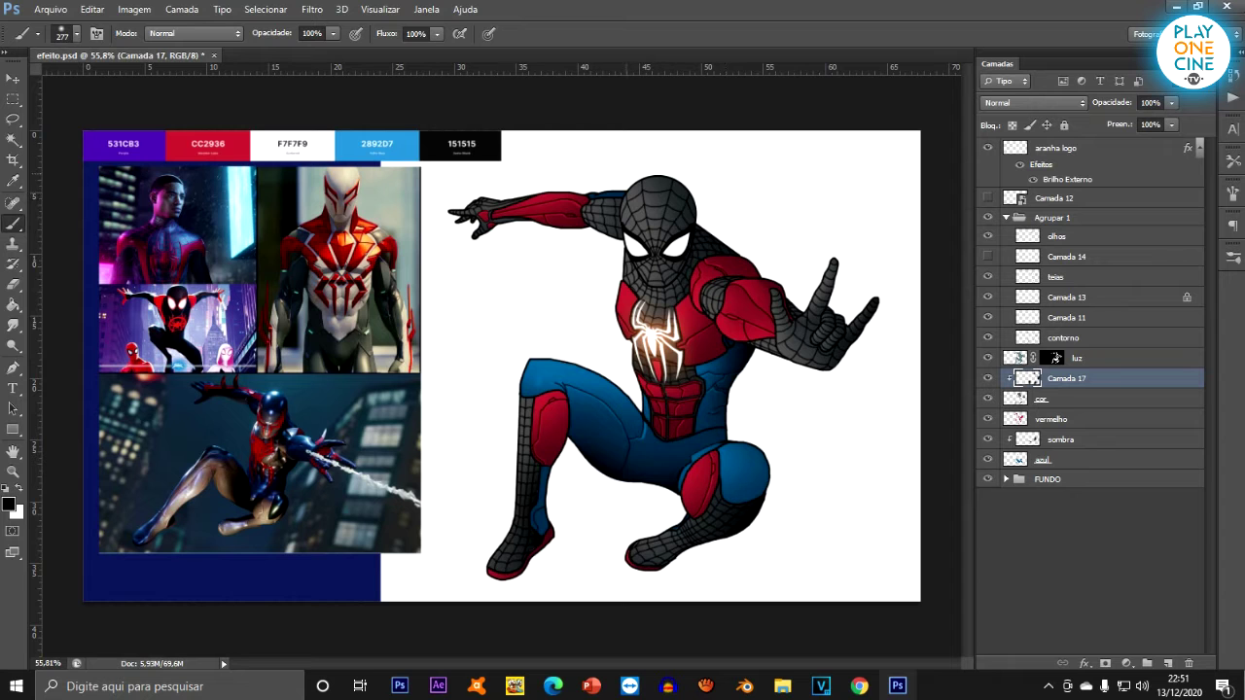
scroll(829, 327, up, 3)
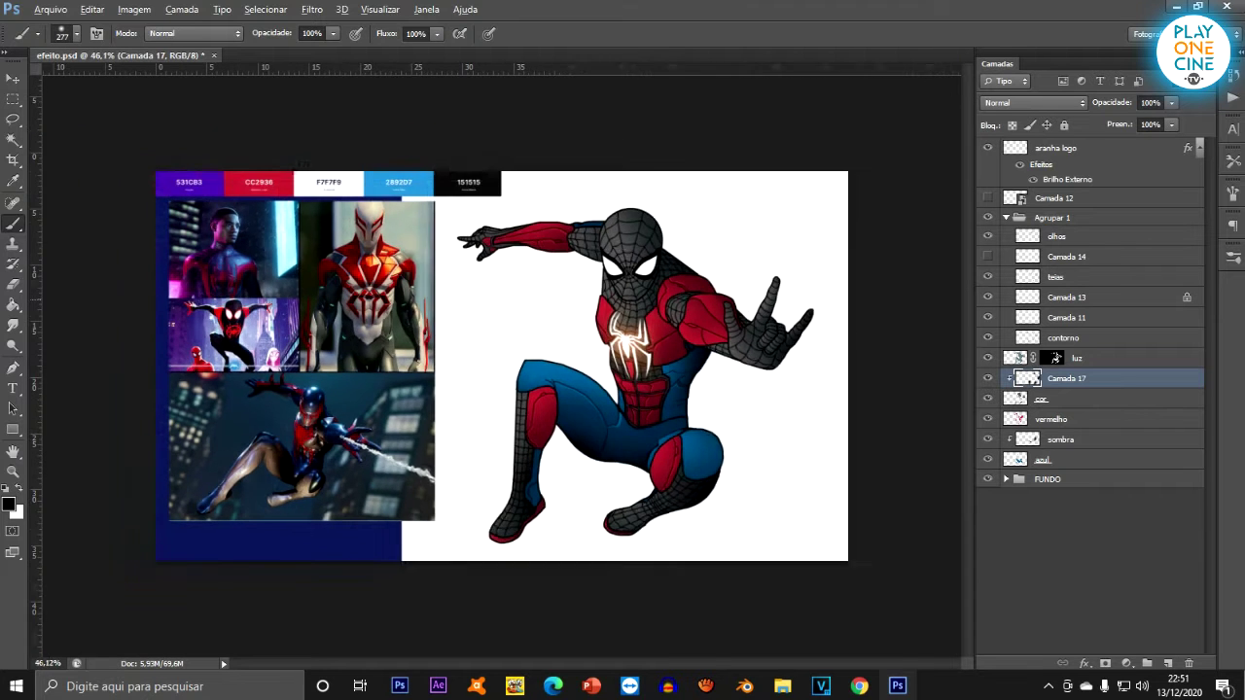
scroll(778, 311, down, 1)
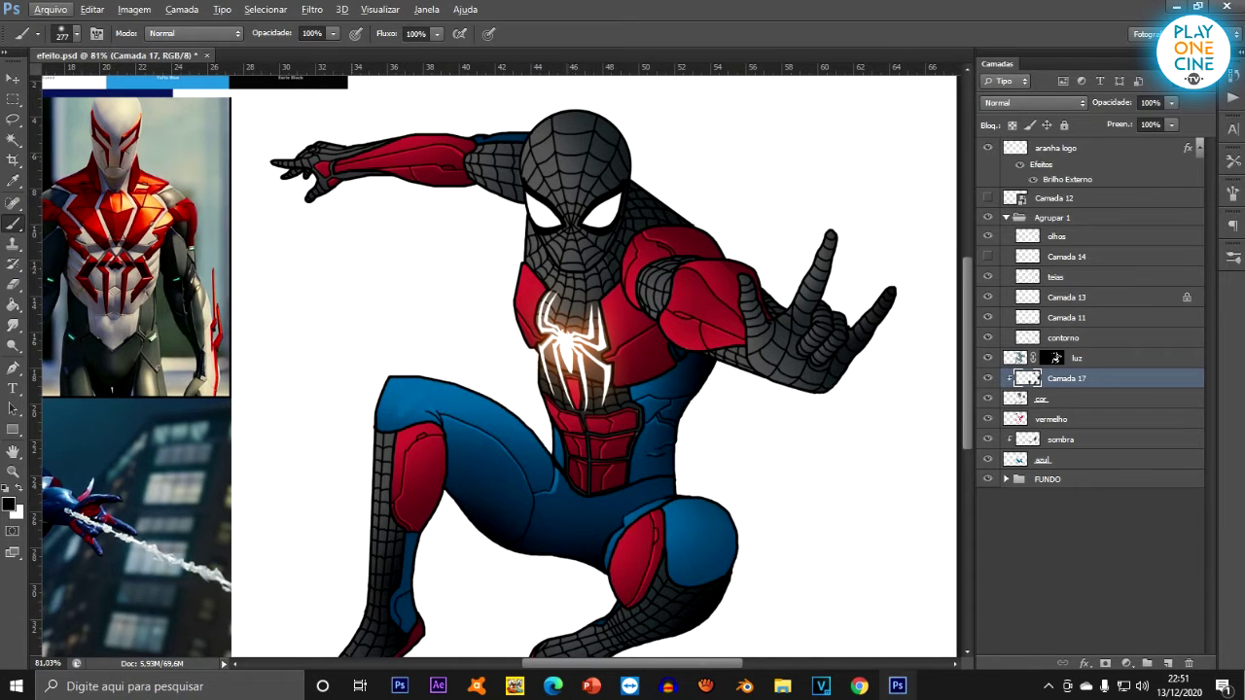
Select the white background layer Camada 0 with the Move tool and check the shading across the whole figure.
key(v)
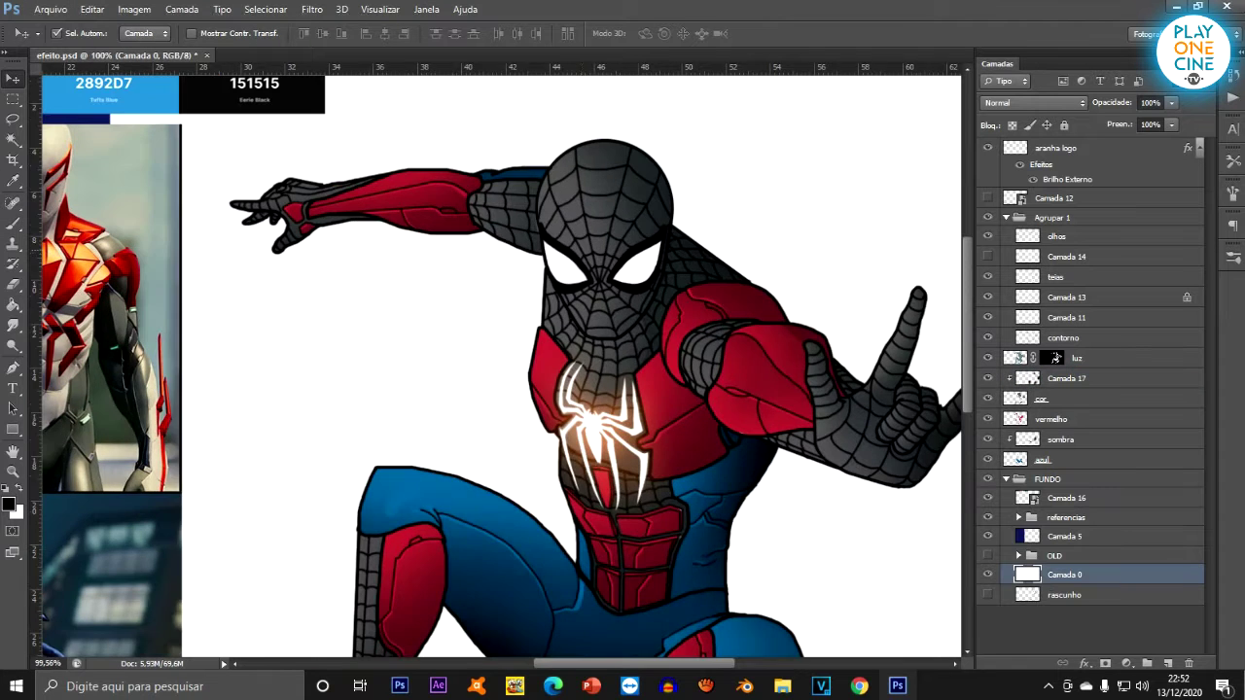
scroll(588, 253, up, 3)
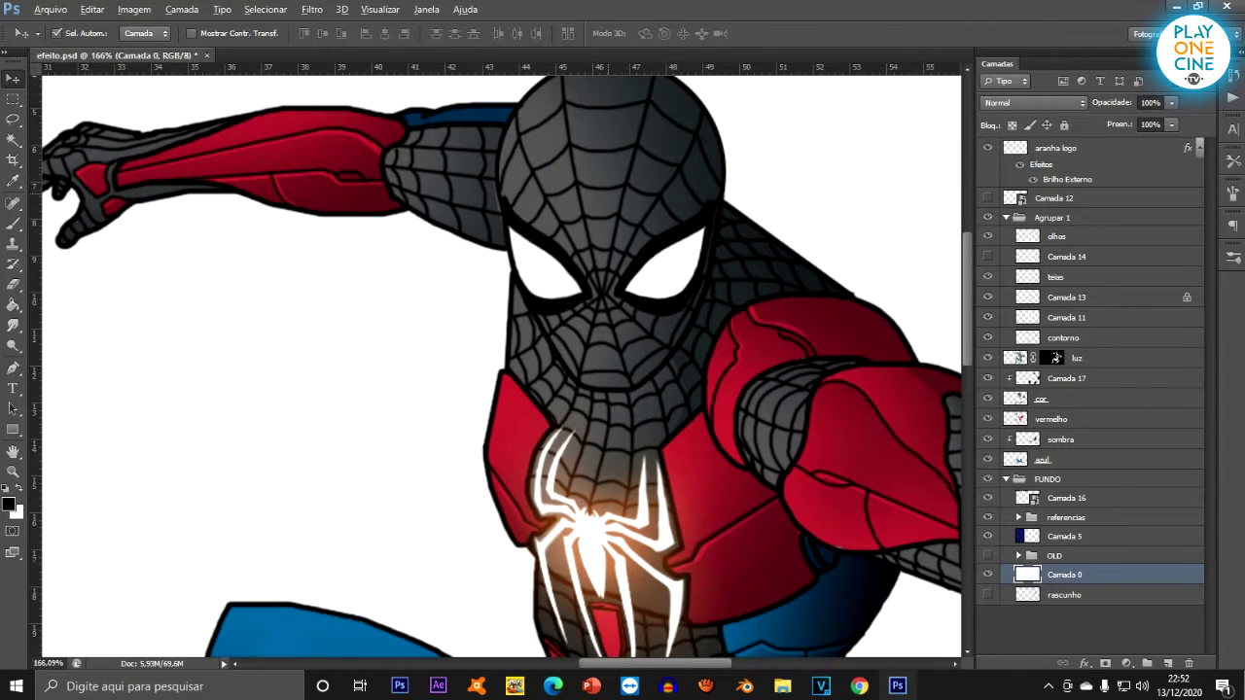
scroll(476, 253, down, 2)
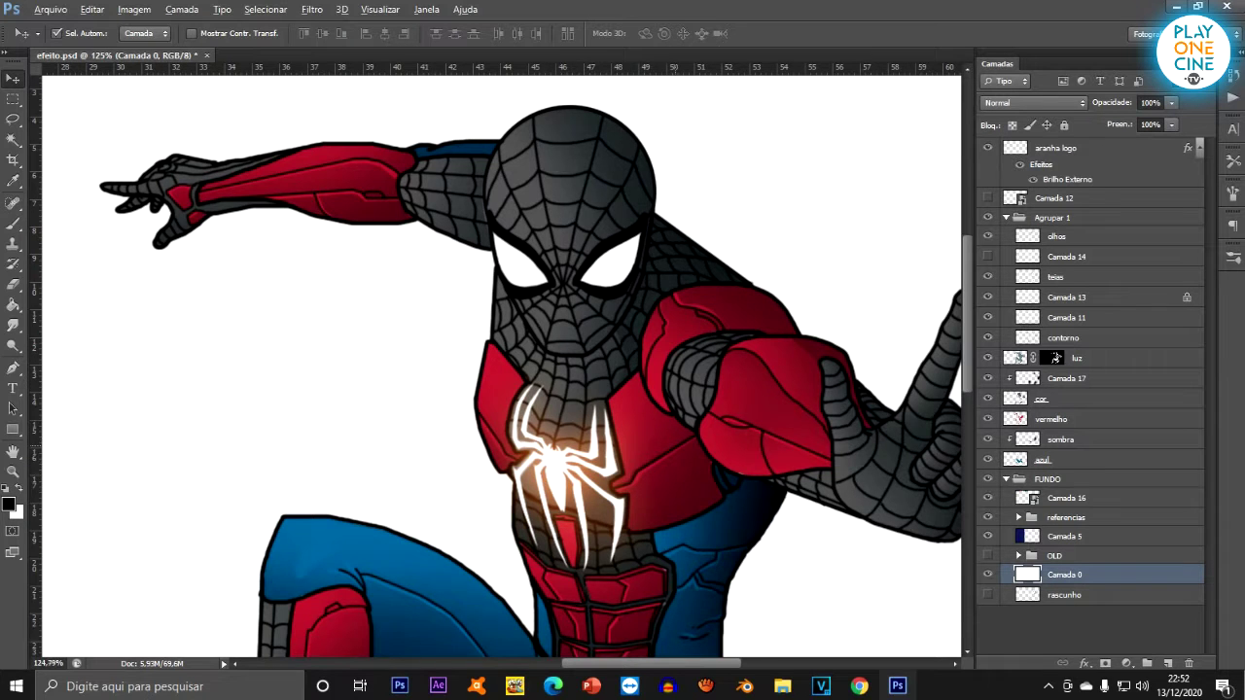
scroll(496, 366, down, 6)
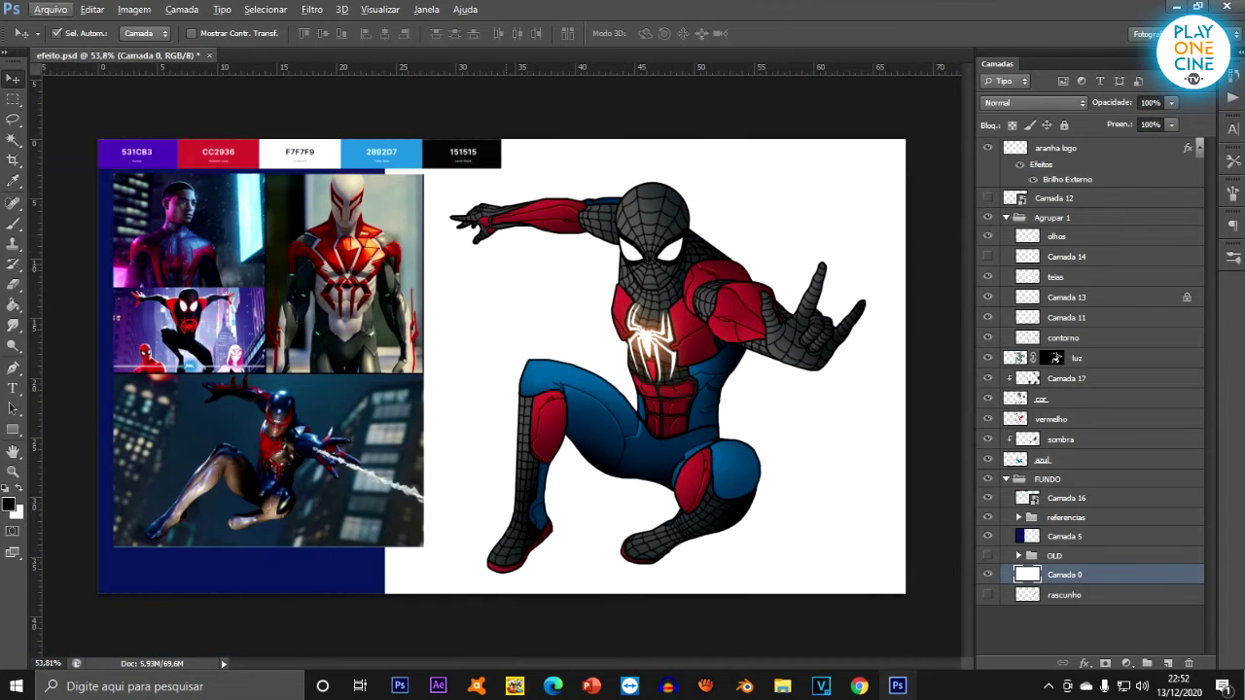
Select the olhos layer from the mask's eye and outline the white eye nearest the raised webbed hand with the Polygonal Lasso.
scroll(734, 251, up, 4)
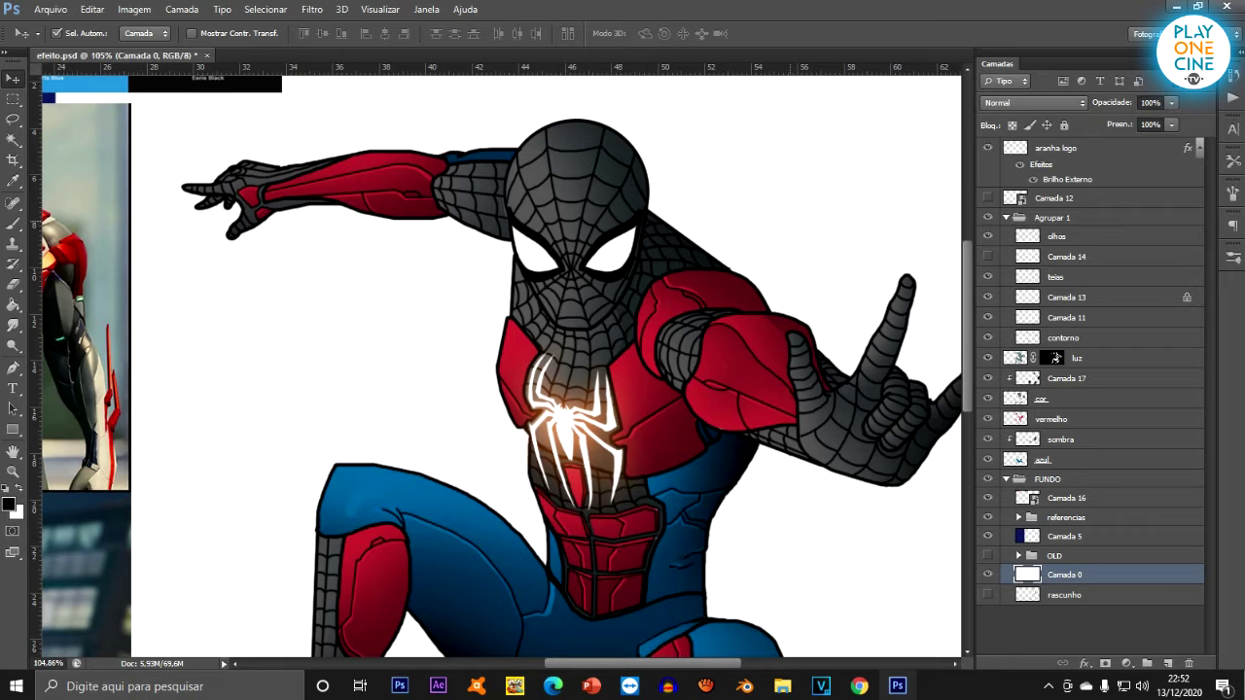
click(608, 247)
scroll(601, 195, up, 8)
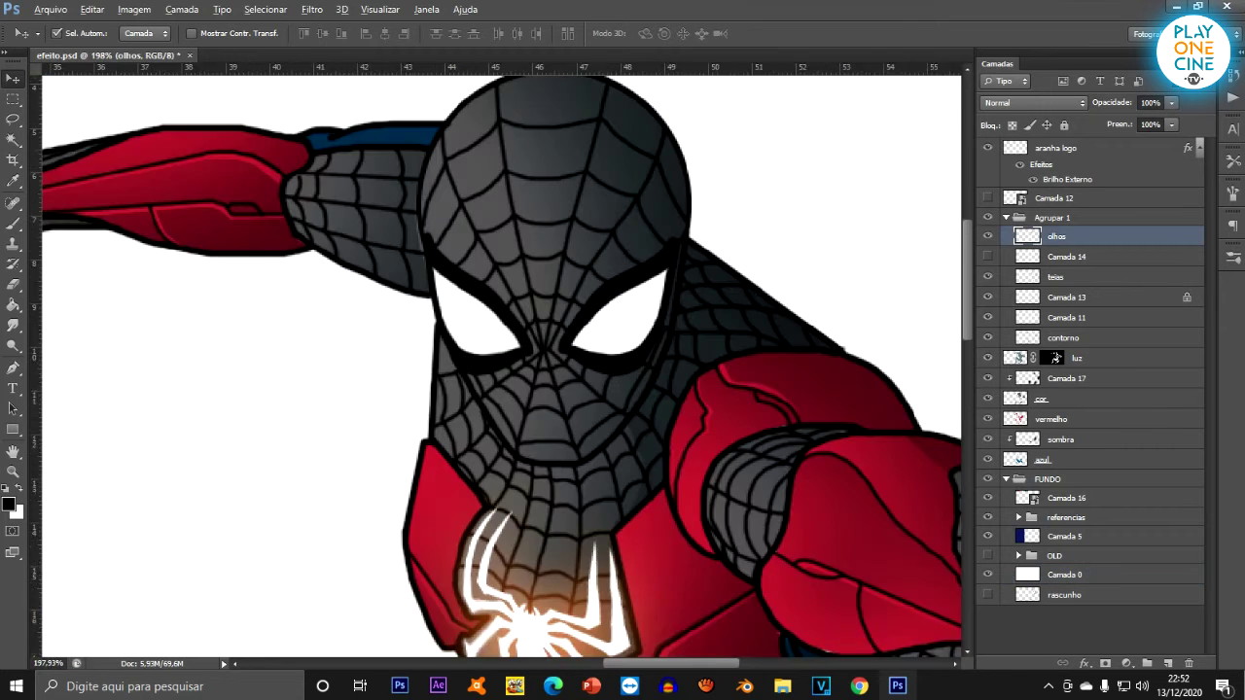
click(13, 118)
click(78, 114)
click(13, 118)
click(77, 135)
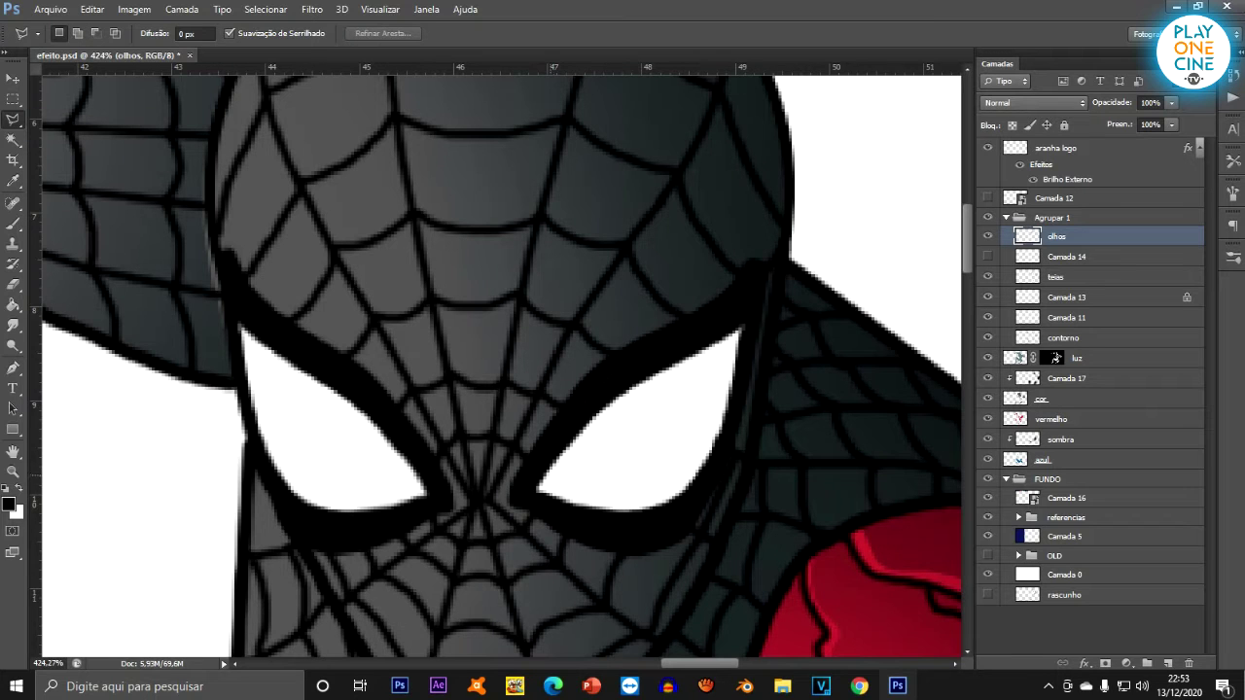
click(530, 491)
click(745, 319)
click(729, 423)
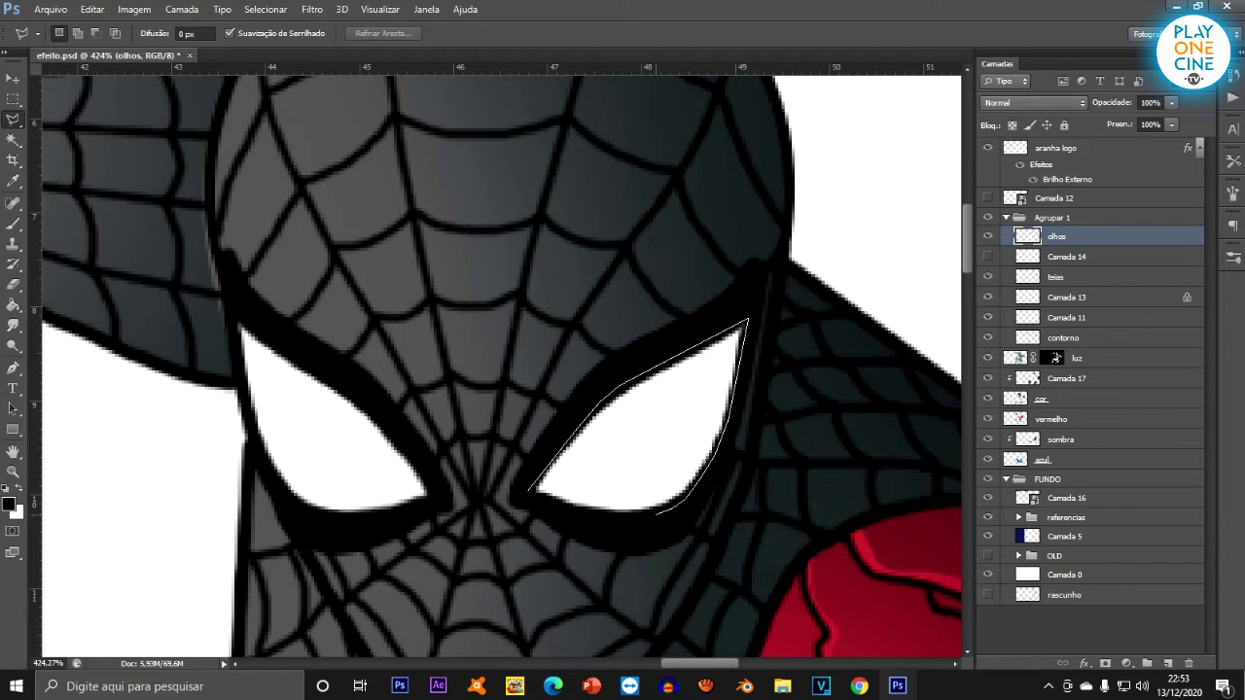
click(624, 517)
click(530, 493)
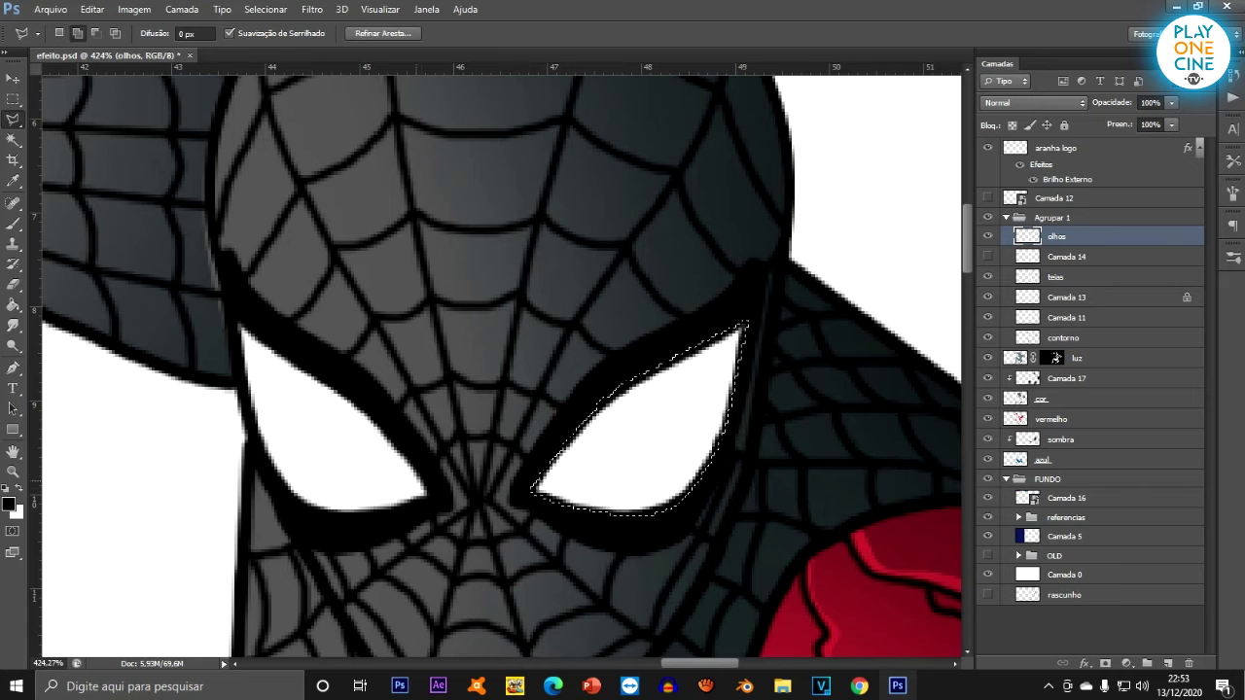
Add the mask's other white eye to the selection by tracing its edge with the Polygonal Lasso.
shift+click(430, 490)
click(396, 445)
click(358, 403)
click(237, 319)
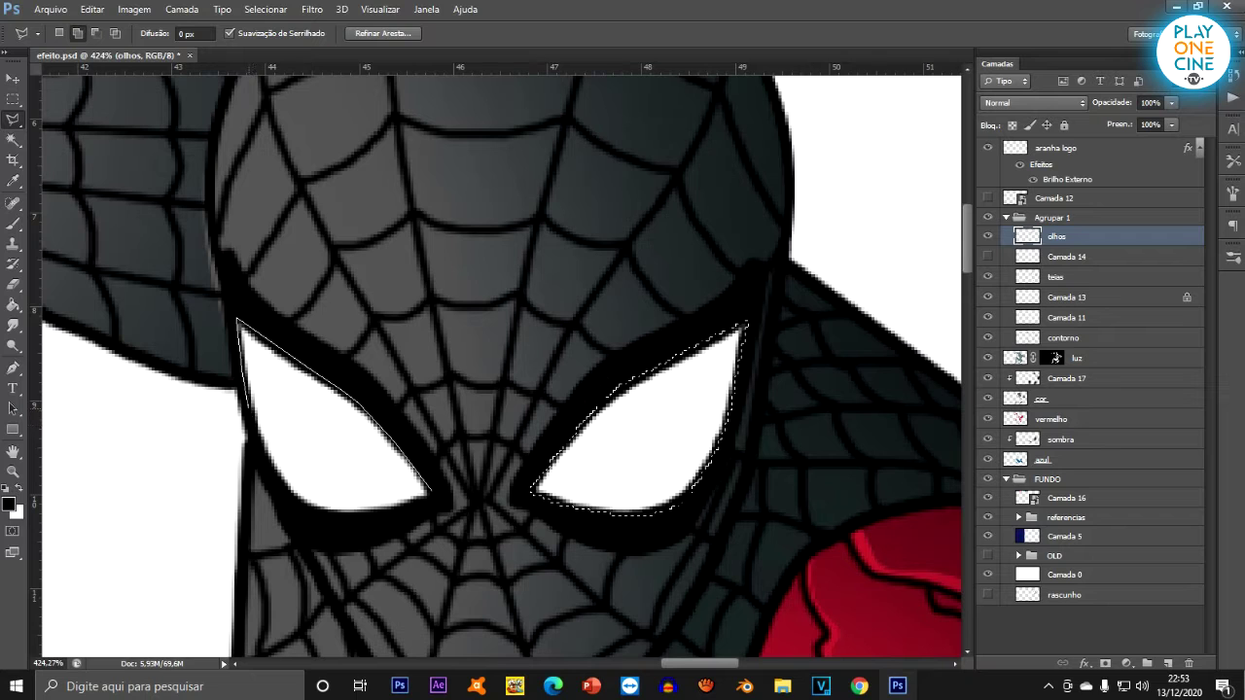
click(261, 446)
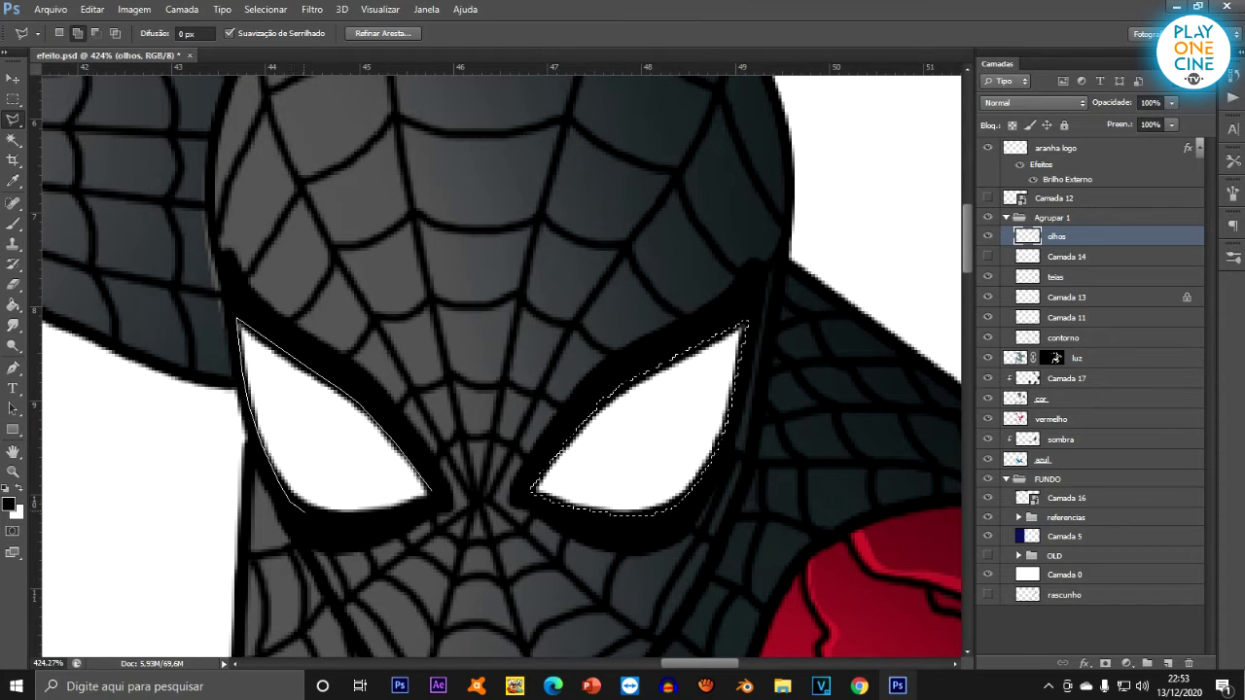
click(379, 518)
click(431, 494)
scroll(625, 339, down, 4)
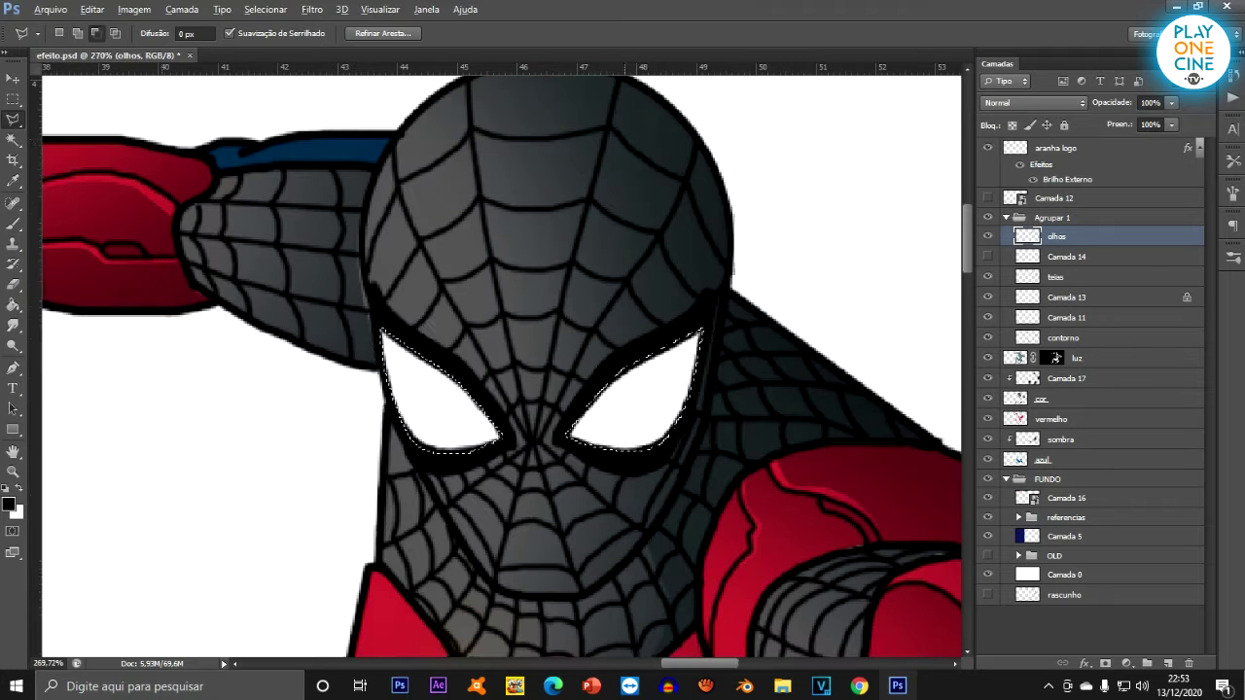
Create a new layer above olhos, fill both selected eye shapes with white, and deselect.
click(13, 224)
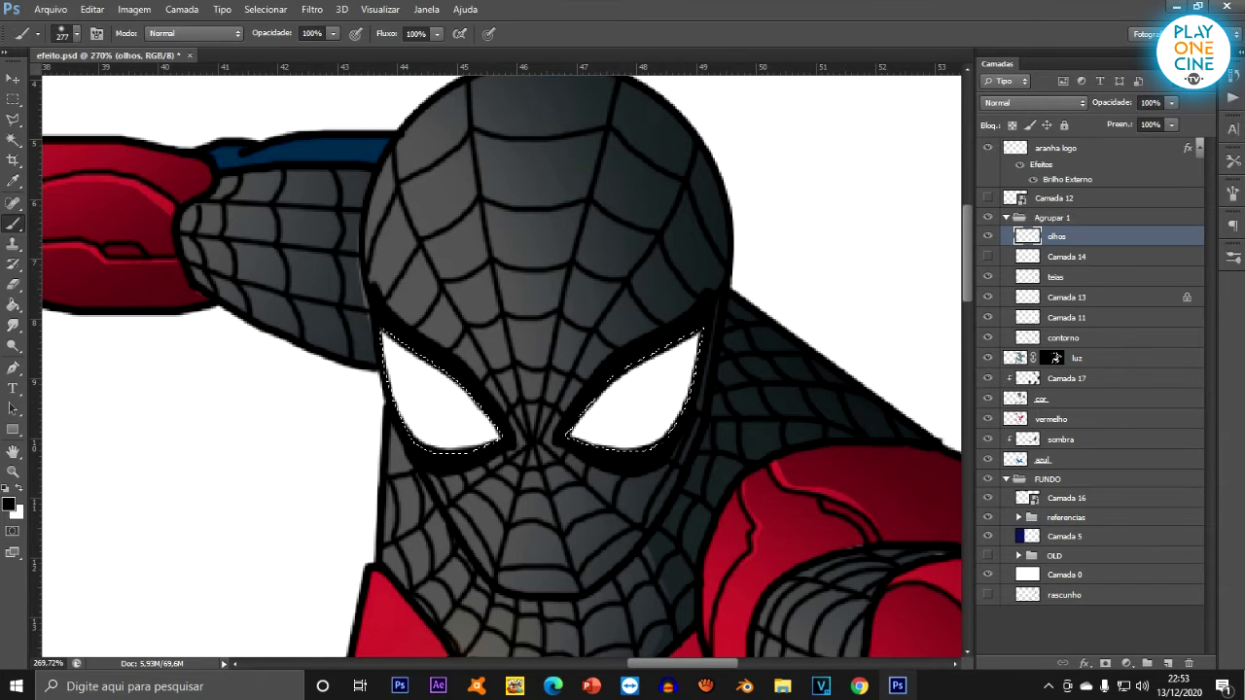
key(ctrl+shift+alt+n)
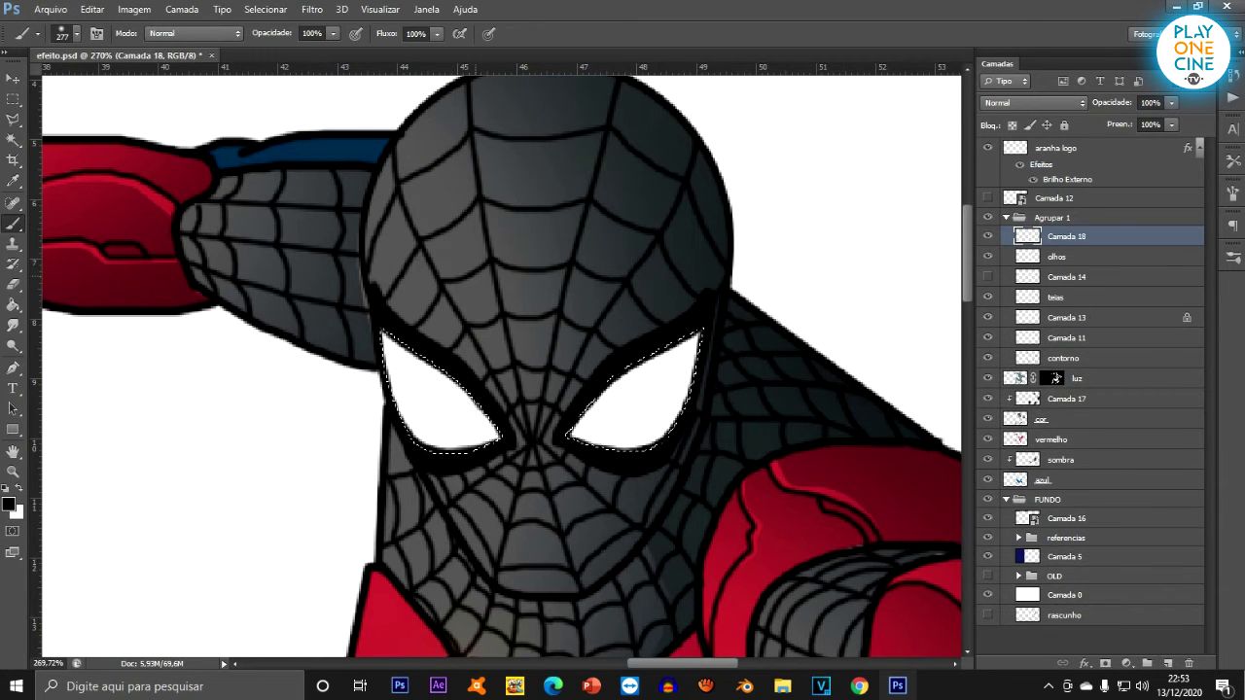
key(x)
key(alt+BackSpace)
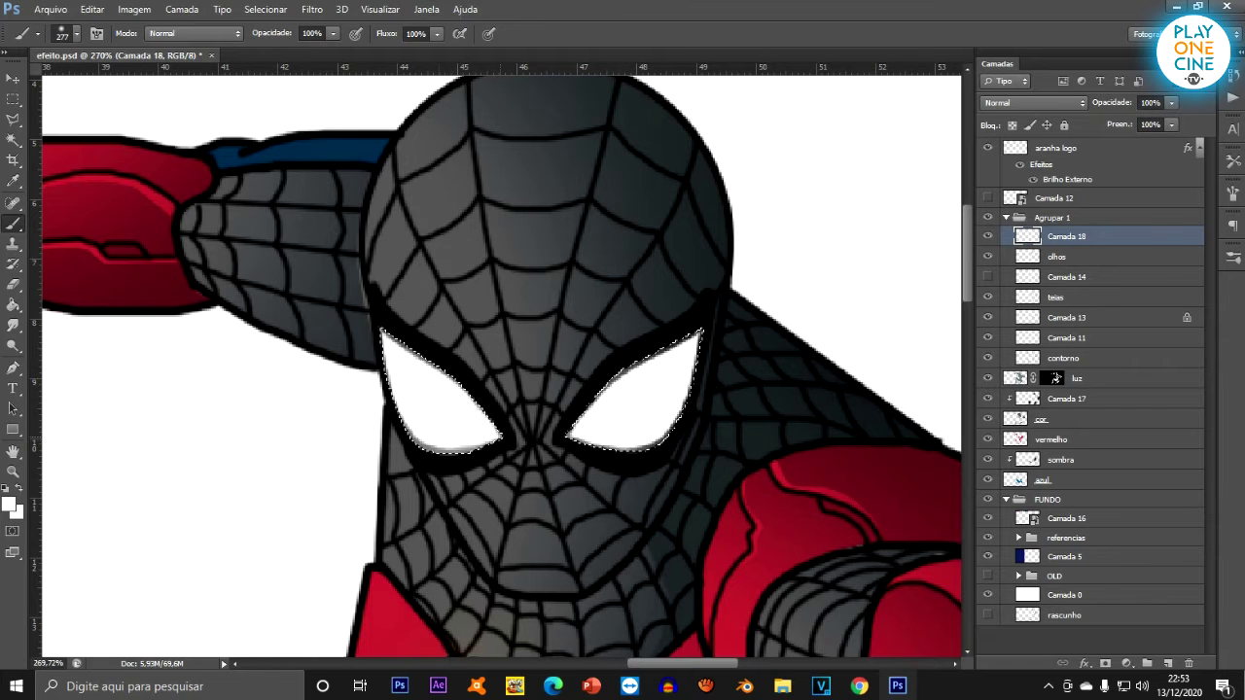
click(13, 99)
key(ctrl+d)
scroll(459, 220, down, 5)
scroll(515, 398, up, 5)
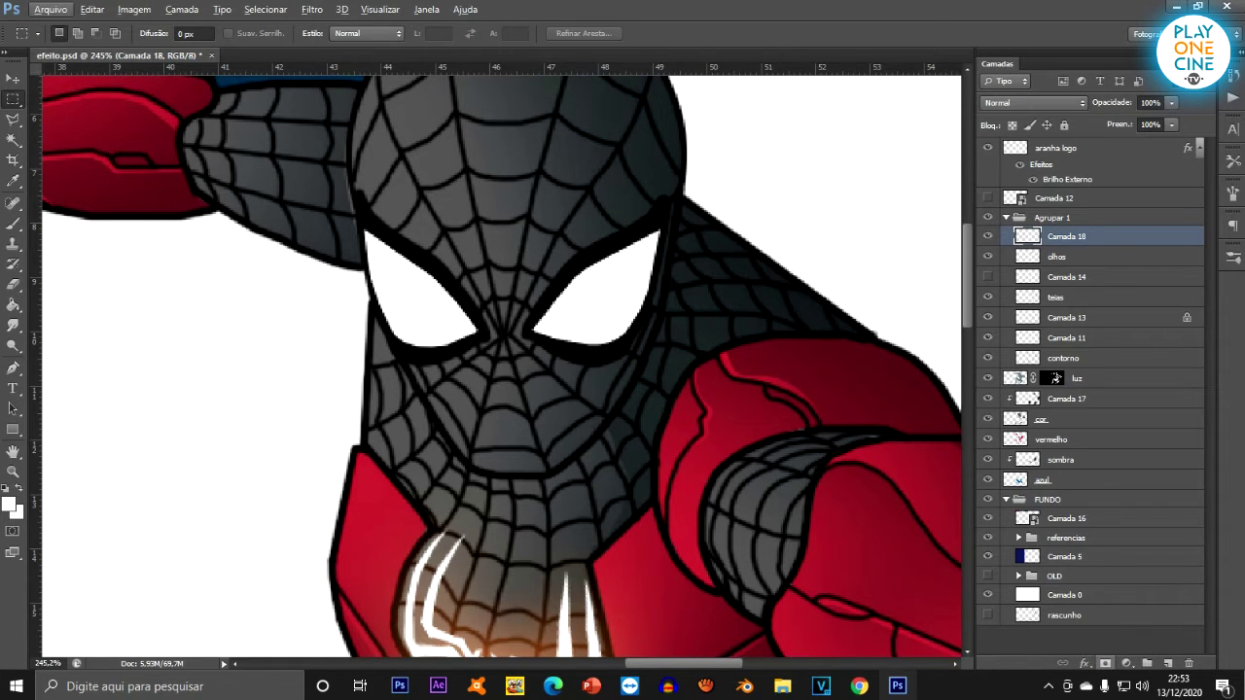
Add an outer glow (Brilho Externo) to the white eye layer with its blend mode set to Normal.
click(1084, 663)
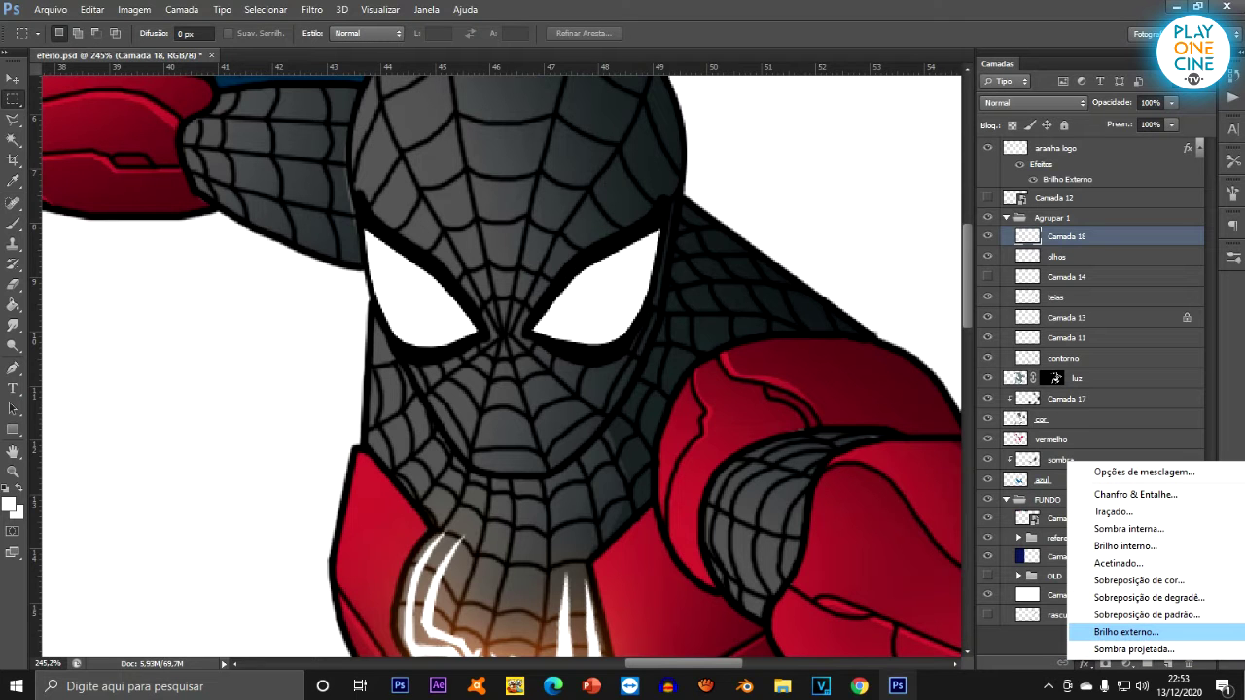
click(1126, 632)
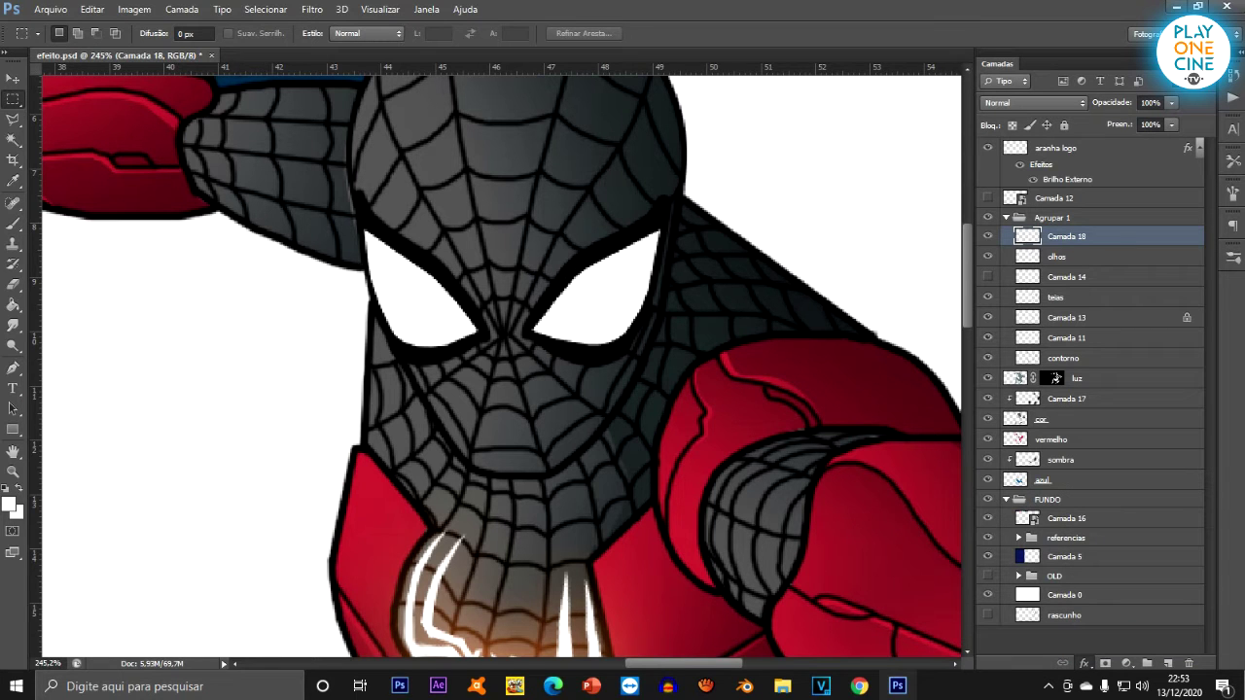
drag(827, 195, 720, 174)
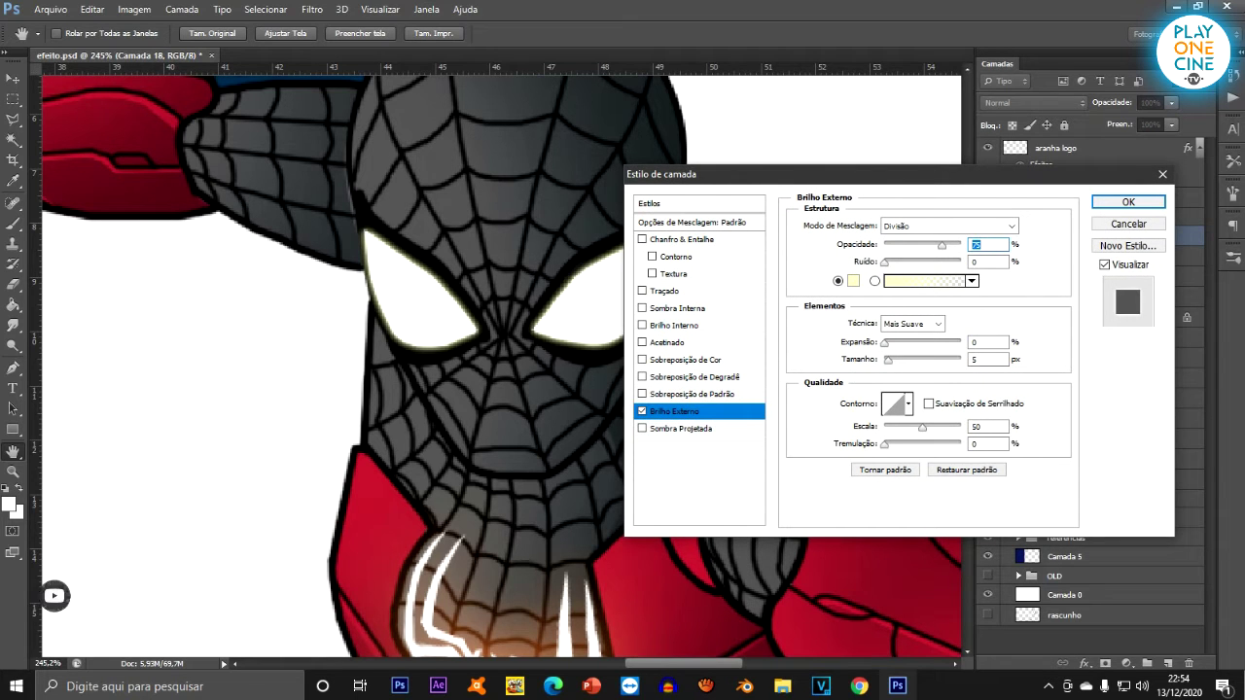
click(948, 225)
click(948, 242)
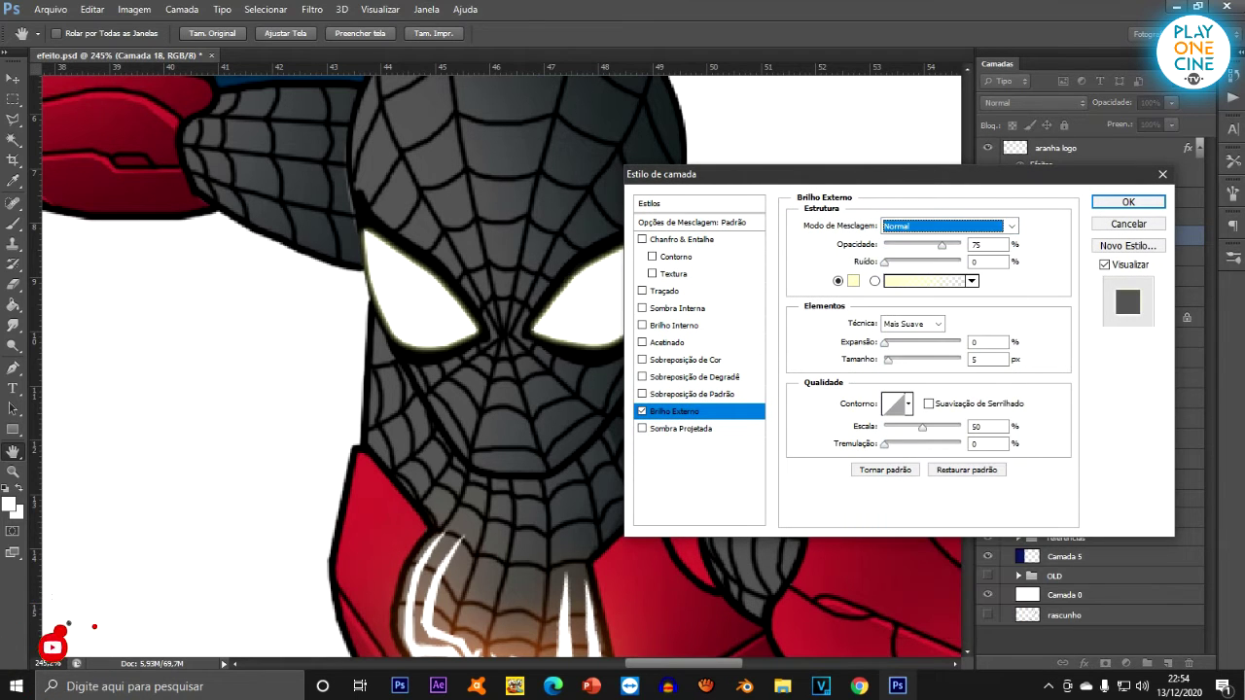
Set the eye glow's opacity to 67%, noise to 26% and size to 18 px.
mouse_move(941, 245)
mouse_down()
mouse_move(885, 245)
mouse_move(960, 246)
mouse_move(935, 245)
mouse_up()
key(Tab)
text(30)
mouse_move(888, 360)
mouse_down()
mouse_move(911, 360)
mouse_move(893, 360)
mouse_up()
drag(893, 174, 990, 157)
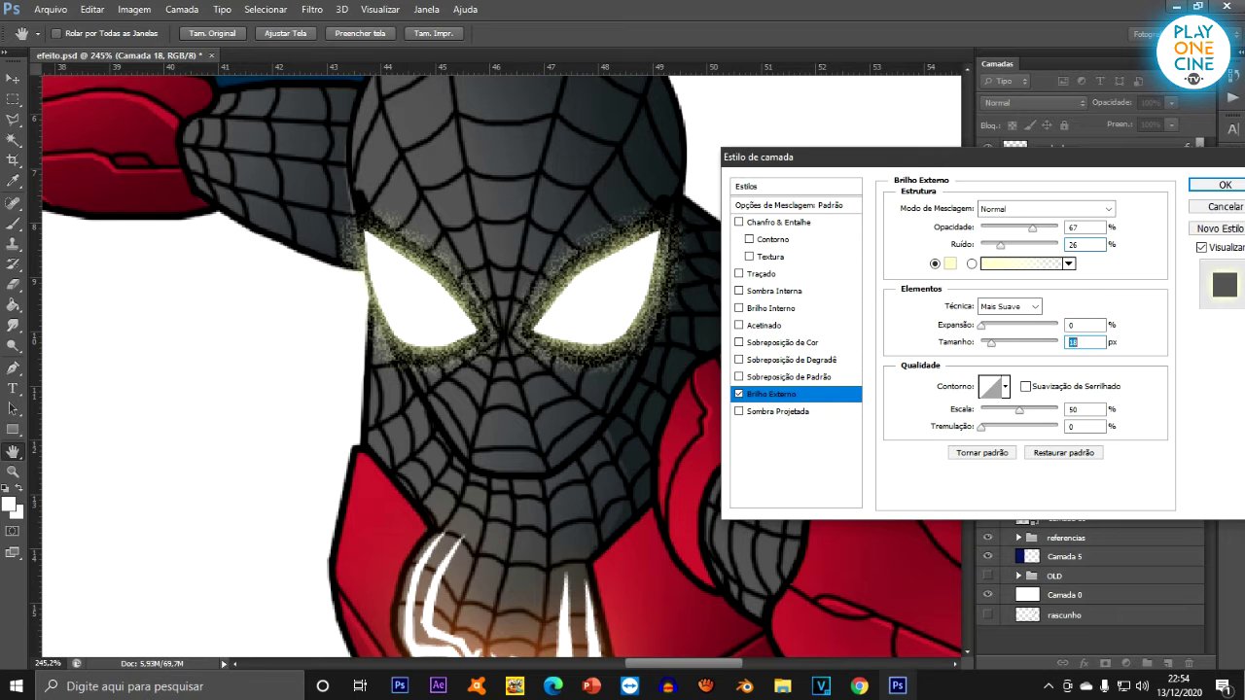
Try a 60% spread with an 8 px size on the eye glow.
mouse_move(981, 326)
mouse_down()
mouse_move(1040, 326)
mouse_move(983, 342)
mouse_up()
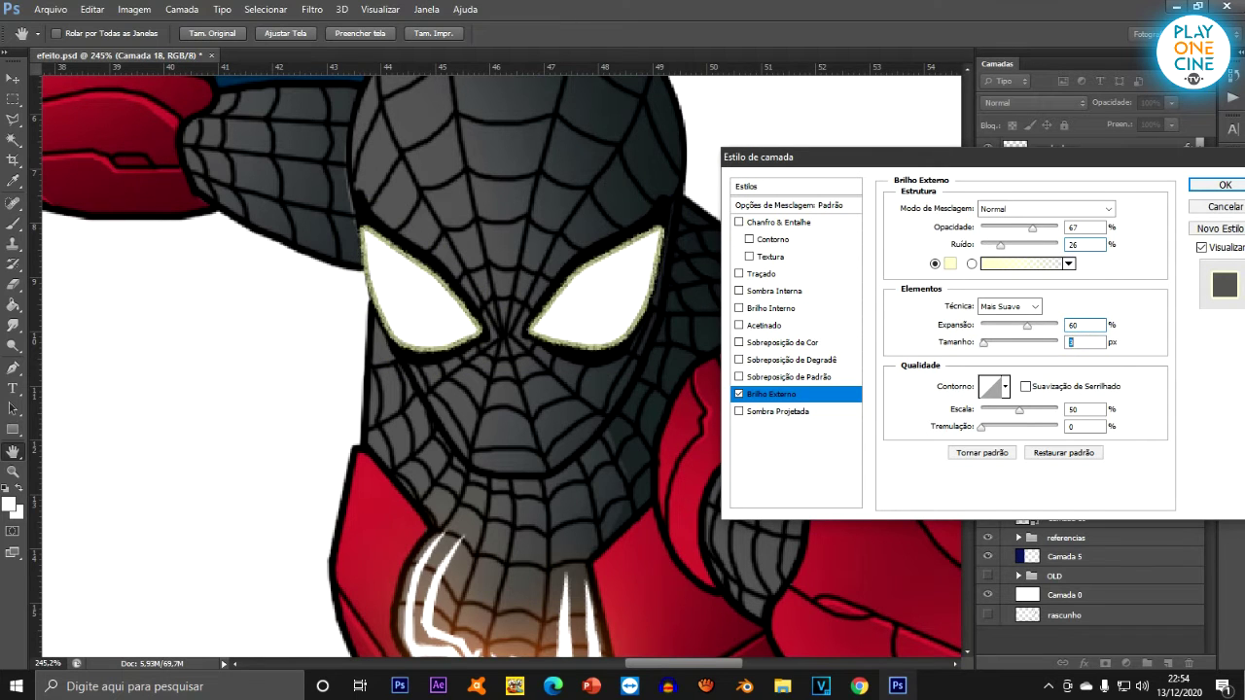
key(Up)
key(Up)
key(Up)
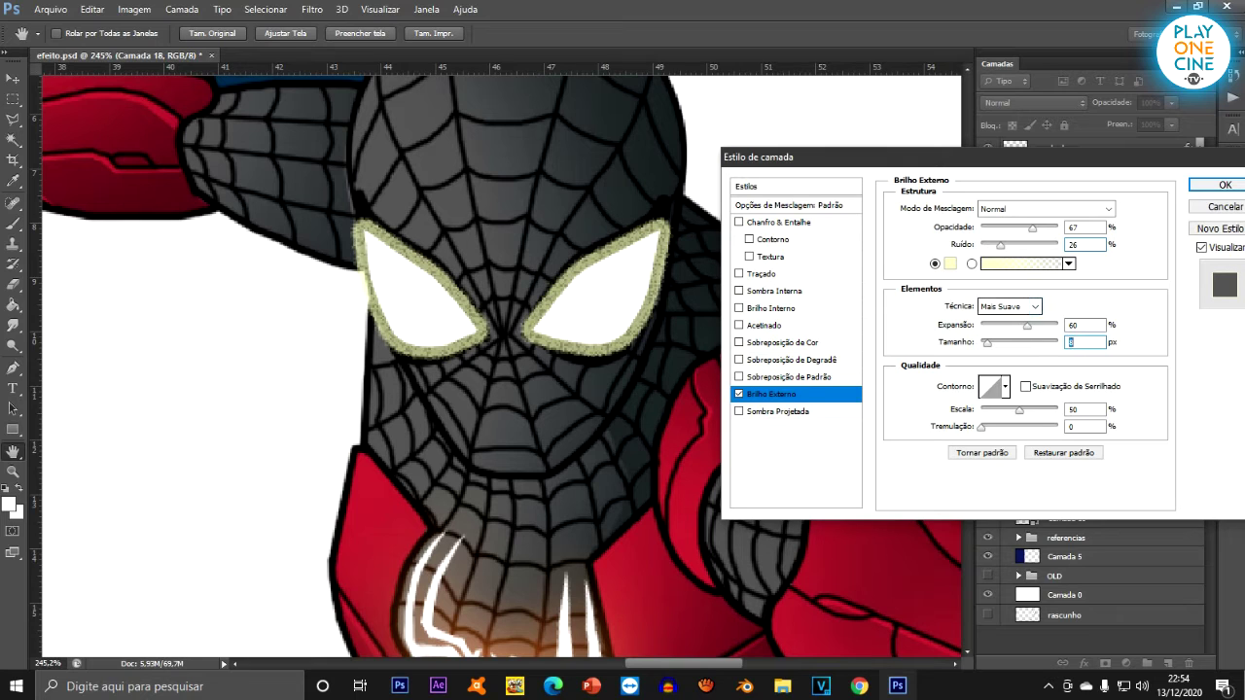
Reset the eye glow's spread and noise to 0% and set its size to 24 px.
drag(1027, 325, 980, 324)
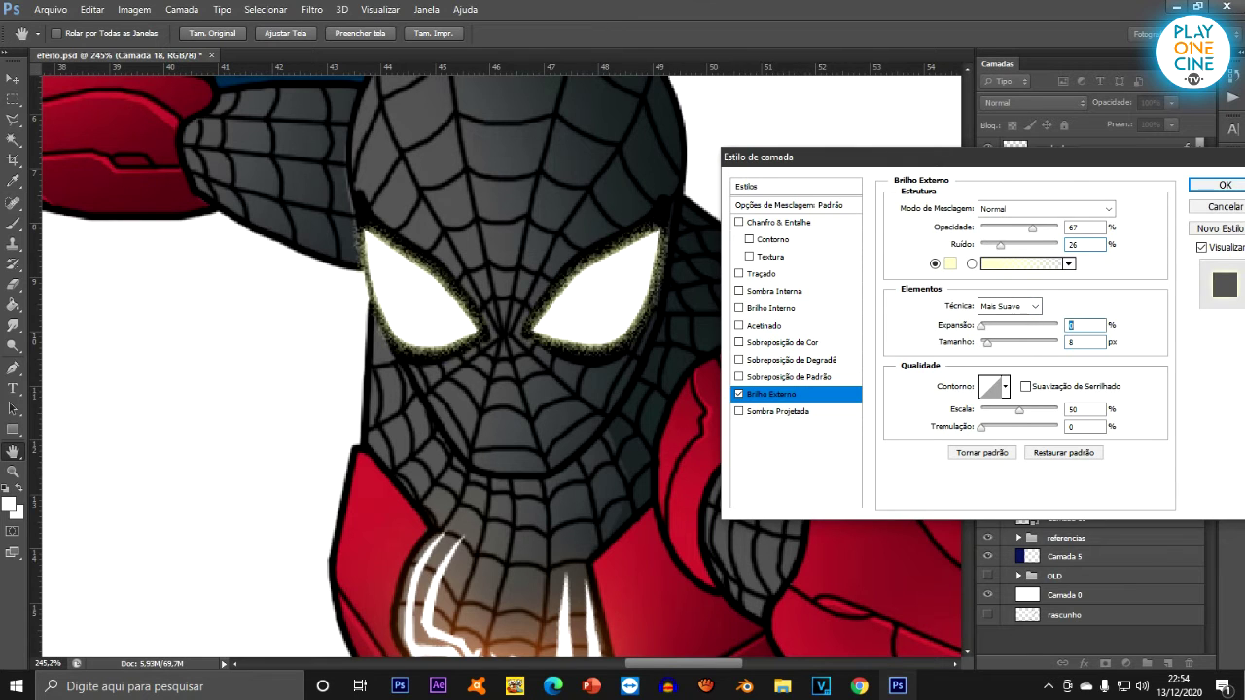
drag(999, 244, 980, 244)
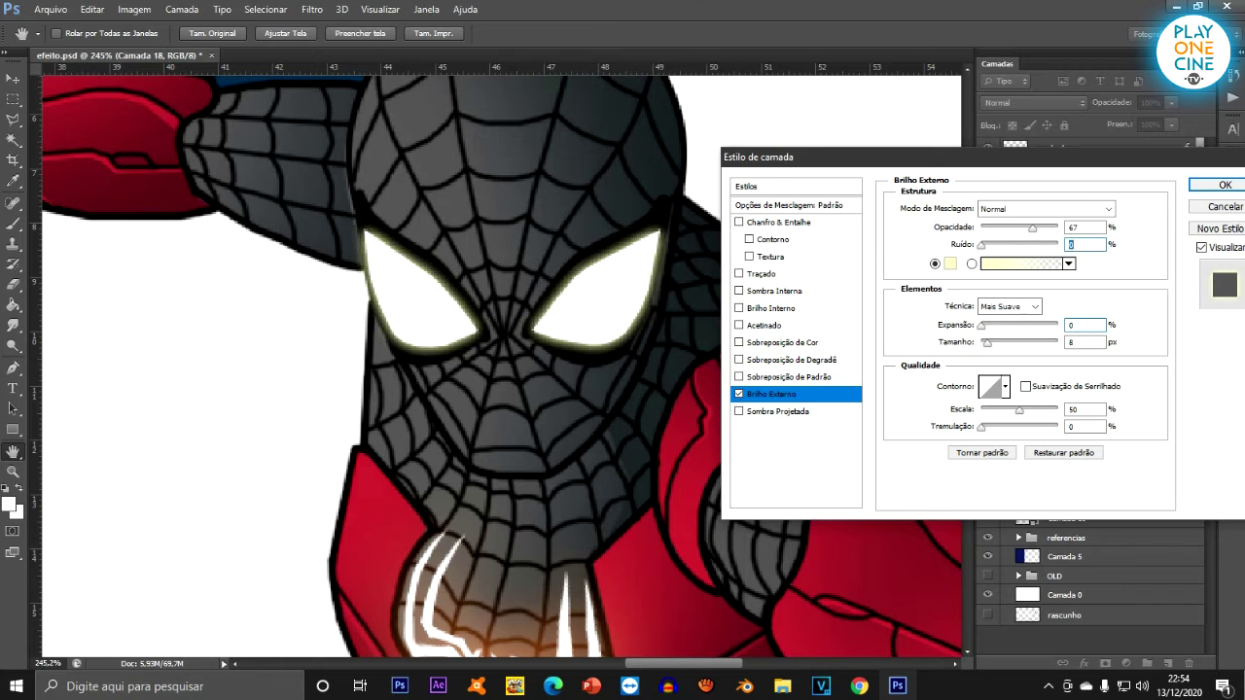
drag(987, 342, 993, 343)
Change the eye glow's colour to cyan 00fff6 and apply the layer style.
click(950, 262)
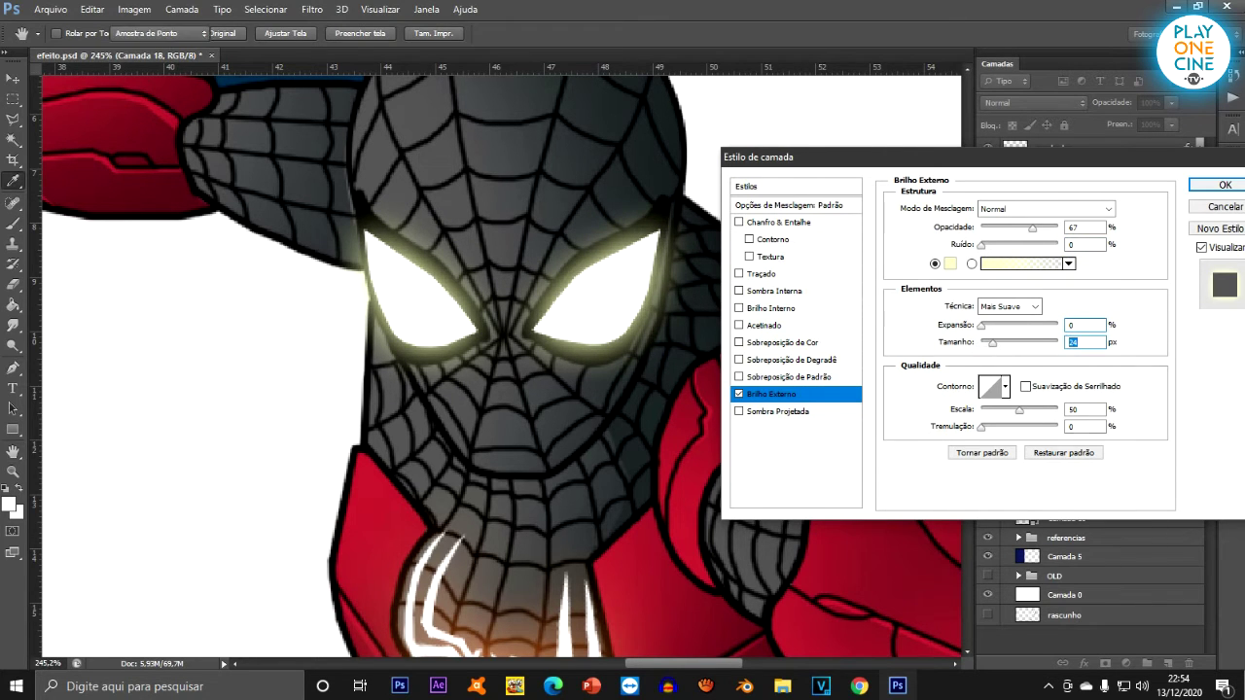
click(954, 438)
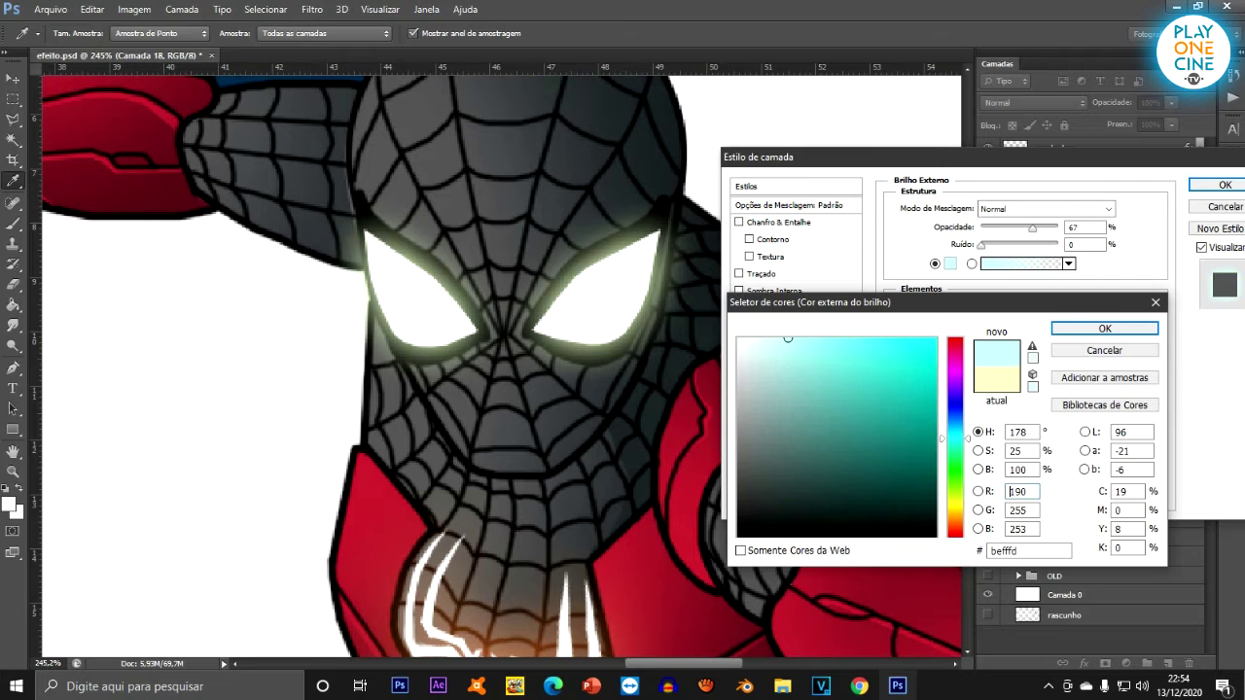
click(935, 338)
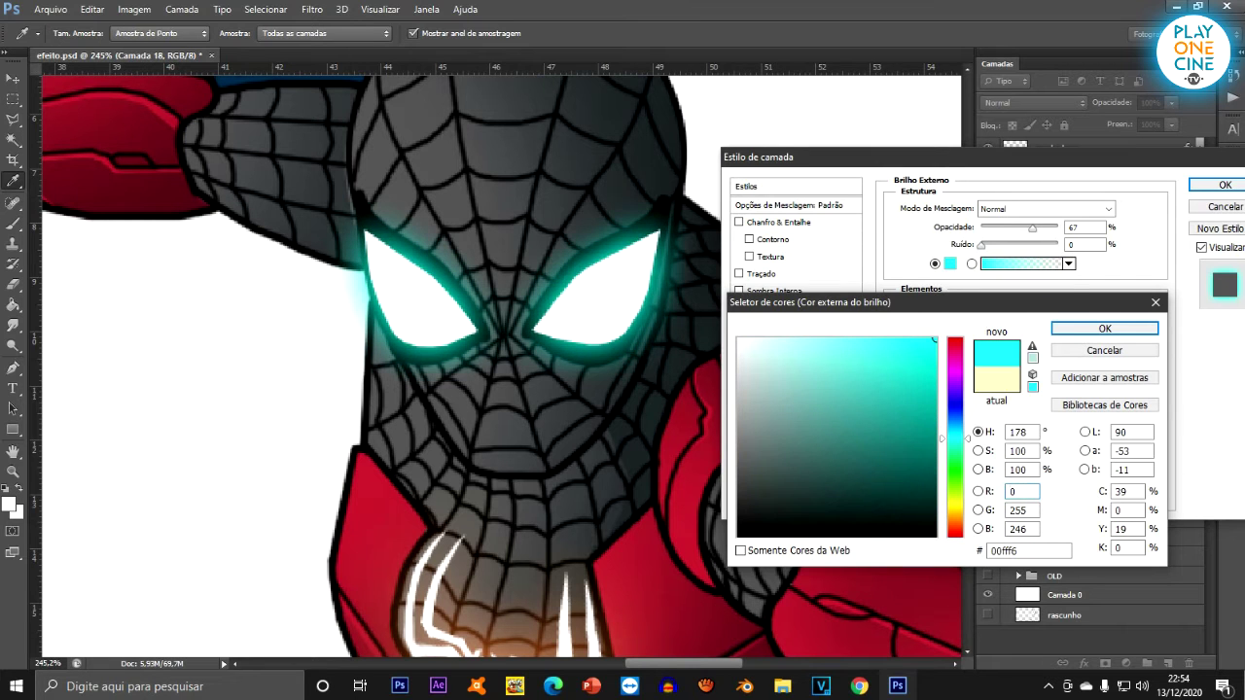
click(1104, 328)
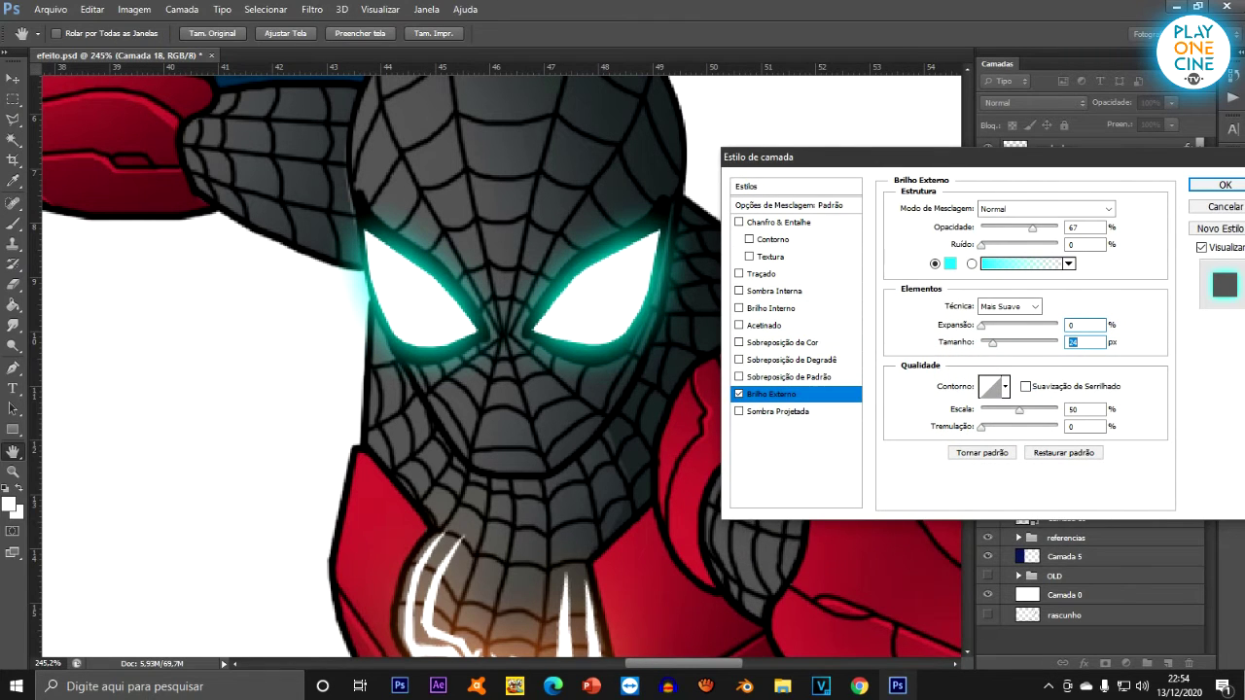
click(950, 262)
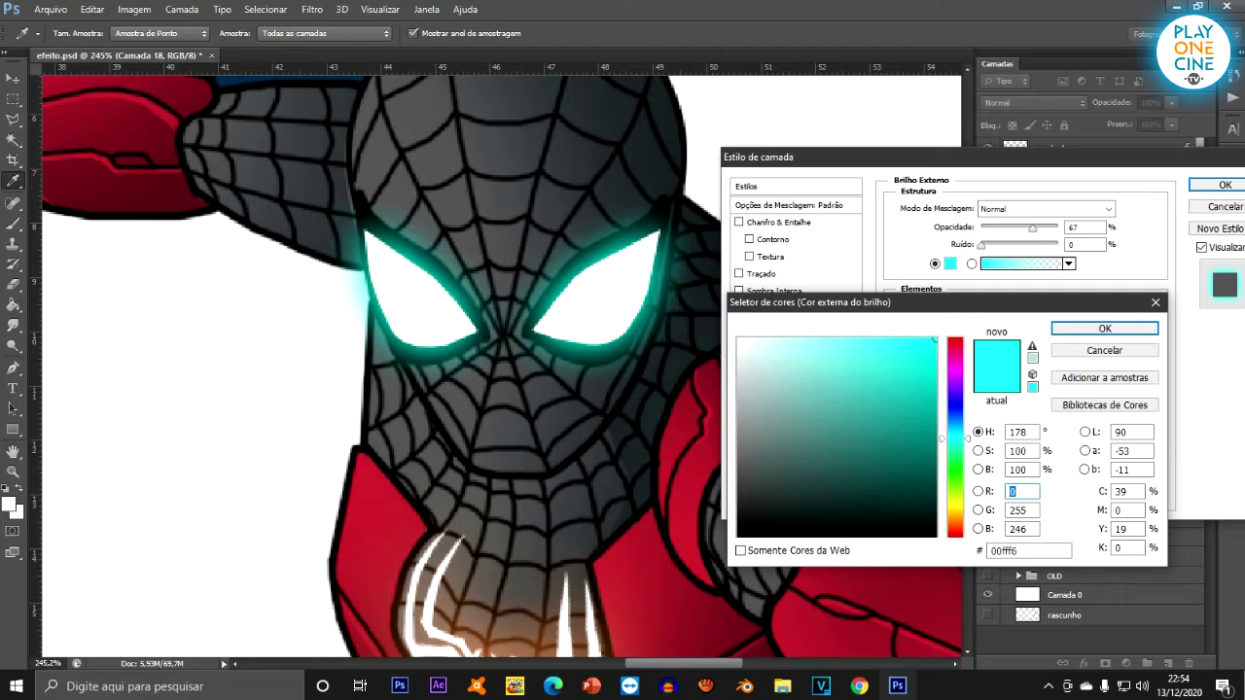
click(1103, 328)
click(1224, 185)
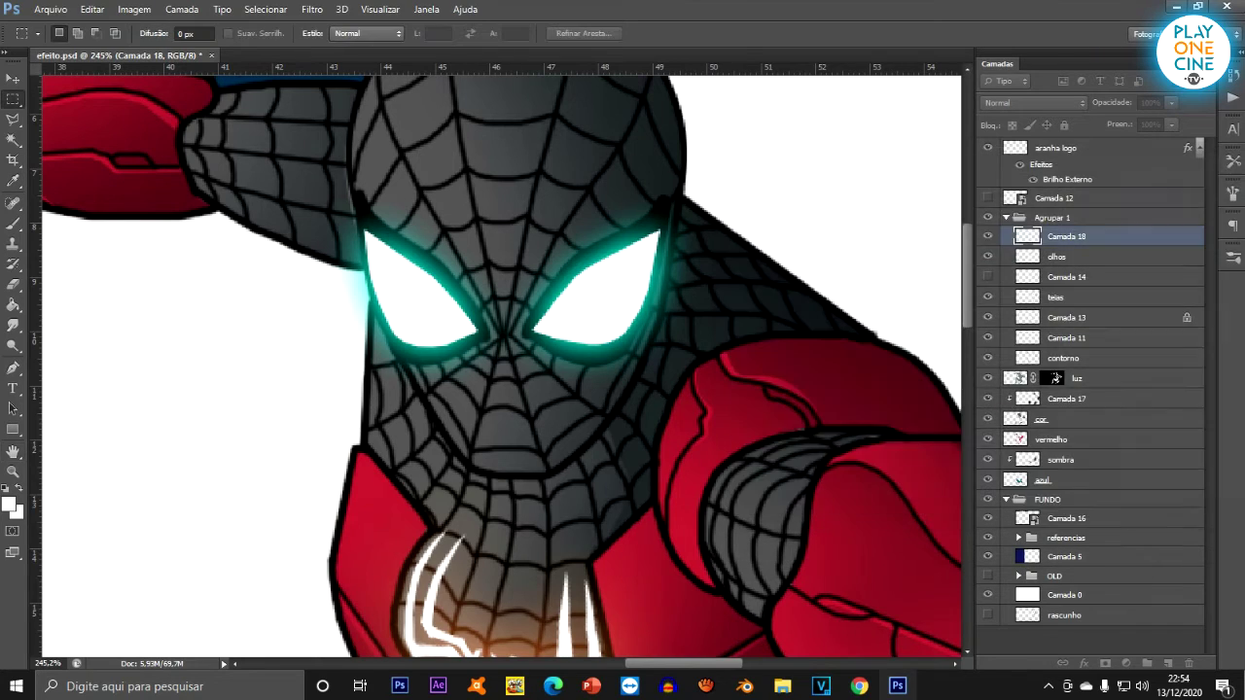
Examine the glowing eyes on the whole figure and compare the lighting with the reference images.
scroll(611, 187, down, 6)
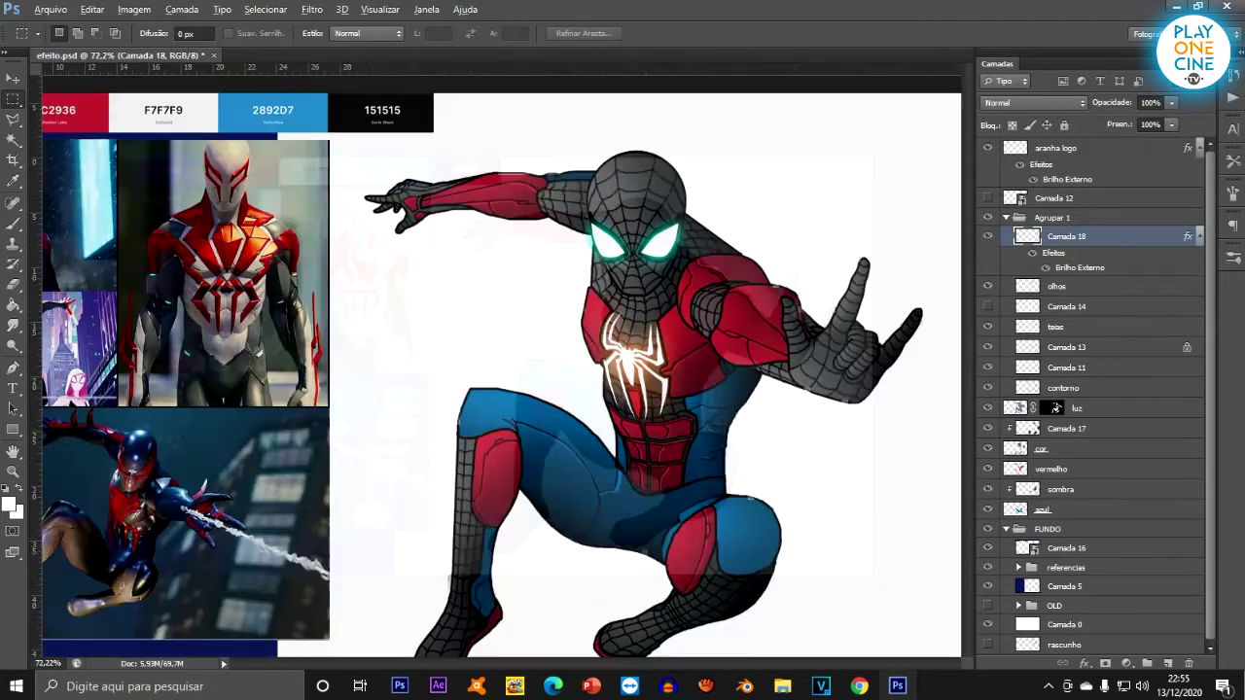
scroll(795, 203, up, 4)
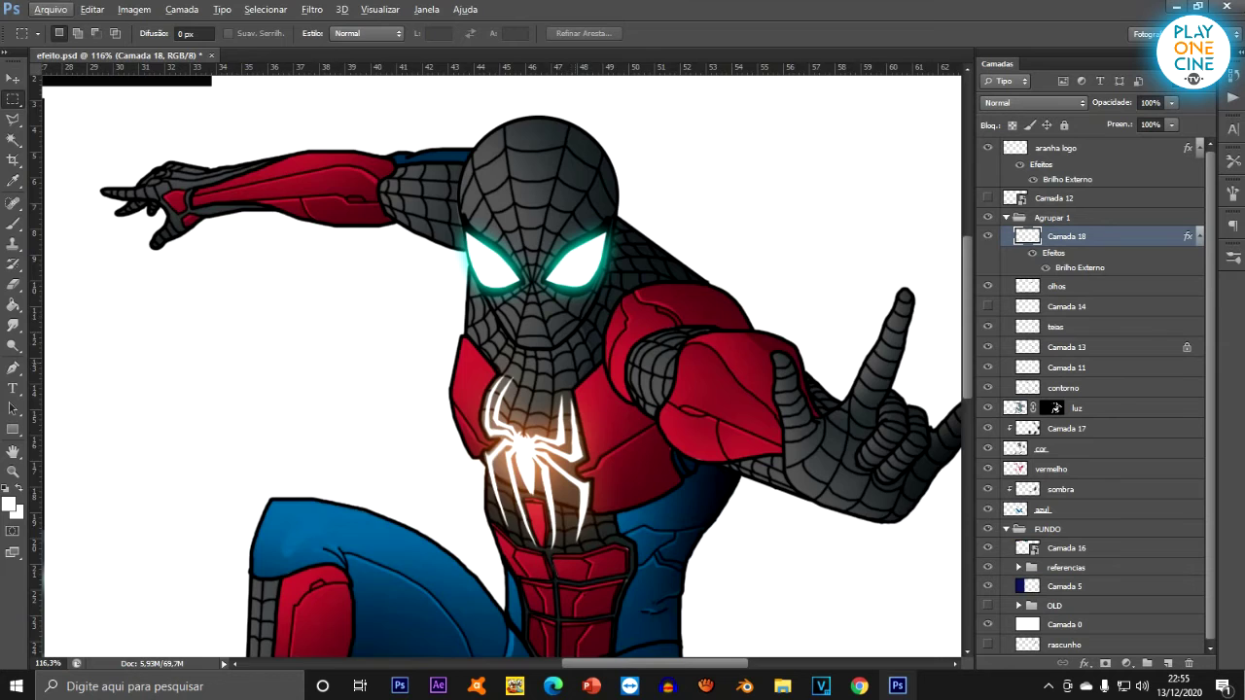
scroll(555, 311, up, 2)
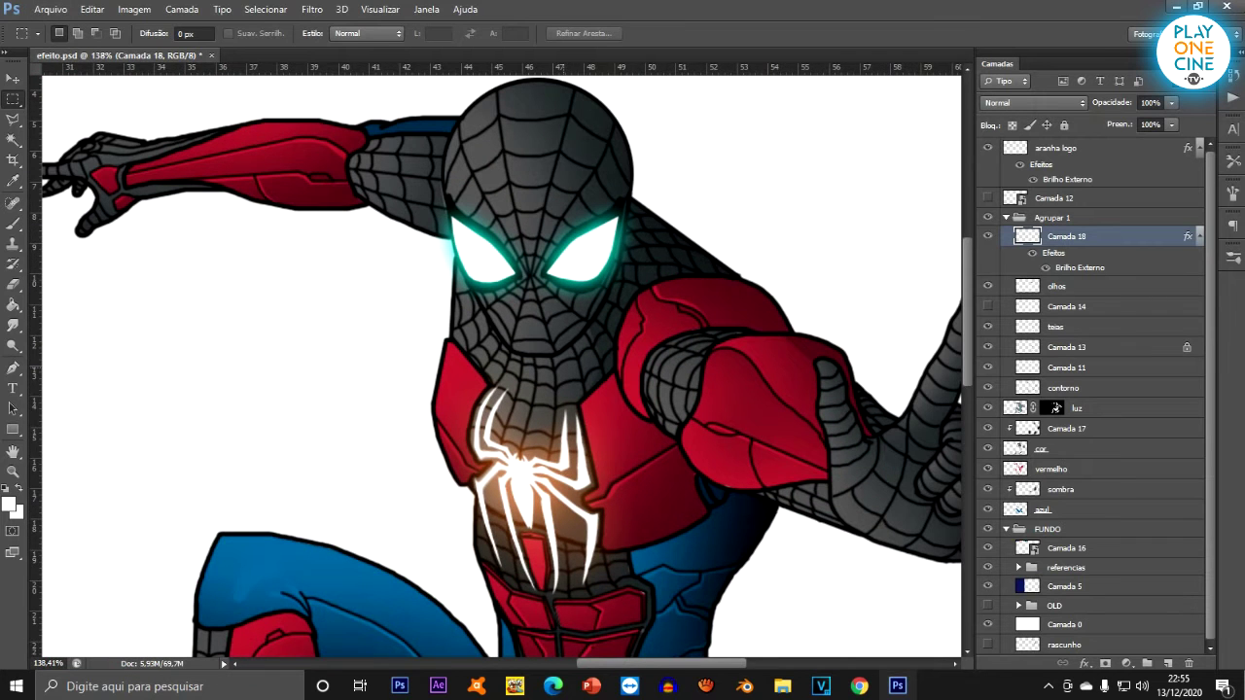
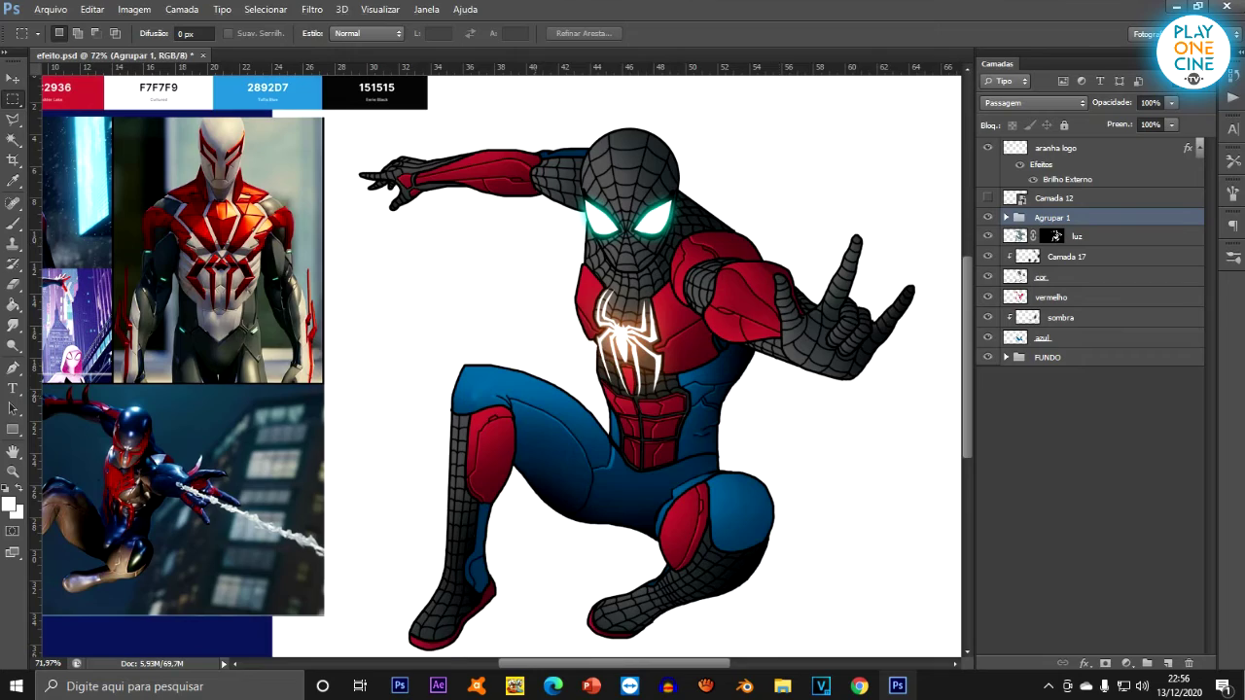
scroll(525, 393, up, 10)
scroll(836, 374, down, 11)
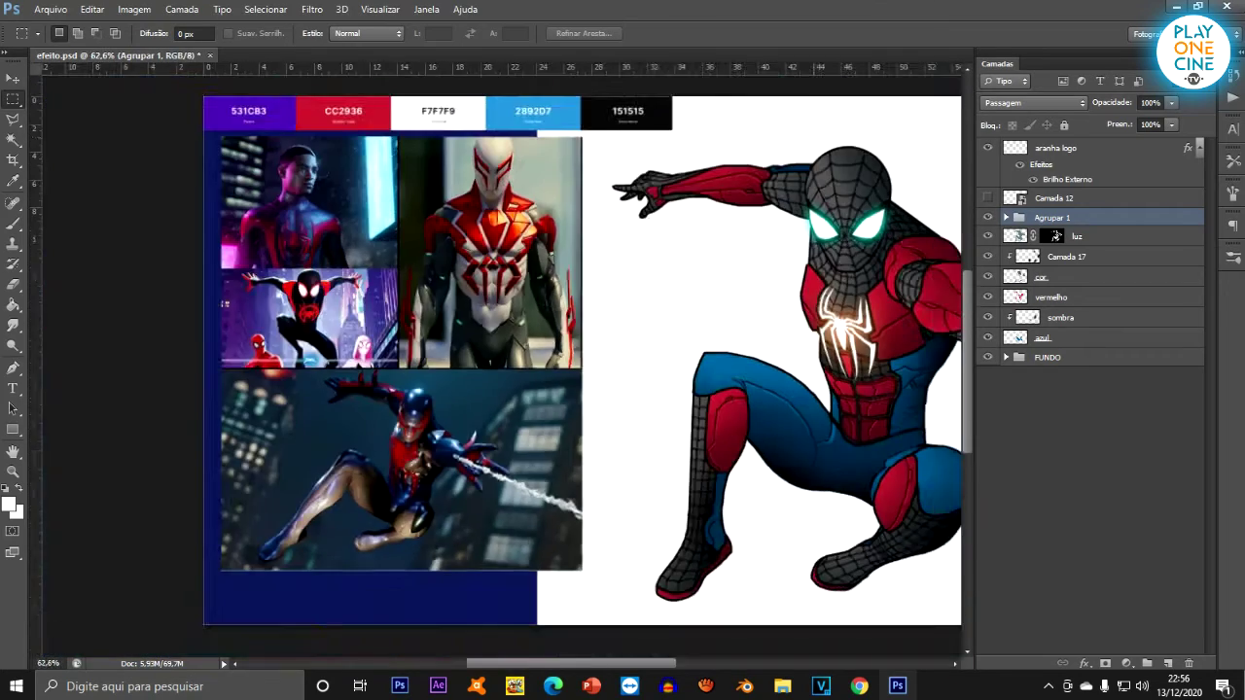
scroll(305, 169, up, 8)
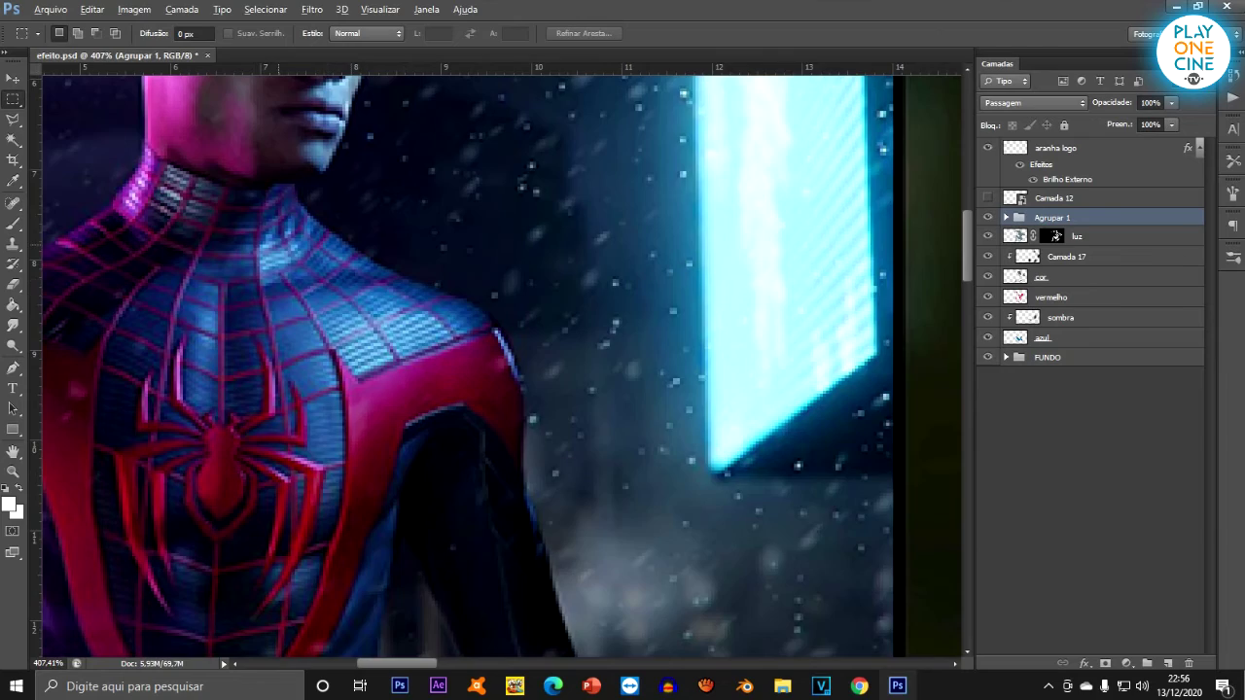
scroll(280, 244, down, 8)
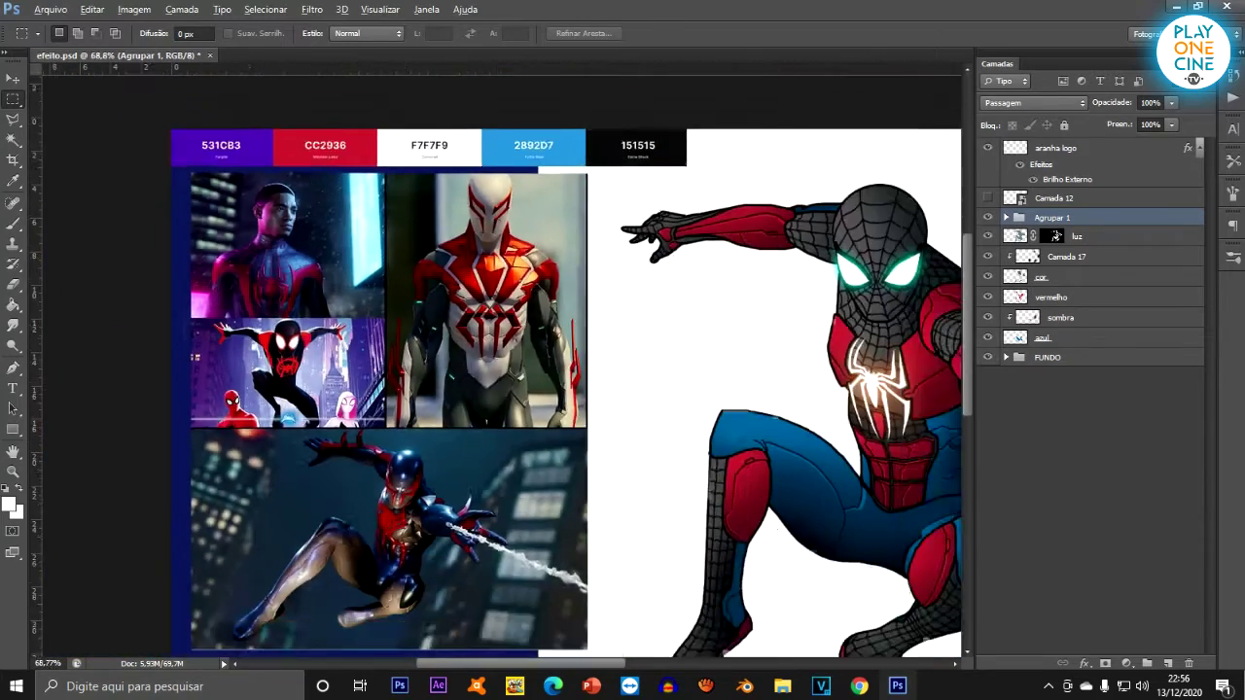
scroll(486, 389, down, 2)
Switch to Chrome and run a Google image search for "homem aranha sam raime" in a new tab.
click(859, 685)
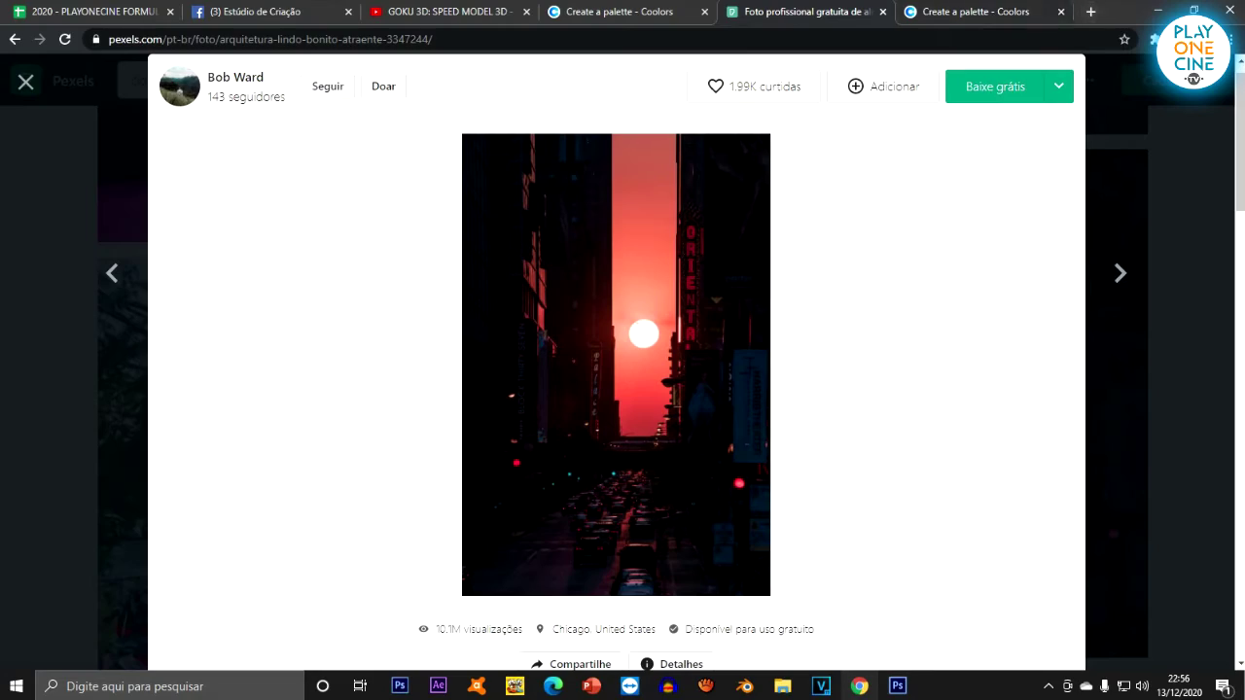
click(1090, 12)
text(homem aranha sam raime)
key(Return)
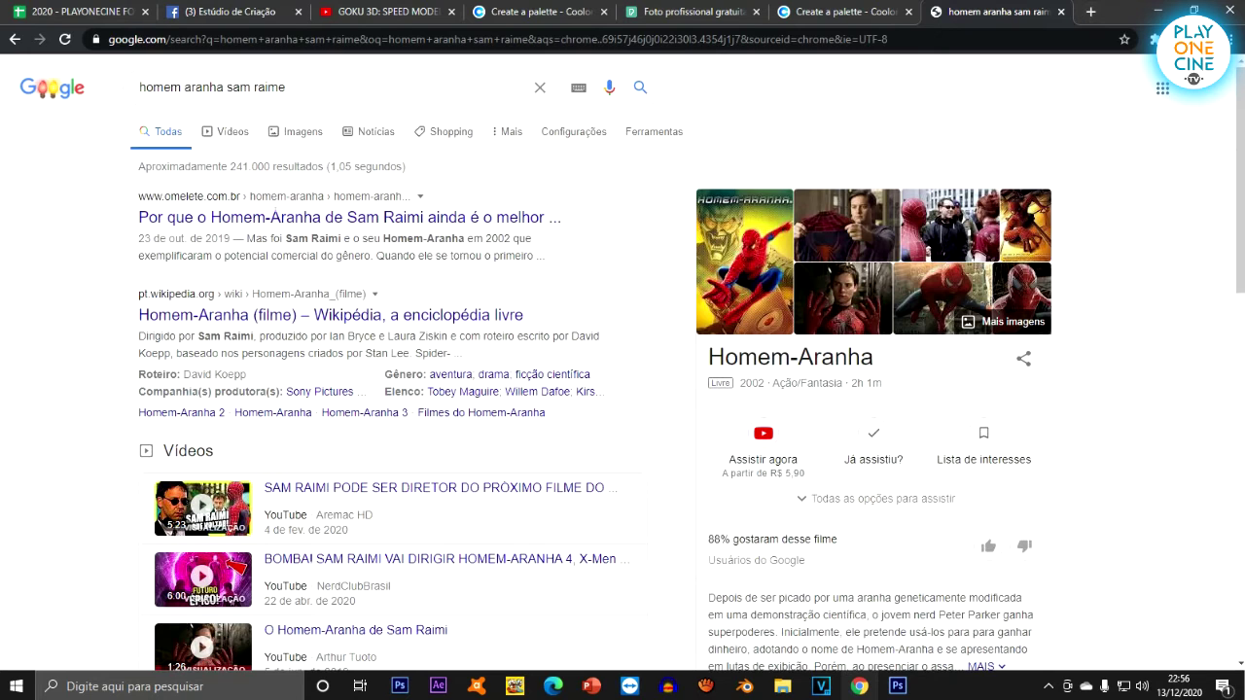
click(302, 132)
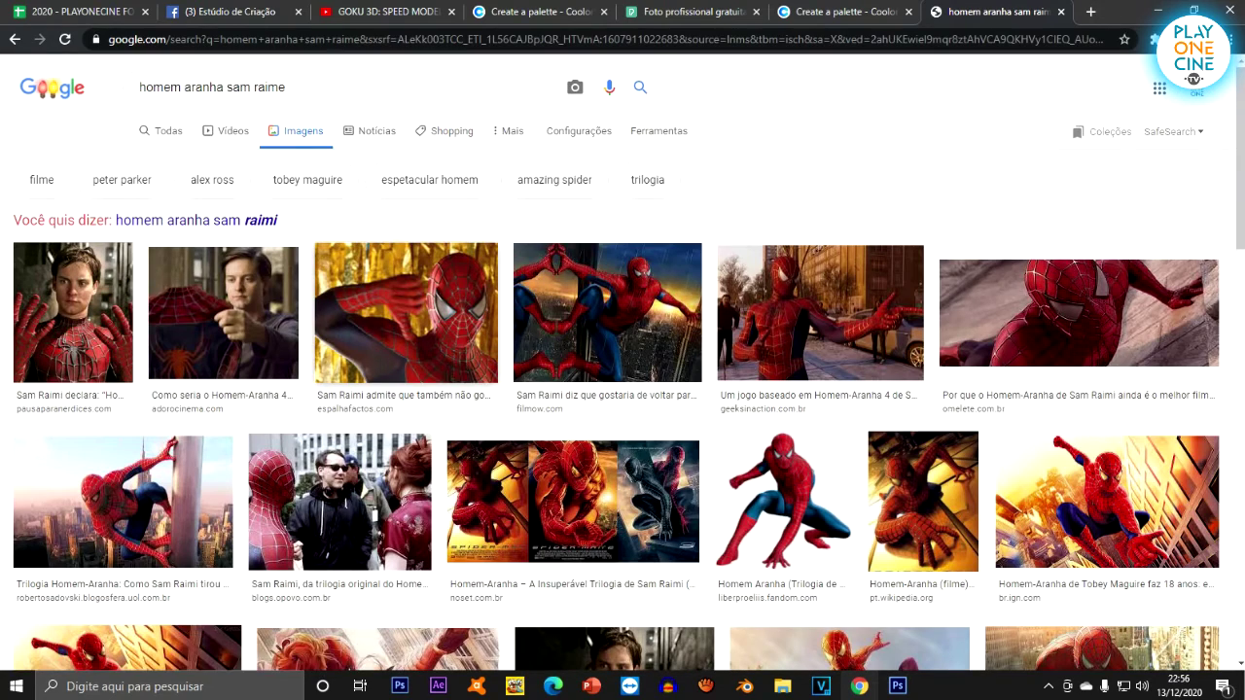
Browse the images, apply the suggested spelling "homem aranha sam raimi" and preview the unmasked hero's suit with its chest spider.
scroll(623, 362, down, 1)
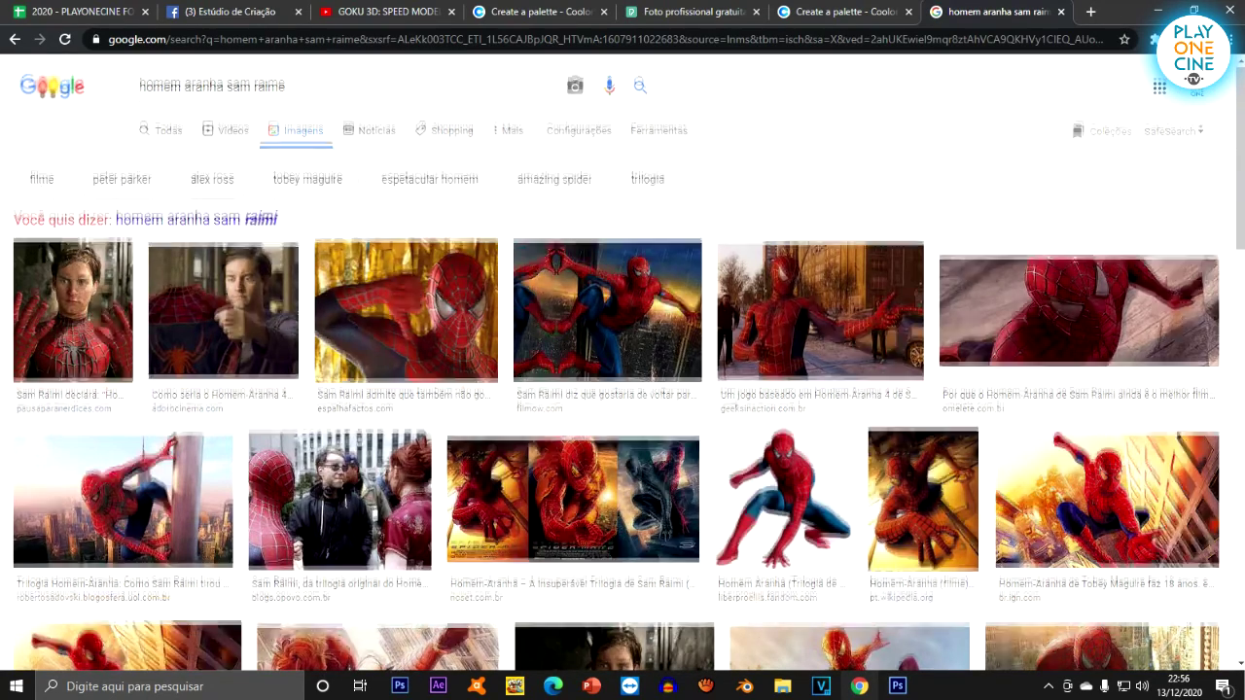
scroll(623, 438, down, 2)
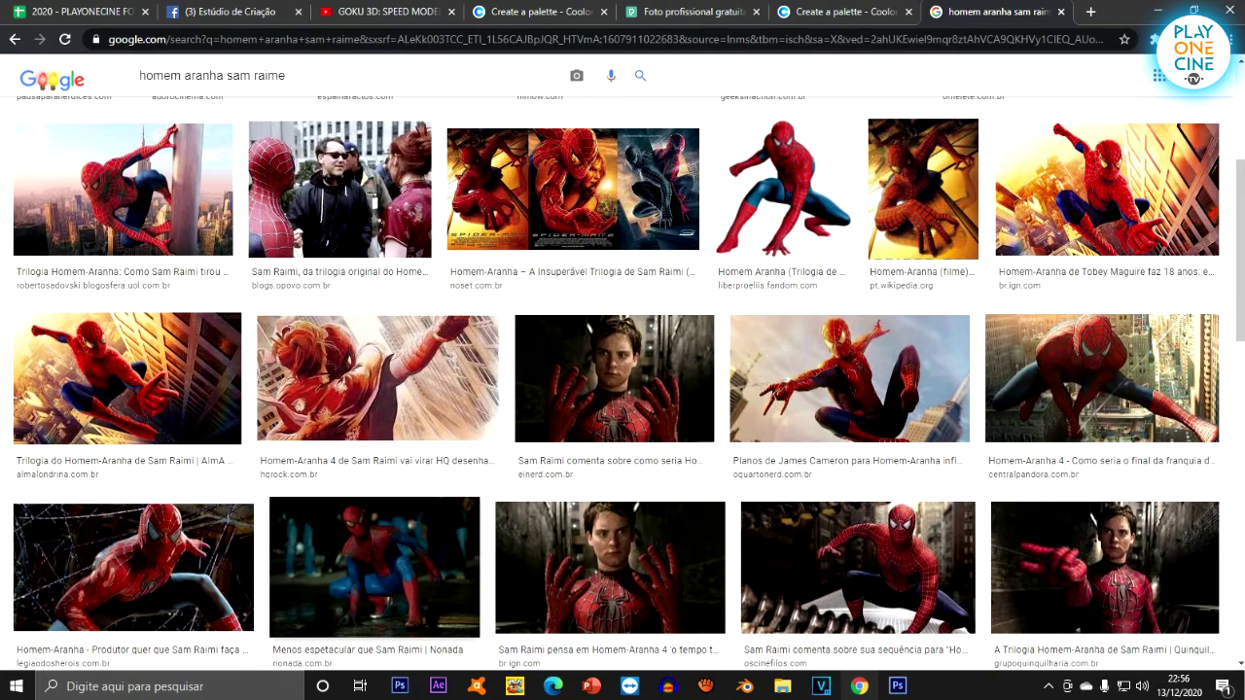
scroll(622, 389, up, 3)
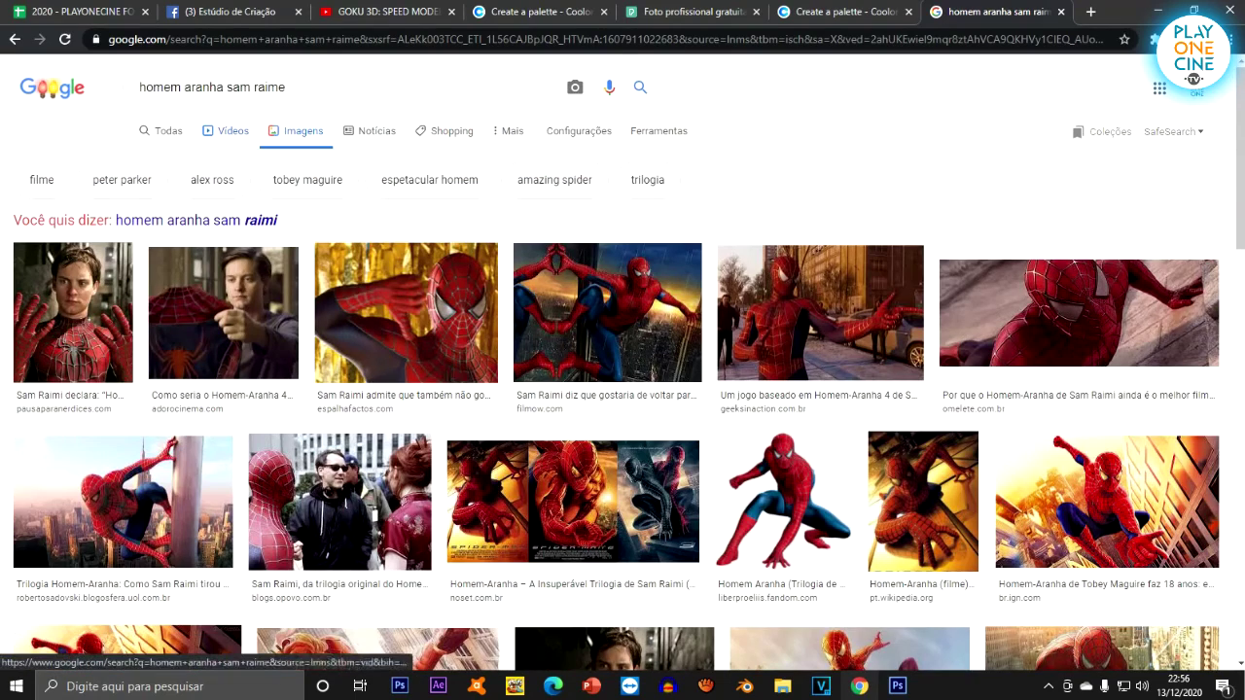
click(196, 220)
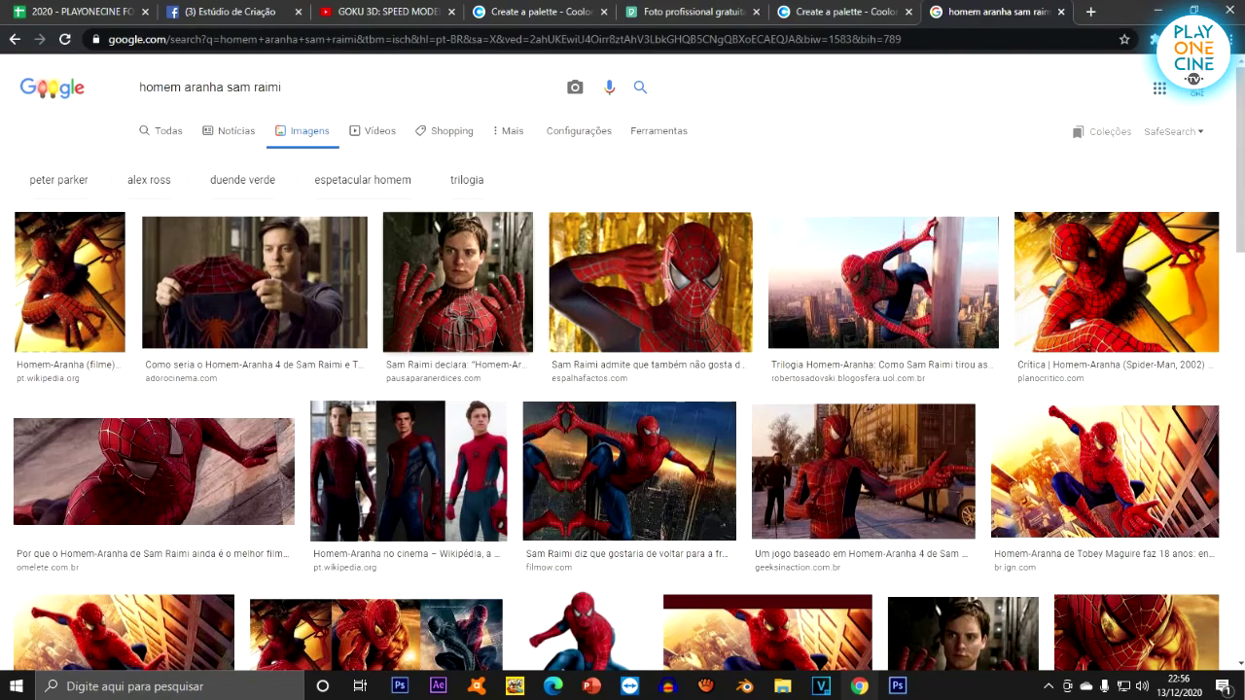
click(457, 282)
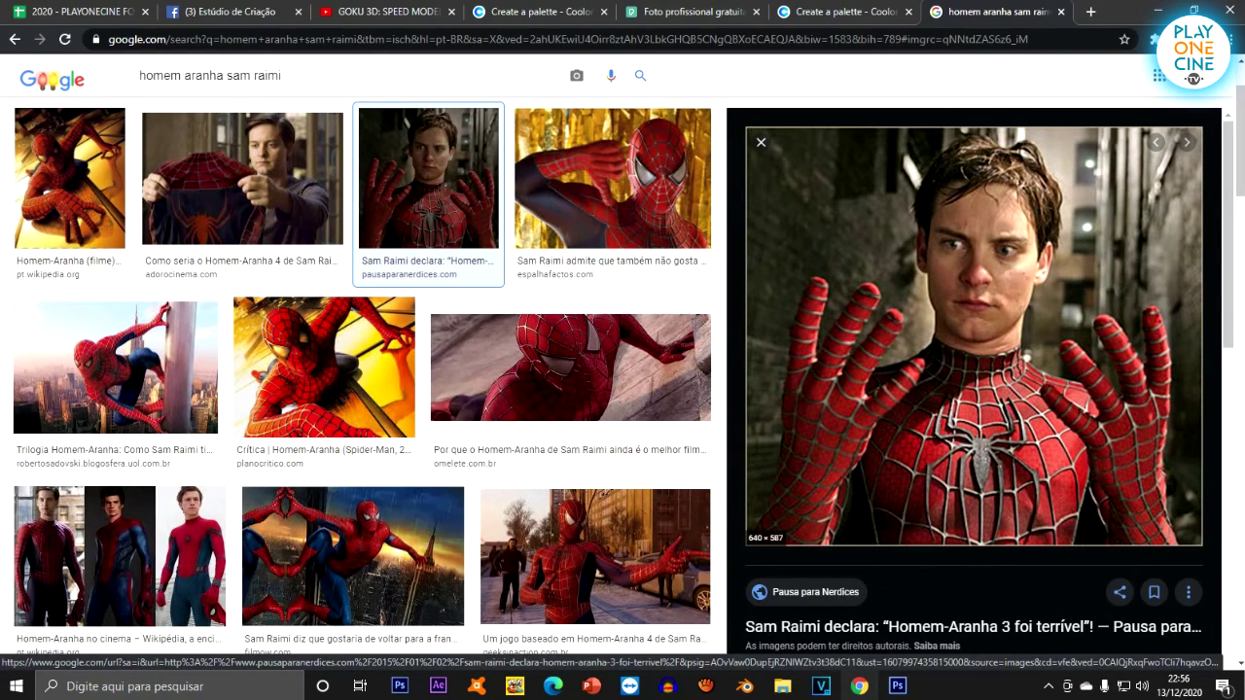
scroll(363, 380, up, 1)
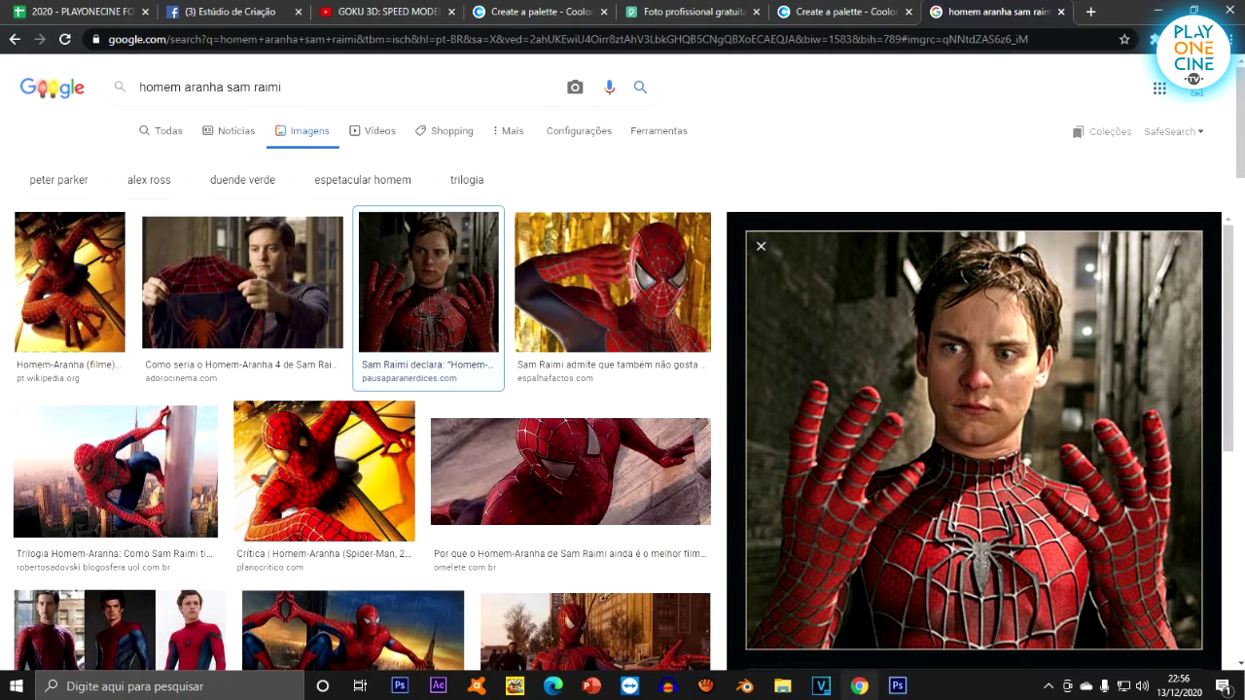
Replace the image search with "textura hexagonal".
key(BackSpace)
key(BackSpace)
key(BackSpace)
key(BackSpace)
key(BackSpace)
key(BackSpace)
key(BackSpace)
key(BackSpace)
key(BackSpace)
key(BackSpace)
key(BackSpace)
key(BackSpace)
key(BackSpace)
key(BackSpace)
key(BackSpace)
key(BackSpace)
key(BackSpace)
key(BackSpace)
key(BackSpace)
key(BackSpace)
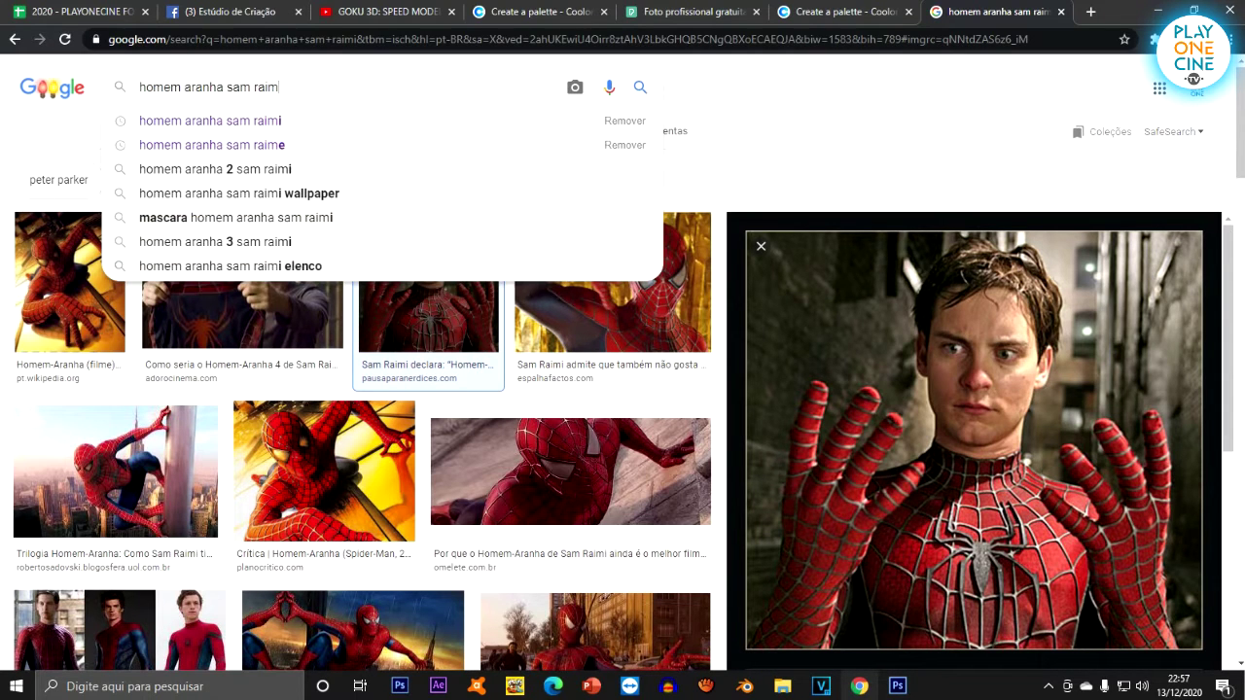
text(te)
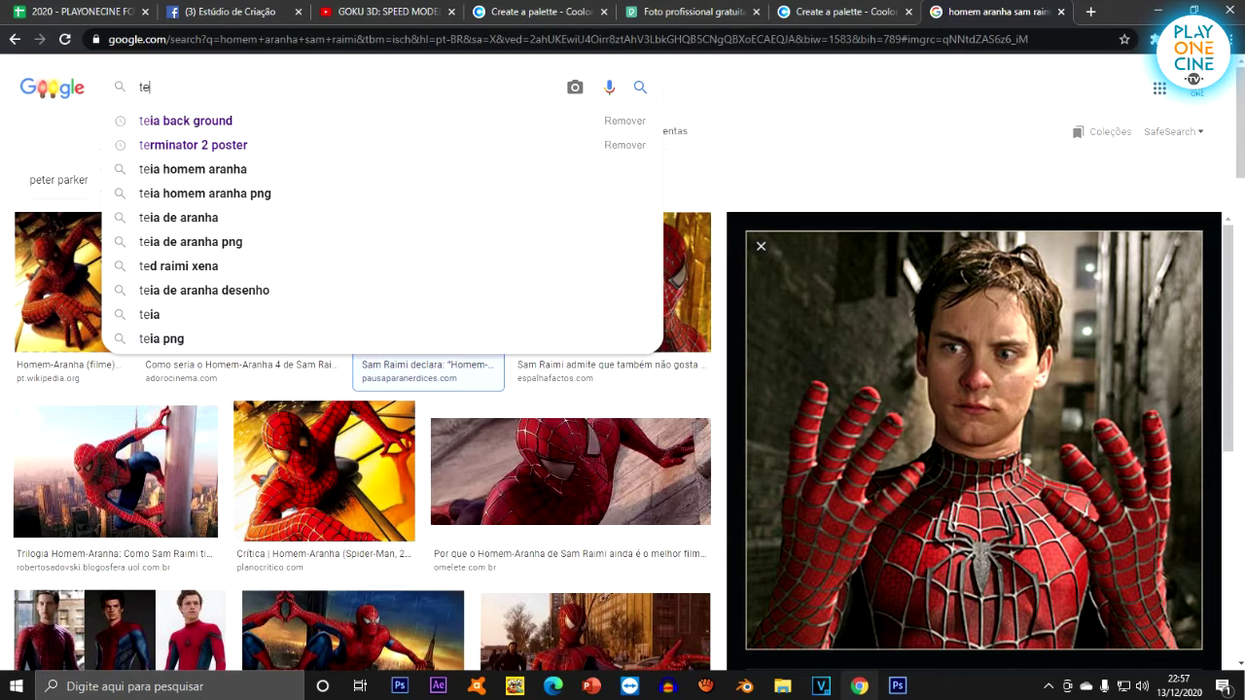
text(xtura he)
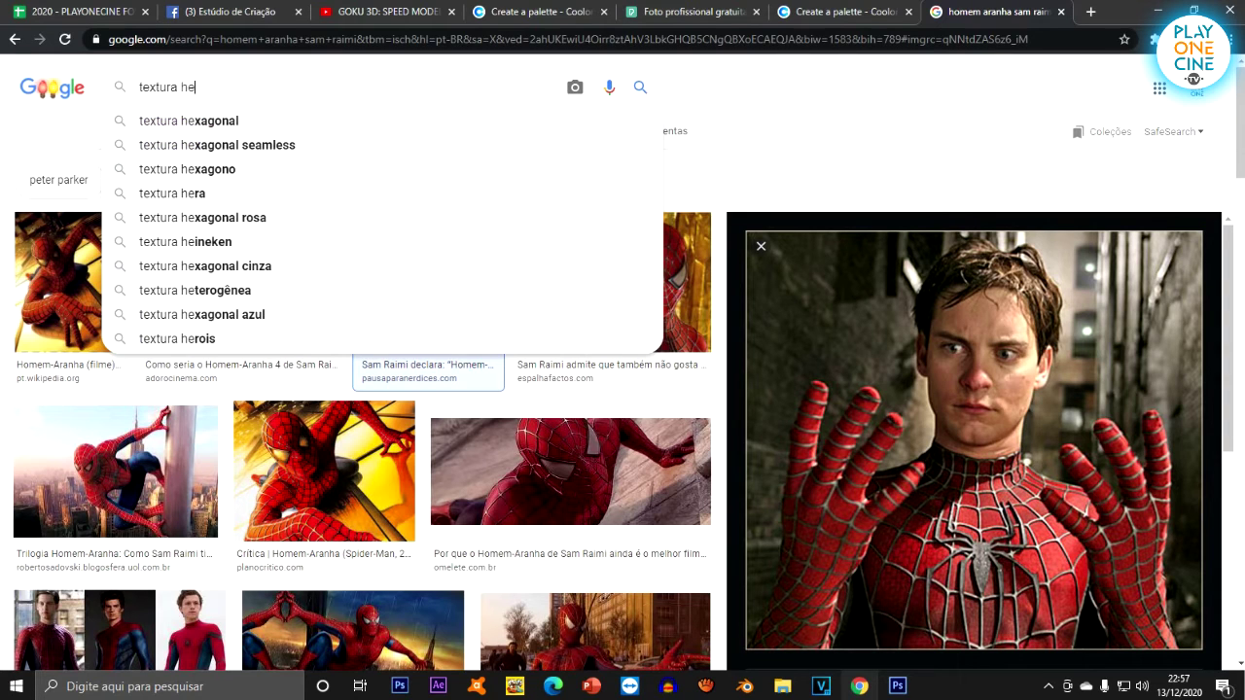
text(xa)
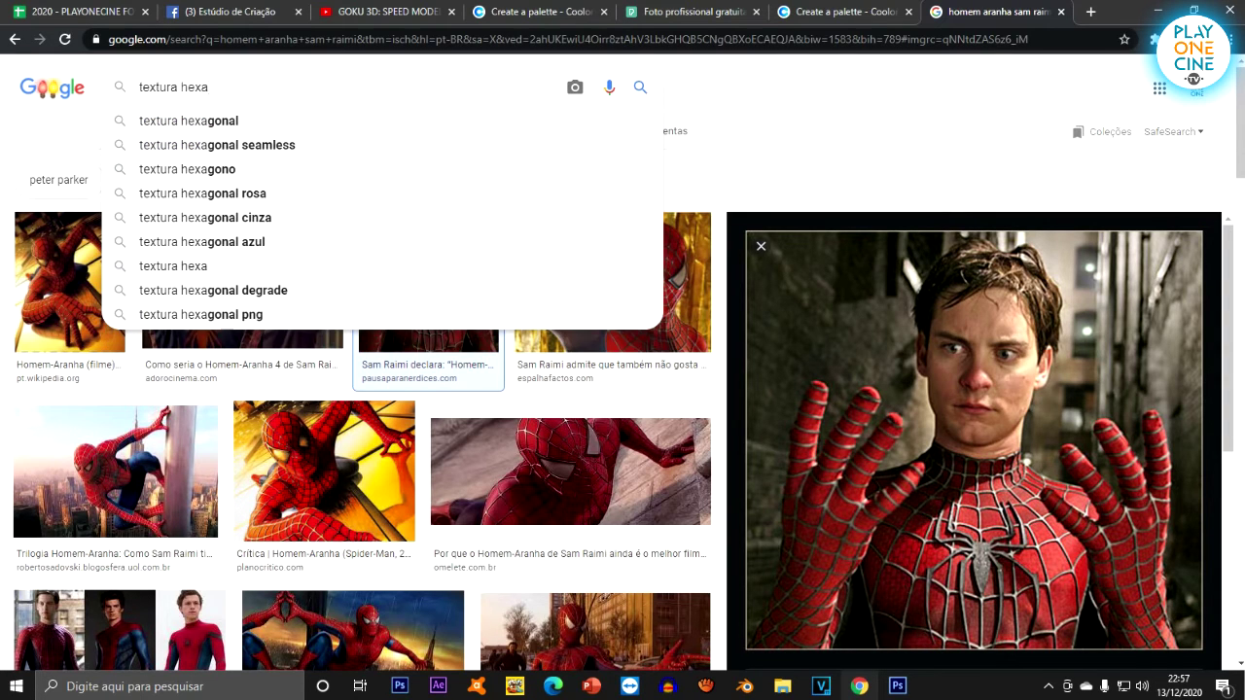
key(Down)
key(Return)
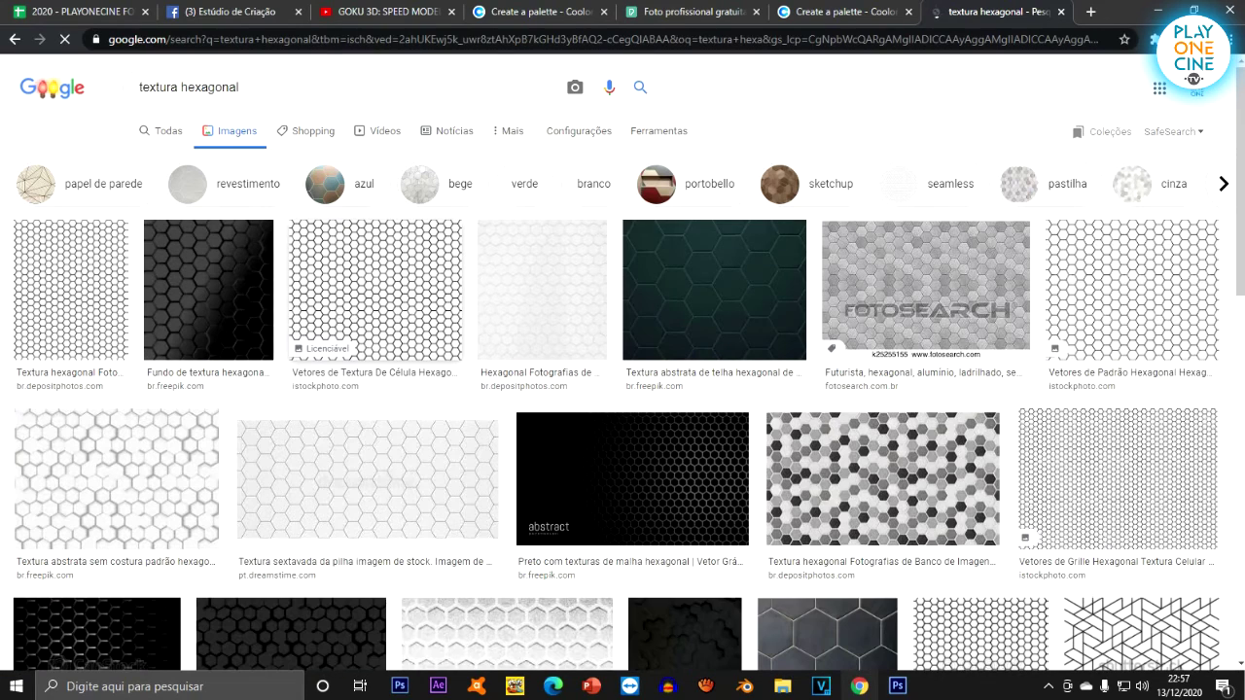
Preview the white textures with black hexagon outlines and copy the Depositphotos image.
click(376, 289)
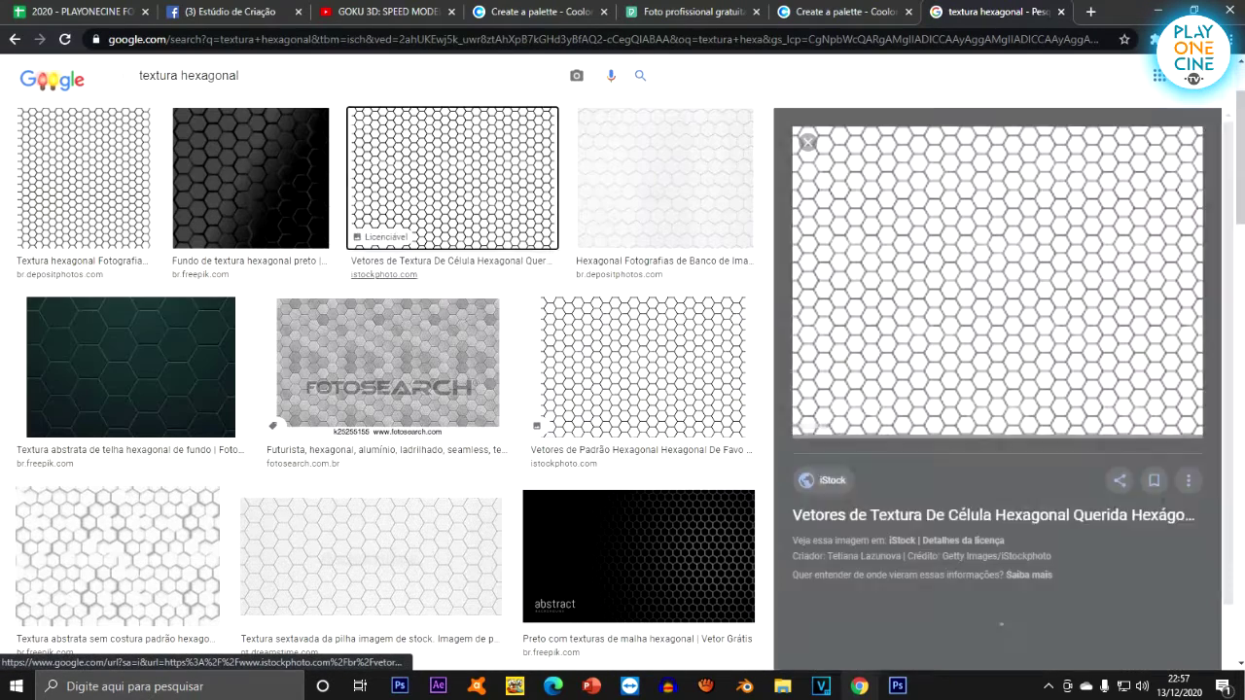
click(83, 194)
right_click(941, 426)
click(982, 584)
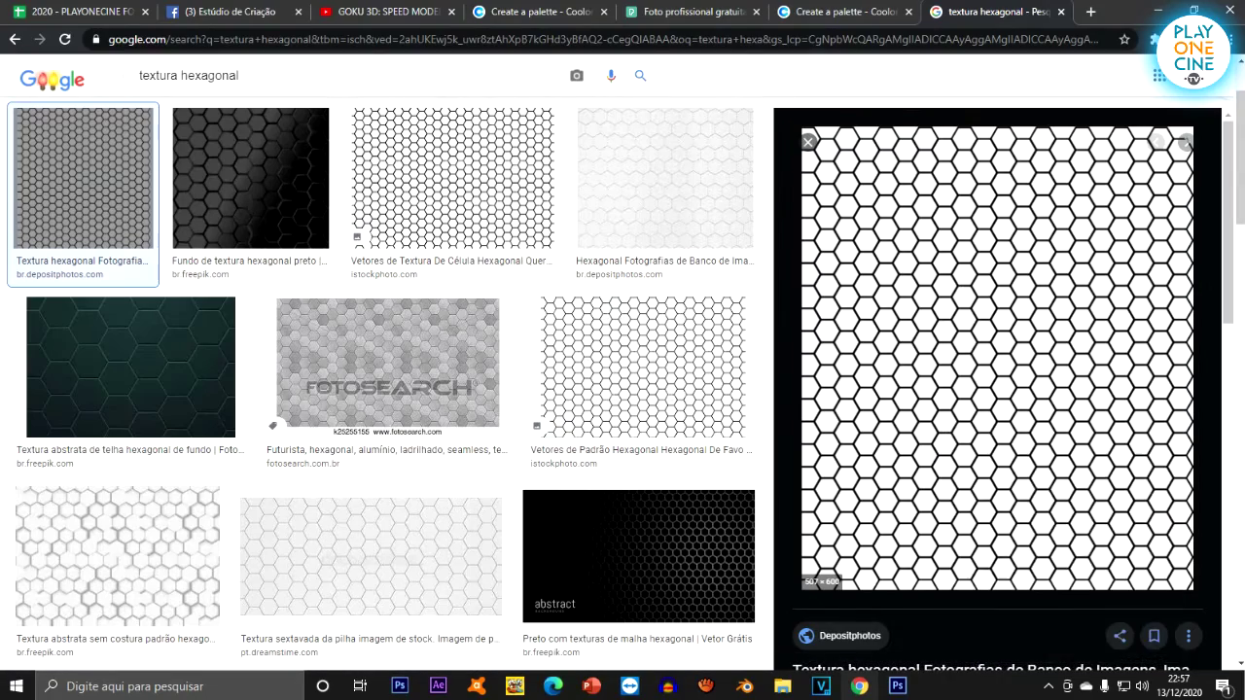
Paste the texture into the Photoshop illustration, isolate its black hexagon lines on a new layer and delete the pasted original.
click(896, 686)
key(ctrl+v)
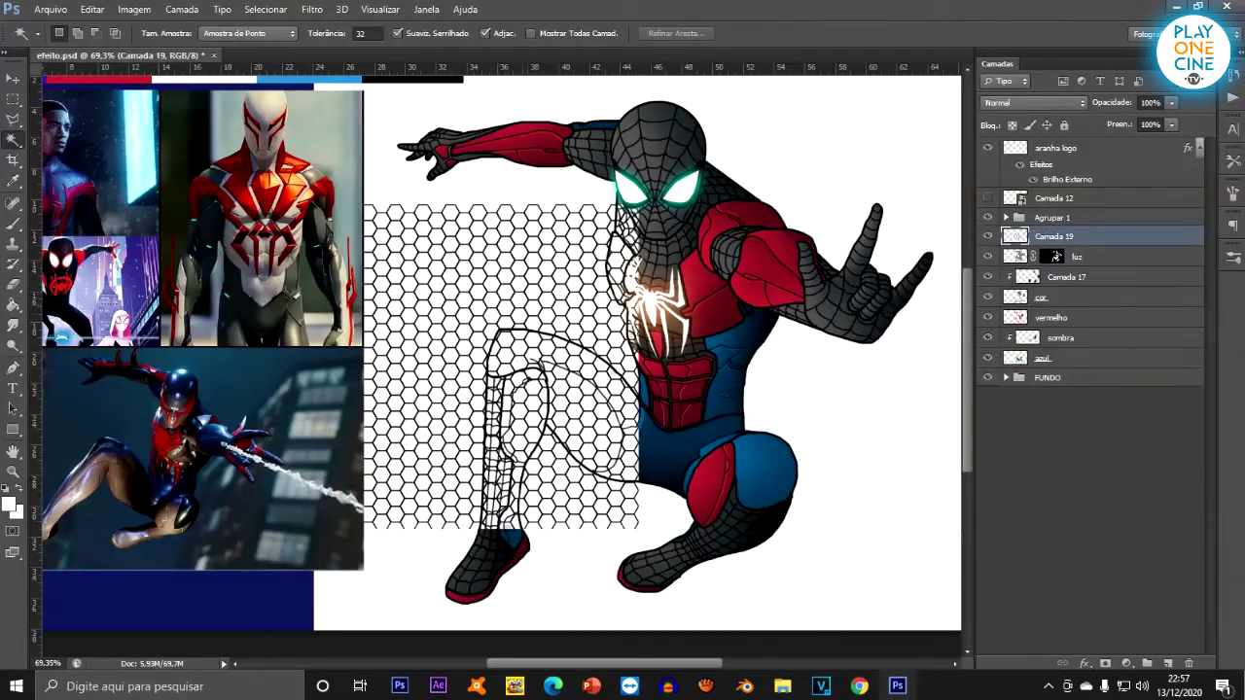
scroll(584, 321, up, 5)
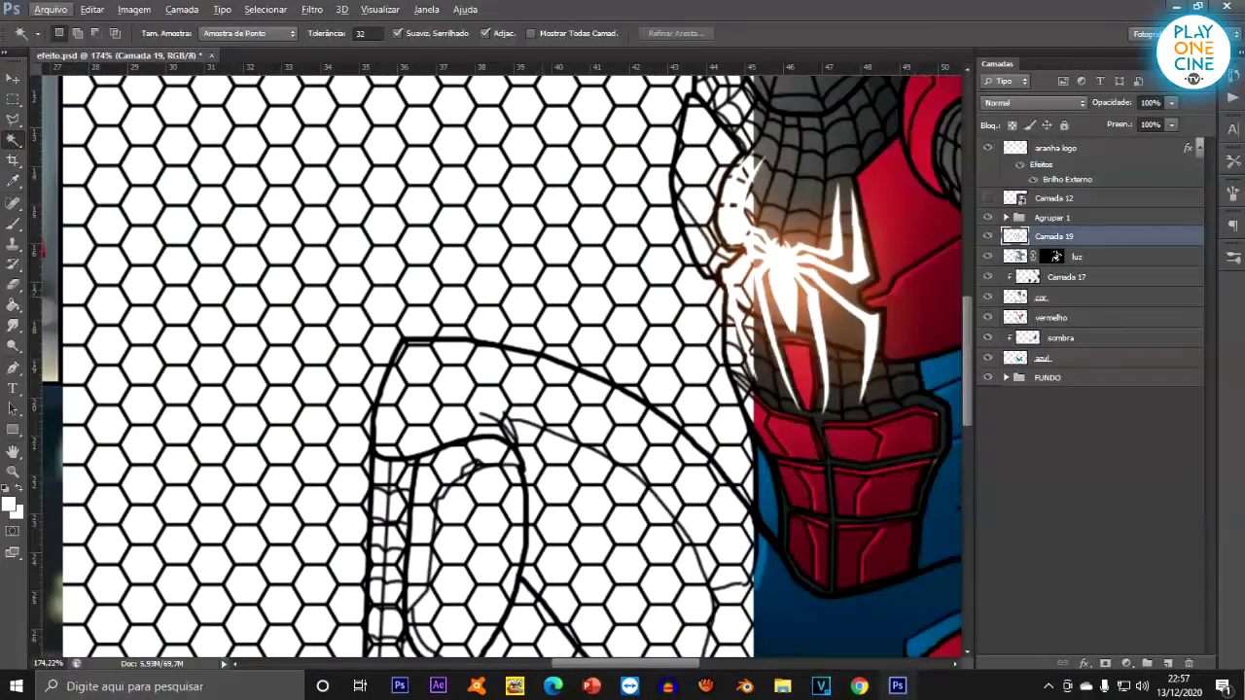
key(ctrl+j)
scroll(501, 366, down, 1)
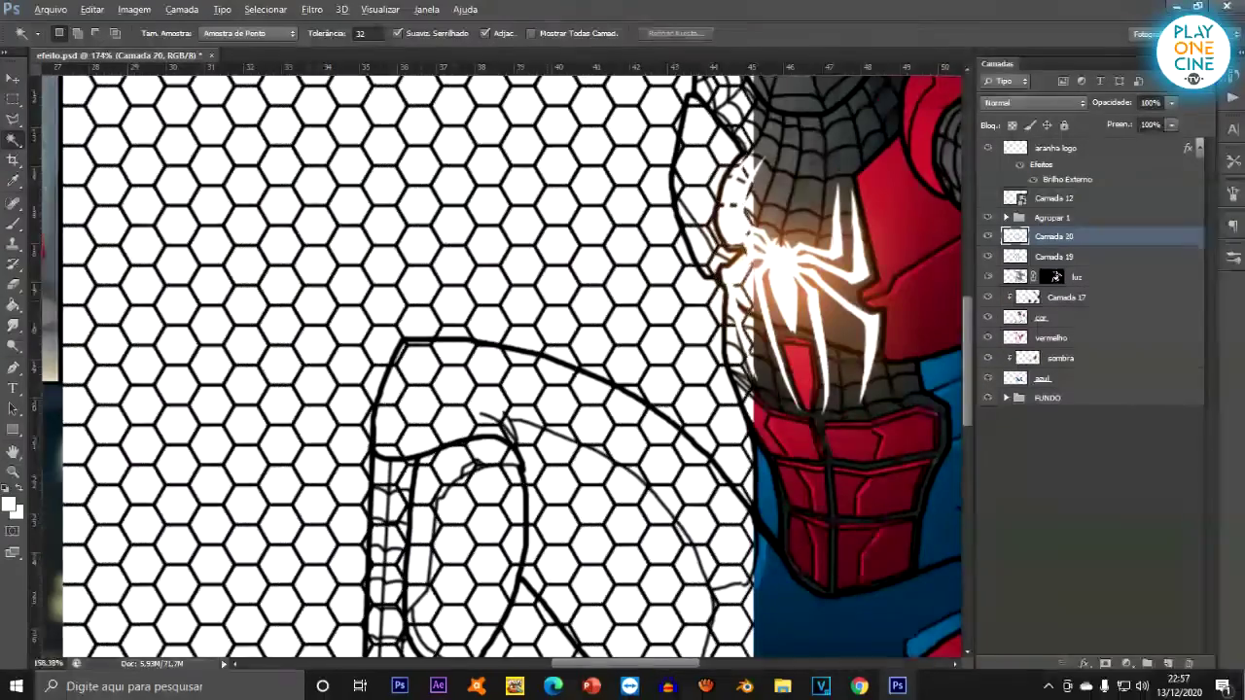
scroll(506, 359, down, 3)
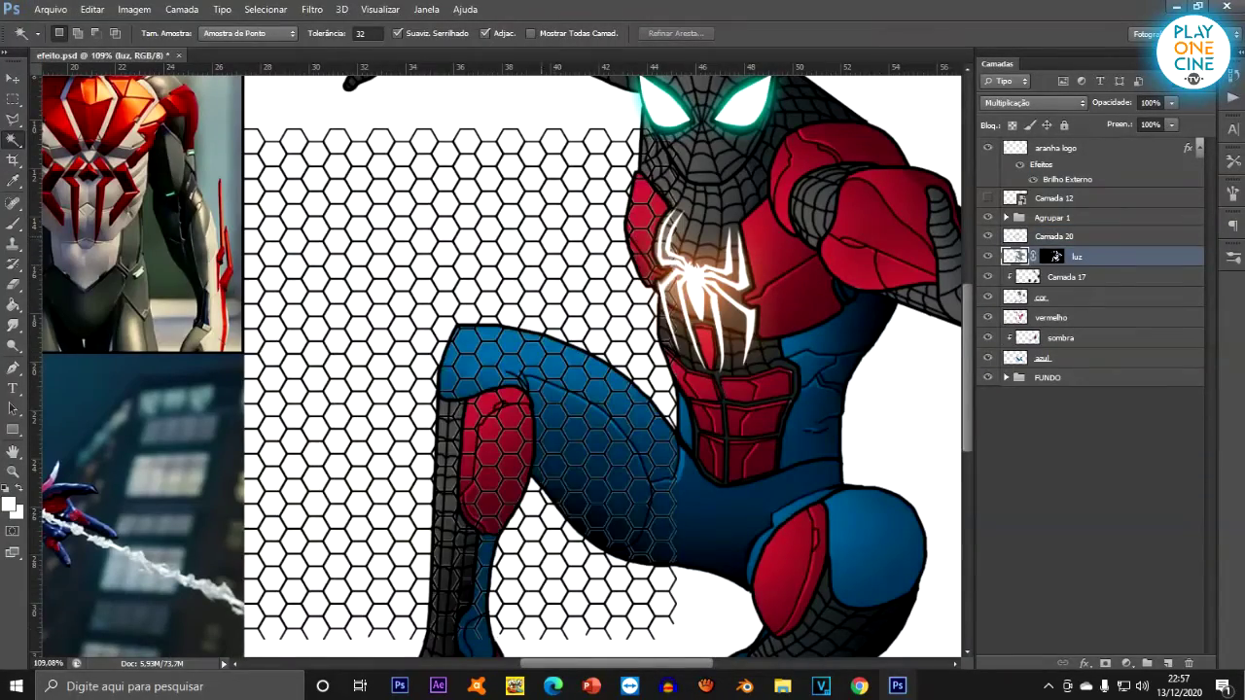
scroll(461, 253, down, 3)
scroll(645, 244, up, 2)
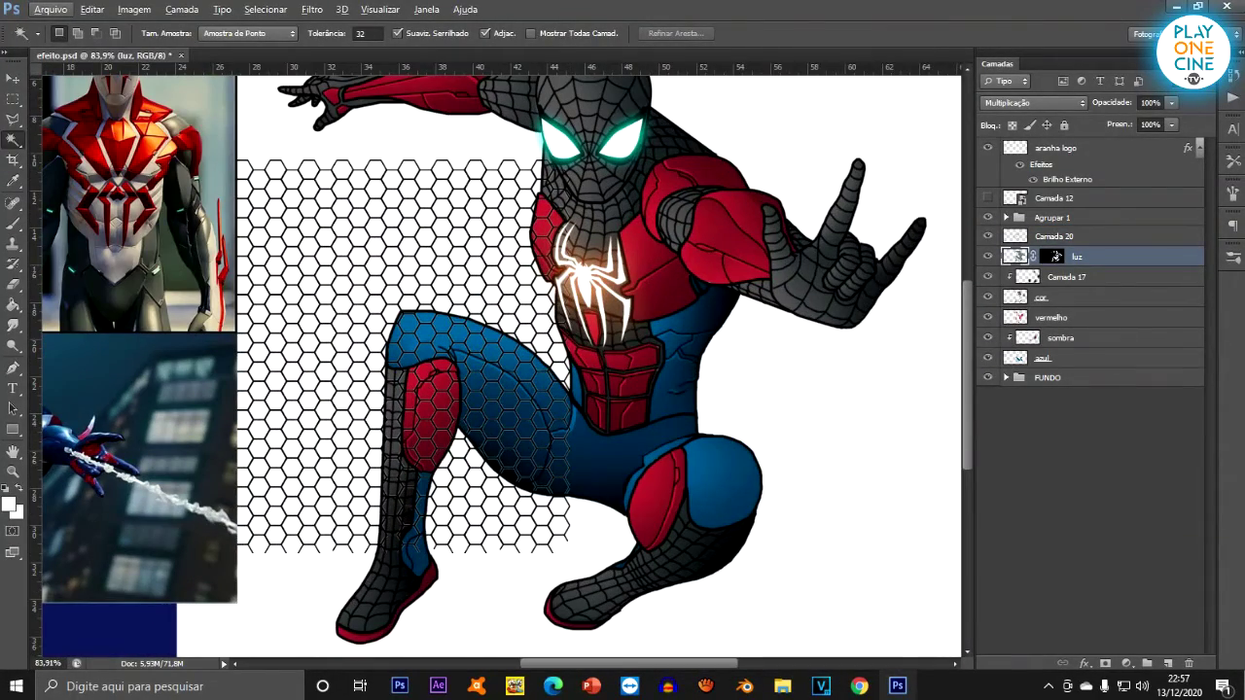
Test the hexagon grid over the torso, then move it beside the figure so it overlaps the raised knee.
key(v)
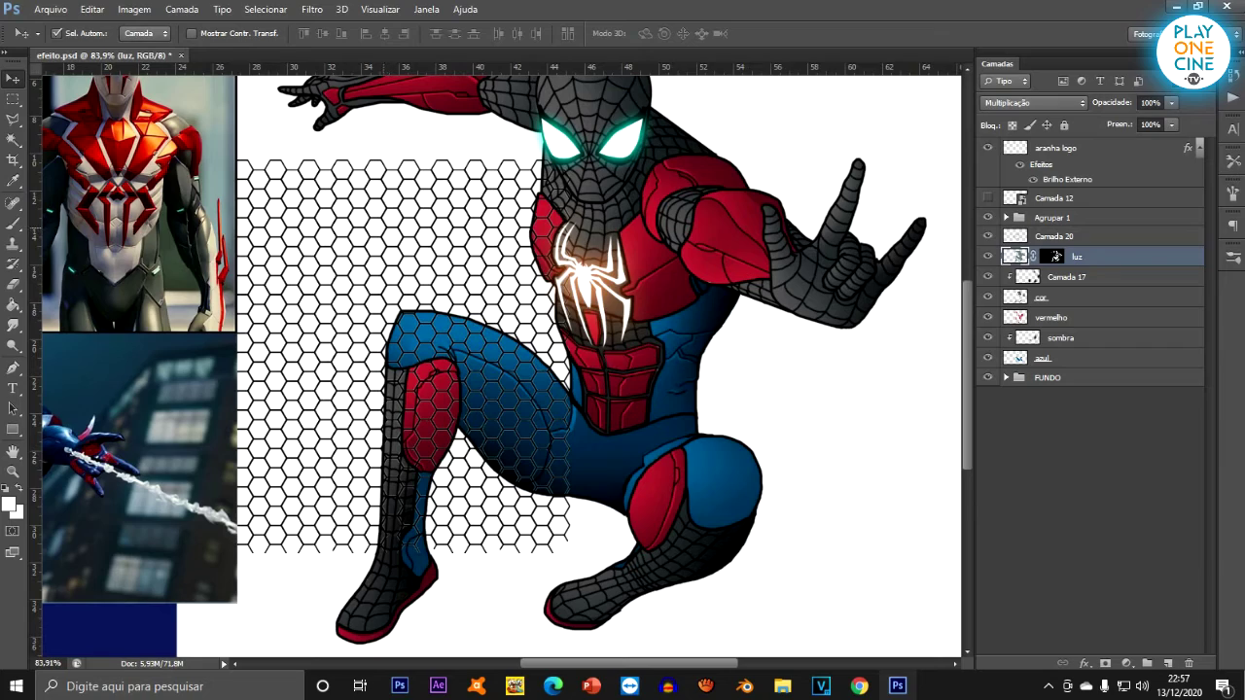
drag(419, 206, 649, 192)
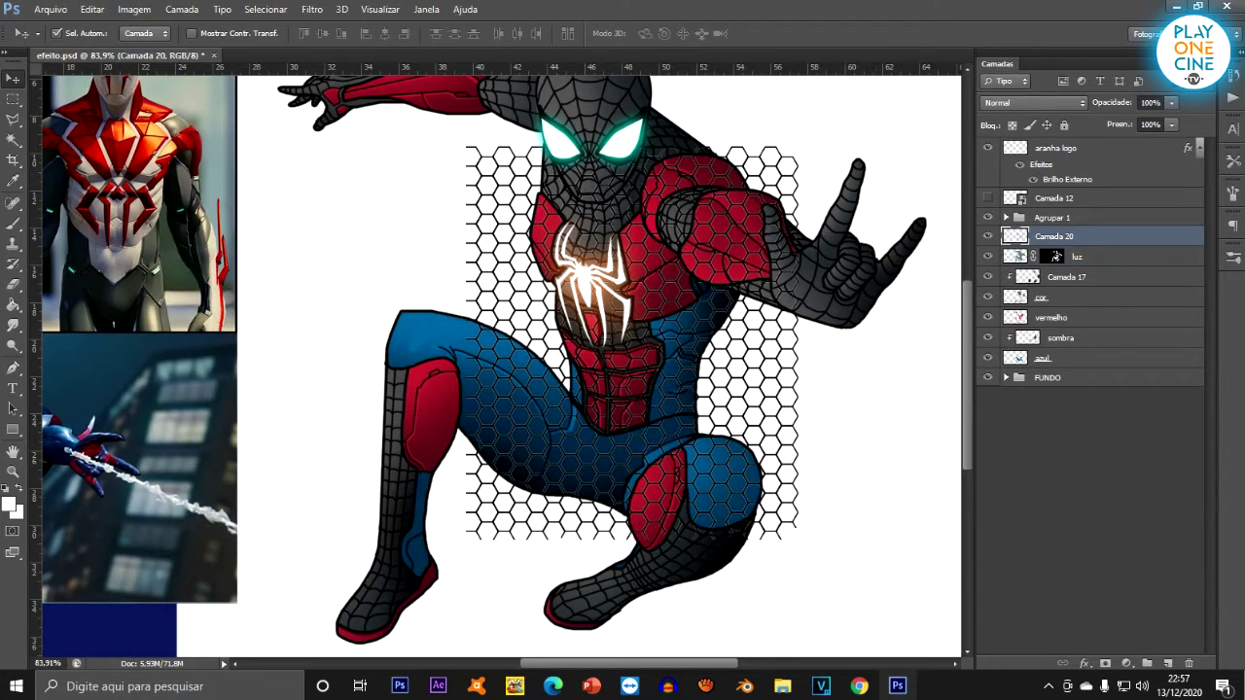
scroll(661, 145, up, 2)
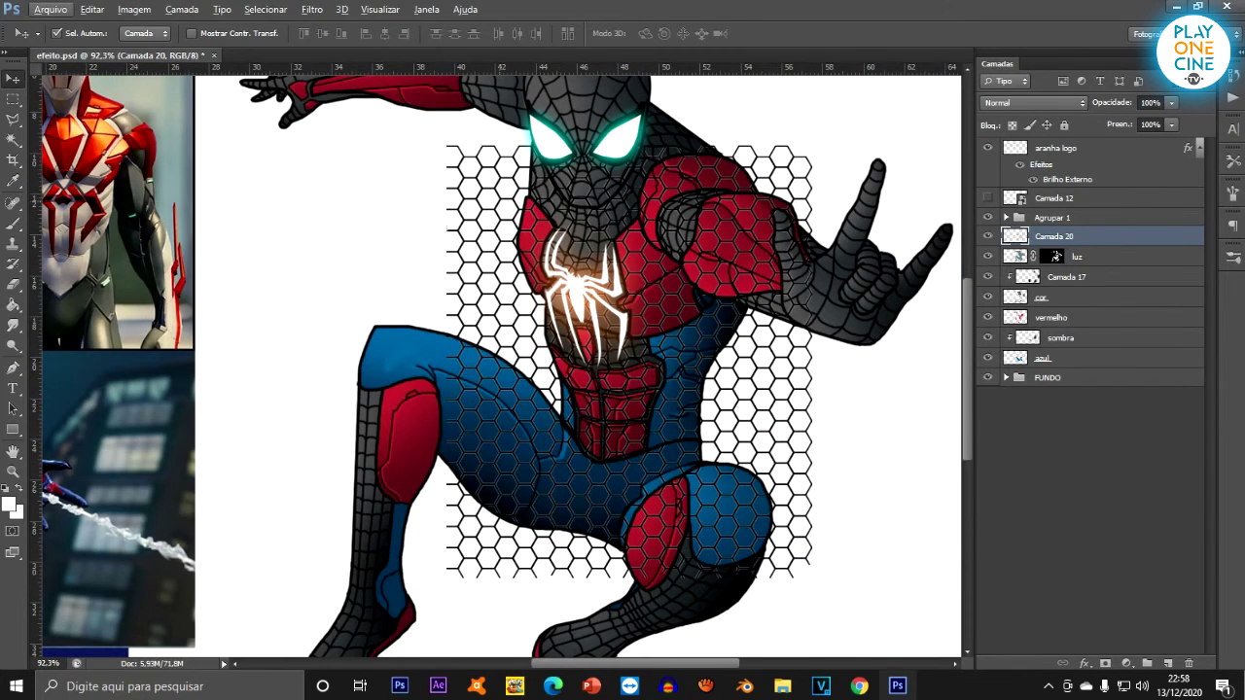
drag(530, 185, 181, 173)
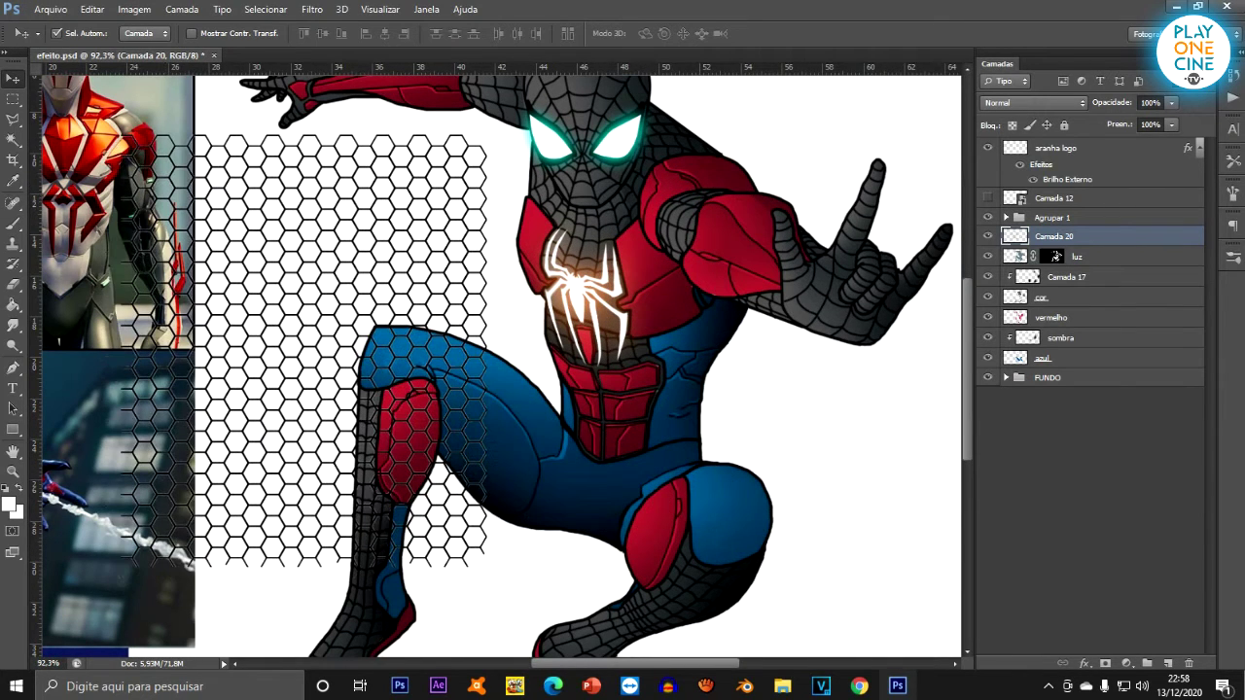
Rename the hexagon grid layer to "hexagono".
double_click(1054, 236)
text(hexago)
key(Return)
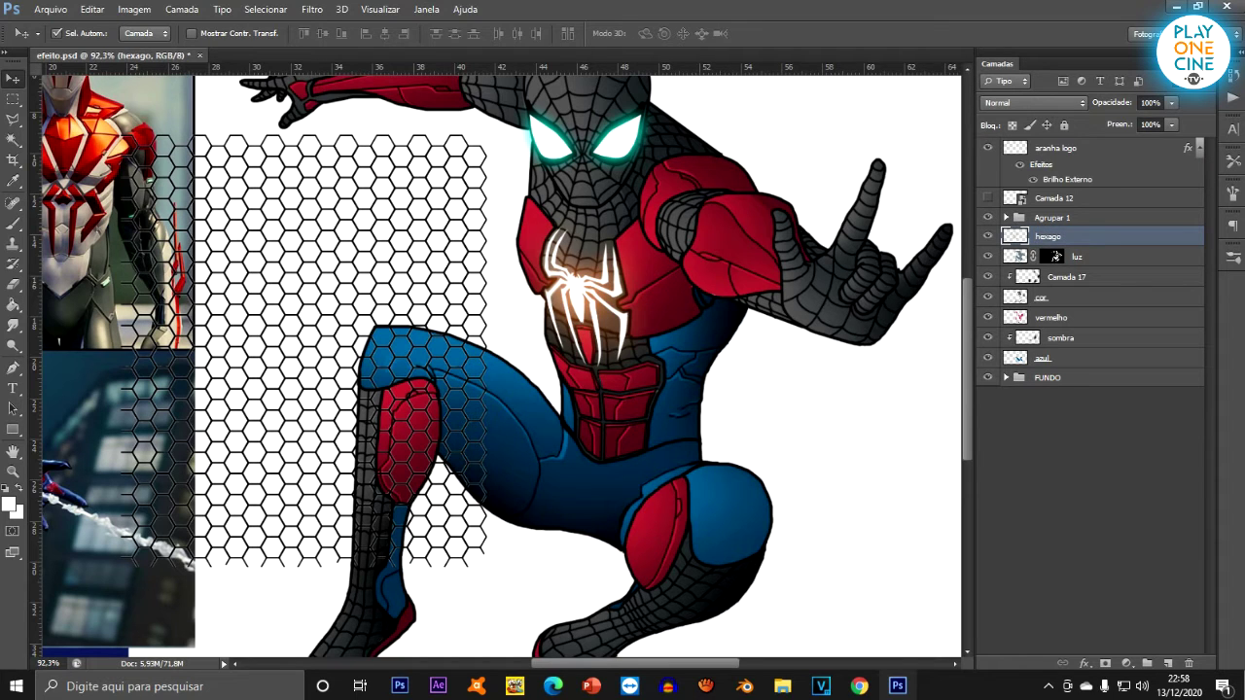
double_click(1048, 236)
click(1064, 236)
key(Return)
Turn the hexagon lines white by raising their lightness with Hue/Saturation.
key(ctrl+u)
drag(826, 439, 903, 438)
key(Return)
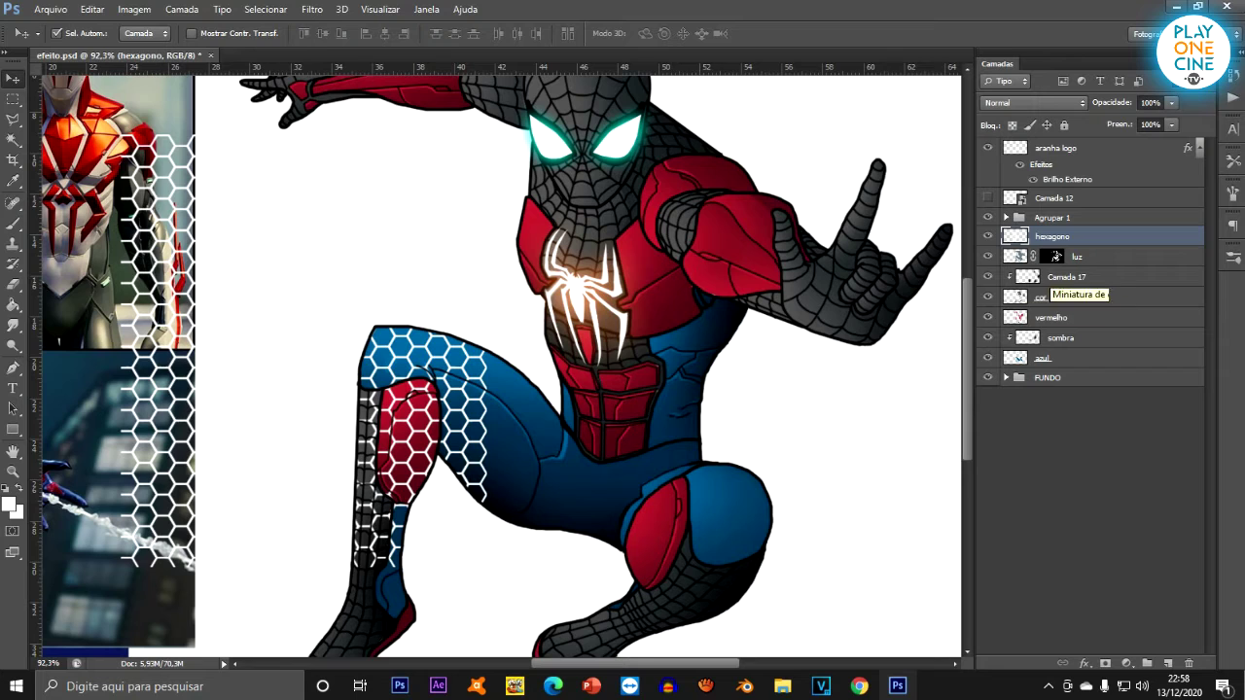
Duplicate the hexagono layer beneath the luz layer, position the copy over the torso and hide the original.
drag(1050, 236, 1050, 277)
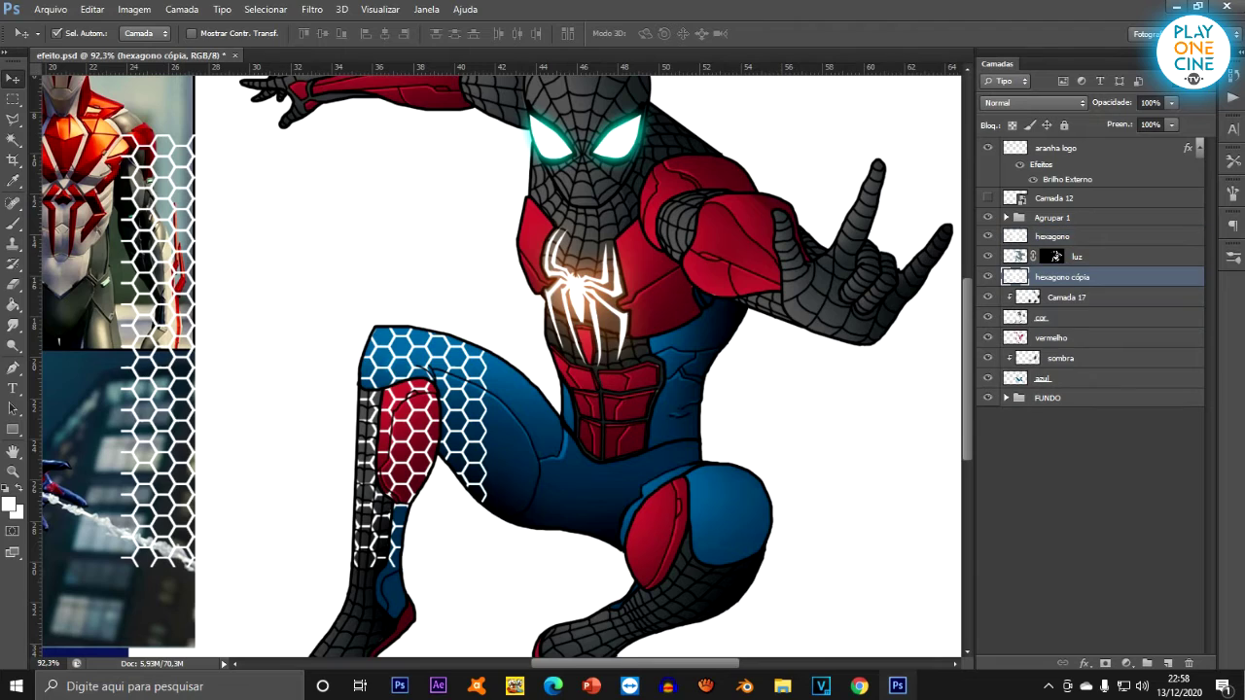
key(ctrl+t)
drag(464, 279, 750, 210)
scroll(591, 285, down, 1)
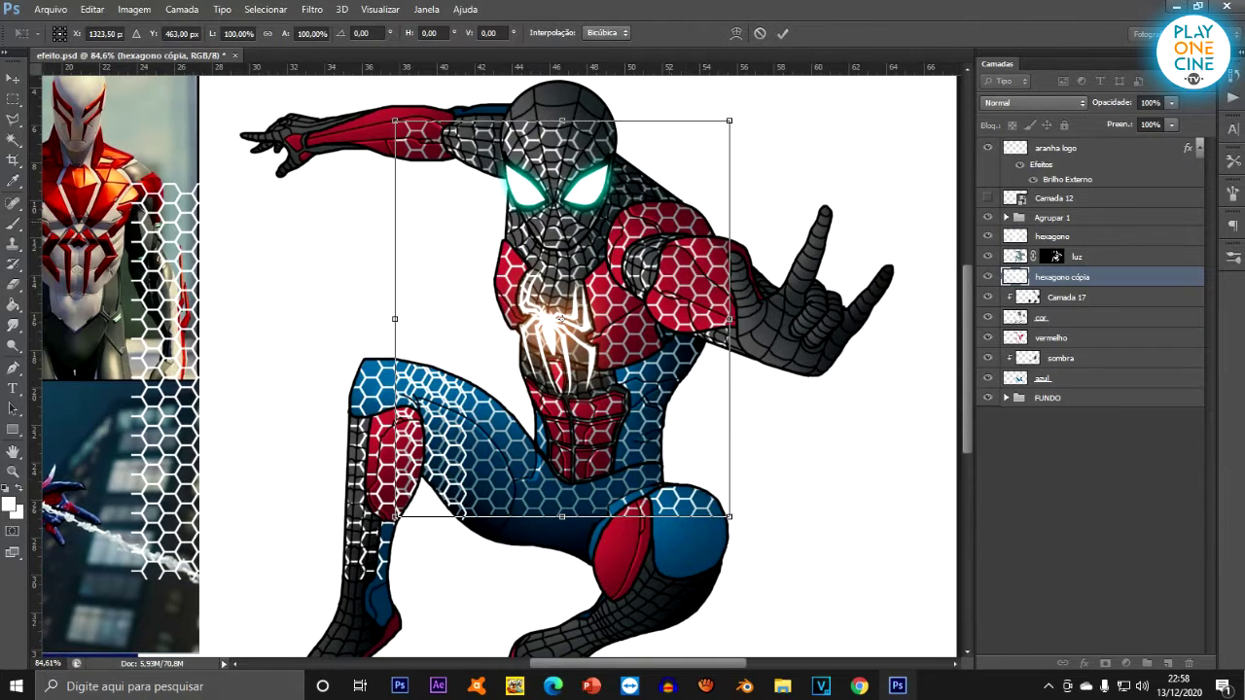
key(Return)
click(987, 236)
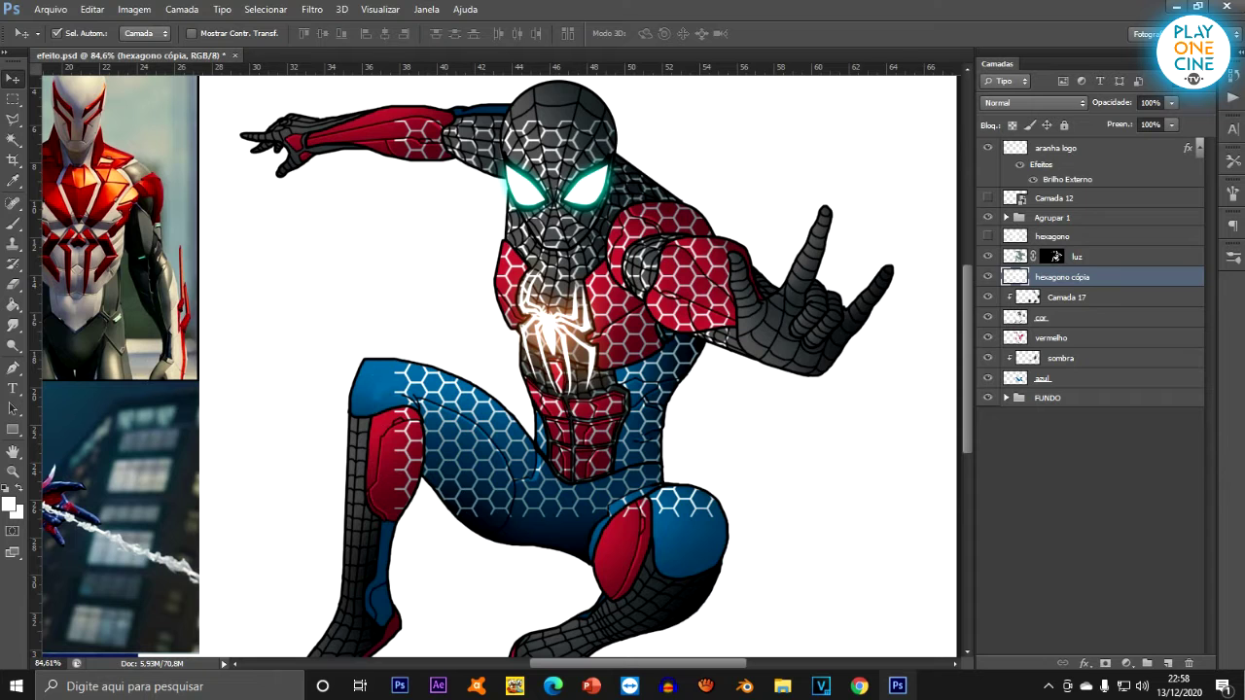
Convert the hexagon copy to a smart object and scale it to about 30% over the chest spider.
right_click(1070, 277)
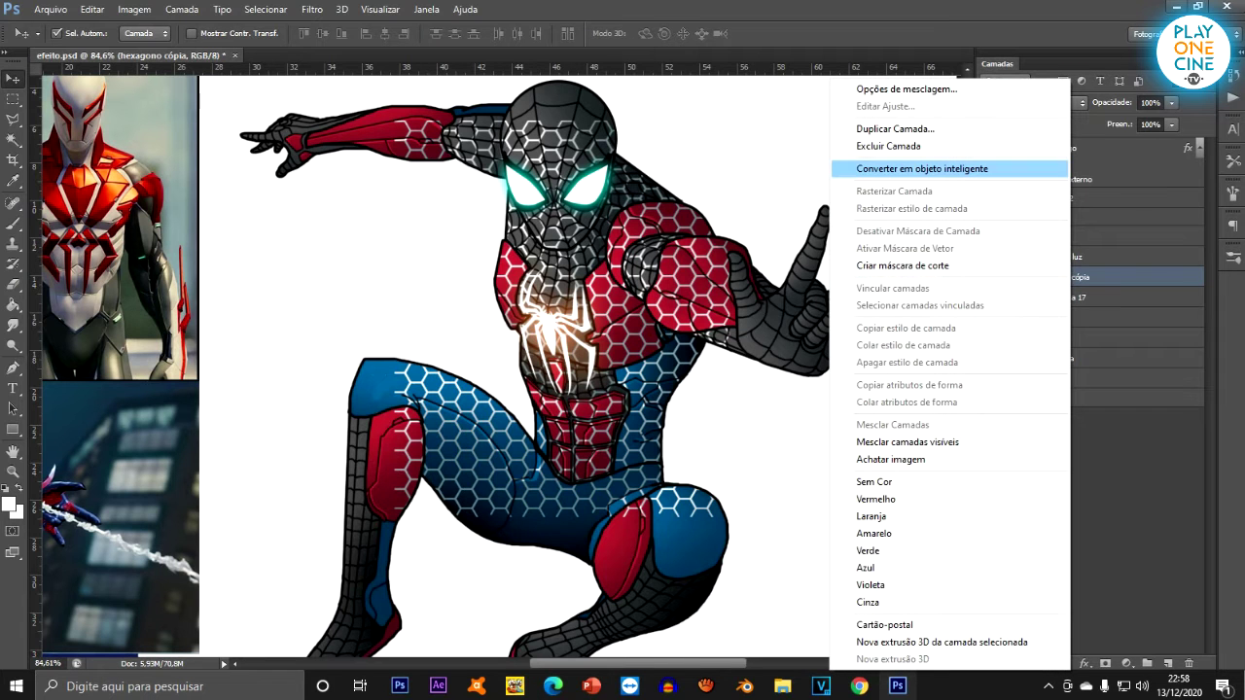
click(948, 167)
key(ctrl+t)
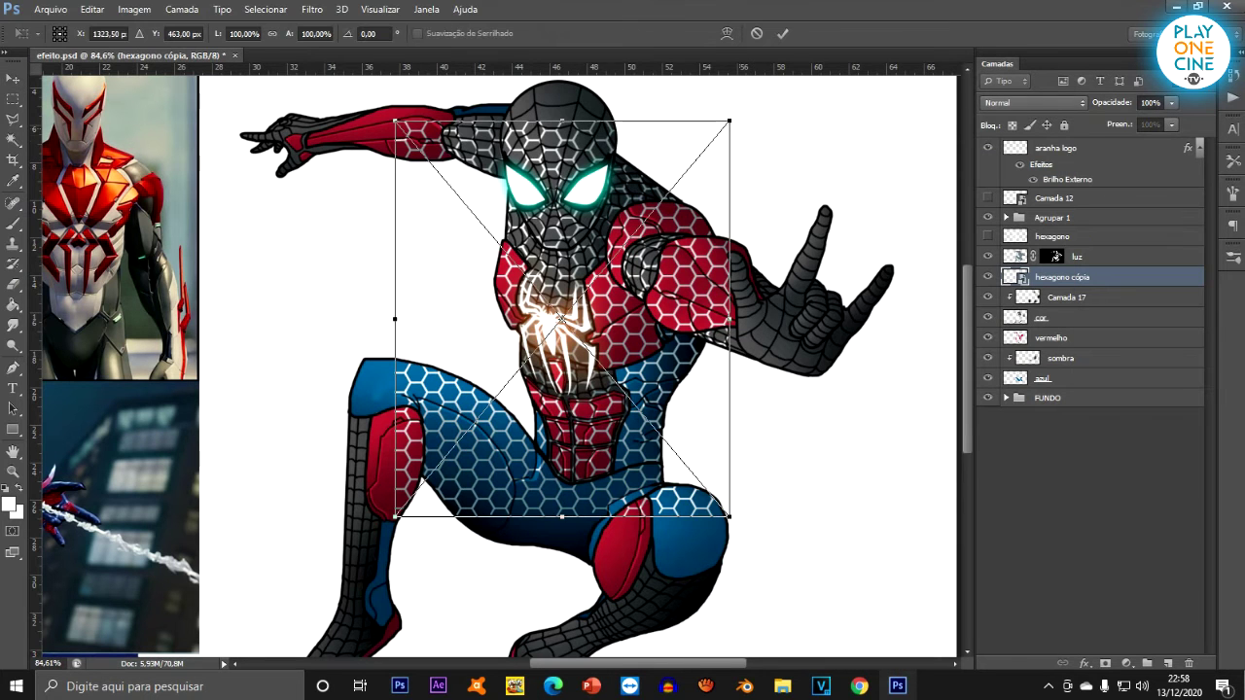
drag(730, 121, 495, 399)
drag(486, 445, 579, 309)
scroll(608, 292, up, 8)
drag(509, 272, 599, 288)
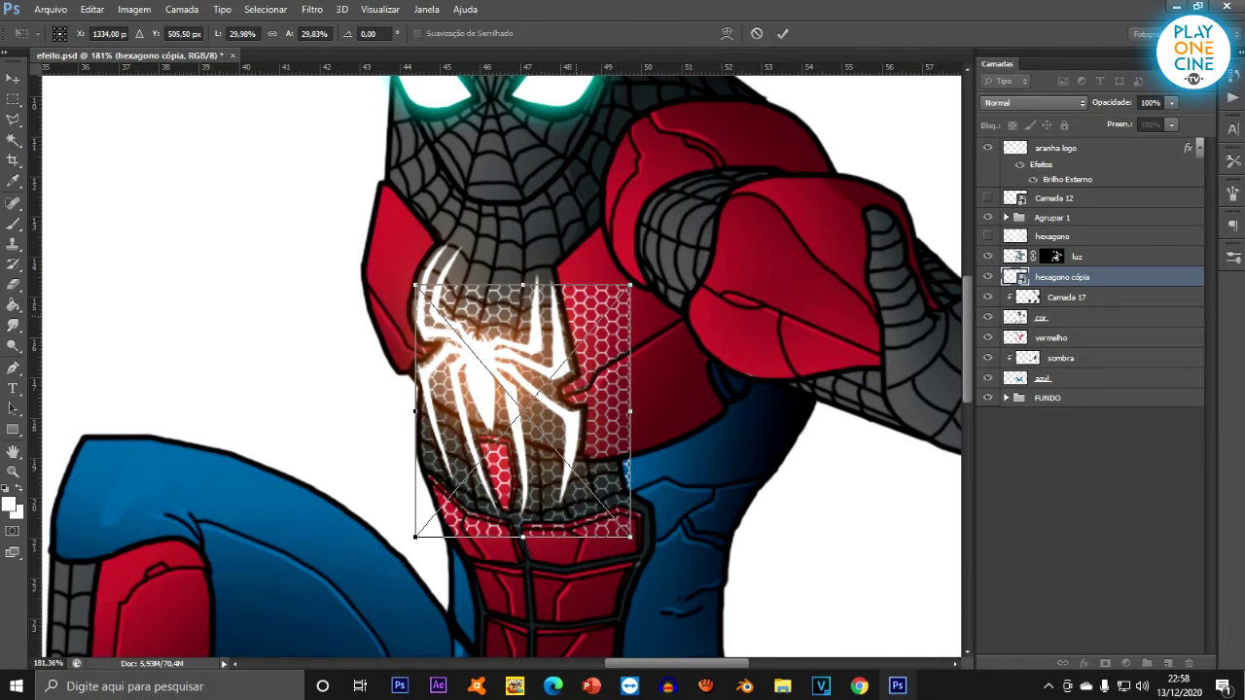
key(Return)
Clip the scaled hexagon copy to the cor layer so it covers only the dark suit areas.
key(ctrl+alt+g)
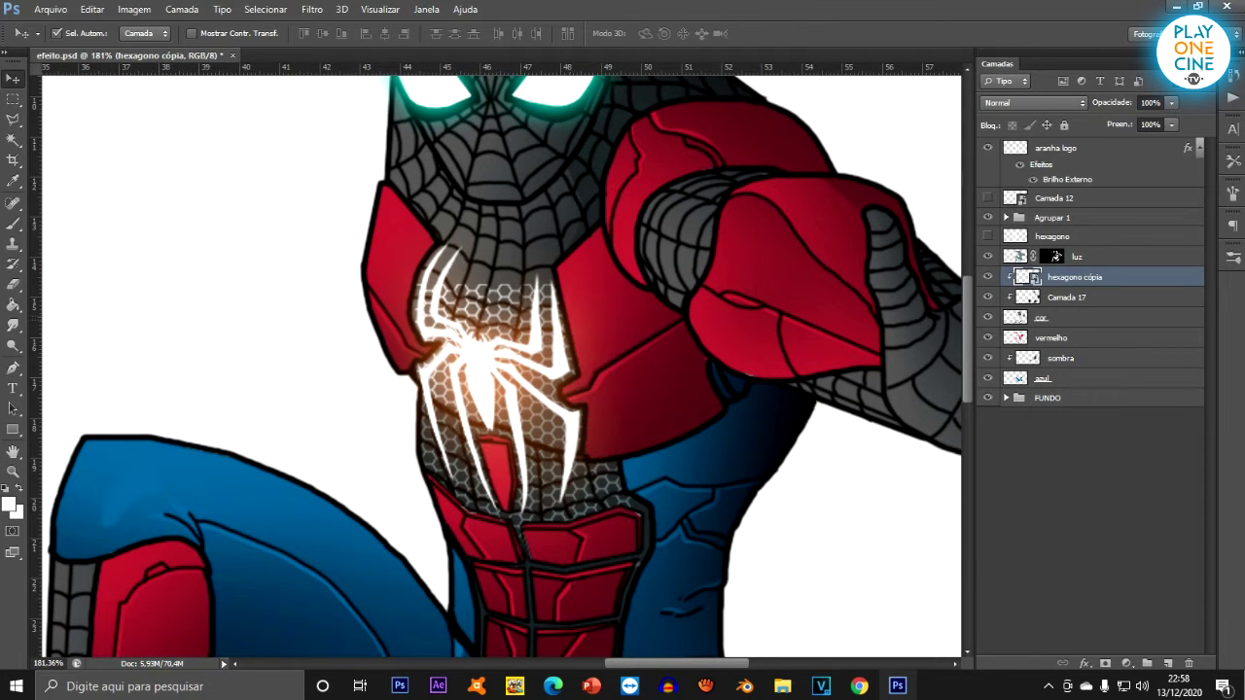
Try to rotate the hexagon copy and distort its corners to follow the neck and chest.
key(ctrl+t)
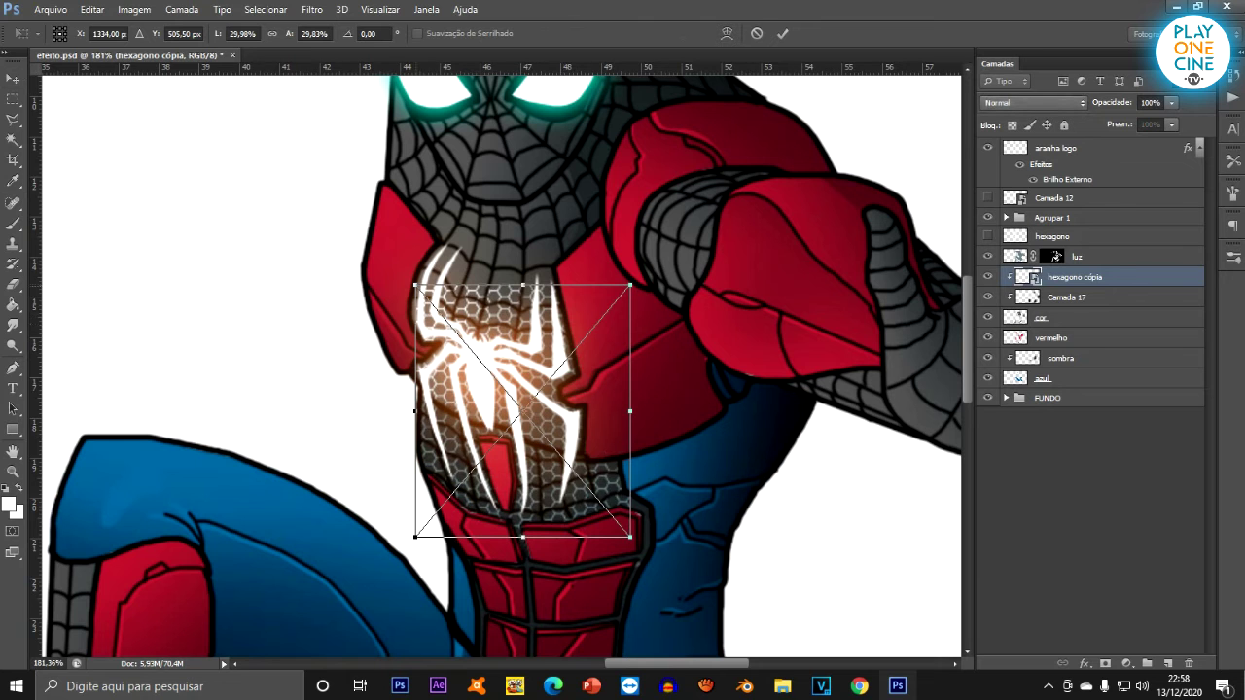
drag(536, 395, 511, 293)
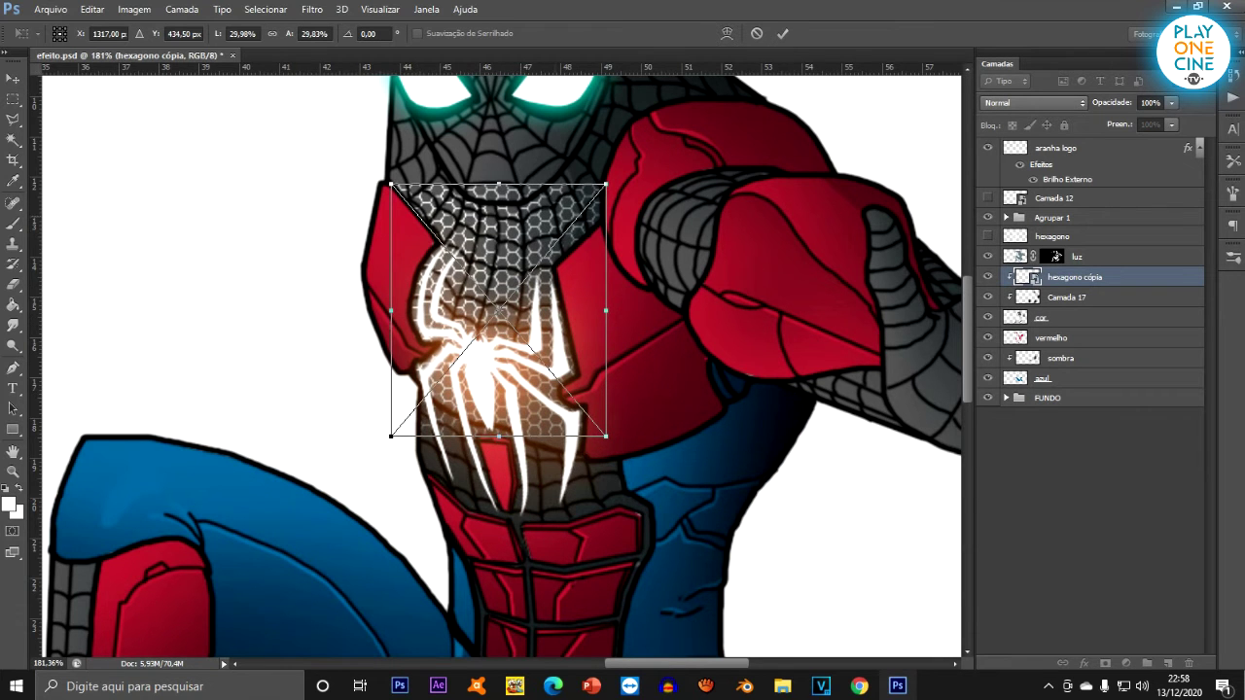
scroll(570, 347, down, 3)
scroll(571, 346, up, 1)
drag(667, 175, 693, 204)
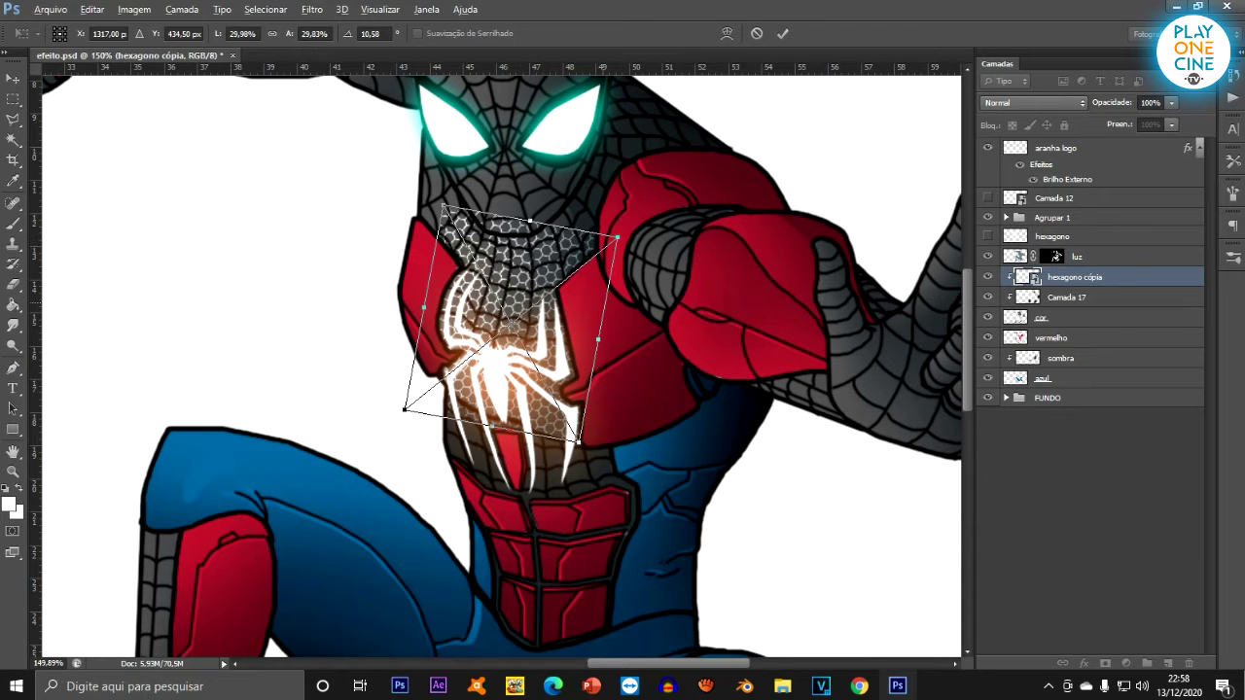
scroll(723, 430, down, 3)
scroll(593, 251, up, 4)
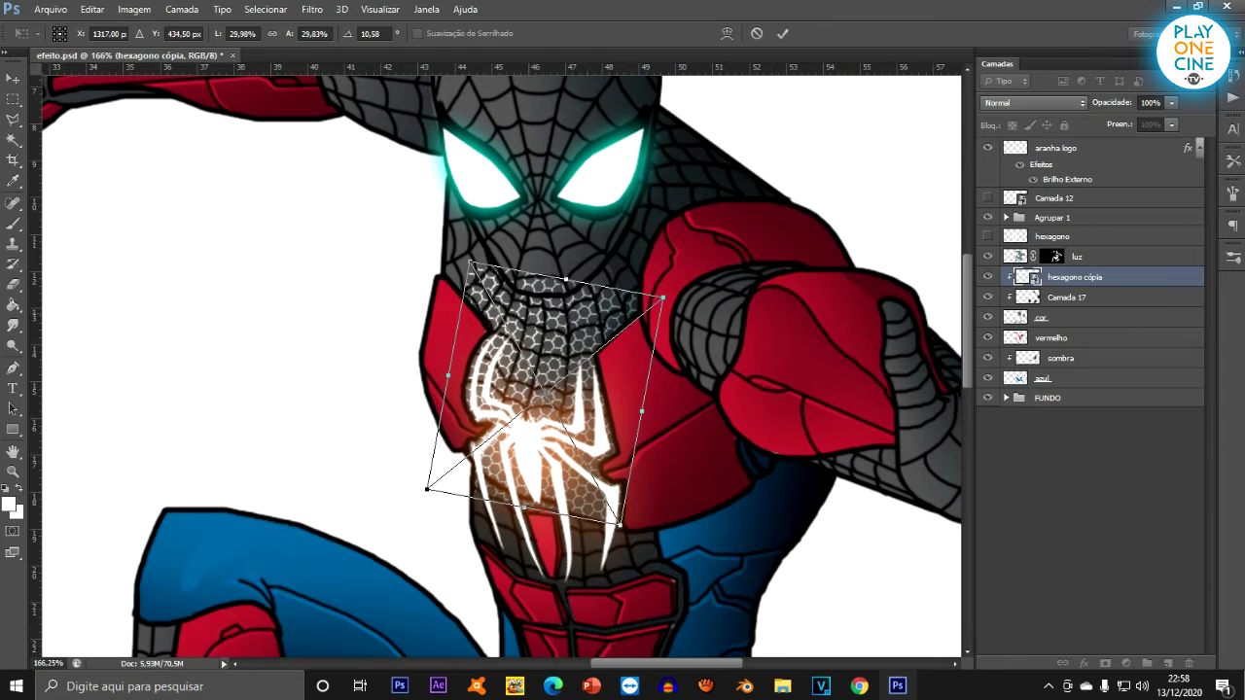
scroll(546, 341, up, 3)
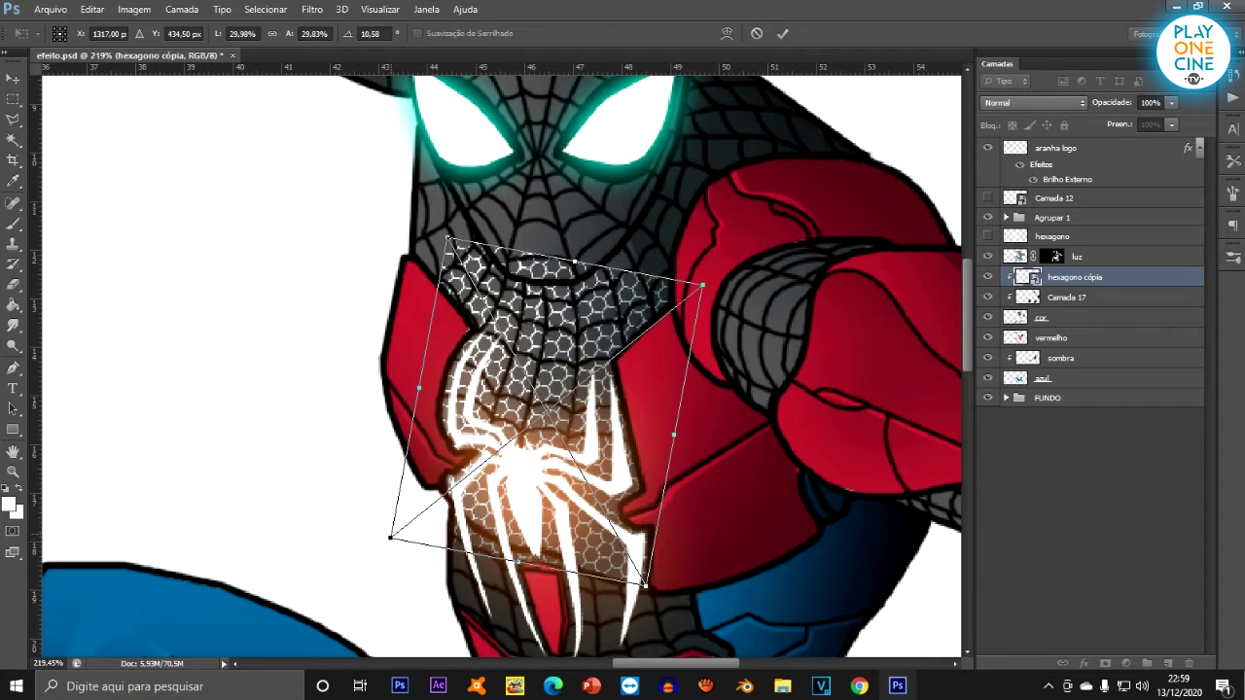
drag(392, 535, 420, 518)
drag(442, 236, 431, 275)
drag(702, 286, 633, 348)
drag(431, 276, 457, 296)
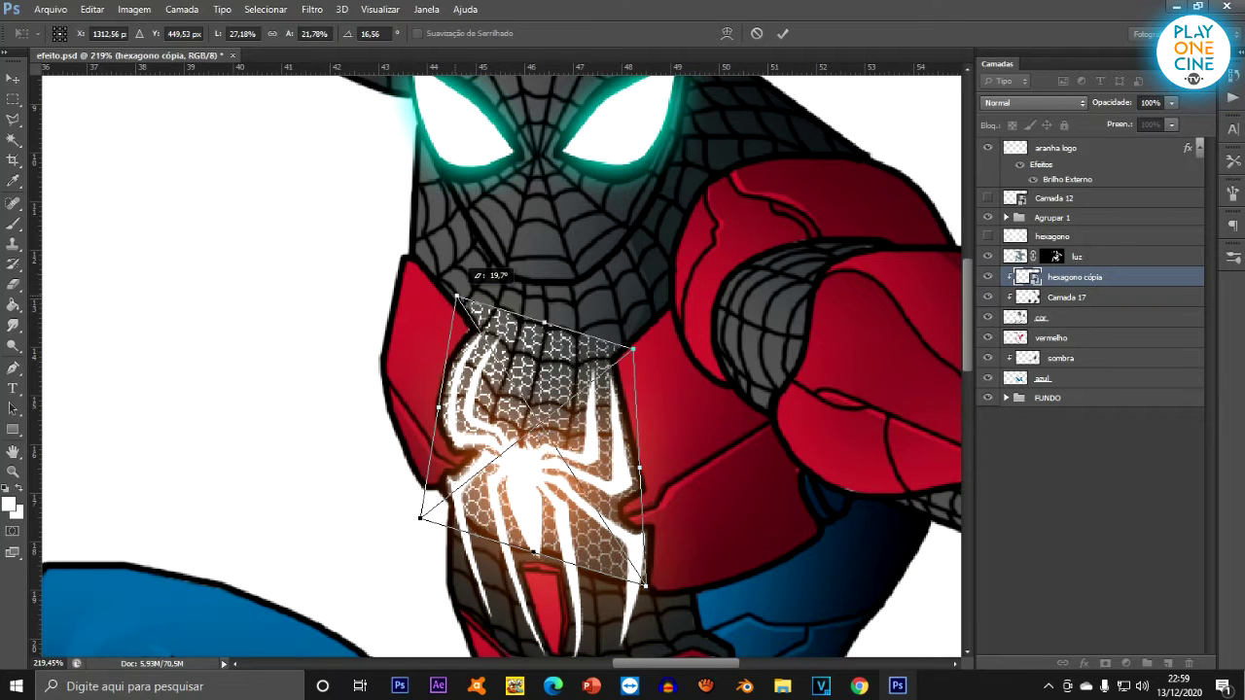
drag(633, 348, 634, 335)
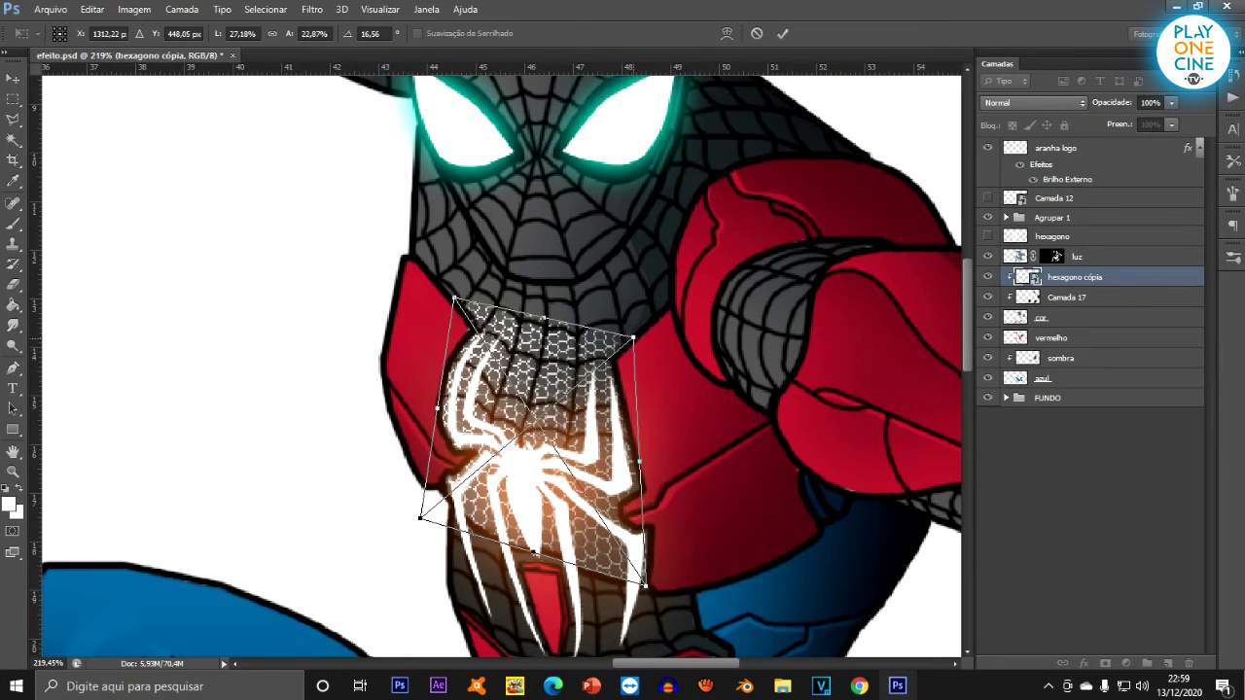
key(Return)
scroll(633, 337, down, 2)
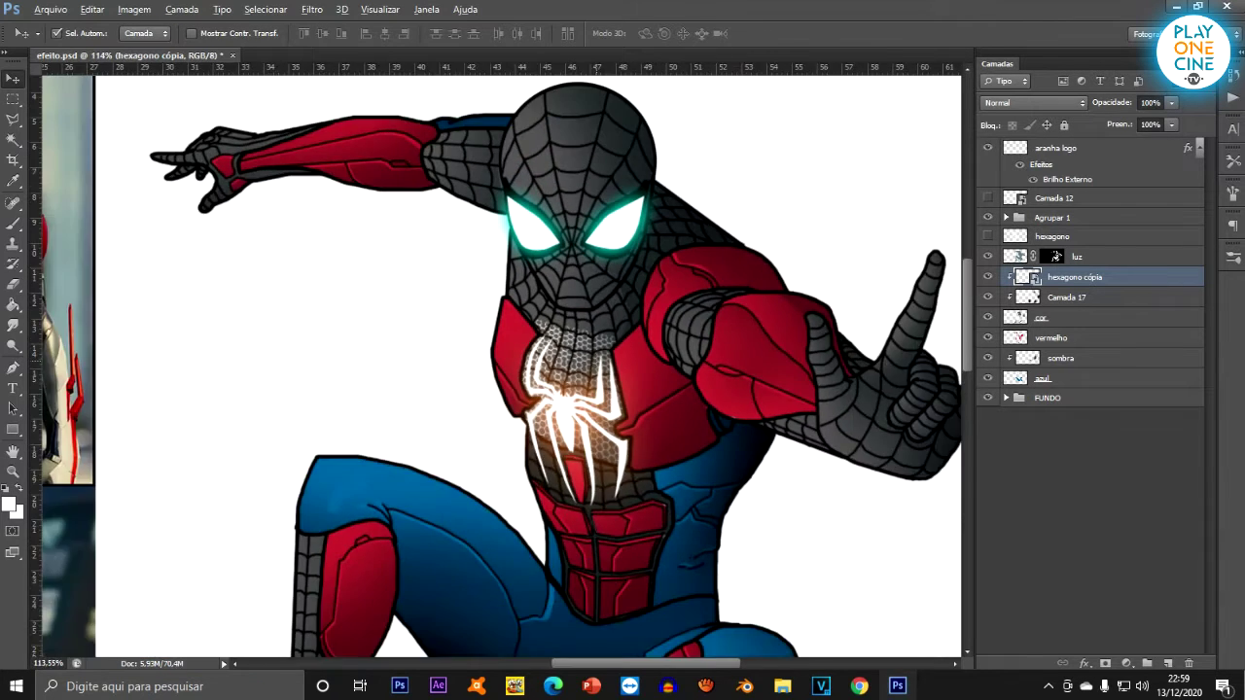
scroll(632, 361, up, 1)
key(ctrl+z)
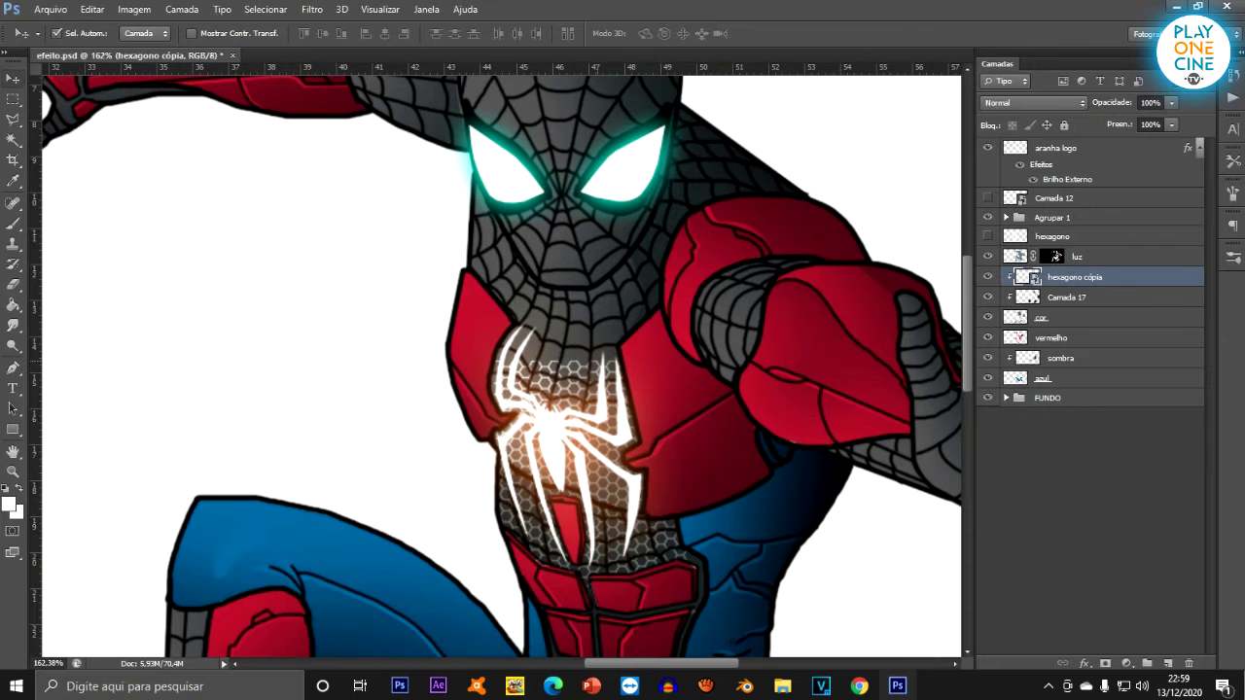
Raise the hexagon copy over the neck and chest and distort its corners to follow the torso's angle.
key(ctrl+t)
drag(581, 426, 555, 351)
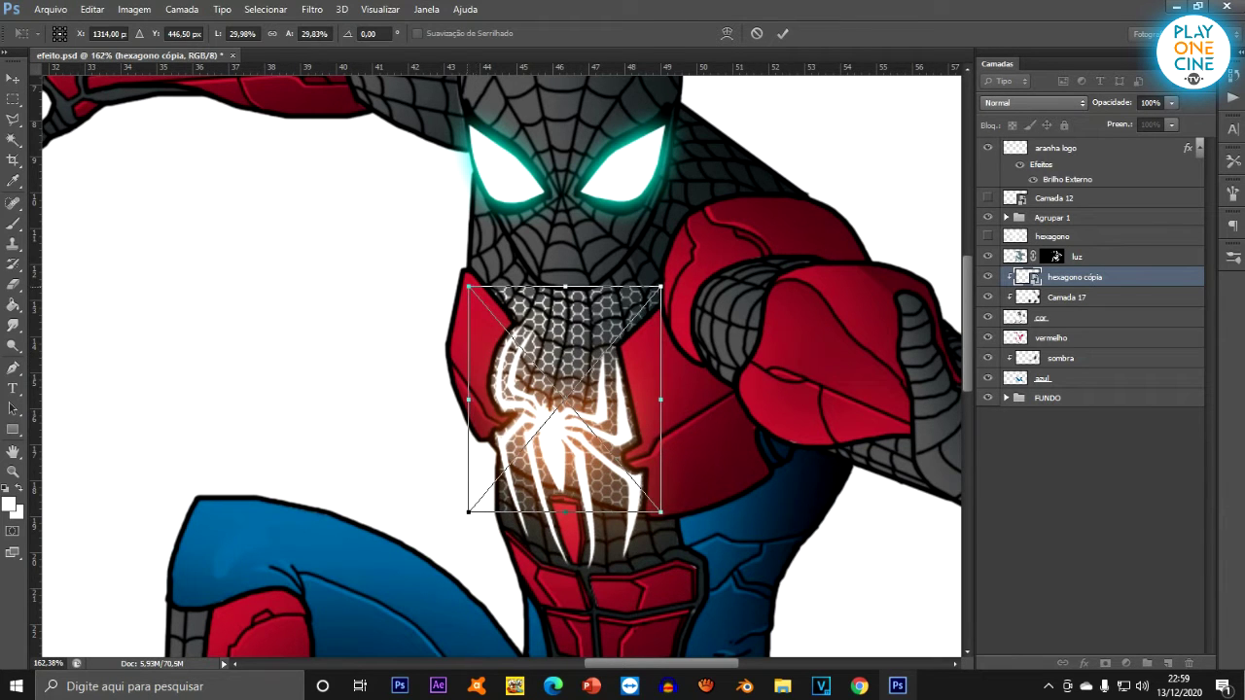
drag(468, 287, 494, 289)
drag(662, 287, 653, 313)
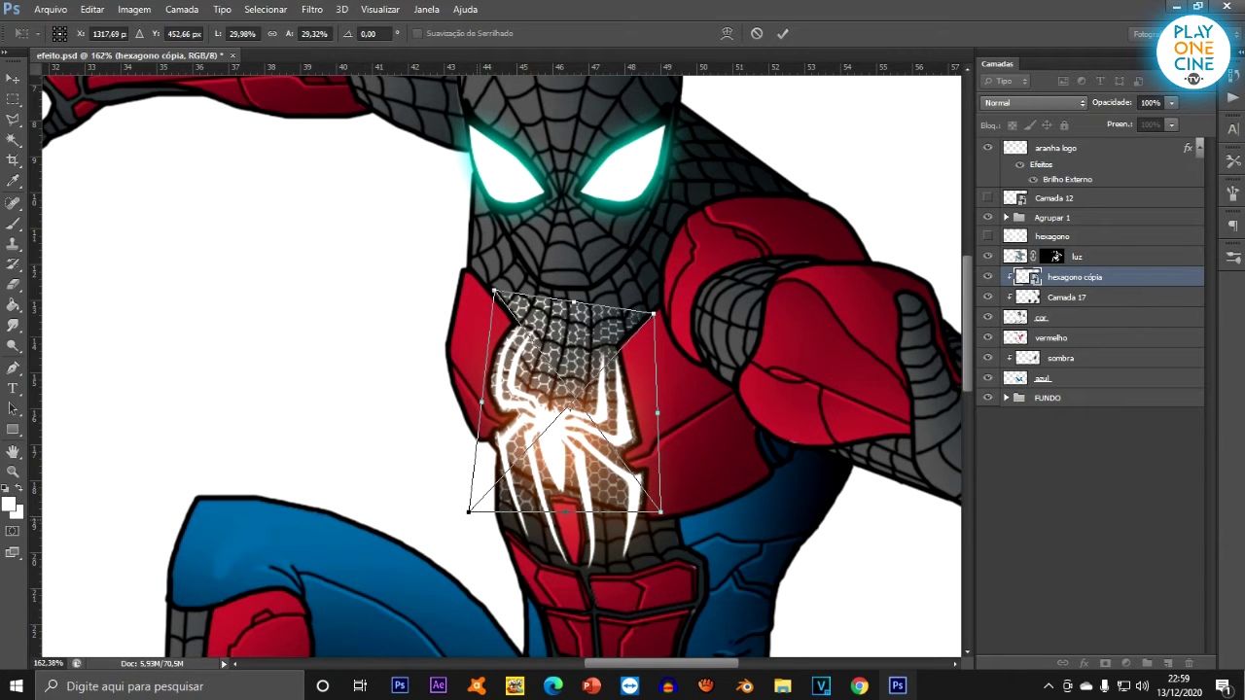
drag(469, 511, 489, 461)
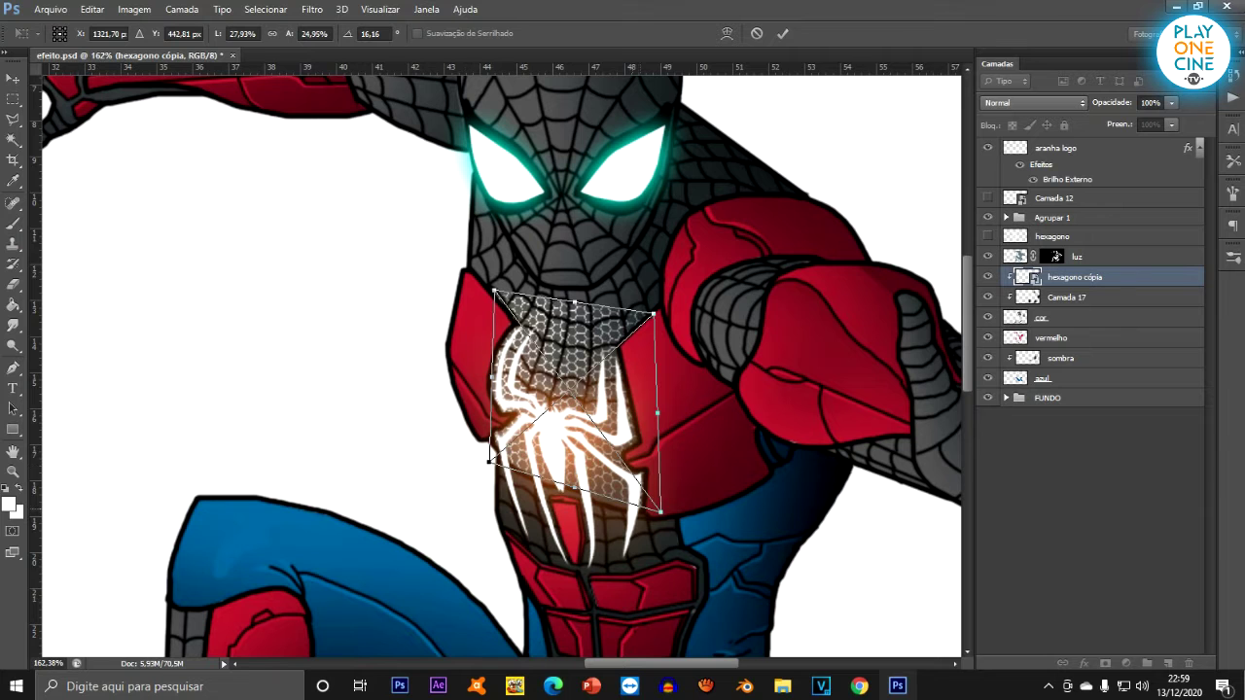
drag(661, 511, 657, 517)
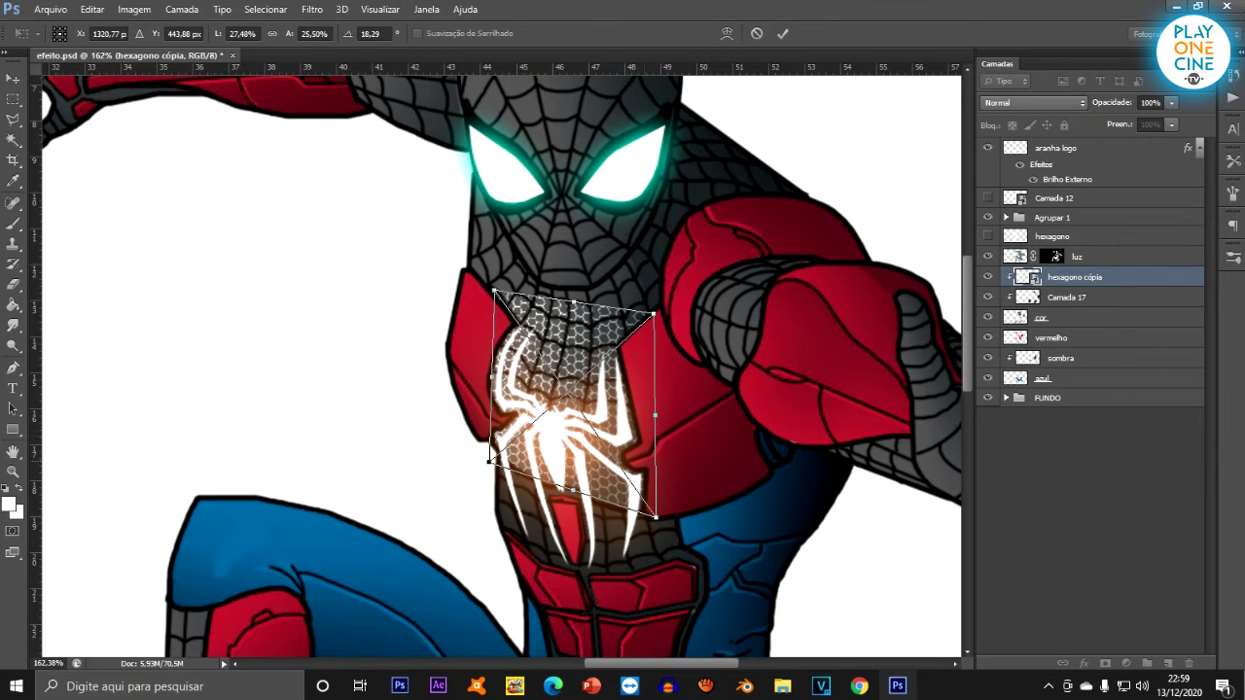
Warp the hexagon copy with a custom mesh so it curves around the neck and chest, and apply it.
scroll(646, 419, up, 4)
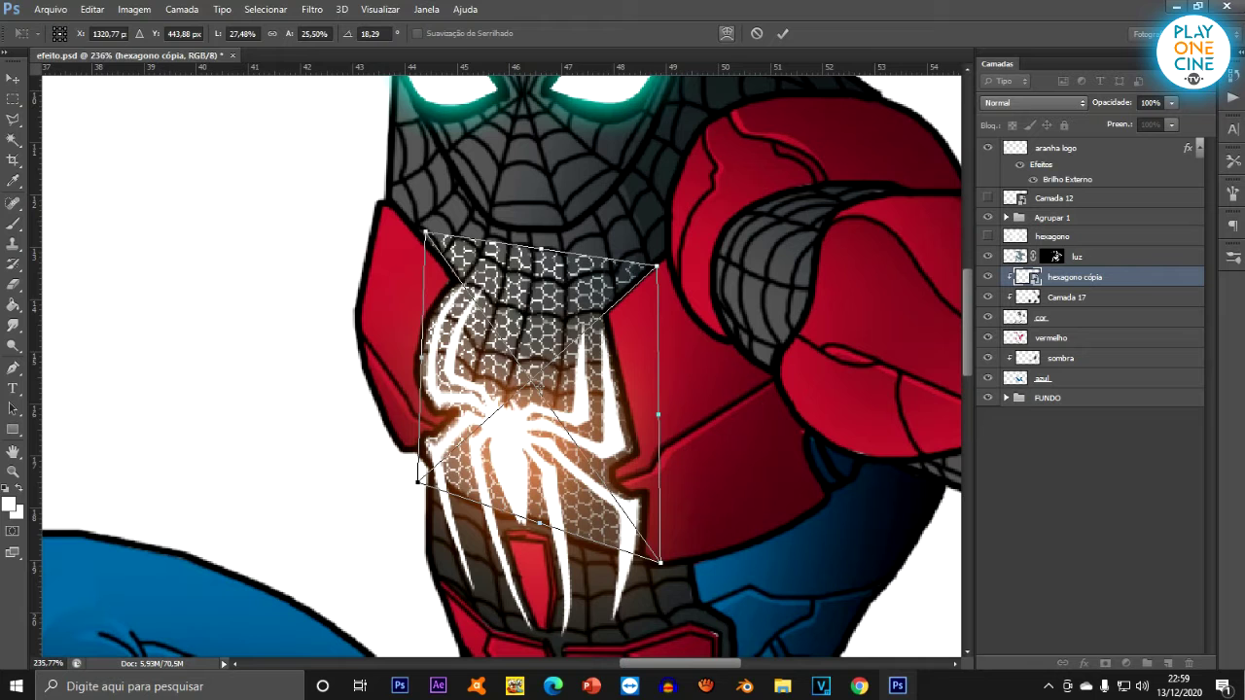
click(726, 33)
drag(507, 412, 494, 408)
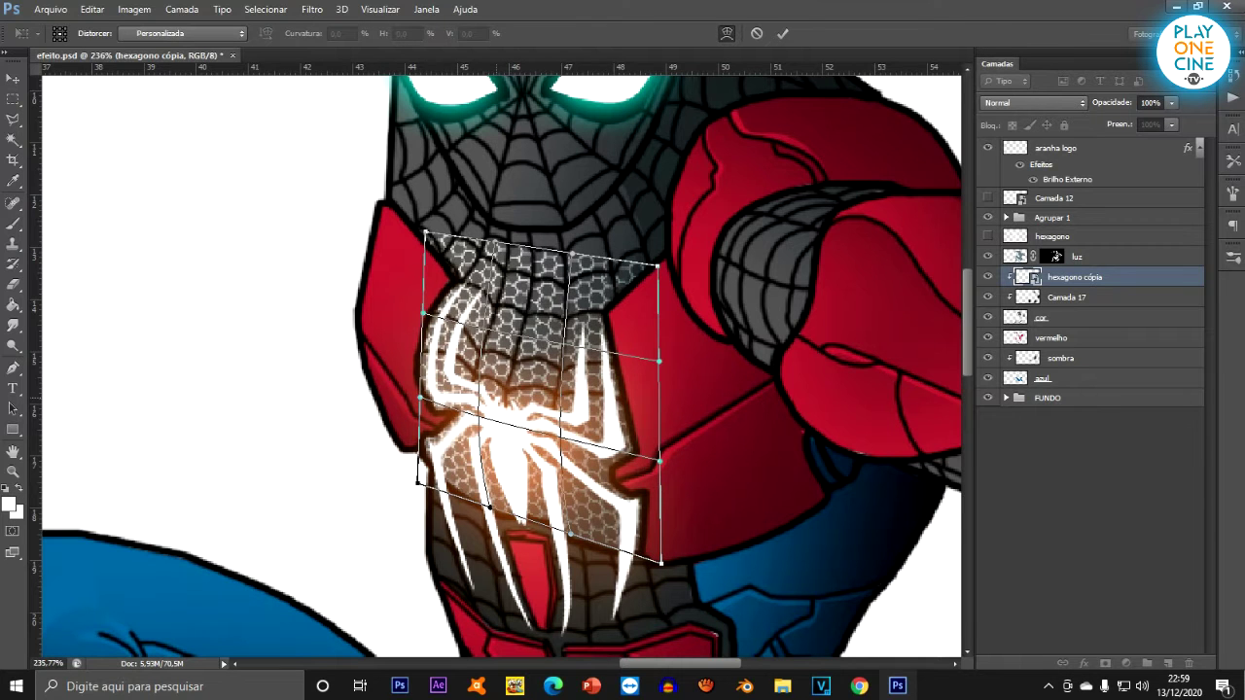
drag(597, 425, 589, 425)
drag(468, 238, 474, 249)
drag(577, 263, 569, 275)
drag(656, 272, 672, 251)
drag(561, 300, 561, 290)
drag(425, 233, 411, 228)
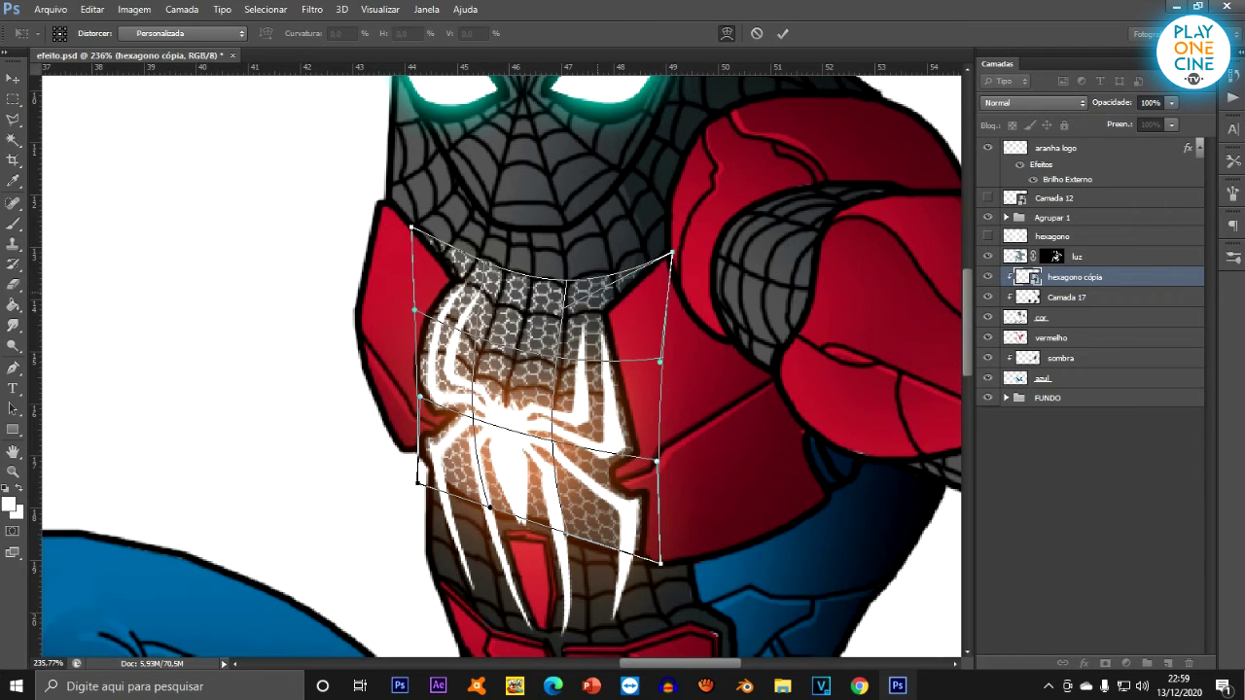
key(Return)
Duplicate the original hexagono layer beneath the luz layer and convert the new copy to a smart object.
scroll(597, 292, down, 6)
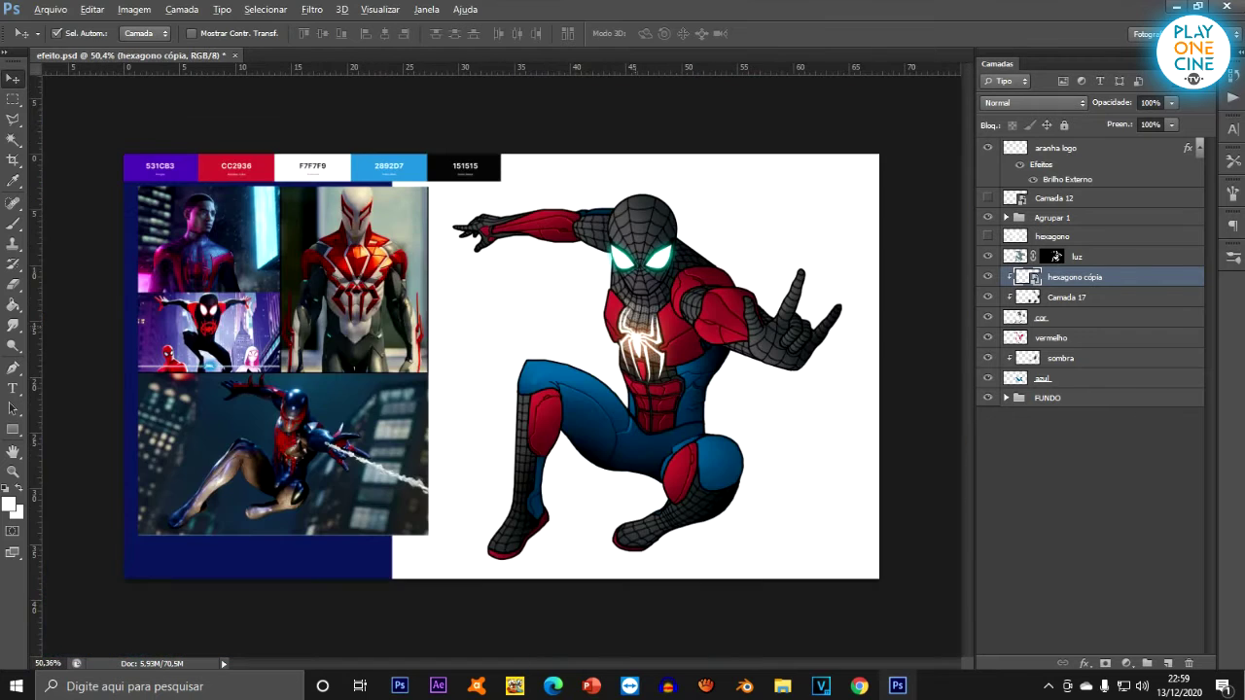
scroll(597, 292, up, 2)
scroll(768, 247, up, 1)
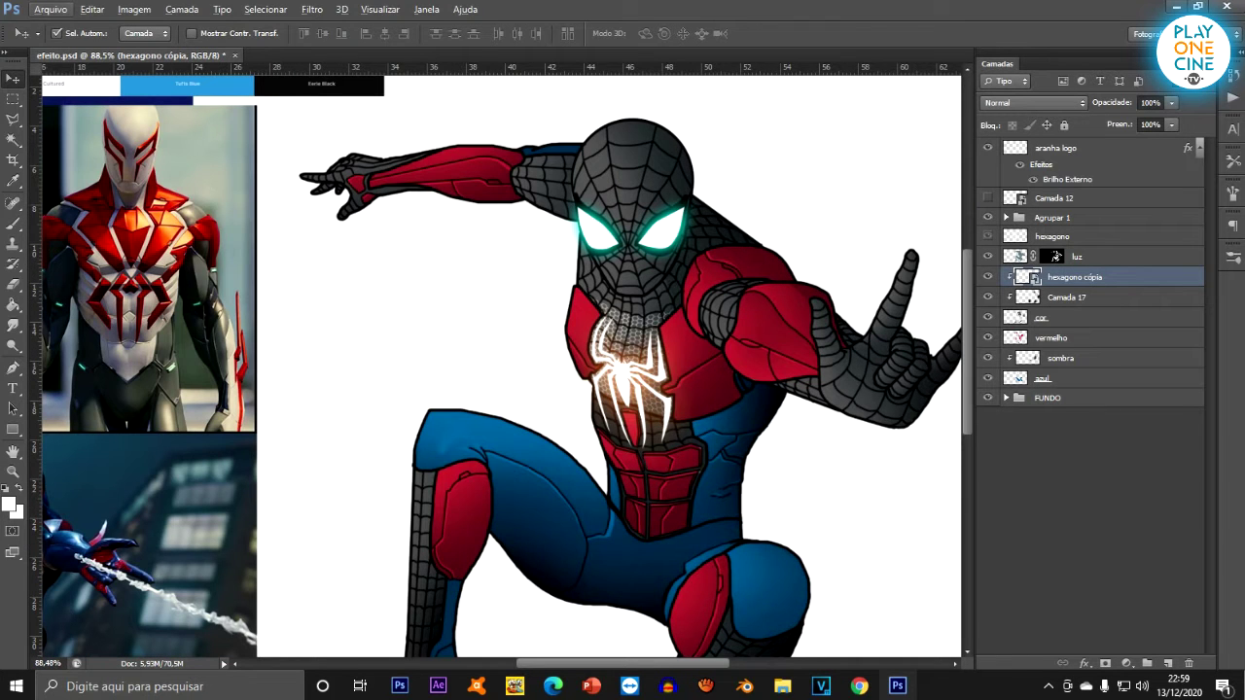
drag(1052, 237, 1052, 268)
right_click(1079, 277)
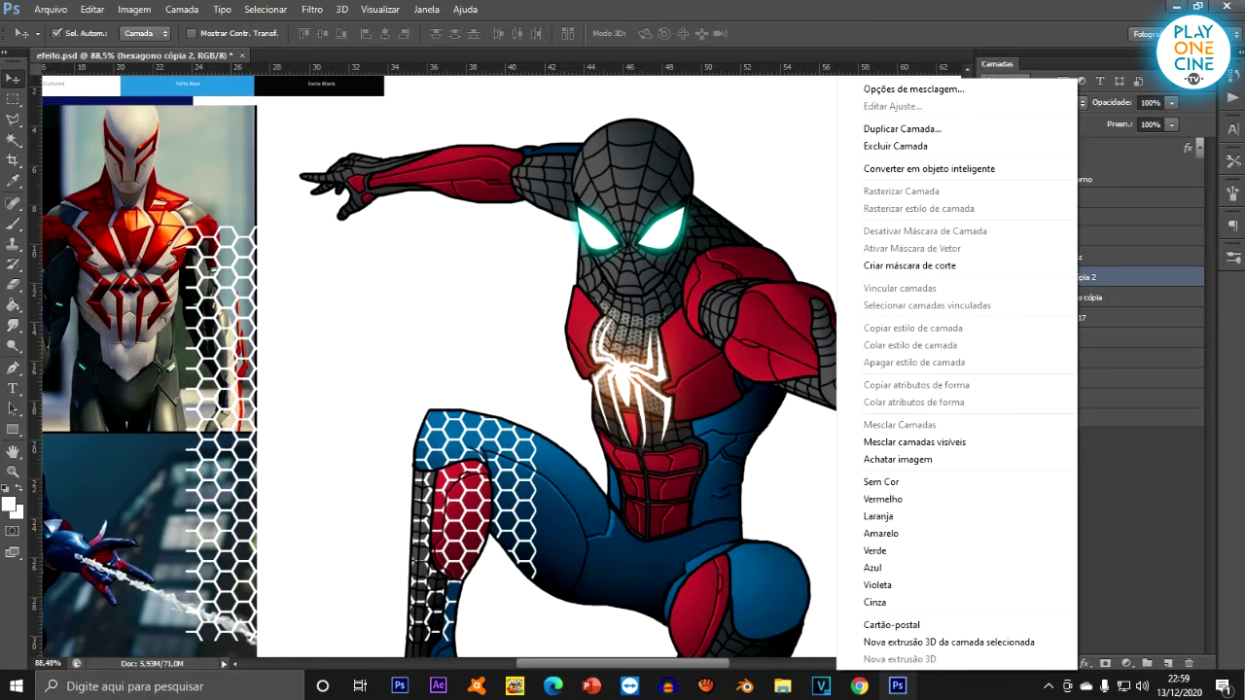
click(914, 164)
Scale the second hexagon copy to about 34% and place it over the mask.
key(ctrl+t)
drag(457, 540, 728, 374)
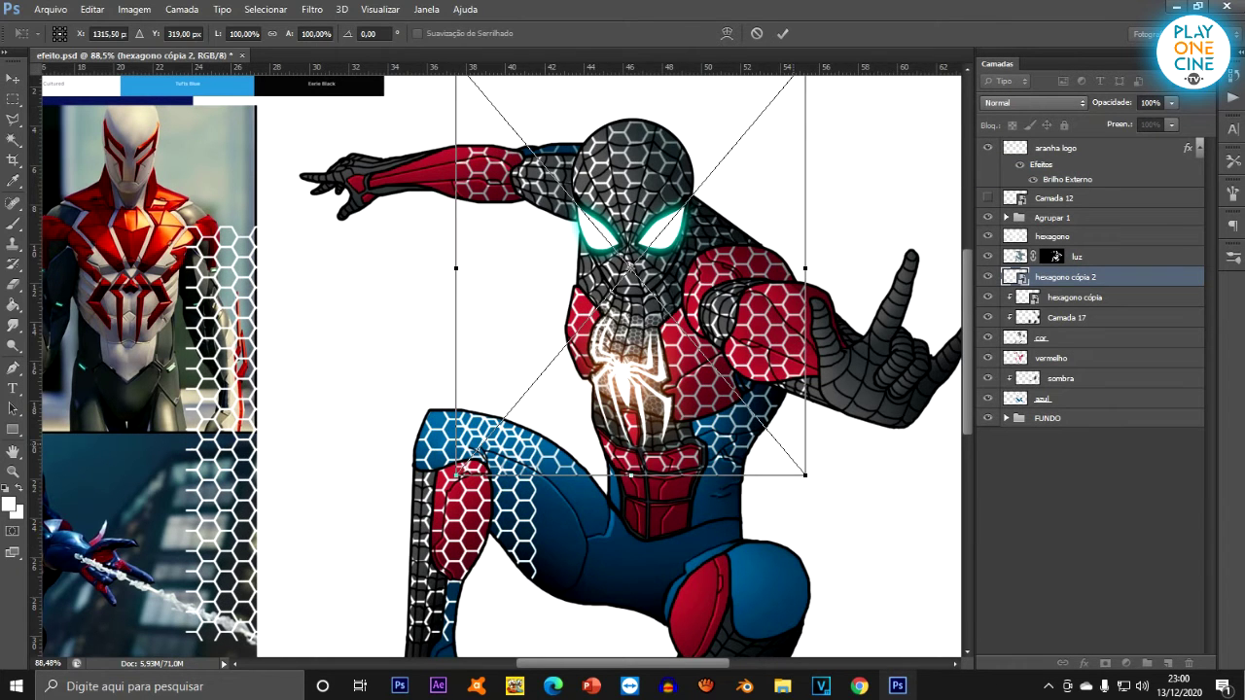
drag(805, 475, 694, 93)
scroll(689, 149, up, 5)
drag(645, 191, 636, 252)
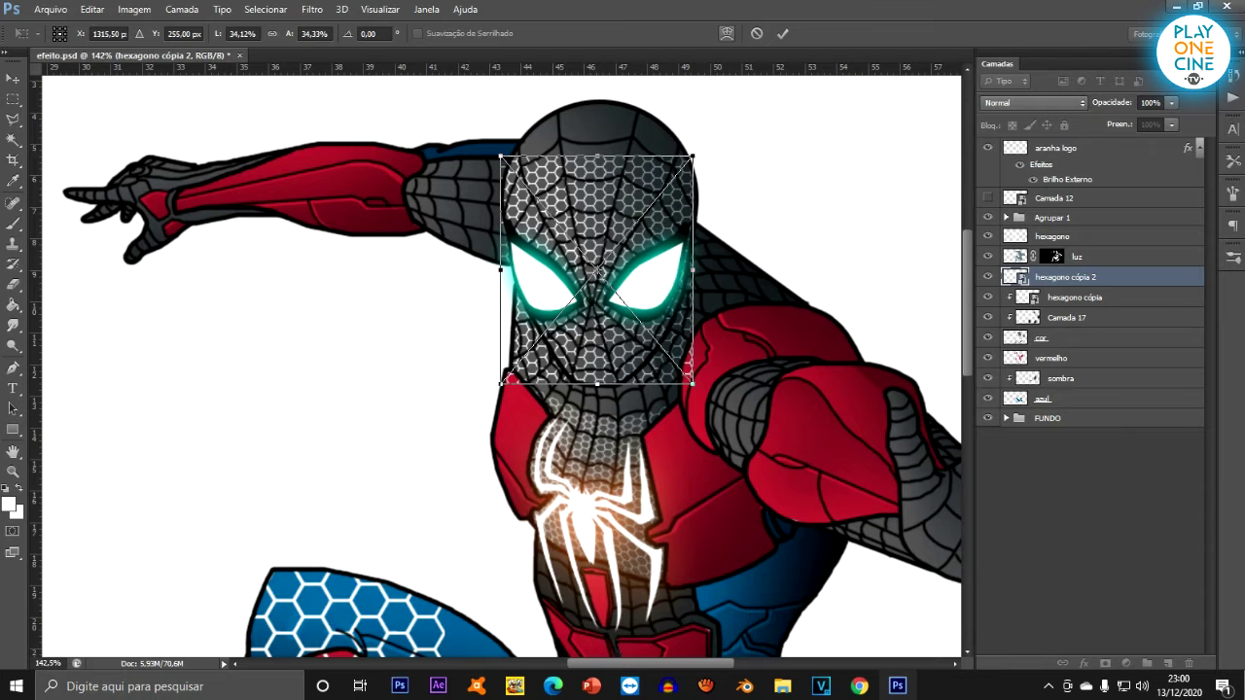
Warp the second hexagon copy so its upper edge rounds over the skull and its lower corners taper to the chin.
click(726, 33)
drag(582, 161, 588, 103)
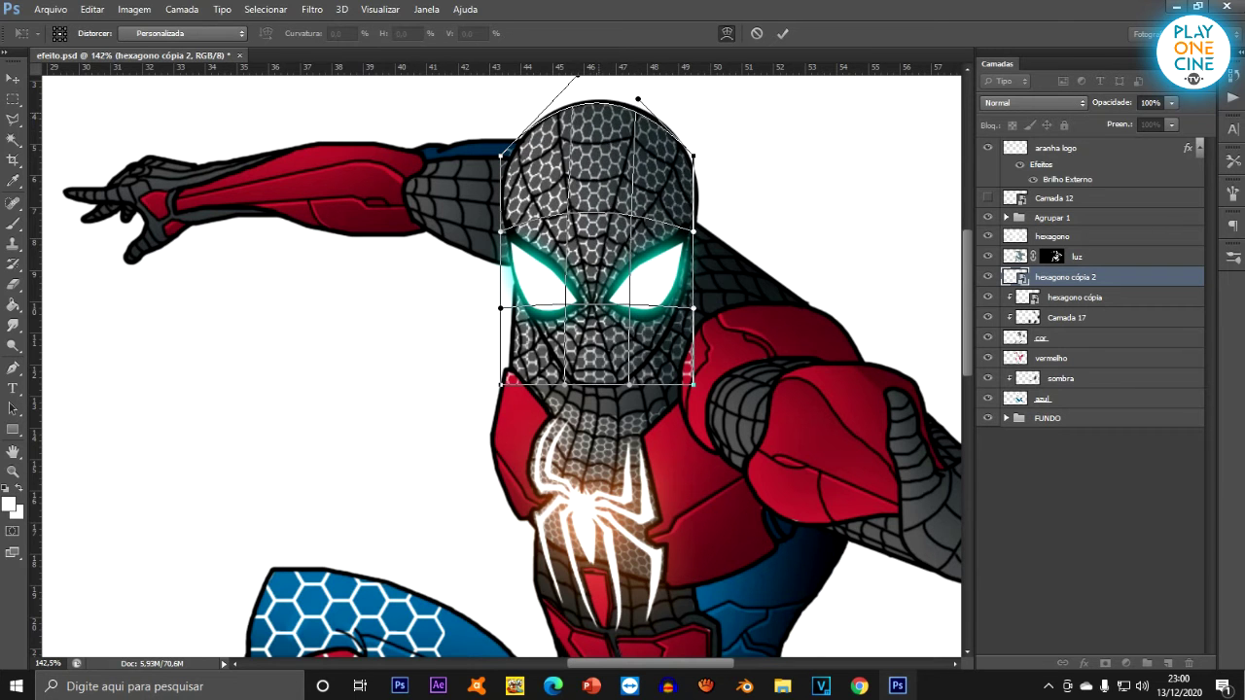
drag(693, 156, 699, 163)
drag(644, 105, 651, 91)
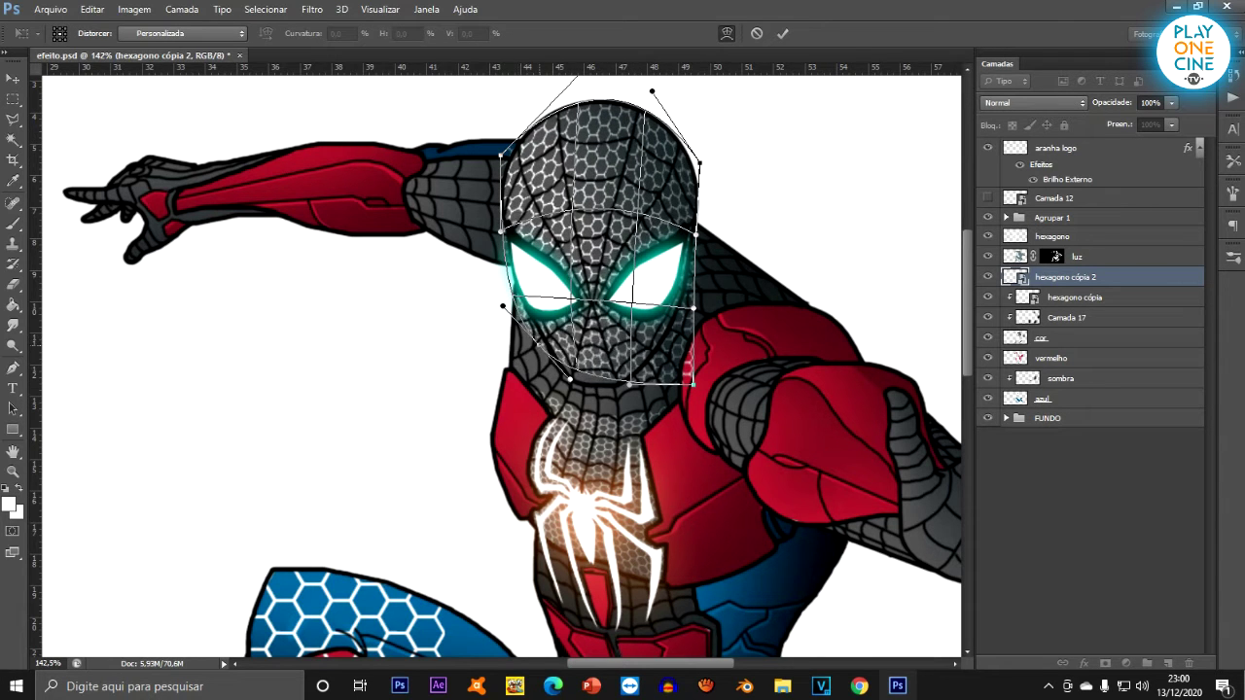
drag(692, 383, 669, 377)
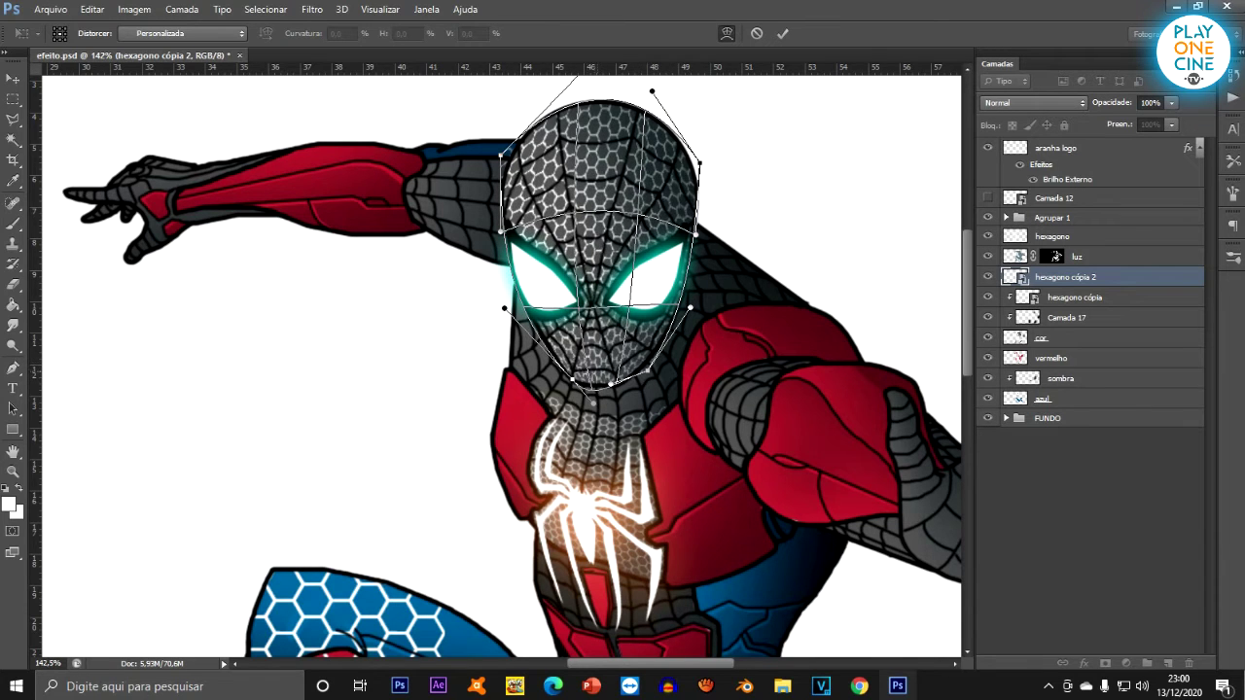
Refine the mask hexagon warp along the sides of the head, the face centre and the chin, and apply it.
key(ctrl+plus)
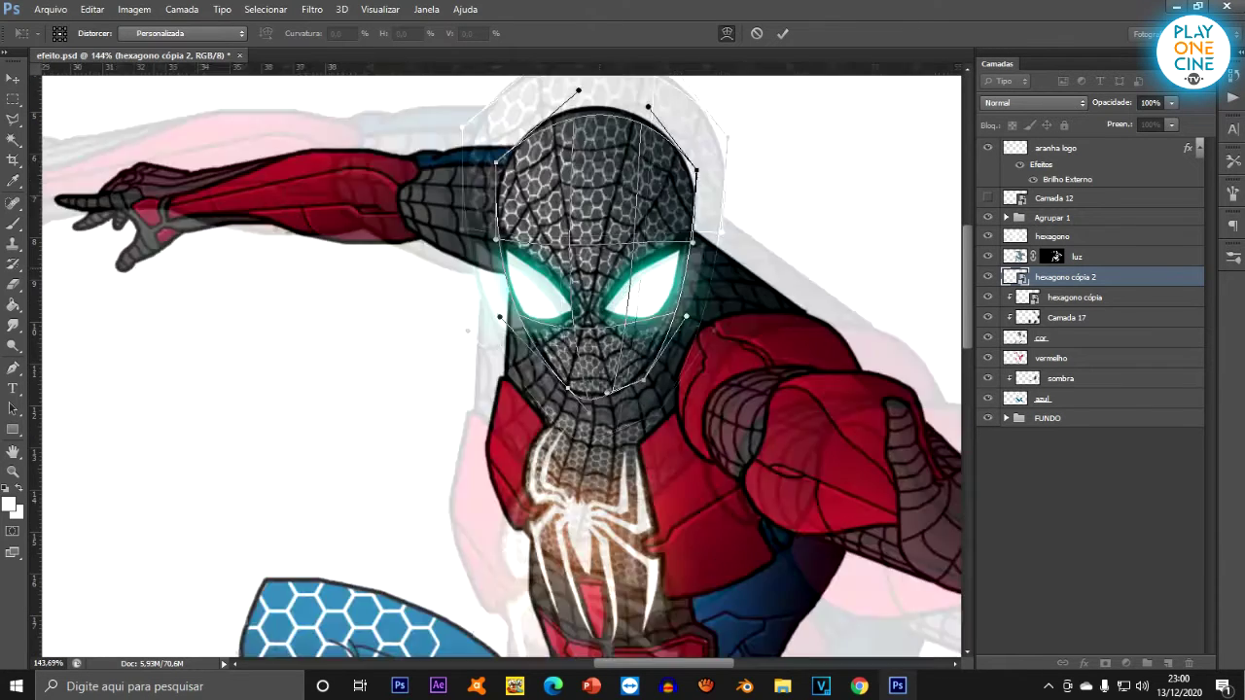
scroll(600, 273, up, 2)
drag(478, 187, 494, 161)
drag(722, 197, 723, 172)
drag(716, 282, 750, 278)
drag(482, 277, 465, 280)
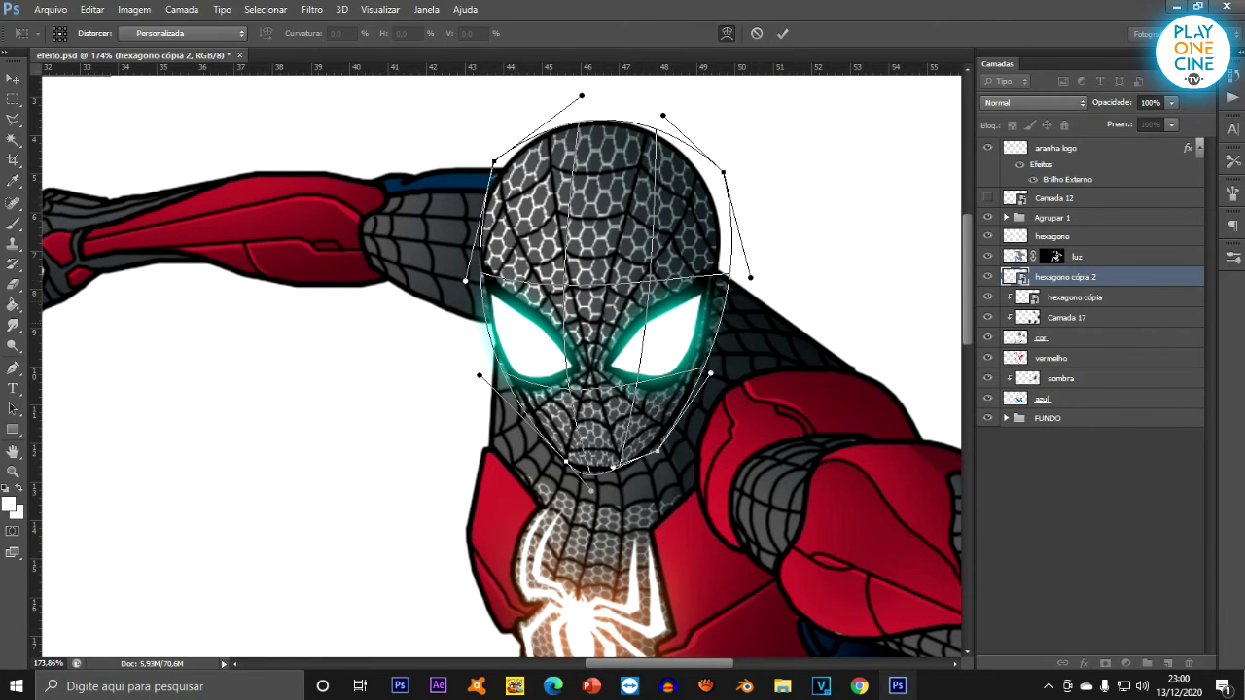
drag(625, 306, 572, 263)
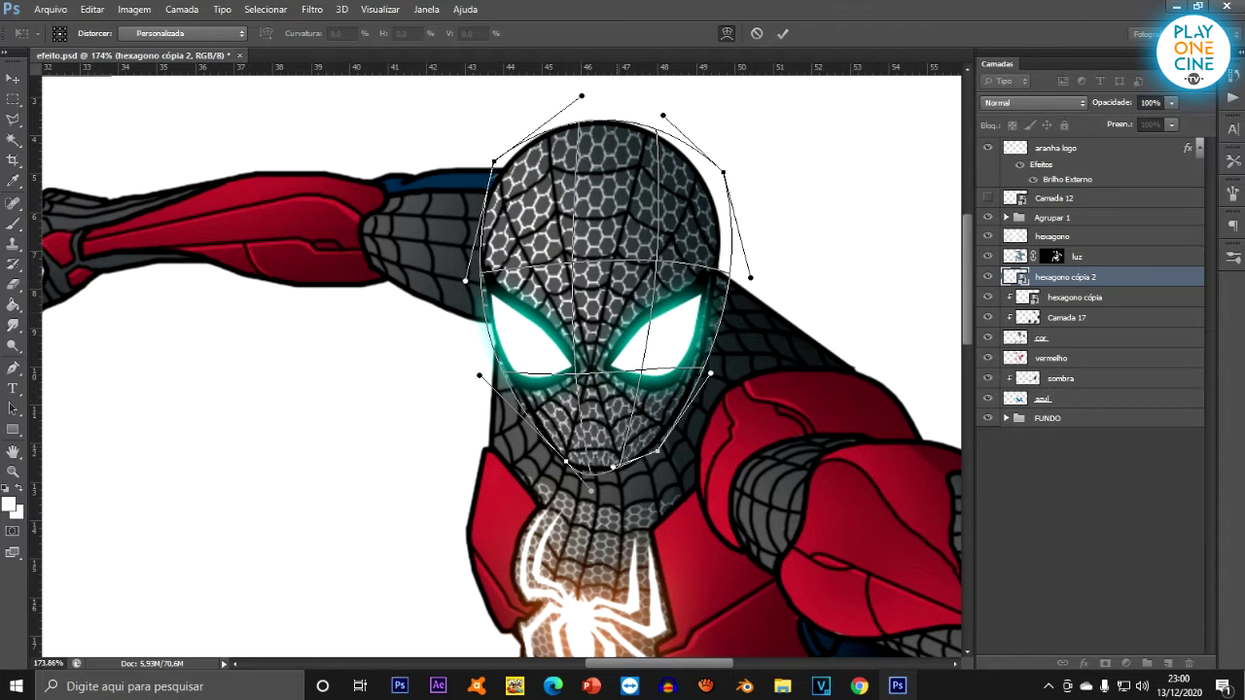
drag(613, 467, 656, 447)
drag(567, 472, 571, 464)
drag(639, 258, 638, 247)
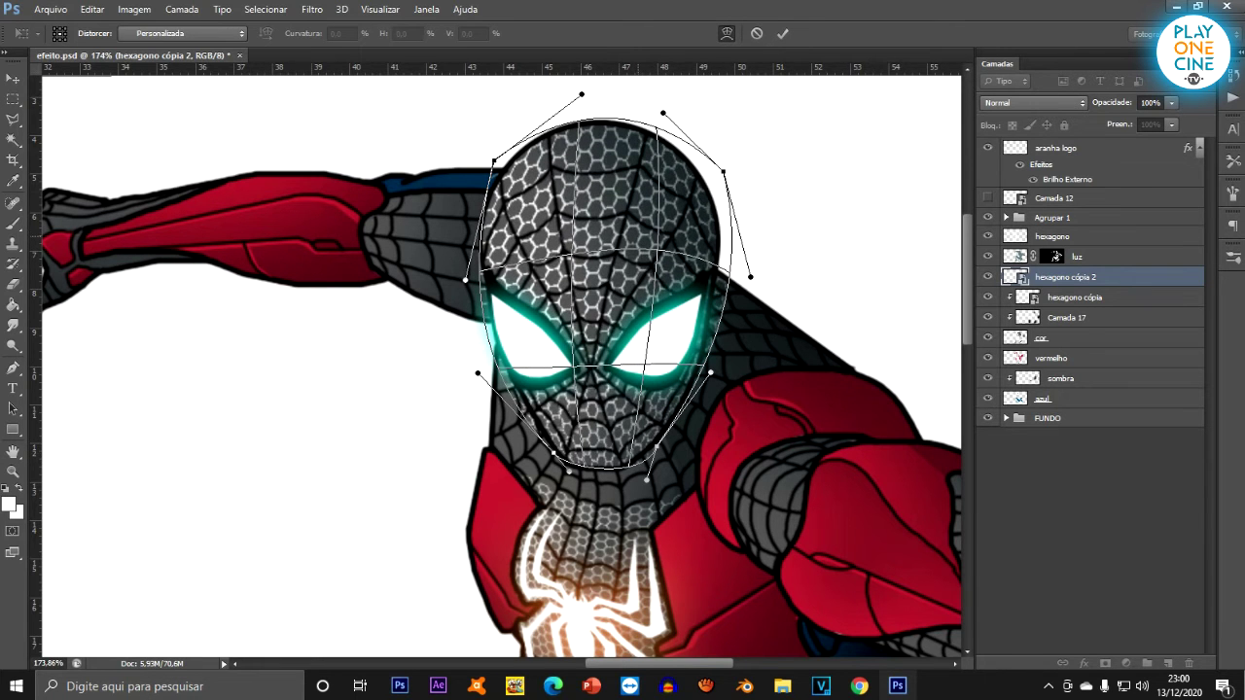
key(Return)
Clip the mask's hexagon copy to the dark suit layer below.
scroll(637, 246, down, 15)
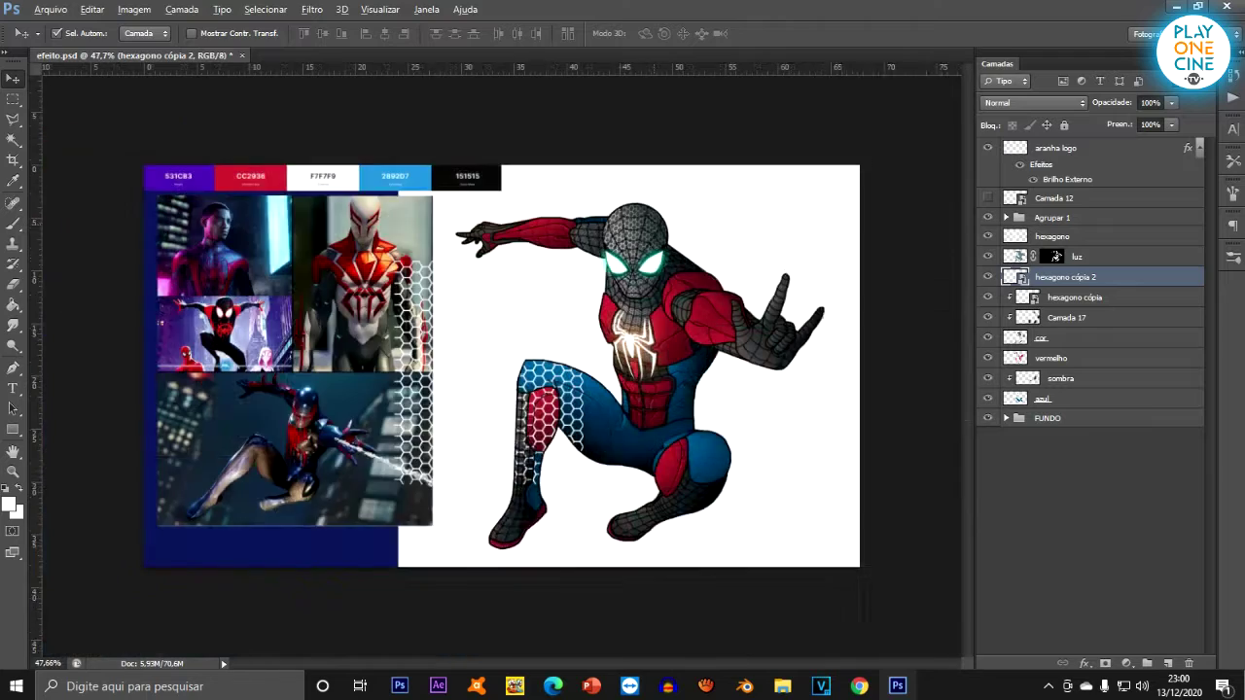
scroll(501, 366, up, 3)
scroll(780, 224, up, 6)
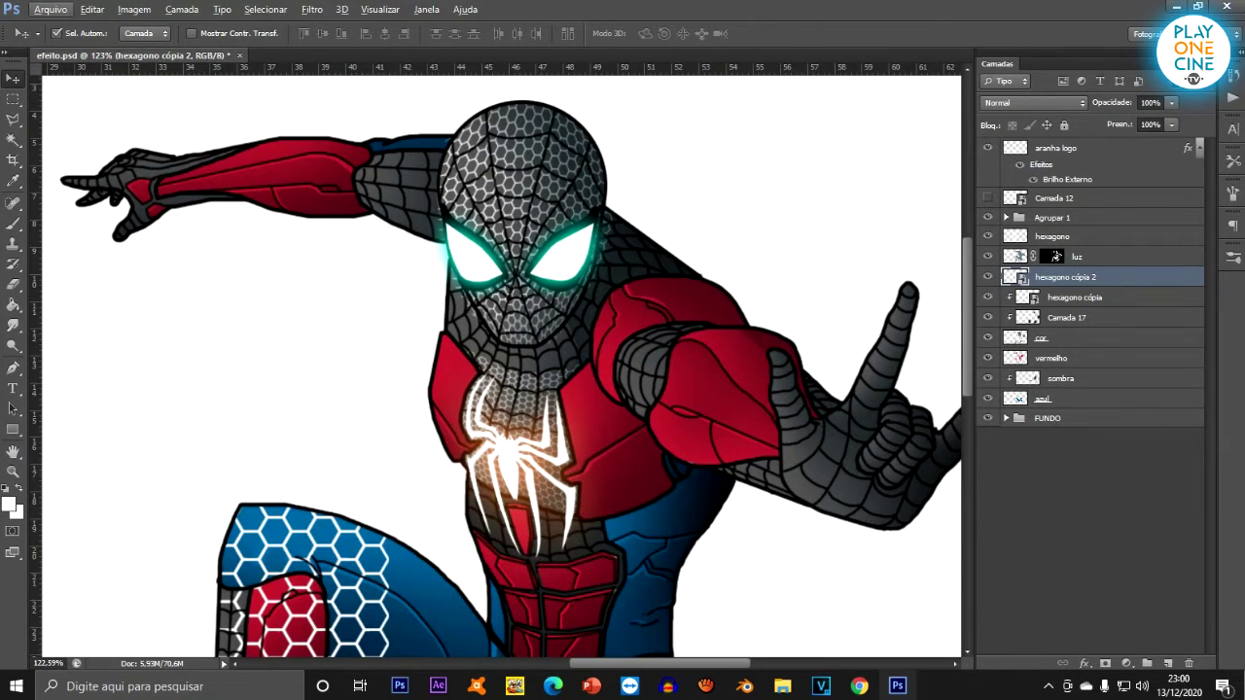
key(ctrl+alt+g)
Lower the opacity of both clipped hexagon copies to 44%.
scroll(712, 269, down, 7)
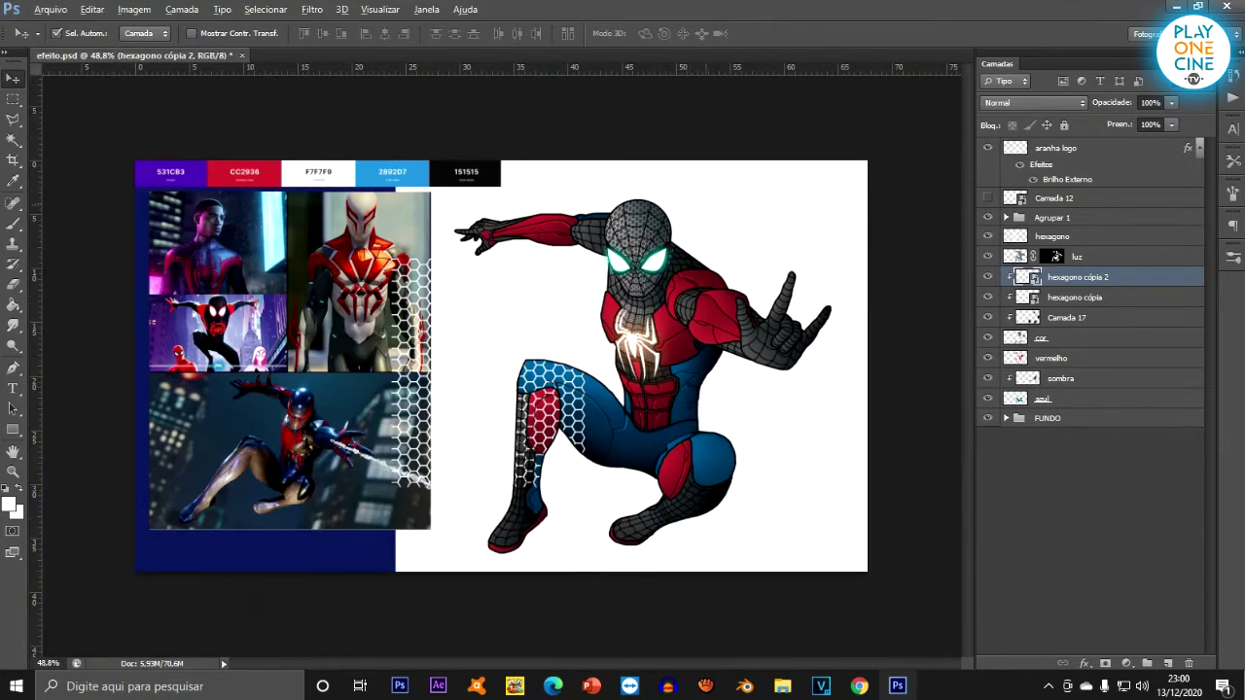
scroll(671, 255, up, 4)
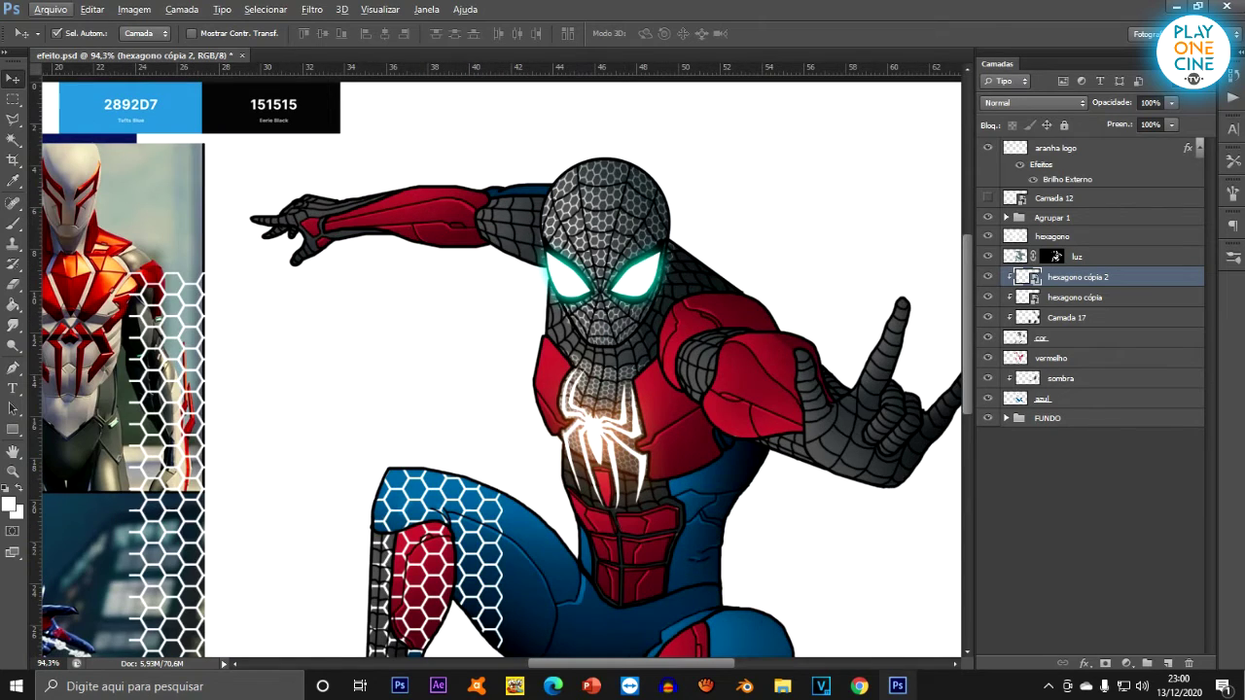
key(alt+shift+bracketleft)
click(1170, 103)
click(1127, 120)
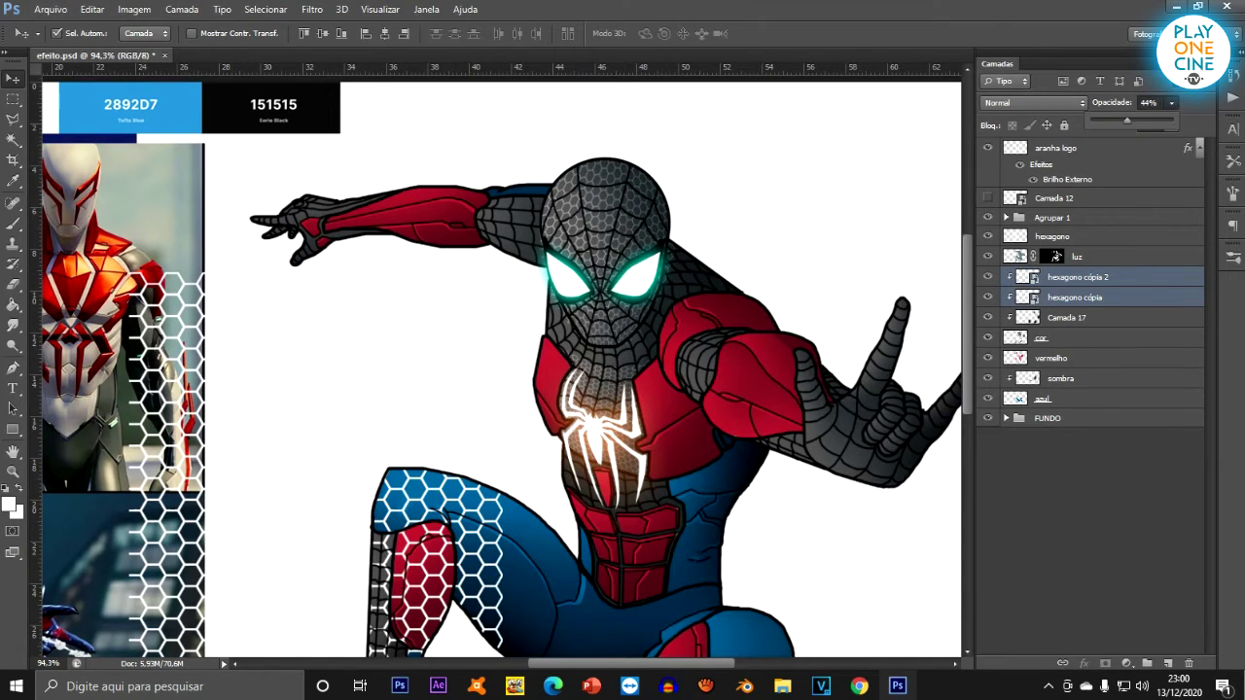
scroll(501, 282, down, 6)
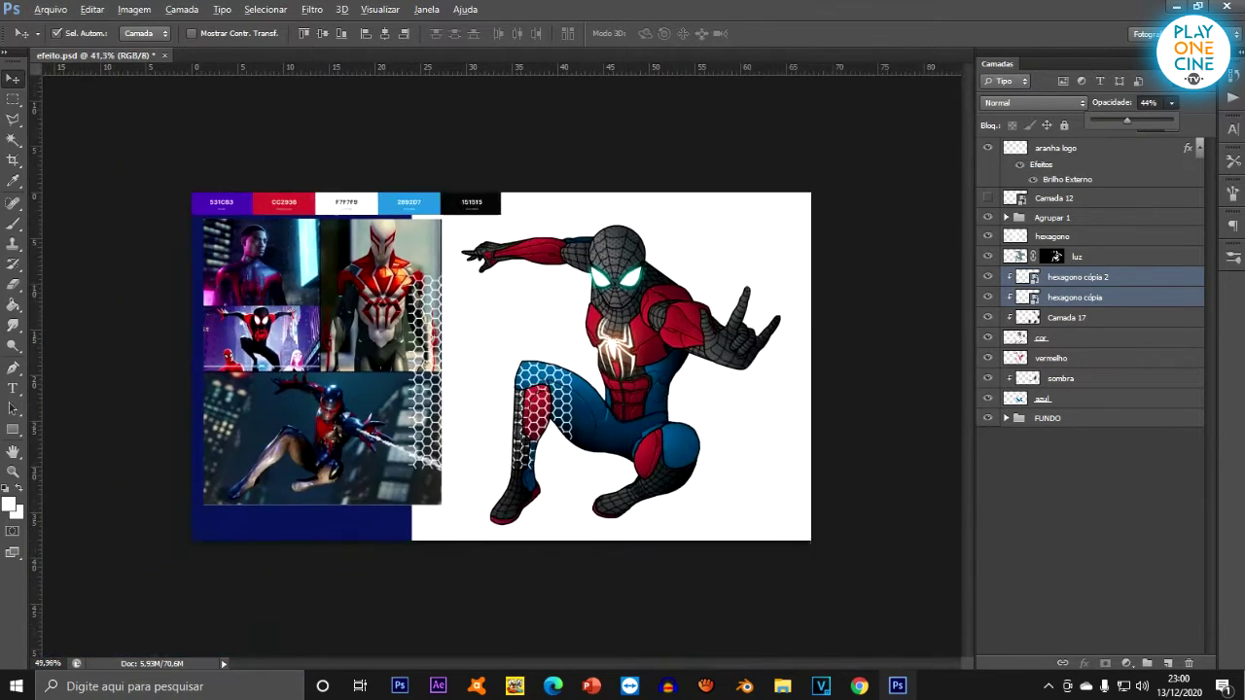
Lower the opacity of the two clipped hexagon copies to 29%.
scroll(500, 282, up, 4)
alt+scroll(815, 180, up, 3)
drag(1126, 120, 1128, 120)
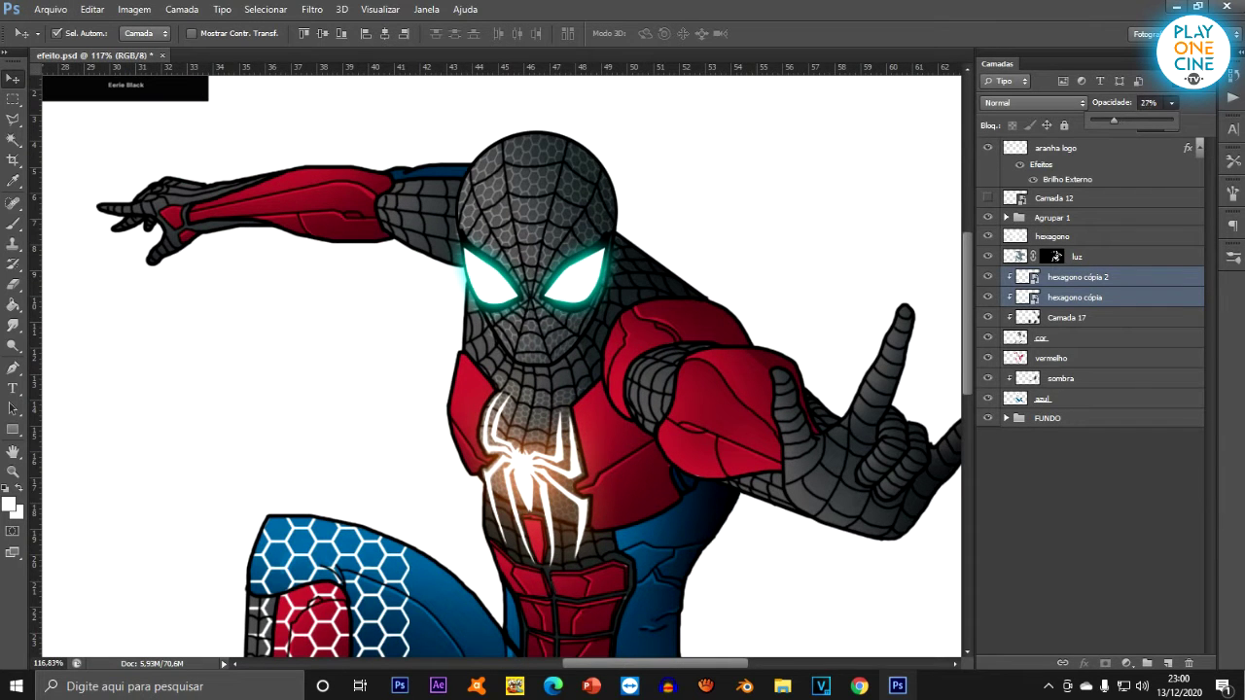
mouse_move(1125, 121)
mouse_down()
mouse_move(1165, 121)
mouse_move(1137, 121)
mouse_up()
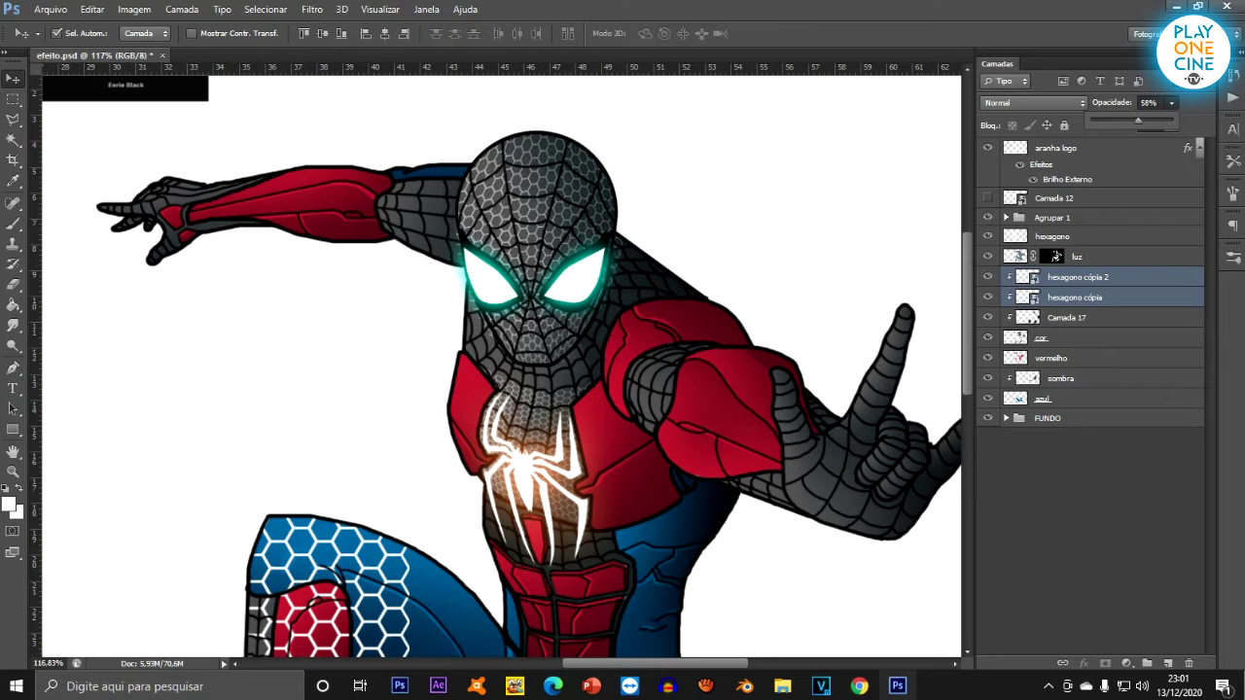
scroll(447, 430, down, 5)
scroll(447, 429, up, 2)
drag(1128, 120, 1115, 120)
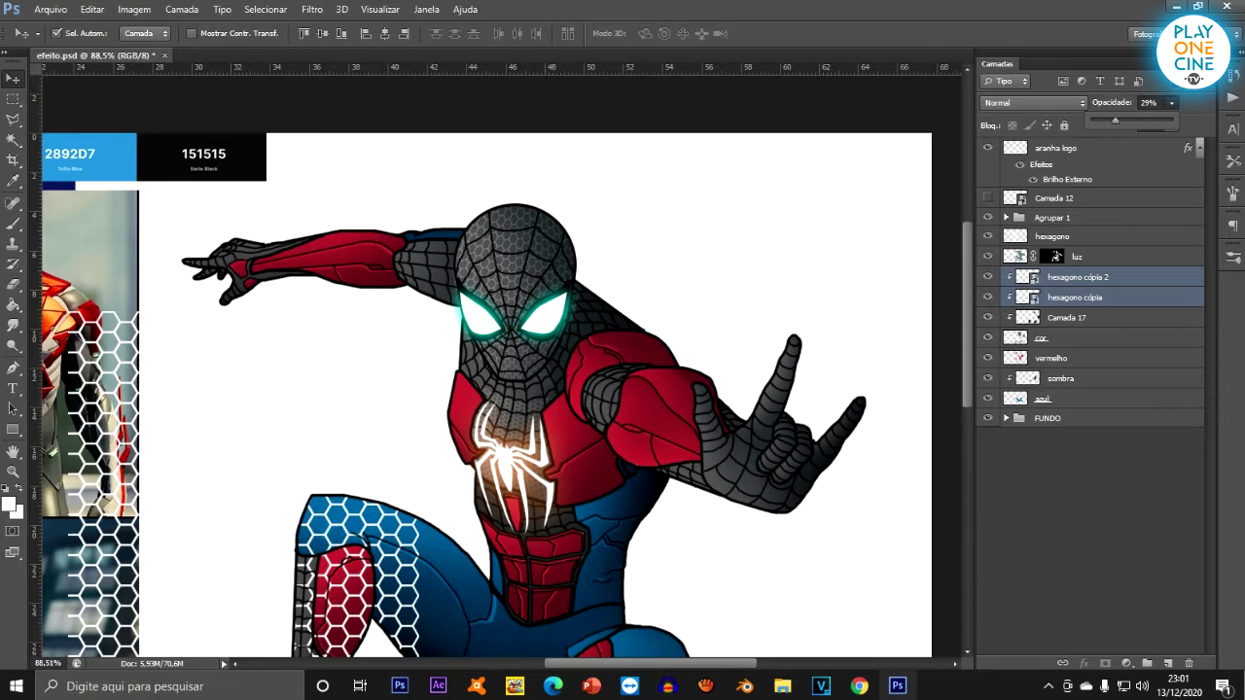
key(Return)
Scale the newest hexagon copy to about 22% over the dark band of the raised arm's shoulder and clip it to the suit layers below.
click(1052, 236)
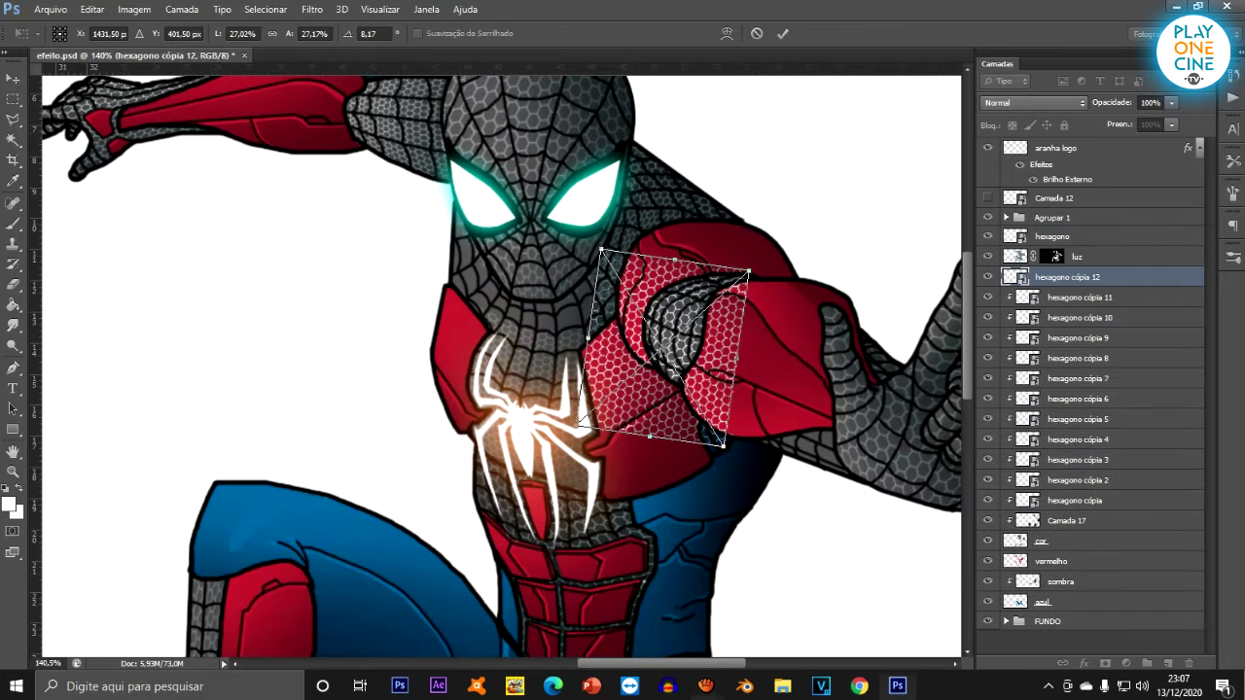
drag(748, 271, 725, 281)
key(Return)
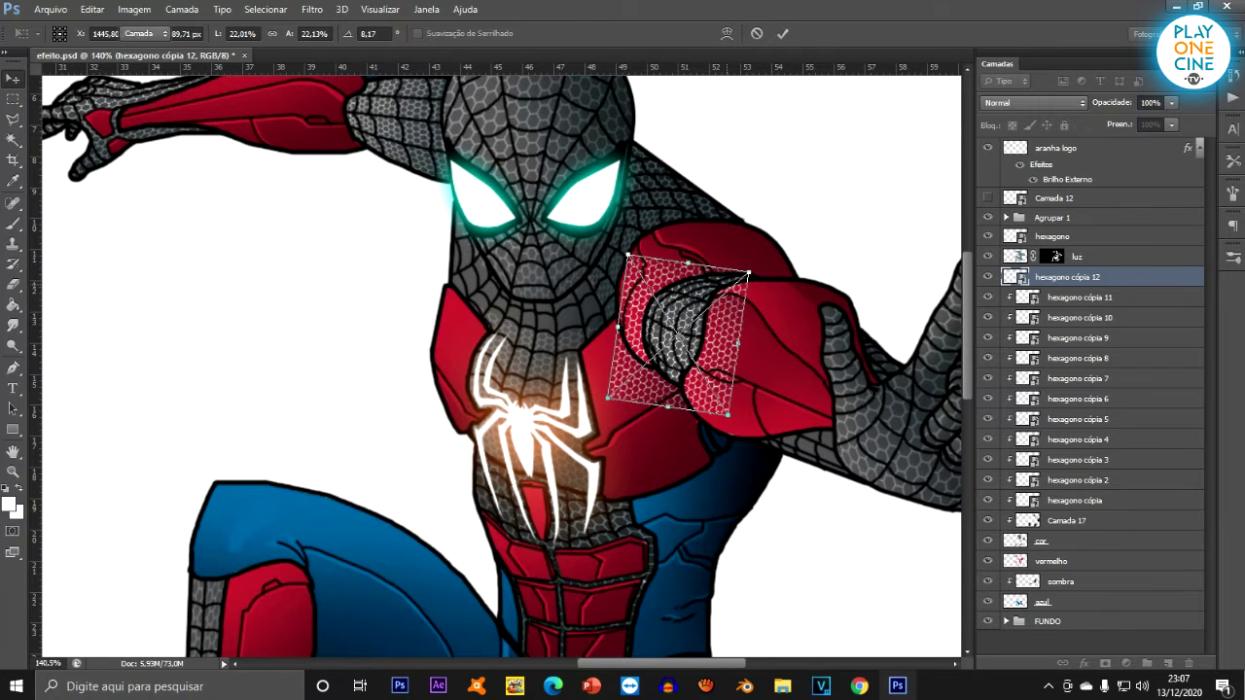
key(ctrl+alt+g)
Warp the shoulder hexagon copy by pulling its four corners and outer side inward to follow the curved dark band.
key(ctrl+t)
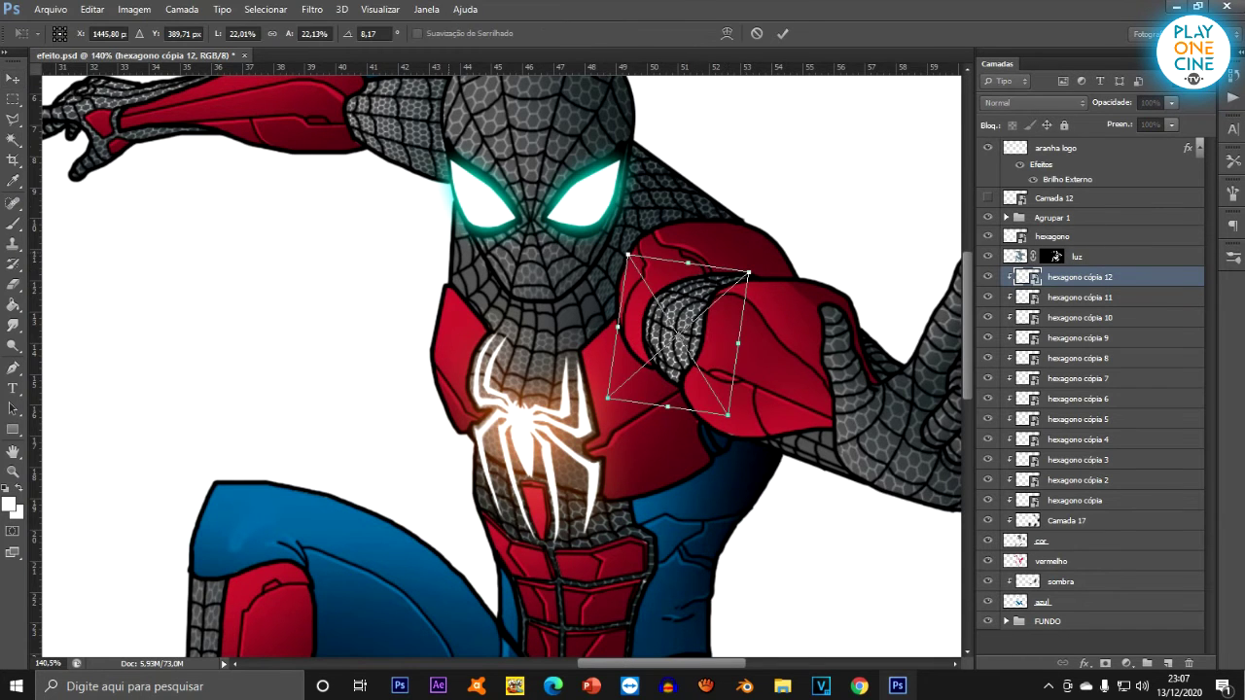
scroll(596, 160, down, 5)
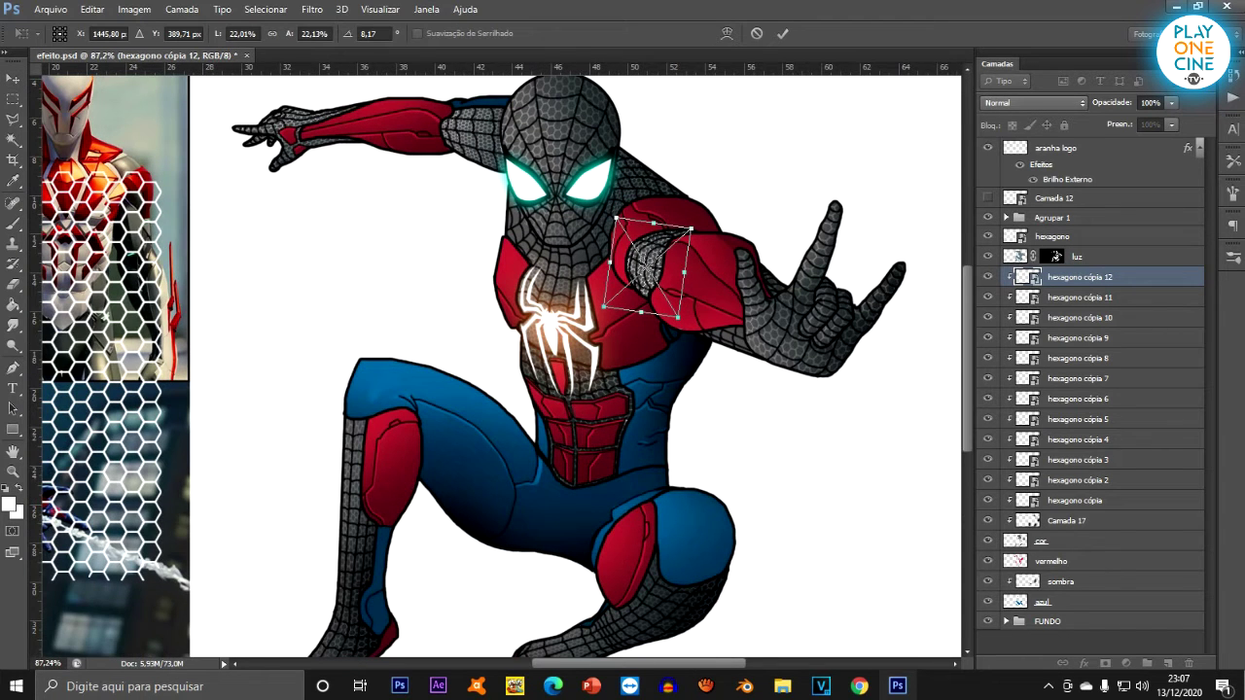
scroll(651, 223, up, 5)
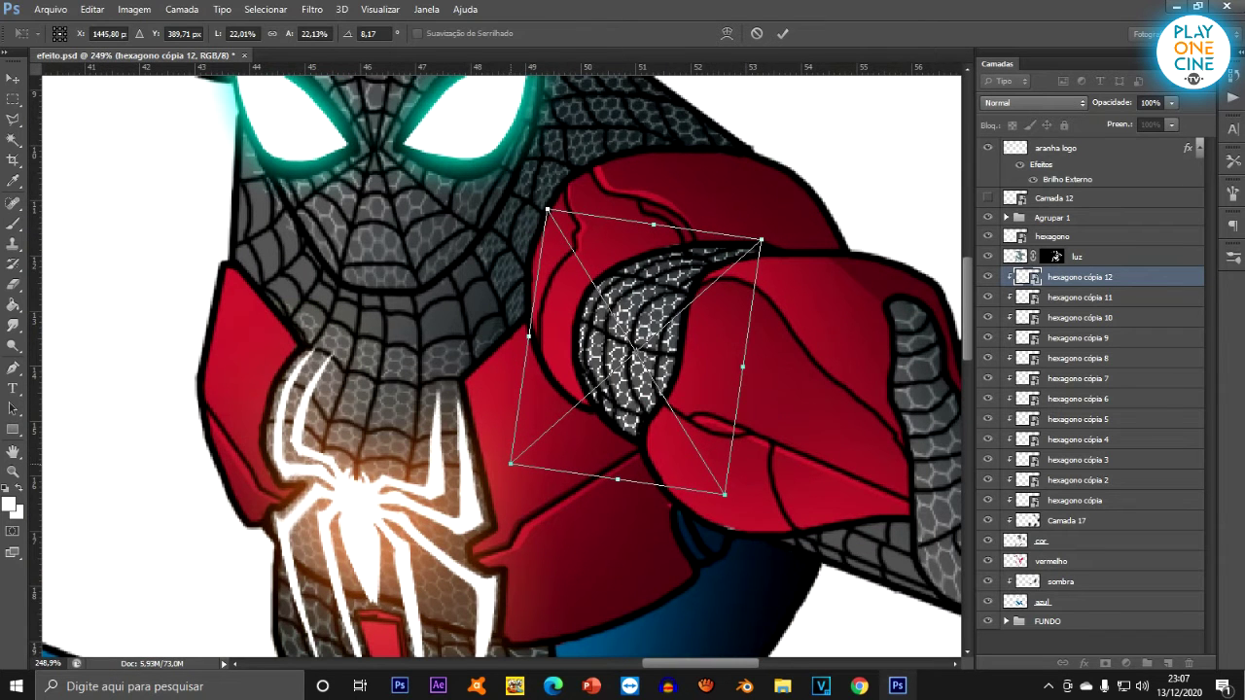
click(726, 33)
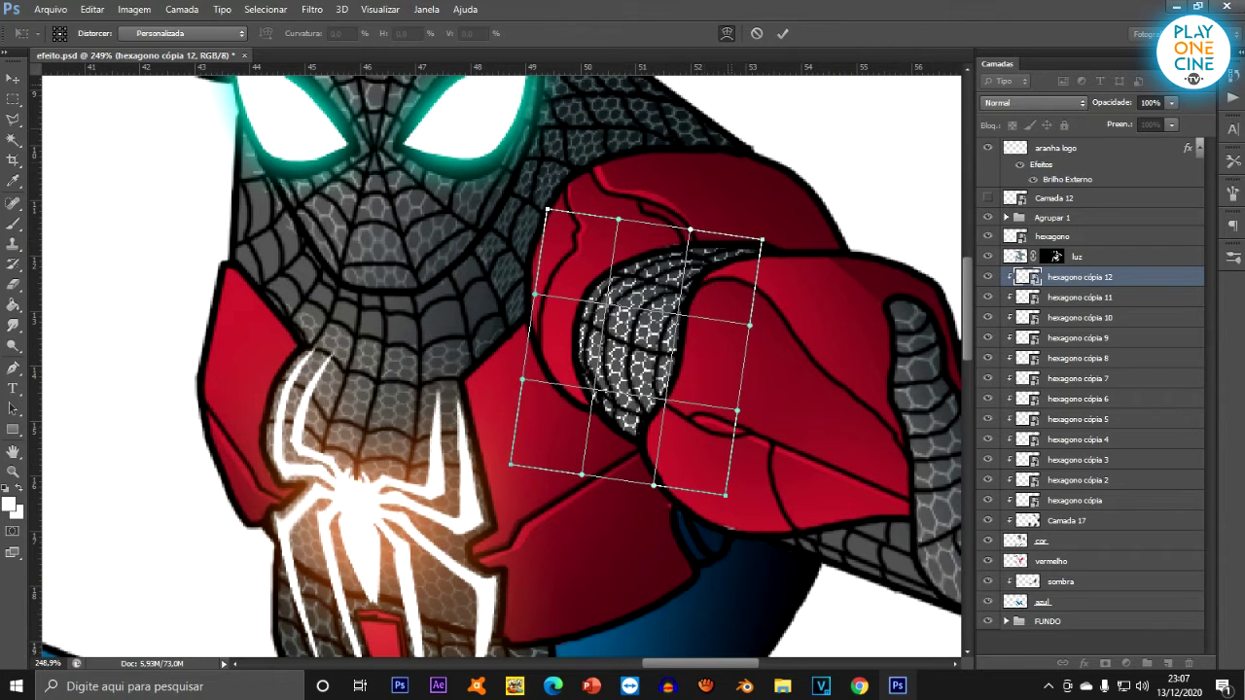
drag(547, 209, 671, 225)
drag(762, 239, 785, 260)
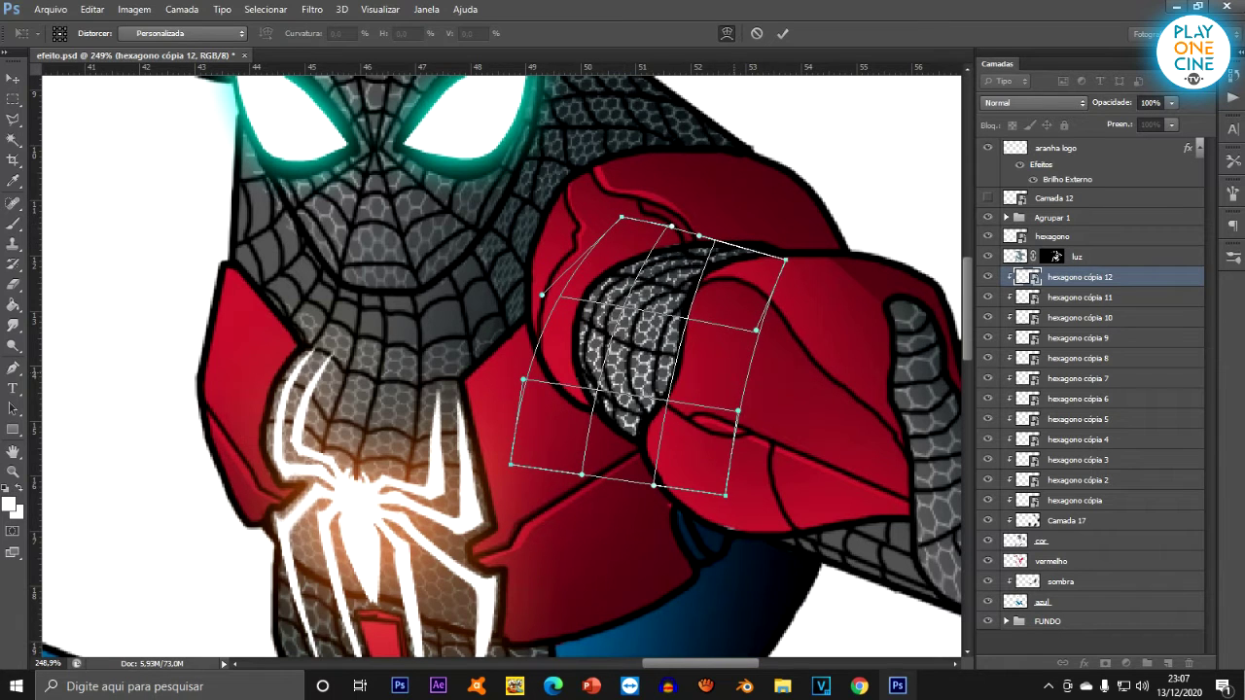
drag(747, 377, 704, 366)
drag(510, 464, 575, 424)
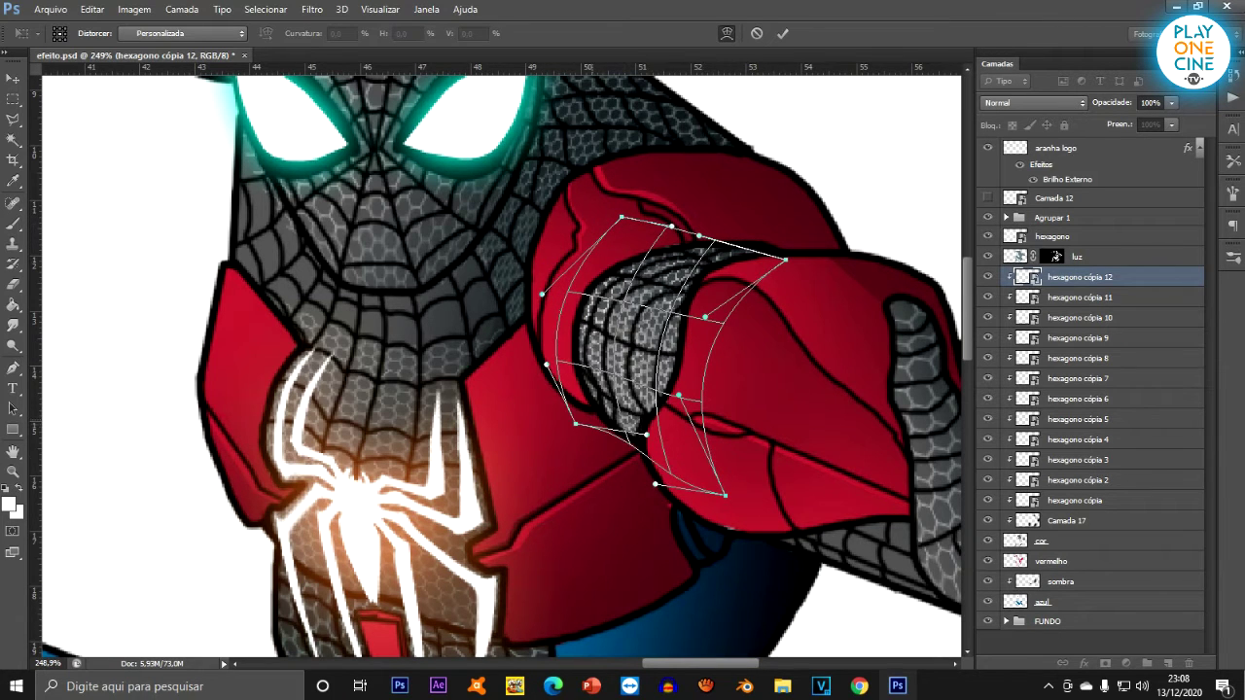
drag(724, 495, 674, 470)
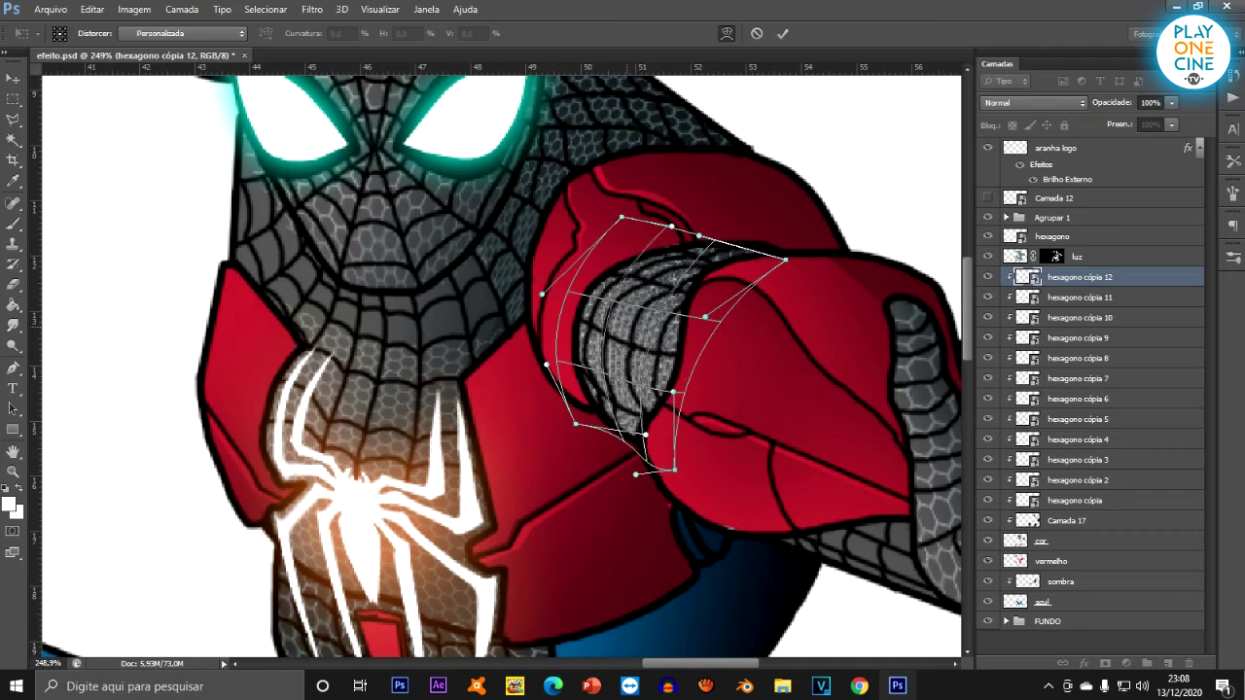
Refine the shoulder hexagon warp along its upper edge, upper inner corner and outer side, and apply it.
drag(671, 226, 696, 238)
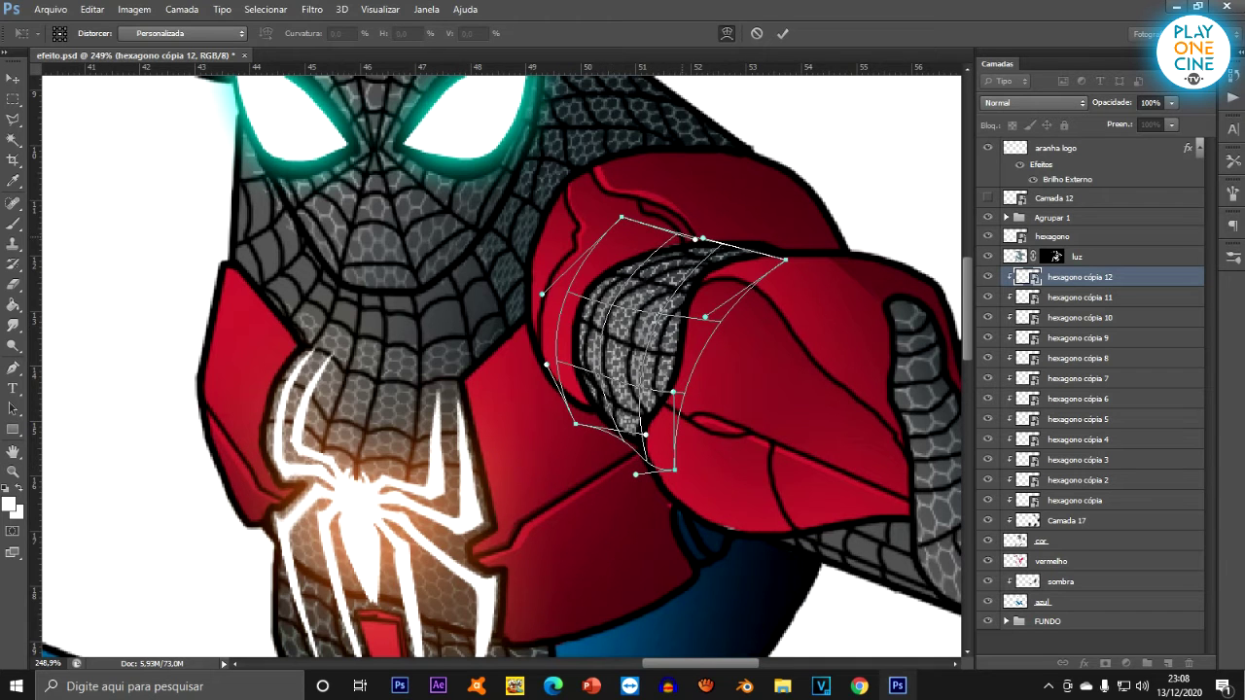
drag(621, 218, 646, 232)
drag(678, 353, 655, 340)
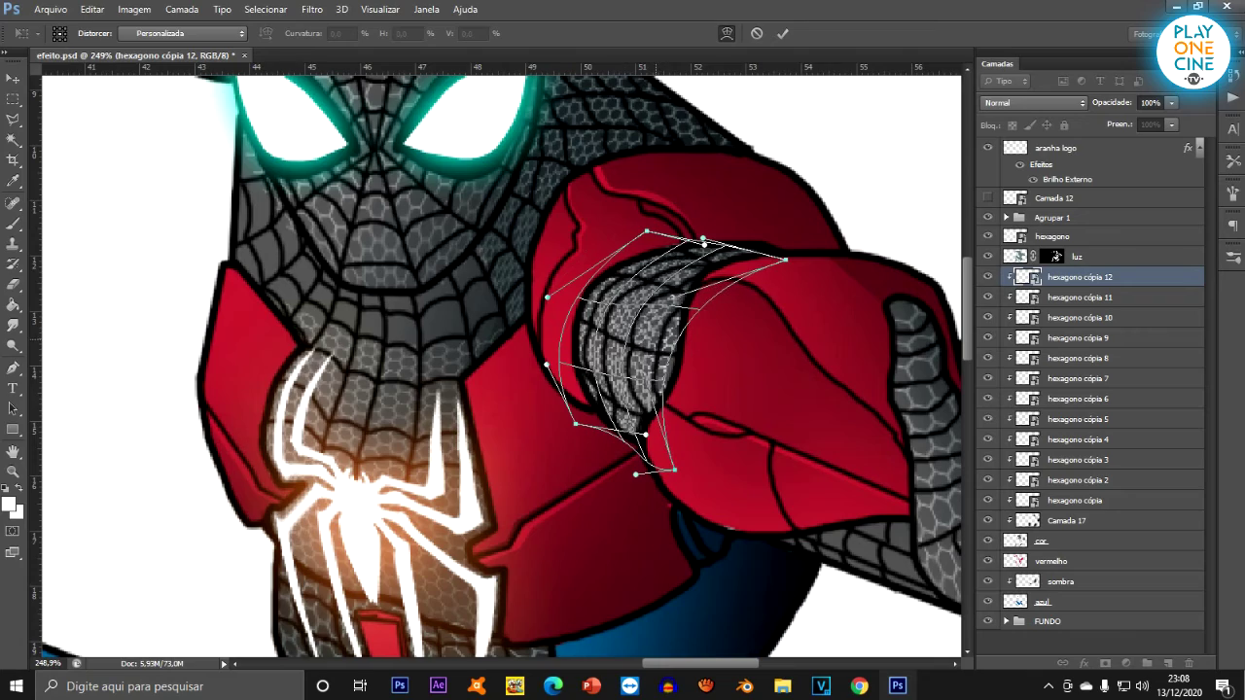
key(Return)
scroll(655, 340, down, 8)
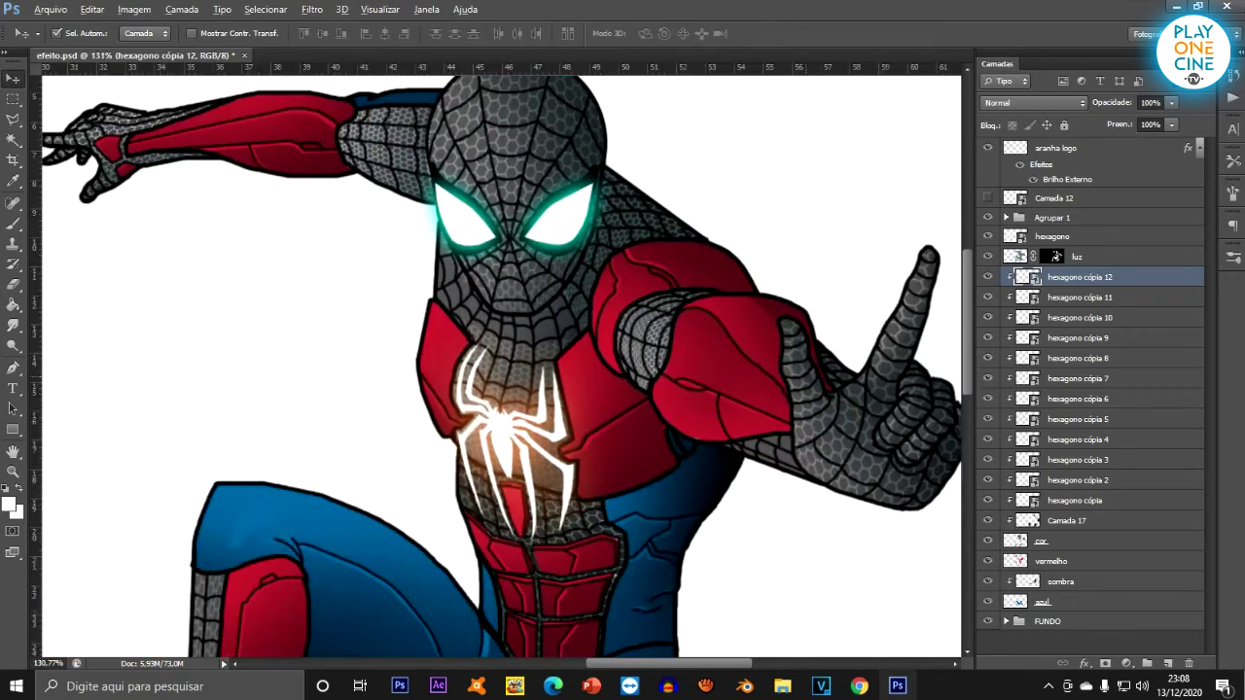
scroll(617, 352, up, 3)
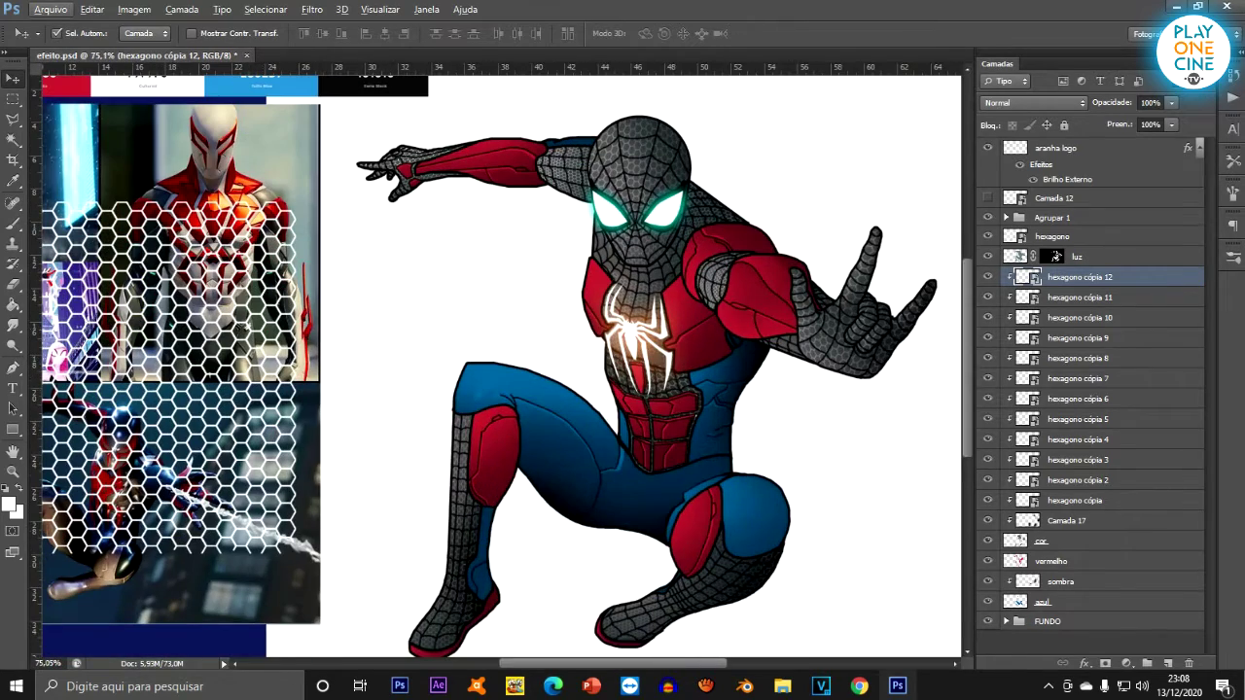
Hide the original unclipped hexagon layer and check the textured suit up close and as a whole.
click(988, 236)
scroll(730, 292, up, 3)
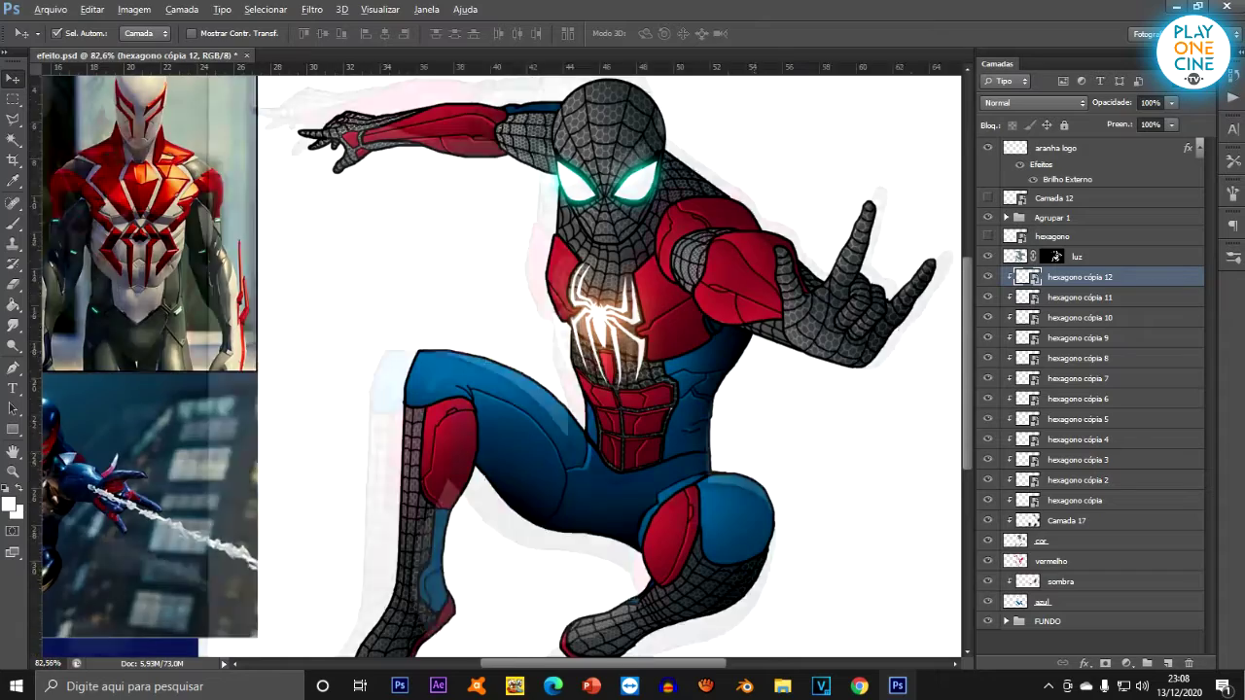
scroll(622, 365, down, 2)
scroll(584, 243, up, 2)
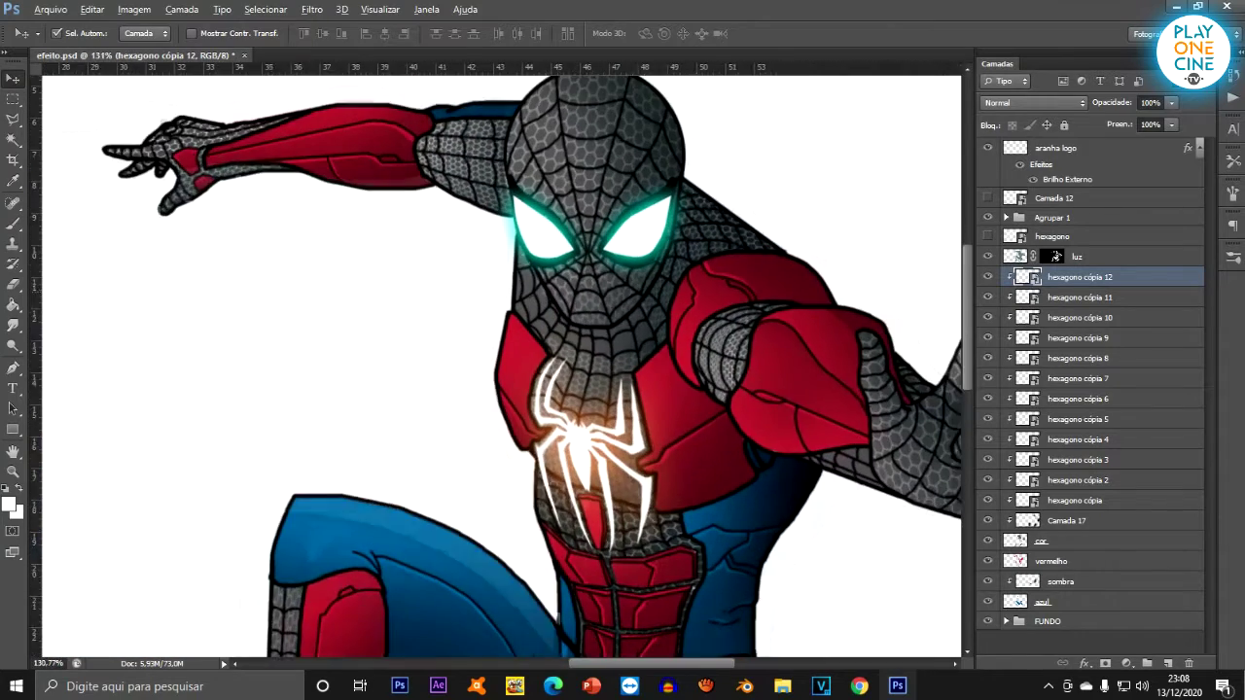
scroll(584, 428, down, 2)
scroll(525, 360, down, 2)
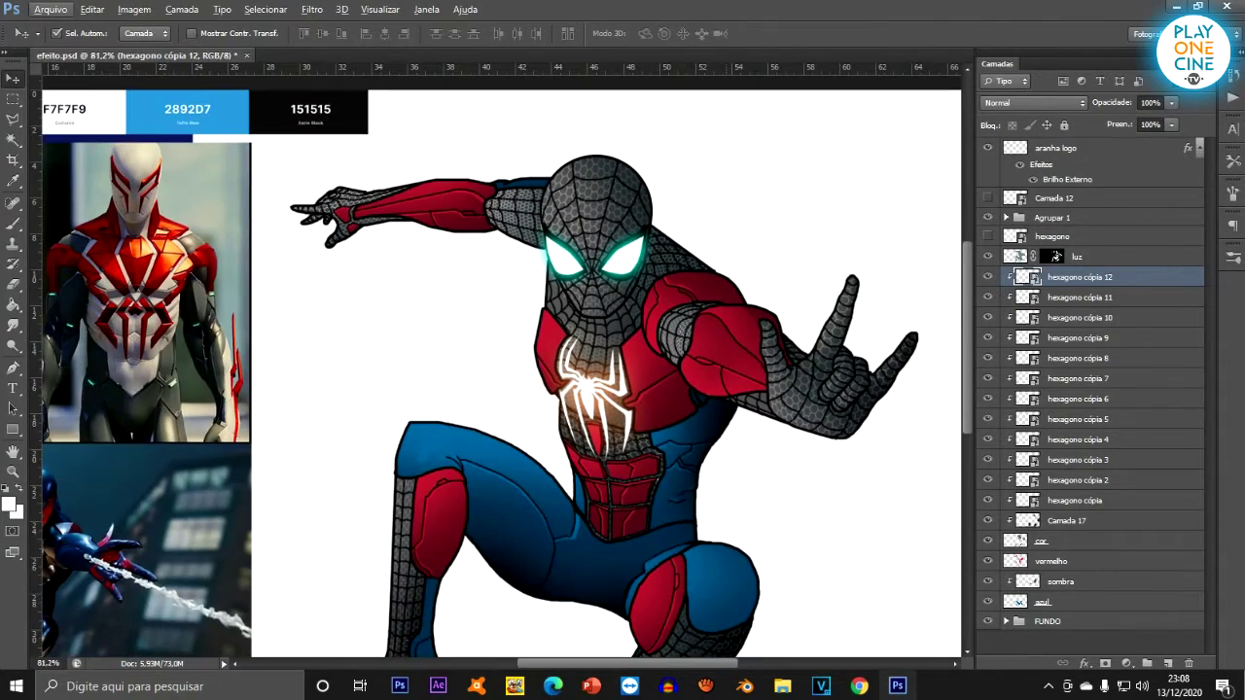
Switch to Chrome, search Google for "pexels" in the hexagon texture results tab, and open the Pexels site.
click(859, 686)
click(840, 13)
click(989, 12)
click(602, 39)
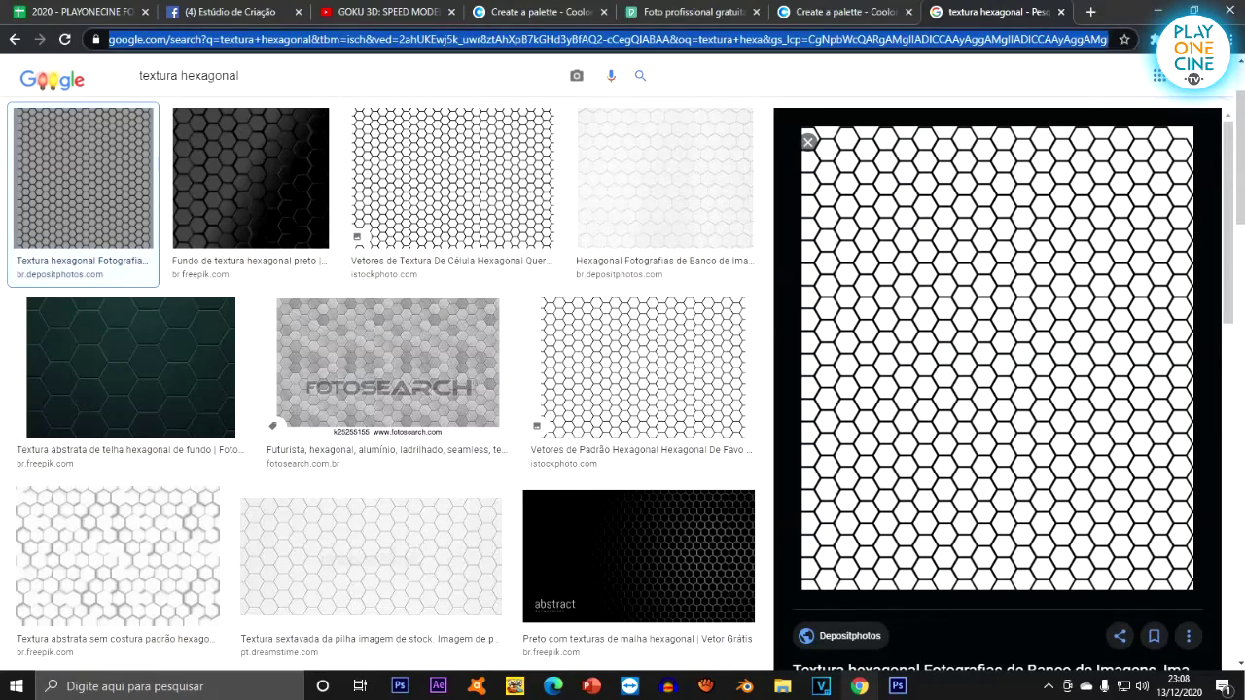
text(pexels)
key(Return)
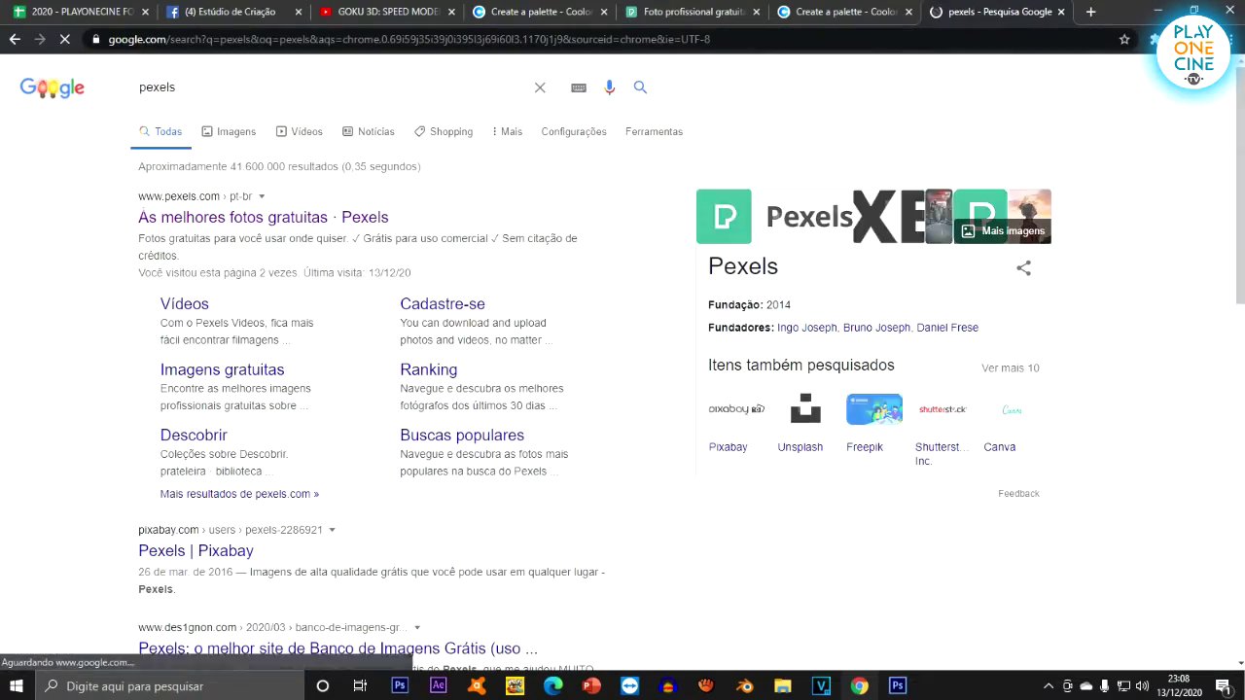
click(263, 217)
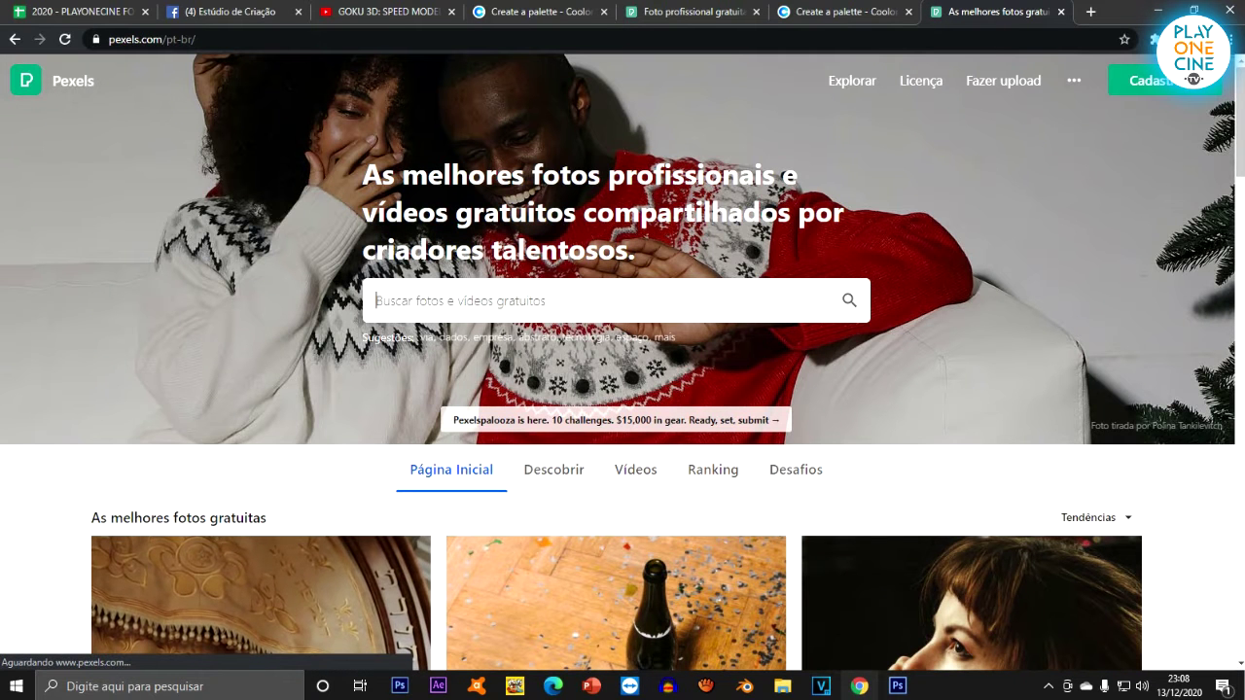
Search Pexels for "texture metal" and browse the photos for a usable metal surface.
text(texture metal)
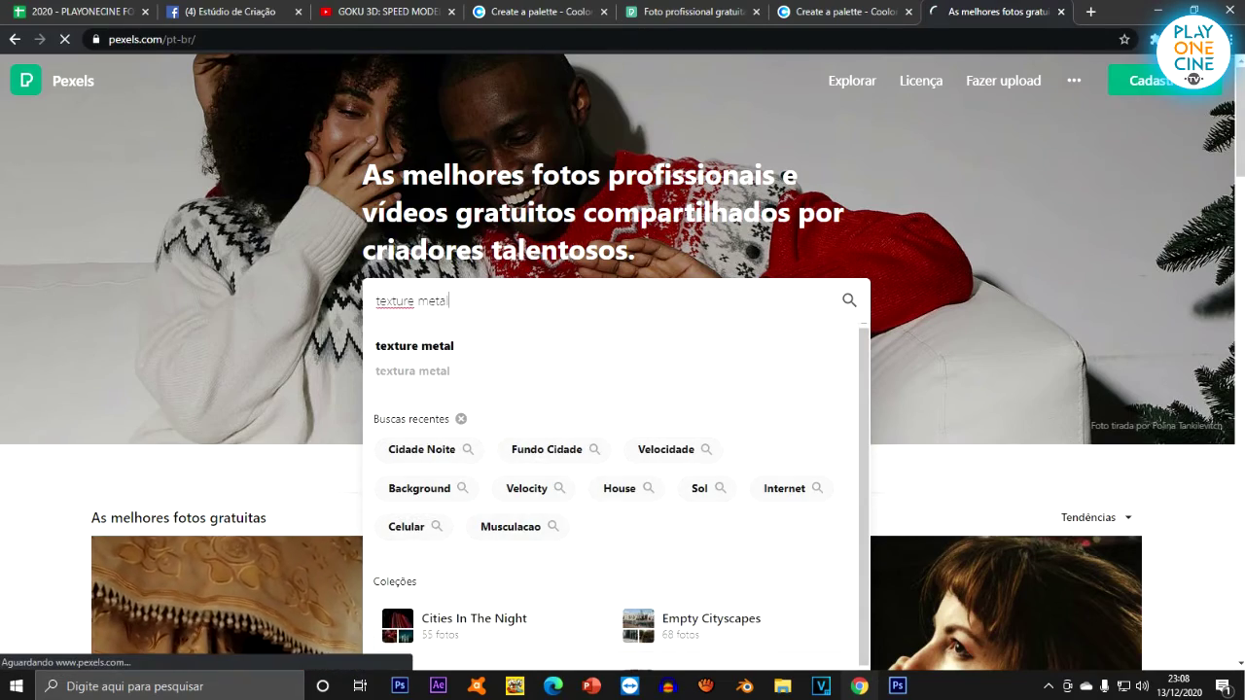
key(Return)
scroll(616, 389, down, 20)
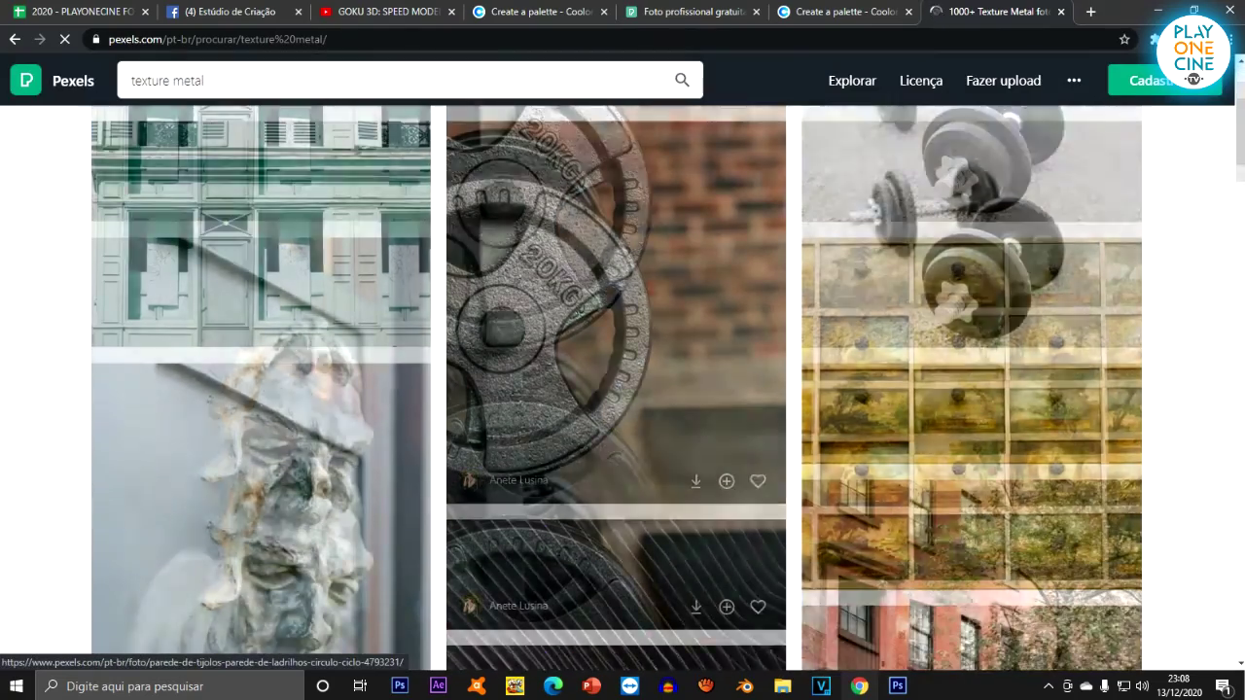
scroll(616, 165, down, 9)
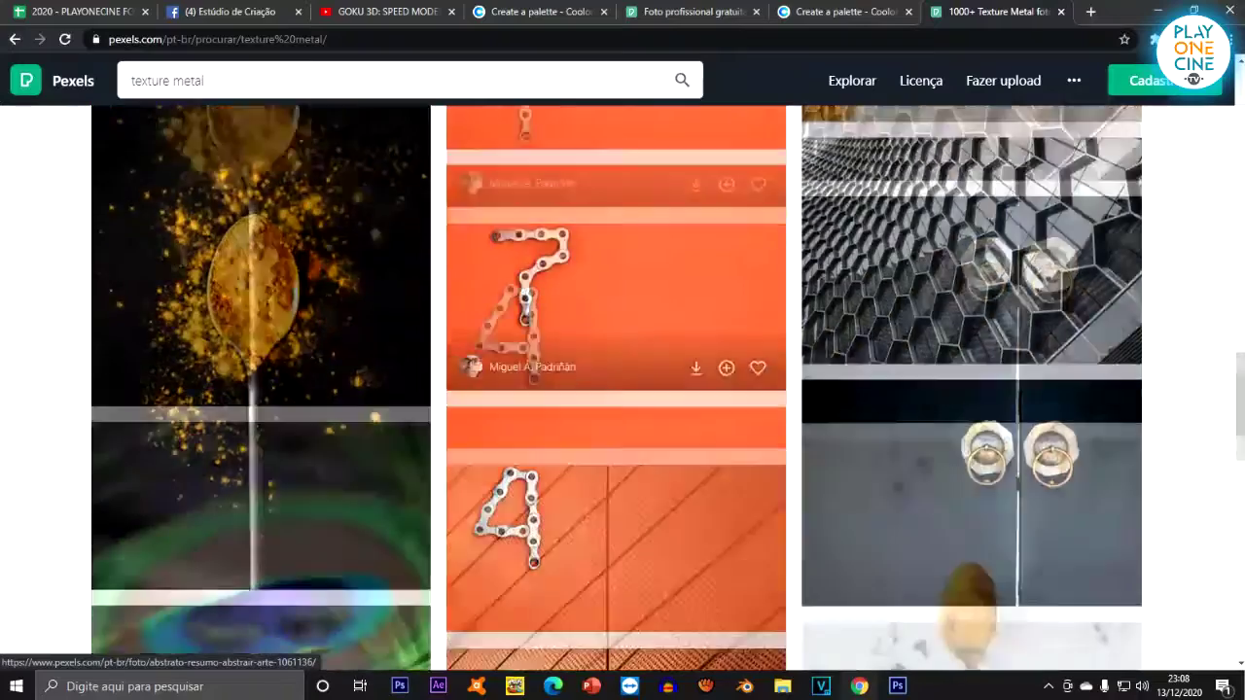
Change the Pexels search to "textura metal" and look through the first photos.
scroll(616, 165, up, 8)
click(408, 80)
double_click(203, 80)
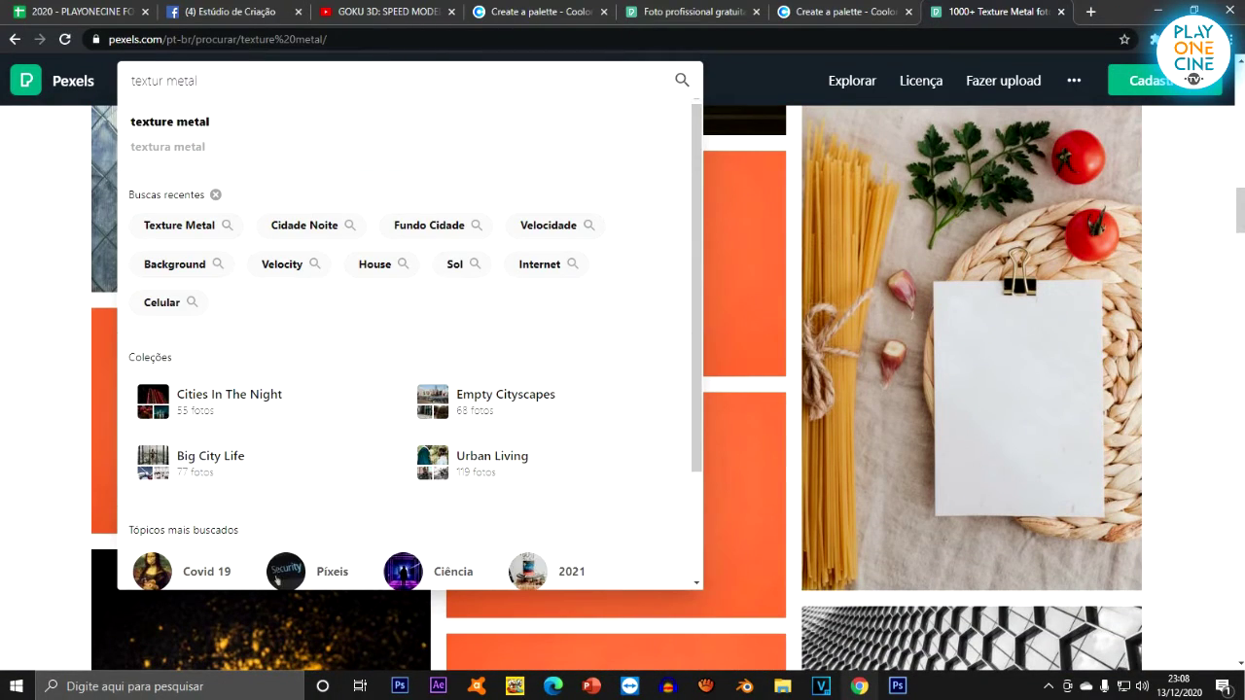
text(a)
key(Return)
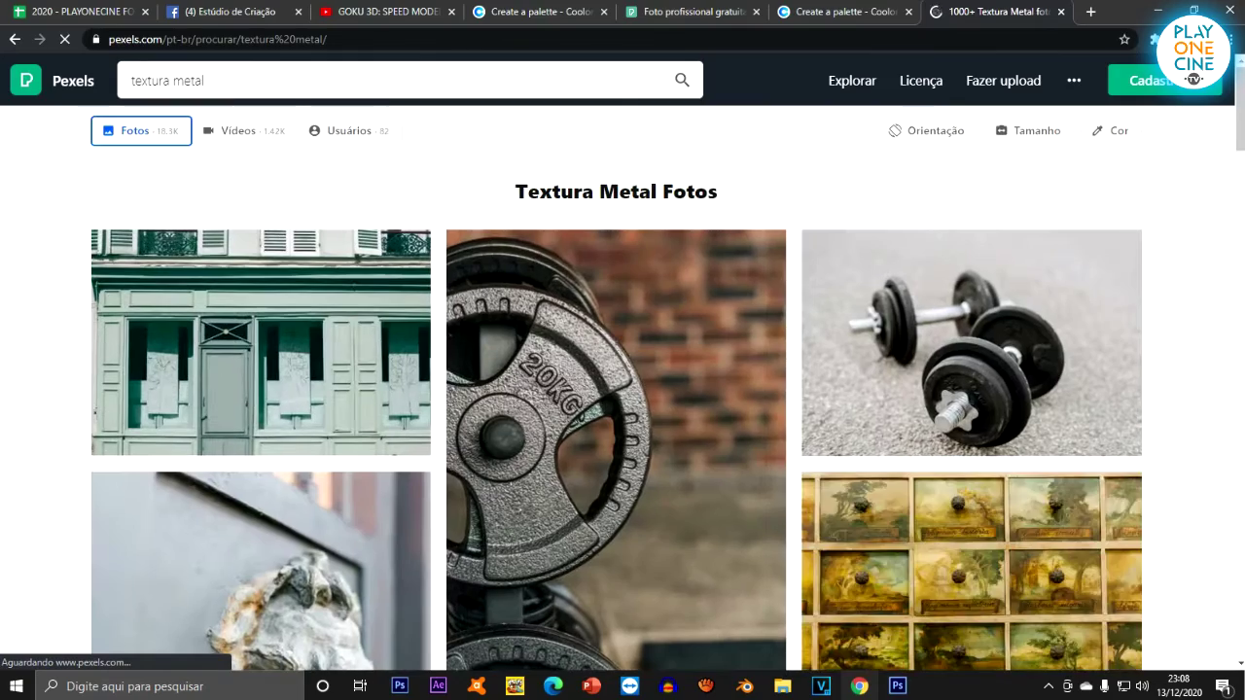
scroll(617, 389, down, 4)
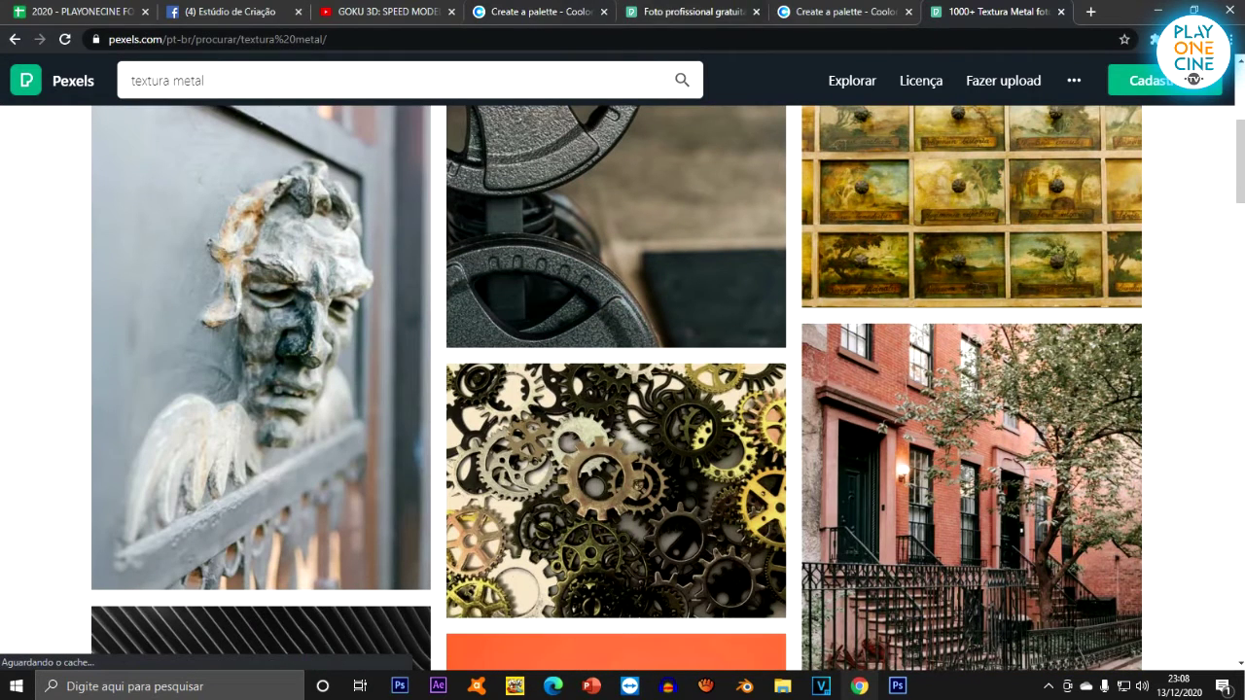
Search Google for "pixabay" in a new browser tab and open the Pixabay site.
key(ctrl+t)
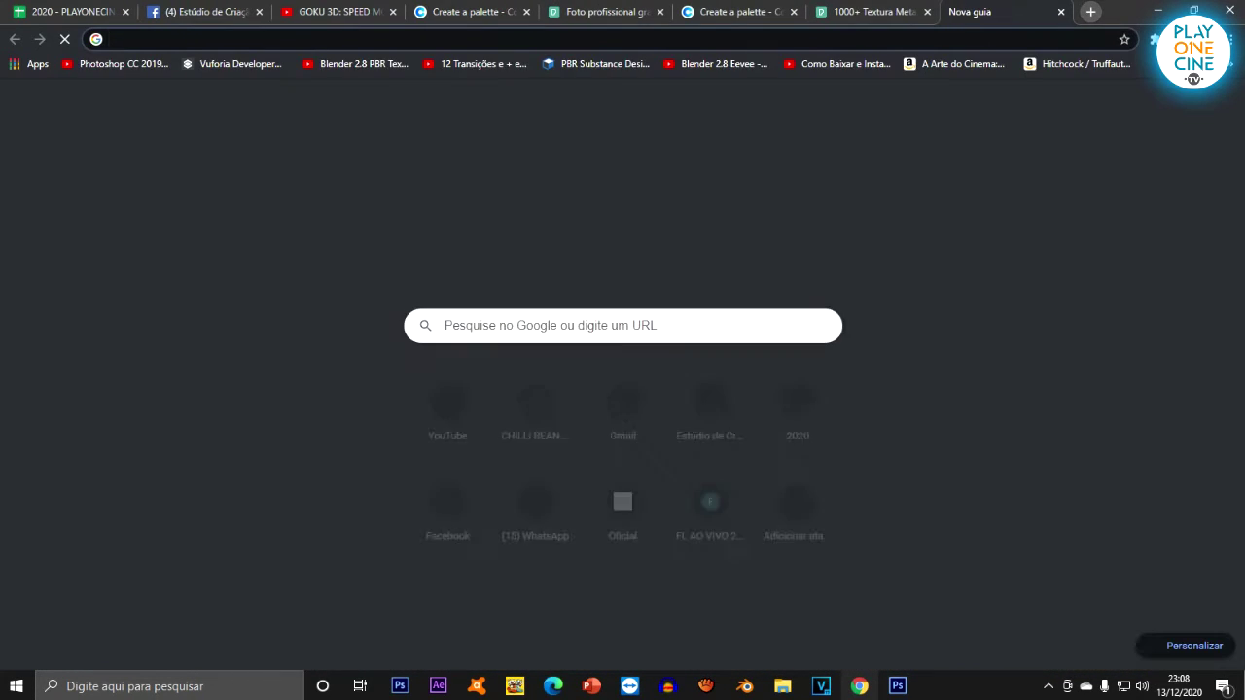
text(pixabay)
key(Return)
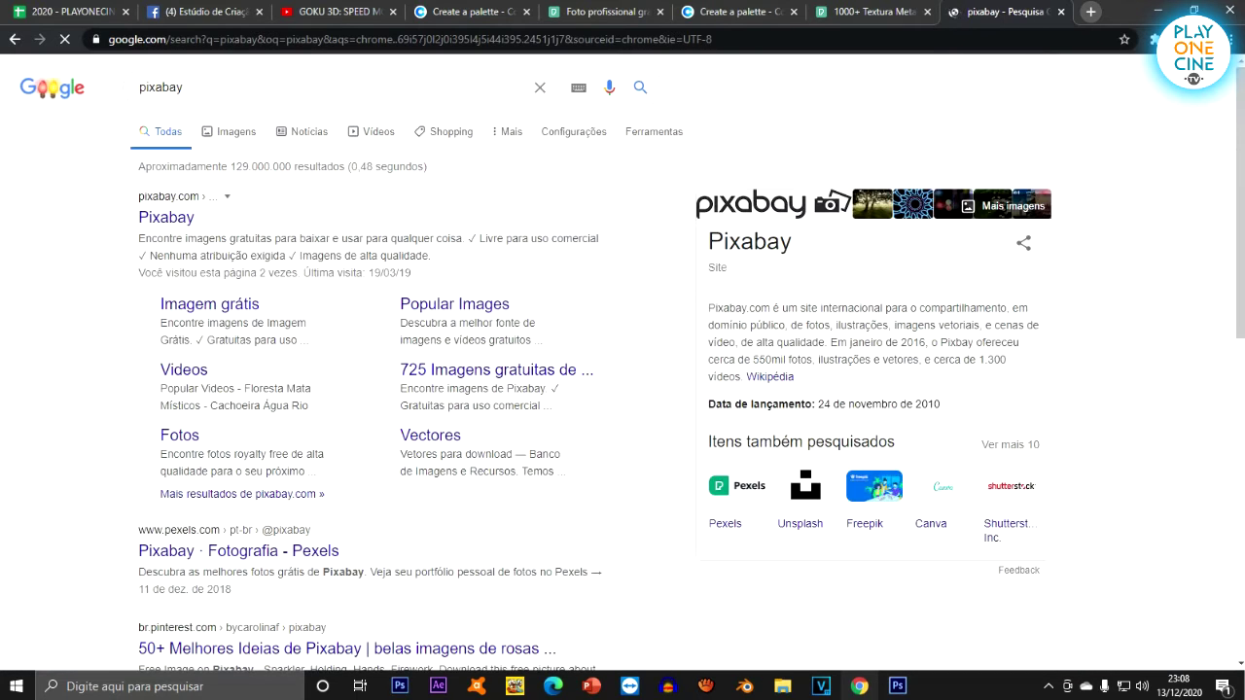
click(166, 217)
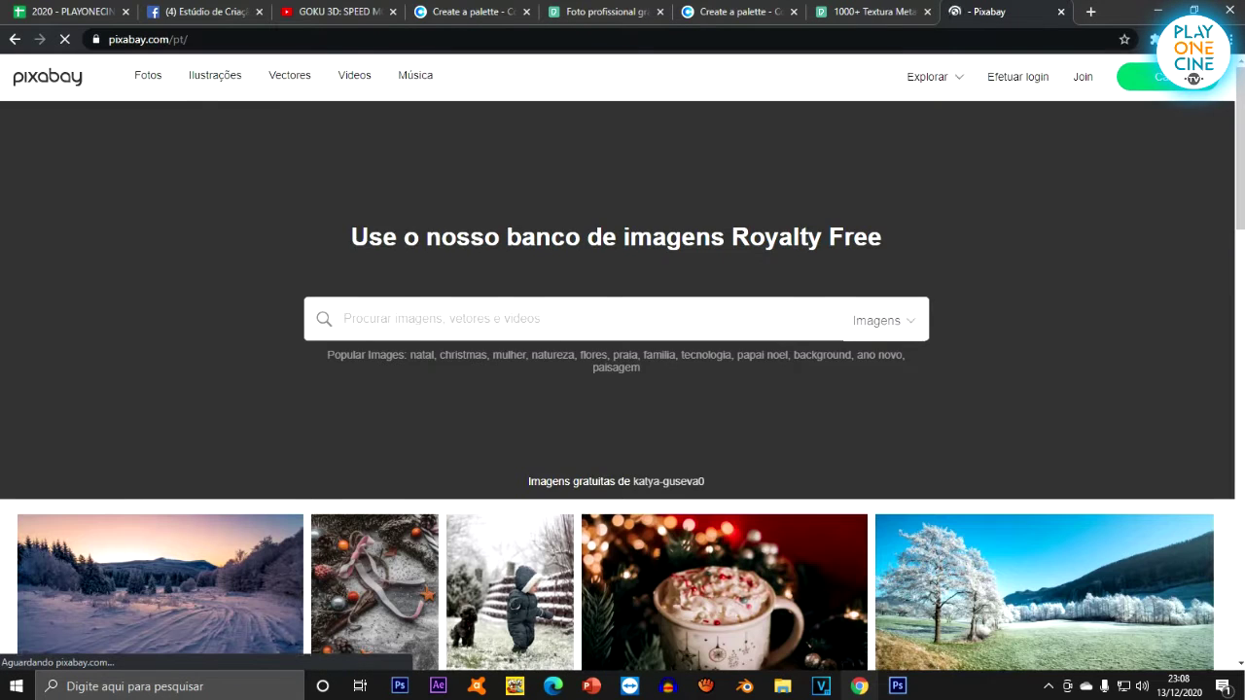
Search Pixabay for "texture metal" and browse the images for a suitable metal texture.
text(texture ma)
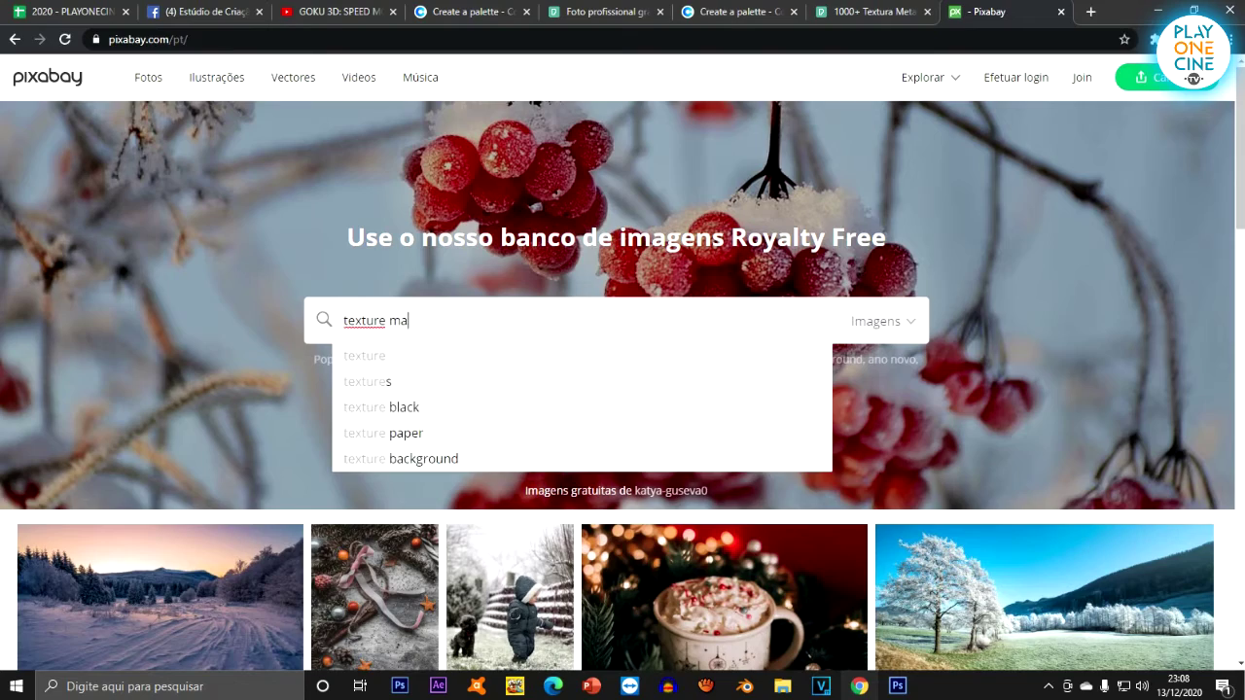
key(BackSpace)
text(etal)
key(Return)
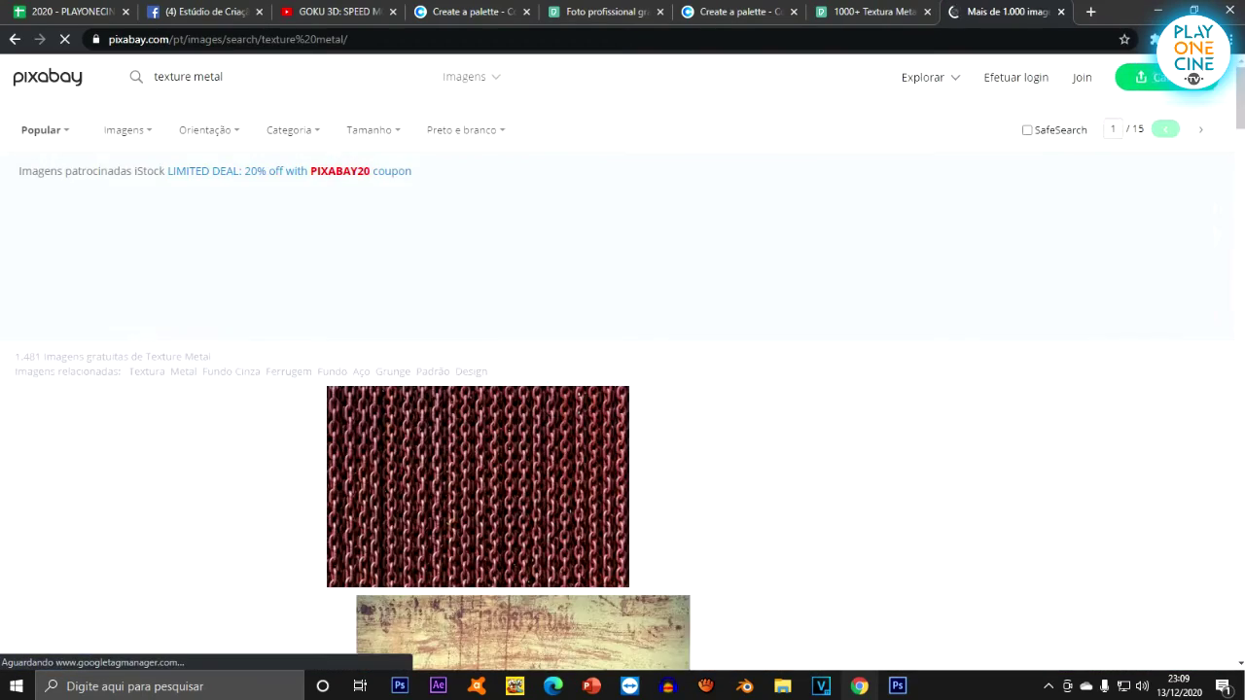
scroll(622, 363, down, 8)
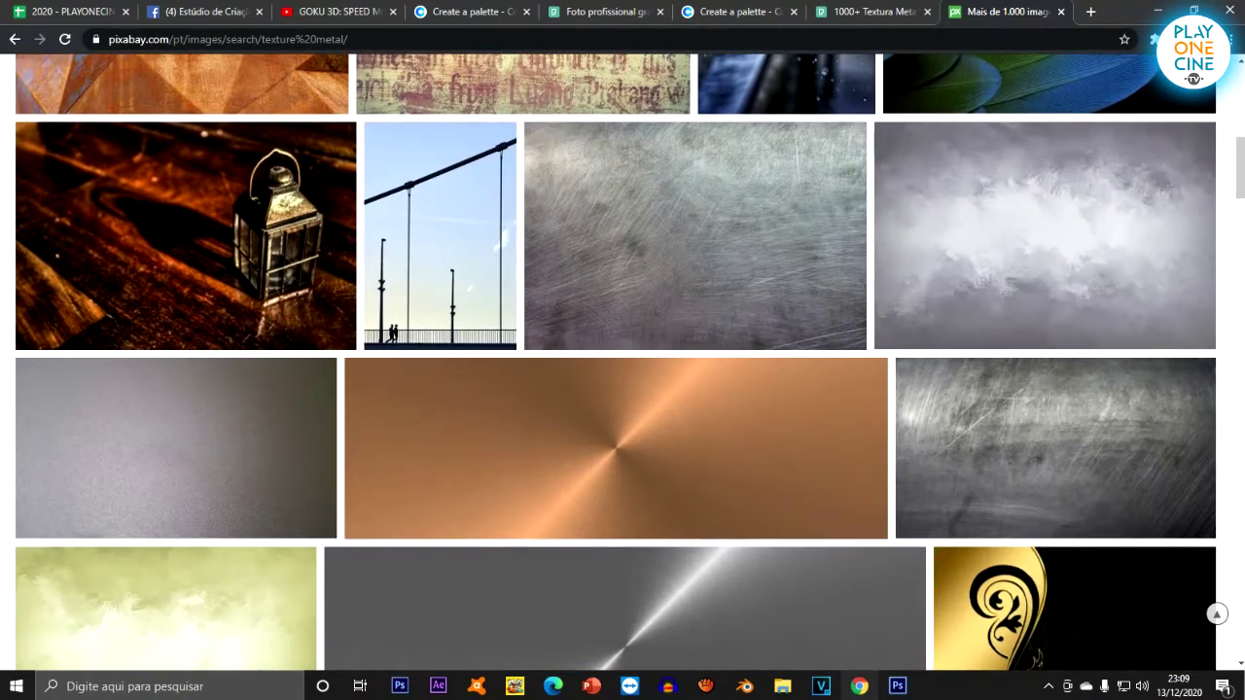
scroll(680, 291, down, 3)
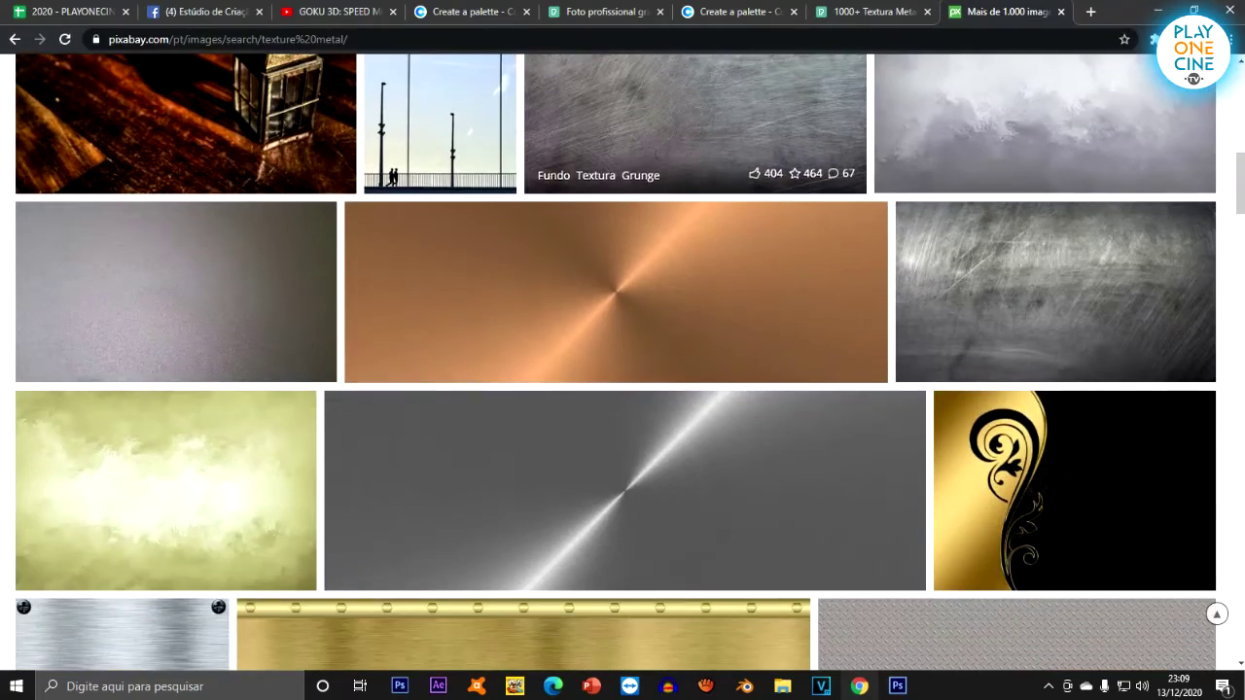
Browse the Pixabay metal textures and preview the dark perforated metal image.
scroll(584, 340, up, 3)
scroll(584, 341, down, 10)
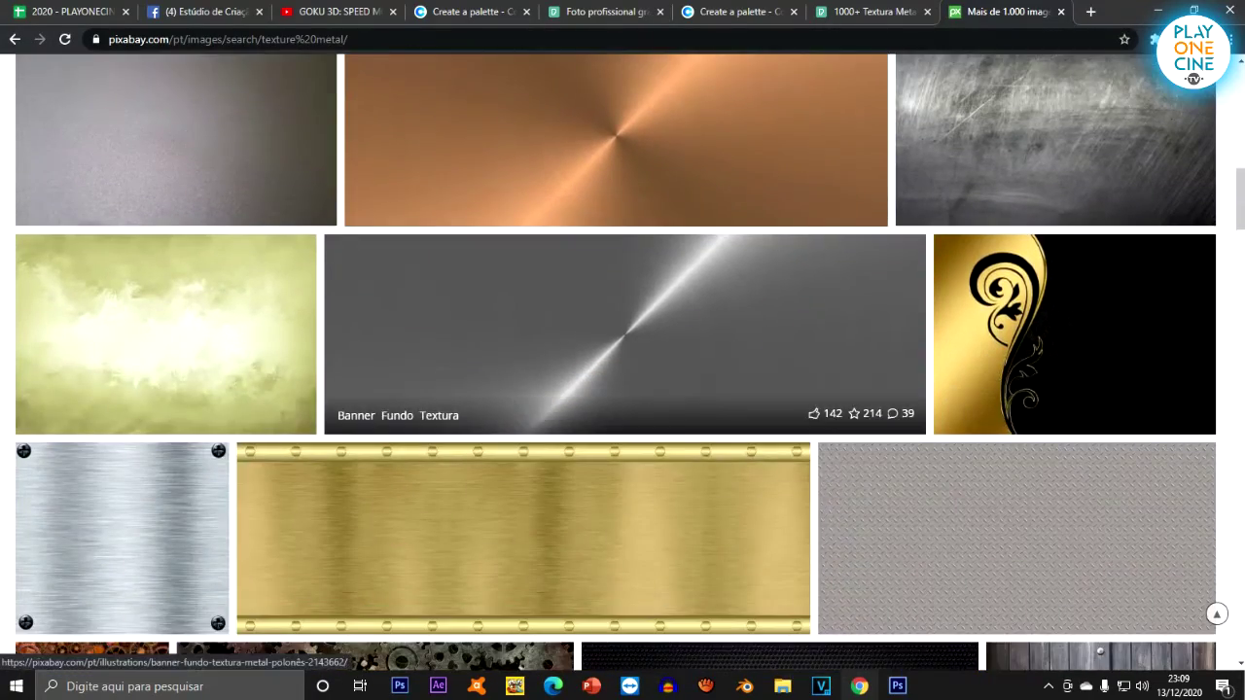
scroll(662, 369, down, 5)
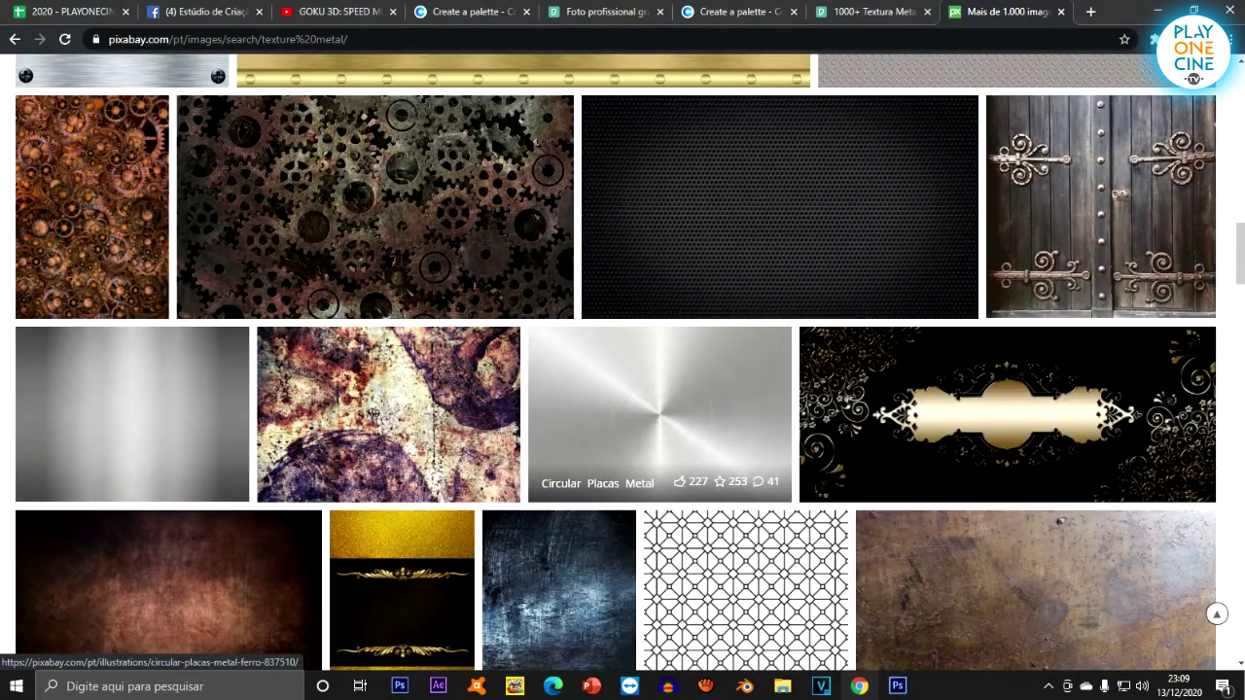
click(632, 213)
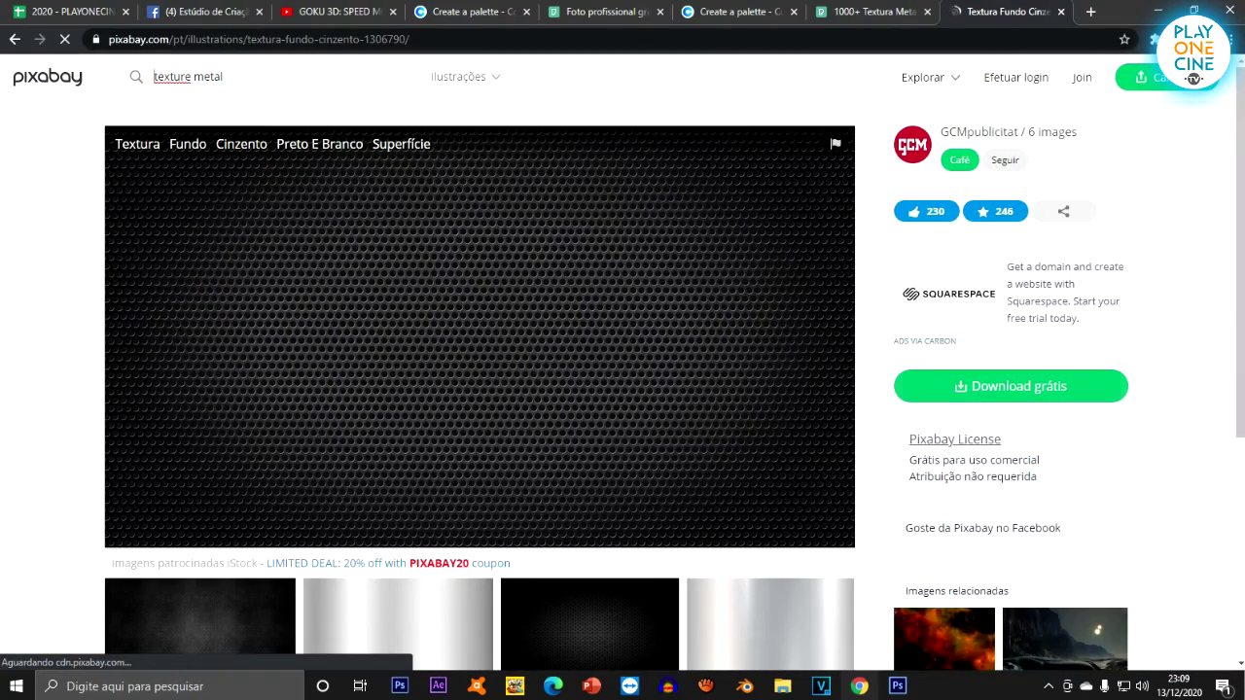
click(14, 39)
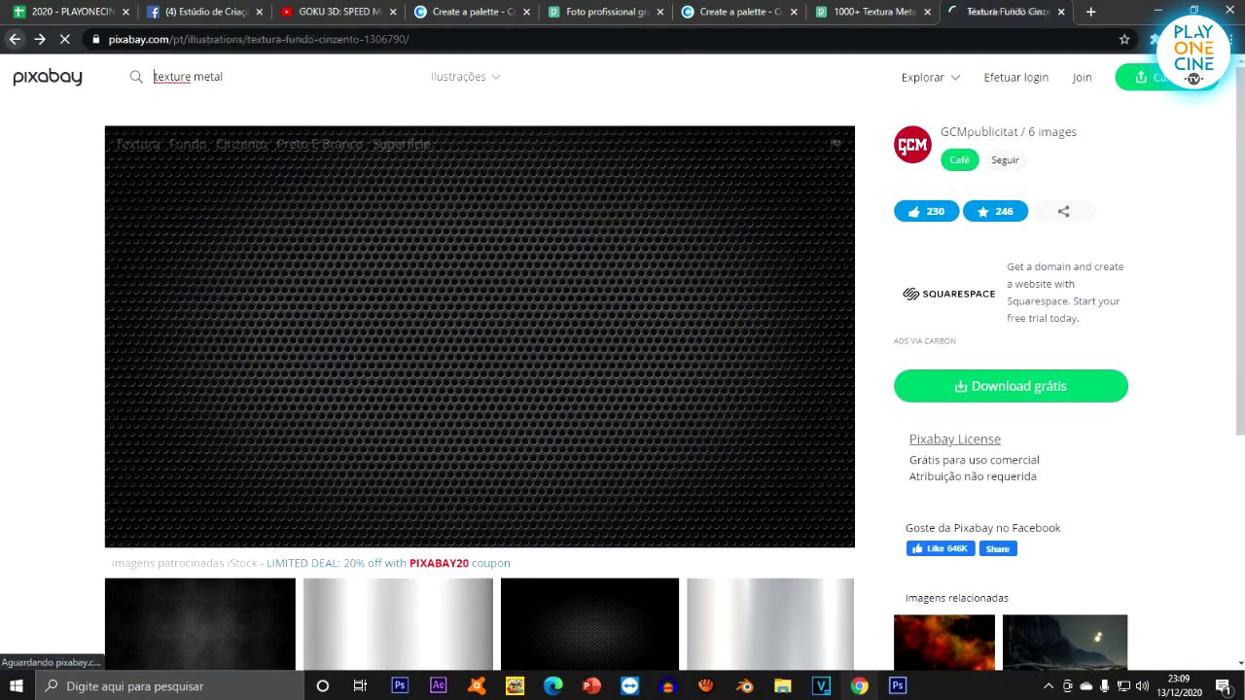
Open the "Textura Metal Padrão" image from the Pixabay results and copy the picture.
scroll(719, 369, down, 2)
scroll(744, 388, down, 2)
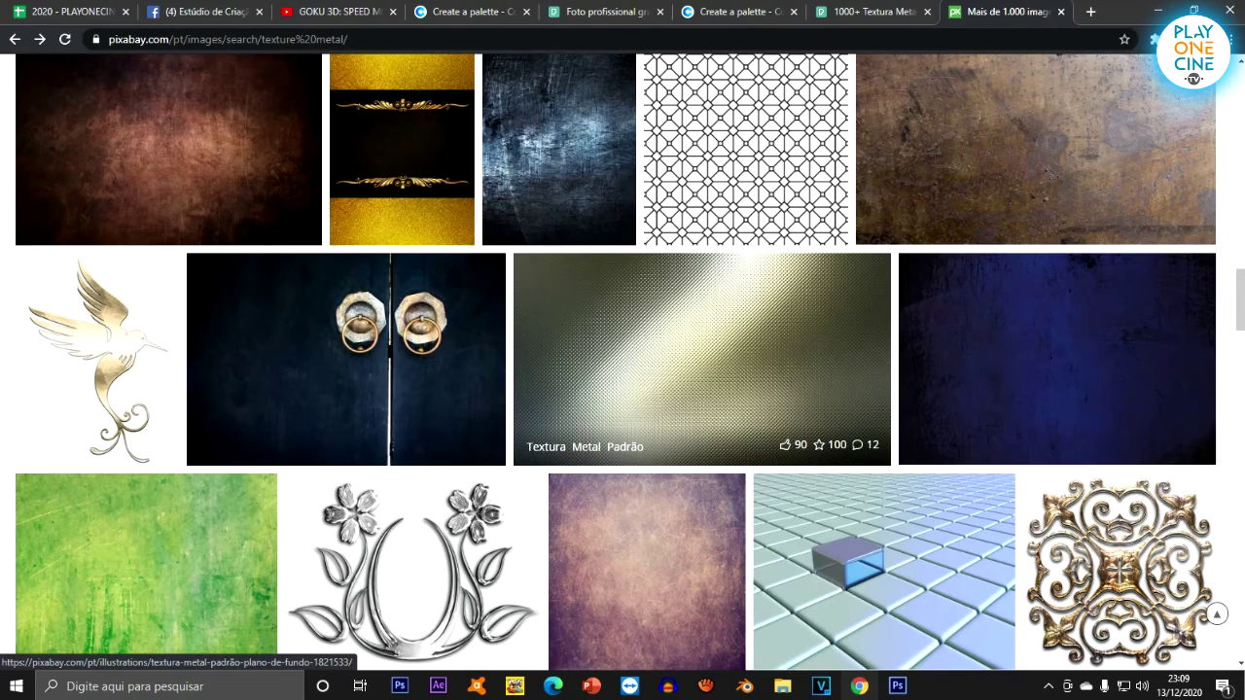
click(702, 359)
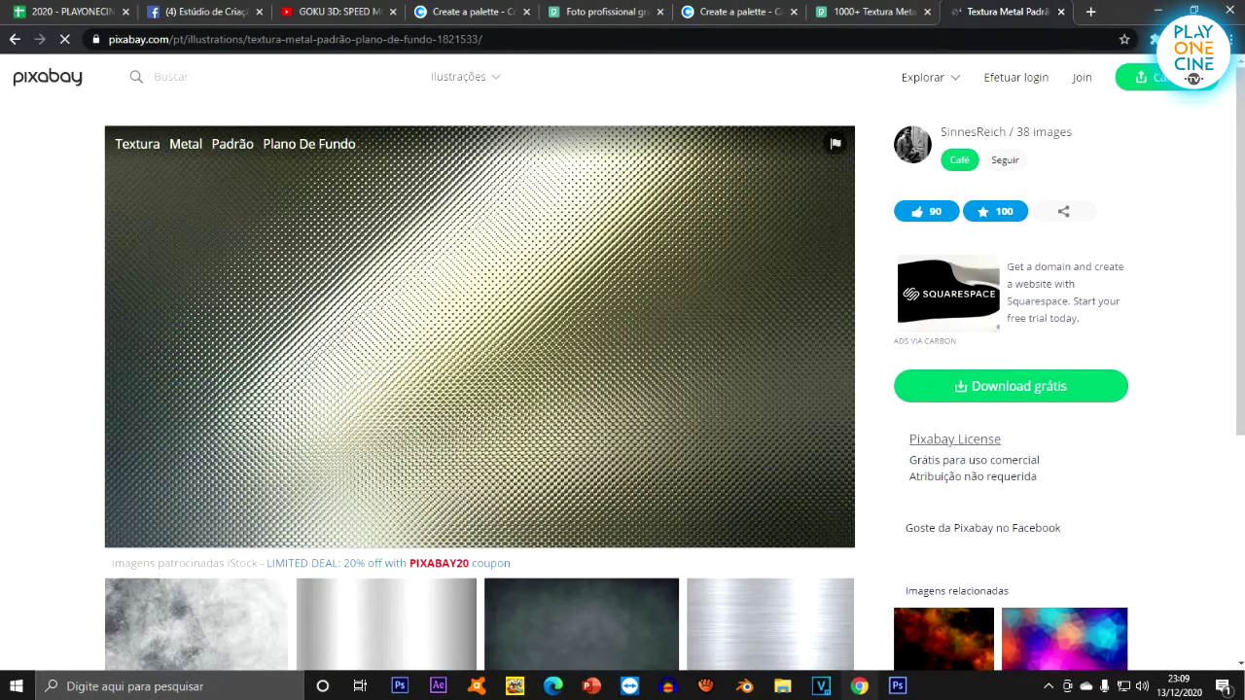
right_click(472, 316)
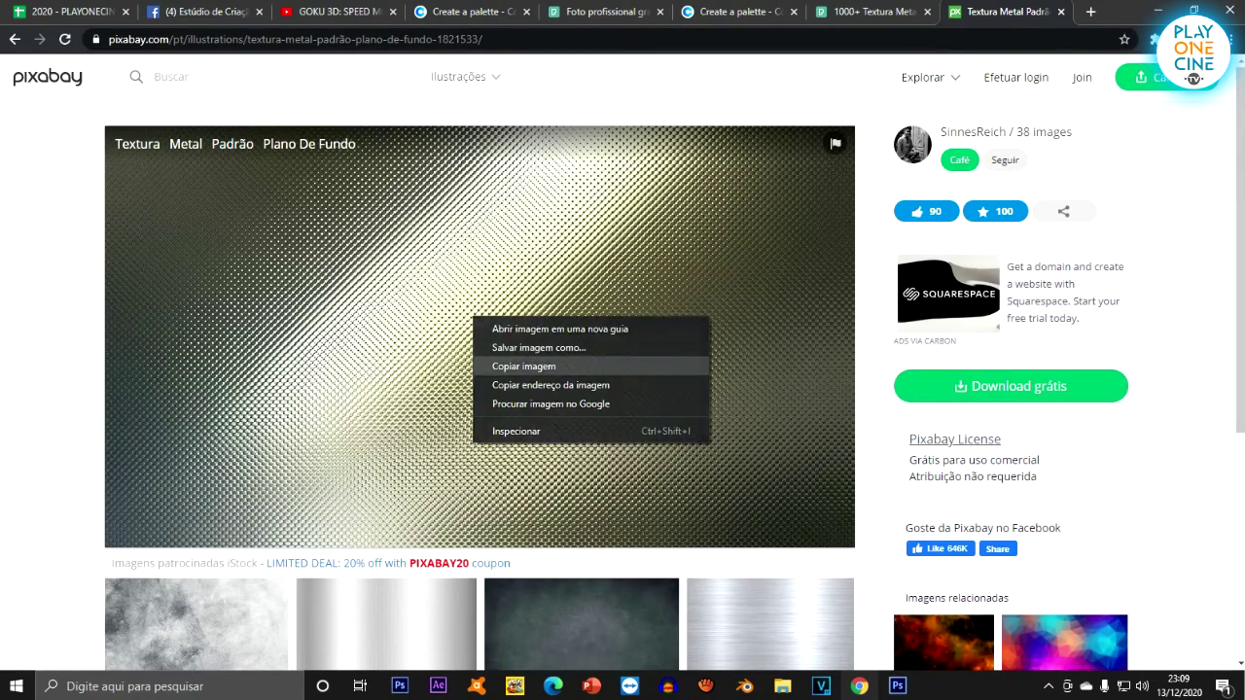
click(520, 358)
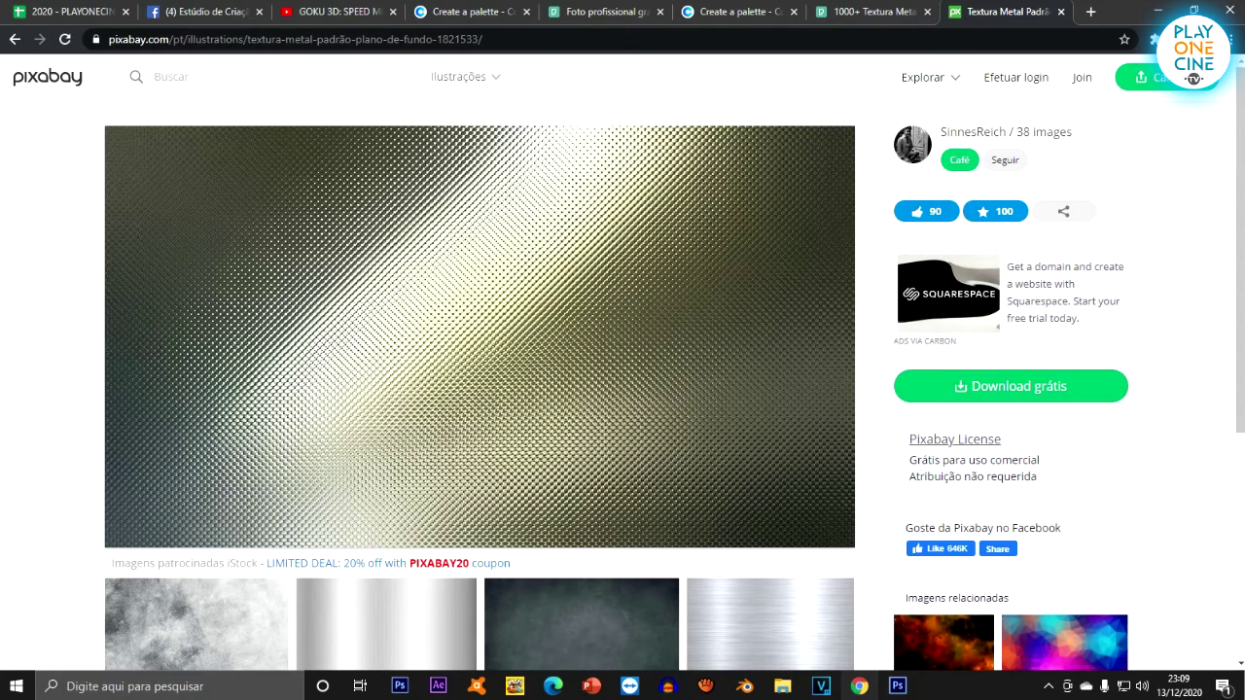
Switch to Photoshop and paste the copied metal texture directly above the vermelho layer.
mouse_move(898, 685)
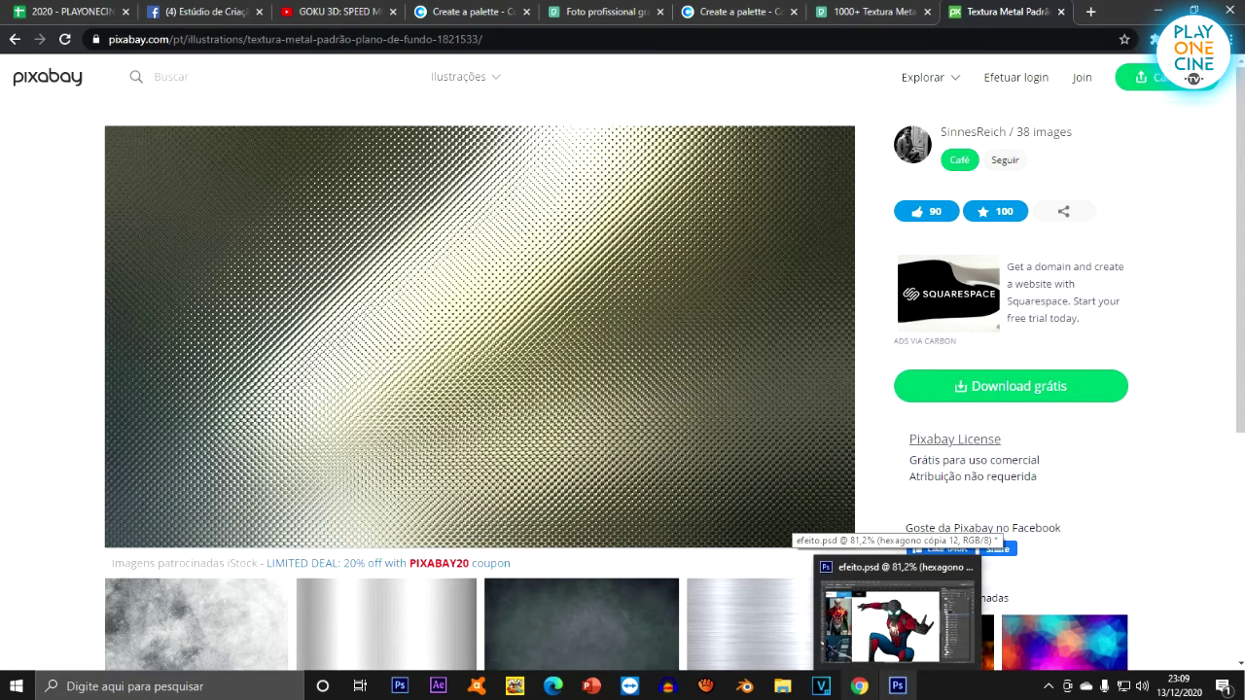
click(895, 613)
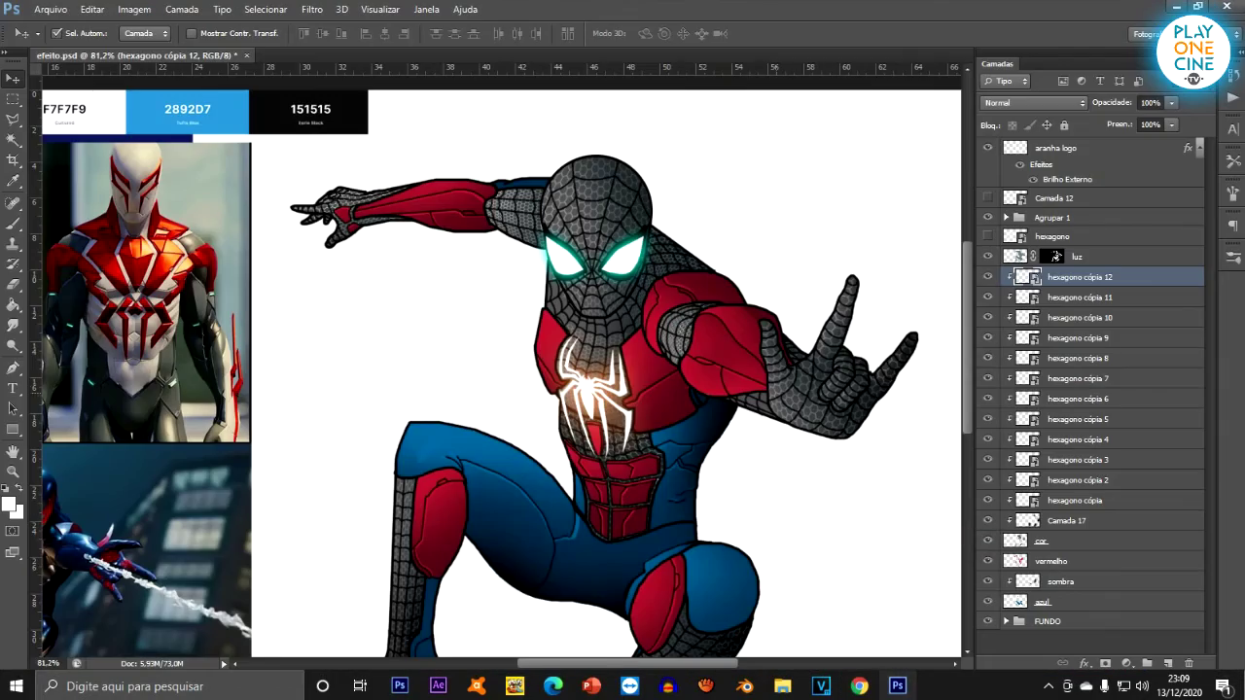
scroll(772, 354, up, 3)
click(648, 453)
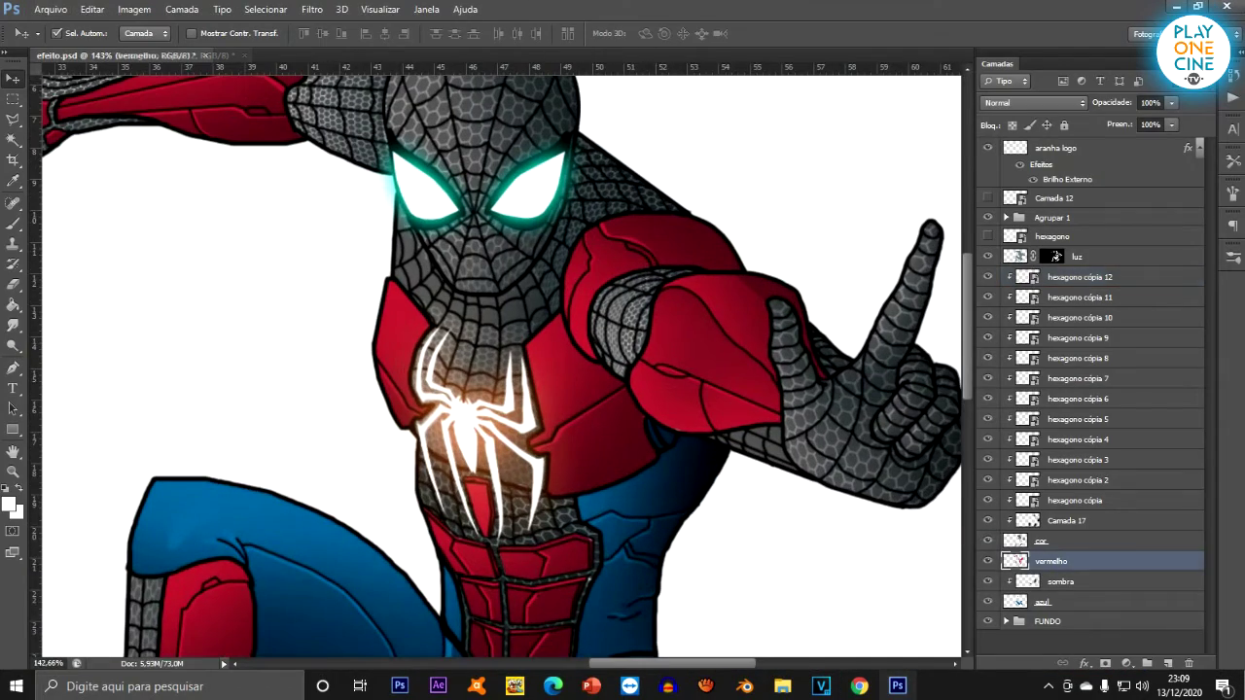
scroll(662, 454, down, 2)
key(ctrl+v)
Keep the pasted metal texture at its original size and clip it to the vermelho layer.
key(ctrl+t)
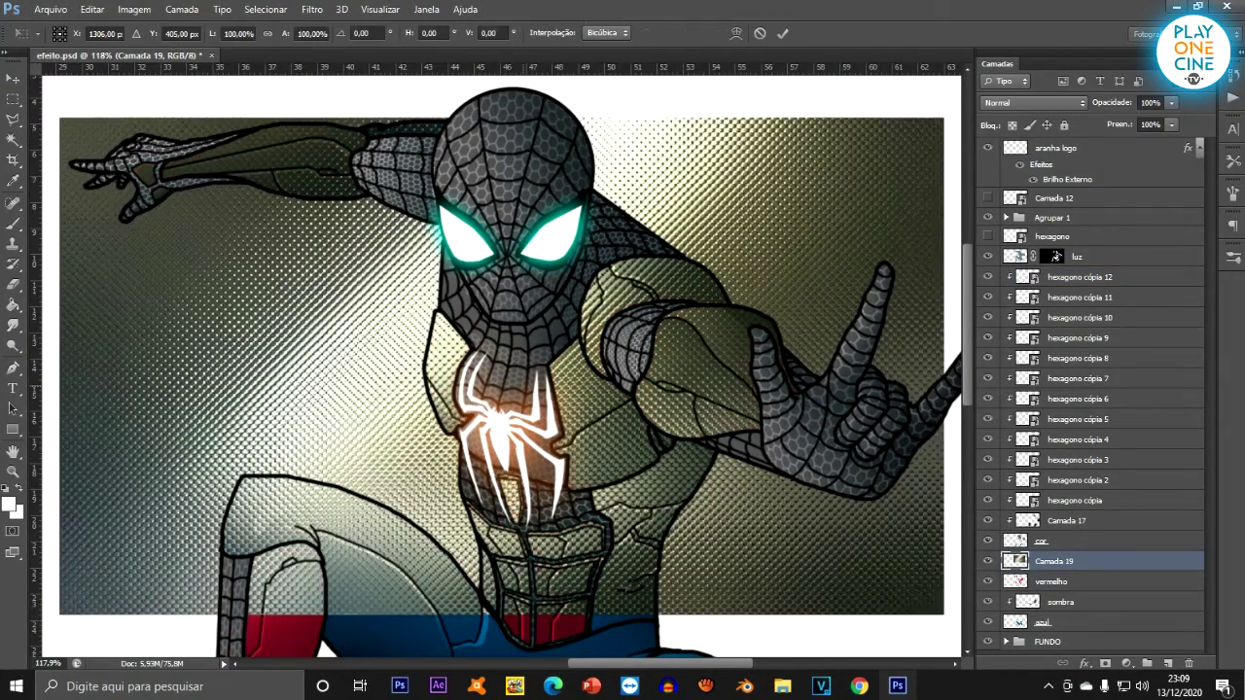
scroll(550, 340, down, 2)
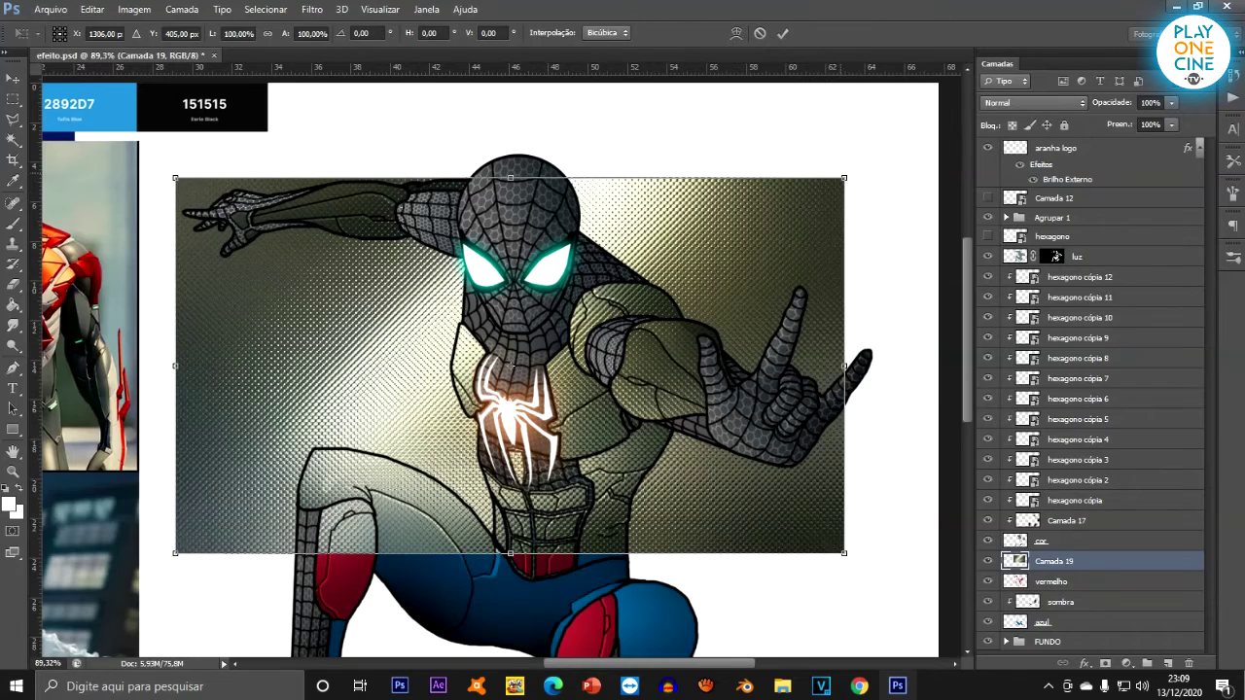
key(Return)
key(ctrl+alt+g)
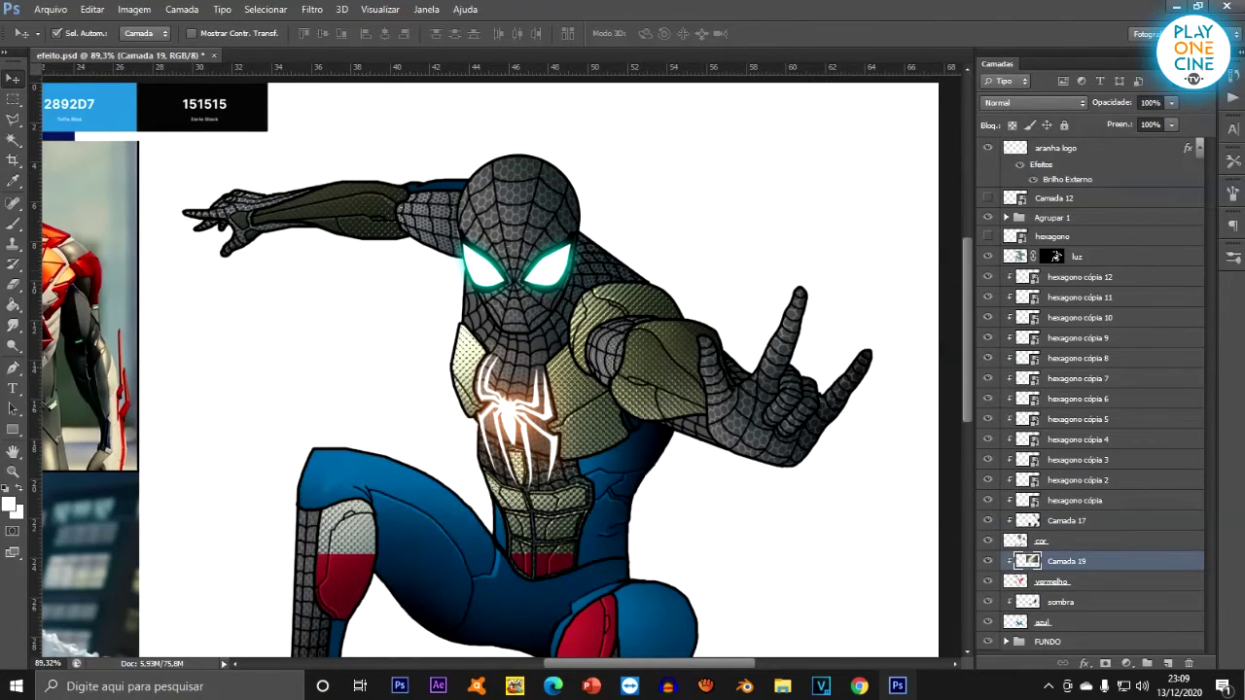
Move the clipped metal texture down and to the right so it covers the abdomen and more of the knee panel.
scroll(778, 320, down, 5)
scroll(778, 320, up, 1)
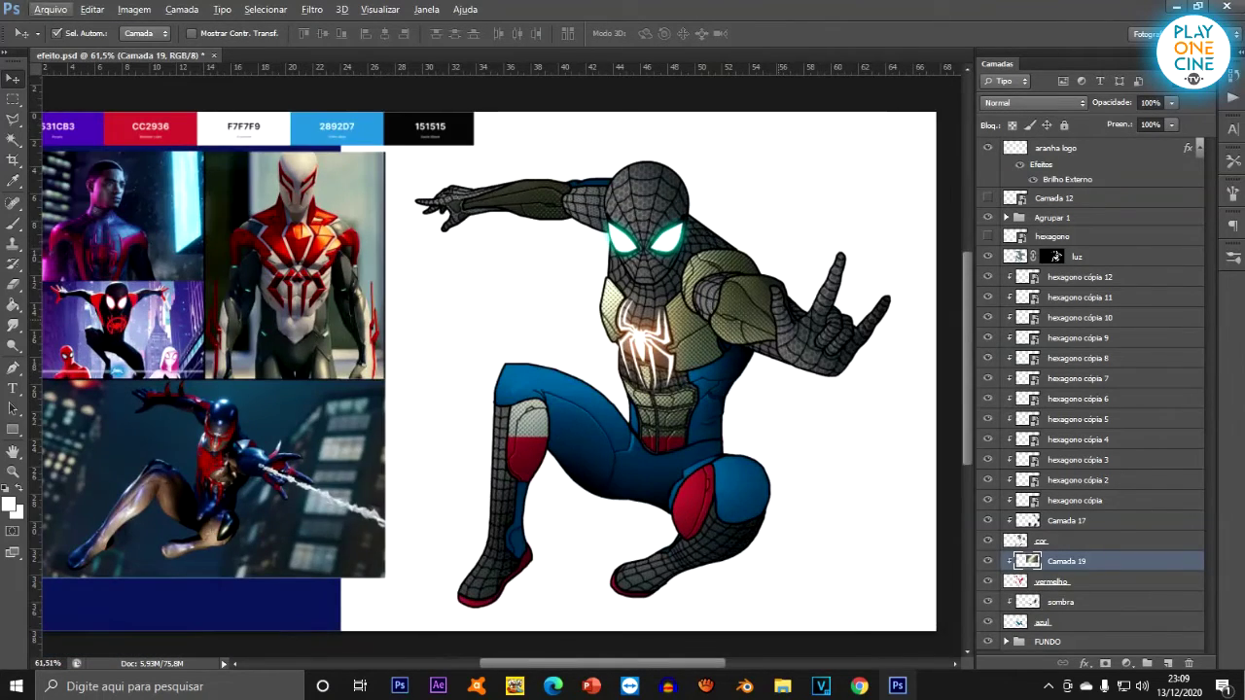
scroll(761, 302, up, 3)
key(ctrl+t)
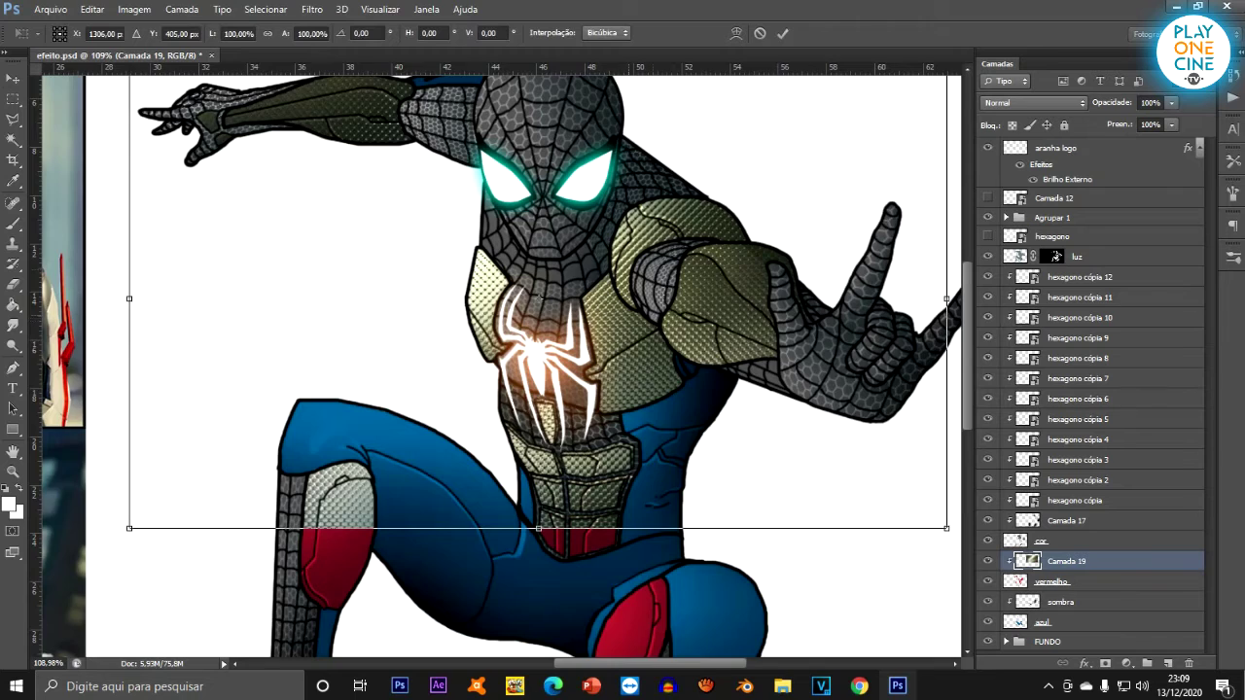
scroll(538, 294, down, 2)
drag(768, 321, 826, 352)
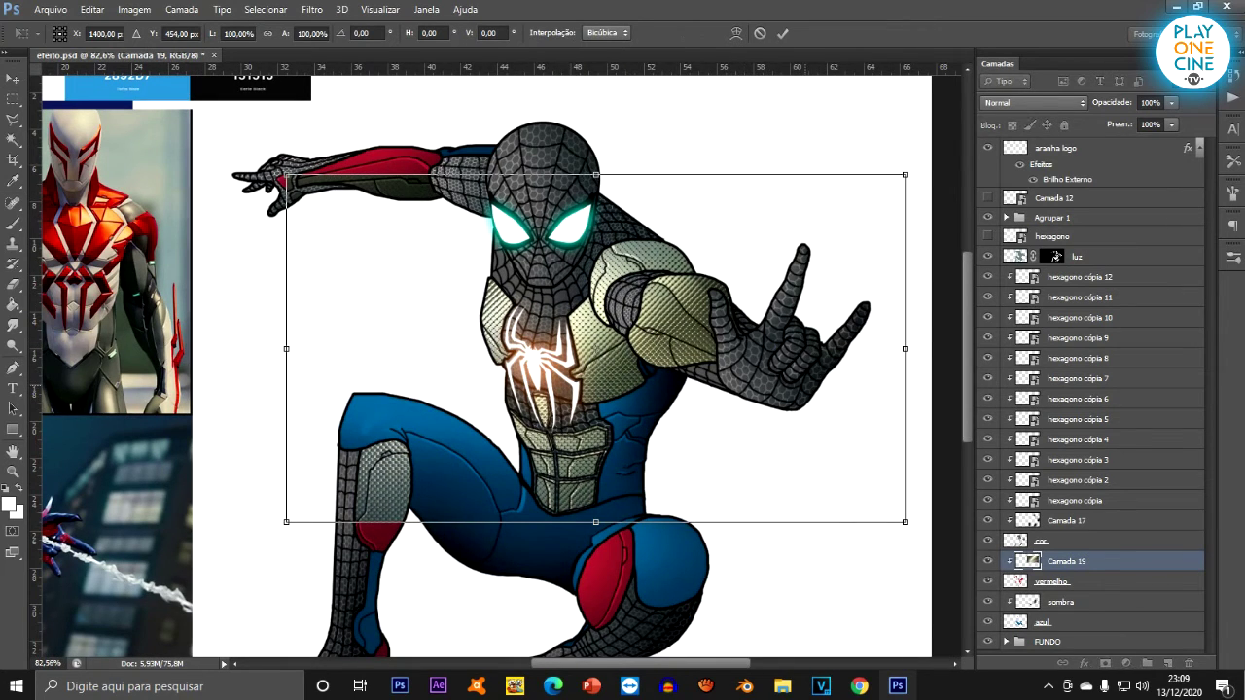
key(Return)
Colorize the metal texture red with Hue/Saturation, using hue 0, saturation 78 and lightness -36.
scroll(637, 267, up, 1)
scroll(632, 261, up, 5)
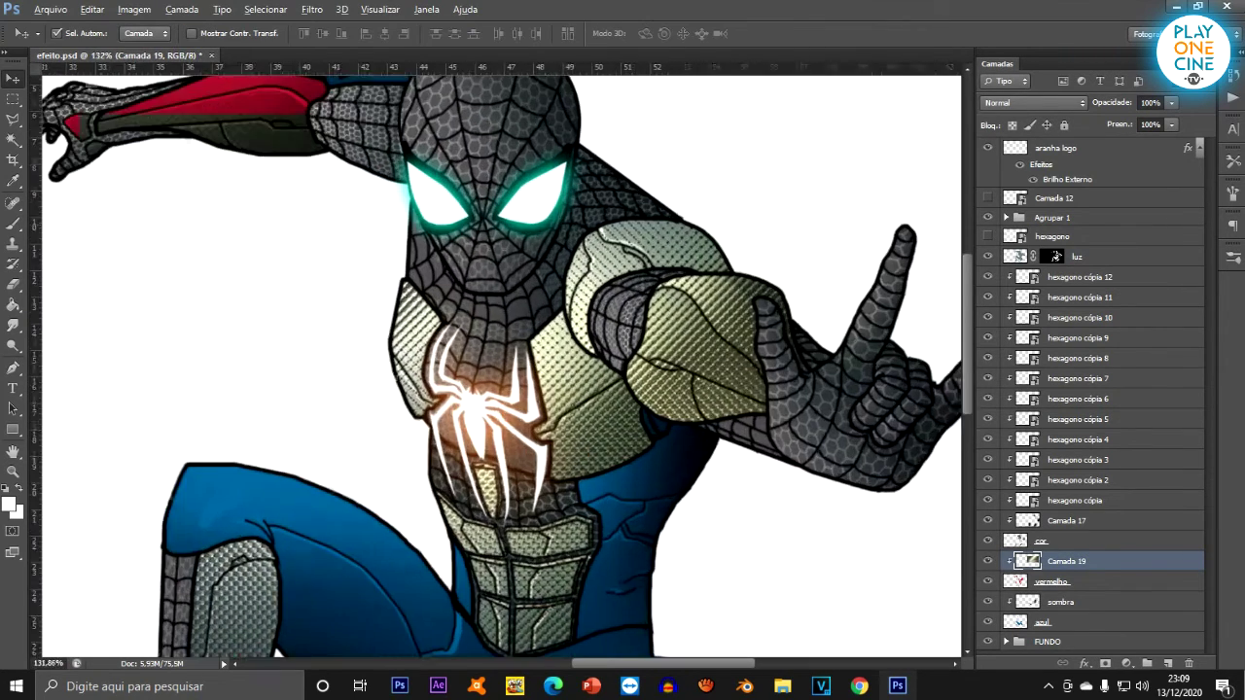
scroll(637, 266, down, 5)
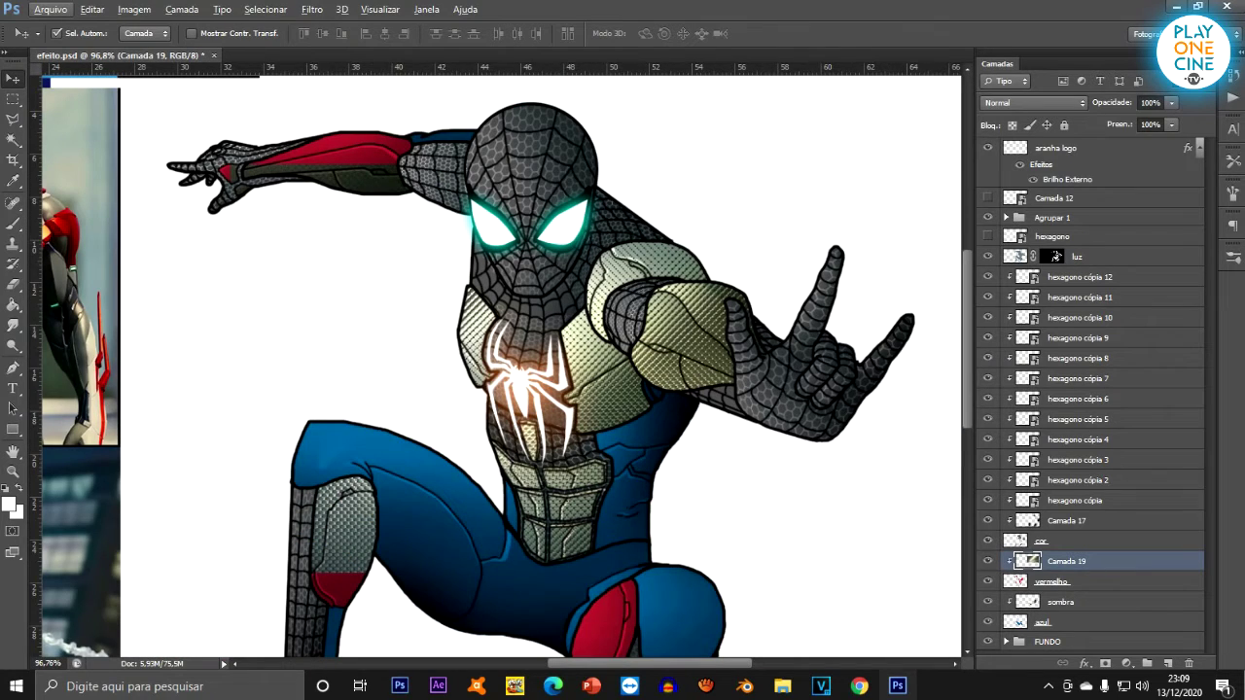
scroll(659, 300, up, 1)
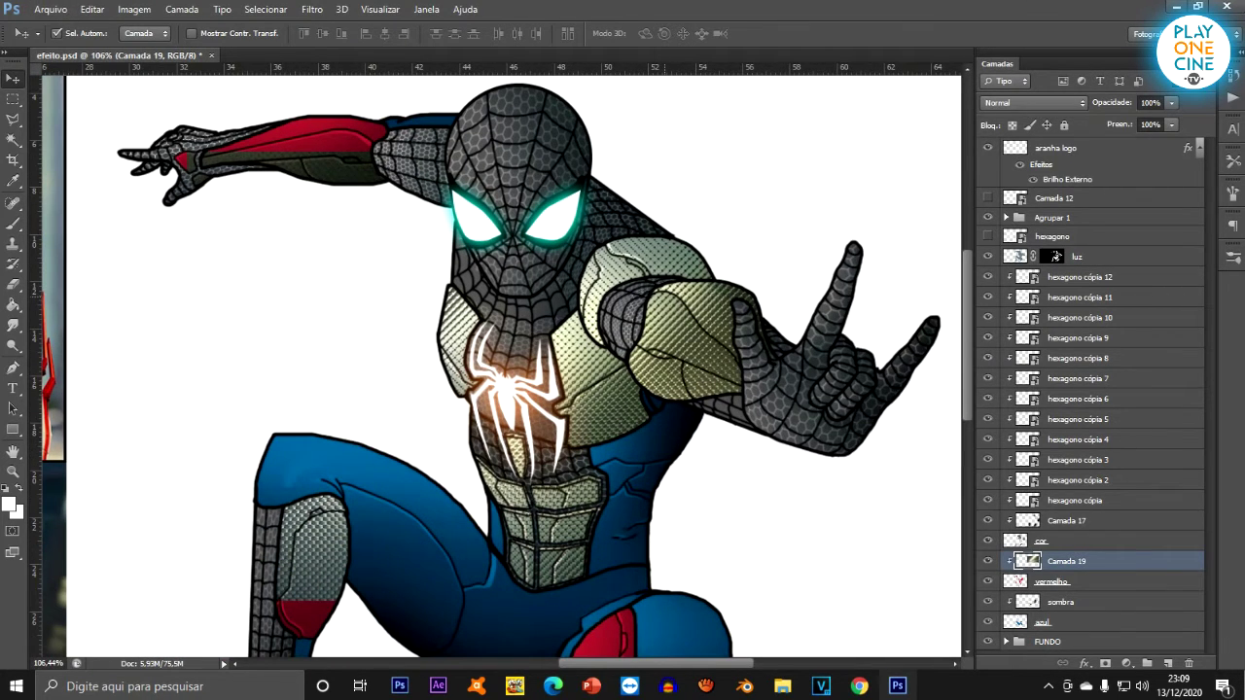
key(ctrl+u)
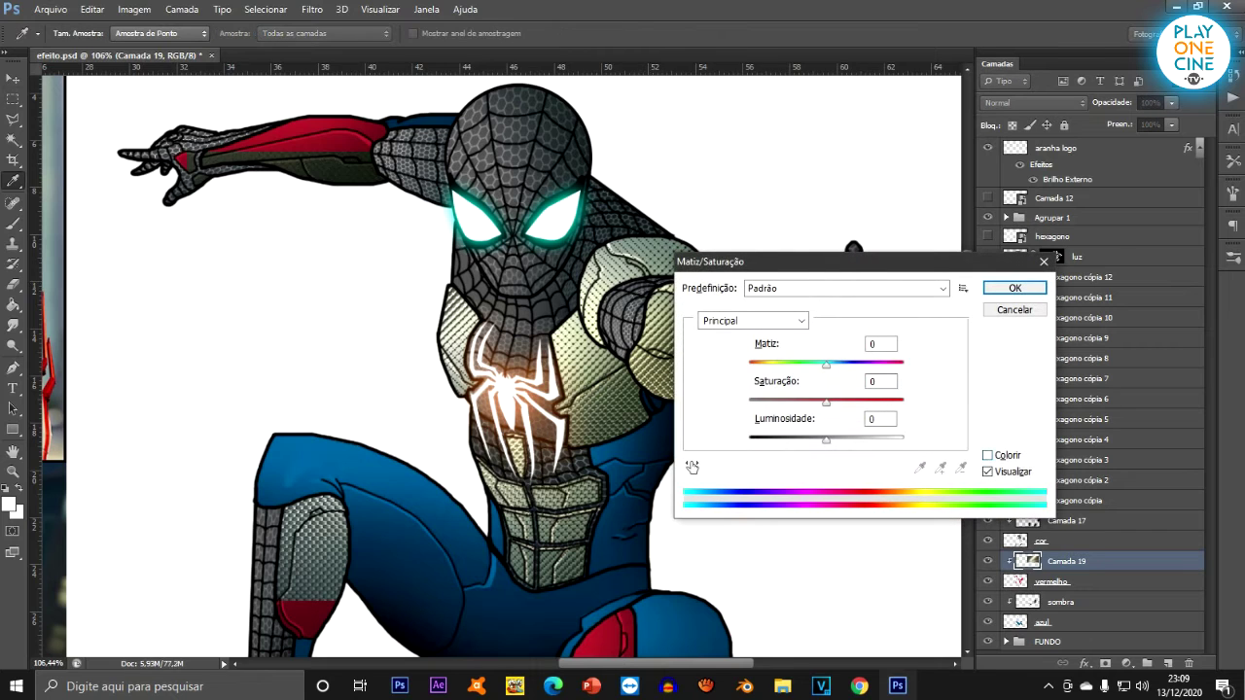
click(987, 455)
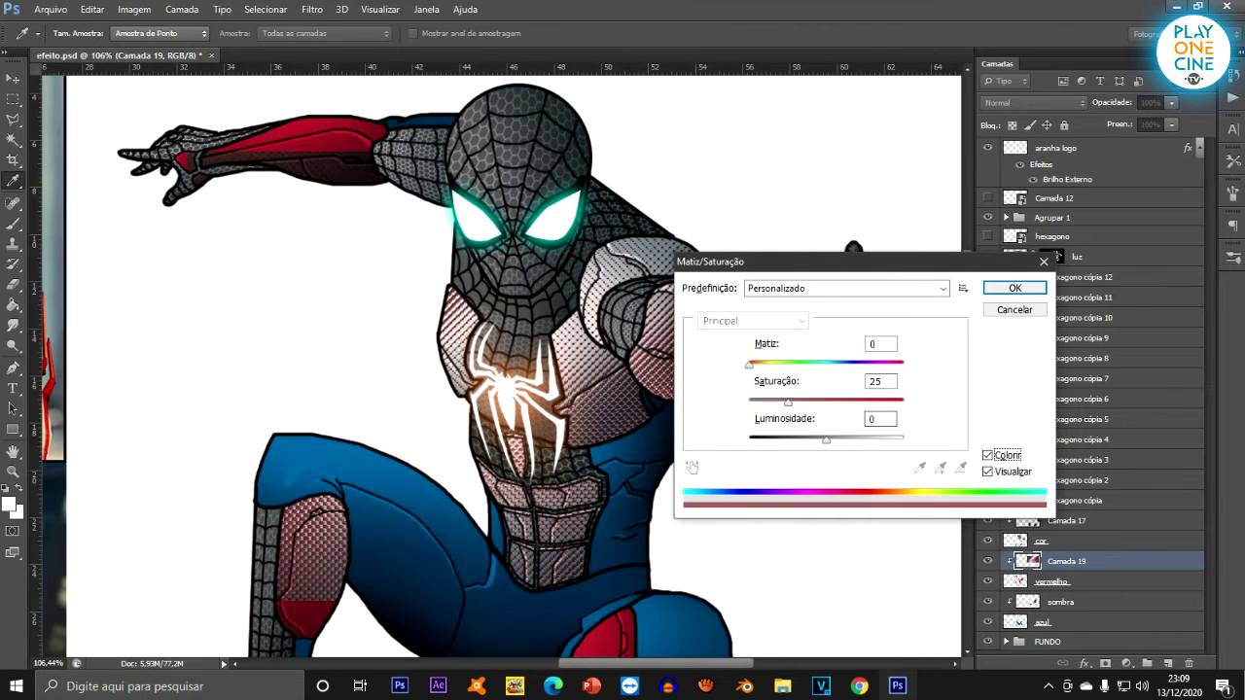
drag(788, 401, 861, 402)
drag(826, 440, 801, 439)
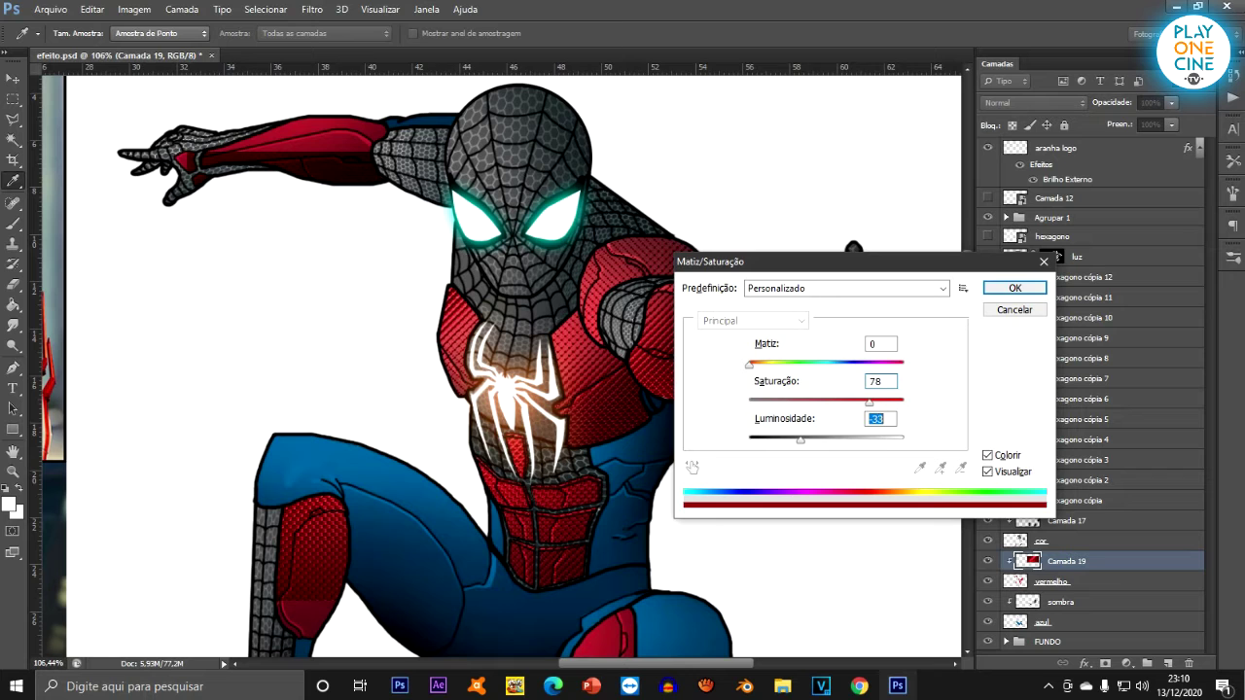
key(Return)
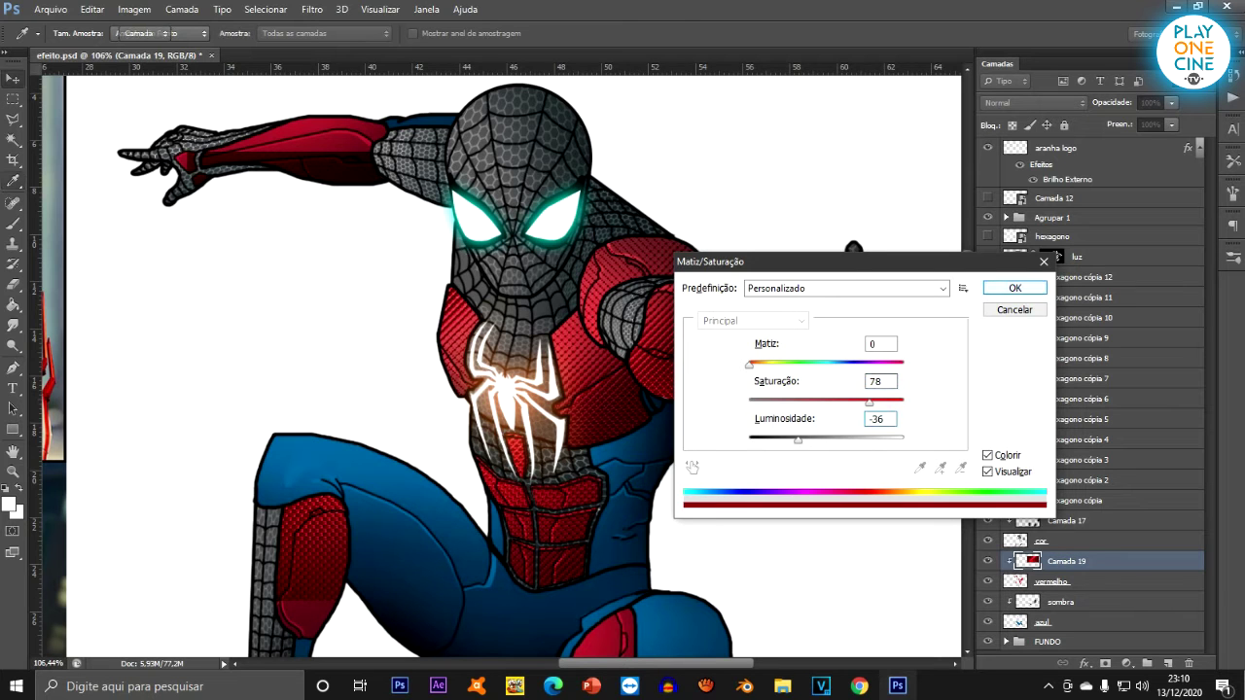
Set the red metal texture layer to Multiply blending at 53% opacity.
click(1033, 102)
click(1002, 170)
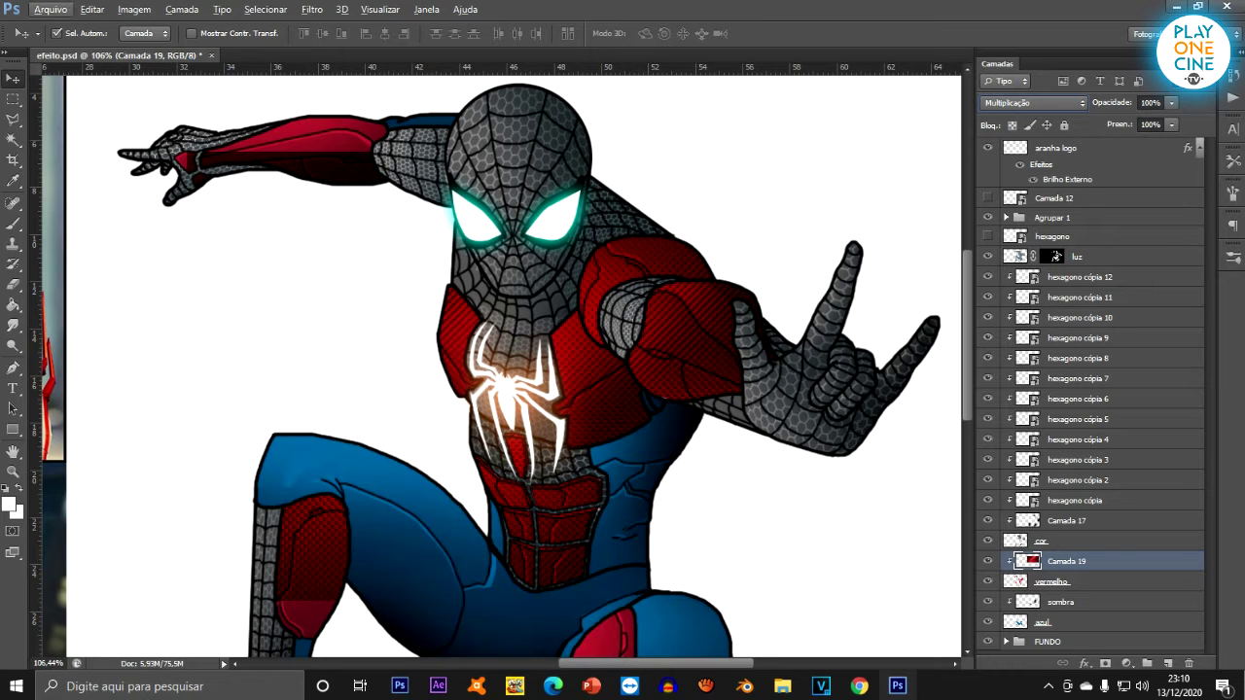
click(1171, 102)
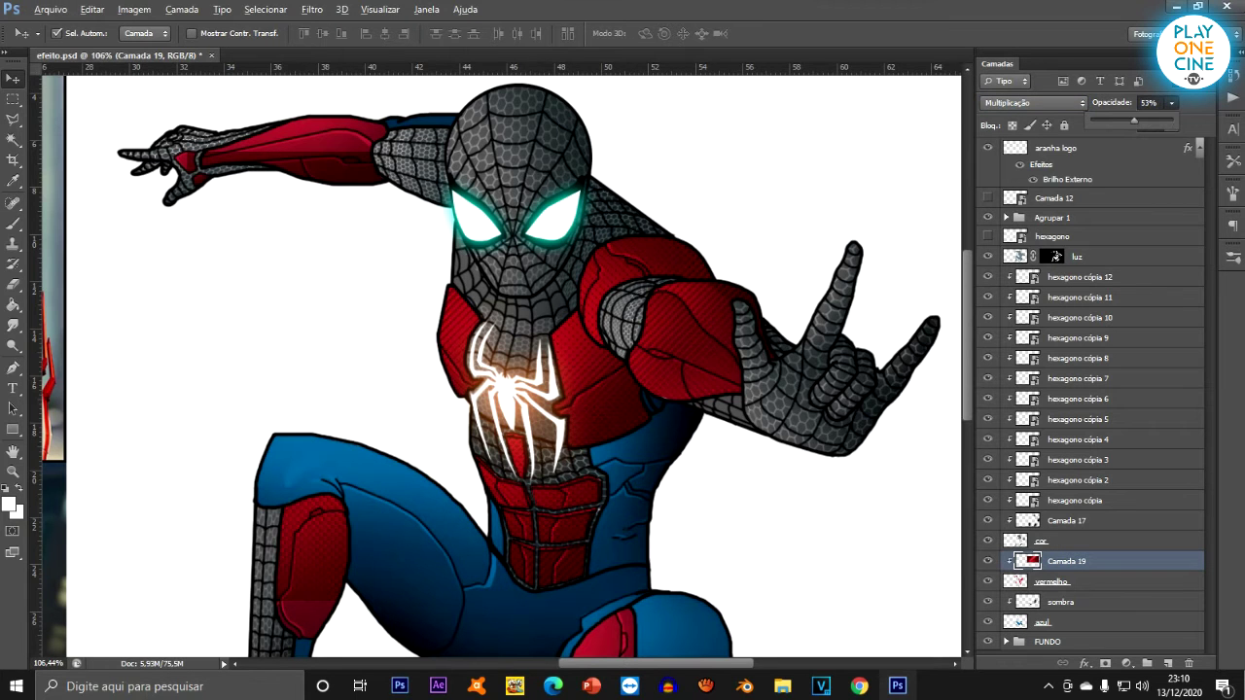
Release the texture layer's clipping and move it off the character, over the reference images.
scroll(690, 323, up, 5)
scroll(710, 306, down, 6)
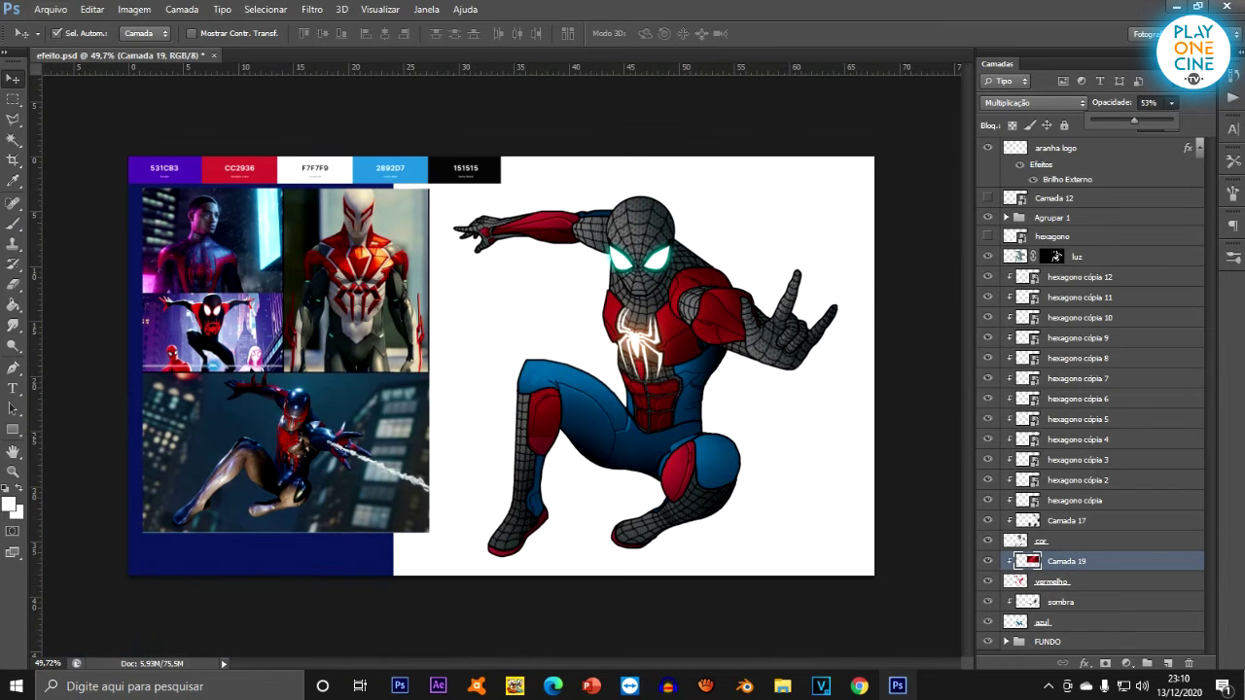
key(ctrl+alt+g)
drag(752, 273, 394, 290)
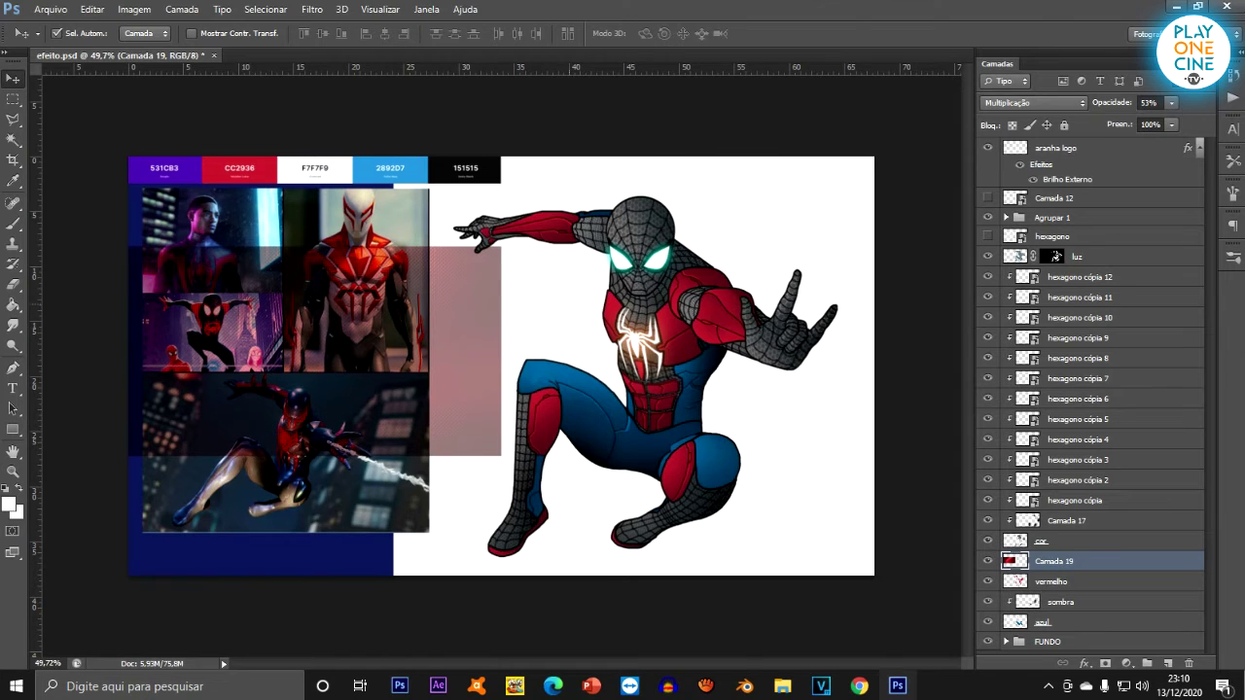
Duplicate the red metal texture and place the copy over the character's upper body.
scroll(768, 258, up, 10)
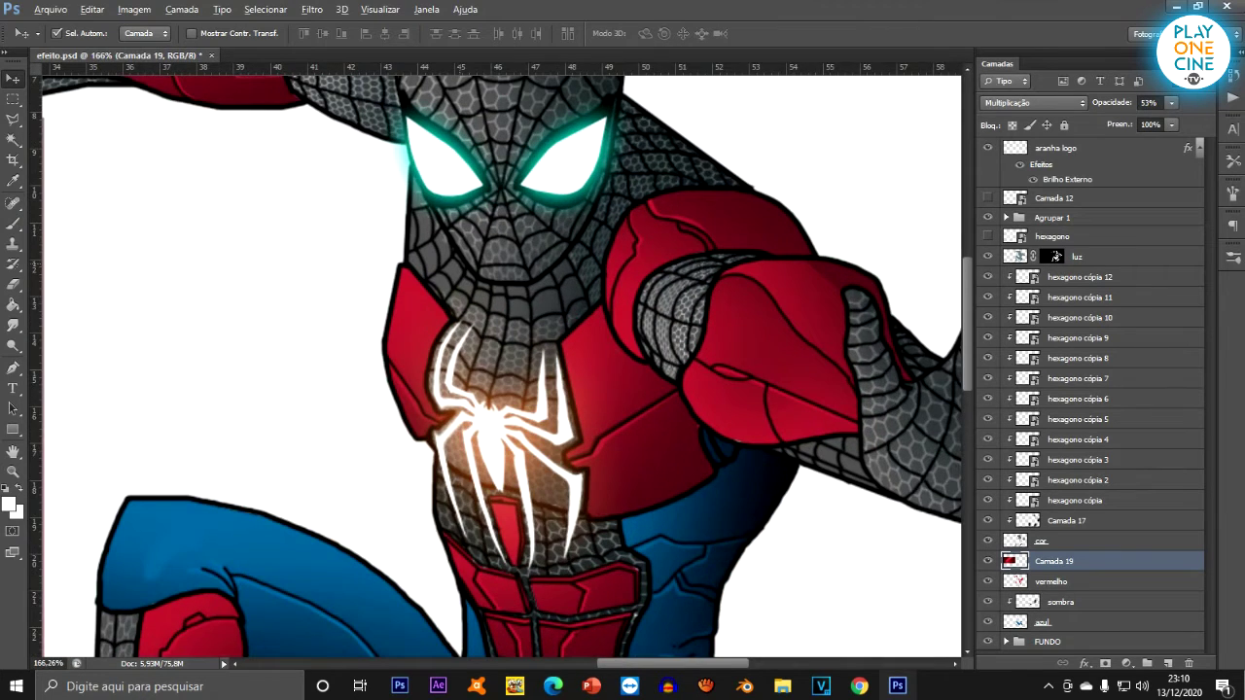
scroll(472, 292, down, 2)
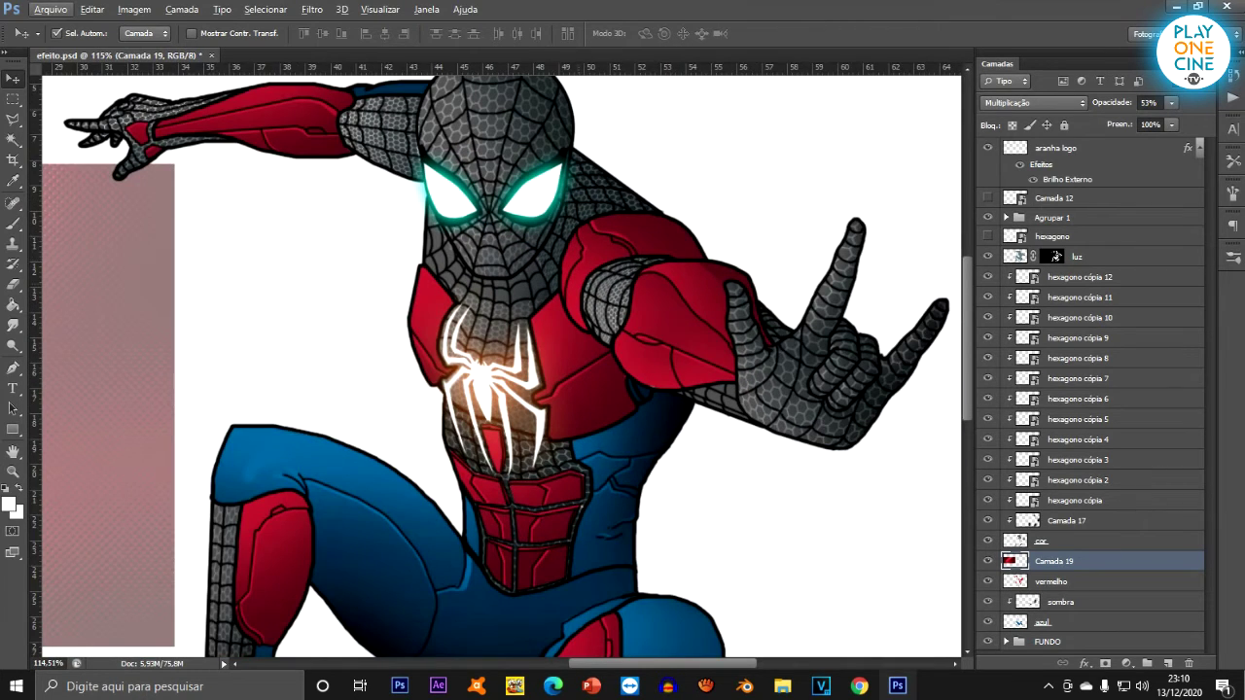
scroll(782, 340, down, 2)
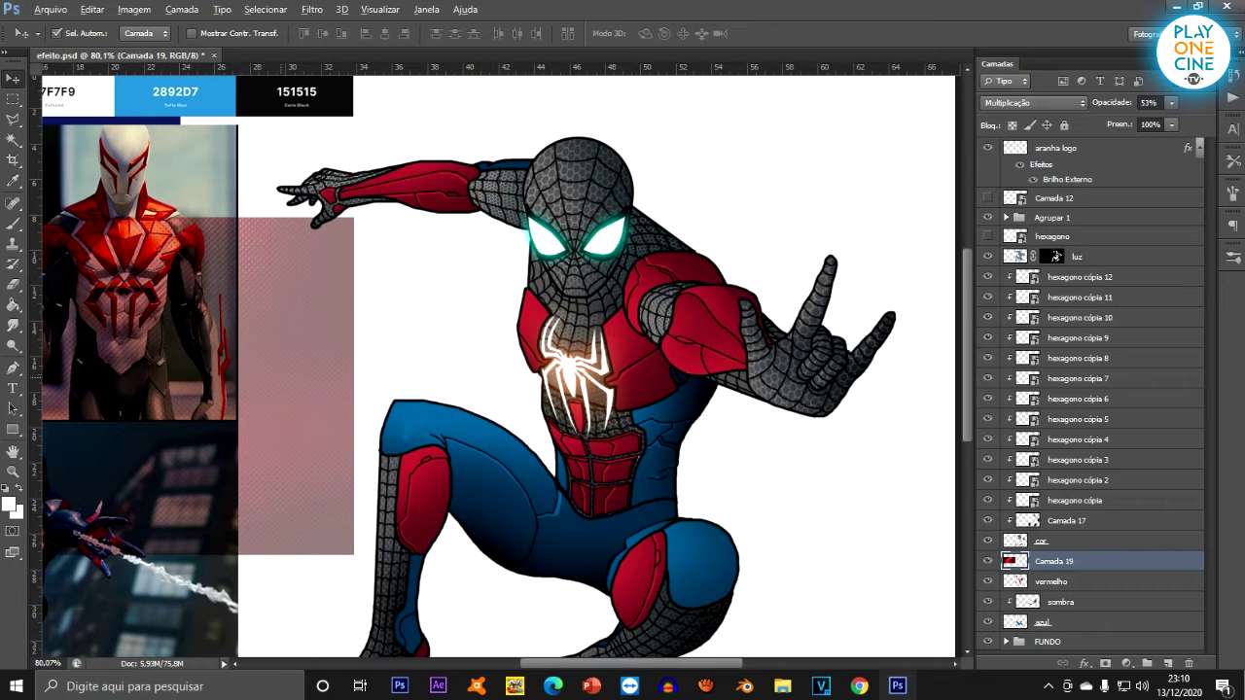
drag(331, 335, 924, 259)
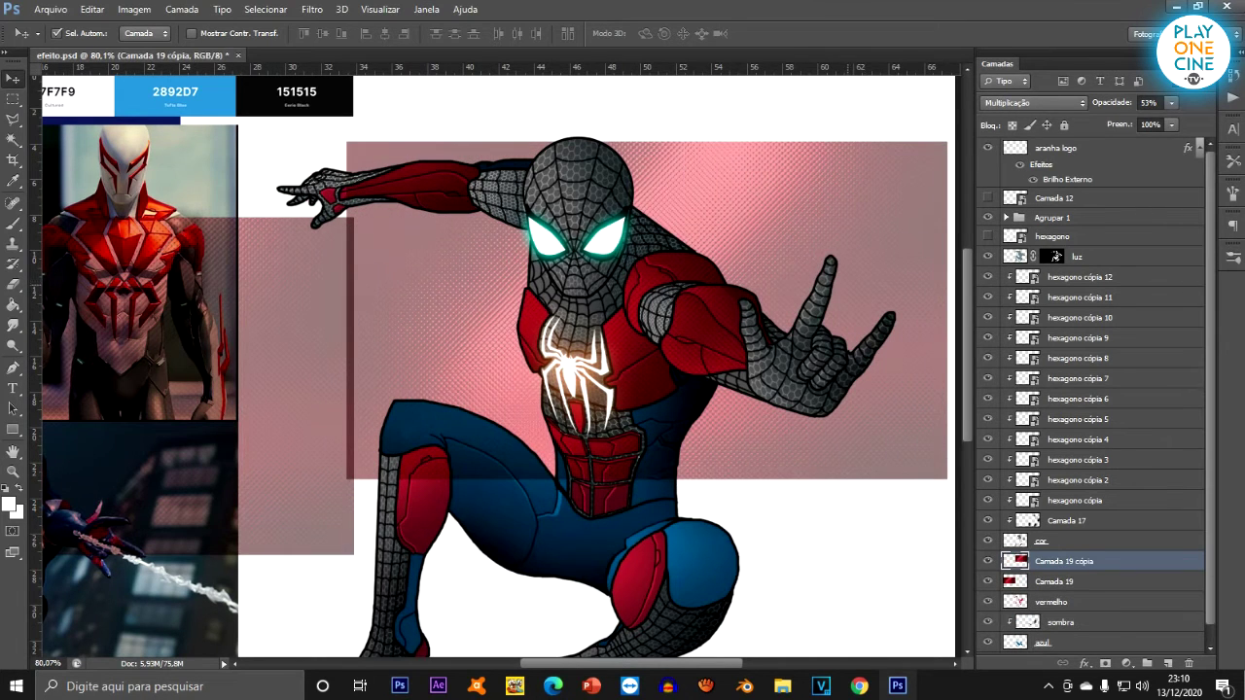
Move the texture copy below the original texture layer and clip it to the vermelho layer.
scroll(874, 264, up, 2)
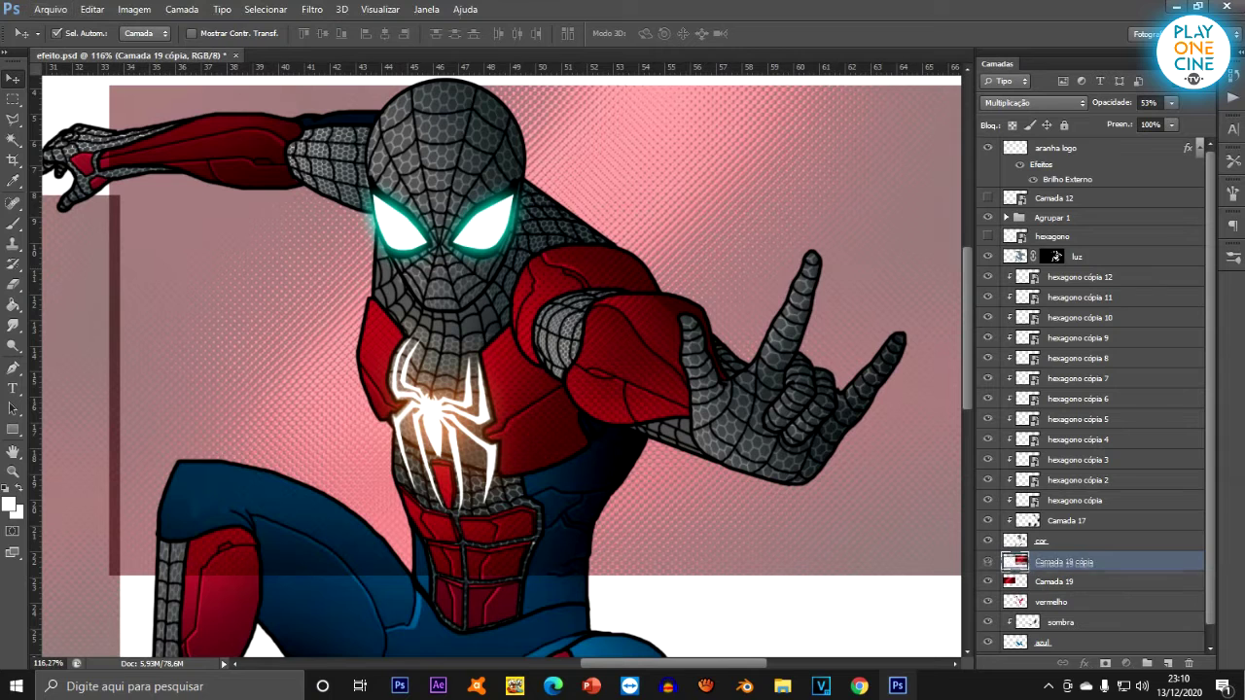
key(ctrl+bracketleft)
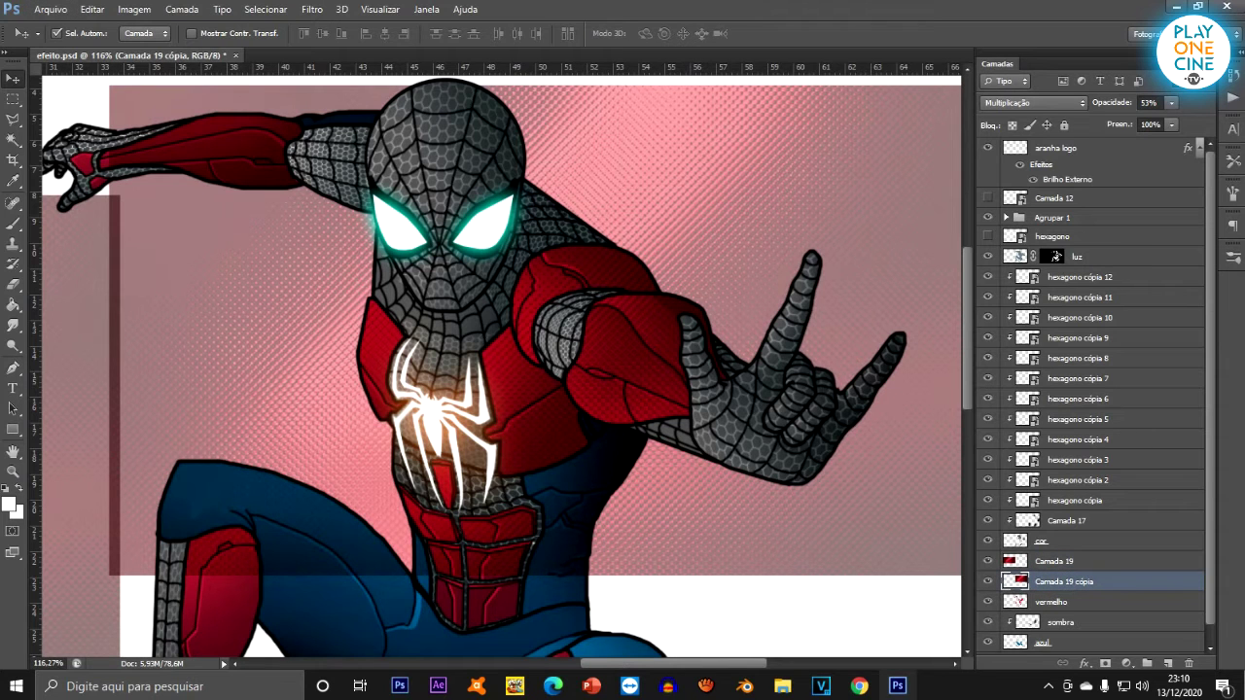
key(ctrl+alt+g)
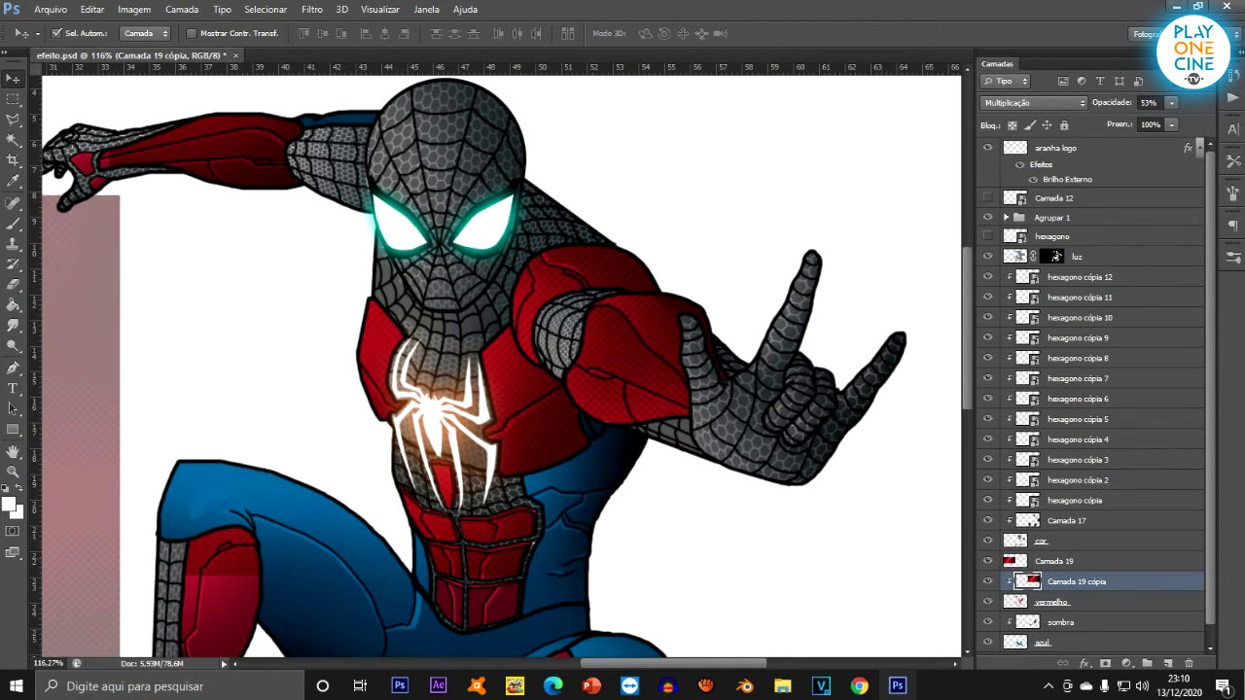
Move the red metal texture copy slightly down and left over the torso and apply the transformation.
scroll(696, 322, down, 3)
key(ctrl+t)
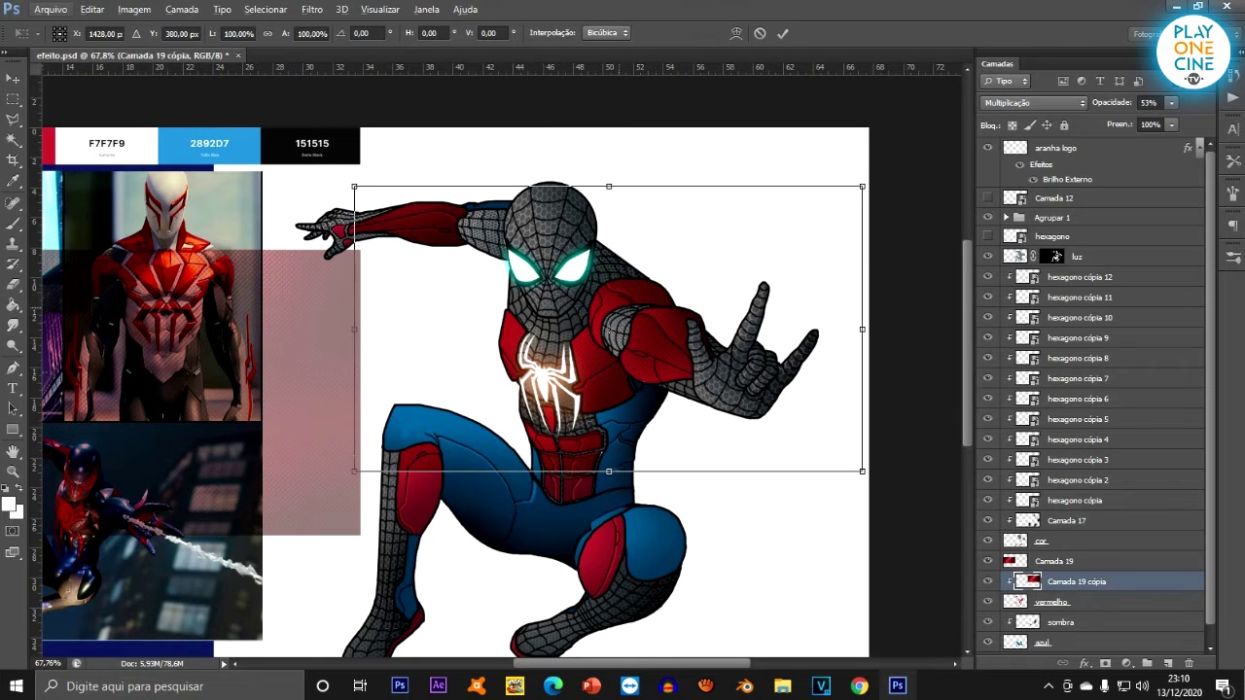
drag(697, 288, 682, 334)
click(12, 119)
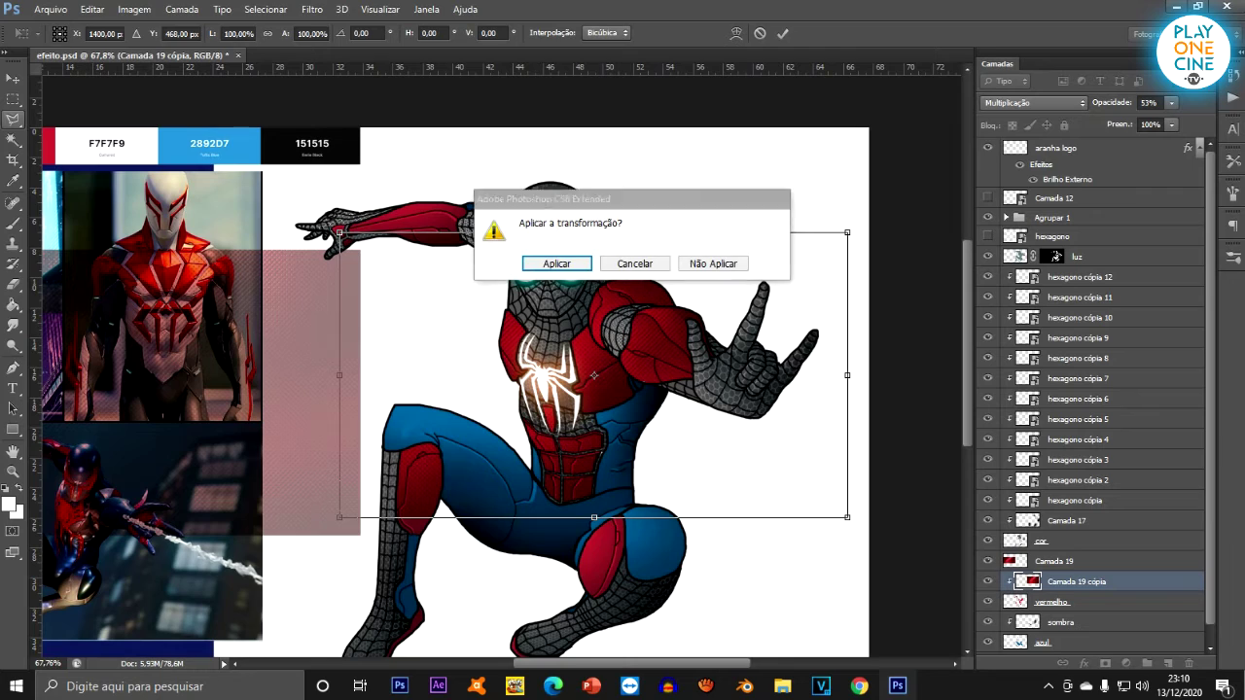
click(556, 263)
Delete the texture copy outside a freehand Lasso selection around the chest, abdomen and the forward-reaching arm, and clear the selection.
right_click(13, 118)
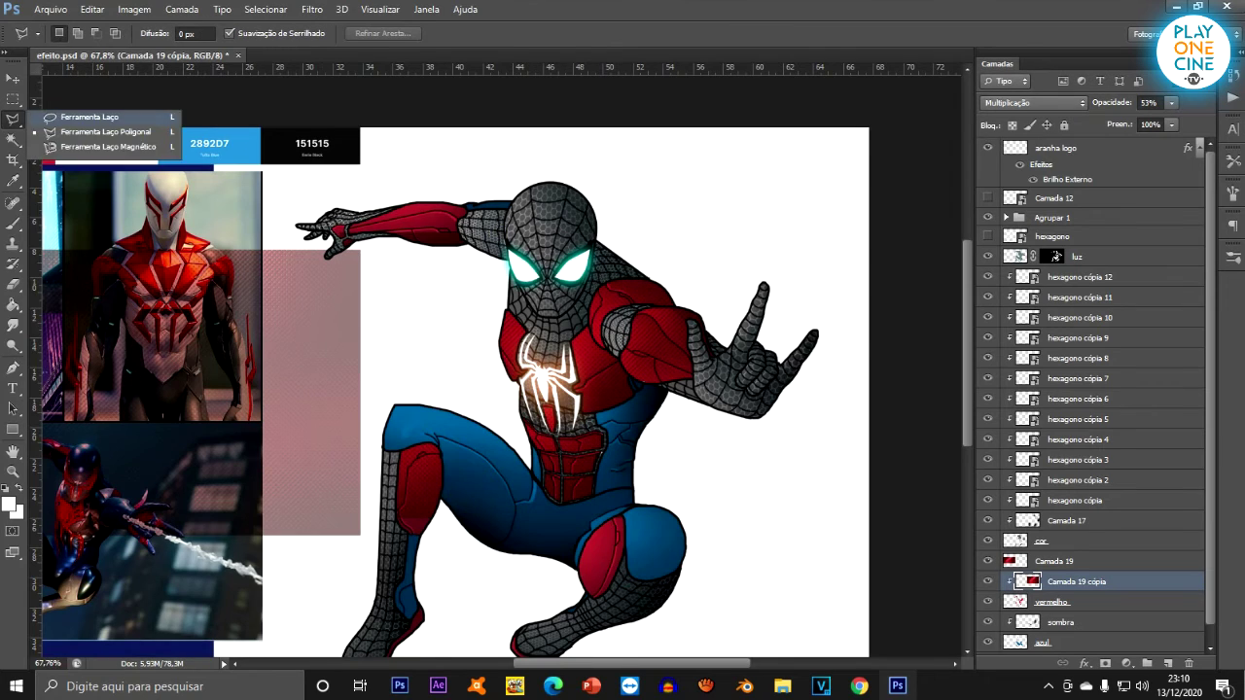
click(86, 119)
scroll(422, 241, up, 6)
scroll(331, 194, up, 3)
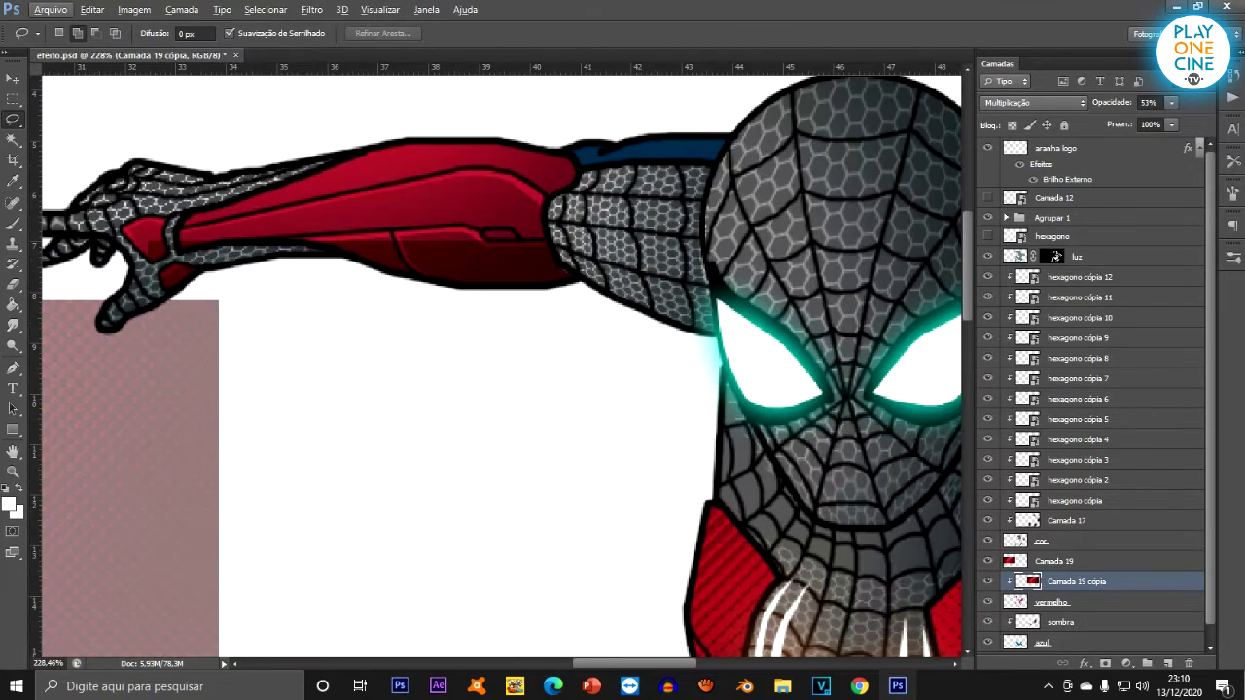
key(ctrl+0)
scroll(543, 441, up, 7)
scroll(542, 441, down, 7)
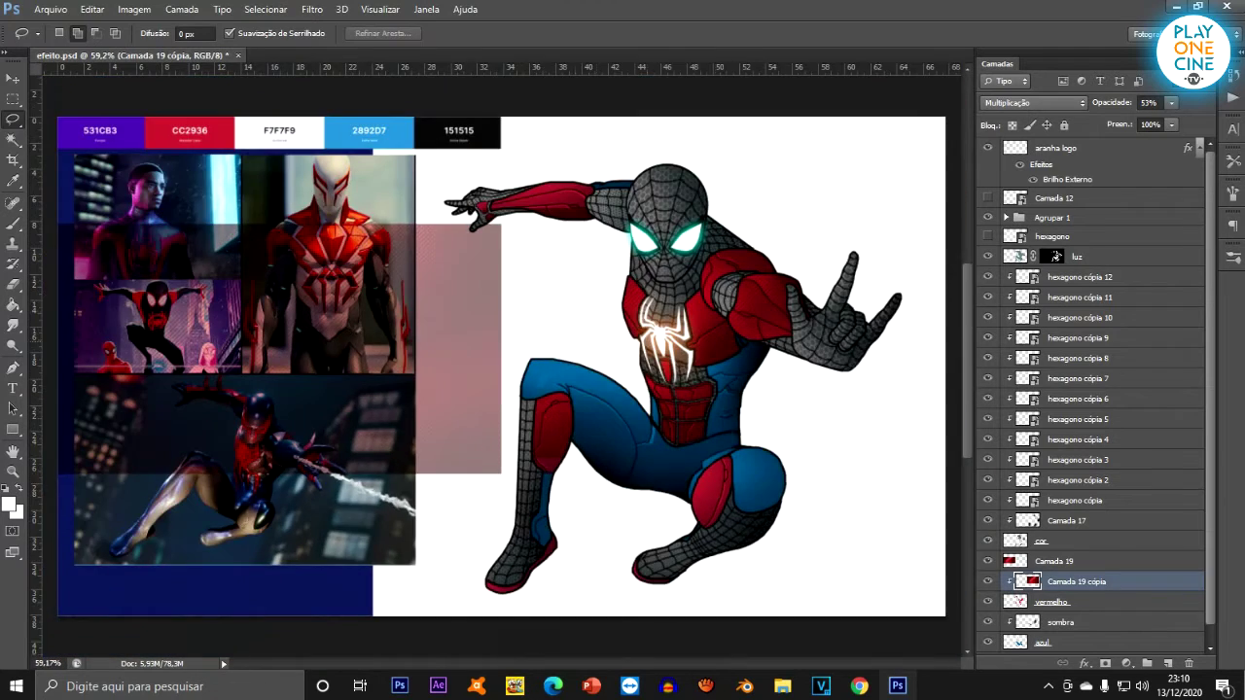
scroll(719, 261, up, 2)
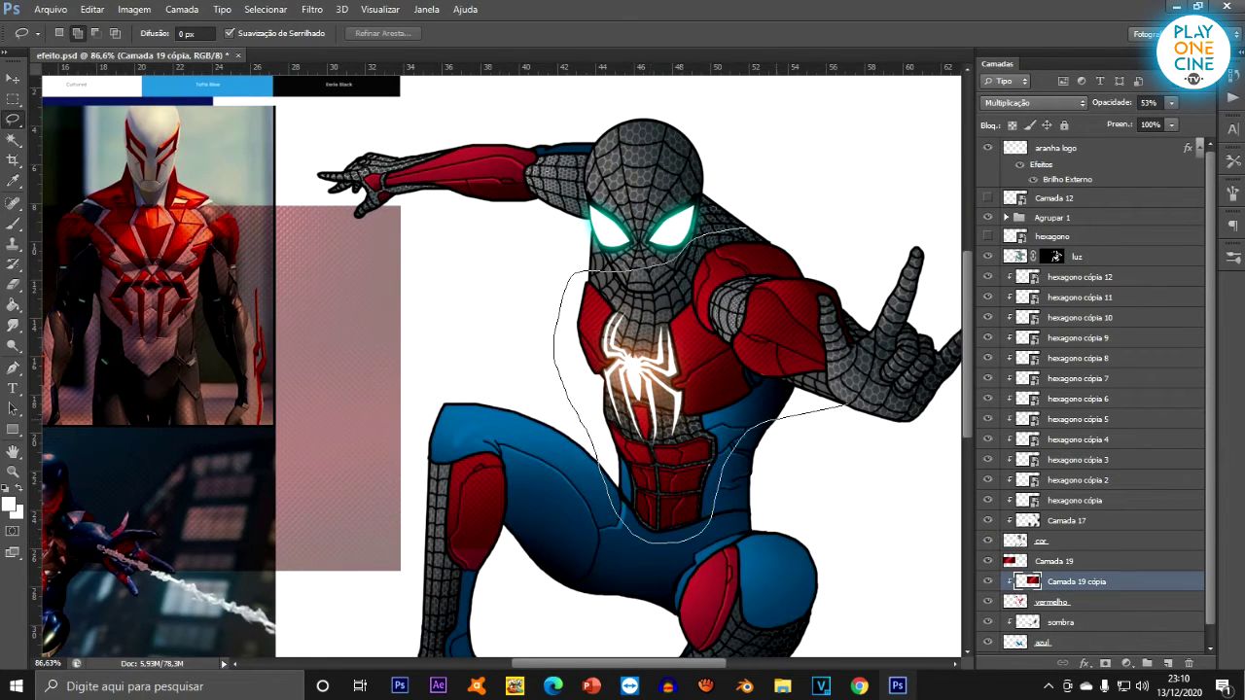
drag(746, 228, 763, 227)
scroll(680, 234, down, 3)
scroll(809, 312, up, 4)
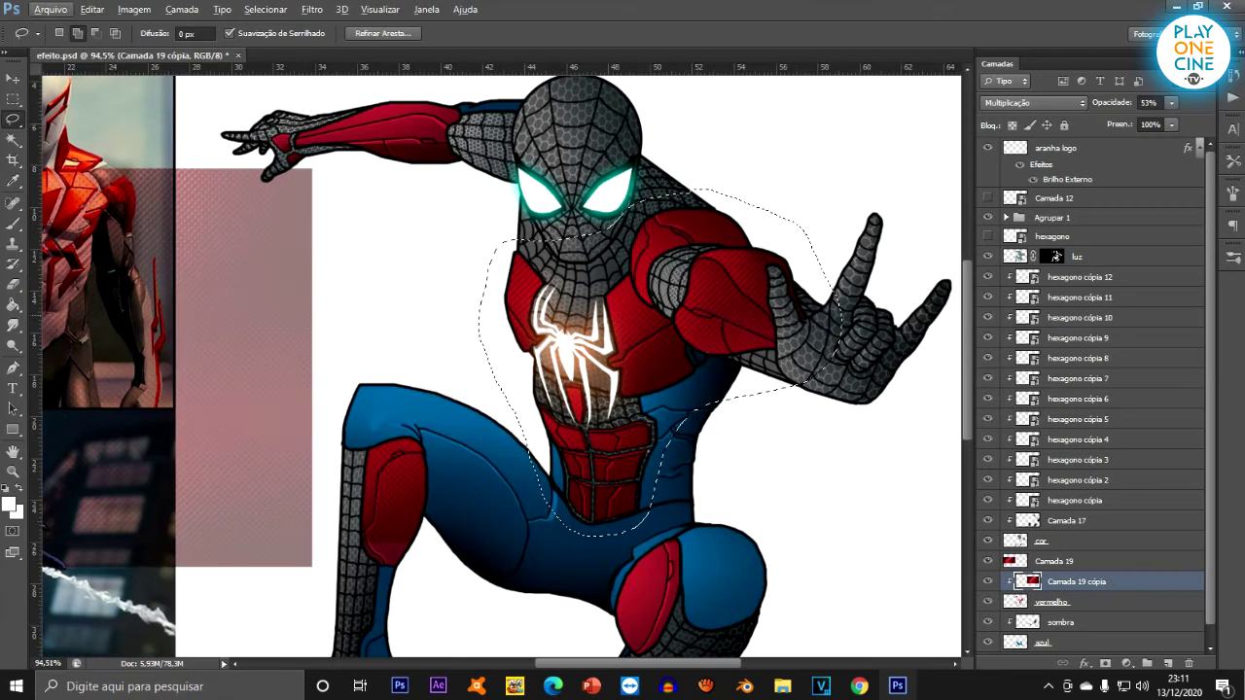
right_click(698, 317)
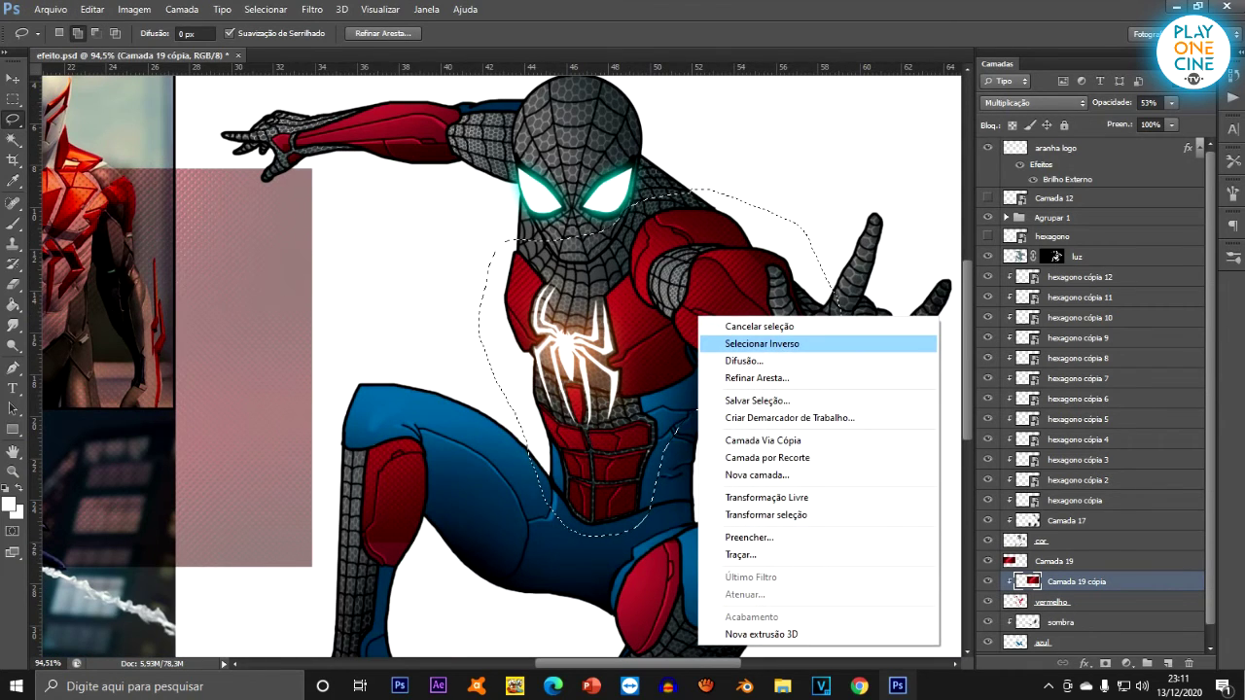
click(761, 344)
scroll(762, 343, down, 2)
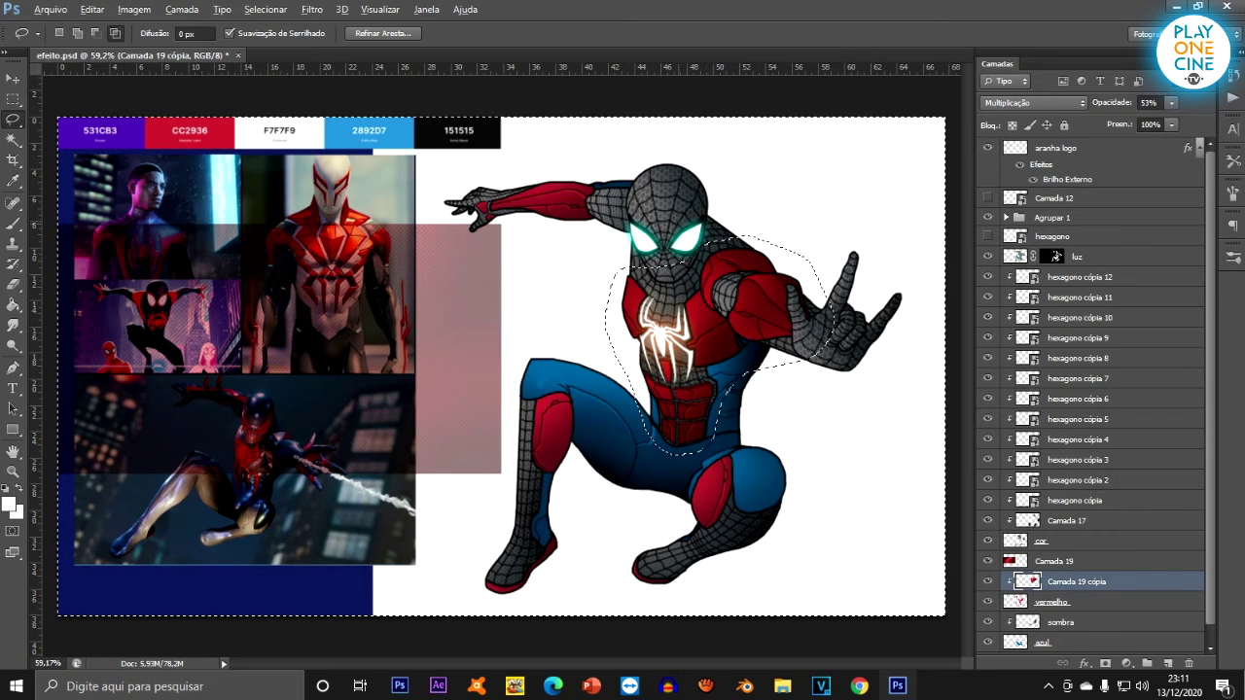
key(ctrl+d)
Duplicate the Camada 19 texture from beside the character and place the copy over the legs.
key(v)
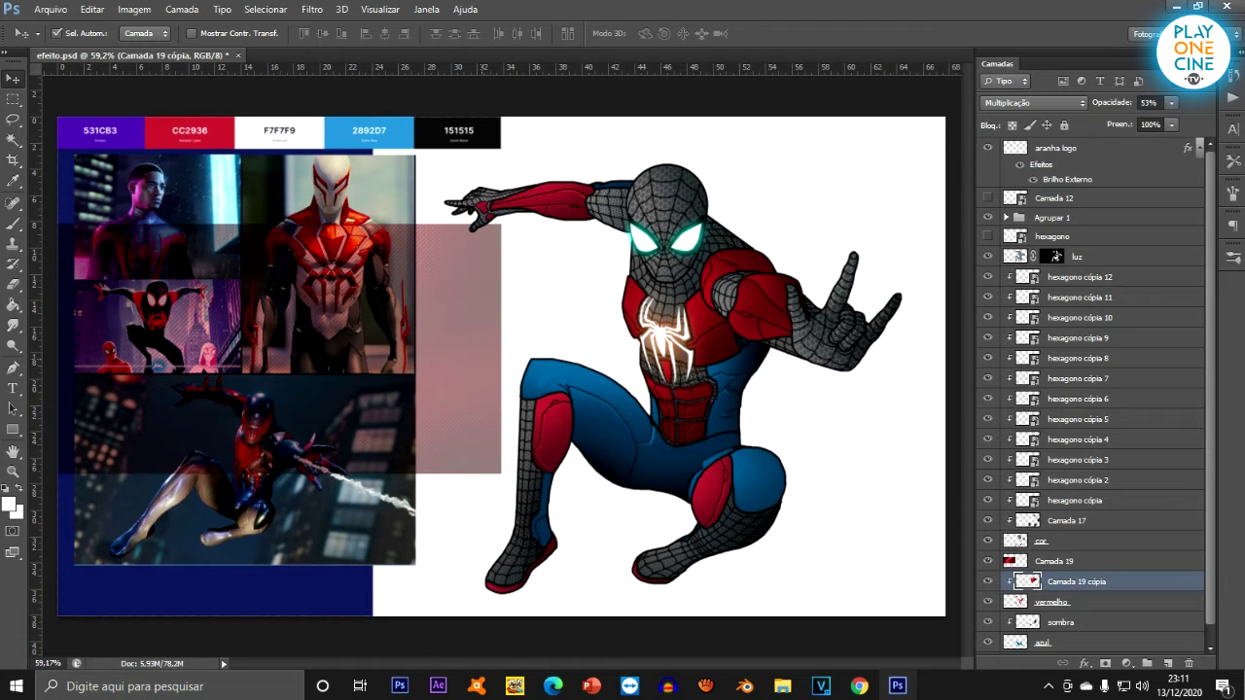
alt+drag(487, 364, 832, 483)
click(741, 435)
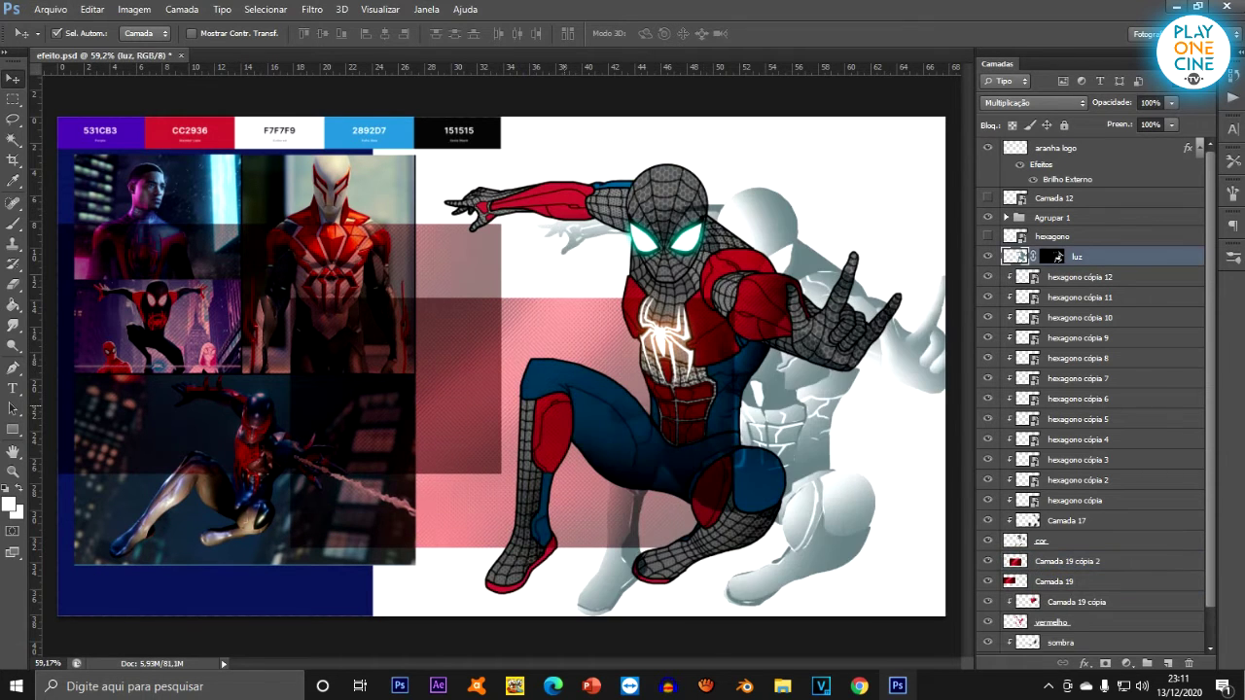
key(ctrl+z)
drag(527, 330, 657, 389)
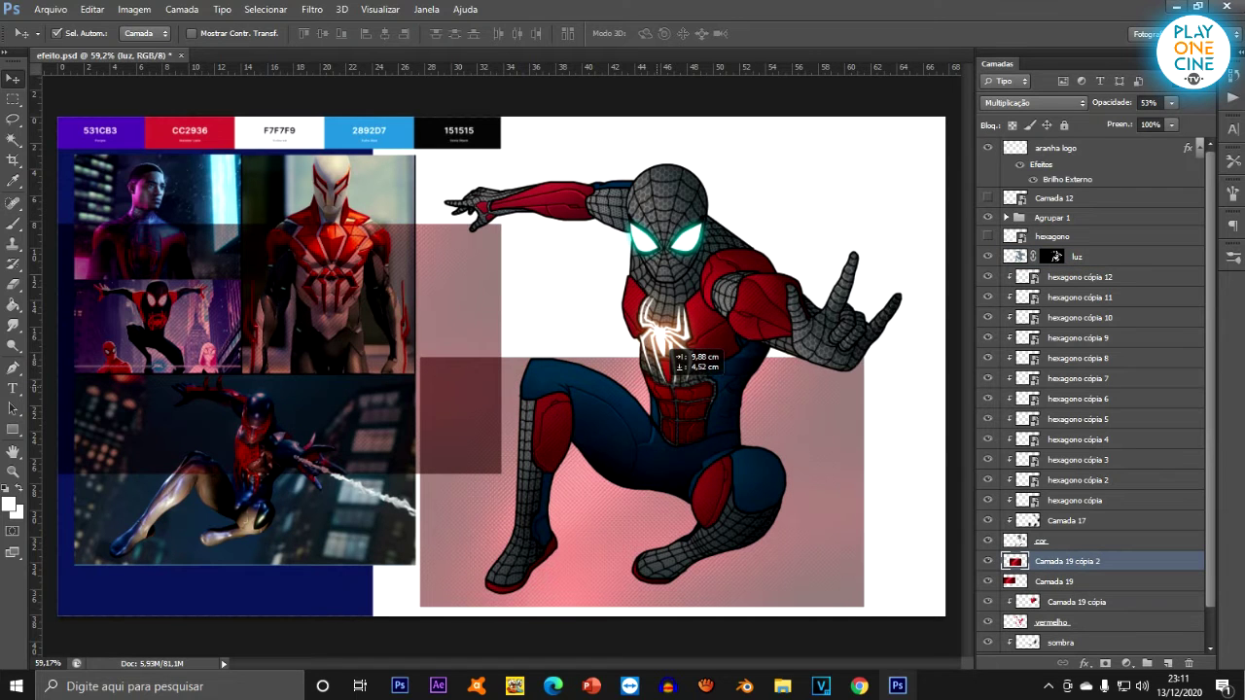
Clip the second texture copy to the vermelho layer below Camada 19 and shift it further down over the legs.
drag(1080, 561, 1014, 584)
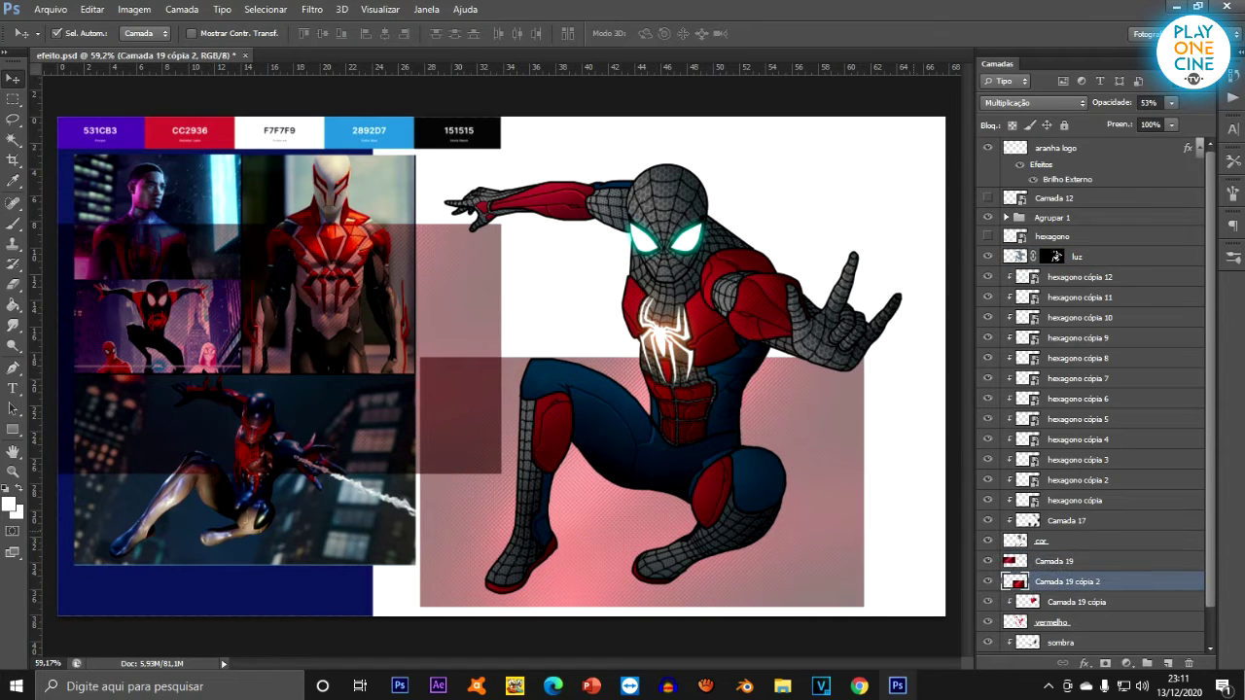
key(ctrl+alt+g)
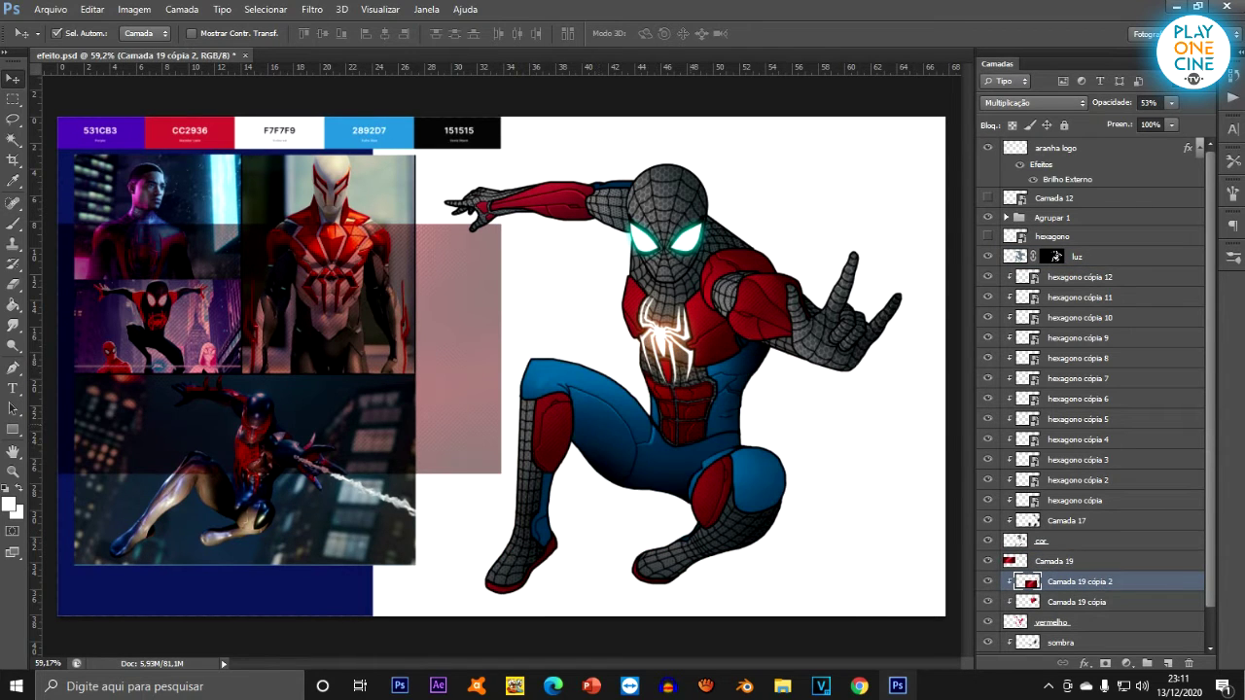
key(ctrl+t)
drag(671, 429, 696, 457)
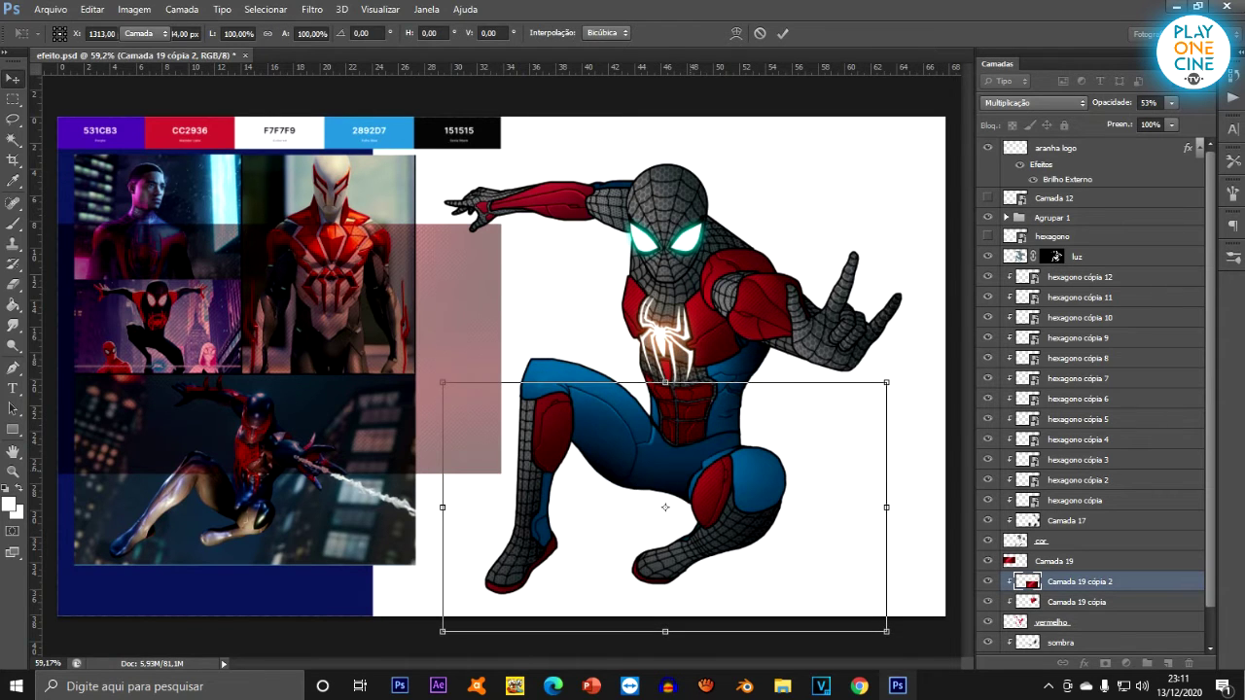
key(Return)
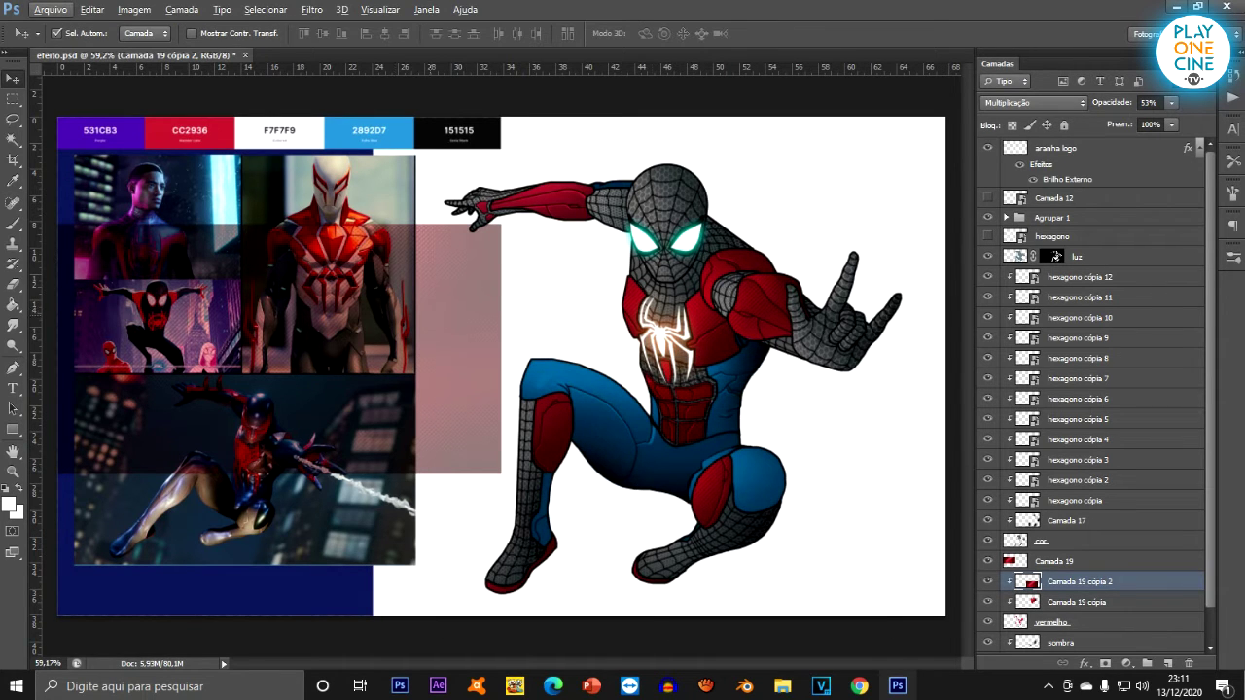
Clip the original Camada 19 texture to the vermelho layer and move it over the arm stretched out behind.
click(1016, 564)
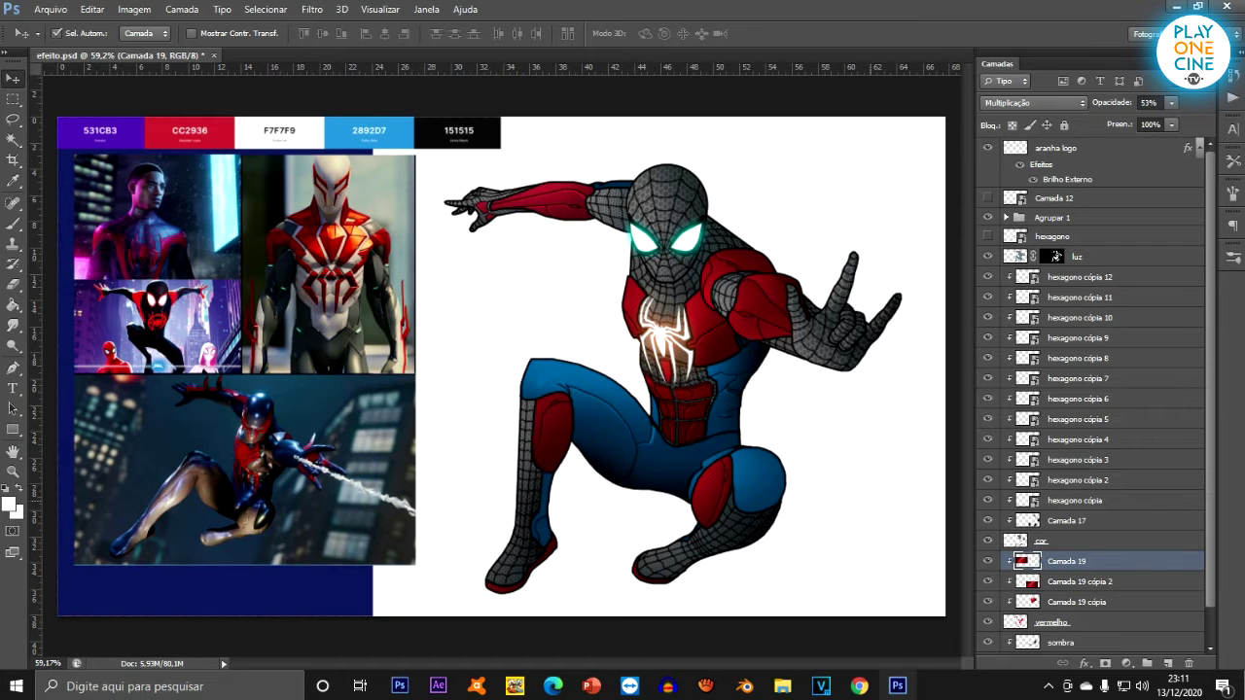
key(ctrl+t)
drag(279, 347, 534, 242)
Keep a hidden duplicate of Camada 19 and delete the layer's texture outside a freehand selection around the arm stretched out behind.
key(l)
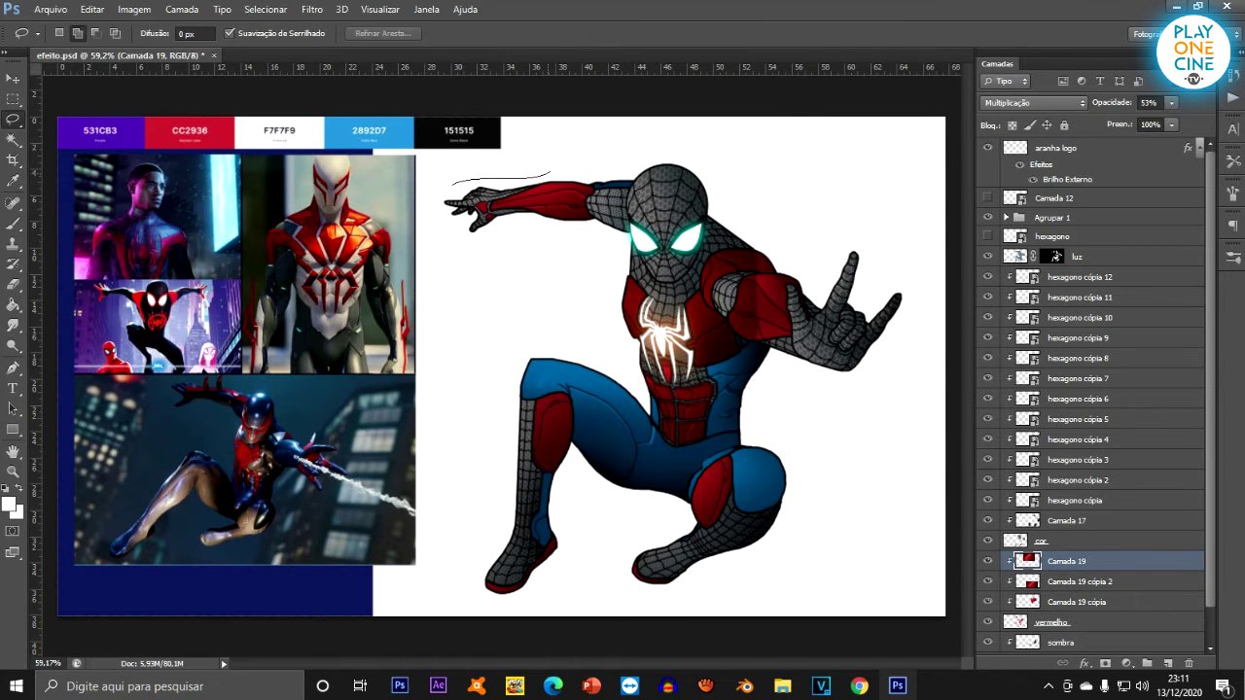
drag(583, 171, 566, 171)
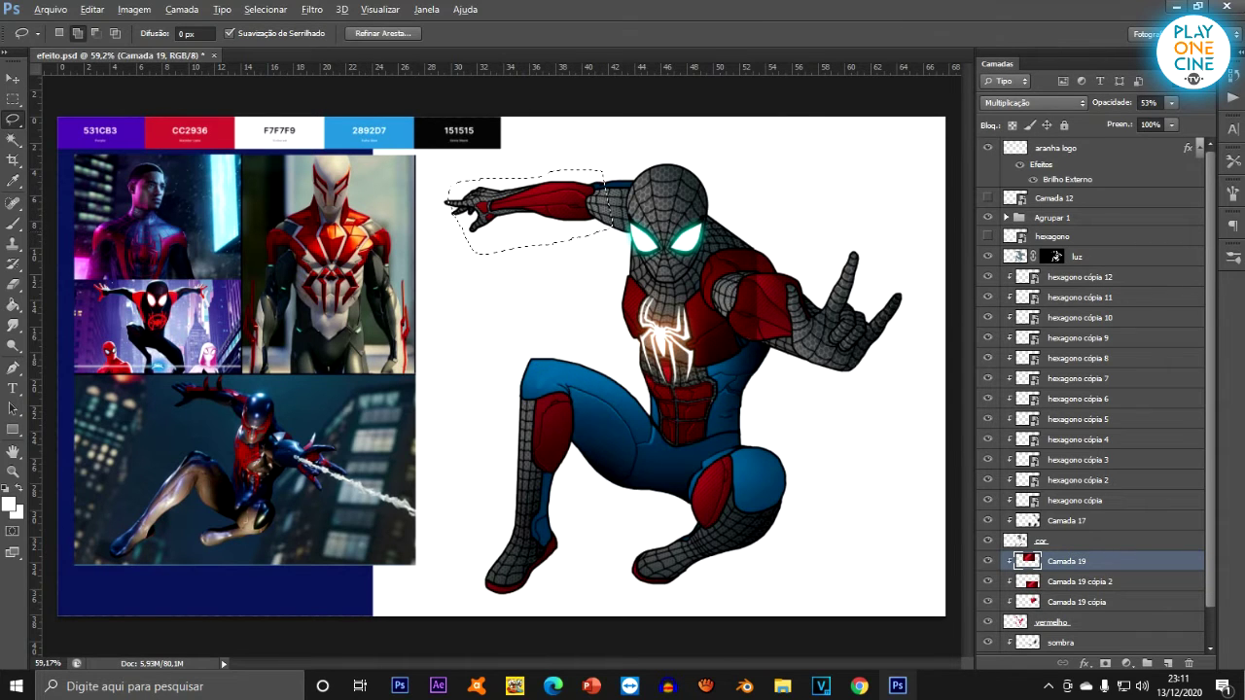
key(ctrl+j)
click(1067, 561)
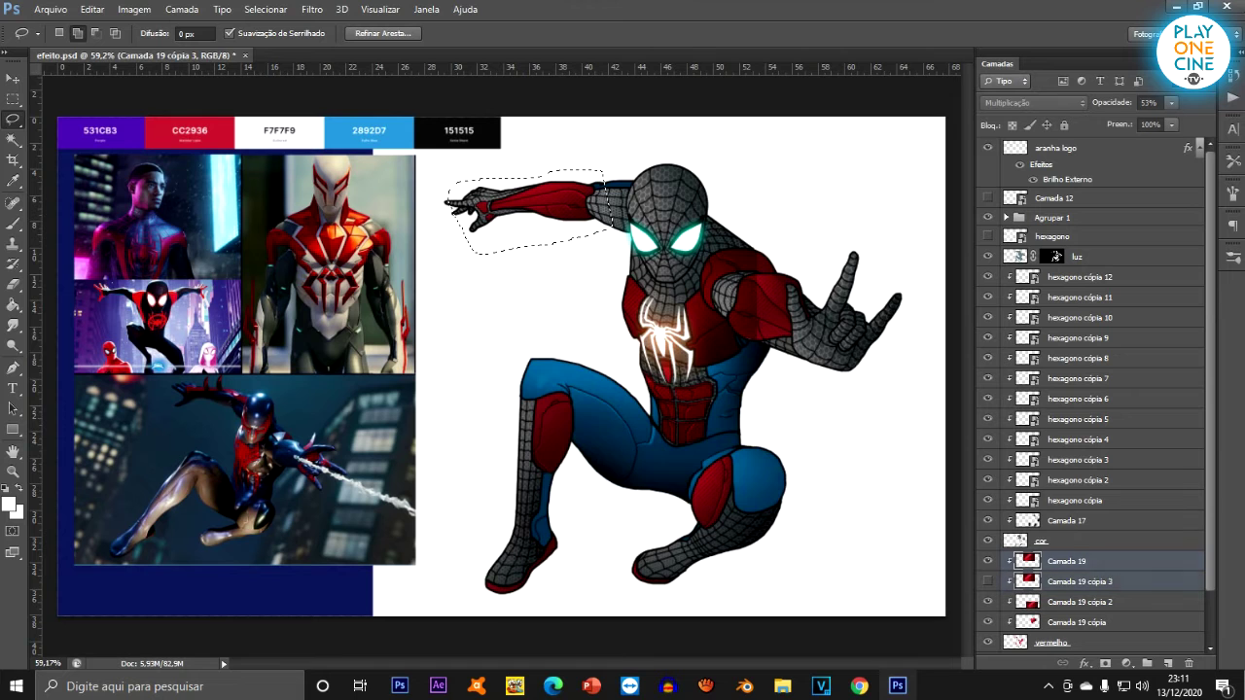
right_click(649, 208)
click(681, 235)
key(Delete)
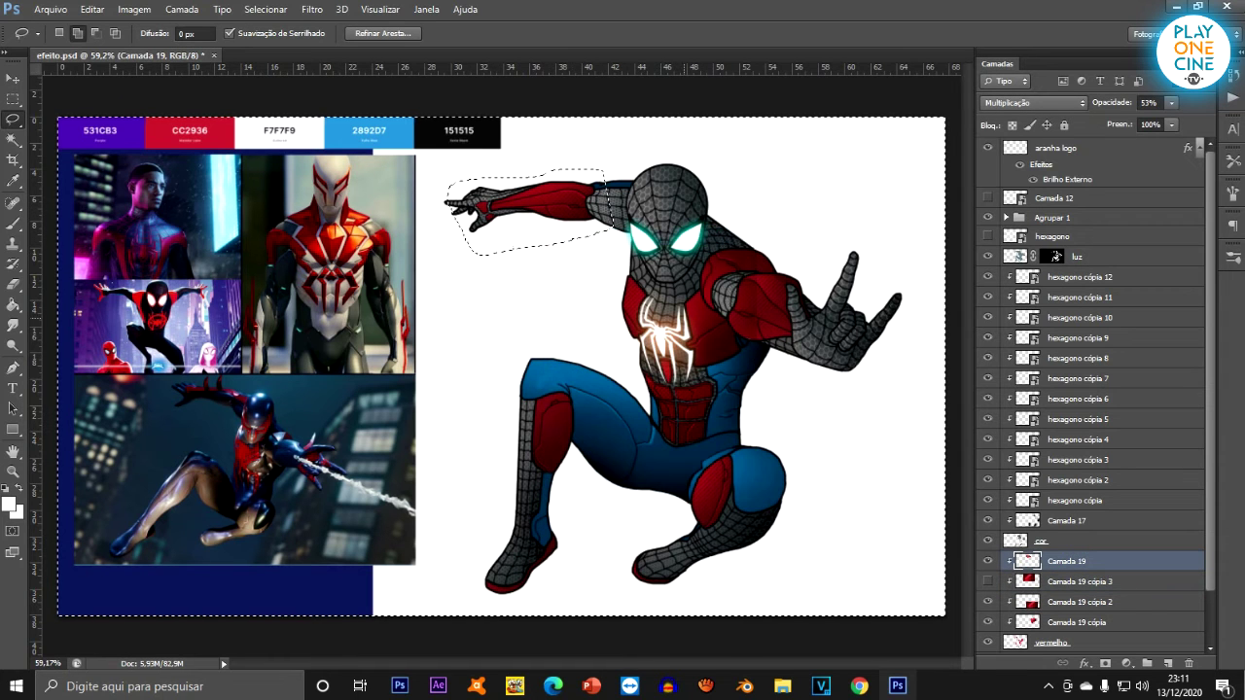
Make the Camada 19 cópia 2 layer over the legs the active layer.
click(1076, 622)
click(1076, 601)
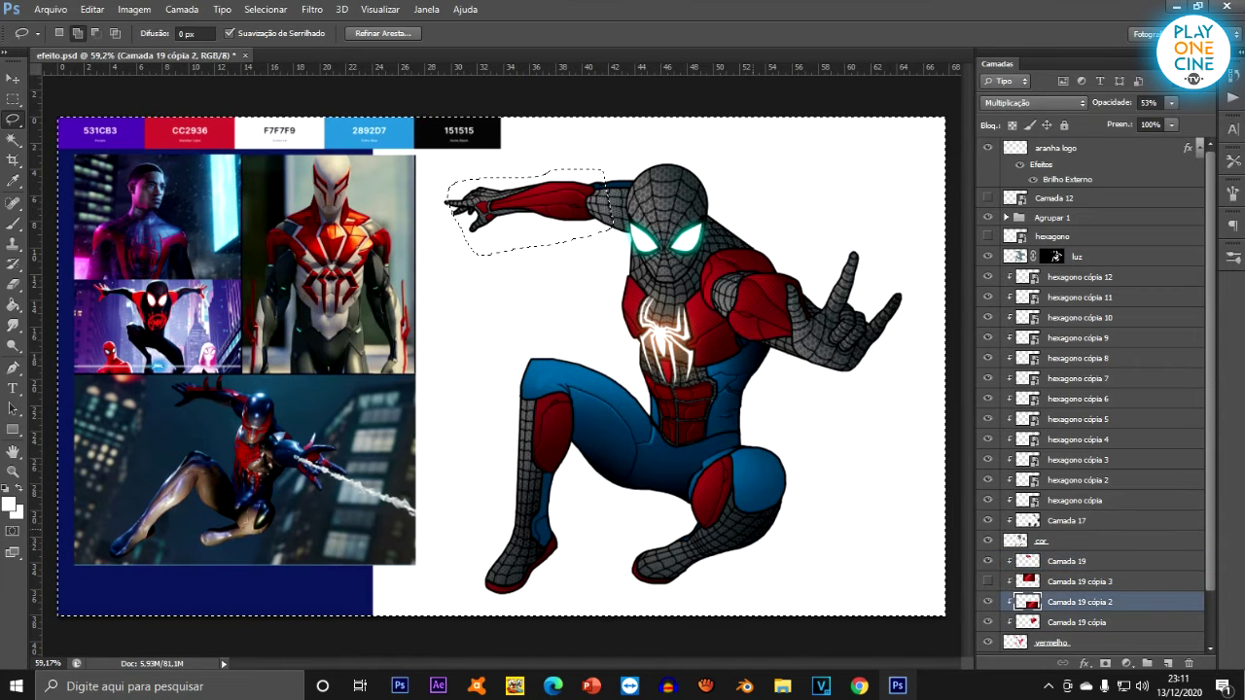
mouse_move(562, 376)
mouse_down()
mouse_move(483, 423)
mouse_move(439, 572)
mouse_move(440, 612)
mouse_up()
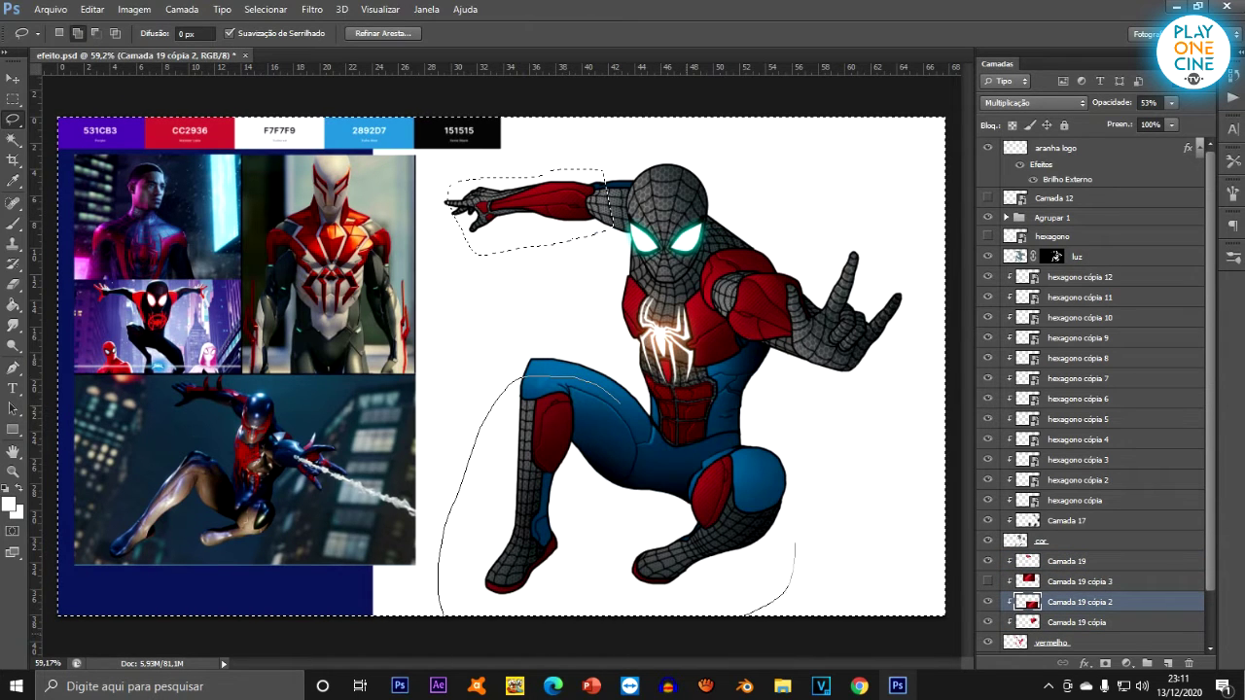
drag(741, 444, 658, 451)
right_click(688, 491)
click(739, 173)
key(ctrl+d)
Delete the Camada 19 cópia 2 texture outside a freehand selection around both legs.
mouse_move(455, 500)
mouse_down()
mouse_move(480, 615)
mouse_move(778, 619)
mouse_up()
drag(661, 465, 661, 465)
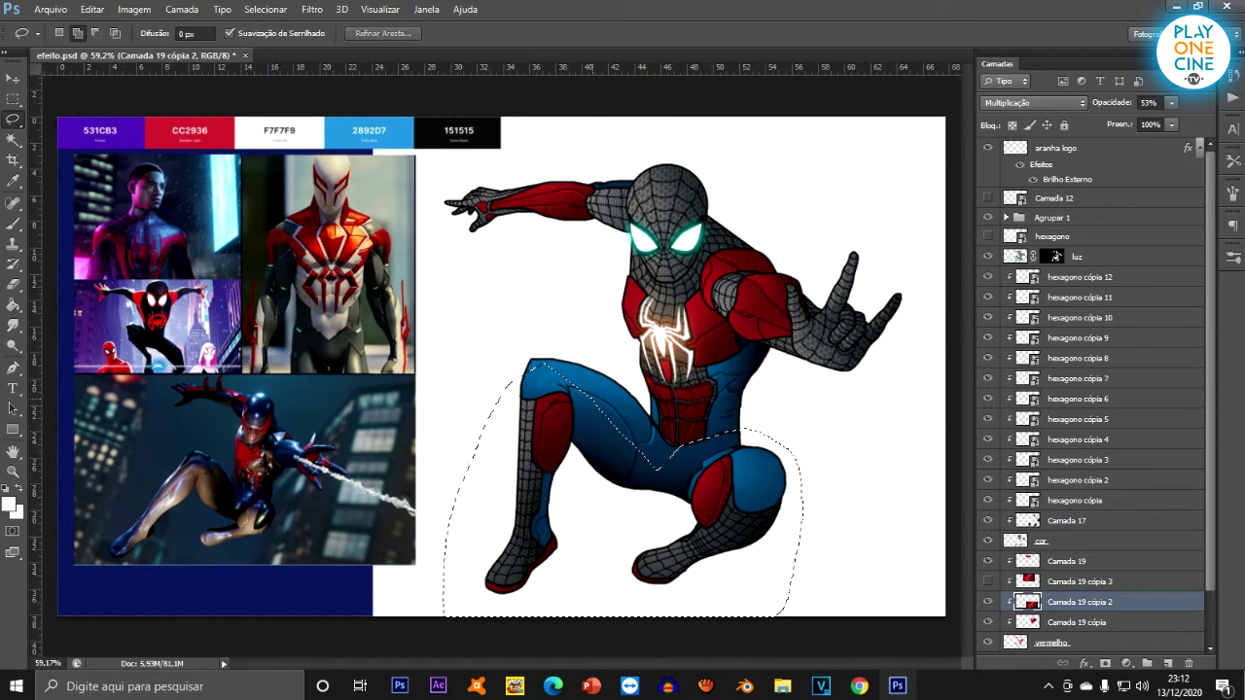
drag(756, 412, 754, 410)
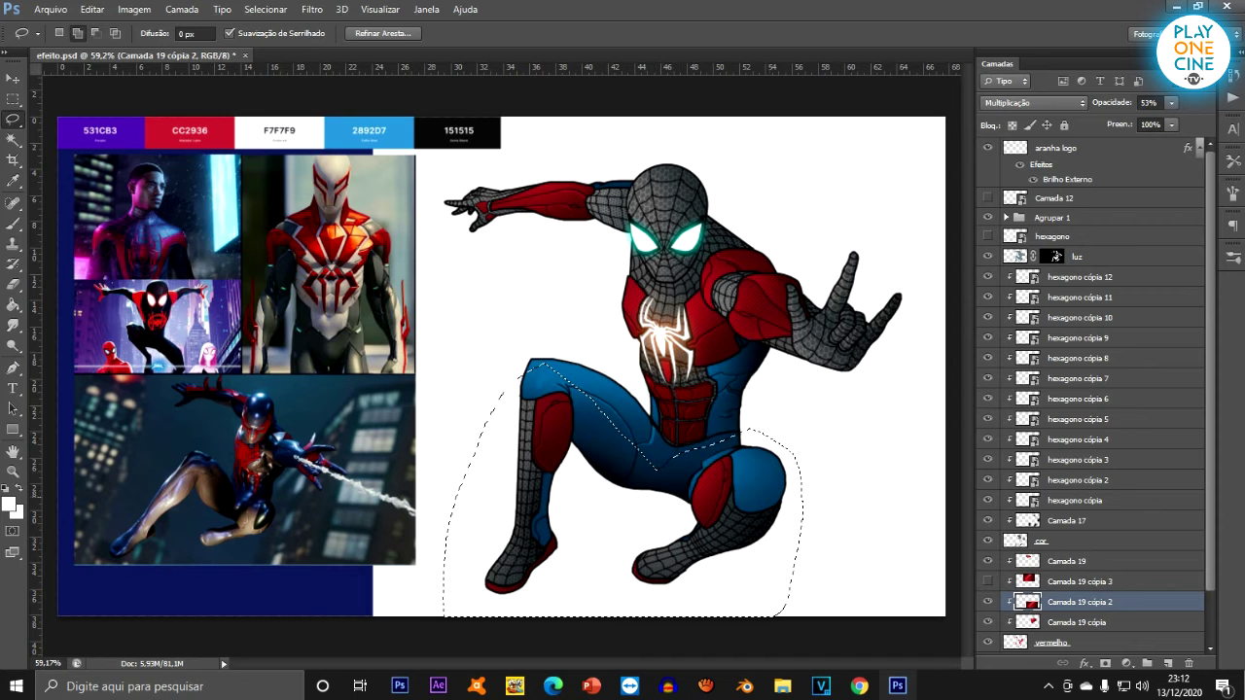
right_click(653, 185)
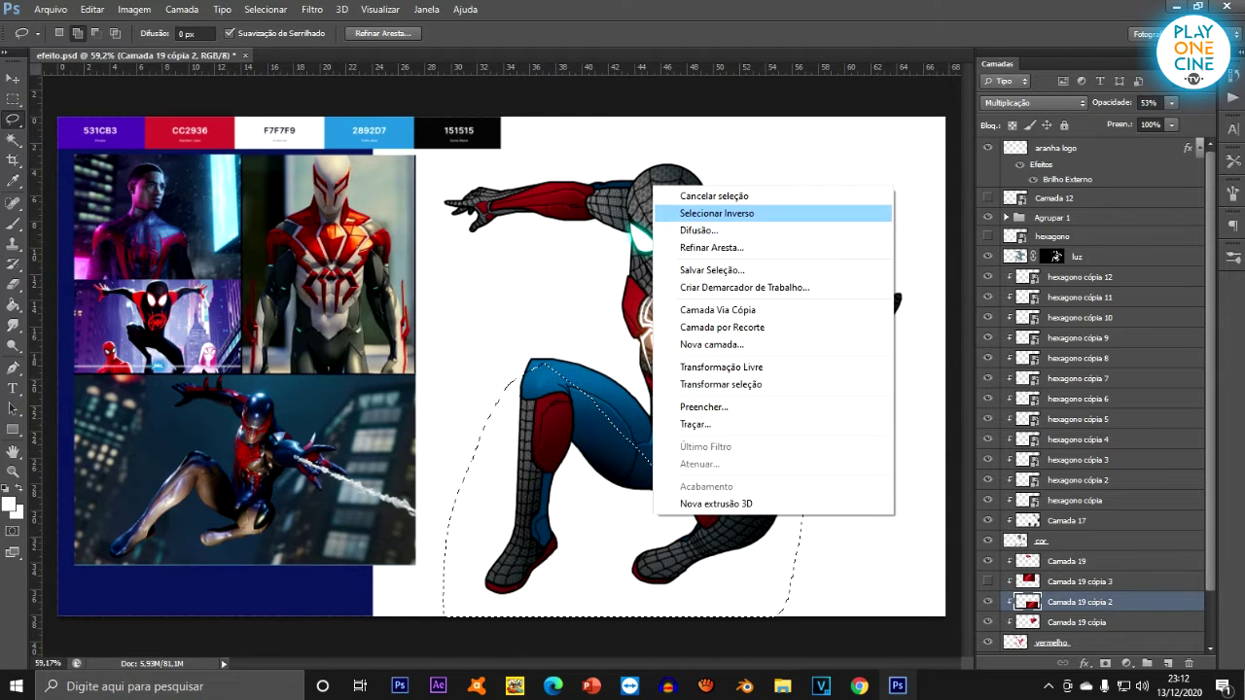
click(700, 211)
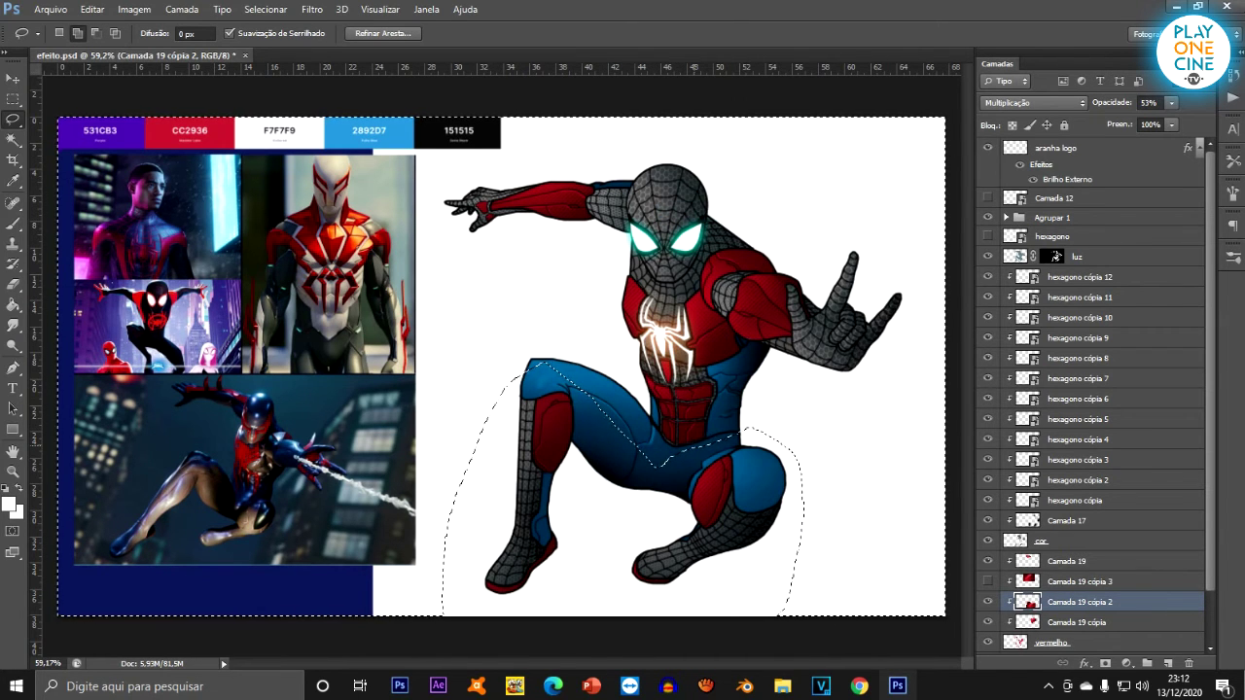
Clear the selection around the legs and check the suit's texture on the head, chest and arms up close.
key(ctrl+d)
scroll(799, 278, up, 4)
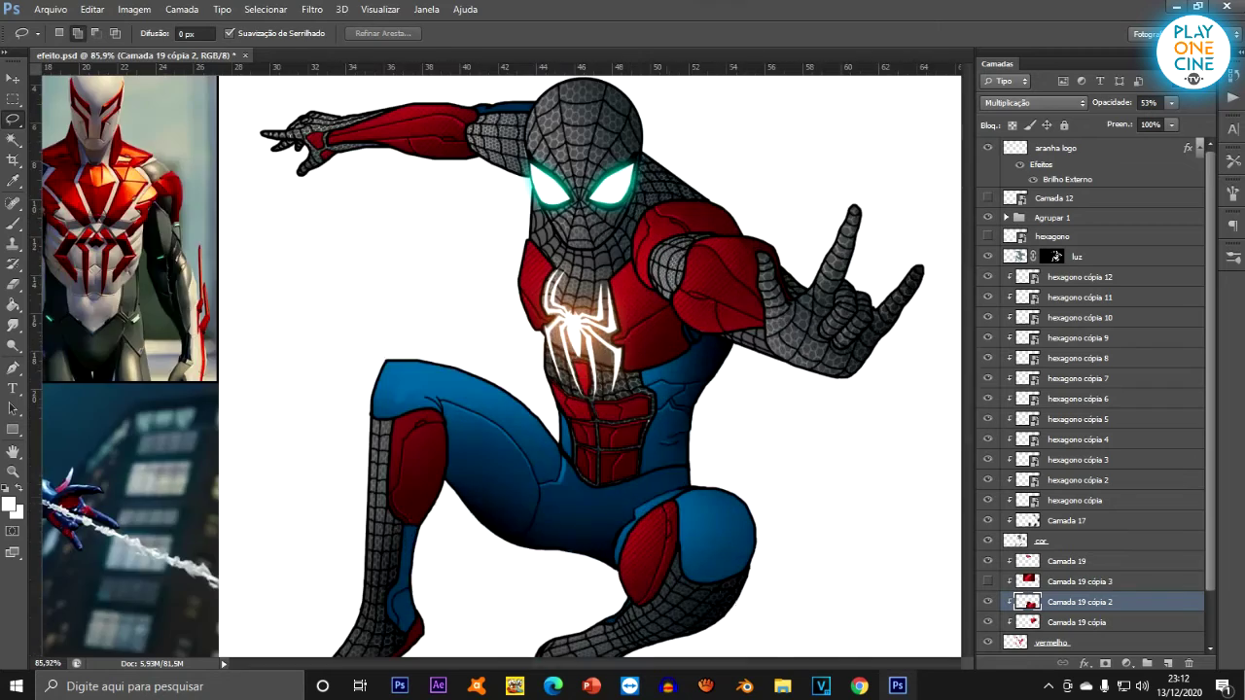
scroll(661, 184, up, 2)
scroll(705, 297, down, 1)
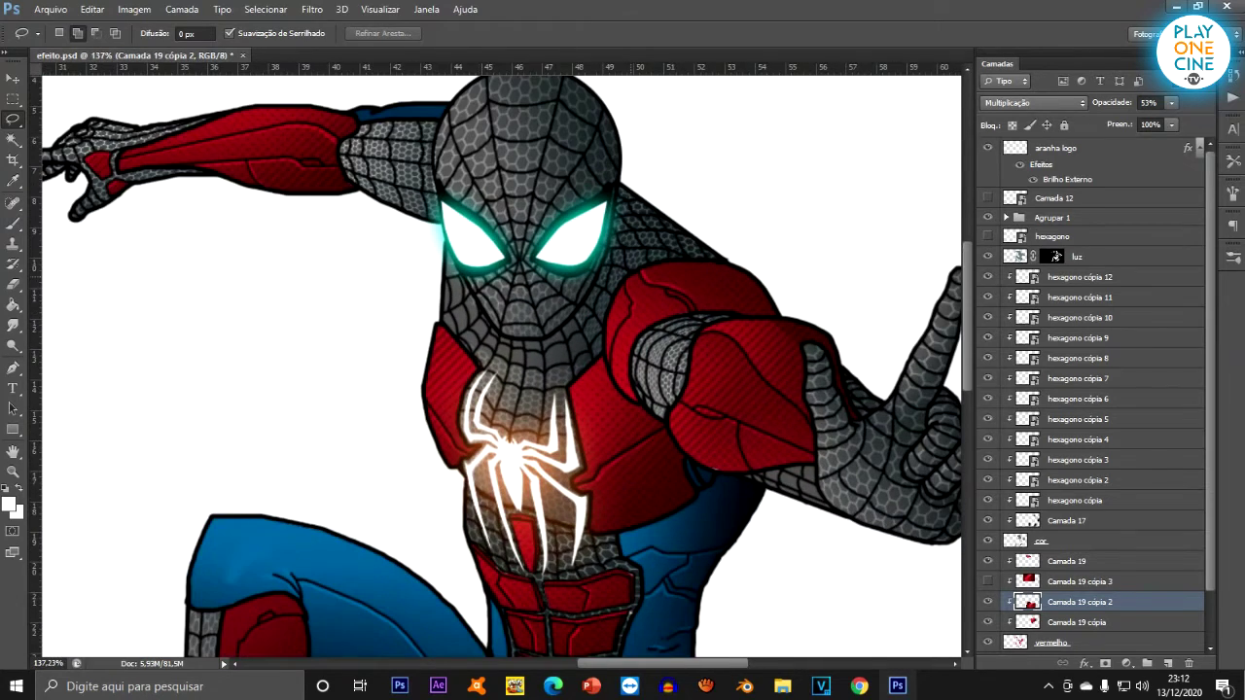
scroll(555, 321, down, 2)
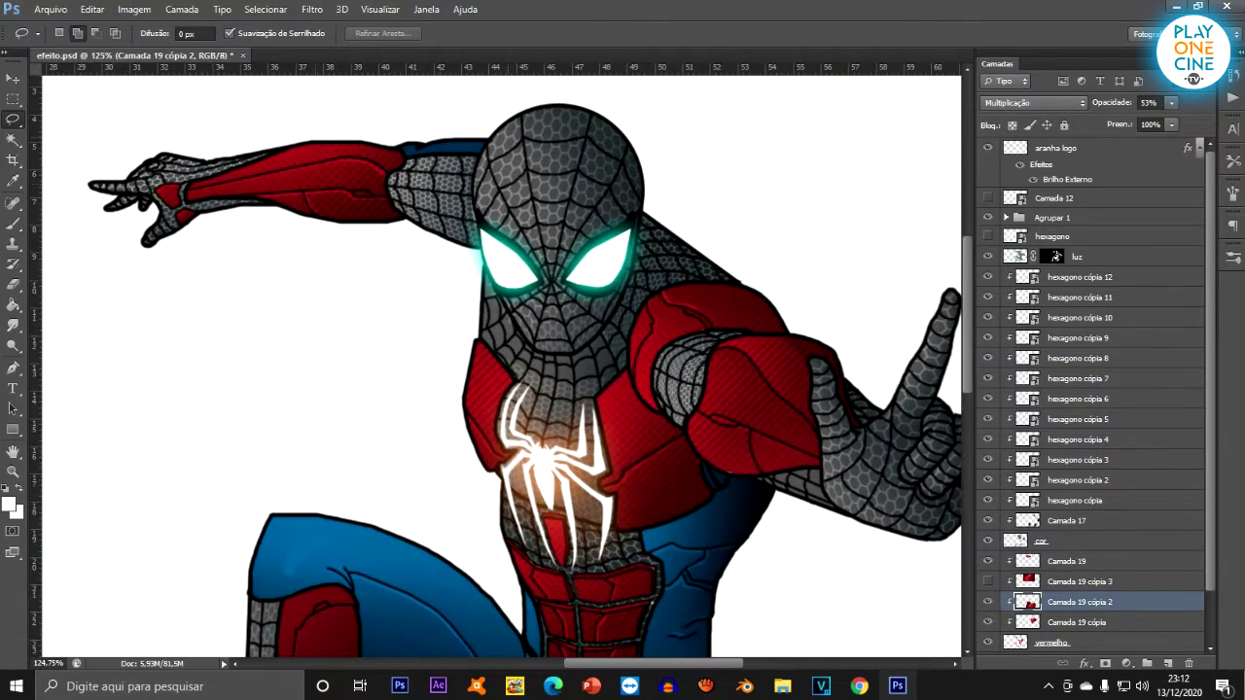
scroll(593, 141, down, 2)
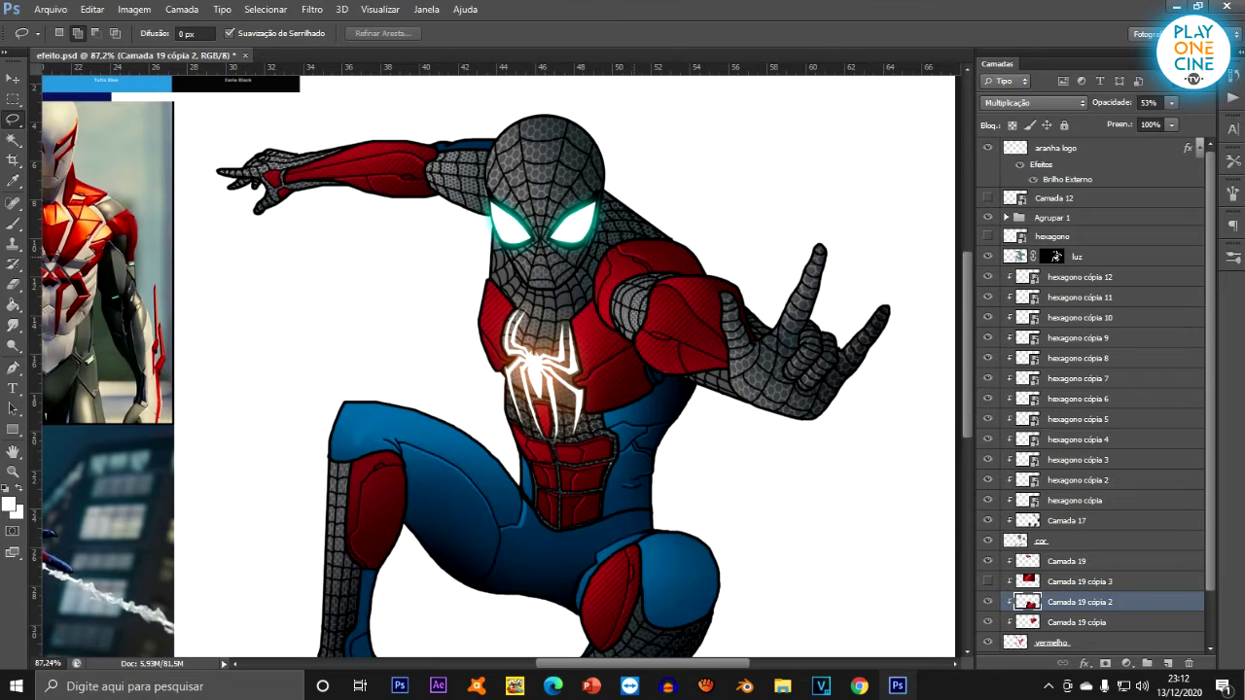
scroll(615, 233, down, 1)
Select all layers from hexagono cópia through hexagono cópia 12 and set their opacity to 36%.
click(1074, 500)
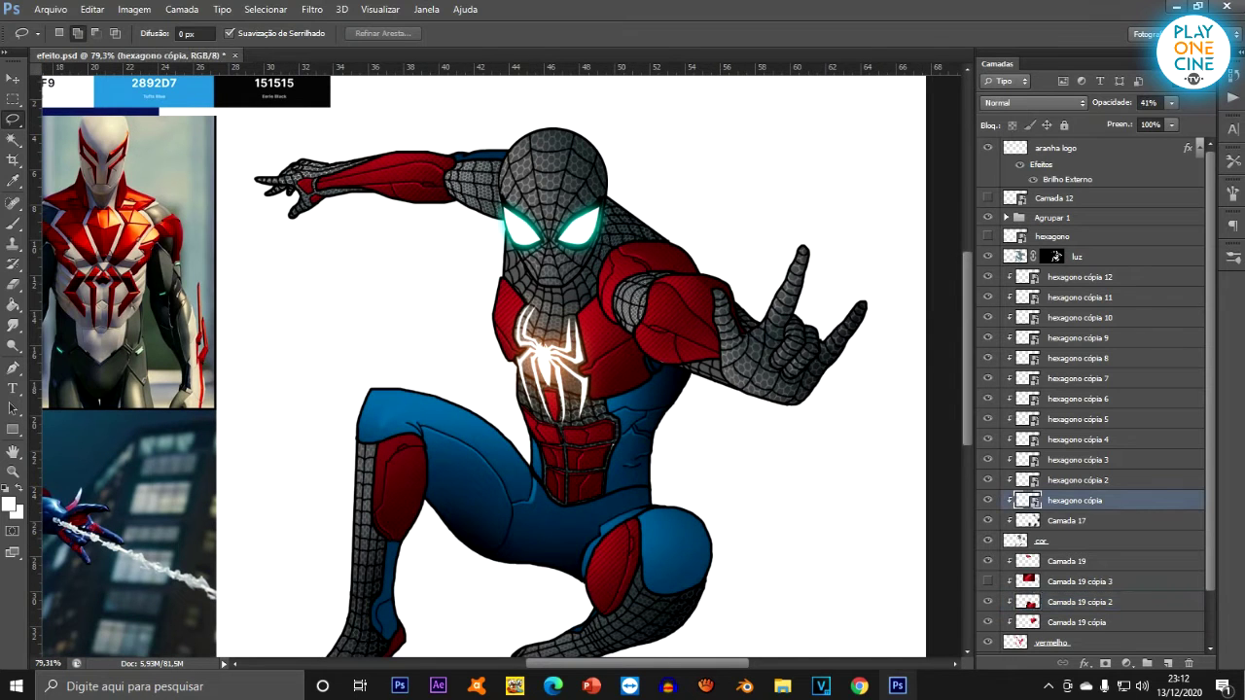
shift+click(1079, 276)
scroll(480, 147, up, 3)
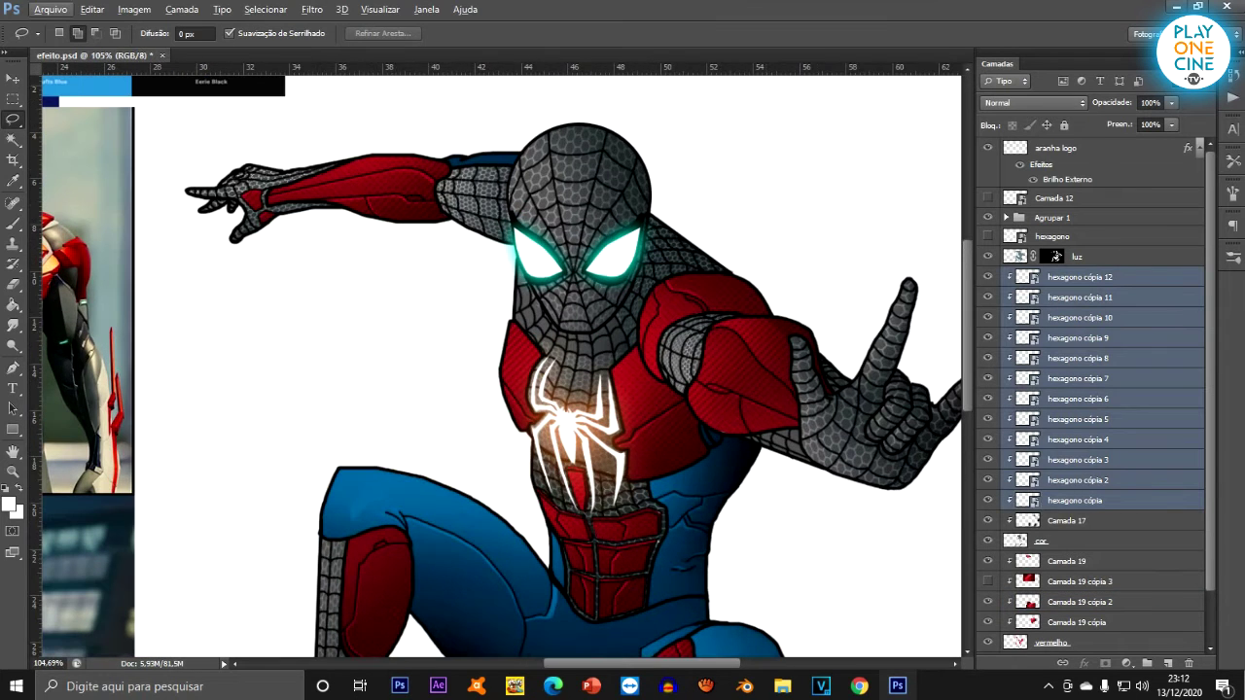
click(1170, 103)
click(1130, 121)
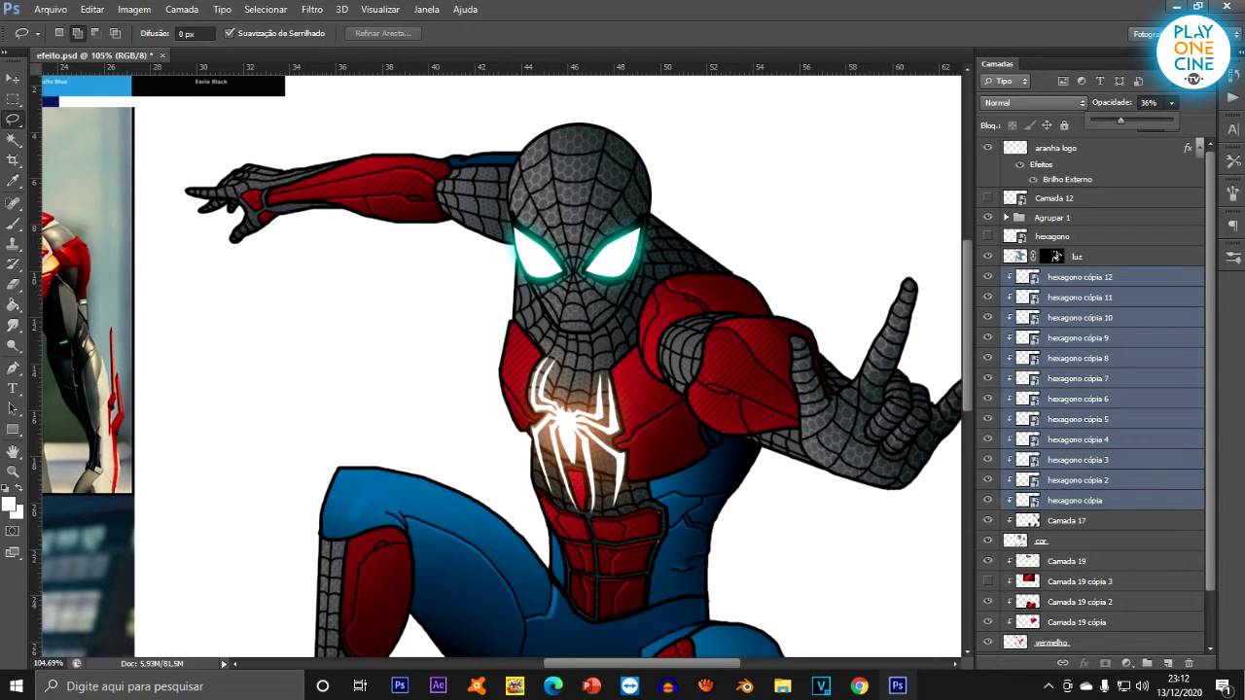
key(Return)
scroll(500, 366, down, 6)
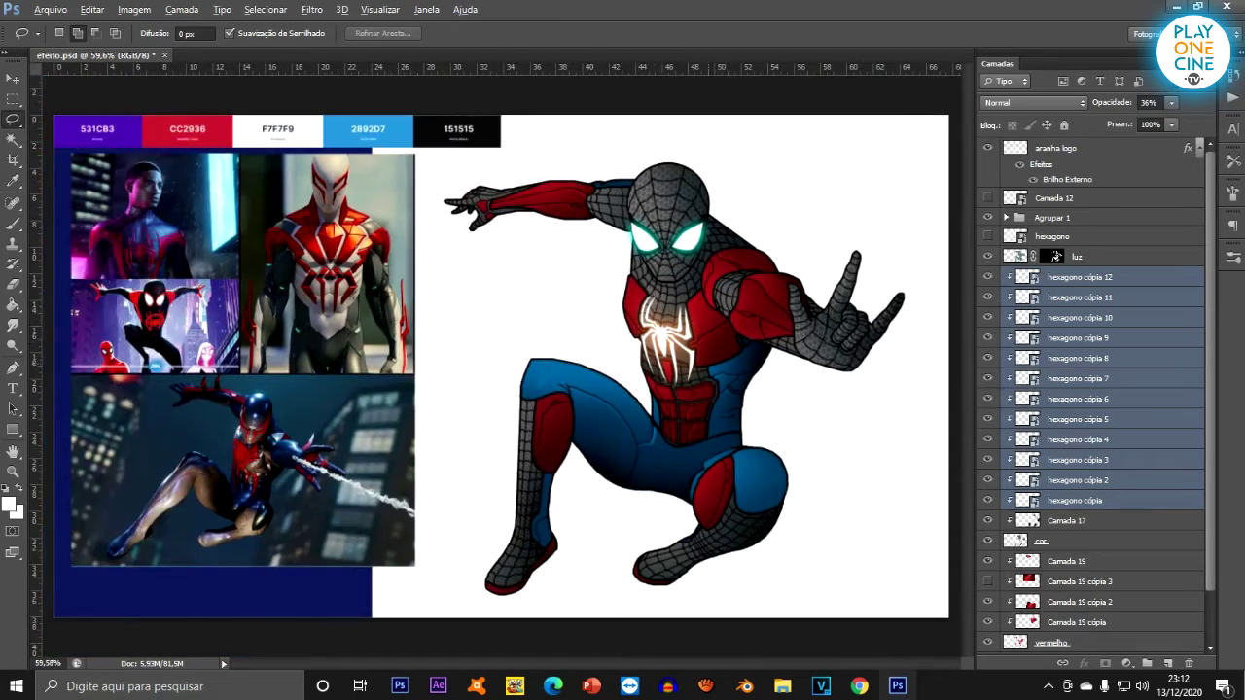
Select the teias layer by picking the web lines on the character's head.
scroll(866, 389, up, 2)
key(v)
scroll(630, 120, up, 5)
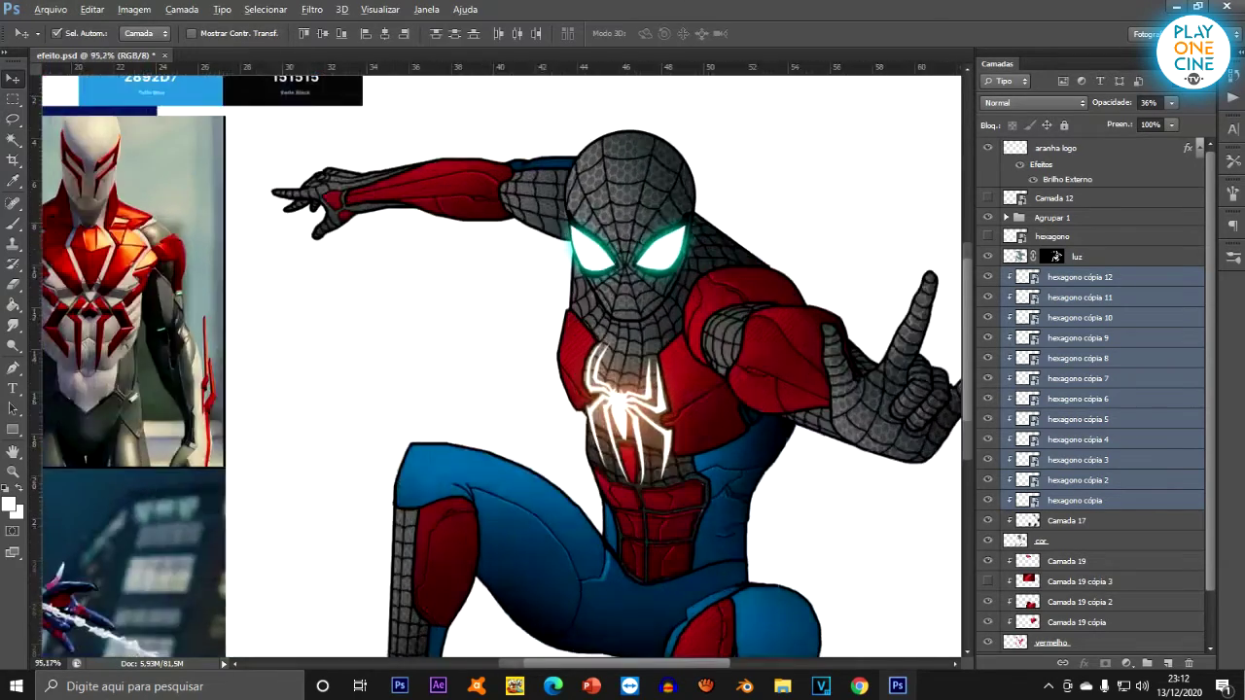
click(622, 187)
scroll(622, 188, down, 10)
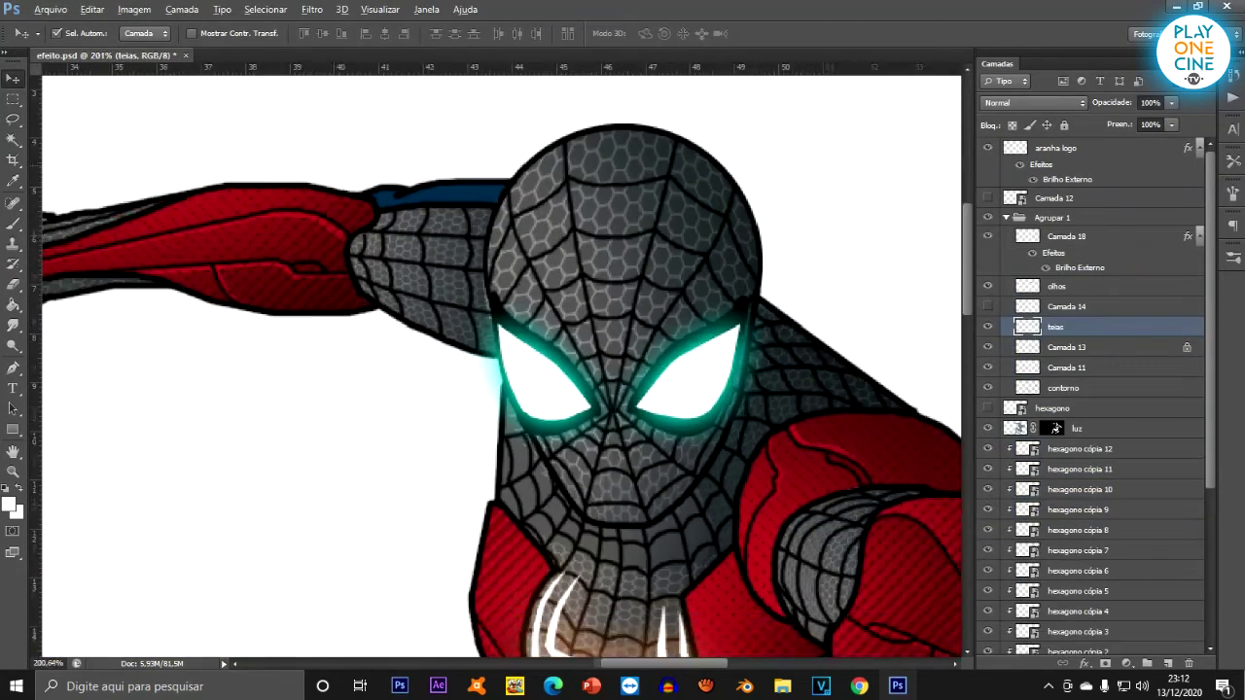
Toggle the teias layer's visibility to compare the suit with and without web lines, leaving the layer visible.
click(987, 327)
click(988, 327)
click(988, 327)
scroll(901, 292, down, 2)
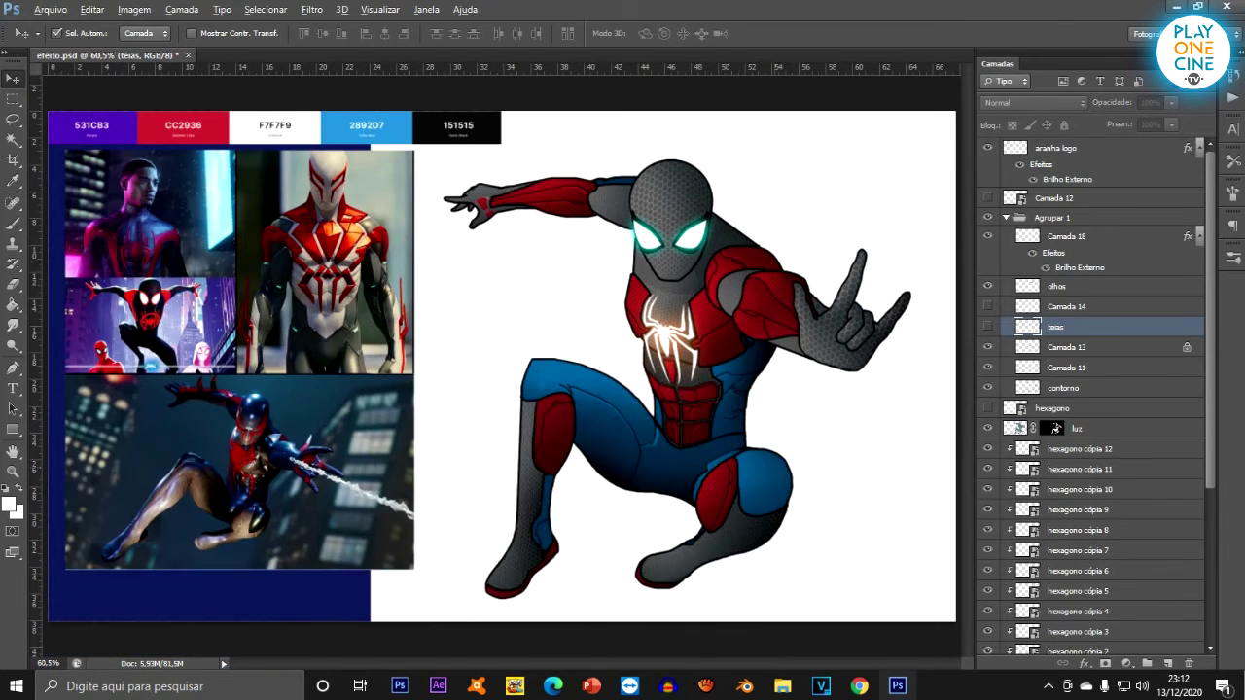
scroll(868, 317, up, 3)
scroll(868, 317, down, 1)
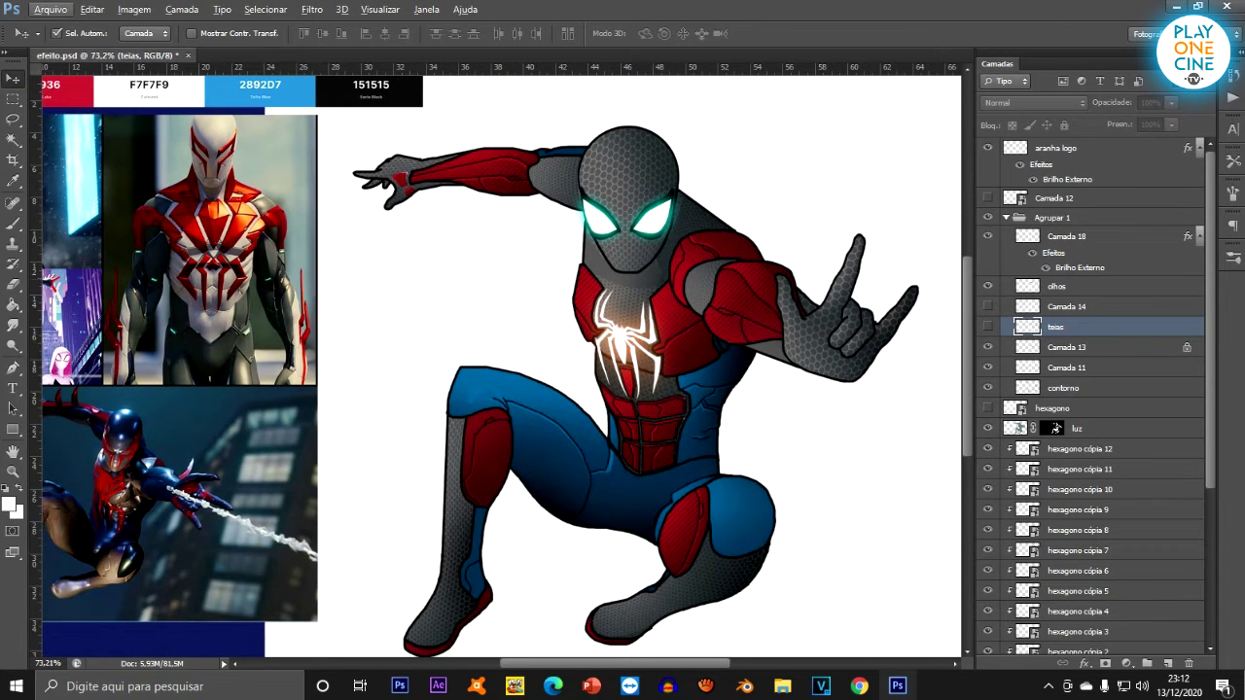
click(988, 326)
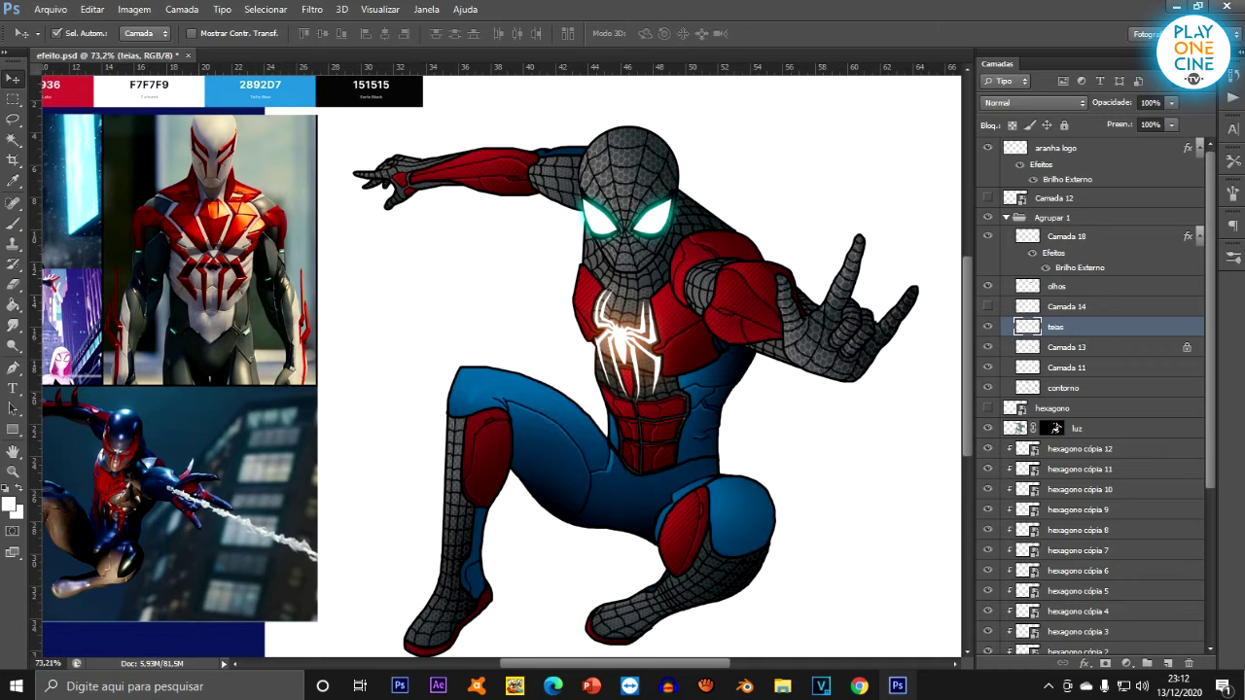
Move the teias layer out of the Agrupar 1 group to just above the hexagono layer and collapse the group.
drag(1055, 327, 1065, 389)
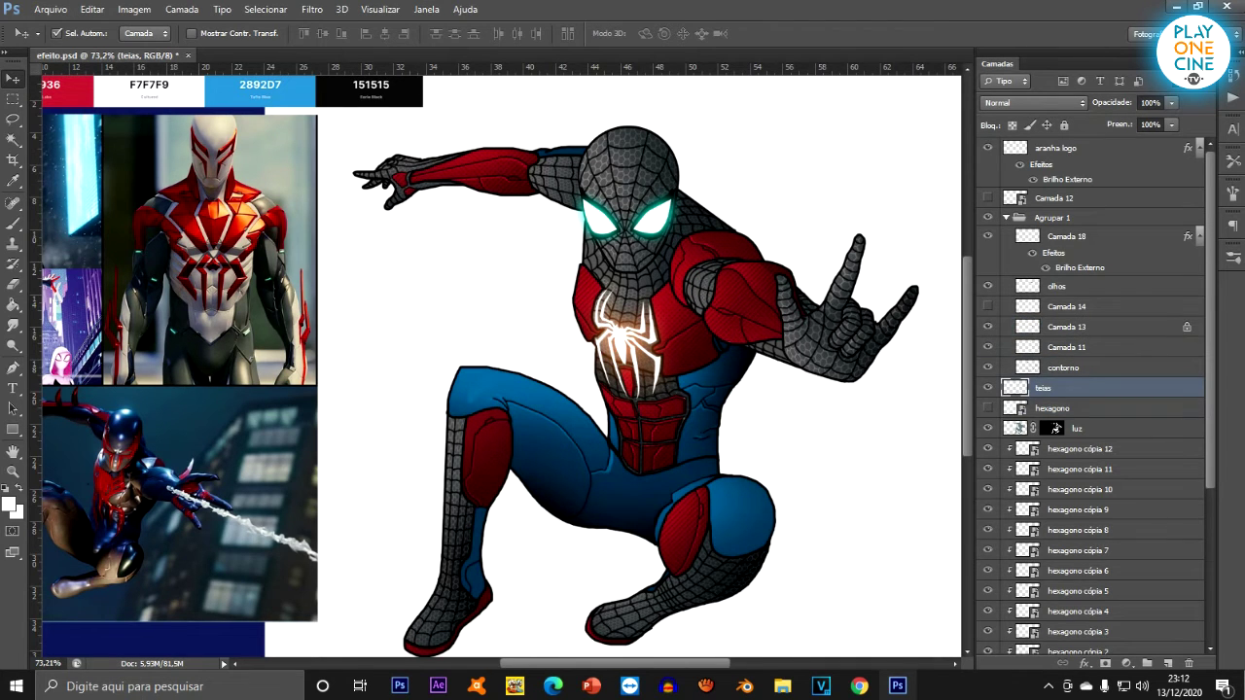
click(1007, 217)
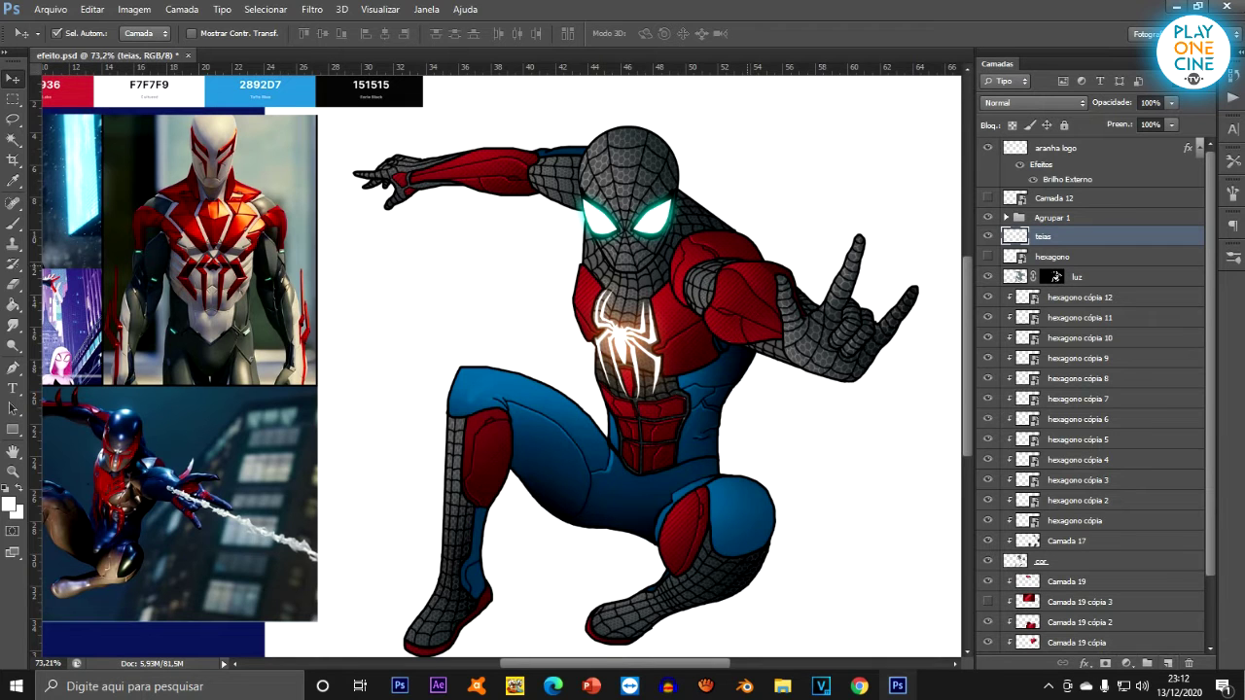
Start a colorized Hue/Saturation adjustment on the teias layer with saturation 100 and lightness +47.
key(ctrl+u)
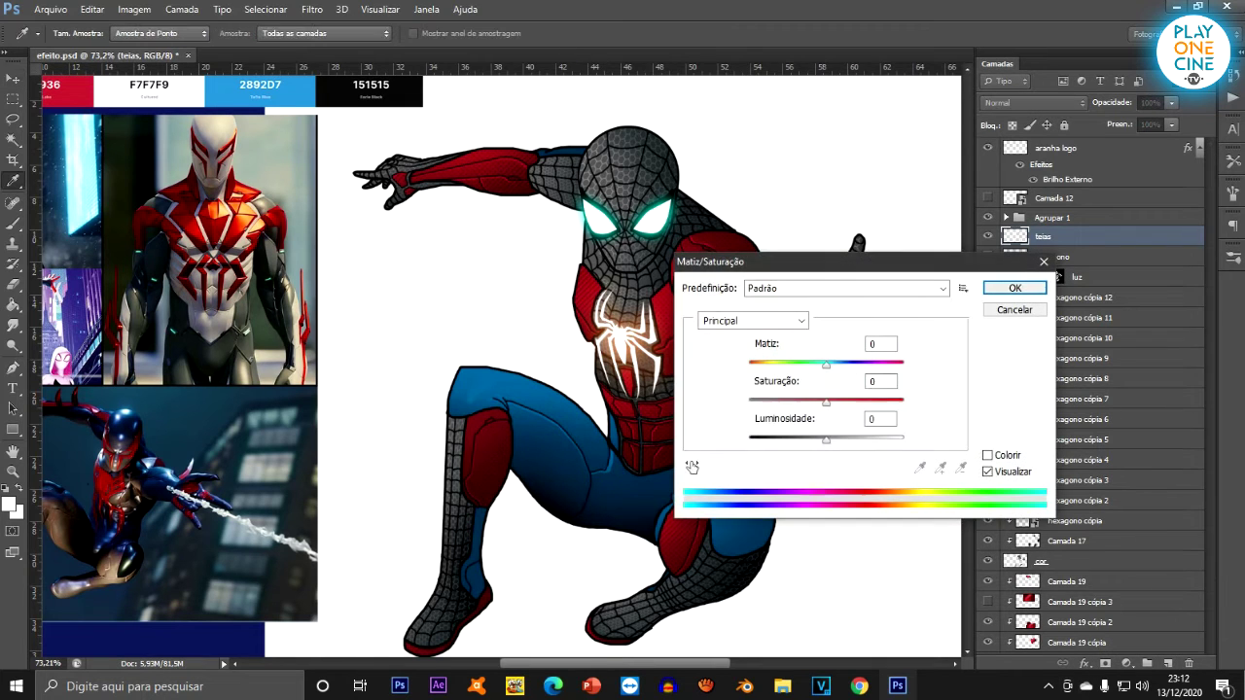
click(987, 455)
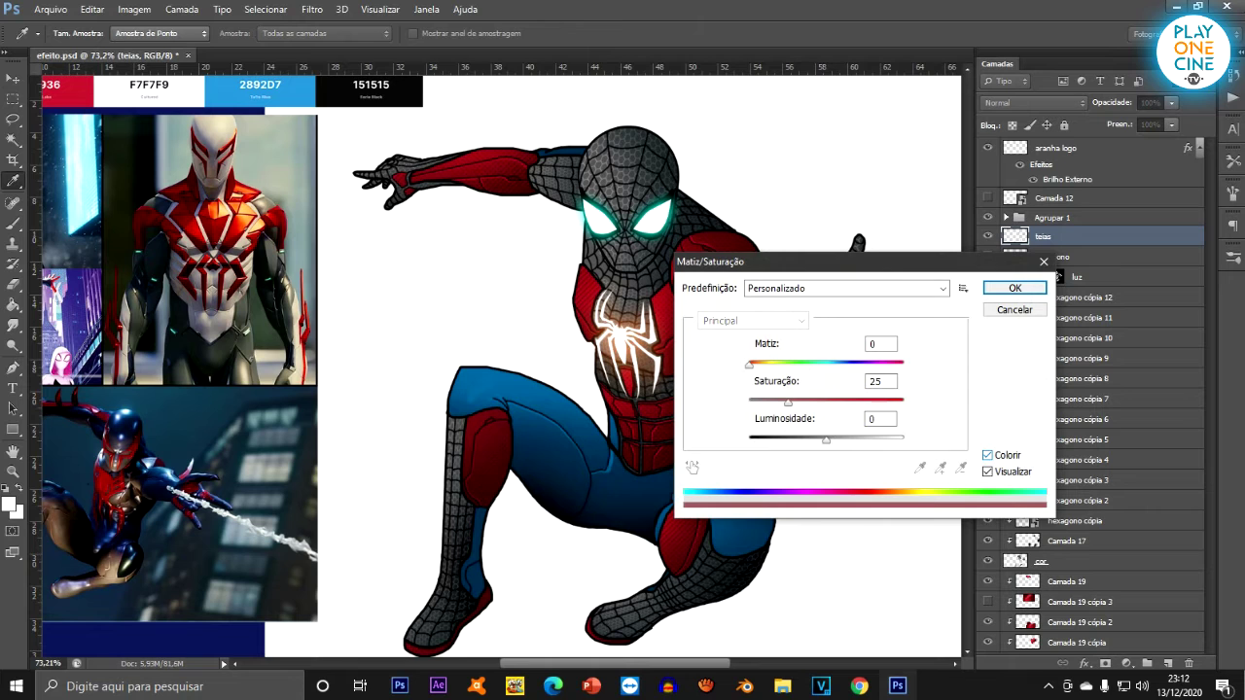
drag(825, 440, 857, 439)
key(shift+Tab)
key(shift+Up)
key(shift+Up)
key(shift+Up)
key(shift+Up)
key(shift+Up)
key(shift+Up)
key(shift+Up)
key(shift+Up)
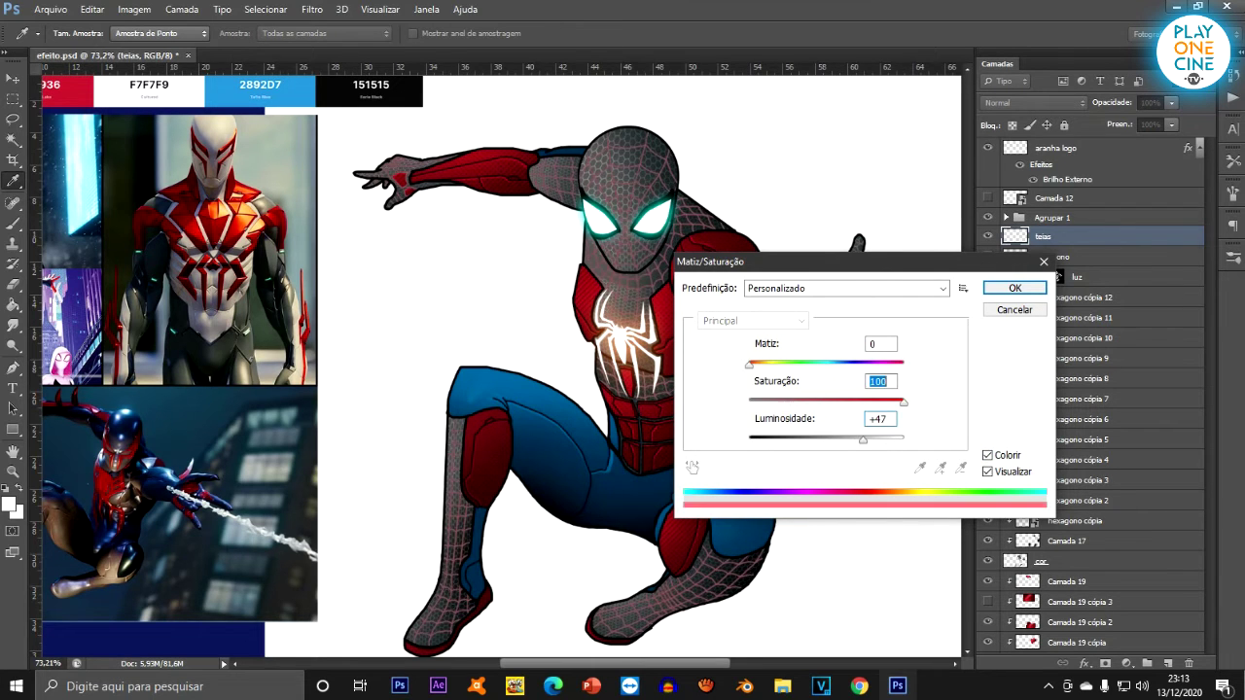
Lower the web lines' lightness to +10 after trying values around +20, and apply the Hue/Saturation adjustment.
key(Tab)
key(shift+Down)
key(shift+Down)
key(shift+Down)
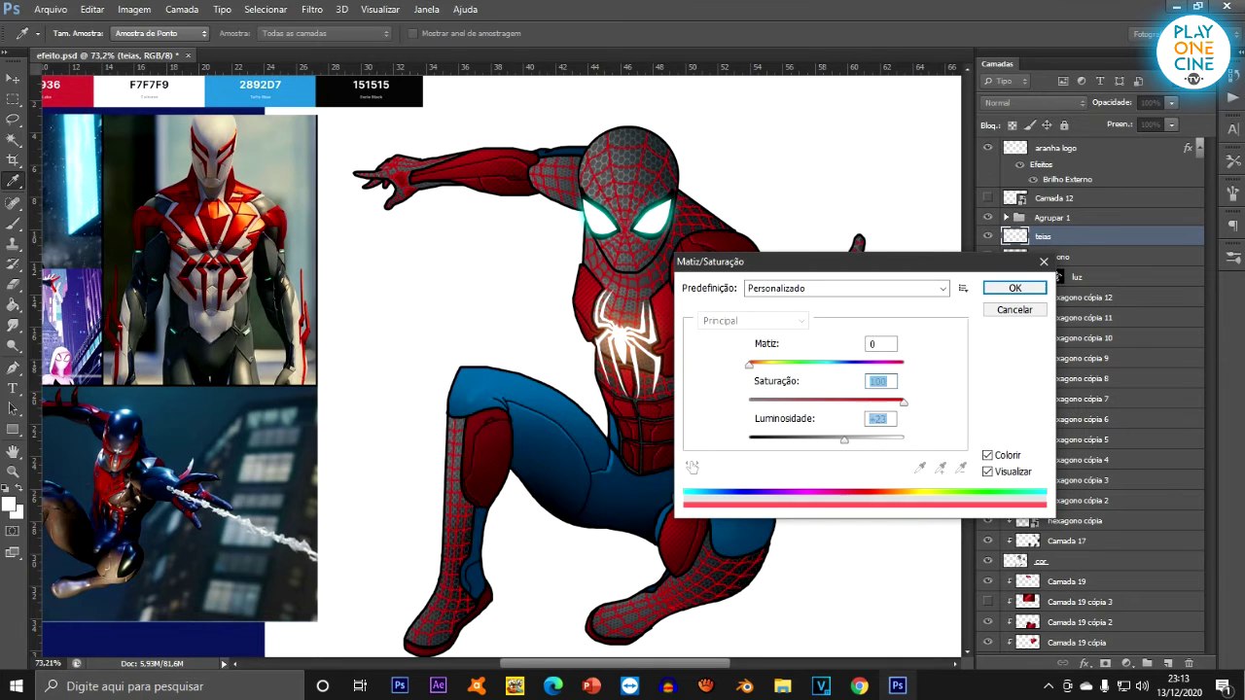
key(Up)
key(Up)
key(Up)
key(Down)
key(Down)
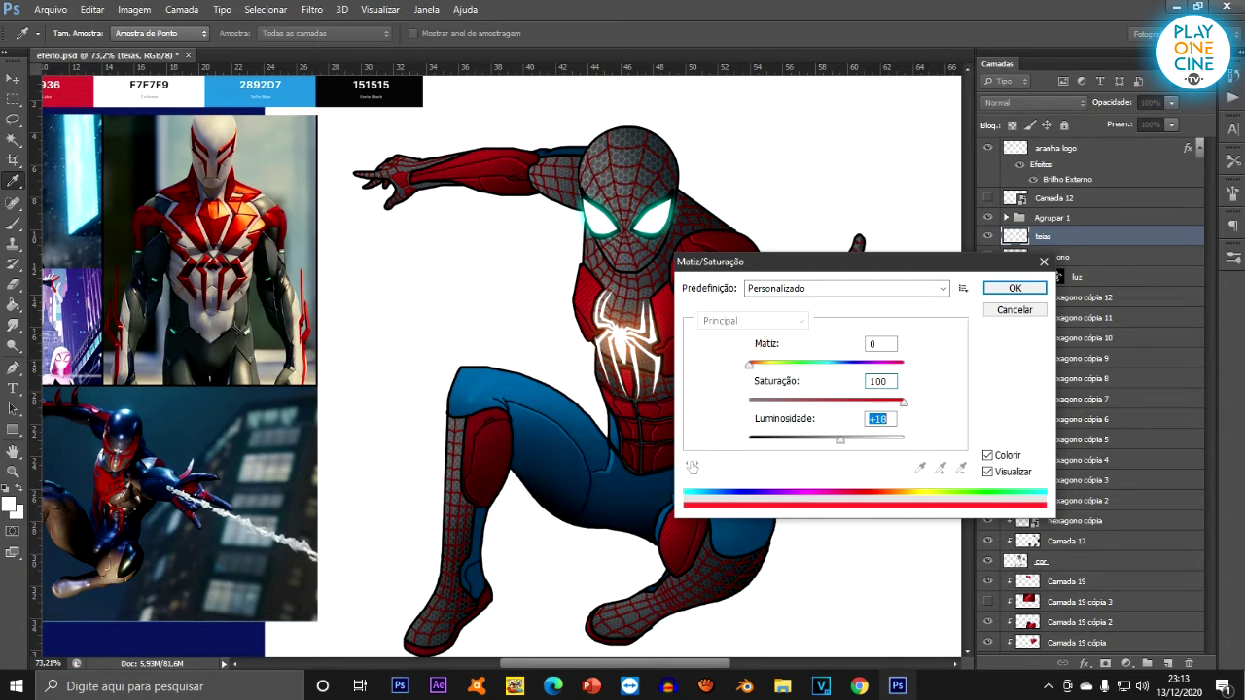
key(Down)
key(Down)
key(Down)
key(Down)
key(Down)
key(Down)
key(Down)
key(Down)
key(Down)
key(Down)
key(Up)
key(Up)
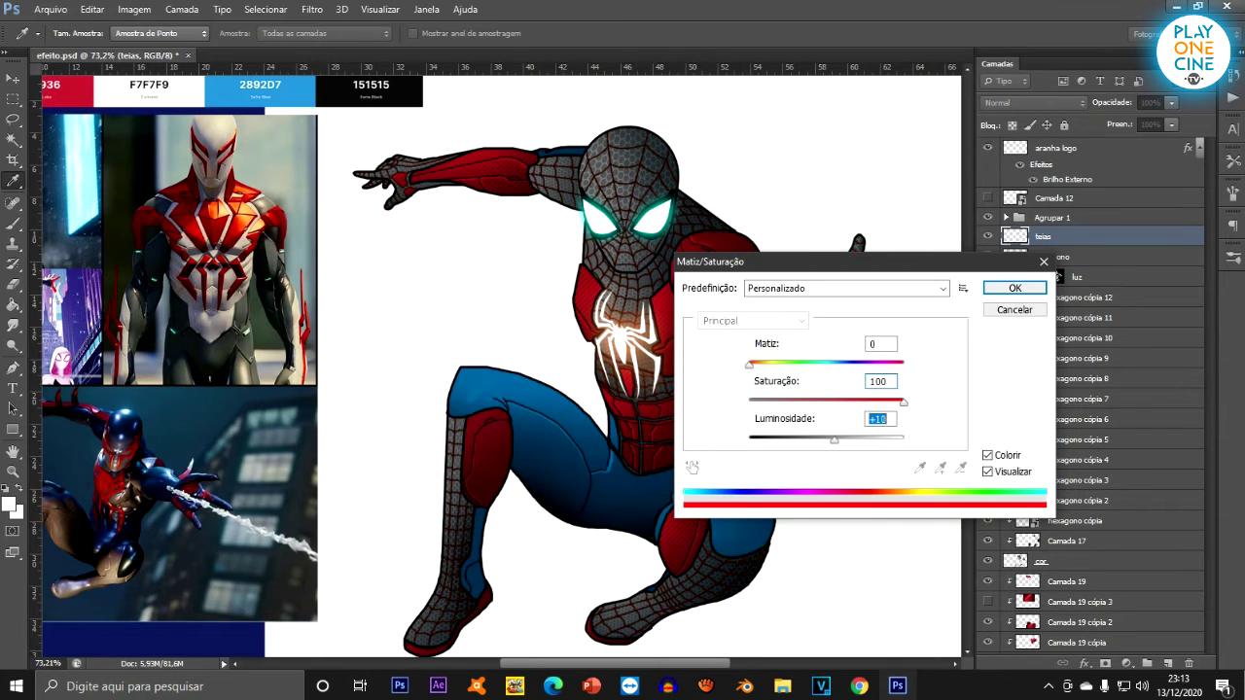
key(shift+Up)
key(Up)
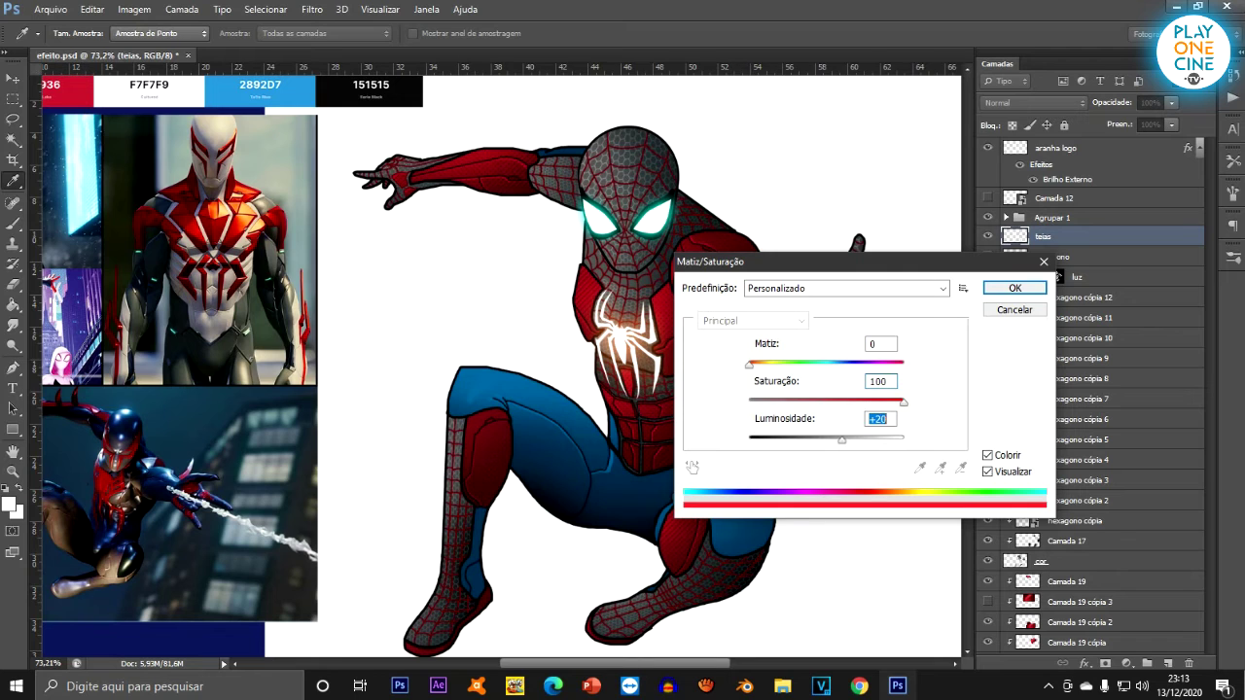
key(Up)
key(Up)
key(Down)
key(Down)
key(Down)
key(Down)
key(Down)
key(Down)
key(Down)
key(Down)
key(Down)
key(Down)
key(Down)
key(Down)
key(Down)
key(Down)
key(Down)
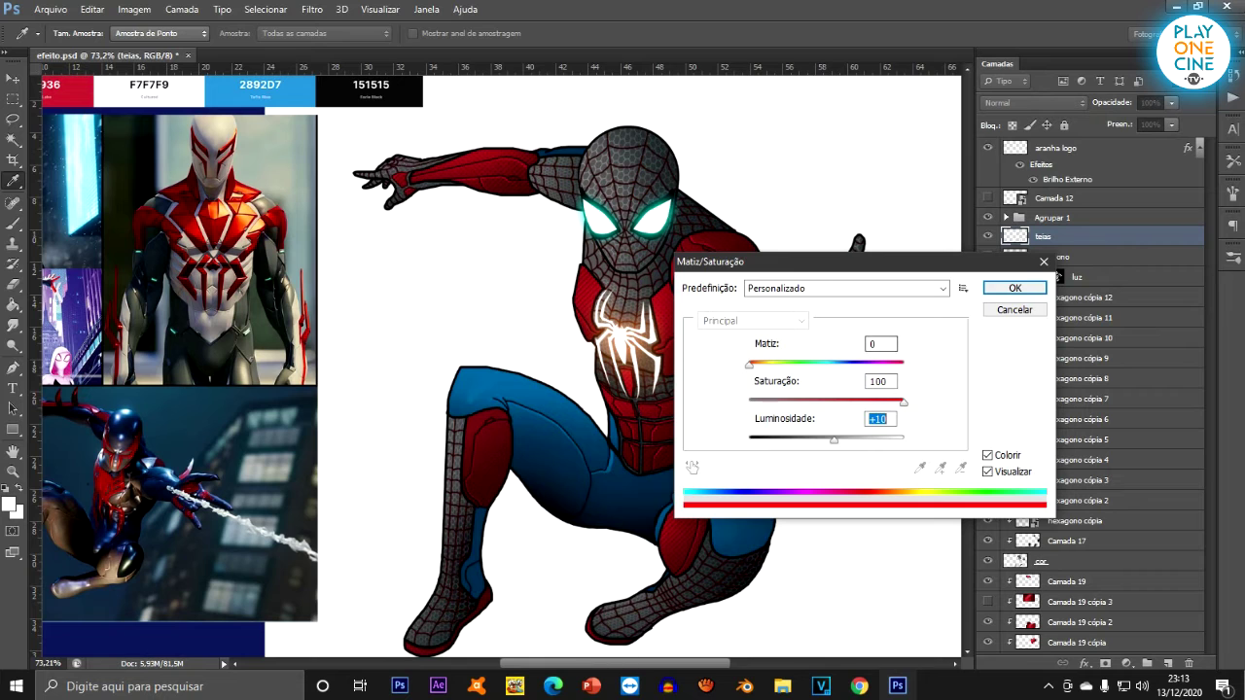
key(Return)
key(v)
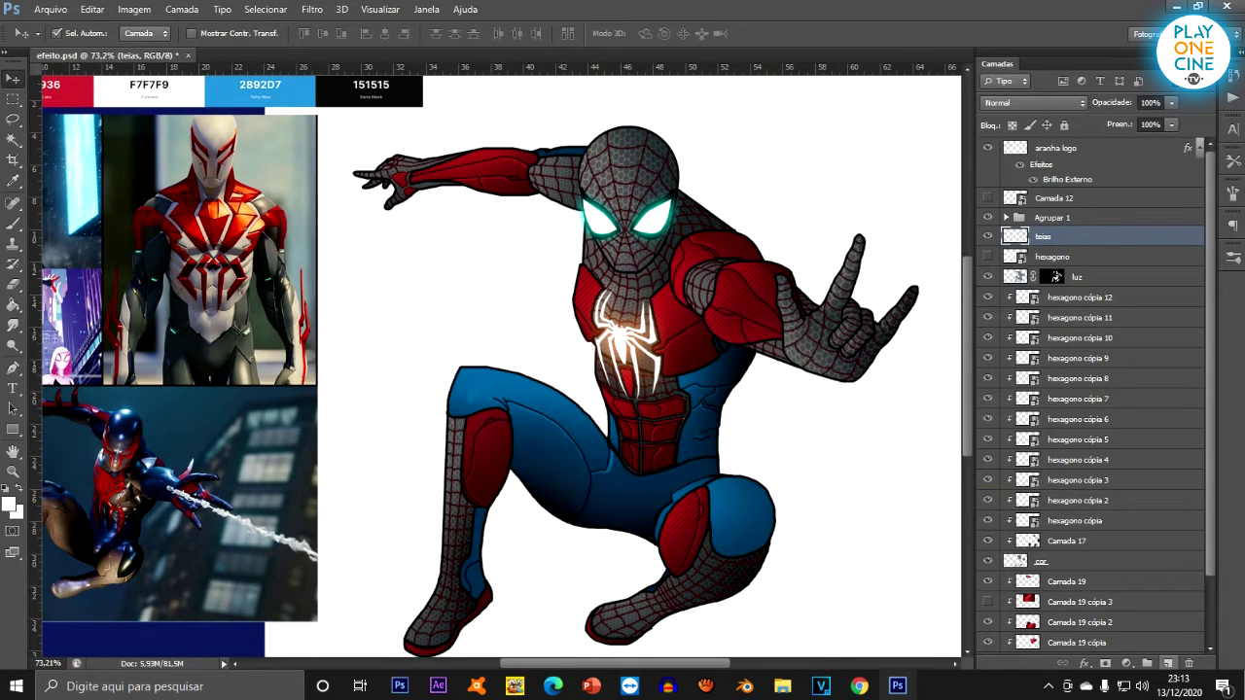
Create a new layer above teias, clip it to the teias layer, and activate the Brush tool.
click(1168, 662)
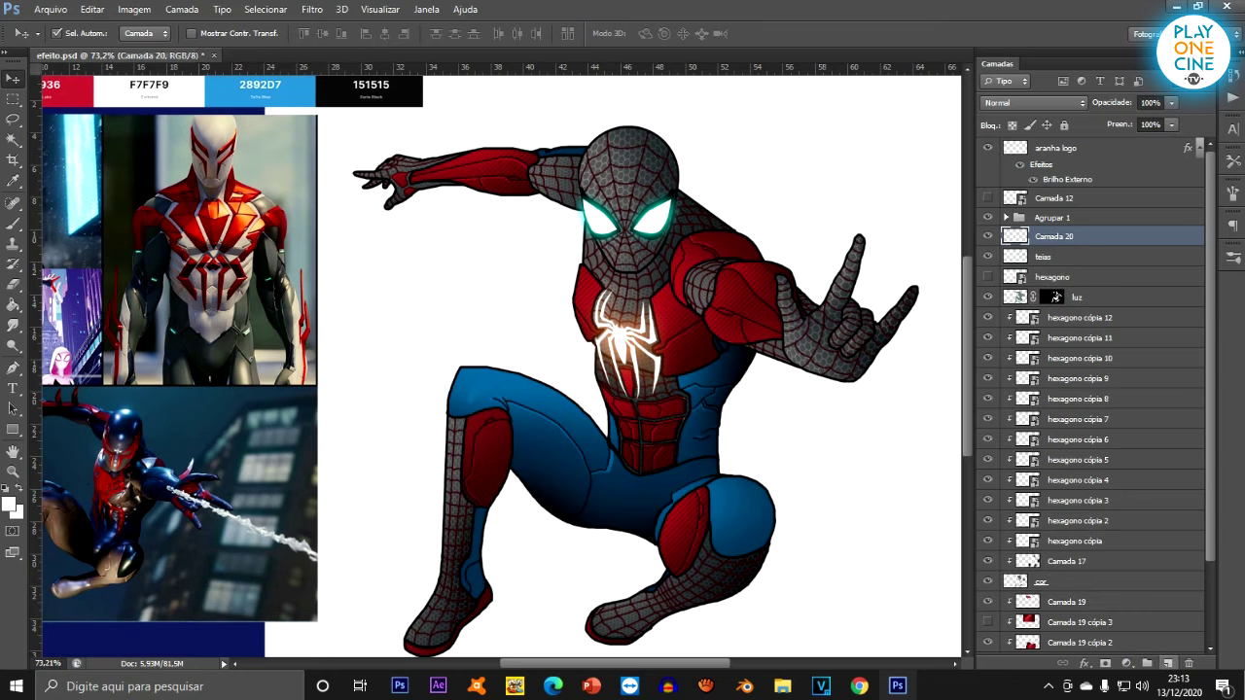
key(b)
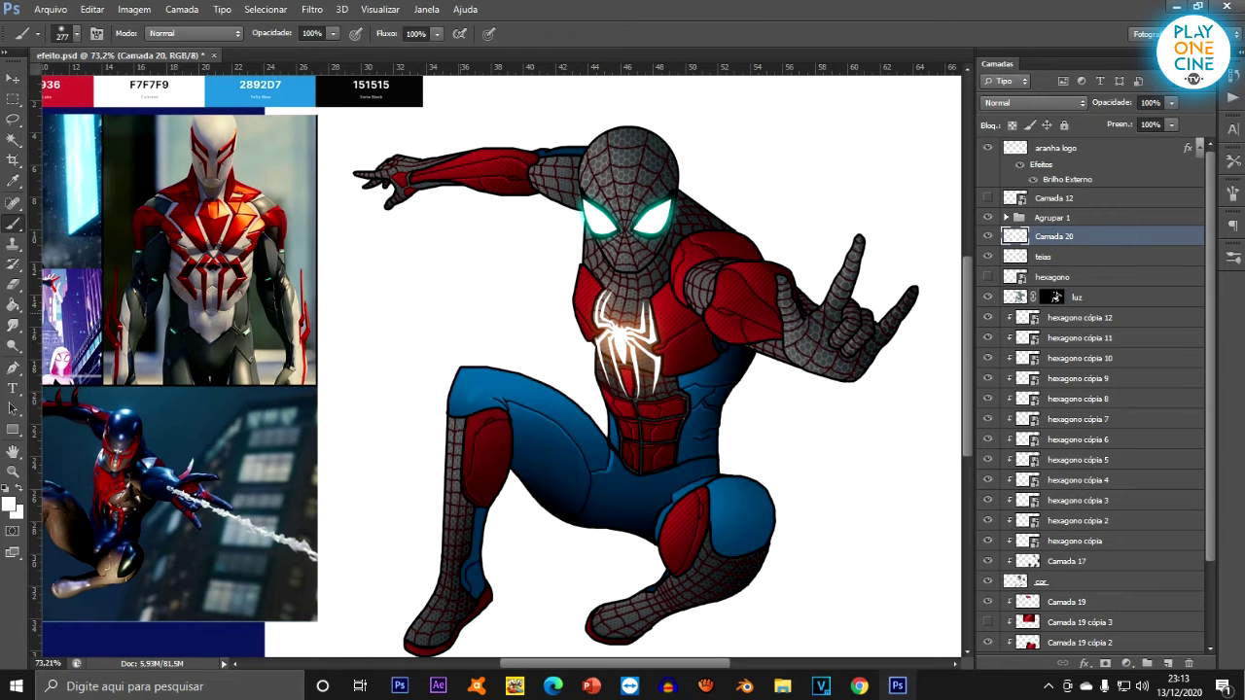
key(ctrl+alt+g)
scroll(650, 106, up, 5)
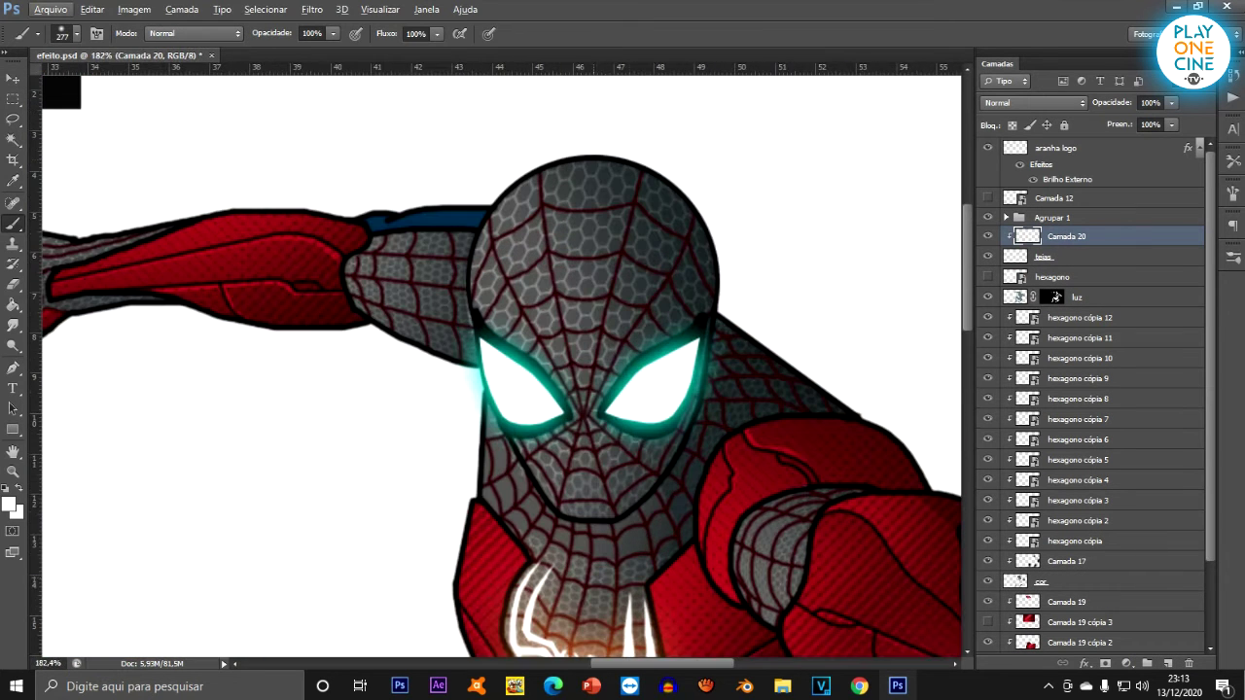
Switch to Chrome and search Google Images for "homem aranha a serie animada" in a new tab.
click(860, 686)
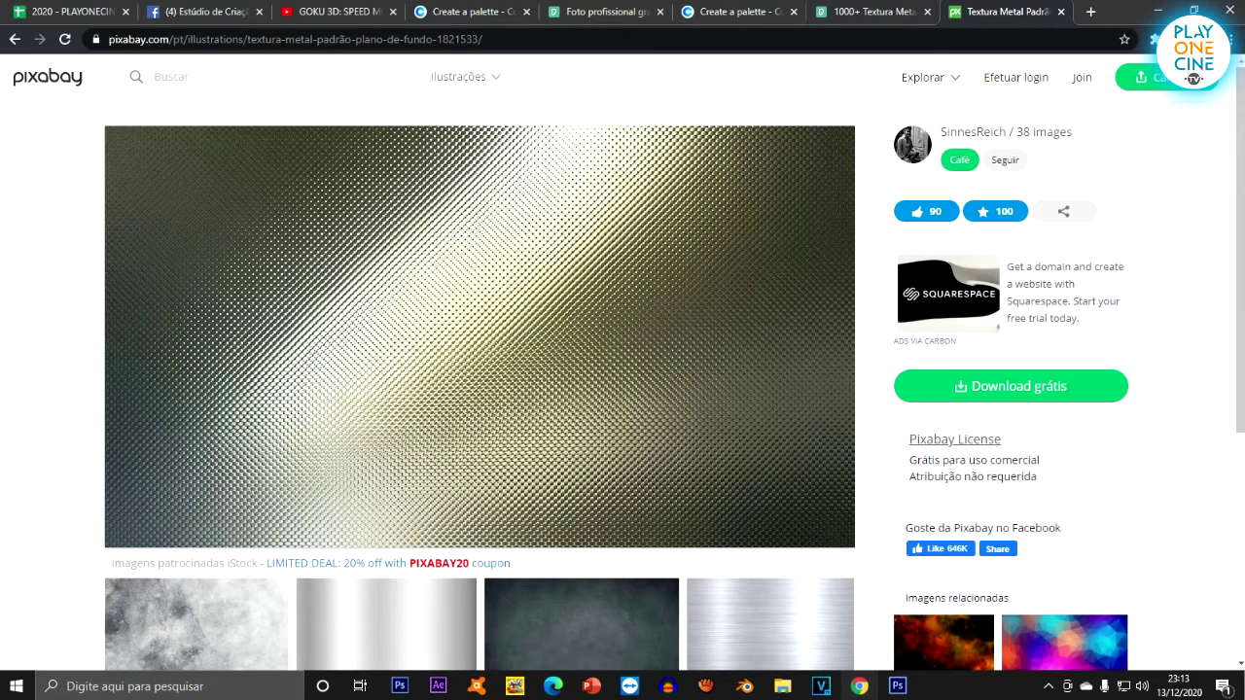
click(1090, 12)
text(home)
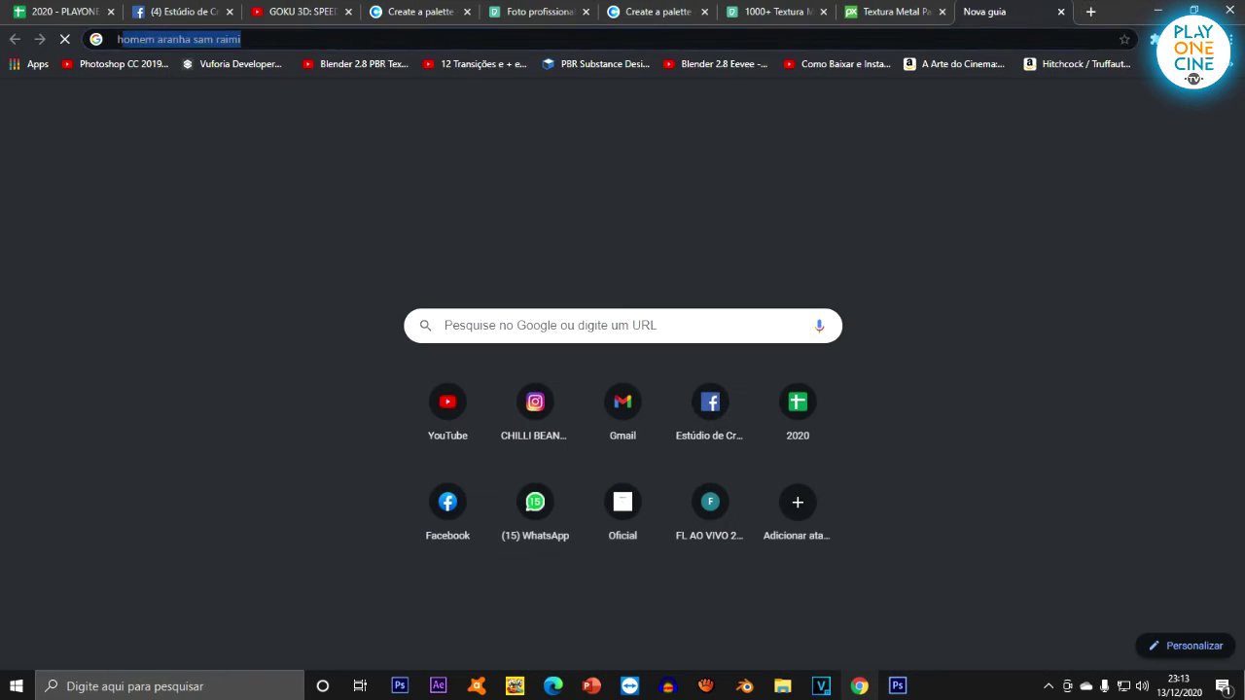
text(m aranha )
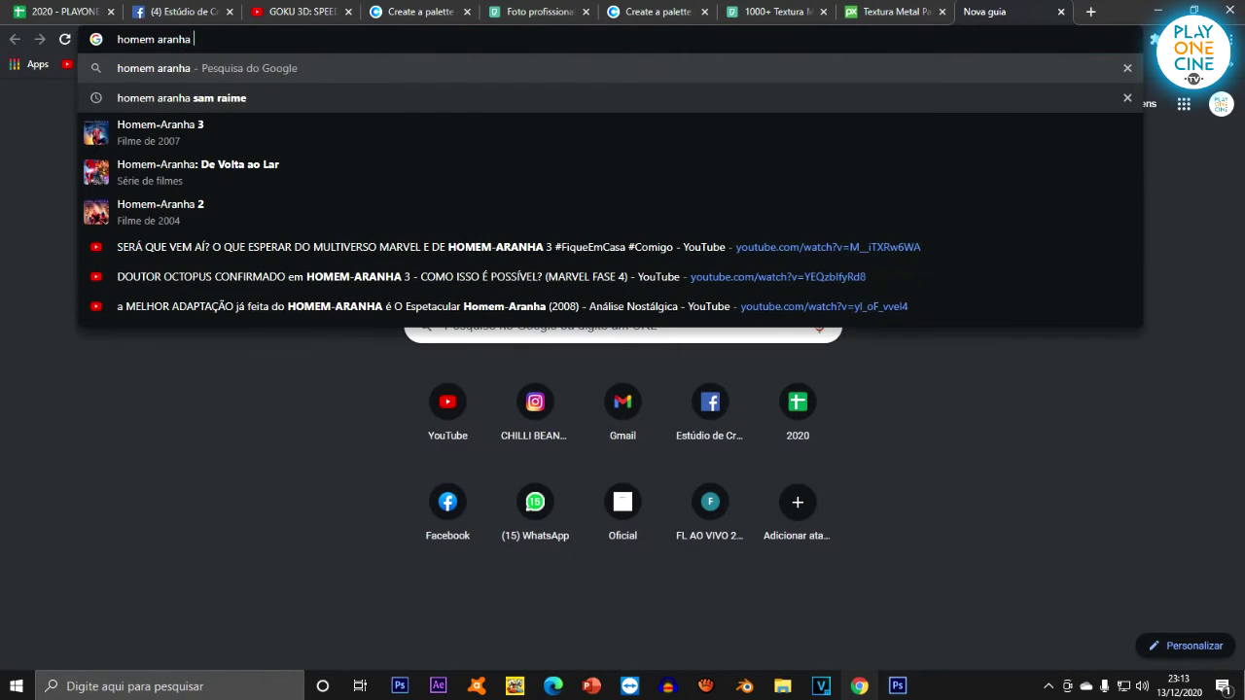
text(a serie)
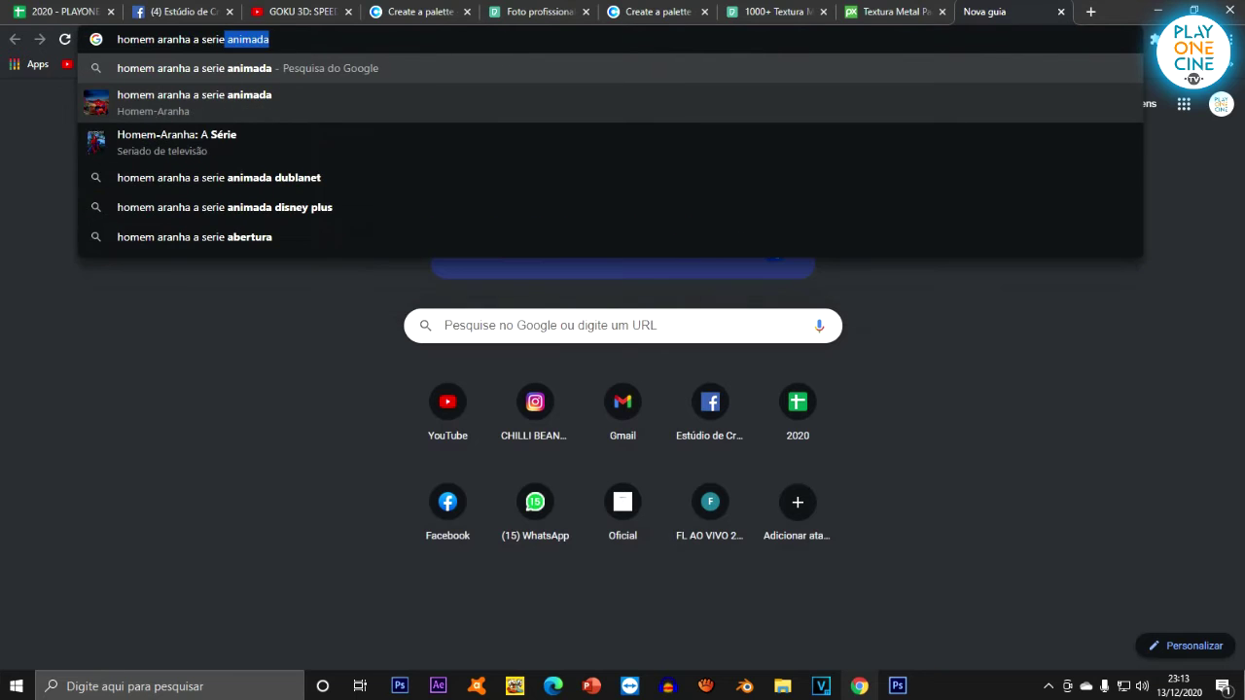
key(Return)
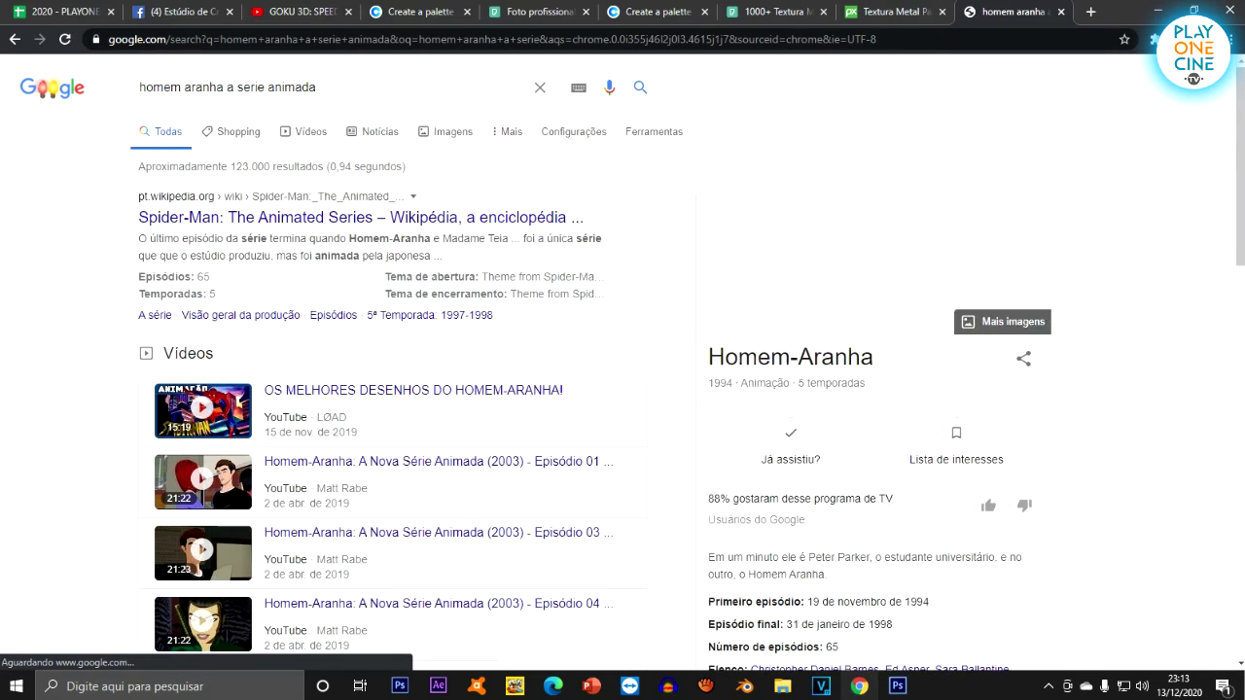
click(445, 131)
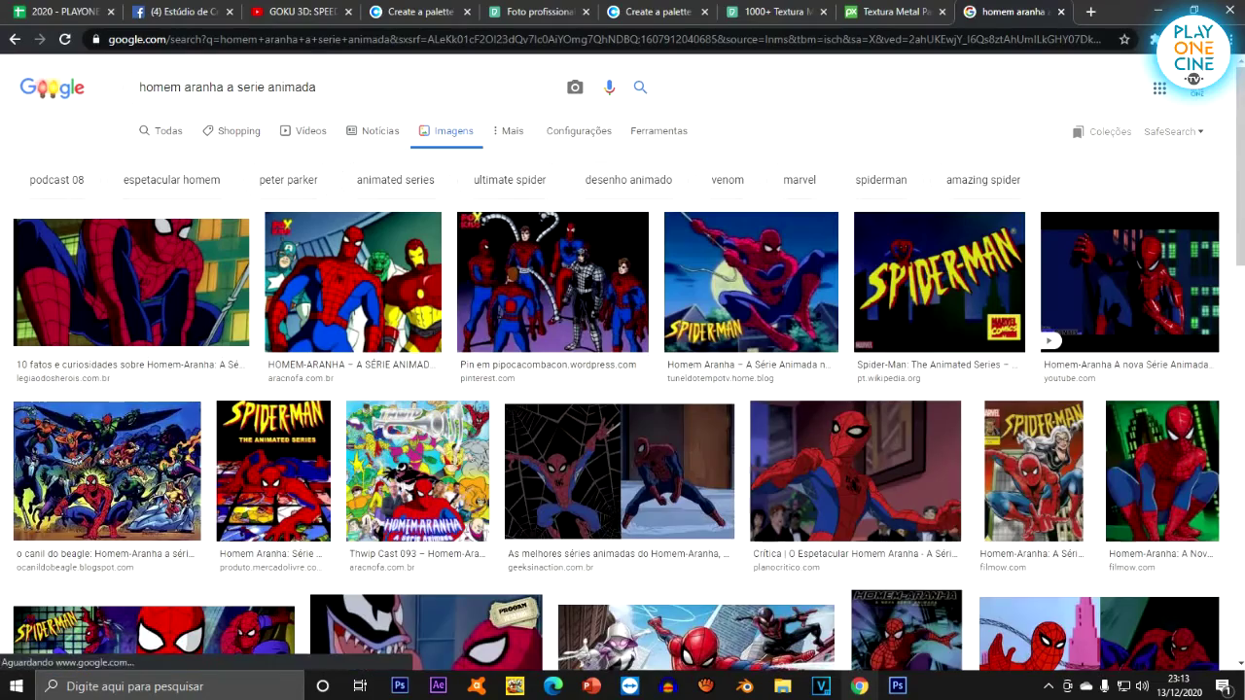
Browse the image results and open the preview of the "Homem-Aranha A nova Série Animada" episode frame.
scroll(622, 384, down, 3)
scroll(622, 384, up, 3)
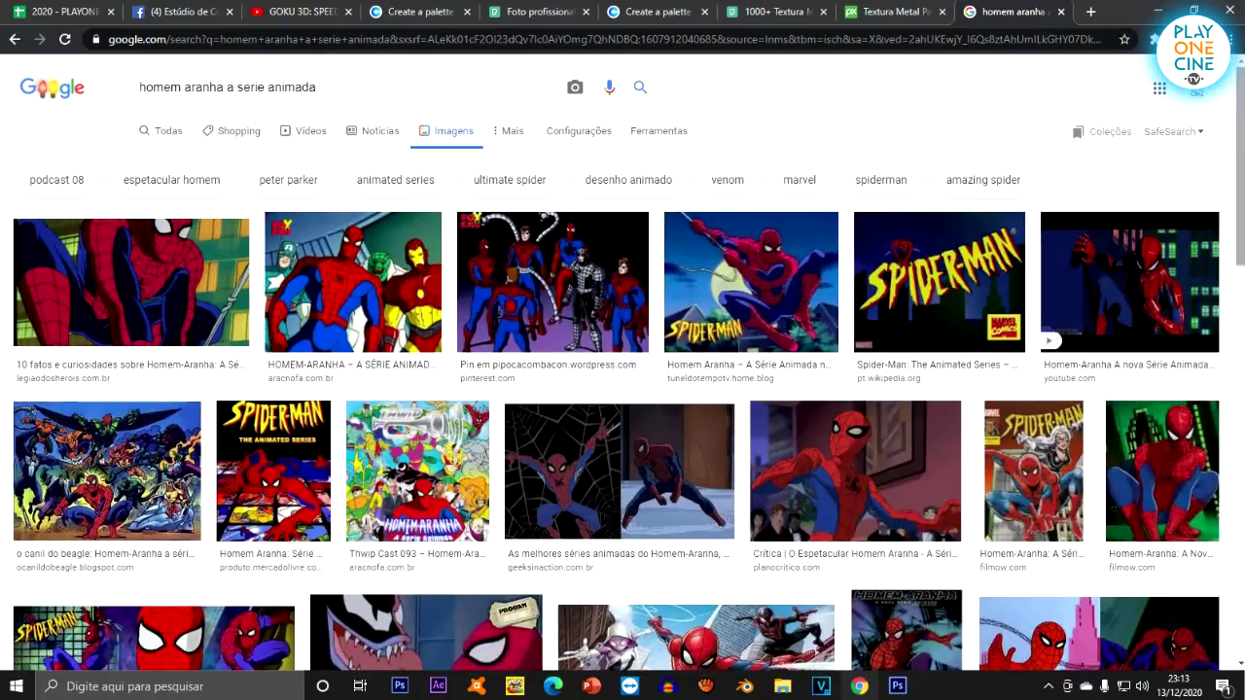
click(1130, 282)
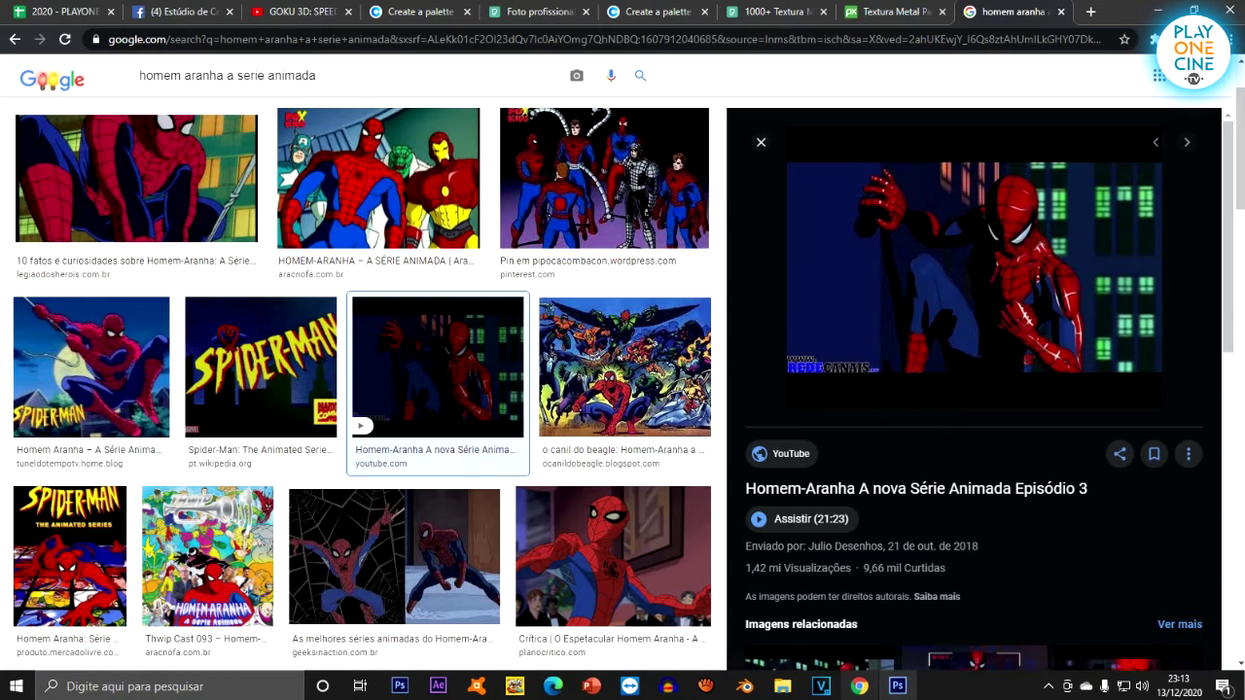
Switch to Photoshop and sample the bright red of the shoulder armour as the brush colour.
click(897, 686)
click(75, 33)
drag(139, 83, 71, 82)
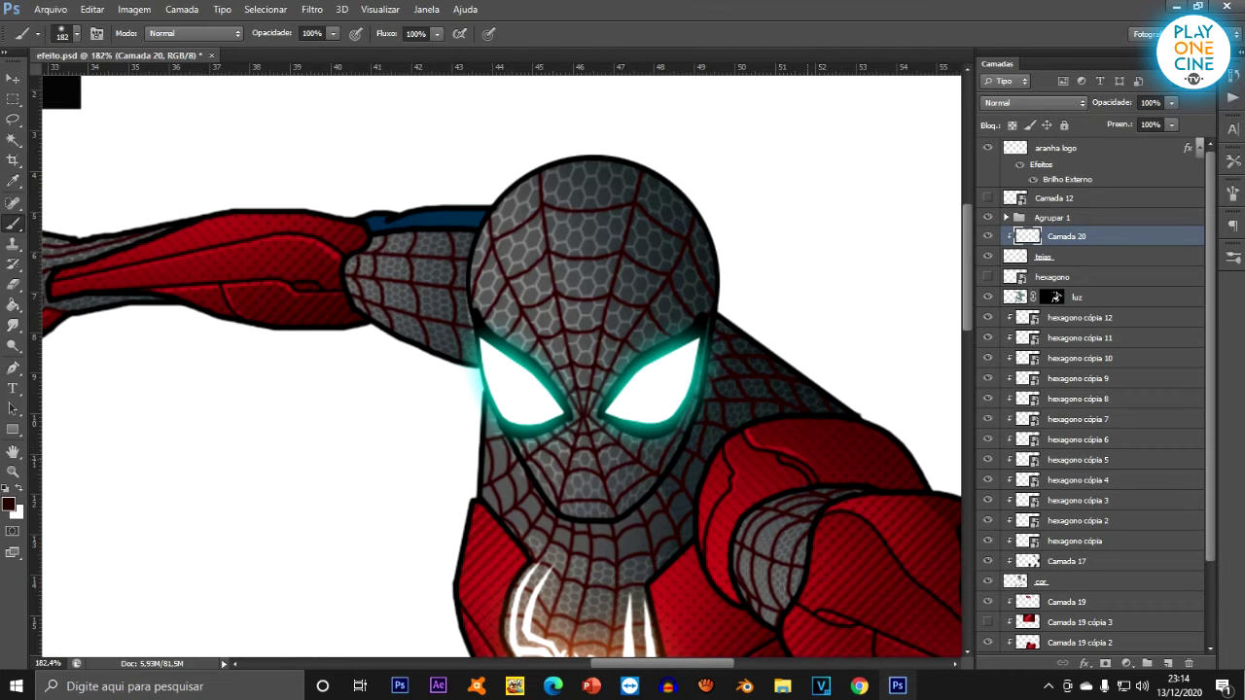
scroll(791, 451, up, 8)
alt+click(784, 453)
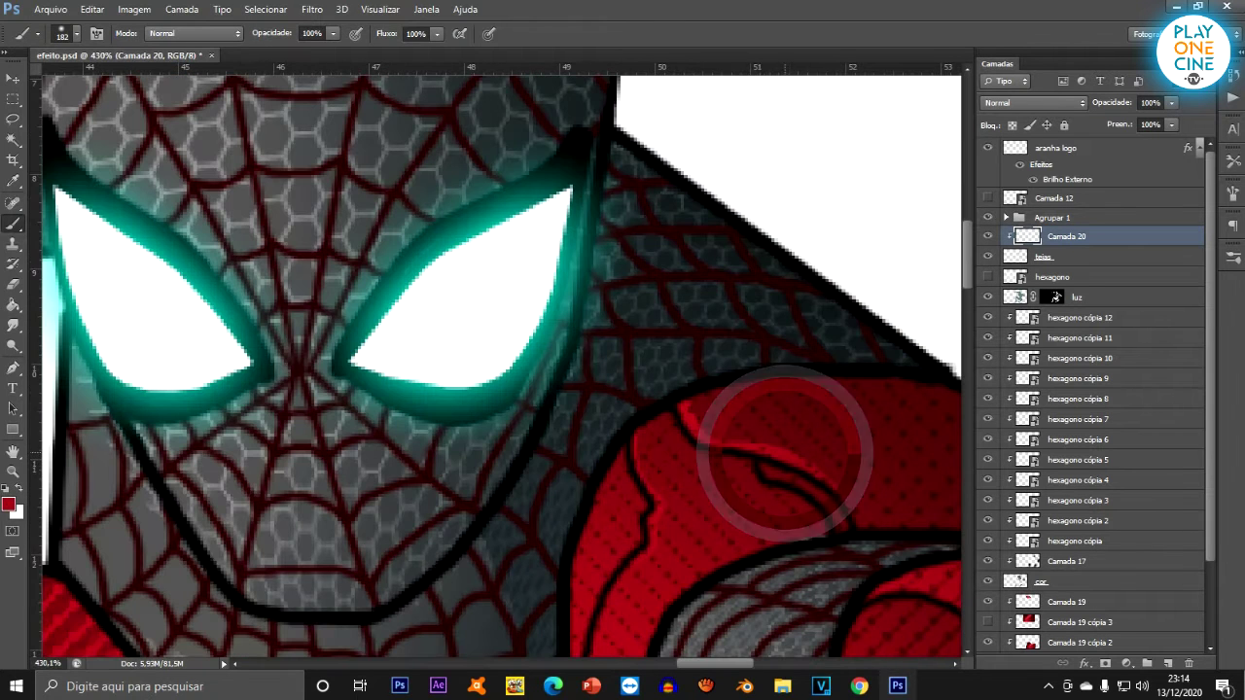
click(705, 686)
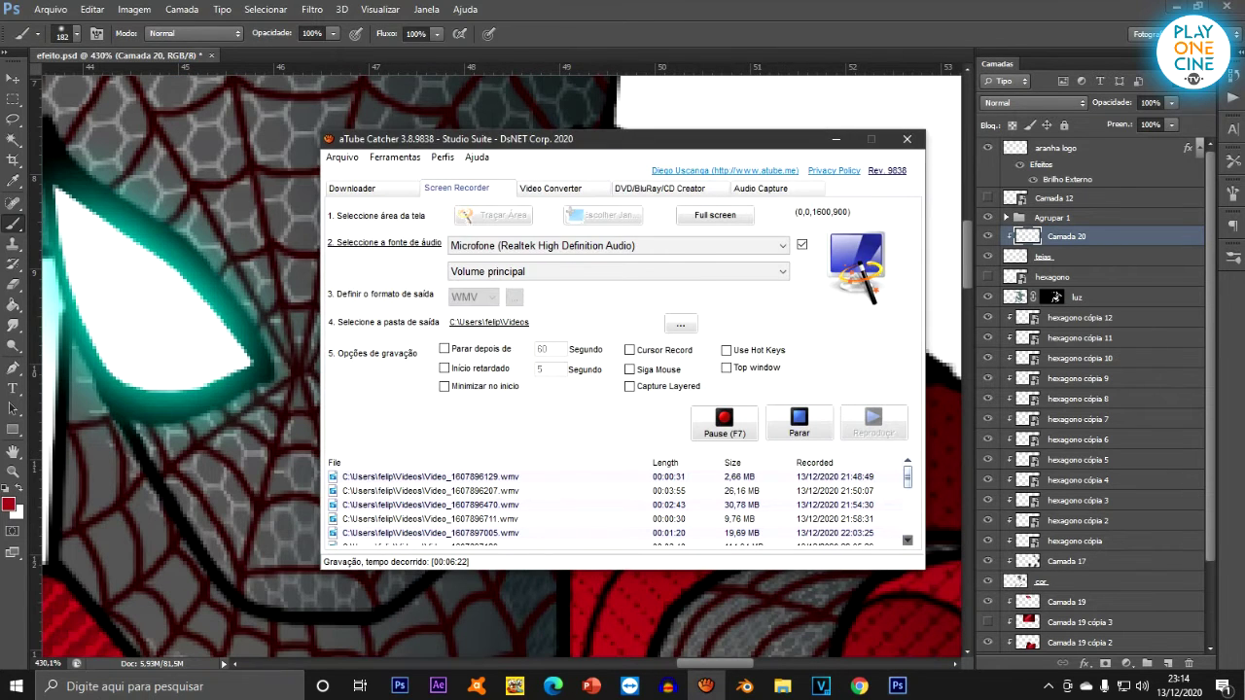
click(705, 685)
Try painting red over the mask's web lines with a soft brush of about 108 px.
scroll(683, 409, down, 8)
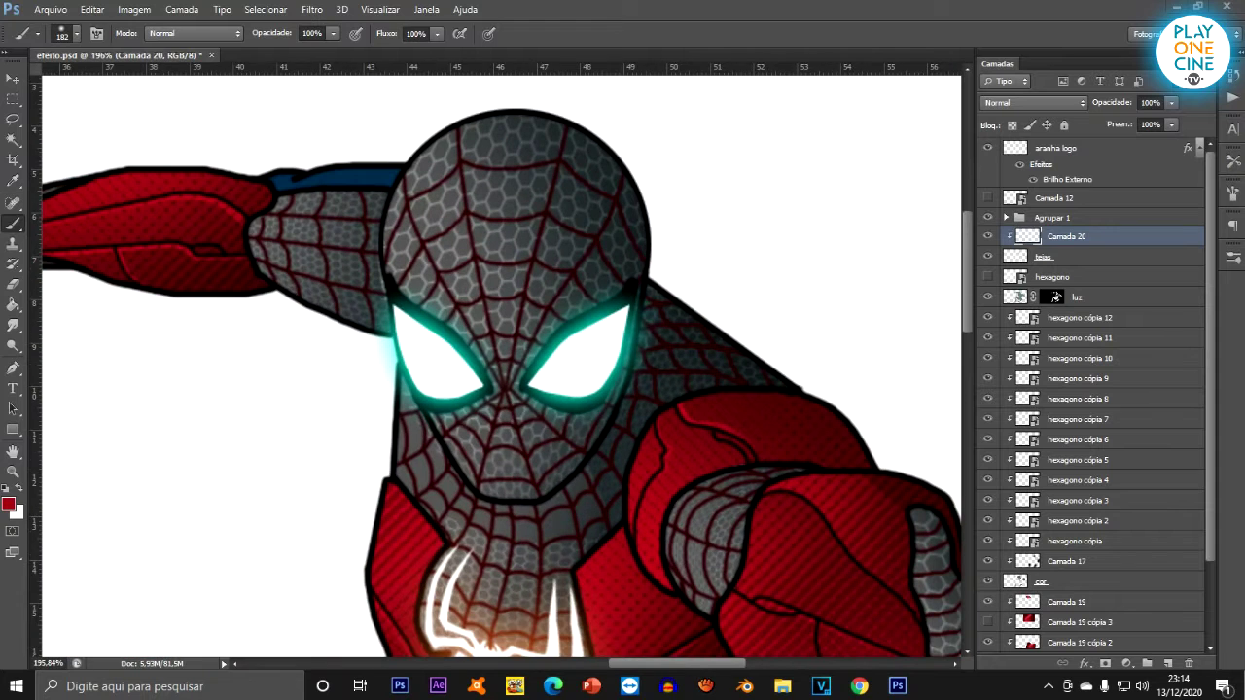
click(76, 33)
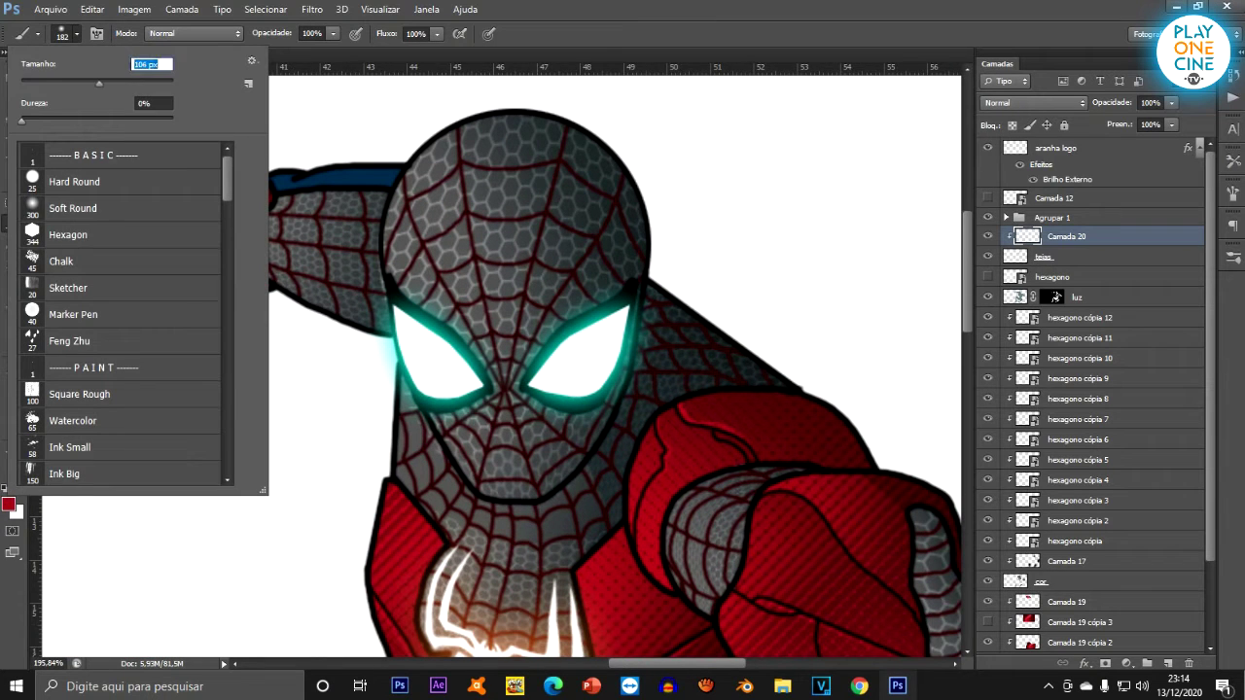
mouse_move(521, 269)
mouse_down()
mouse_move(467, 219)
mouse_move(487, 369)
mouse_up()
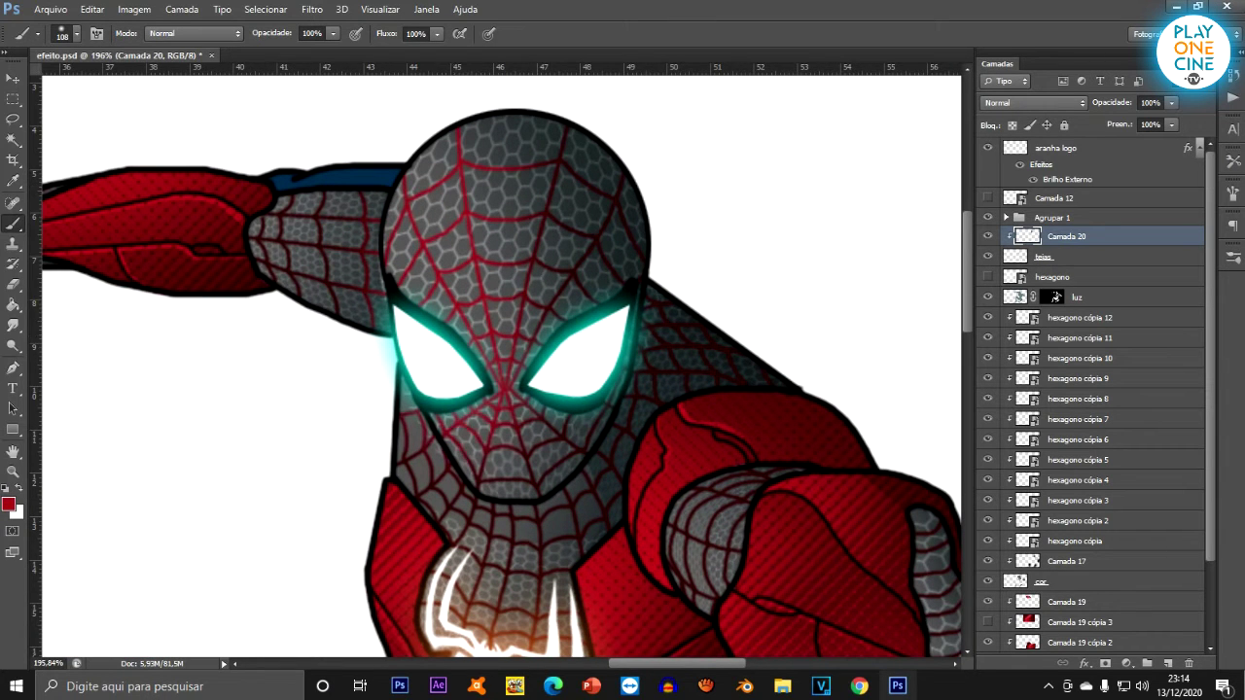
key(ctrl+z)
Try painting white highlights over the web lines of the mask and body with a 68 px soft brush.
click(18, 489)
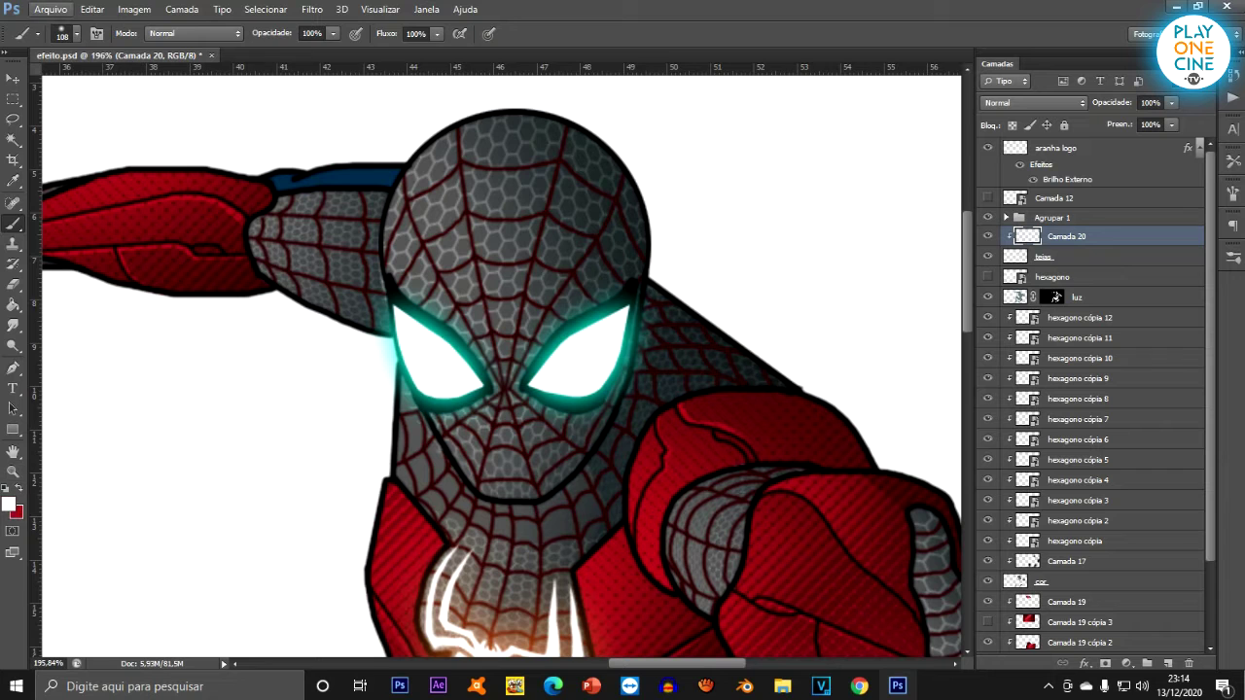
click(76, 33)
drag(100, 82, 72, 82)
click(461, 191)
mouse_move(461, 204)
mouse_down()
mouse_move(496, 428)
mouse_move(492, 491)
mouse_up()
scroll(501, 365, down, 8)
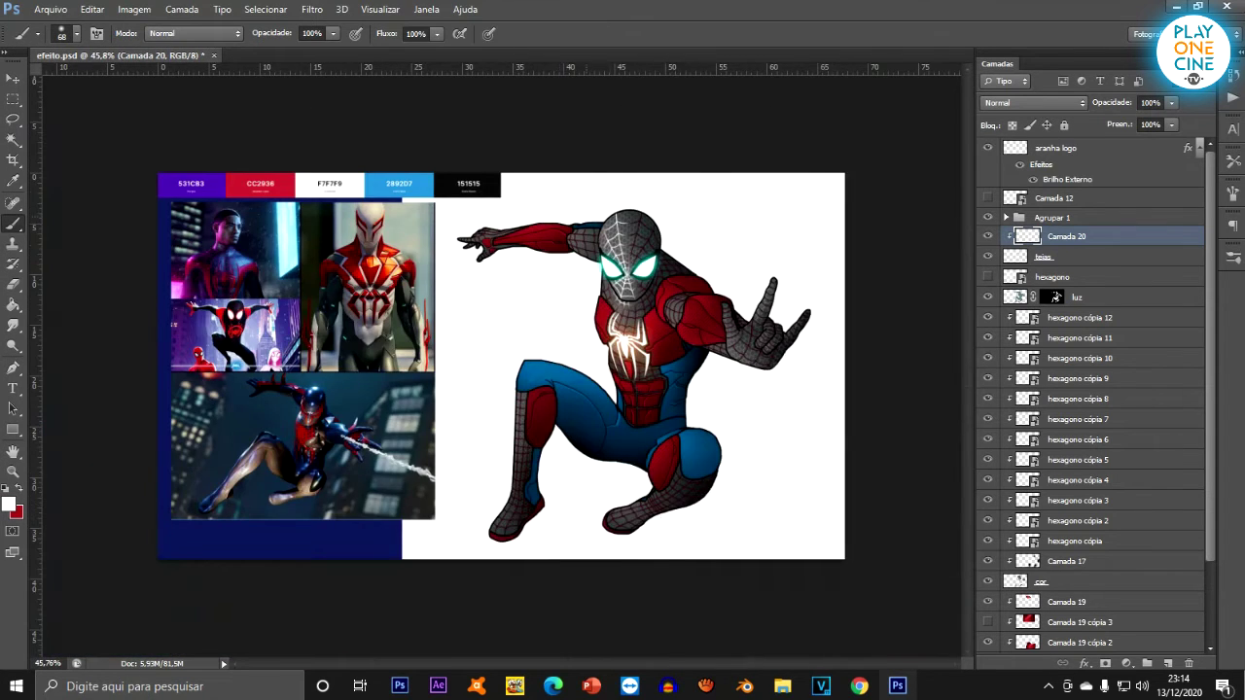
scroll(573, 302, up, 4)
drag(667, 290, 655, 432)
key(ctrl+z)
scroll(688, 351, up, 3)
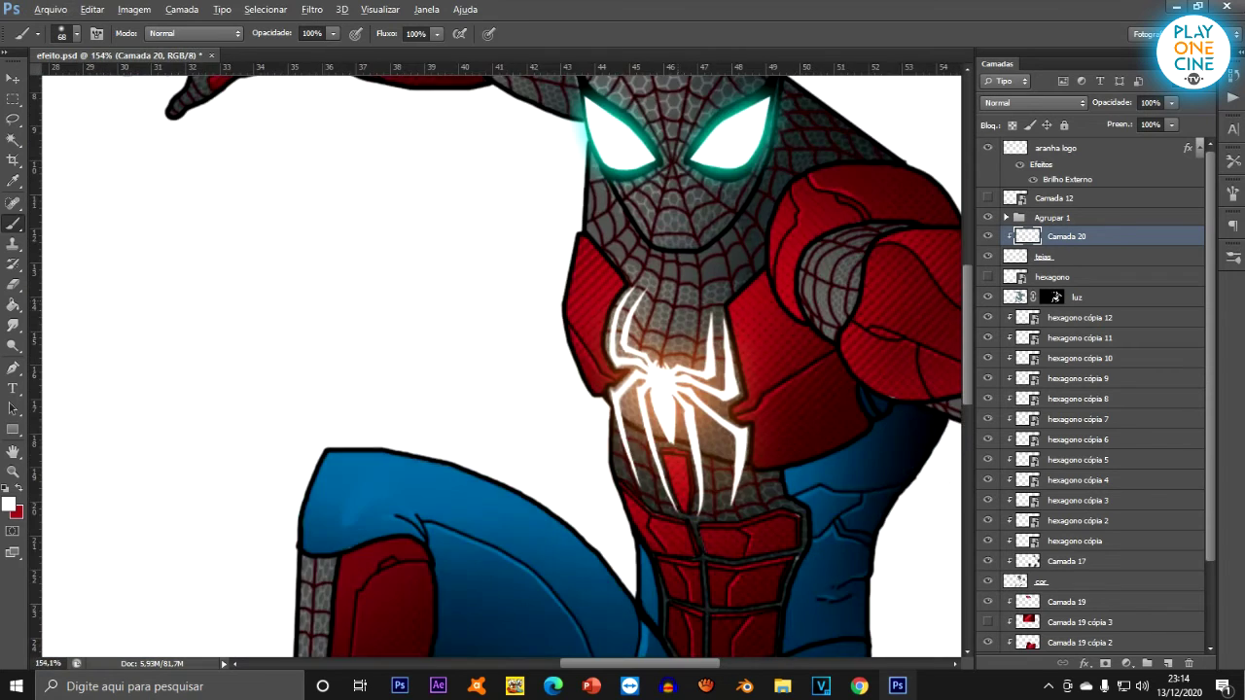
Try white brush strokes on the web lines around the chest emblem and down one side of the mask.
drag(660, 290, 714, 520)
scroll(589, 370, down, 3)
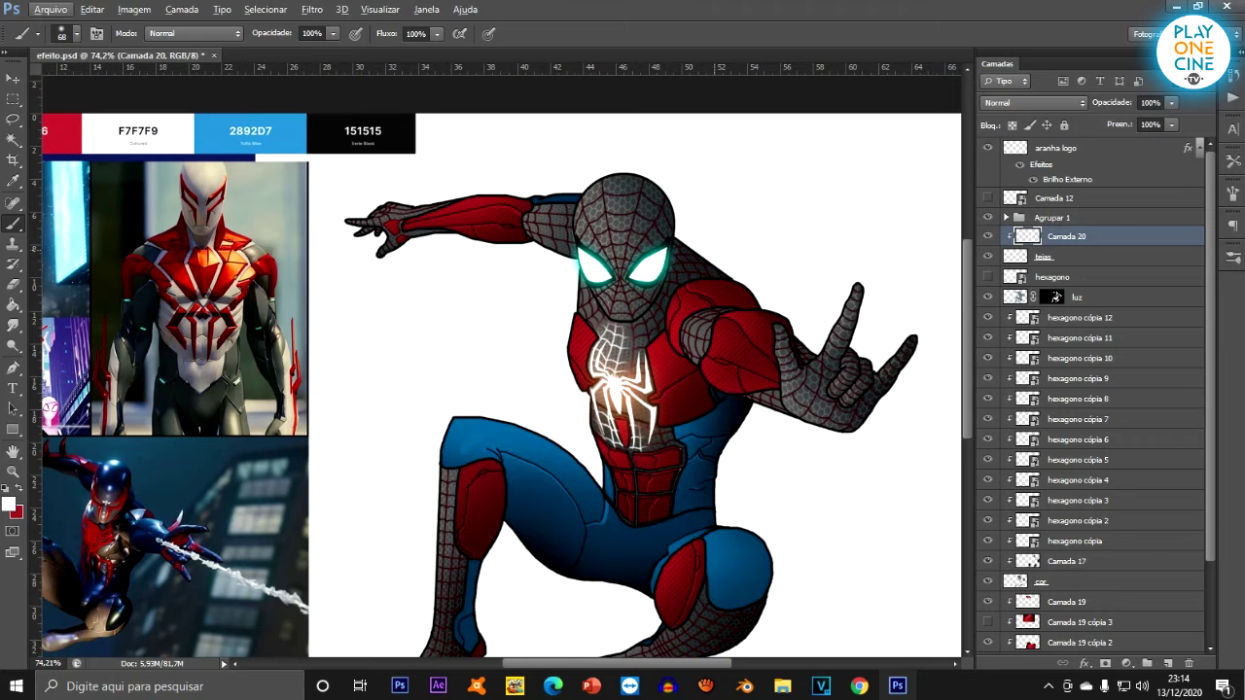
scroll(626, 194, up, 3)
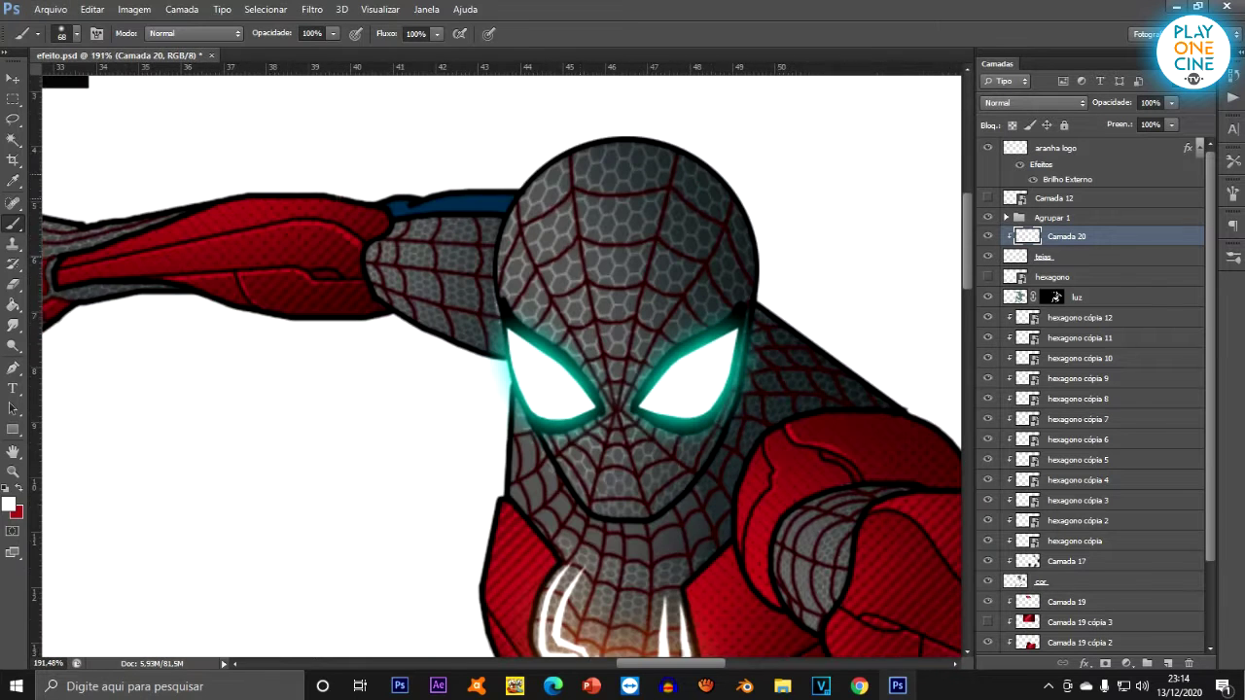
mouse_move(583, 183)
mouse_down()
mouse_move(584, 257)
mouse_move(554, 321)
mouse_move(589, 413)
mouse_up()
key(ctrl+z)
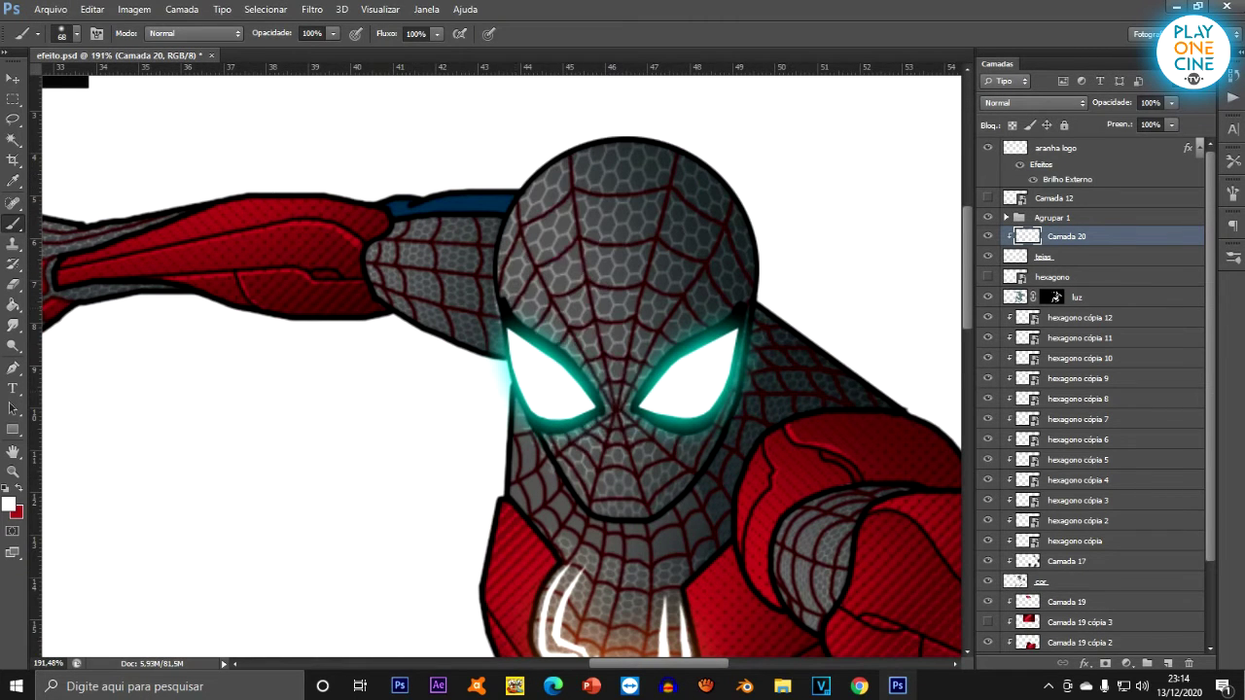
Outline the mask with a freehand Lasso selection and subtract the excess along the cheek and jaw on the shoulder side.
click(13, 118)
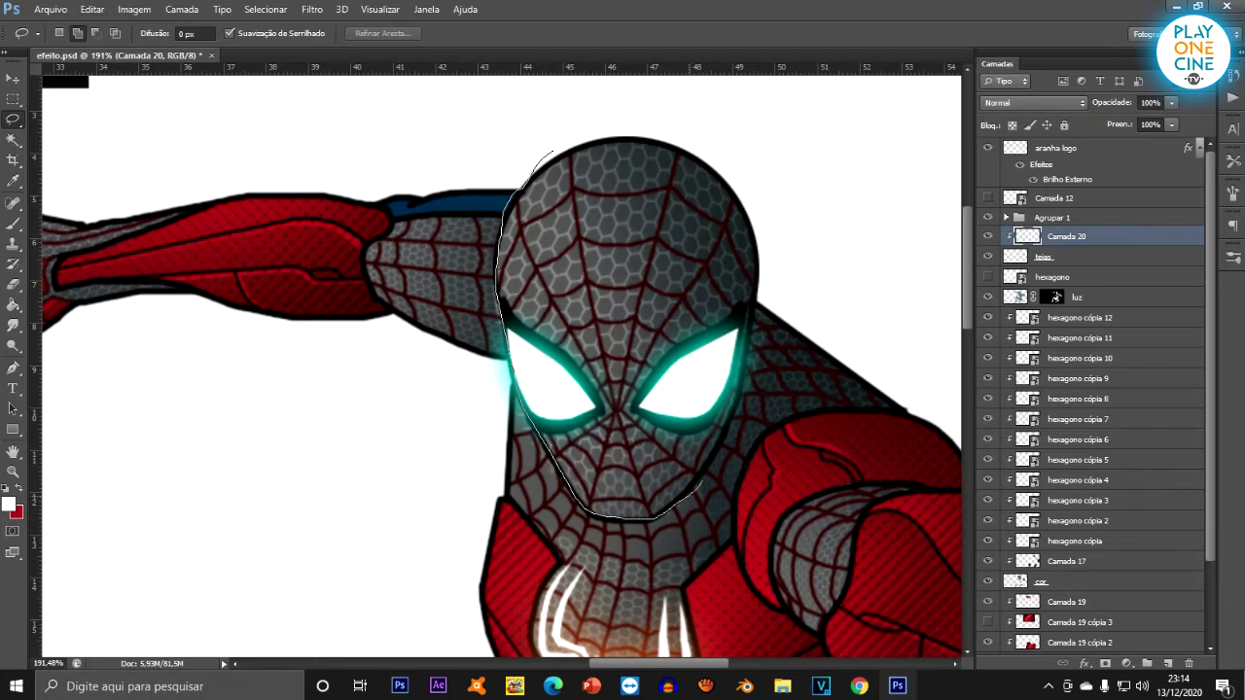
mouse_move(746, 444)
mouse_down()
mouse_move(766, 250)
mouse_move(583, 70)
mouse_up()
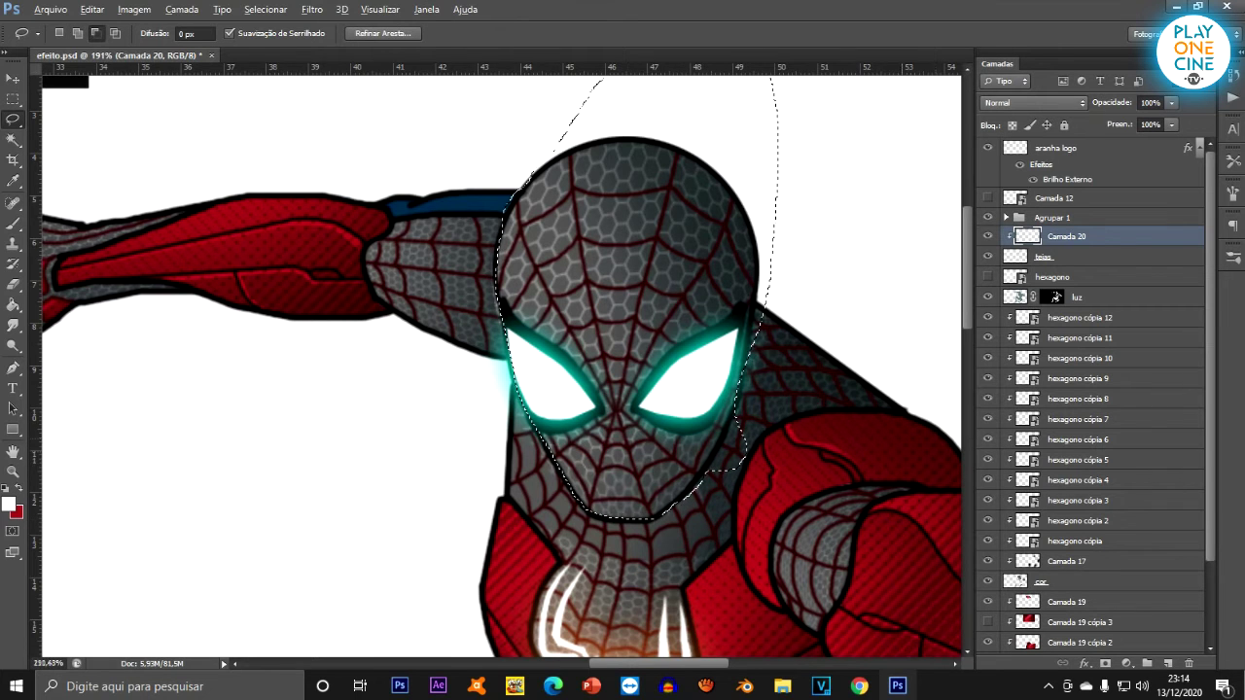
scroll(789, 420, up, 4)
key(alt)
key(alt)
drag(749, 165, 731, 303)
drag(686, 342, 684, 346)
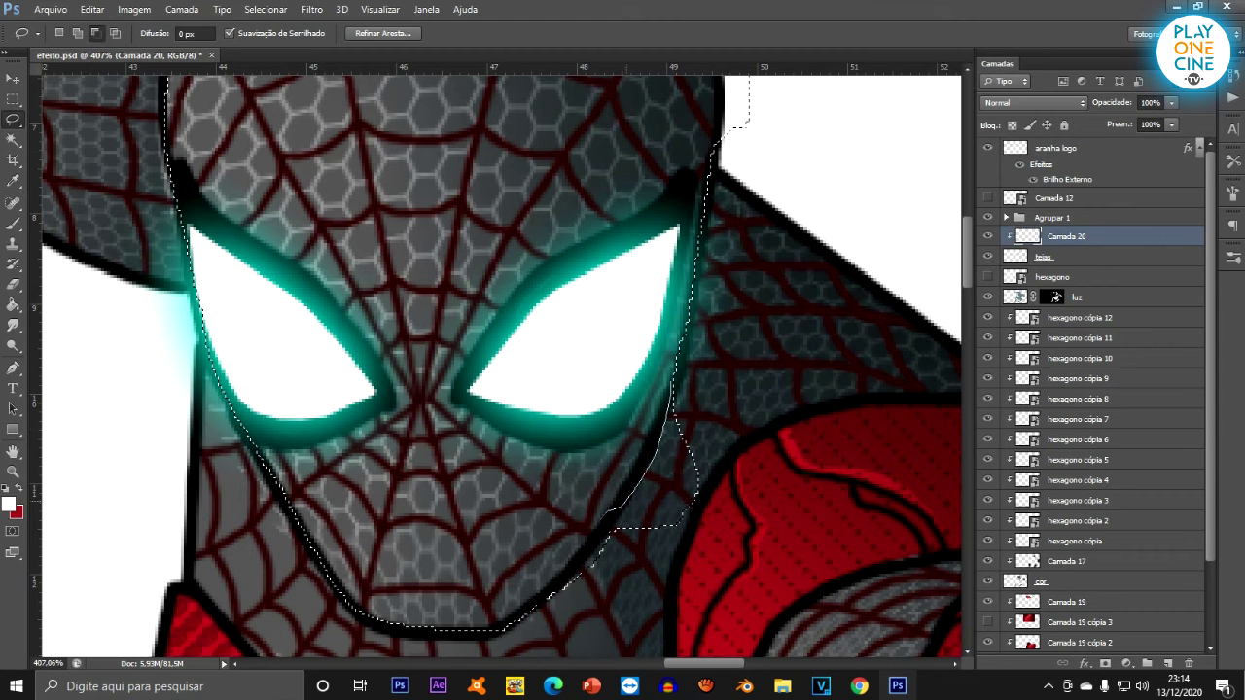
drag(563, 605, 564, 606)
scroll(561, 465, down, 5)
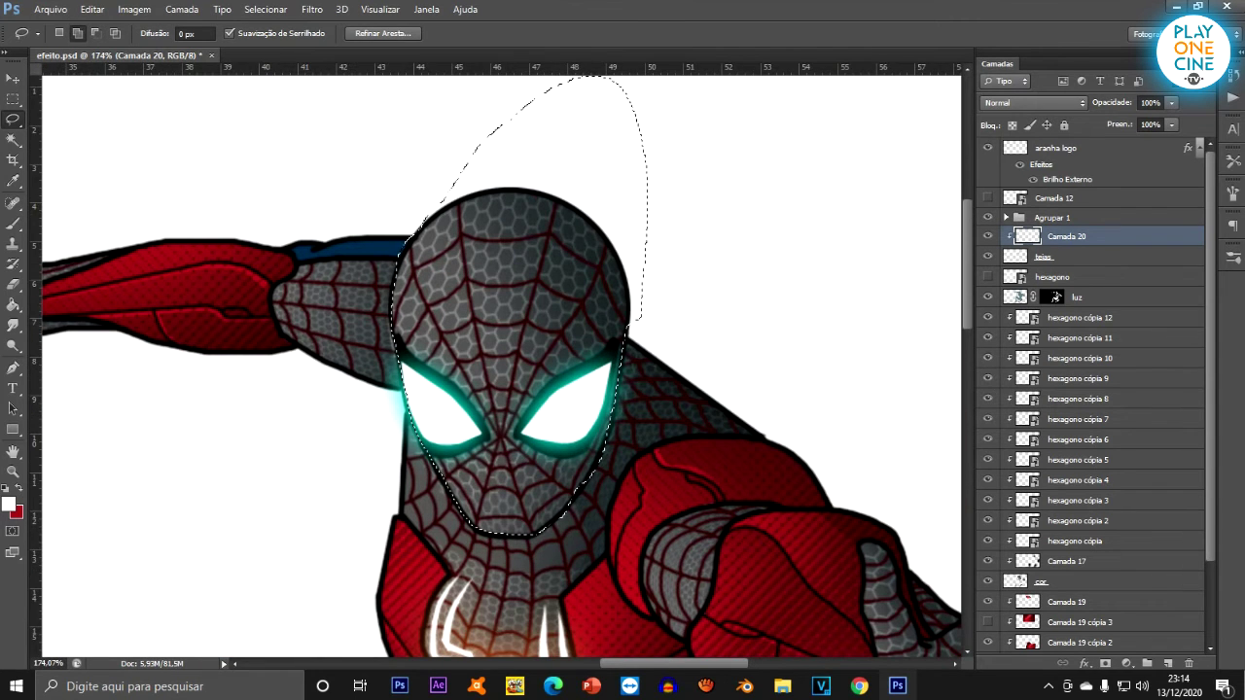
Paint the sampled red over the web lines on the outstretched-arm side of the selected mask with the 68 px brush.
key(b)
key(x)
mouse_move(457, 202)
mouse_down()
mouse_move(458, 470)
mouse_move(486, 508)
mouse_up()
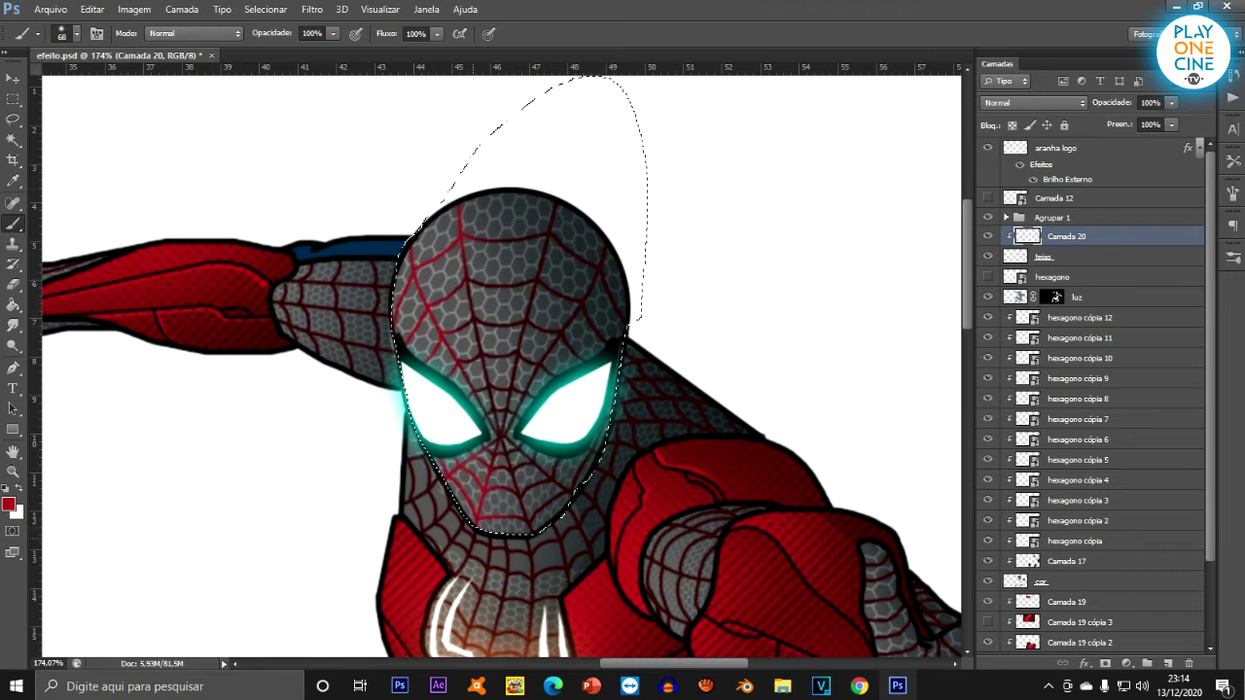
Try orange (ff9c00) as the brush colour on the web lines along the mask's outer edge.
key(i)
click(8, 504)
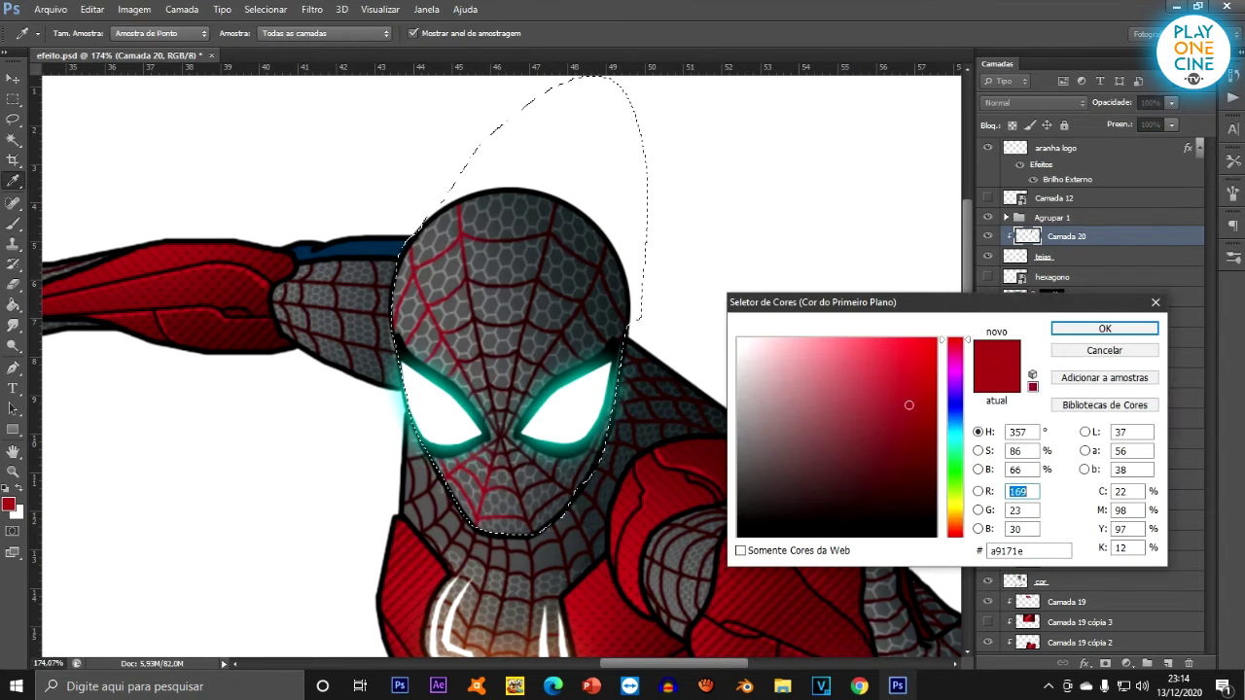
click(955, 517)
click(936, 338)
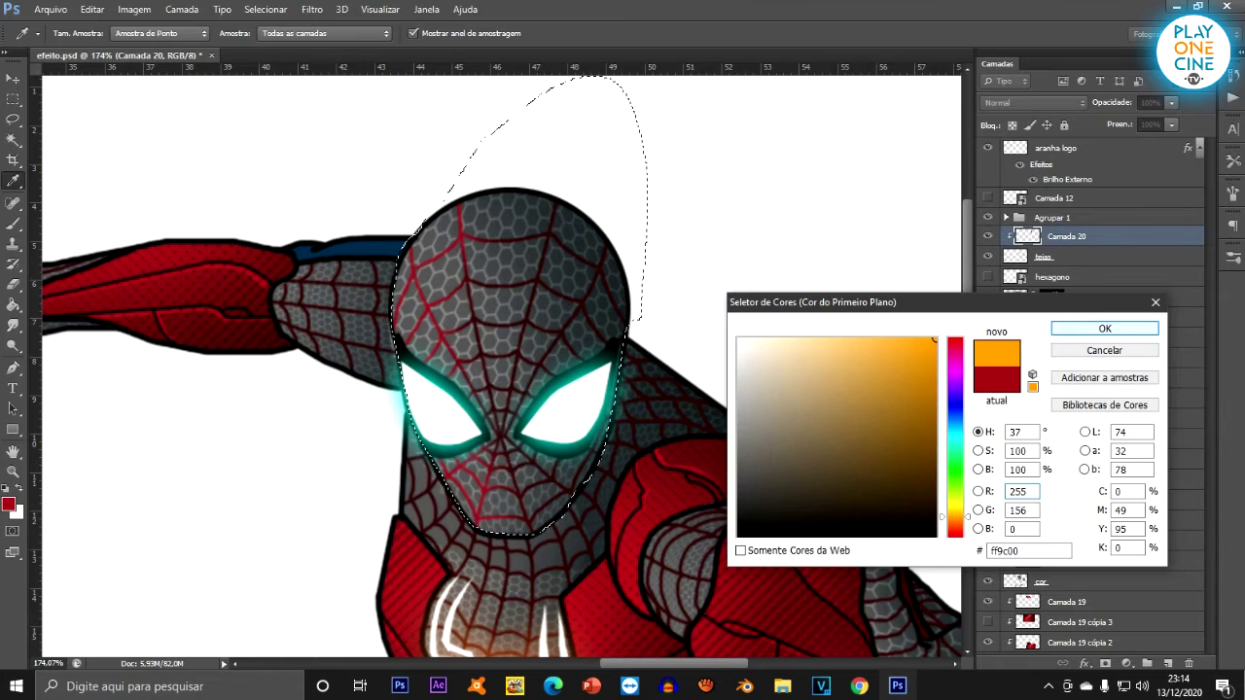
click(1104, 328)
mouse_move(398, 251)
mouse_down()
mouse_move(397, 328)
mouse_move(438, 491)
mouse_move(465, 523)
mouse_up()
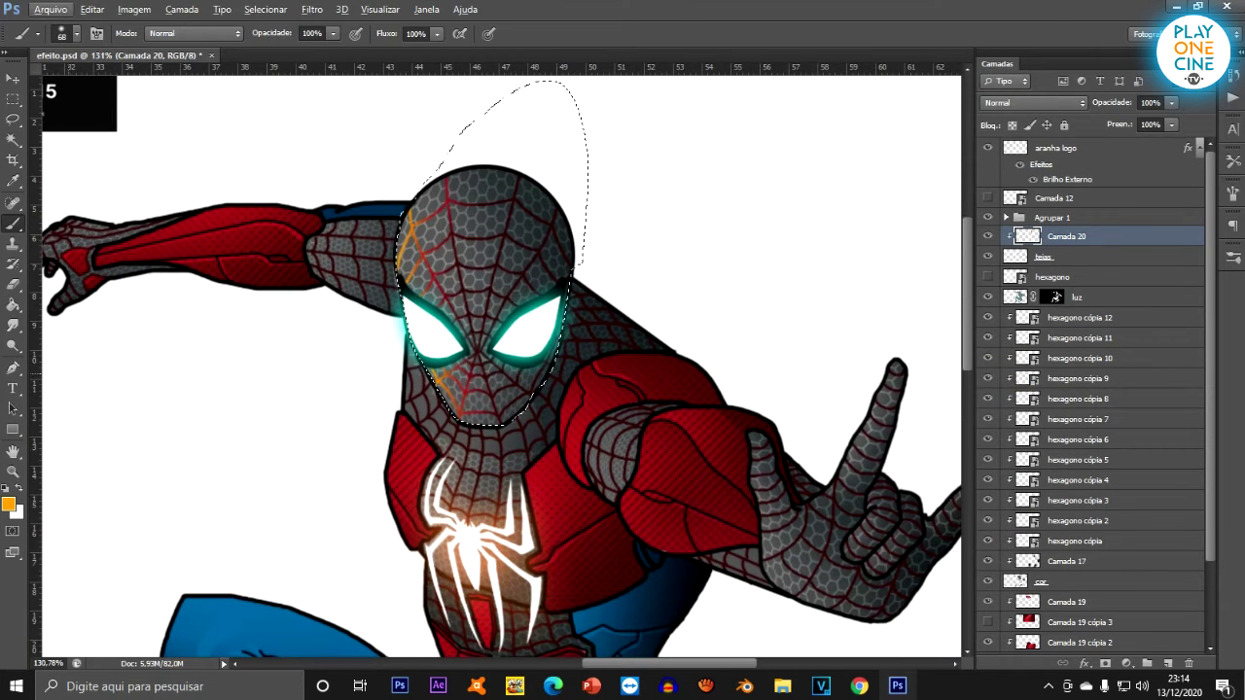
Set the brush colour to pale cream (ffdda8) and try a test stroke on the web lines above one eye.
key(i)
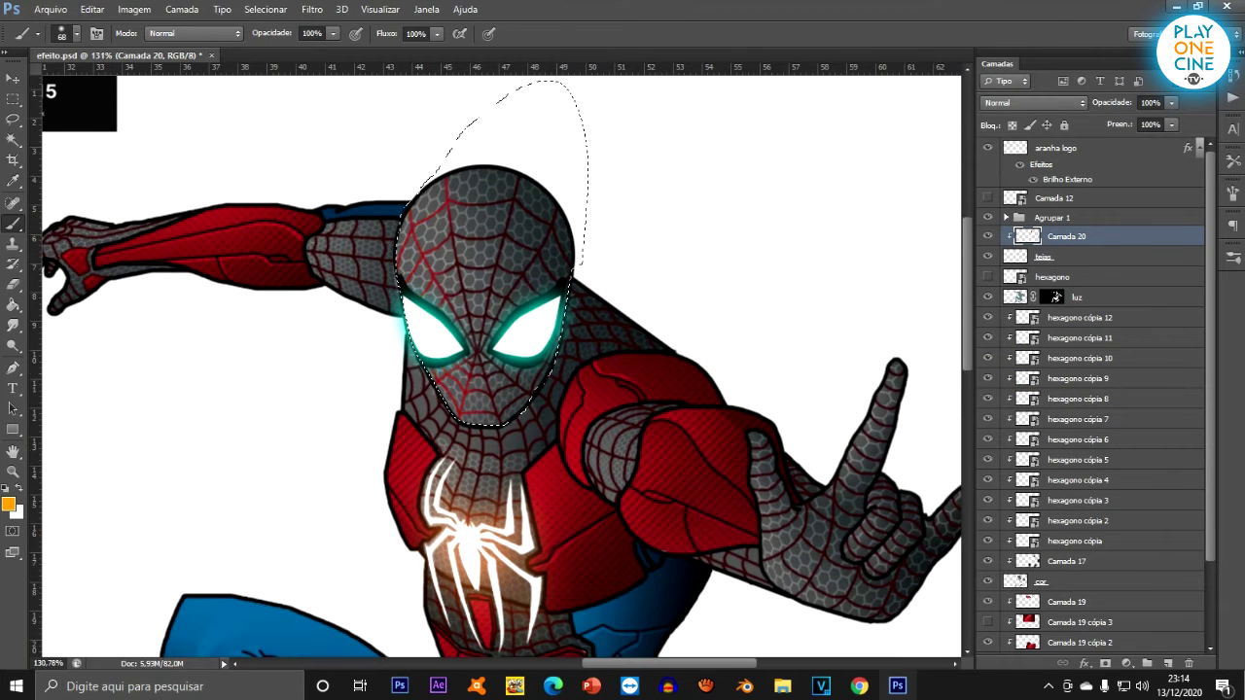
click(806, 339)
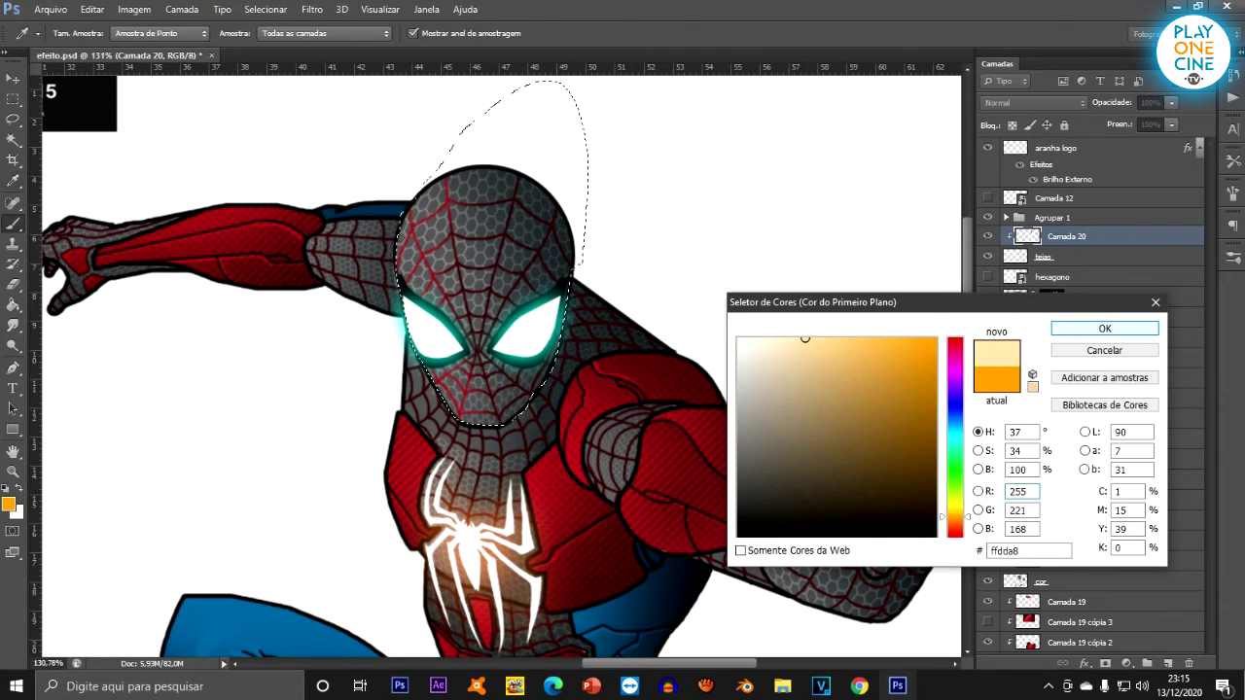
click(1104, 329)
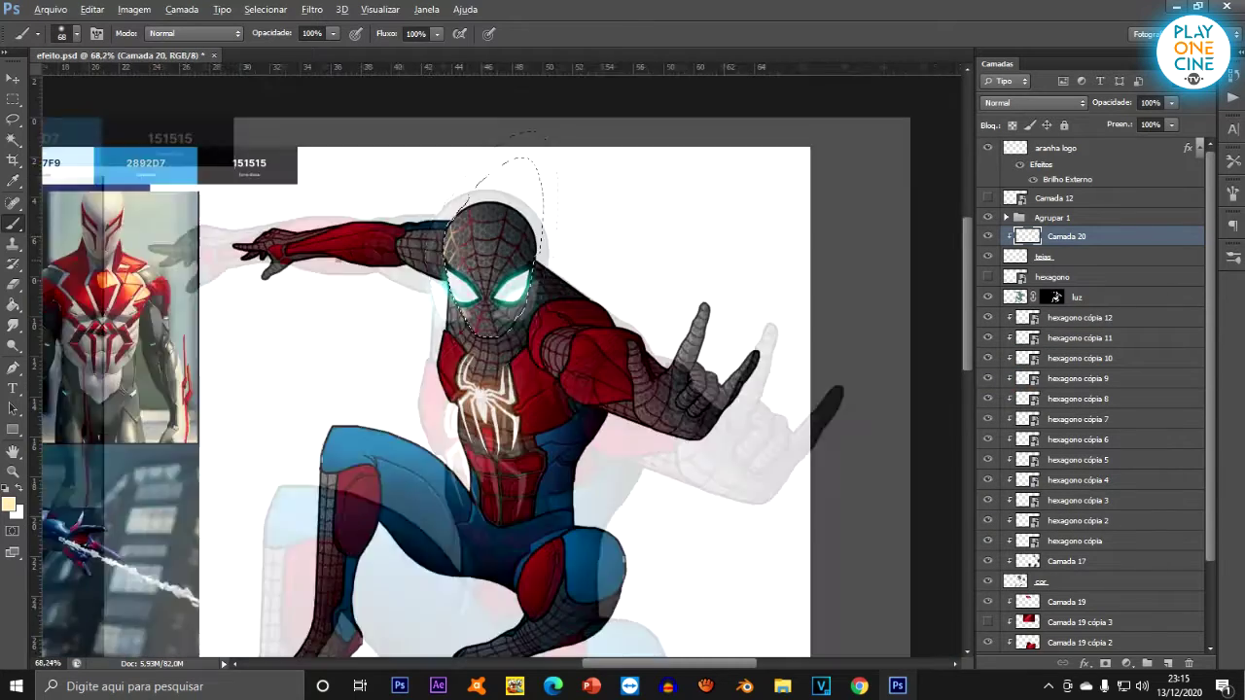
scroll(641, 269, up, 13)
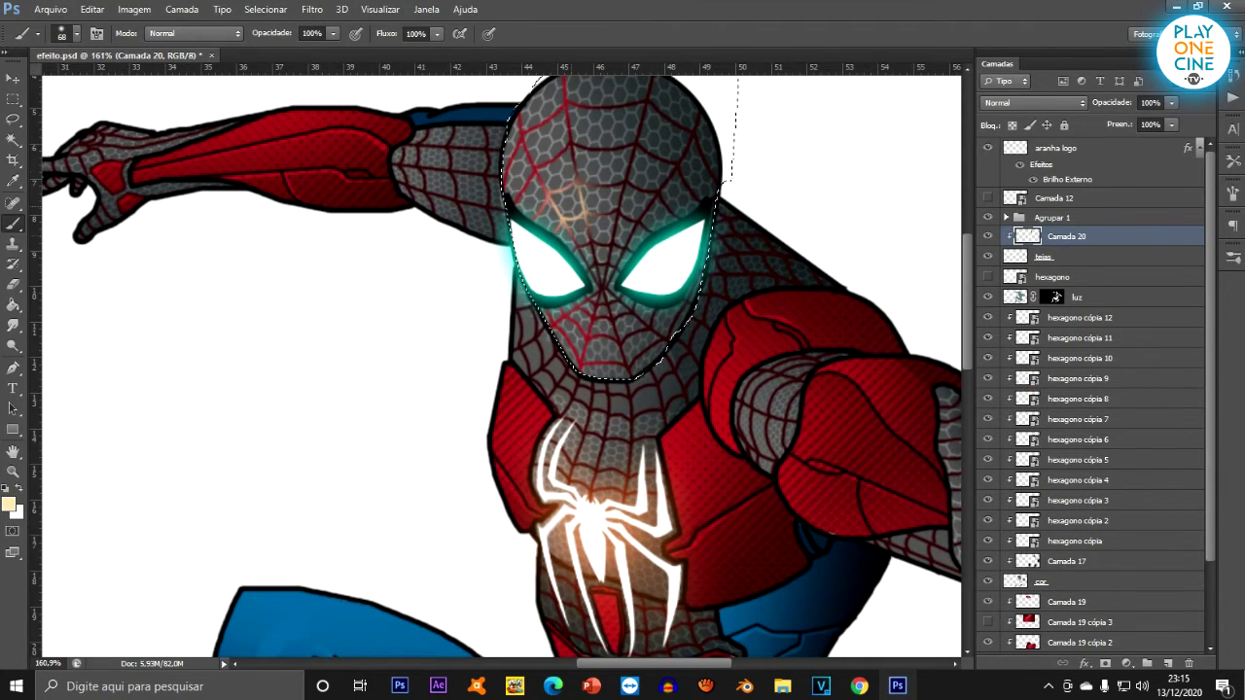
key(ctrl+z)
Enlarge the brush to 174 px and paint pale cream highlights over the mask's web lines.
click(77, 34)
click(125, 83)
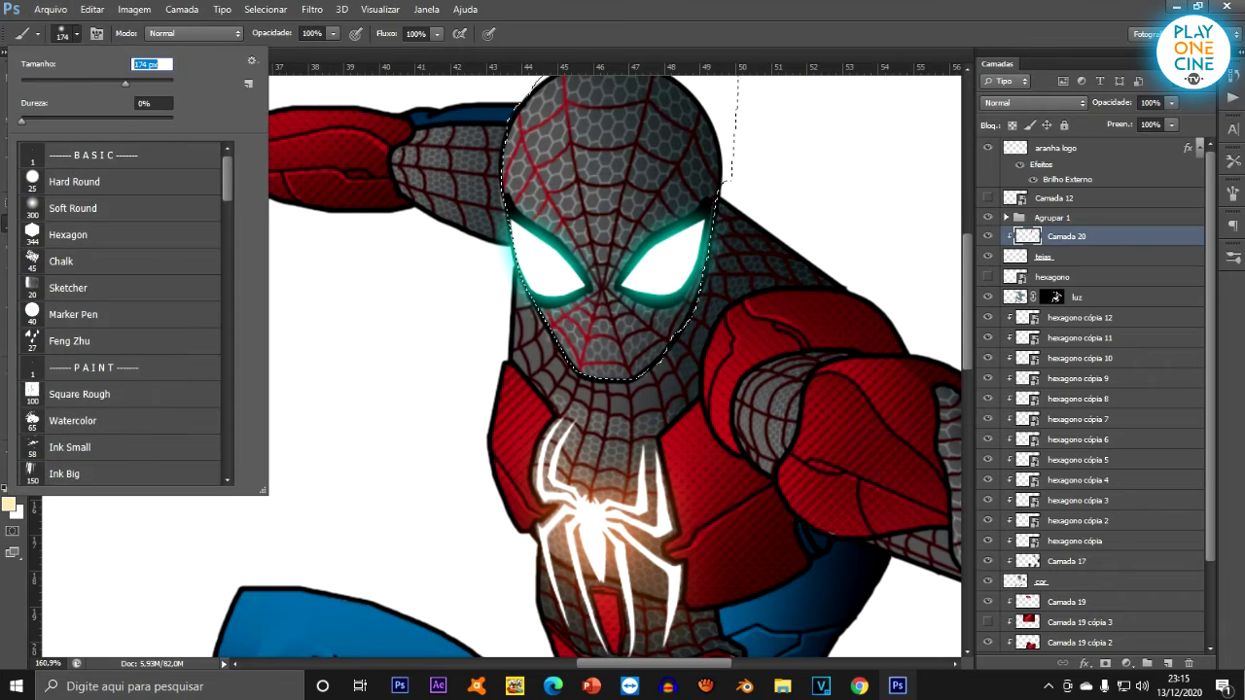
click(591, 211)
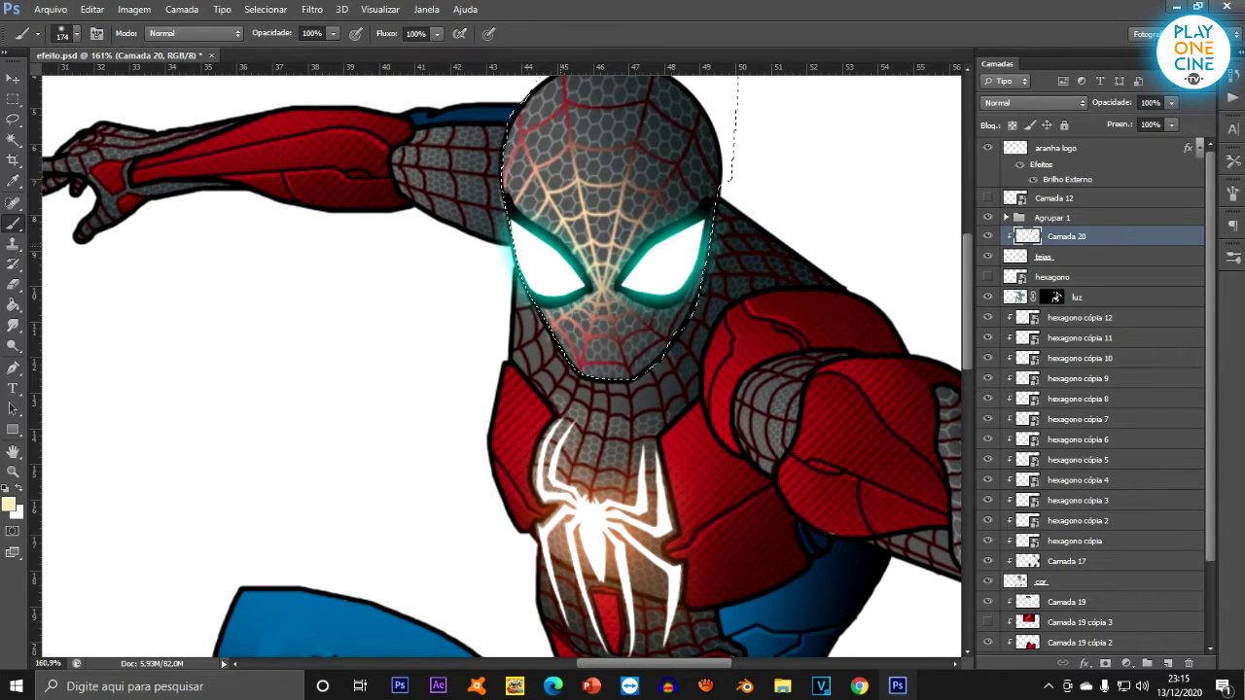
scroll(570, 229, down, 7)
scroll(593, 223, down, 2)
scroll(593, 223, up, 5)
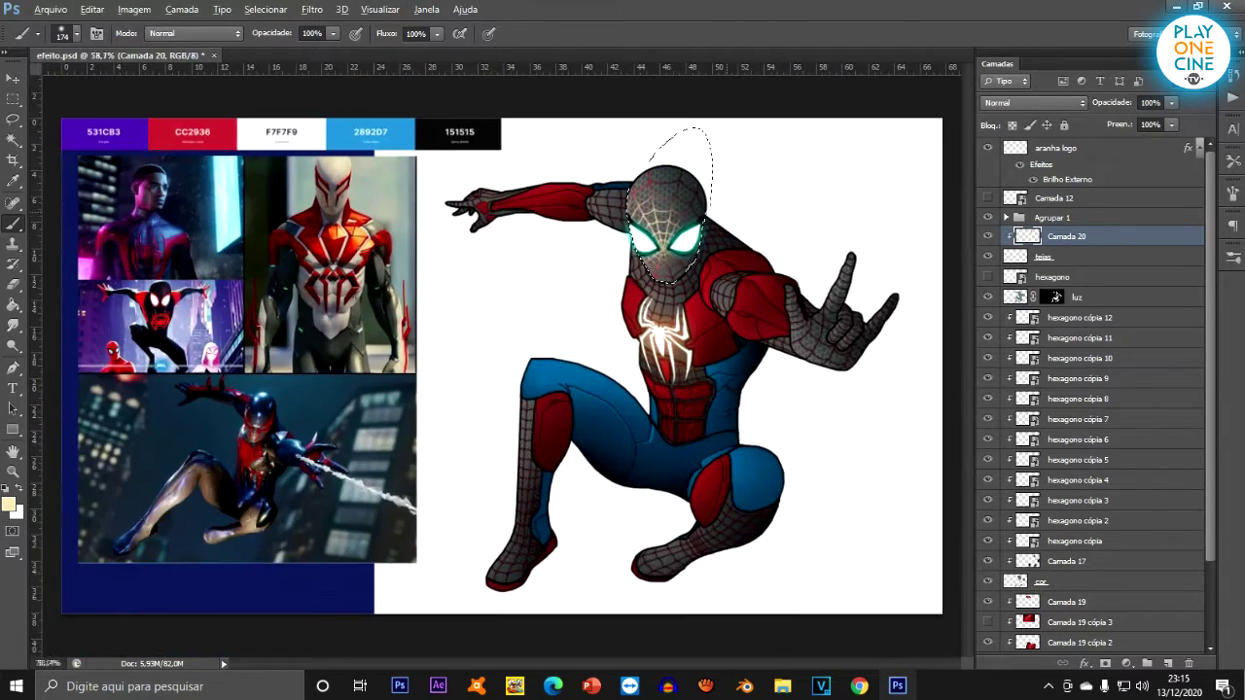
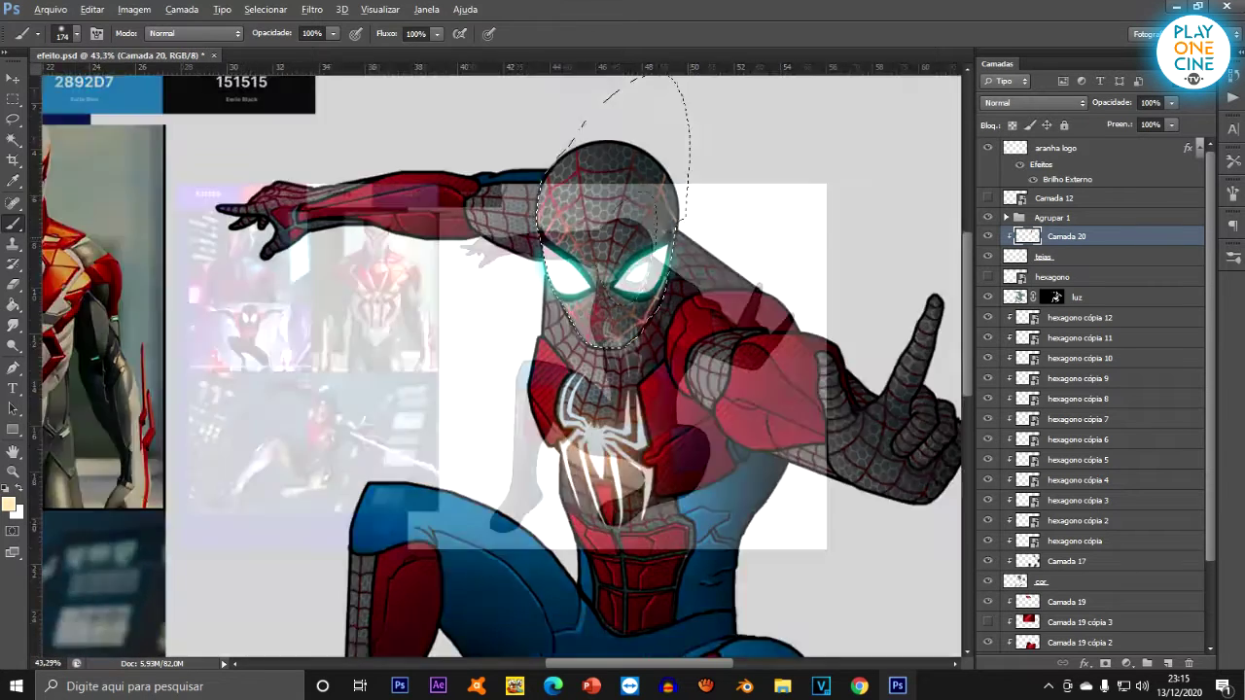
scroll(501, 367, down, 3)
scroll(501, 367, up, 6)
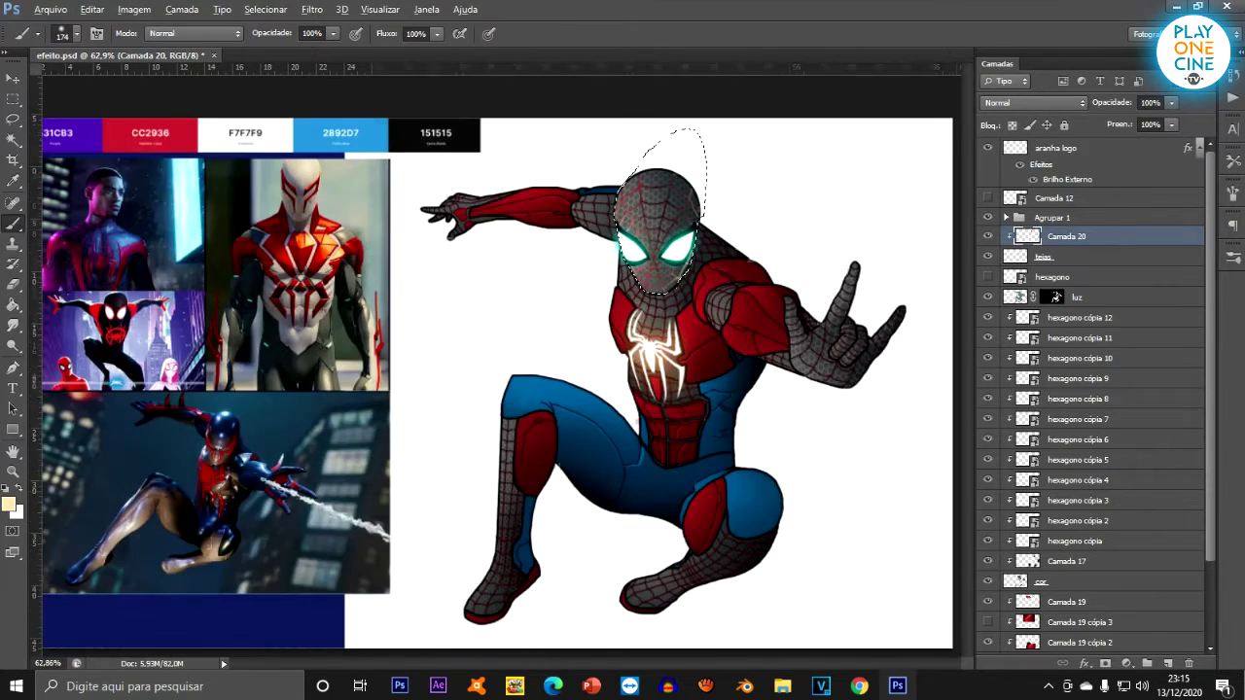
Deselect the mask area and darken the teias layer with Hue/Saturation, setting its lightness to -64.
click(1070, 255)
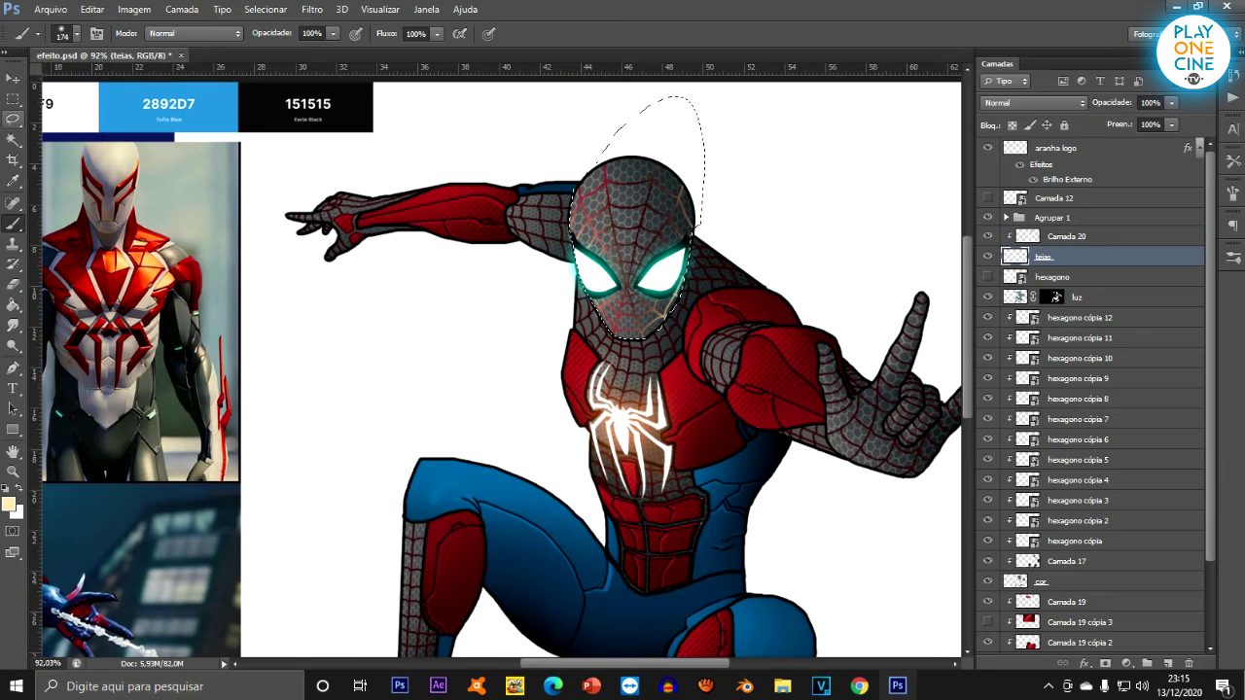
click(12, 119)
click(13, 99)
key(ctrl+d)
key(ctrl+u)
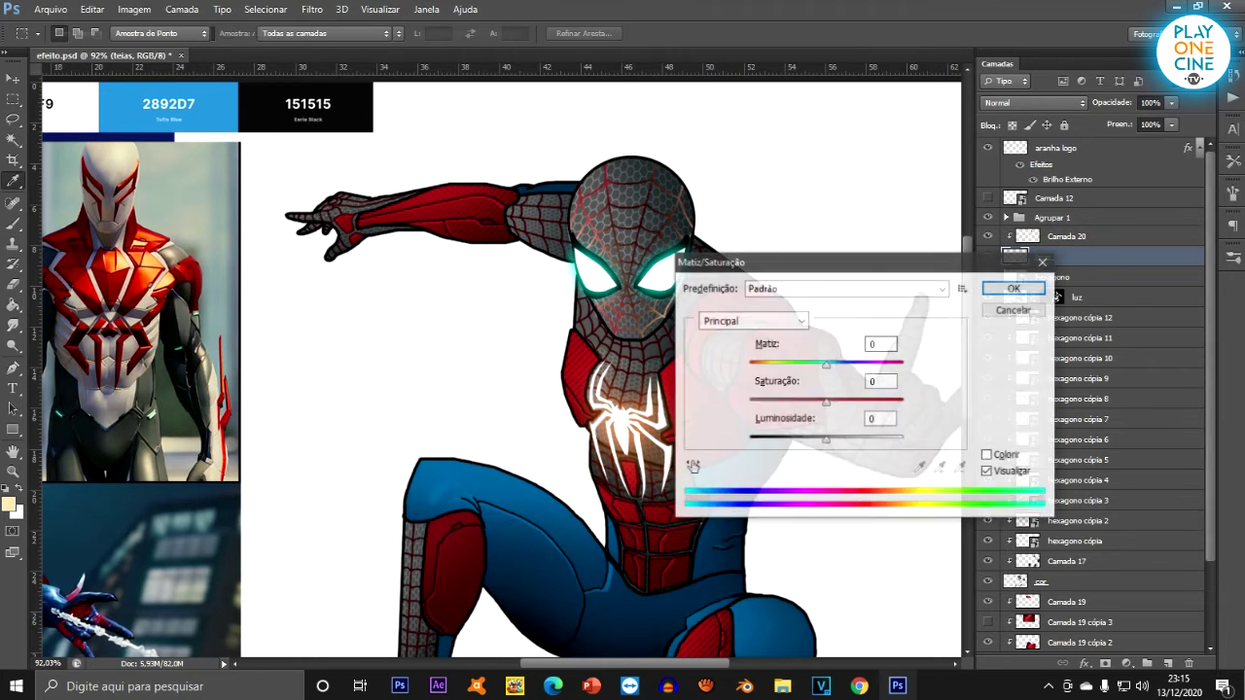
drag(825, 439, 784, 440)
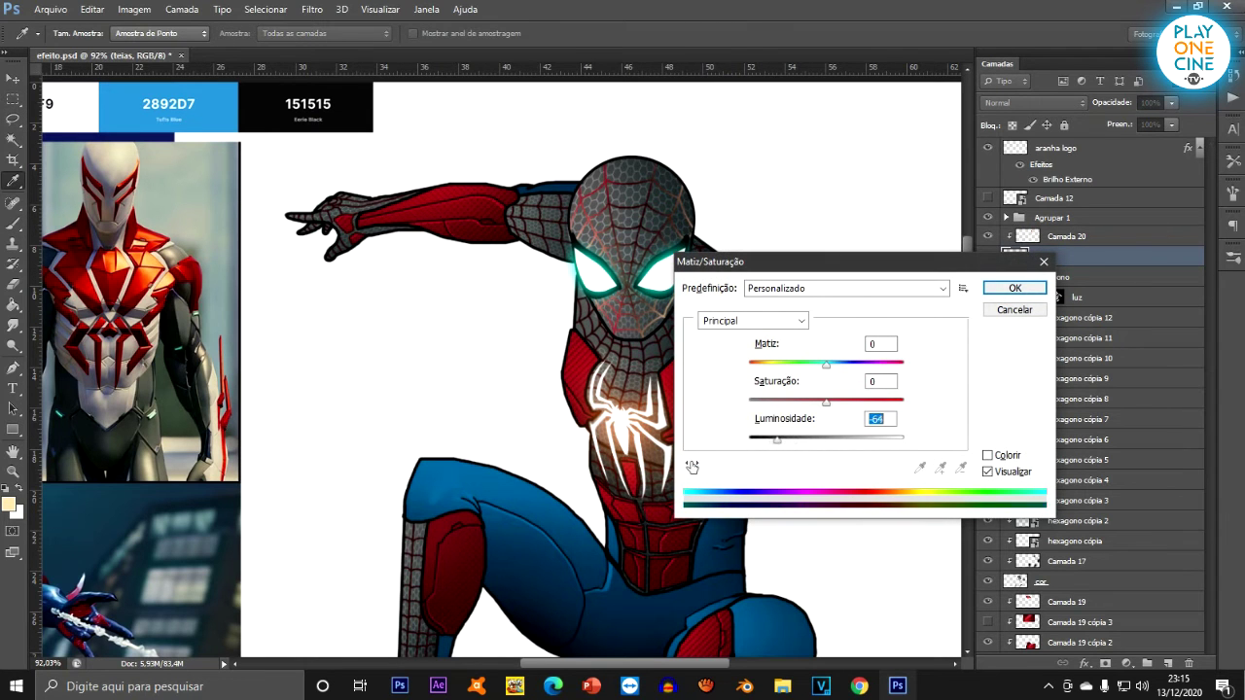
key(Return)
Add a Drop Shadow in Multiply mode to the teias layer at 75% opacity, -150° angle, 5 px distance and 5 px size.
scroll(661, 263, up, 8)
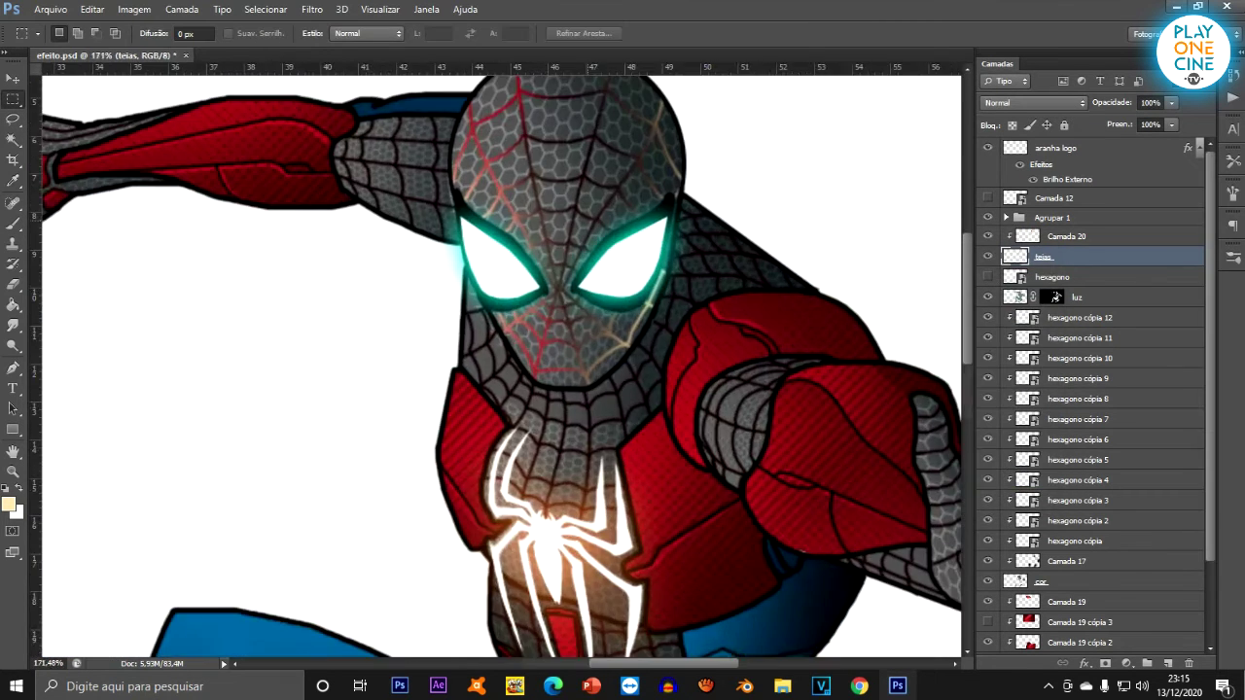
scroll(636, 389, down, 3)
scroll(603, 204, up, 2)
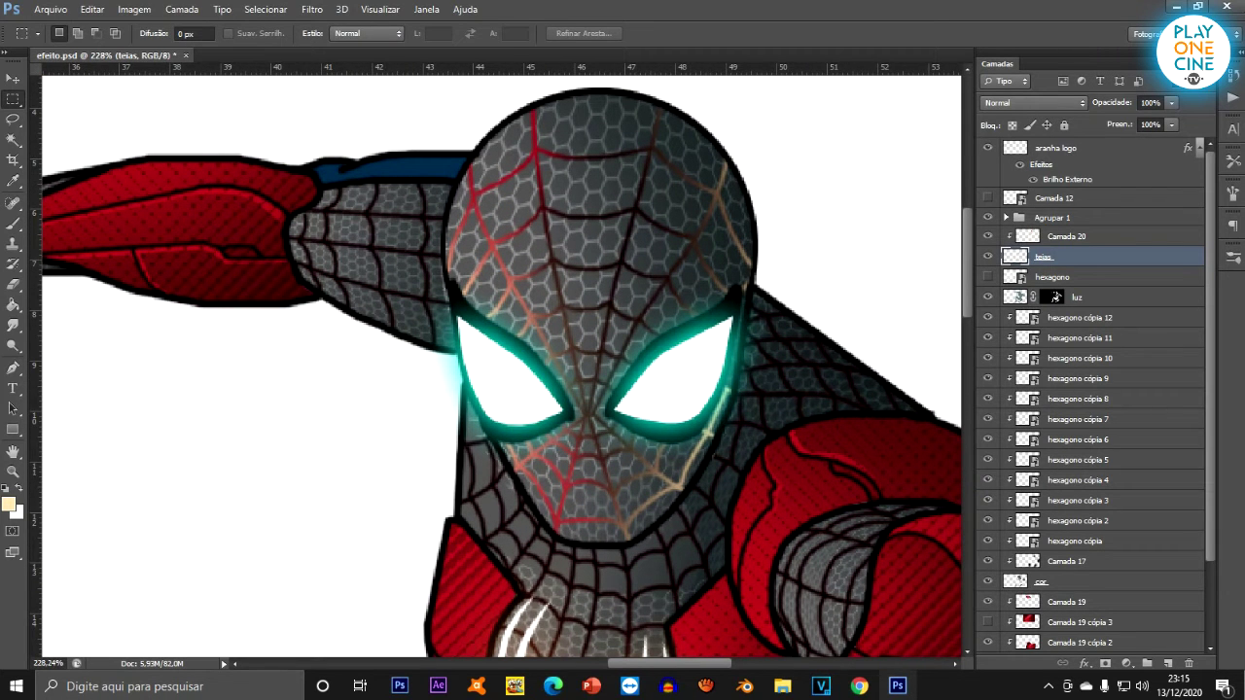
click(1083, 662)
click(1132, 653)
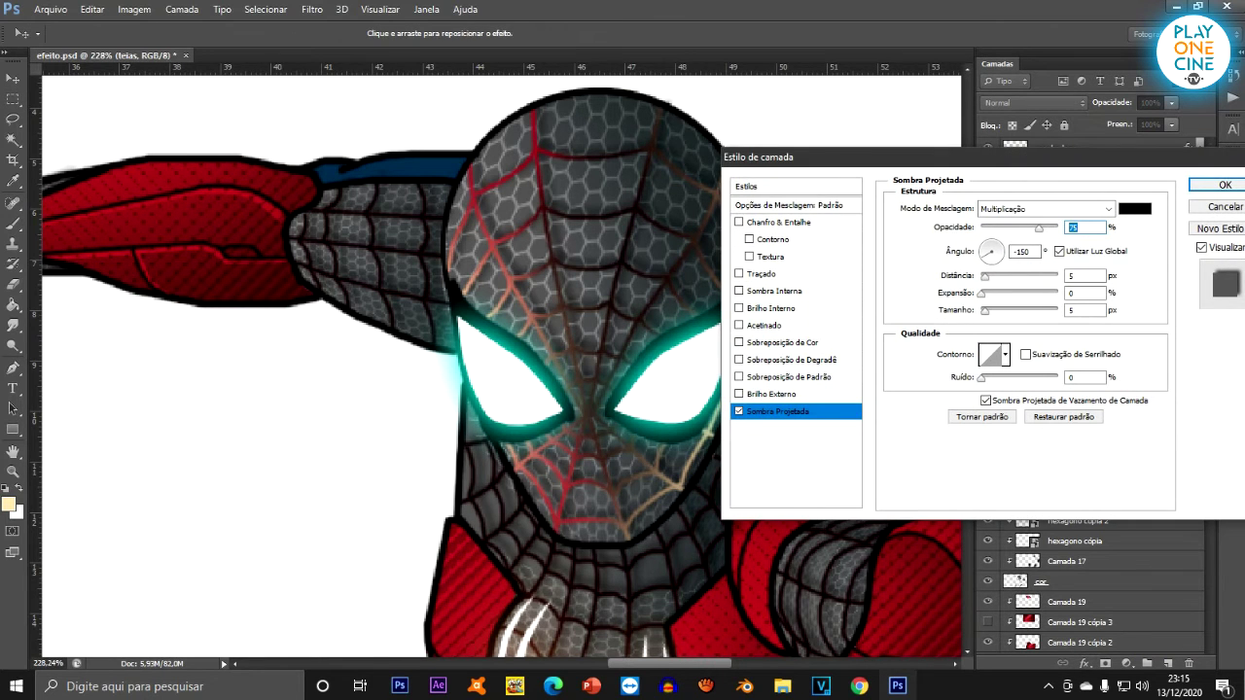
key(Return)
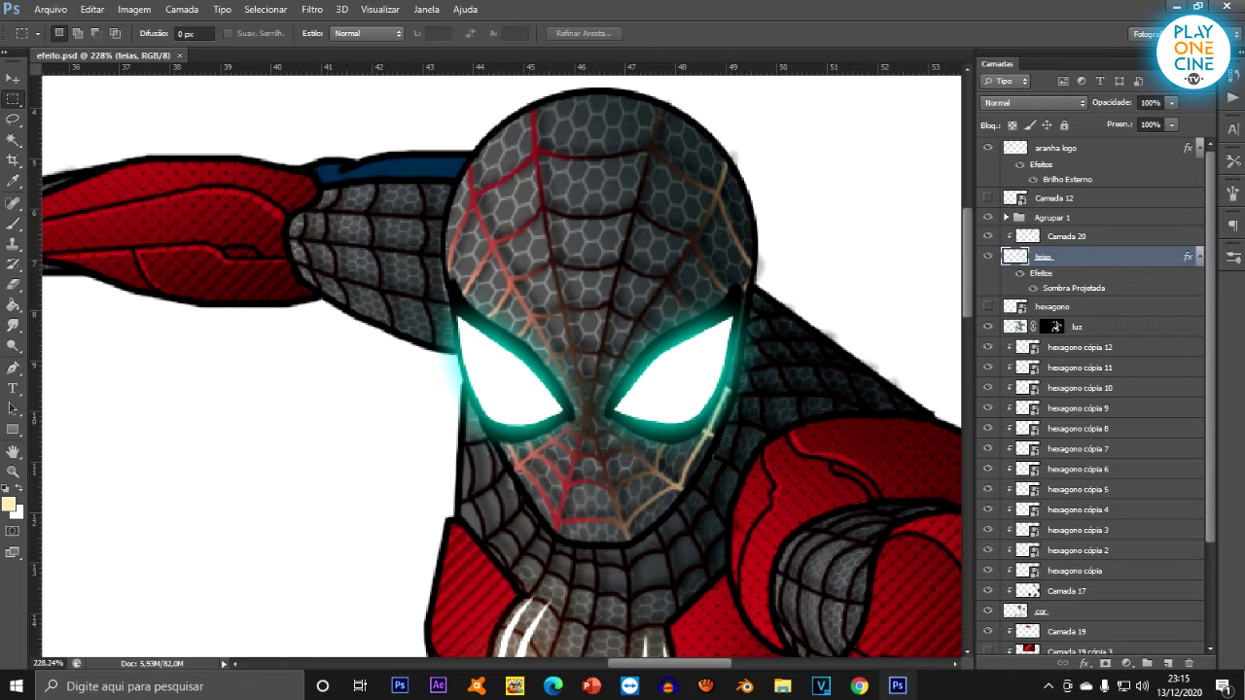
Refine the teias layer's Drop Shadow to a 139° angle, 4 px distance, 8% spread and 4 px size.
double_click(1074, 288)
mouse_move(985, 310)
mouse_down()
mouse_move(997, 310)
mouse_move(985, 310)
mouse_up()
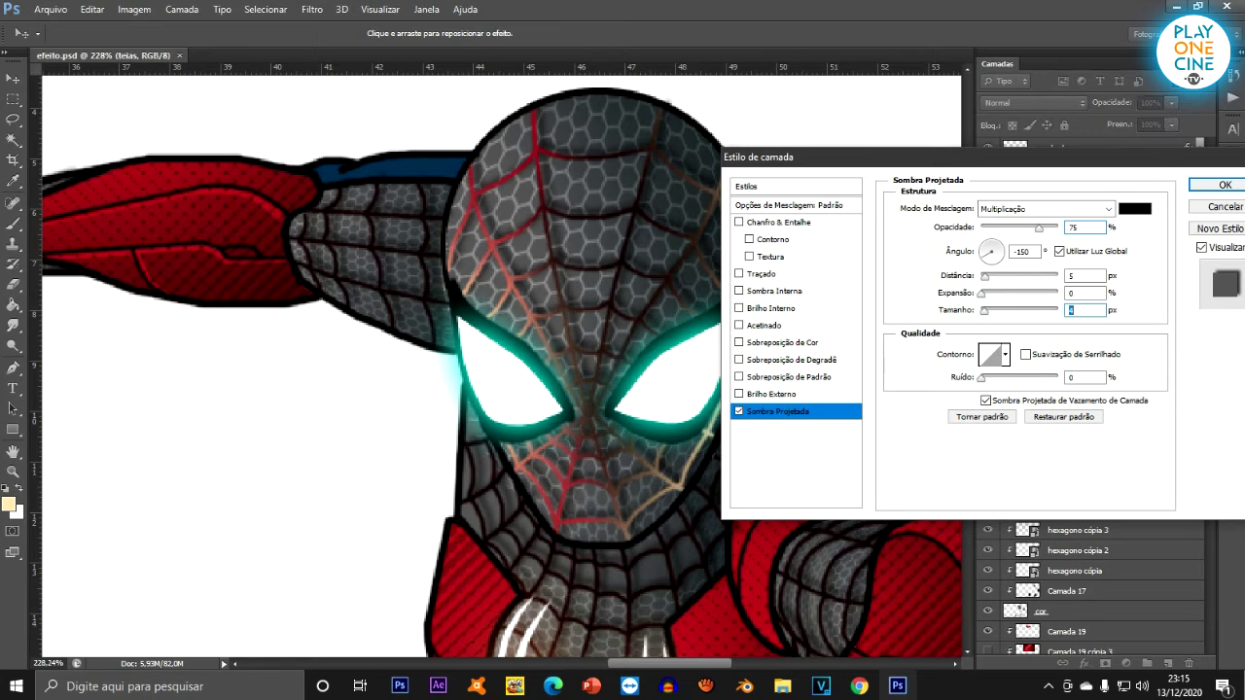
drag(984, 276, 980, 276)
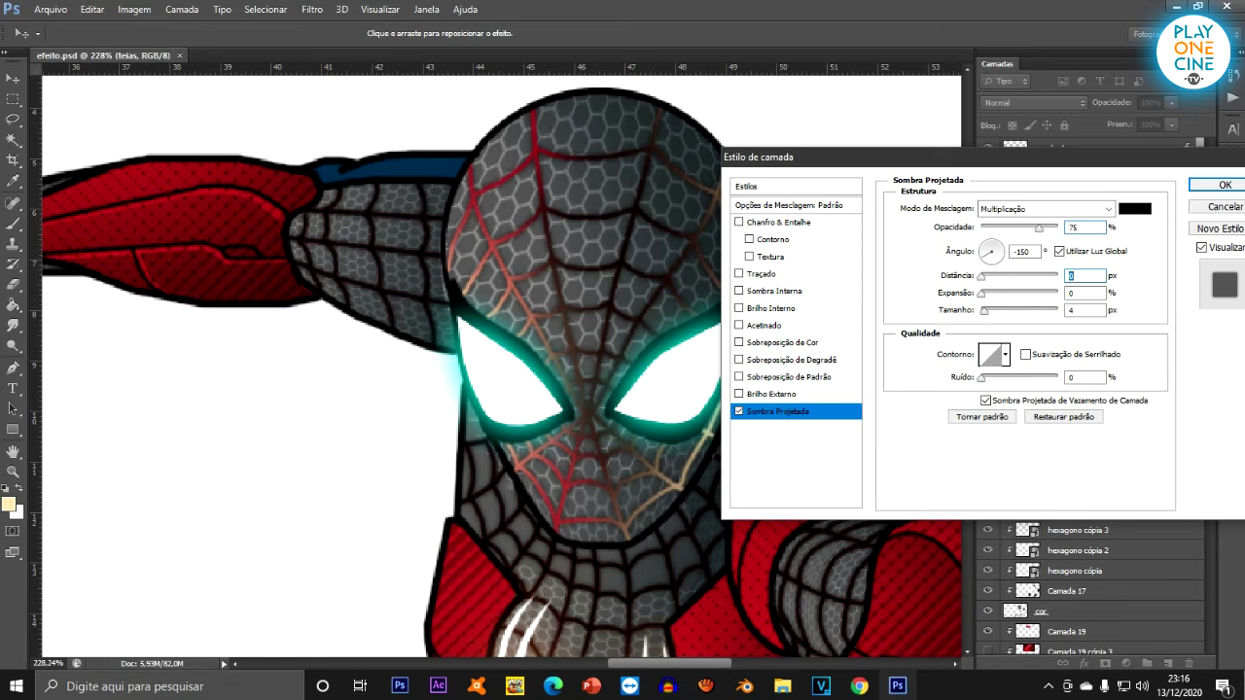
key(Tab)
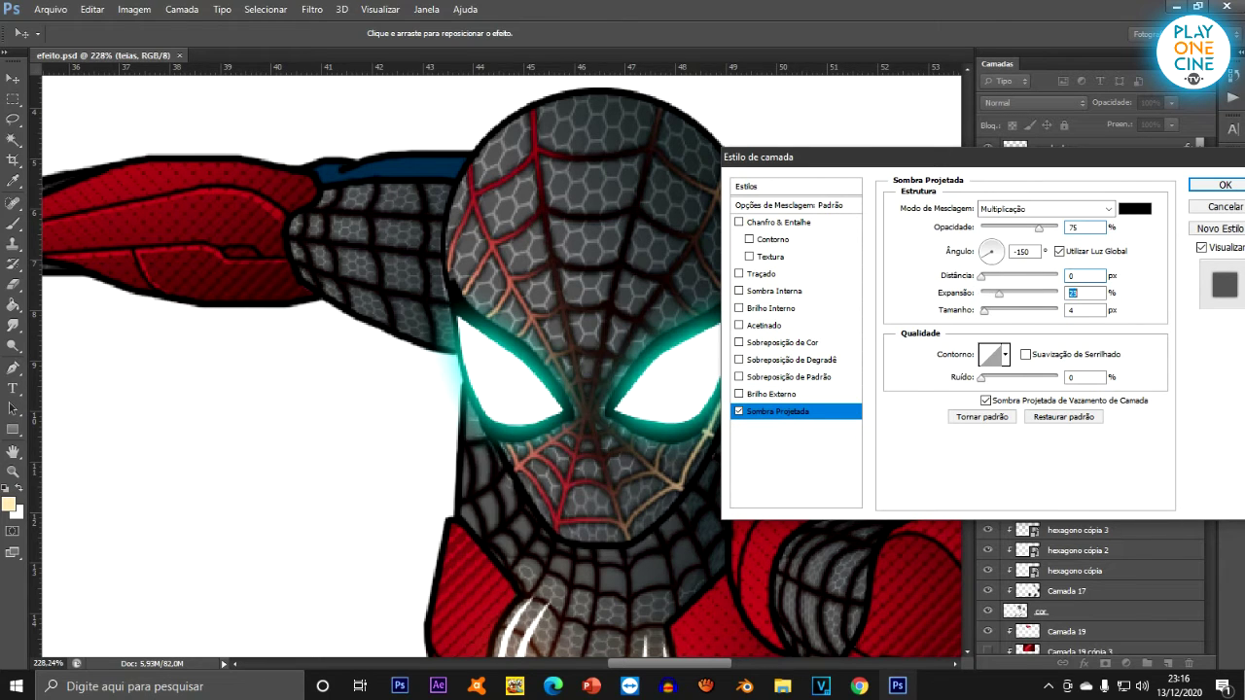
drag(987, 293, 987, 292)
key(shift+Tab)
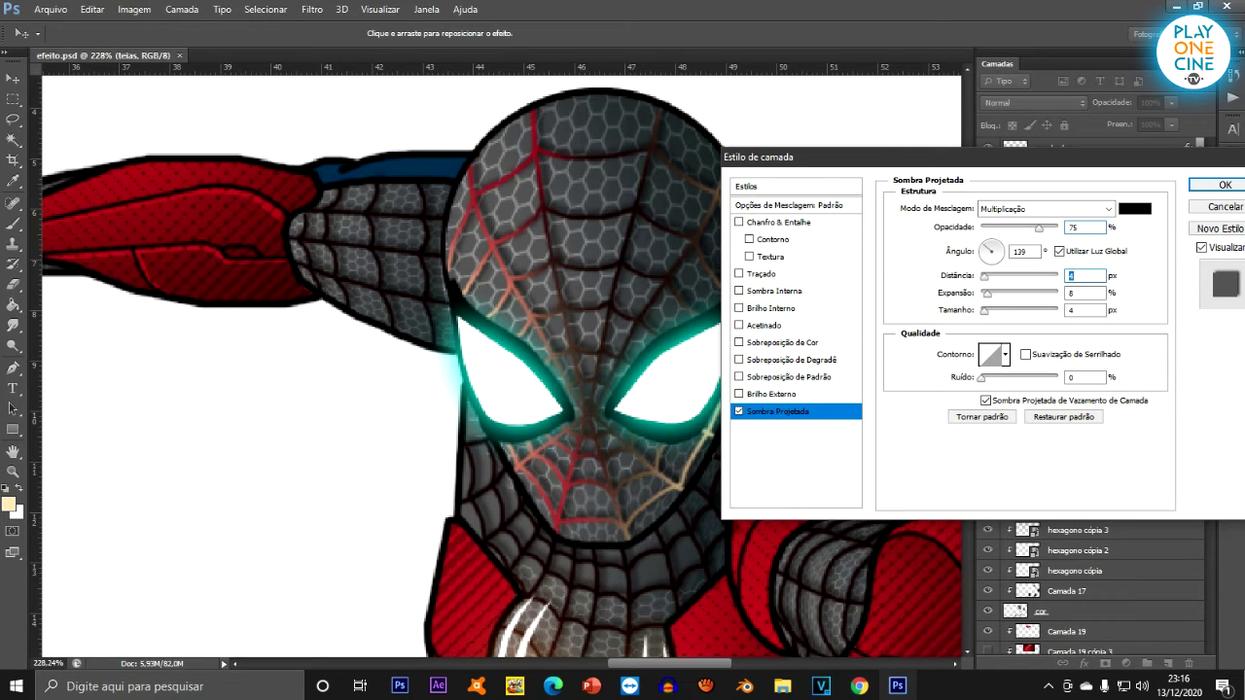
click(1023, 251)
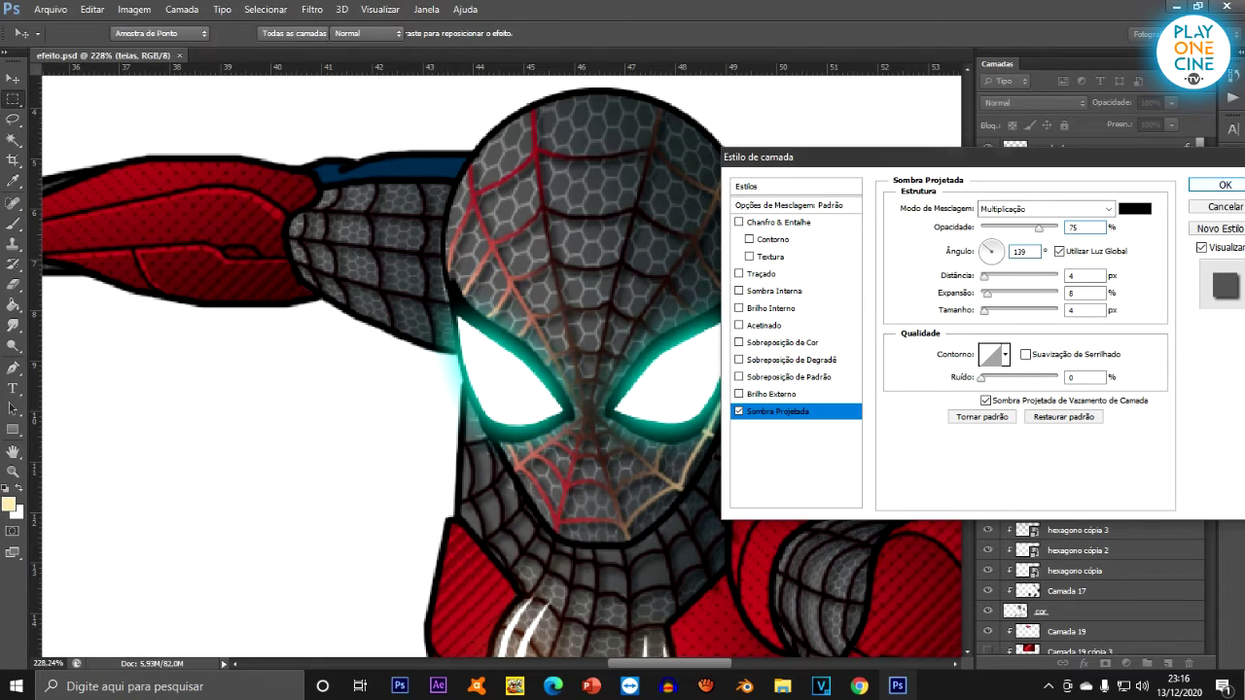
key(Return)
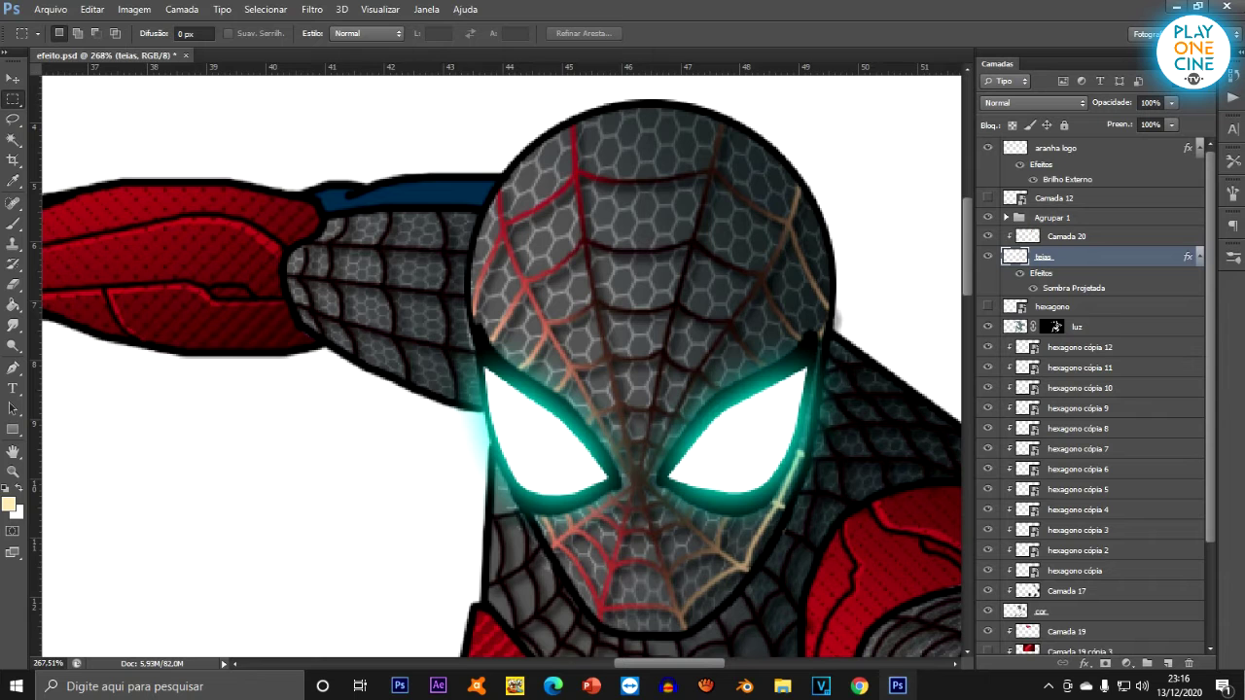
Reduce the teias layer's Drop Shadow to 2 px size and 2 px distance.
double_click(1073, 288)
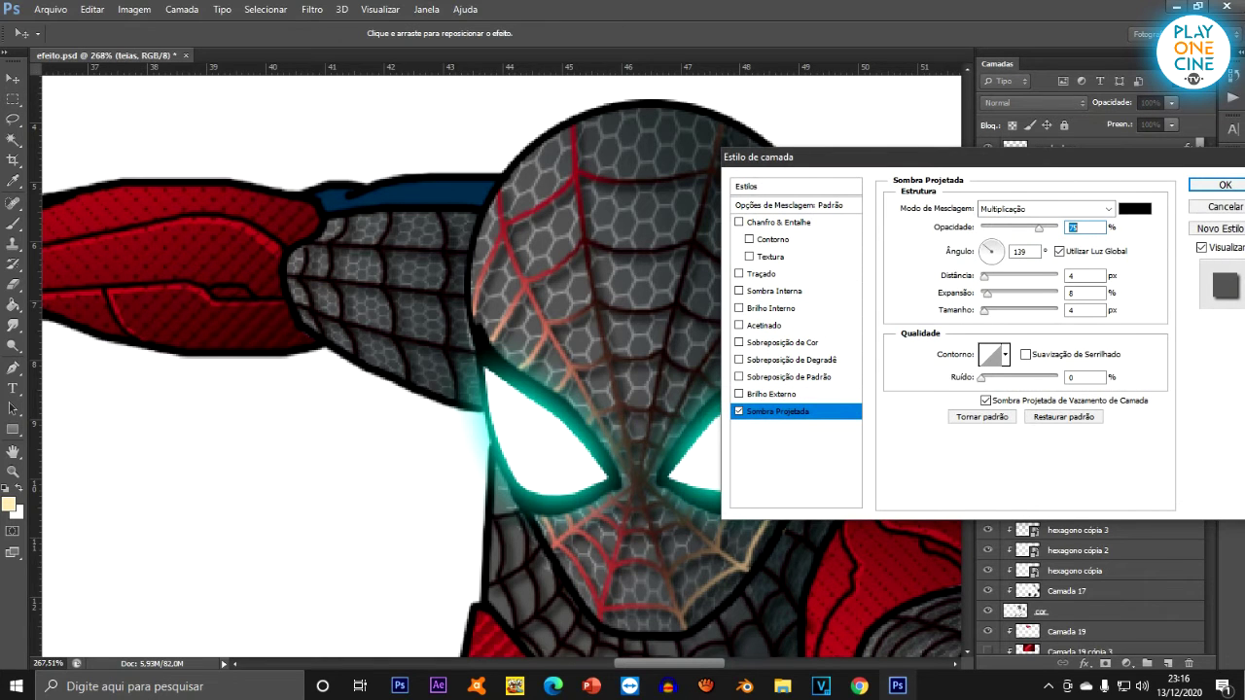
click(1070, 310)
key(Down)
key(Down)
click(1081, 276)
key(Down)
key(Down)
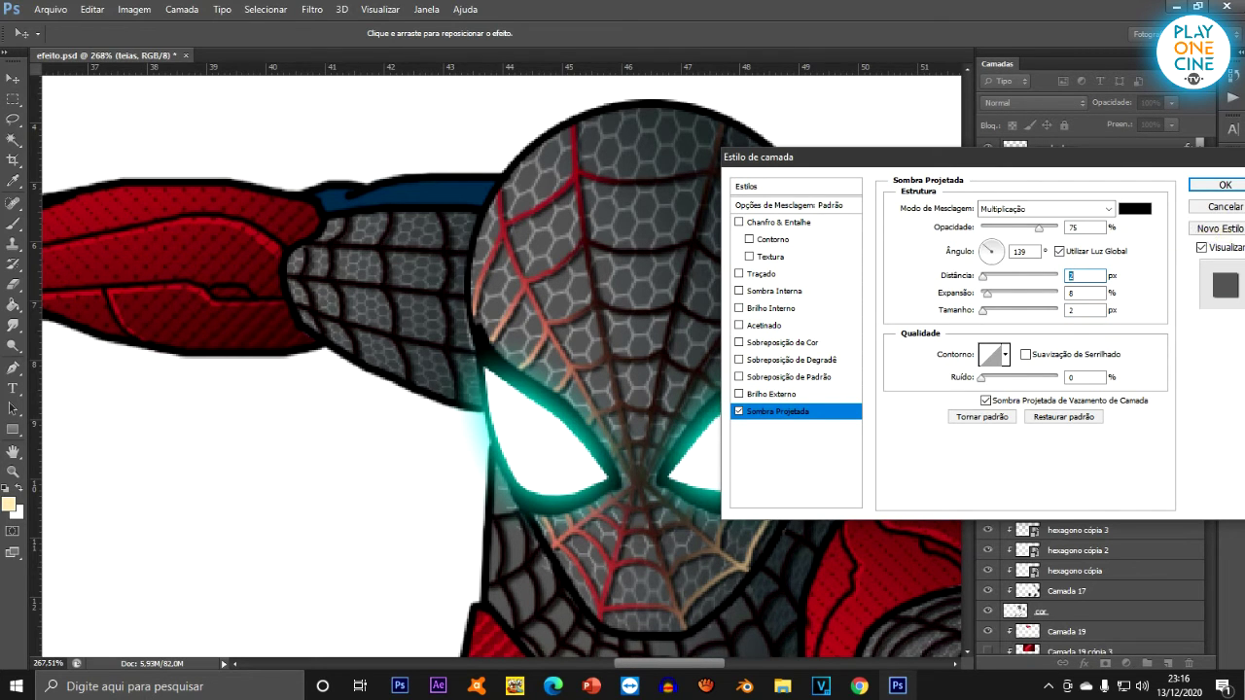
click(1223, 185)
Examine the web lines' shadow on the whole figure and up close on the mask.
scroll(572, 205, down, 5)
scroll(608, 202, down, 3)
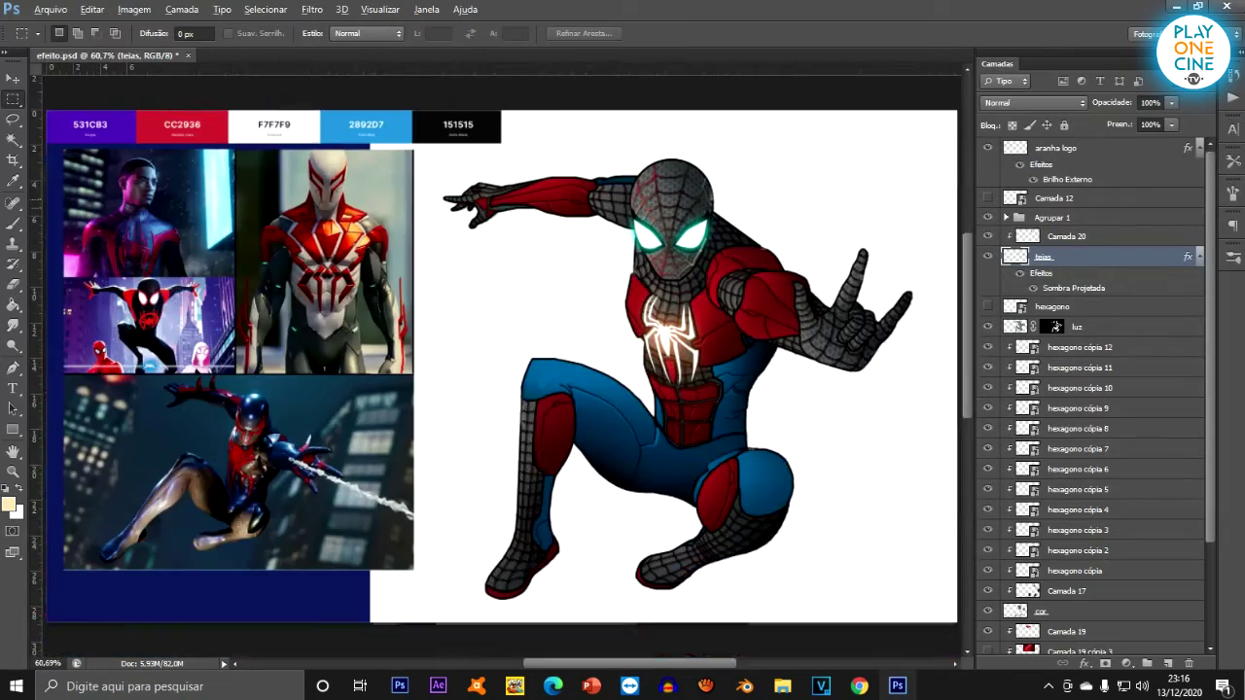
scroll(739, 233, up, 2)
scroll(739, 233, down, 2)
scroll(731, 282, up, 4)
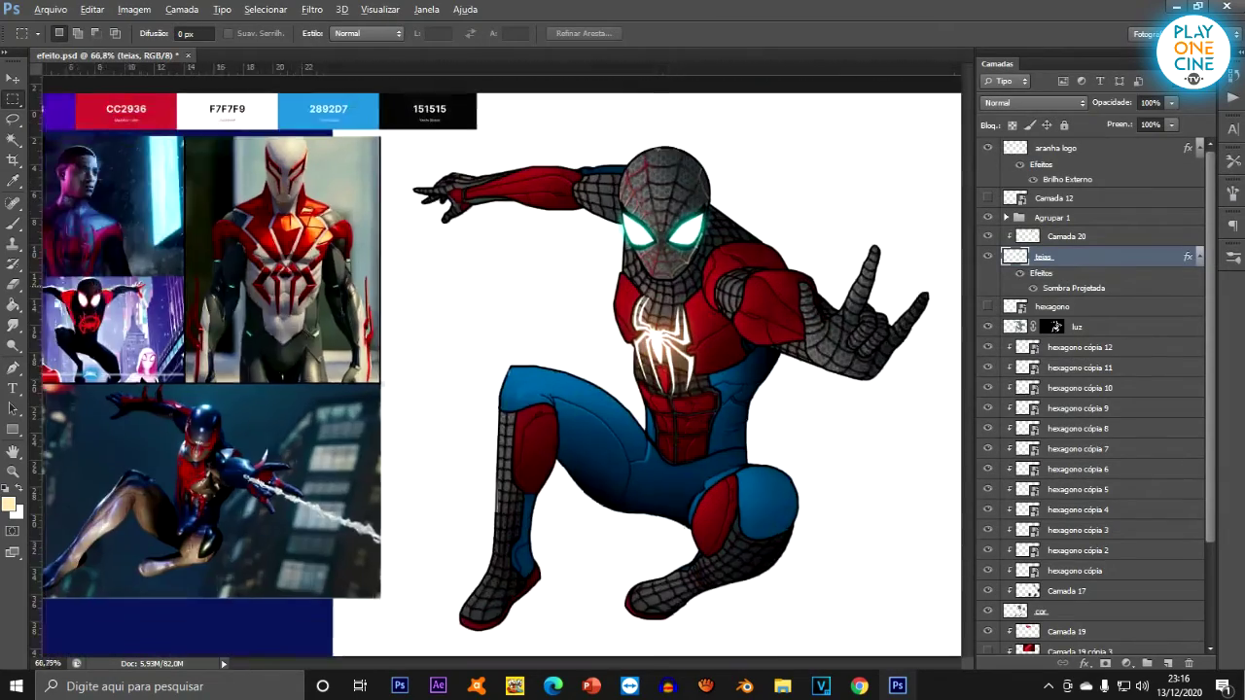
scroll(731, 282, down, 1)
scroll(570, 320, down, 2)
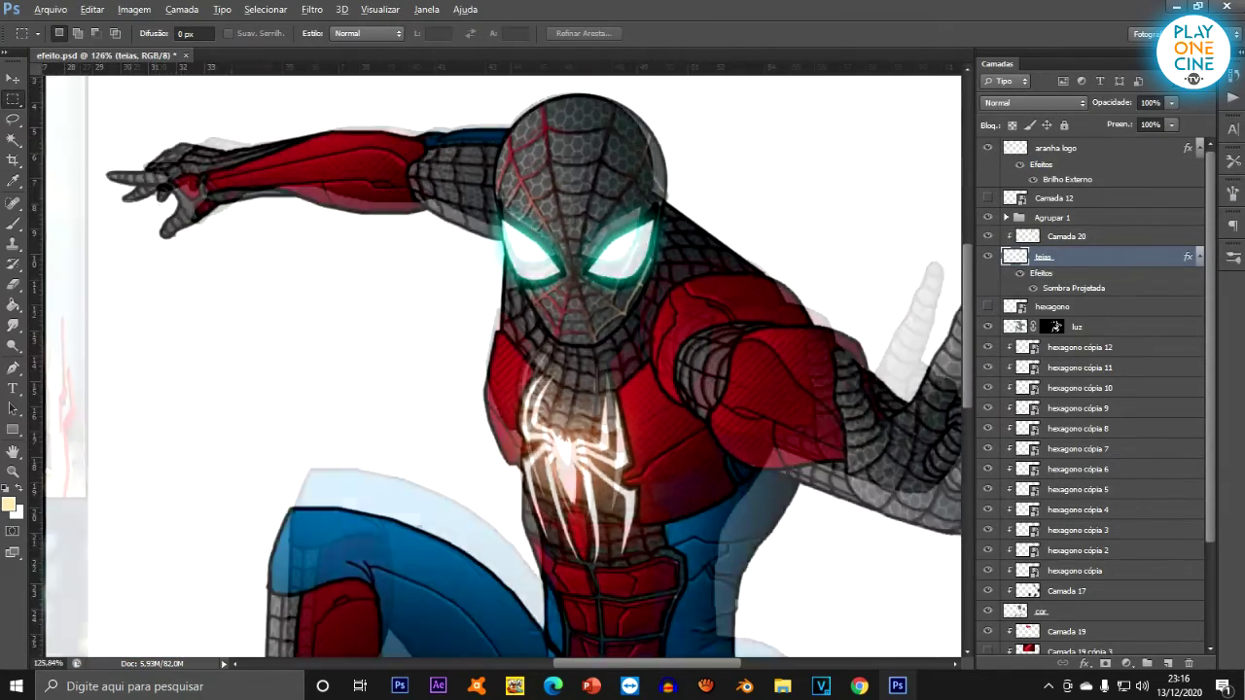
scroll(545, 126, up, 4)
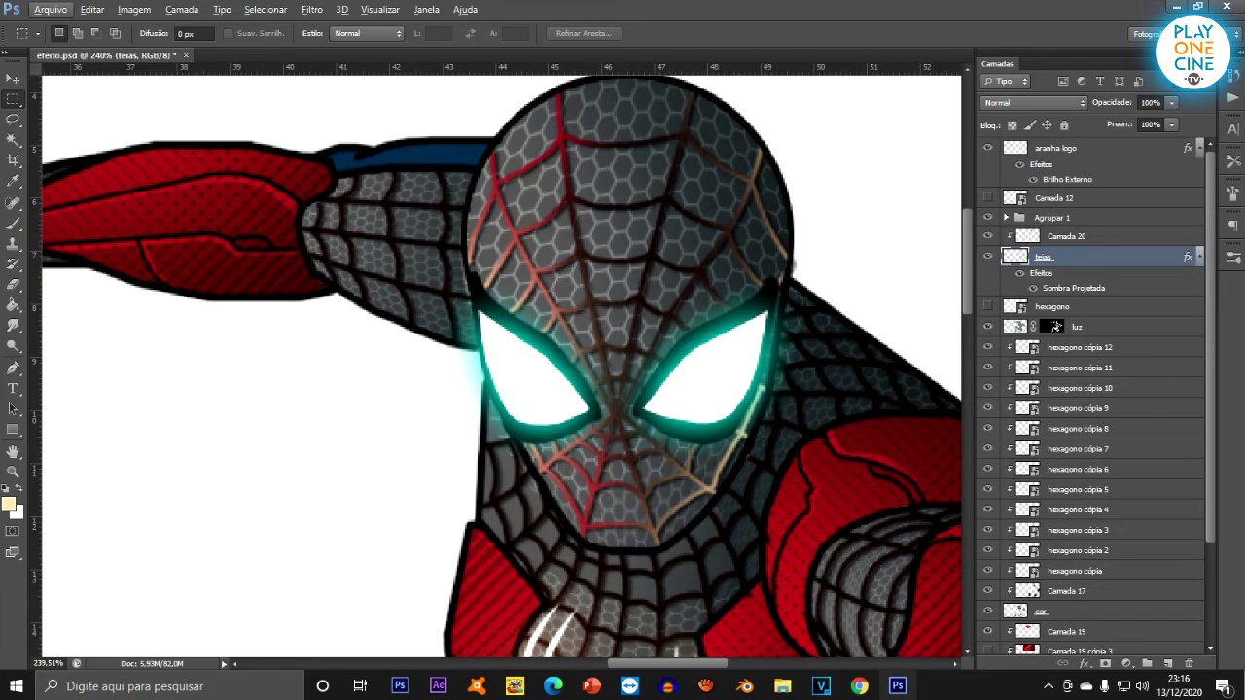
Try an Inner Glow on the teias layer in Screen (Divisão) mode with 60% opacity and 0 px size.
click(1085, 663)
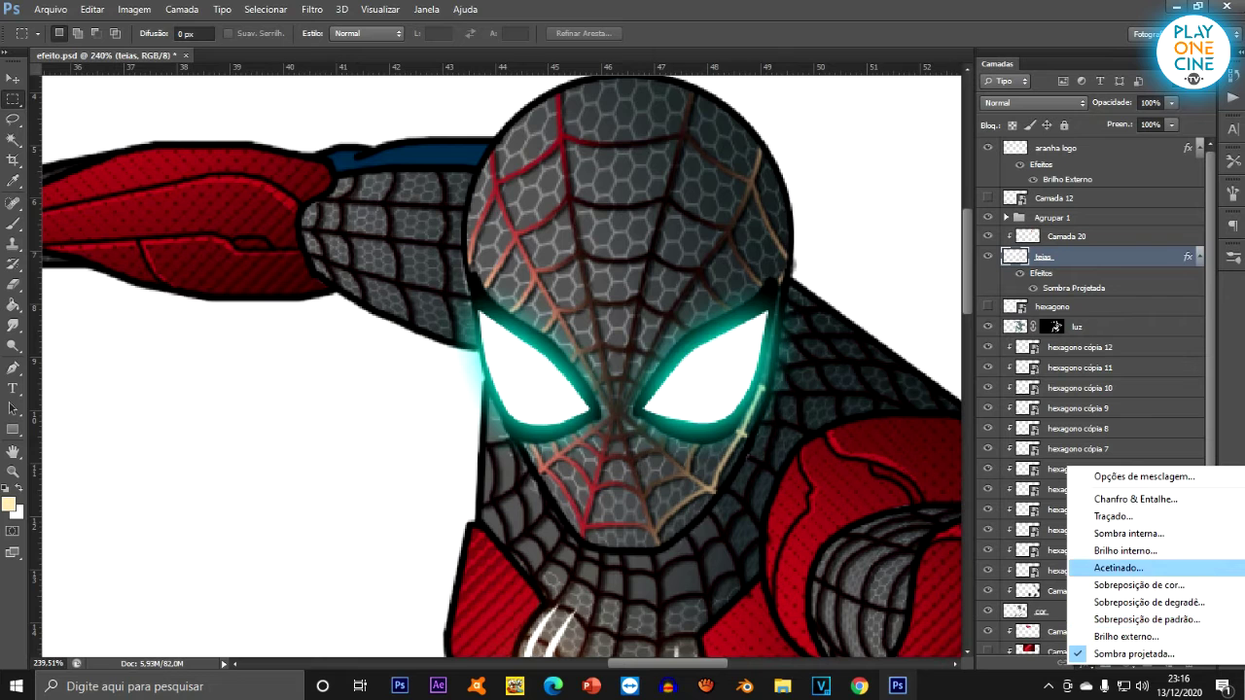
click(1125, 550)
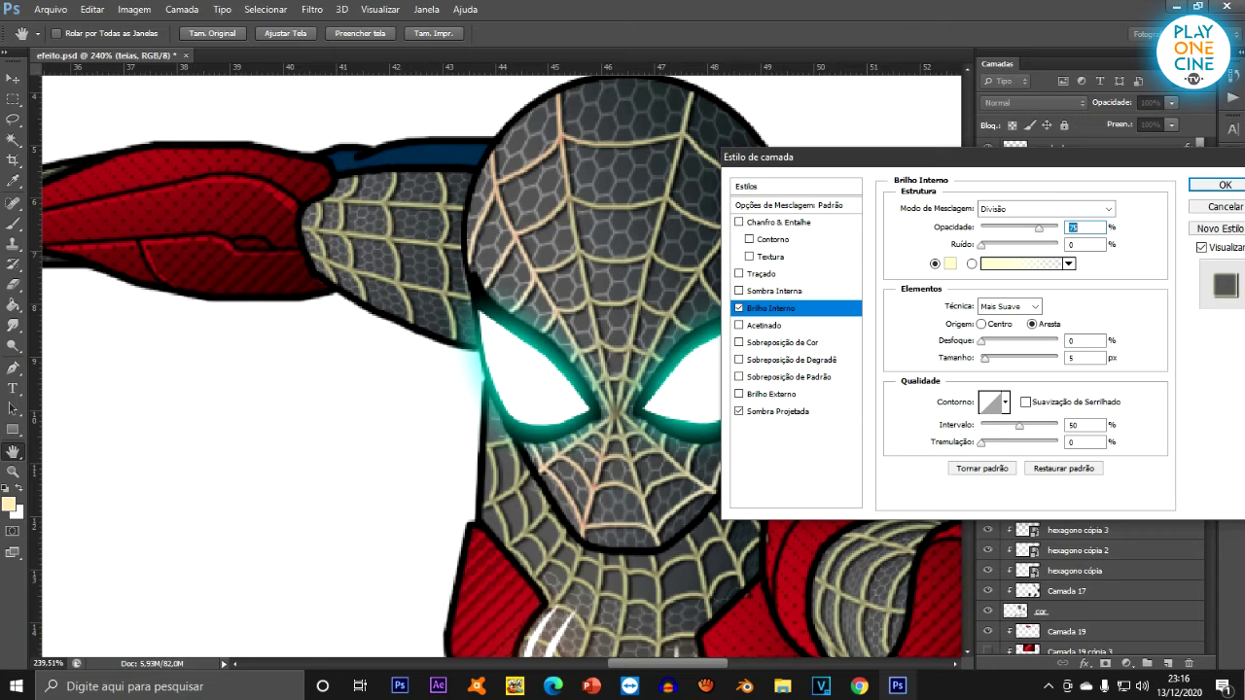
drag(1038, 228, 995, 229)
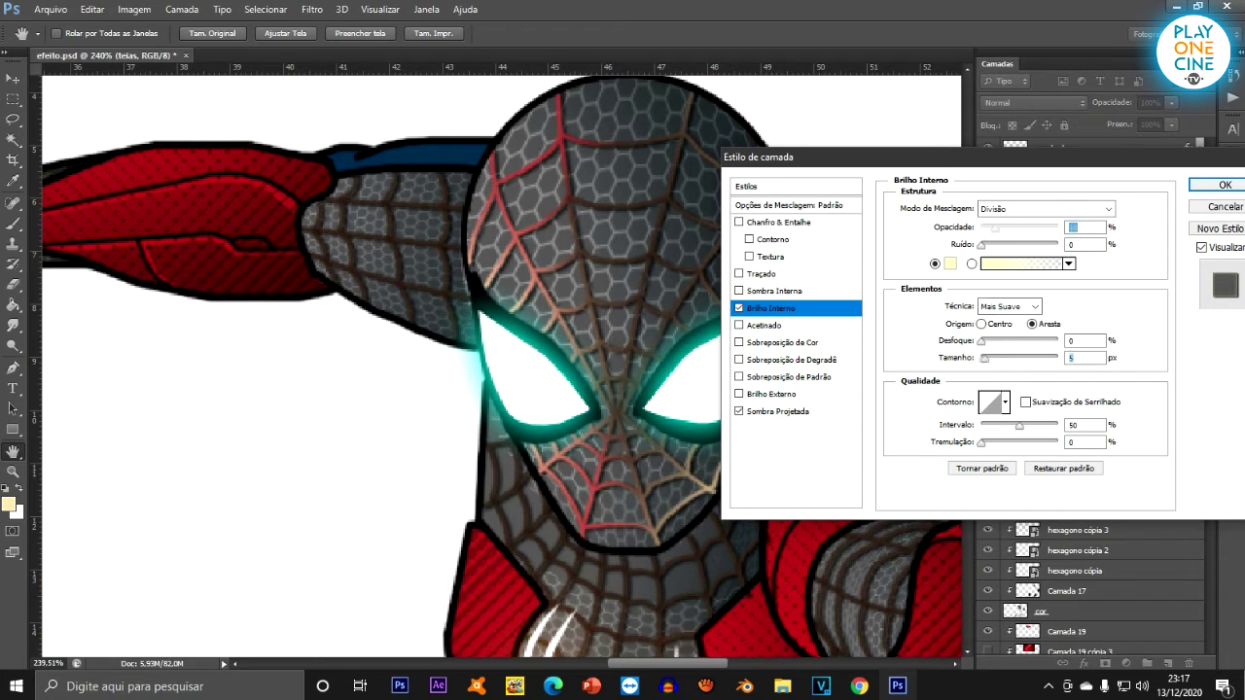
drag(984, 359, 979, 358)
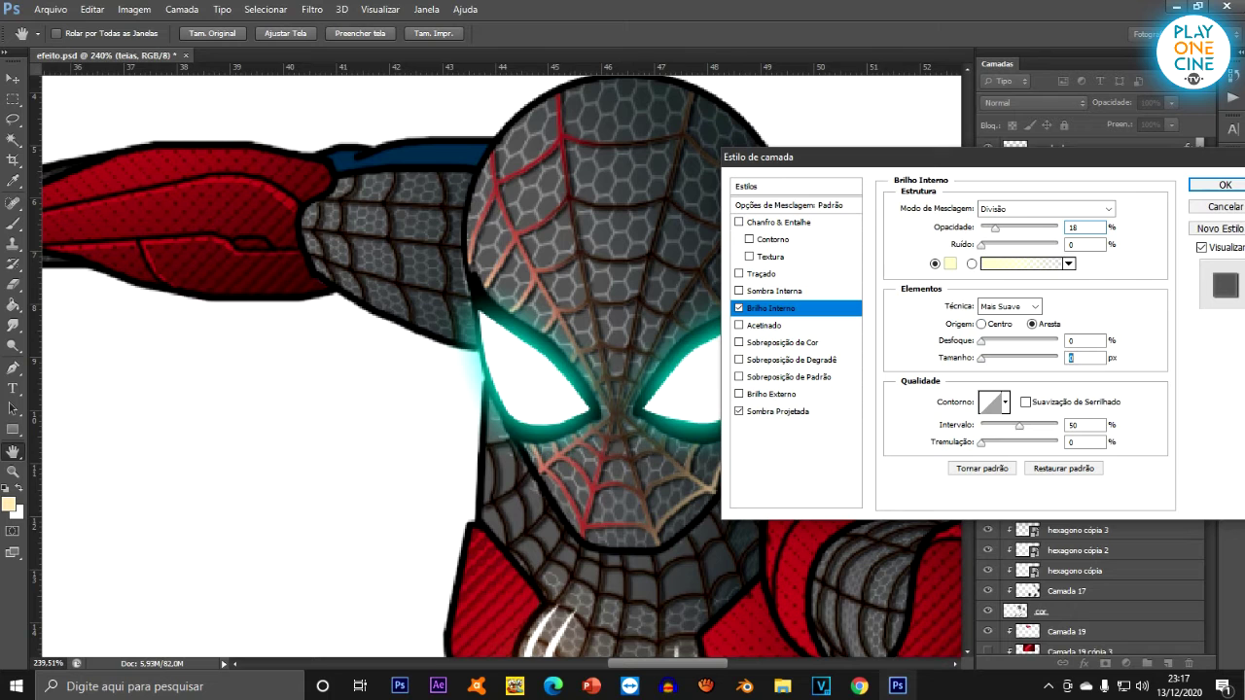
mouse_move(981, 341)
mouse_down()
mouse_move(995, 341)
mouse_move(981, 341)
mouse_up()
drag(995, 226, 1027, 226)
drag(875, 156, 781, 165)
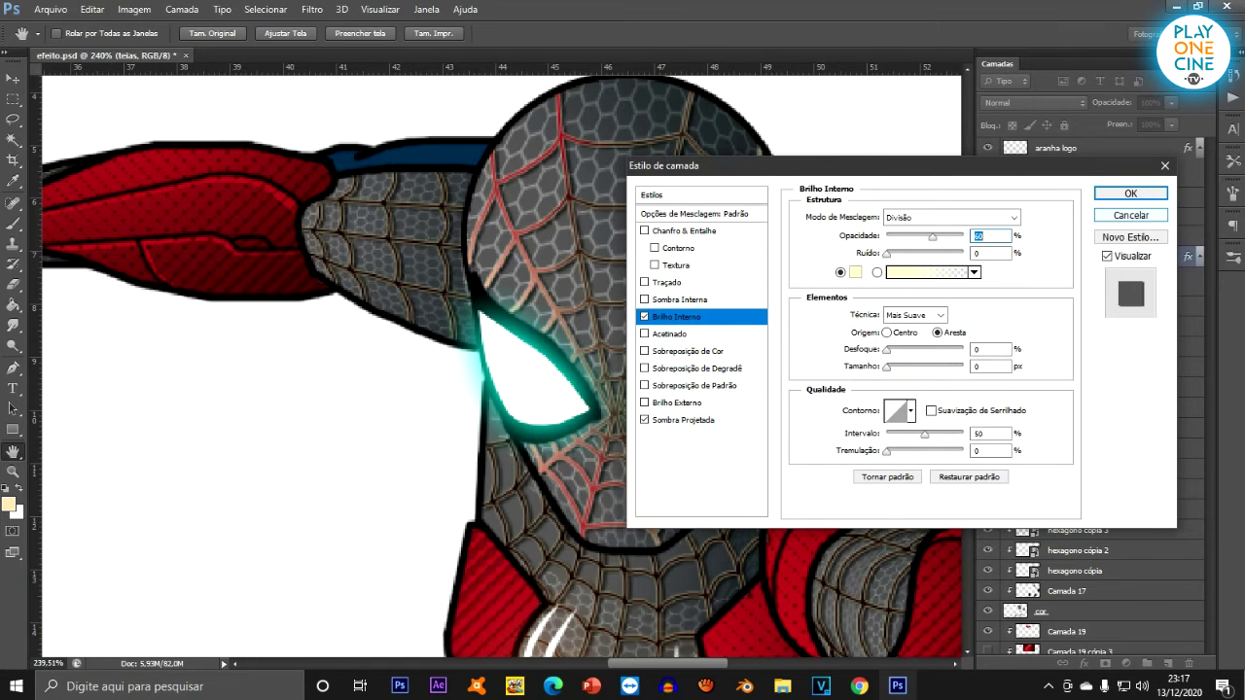
click(1130, 193)
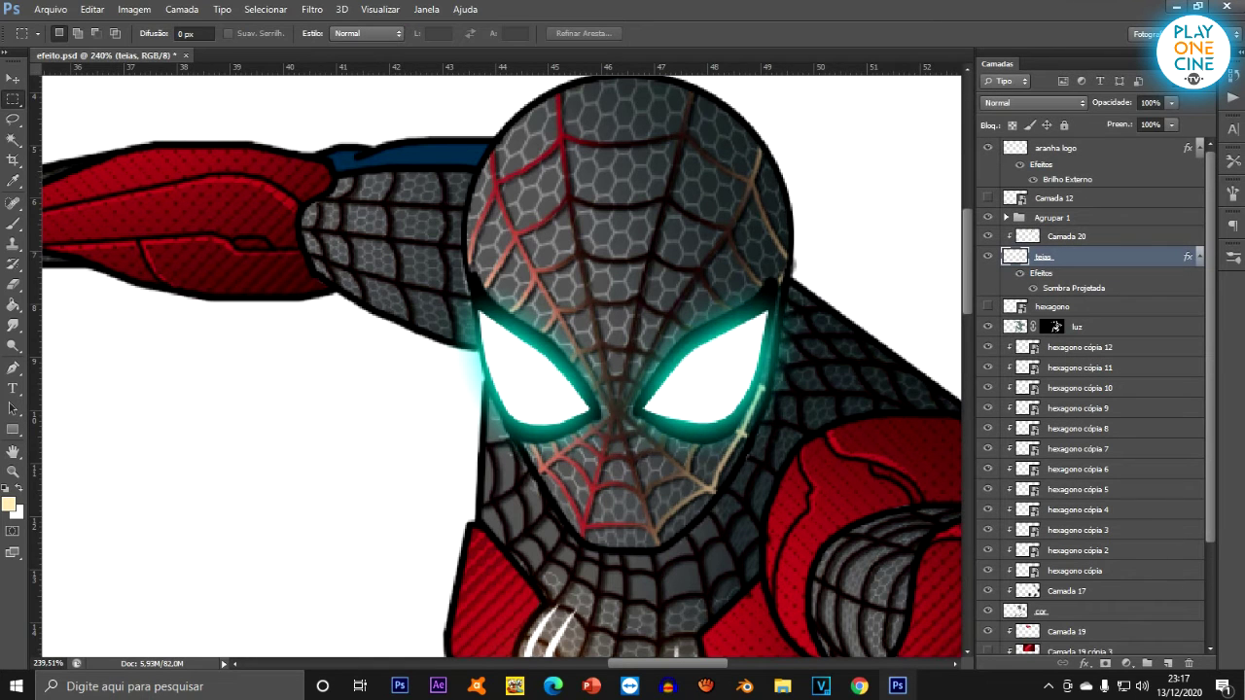
Give the teias layer a white Inner Shadow with a 145° angle and Normal blend mode.
click(1084, 663)
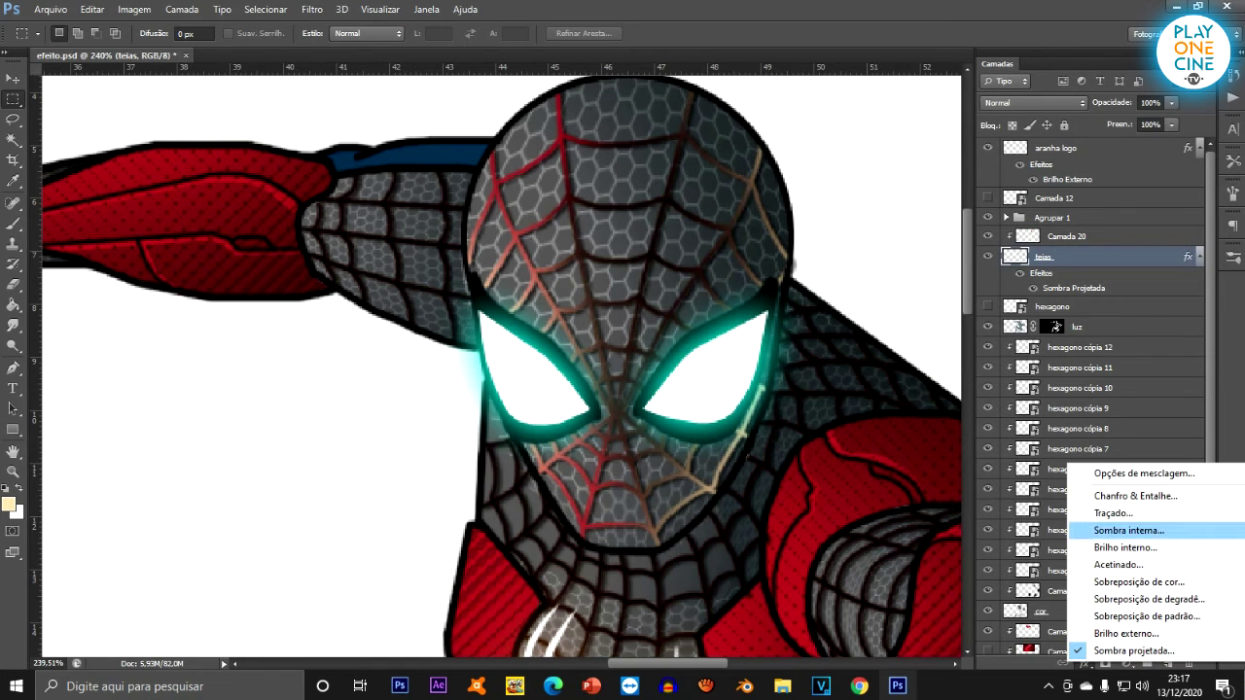
click(1128, 530)
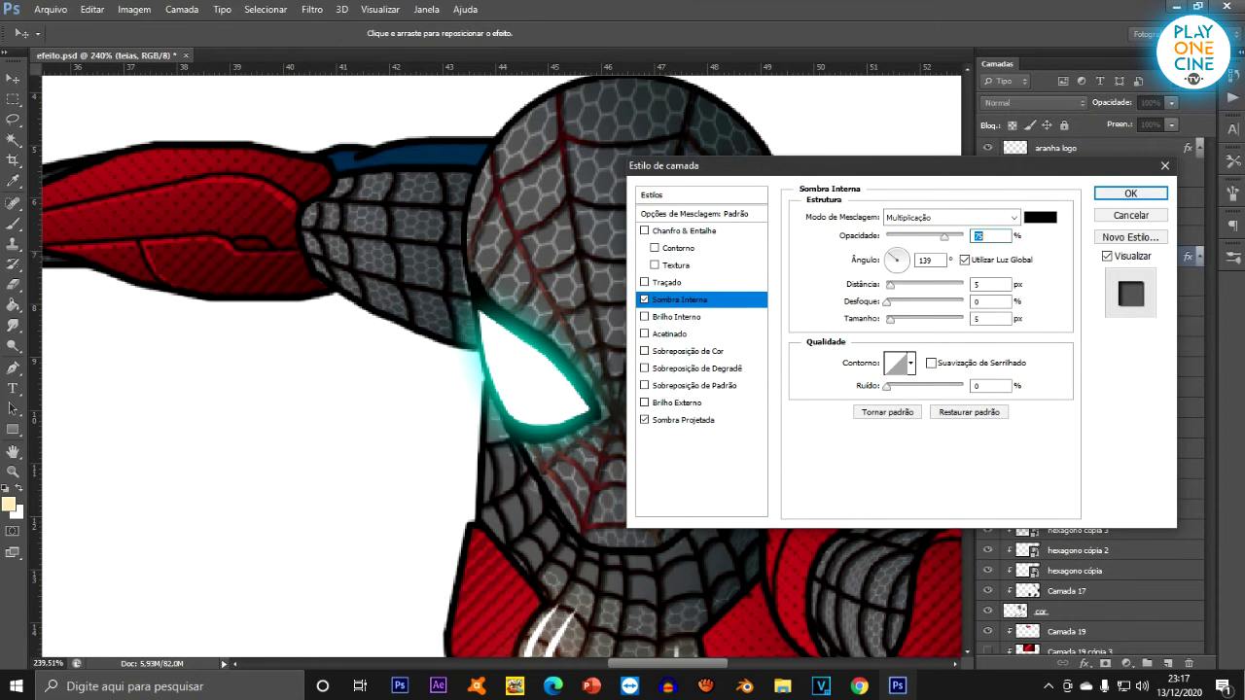
key(Tab)
text(25)
drag(907, 265, 887, 253)
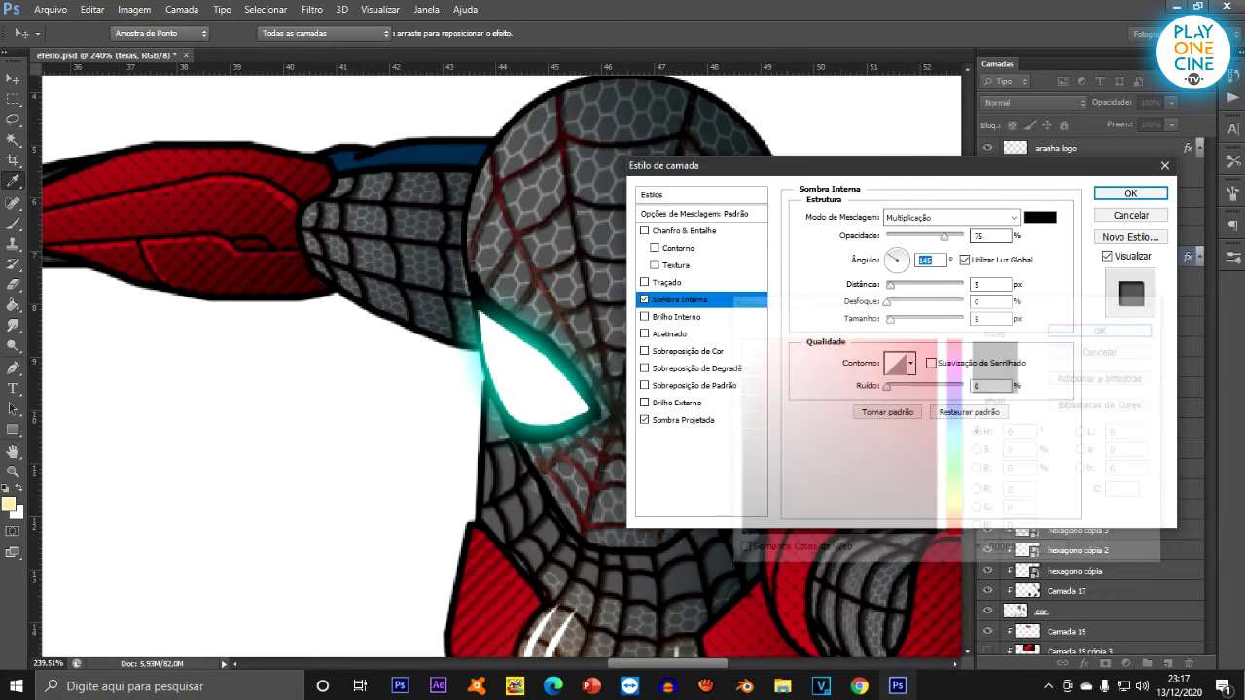
click(1039, 217)
click(739, 340)
click(1105, 329)
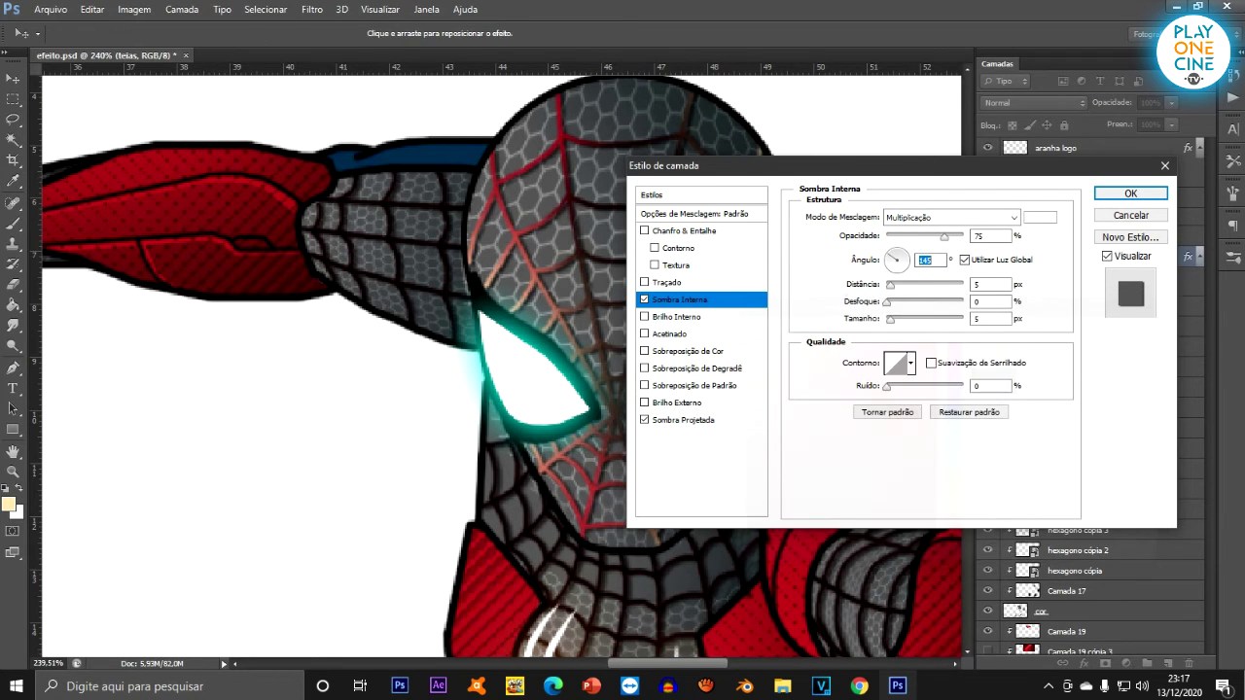
click(951, 217)
click(924, 233)
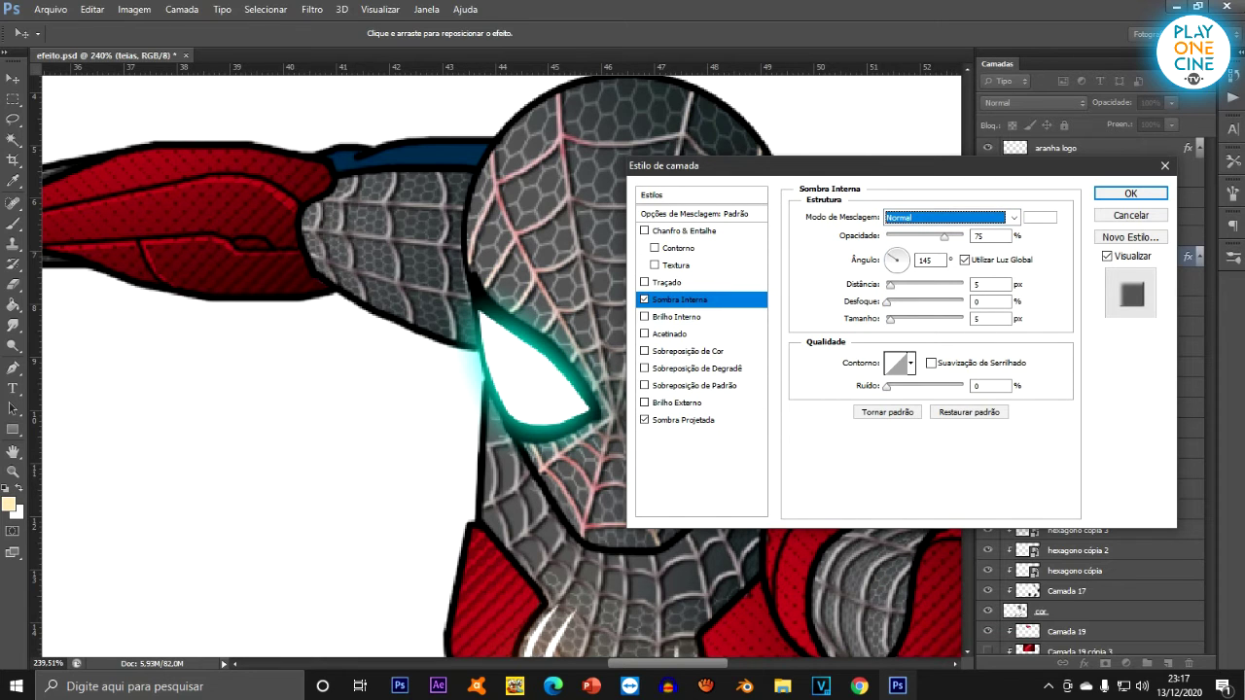
Set the Inner Shadow's size and distance to 1 px each and apply it to the web lines.
click(985, 319)
scroll(985, 319, down, 4)
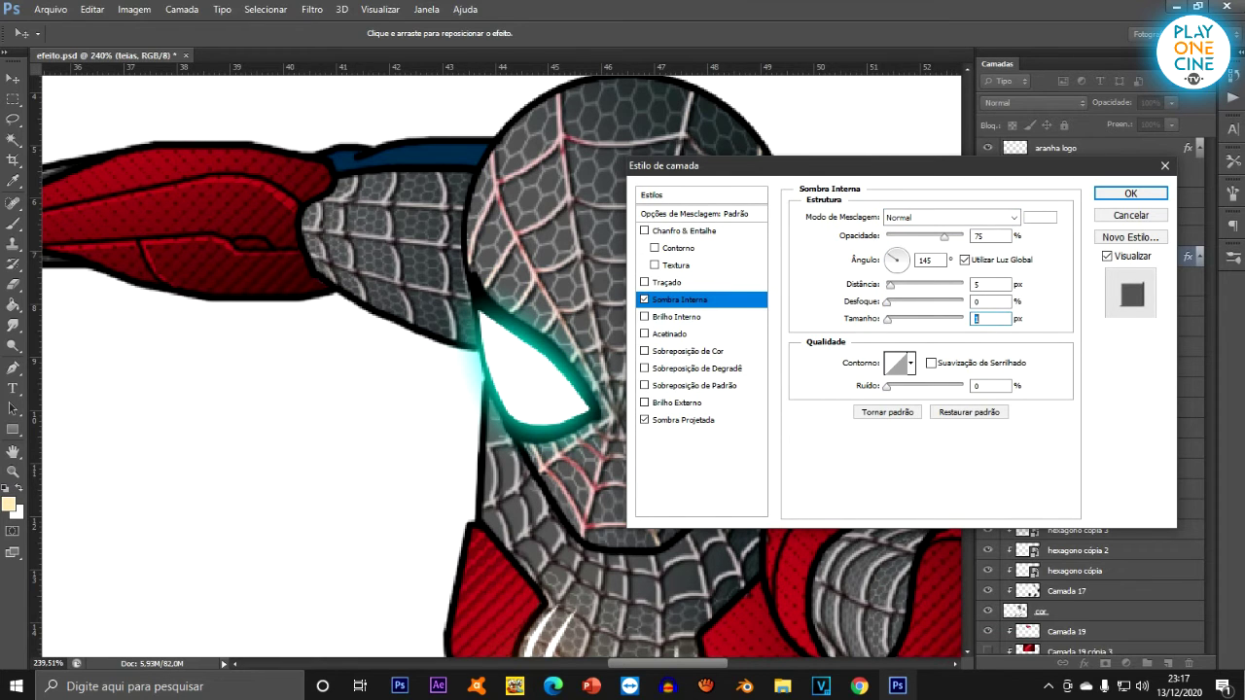
click(988, 284)
scroll(988, 284, down, 5)
scroll(988, 284, up, 1)
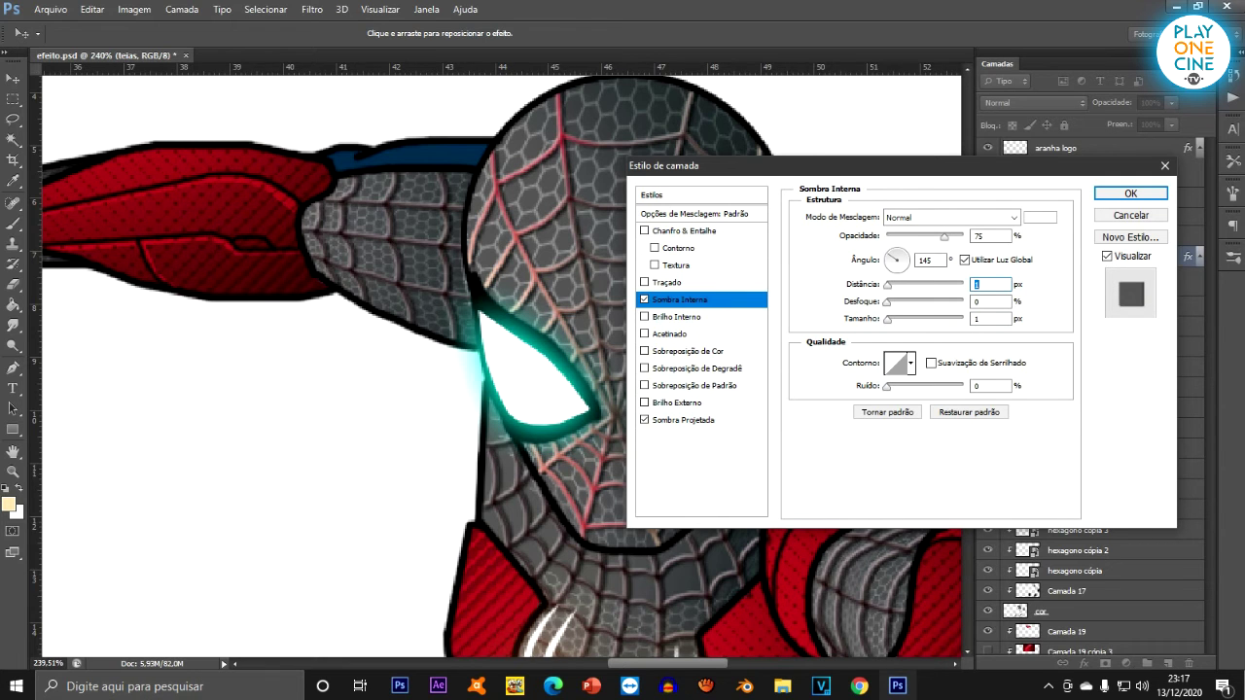
click(1129, 193)
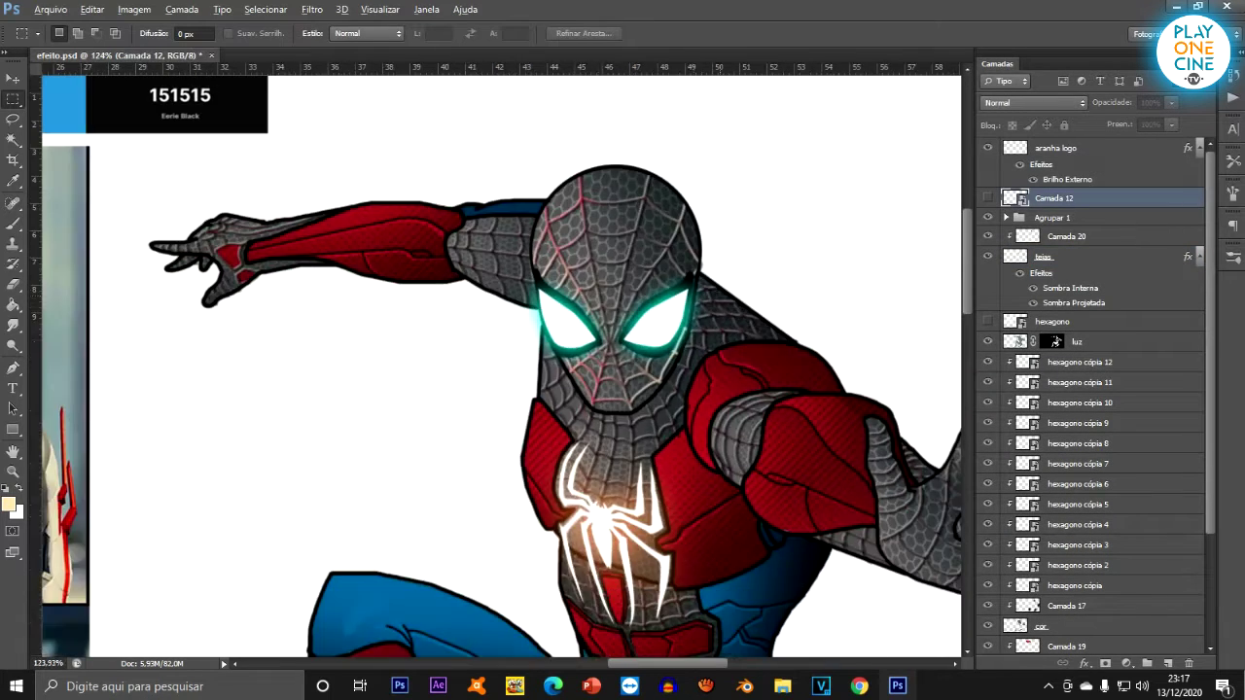
Examine the web lines' highlights on the figure's legs, body and mask, and review the teias layer's Inner Shadow settings.
scroll(603, 235, down, 9)
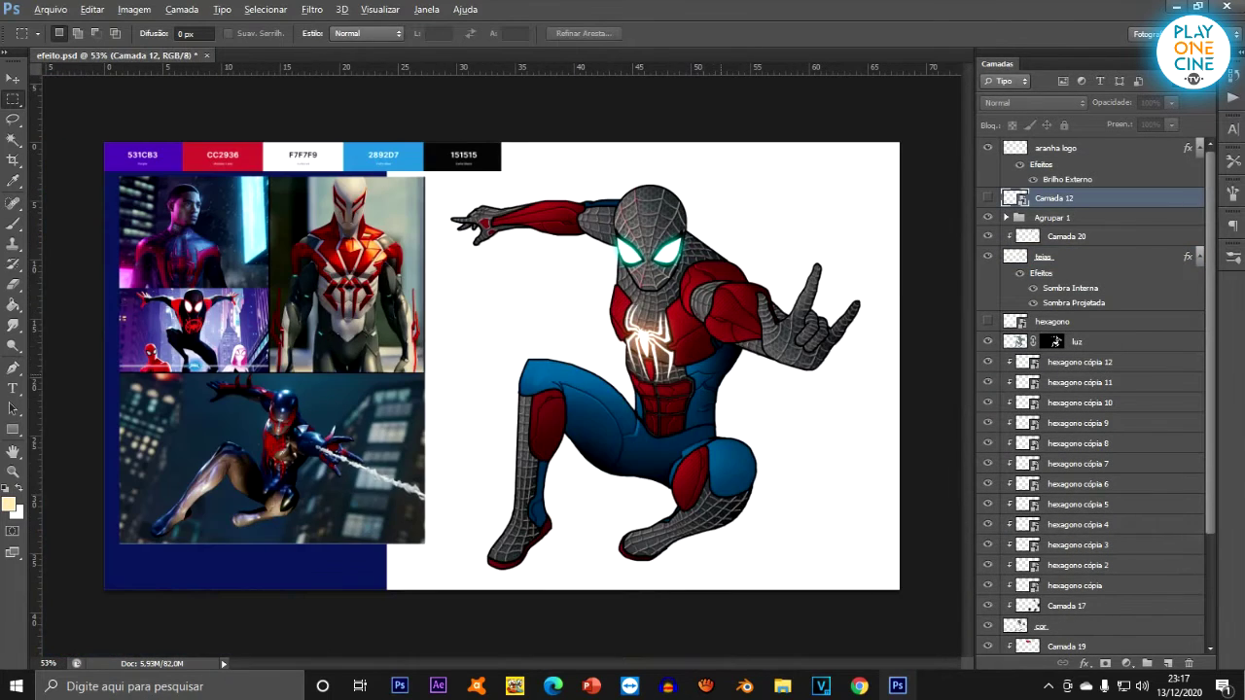
scroll(607, 554, up, 6)
scroll(608, 452, up, 5)
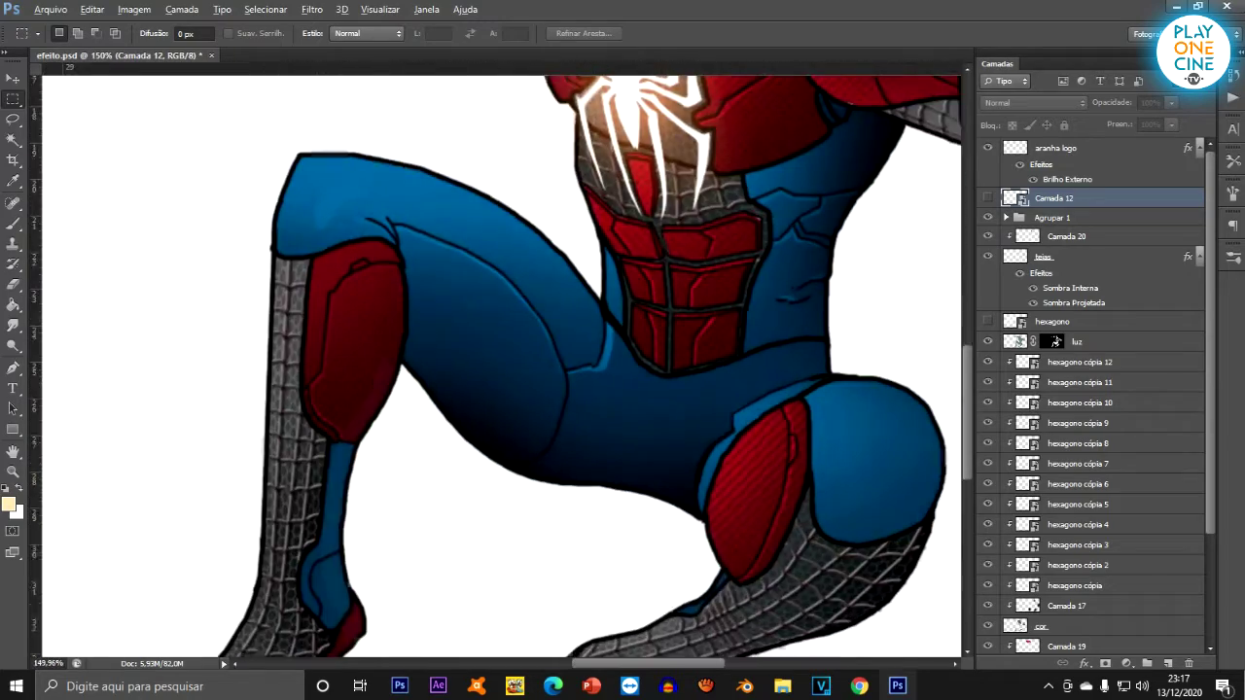
scroll(586, 465, down, 7)
scroll(618, 78, up, 6)
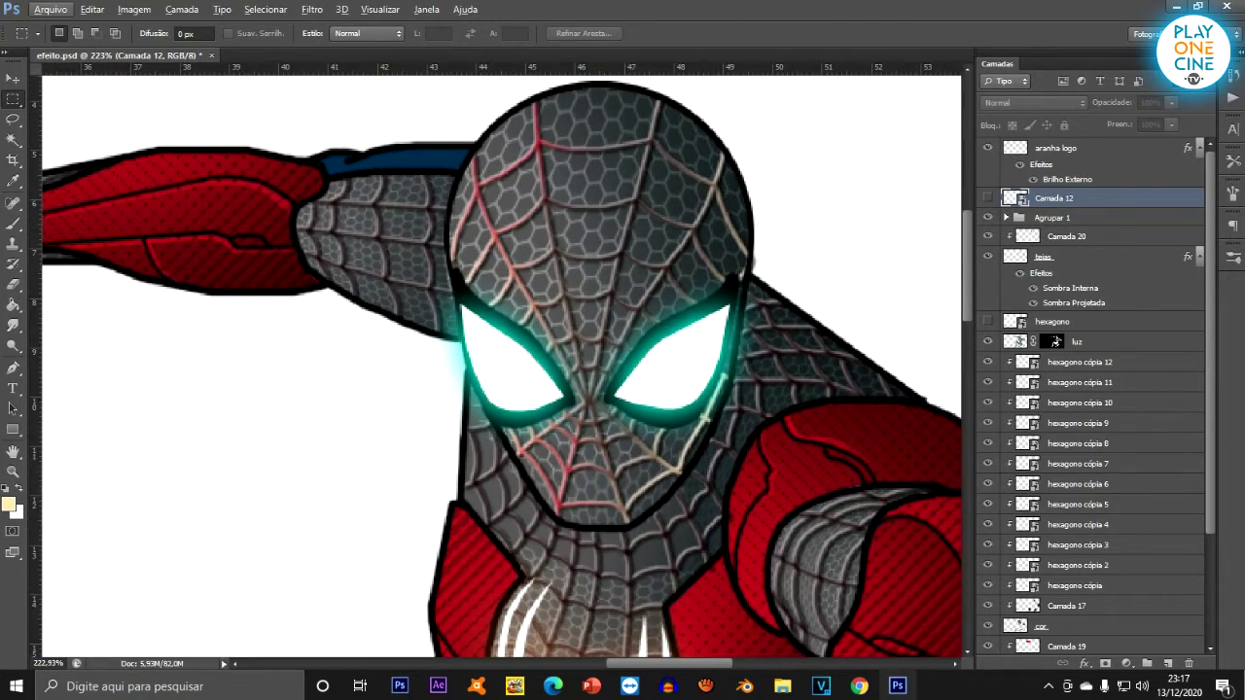
click(1099, 256)
double_click(1069, 288)
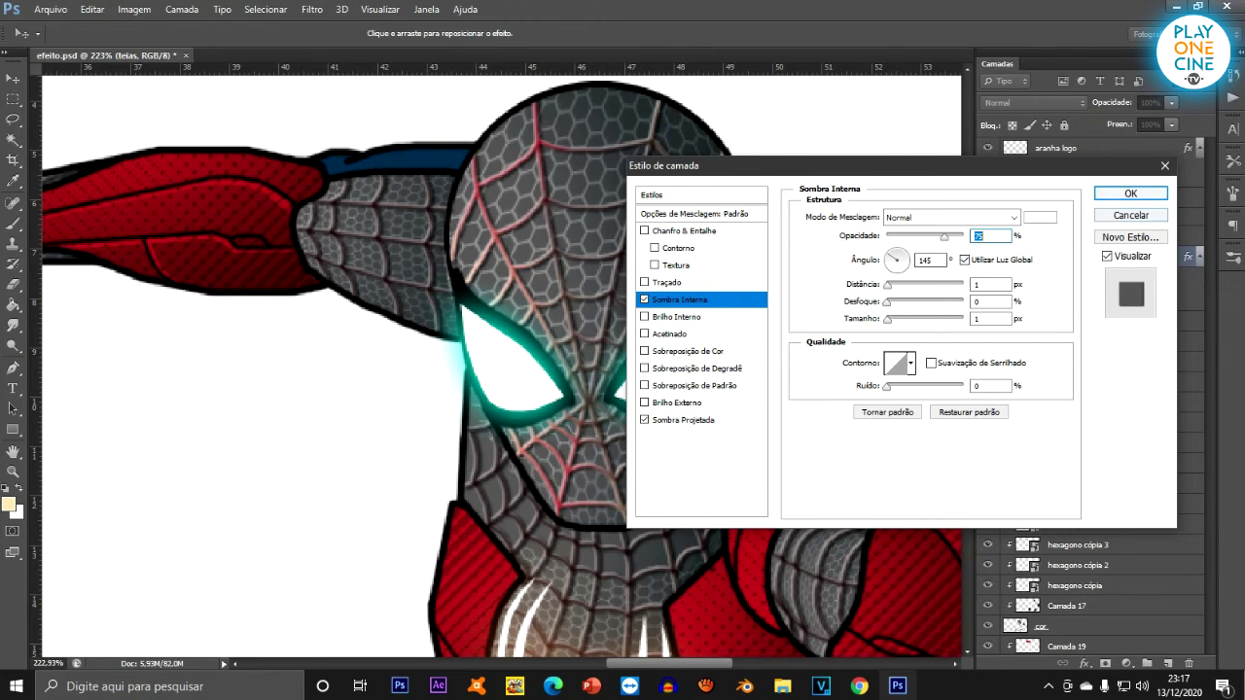
click(1129, 192)
scroll(660, 229, down, 5)
scroll(659, 245, down, 3)
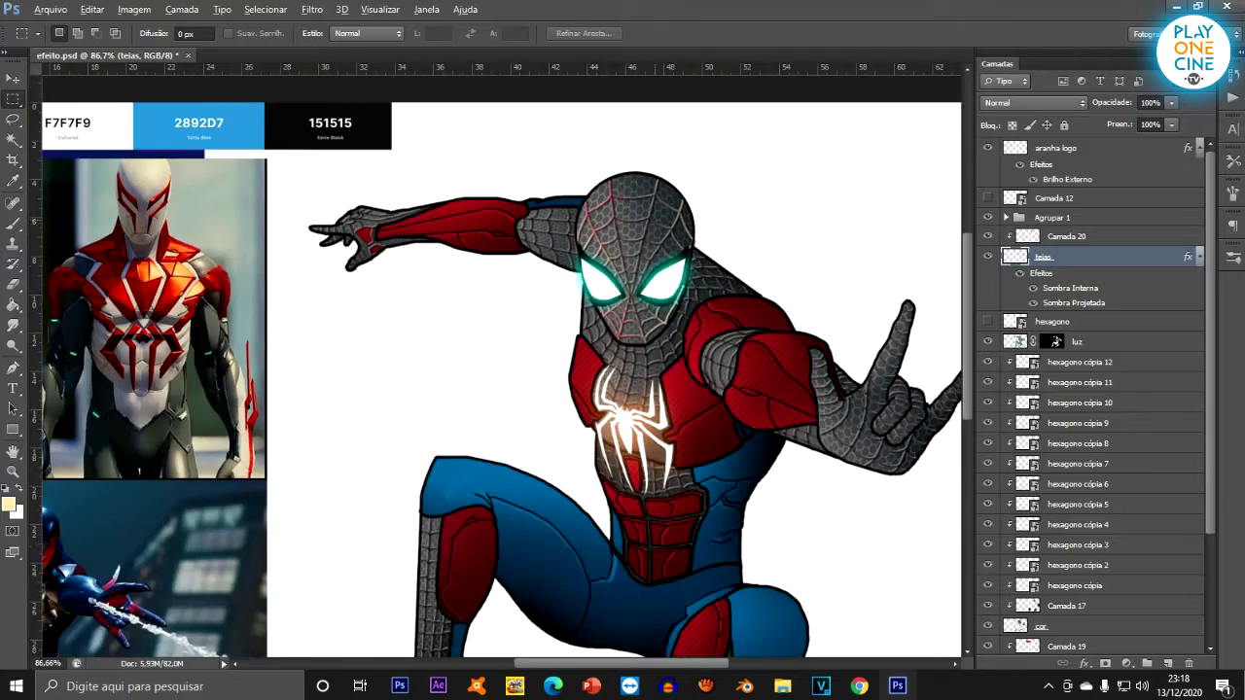
Examine how the web lines' white highlights look on the mask, chest and outstretched arms.
scroll(786, 370, up, 7)
scroll(904, 335, down, 5)
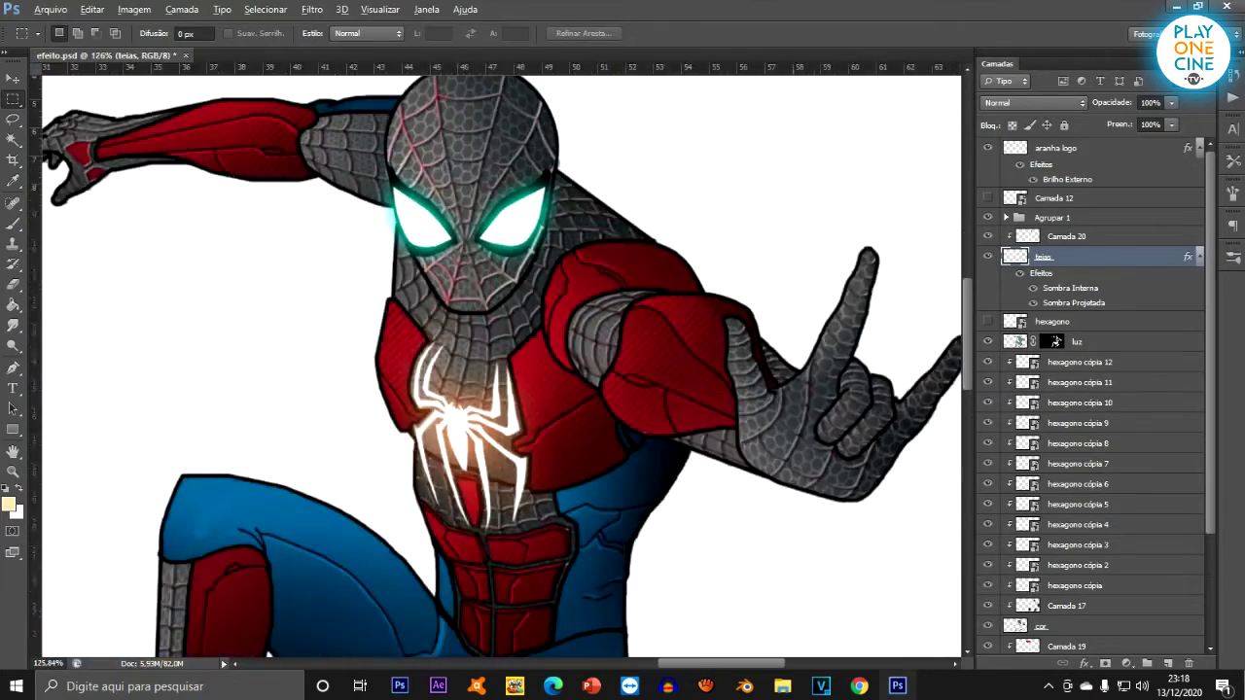
scroll(904, 336, up, 1)
scroll(726, 205, up, 3)
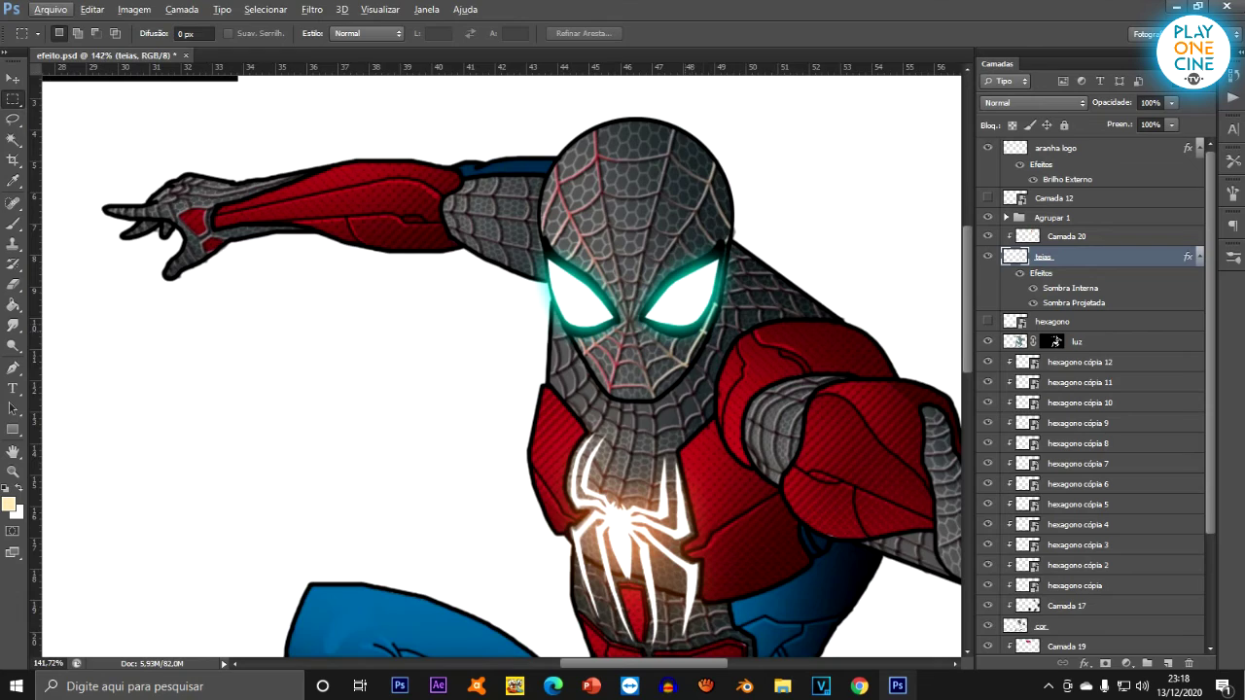
scroll(572, 175, up, 3)
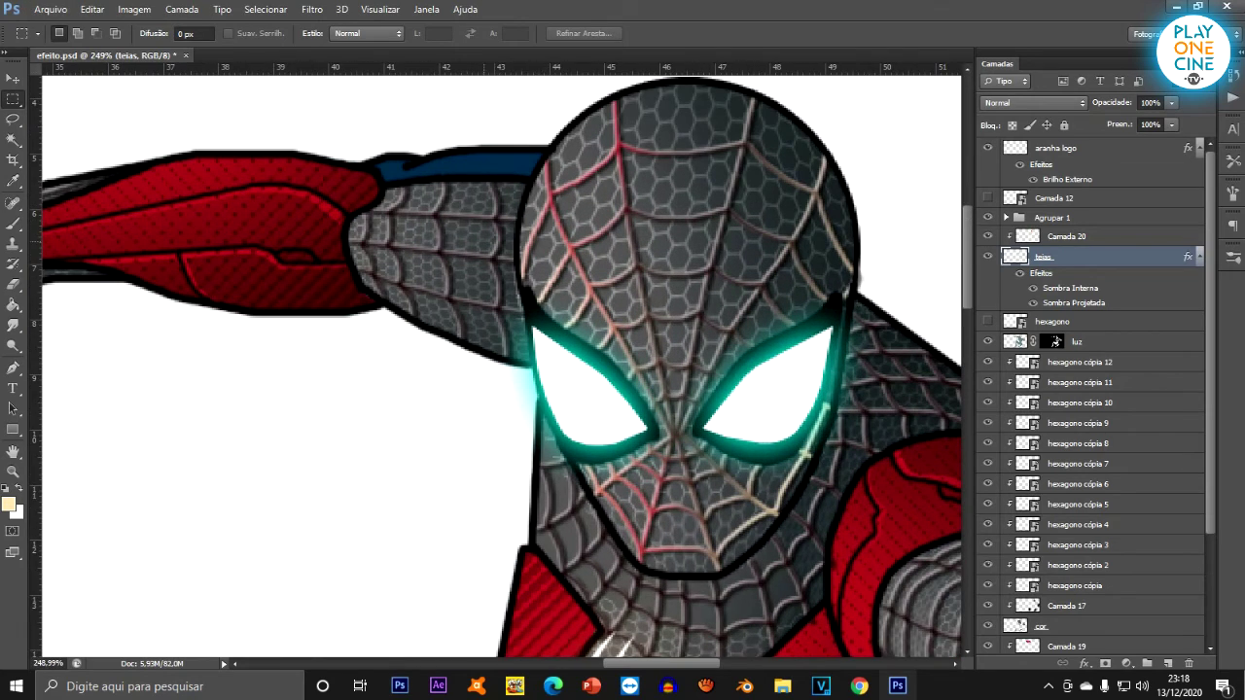
scroll(609, 243, down, 6)
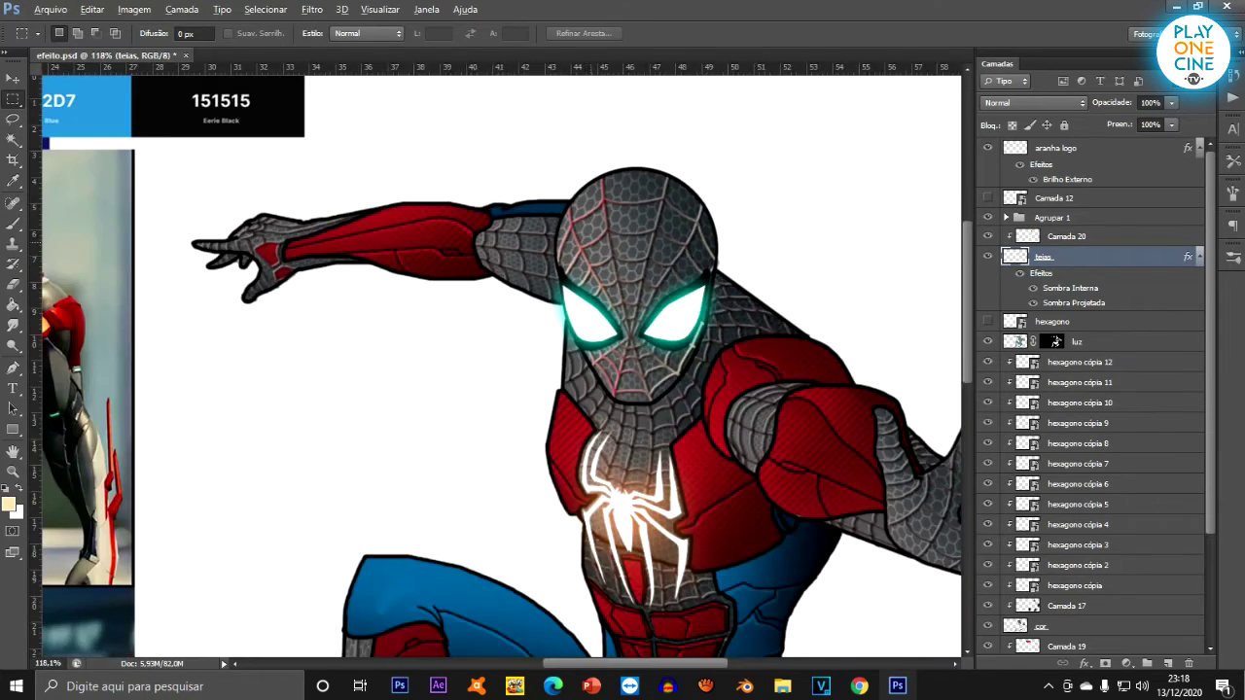
scroll(698, 267, up, 2)
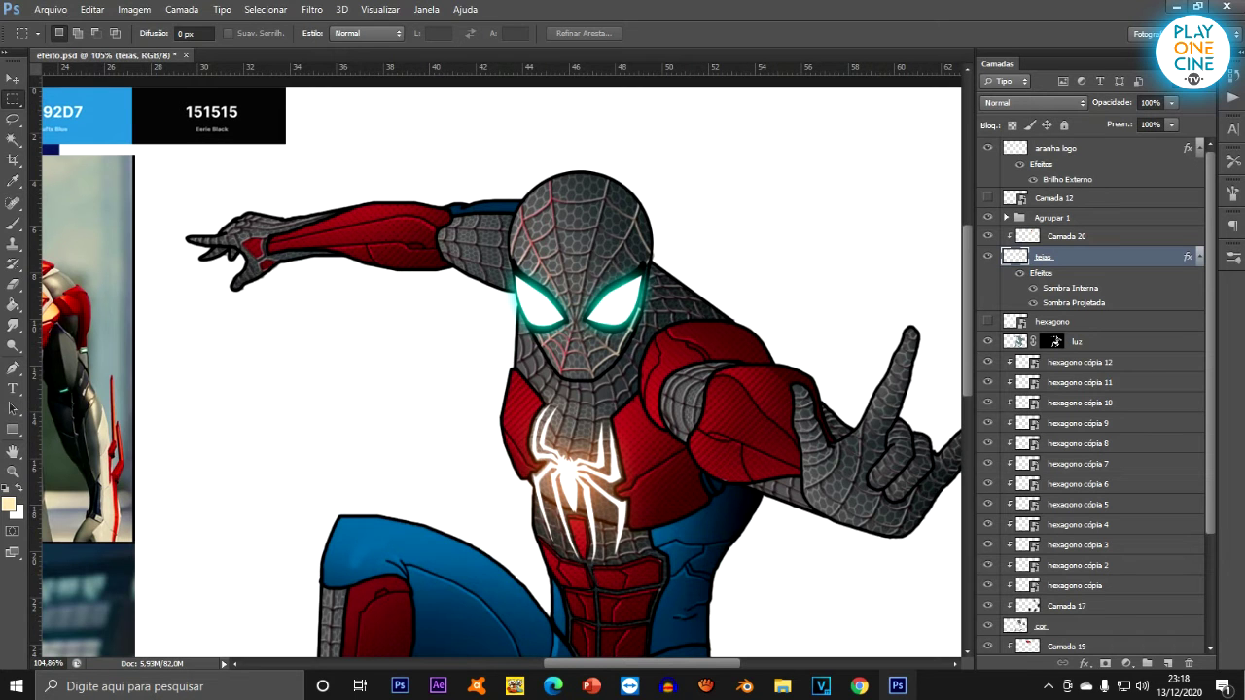
Change the teias layer's Inner Shadow colour to the orange ff7c49 and apply the layer style.
double_click(1070, 287)
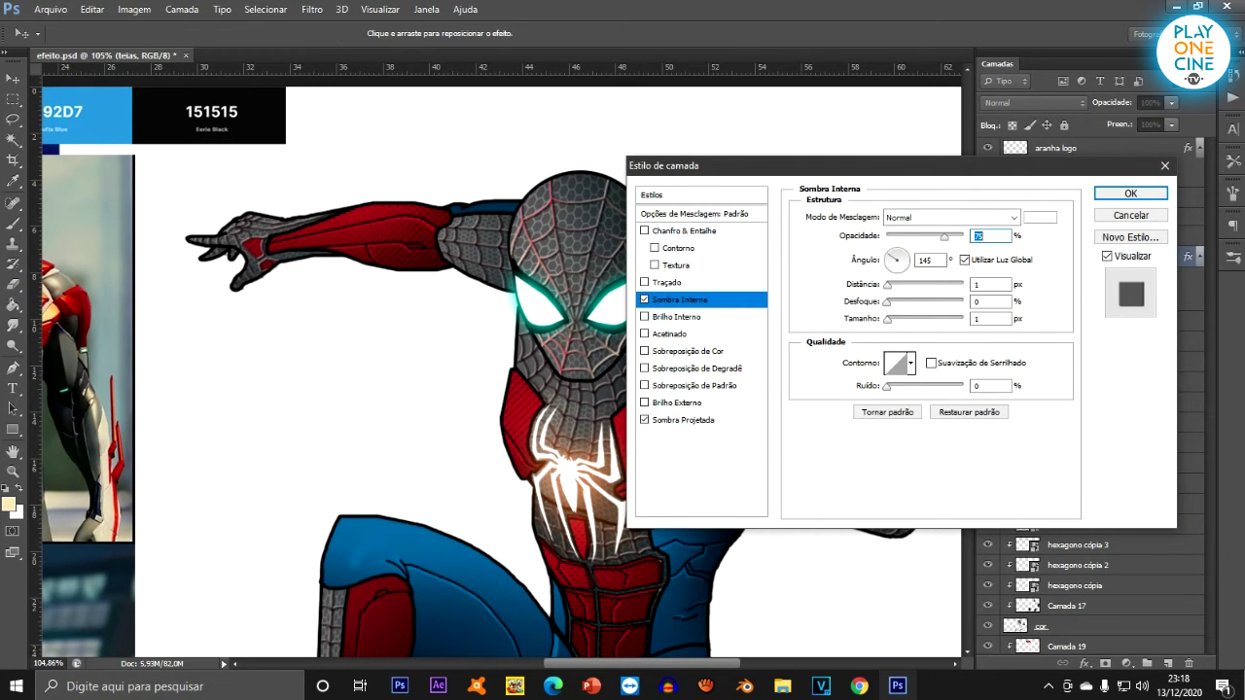
click(1040, 217)
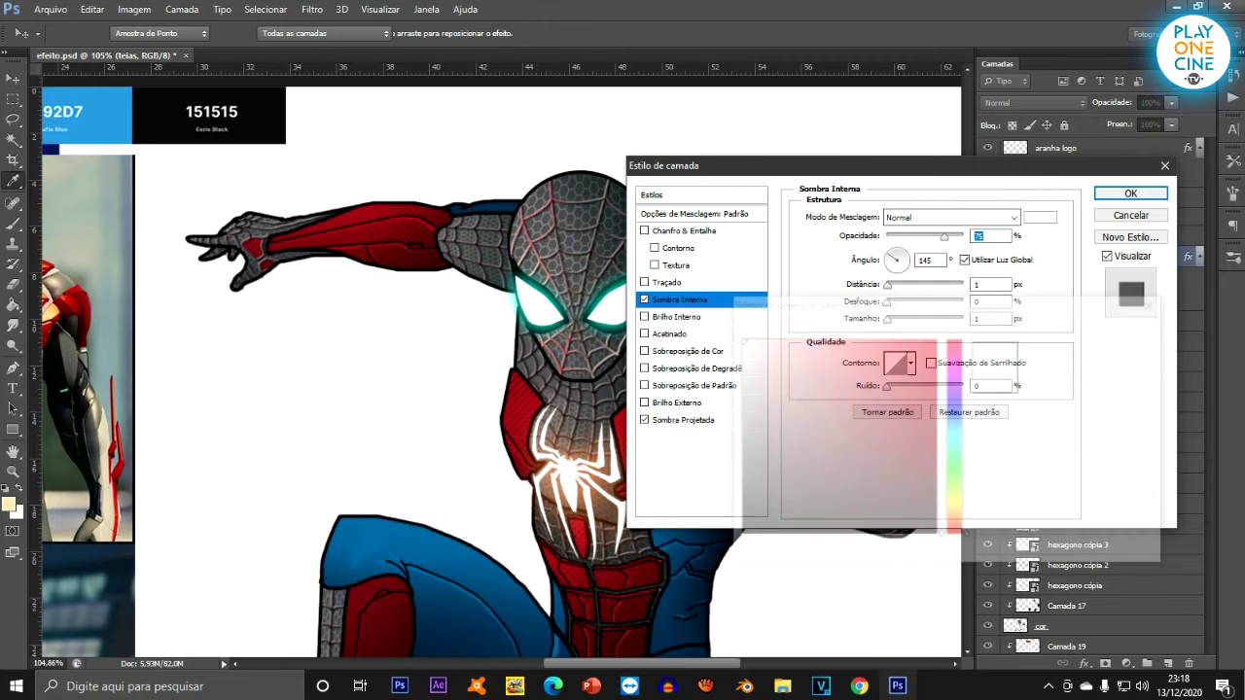
click(894, 365)
drag(895, 365, 936, 337)
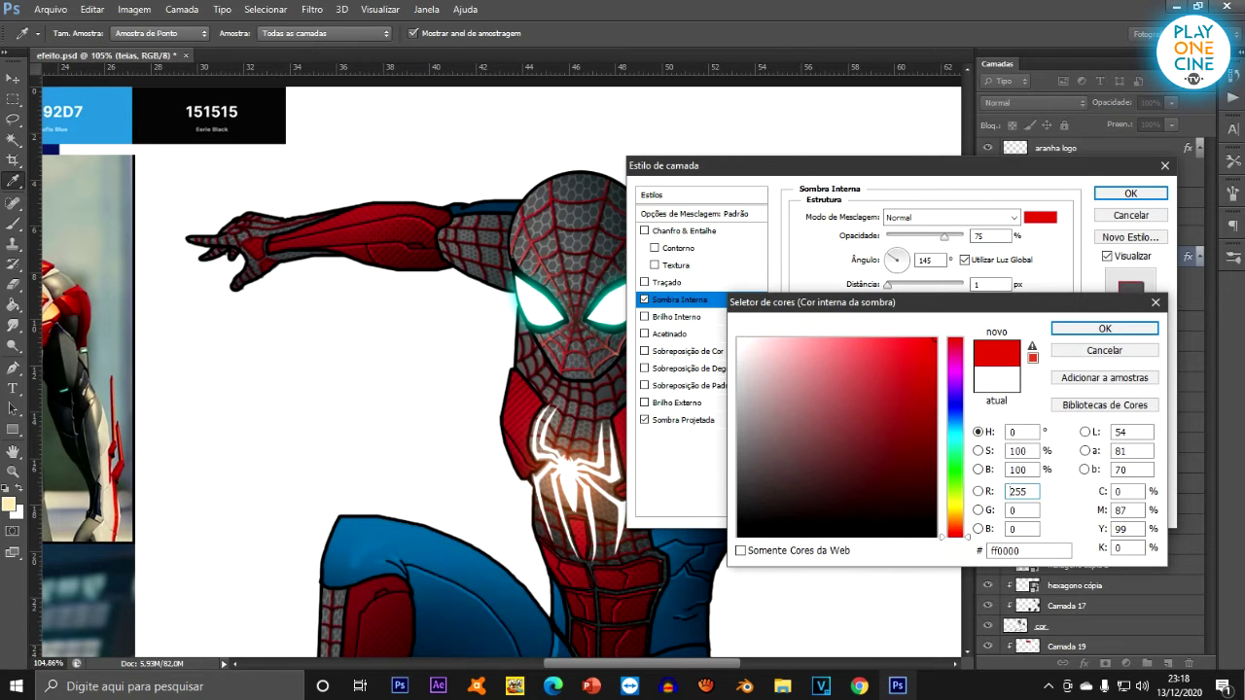
drag(956, 537, 956, 528)
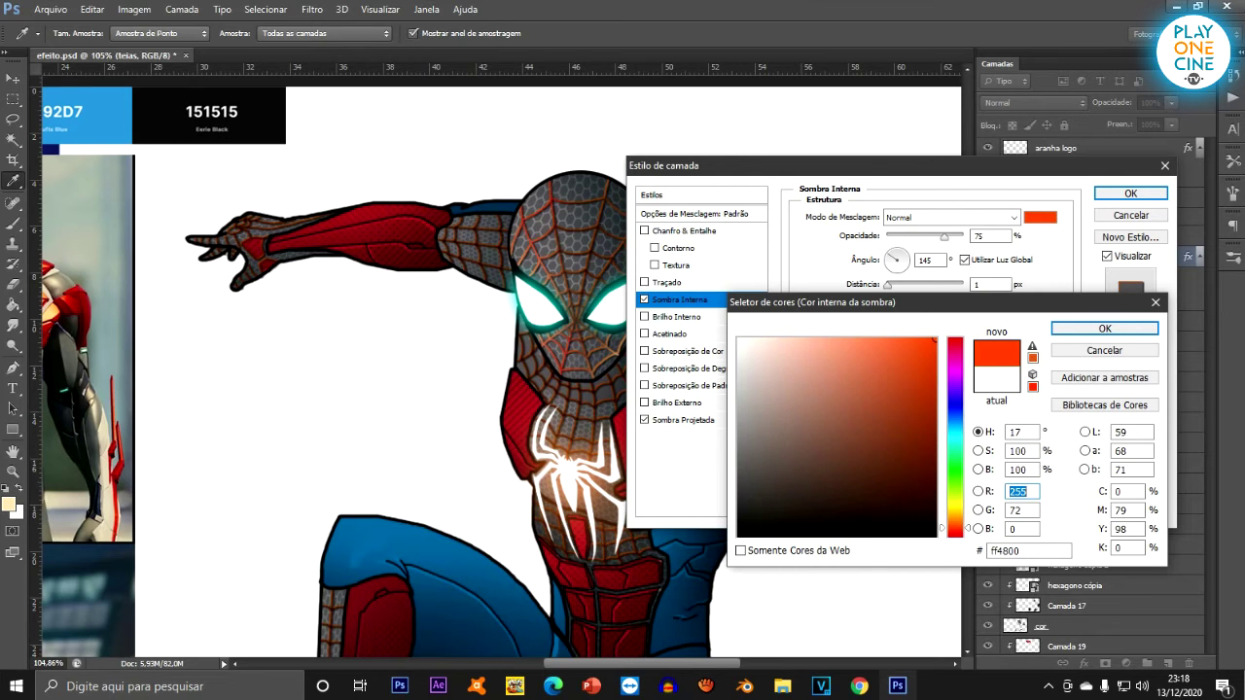
click(879, 338)
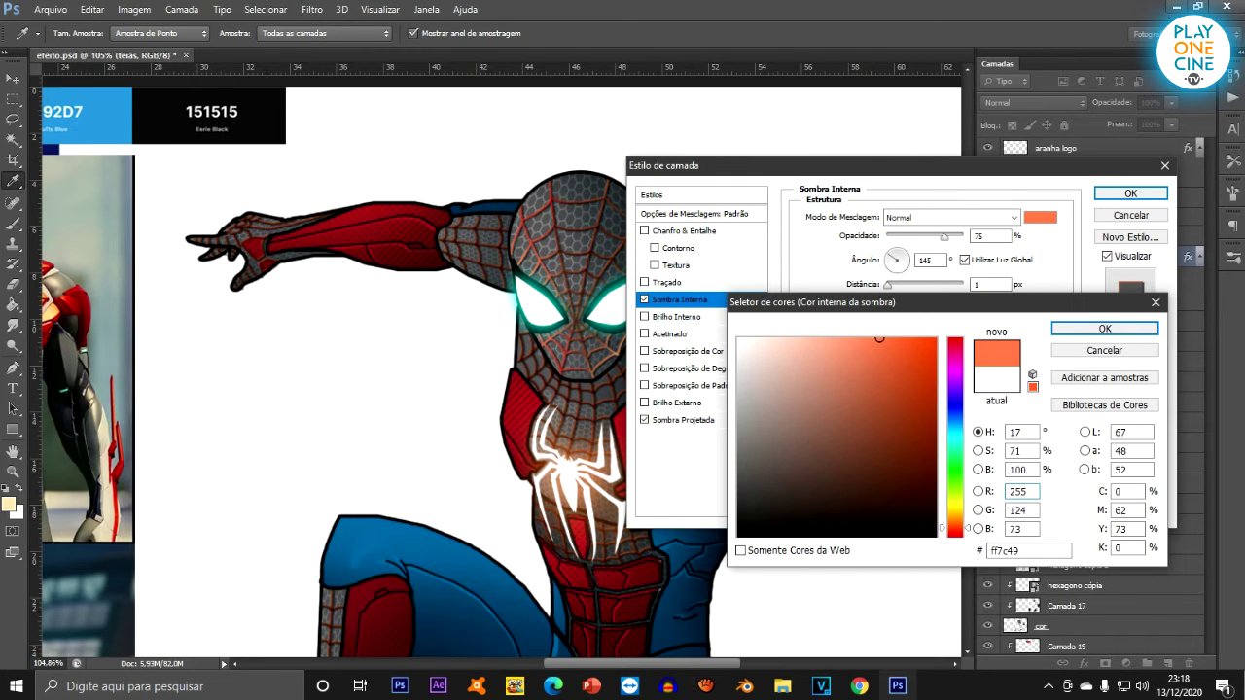
click(1105, 327)
click(1130, 193)
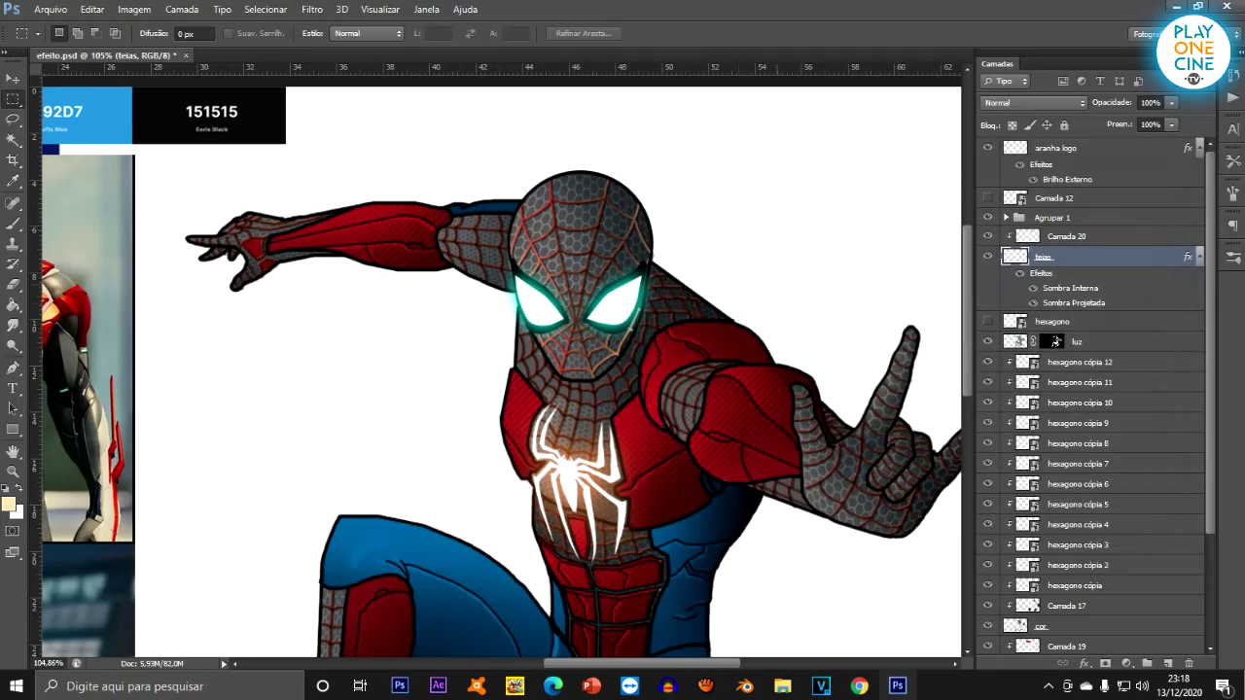
Examine the orange web-line edges across the figure's mask, torso, arms and legs.
scroll(561, 254, down, 4)
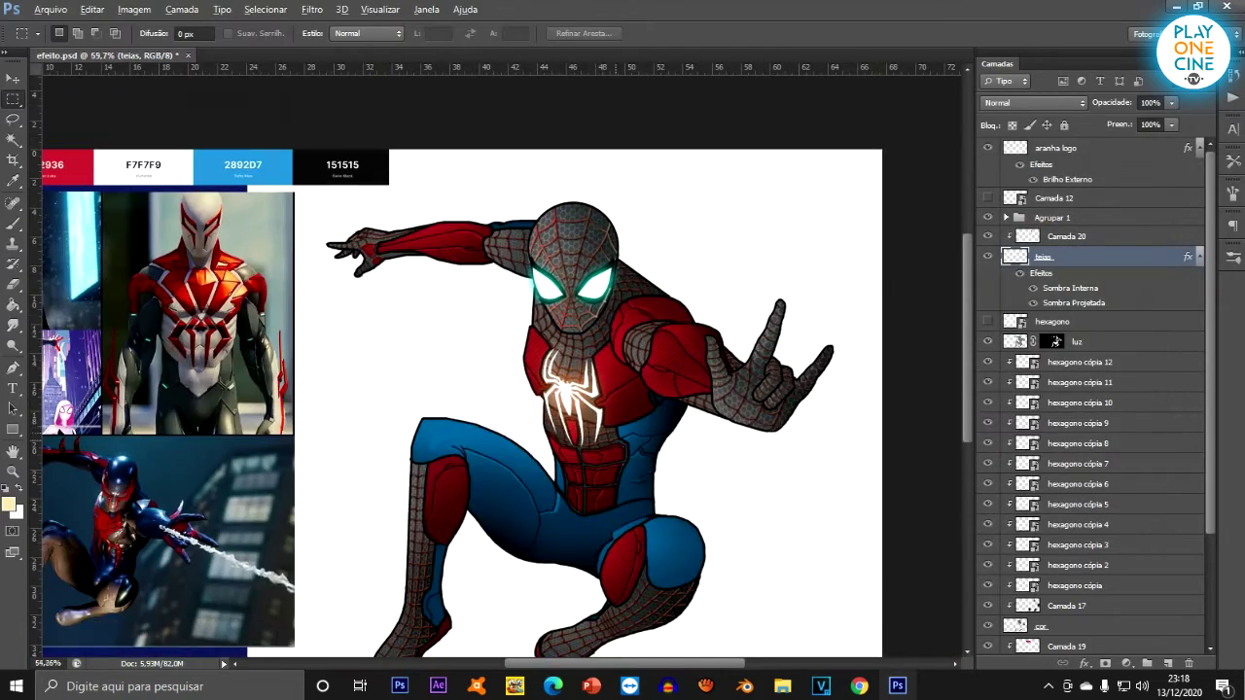
scroll(616, 447, down, 2)
scroll(616, 447, up, 8)
scroll(583, 457, down, 1)
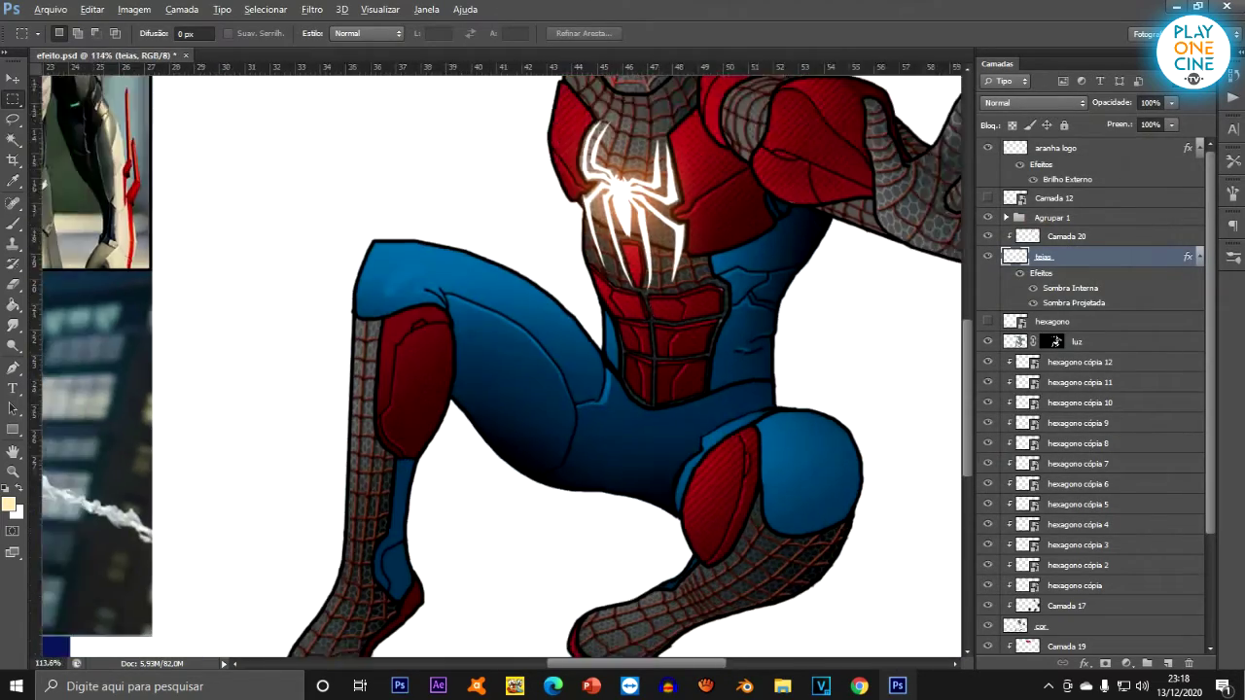
scroll(580, 584, down, 3)
scroll(623, 194, up, 3)
scroll(564, 438, down, 5)
scroll(603, 194, up, 3)
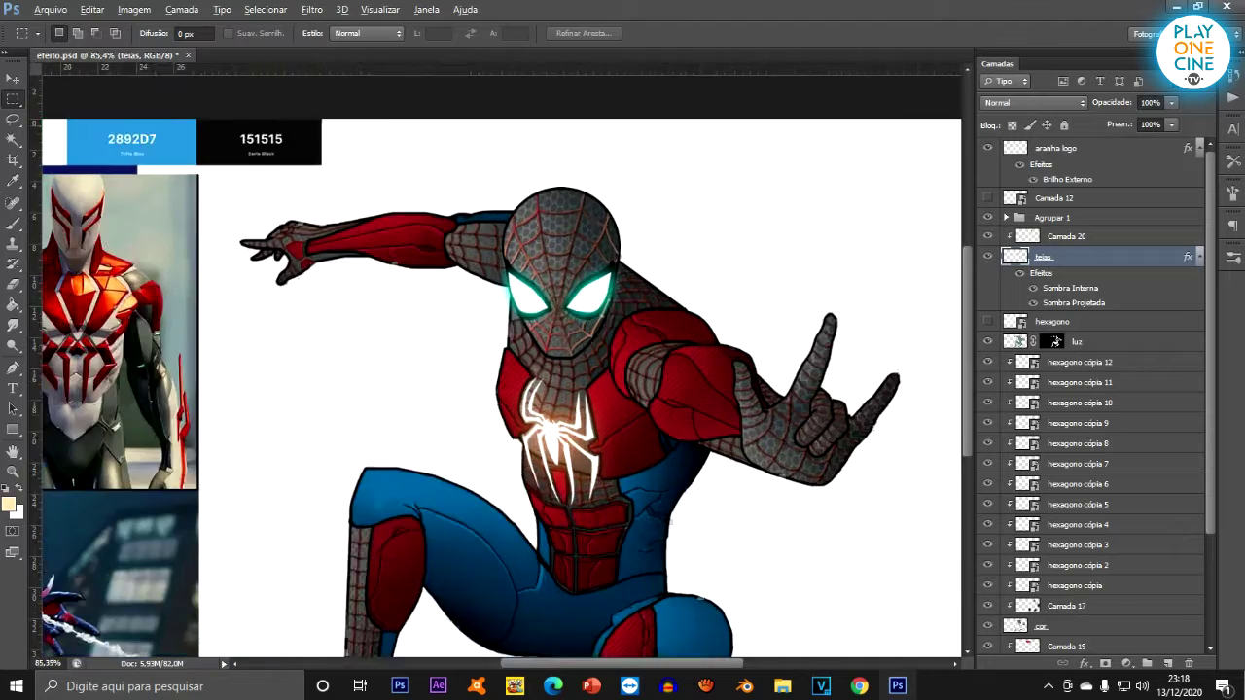
scroll(535, 272, up, 5)
scroll(608, 185, down, 5)
scroll(583, 389, up, 1)
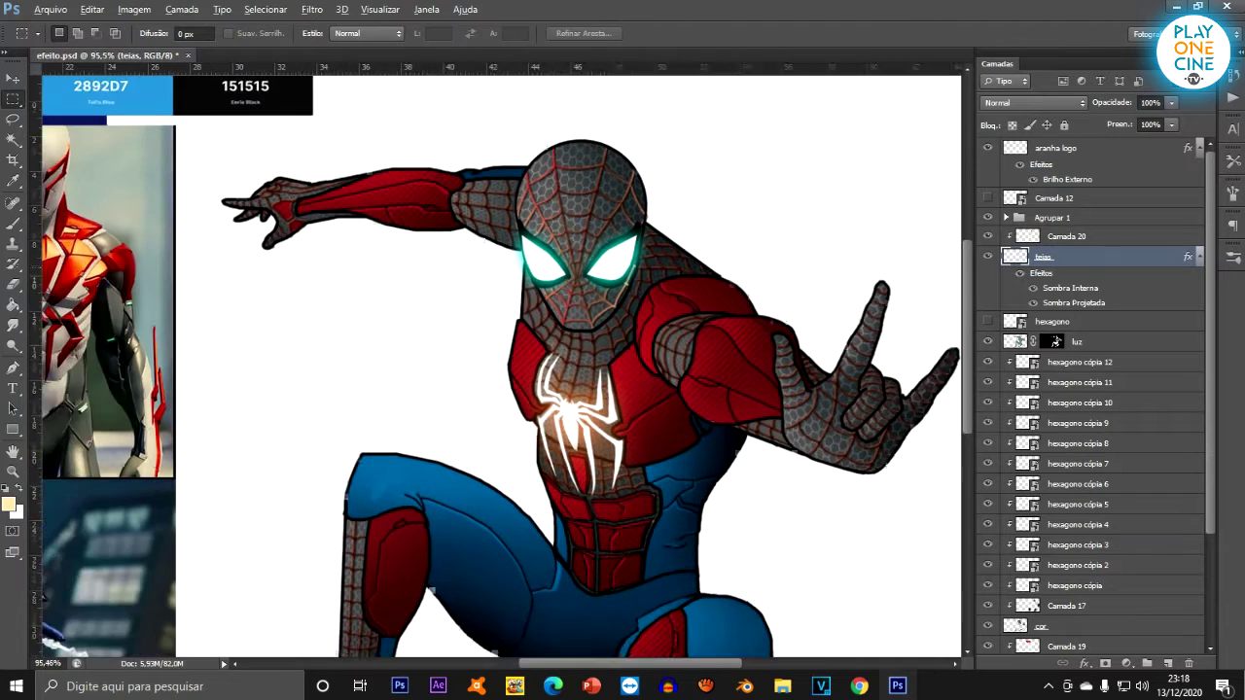
scroll(582, 272, up, 1)
Make Camada 20 the active layer and set up the Brush with default colours and white as foreground.
click(1067, 236)
click(13, 223)
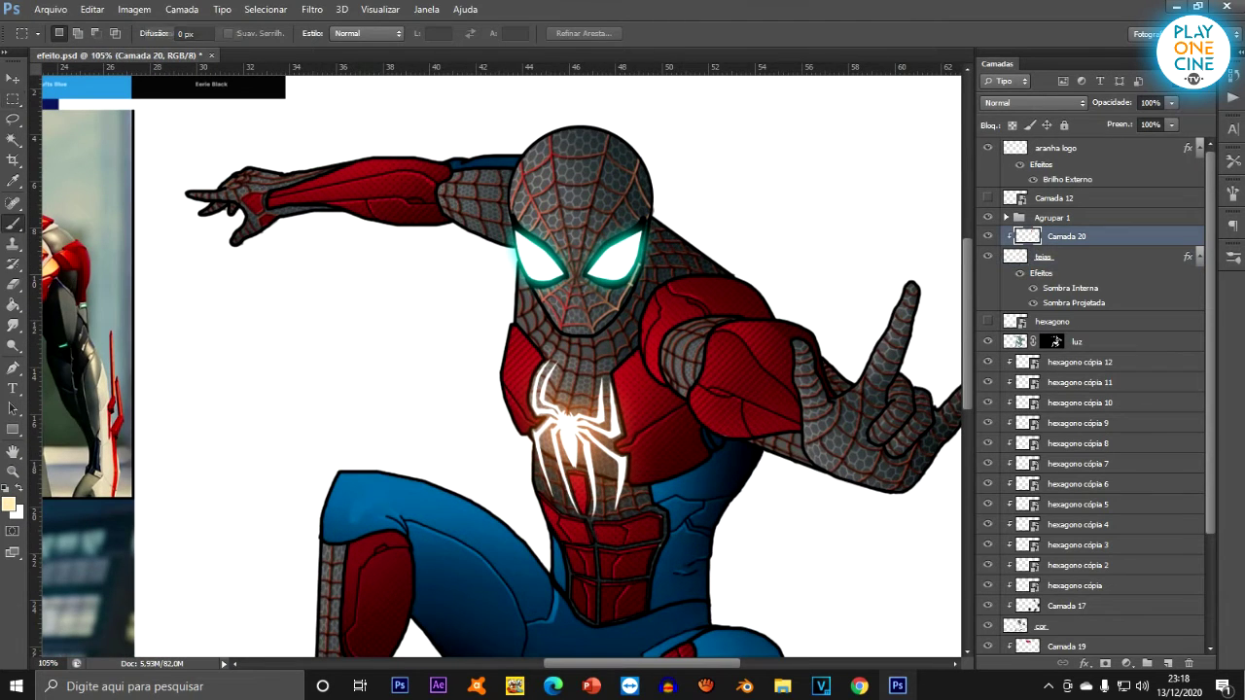
click(12, 472)
click(6, 488)
click(18, 487)
key(b)
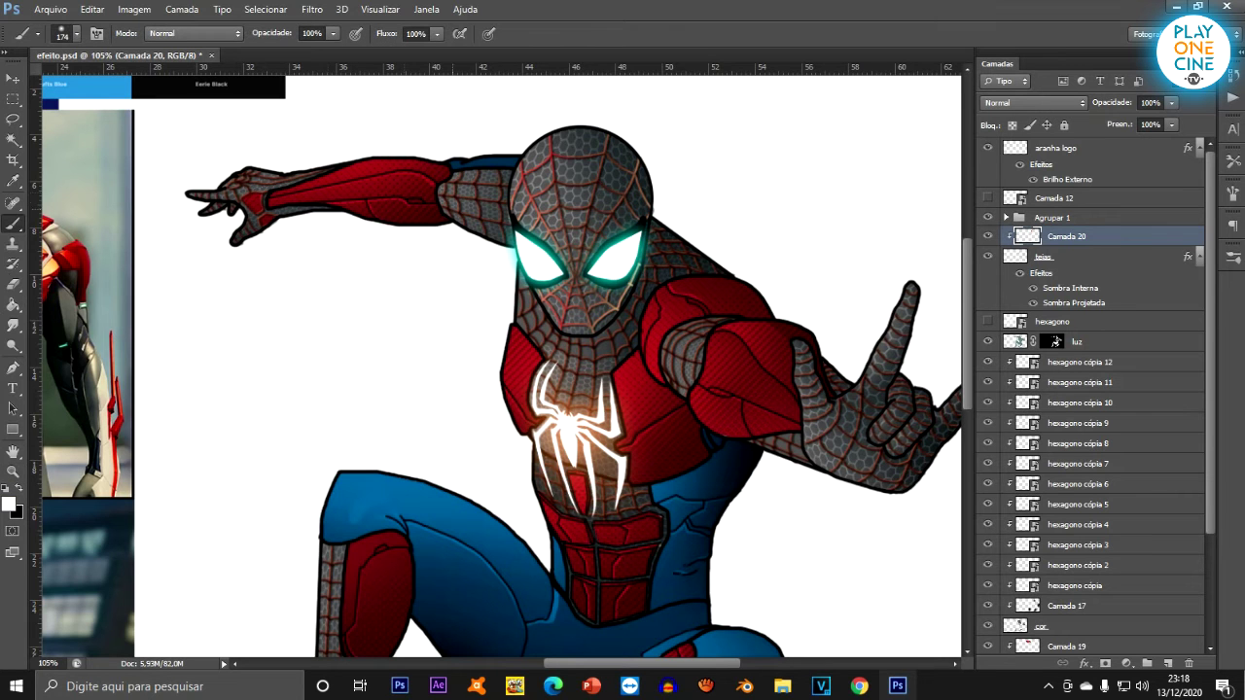
scroll(573, 146, down, 4)
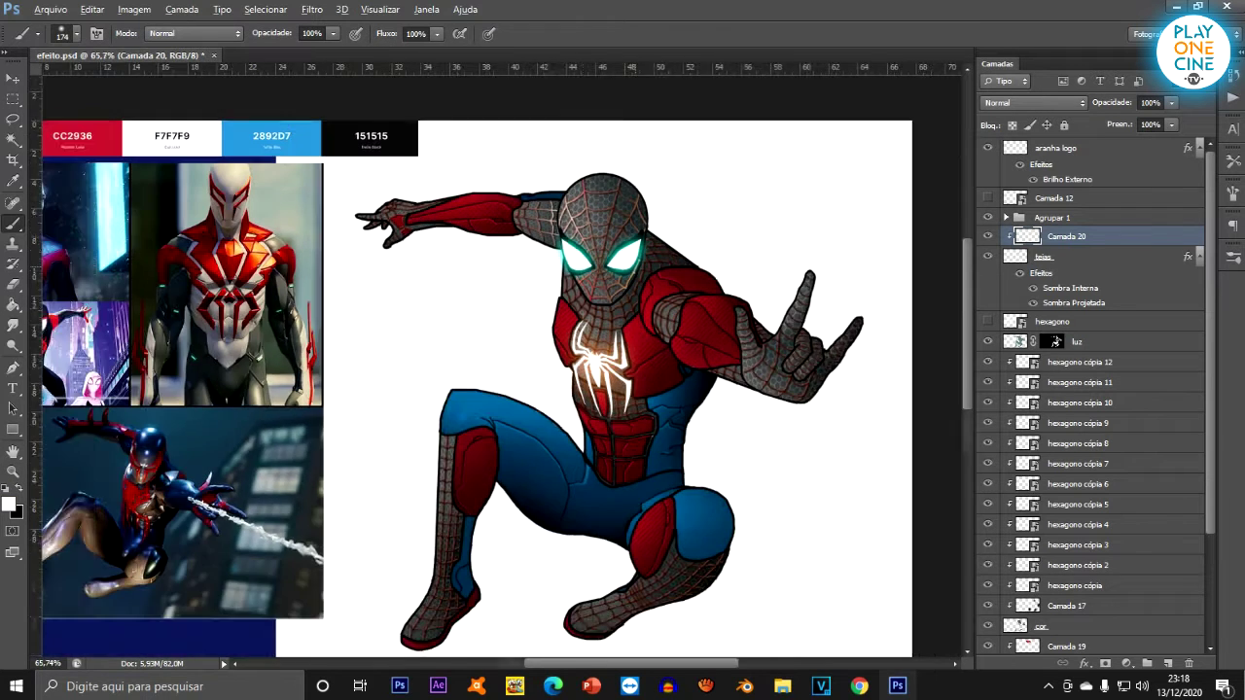
scroll(573, 146, up, 10)
key(ctrl+alt+z)
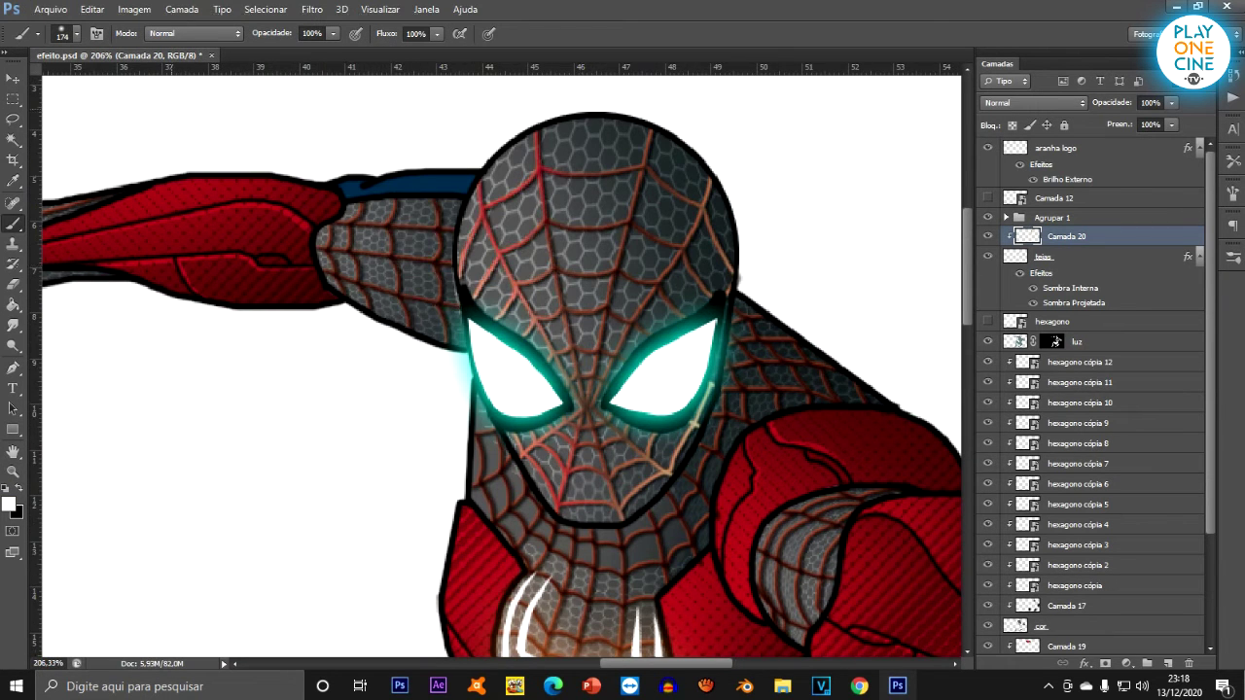
Outline the whole mask with a lasso selection and refine its edge along the temple, cheek and jaw.
click(13, 119)
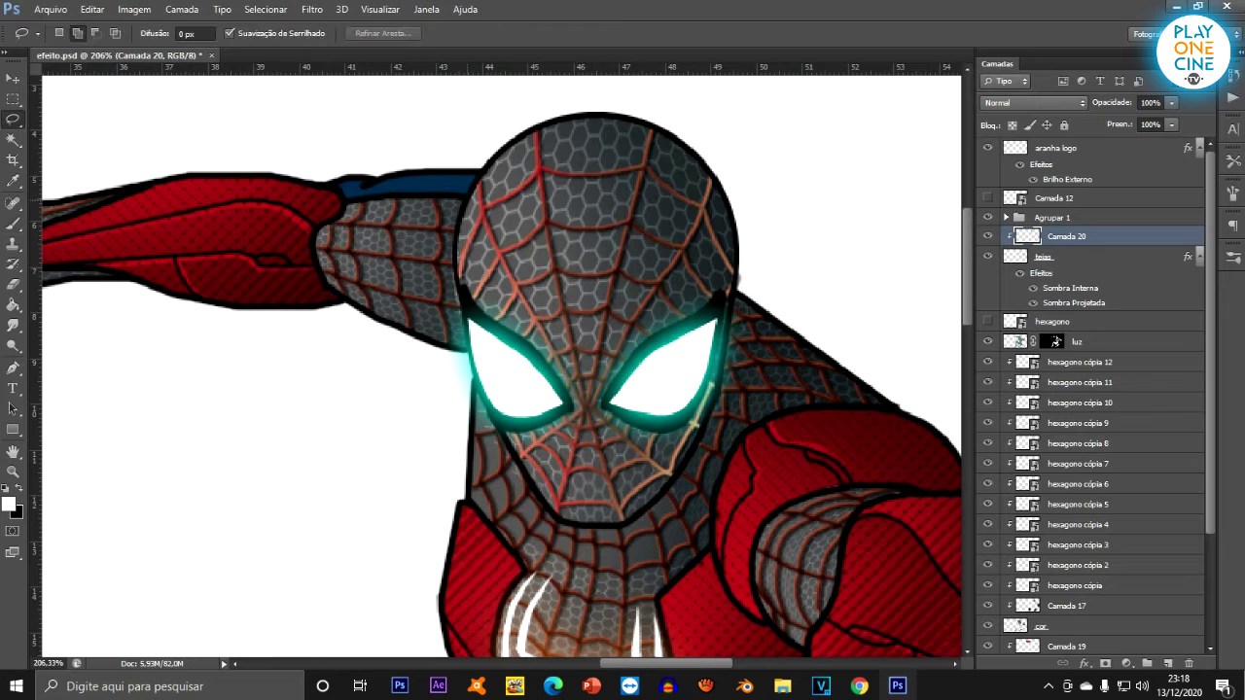
mouse_move(479, 173)
mouse_down()
mouse_move(530, 111)
mouse_move(710, 92)
mouse_move(746, 180)
mouse_move(744, 231)
mouse_up()
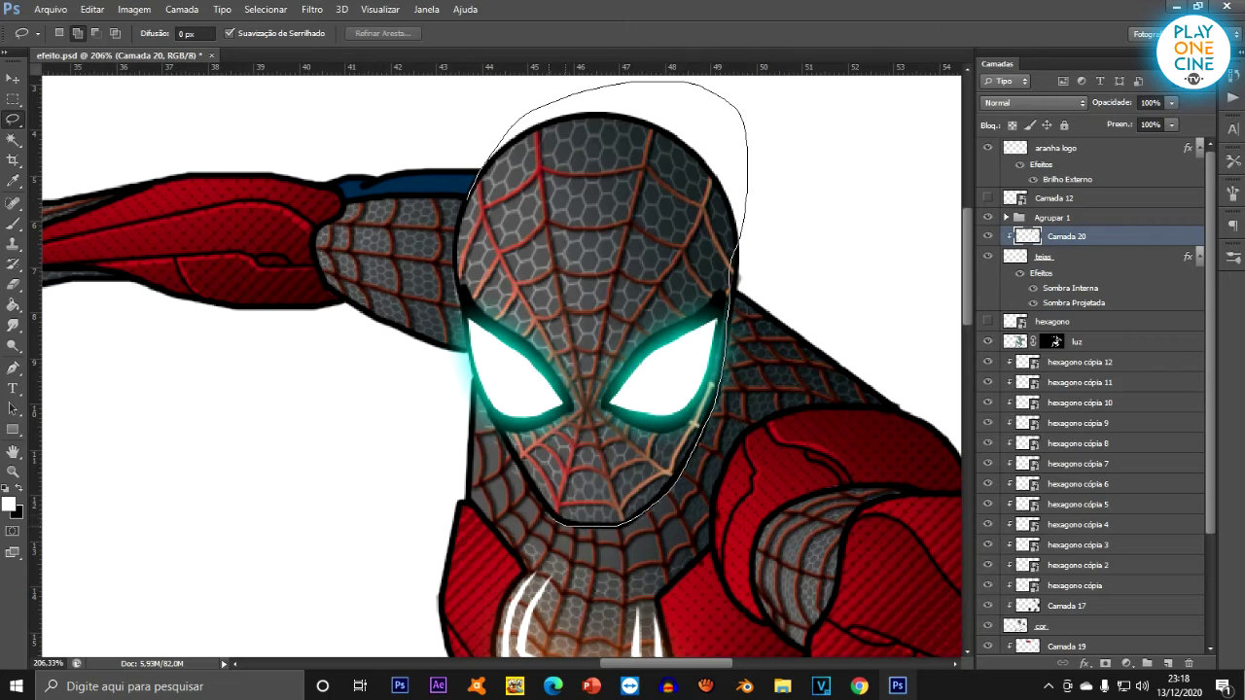
drag(466, 200, 483, 207)
scroll(465, 196, up, 5)
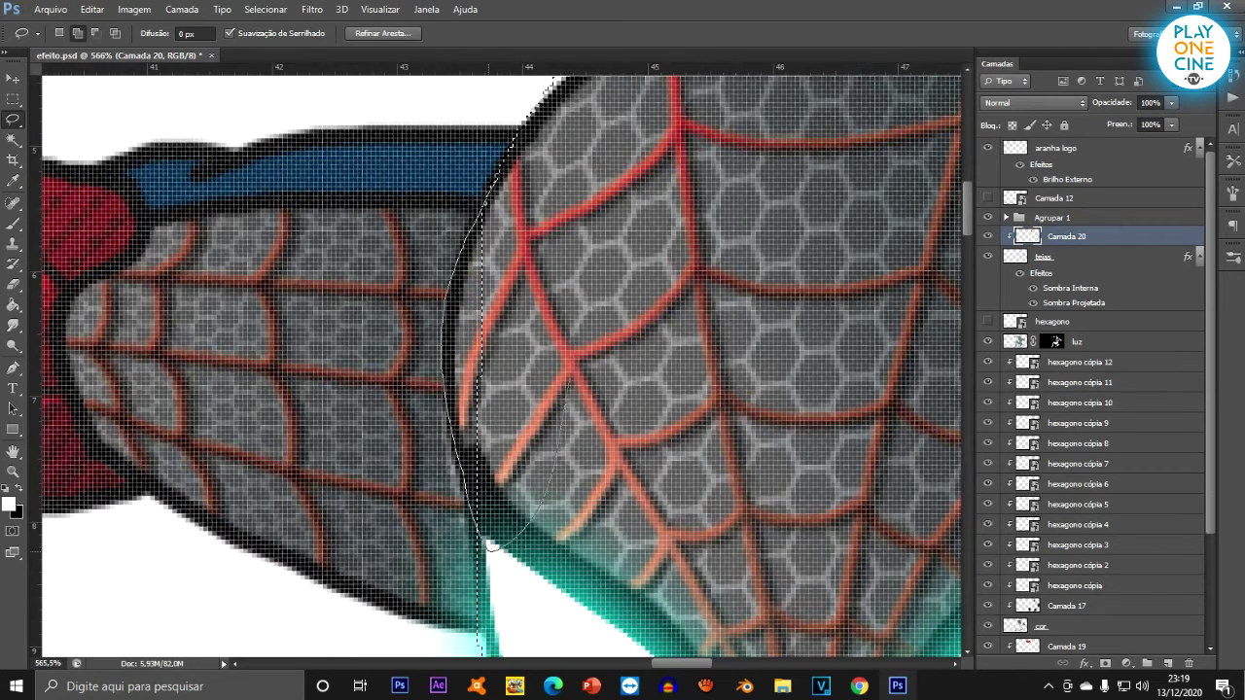
drag(569, 379, 573, 136)
scroll(575, 126, down, 5)
scroll(576, 397, up, 3)
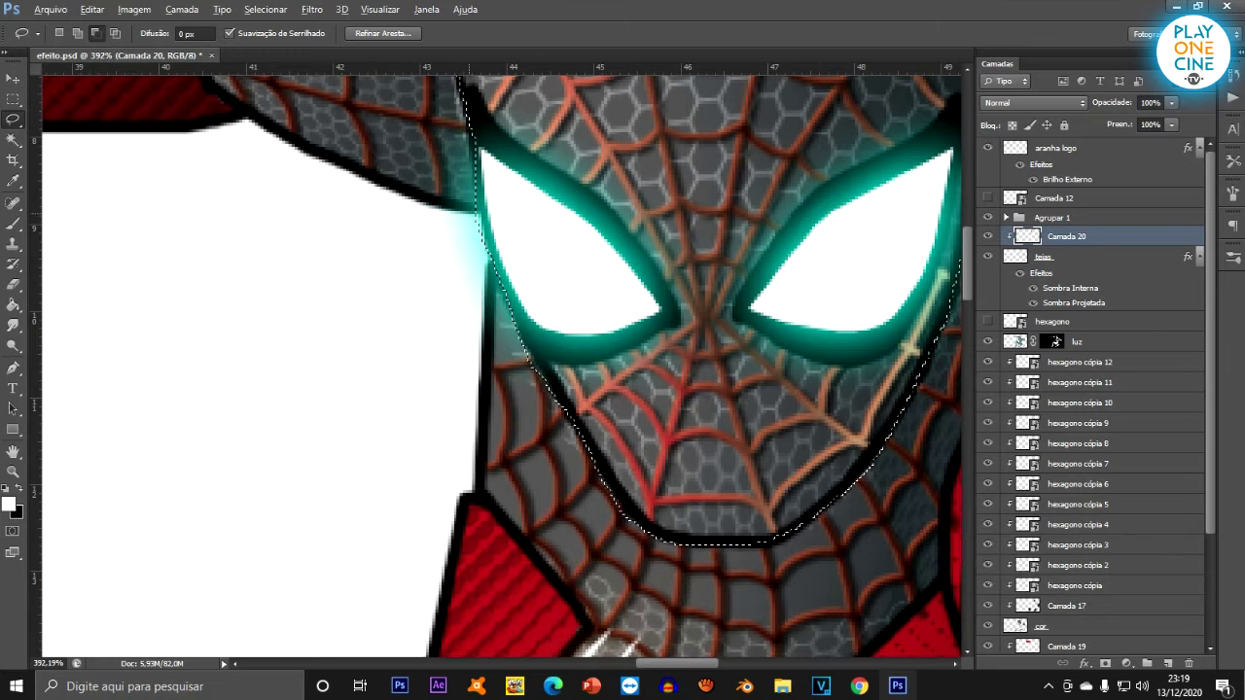
drag(567, 431, 566, 421)
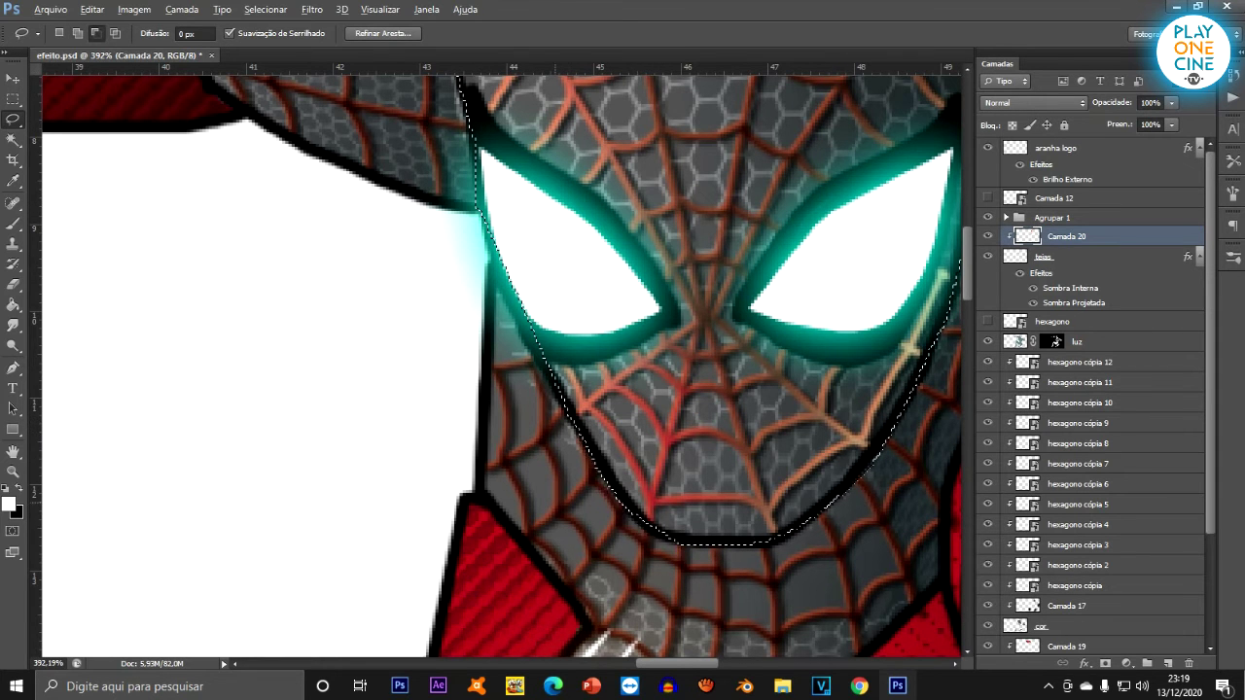
Paint a soft white highlight over the selected mask's web lines on Camada 20, then deselect.
scroll(634, 521, down, 3)
key(b)
drag(514, 219, 544, 418)
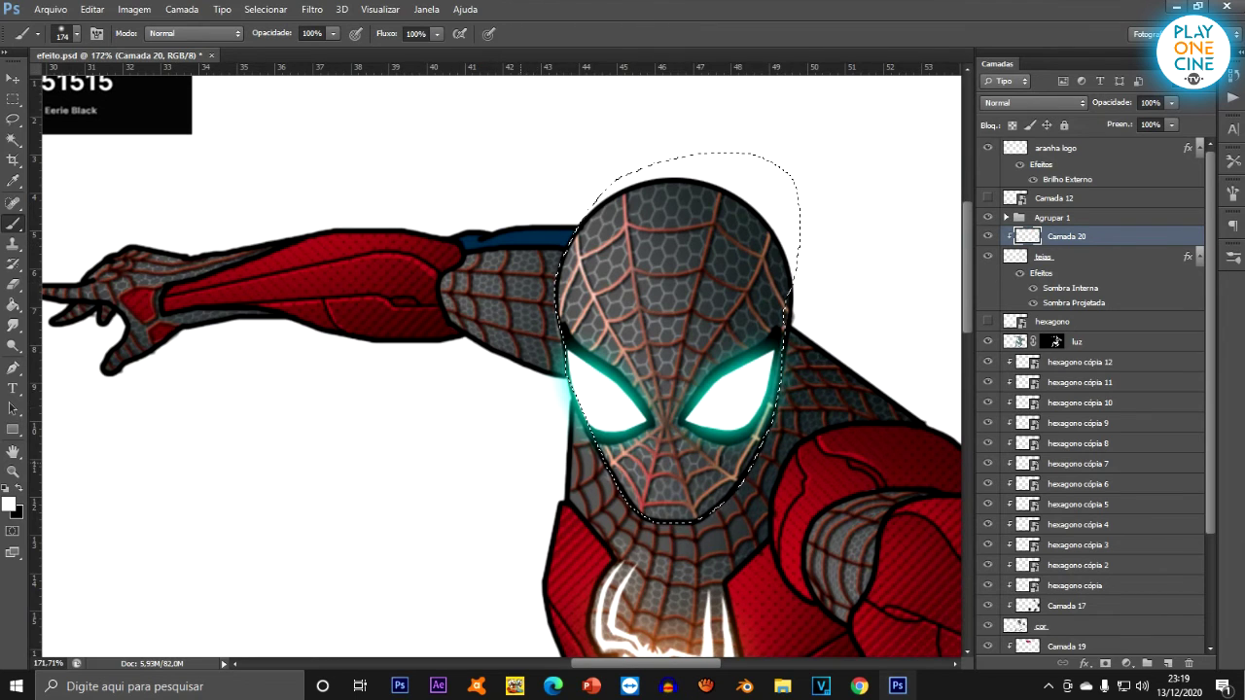
scroll(562, 247, down, 4)
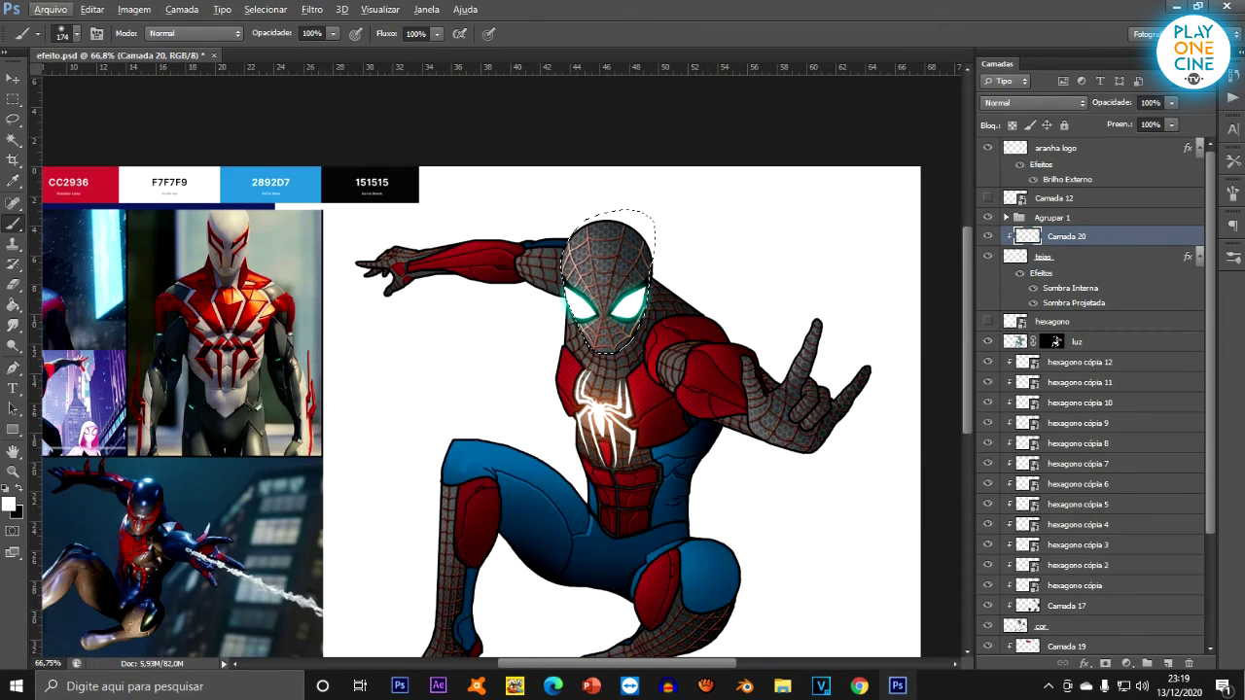
key(m)
Lasso the neck and upper chest below the jawline and brush white highlights onto the web lines there.
scroll(632, 370, up, 4)
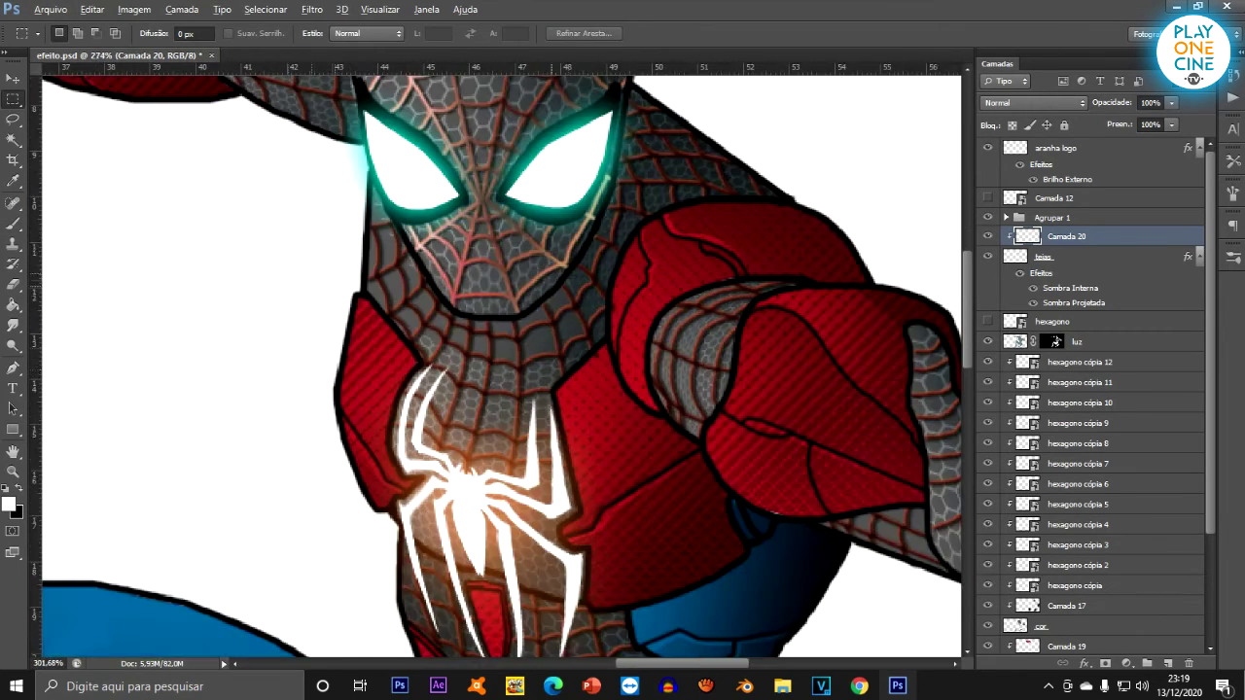
scroll(549, 286, up, 2)
key(l)
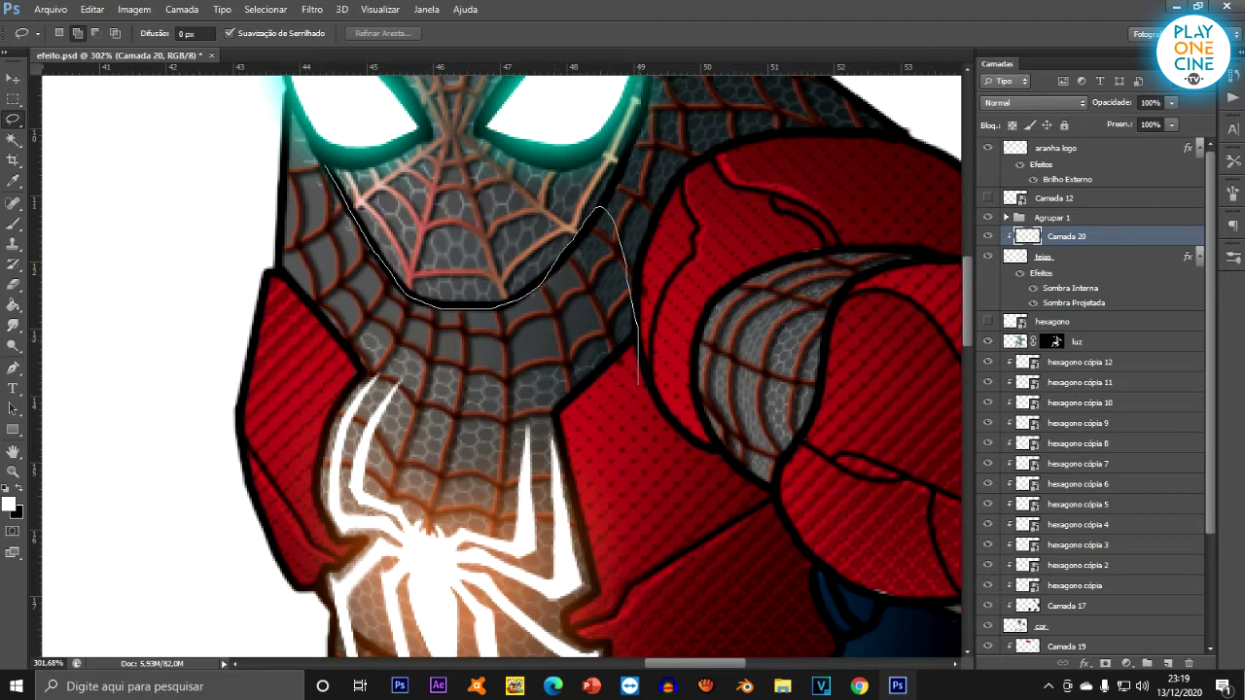
drag(228, 268, 264, 134)
scroll(305, 146, down, 4)
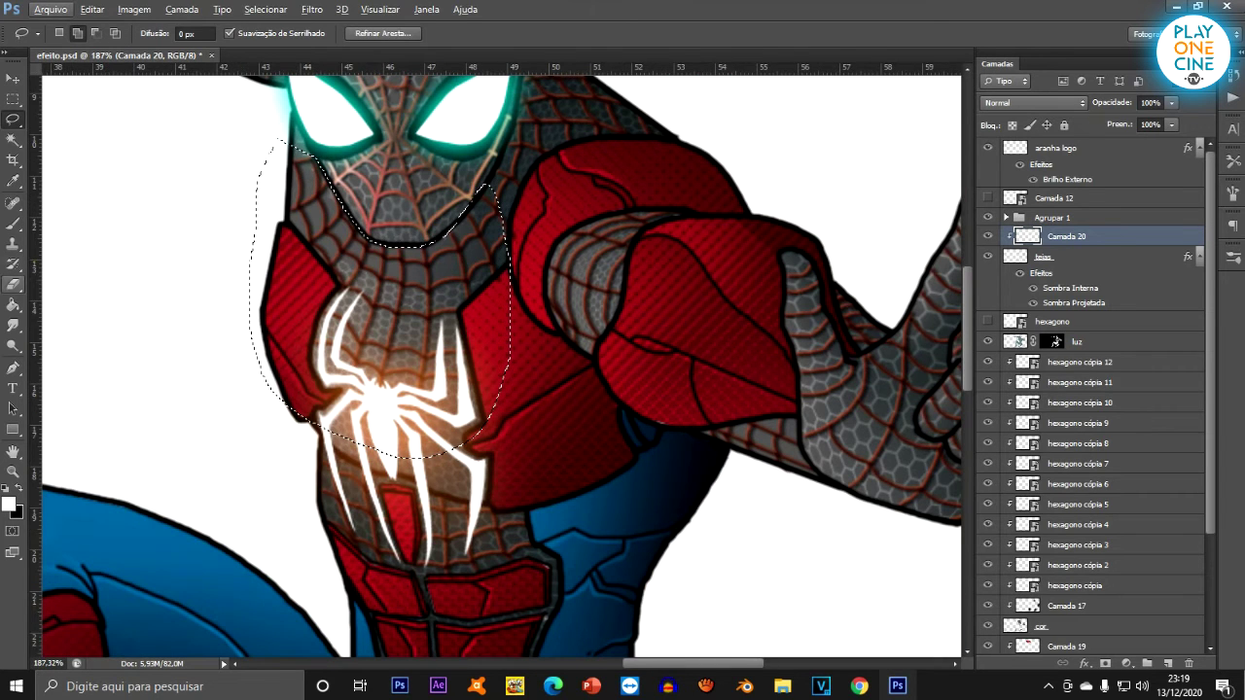
key(b)
click(384, 284)
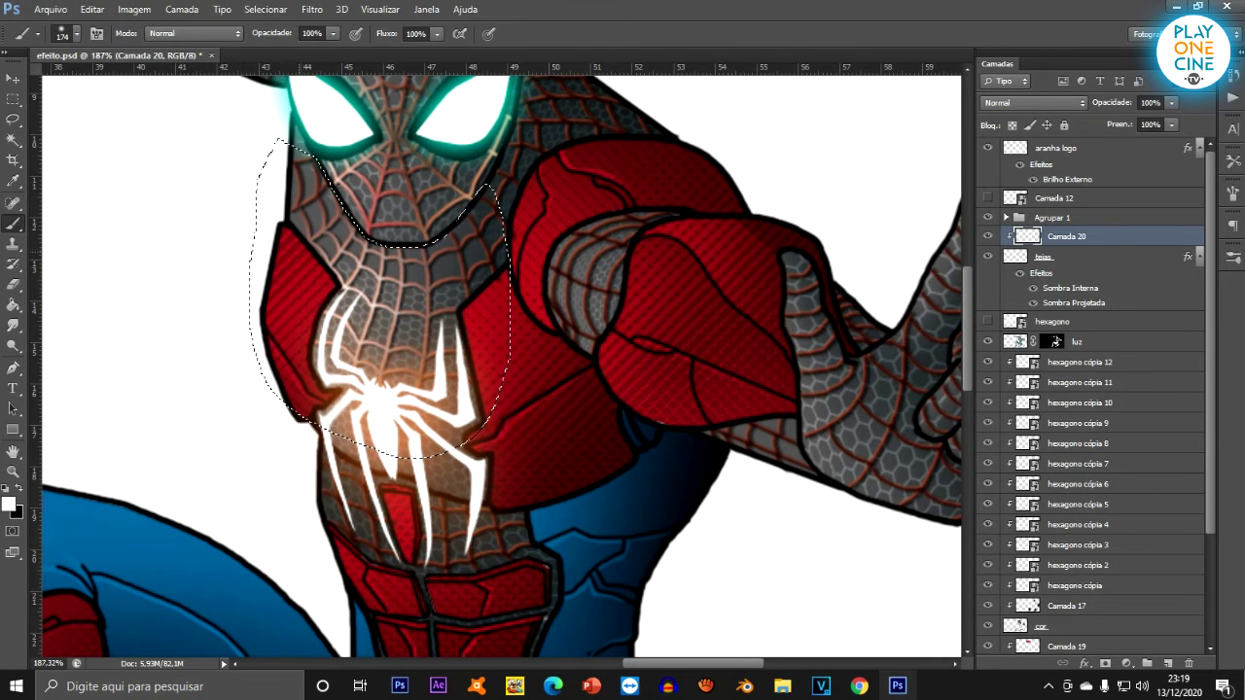
click(341, 181)
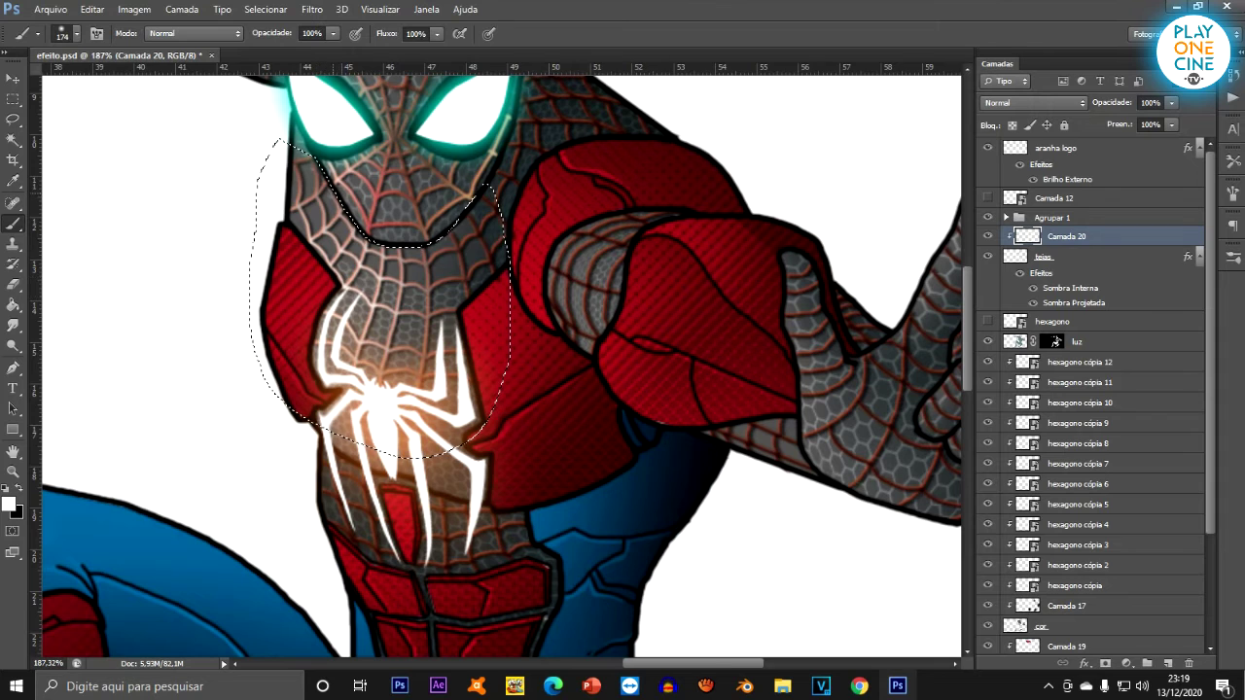
scroll(389, 389, down, 8)
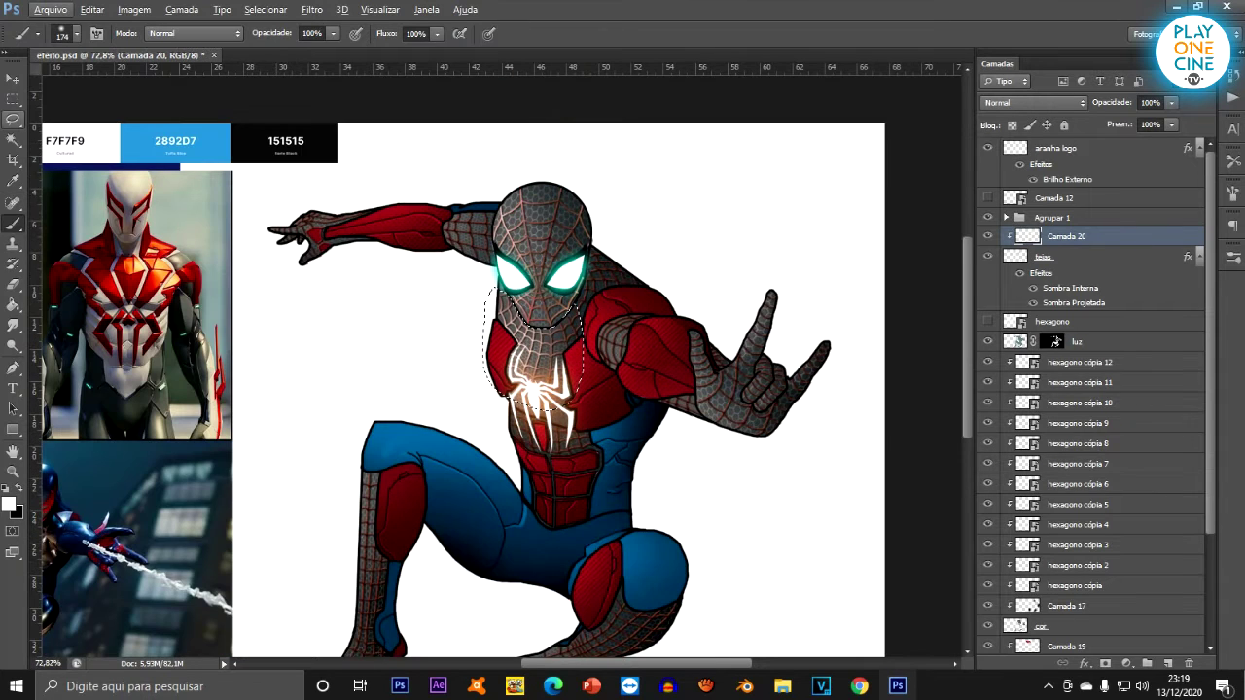
Lasso the webbed upper arm beside the mask and brush a white highlight over its web lines.
key(l)
scroll(461, 209, up, 10)
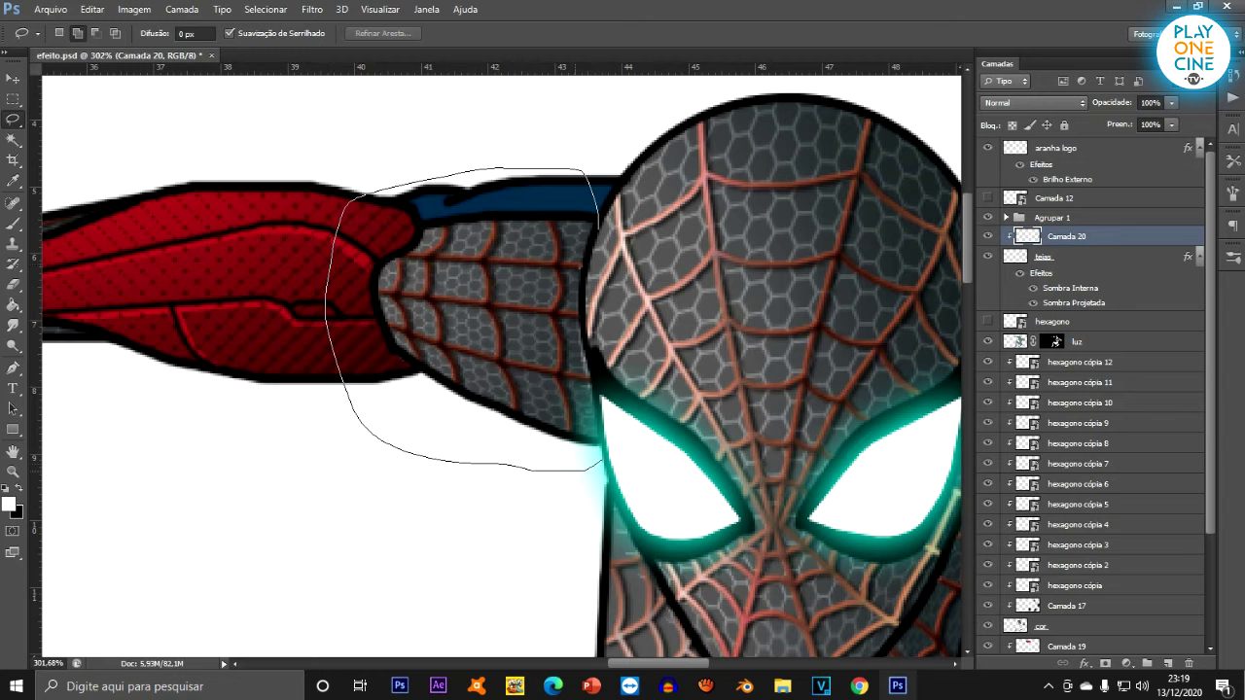
drag(602, 460, 603, 442)
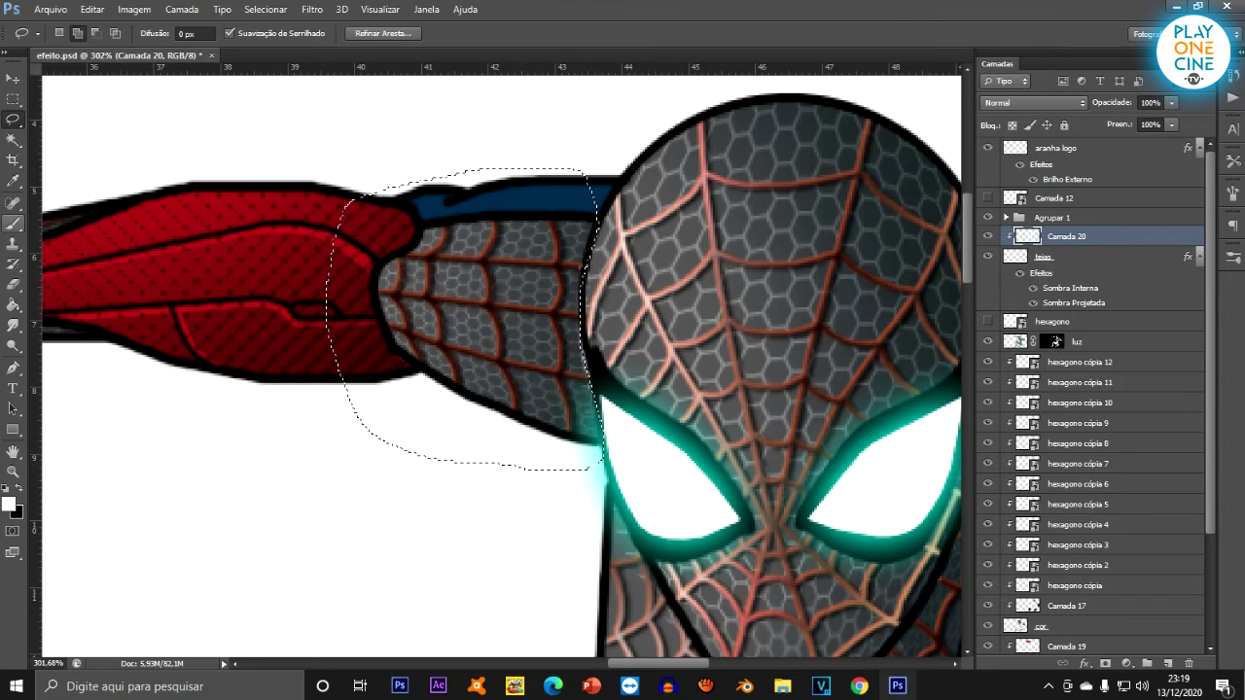
click(13, 222)
click(399, 282)
scroll(598, 252, down, 5)
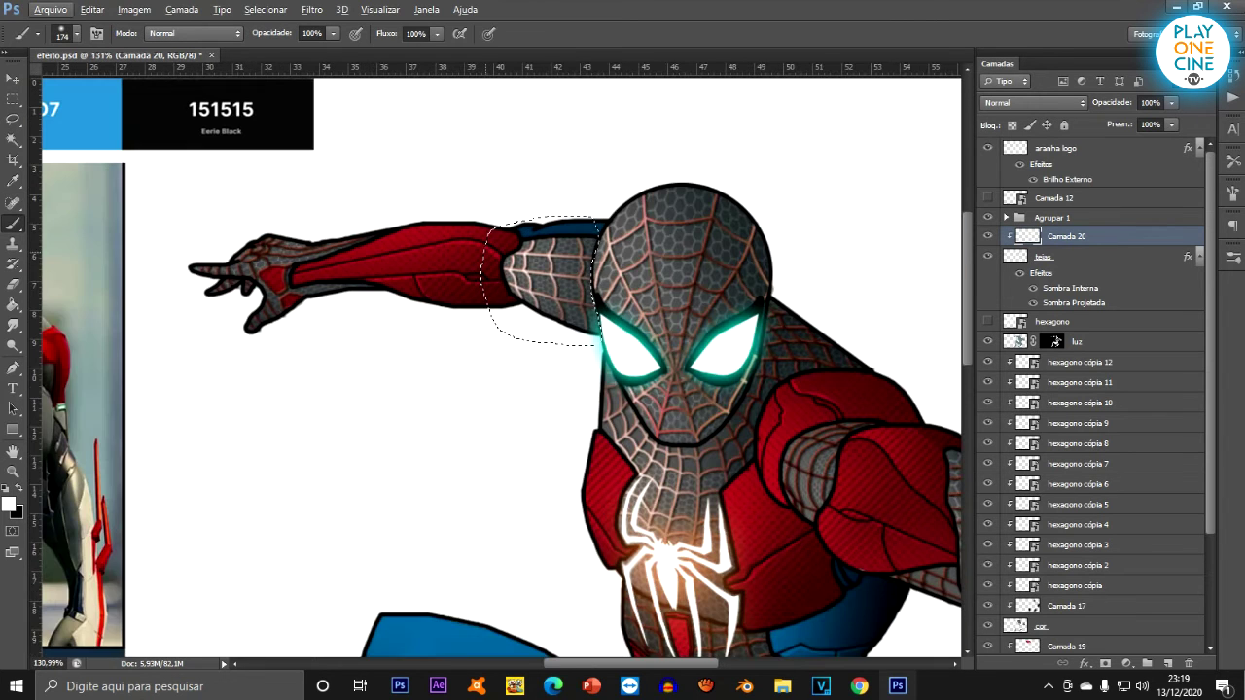
Lasso the outstretched hand and wrist at the far end of the arm and brush white highlights over their web lines.
scroll(622, 194, down, 5)
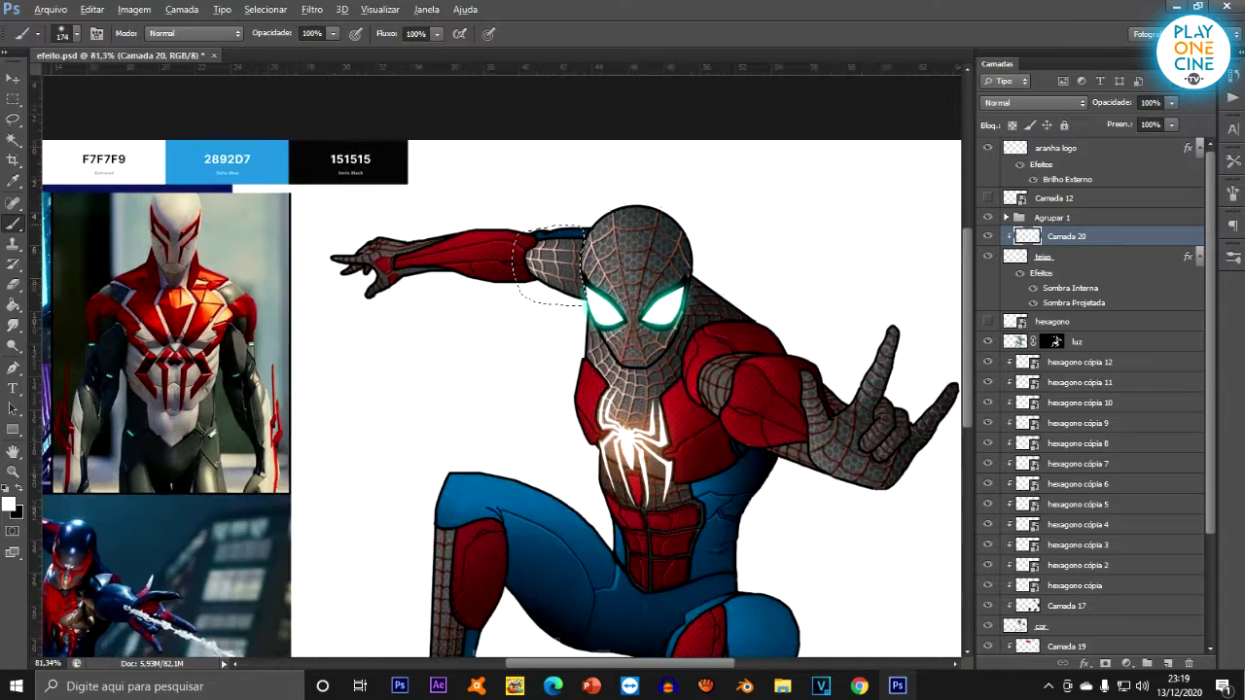
scroll(515, 195, up, 7)
key(l)
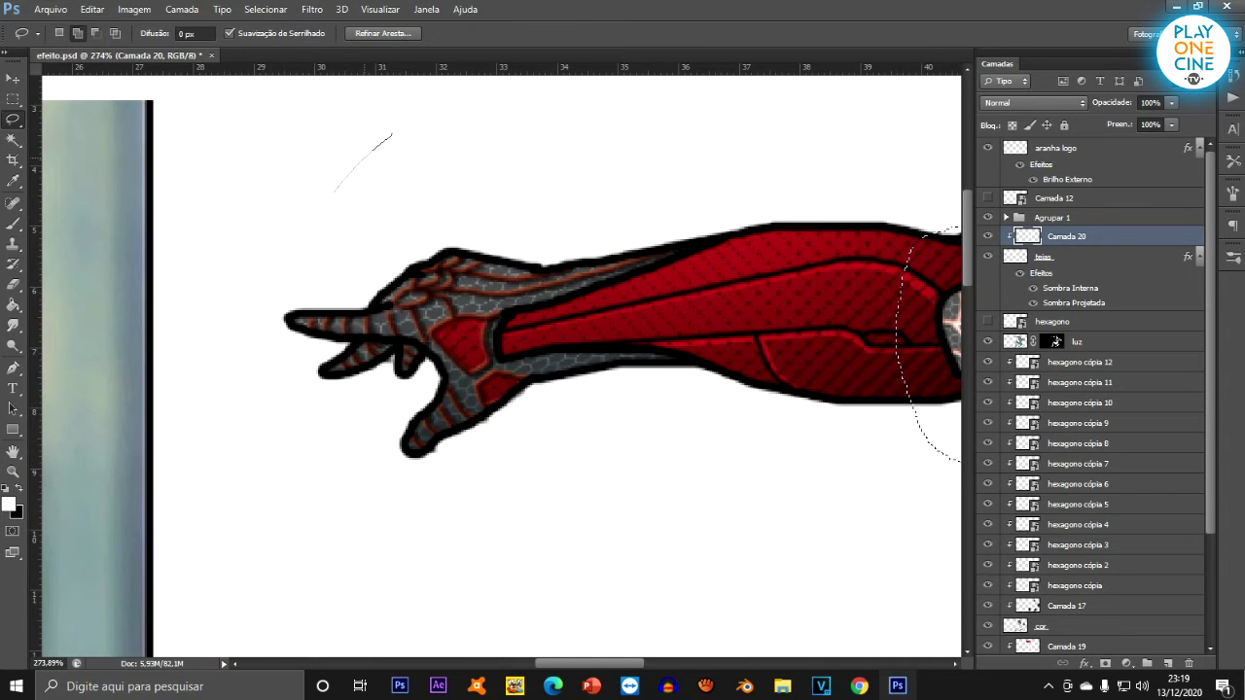
drag(392, 134, 394, 132)
mouse_move(208, 208)
mouse_down()
mouse_move(601, 228)
mouse_move(731, 145)
mouse_up()
key(b)
click(475, 313)
click(476, 314)
click(479, 311)
Lasso the webbed shin and boot of the raised-knee leg and brush a white highlight down their web lines.
scroll(373, 254, down, 6)
scroll(458, 225, down, 6)
scroll(518, 425, up, 8)
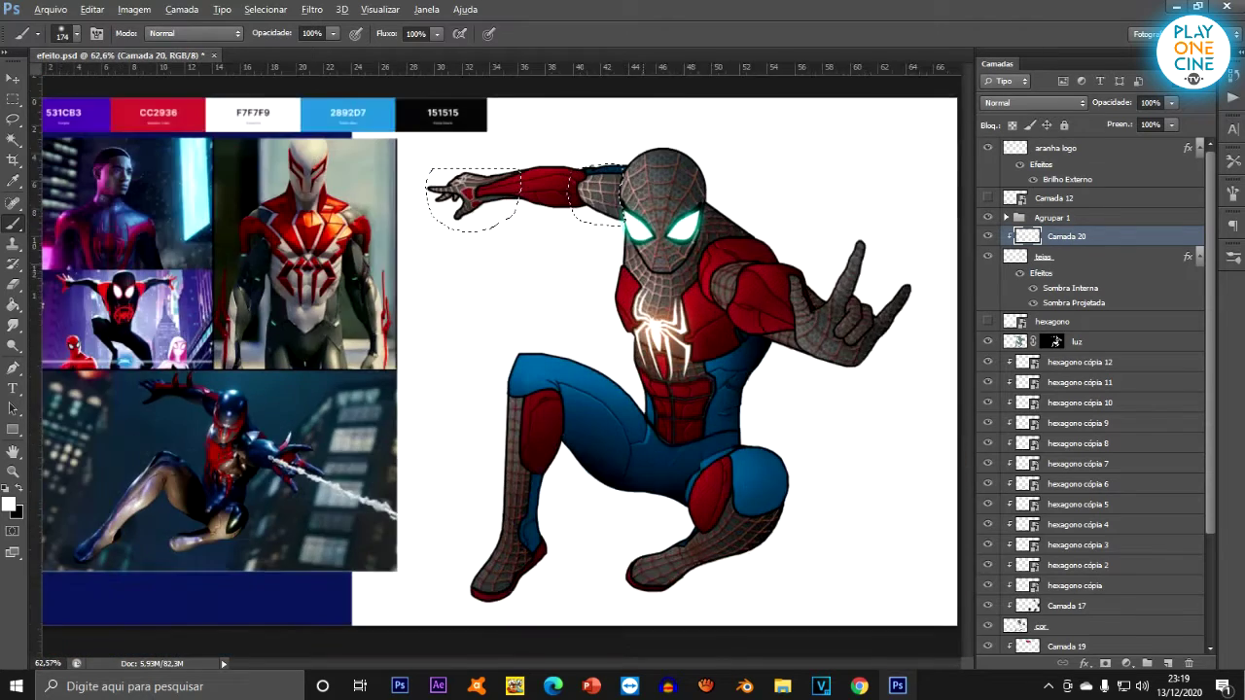
scroll(408, 404, down, 4)
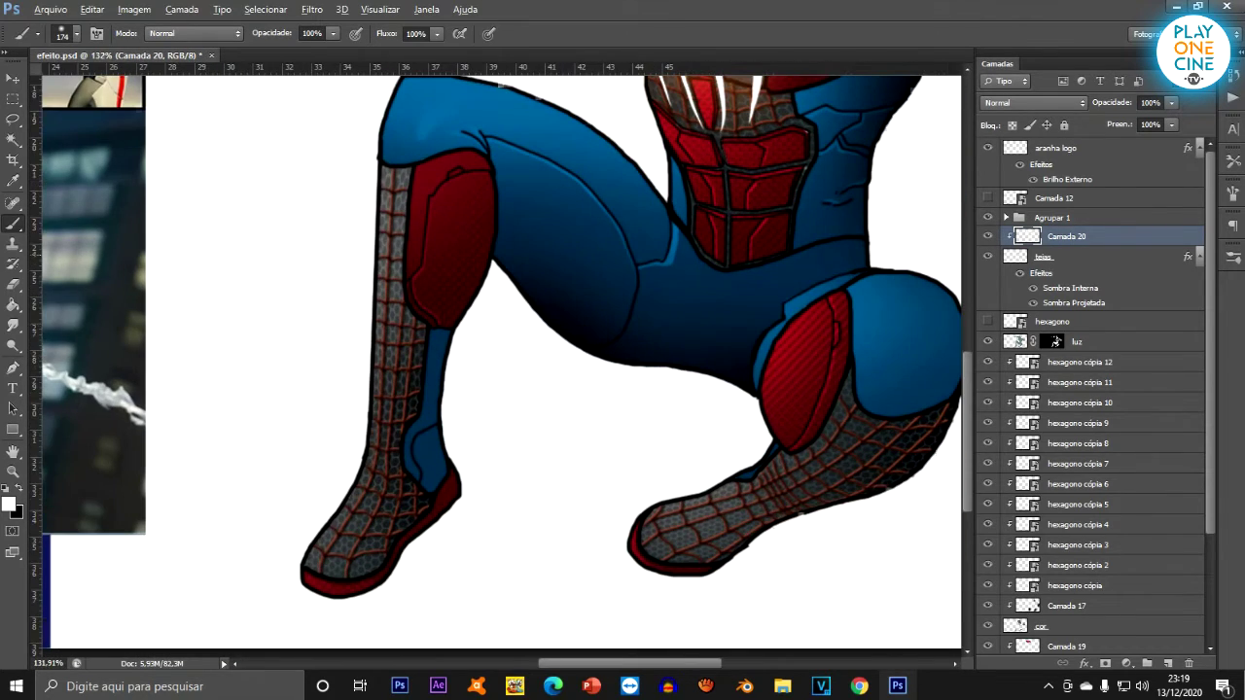
click(12, 119)
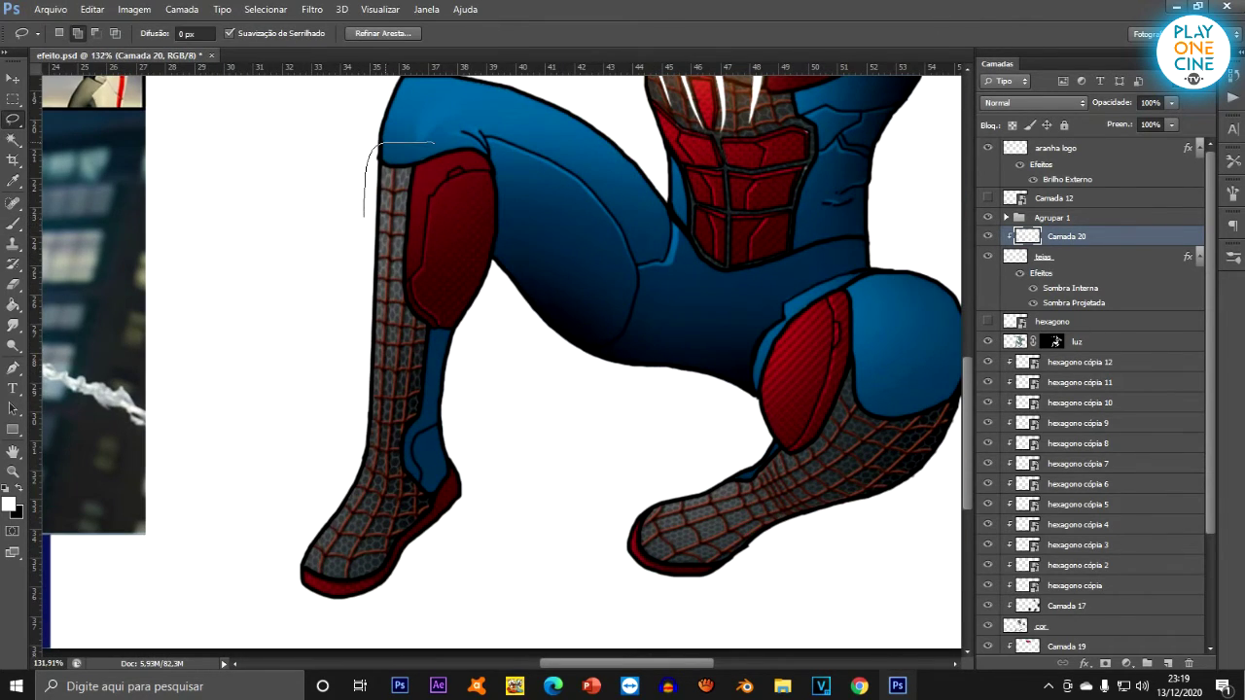
drag(282, 547, 290, 540)
click(13, 223)
click(376, 183)
mouse_move(387, 209)
mouse_down()
mouse_move(389, 365)
mouse_move(360, 467)
mouse_up()
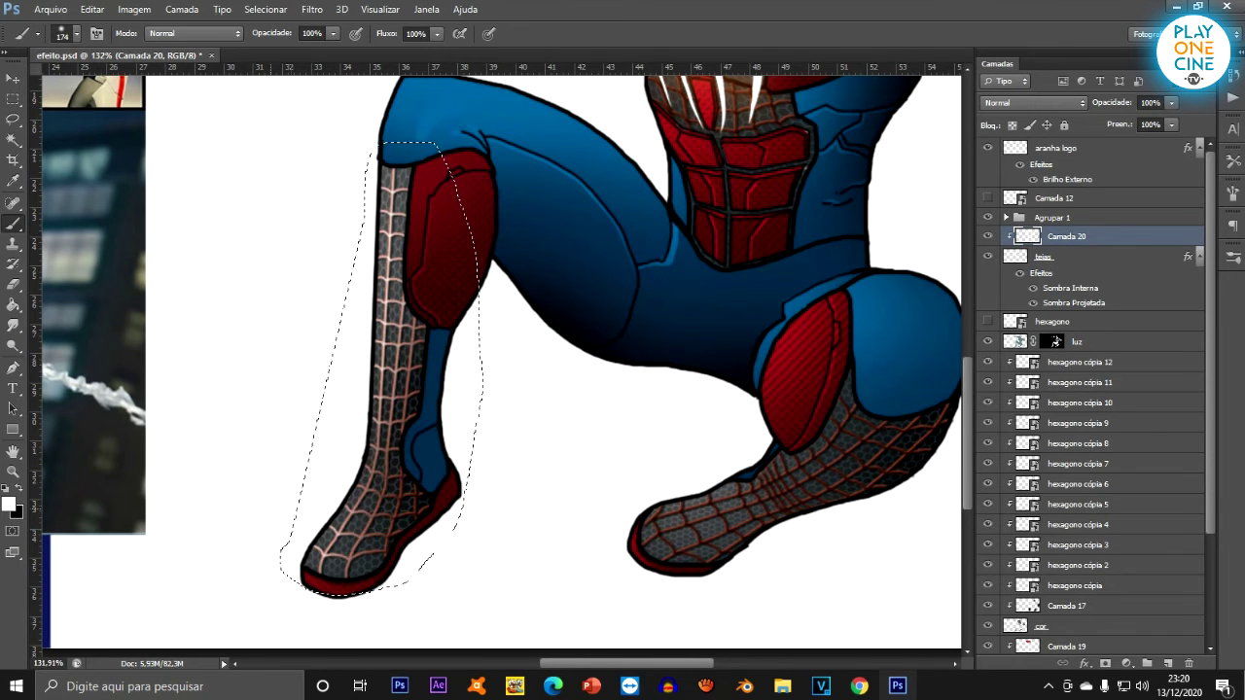
key(ctrl+0)
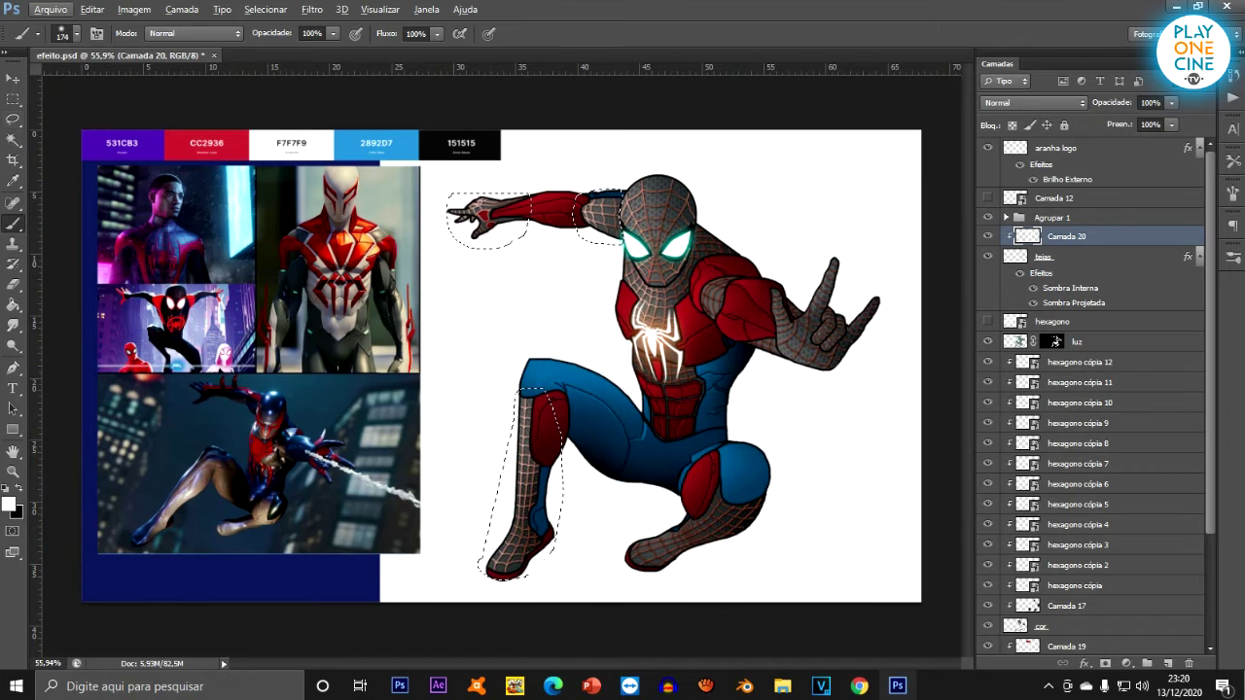
Lasso the webbed band between the red shoulder and forearm plates and brush white highlights along its web lines.
click(13, 119)
scroll(820, 287, up, 3)
scroll(709, 288, up, 3)
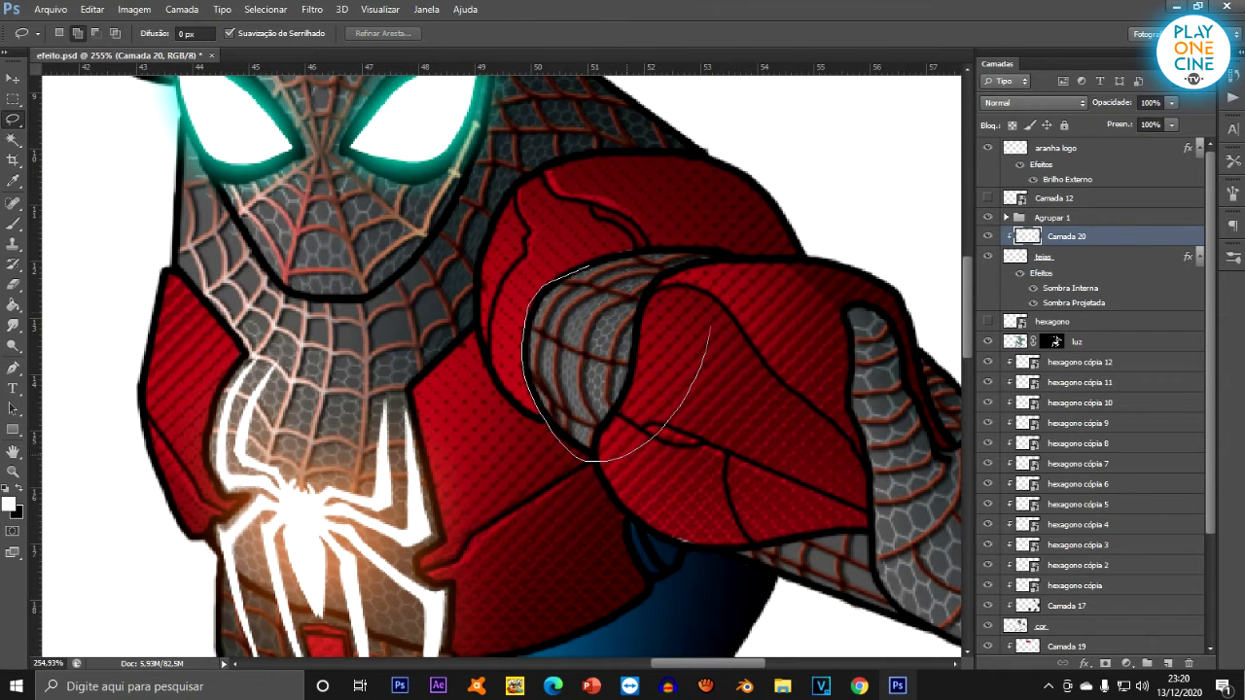
drag(644, 238, 581, 249)
click(13, 223)
click(503, 324)
scroll(503, 324, down, 1)
click(506, 336)
scroll(525, 327, down, 3)
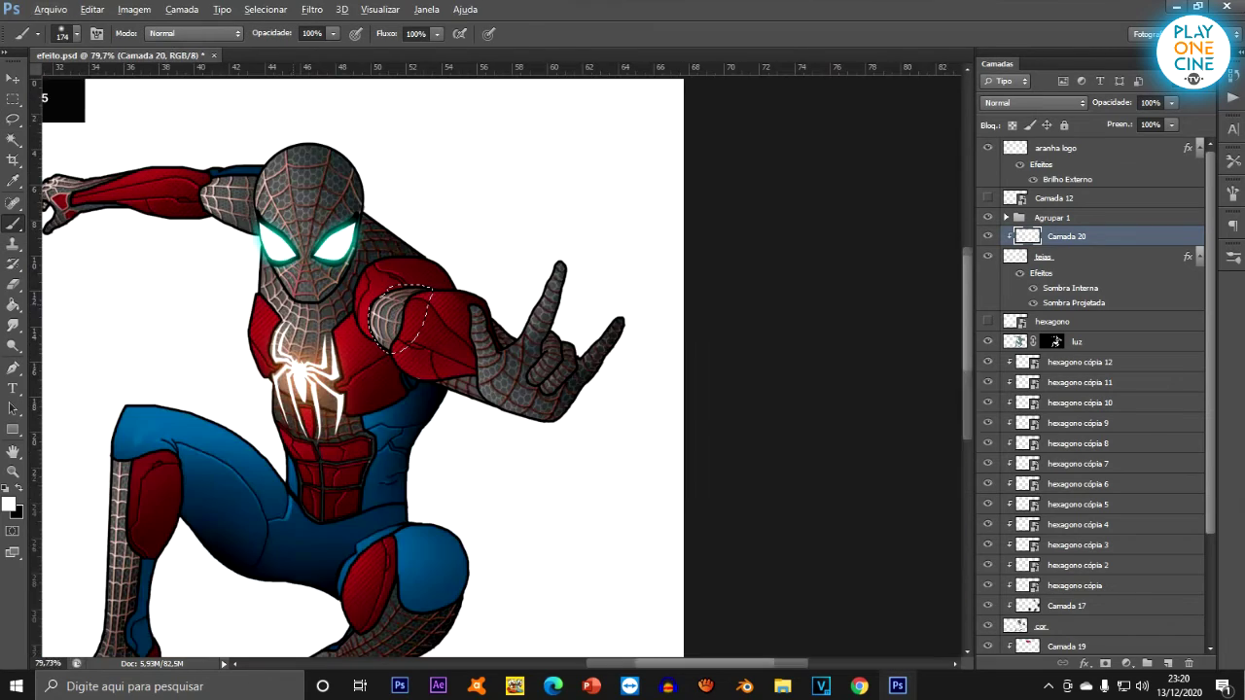
Replace the selection with a lasso around the foreground hand and brush a white highlight on its thumb-side web lines.
scroll(540, 326, up, 1)
key(l)
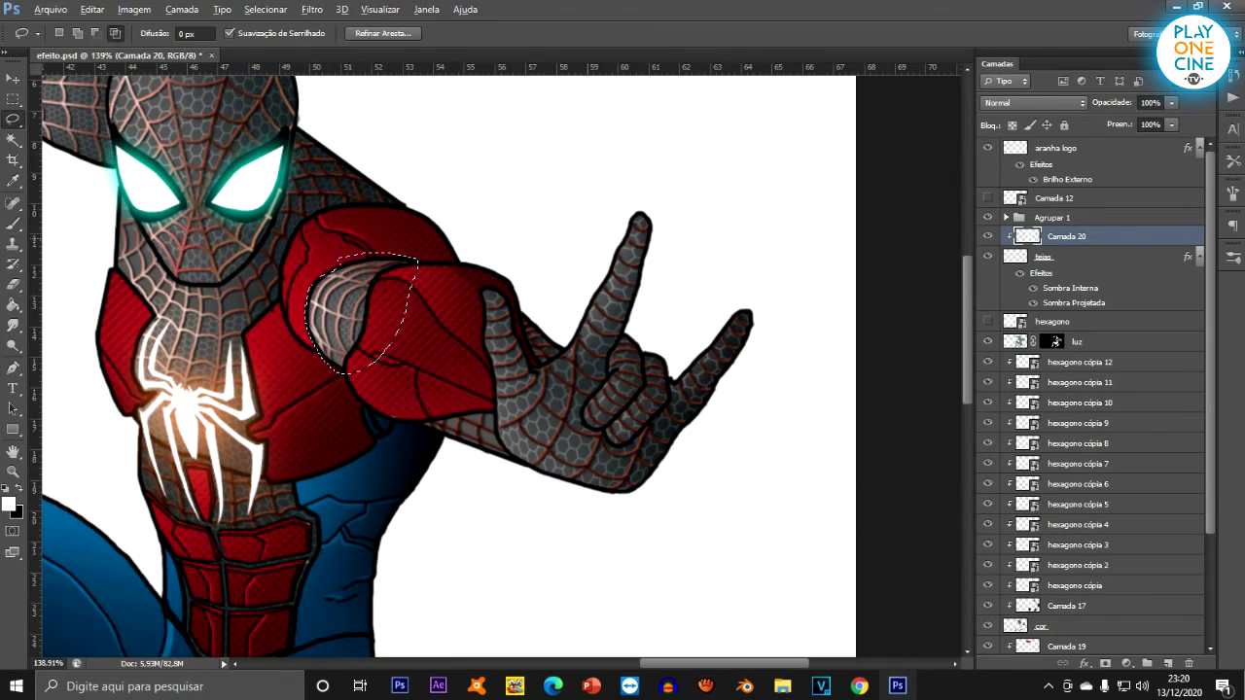
scroll(539, 327, down, 2)
key(ctrl+d)
scroll(539, 326, up, 2)
scroll(580, 314, up, 3)
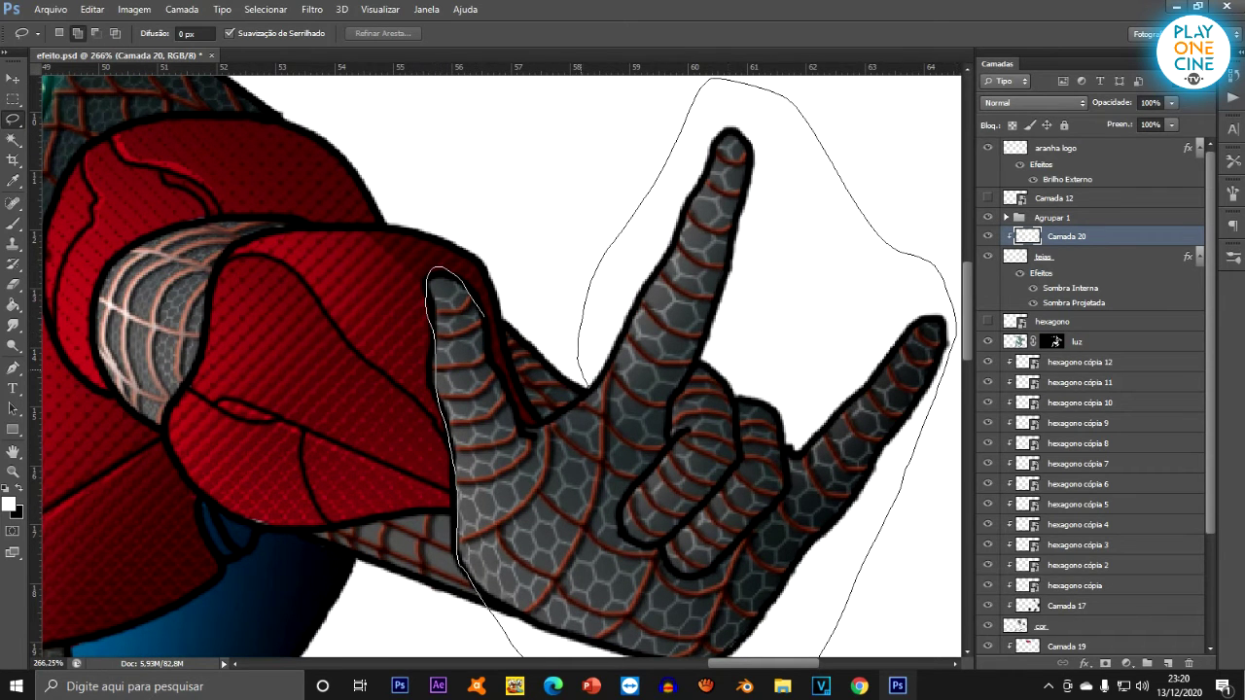
drag(498, 365, 484, 317)
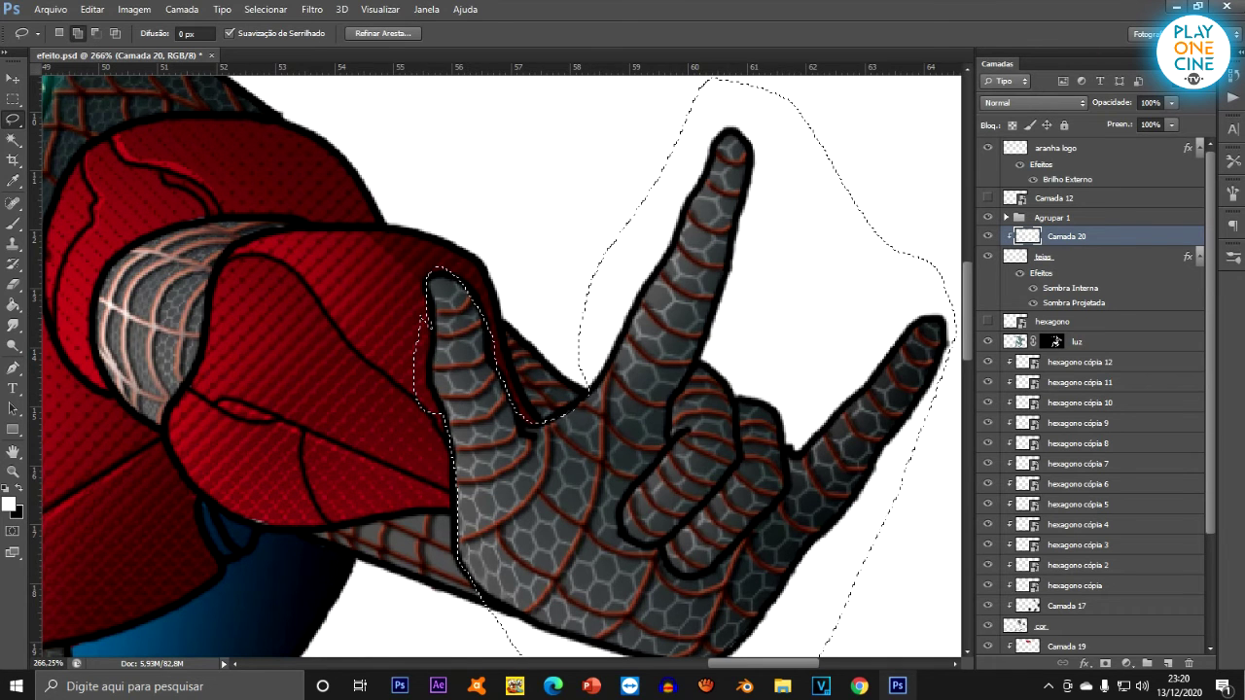
click(13, 222)
click(370, 335)
scroll(533, 339, down, 3)
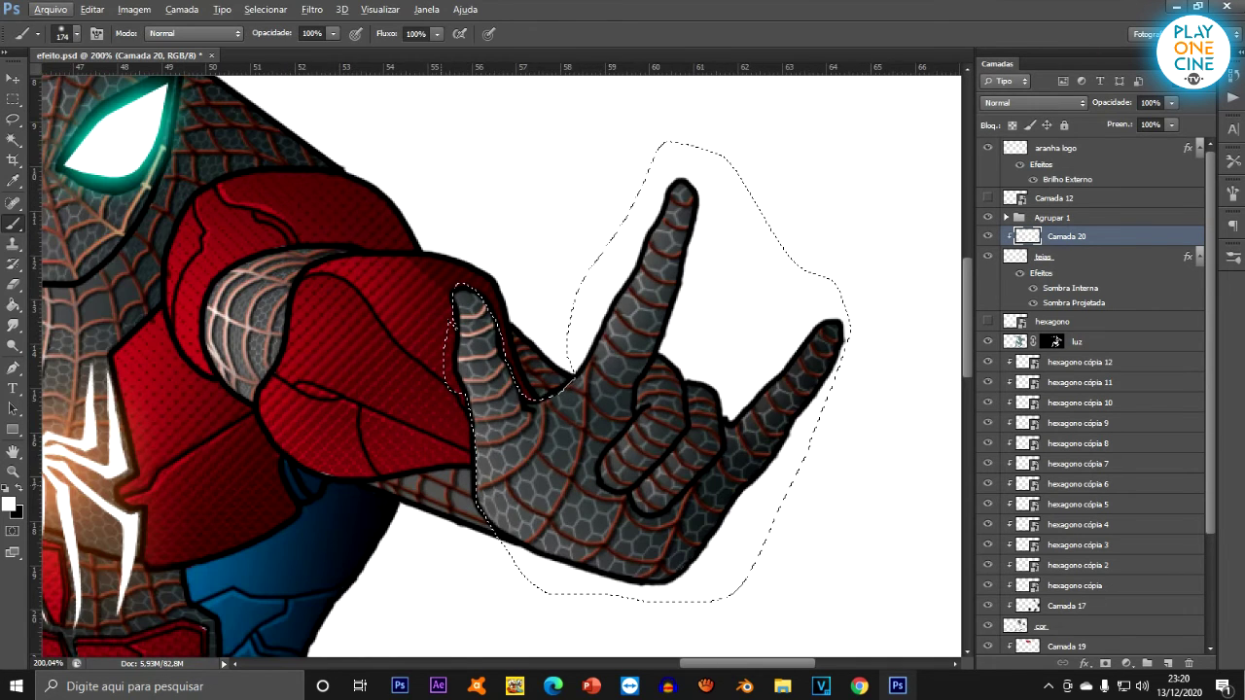
Lasso the webbed abdomen beneath the chest plate and brush white highlights onto its web lines around the spider legs.
scroll(780, 367, down, 2)
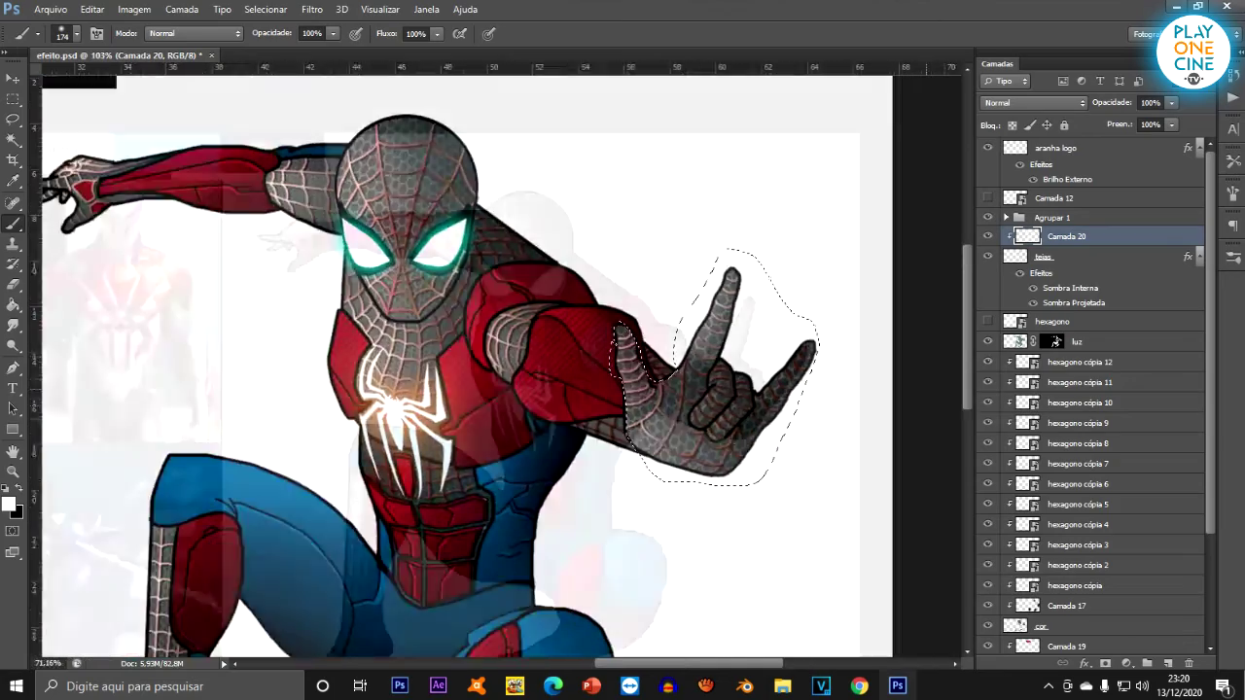
scroll(793, 380, down, 1)
scroll(499, 365, up, 1)
scroll(500, 364, down, 2)
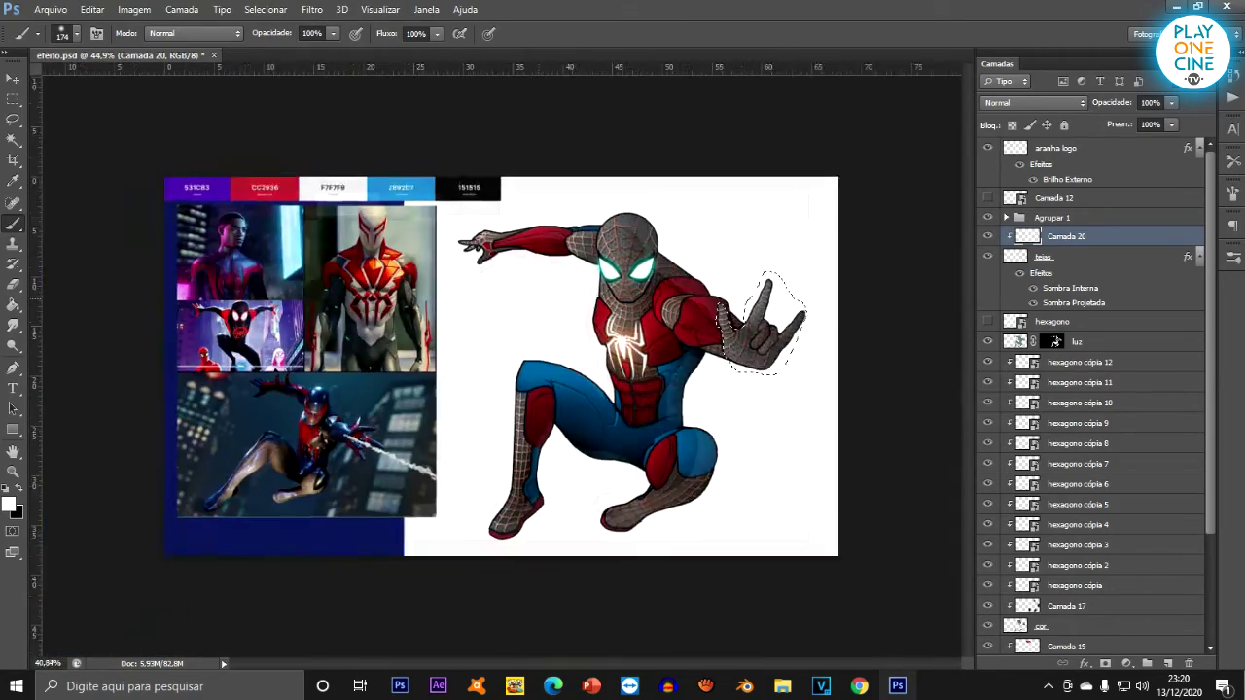
scroll(499, 365, up, 2)
scroll(763, 569, up, 2)
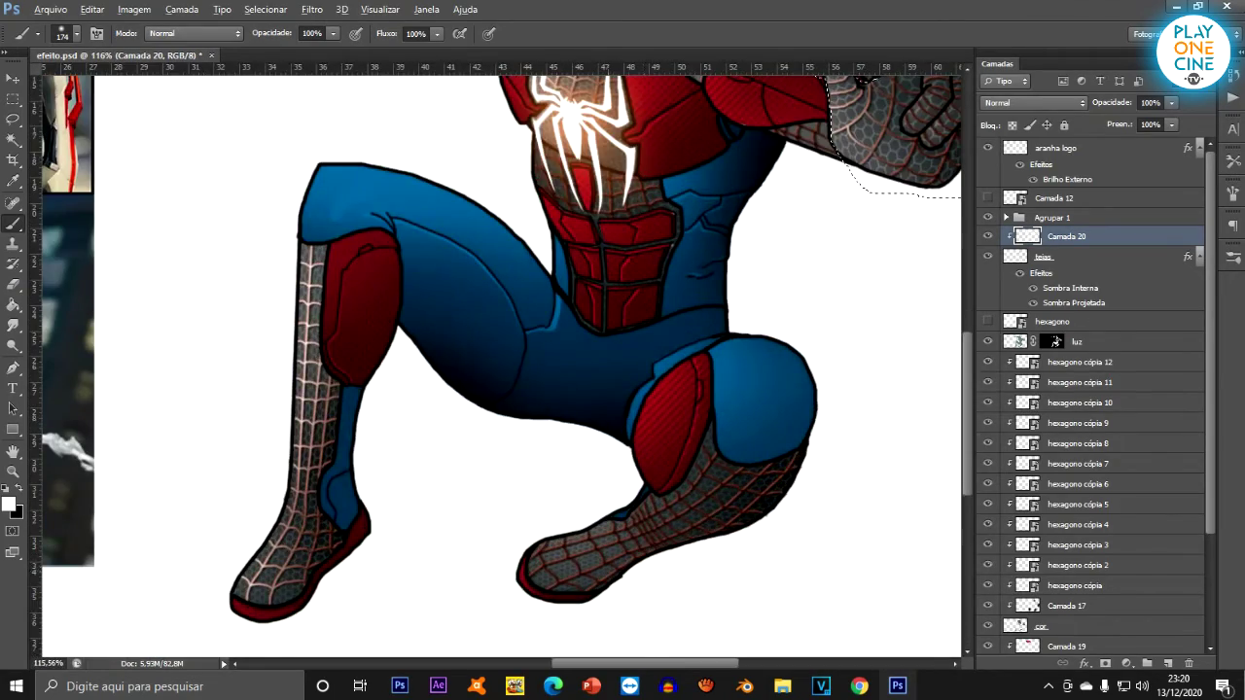
scroll(622, 568, down, 9)
scroll(734, 272, up, 6)
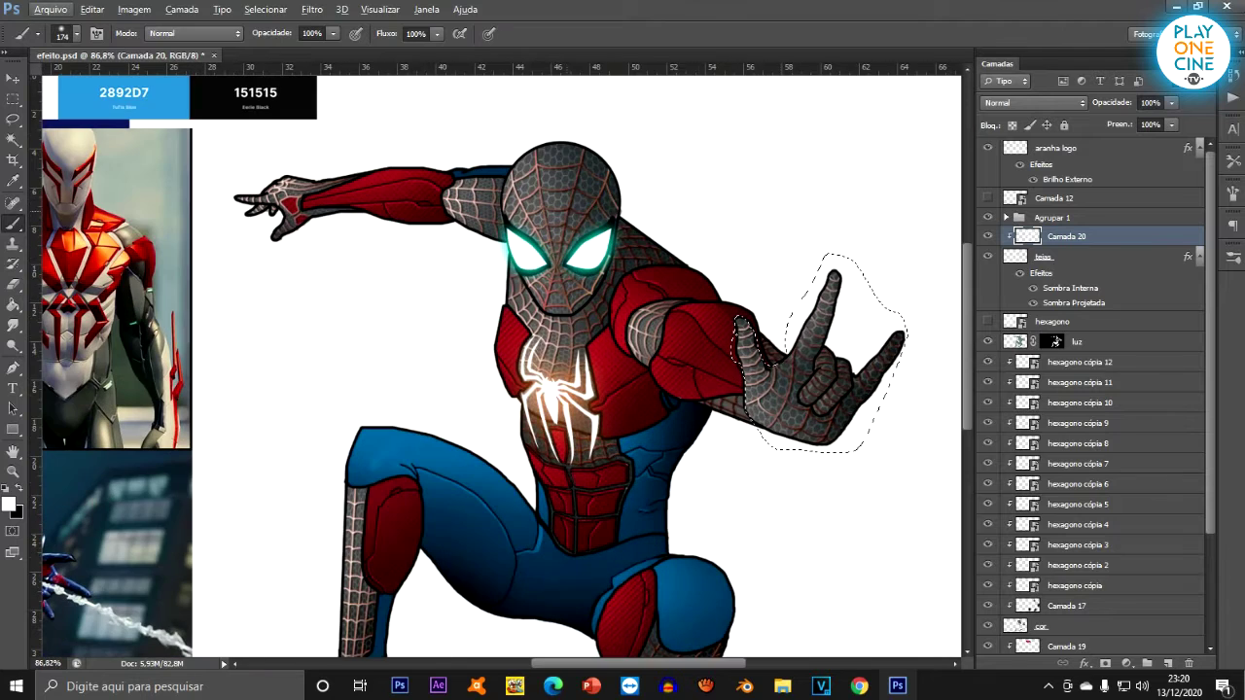
scroll(496, 413, up, 4)
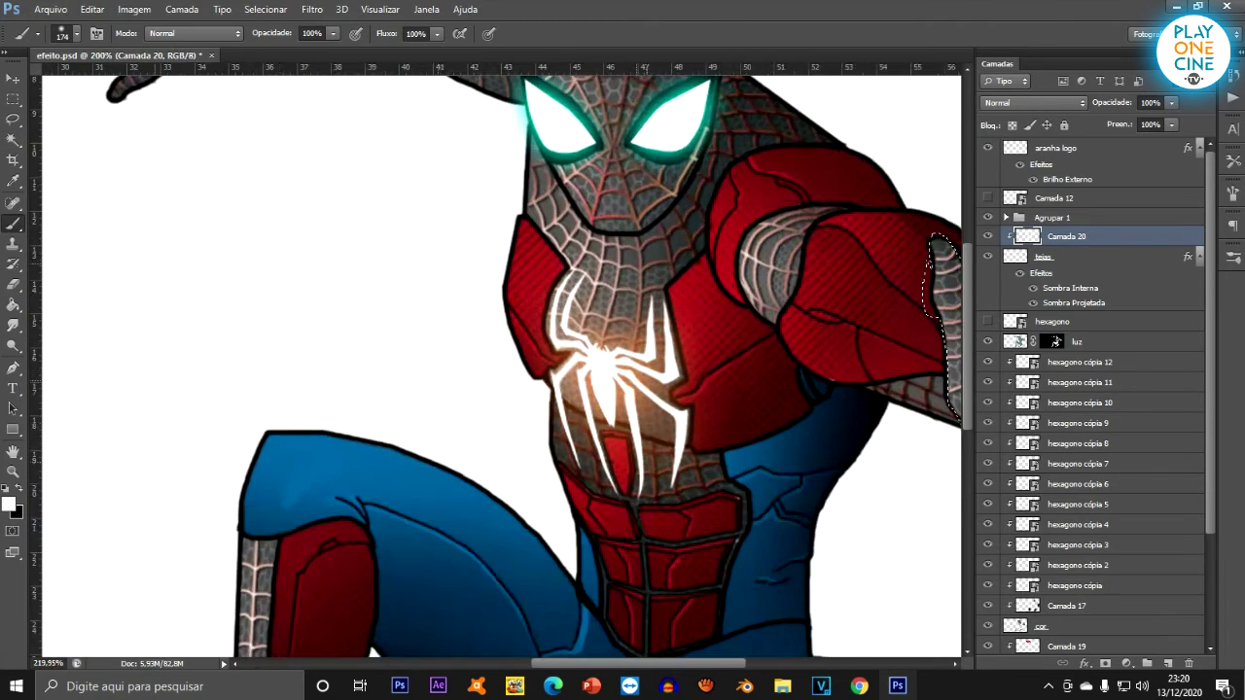
scroll(496, 413, up, 1)
click(13, 119)
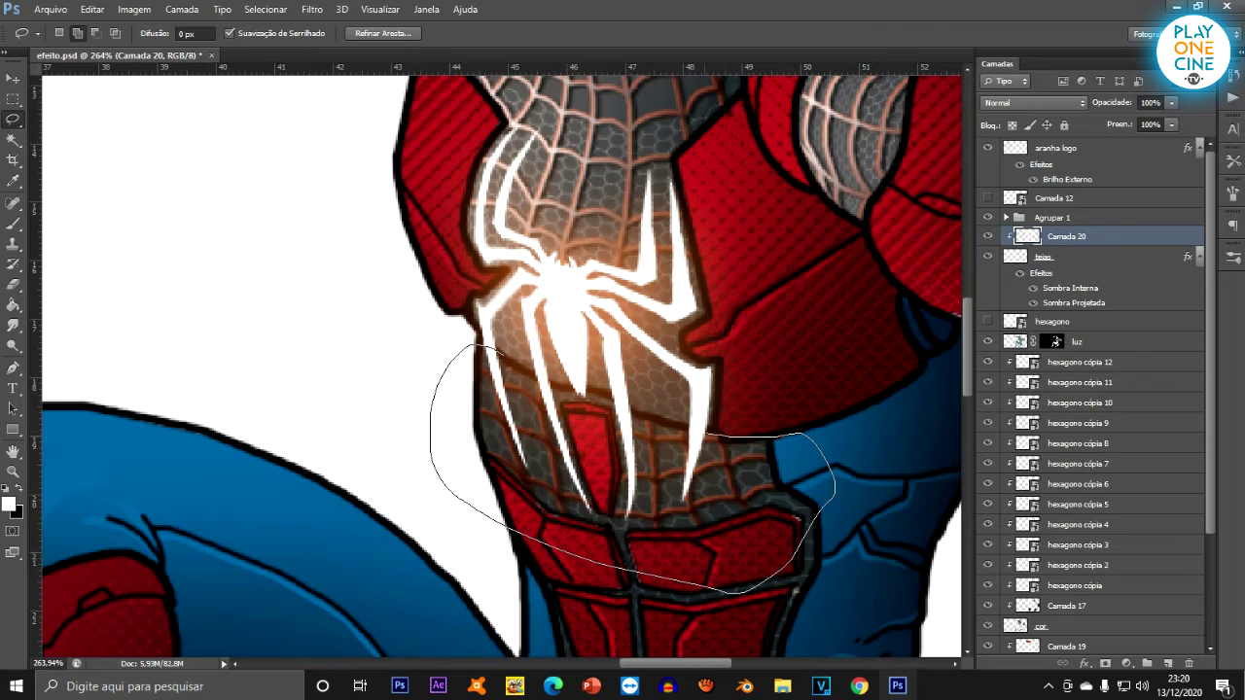
drag(580, 393, 545, 384)
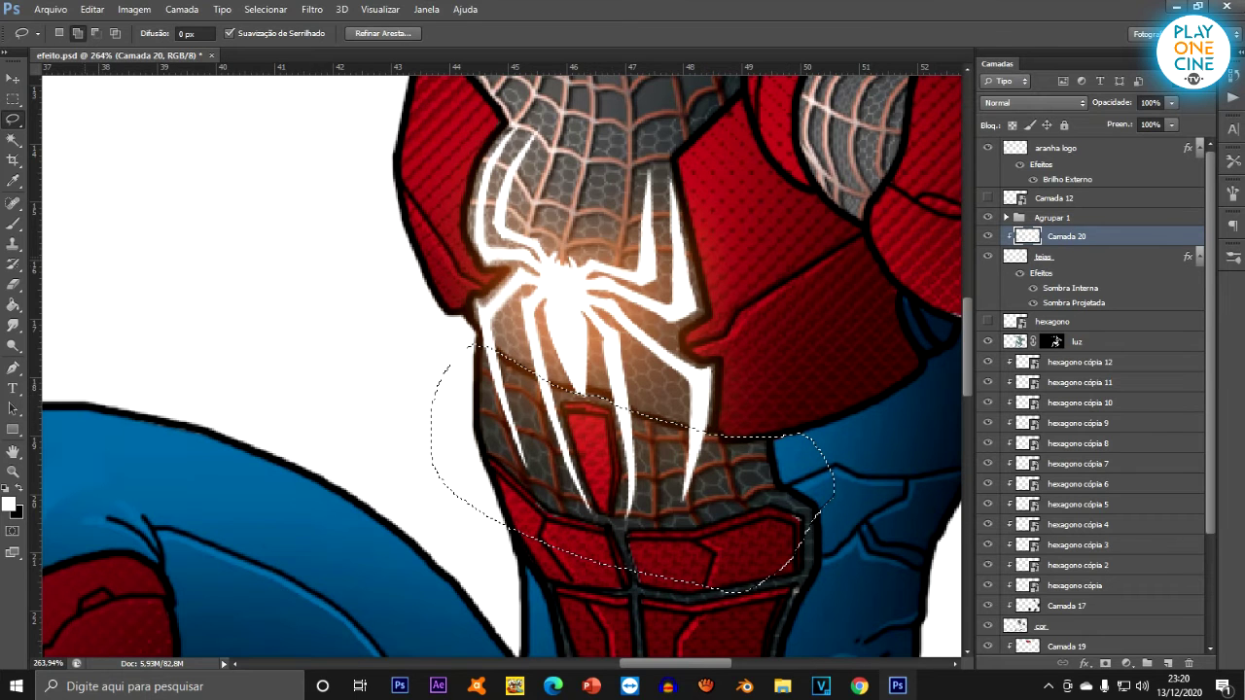
key(b)
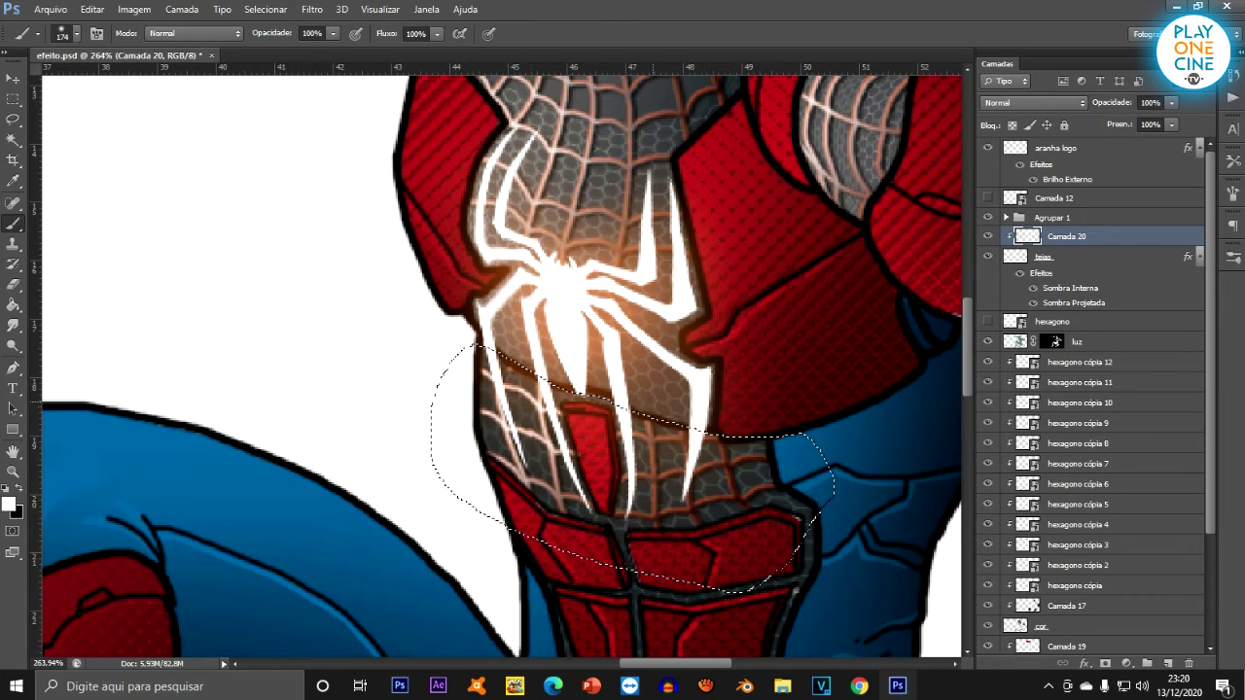
click(593, 427)
scroll(620, 386, down, 6)
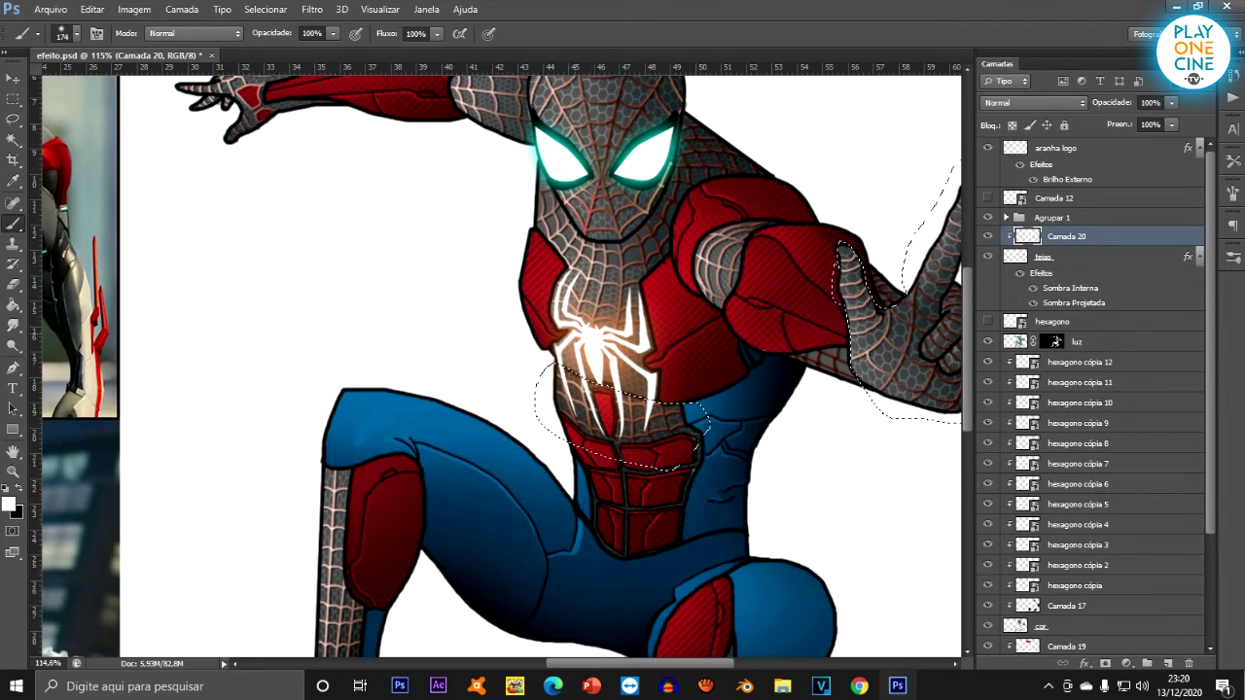
Clear the selection and review the web-line highlights across the whole figure.
key(l)
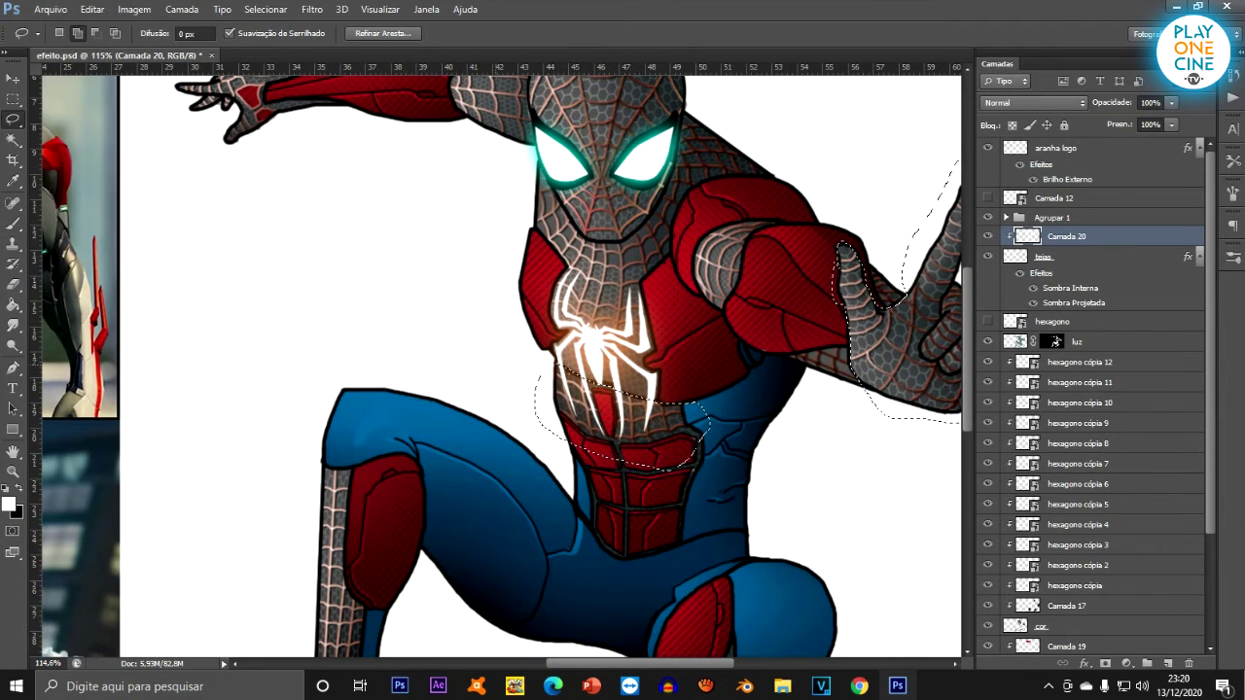
scroll(583, 370, down, 10)
scroll(535, 364, up, 6)
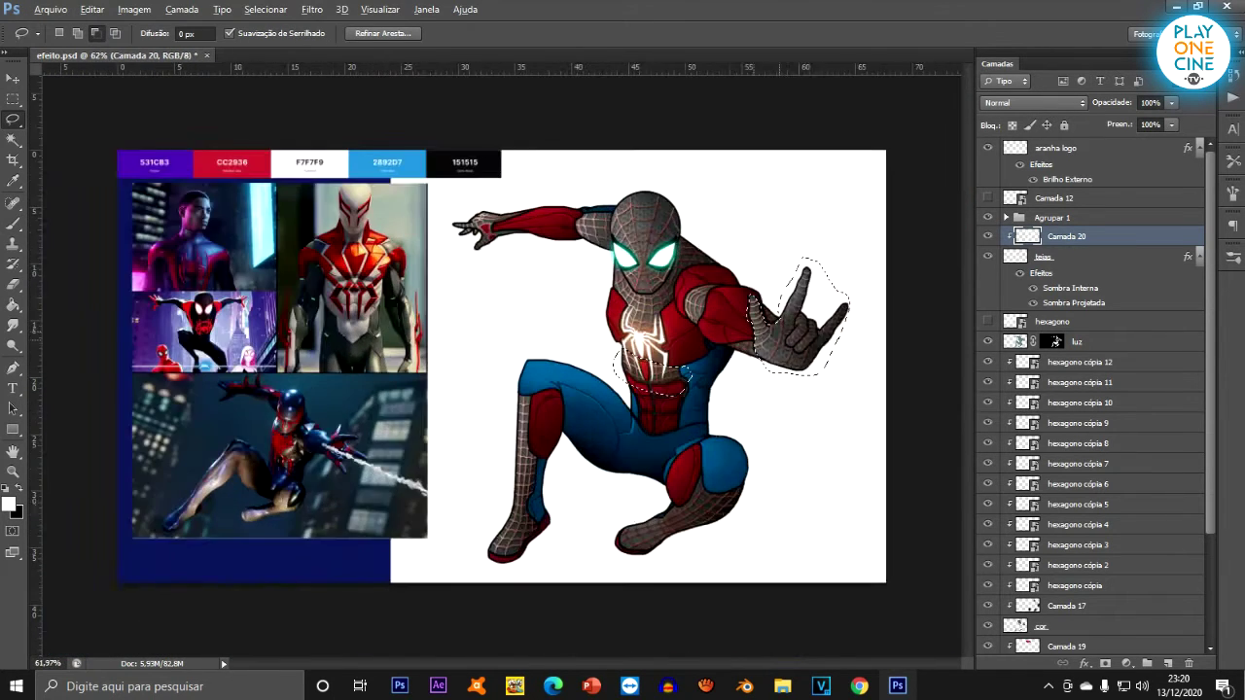
scroll(680, 360, up, 1)
scroll(583, 389, down, 1)
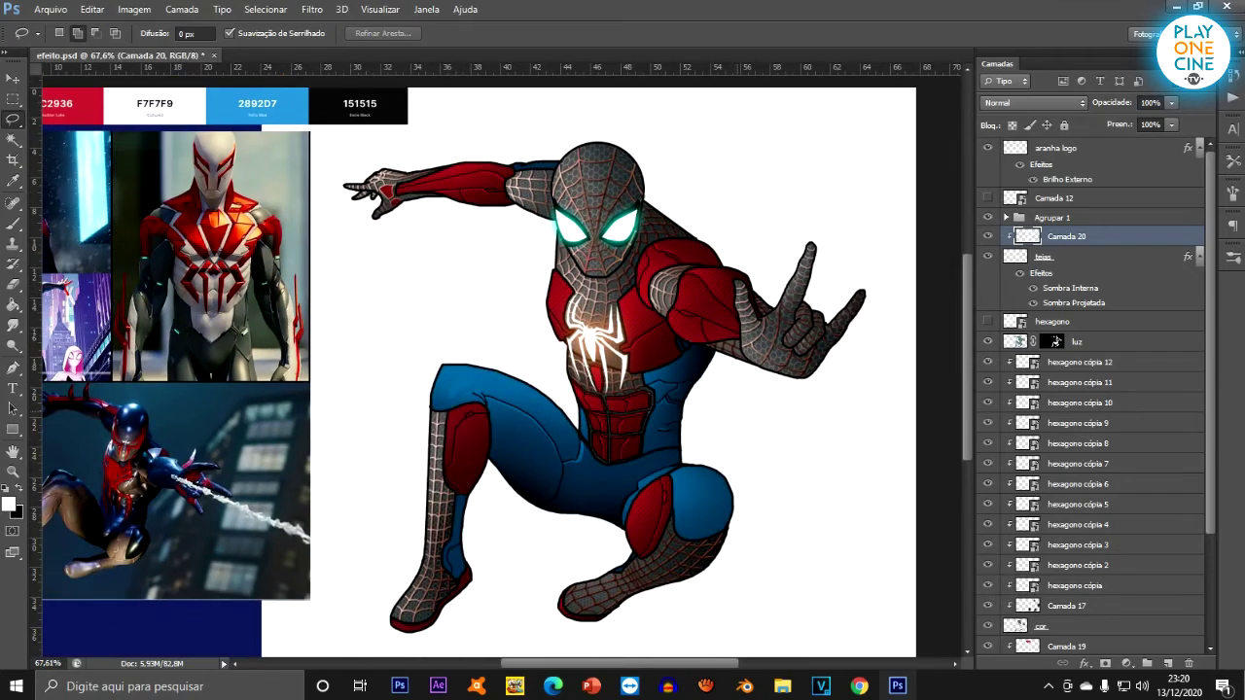
scroll(583, 292, up, 4)
scroll(583, 292, down, 2)
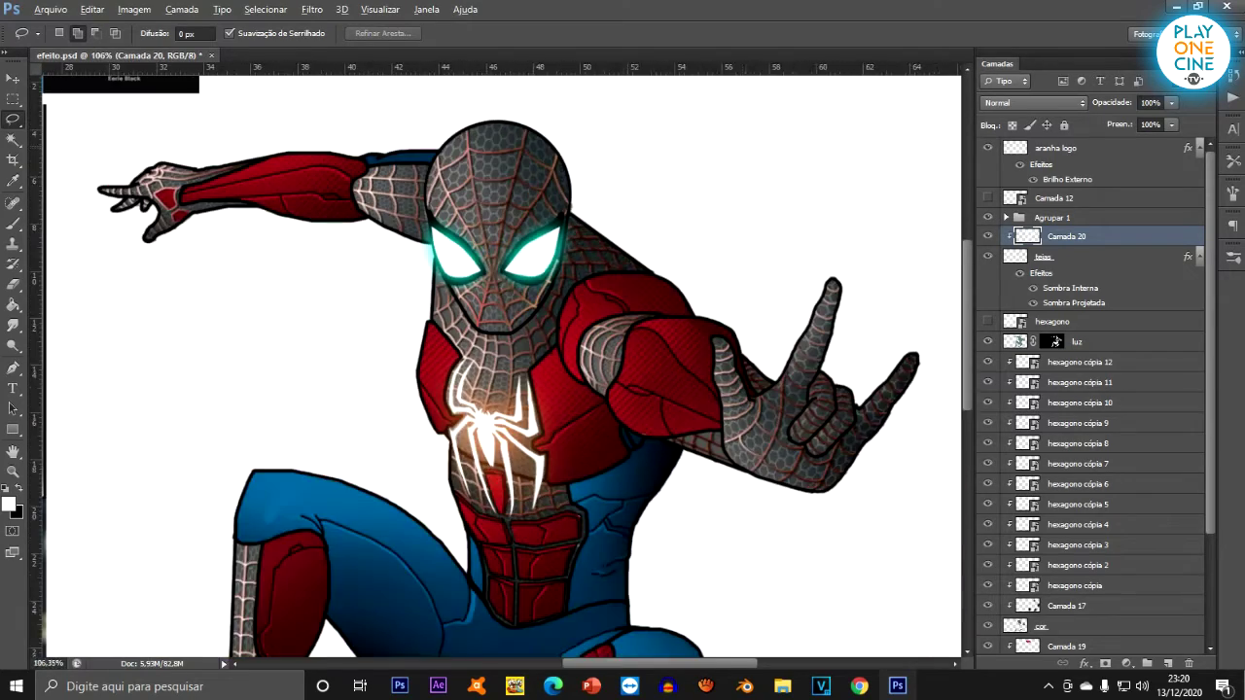
scroll(564, 341, down, 2)
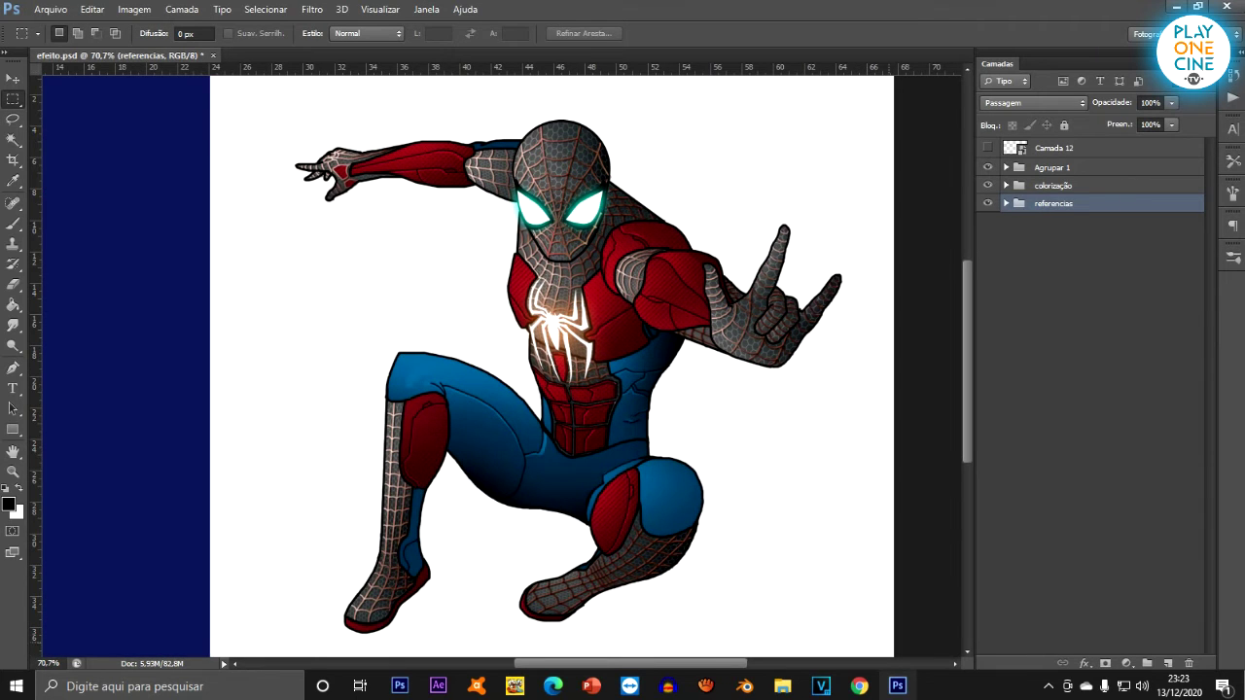
mouse_move(897, 685)
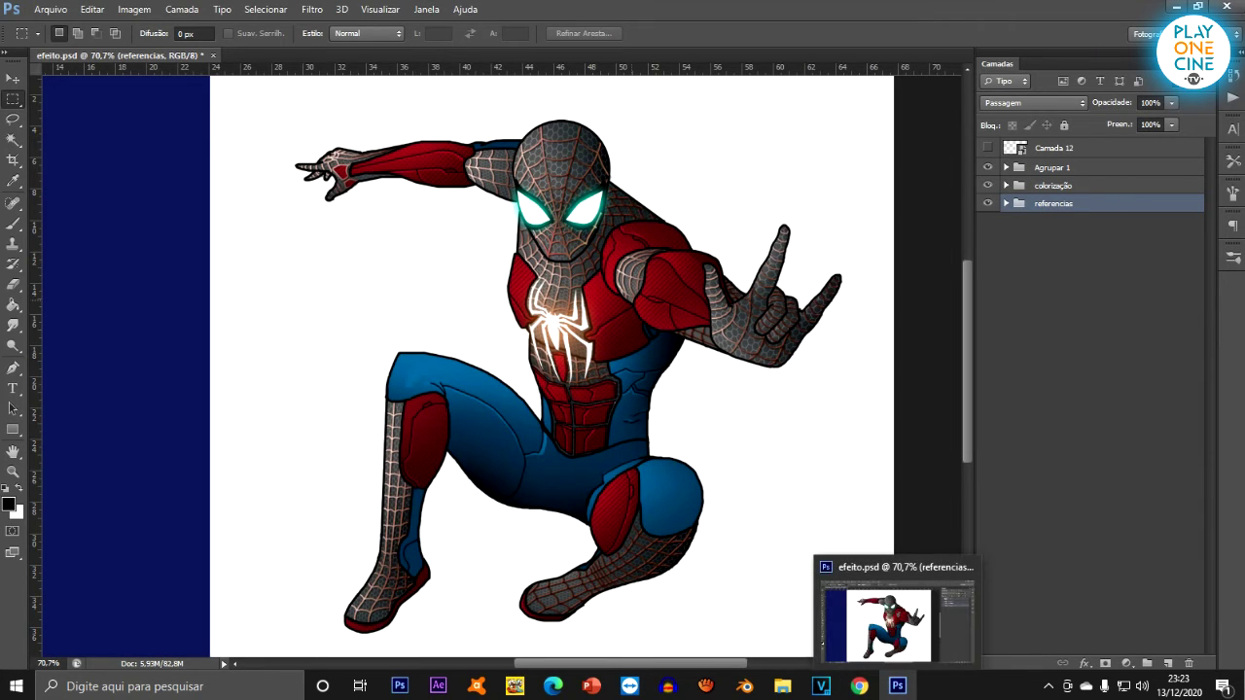
scroll(621, 271, down, 1)
scroll(621, 270, up, 1)
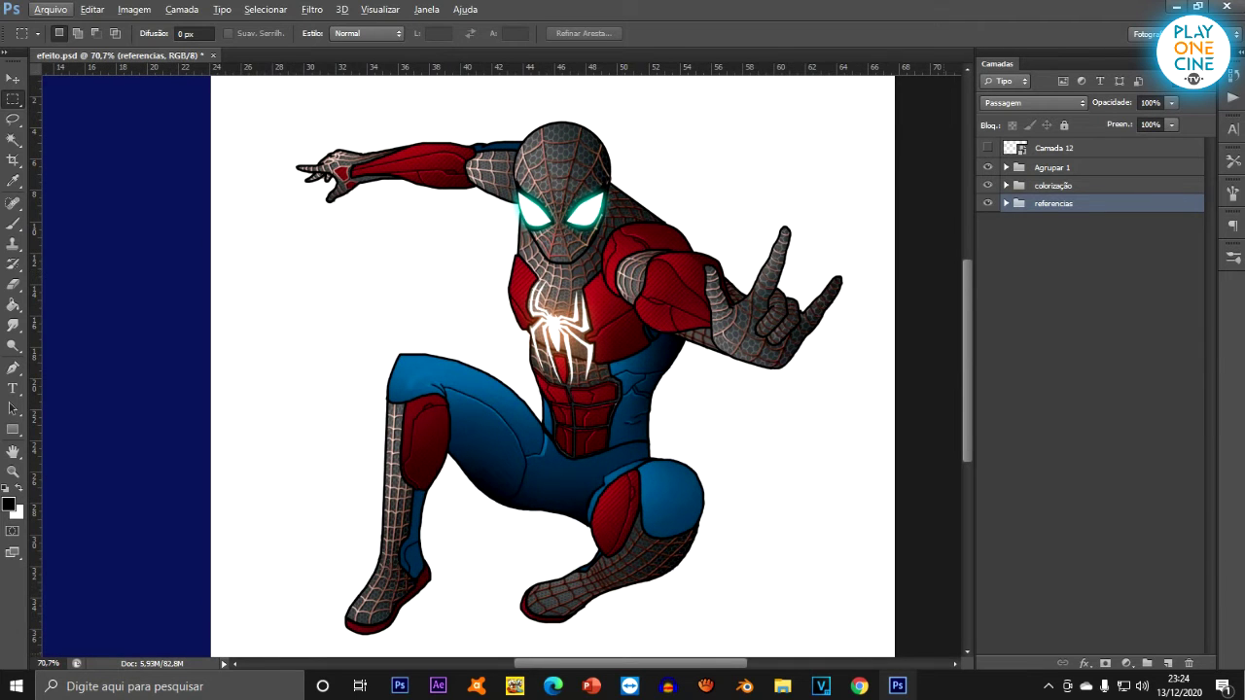
Switch to Chrome and open the Pexels photo results for "cidade noite" in the empty tab.
click(859, 685)
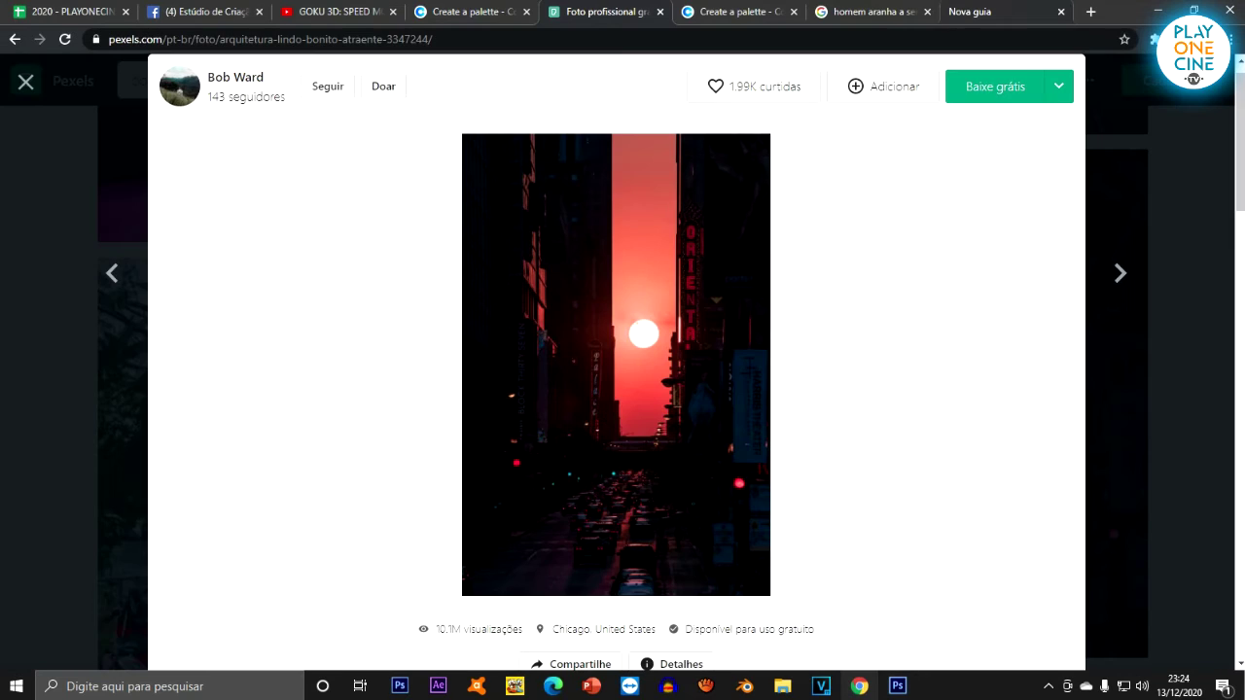
click(1001, 12)
click(817, 39)
text(pexels)
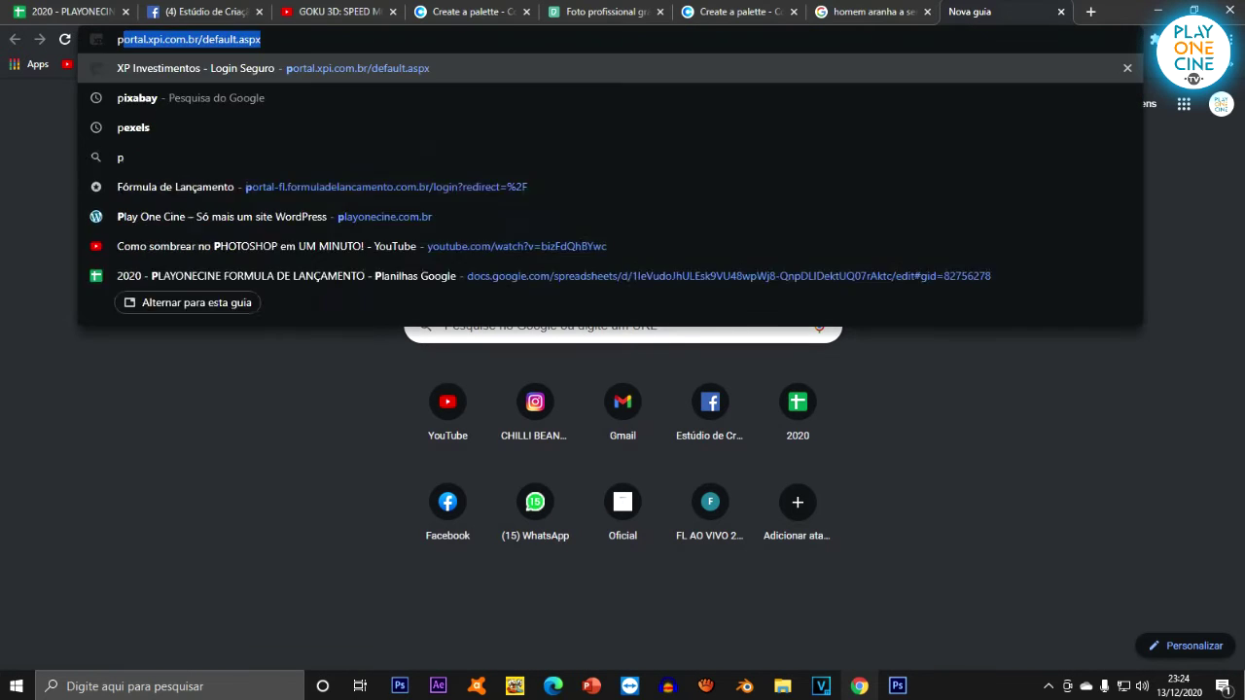
key(Down)
key(Down)
key(Down)
key(Down)
key(Return)
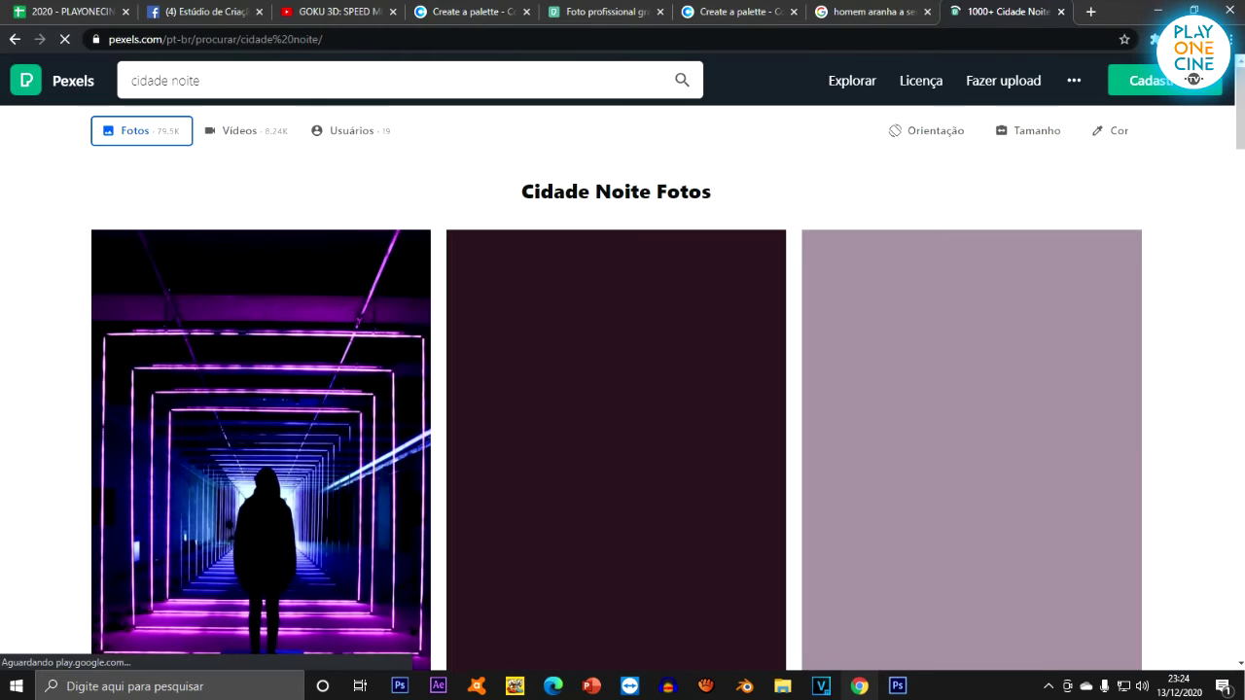
Look through the "cidade noite" photo results for a night-time city background.
scroll(615, 418, down, 5)
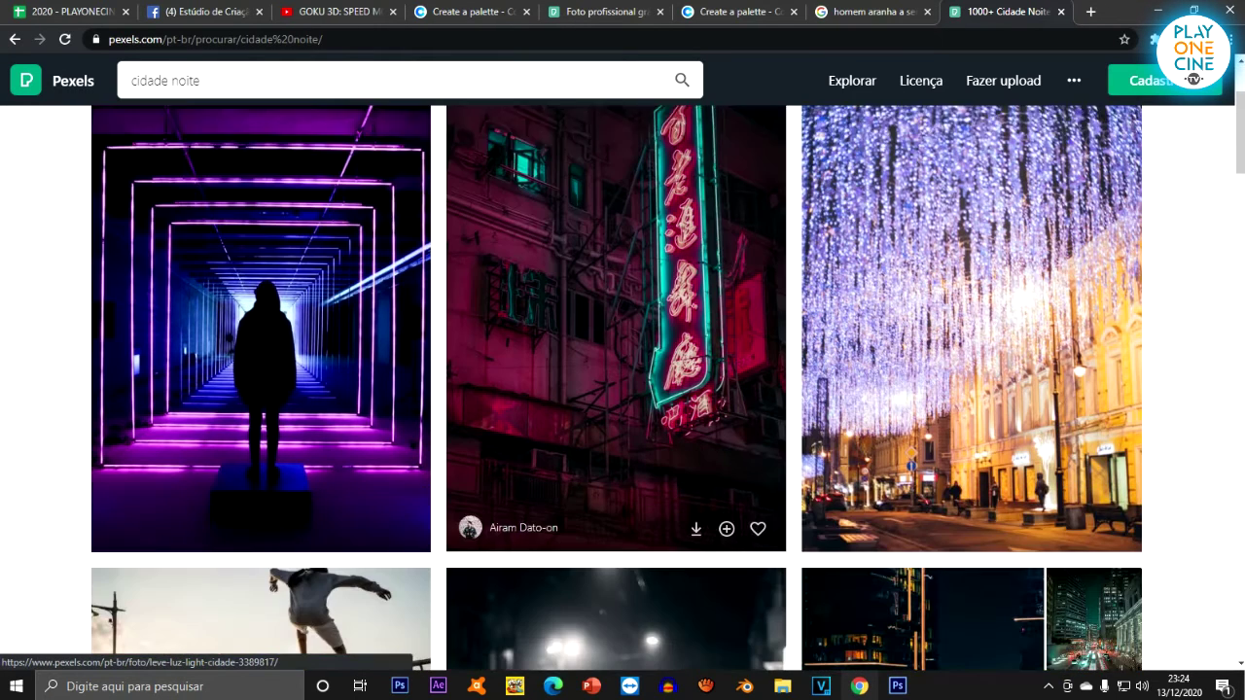
scroll(615, 418, down, 15)
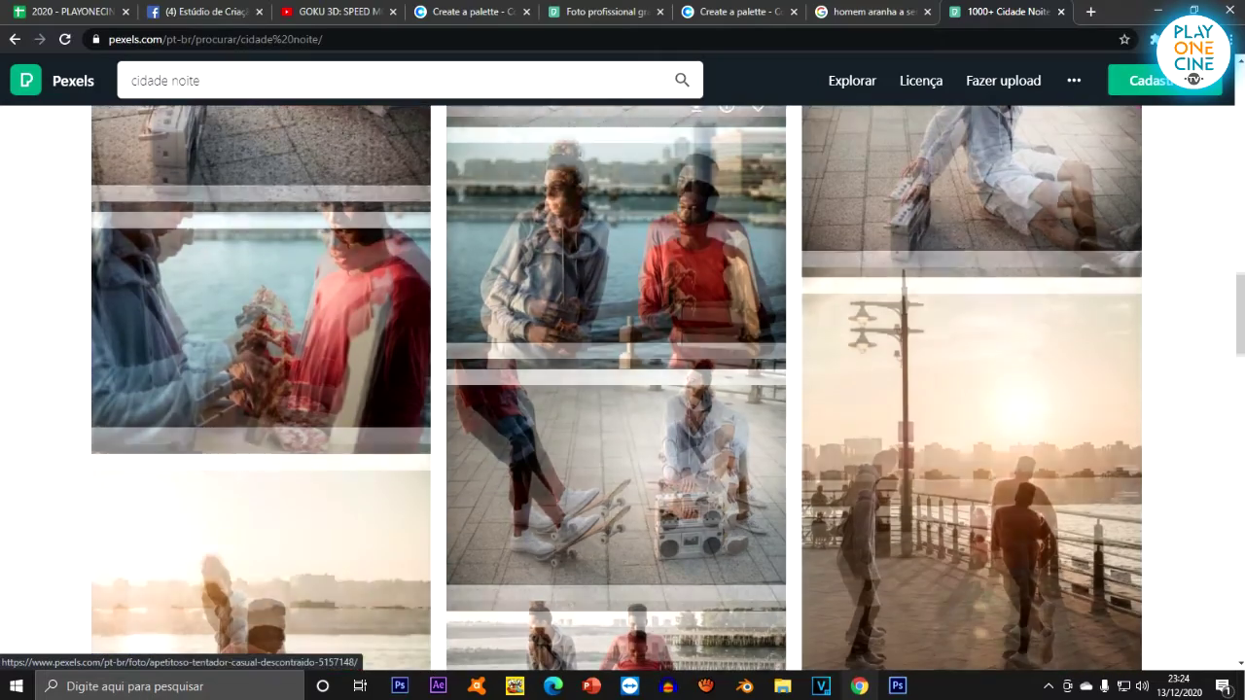
scroll(616, 418, down, 15)
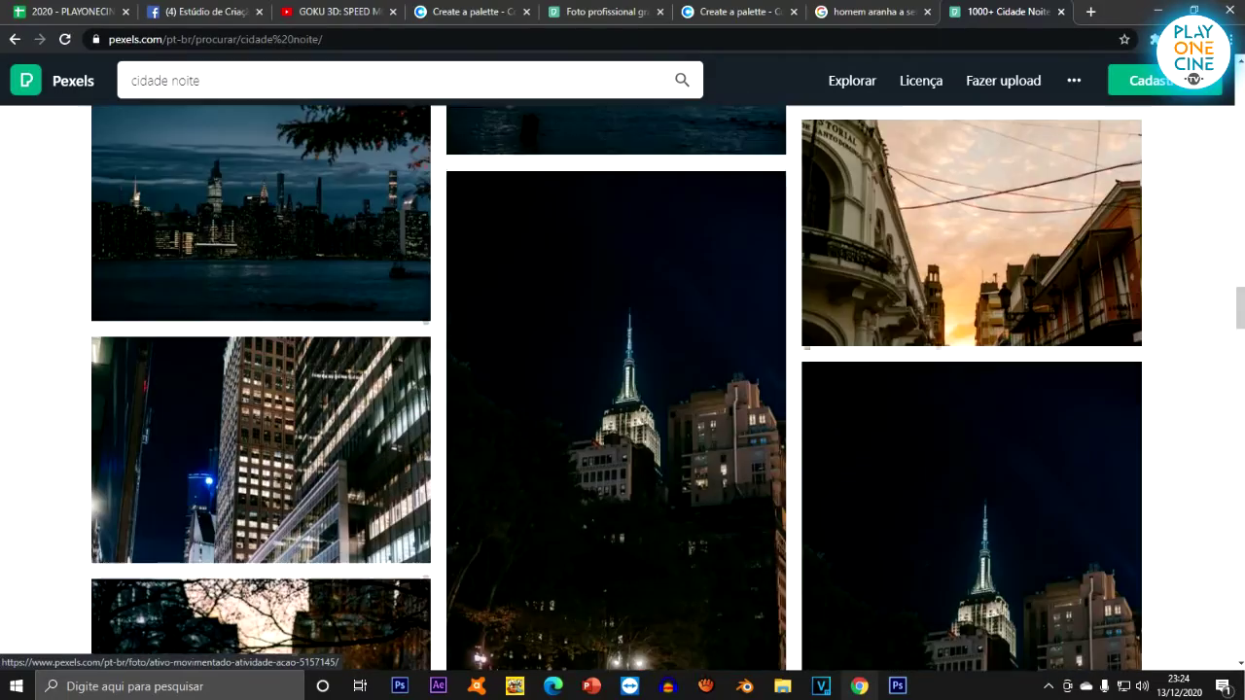
scroll(616, 418, down, 2)
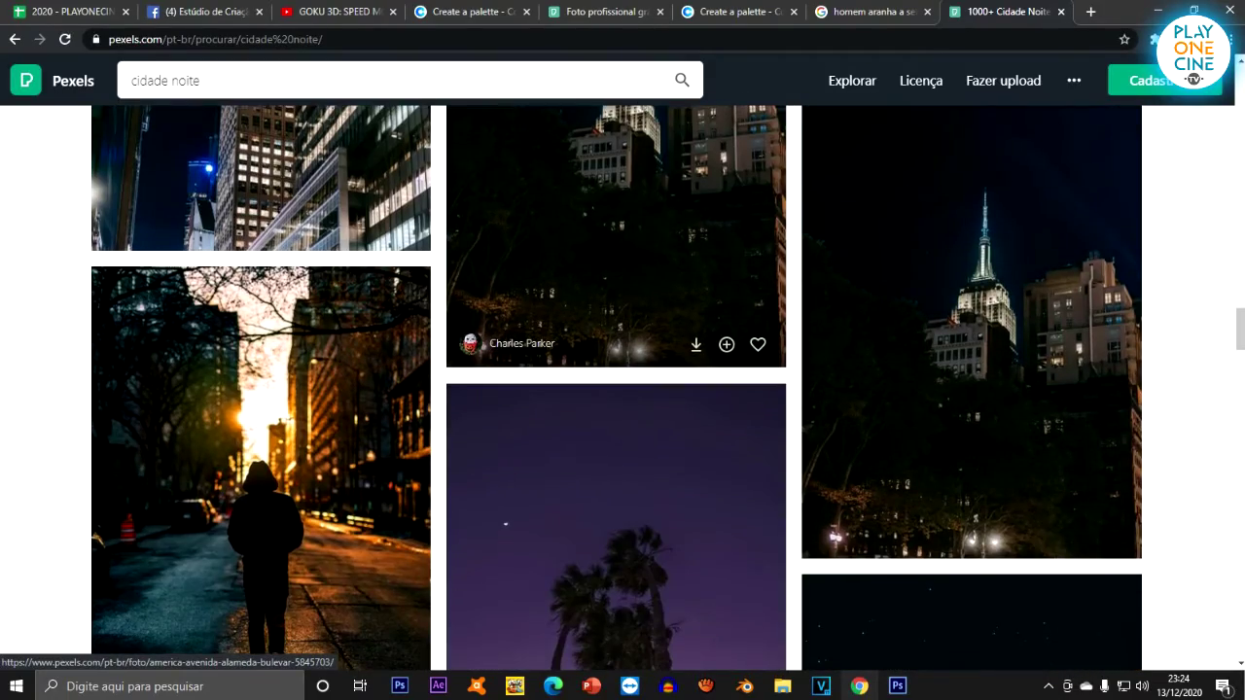
scroll(615, 418, down, 10)
scroll(615, 418, down, 5)
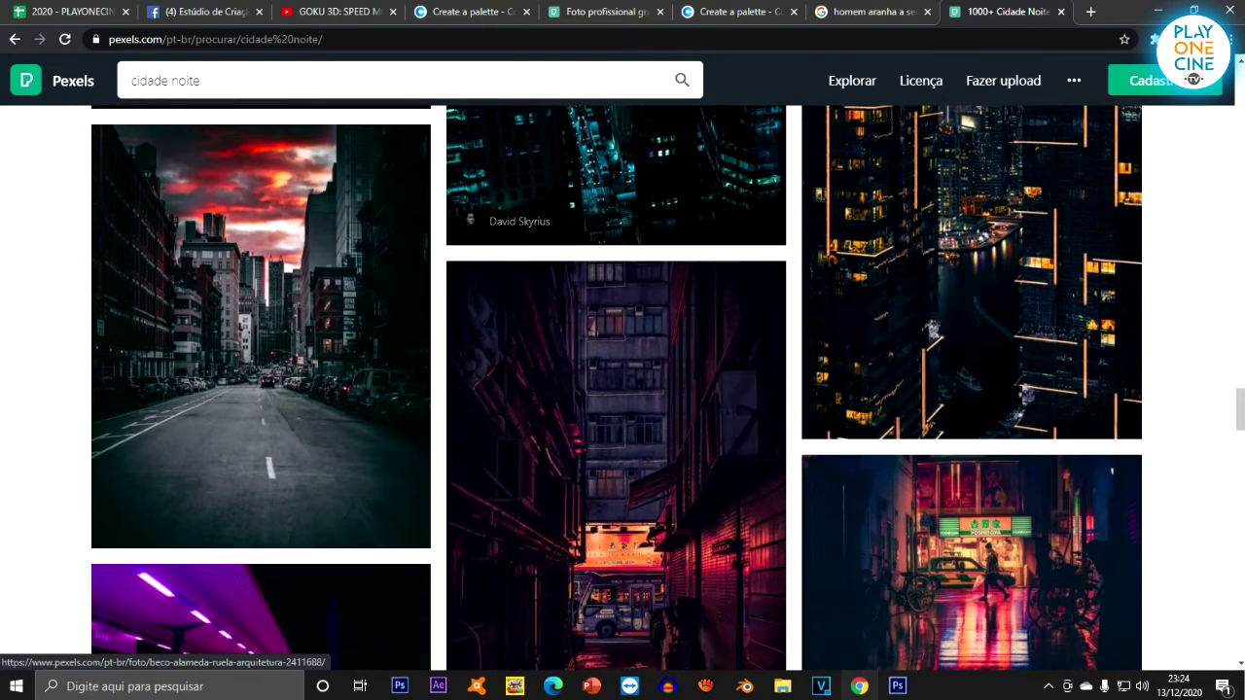
Copy the red sunset street photo open in the other Pexels tab and paste it into efeito.psd in Photoshop, above the referencias group.
click(605, 11)
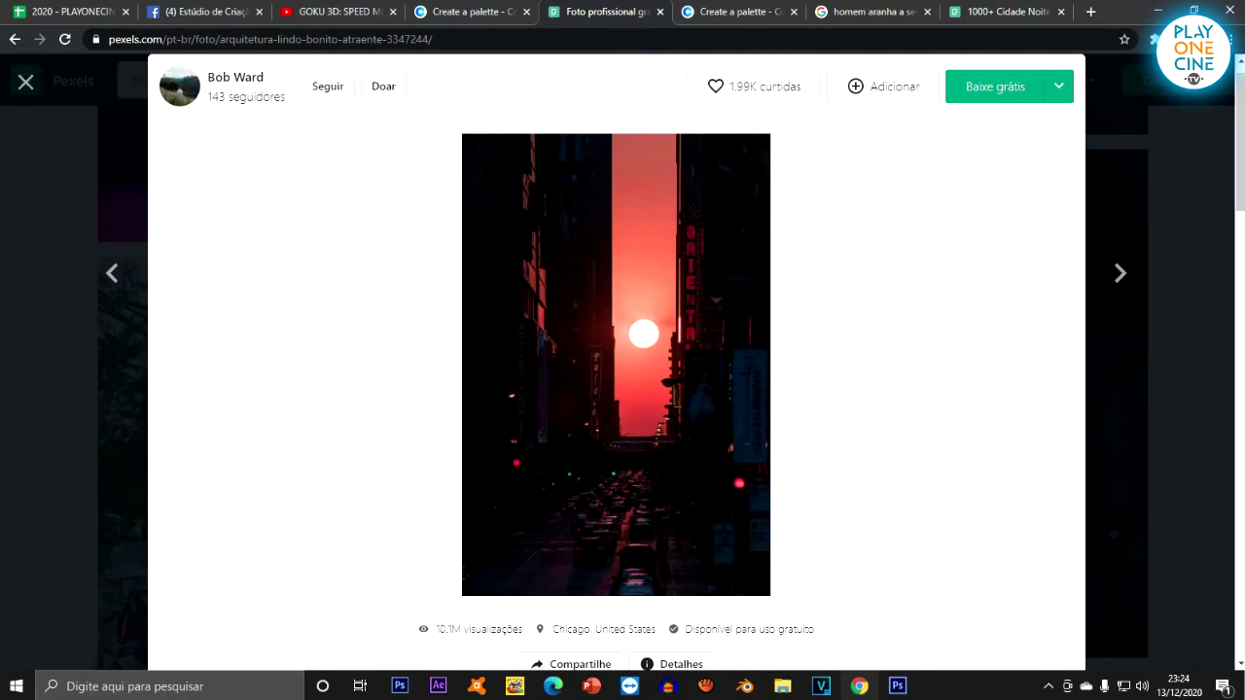
right_click(555, 338)
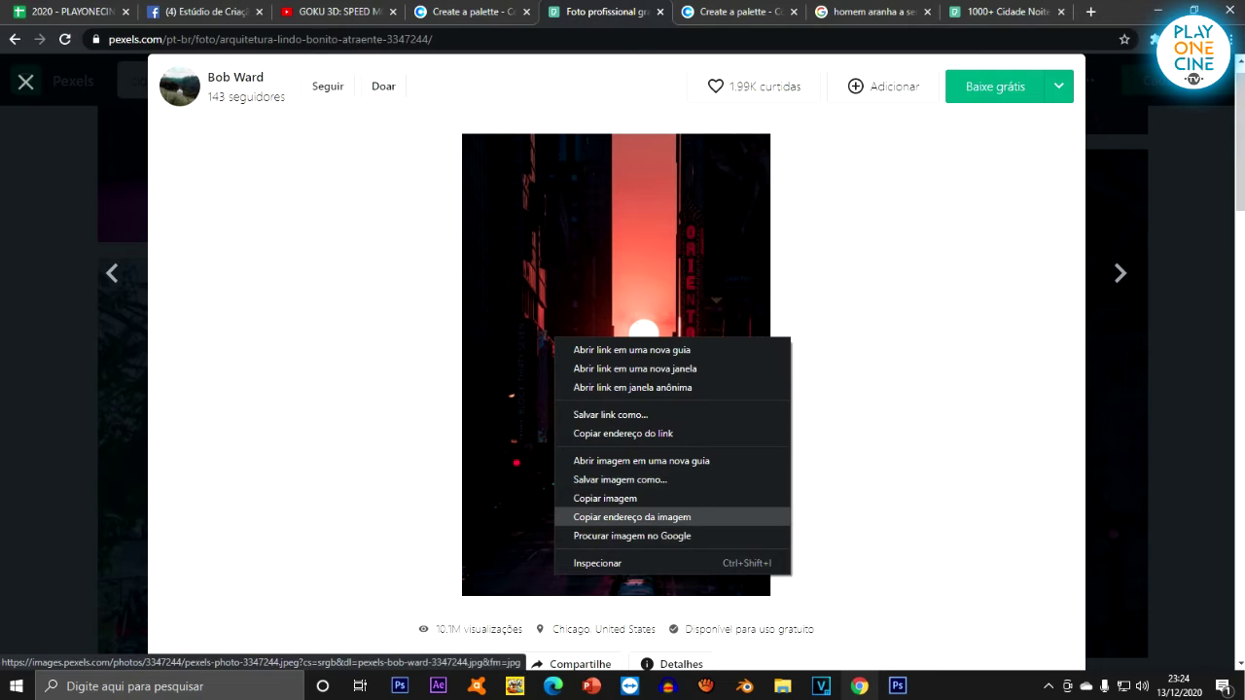
click(632, 516)
key(alt+Tab)
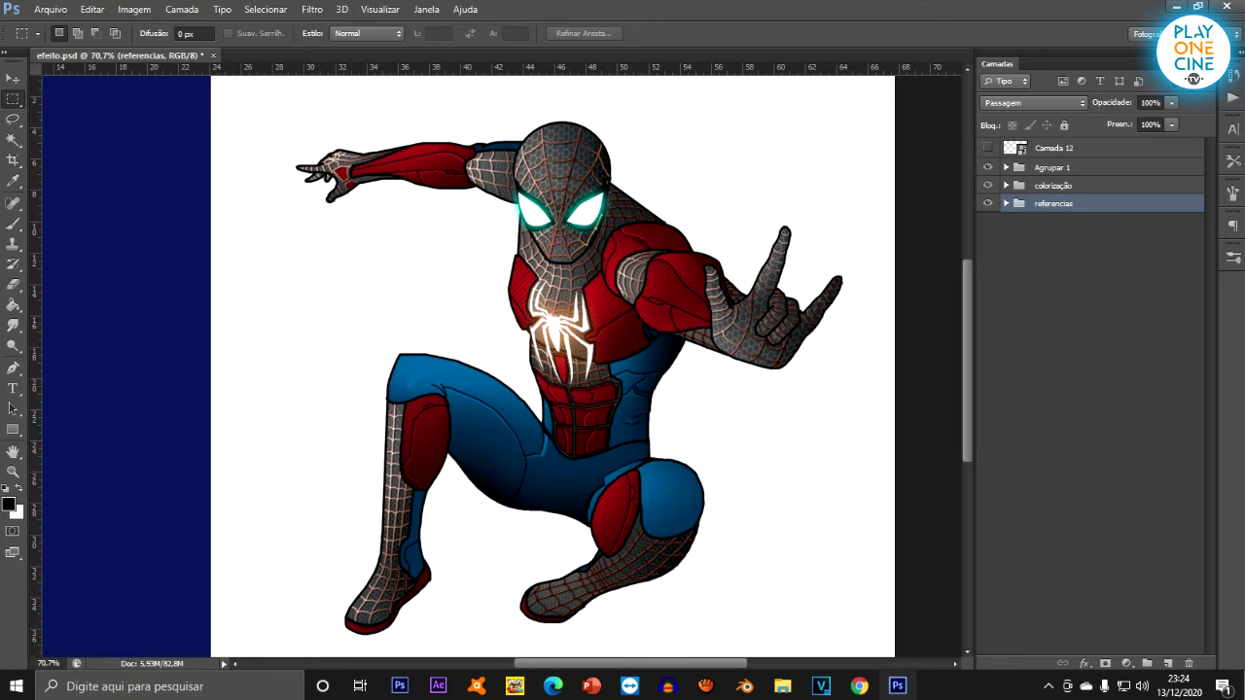
key(ctrl+v)
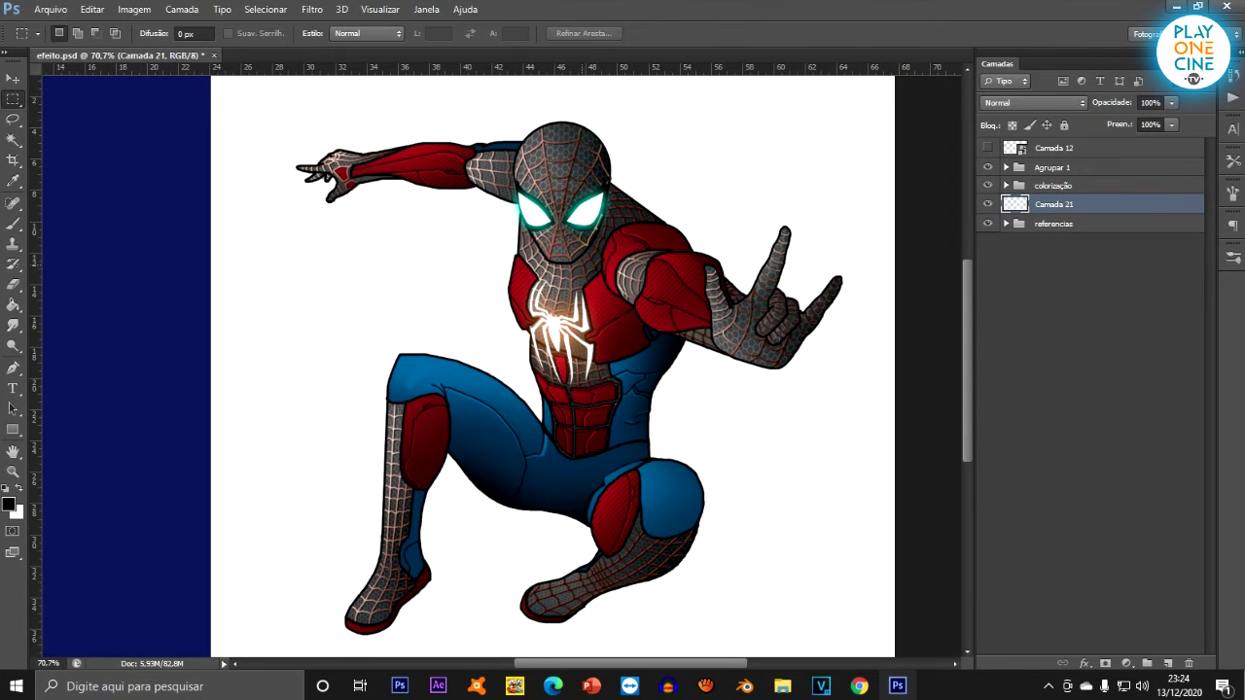
Flip the pasted street photo vertically, enlarge it to about 174%, and shift it behind Spider-Man.
key(ctrl+t)
key(ctrl+0)
right_click(613, 337)
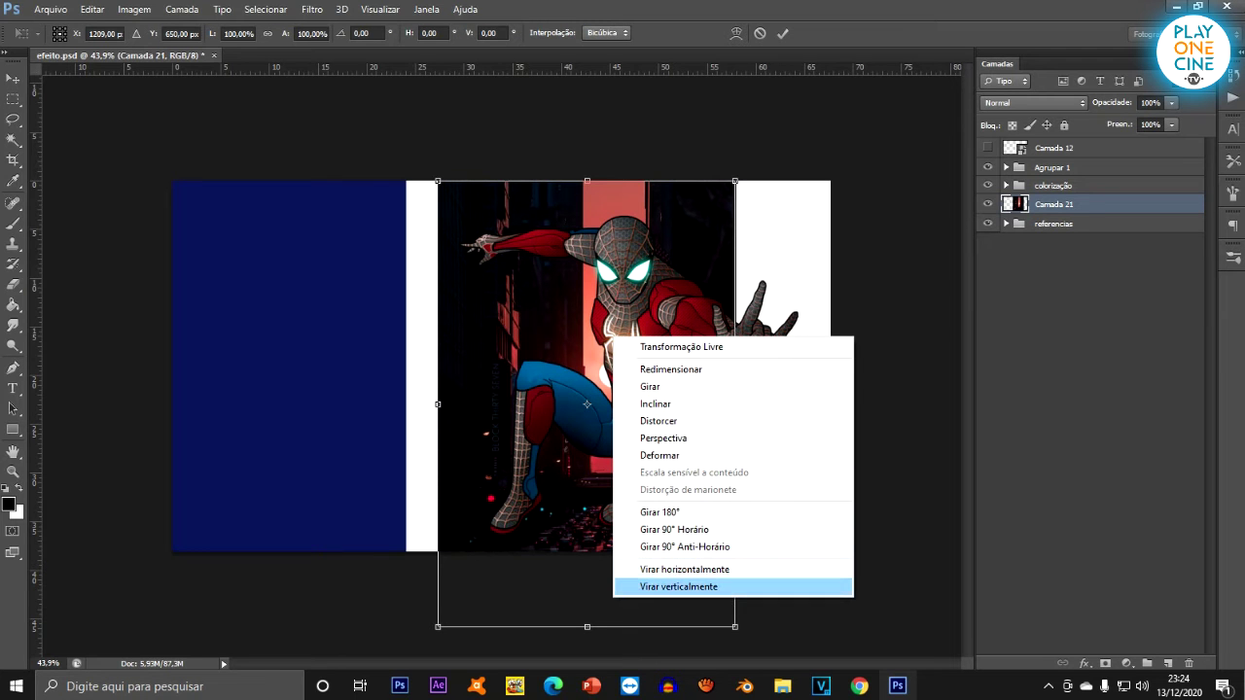
click(677, 586)
drag(684, 417, 609, 445)
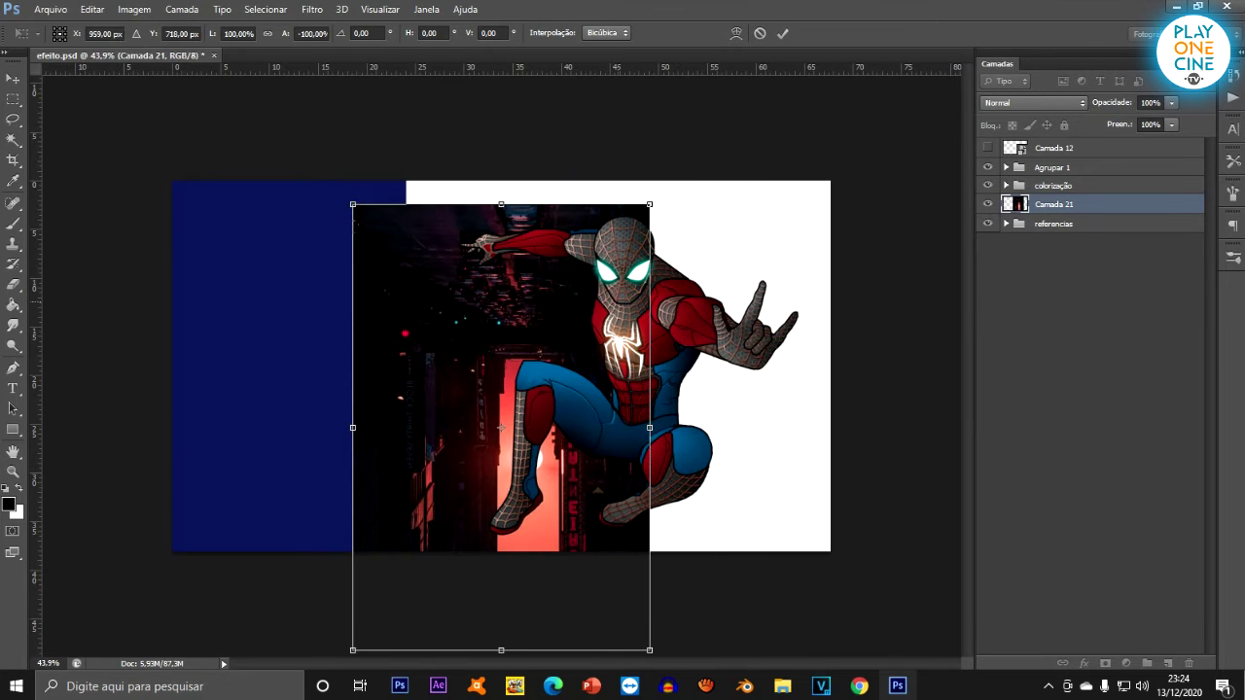
drag(649, 204, 1076, 12)
drag(749, 332, 725, 502)
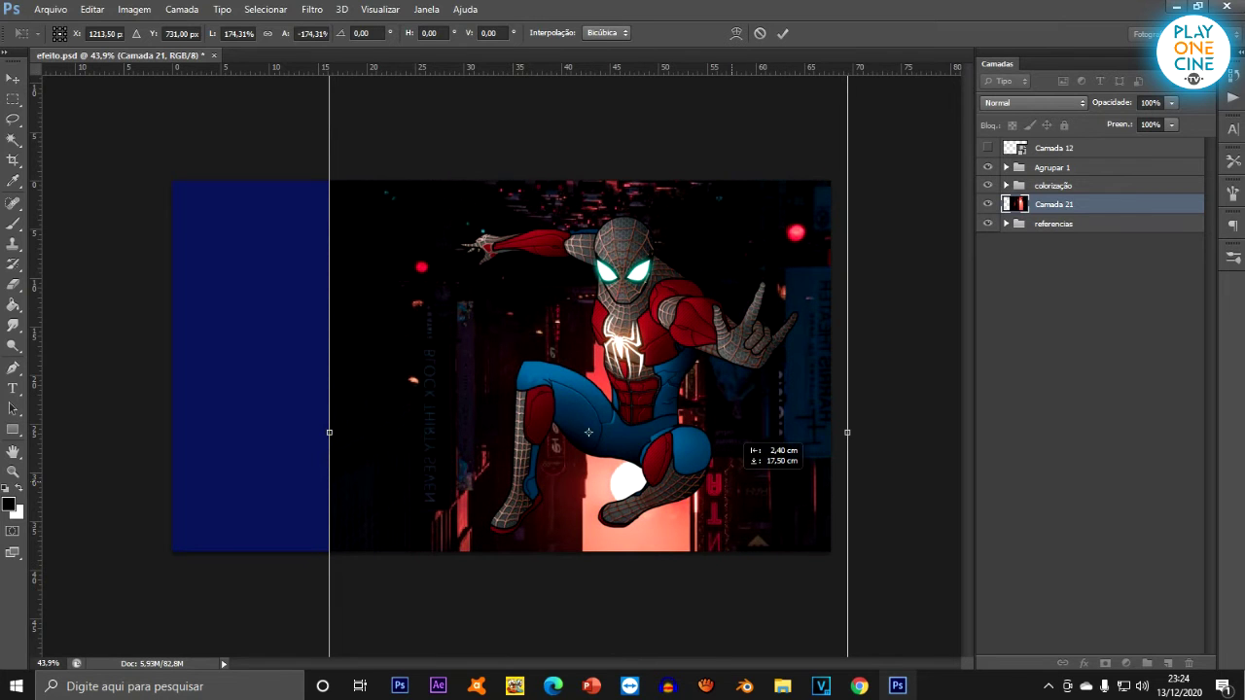
drag(737, 442, 739, 262)
Enlarge the photo to about 244% to cover the whole canvas and position its sun beside the figure's chest, applying the transform.
scroll(500, 370, down, 4)
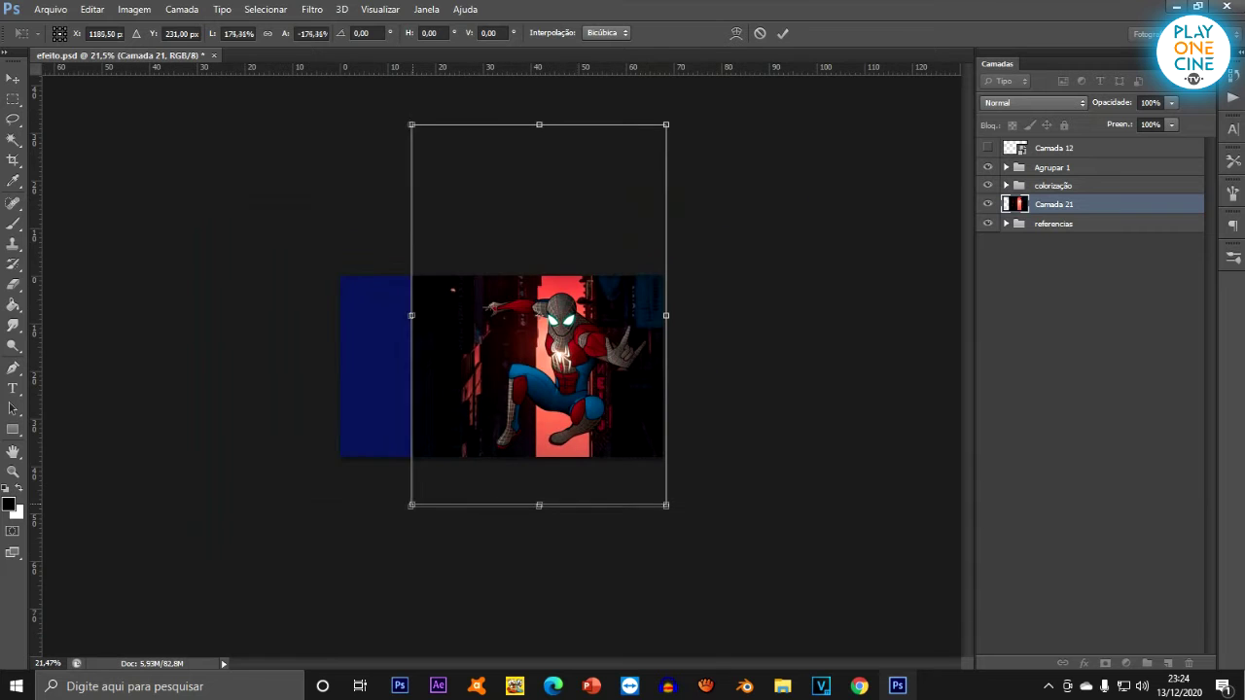
drag(411, 506, 309, 654)
drag(500, 471, 516, 434)
scroll(516, 433, up, 4)
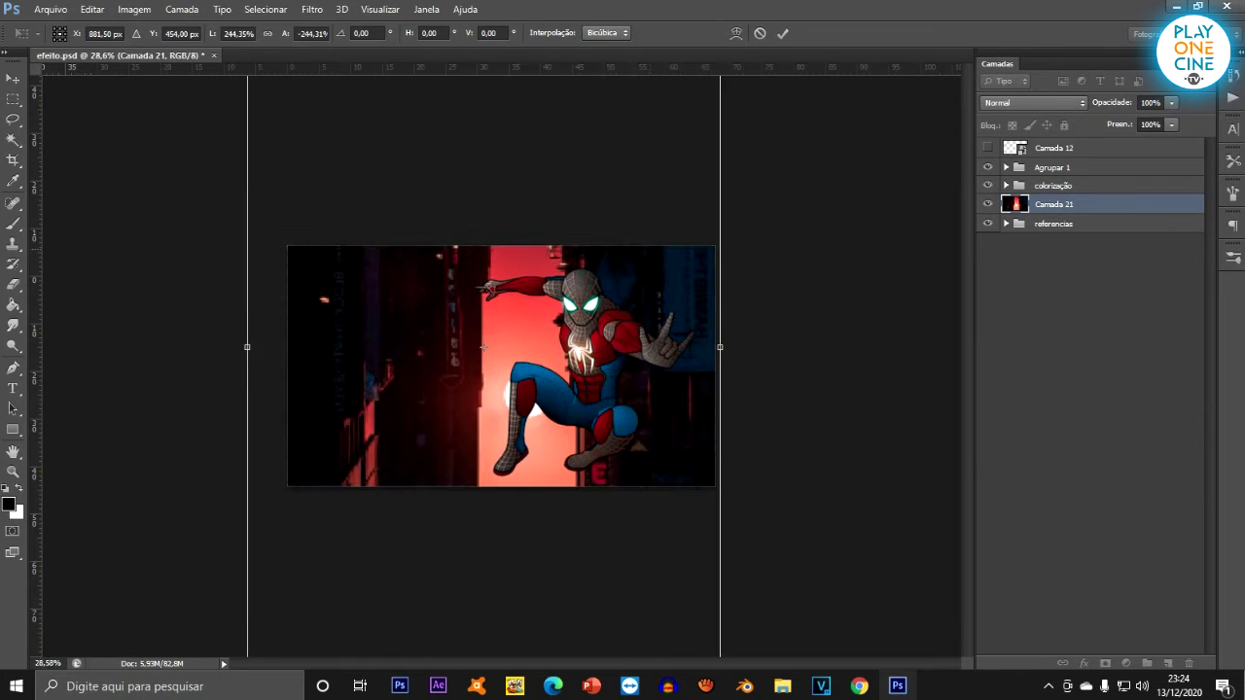
scroll(475, 339, up, 1)
drag(723, 325, 784, 326)
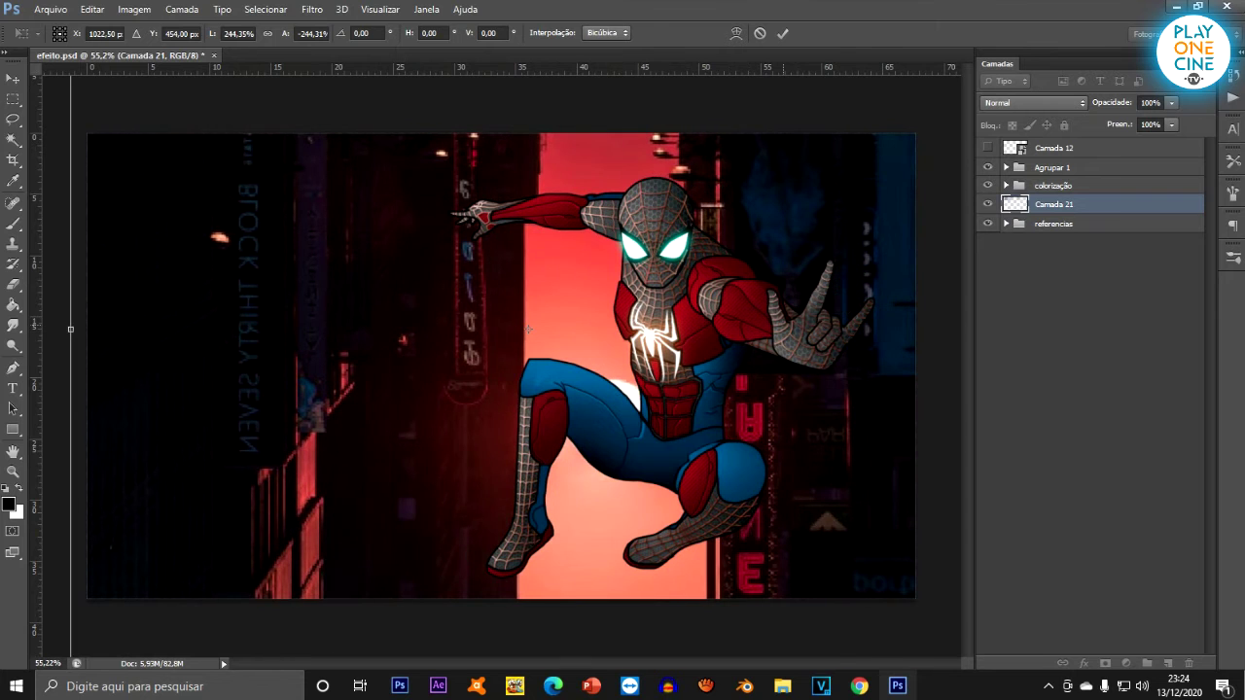
drag(528, 331, 528, 222)
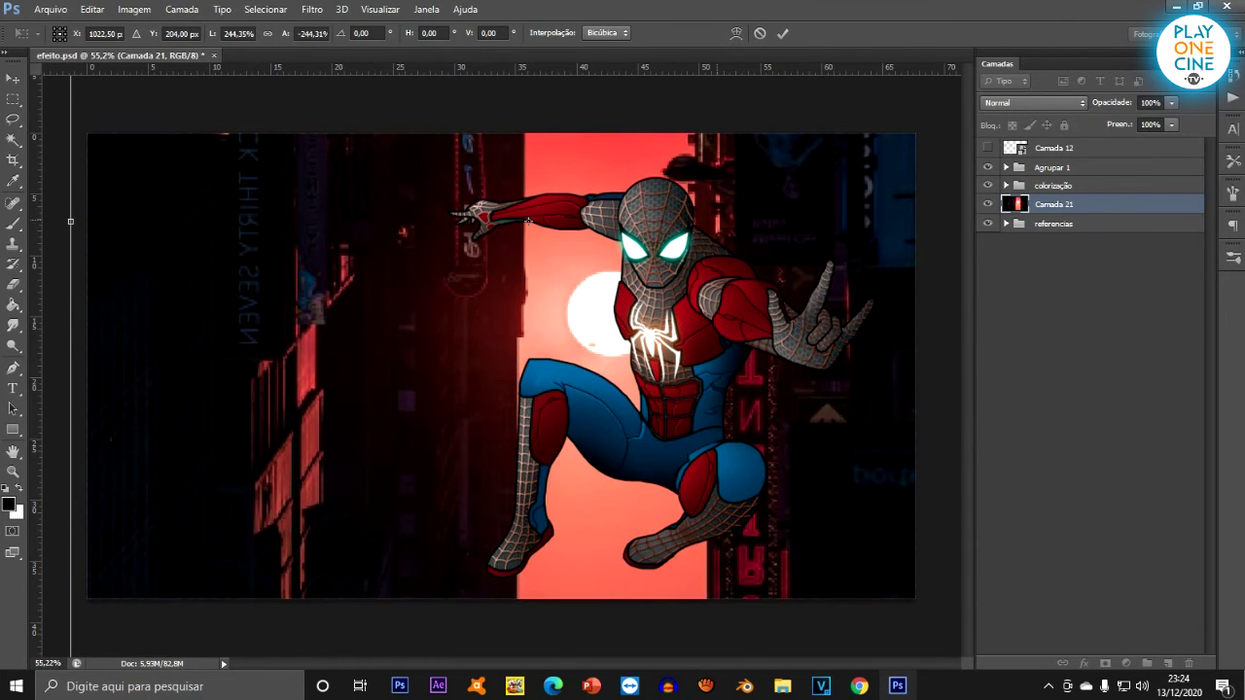
key(Return)
Apply a Lens Blur with a radius of 54 to the background photo.
key(m)
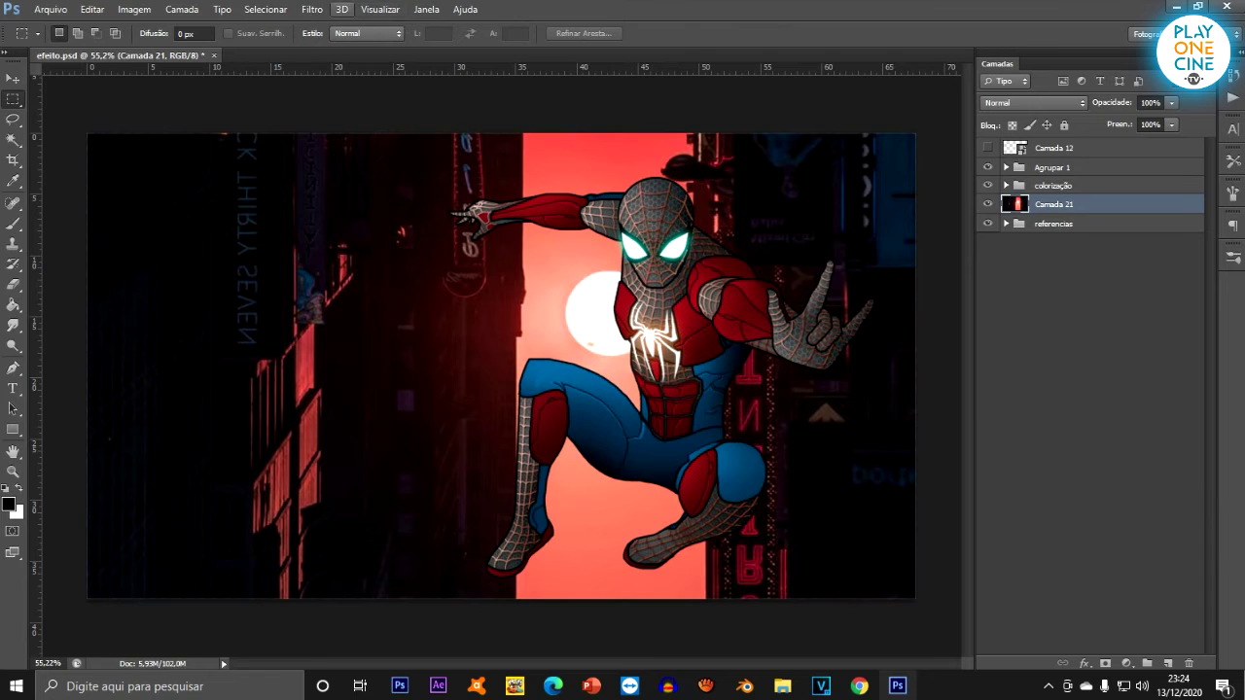
click(312, 9)
mouse_move(331, 181)
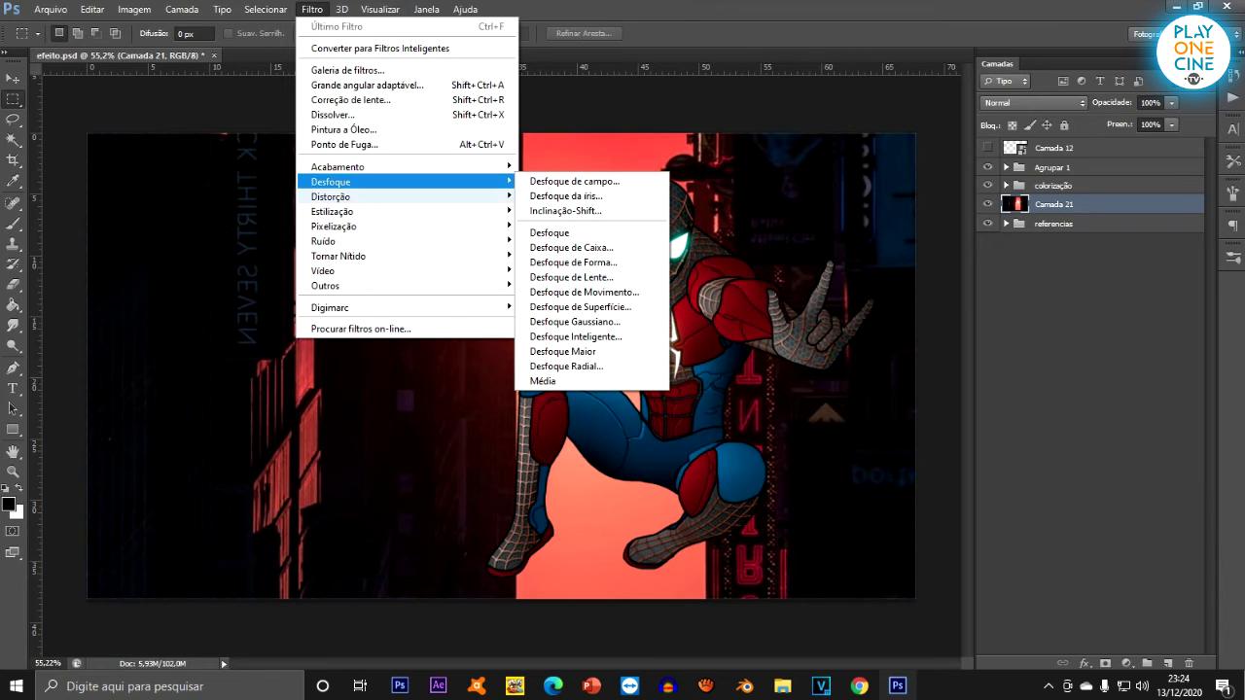
click(572, 278)
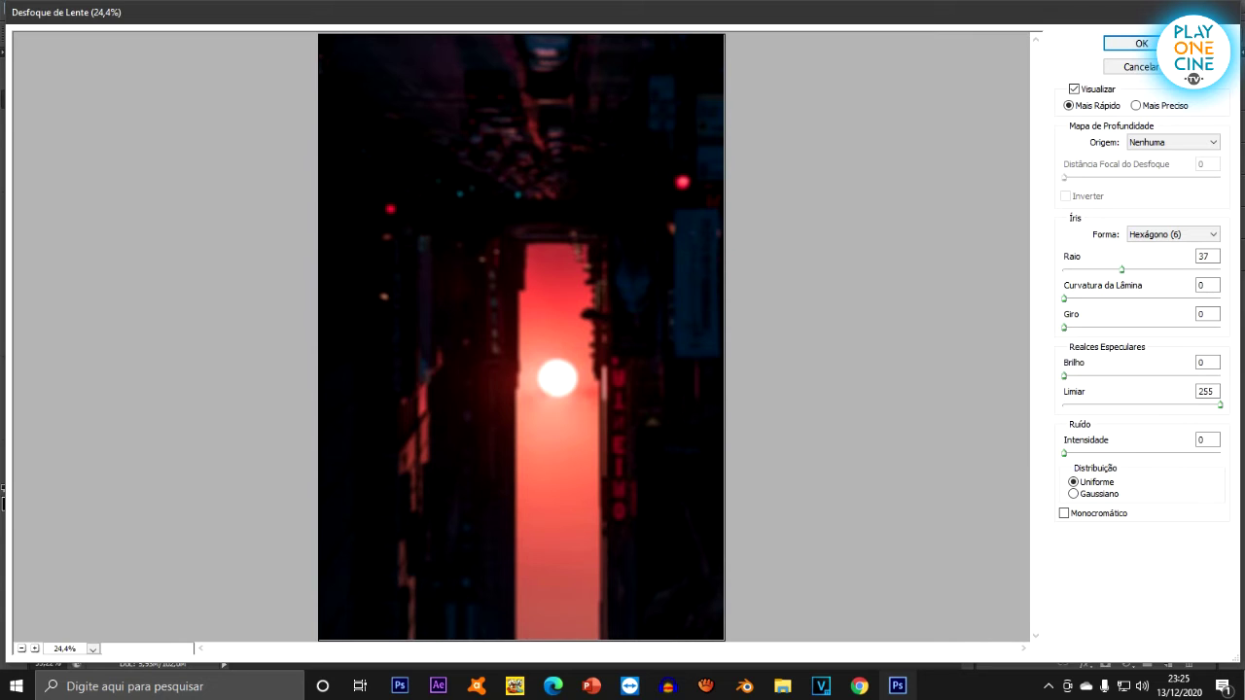
drag(1121, 269, 1148, 270)
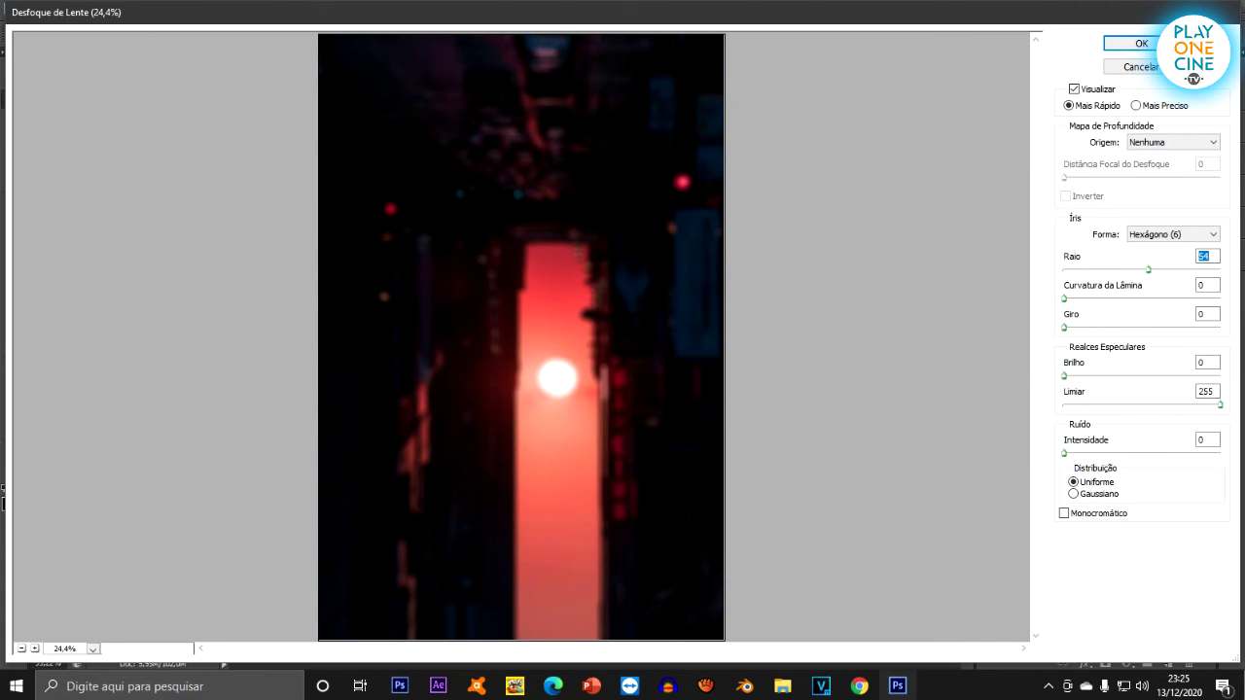
key(Return)
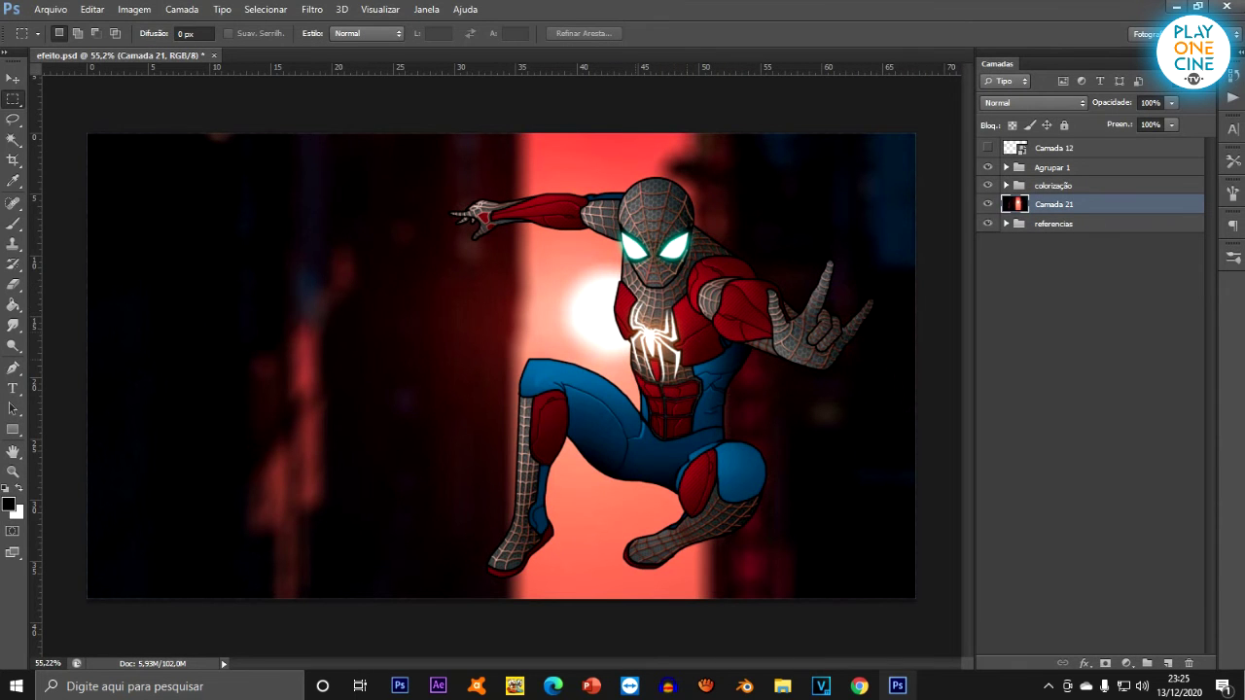
Rename the group above colorização as "contorno".
scroll(763, 287, up, 6)
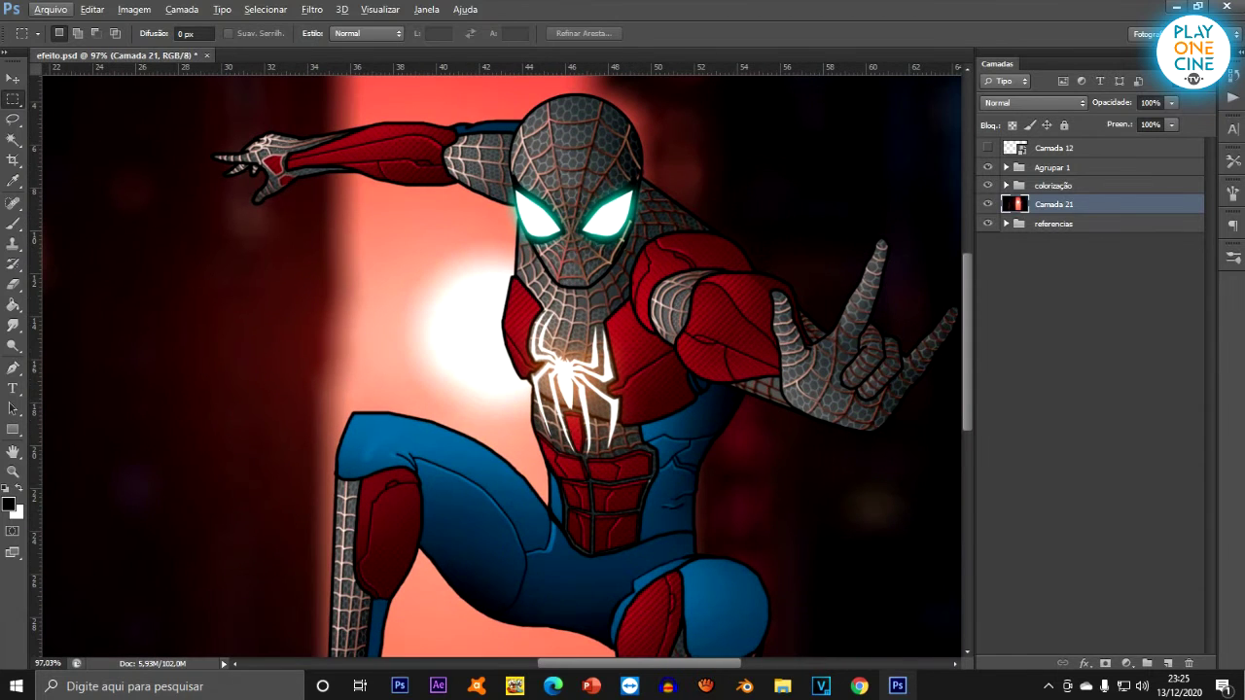
click(1053, 185)
double_click(1053, 168)
text(cortorno)
key(Return)
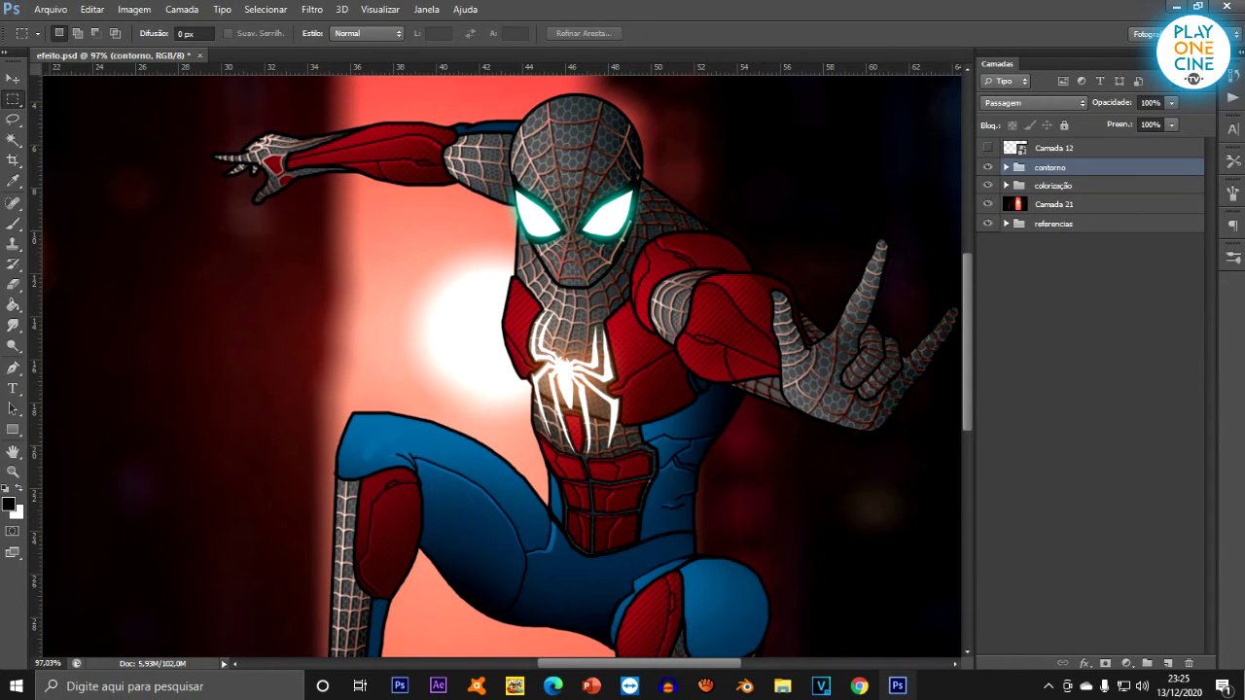
Check what the contorno and colorização groups contain, and combine both in a new group named "homem aranha".
click(987, 167)
click(986, 167)
click(987, 185)
click(986, 185)
click(1053, 185)
shift+click(1050, 167)
key(ctrl+g)
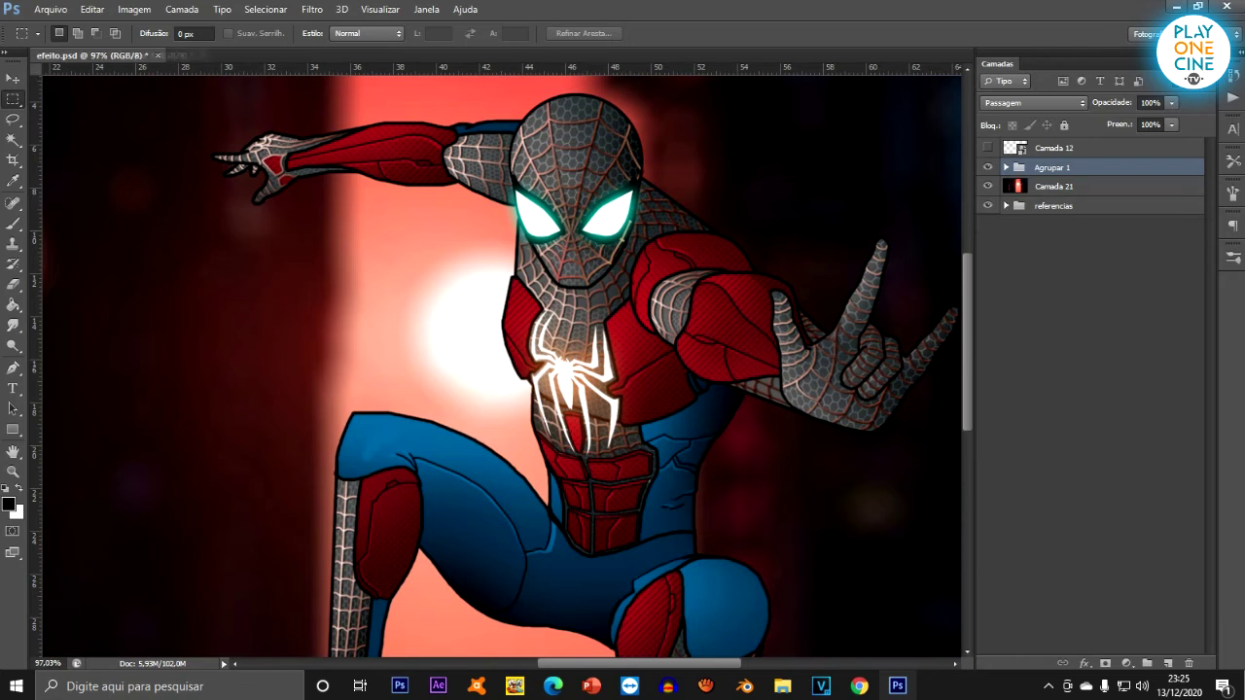
double_click(1052, 167)
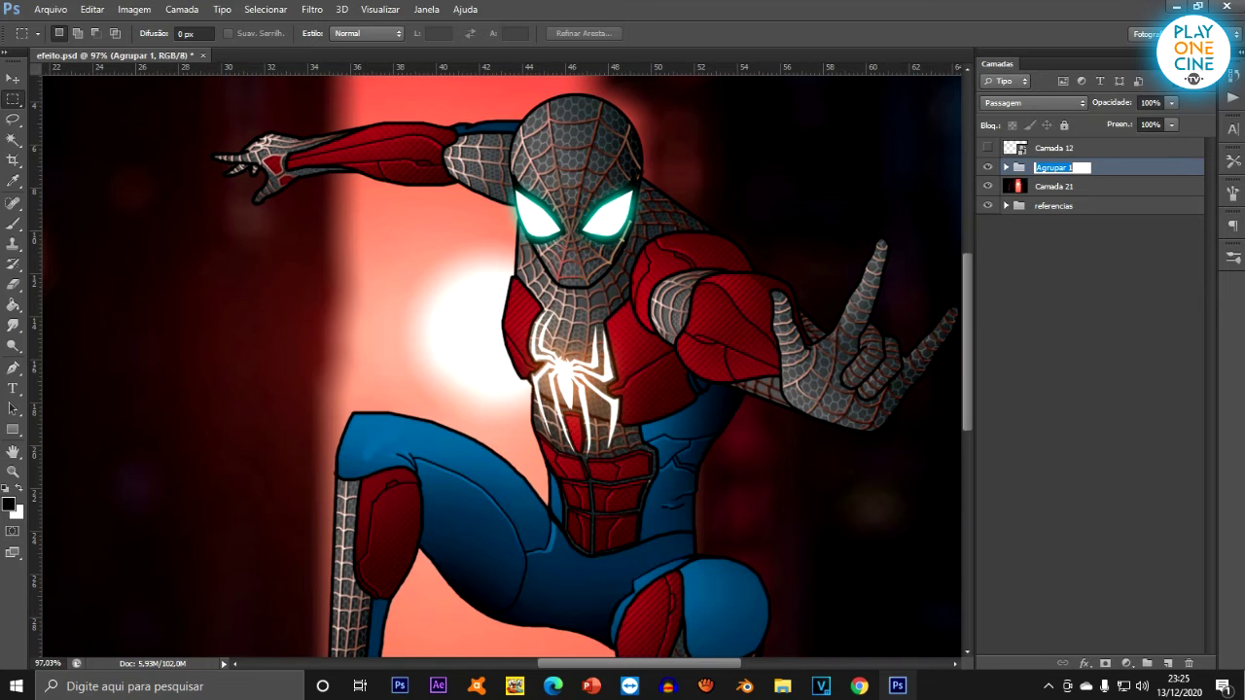
text(homem aranha)
key(Return)
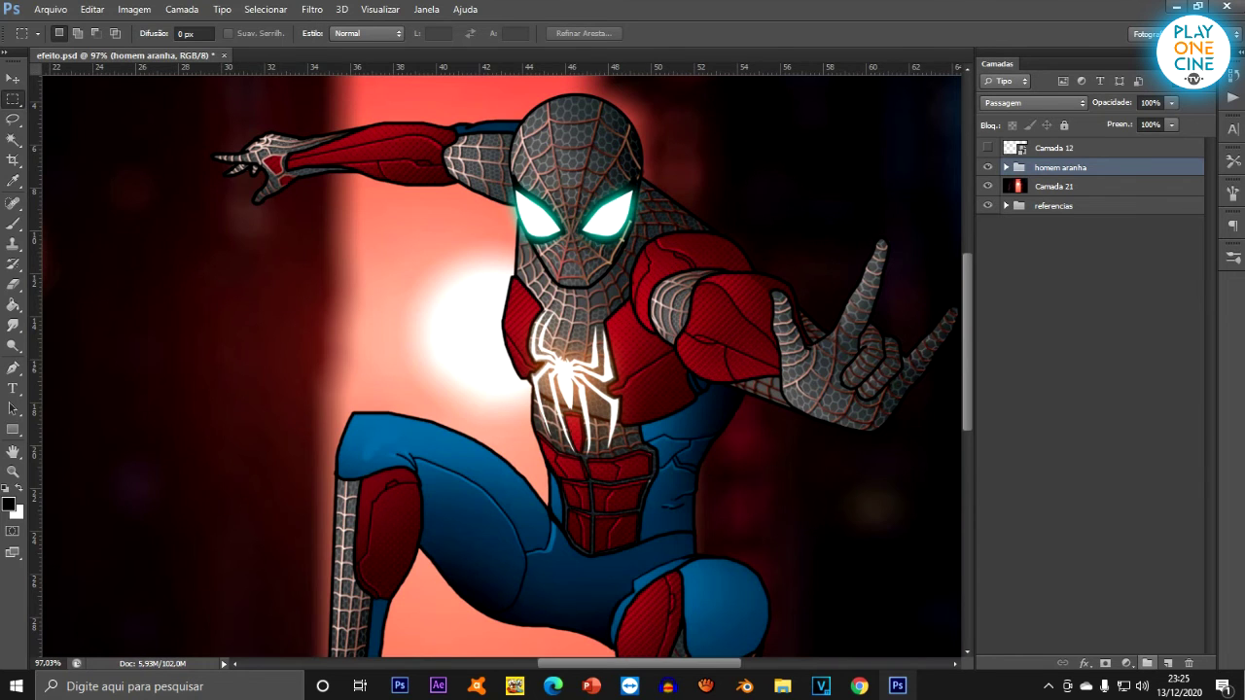
Add a layer clipped to the homem aranha group and set up a size 226 brush with white sampled from the sun.
key(ctrl+0)
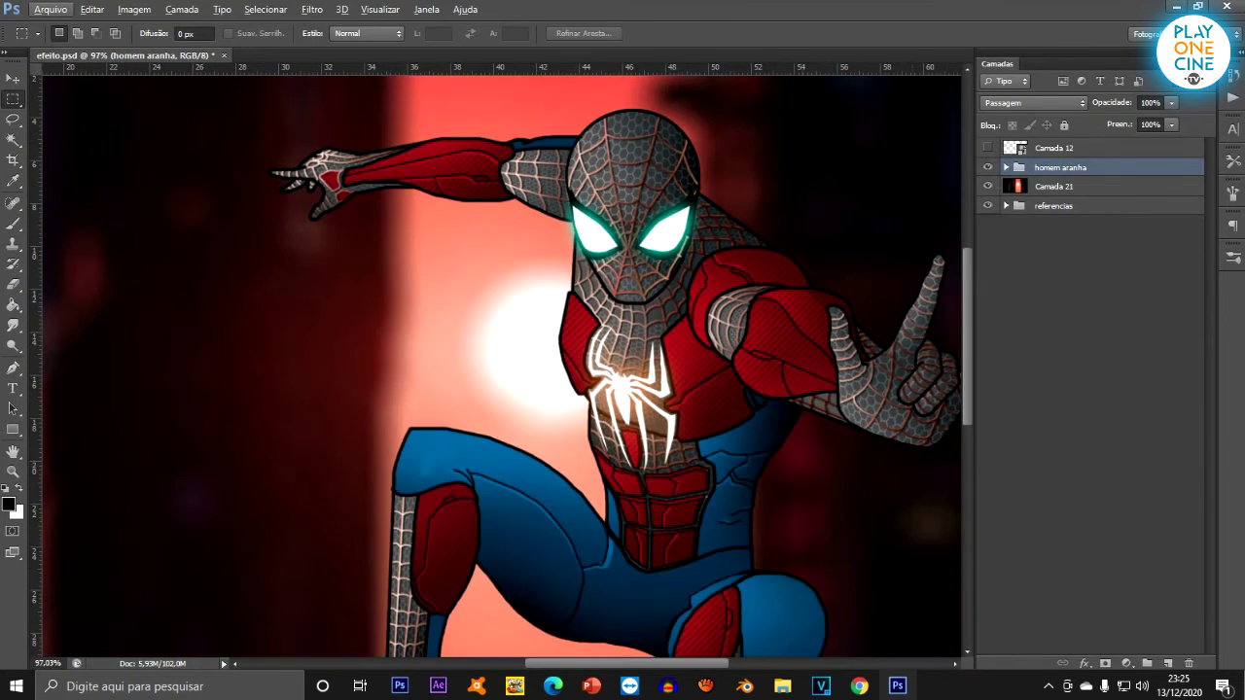
click(1167, 662)
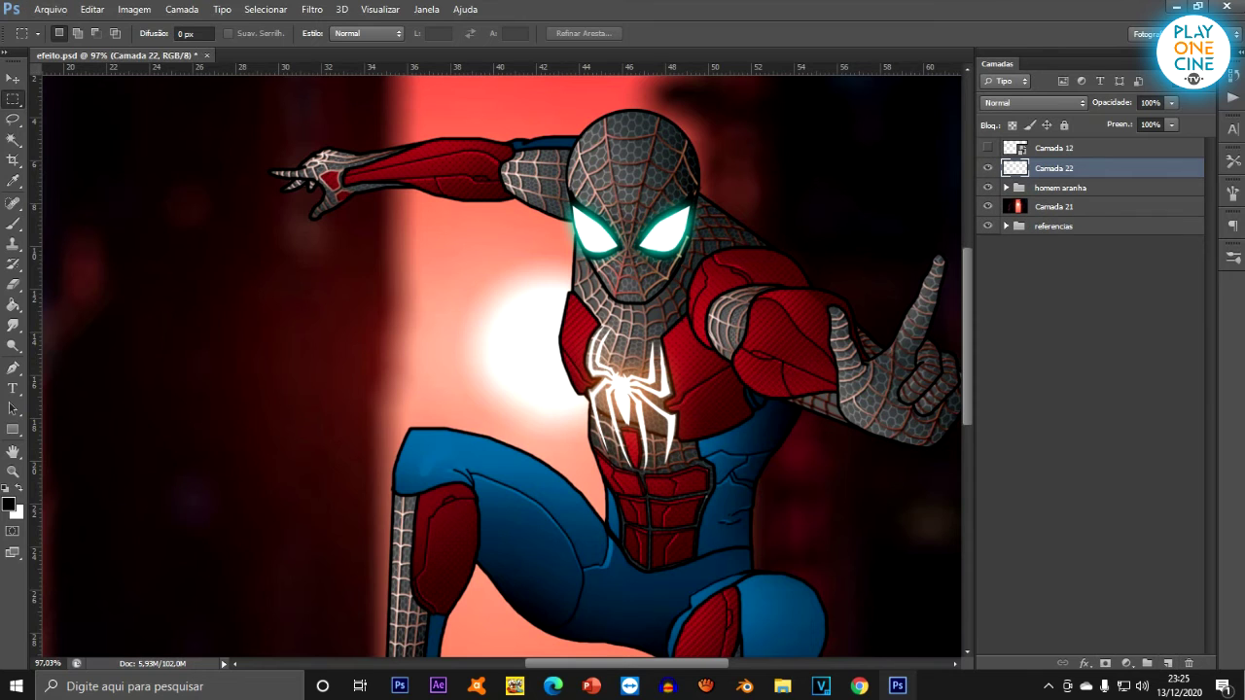
key(b)
key(ctrl+alt+g)
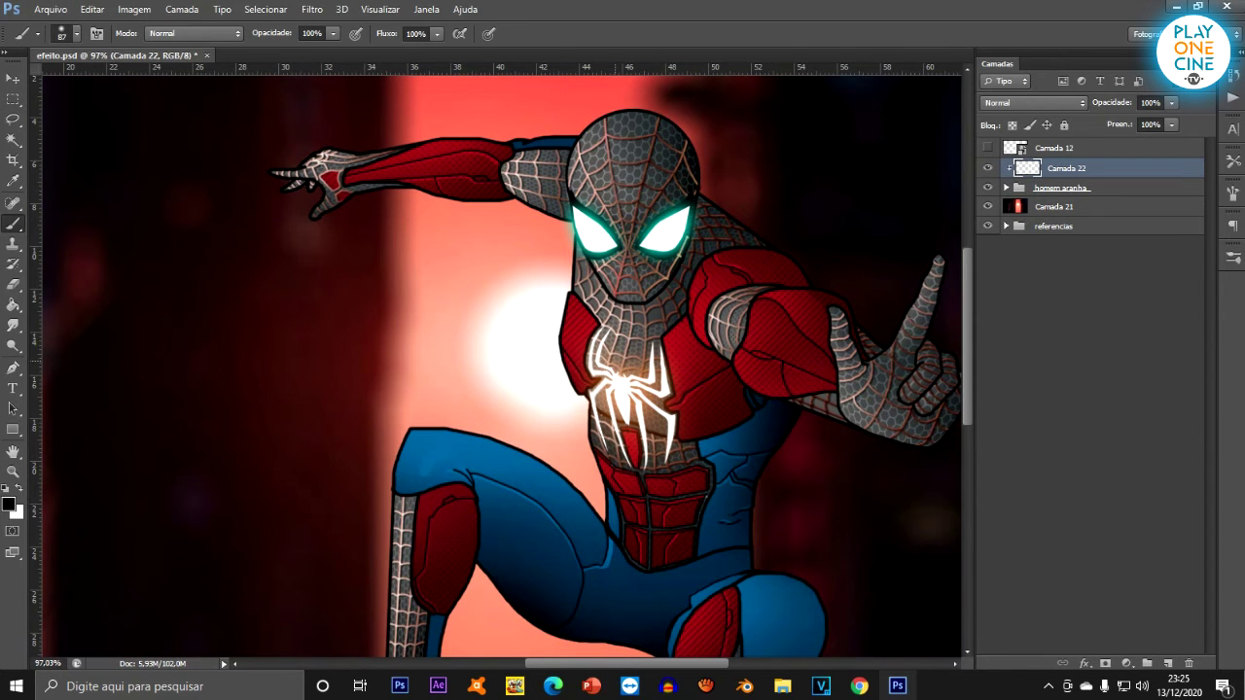
click(76, 33)
drag(86, 83, 137, 83)
alt+click(520, 338)
Dab soft white light over the edge of the figure's chest beside the sun on the clipped layer.
click(507, 337)
click(508, 336)
click(510, 337)
click(506, 344)
click(506, 344)
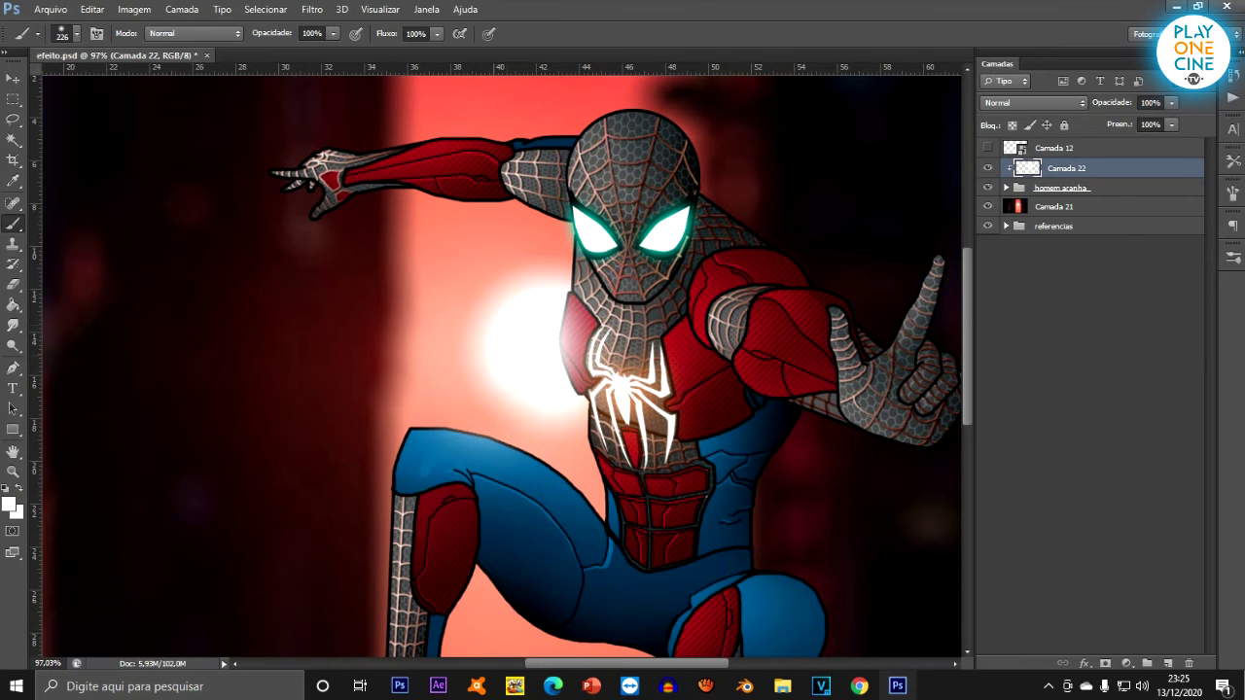
scroll(507, 352, down, 8)
scroll(554, 358, up, 4)
scroll(743, 304, up, 3)
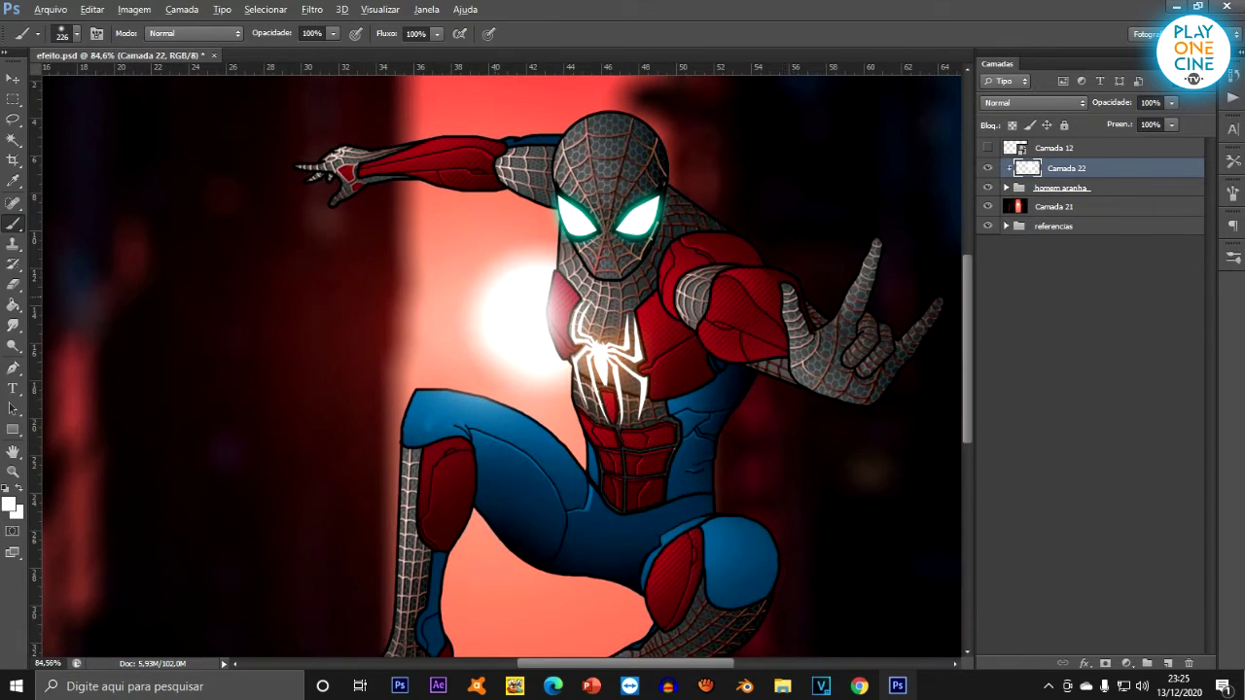
scroll(467, 326, down, 3)
key(alt)
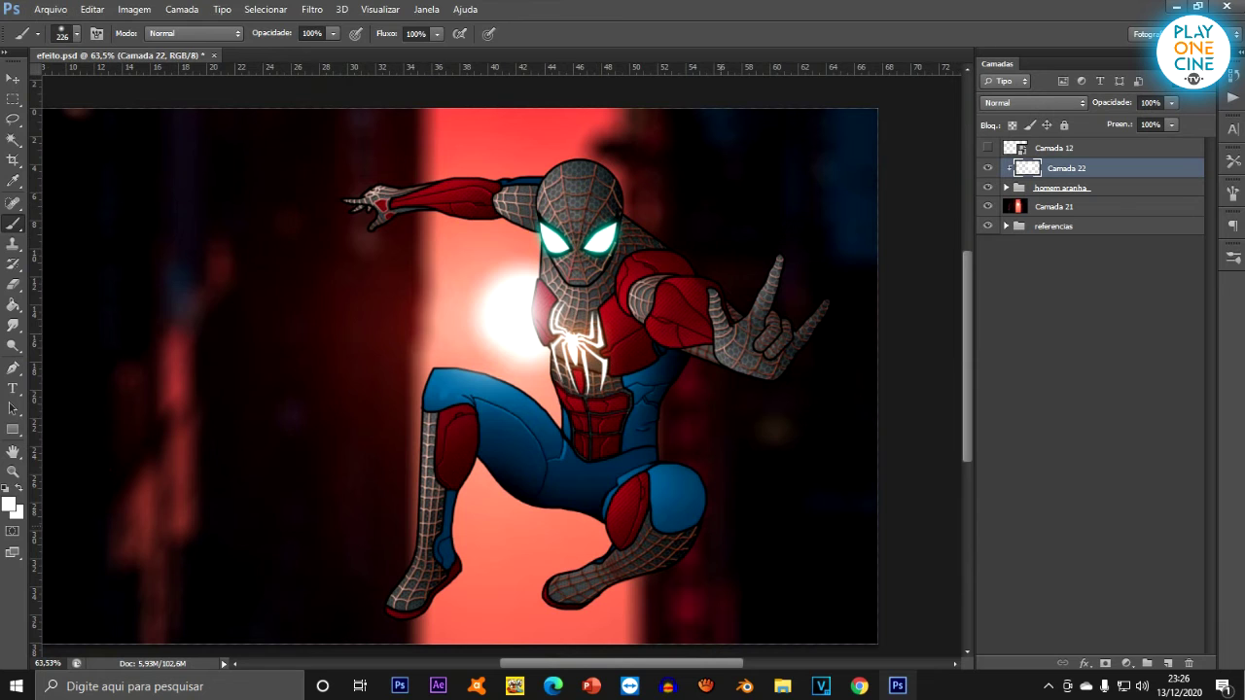
key(x)
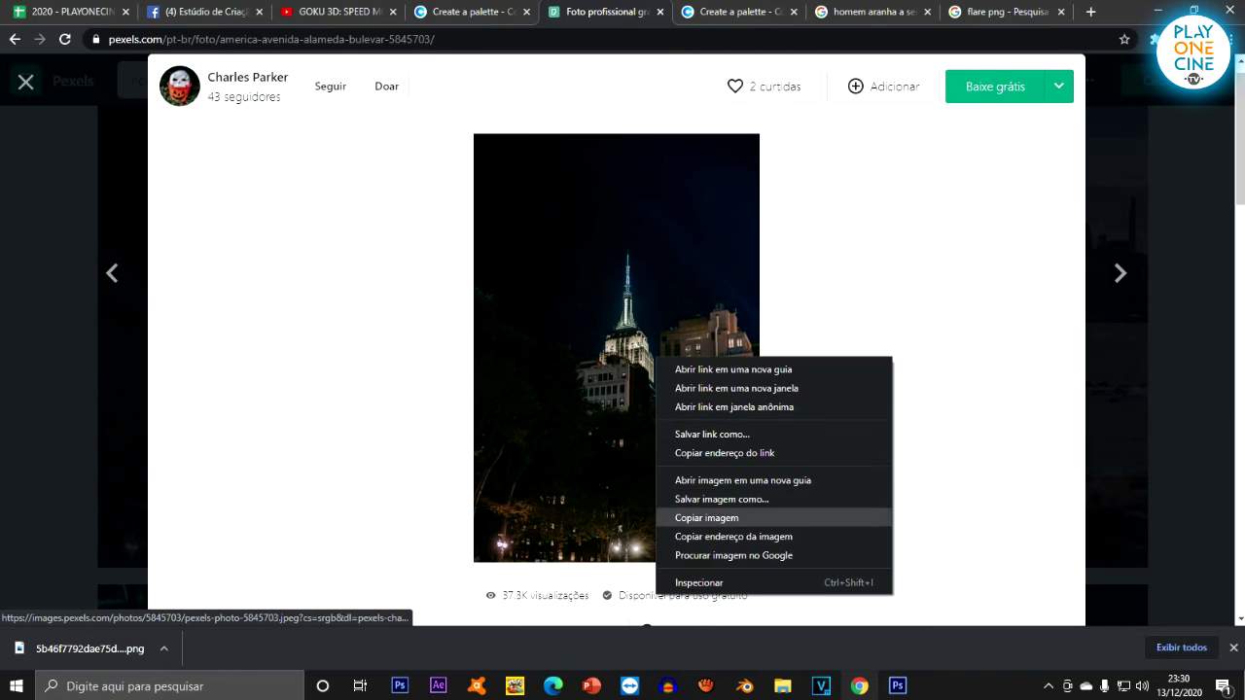
Copy the night skyscraper photo from Pexels and paste it into the illustration above Camada 21, beneath the homem aranha group.
click(707, 517)
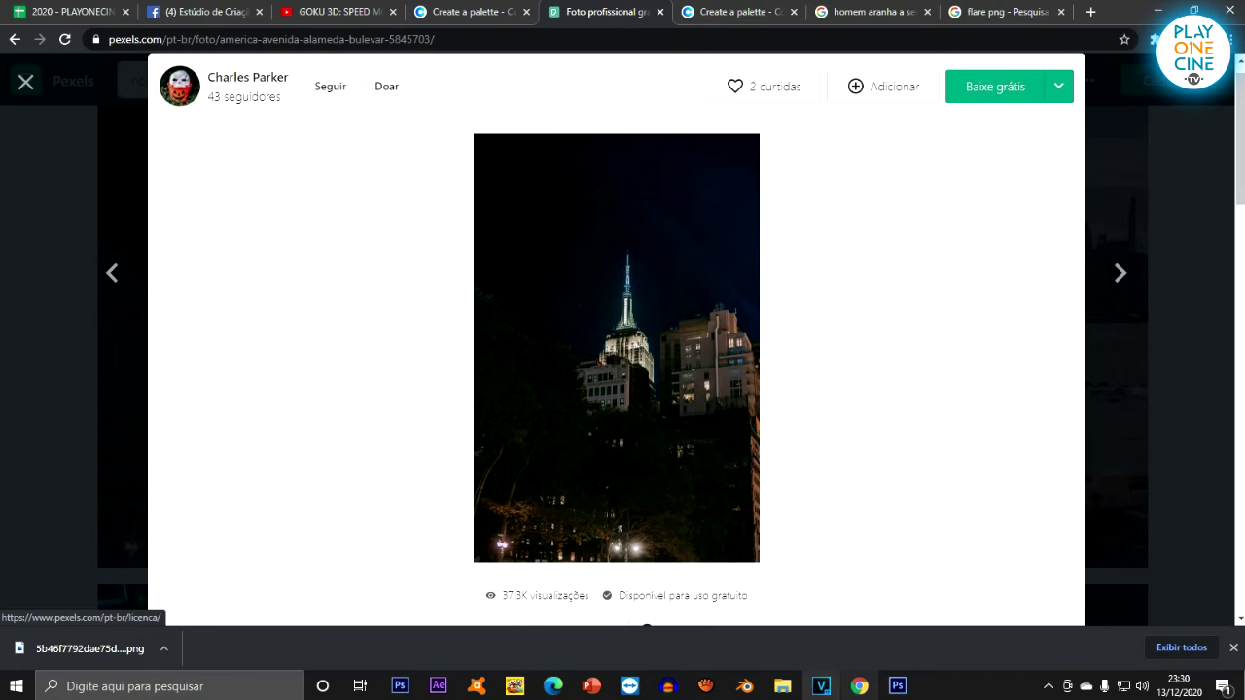
key(alt+Tab)
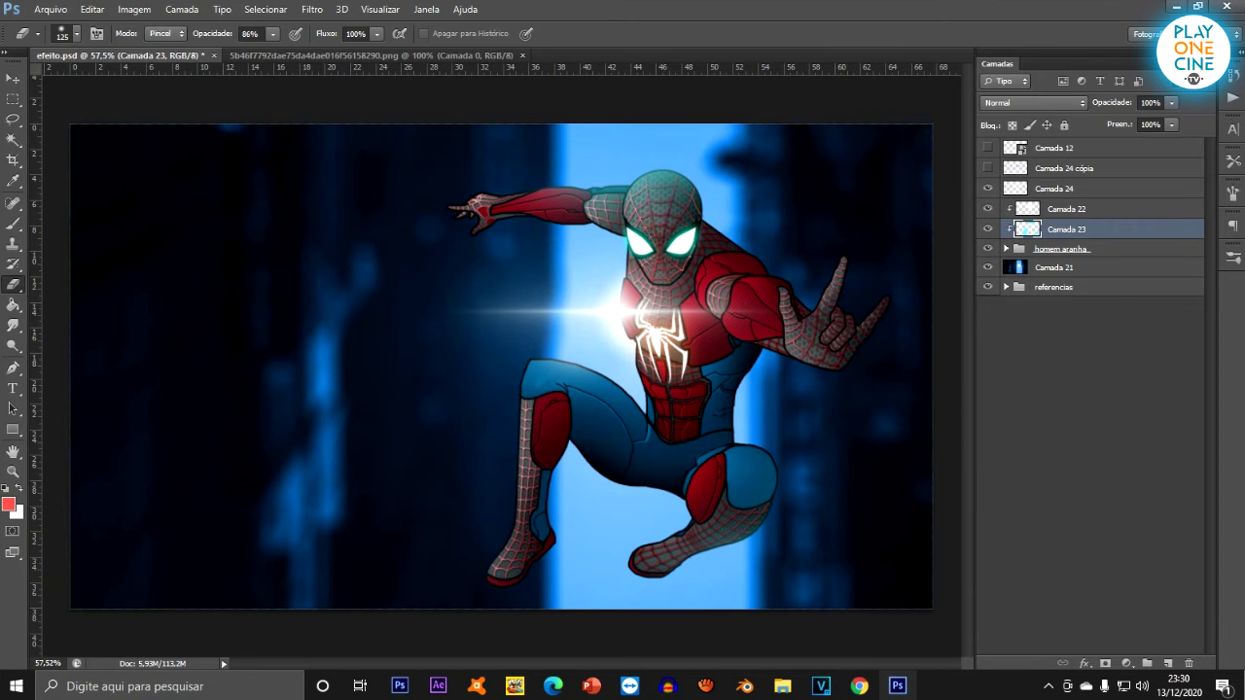
click(1109, 247)
key(ctrl+v)
key(ctrl+z)
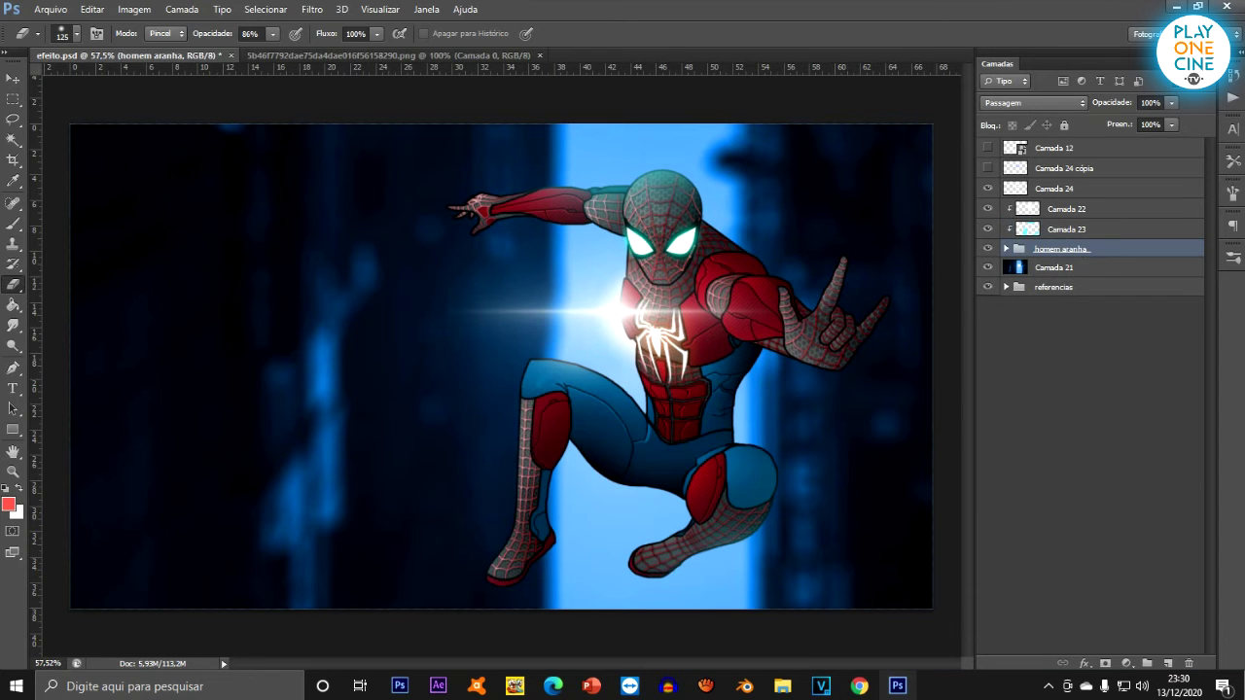
click(1109, 267)
key(ctrl+v)
scroll(501, 366, down, 4)
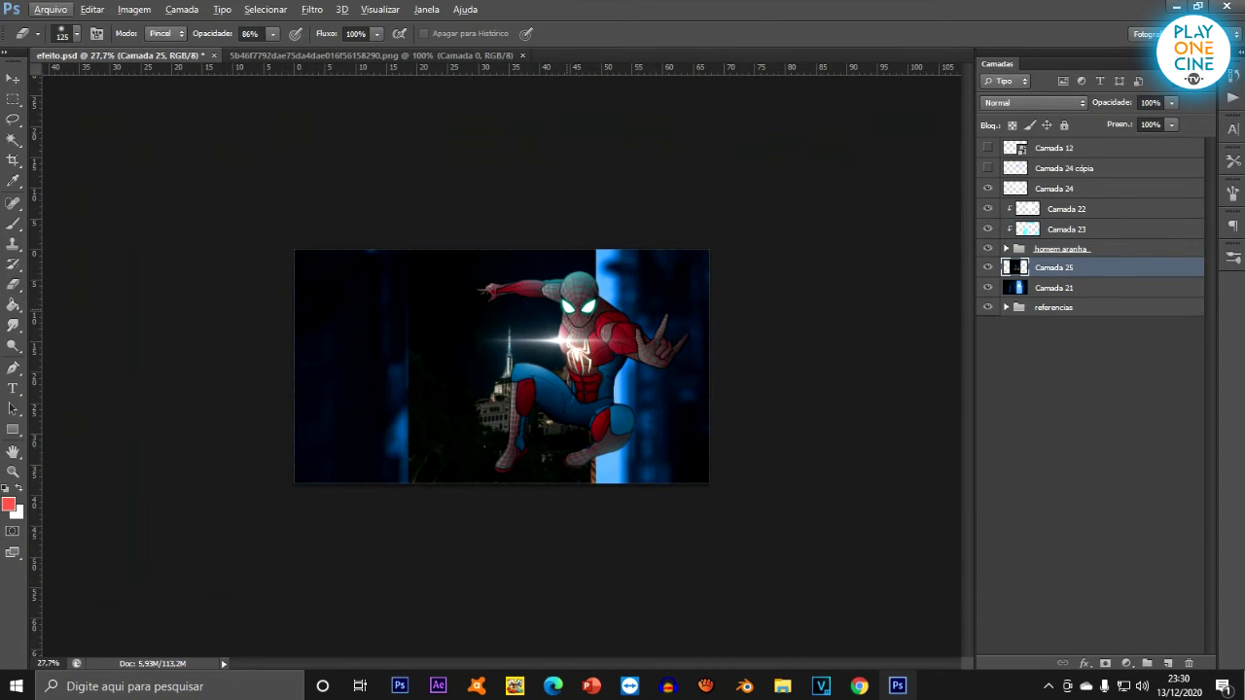
Enlarge the pasted city photo to about 196%, flip it vertically and position it behind the figure.
key(ctrl+t)
drag(594, 250, 853, 115)
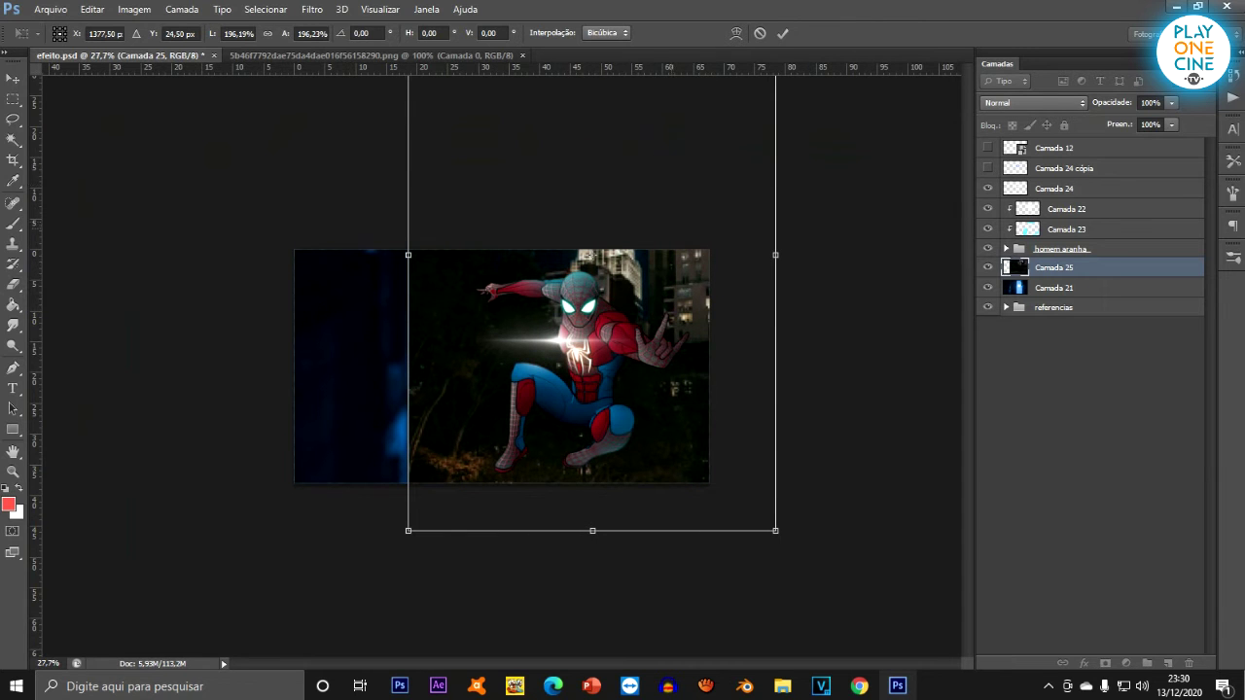
right_click(665, 150)
click(722, 402)
drag(666, 300, 698, 369)
key(ctrl+0)
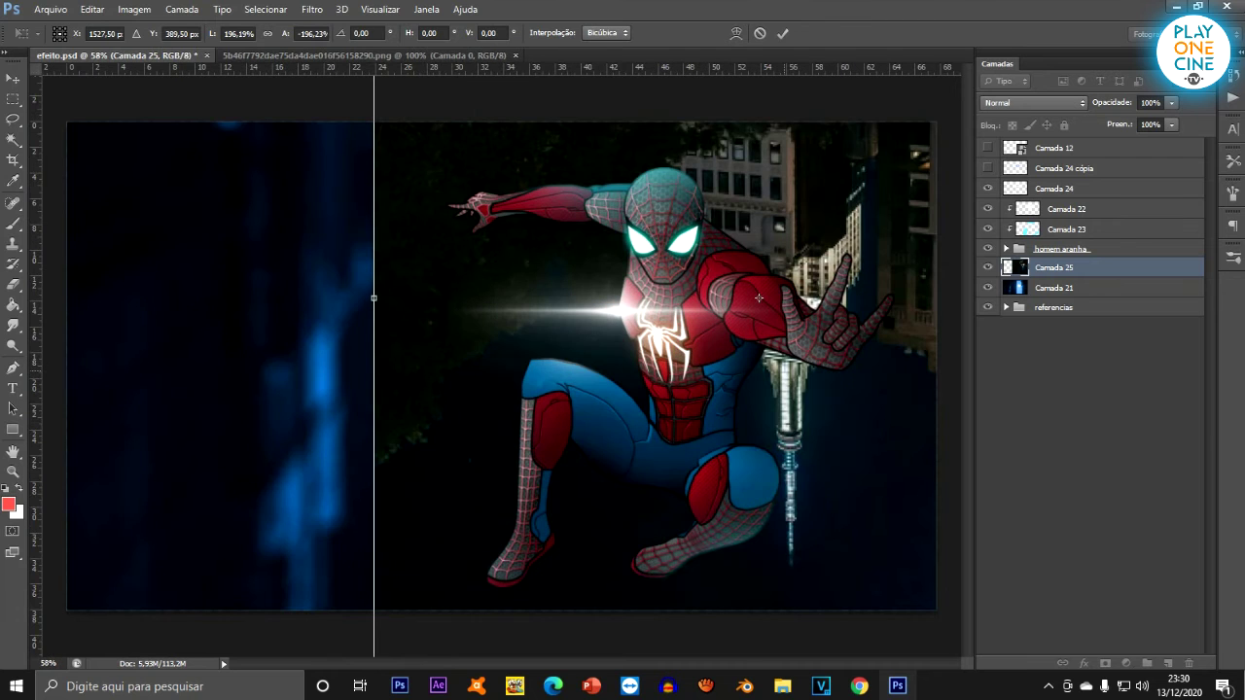
key(e)
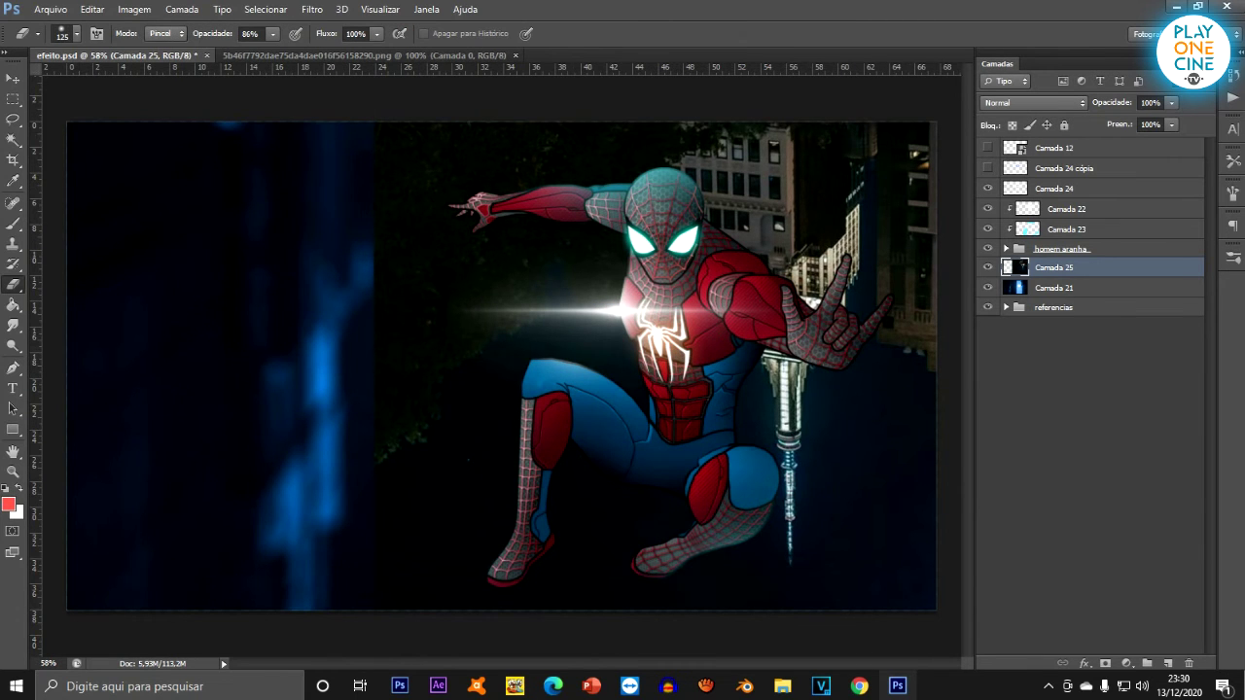
key(b)
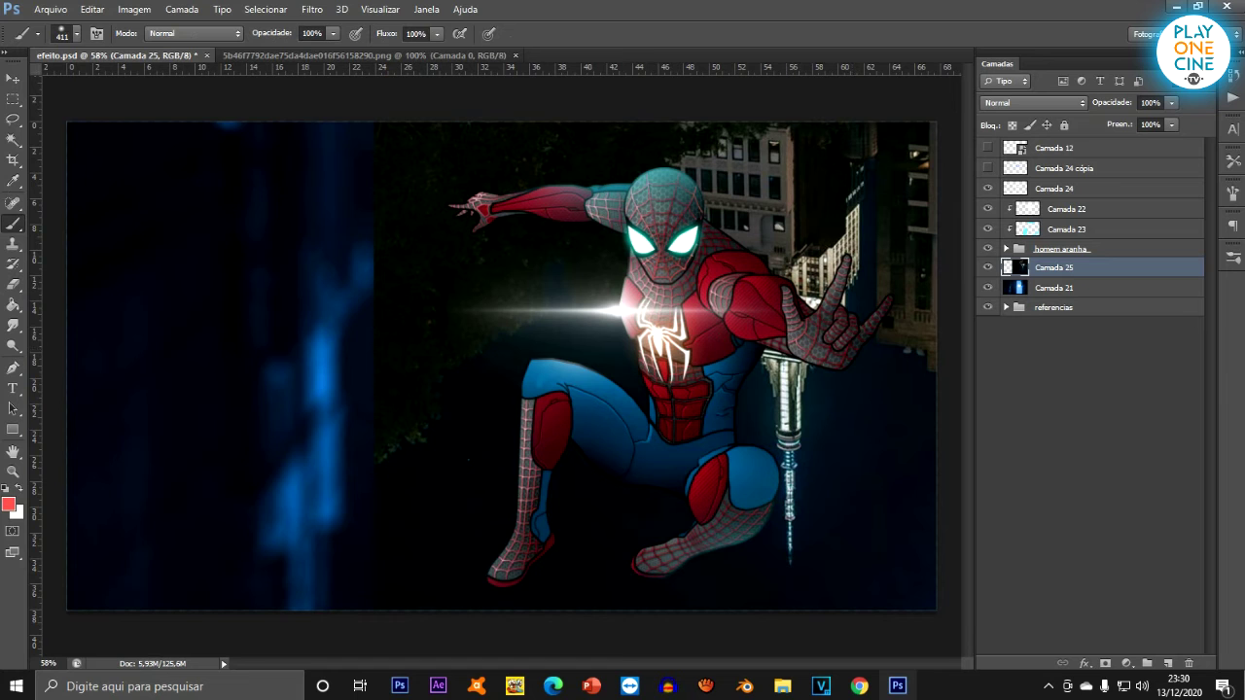
Save the document, and save another version in Photoshop format as "efeito final".
key(ctrl+s)
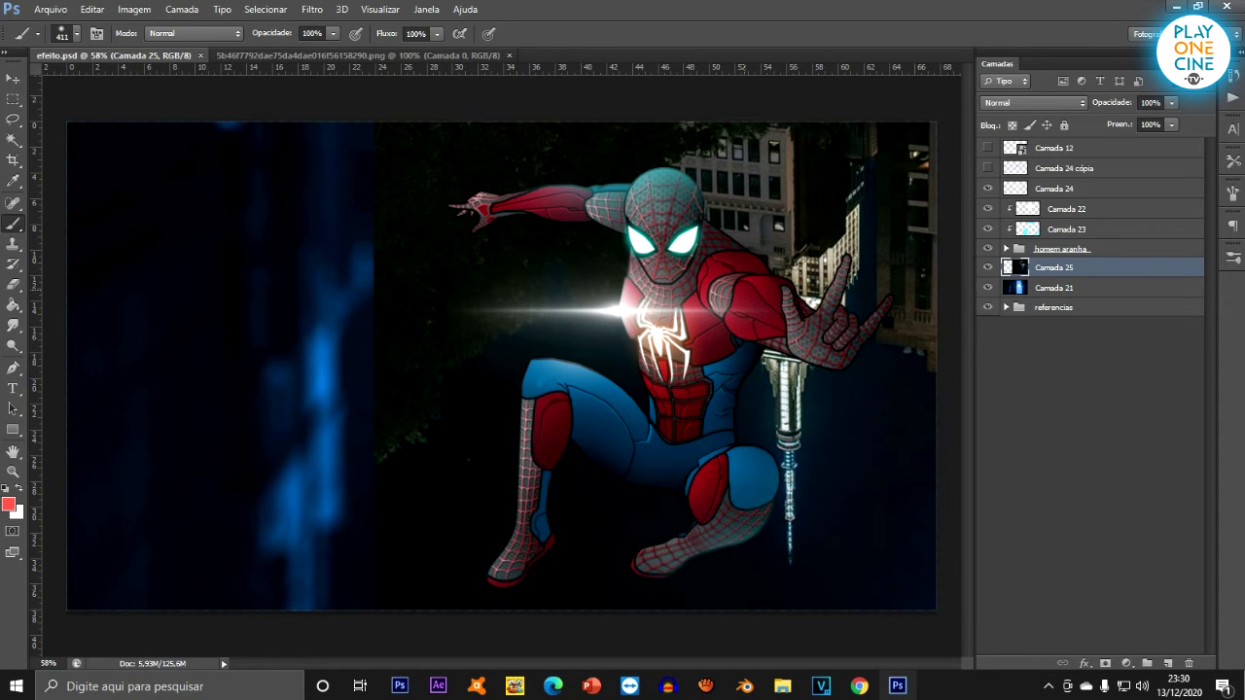
key(ctrl+shift+s)
click(842, 398)
text(fina)
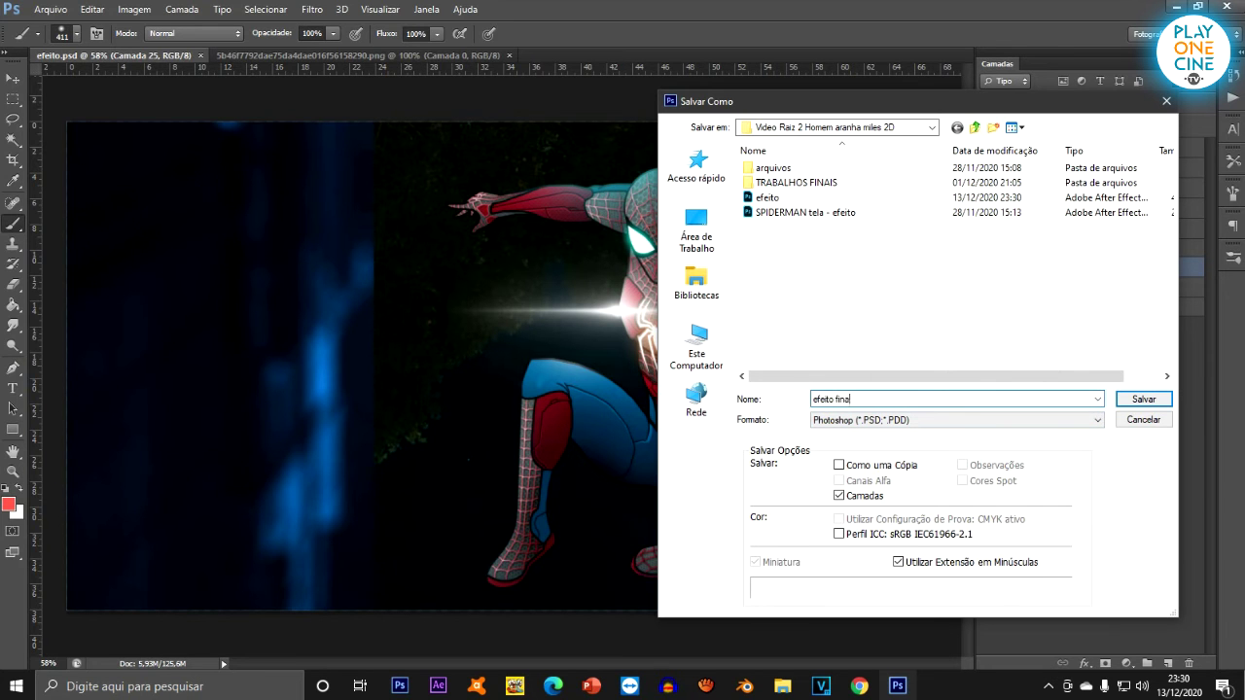
text(l)
key(Return)
key(Return)
scroll(854, 398, up, 6)
scroll(594, 375, down, 3)
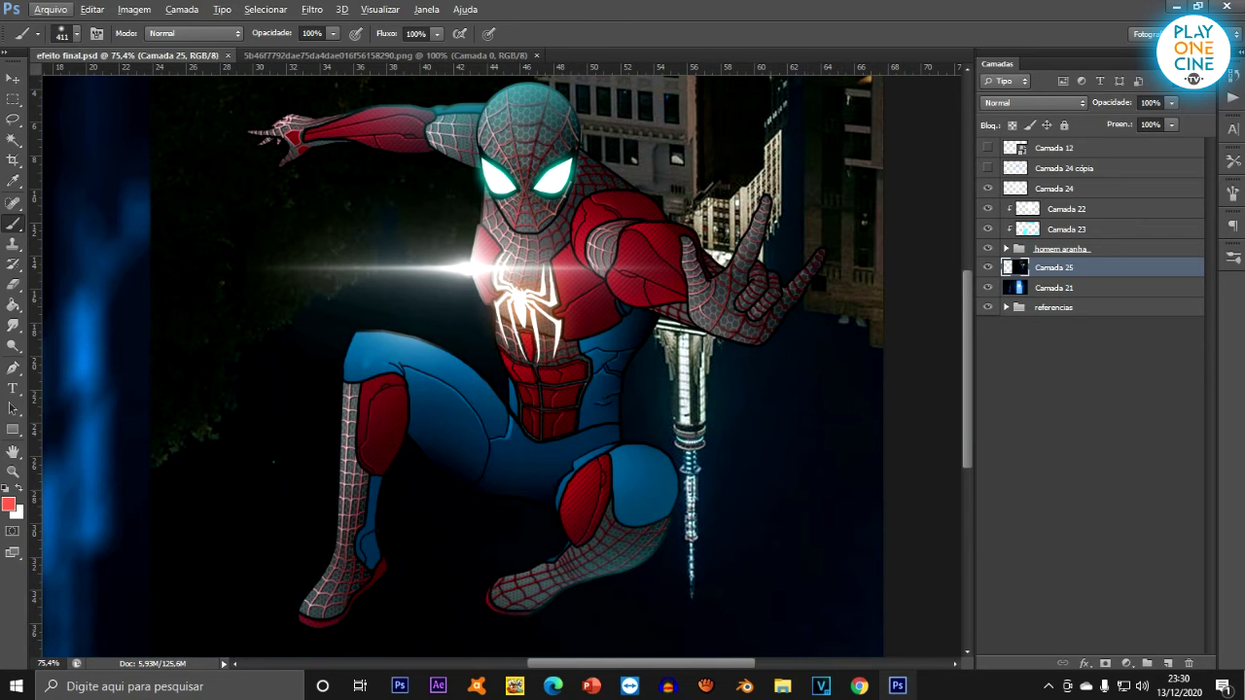
Raise the city photo's saturation to +28 with Hue/Saturation.
key(ctrl+u)
drag(825, 402, 848, 402)
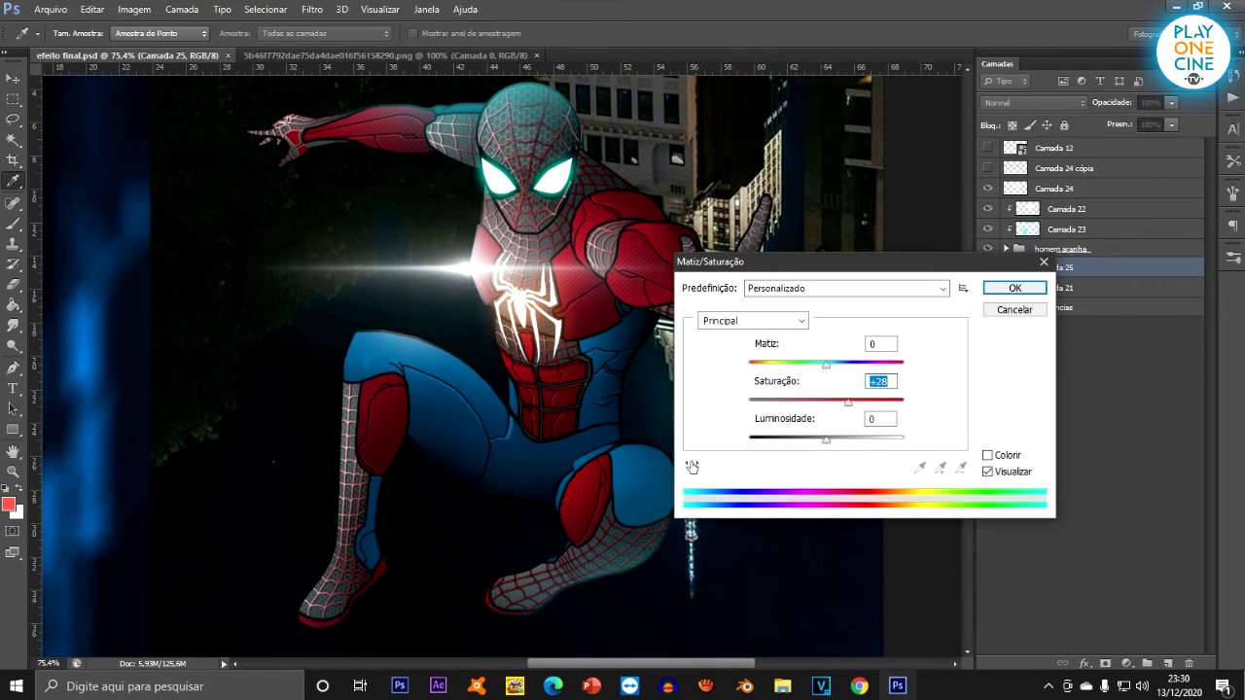
click(1014, 288)
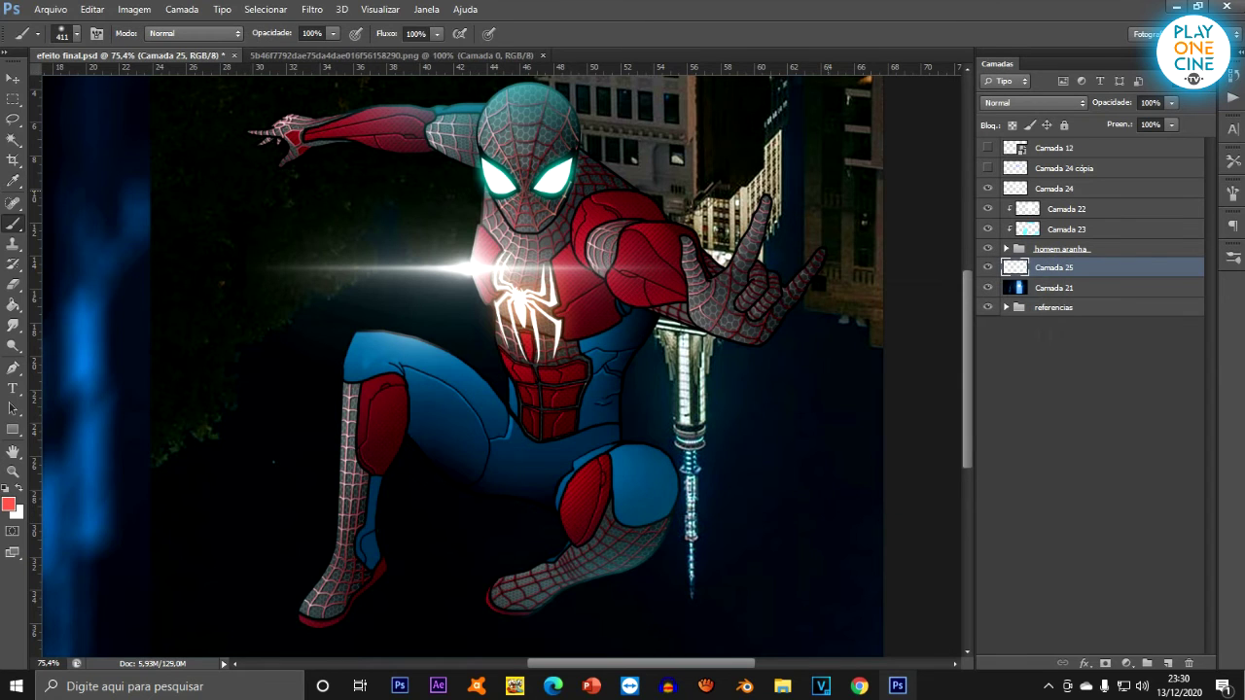
Apply a Lens Blur with a radius of 40 to the city photo.
click(311, 9)
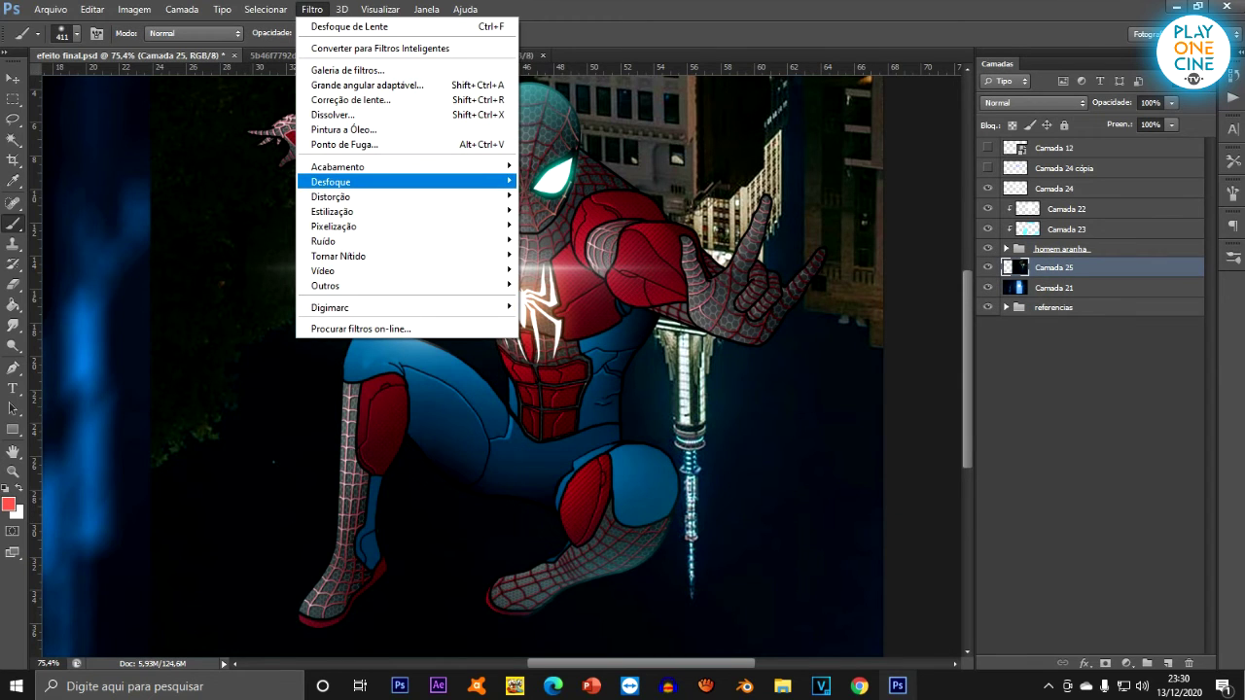
mouse_move(330, 182)
click(569, 278)
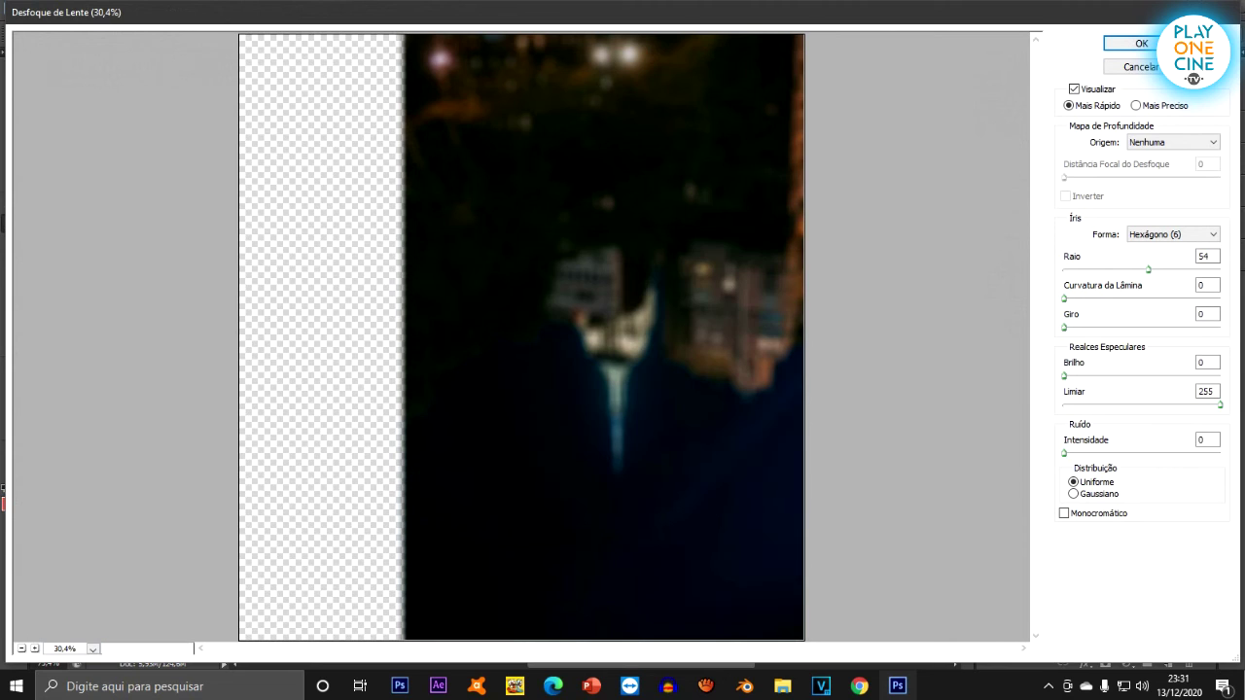
drag(1149, 270, 1126, 271)
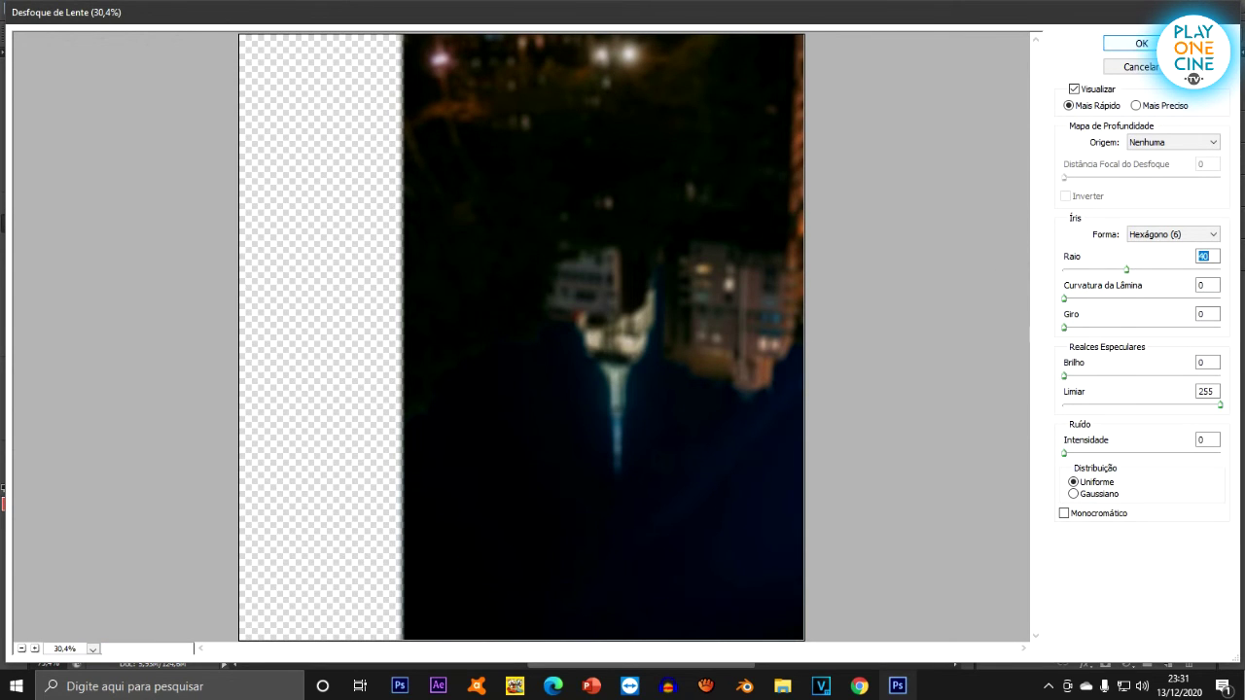
key(Return)
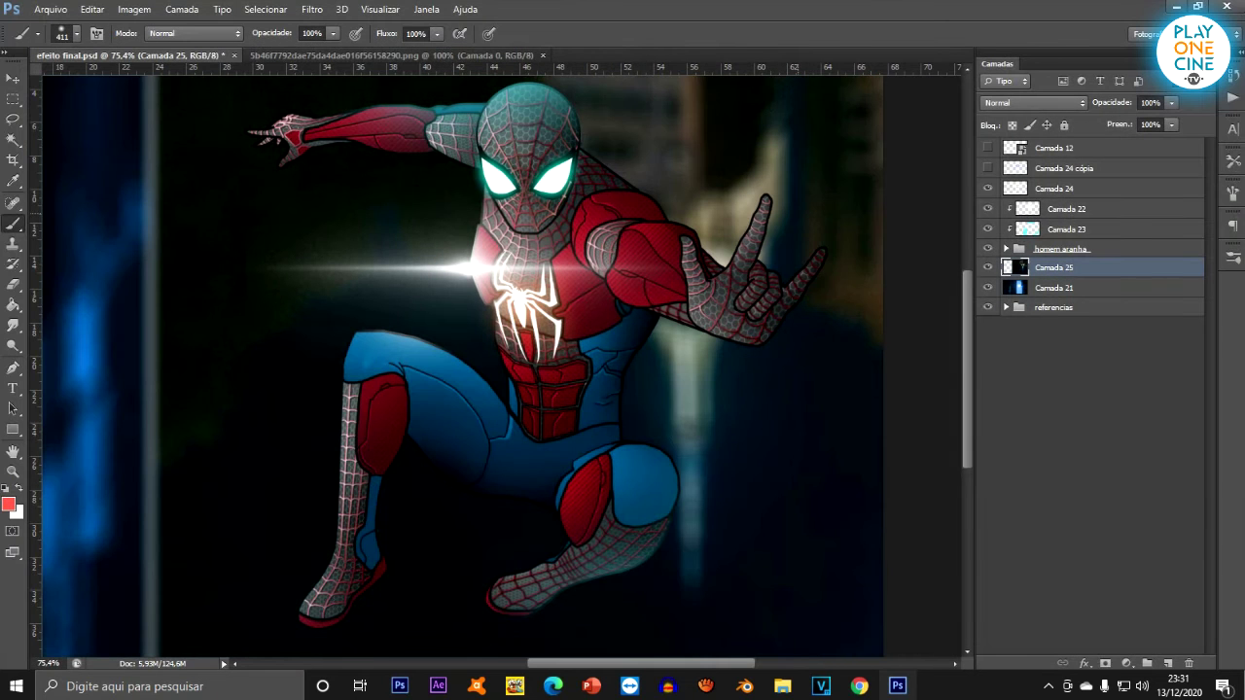
scroll(501, 364, down, 7)
scroll(501, 365, up, 5)
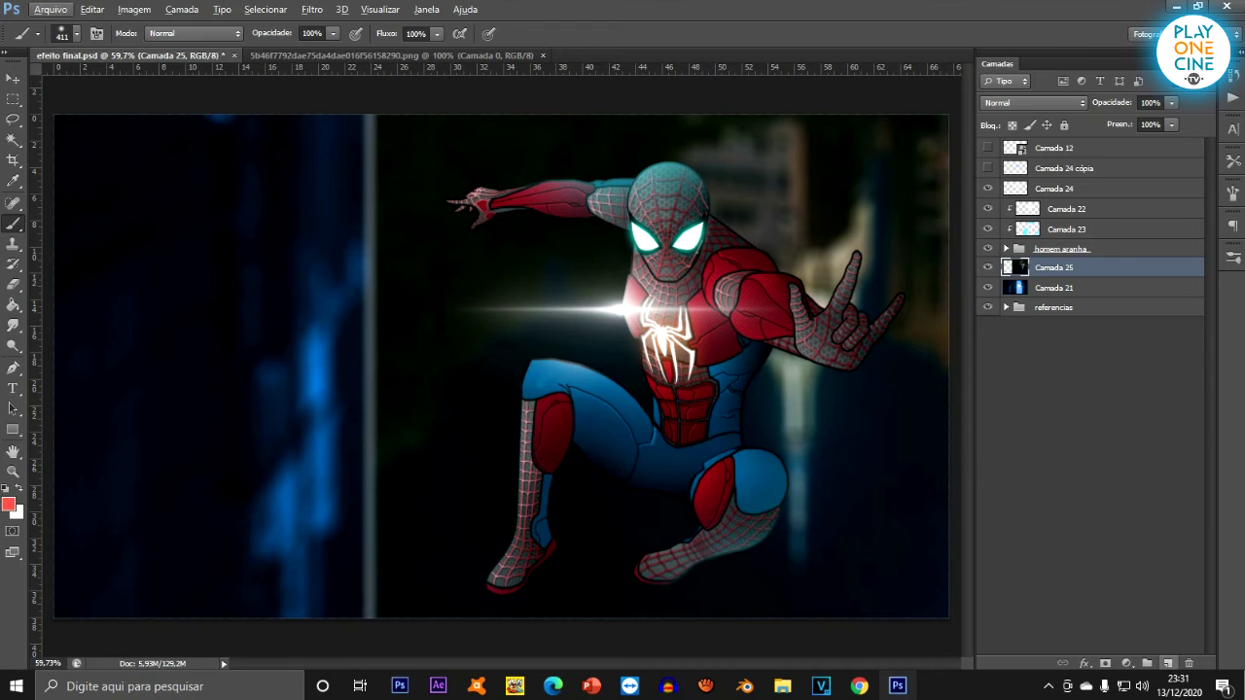
Add a layer above the city photo and dab sampled blue behind the torso with a 473 px brush, undoing the extra dabs.
click(1168, 663)
click(77, 34)
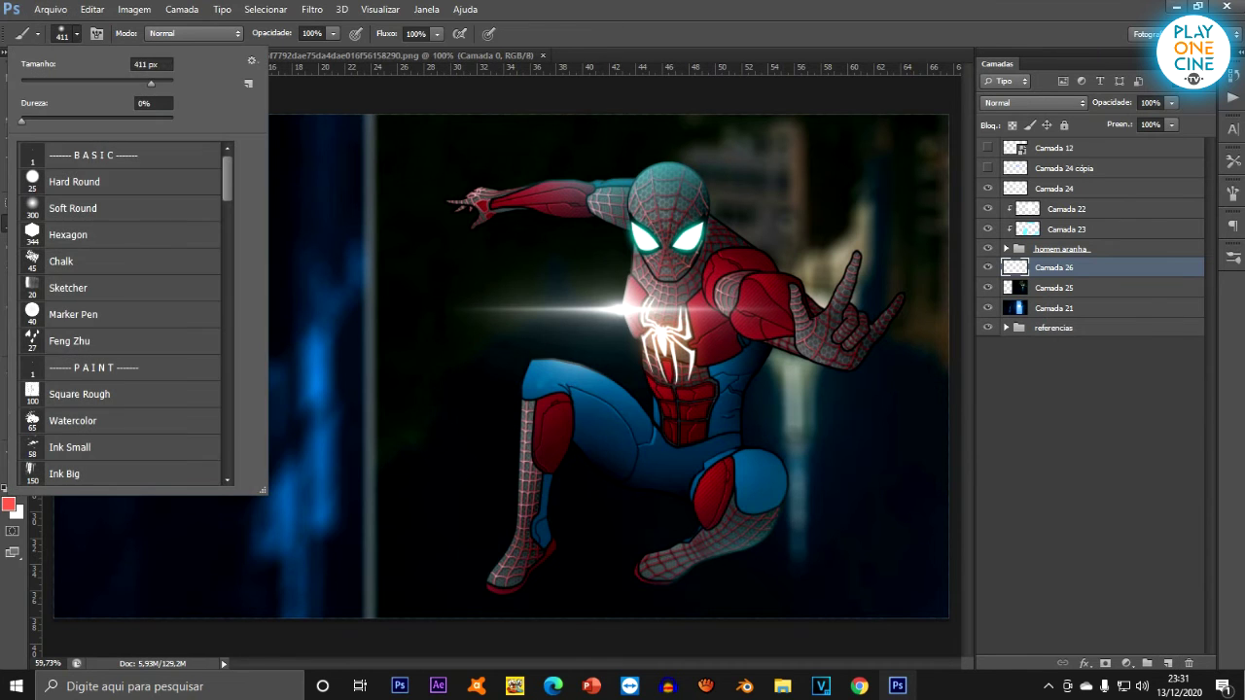
drag(151, 83, 155, 84)
alt+click(566, 377)
click(647, 360)
click(632, 316)
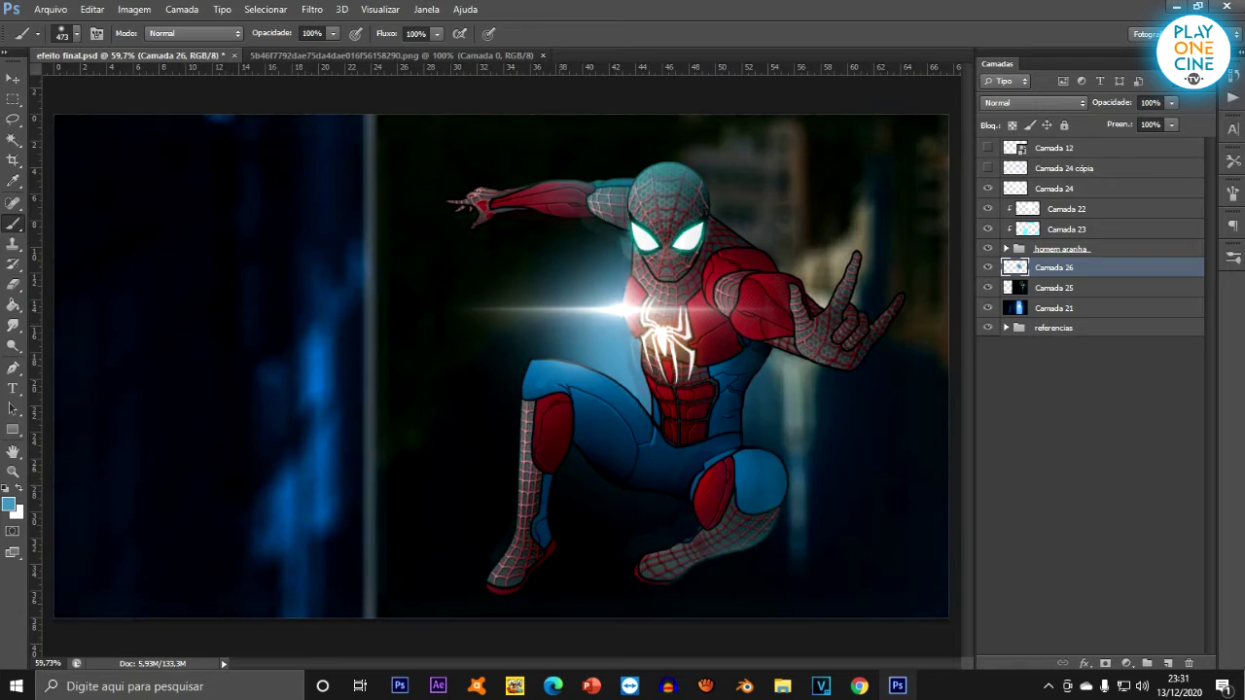
scroll(501, 366, down, 4)
scroll(501, 366, up, 2)
key(ctrl+alt+z)
key(ctrl+alt+z)
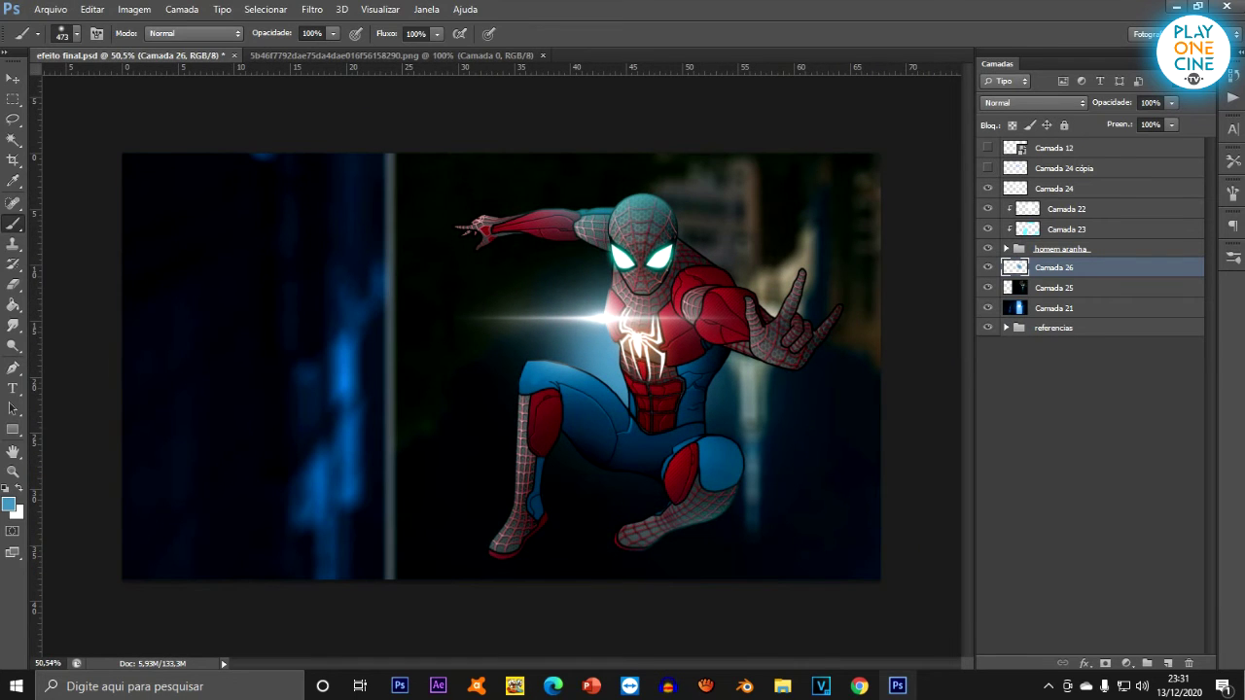
Enlarge the soft brush to 1289 px and set the foreground colour to teal 008caf.
click(76, 34)
drag(155, 83, 160, 83)
click(9, 504)
click(936, 367)
drag(936, 366, 935, 400)
click(956, 431)
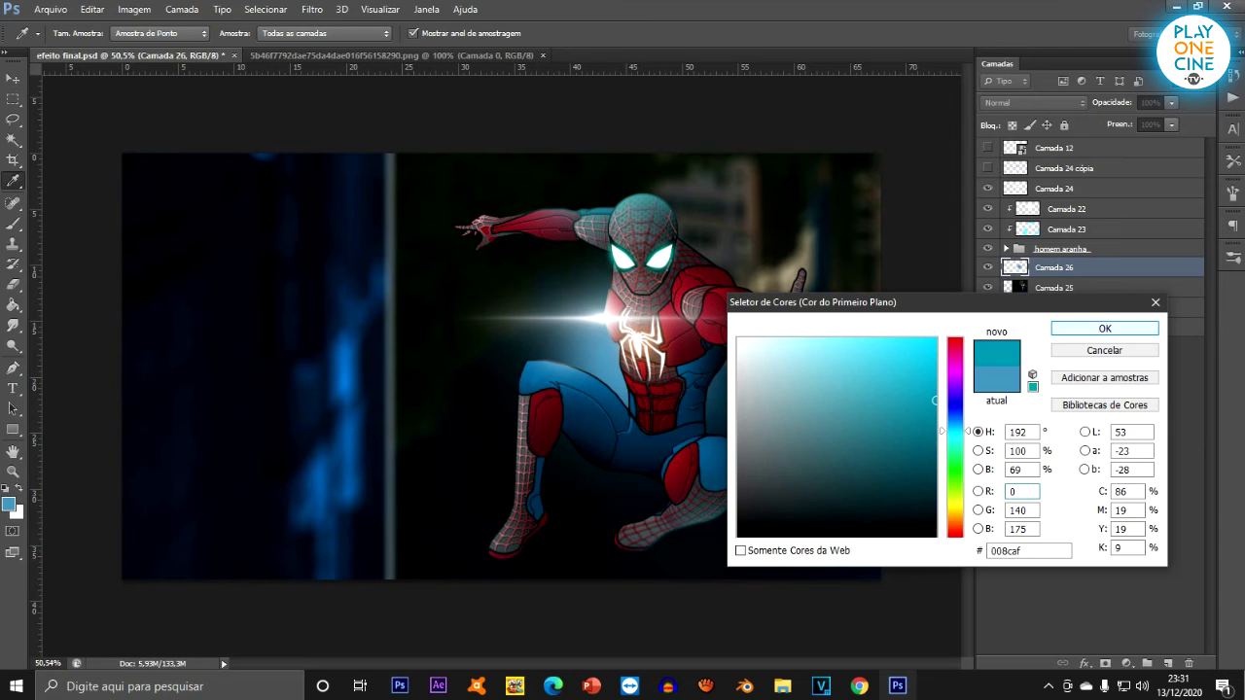
key(Return)
Try one very large teal glow behind the figure, and undo it.
click(632, 365)
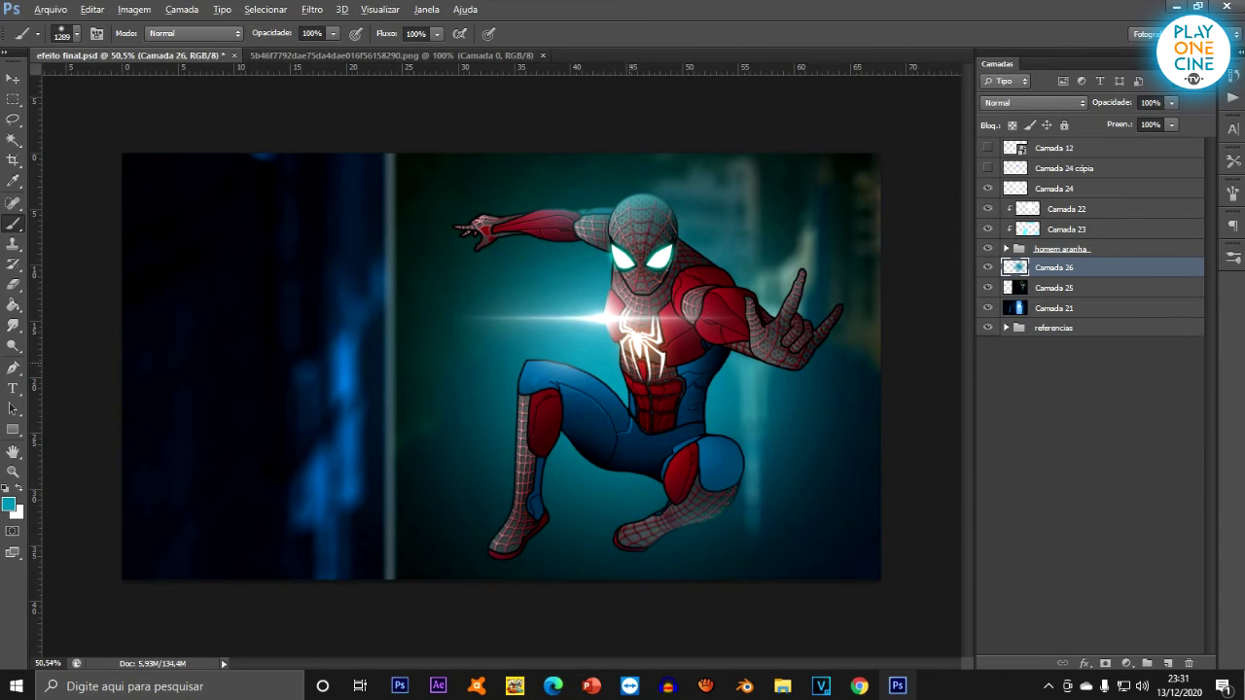
scroll(632, 365, down, 5)
scroll(632, 365, up, 6)
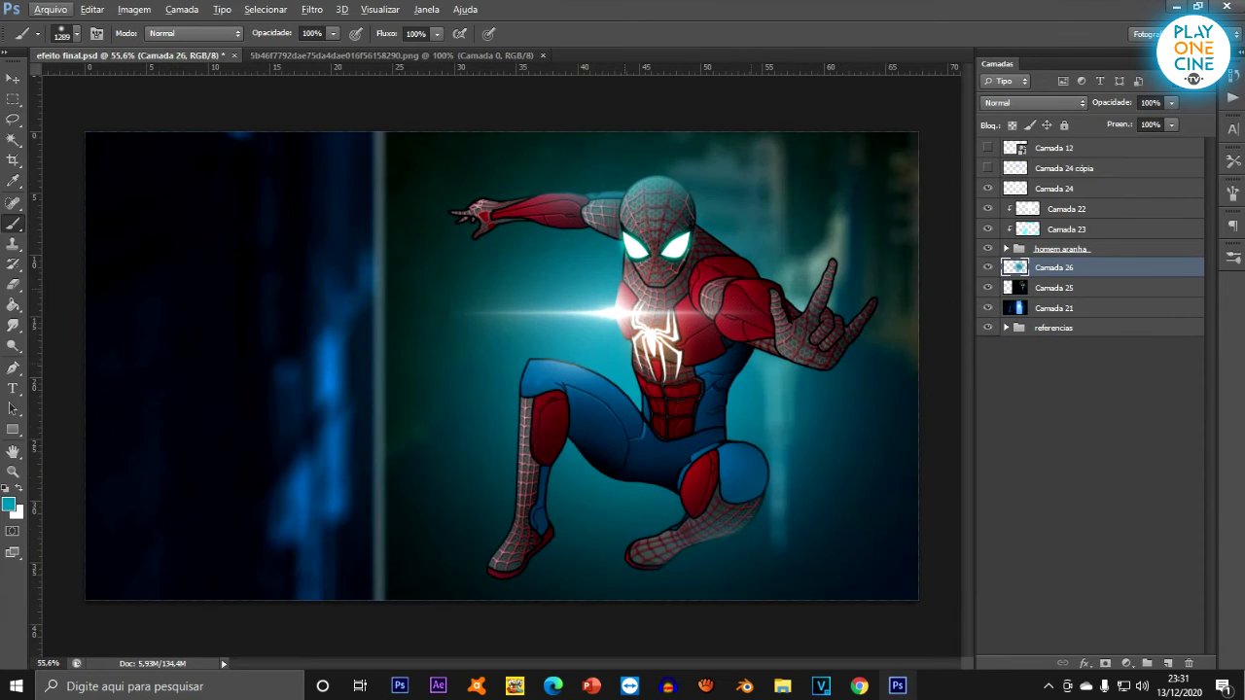
key(ctrl+z)
Reduce the brush to 494 px and dab a teal glow behind the figure's torso.
click(77, 34)
drag(163, 84, 157, 84)
click(661, 367)
scroll(505, 364, down, 4)
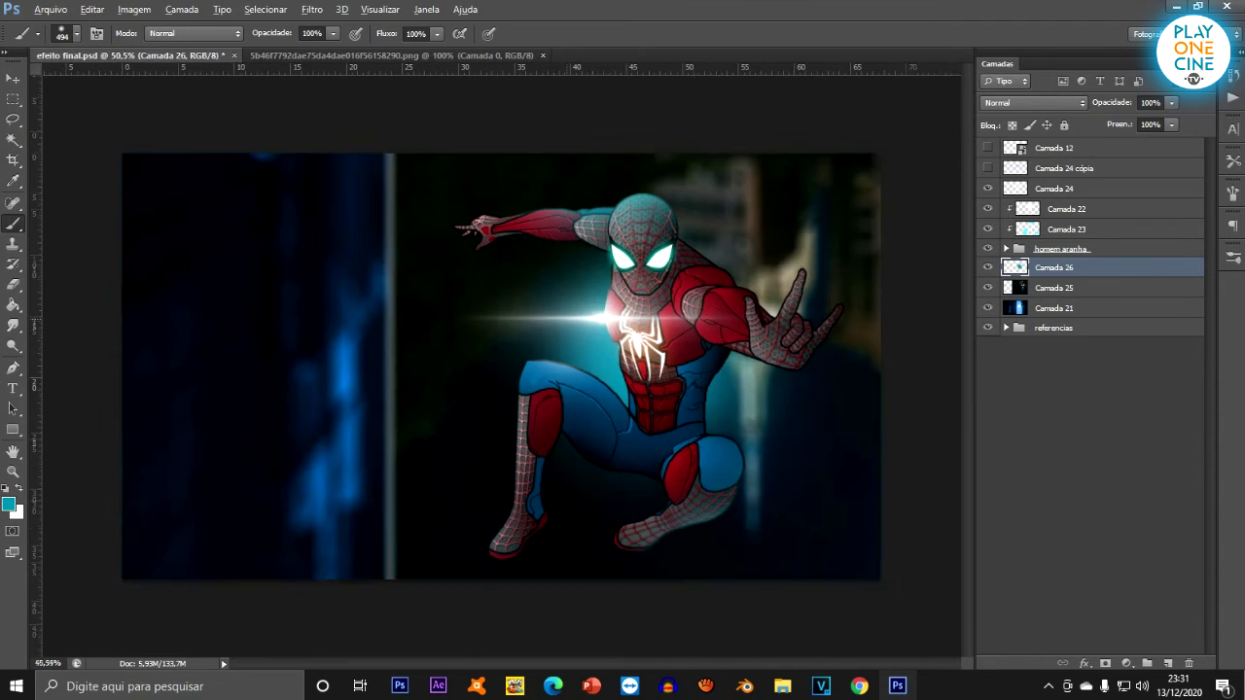
scroll(506, 365, up, 2)
Crop the canvas to a square selection framing the Spider-Man figure.
key(m)
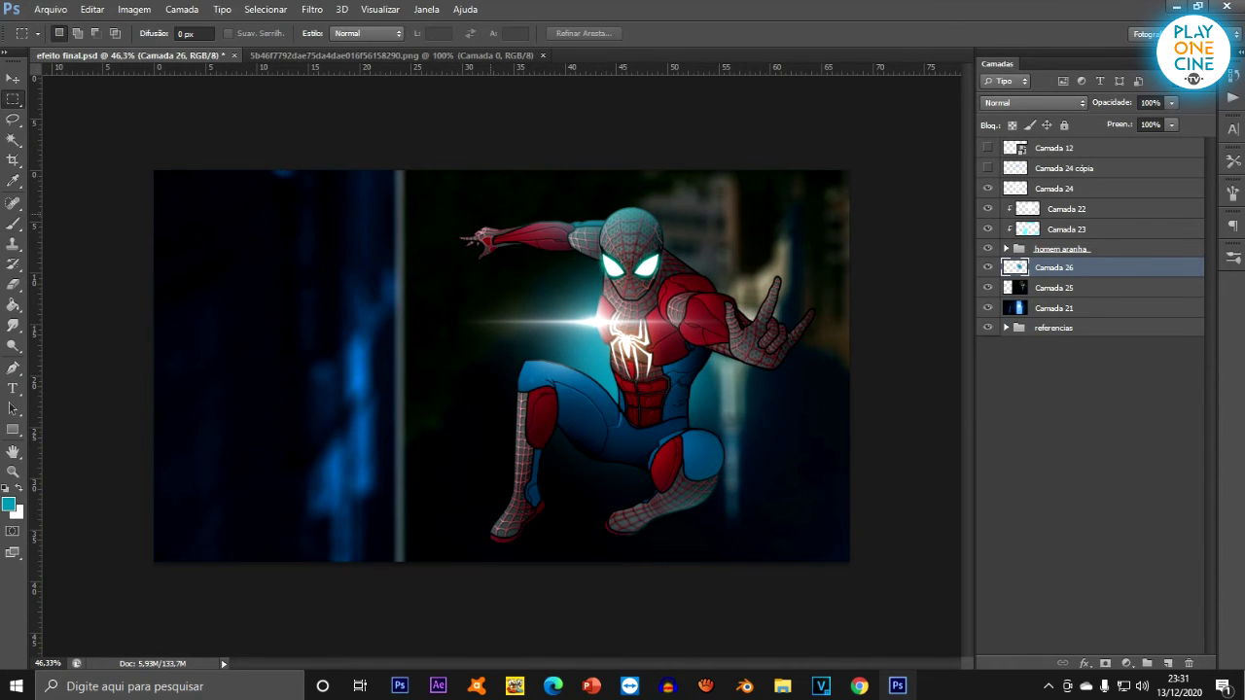
mouse_move(413, 170)
mouse_down()
mouse_move(806, 547)
mouse_move(804, 561)
mouse_up()
drag(615, 453, 635, 454)
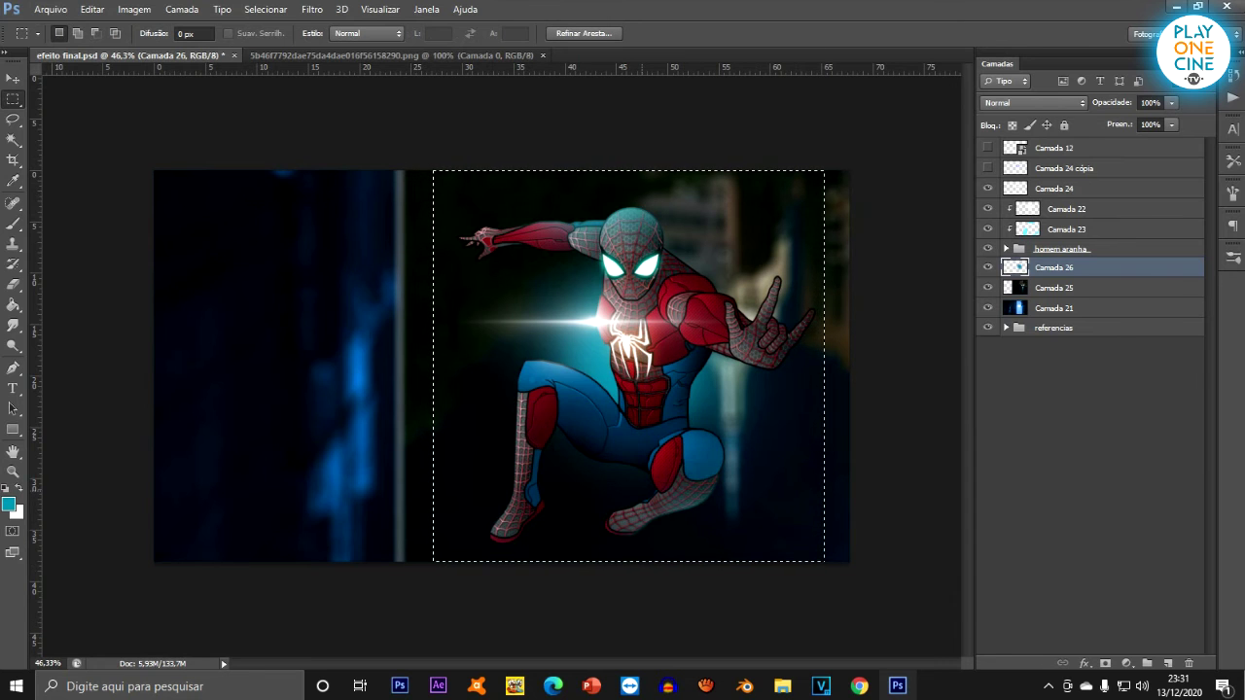
click(13, 160)
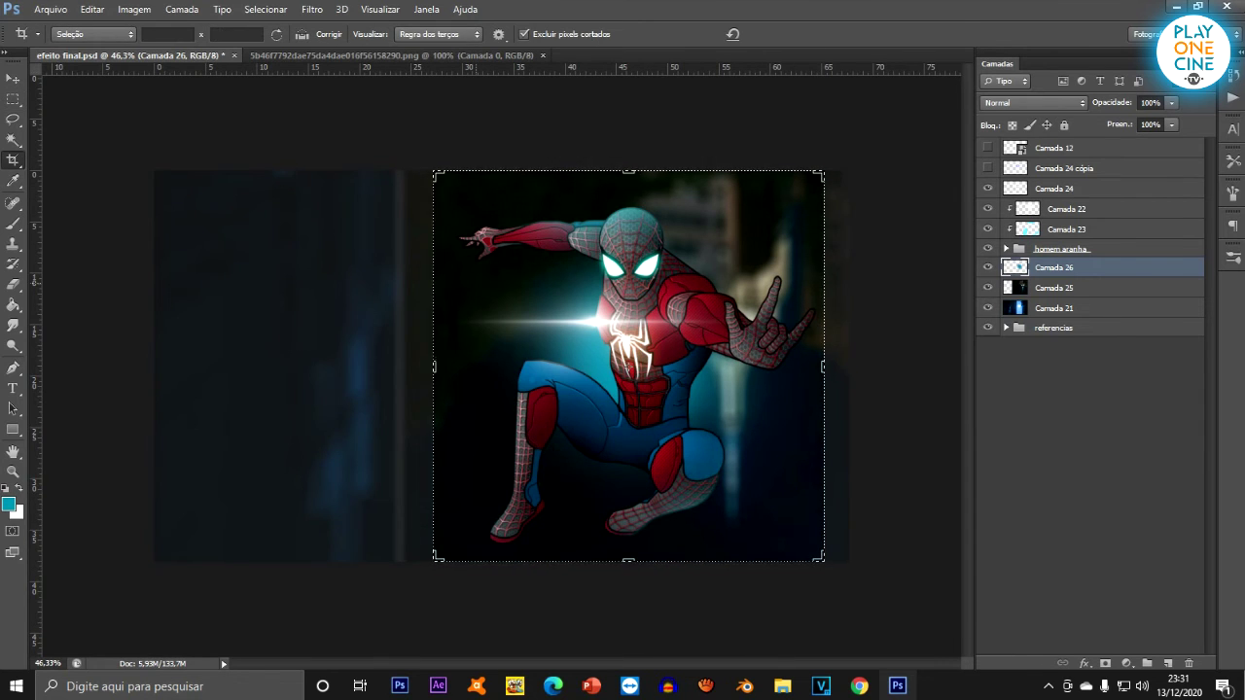
click(630, 370)
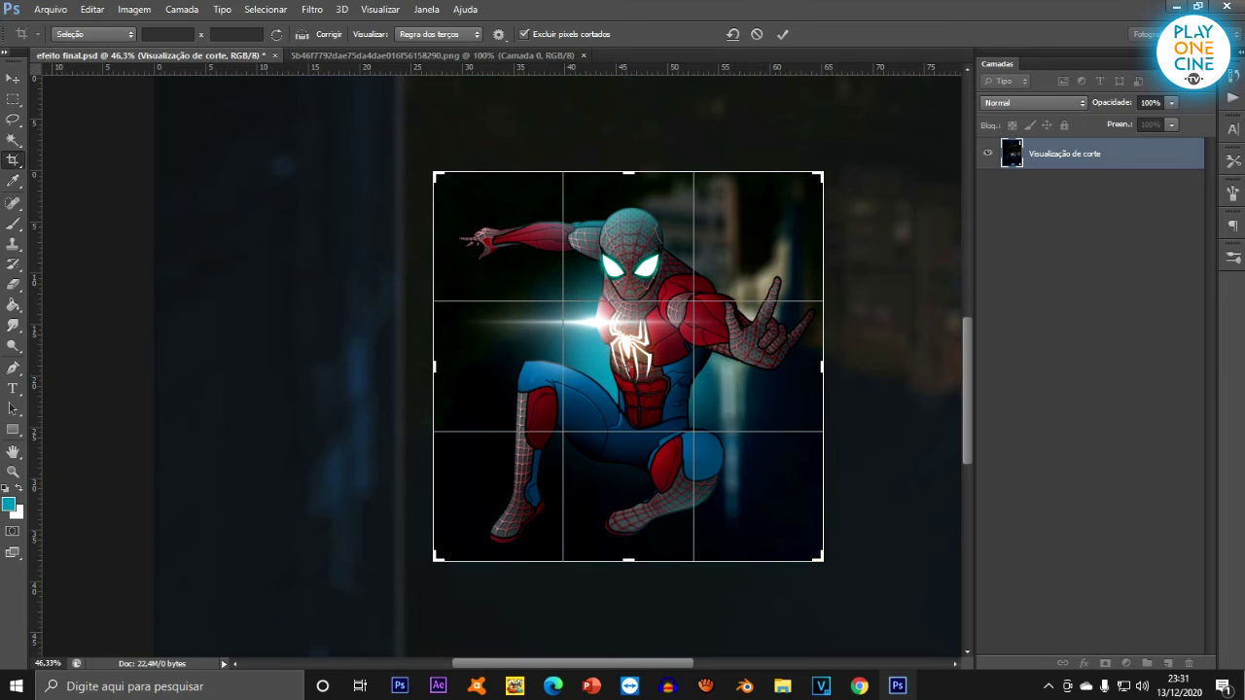
click(12, 99)
key(Return)
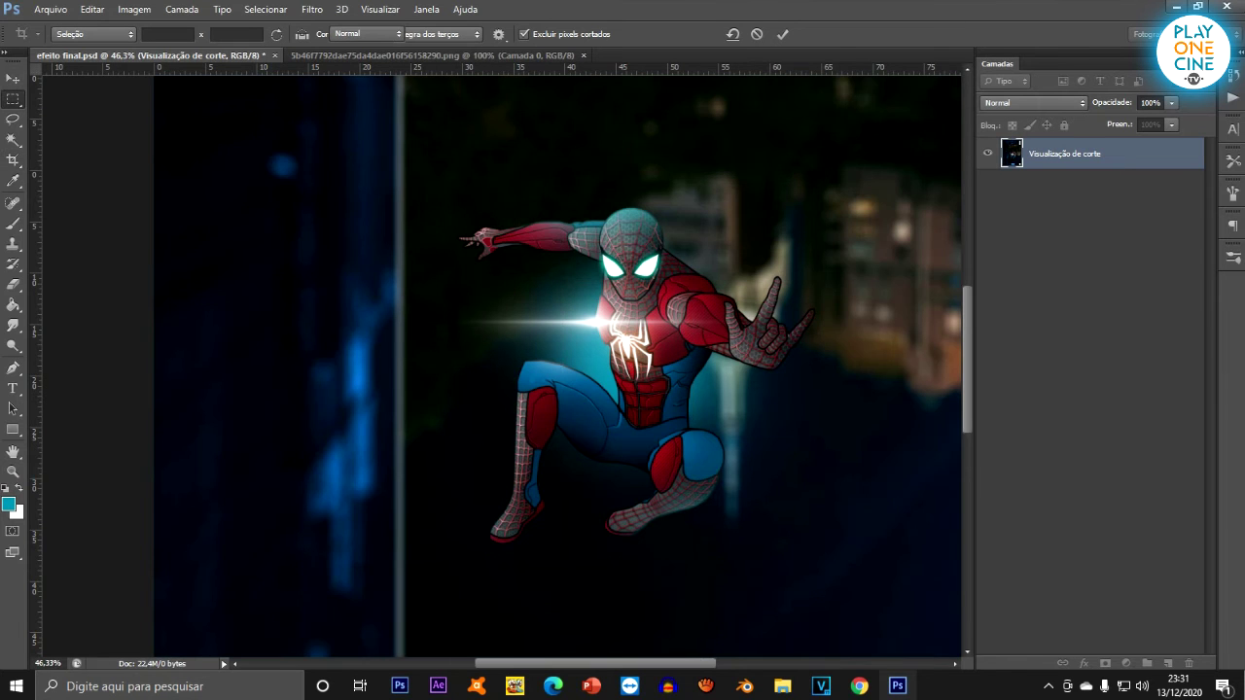
Shrink the Camada 24 light flare, move it onto the chest emblem and lower its opacity to 56%.
scroll(511, 348, up, 5)
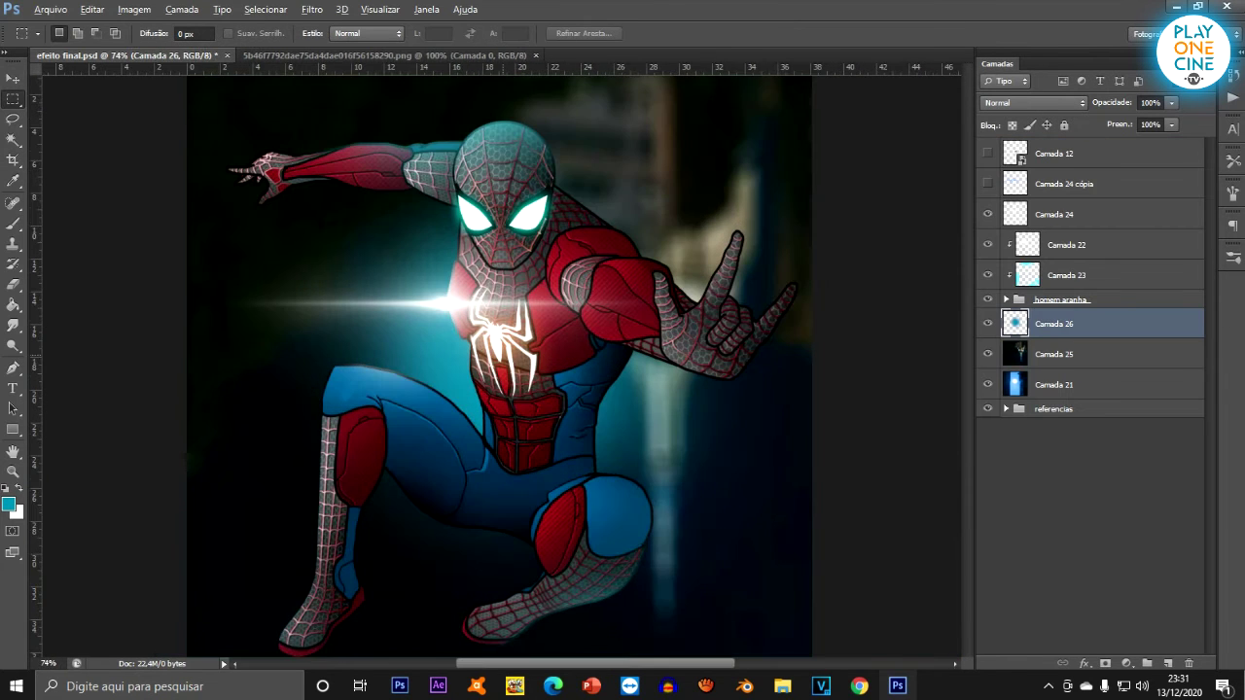
scroll(512, 348, down, 2)
click(13, 78)
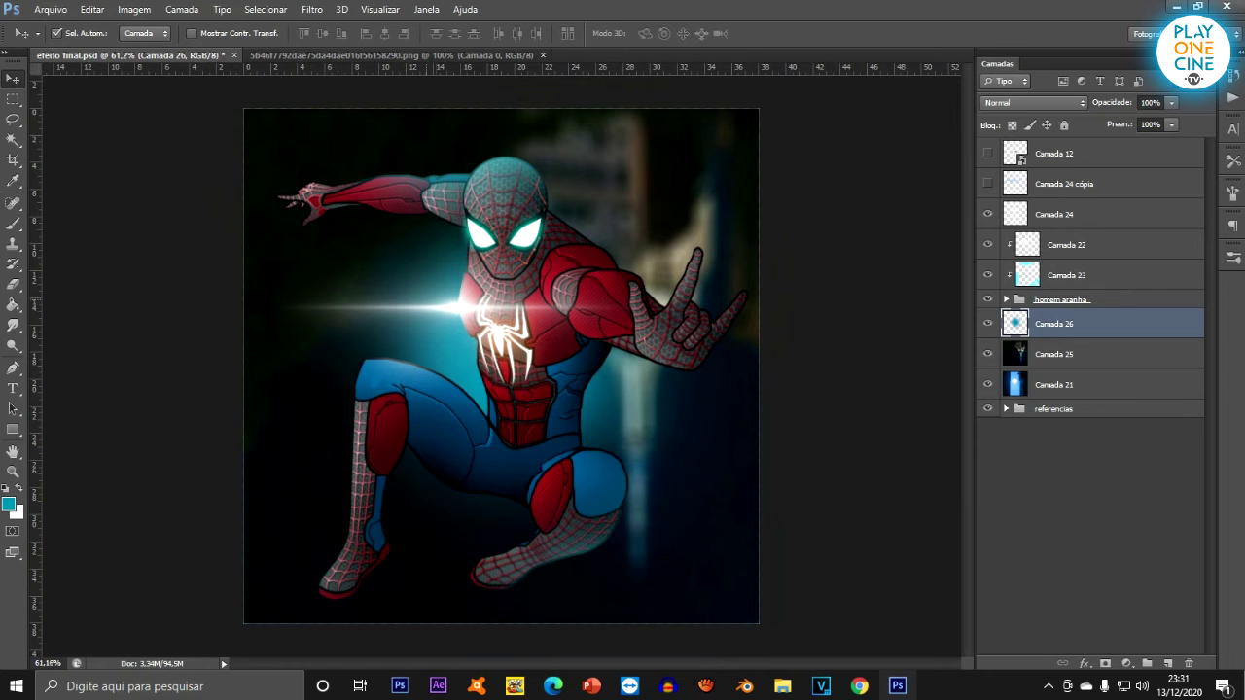
click(458, 307)
key(ctrl+t)
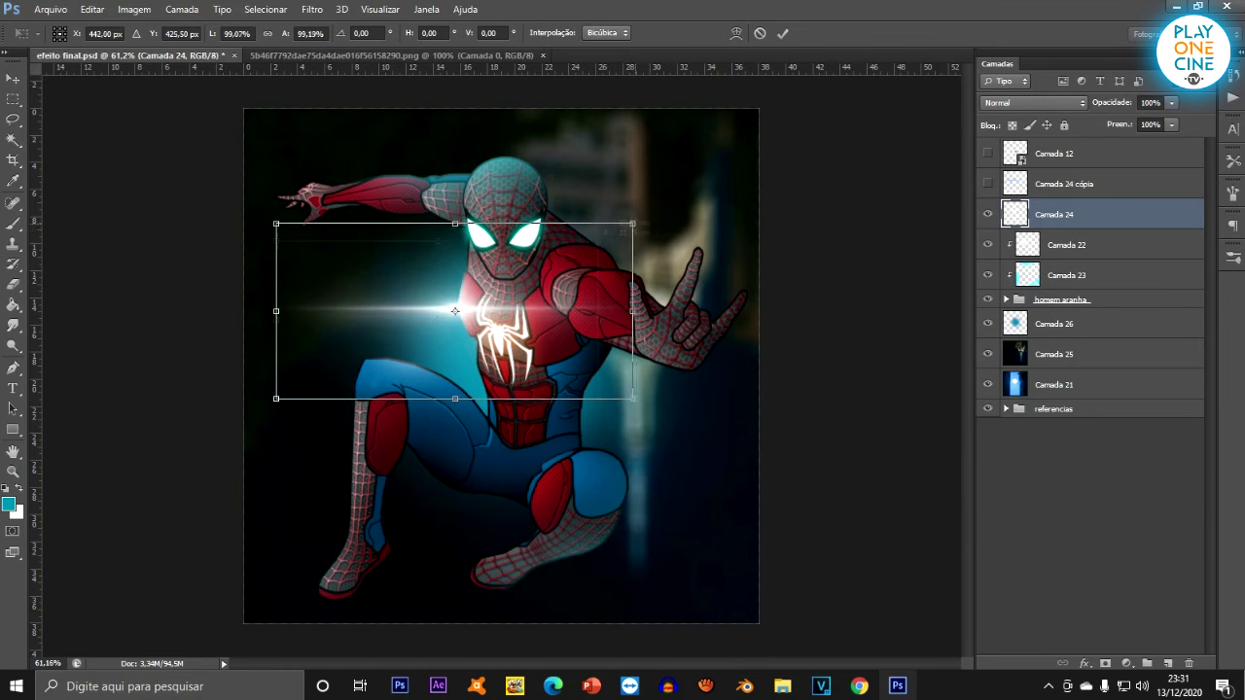
drag(640, 217, 459, 310)
drag(368, 353, 491, 332)
drag(580, 287, 658, 253)
key(Return)
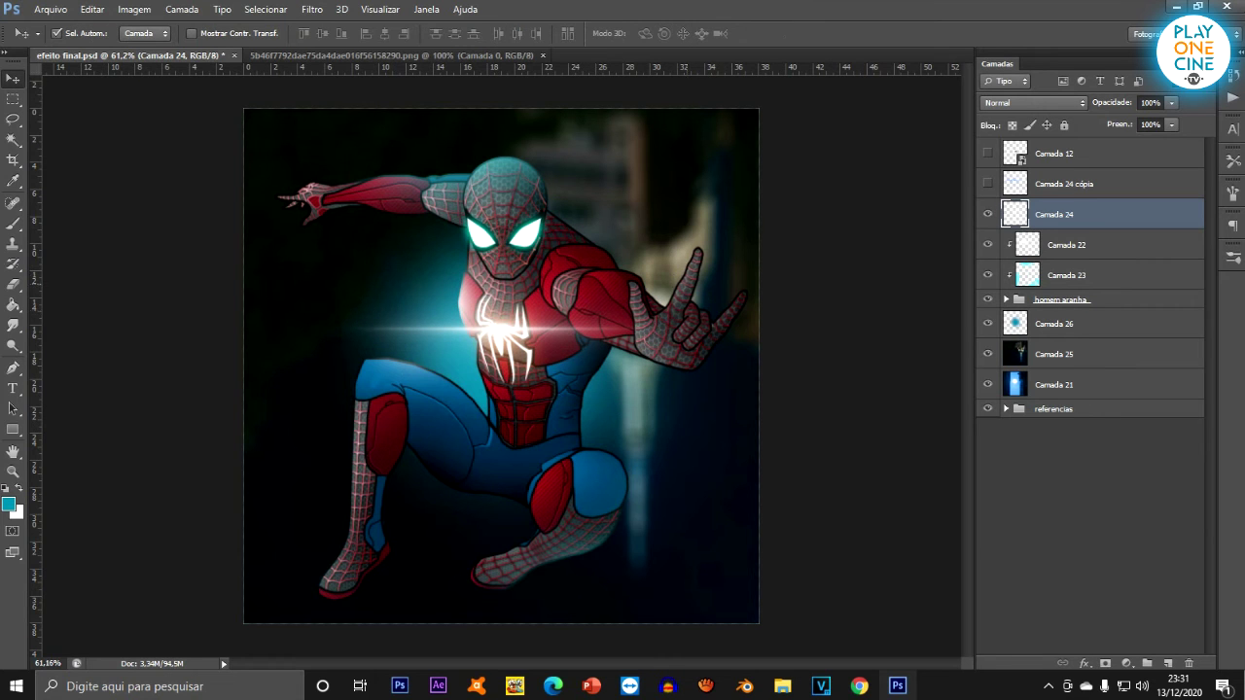
click(1170, 102)
drag(1171, 121, 1144, 121)
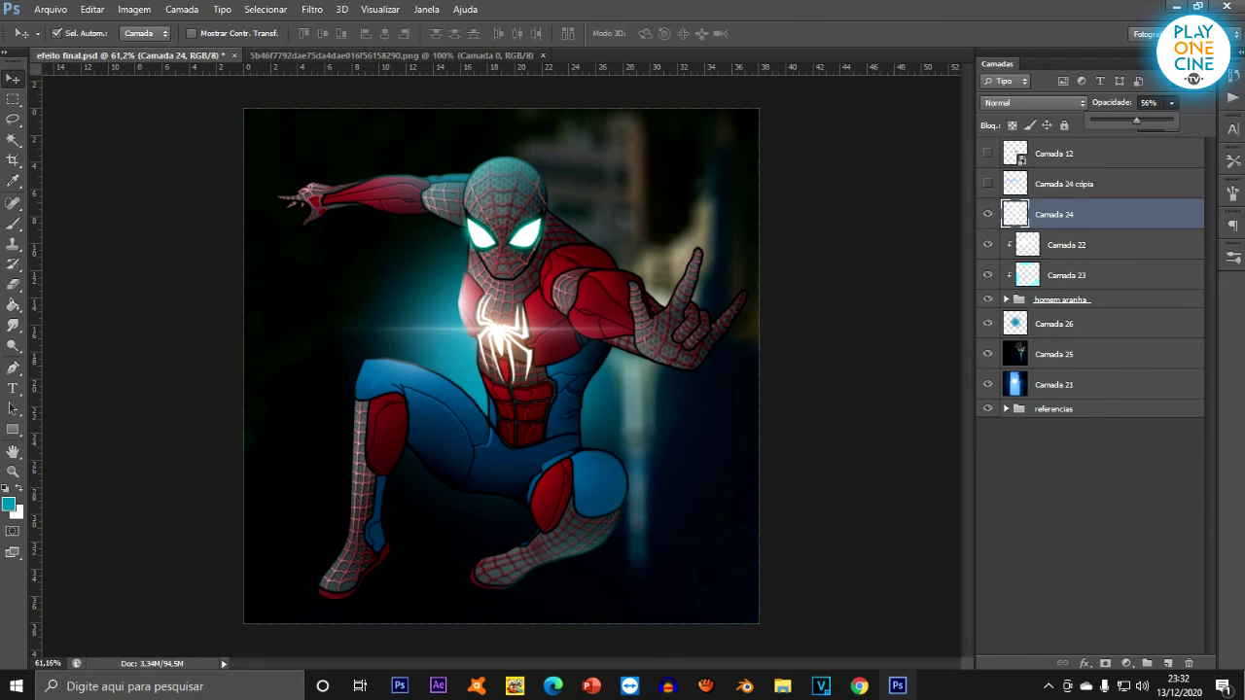
Darken the Camada 23 shading layer by setting its Hue/Saturation luminosity to -100.
click(1067, 276)
key(i)
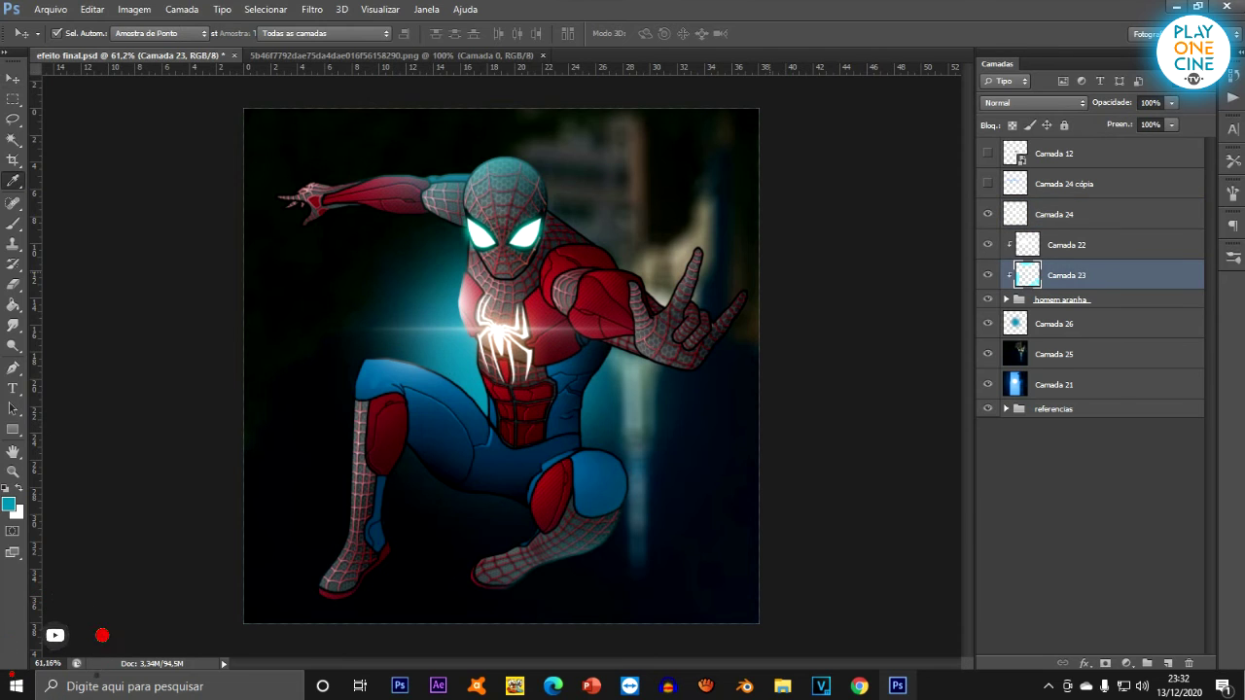
key(ctrl+u)
drag(825, 439, 802, 440)
key(shift+Down)
key(shift+Down)
key(shift+Down)
key(shift+Down)
key(shift+Down)
key(shift+Down)
key(shift+Down)
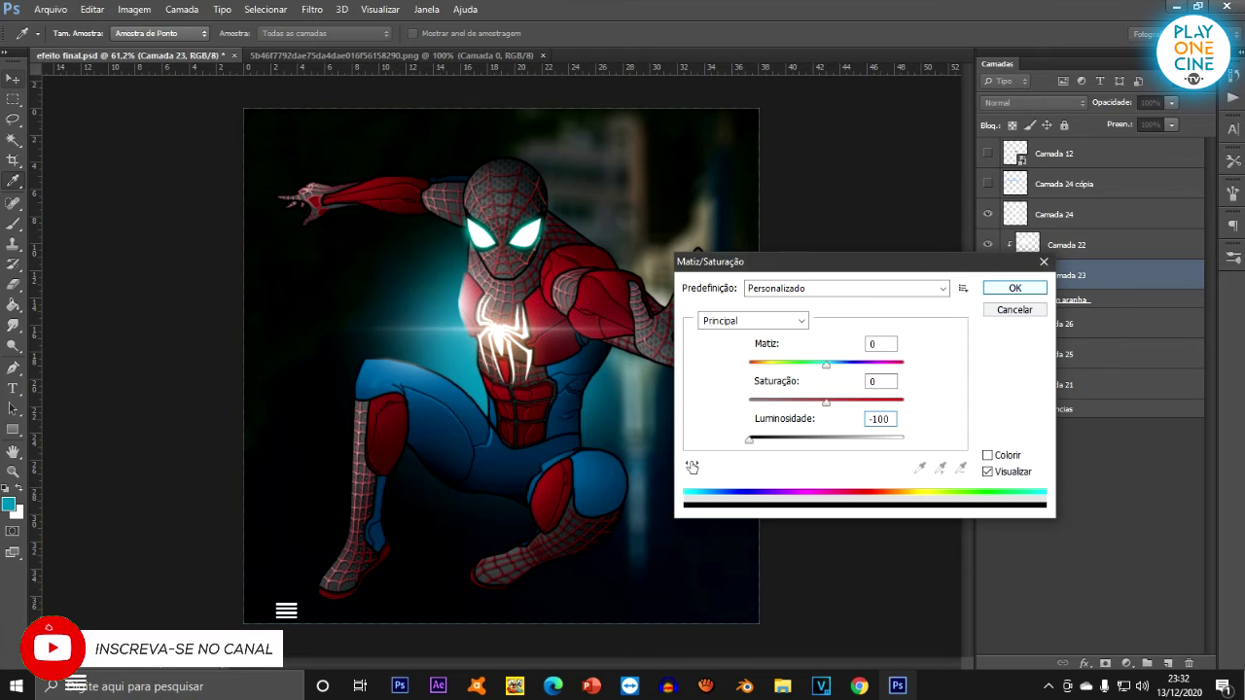
click(1014, 288)
Outline a thin wedge-shaped selection from the wrist of the extended hand to the canvas edge with the Polygonal Lasso.
scroll(501, 365, down, 5)
scroll(500, 366, up, 6)
scroll(500, 366, up, 3)
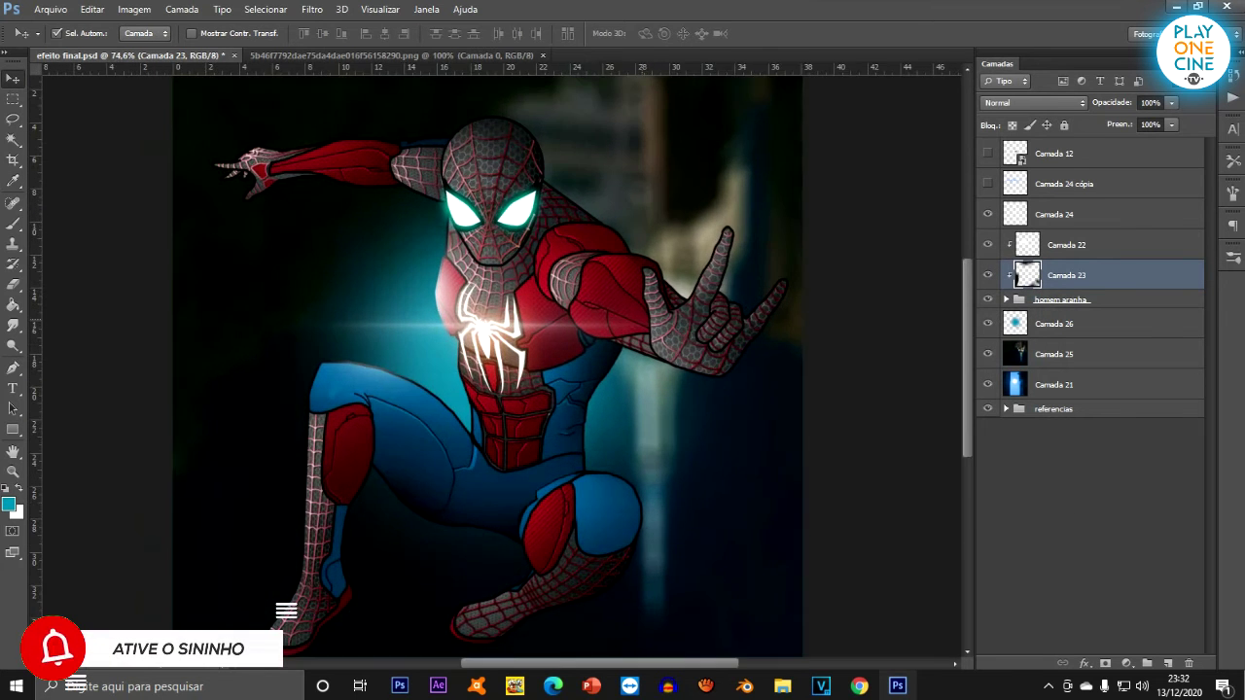
scroll(501, 366, down, 4)
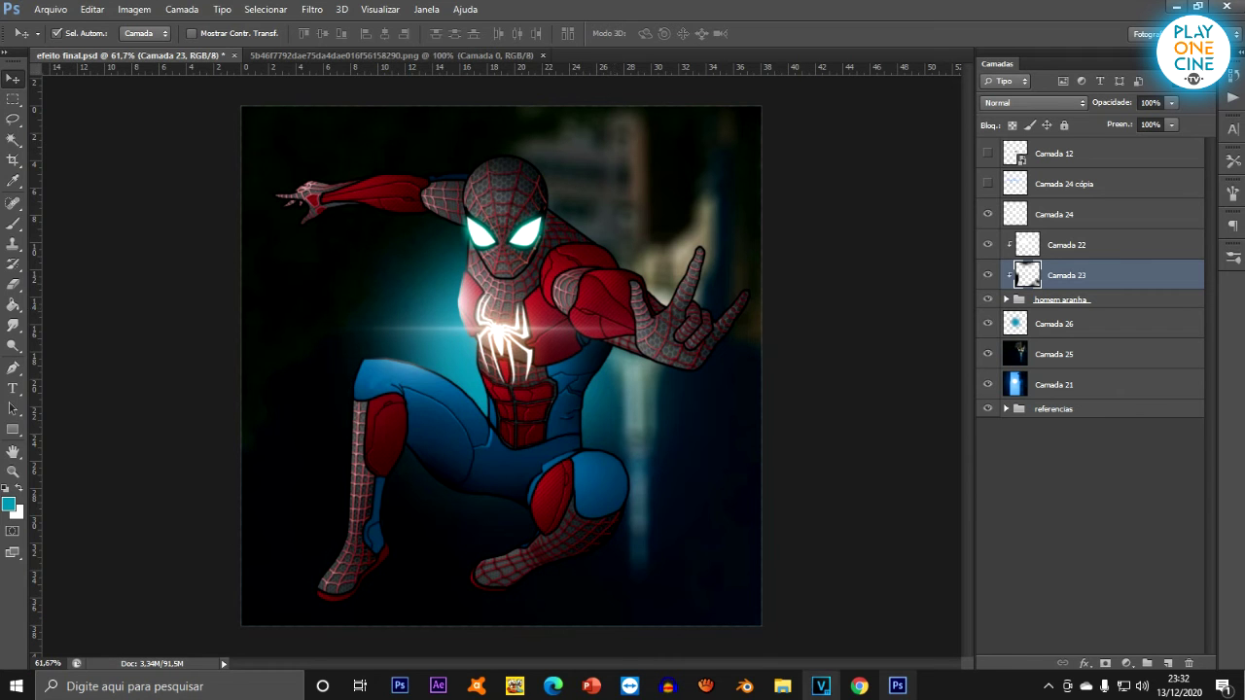
click(859, 685)
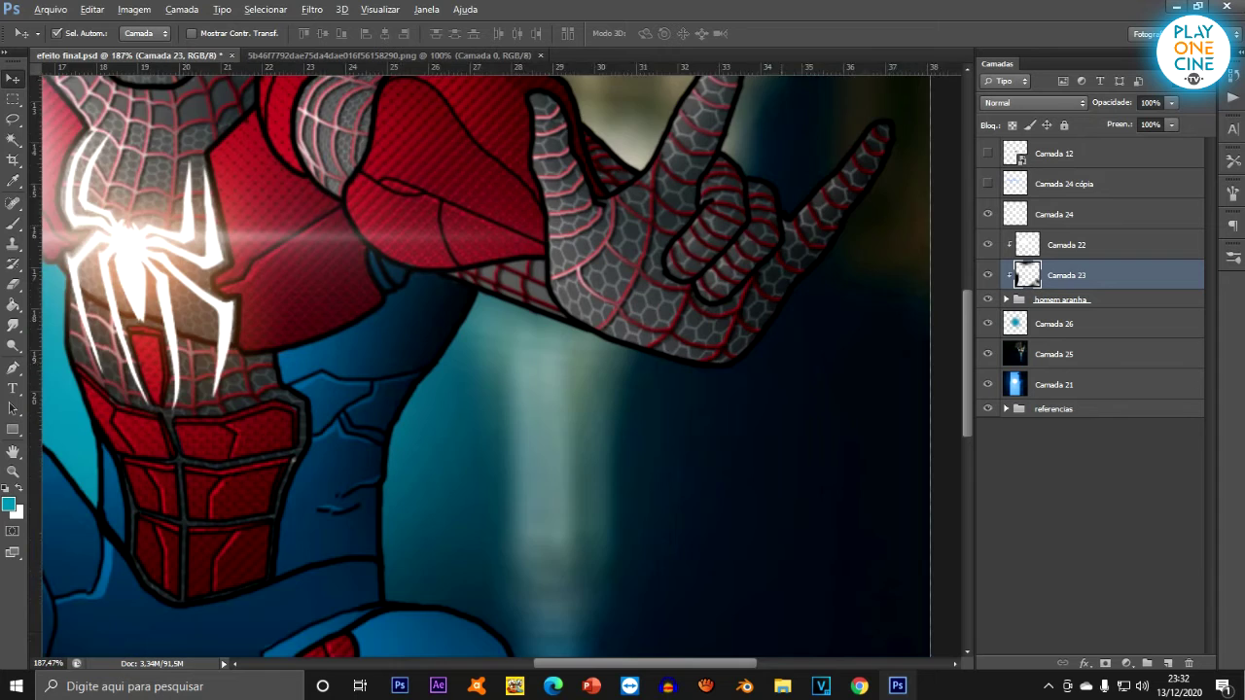
scroll(487, 360, down, 4)
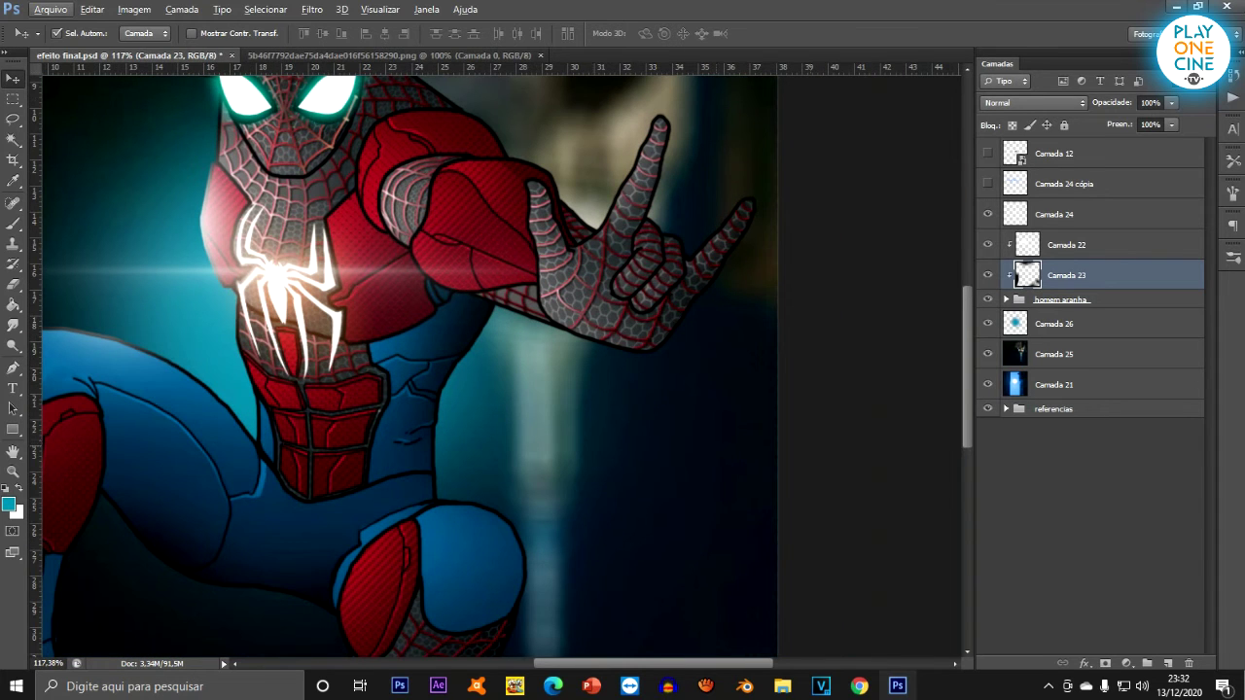
drag(12, 119, 78, 136)
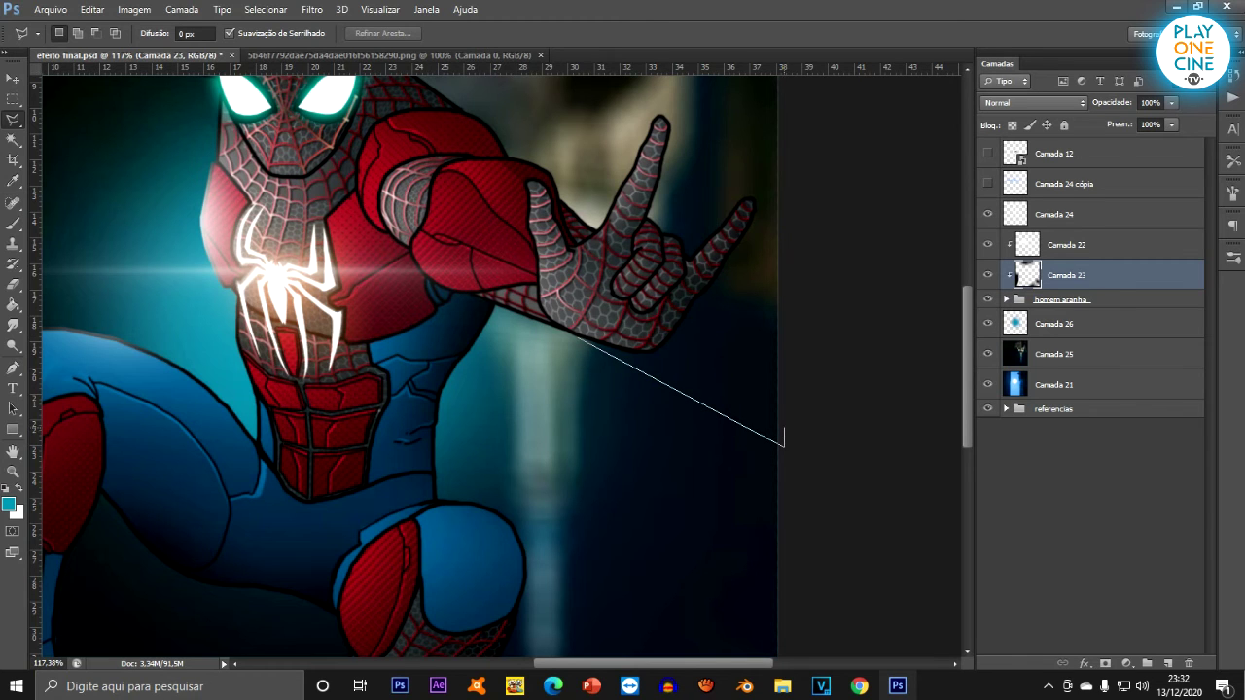
click(581, 337)
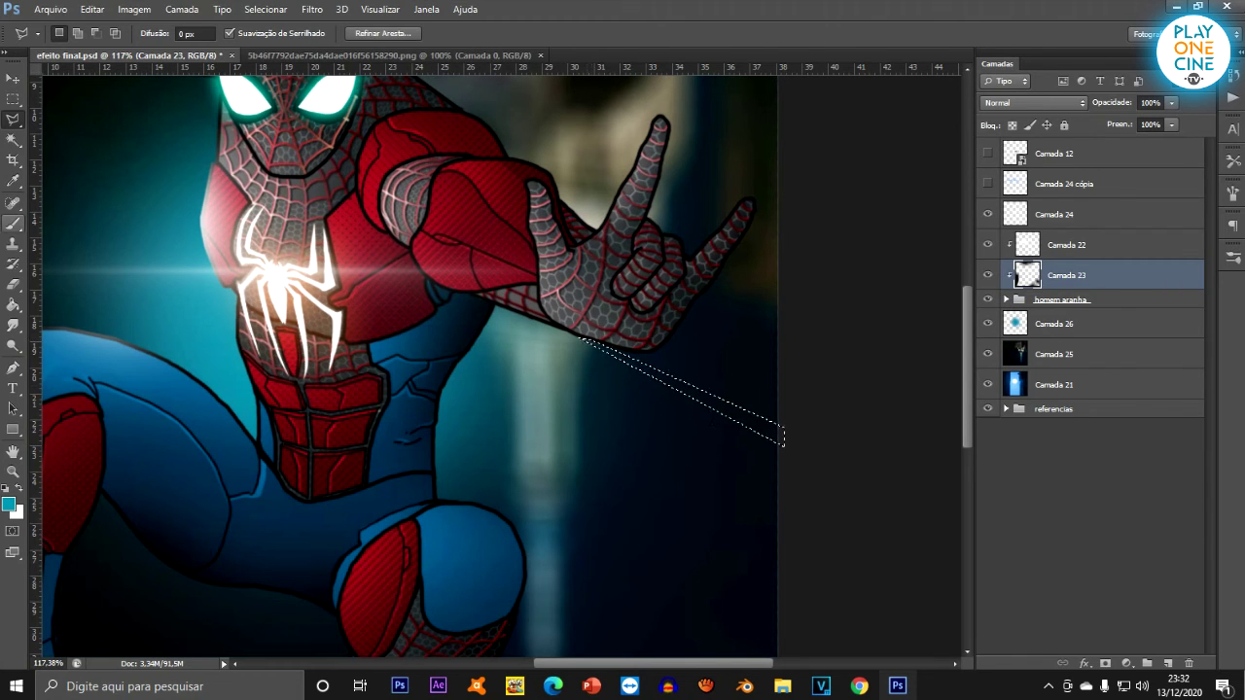
Add a new layer above Camada 24 and name it "teia".
click(12, 223)
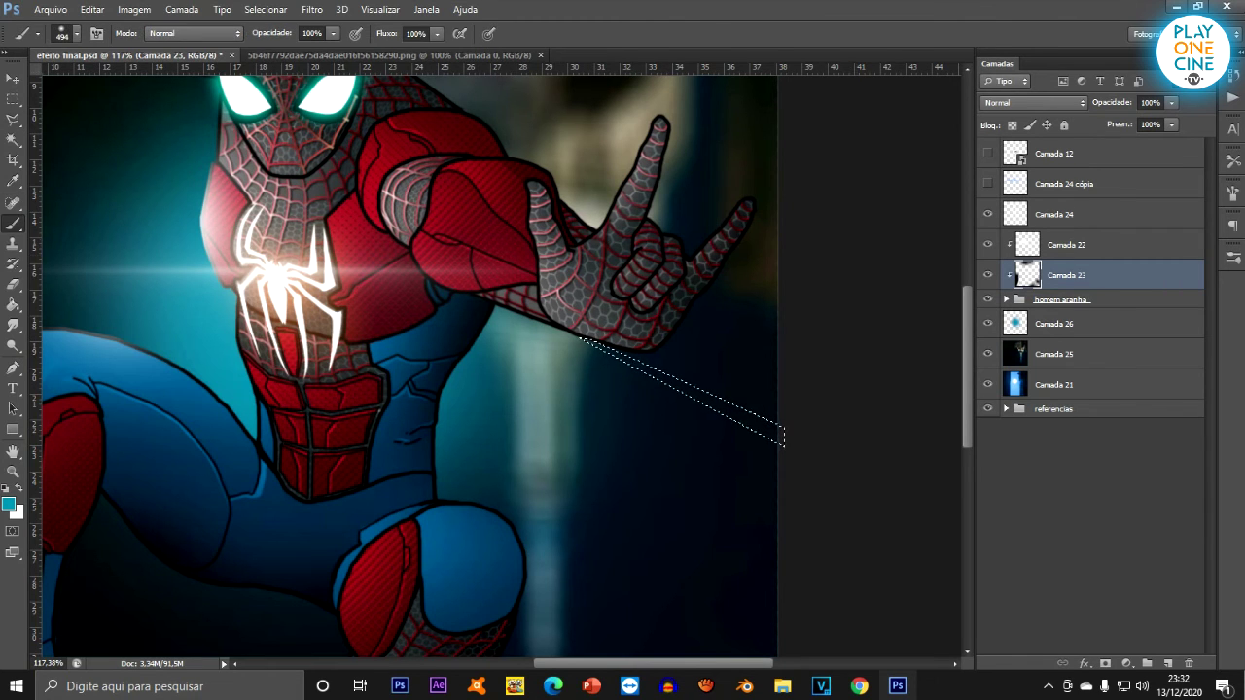
click(1067, 245)
click(1167, 662)
drag(1067, 245, 1067, 202)
double_click(1053, 214)
text(teia)
key(Return)
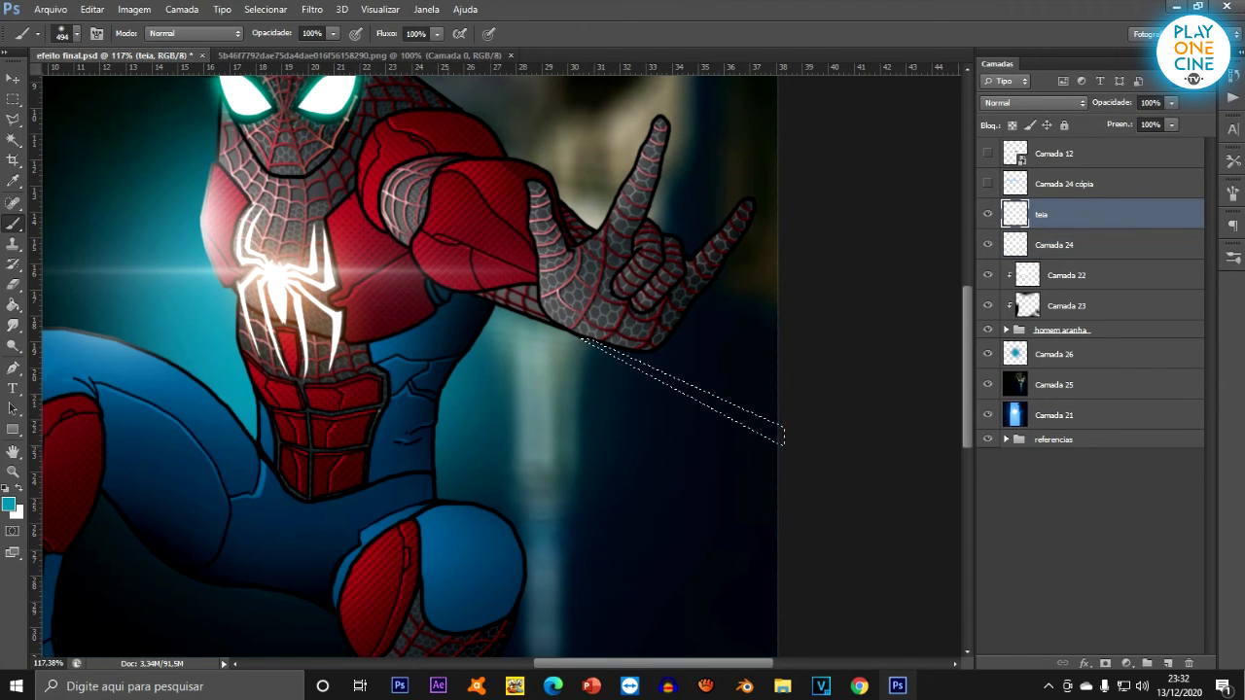
Paint the wedge selection white on the teia layer and deselect it.
key(x)
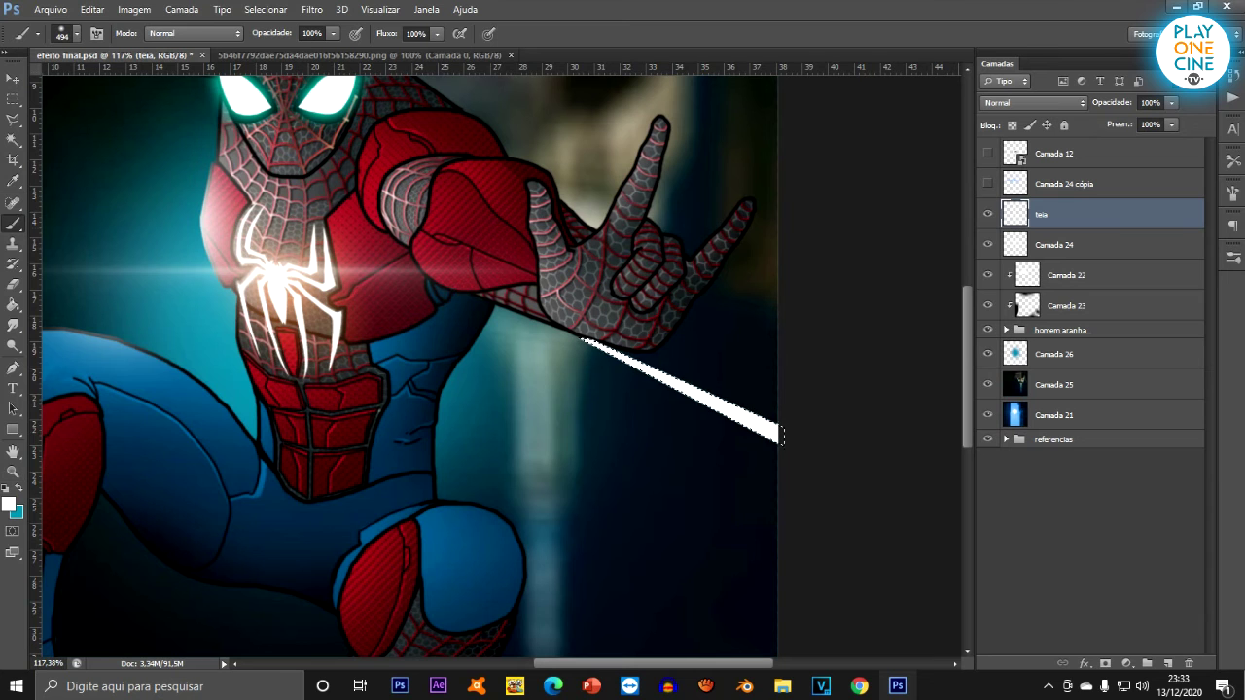
click(12, 119)
click(90, 117)
key(ctrl+d)
Lasso a ragged splash shape around the middle of the web strand, fill it with white and deselect.
scroll(701, 370, up, 10)
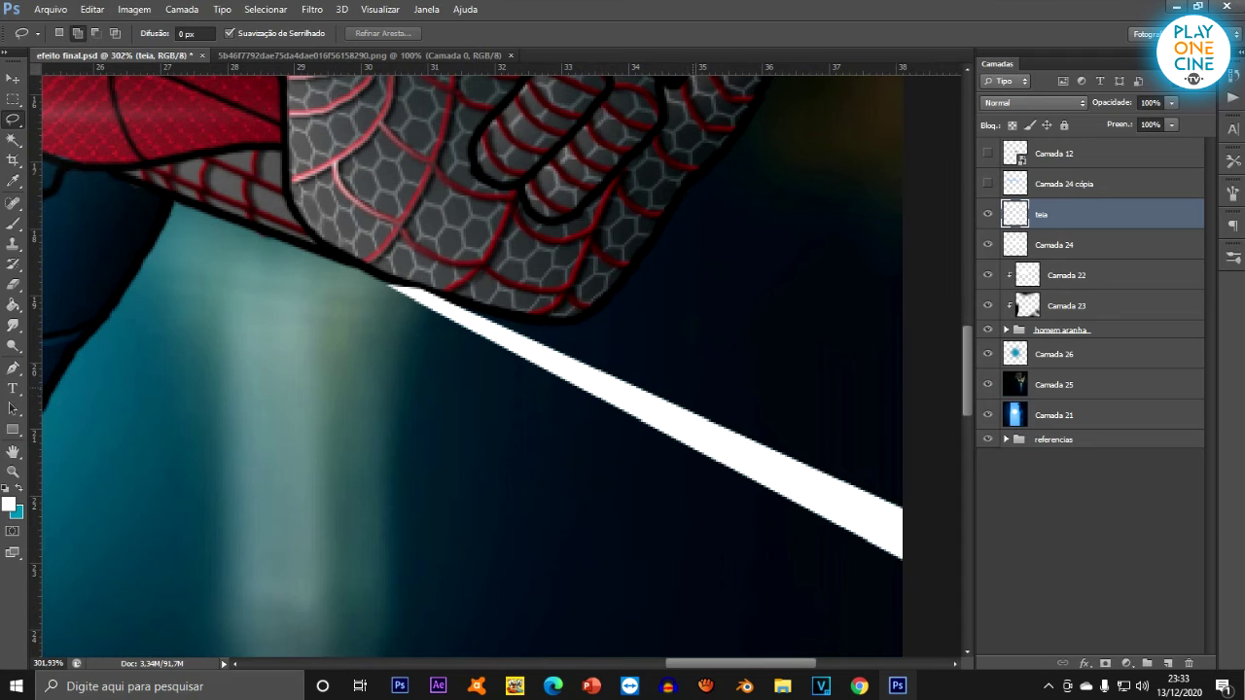
drag(561, 376, 530, 396)
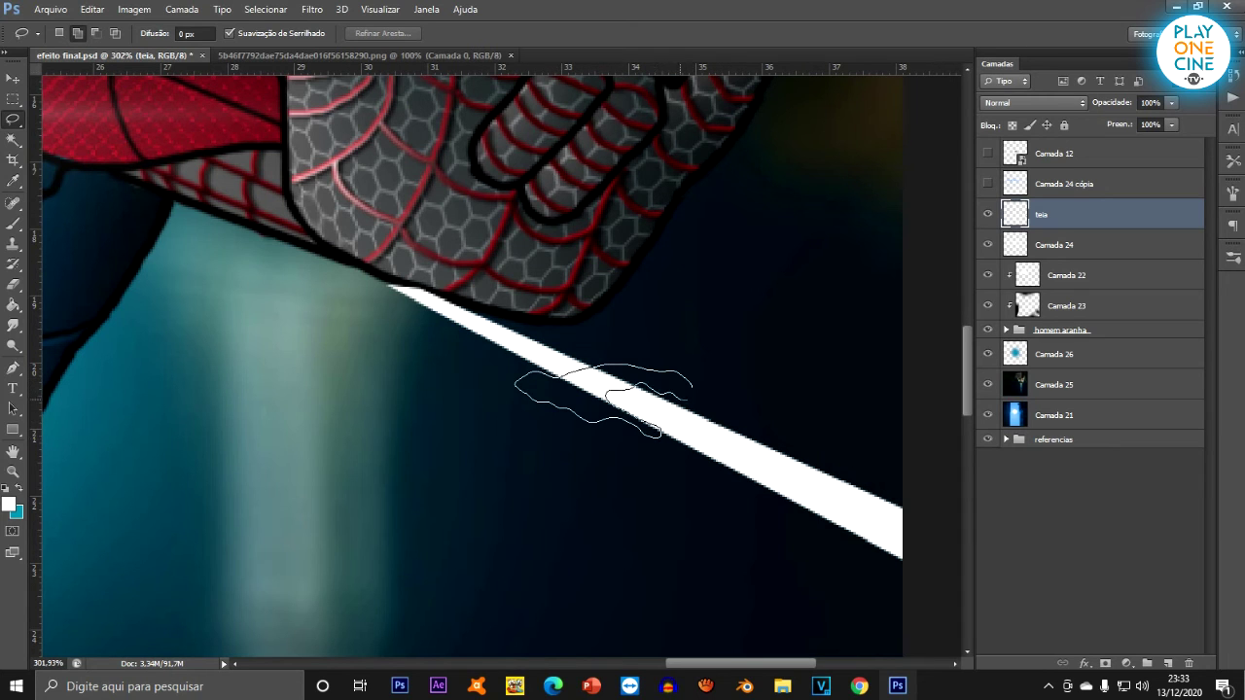
drag(726, 393, 726, 393)
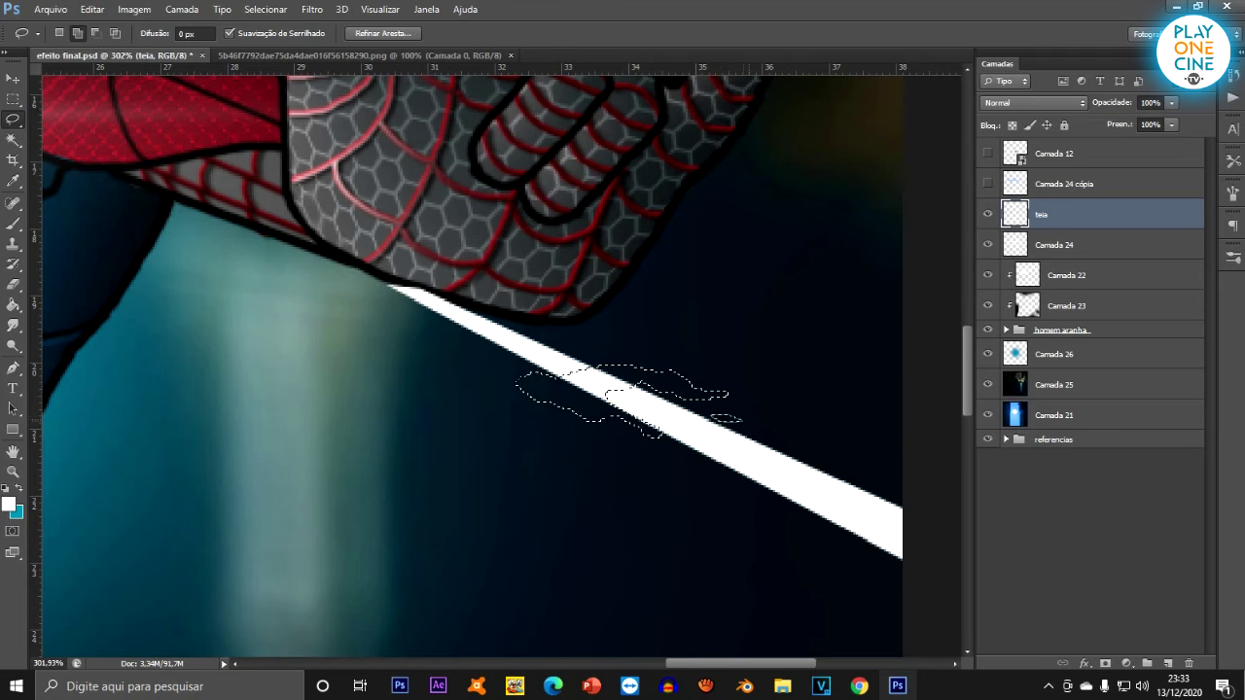
key(b)
key(alt+BackSpace)
scroll(408, 365, down, 1)
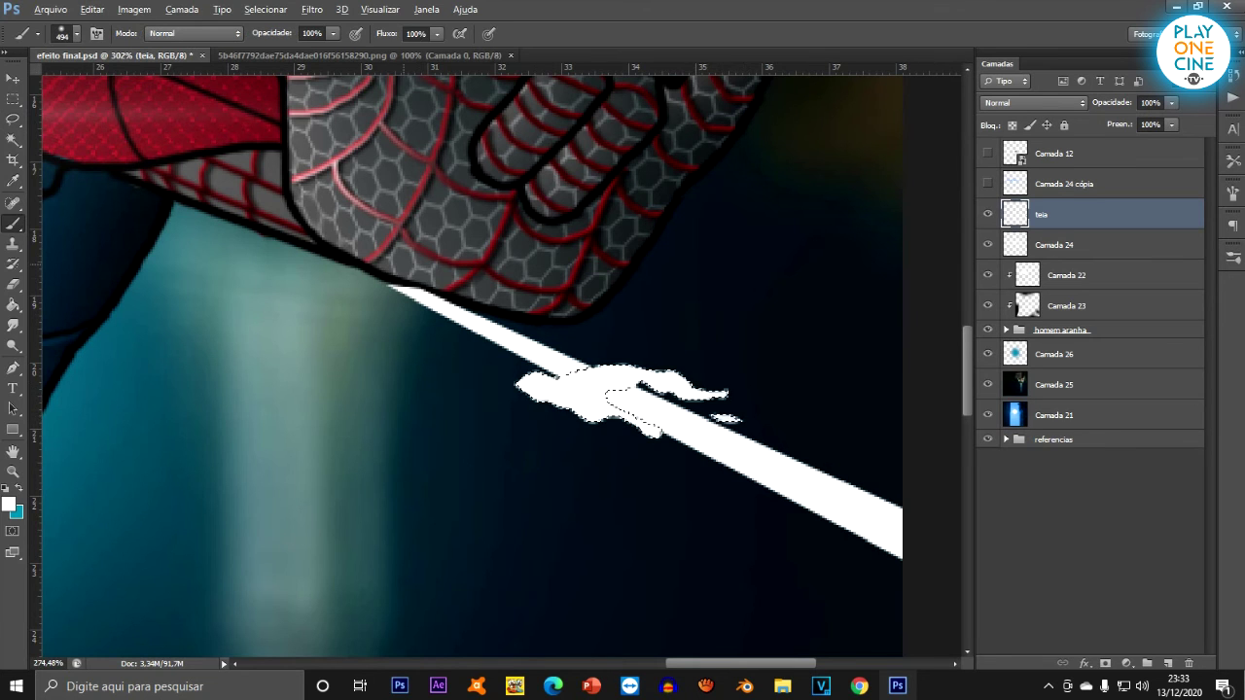
key(l)
key(ctrl+d)
Lasso a second splash shape on the web strand near the canvas edge and brush it with white.
key(l)
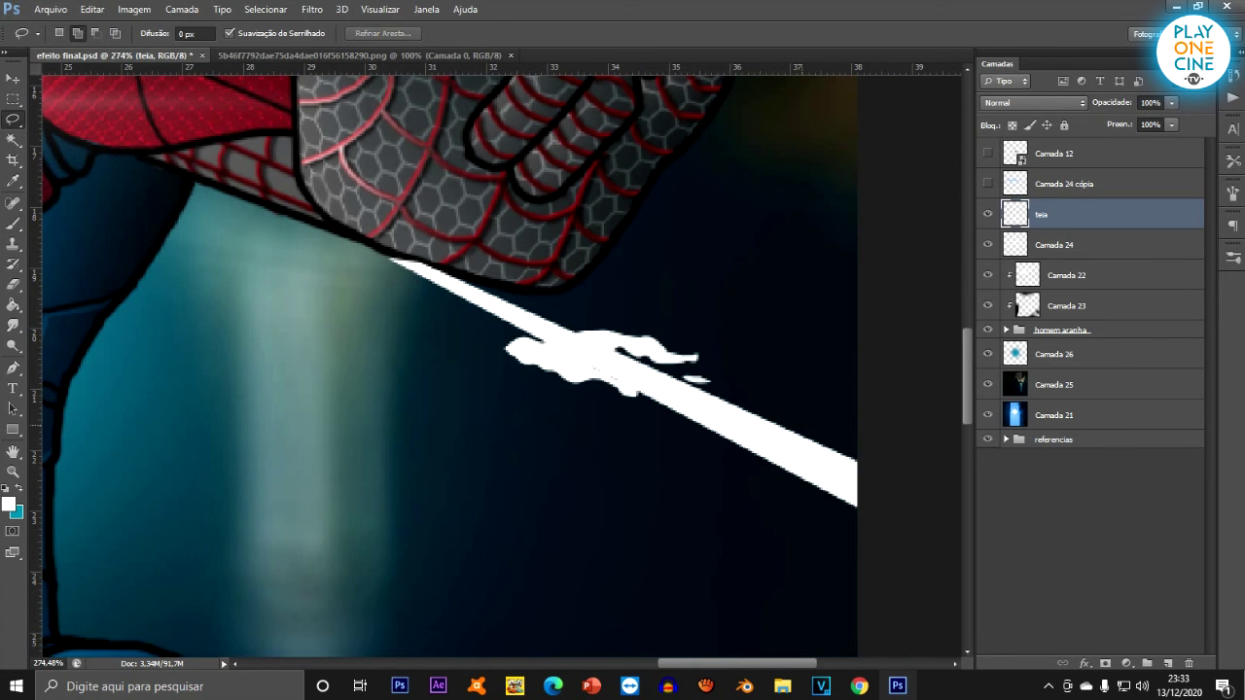
mouse_move(822, 434)
mouse_down()
mouse_move(771, 477)
mouse_move(809, 486)
mouse_move(829, 435)
mouse_up()
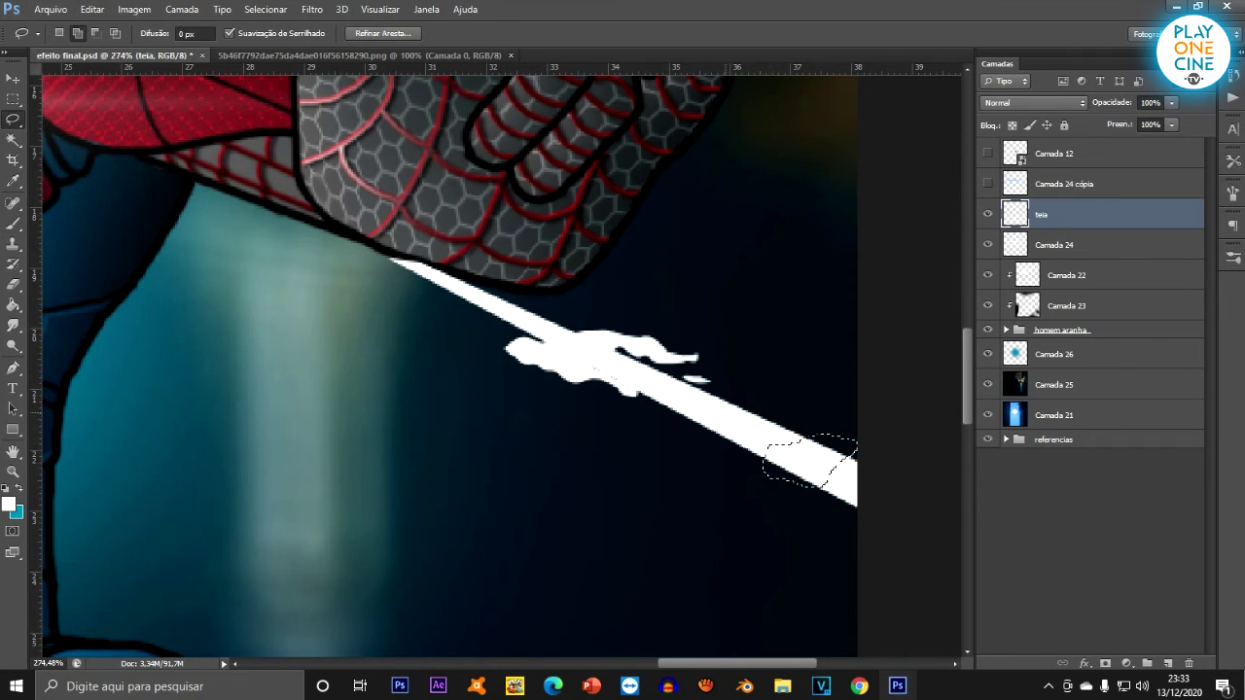
key(b)
click(545, 322)
Lasso a small blob where the web strand leaves the wrist and paint it white.
click(13, 119)
scroll(434, 249, up, 4)
scroll(421, 260, up, 1)
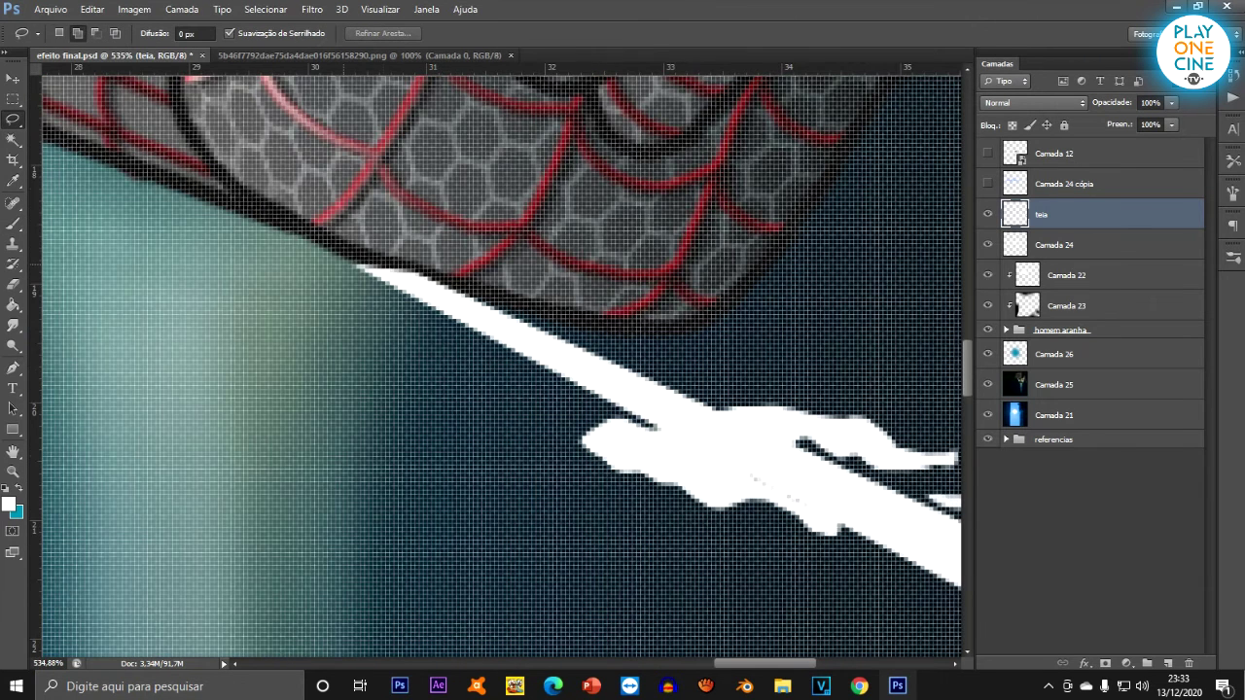
mouse_move(467, 317)
mouse_down()
mouse_move(393, 267)
mouse_move(350, 265)
mouse_up()
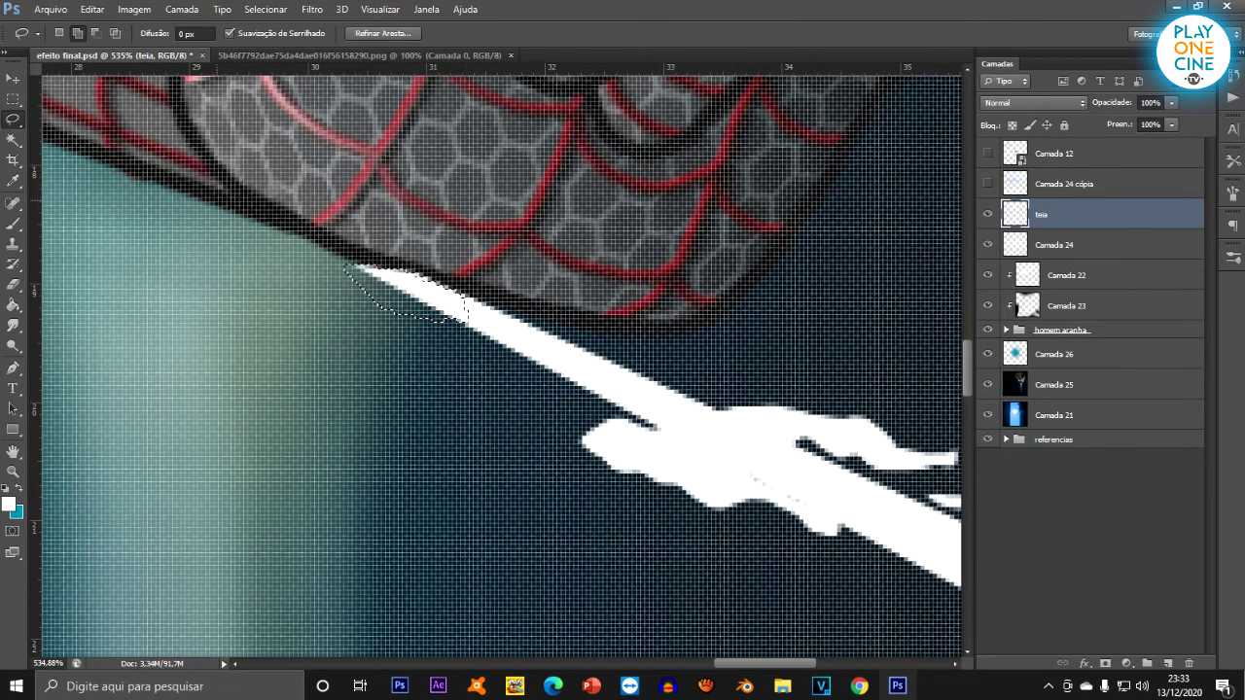
key(b)
click(374, 239)
scroll(375, 239, down, 6)
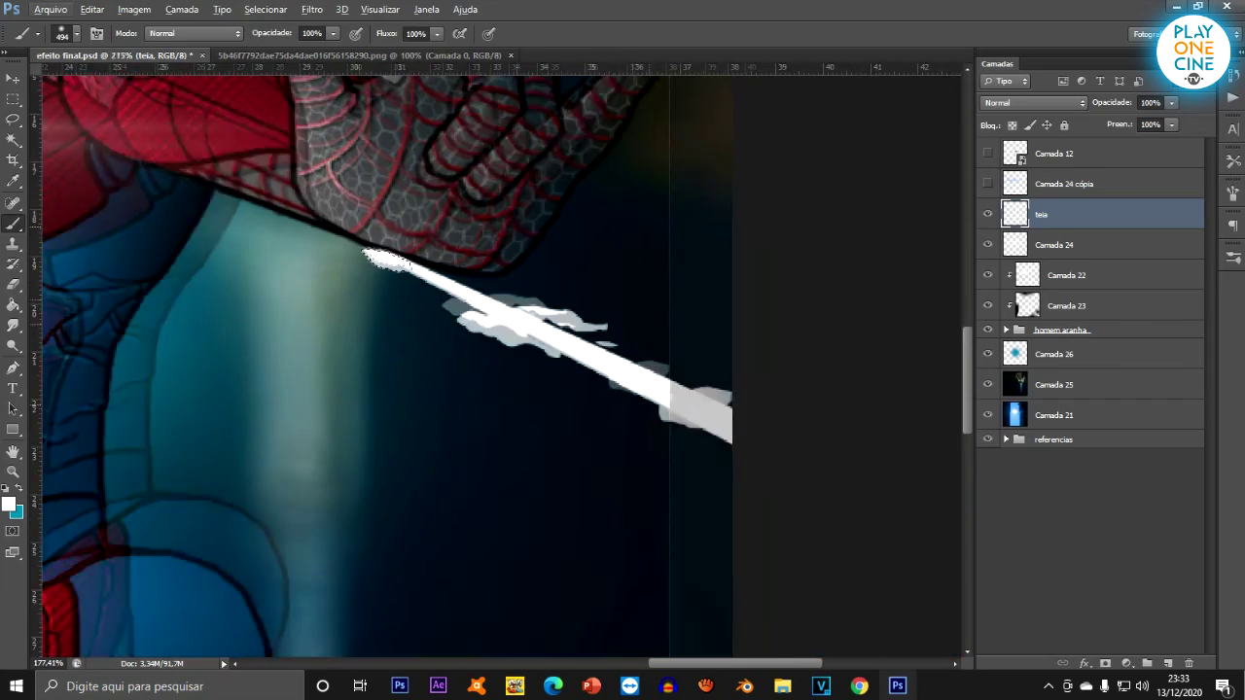
Add a new layer above teia and make it a clipping mask on the web.
click(12, 118)
scroll(482, 263, up, 3)
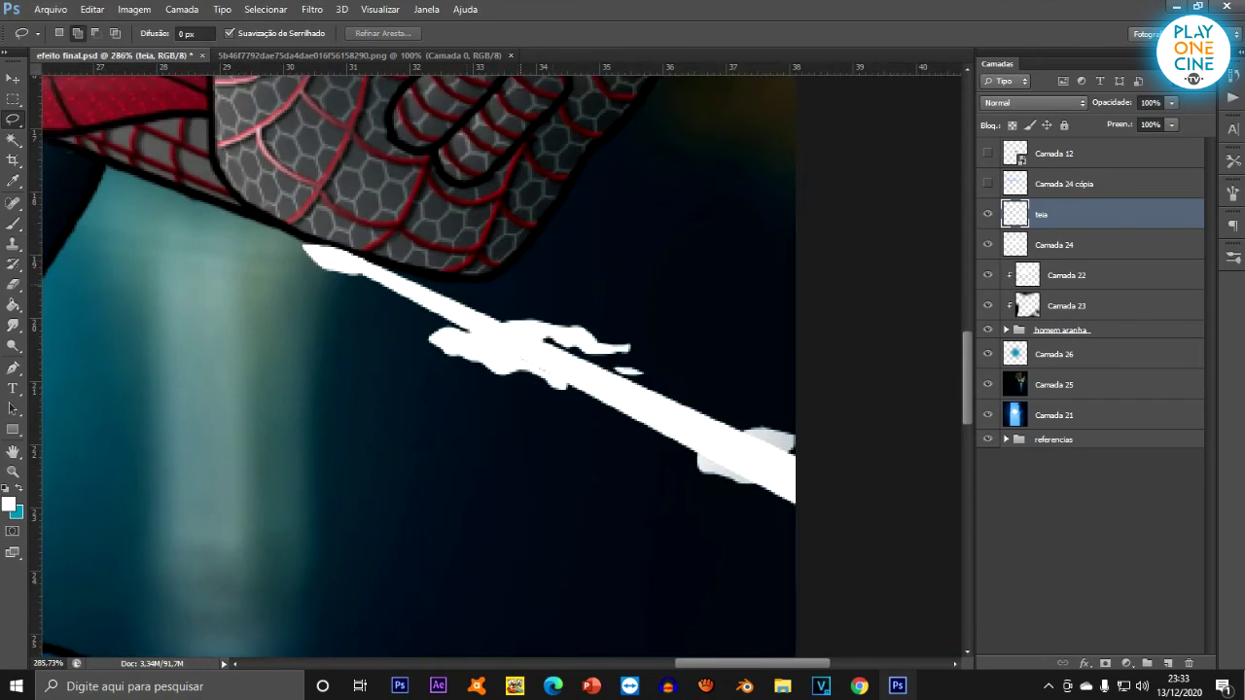
click(1166, 663)
key(ctrl+alt+g)
Lasso shadow areas along the underside of the web's middle splash and of the thin strand near the wrist.
scroll(512, 352, up, 4)
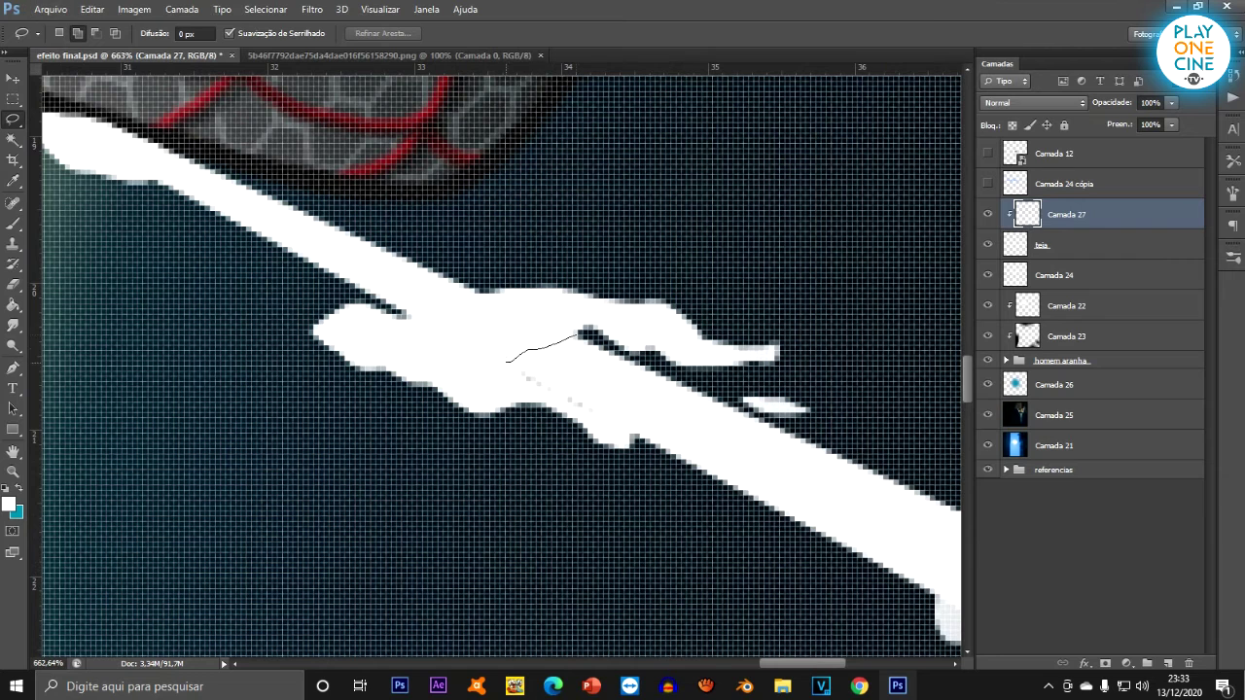
mouse_move(548, 392)
mouse_down()
mouse_move(605, 420)
mouse_move(619, 389)
mouse_move(588, 340)
mouse_up()
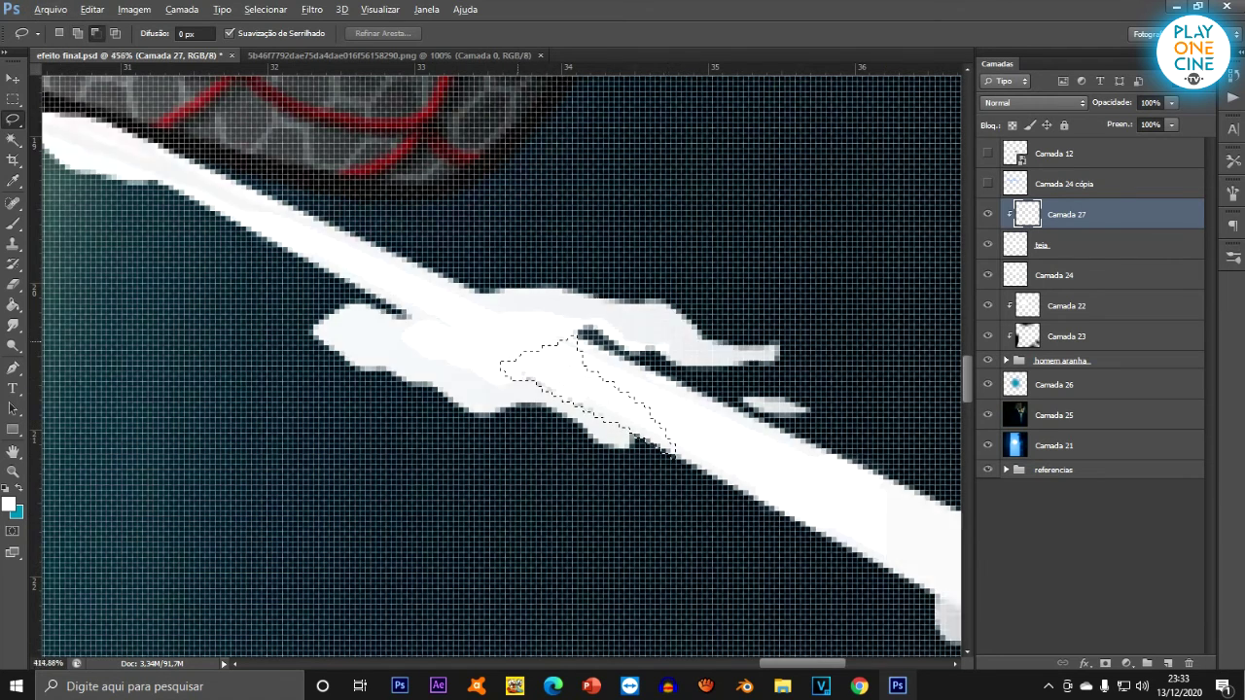
scroll(291, 235, down, 2)
drag(332, 294, 338, 290)
mouse_move(451, 340)
mouse_down()
mouse_move(525, 375)
mouse_move(190, 335)
mouse_move(332, 290)
mouse_up()
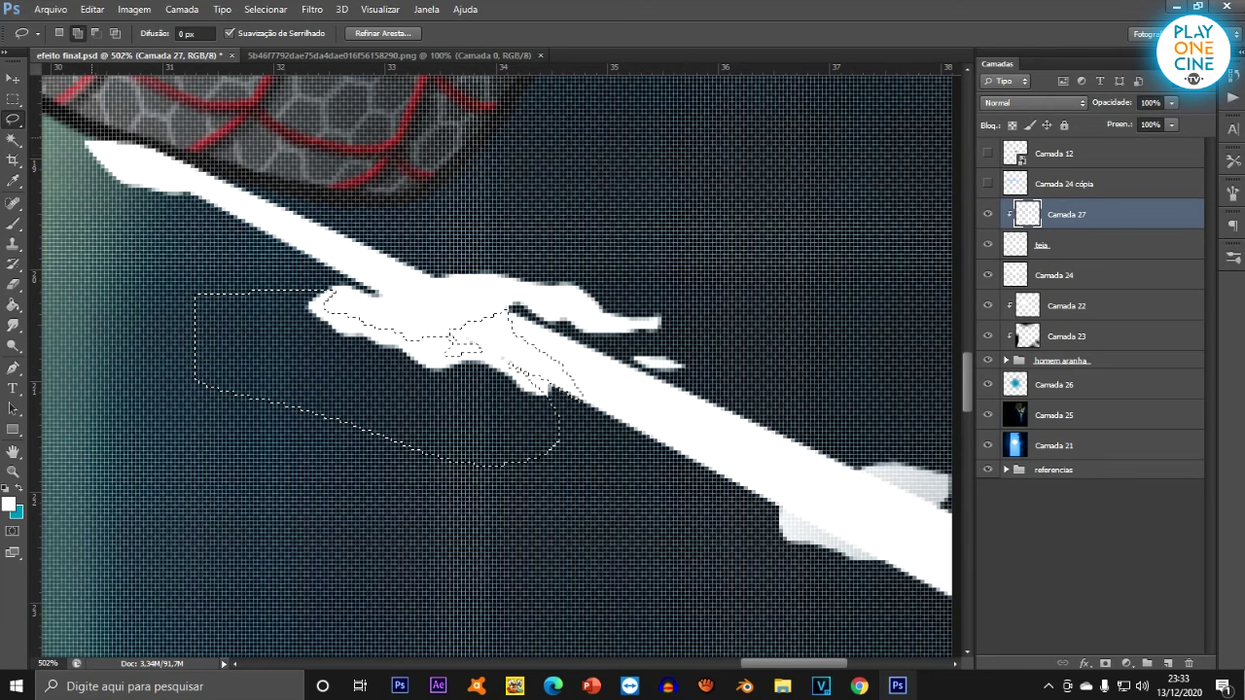
mouse_move(226, 202)
mouse_down()
mouse_move(399, 291)
mouse_move(303, 272)
mouse_move(122, 202)
mouse_up()
drag(74, 156, 58, 133)
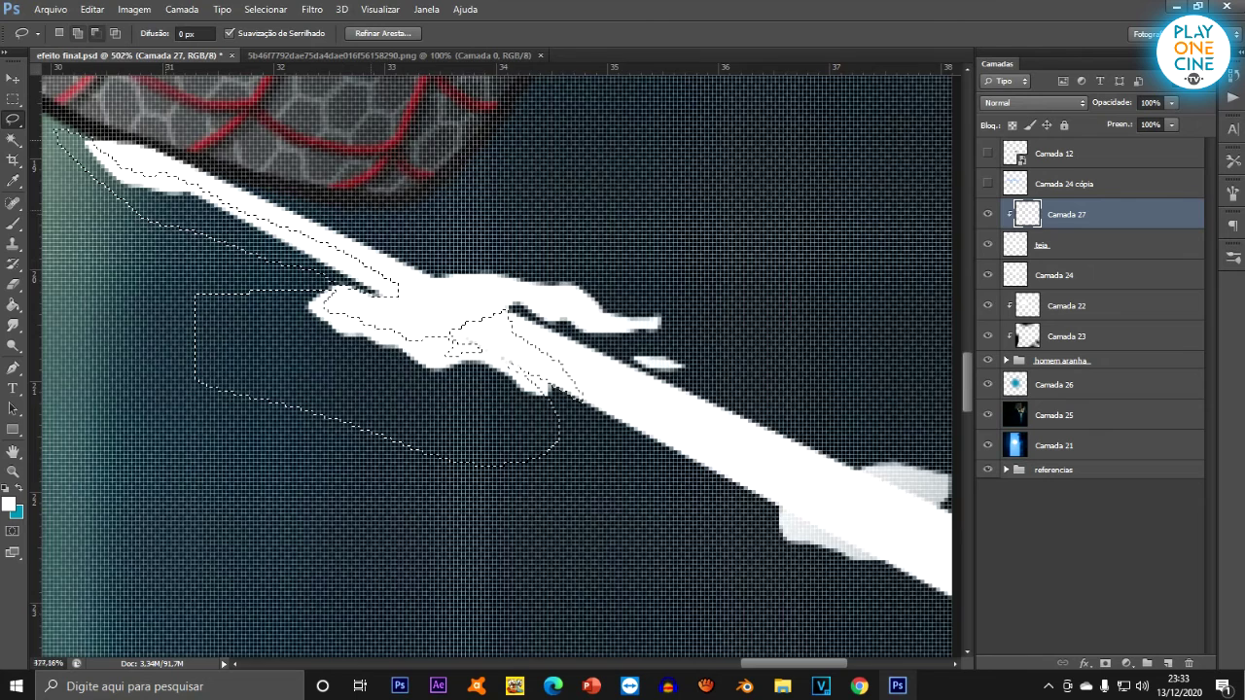
Add shadow areas on the middle splash's upper strands, the splash near the canvas edge and the strand's underside to the selection.
scroll(170, 143, down, 3)
mouse_move(420, 266)
mouse_down()
mouse_move(394, 262)
mouse_move(422, 266)
mouse_up()
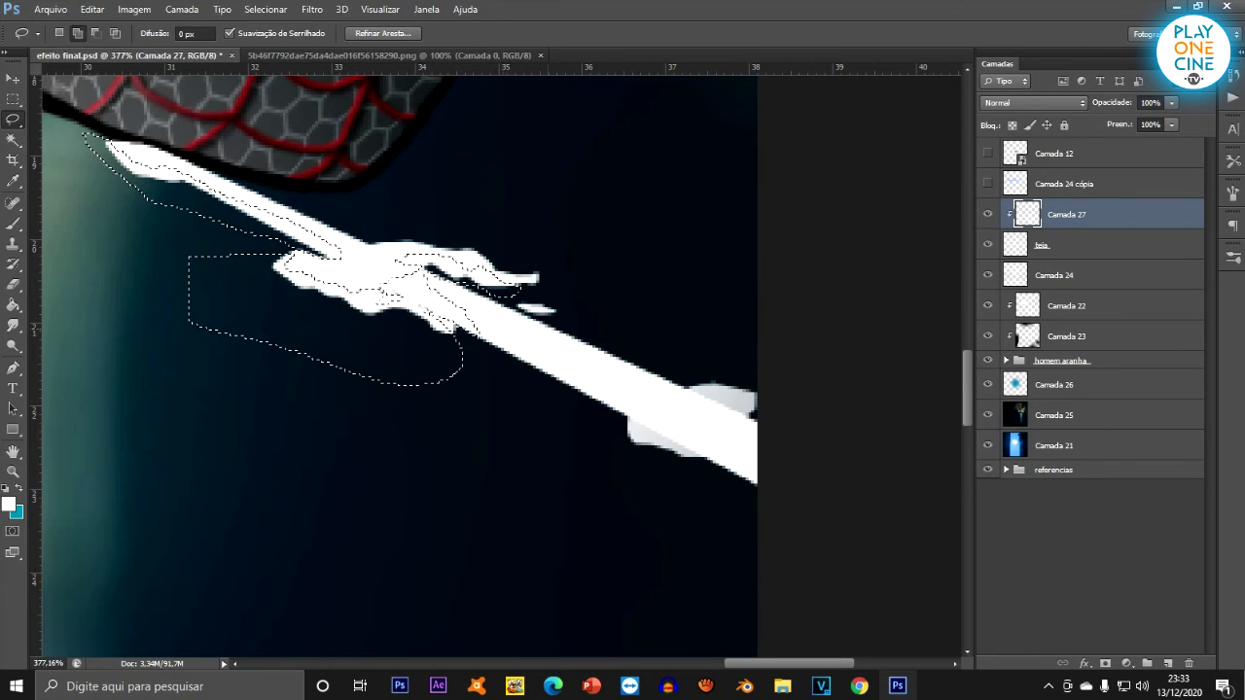
mouse_move(706, 398)
mouse_down()
mouse_move(750, 400)
mouse_move(751, 418)
mouse_up()
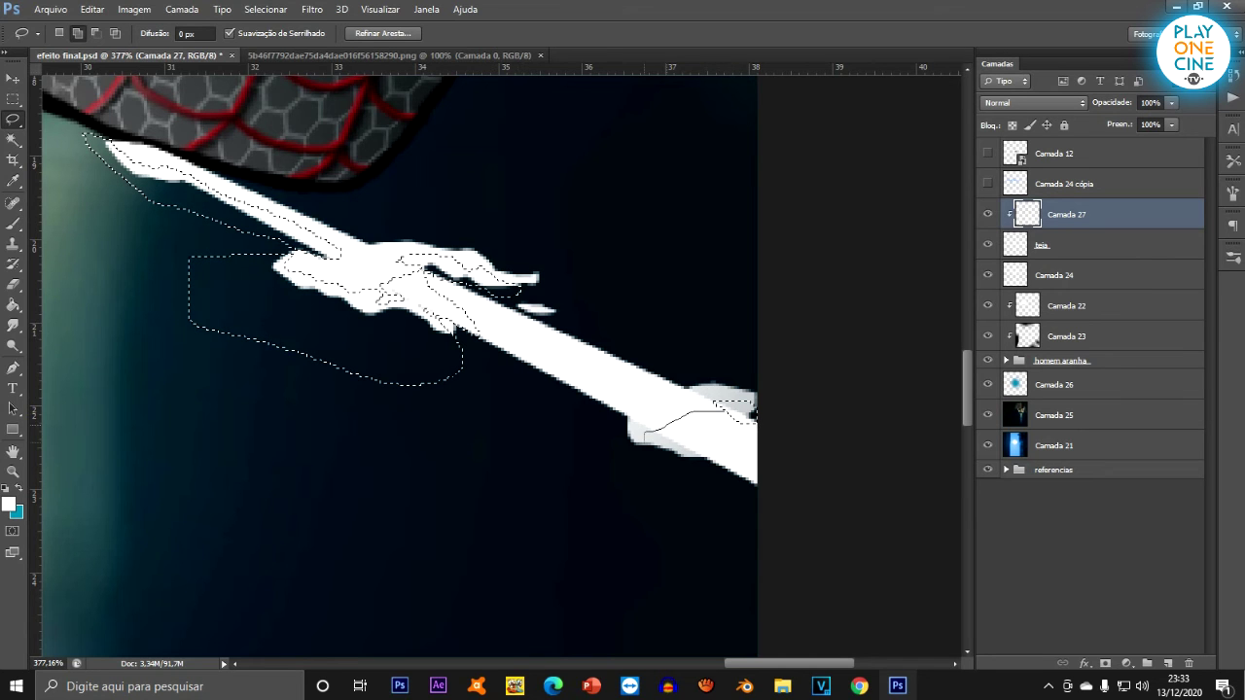
drag(696, 457, 700, 455)
mouse_move(504, 342)
mouse_down()
mouse_move(571, 405)
mouse_move(627, 420)
mouse_up()
Set the foreground color to gray b4b4b4, paint the selected web shadows with the brush and deselect.
key(b)
click(9, 503)
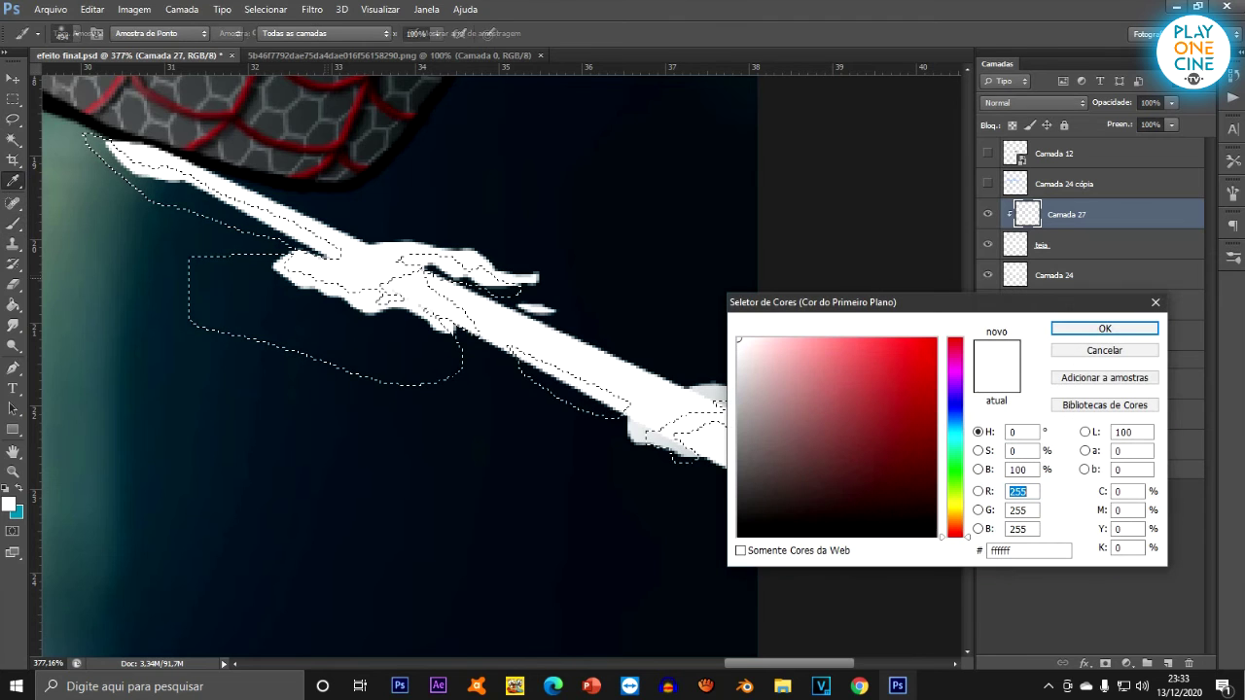
click(737, 395)
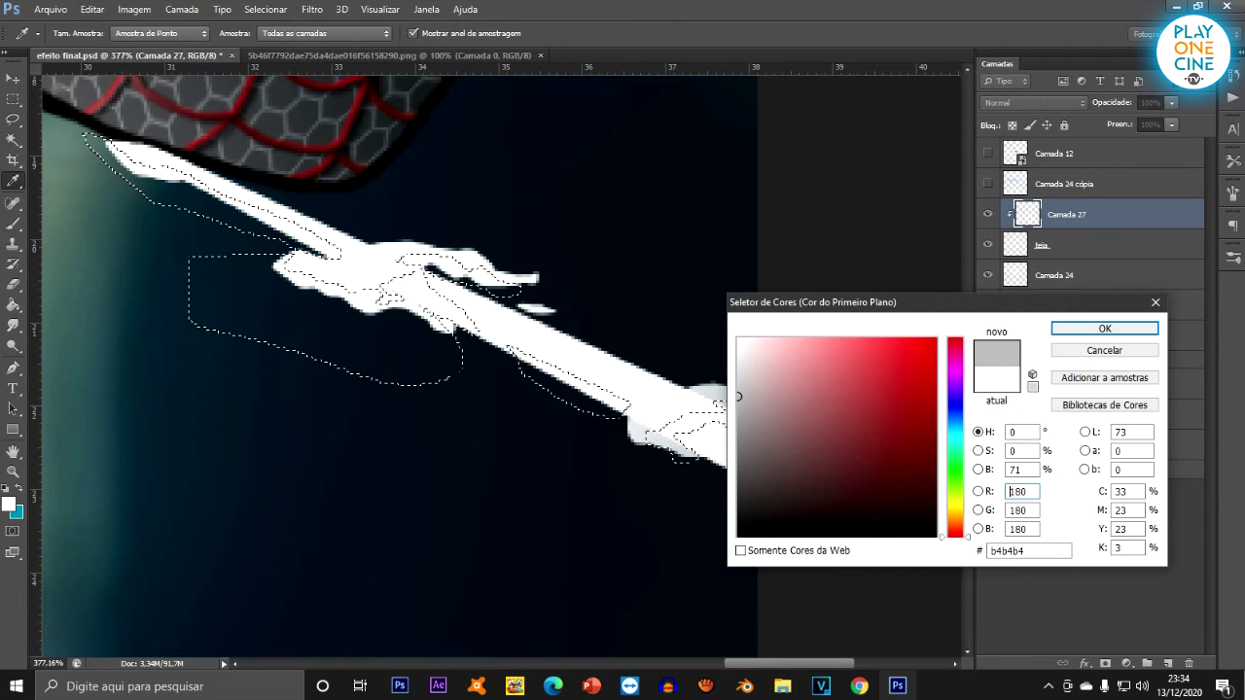
click(1105, 329)
click(418, 306)
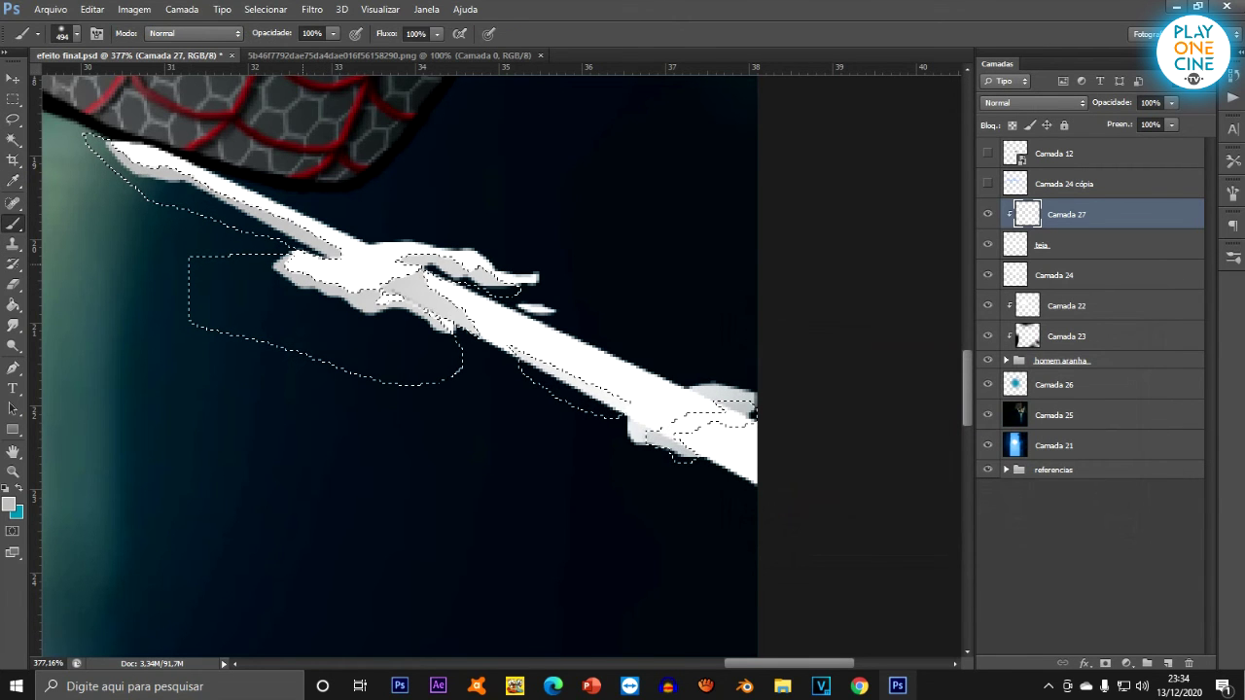
click(467, 331)
scroll(467, 331, down, 1)
scroll(762, 181, down, 1)
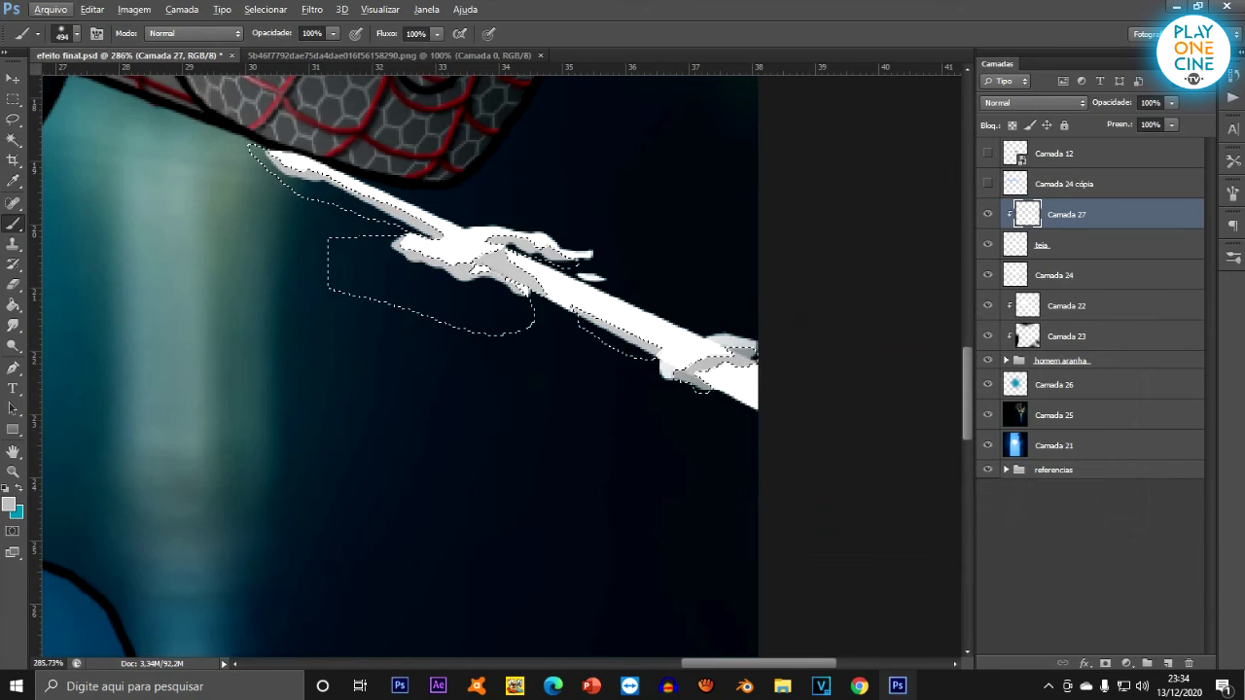
click(12, 98)
click(493, 208)
Darken the teia web layer with Hue/Saturation by setting the lightness to -26.
scroll(467, 331, down, 15)
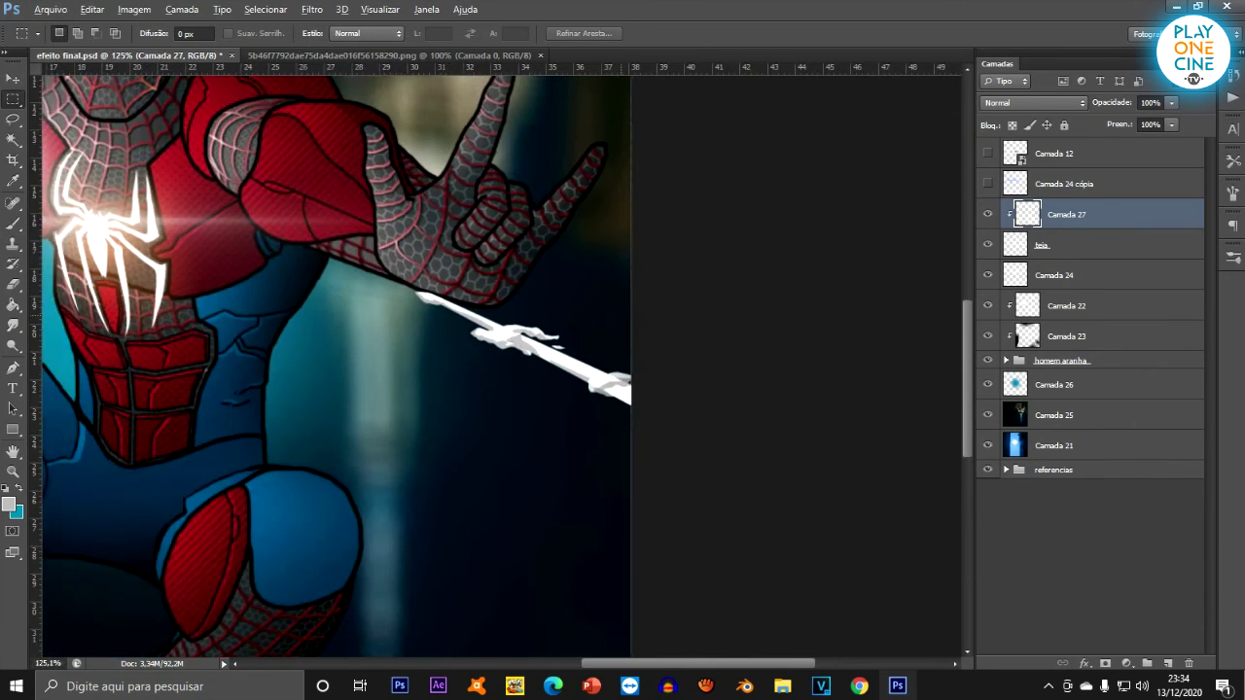
scroll(725, 379, up, 15)
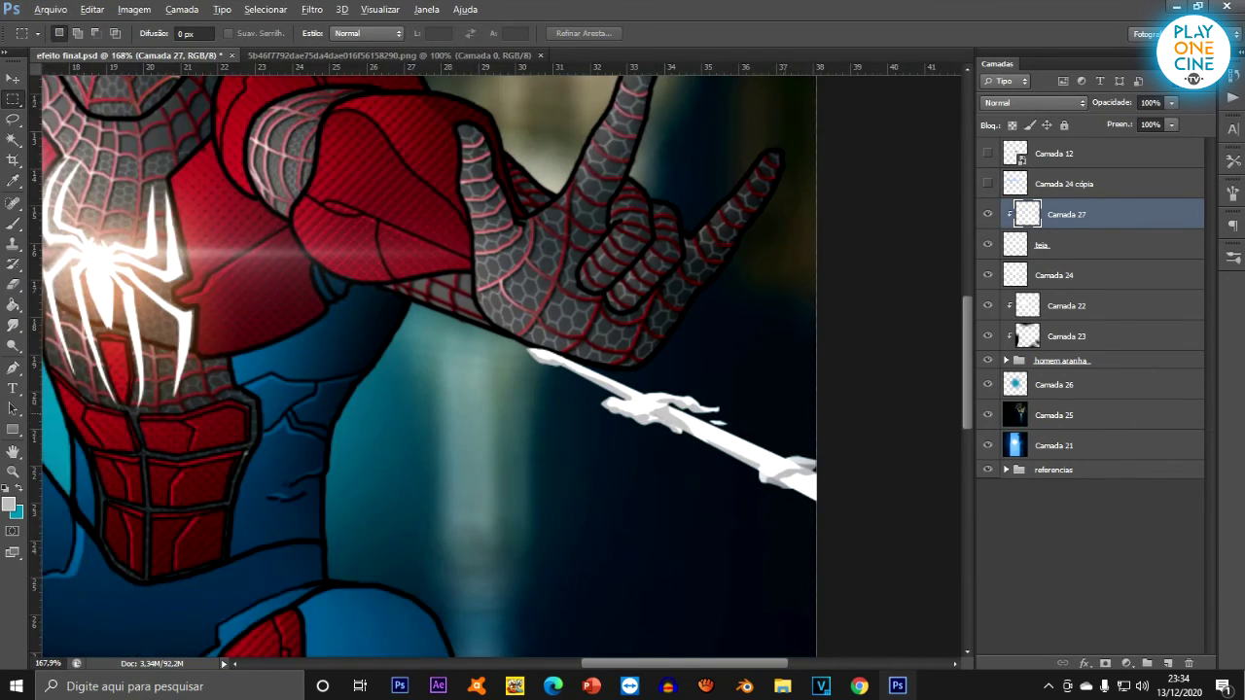
click(1109, 244)
key(ctrl+u)
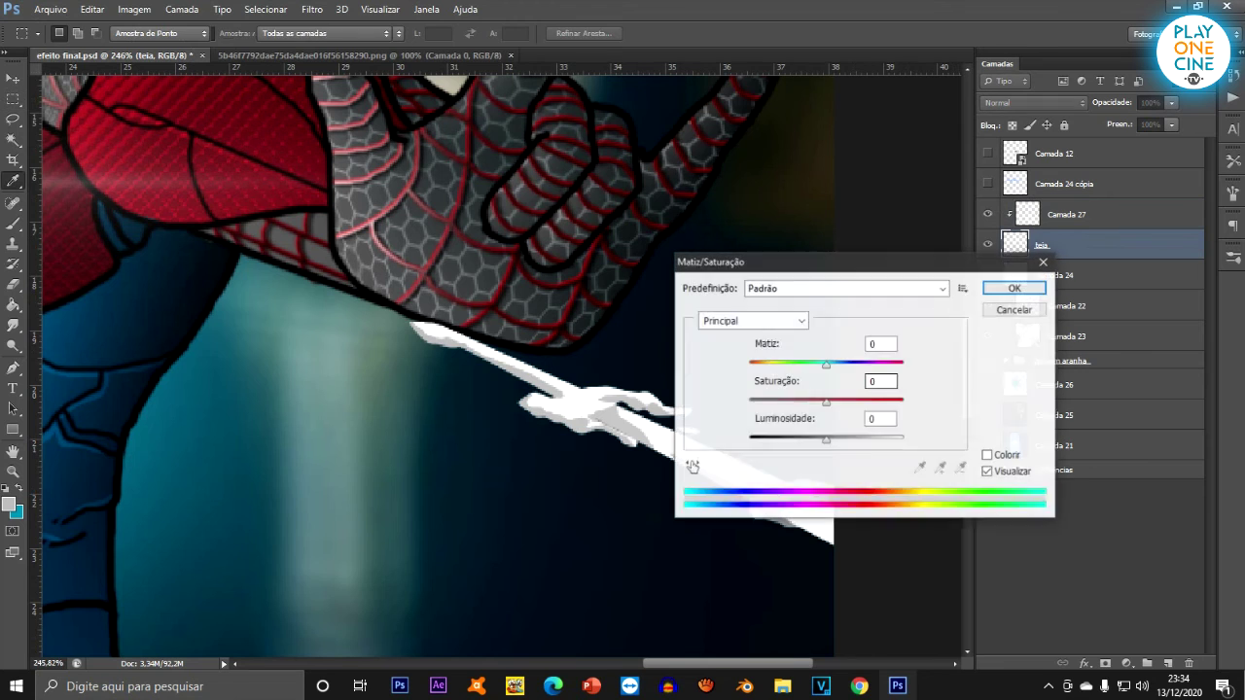
drag(825, 440, 805, 439)
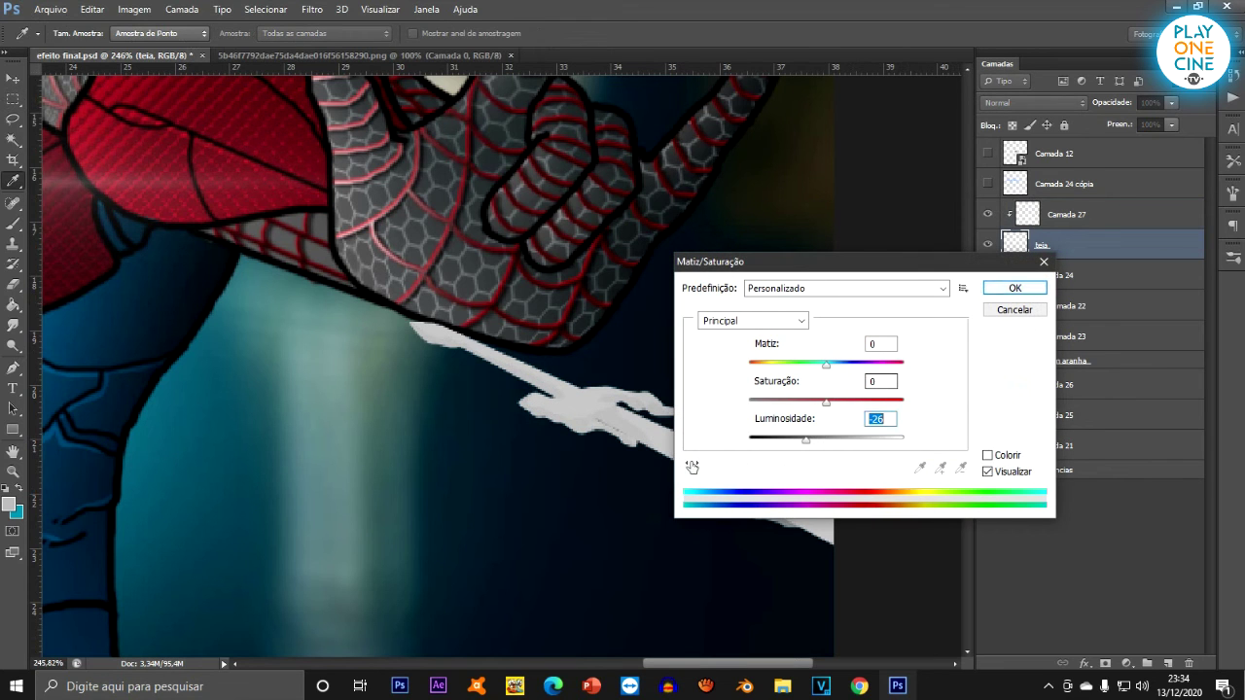
key(Return)
Darken the clipped web shadow layer Camada 27 with Hue/Saturation by setting the lightness to -48.
key(m)
key(alt+bracketright)
key(ctrl+u)
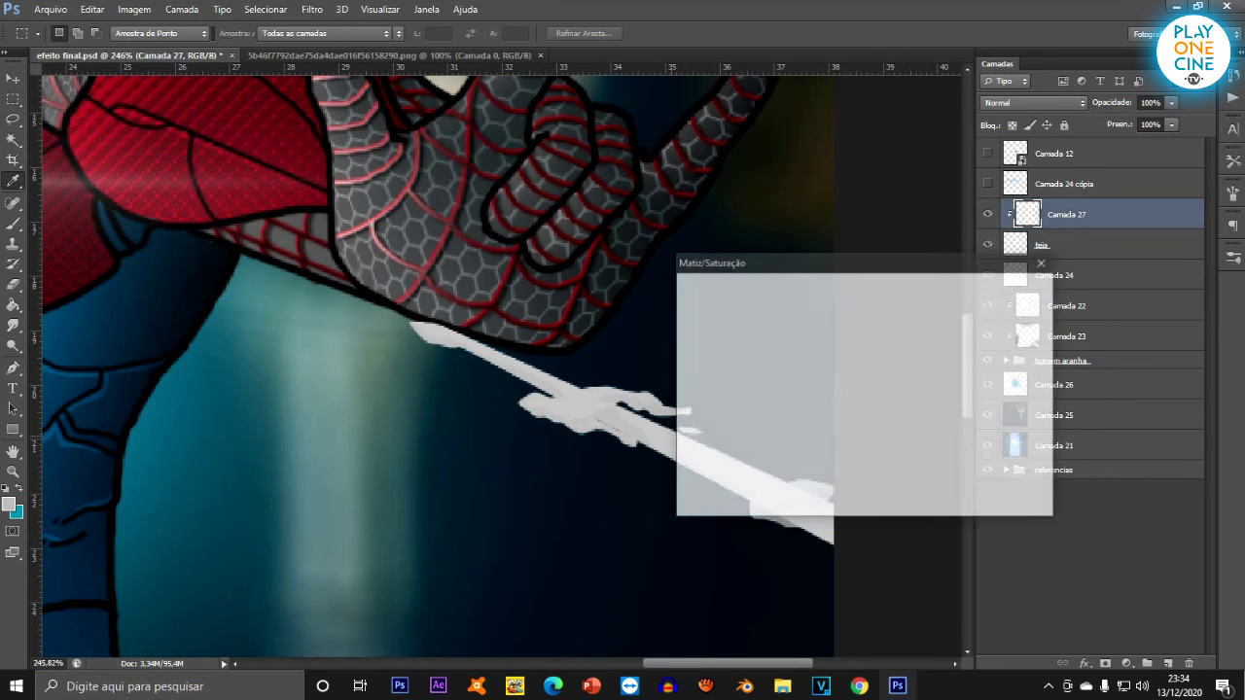
key(Tab)
key(Tab)
text(-59)
text(-48)
key(Return)
key(m)
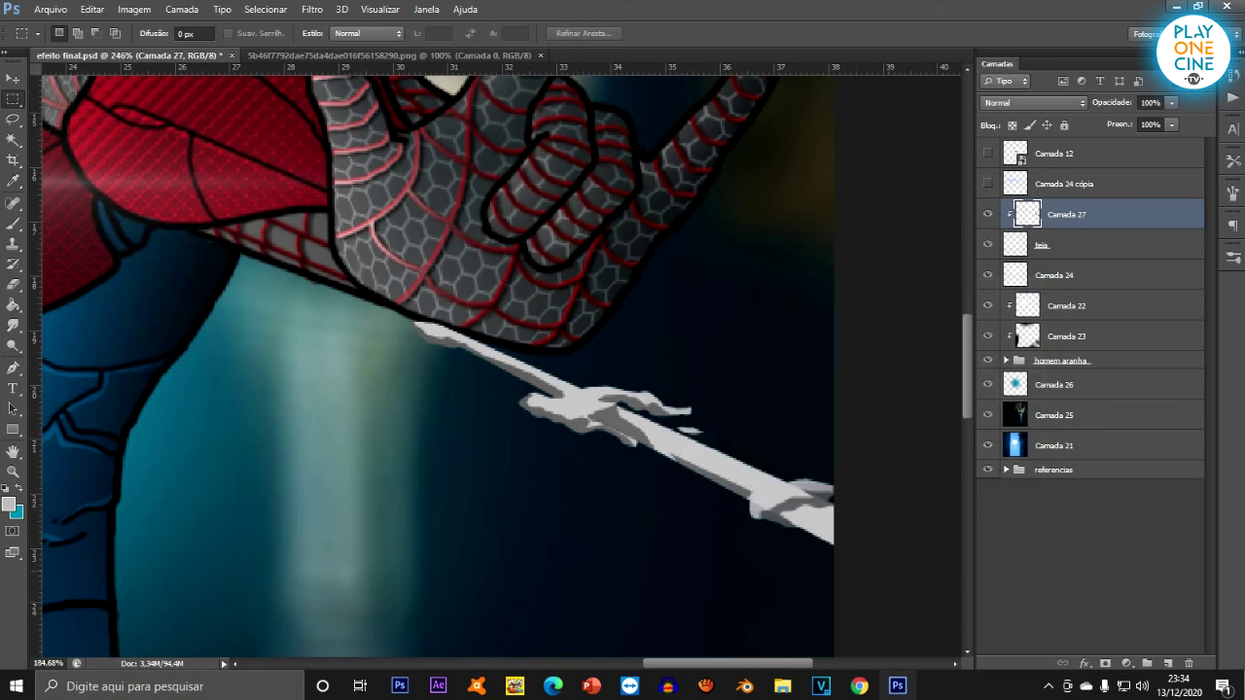
key(ctrl+0)
scroll(758, 428, up, 6)
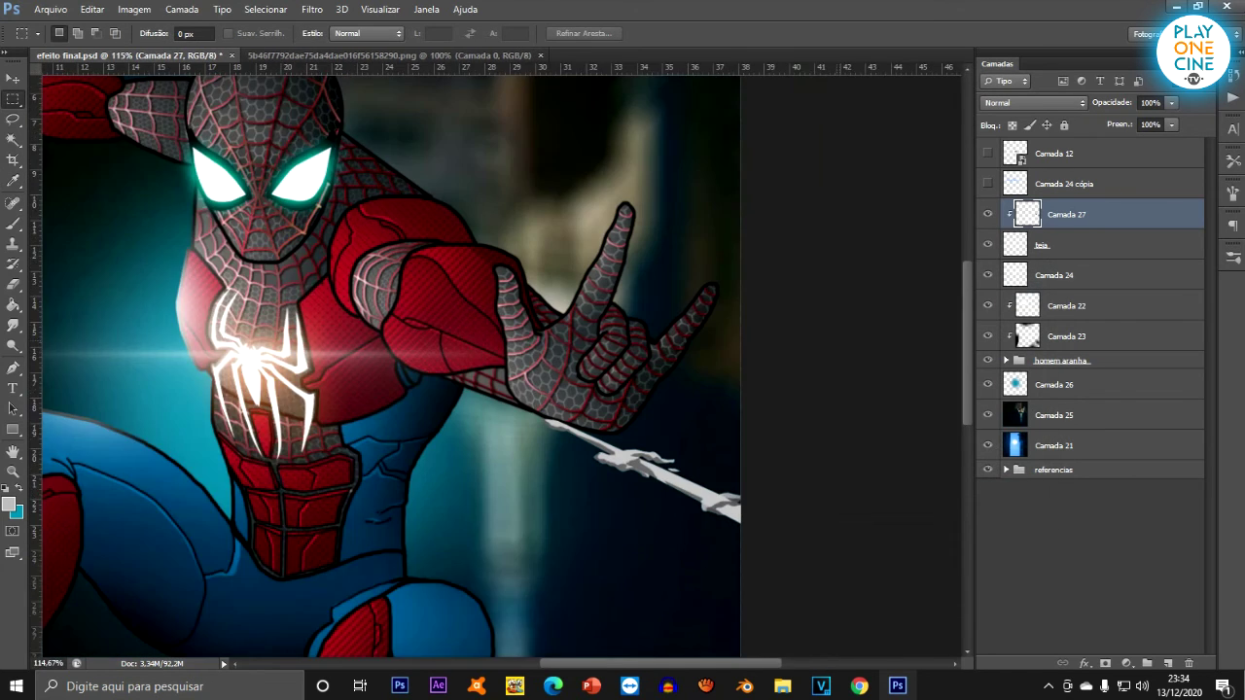
Convert the teia layer and its clipped shadow layer Camada 27 into a single smart object.
shift+click(1094, 245)
right_click(1068, 244)
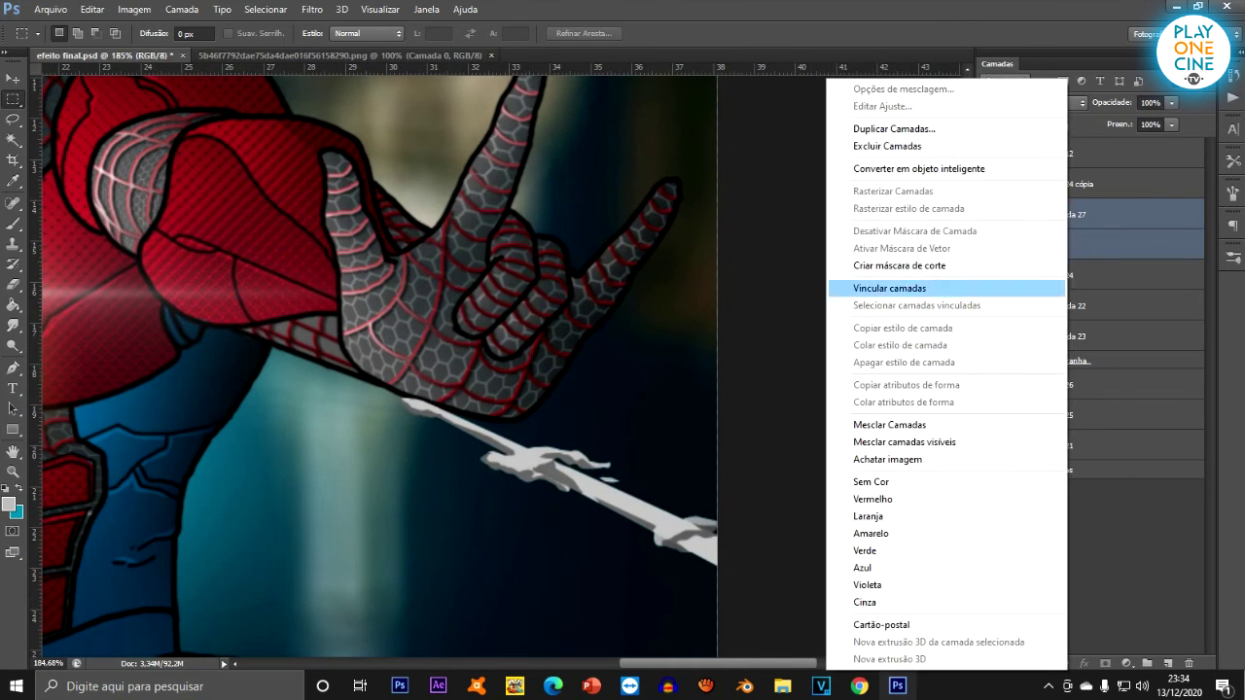
key(Escape)
right_click(1073, 244)
click(924, 169)
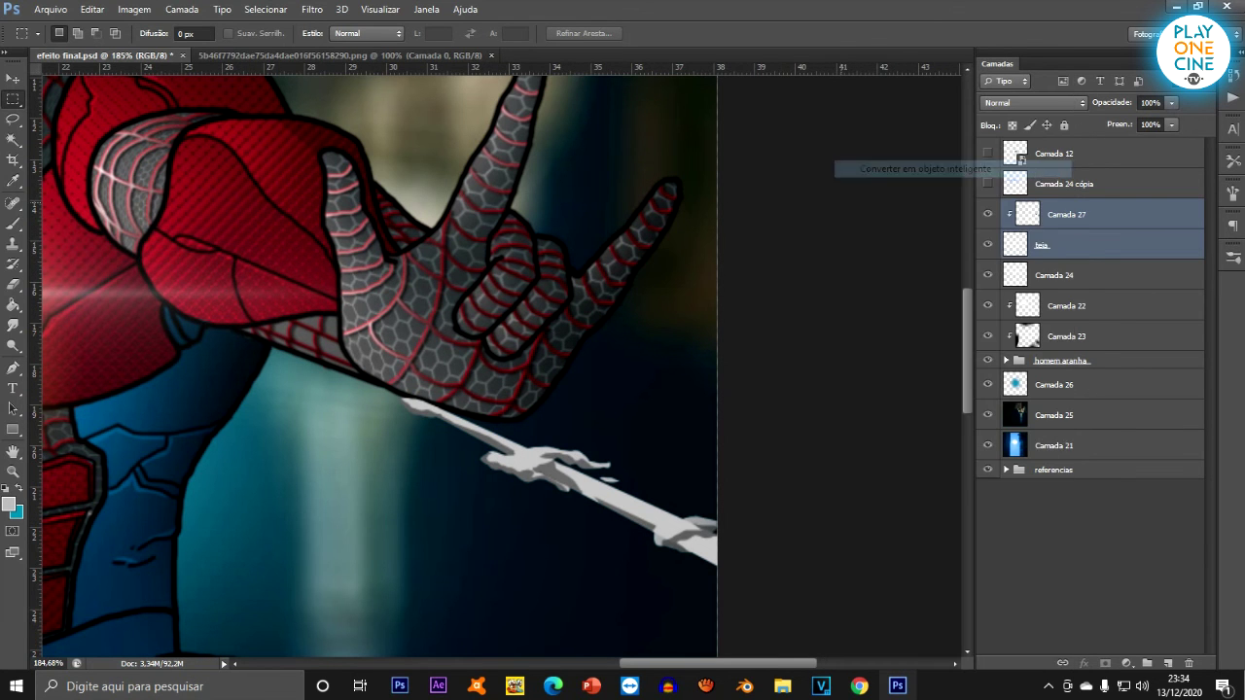
scroll(613, 291, down, 2)
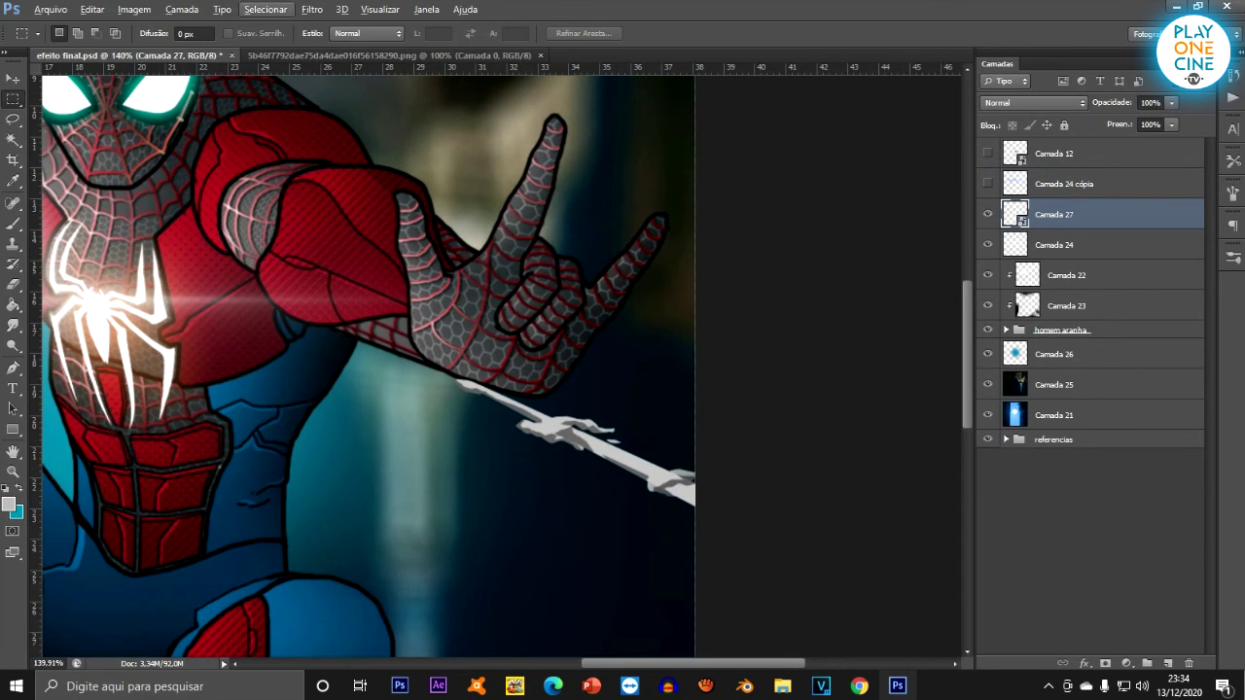
Open the Motion Blur filter for the web smart object.
click(311, 9)
mouse_move(331, 182)
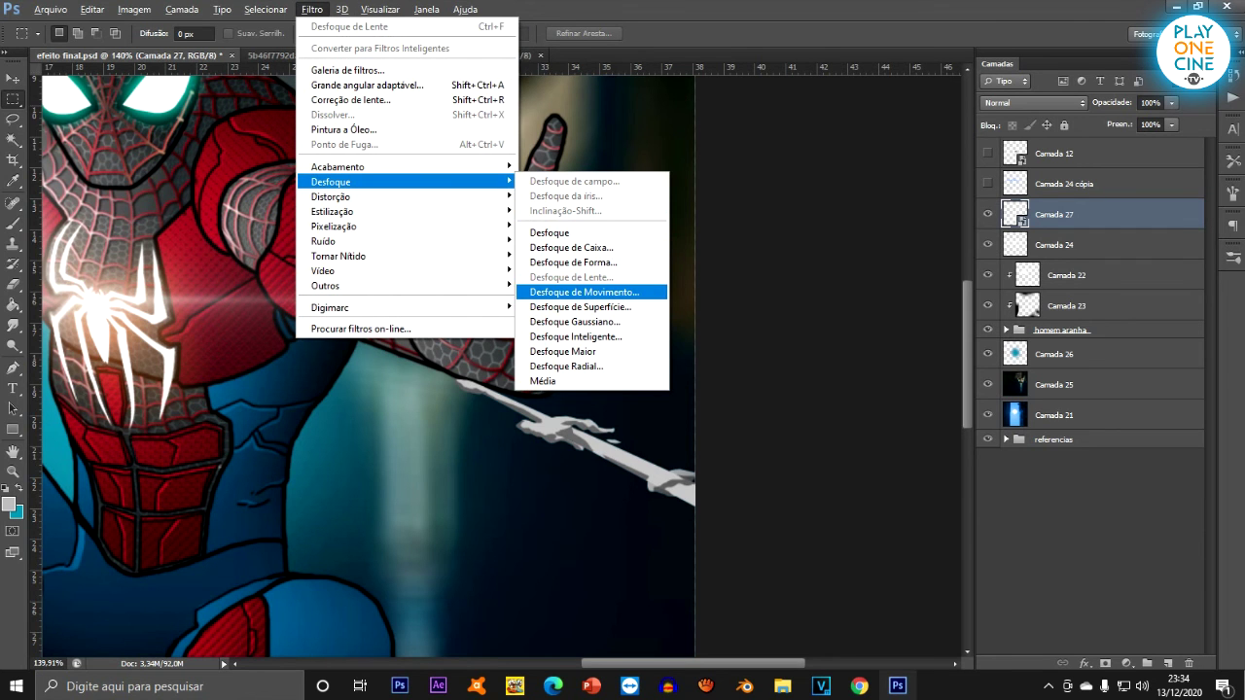
click(583, 292)
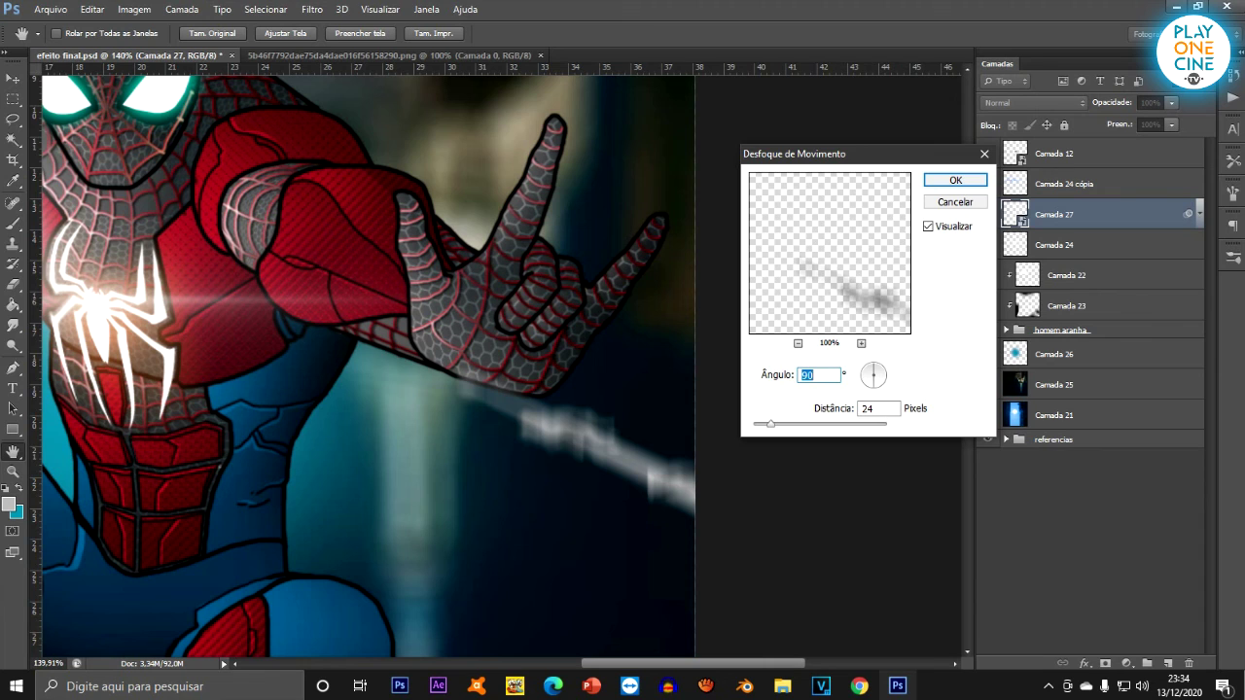
Try various negative motion blur angles on the web, including -20, -35, -49, -33 and -9 degrees.
text(-18)
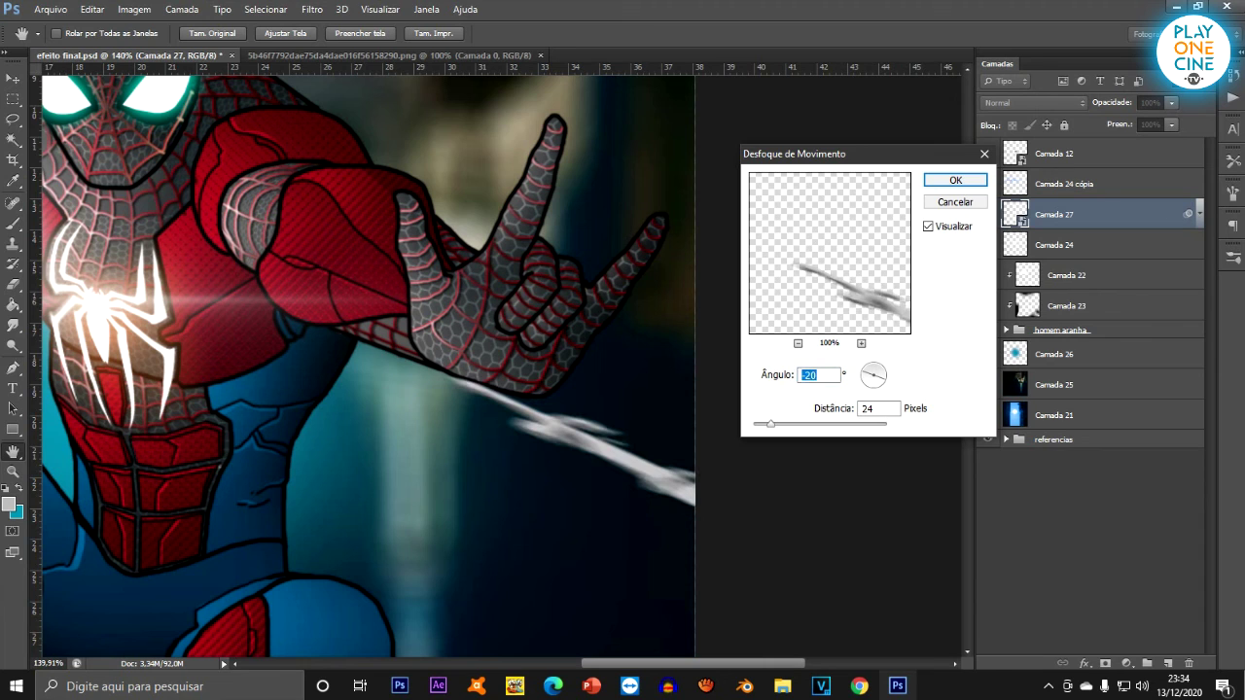
text(-35)
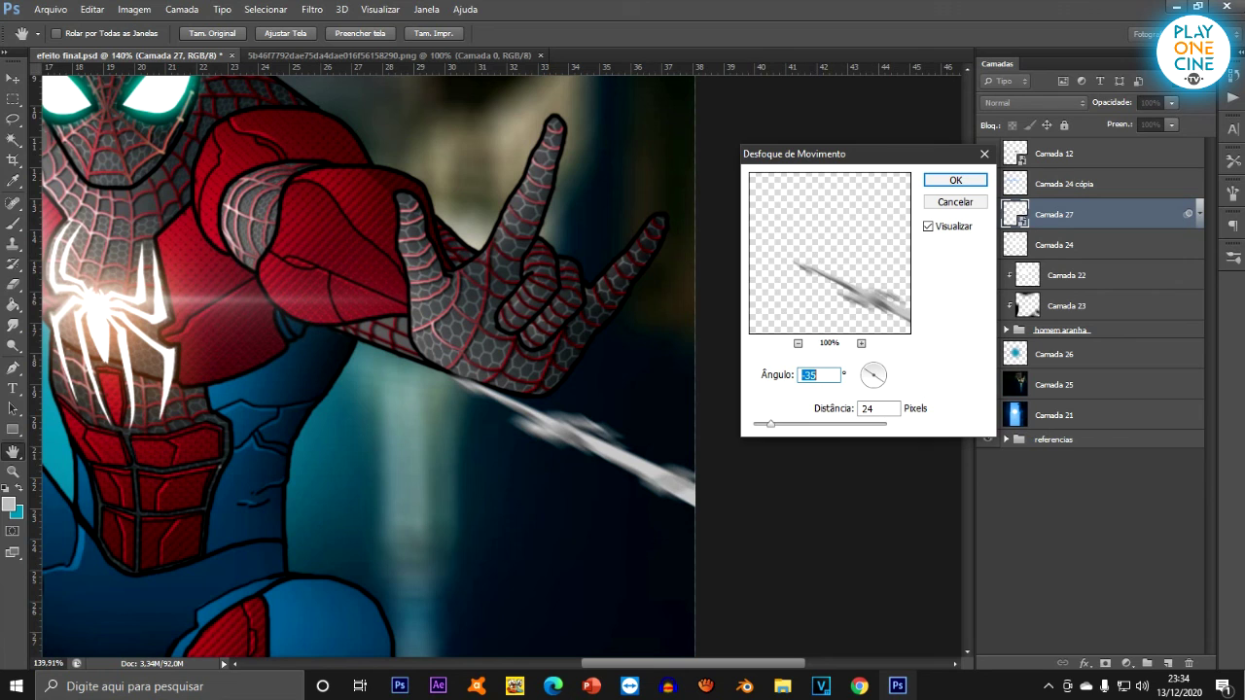
text(-40)
key(Down)
key(Down)
key(Down)
key(Down)
key(Down)
key(Down)
key(Down)
key(Down)
key(Down)
key(Down)
key(Down)
key(Down)
key(Down)
key(Down)
key(Down)
key(Down)
key(Down)
key(Down)
key(Down)
key(Down)
key(Up)
key(Up)
key(Up)
key(Up)
key(Up)
key(Up)
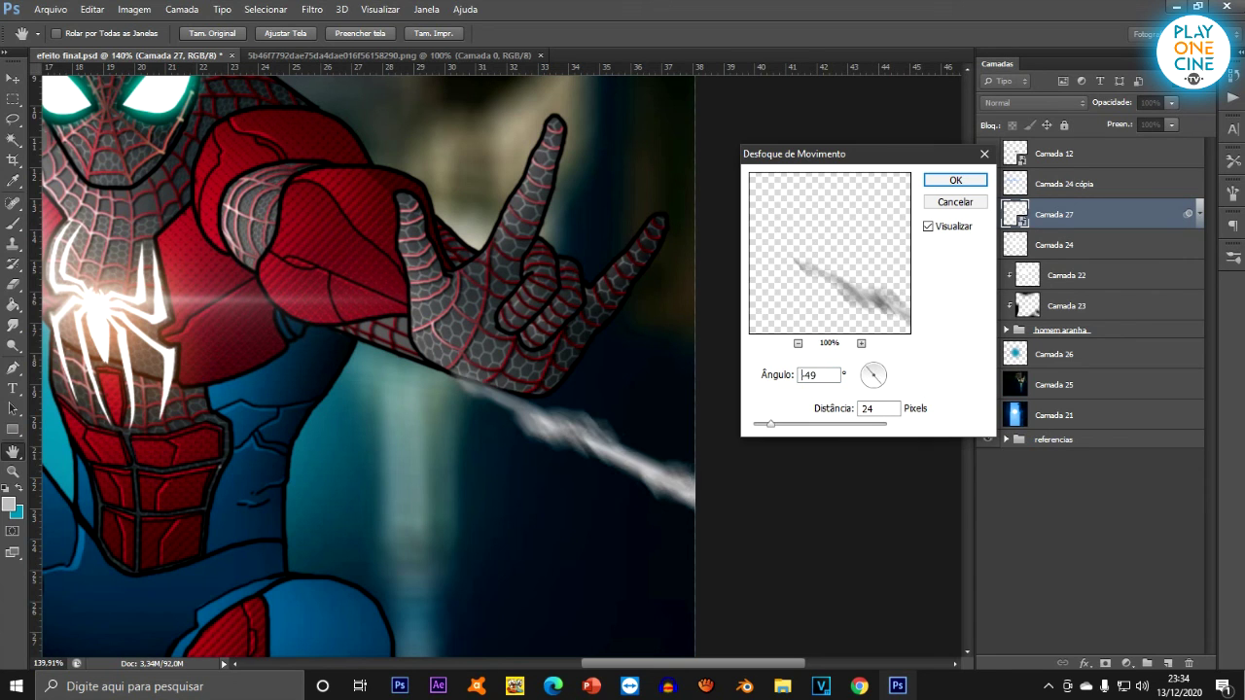
key(Up)
key(Up)
key(Up)
key(Up)
key(Up)
key(Up)
key(Up)
key(Up)
key(Up)
key(Up)
key(Up)
key(Up)
key(Up)
key(Up)
key(Up)
key(Up)
key(Up)
key(Up)
key(Up)
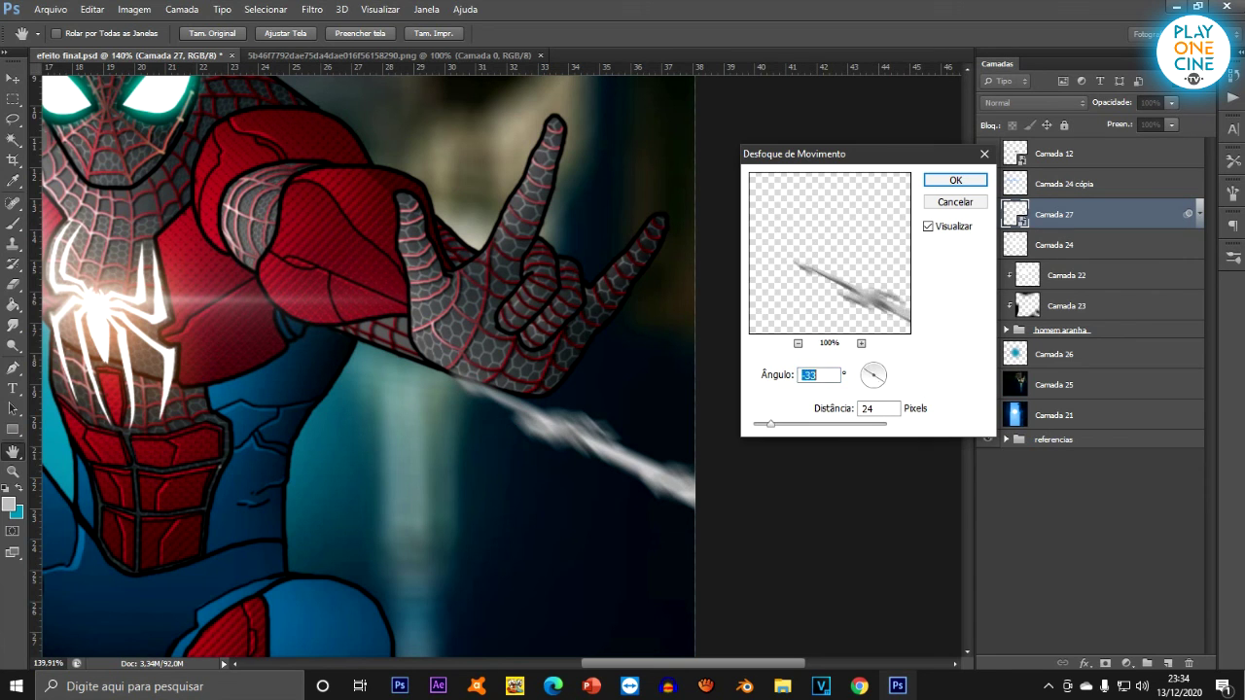
key(Up)
key(Up)
key(Up)
key(Up)
key(Up)
key(Up)
key(Up)
key(Up)
key(Up)
key(Up)
key(Up)
key(Up)
key(Up)
key(Up)
key(Up)
key(Up)
key(Up)
key(Up)
key(Up)
key(Up)
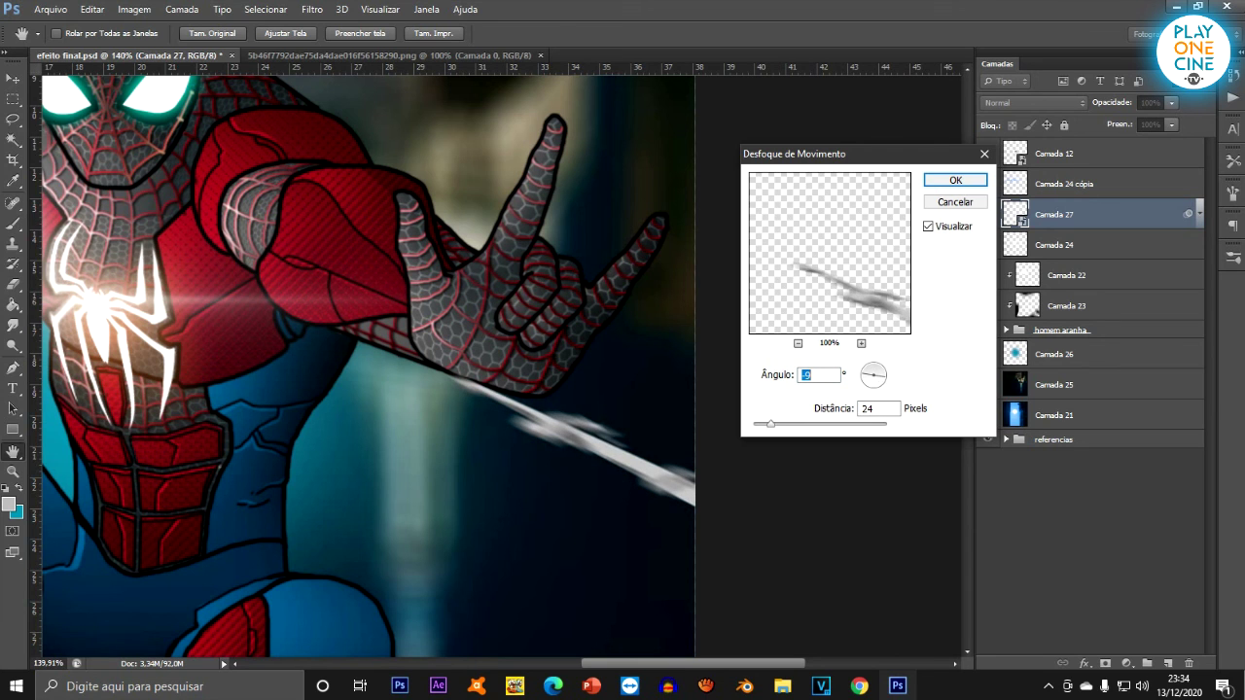
Set the web's motion blur angle to -45 degrees and apply the filter.
text(-45)
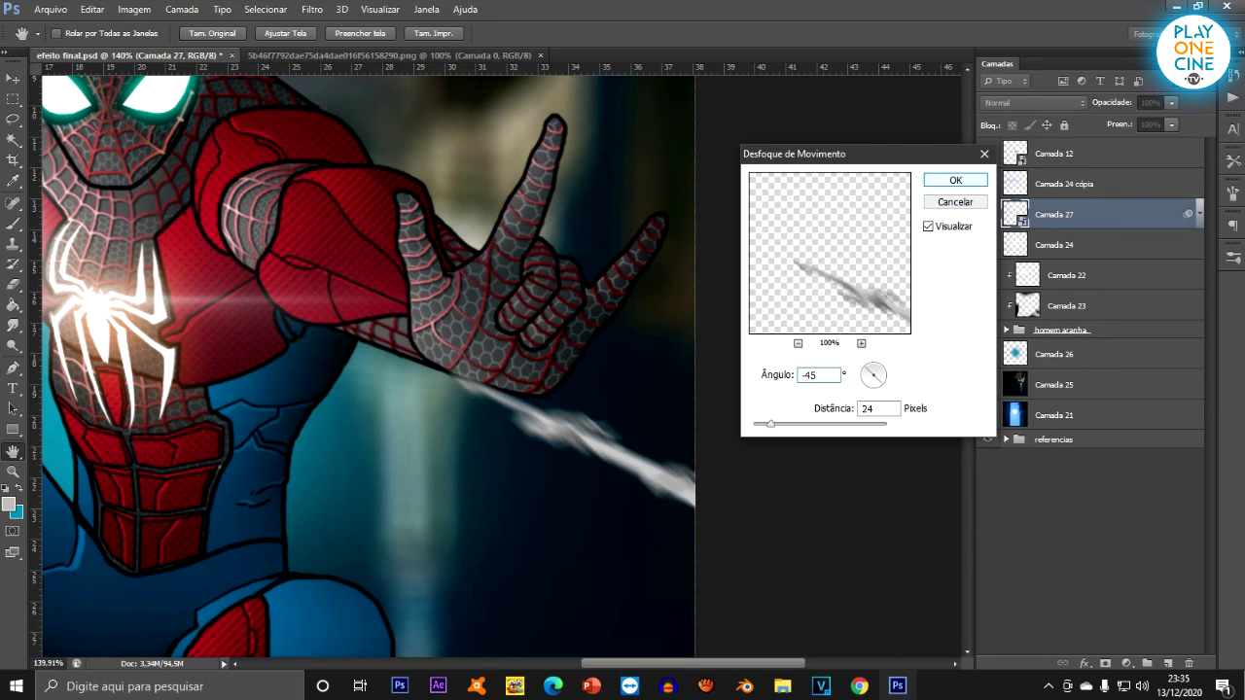
click(955, 180)
key(ctrl+0)
scroll(653, 350, down, 3)
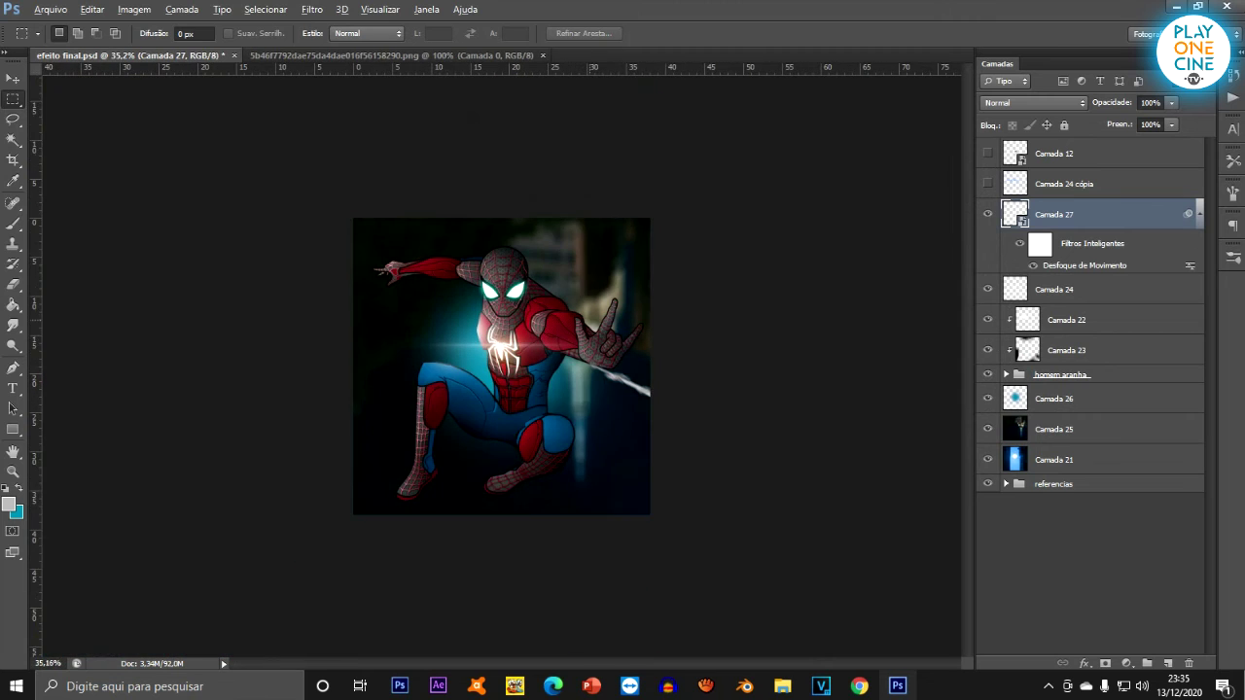
scroll(654, 350, up, 10)
scroll(501, 365, down, 3)
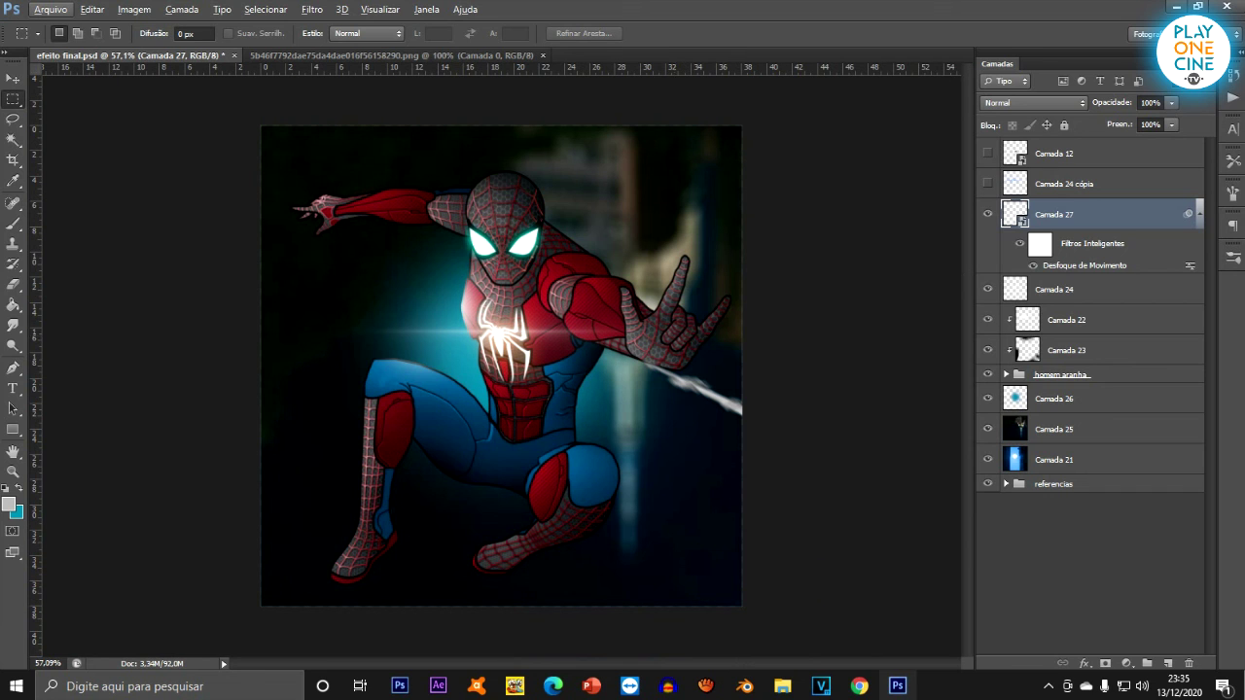
Group the homem aranha folder together with its clipped layers Camada 22 and Camada 23.
click(1109, 375)
shift+click(1108, 320)
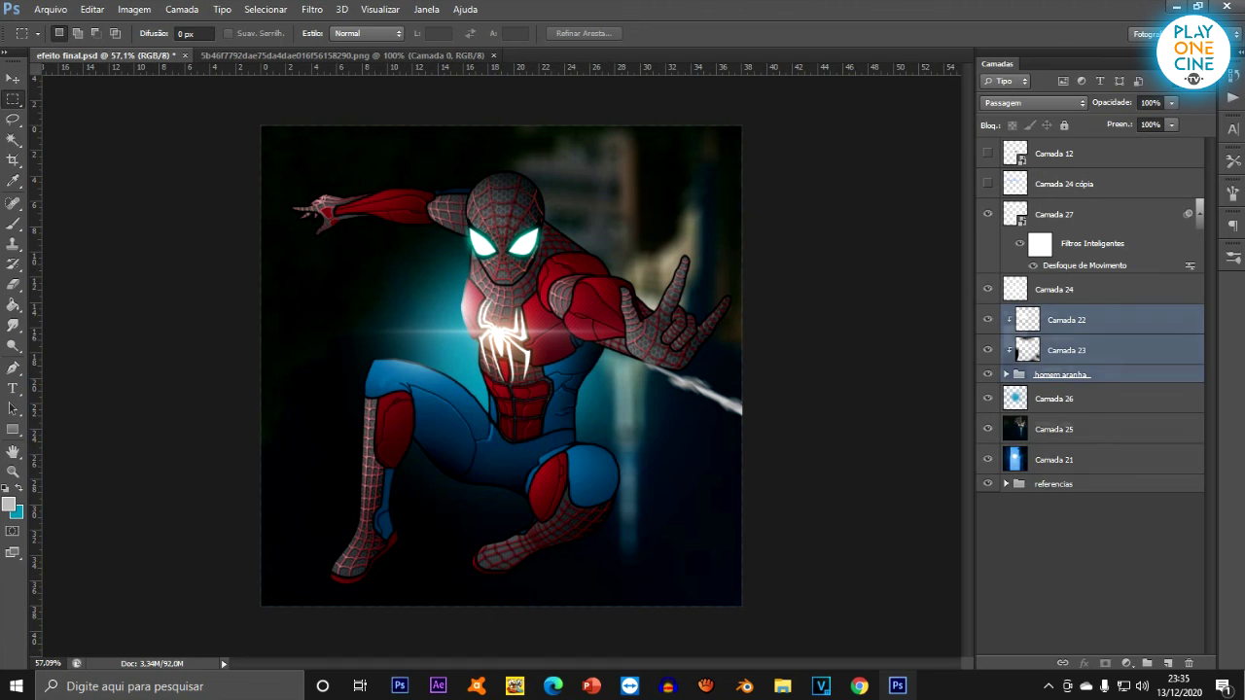
key(ctrl+g)
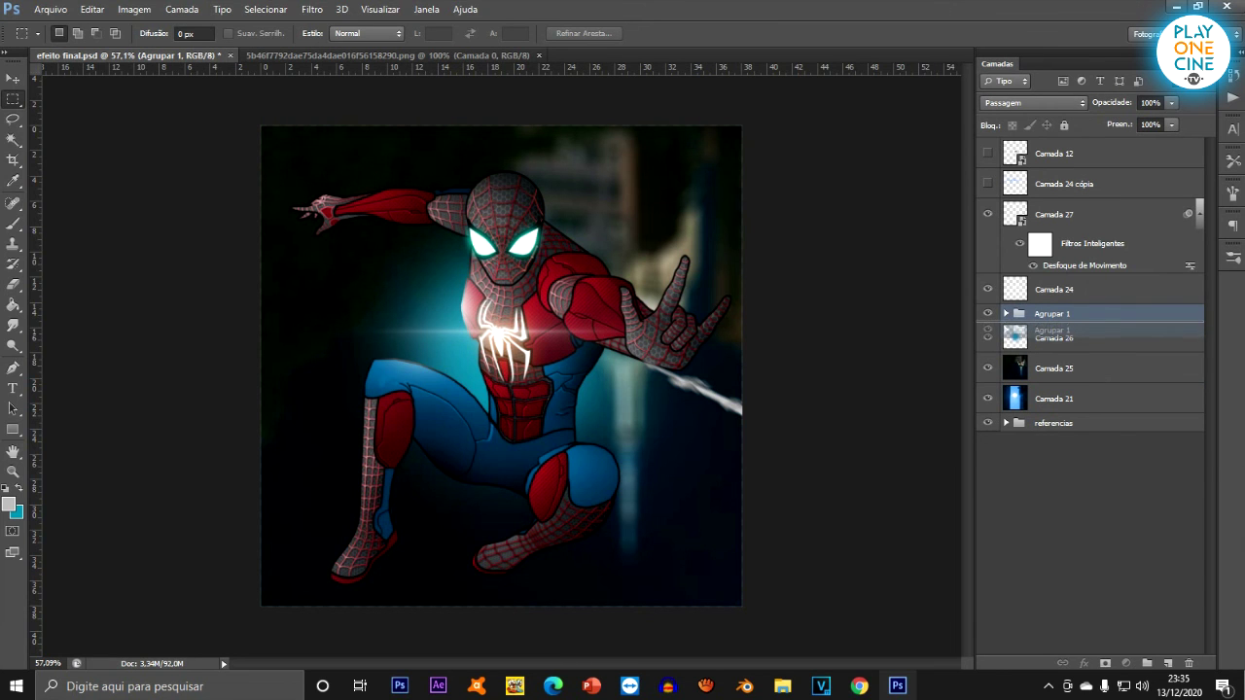
Duplicate the new character group directly beneath the original and merge the copy into one layer.
key(ctrl+j)
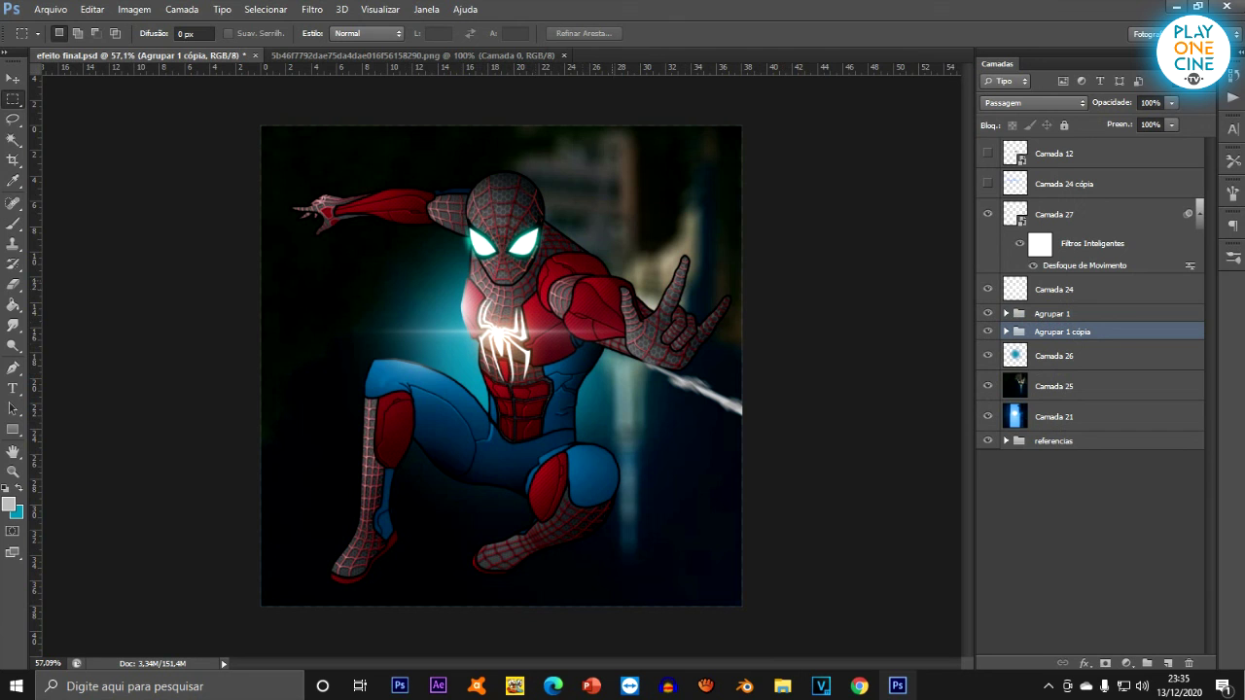
right_click(1054, 331)
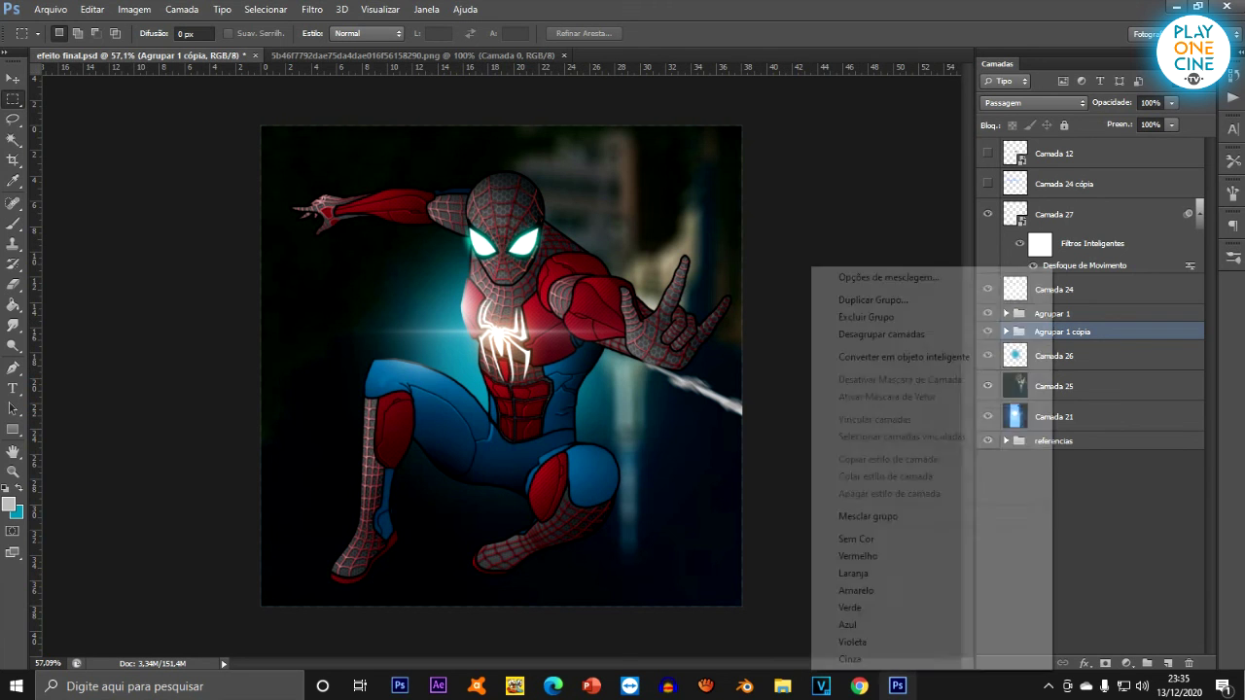
click(867, 516)
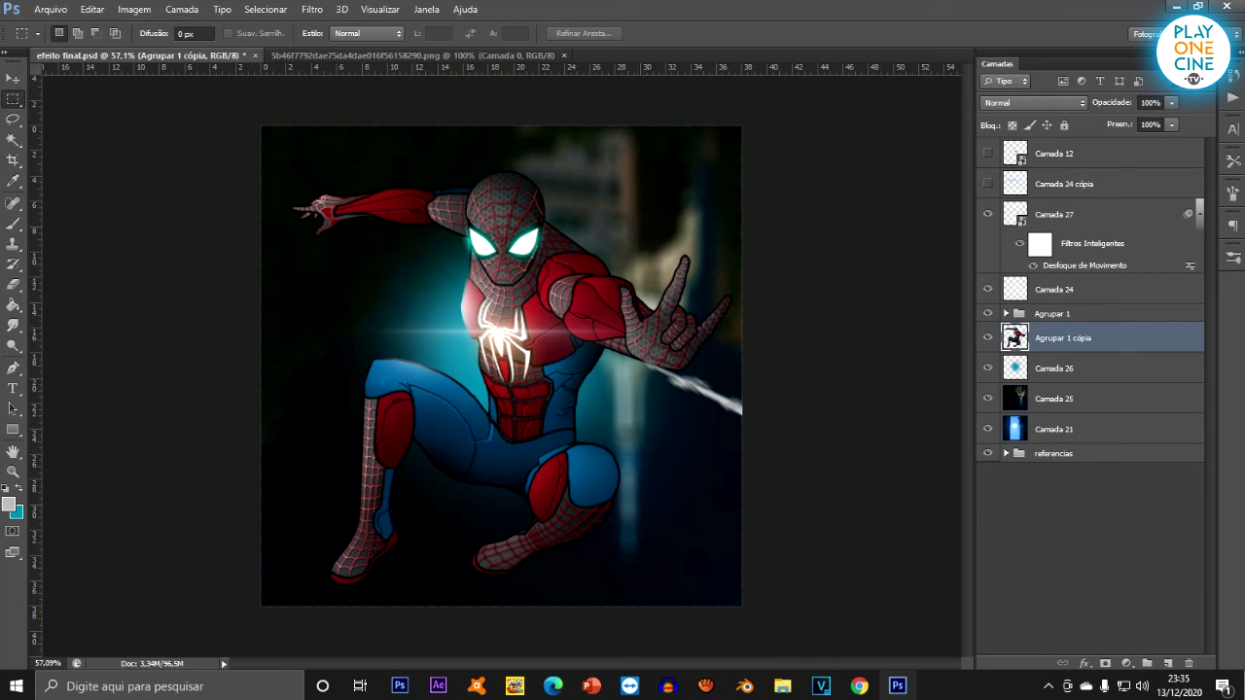
Apply Motion Blur to the merged character copy with an angle of -75 degrees and a distance of 49 pixels.
click(12, 78)
drag(508, 283, 525, 247)
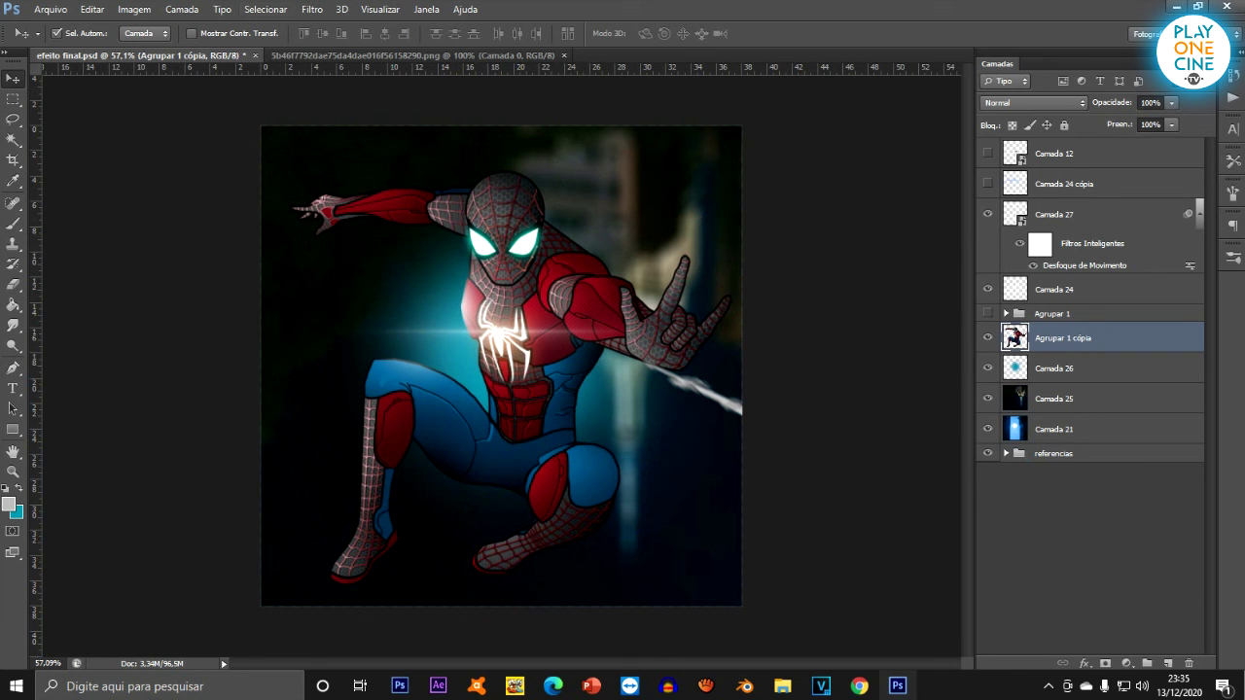
click(311, 9)
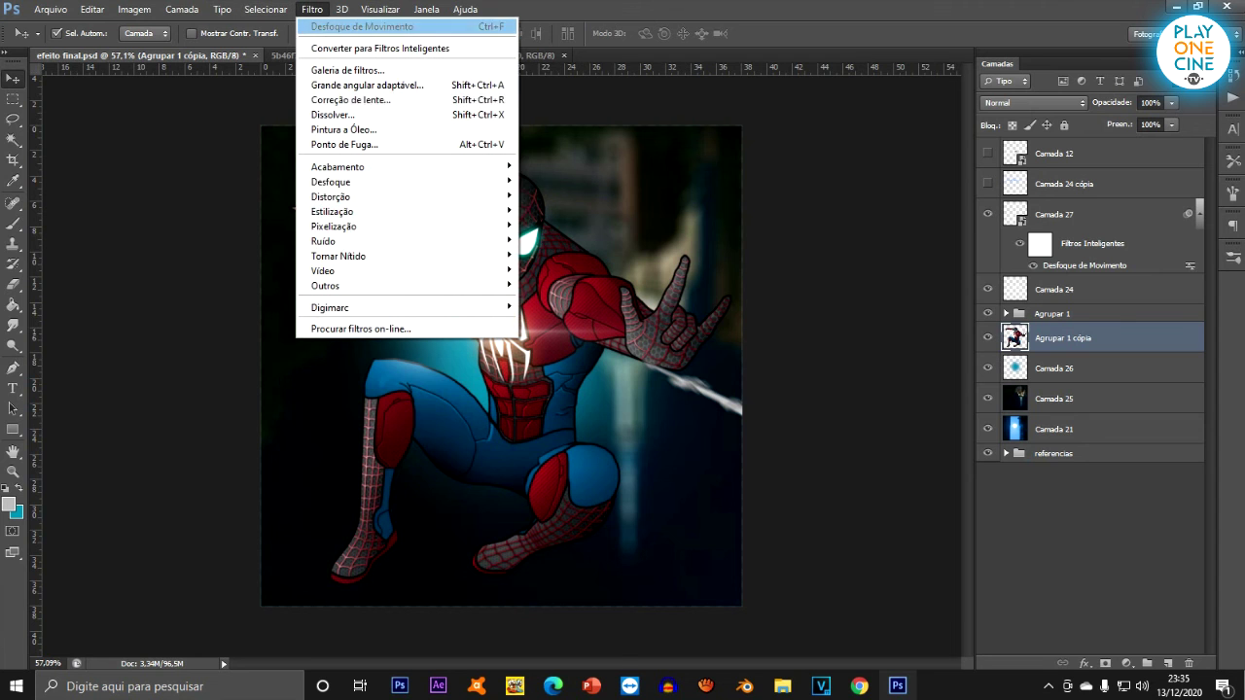
mouse_move(330, 182)
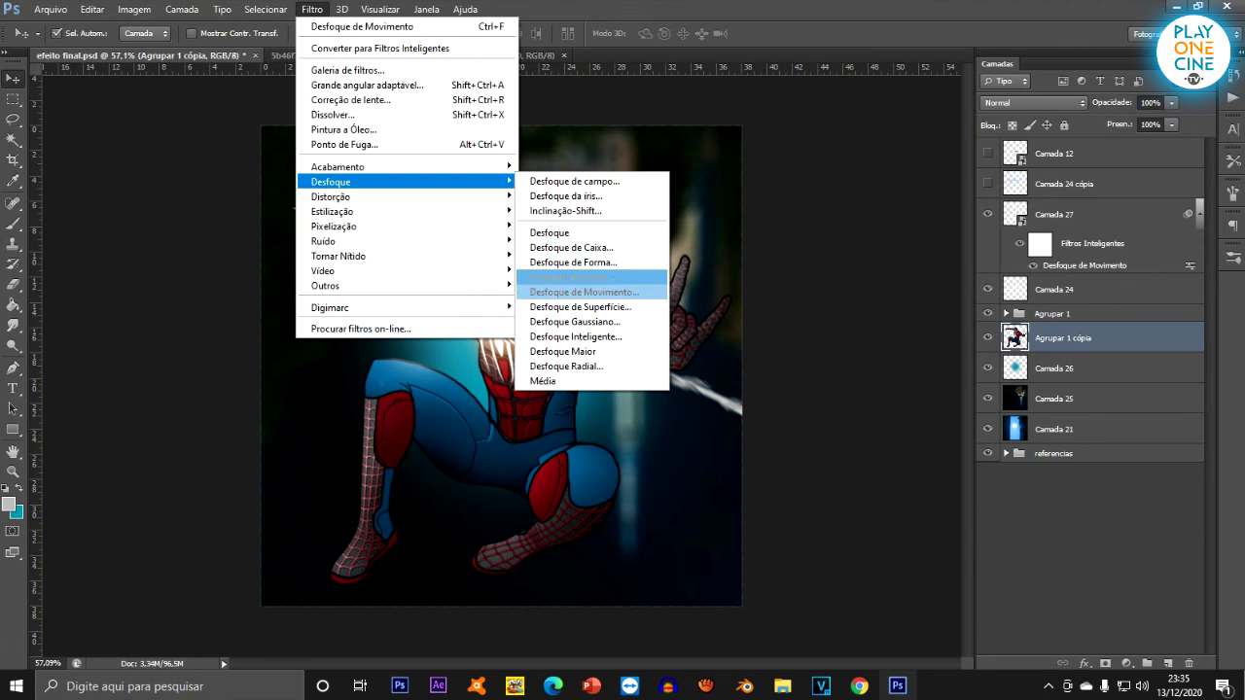
click(569, 289)
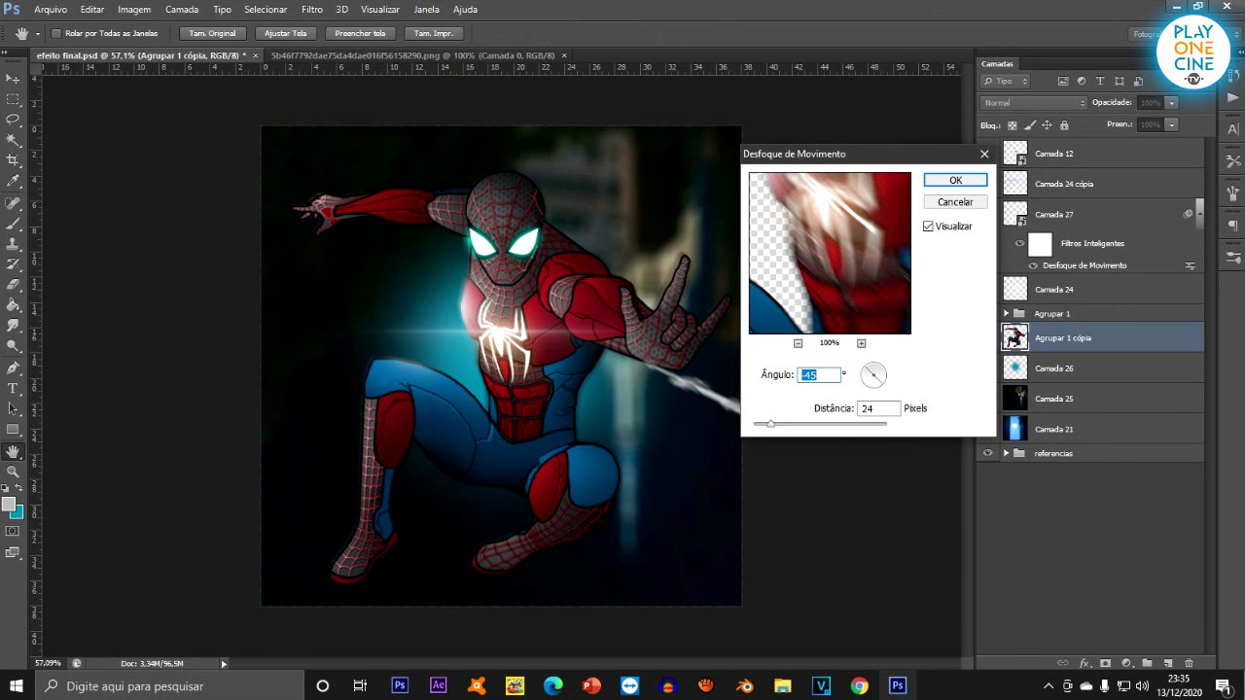
key(shift+Down)
key(shift+Down)
key(shift+Down)
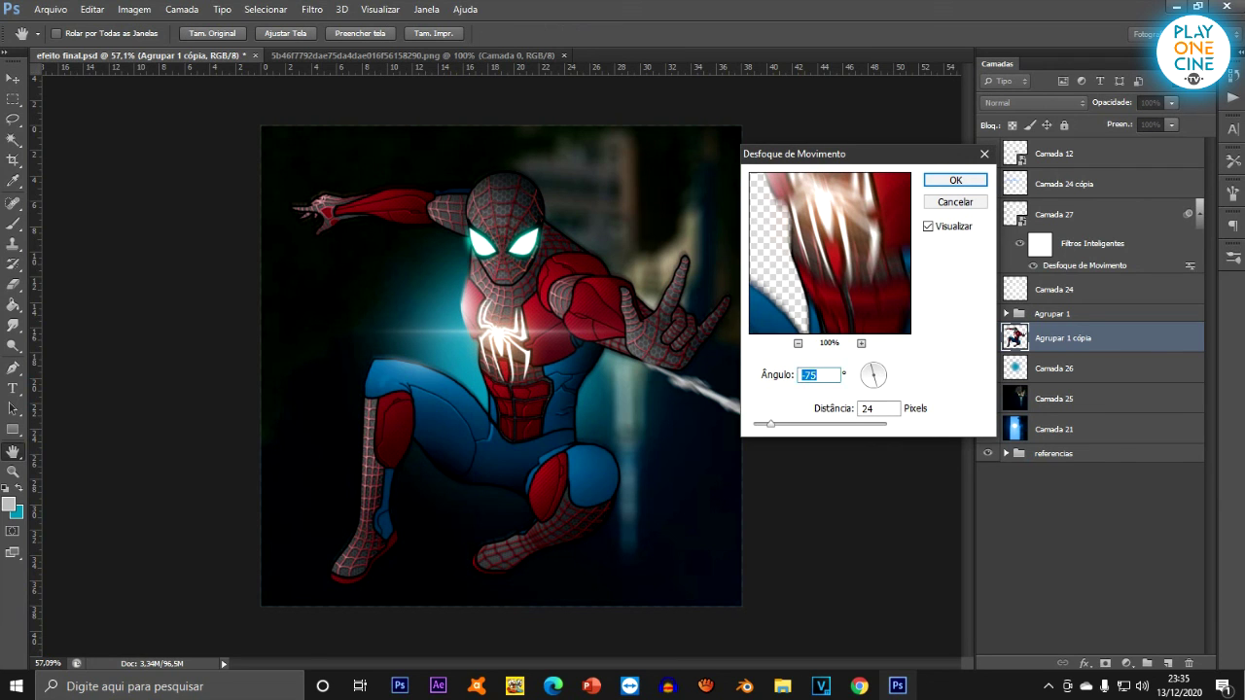
drag(770, 424, 788, 424)
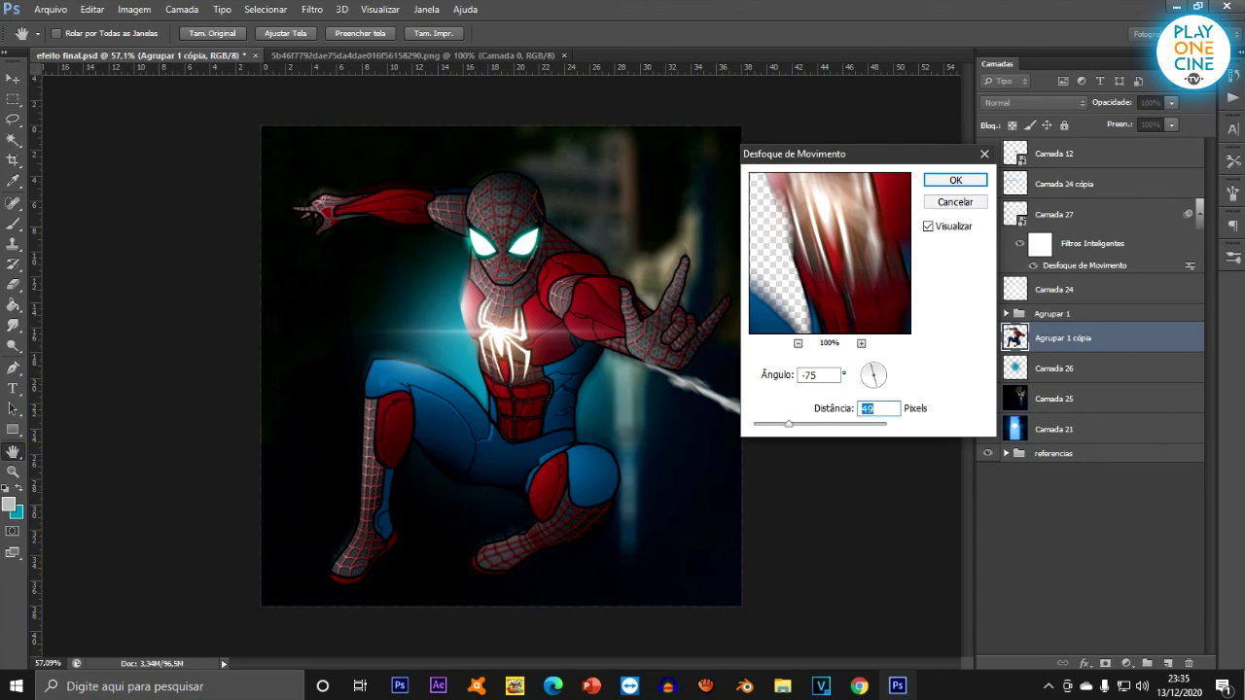
key(Return)
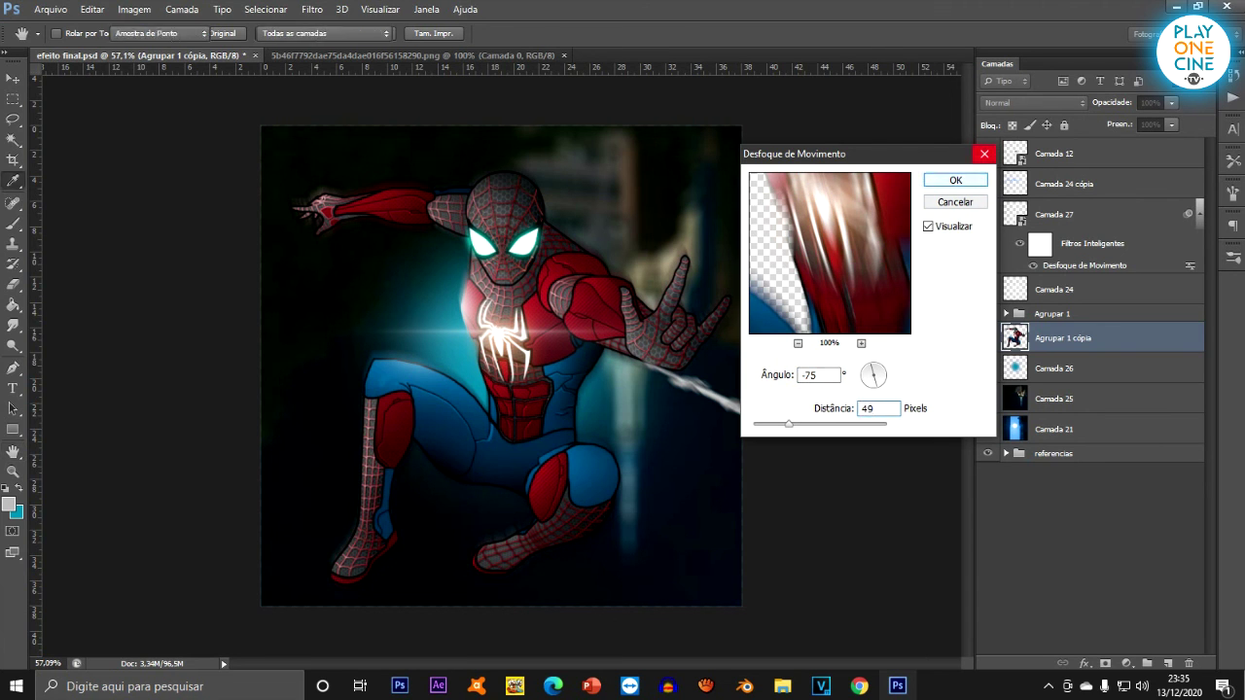
click(1143, 120)
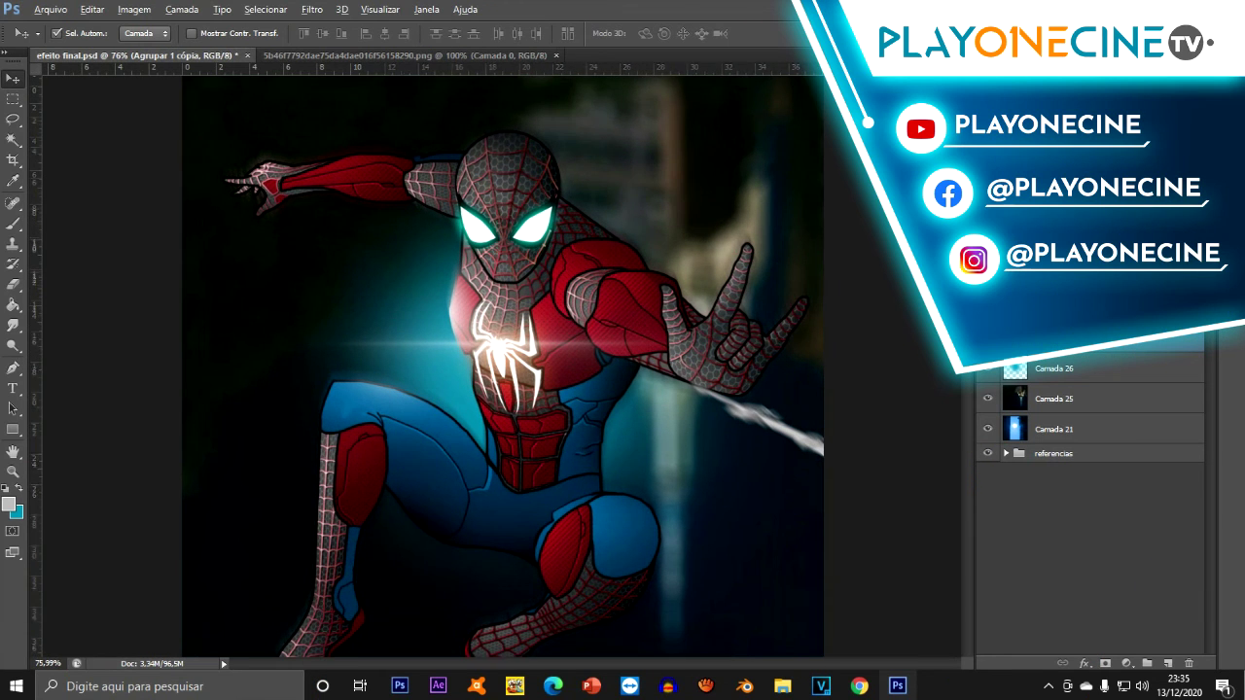
scroll(502, 366, up, 1)
scroll(502, 366, down, 2)
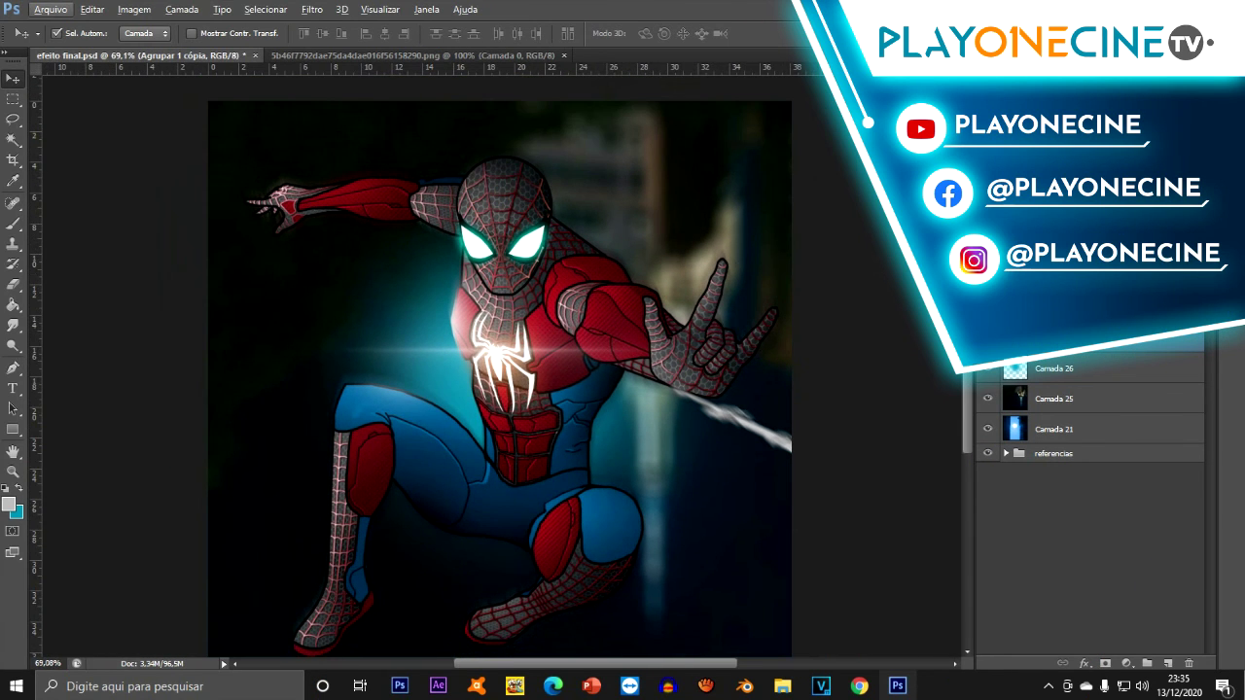